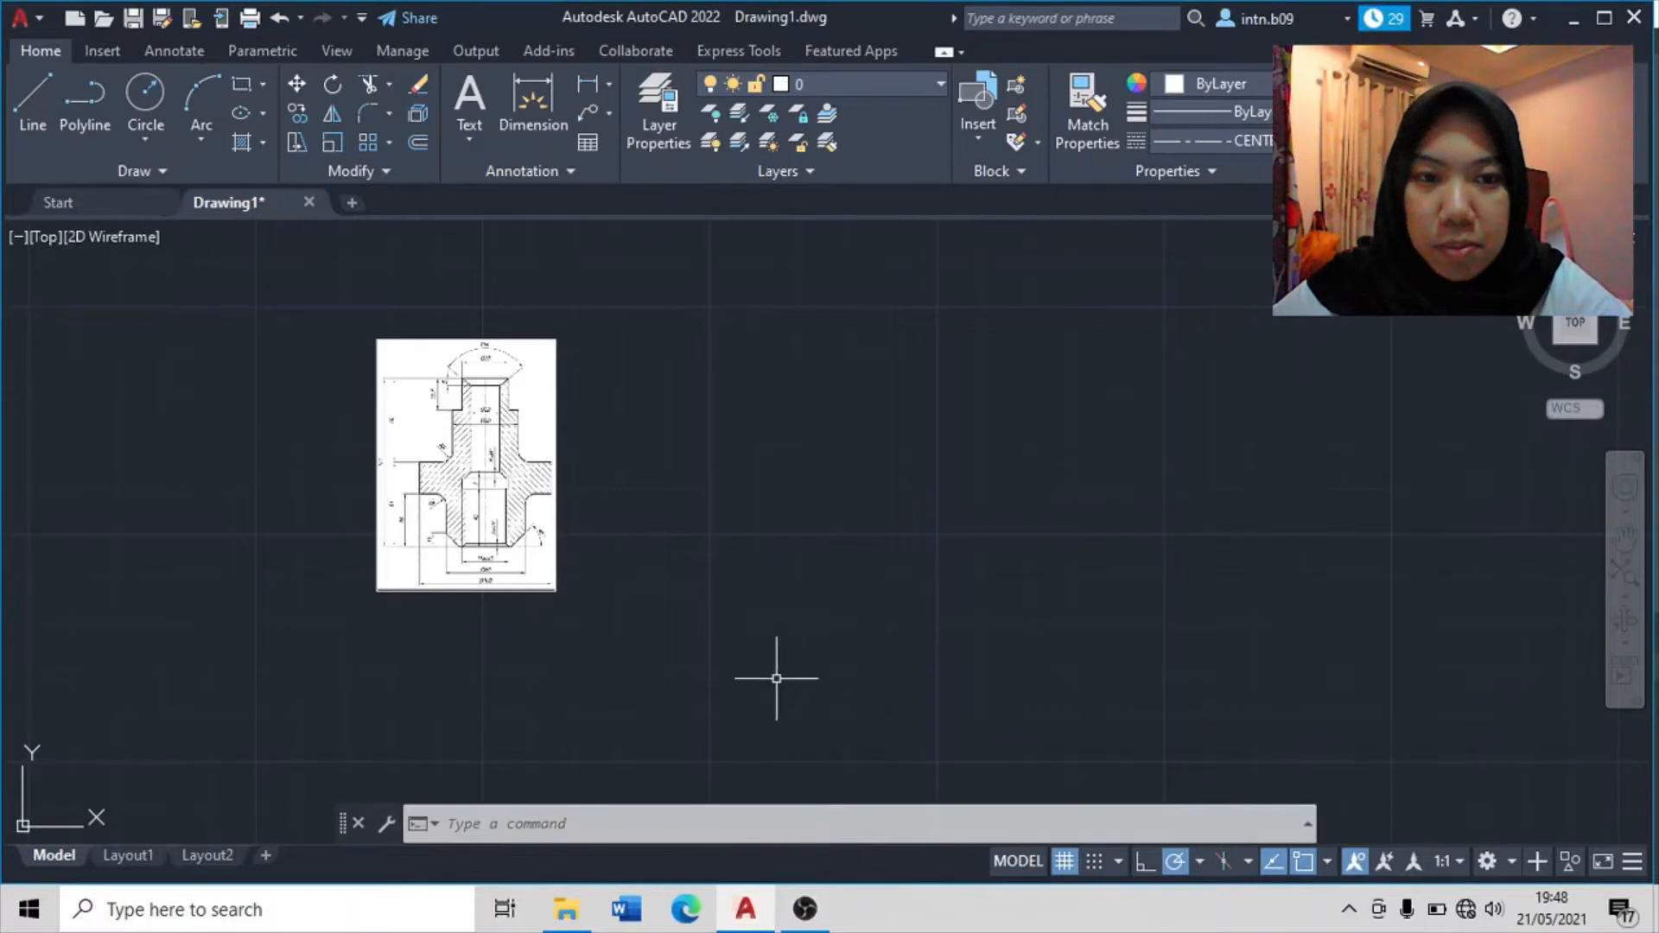
# - Draw a 17.5-unit horizontal line leftward in the empty area beside the reference image as the part's top edge
pyautogui.scroll(2, 592, 585)
pyautogui.moveTo(651, 433); pyautogui.dragTo(667, 517, button='middle')
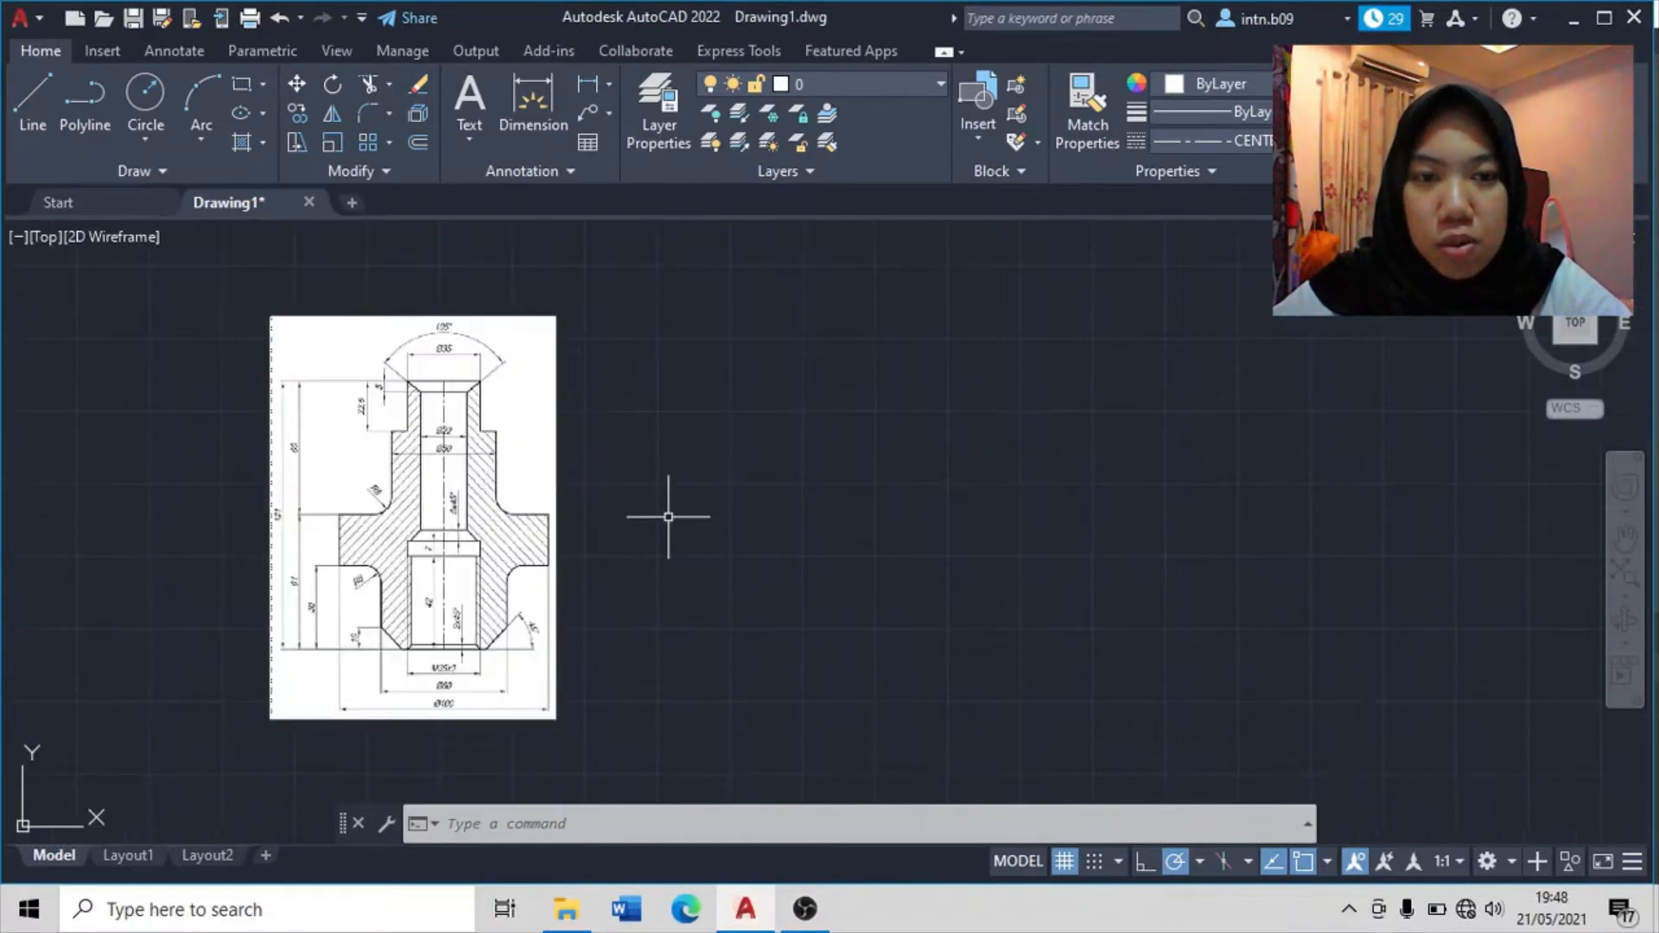
pyautogui.scroll(3, 1186, 538)
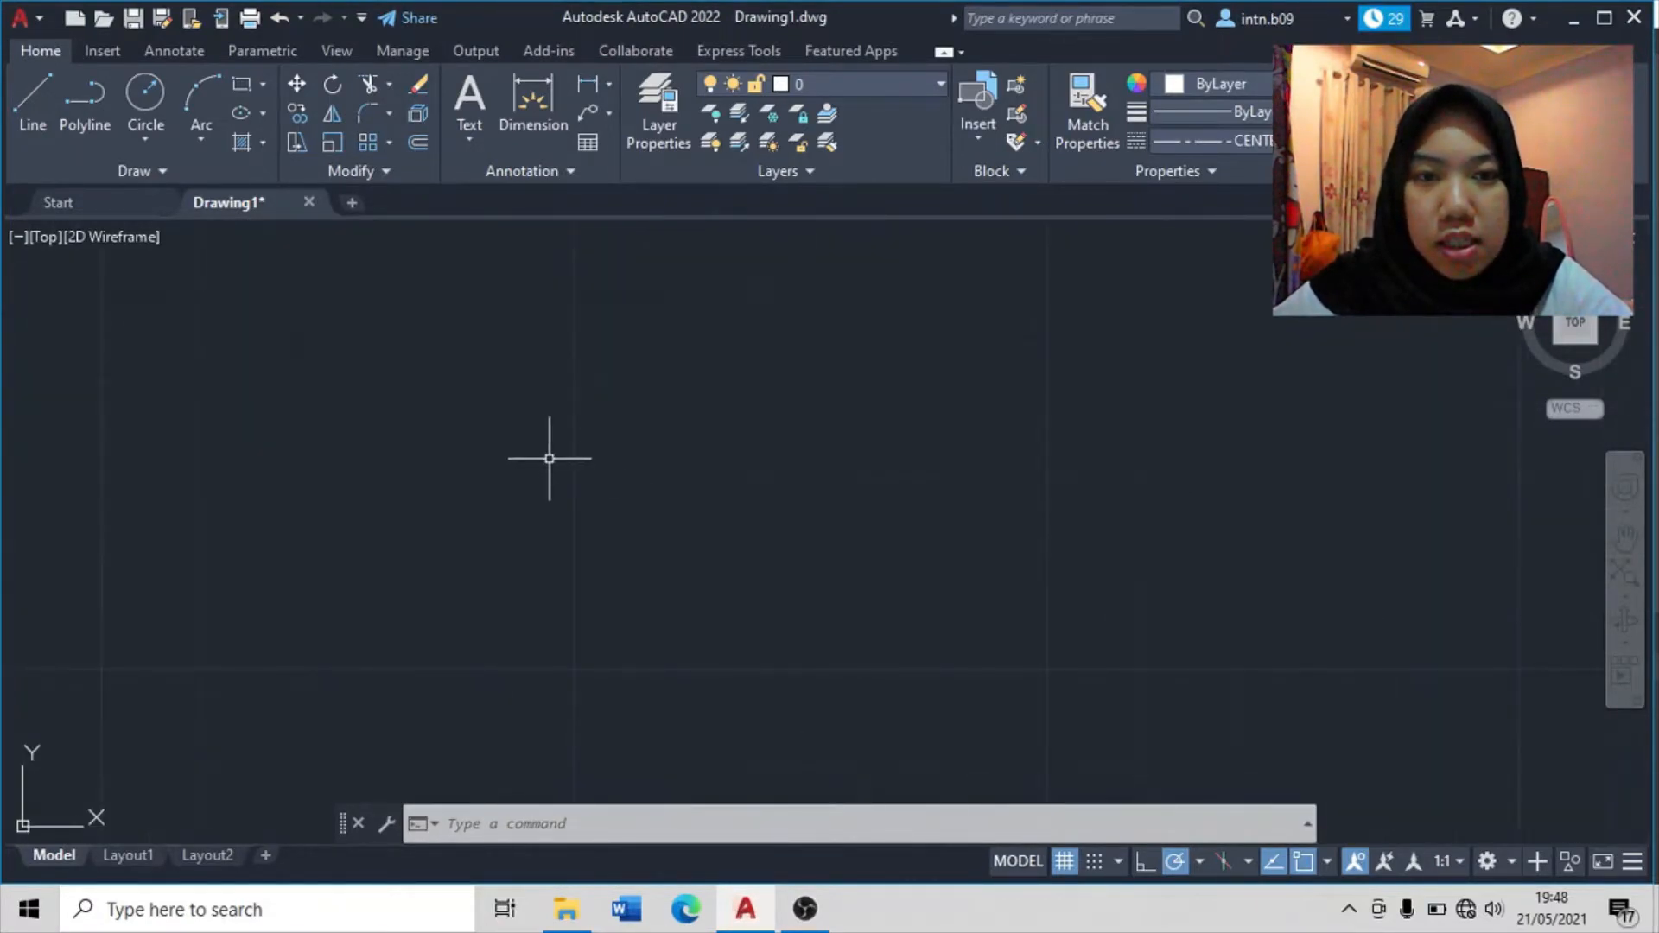
pyautogui.click(35, 118)
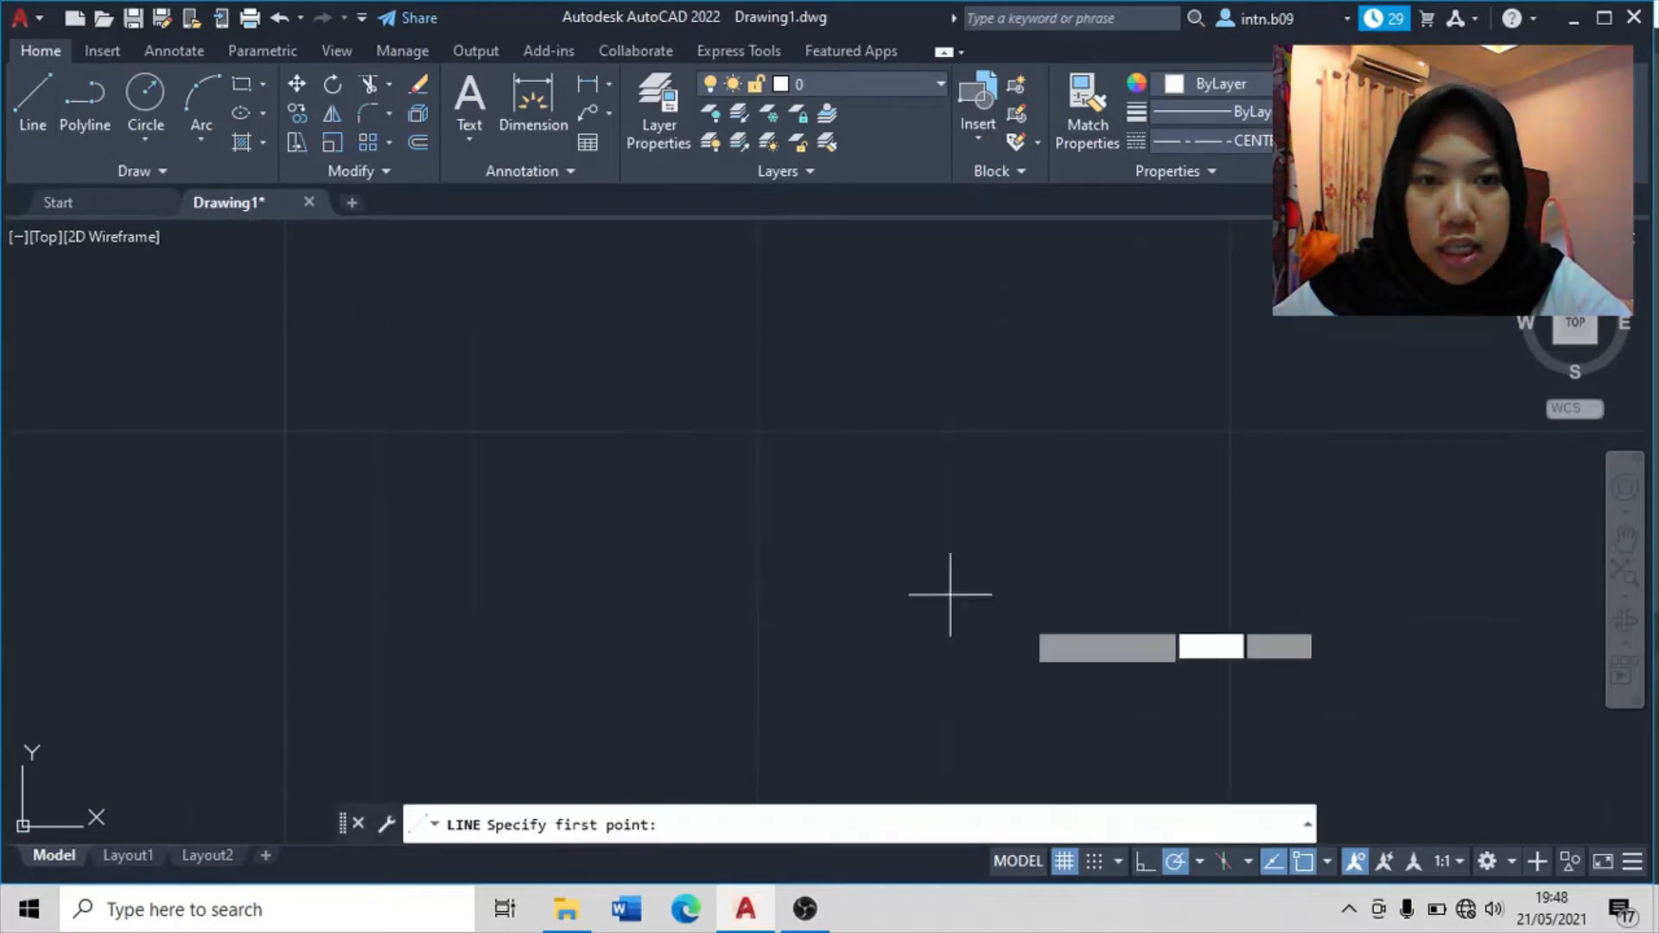
pyautogui.click(952, 359)
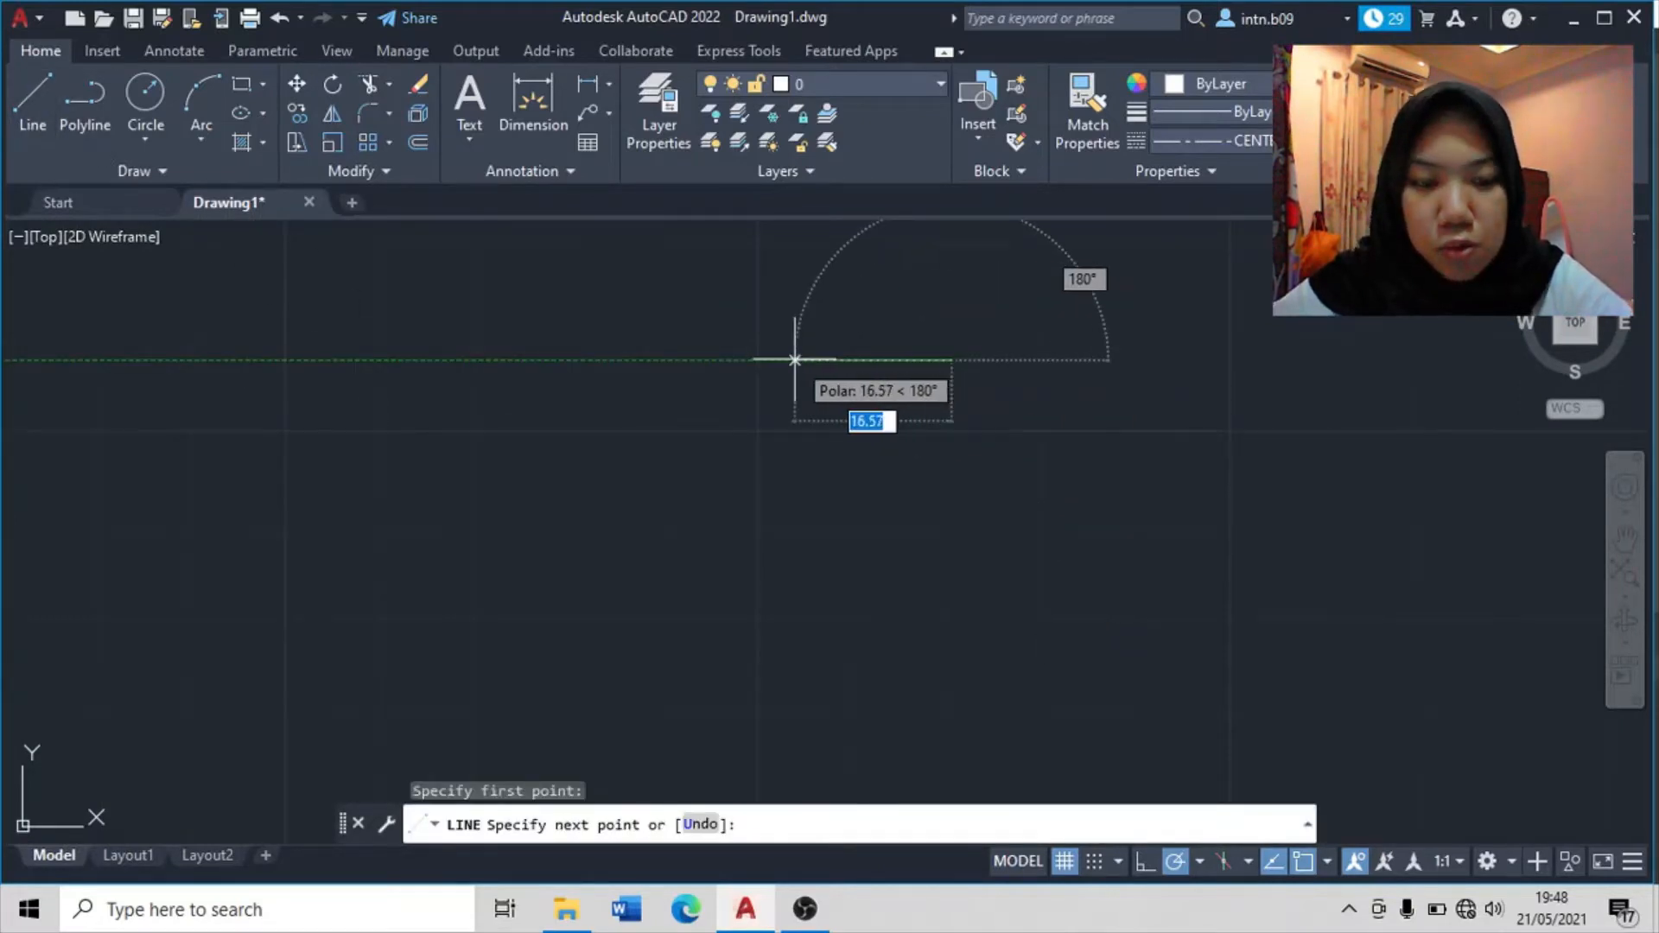
pyautogui.write('17.5')
pyautogui.press('Return')
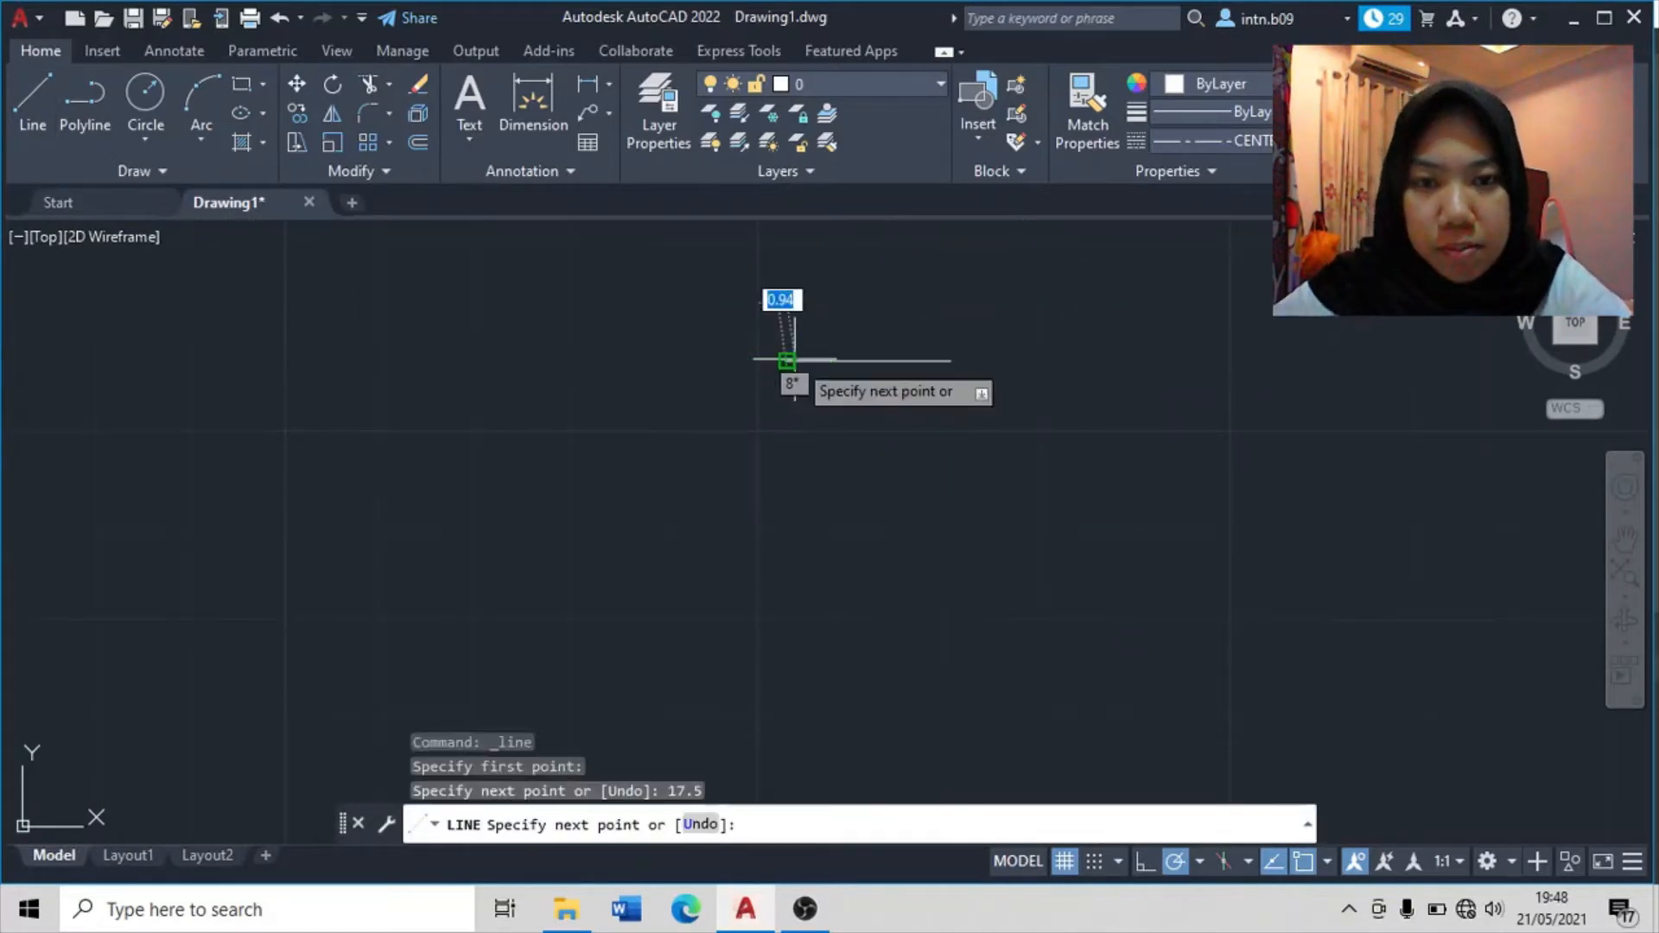
pyautogui.press('Return')
# - From the top edge's right end, draw lines 5 down and 11 left, then a sloped line to the edge's left end
pyautogui.click(13, 108)
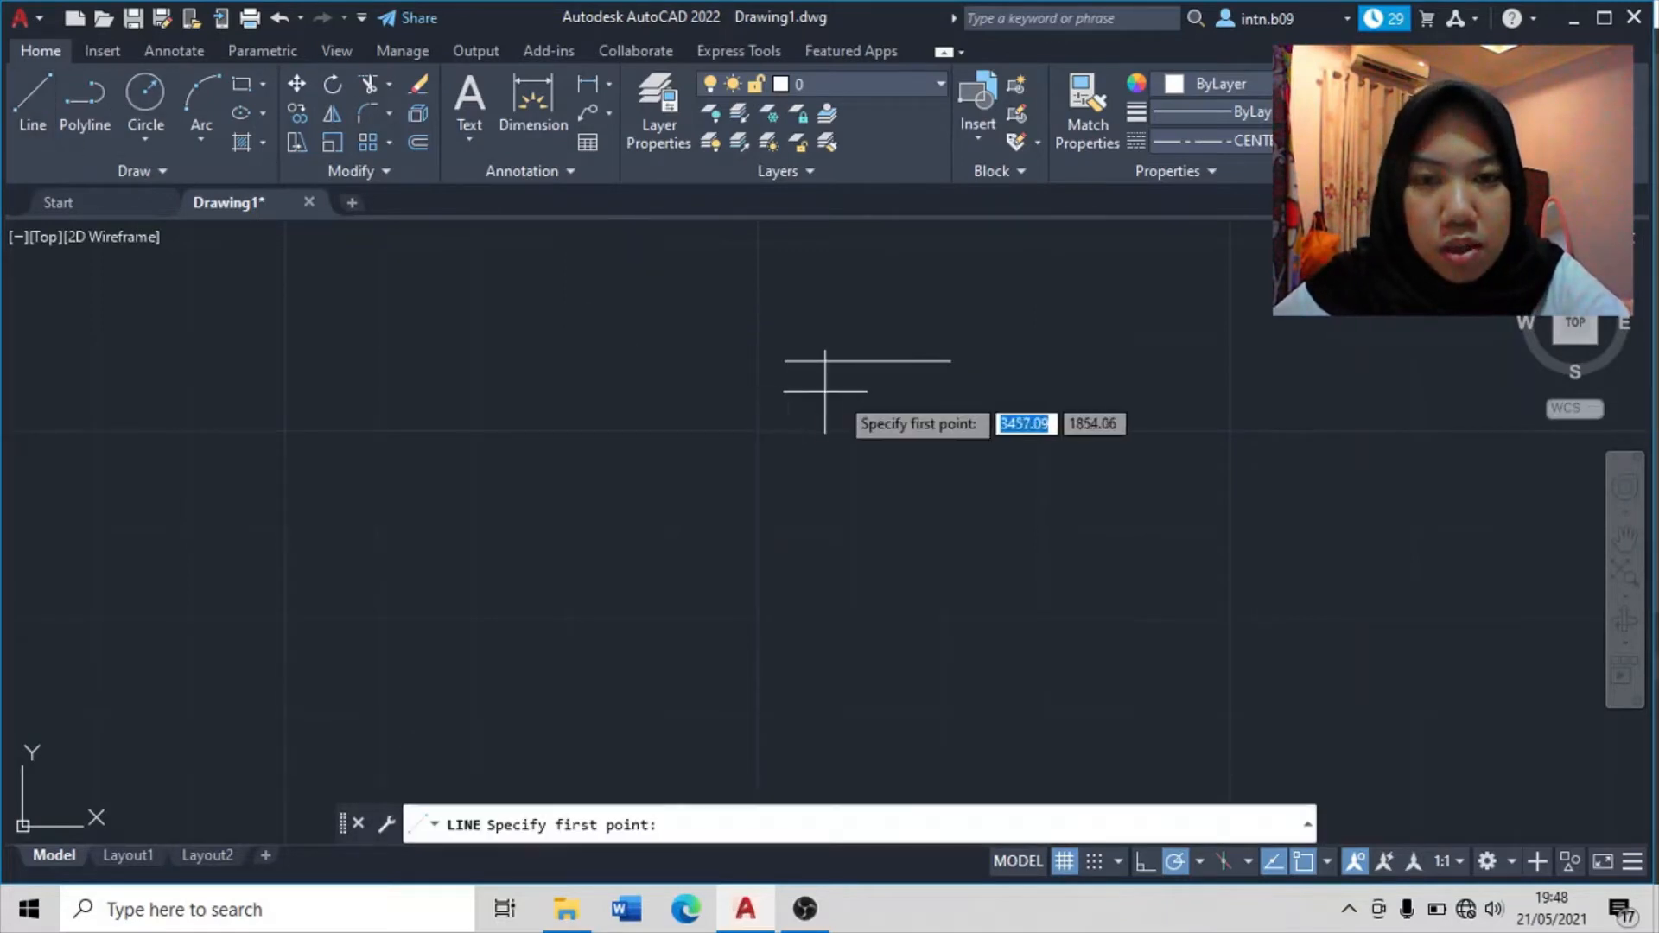
pyautogui.scroll(3, 950, 360)
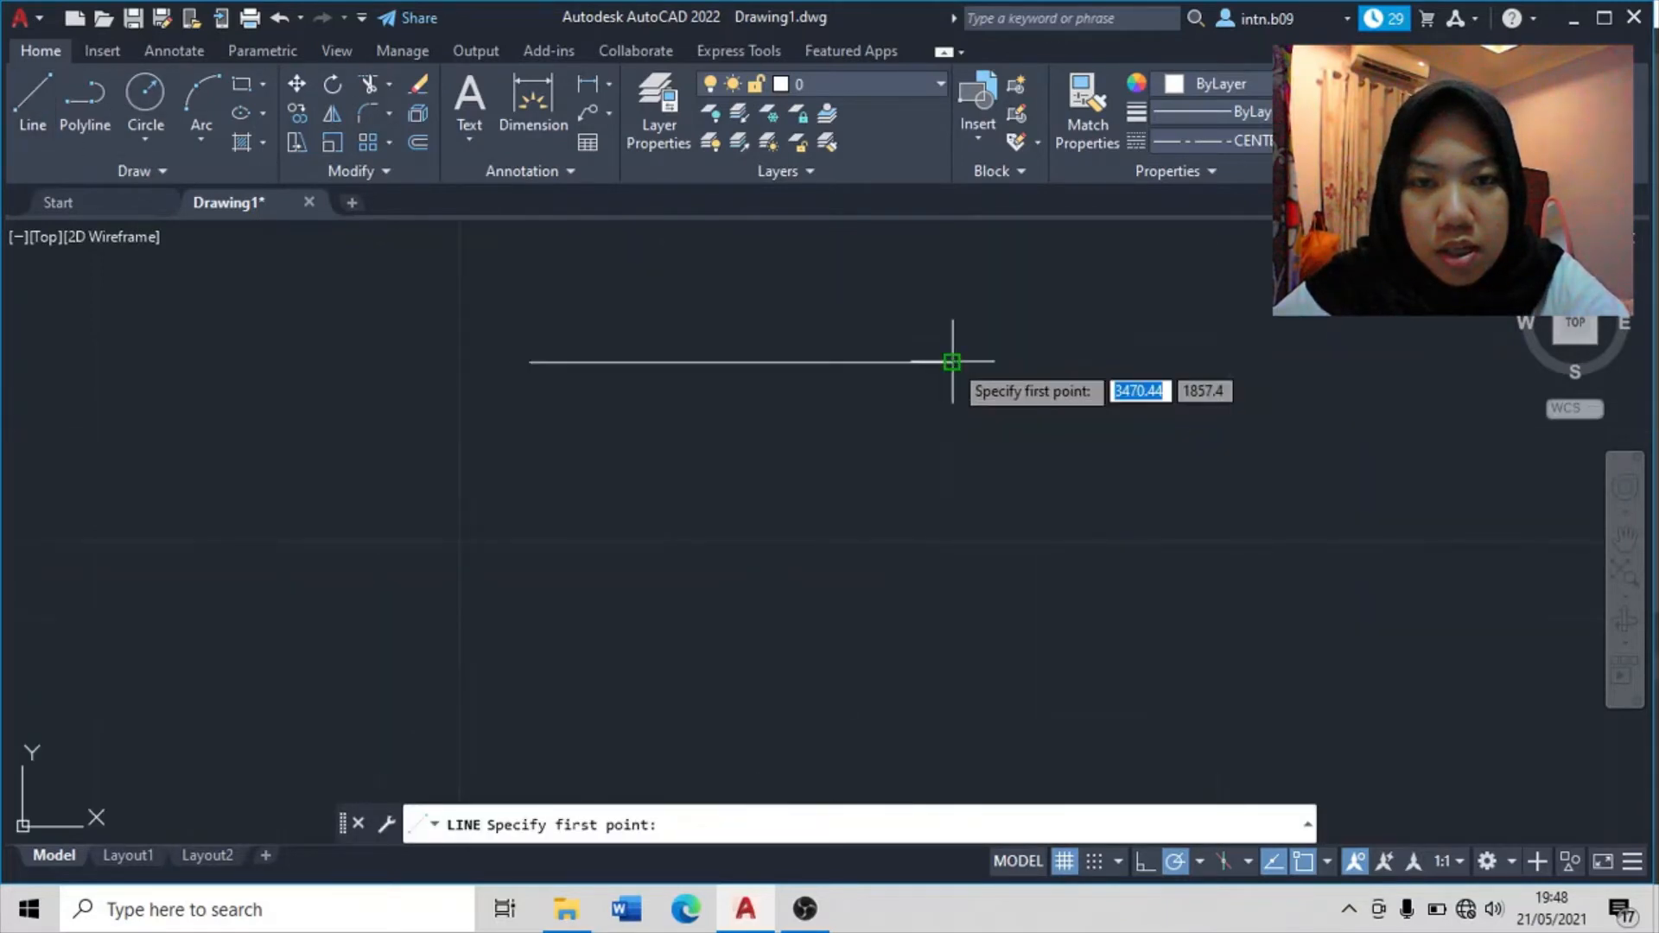
pyautogui.click(952, 362)
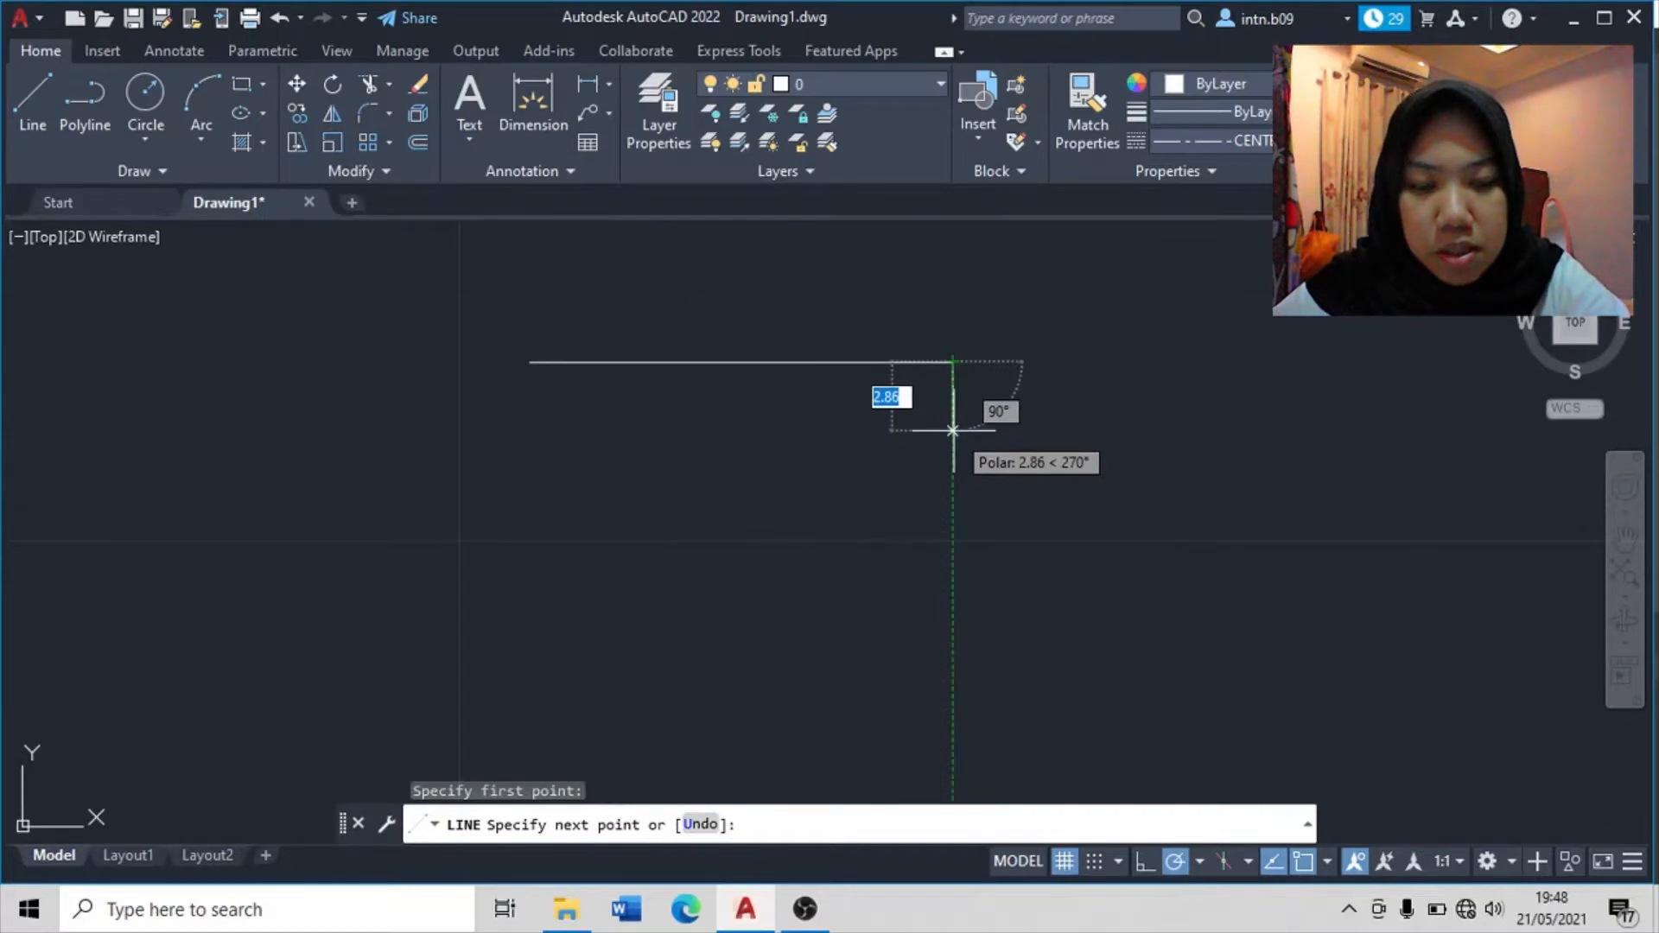
pyautogui.write('5')
pyautogui.press('Return')
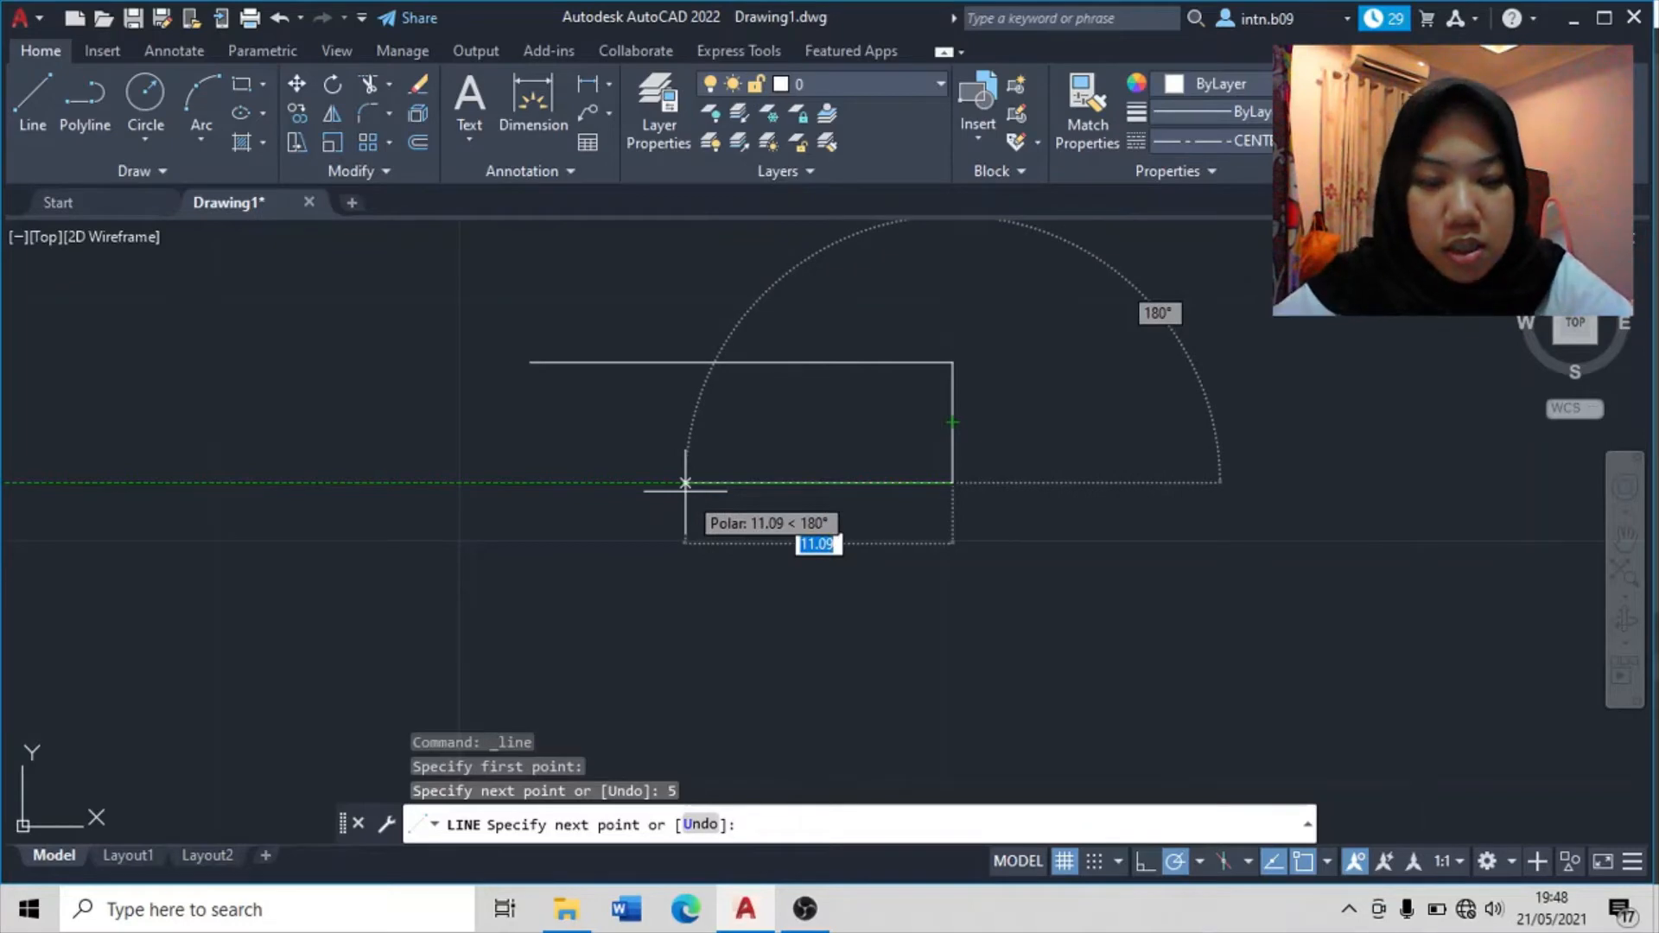
pyautogui.write('11')
pyautogui.press('Return')
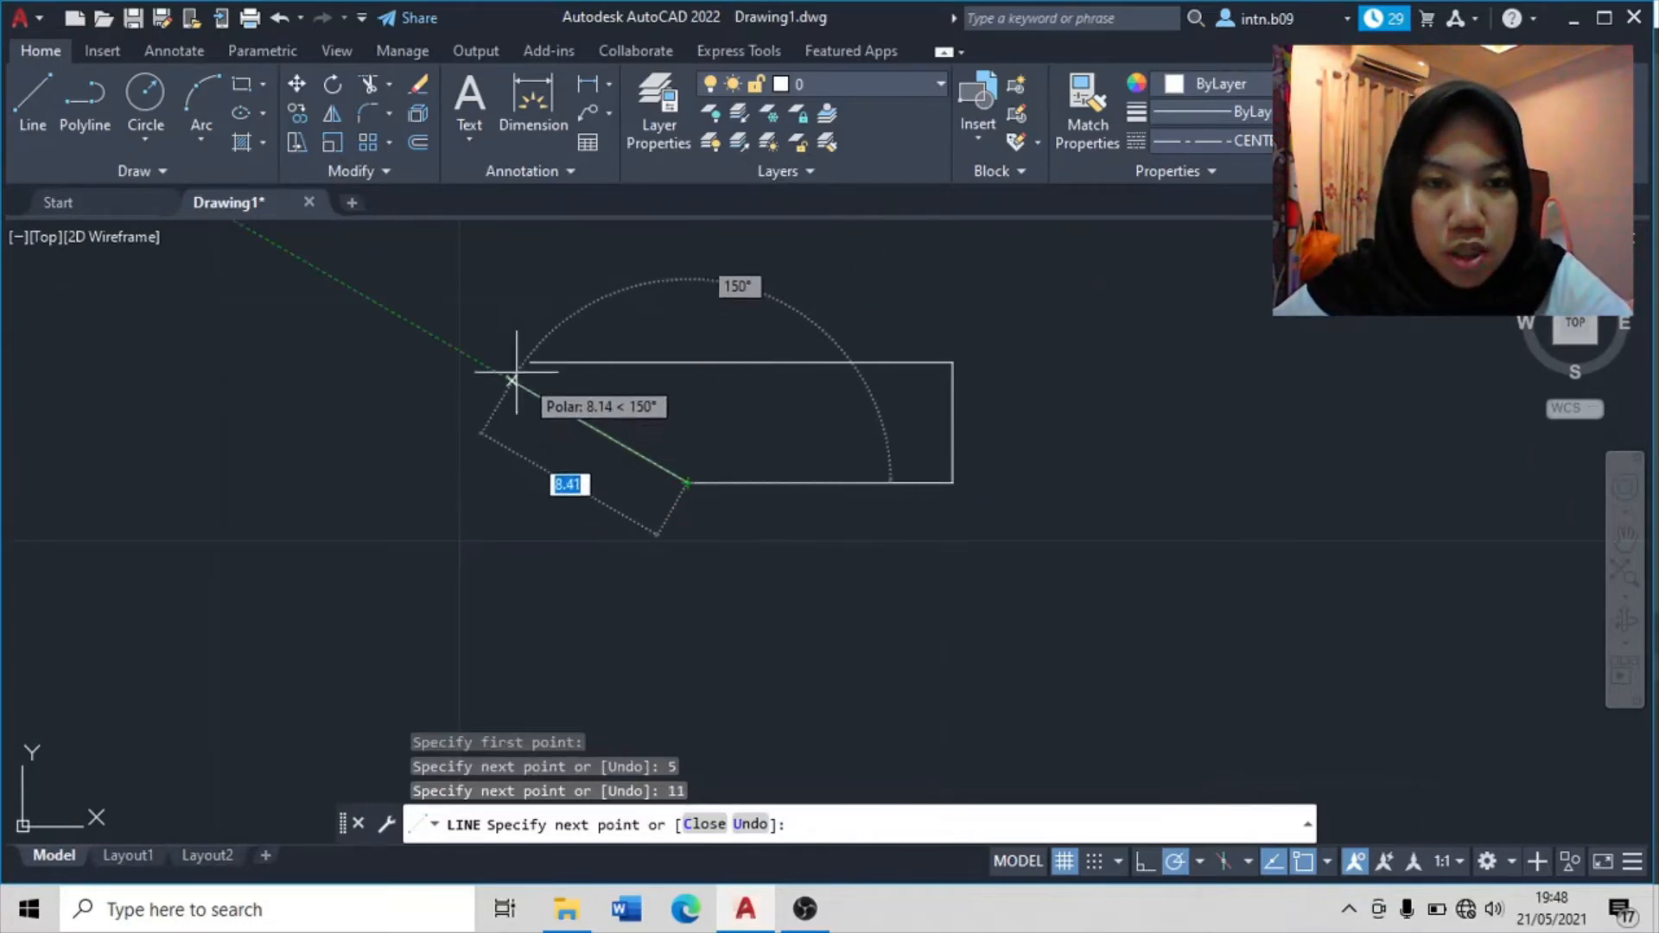
pyautogui.click(531, 361)
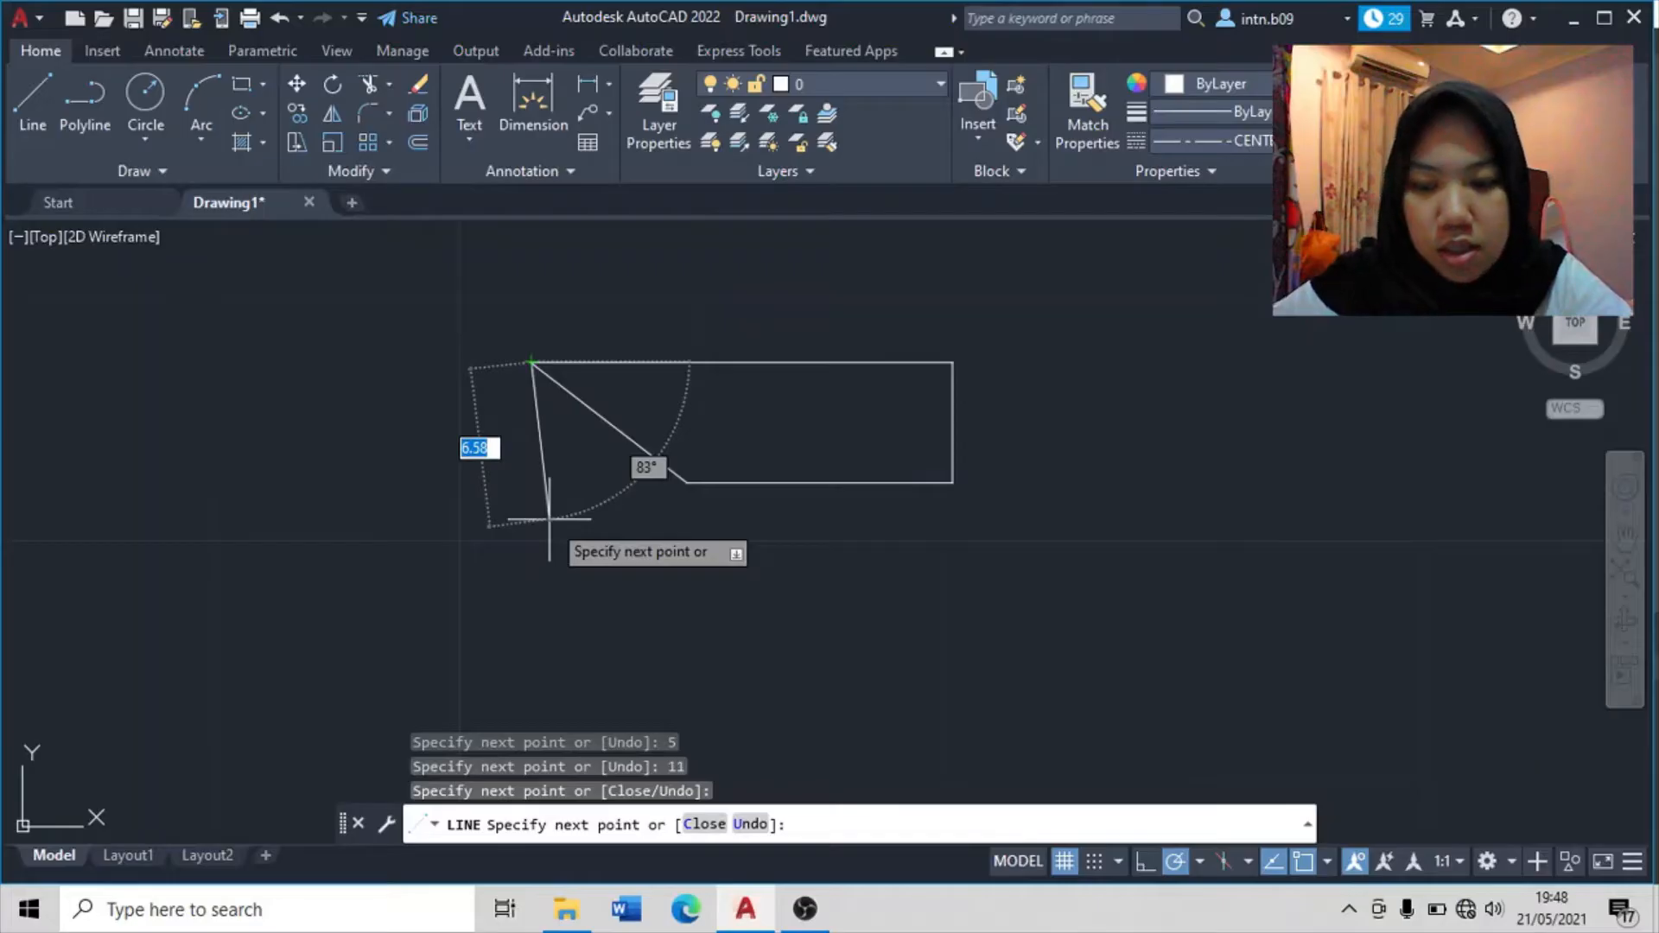
pyautogui.press('Return')
# - From the top edge's left end, draw the outer profile 22.5 down and 7.5 left
pyautogui.scroll(-4, 587, 535)
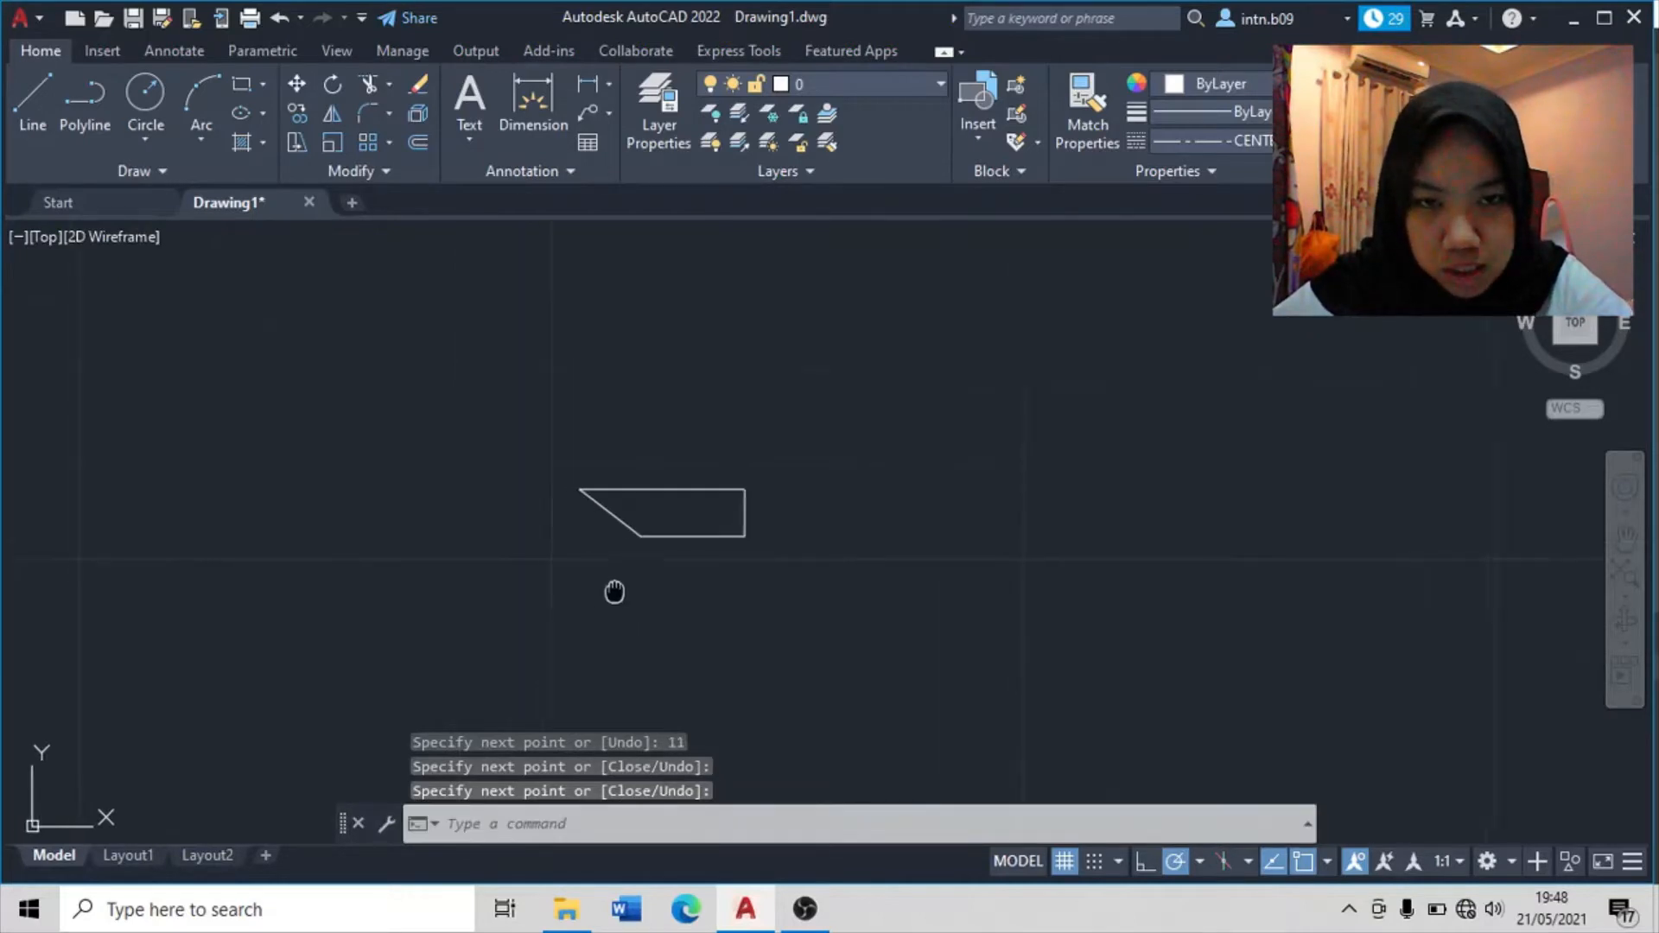
pyautogui.moveTo(611, 593); pyautogui.dragTo(835, 451, button='middle')
pyautogui.click(44, 126)
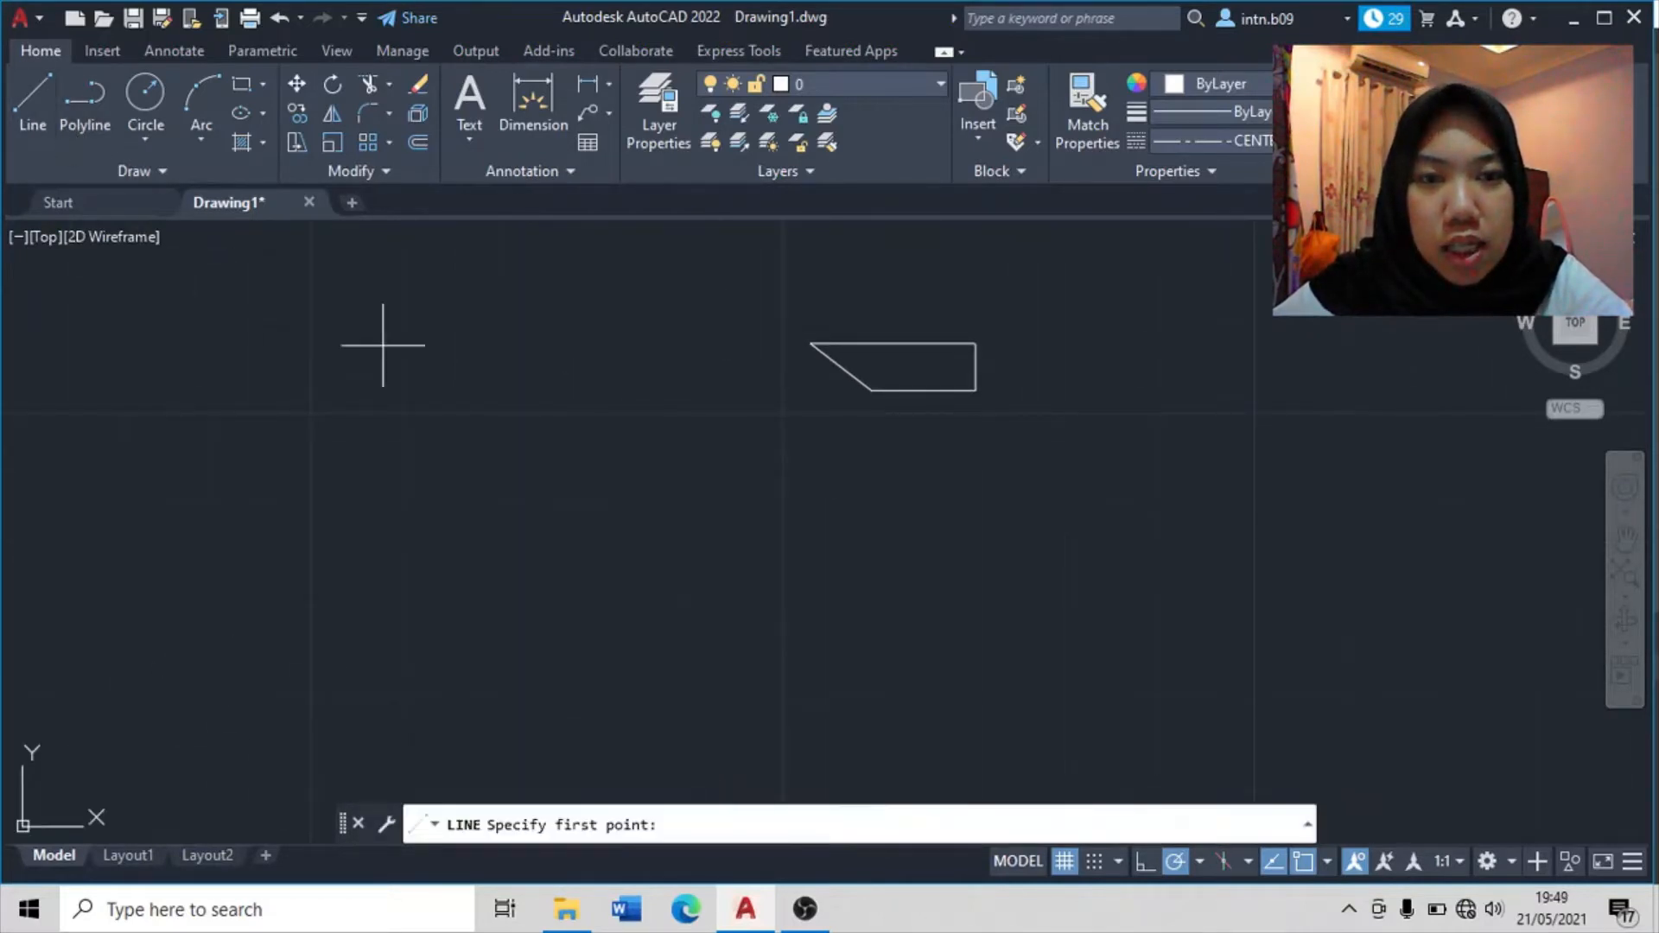
pyautogui.click(810, 343)
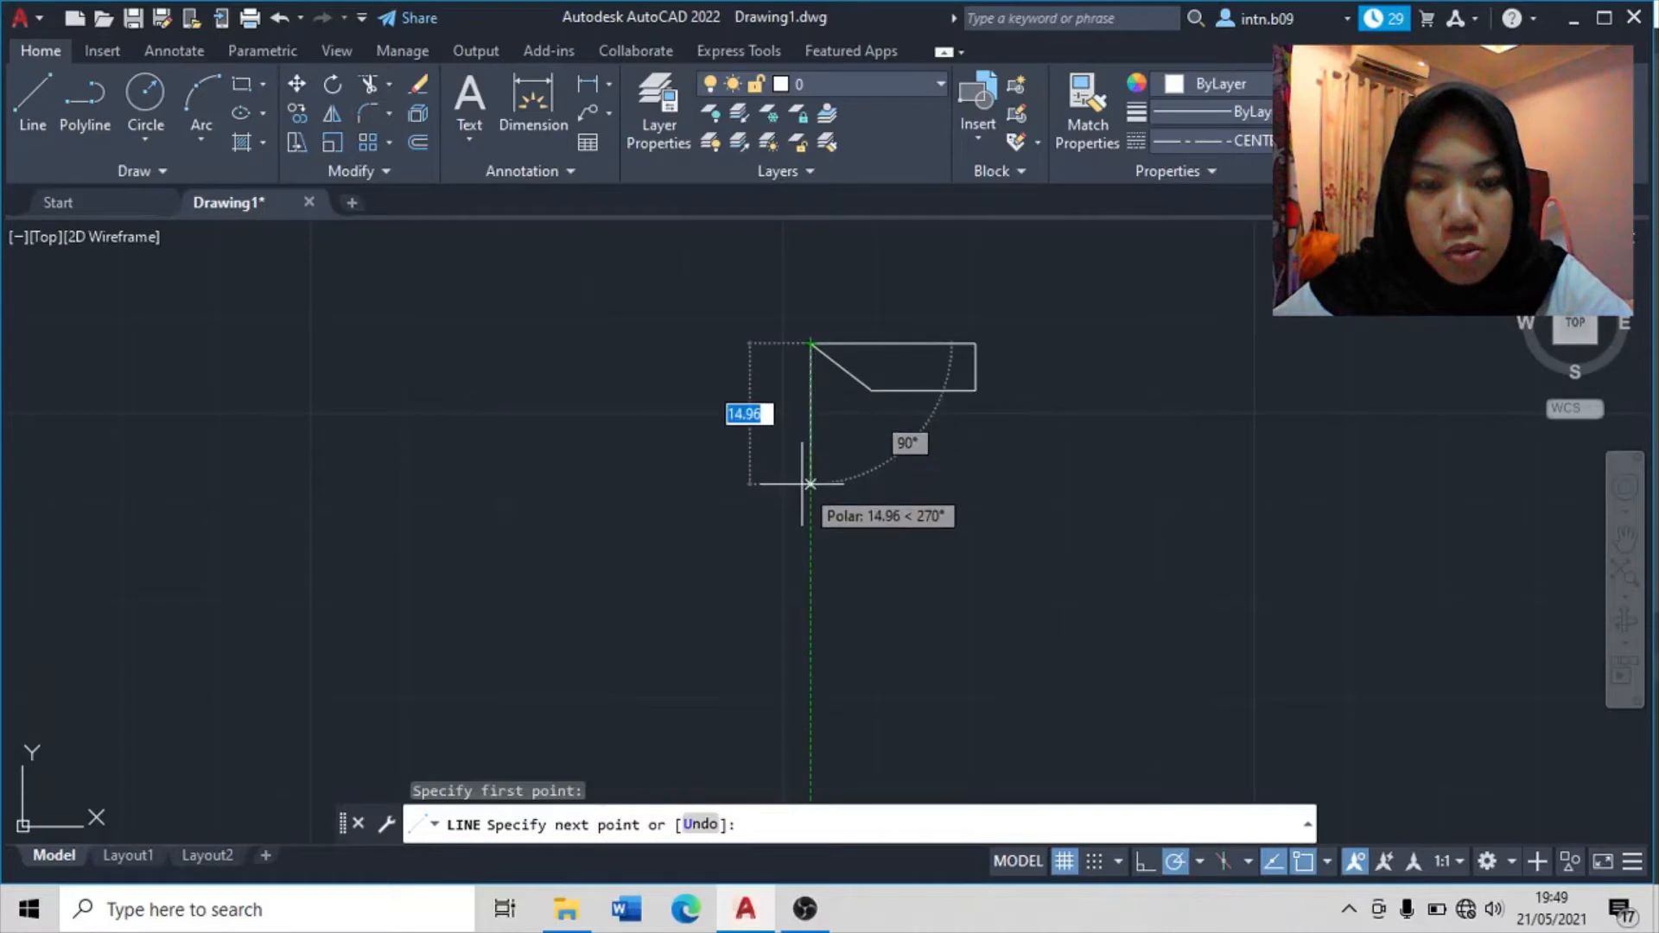
pyautogui.write('22.5')
pyautogui.press('Return')
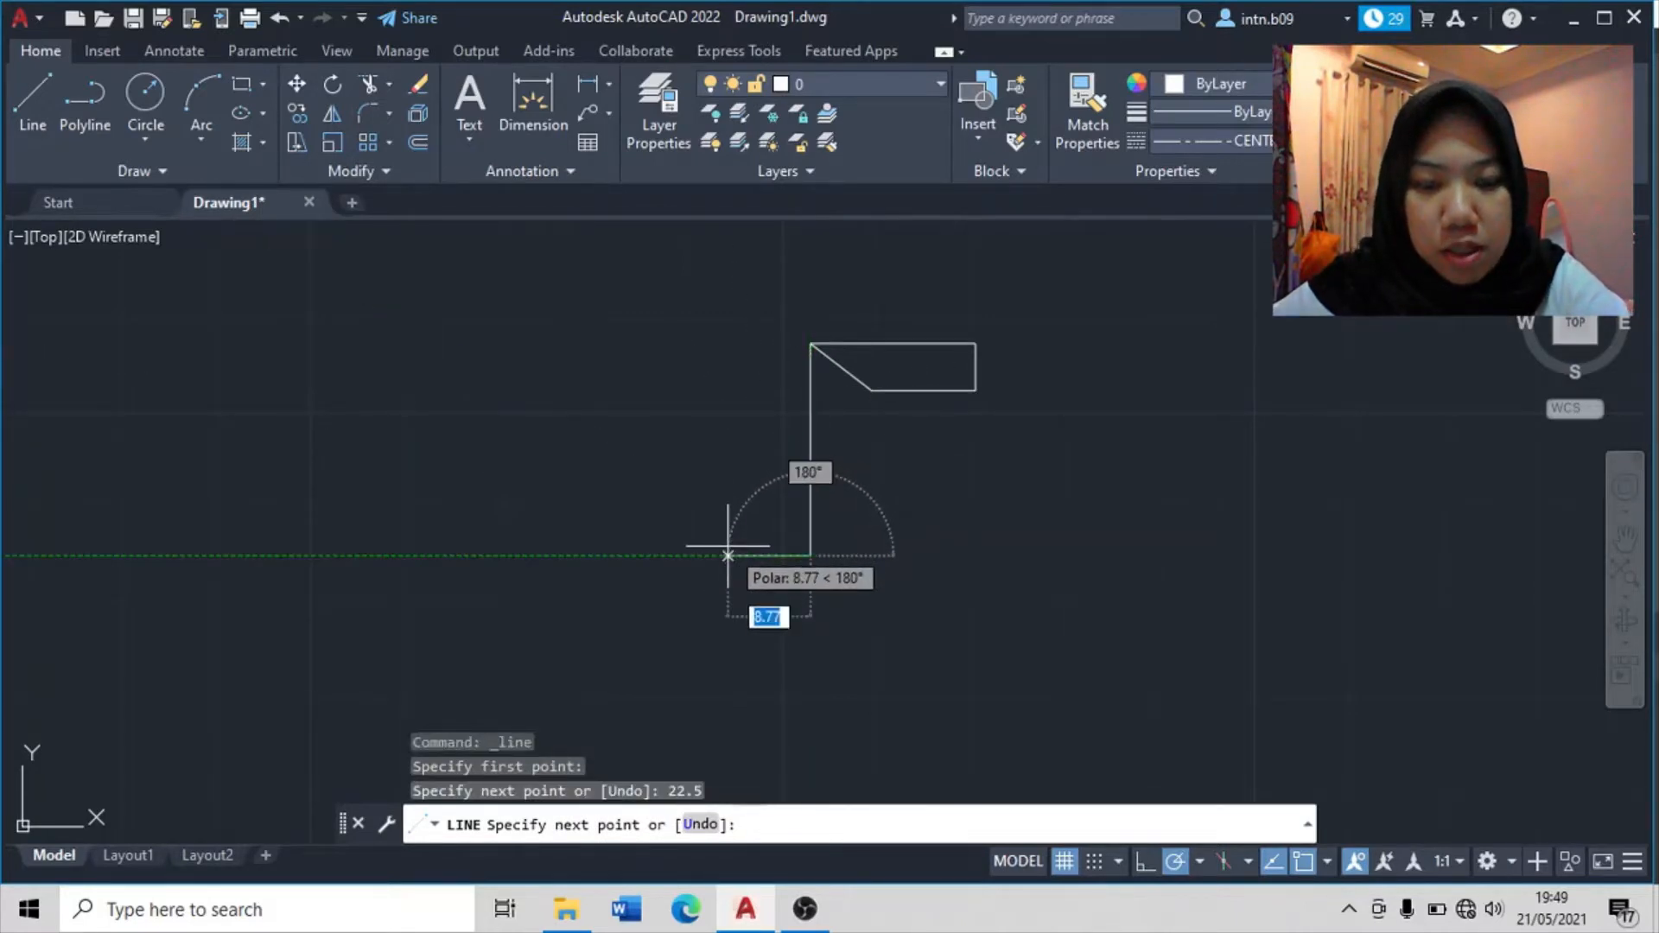
pyautogui.write('7.5')
pyautogui.press('Return')
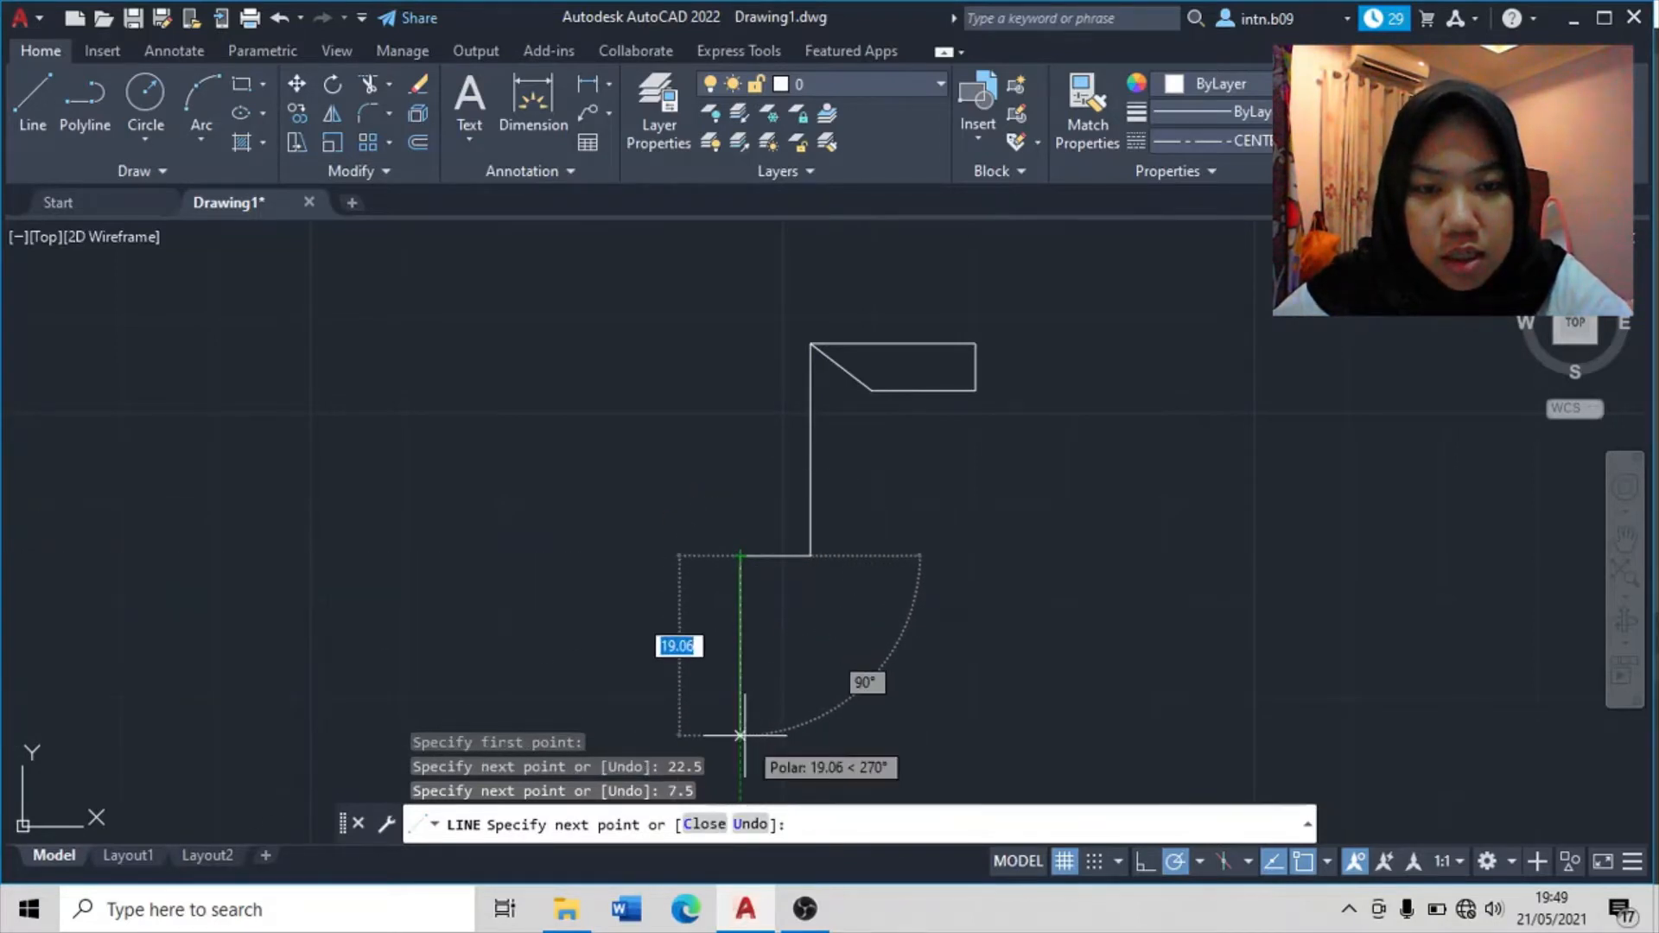
# - Continue the outer profile 37.5 down and 25 left to form the top of the flange
pyautogui.scroll(-2, 744, 735)
pyautogui.moveTo(743, 735); pyautogui.dragTo(788, 493, button='middle')
pyautogui.scroll(4, 788, 492)
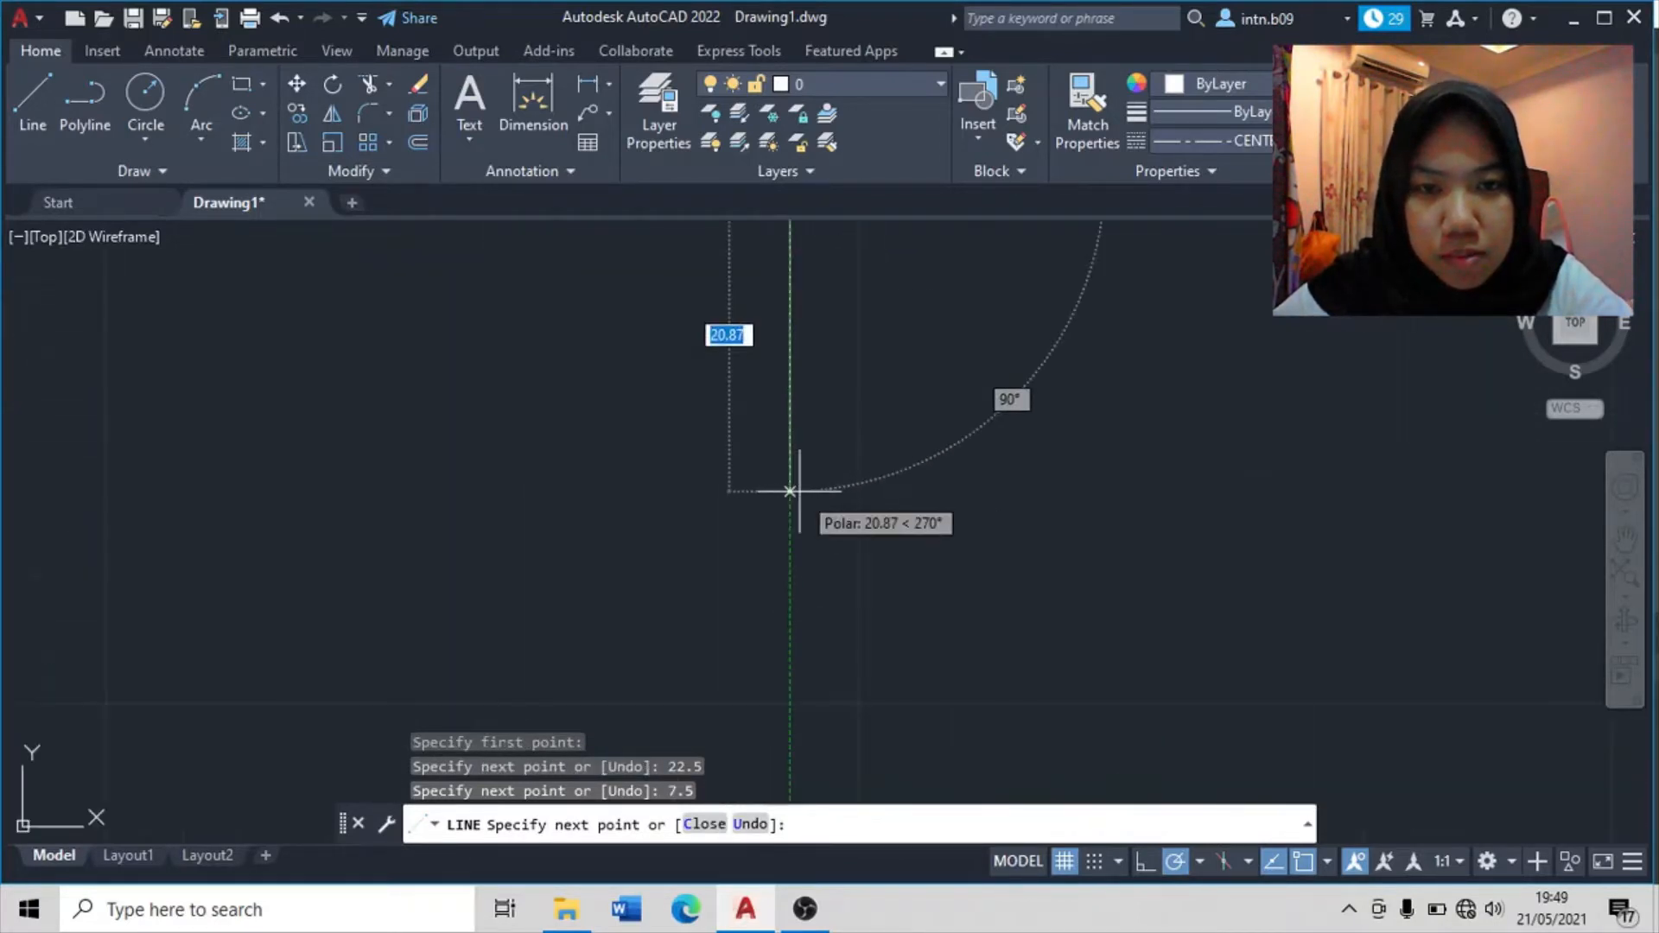
pyautogui.write('4')
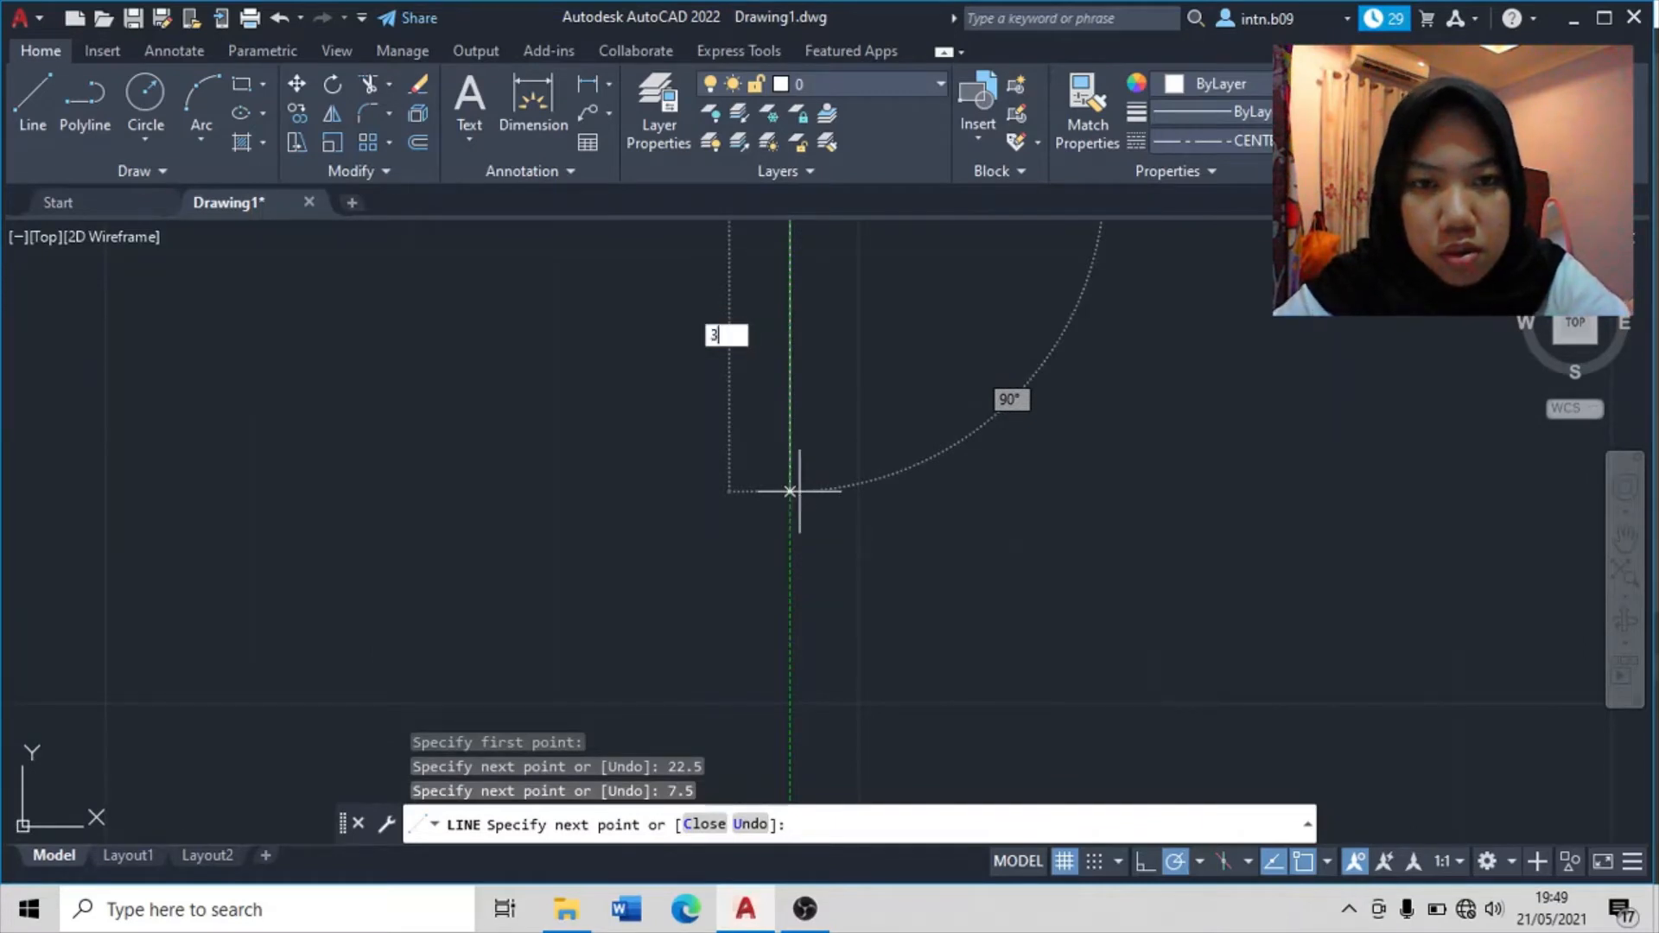
pyautogui.write('7.5')
pyautogui.press('Return')
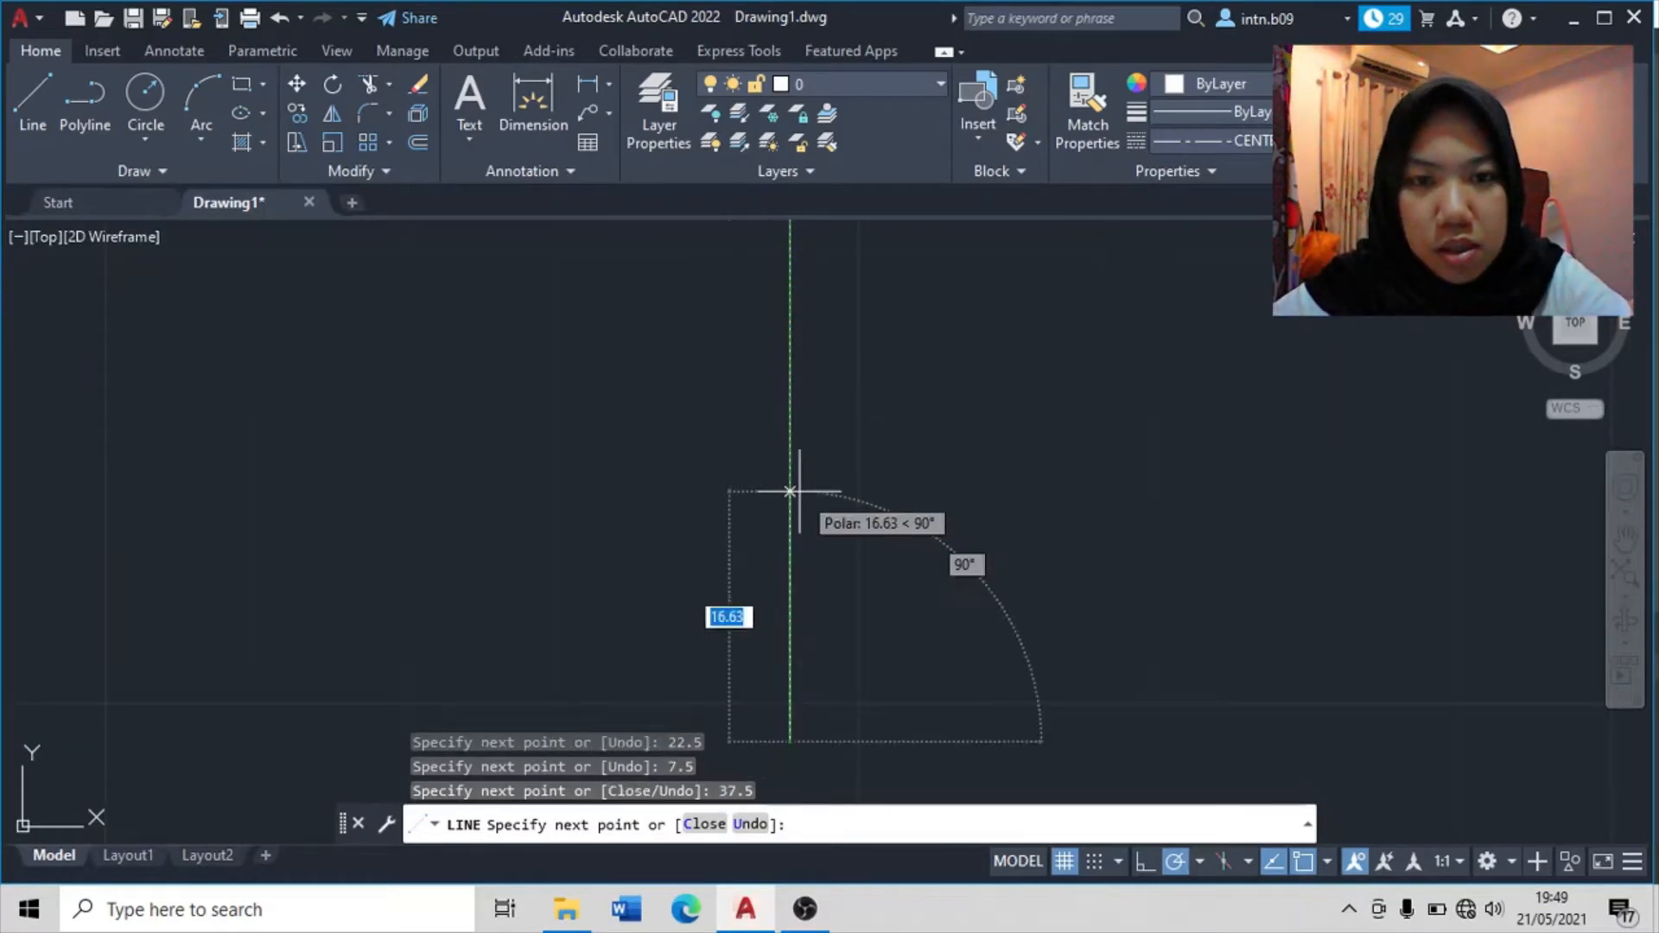
pyautogui.moveTo(806, 588); pyautogui.dragTo(889, 306, button='middle')
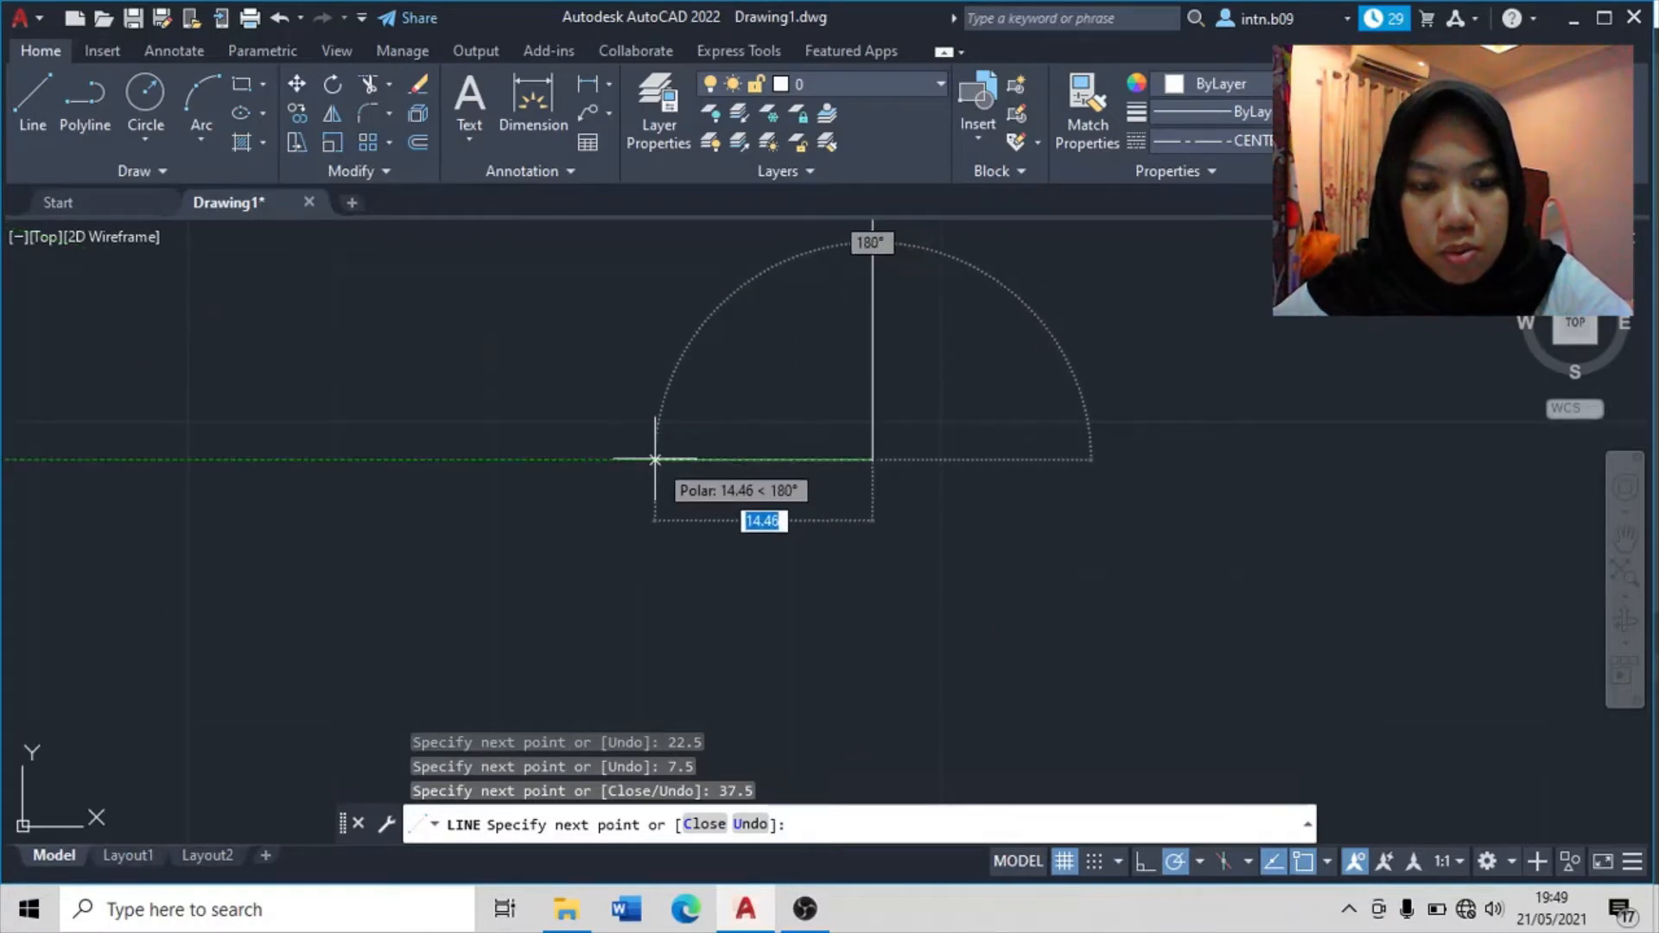
pyautogui.write('5')
pyautogui.press('Return')
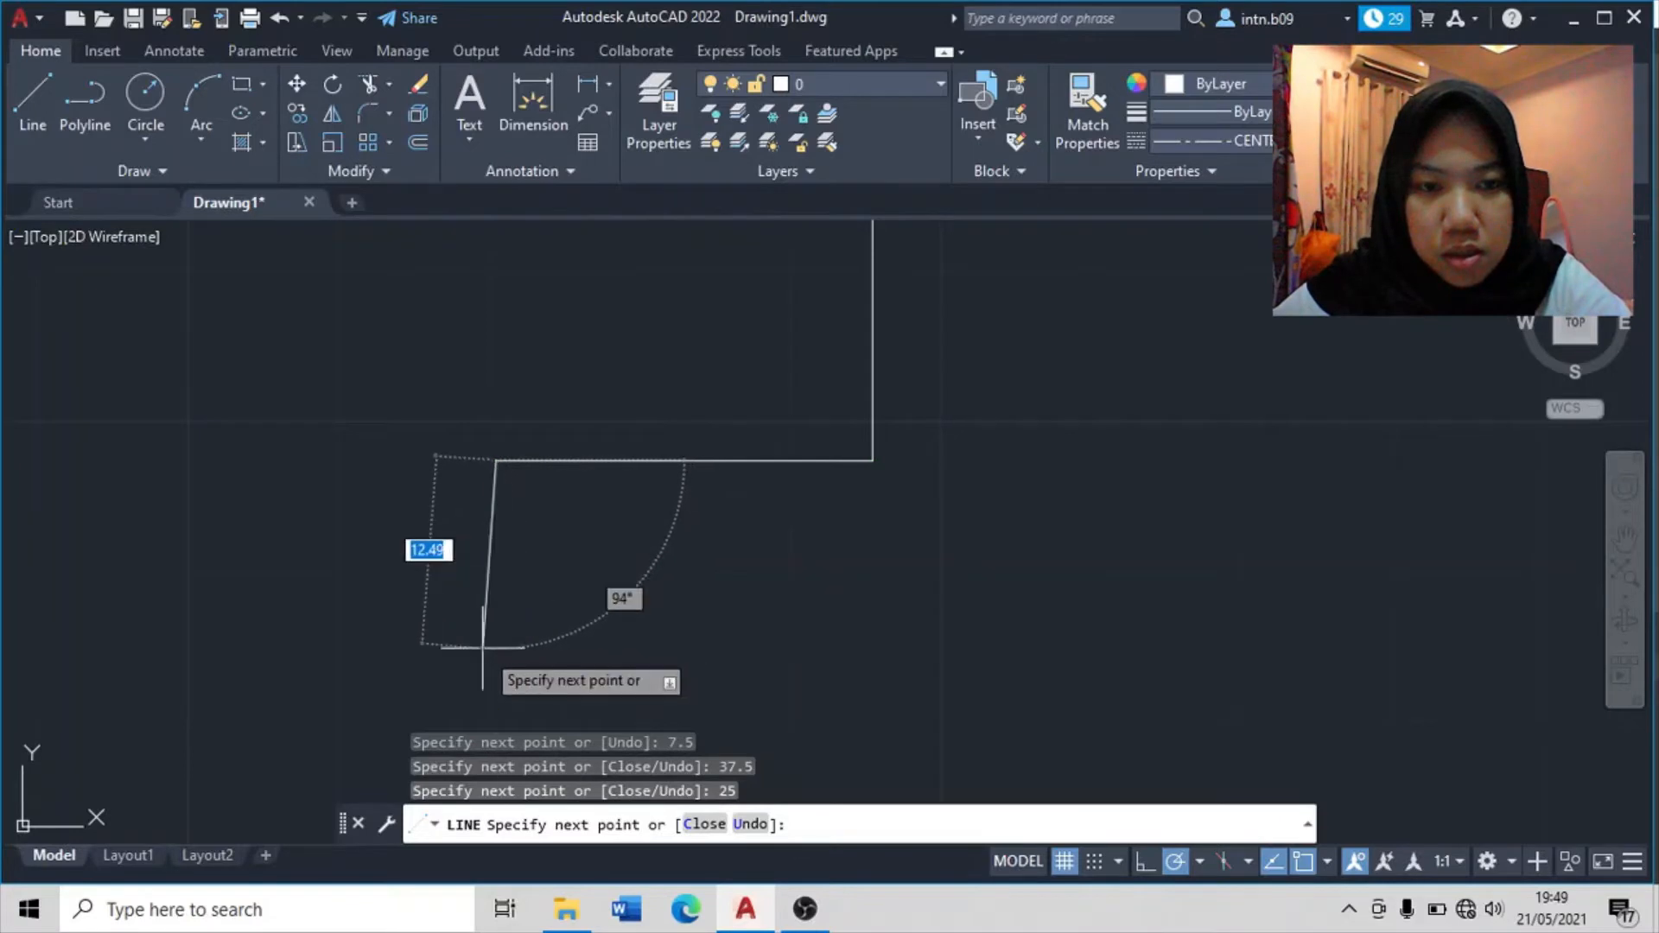
# - Continue the outline 23 down and 20 right to form the flange's side and underside
pyautogui.write('23')
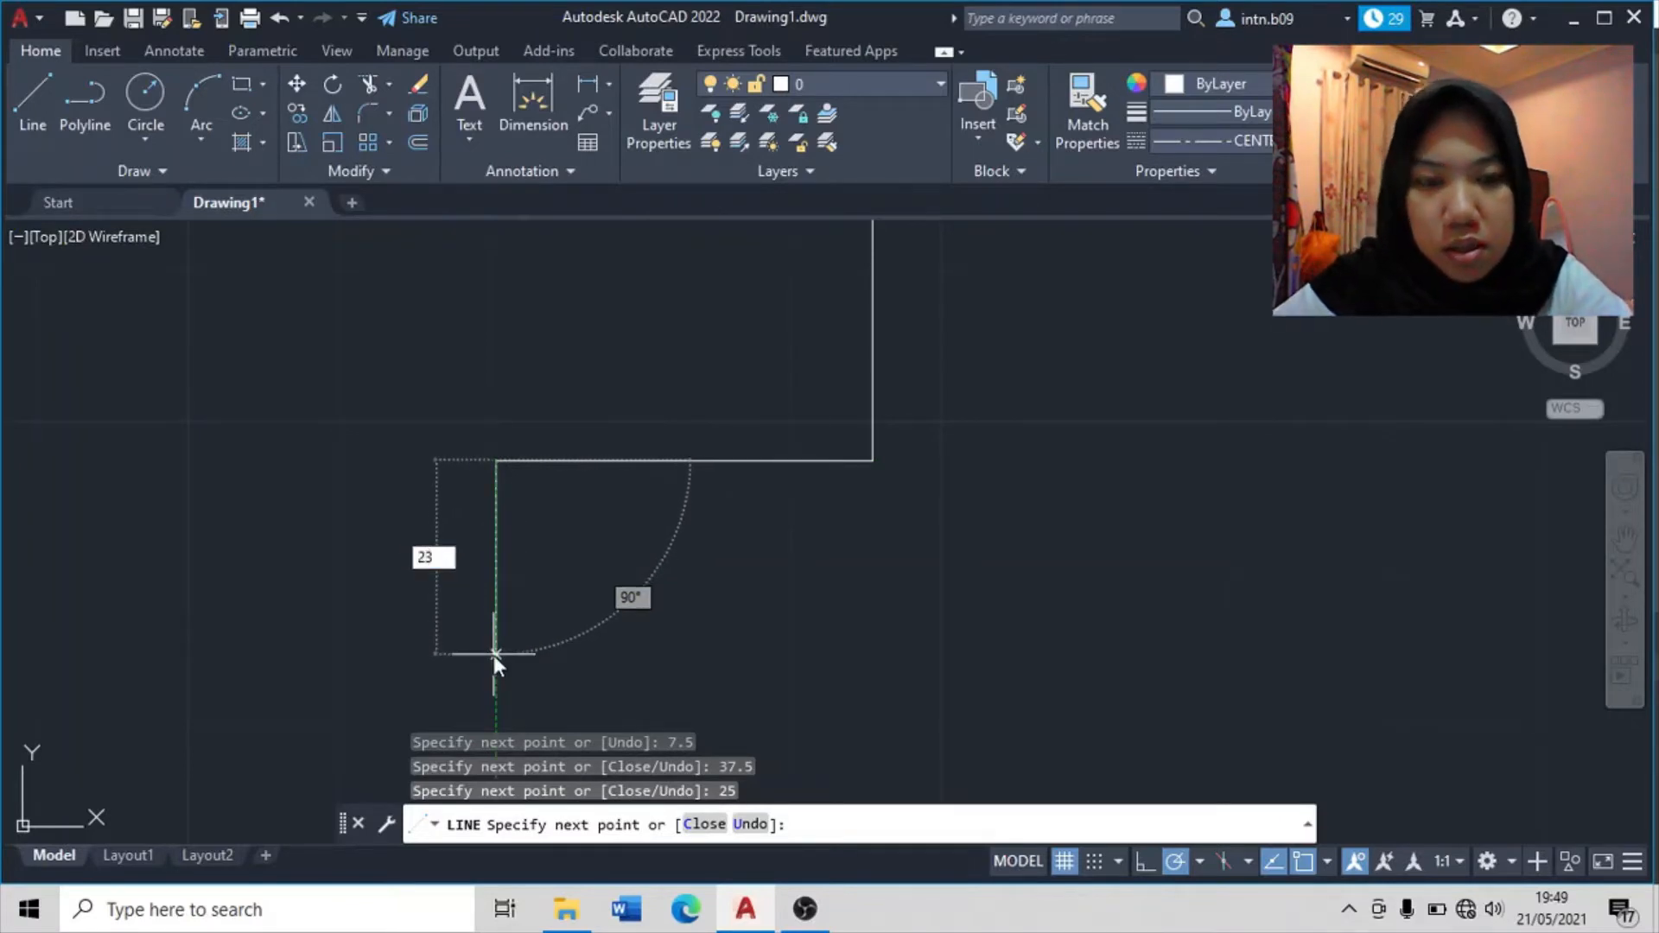
pyautogui.press('Return')
pyautogui.moveTo(495, 654); pyautogui.dragTo(529, 519, button='middle')
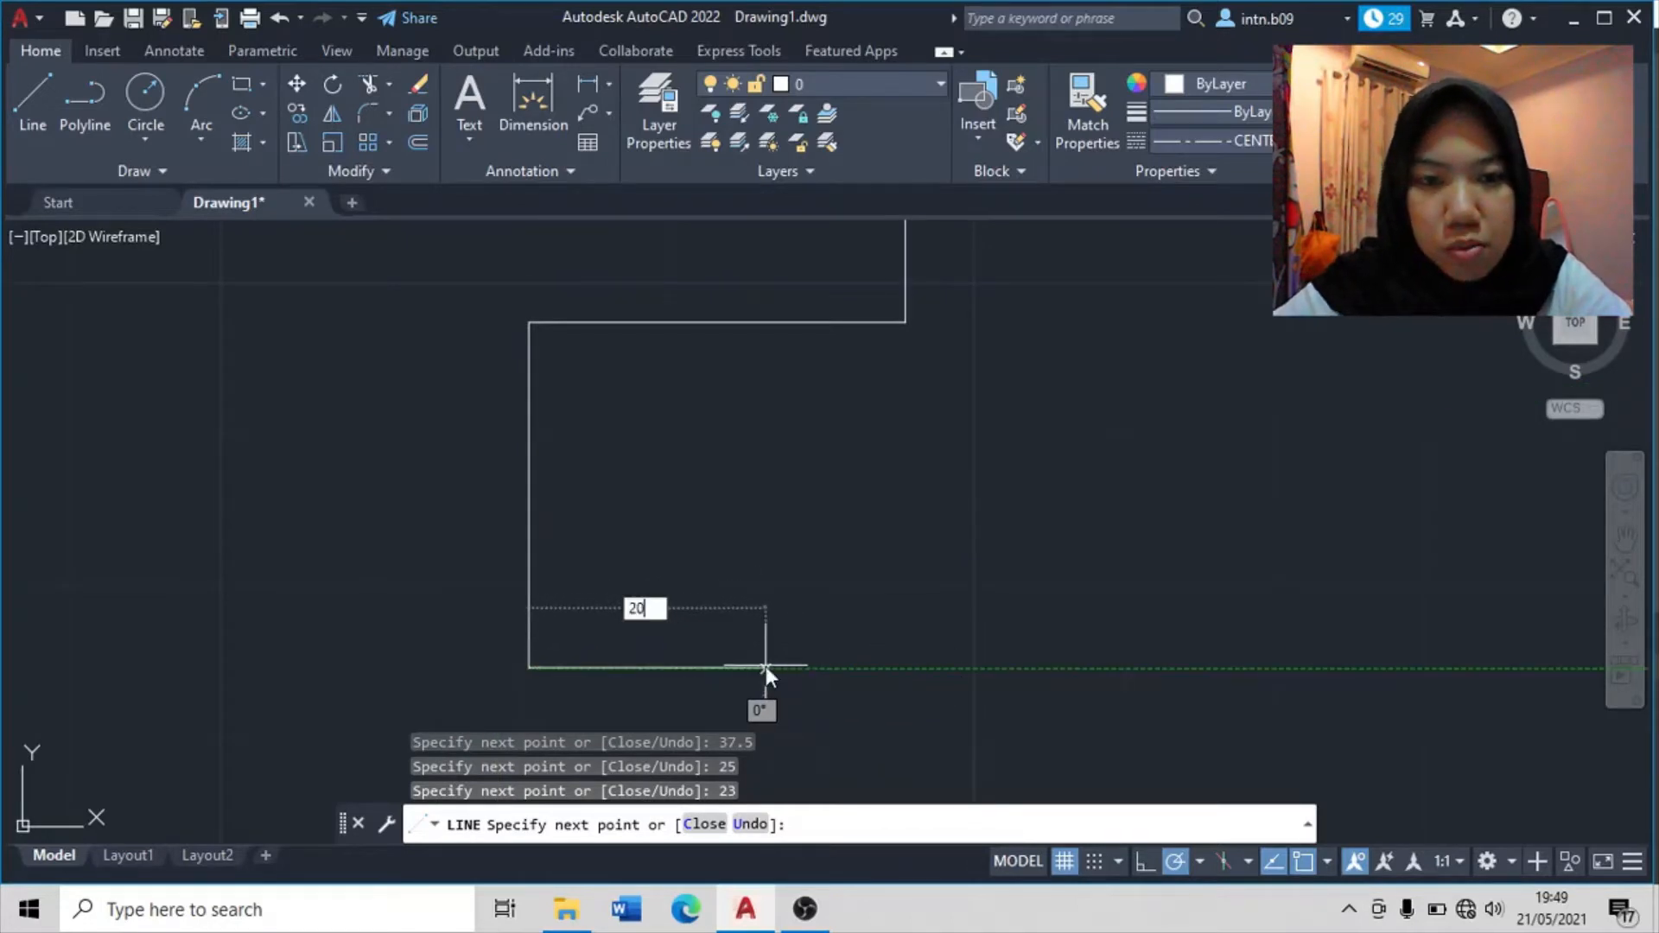
pyautogui.write('20')
pyautogui.press('Return')
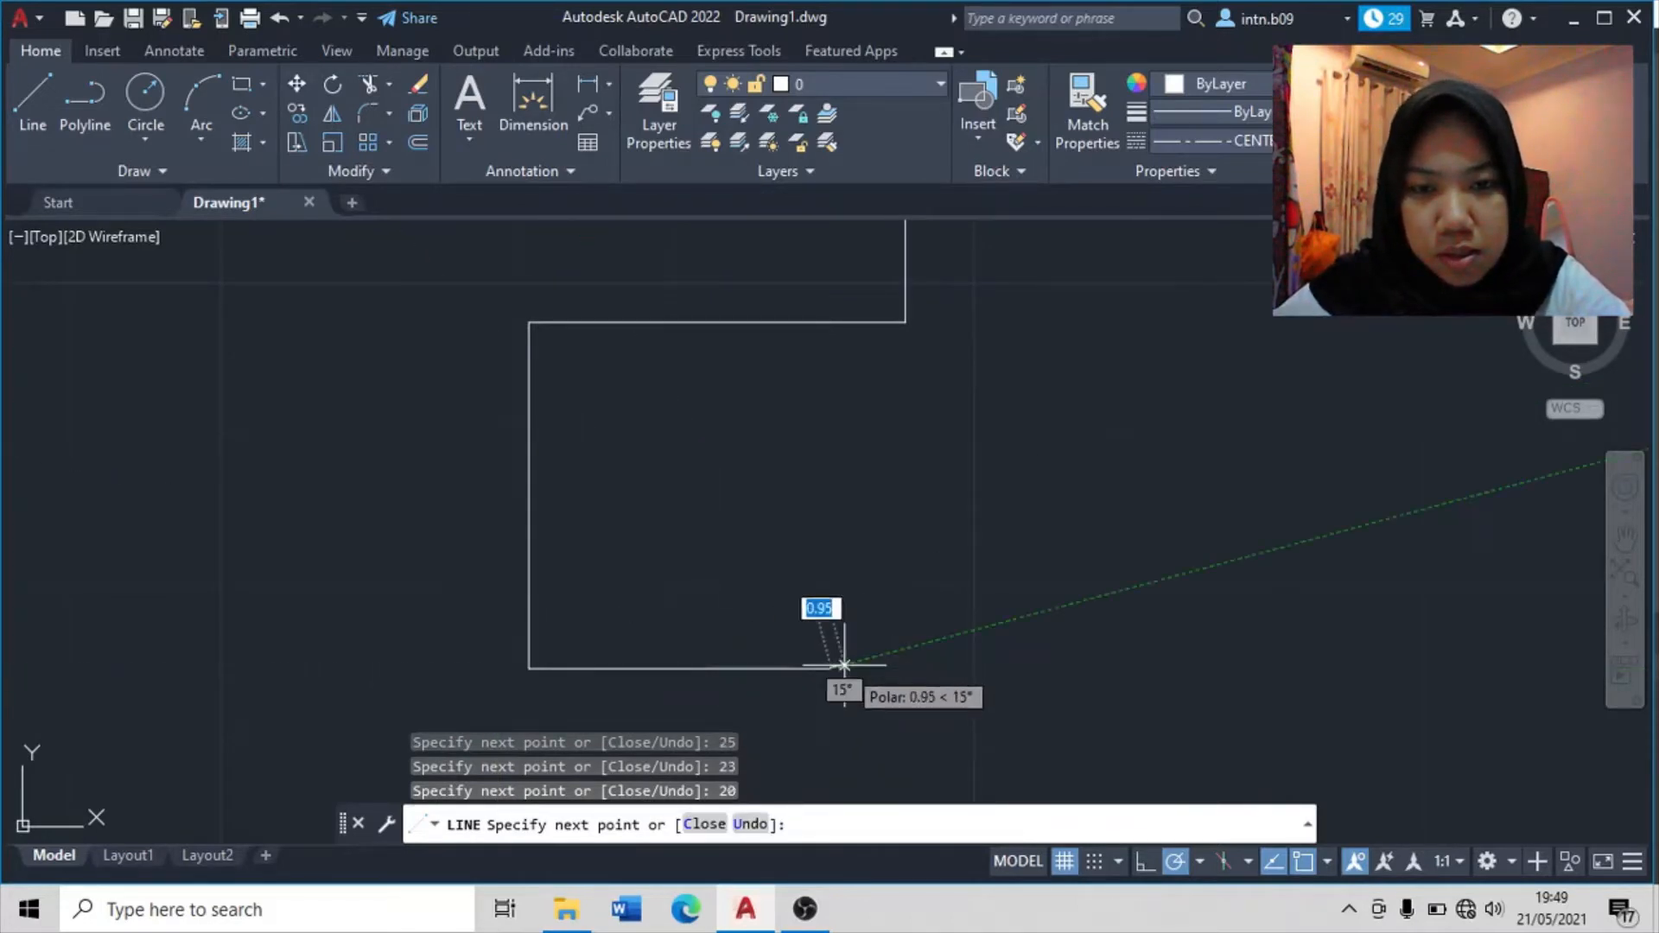
# - Extend the profile below the flange with two vertical segments, 28 and 10 down, and end the line
pyautogui.moveTo(835, 654); pyautogui.dragTo(922, 280, button='middle')
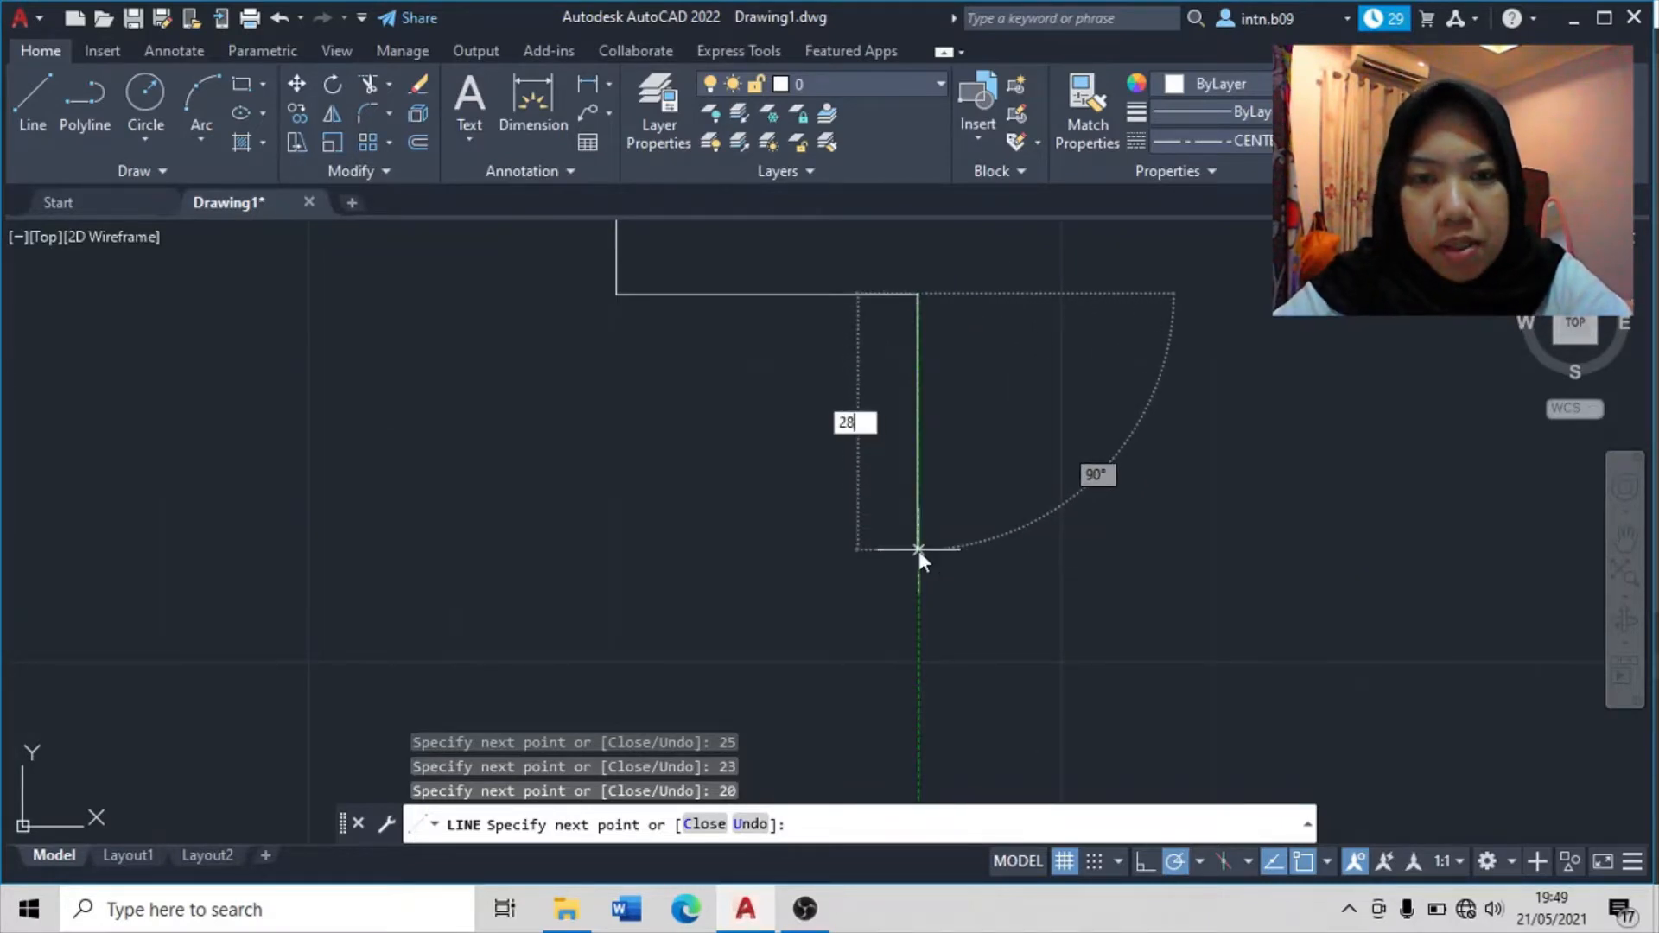
pyautogui.press('Return')
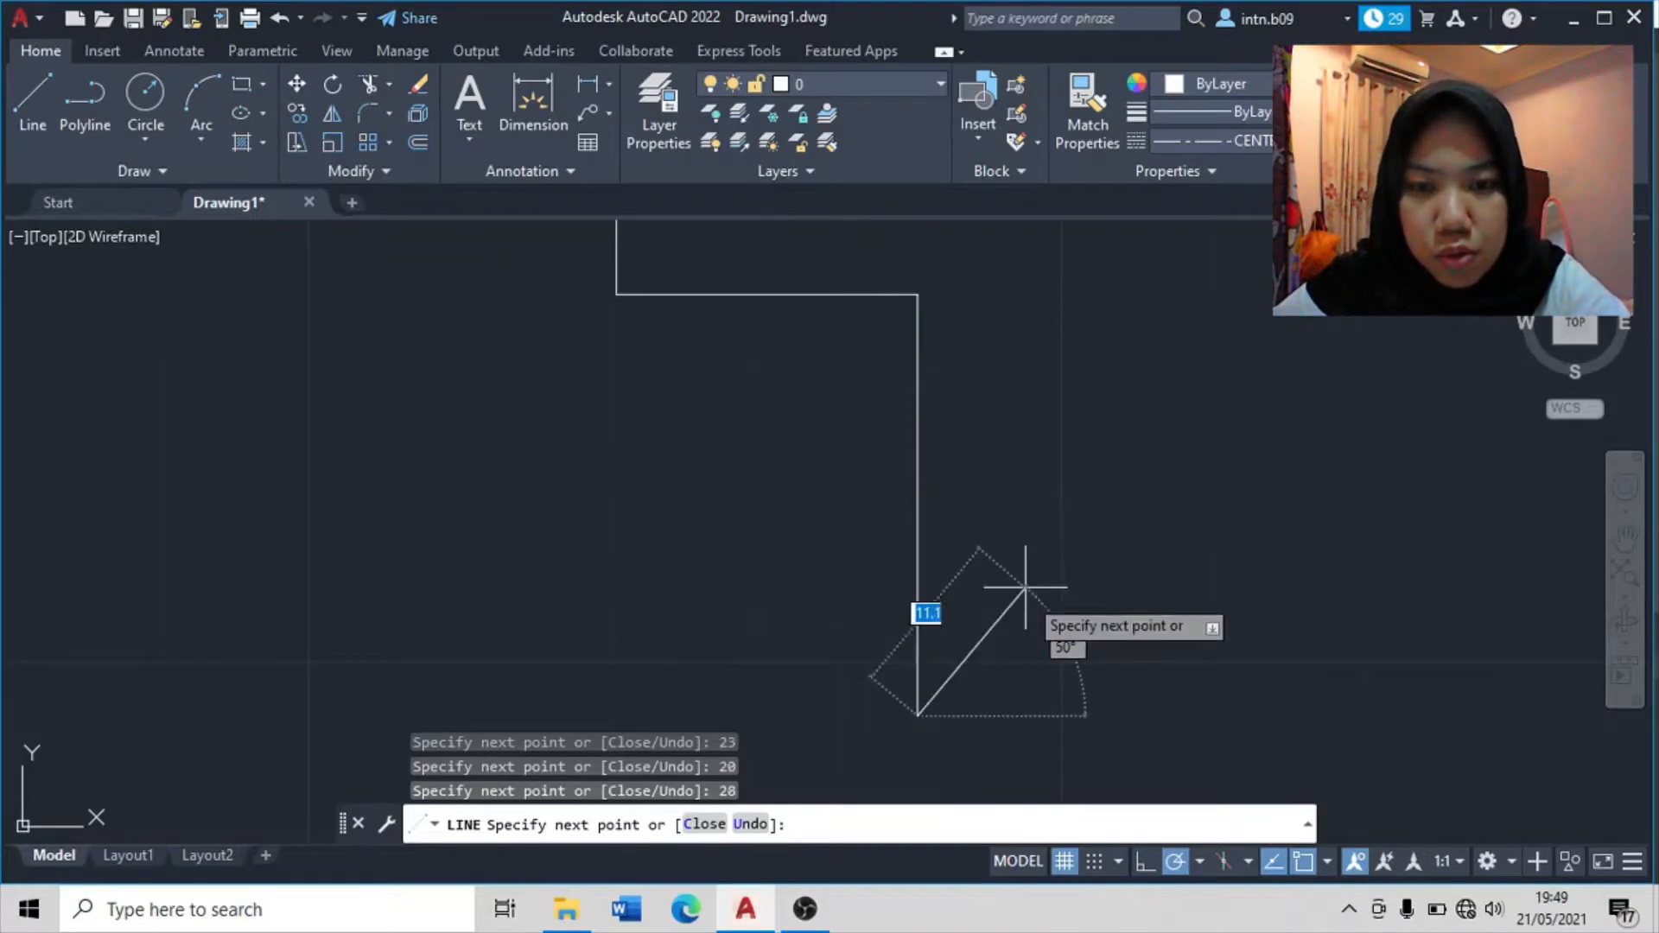
pyautogui.moveTo(993, 671)
pyautogui.mouseDown(button='middle')
pyautogui.moveTo(1123, 303)
pyautogui.moveTo(1059, 432)
pyautogui.moveTo(1036, 443)
pyautogui.mouseUp(button='middle')
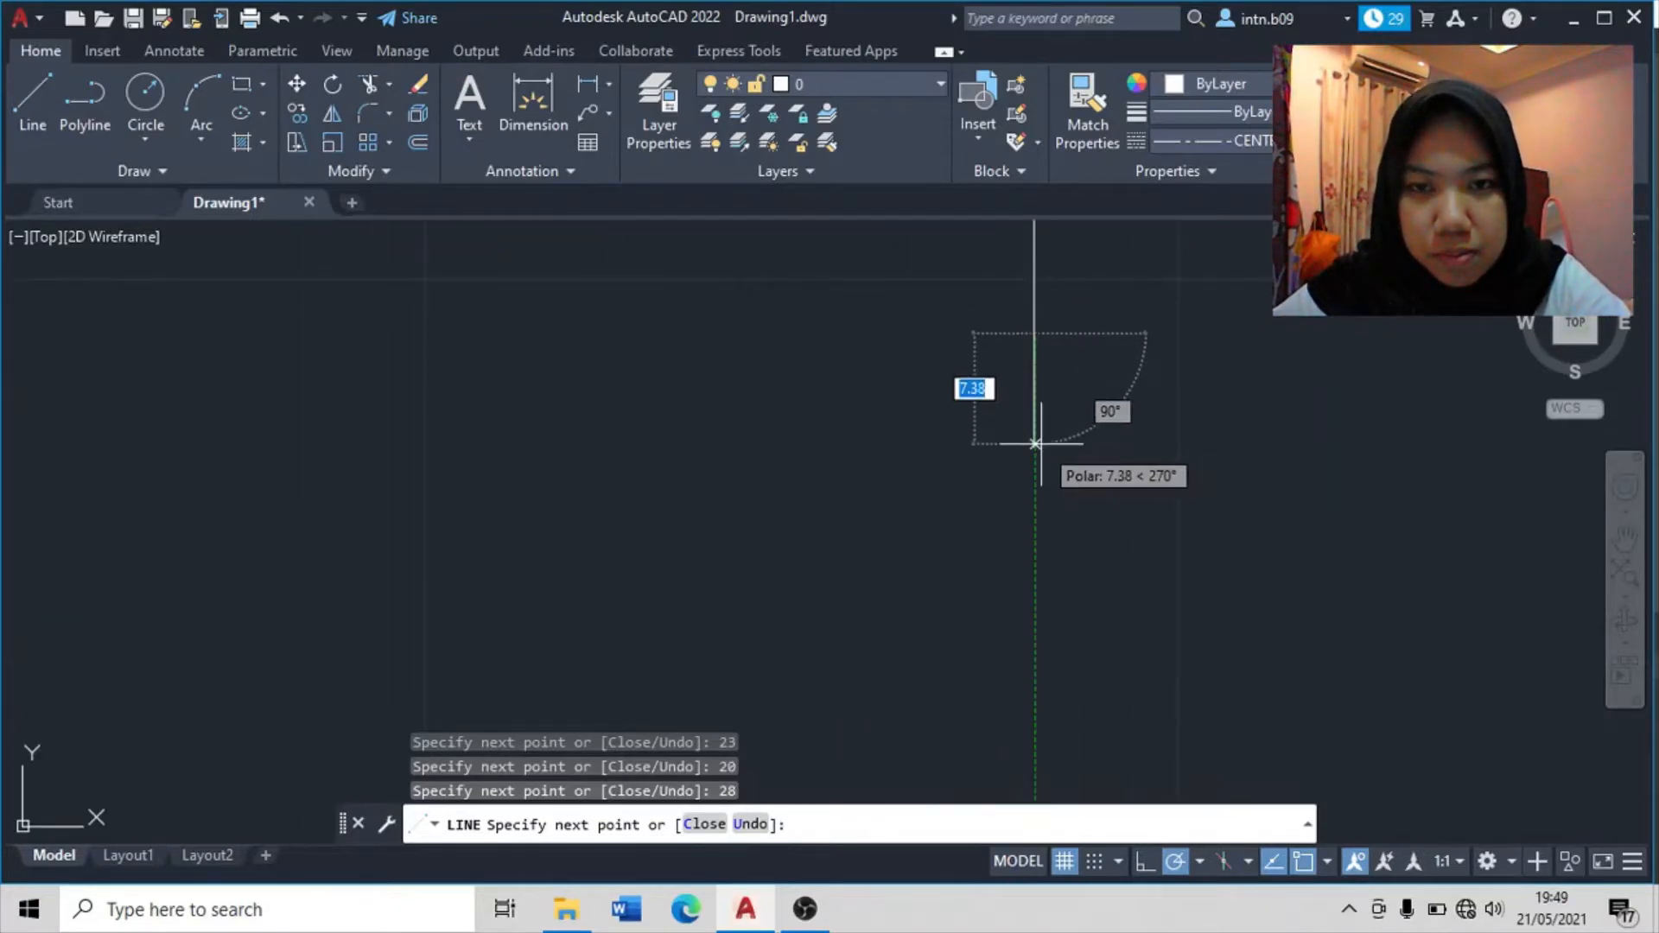
pyautogui.write('10')
pyautogui.press('Return')
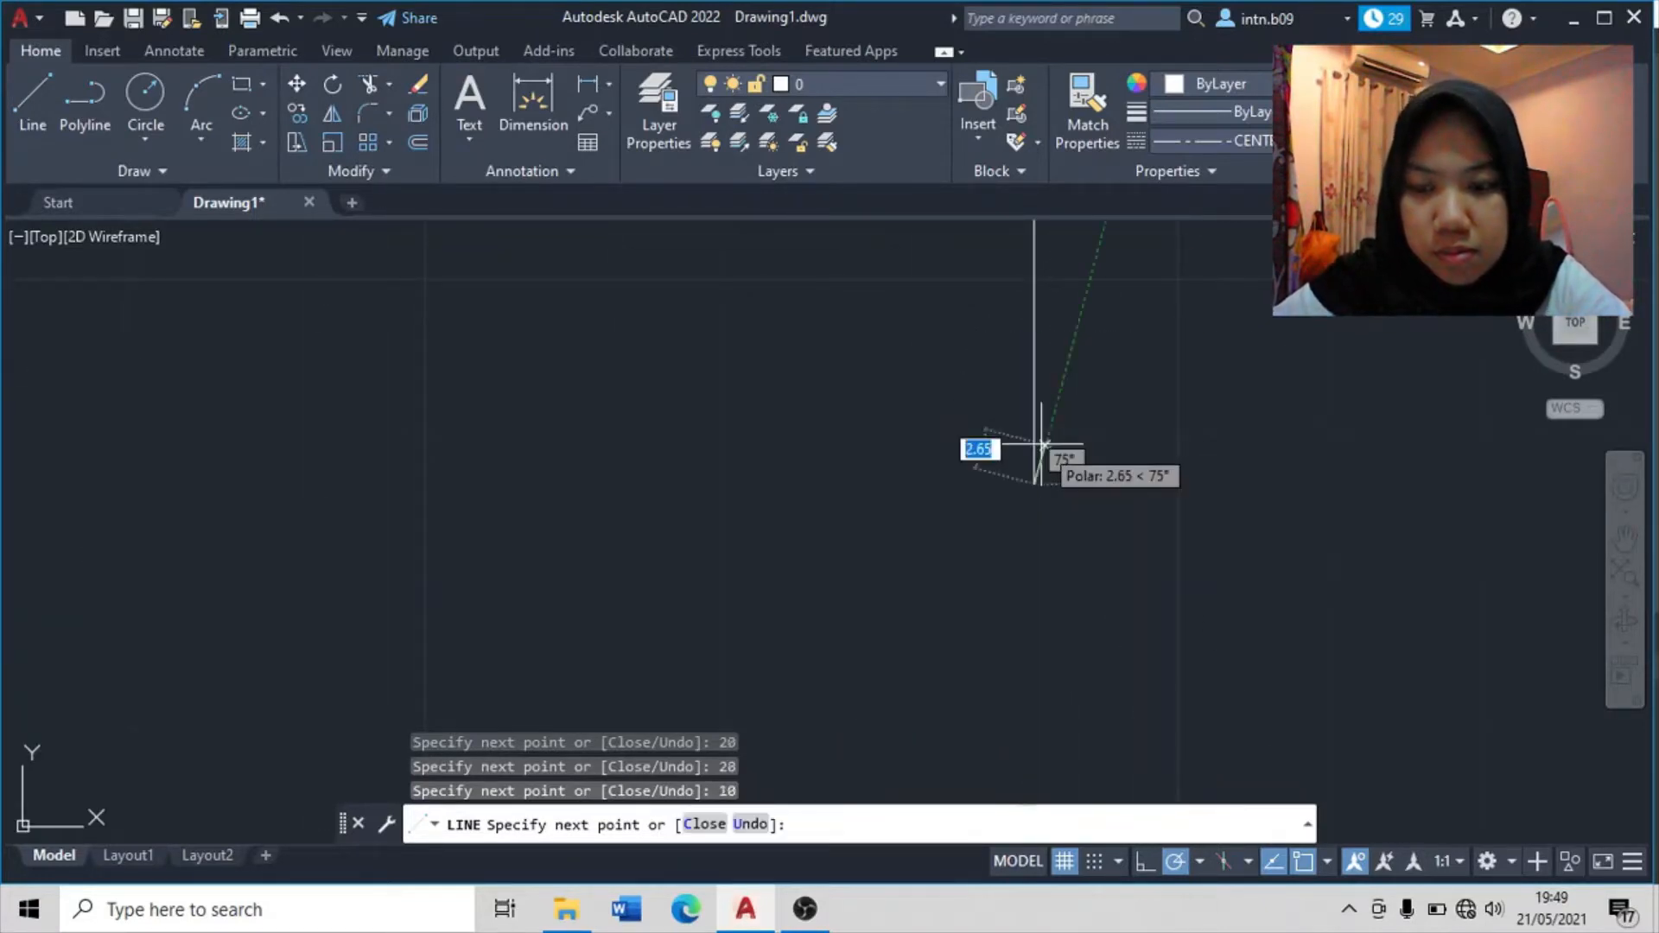
pyautogui.press('Return')
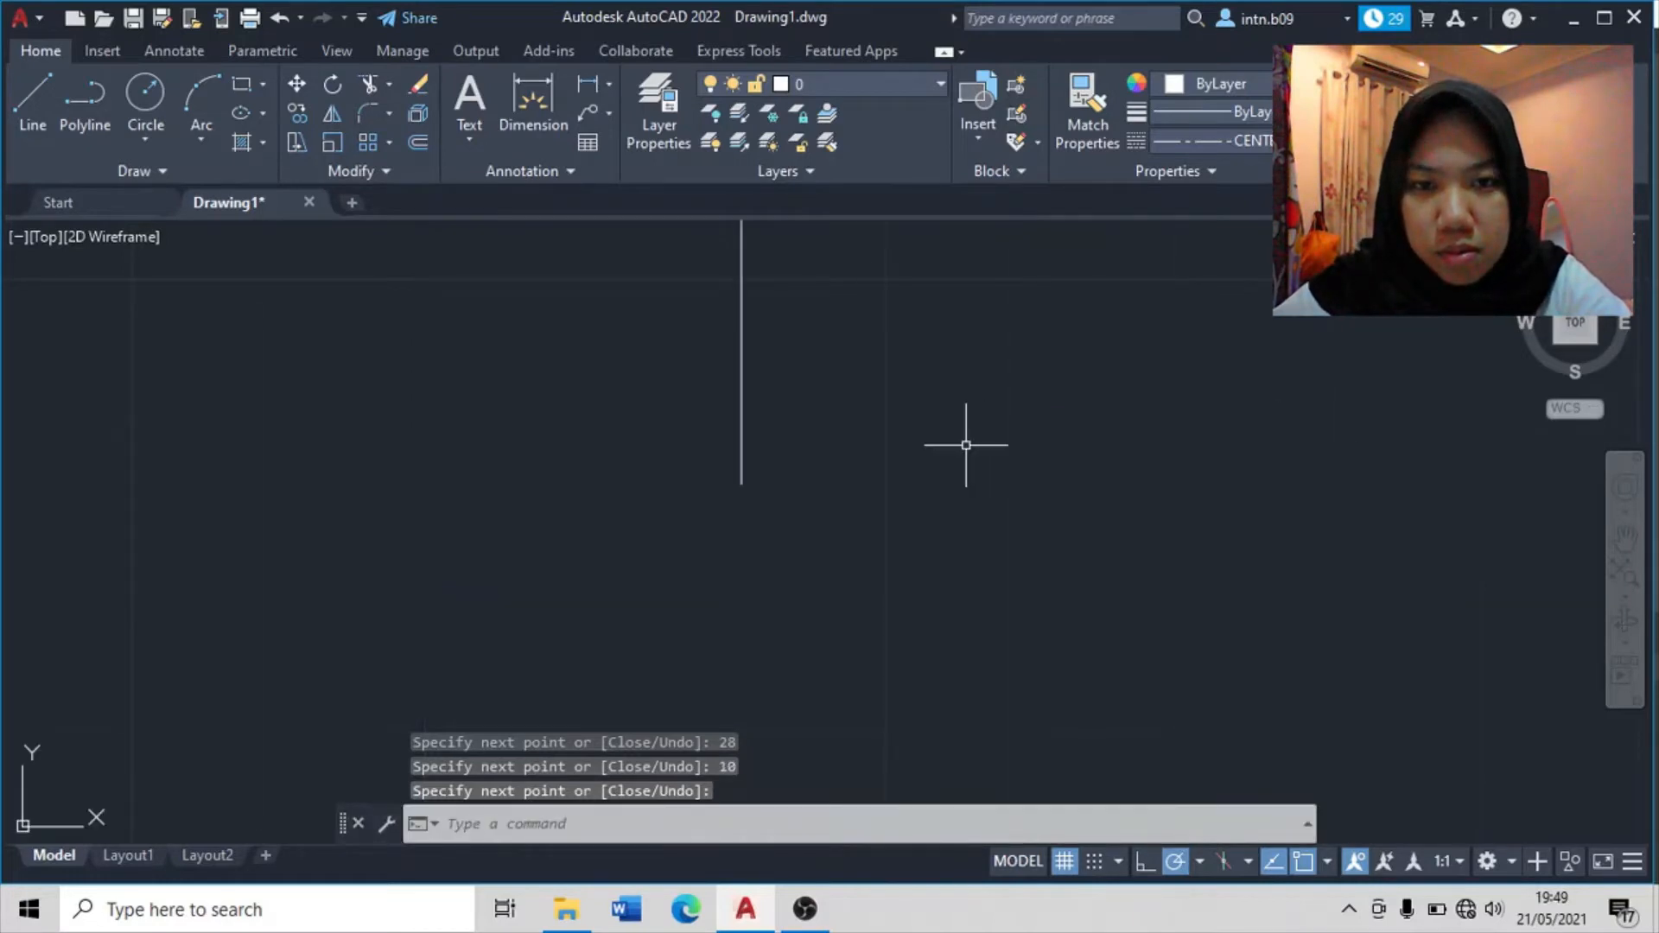
pyautogui.moveTo(838, 373); pyautogui.dragTo(771, 452, button='middle')
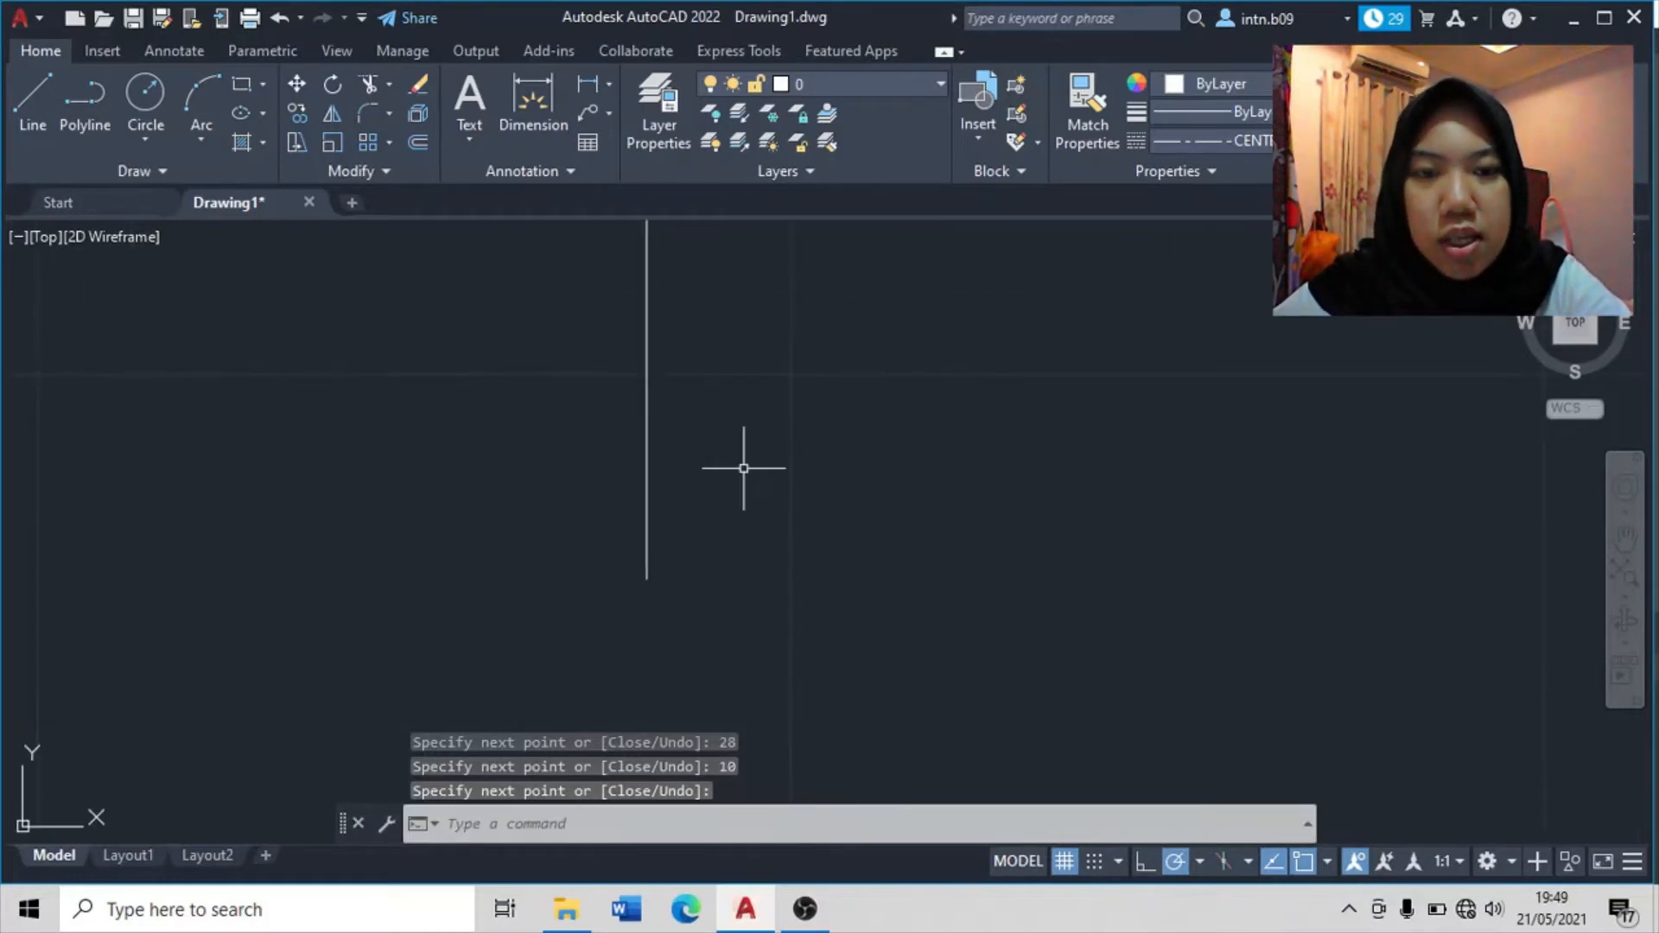
pyautogui.scroll(2, 743, 467)
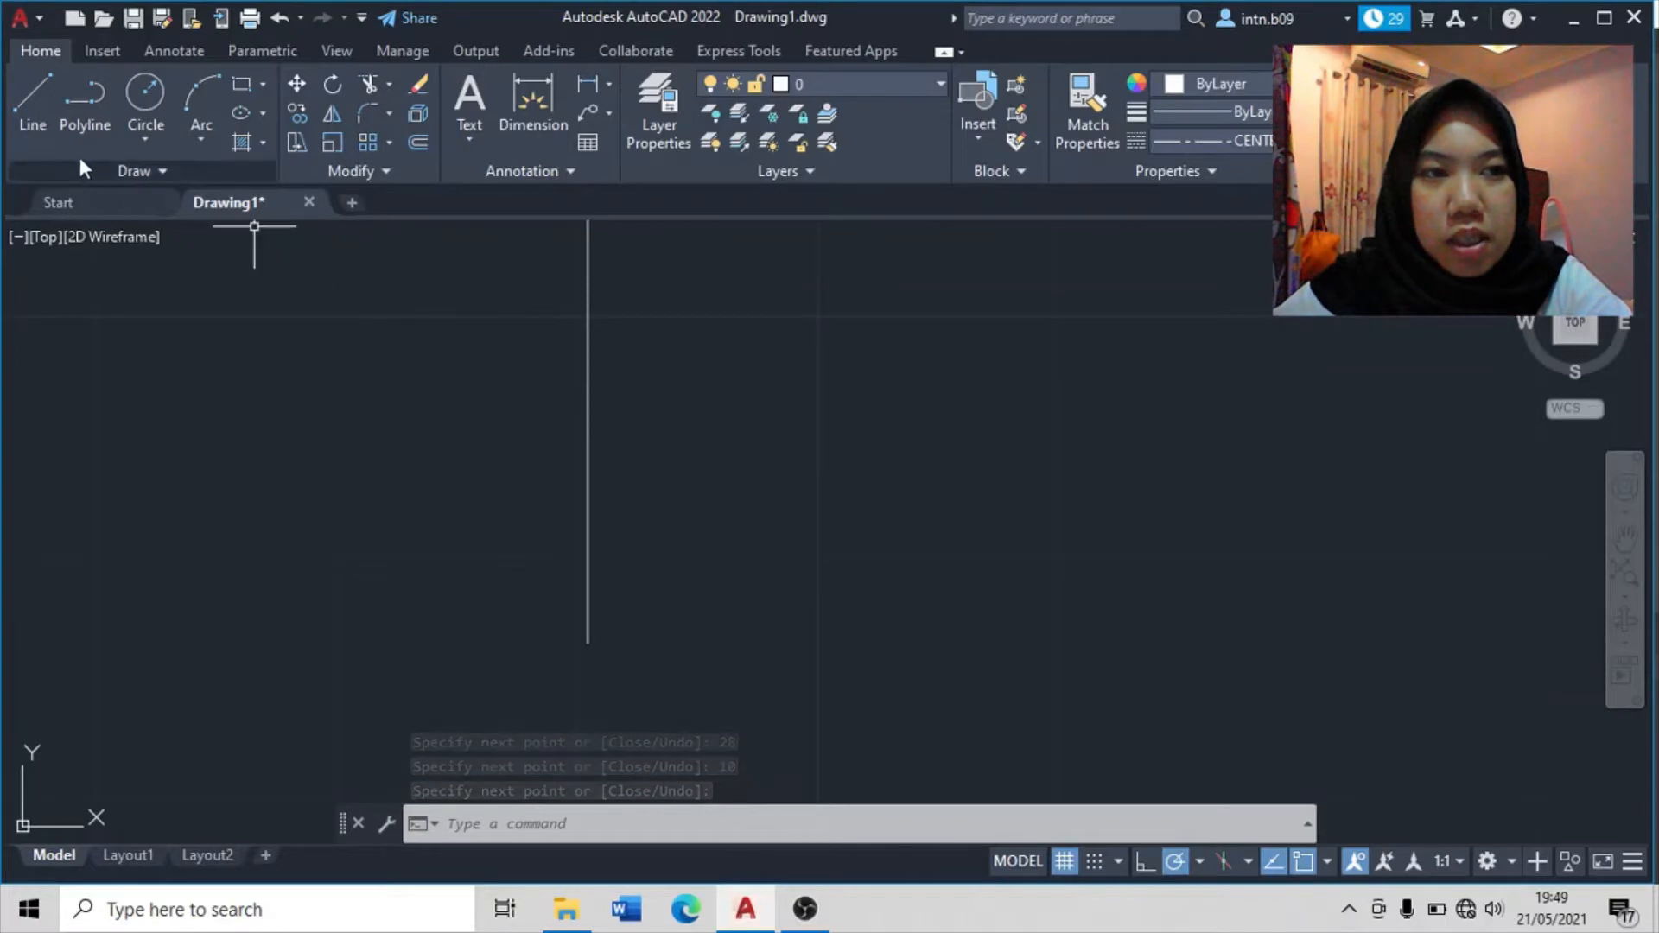
pyautogui.click(21, 123)
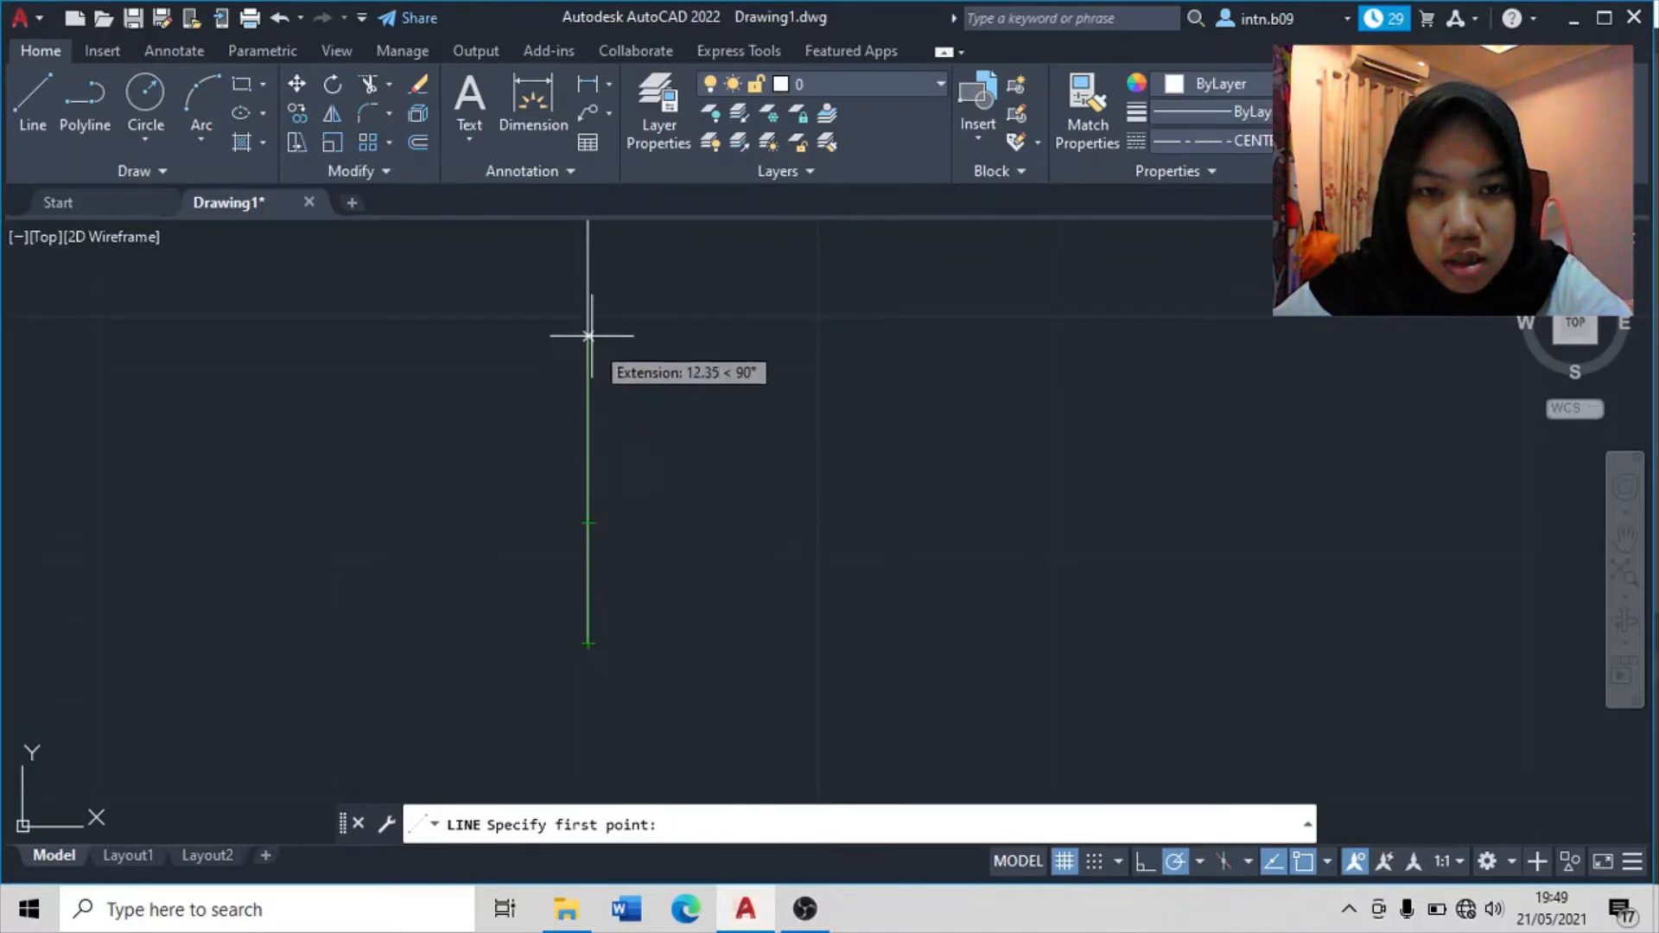
pyautogui.click(588, 522)
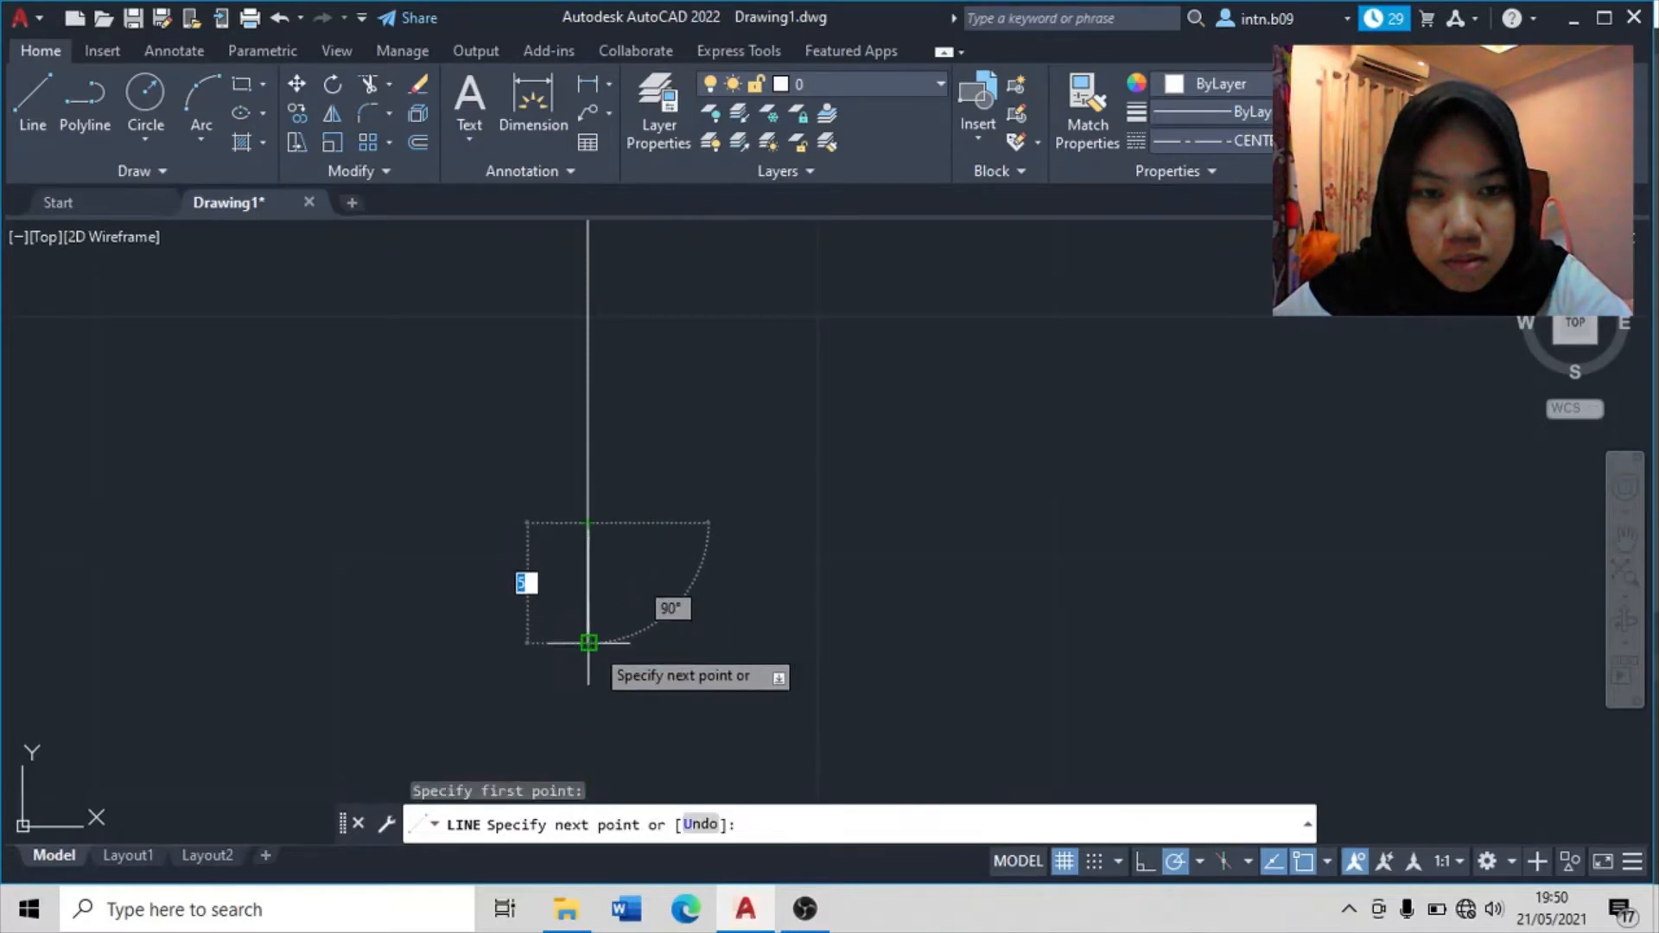
pyautogui.press('Escape')
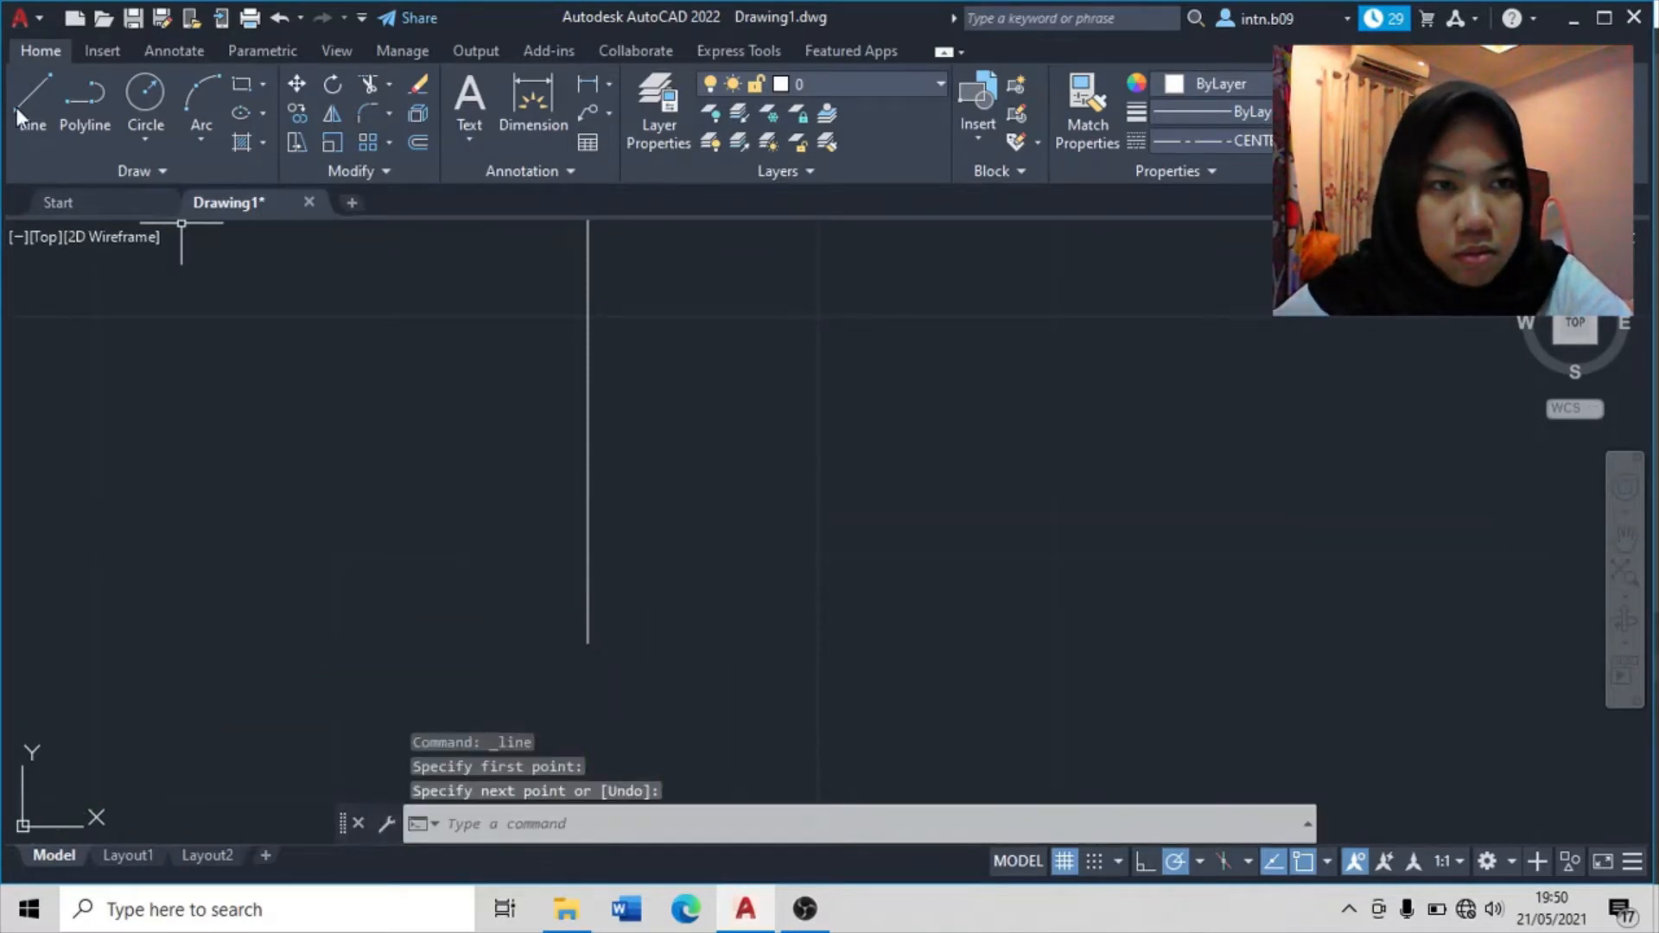
# - Draw the lower outer chamfer as a 45° line to the base level, continuing with bottom edge segments 2.5 and 17.5 long
pyautogui.click(17, 107)
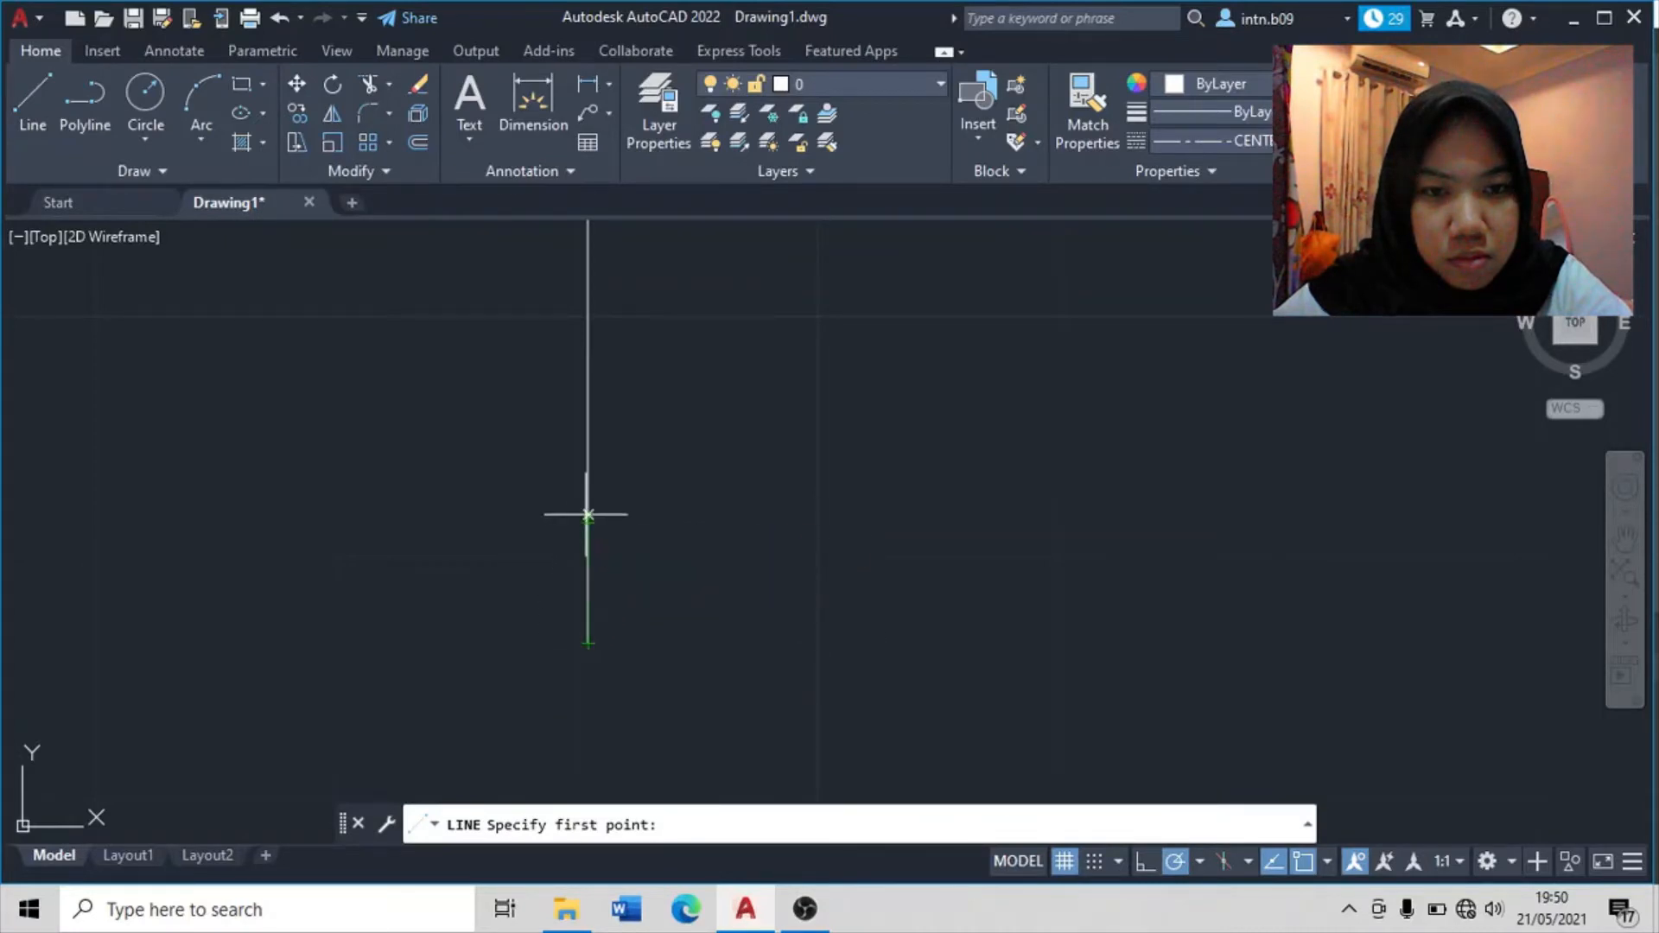
pyautogui.click(588, 402)
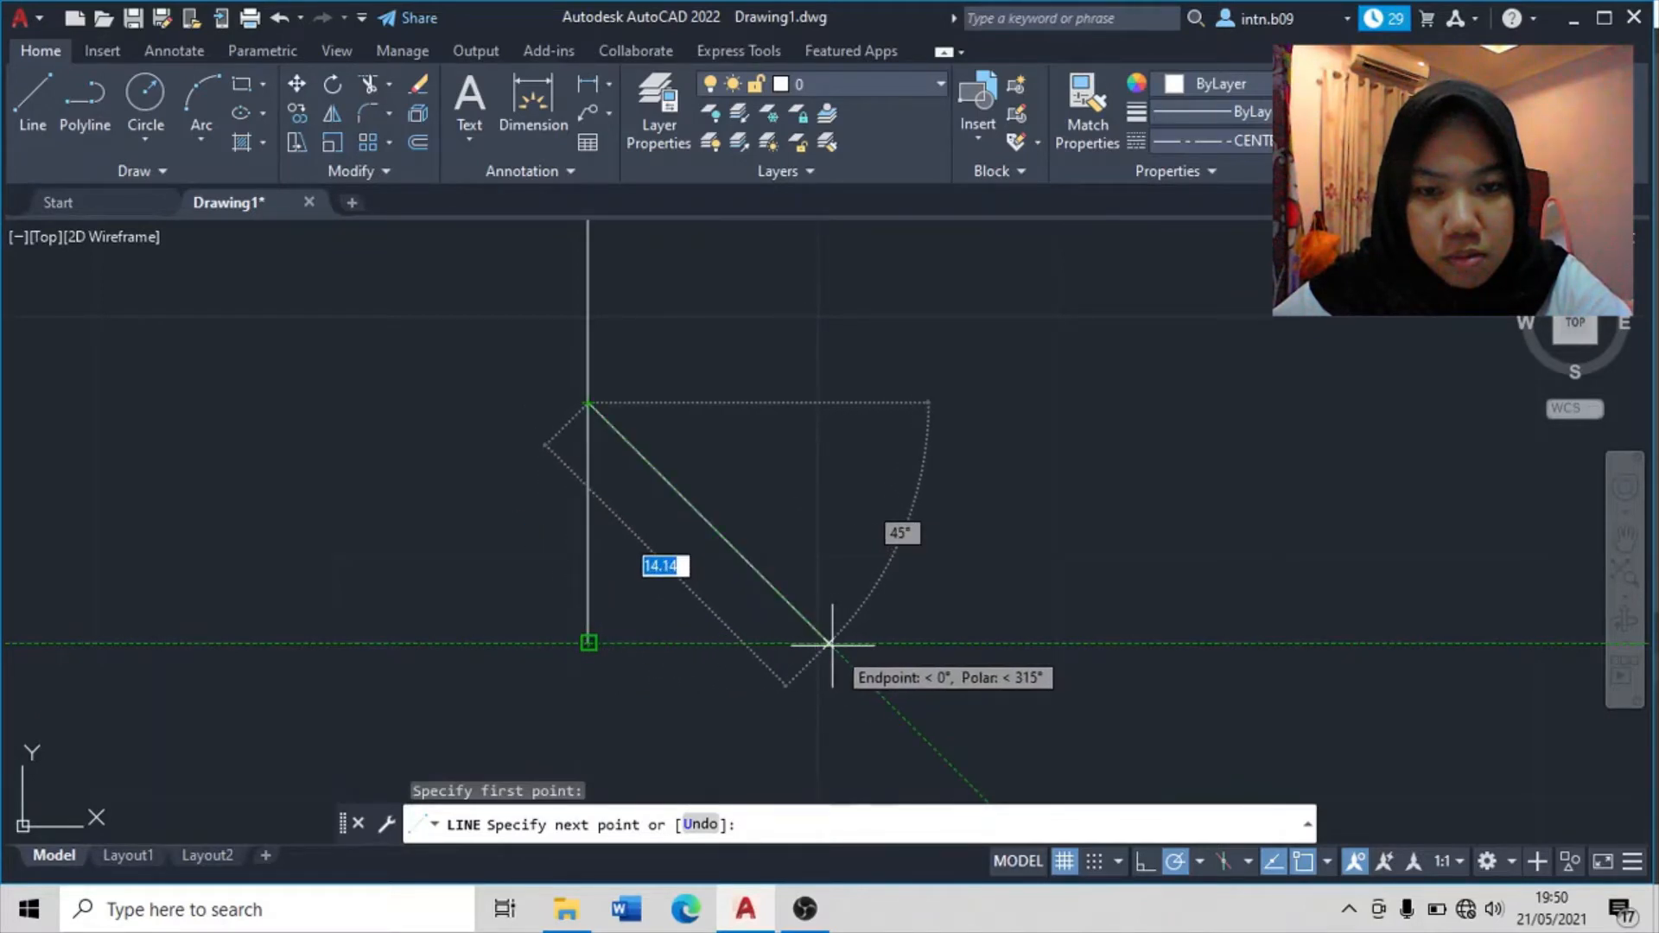
pyautogui.click(827, 643)
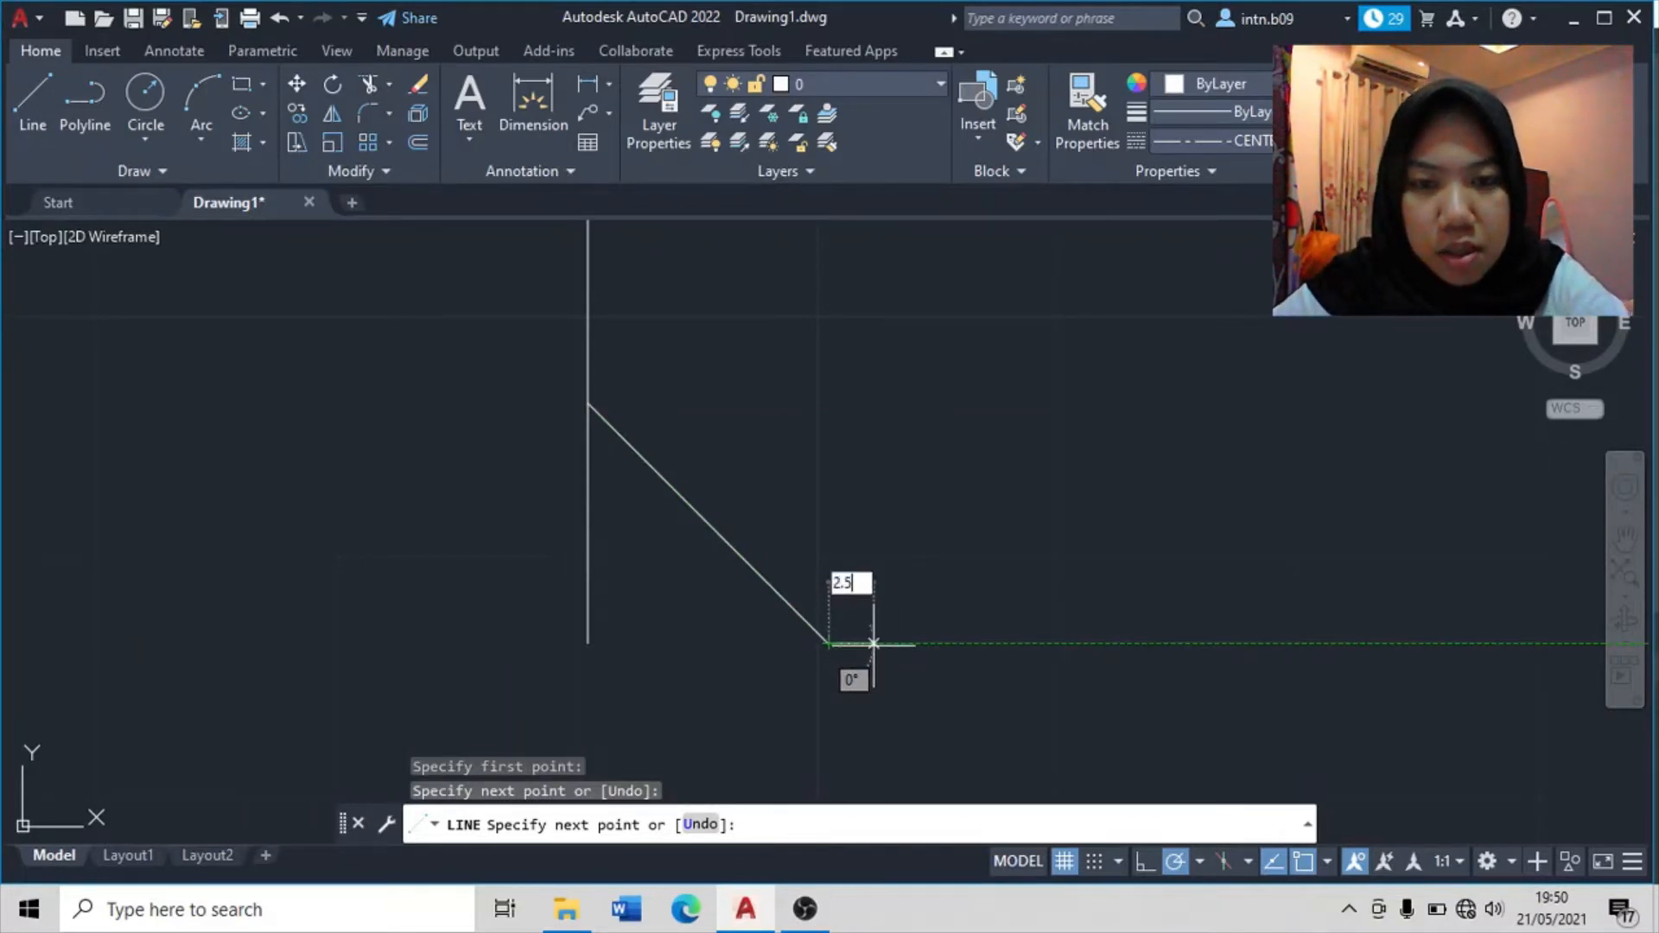
pyautogui.write('2.5')
pyautogui.press('Return')
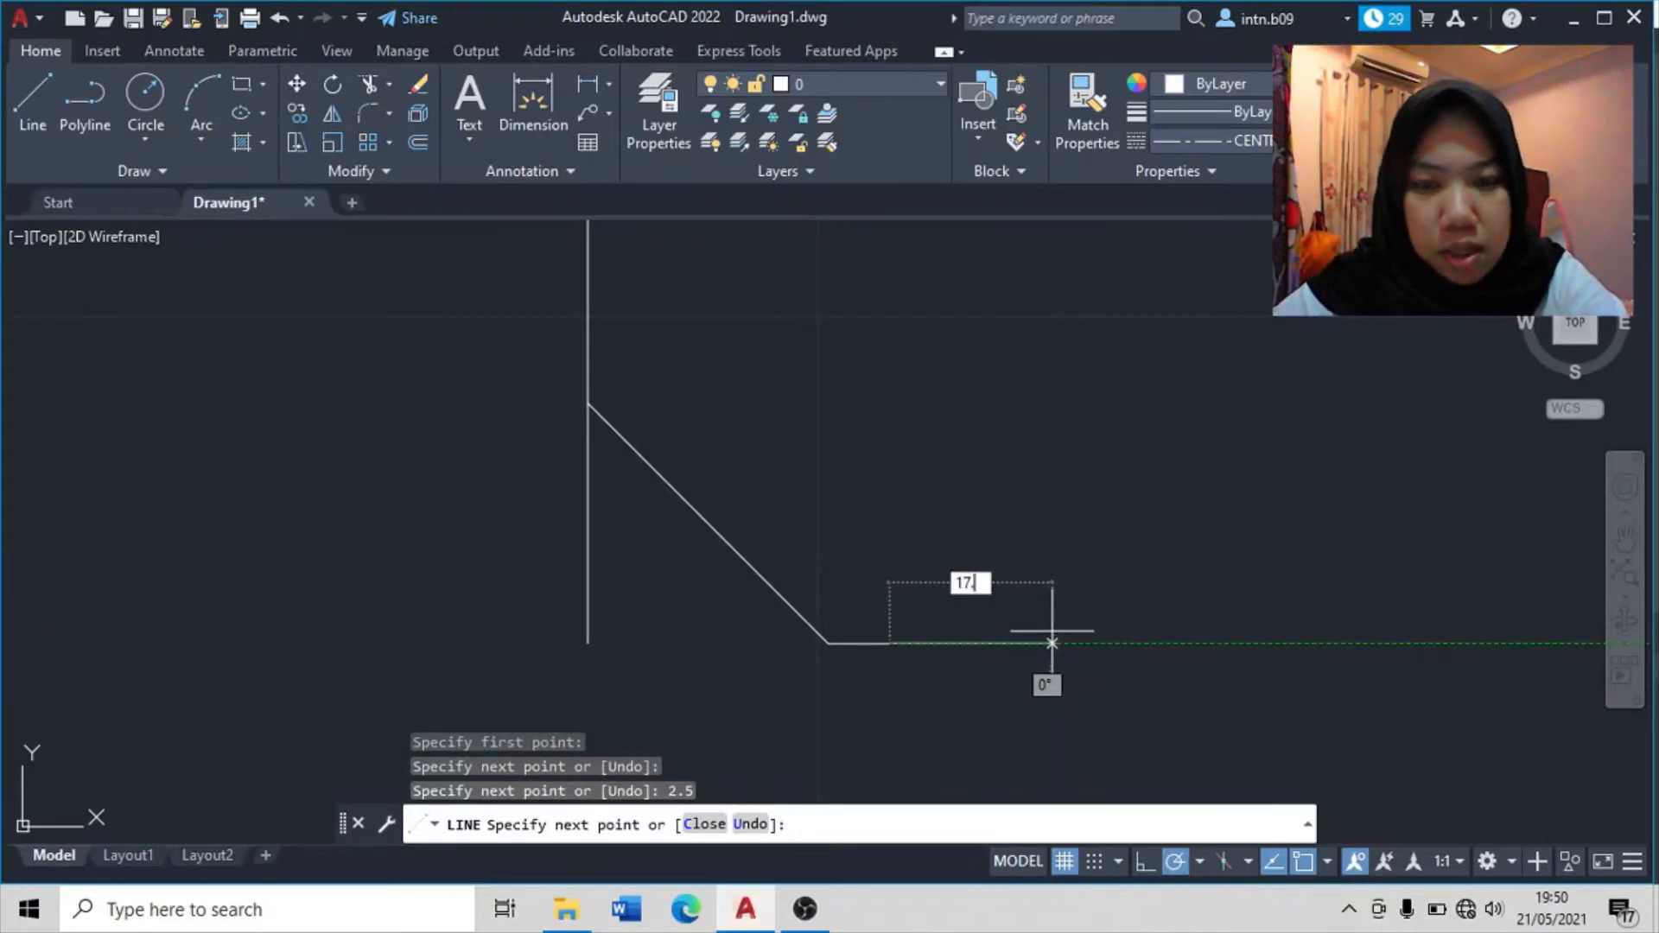
pyautogui.press('Return')
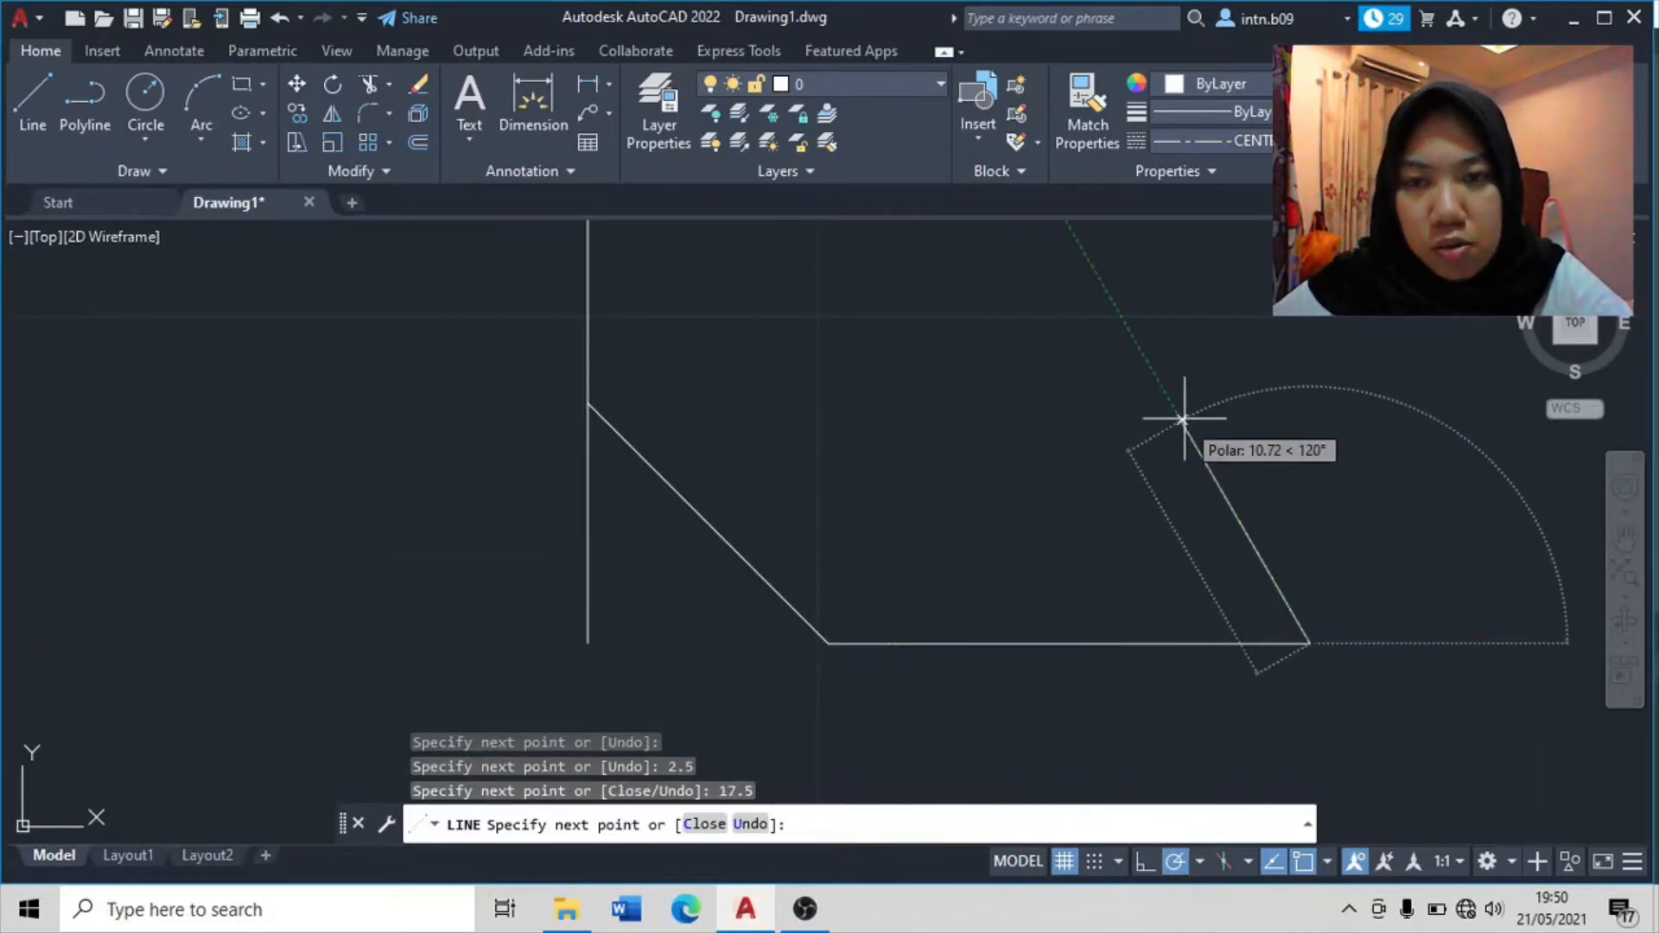
# - Continue the outline 121 straight up along the axis to the top edge and end the line
pyautogui.moveTo(1148, 301); pyautogui.dragTo(1143, 497, button='middle')
pyautogui.scroll(-6, 1144, 492)
pyautogui.moveTo(1191, 392); pyautogui.dragTo(1160, 682, button='middle')
pyautogui.moveTo(1157, 289); pyautogui.dragTo(1149, 530, button='middle')
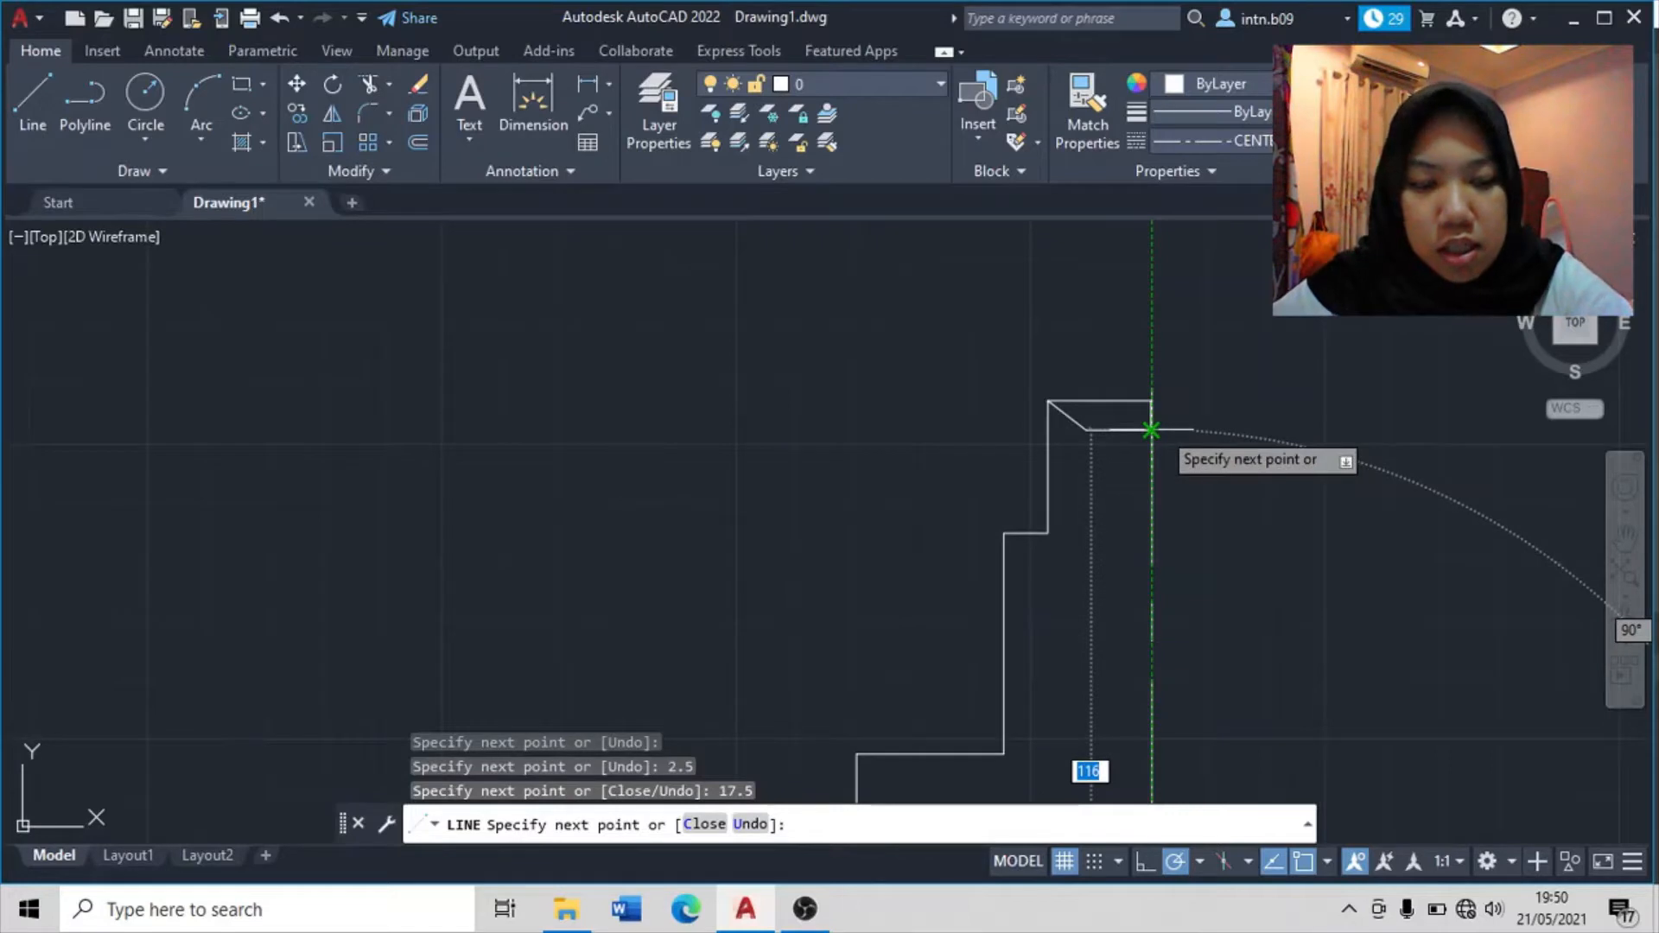
pyautogui.press('Return')
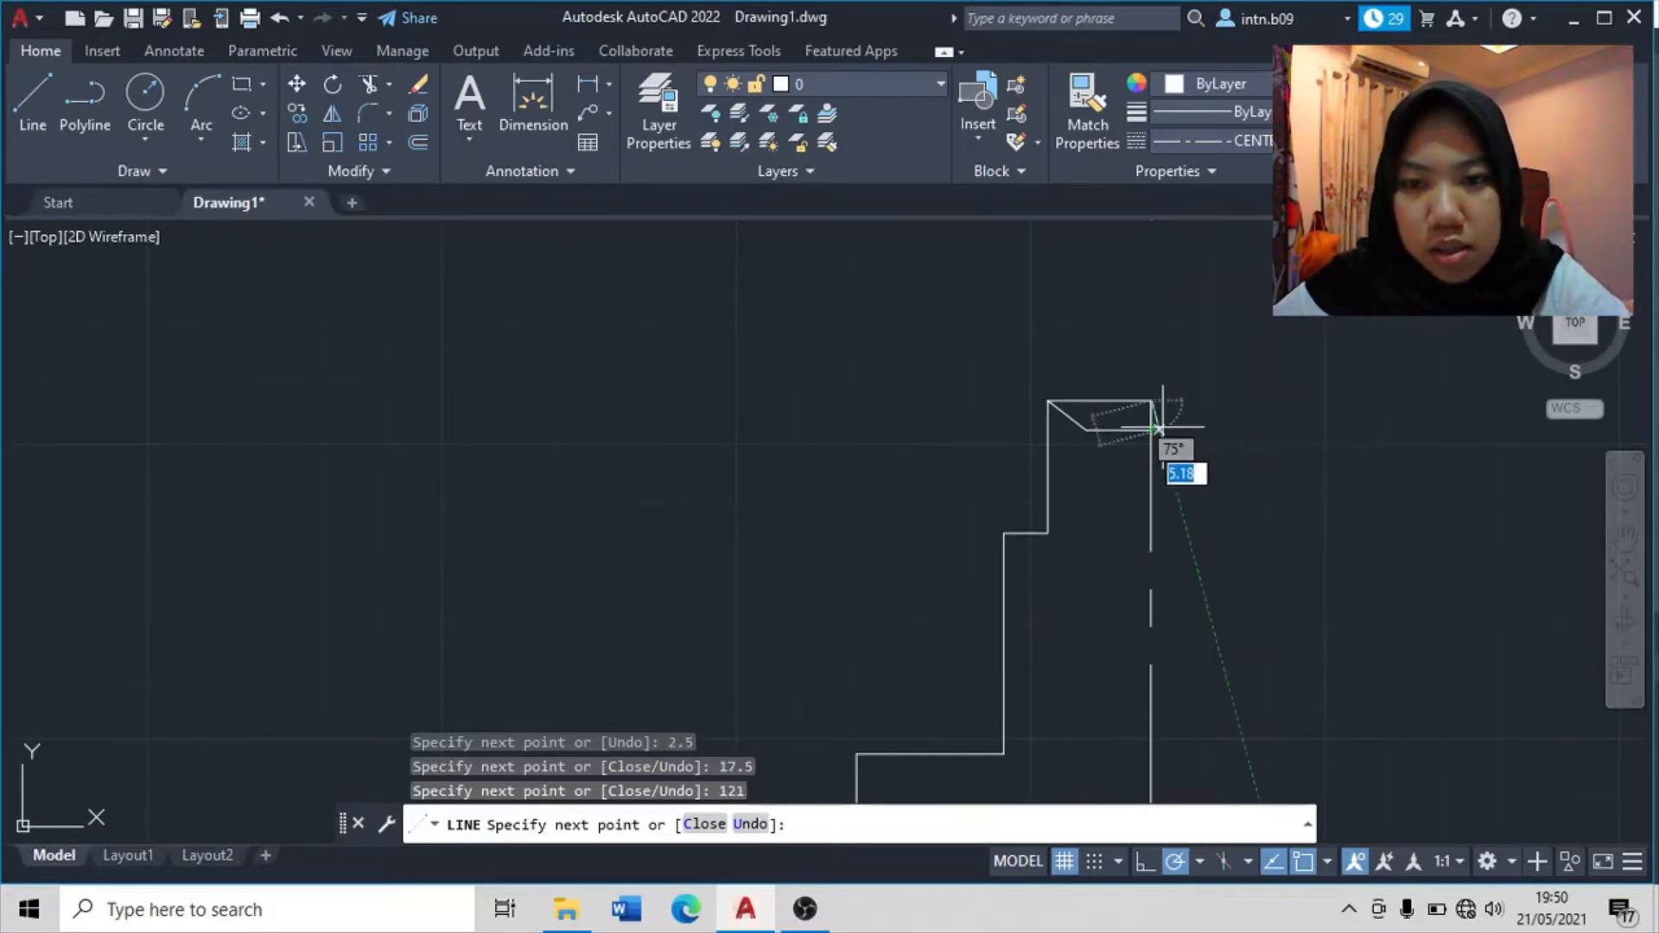
pyautogui.press('Return')
pyautogui.scroll(-4, 1246, 492)
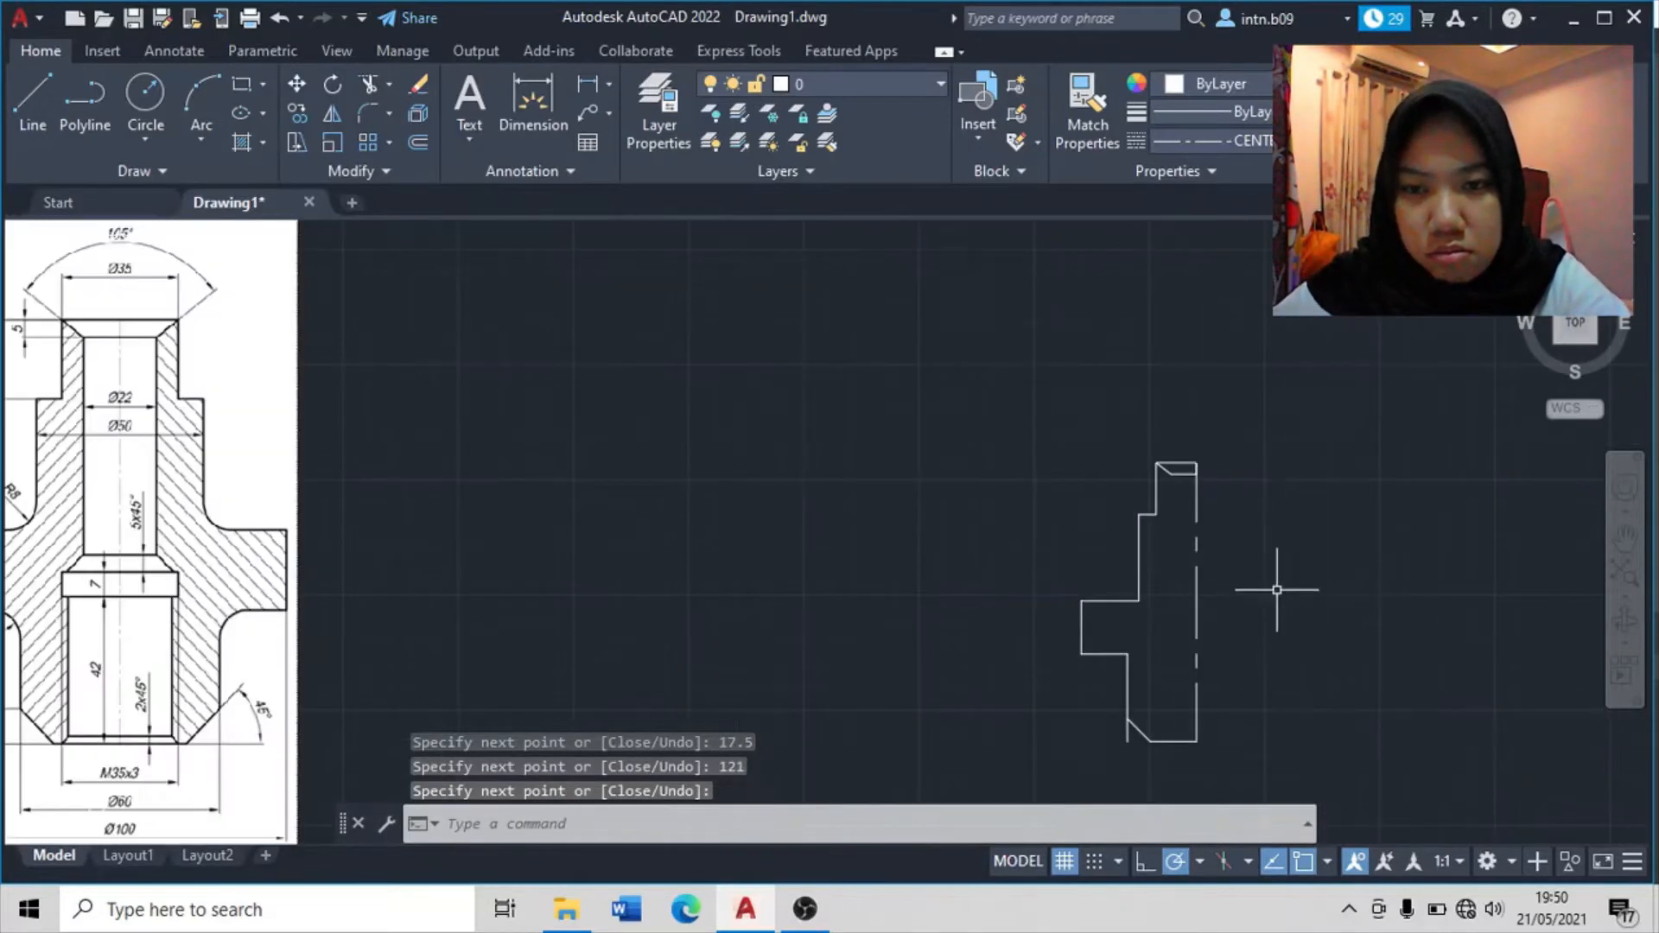
# - Set the current linetype to ByLayer and trim away the dashed axis line below the short upper segment
pyautogui.click(1210, 140)
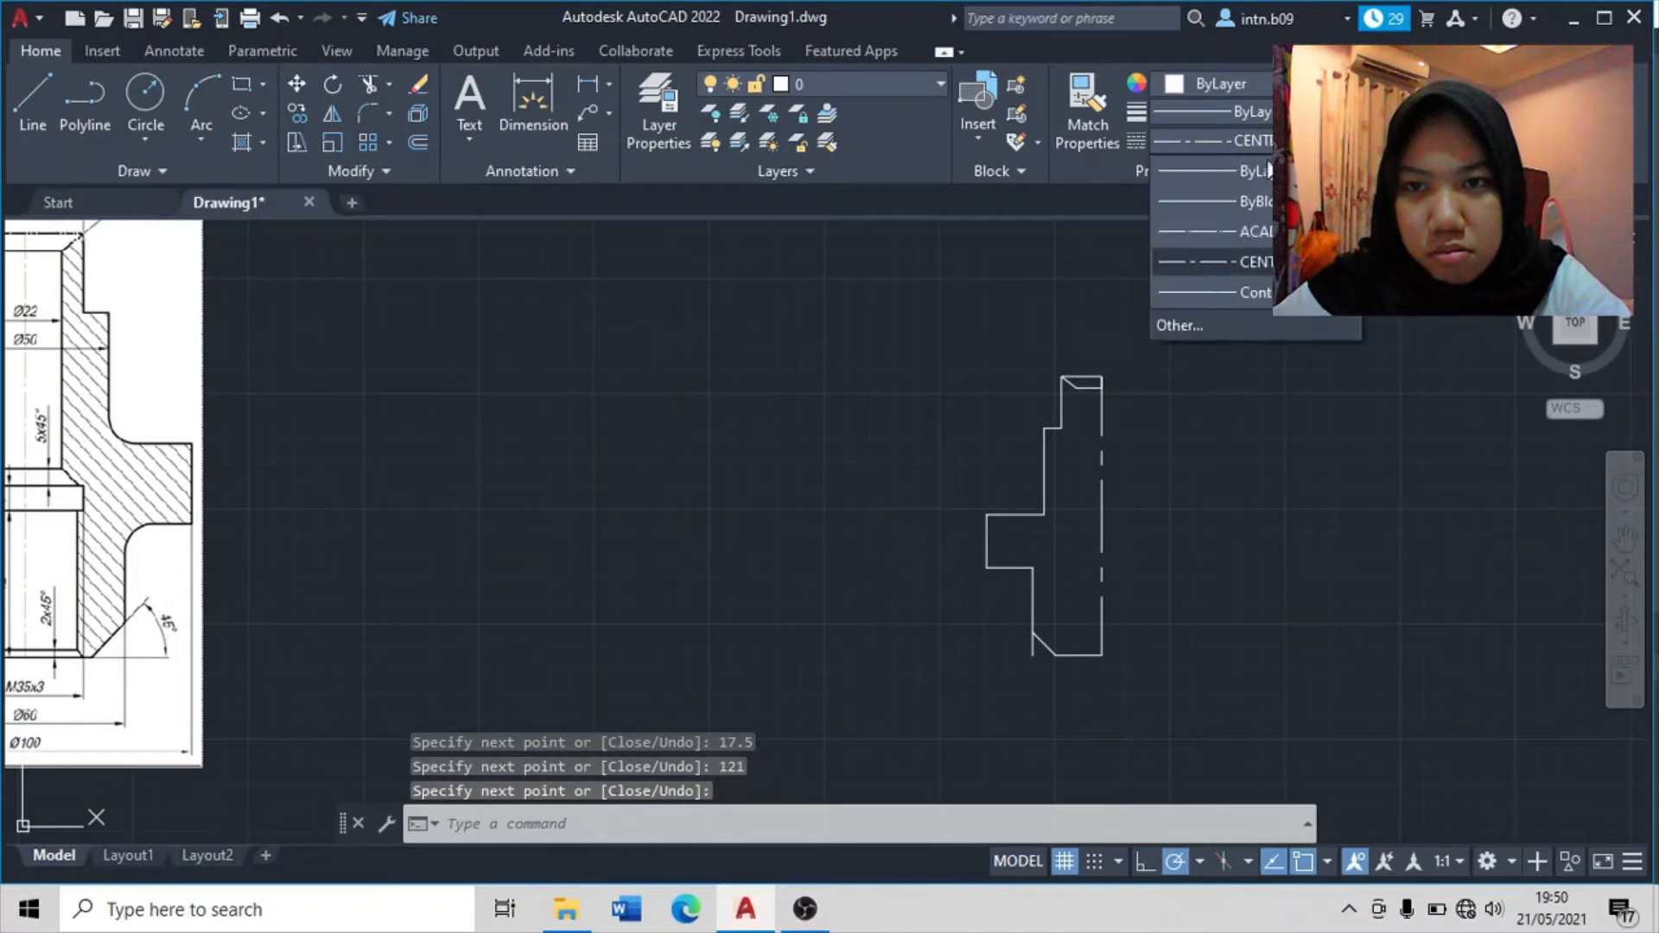
pyautogui.click(1209, 164)
pyautogui.scroll(2, 1219, 359)
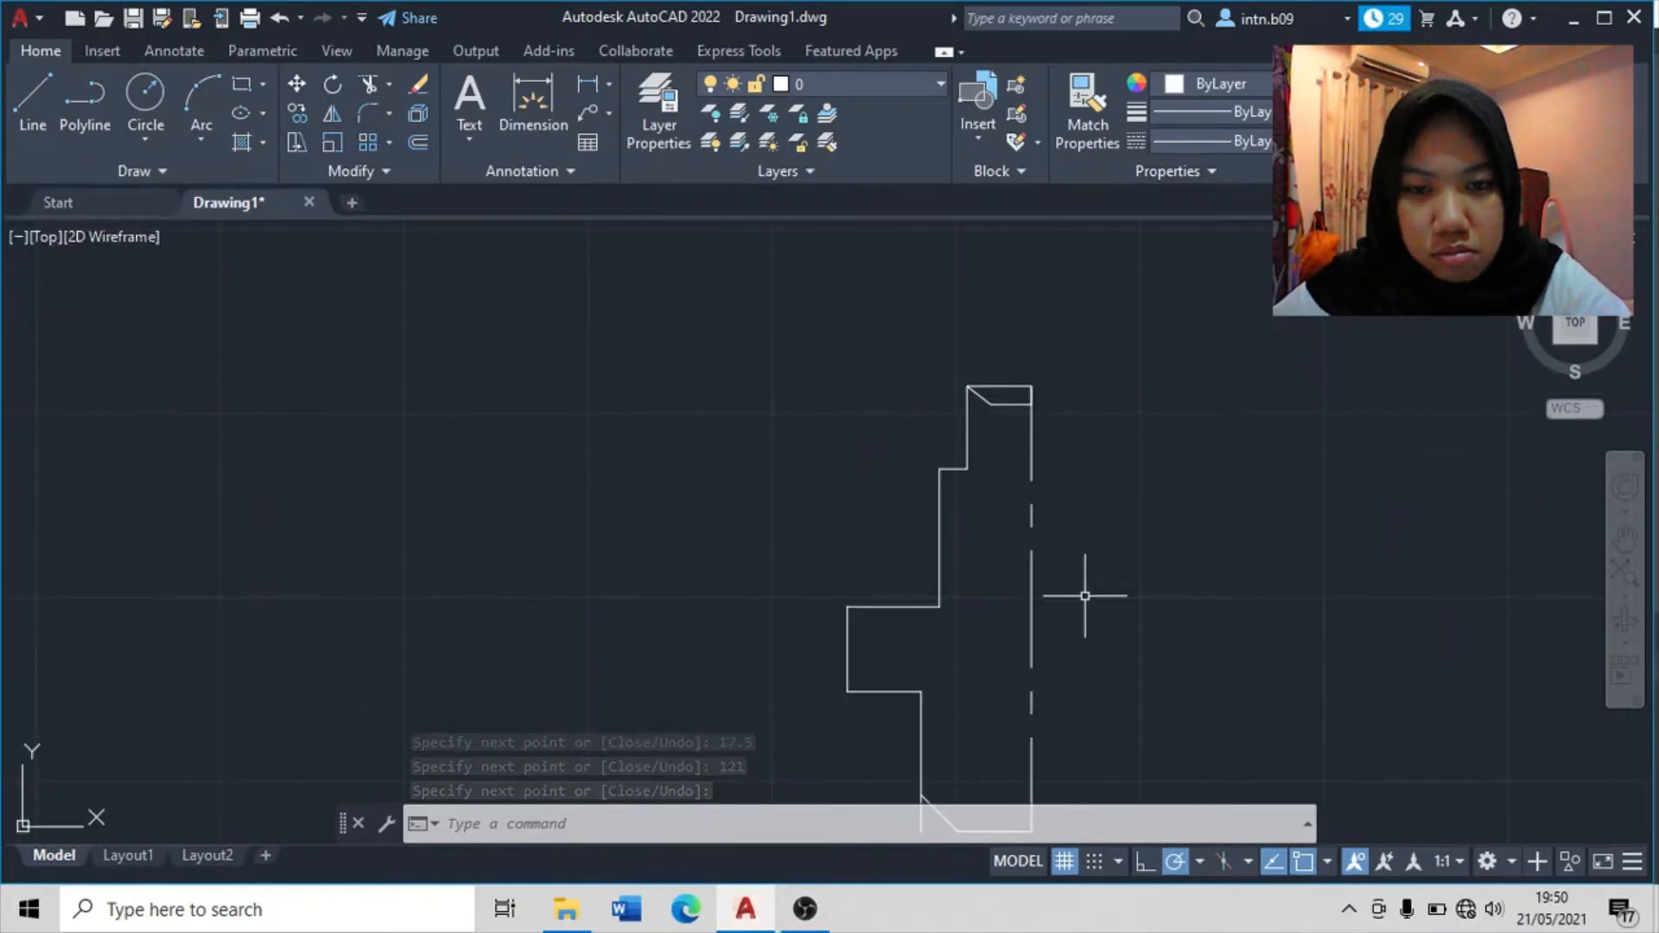
pyautogui.moveTo(1085, 610); pyautogui.dragTo(1116, 479, button='middle')
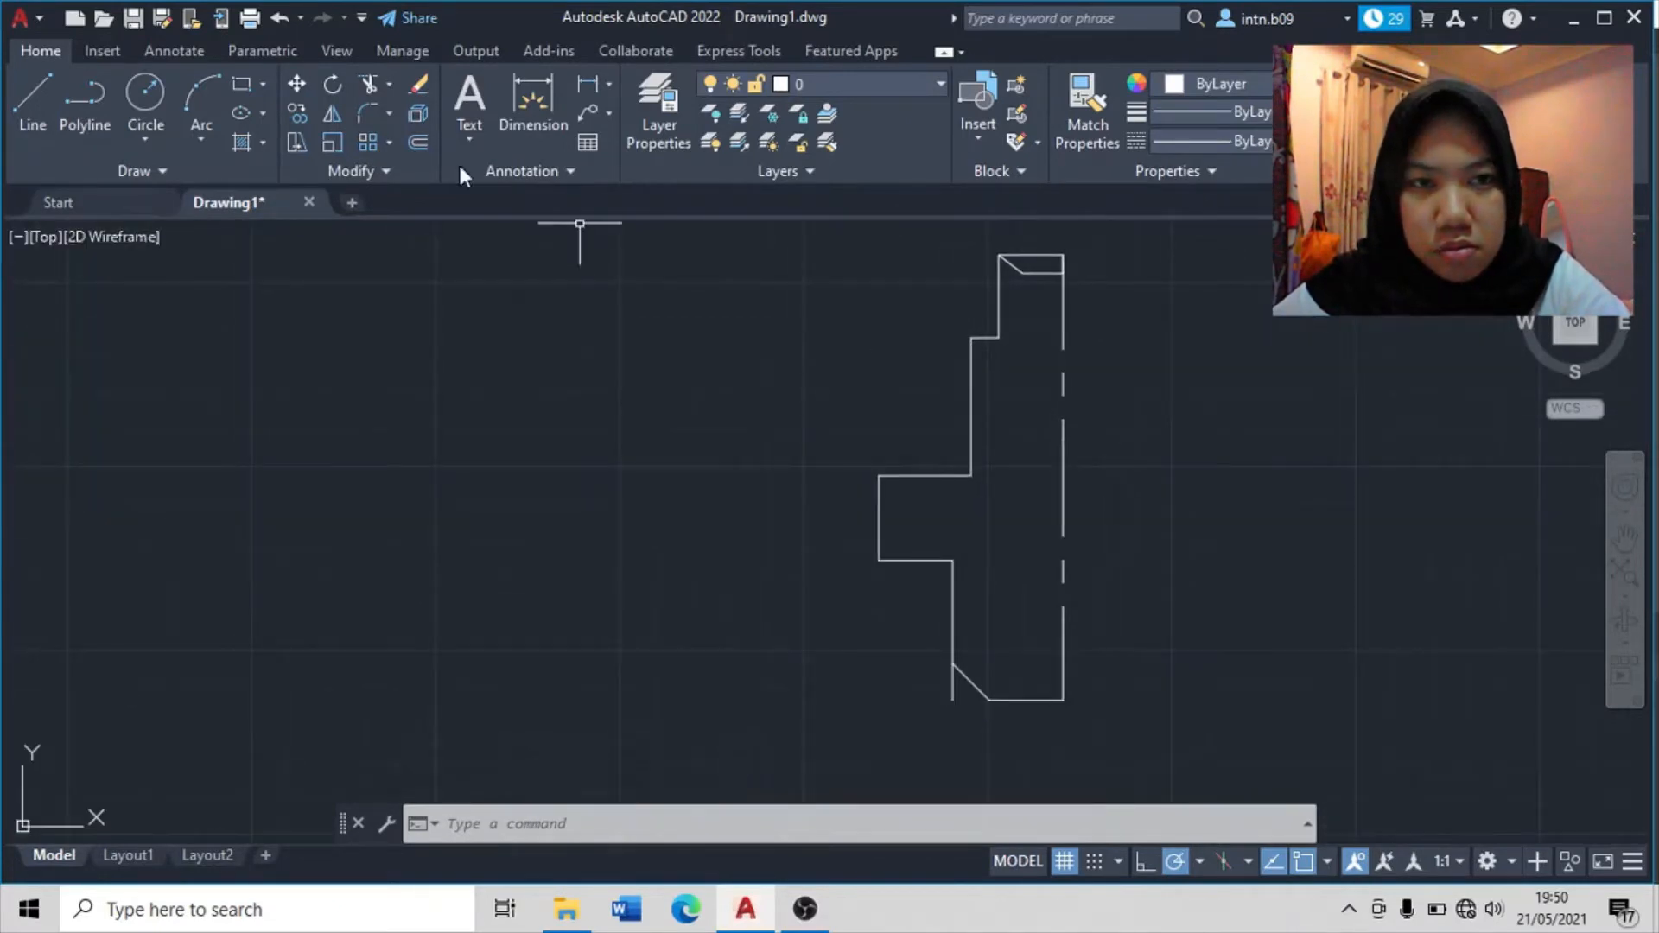
pyautogui.click(371, 84)
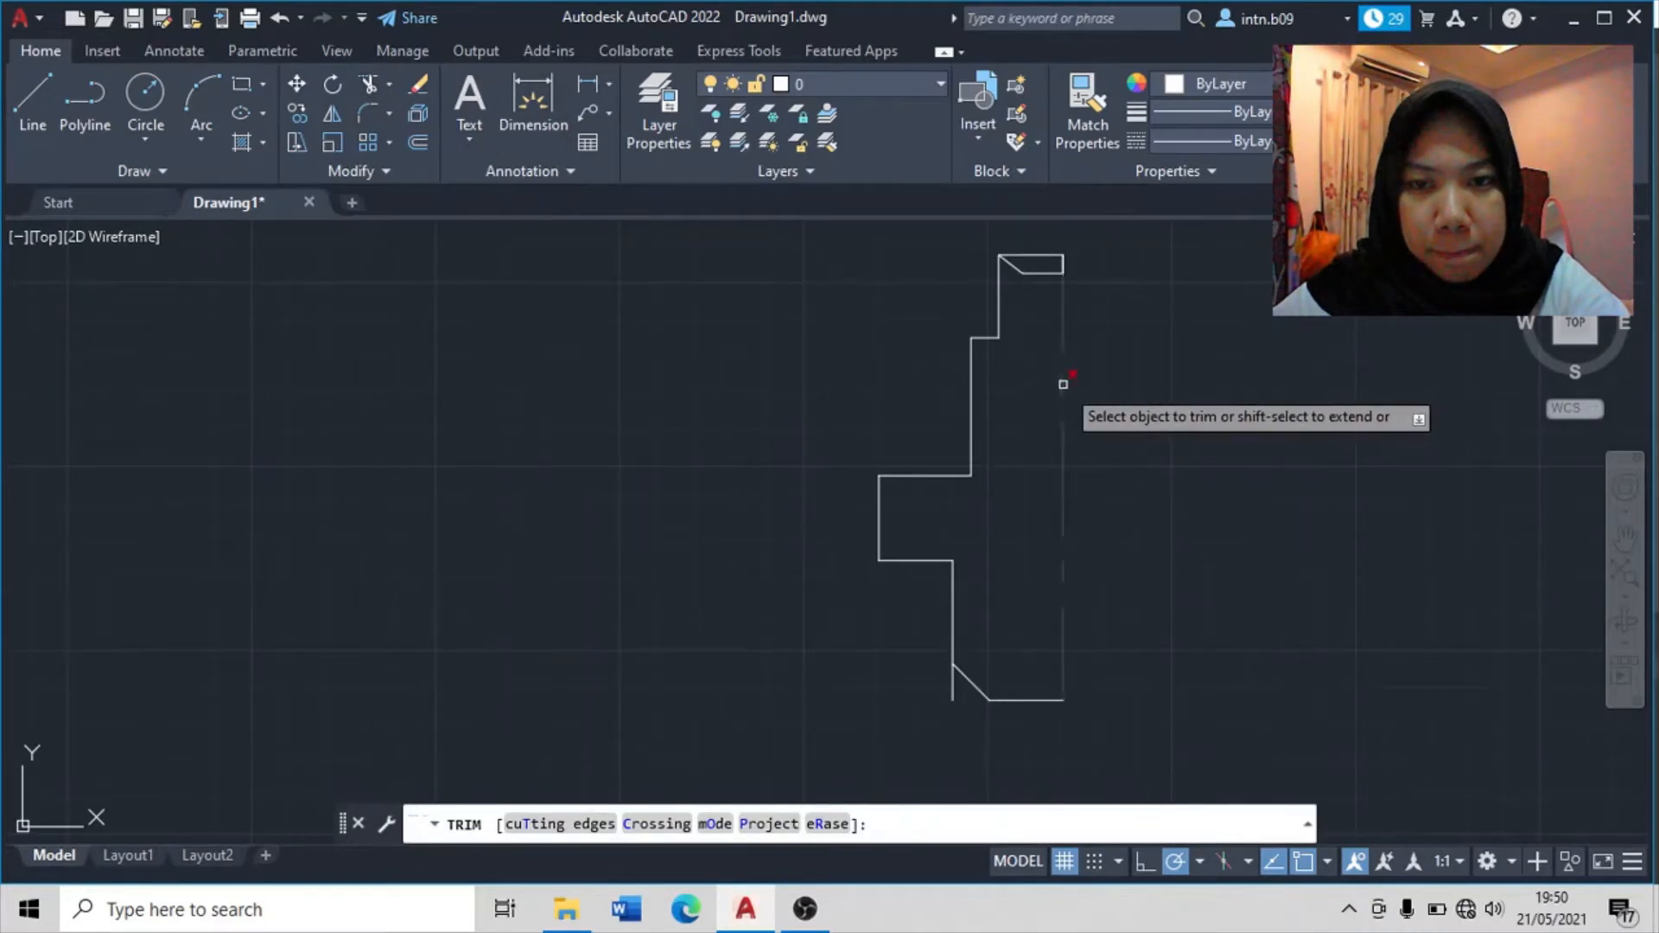
pyautogui.click(1062, 384)
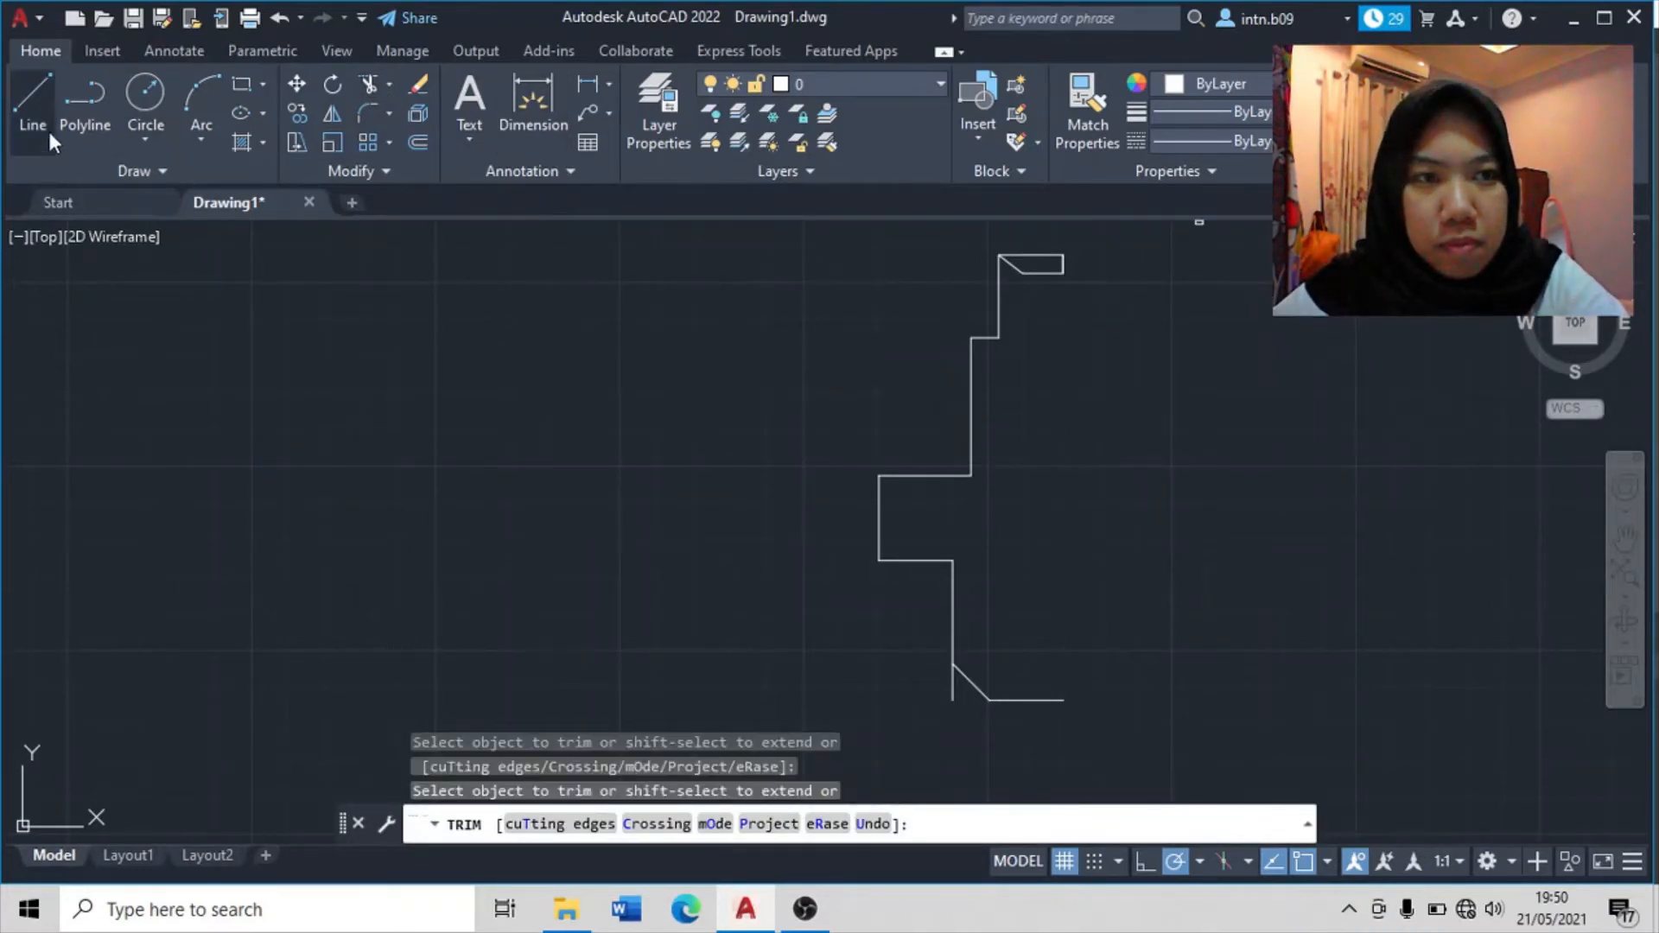
# - Try a line from the bottom edge's axis end up to the inner end of the top chamfer line, and undo it
pyautogui.click(48, 127)
pyautogui.click(1062, 699)
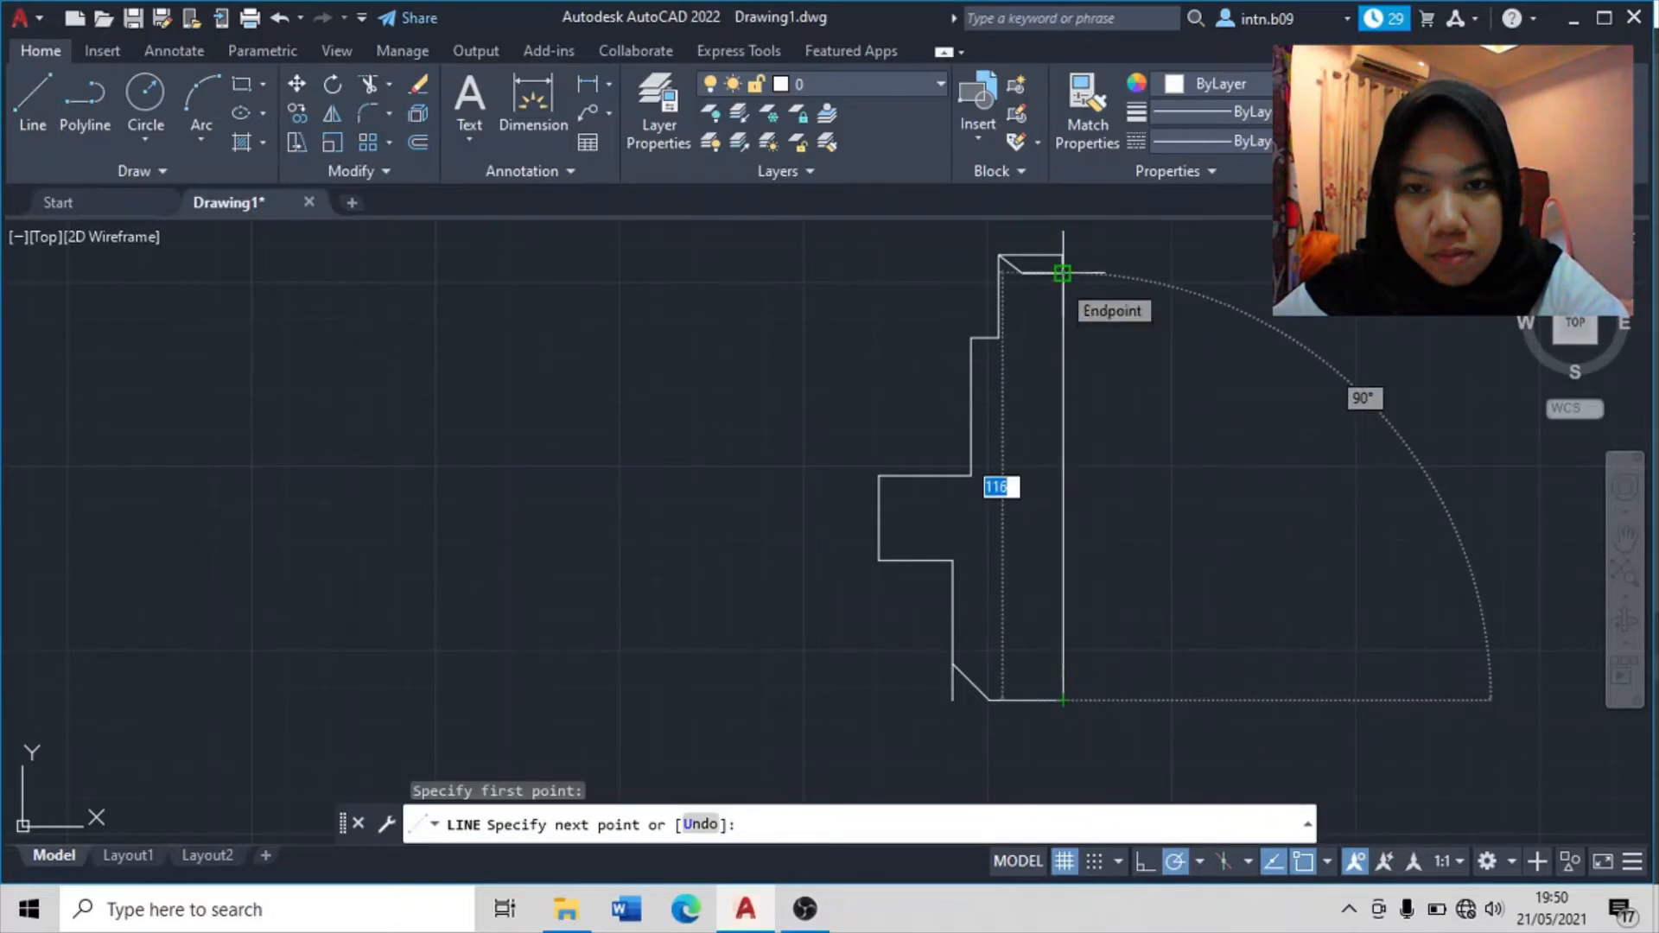
pyautogui.click(1063, 273)
pyautogui.press('Return')
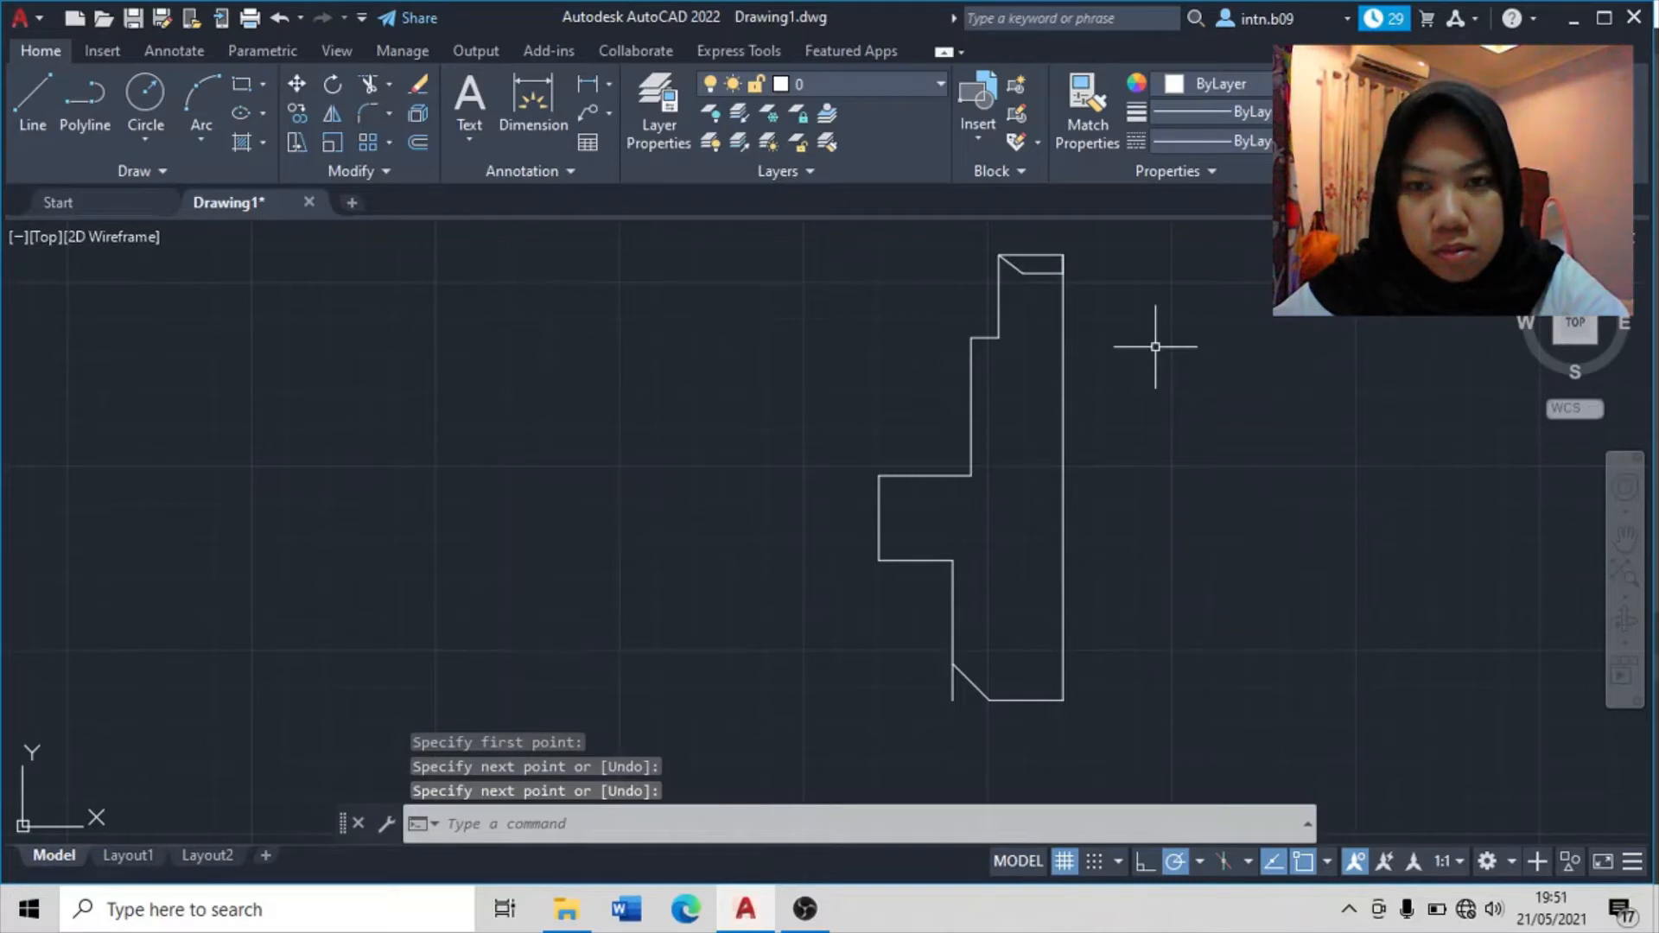
pyautogui.hotkey('ctrl', 'z')
# - Draw a vertical axis line 121 long upward from the bottom edge's inner end
pyautogui.click(27, 95)
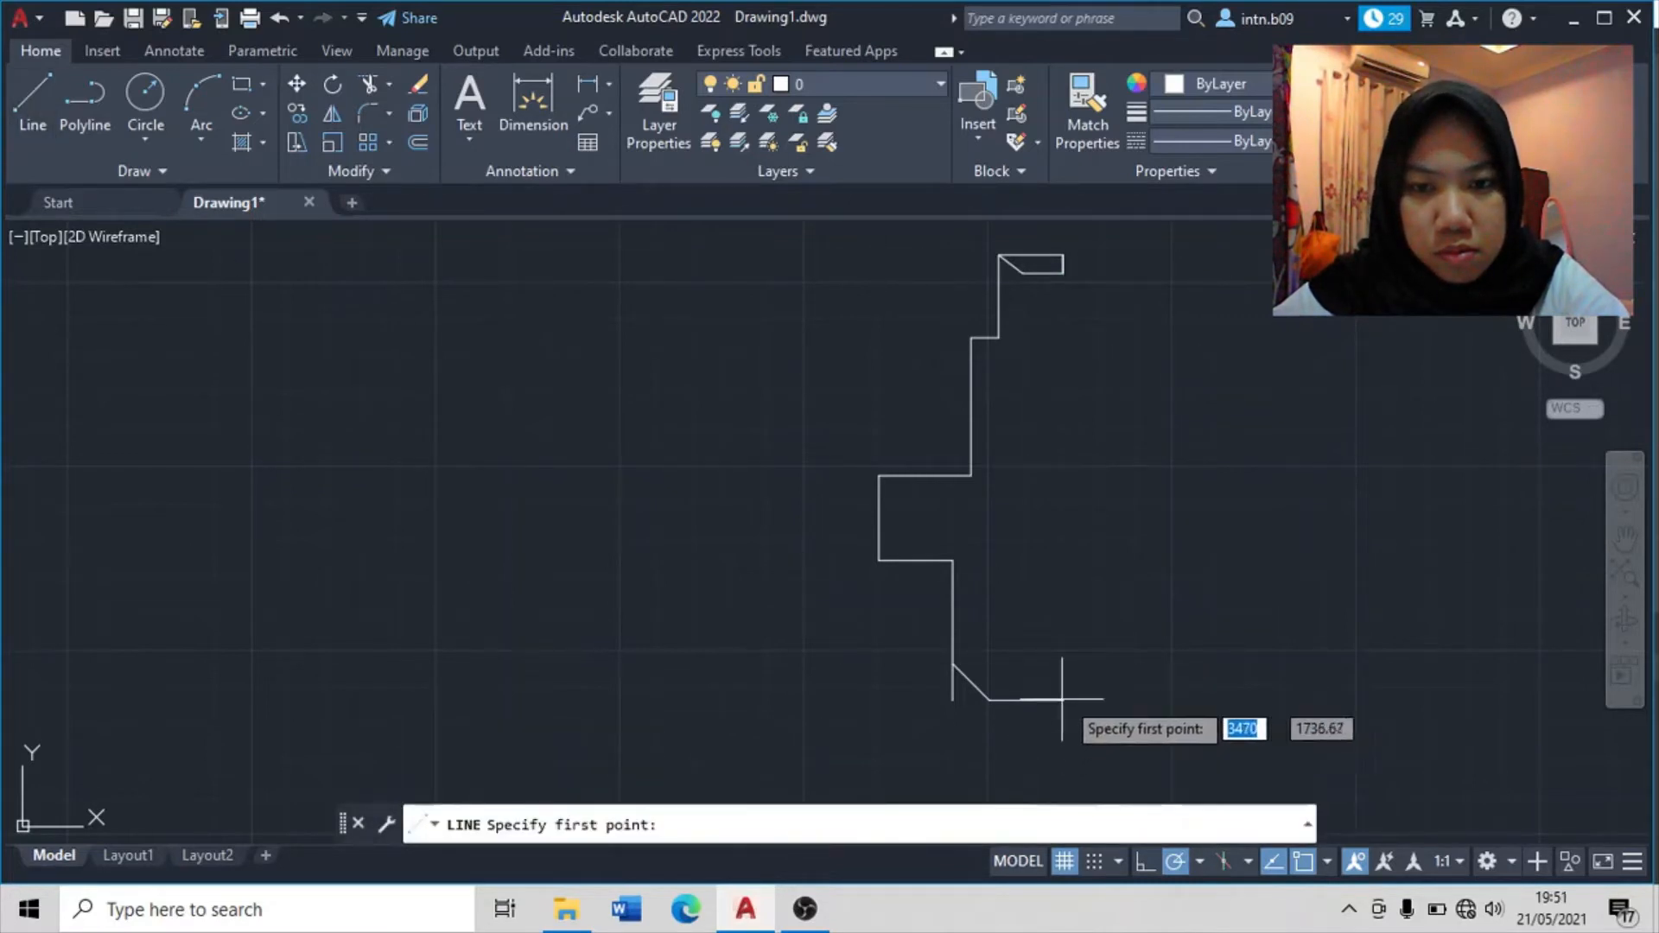
pyautogui.click(1063, 699)
pyautogui.write('121')
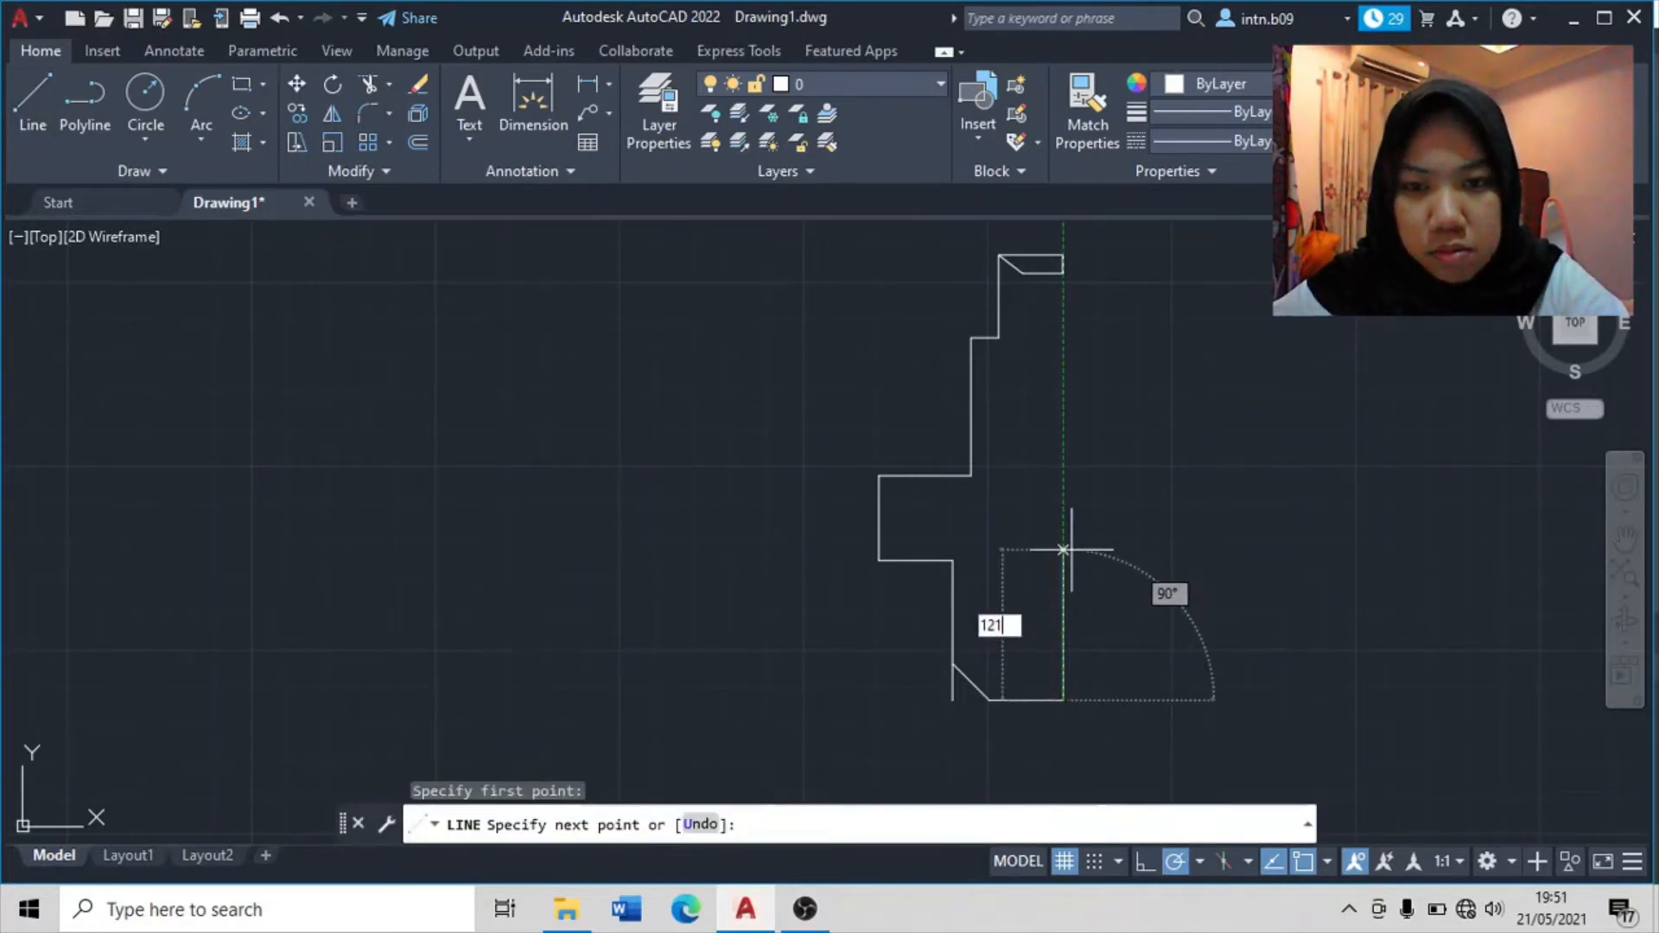
pyautogui.press('Return')
pyautogui.press('Return')
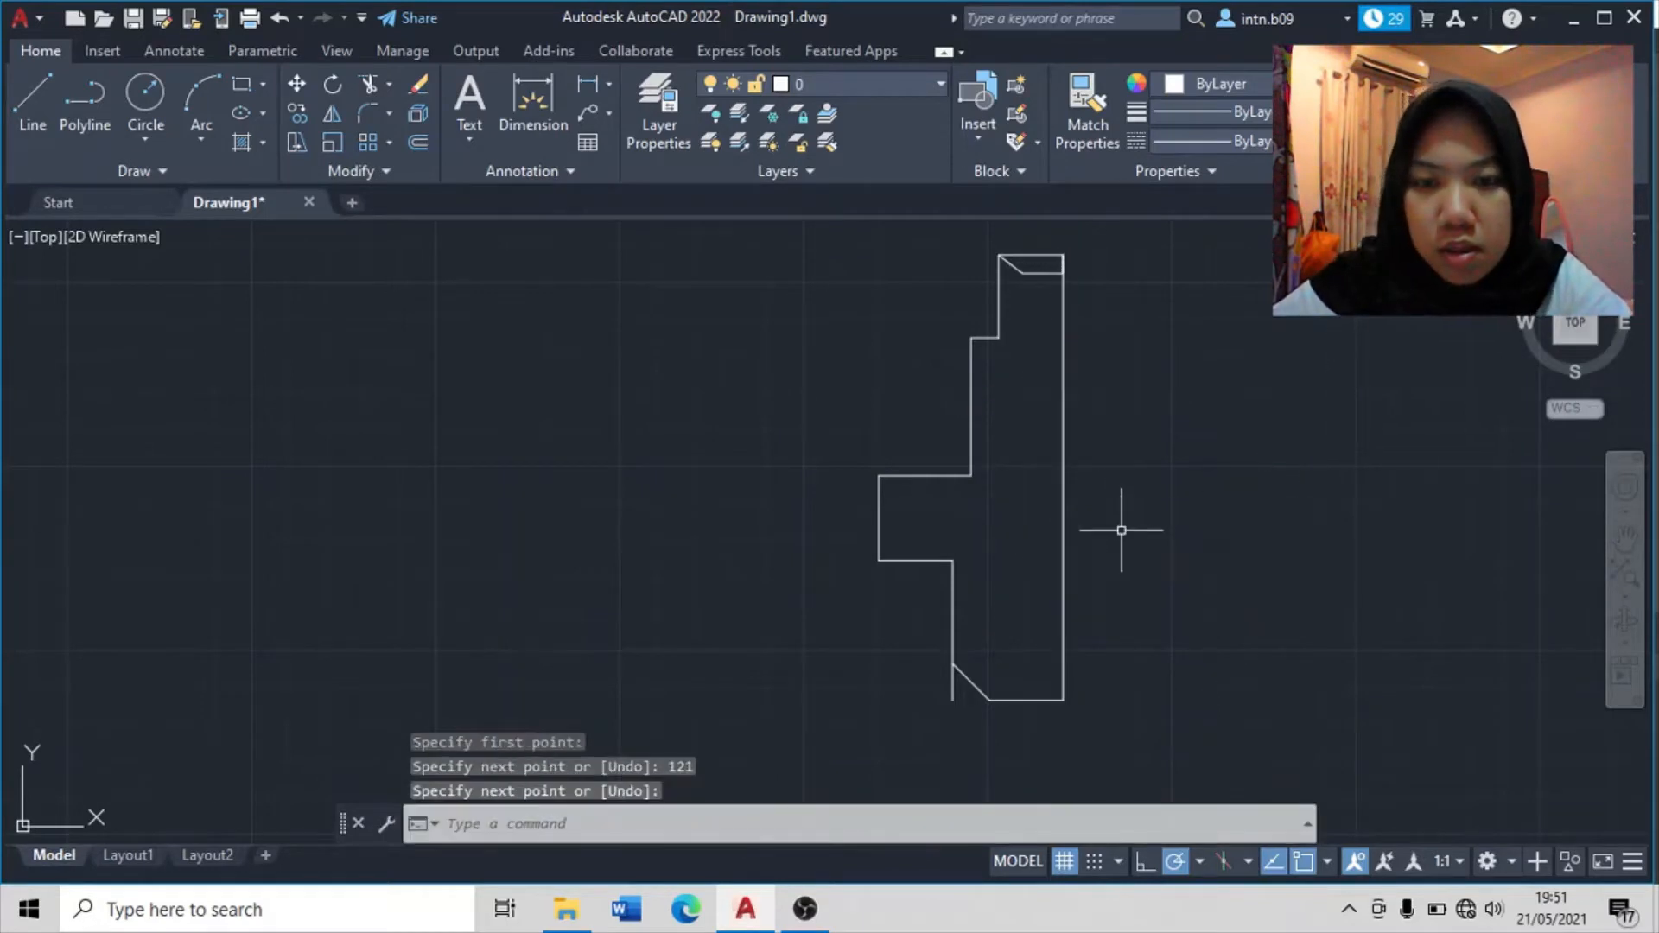
# - Start the lower bore chamfer from the bottom edge's axis end with segments 2 up and 15.5 left
pyautogui.scroll(4, 1126, 589)
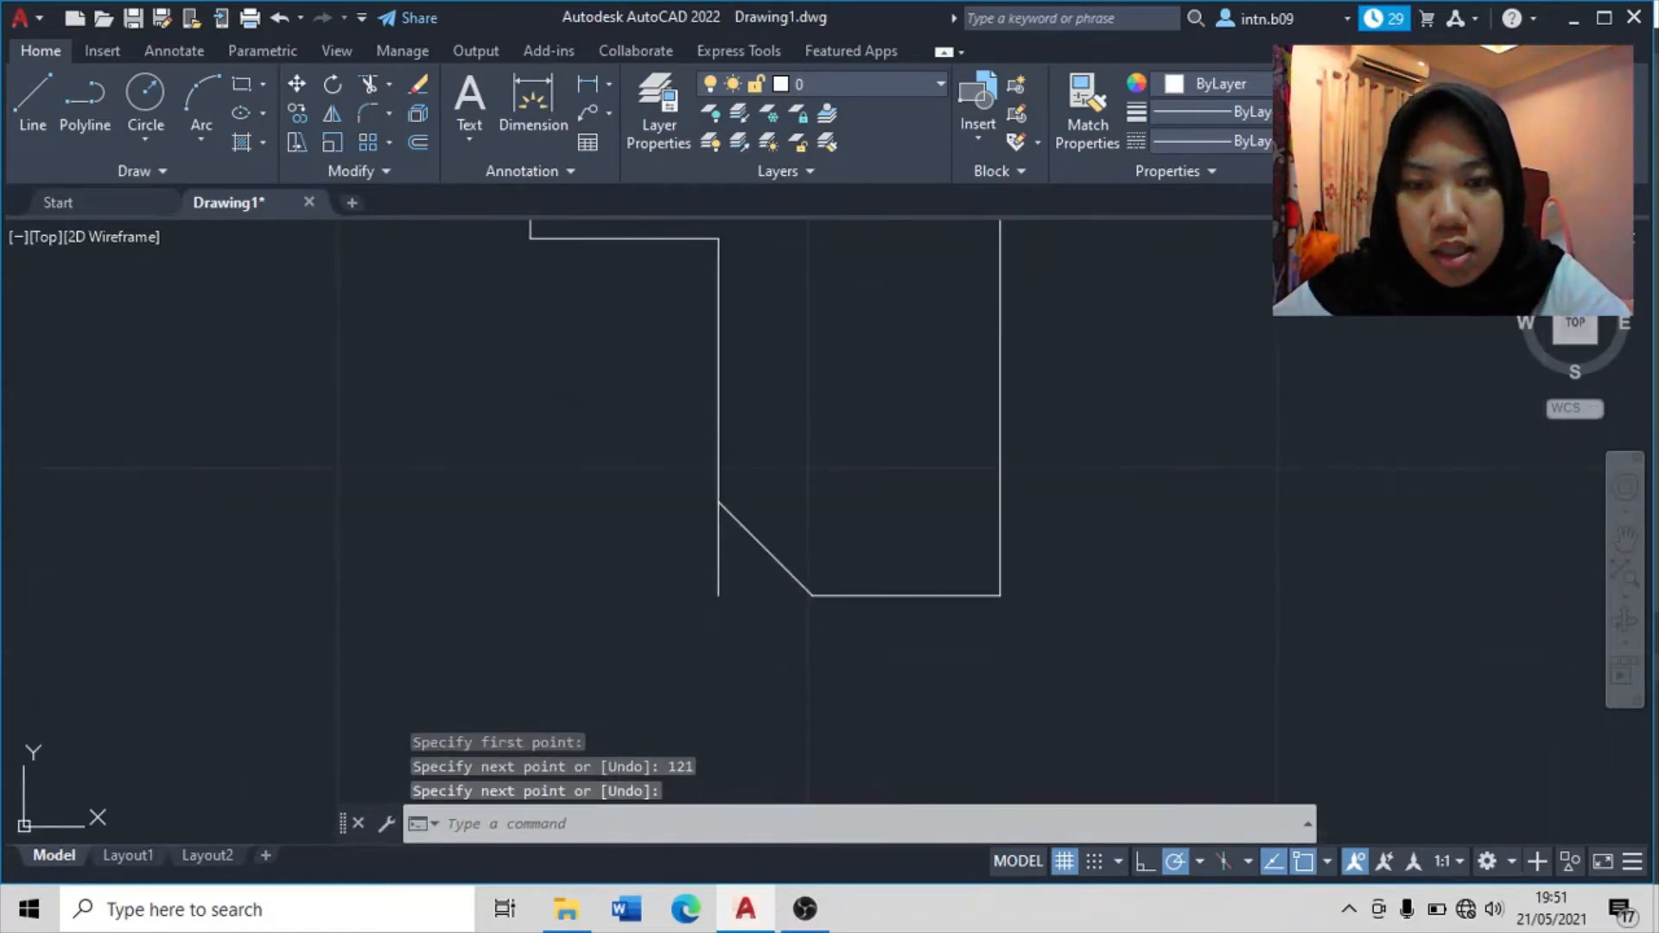
pyautogui.scroll(4, 1066, 554)
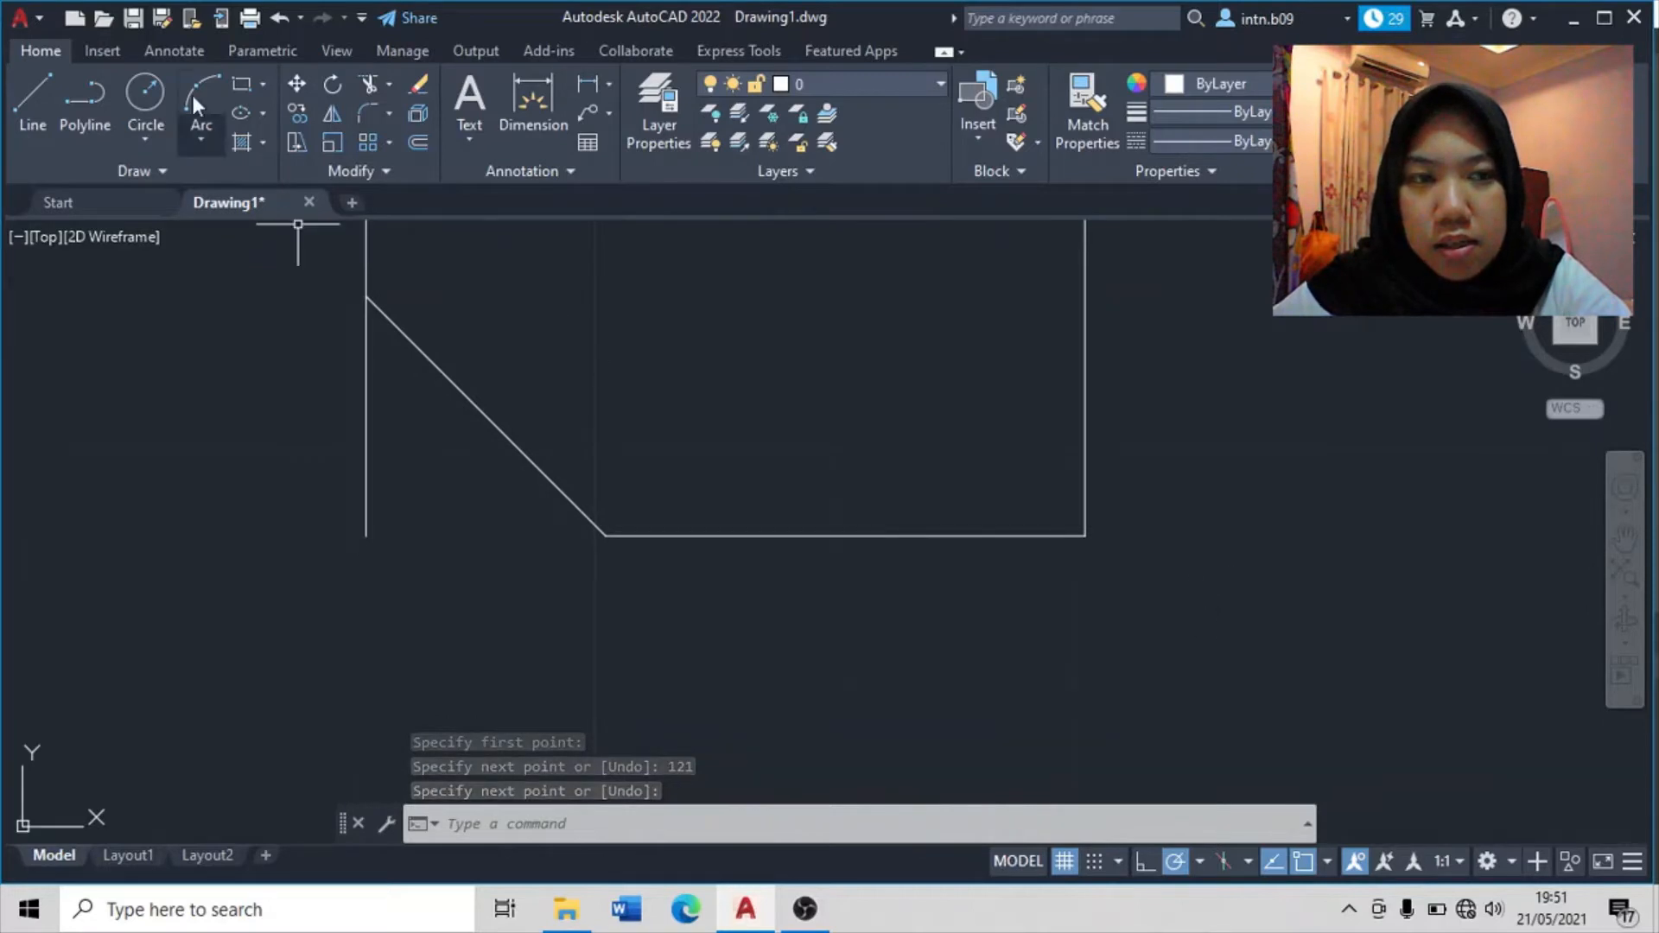
pyautogui.click(50, 114)
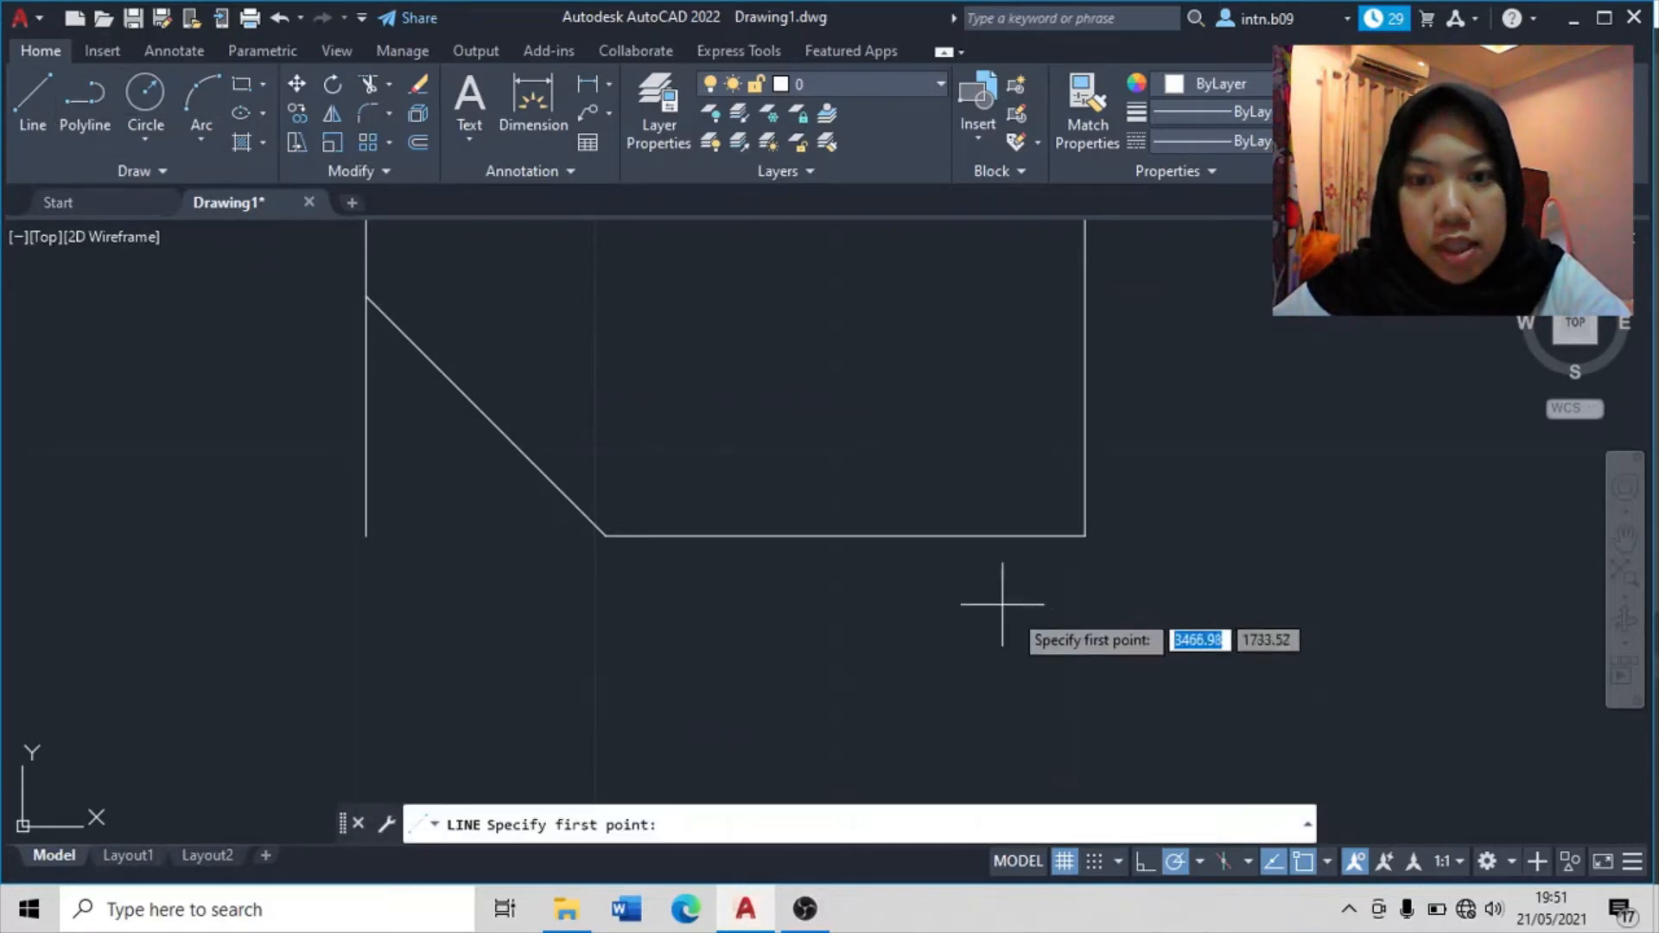
pyautogui.click(1085, 536)
pyautogui.write('2')
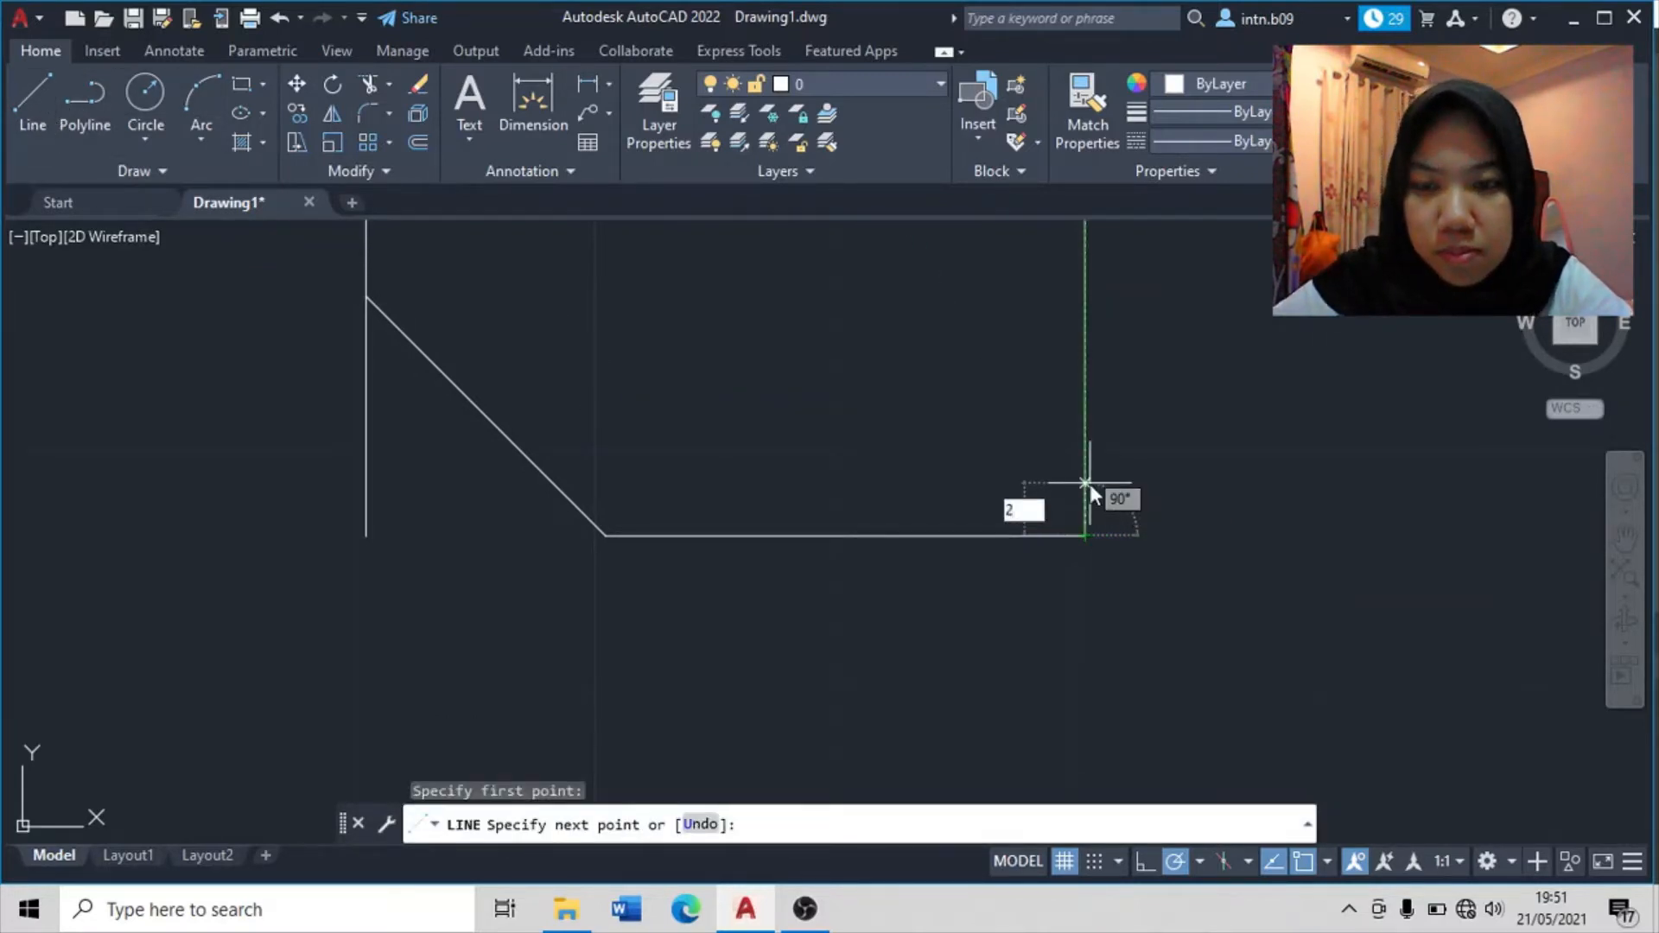
pyautogui.press('Return')
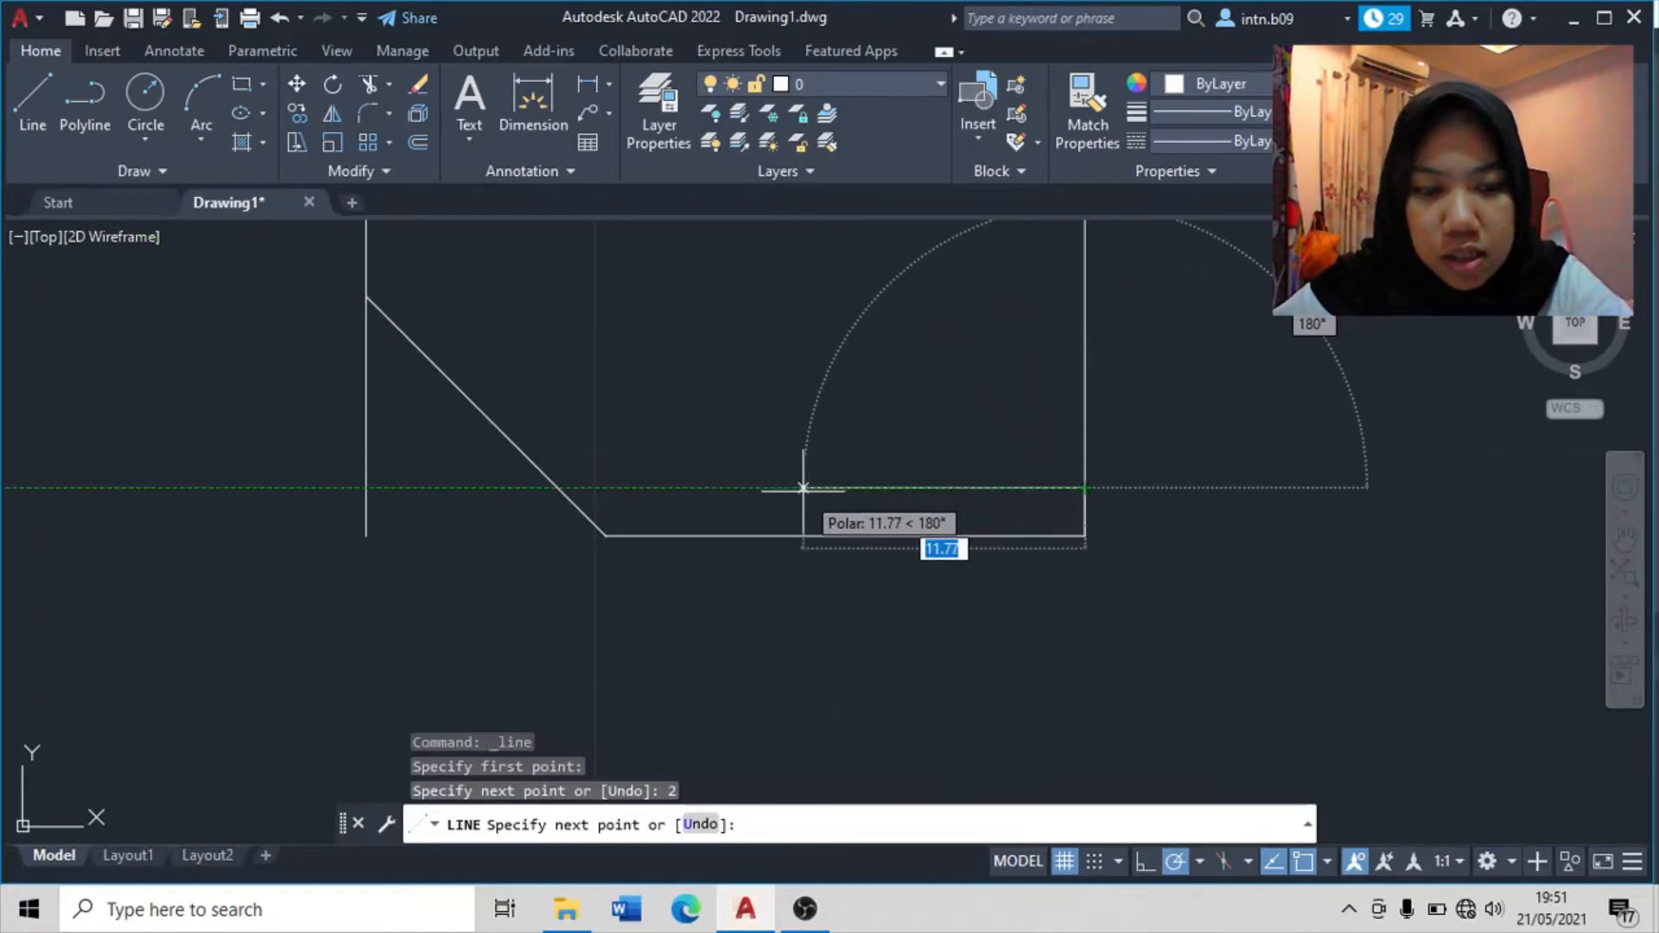
pyautogui.write('15.5')
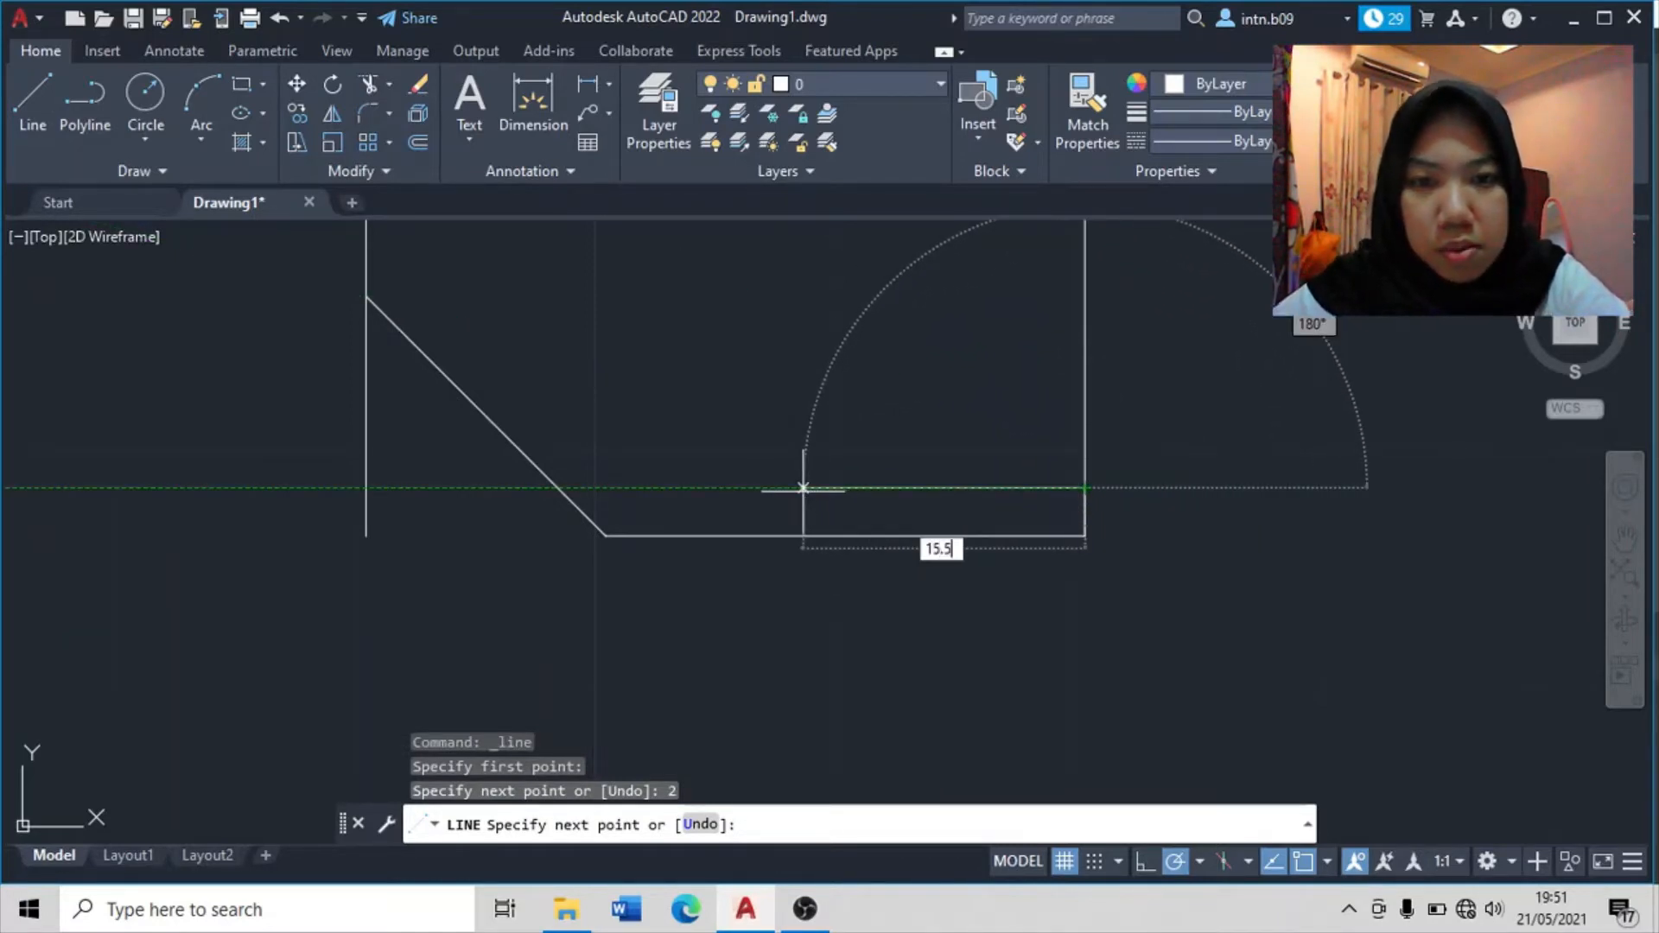
pyautogui.press('Return')
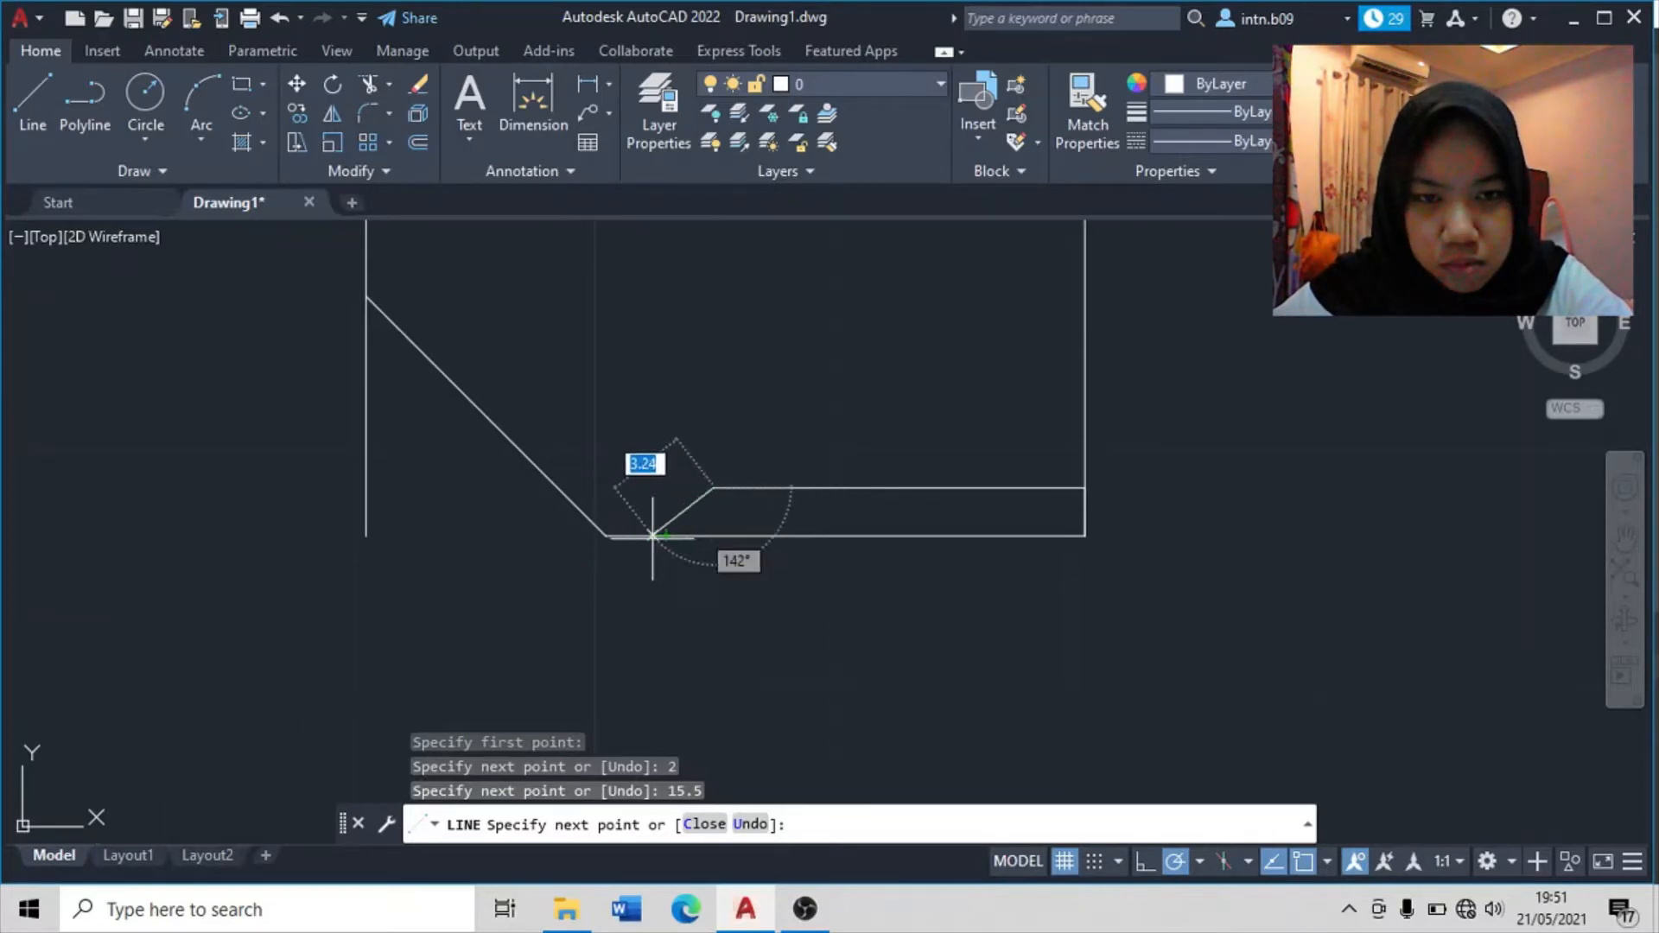
# - Finish the lower bore chamfer with a 45° line down to the bottom edge and end the line
pyautogui.scroll(4, 667, 536)
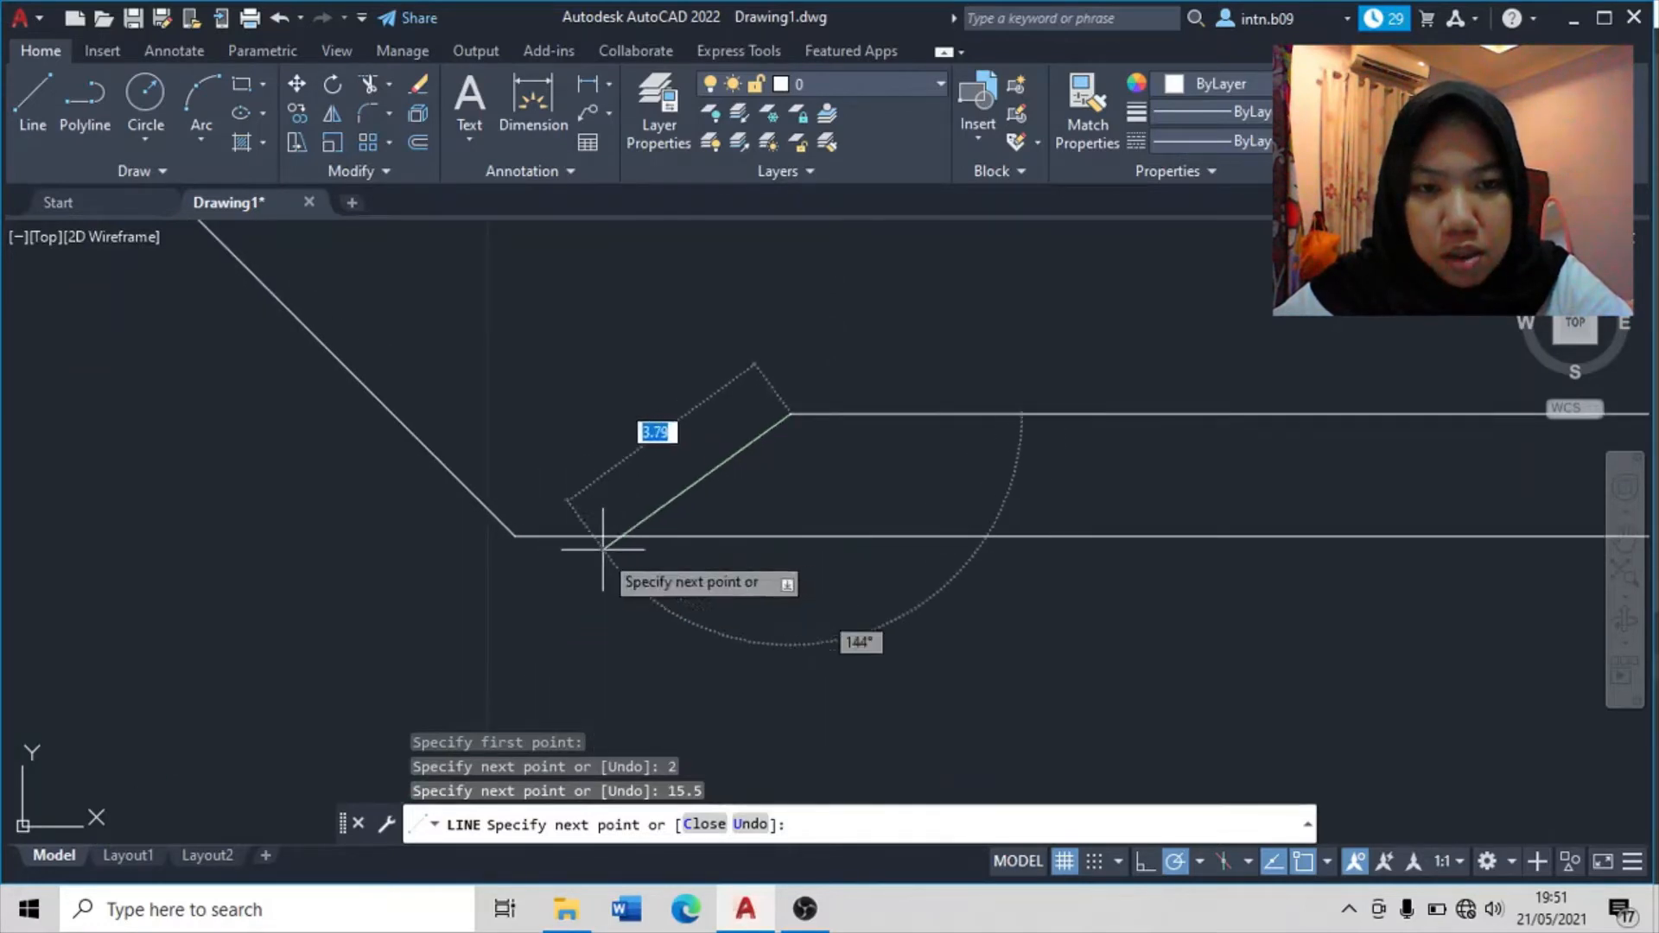
pyautogui.click(668, 535)
pyautogui.press('Return')
# - Draw the threaded bore's wall 42 straight up from the inner corner of the lower bore chamfer
pyautogui.scroll(-6, 888, 442)
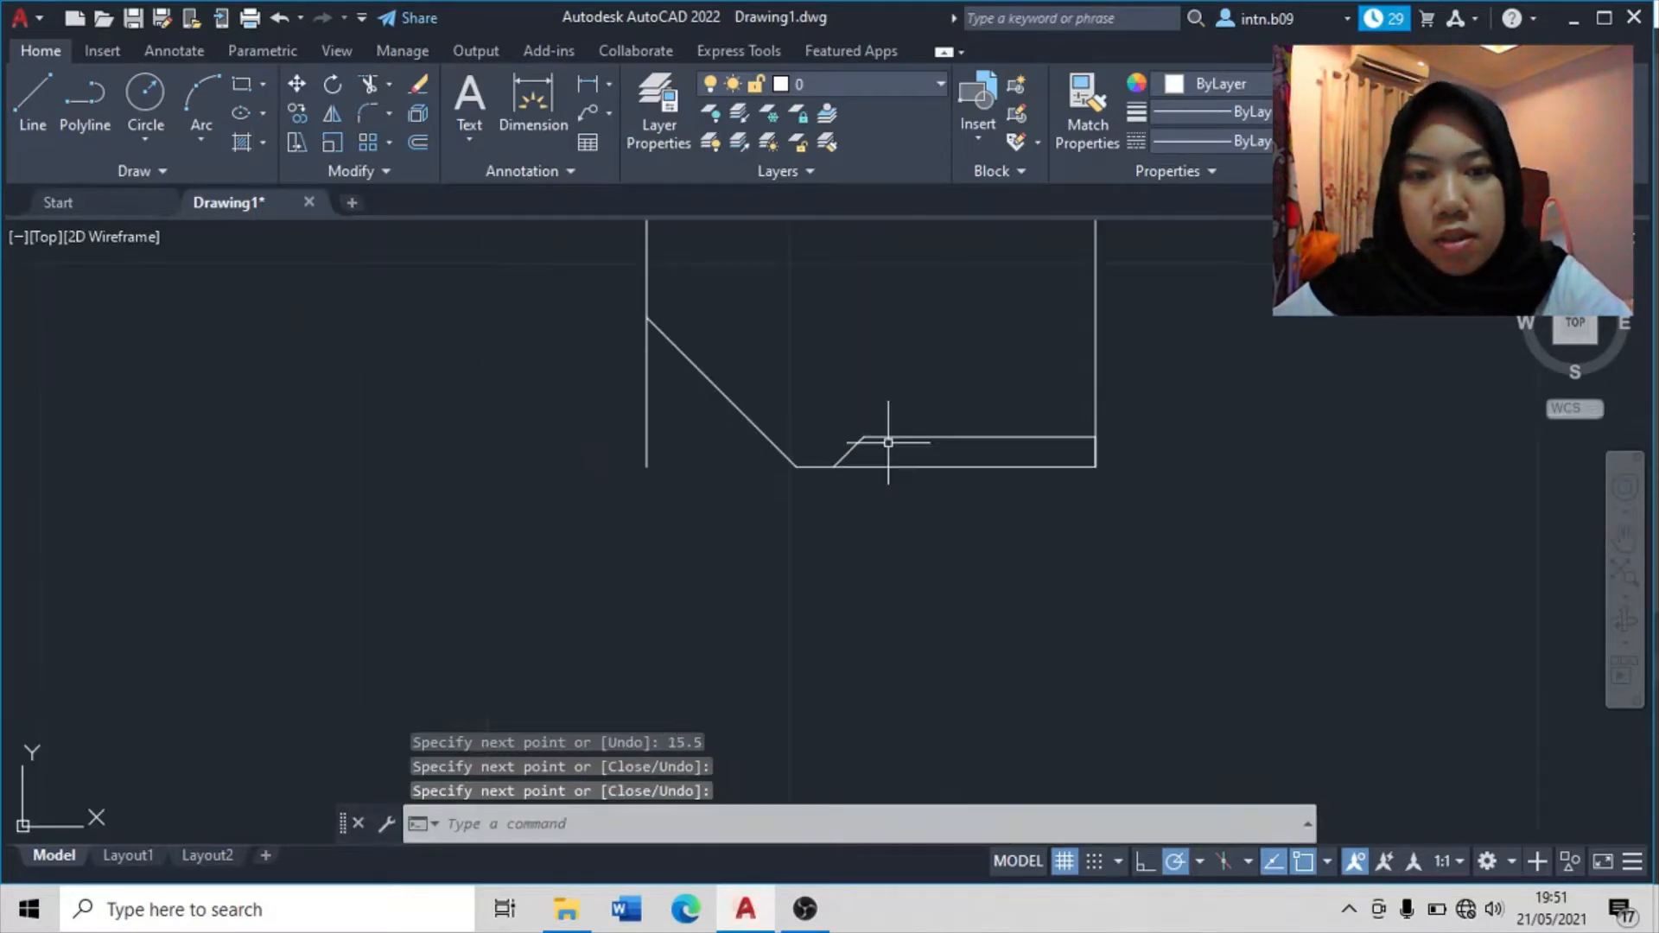
pyautogui.scroll(4, 888, 442)
pyautogui.scroll(4, 823, 428)
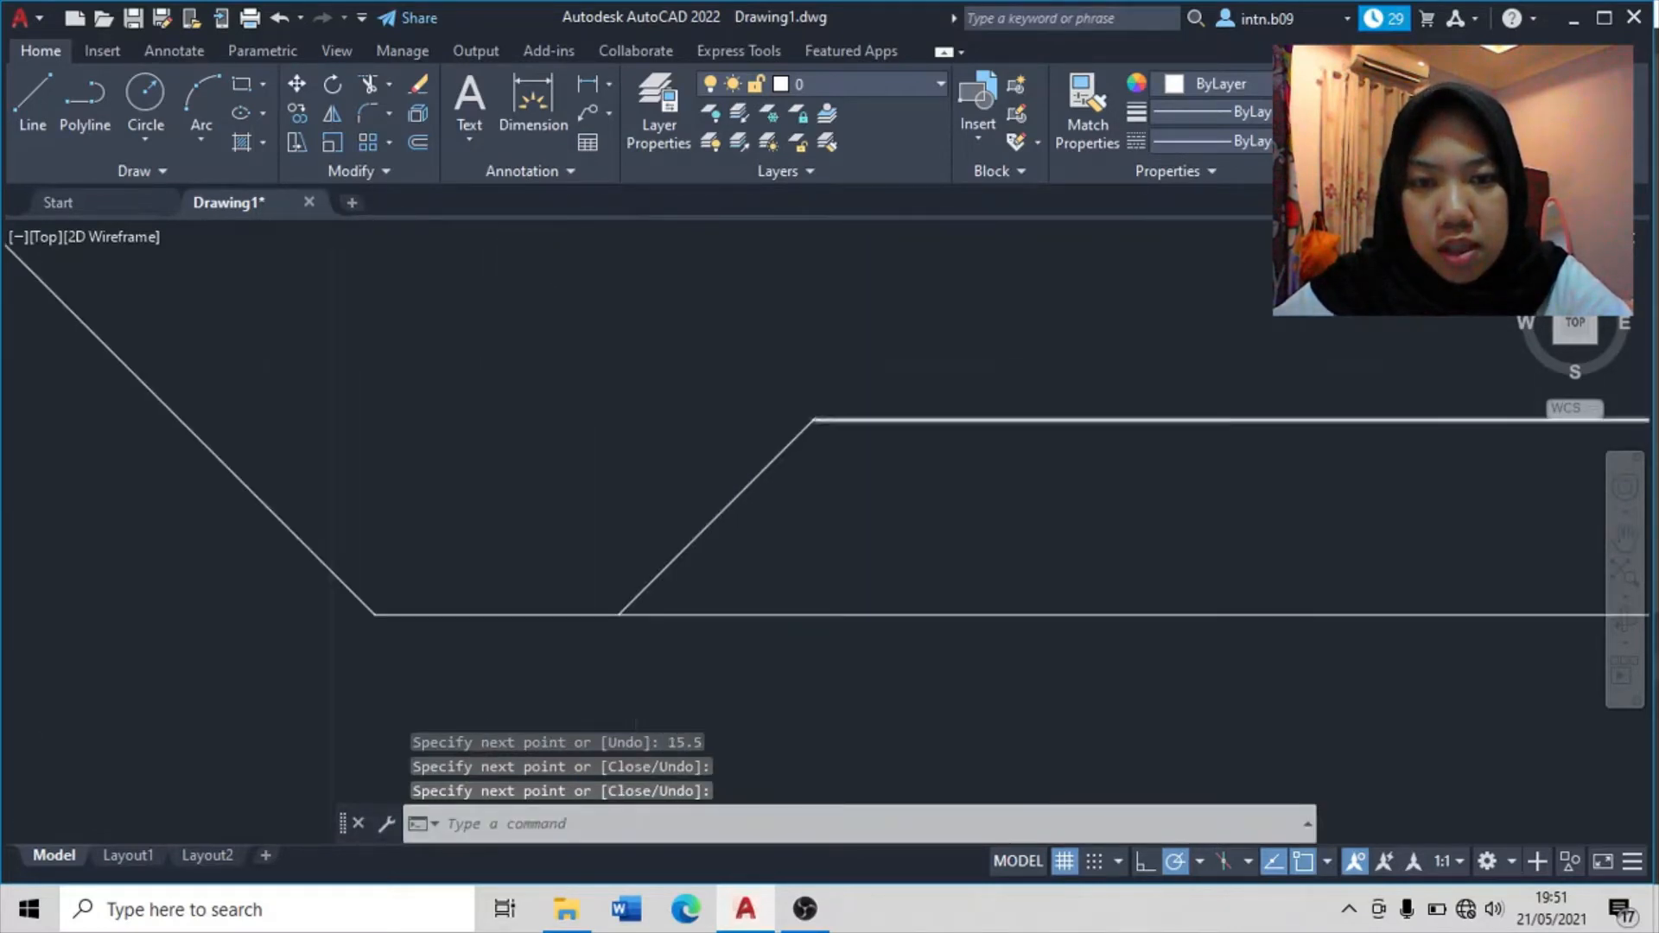
pyautogui.scroll(-4, 843, 393)
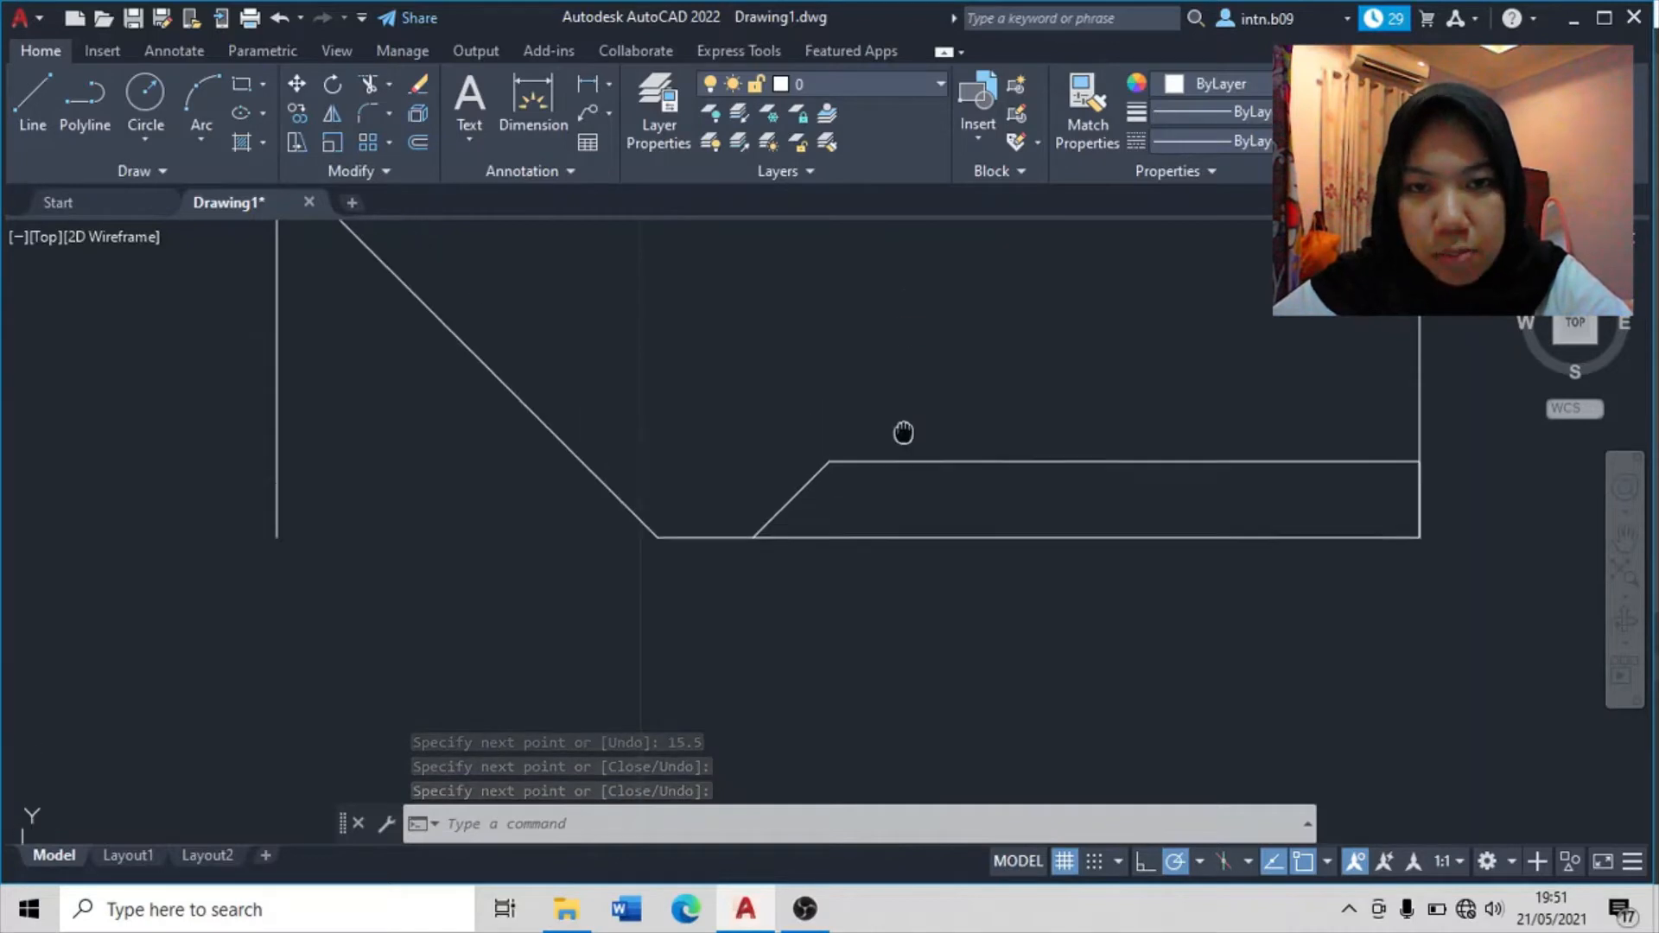
pyautogui.scroll(-4, 899, 432)
pyautogui.click(29, 87)
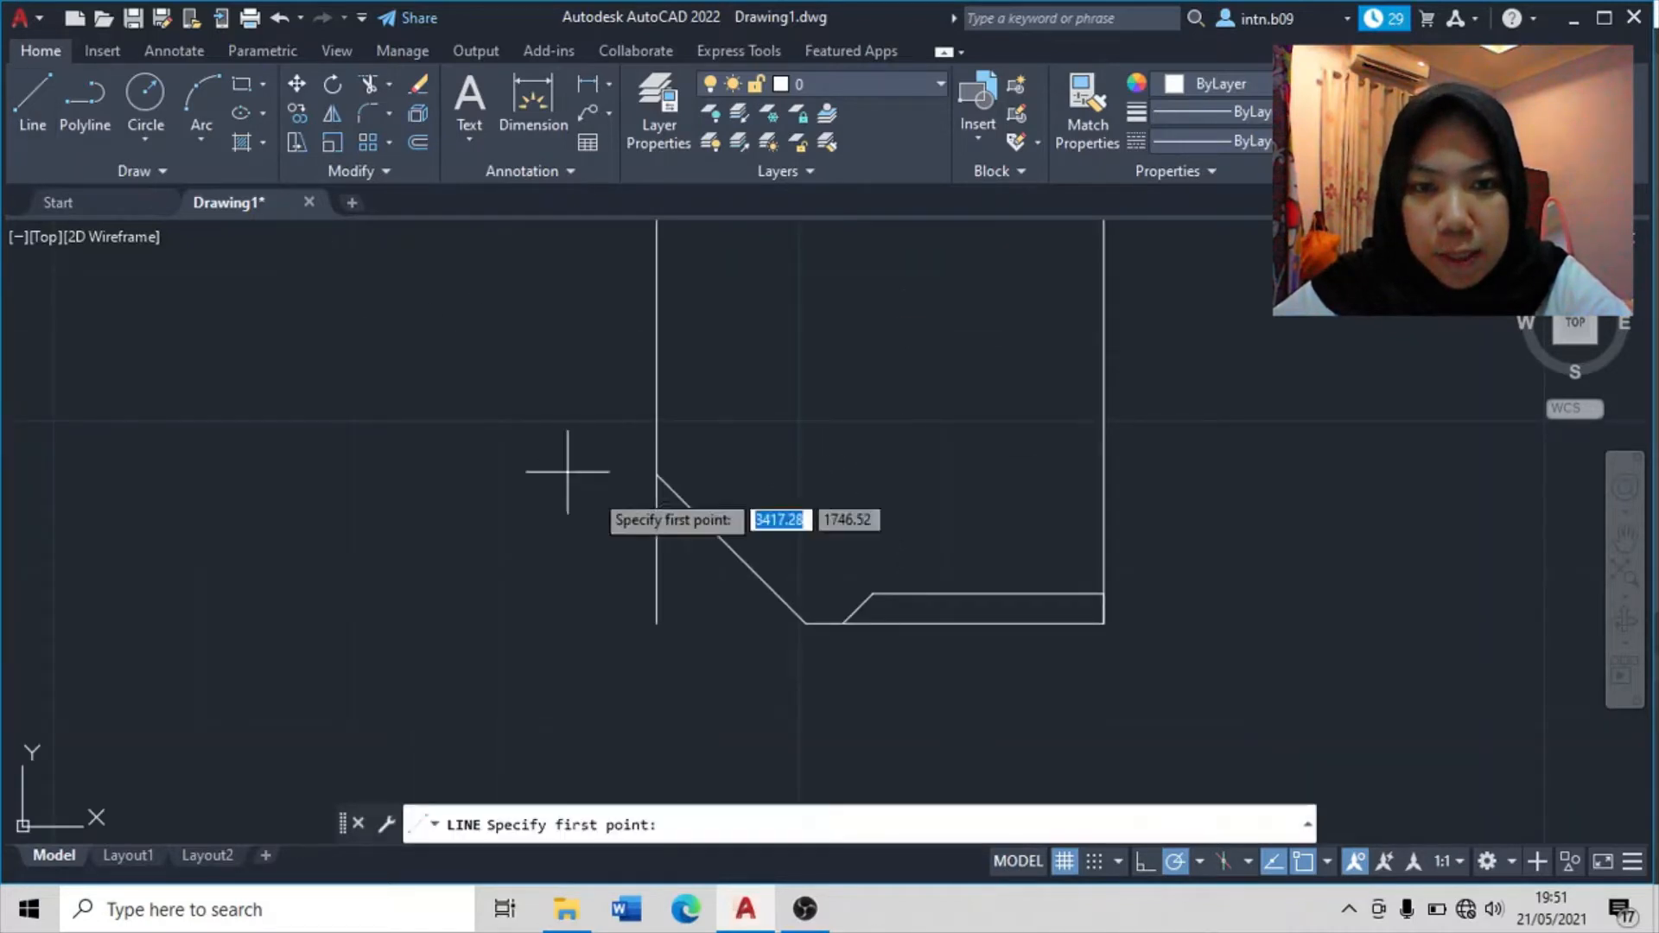
pyautogui.click(873, 593)
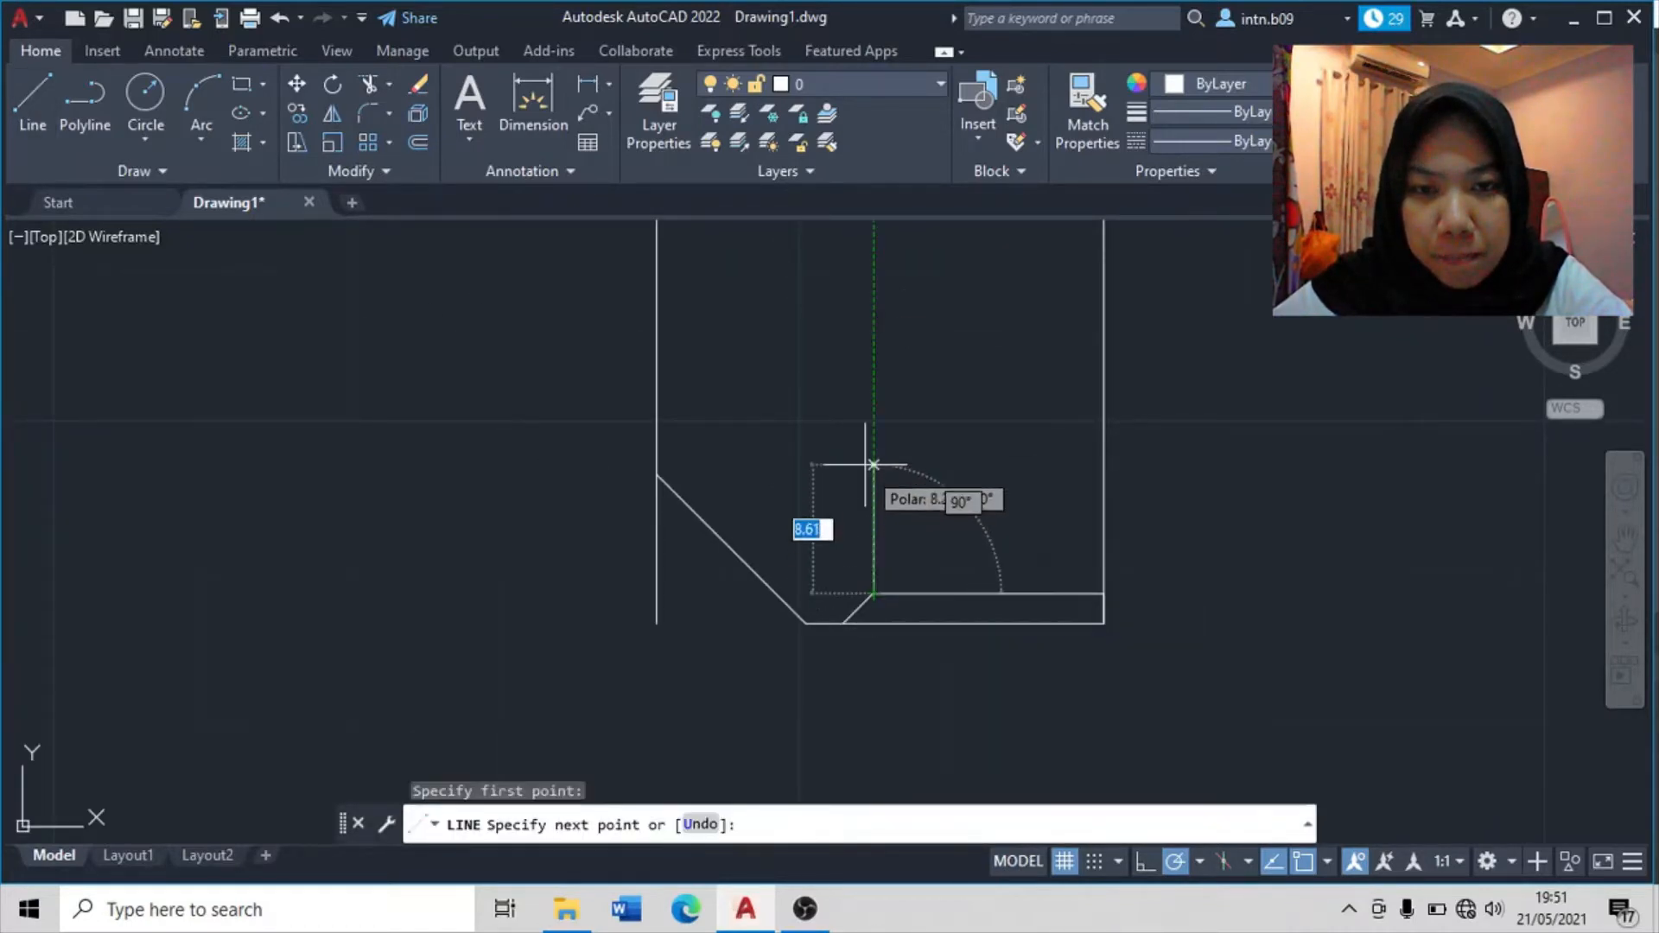
pyautogui.write('42')
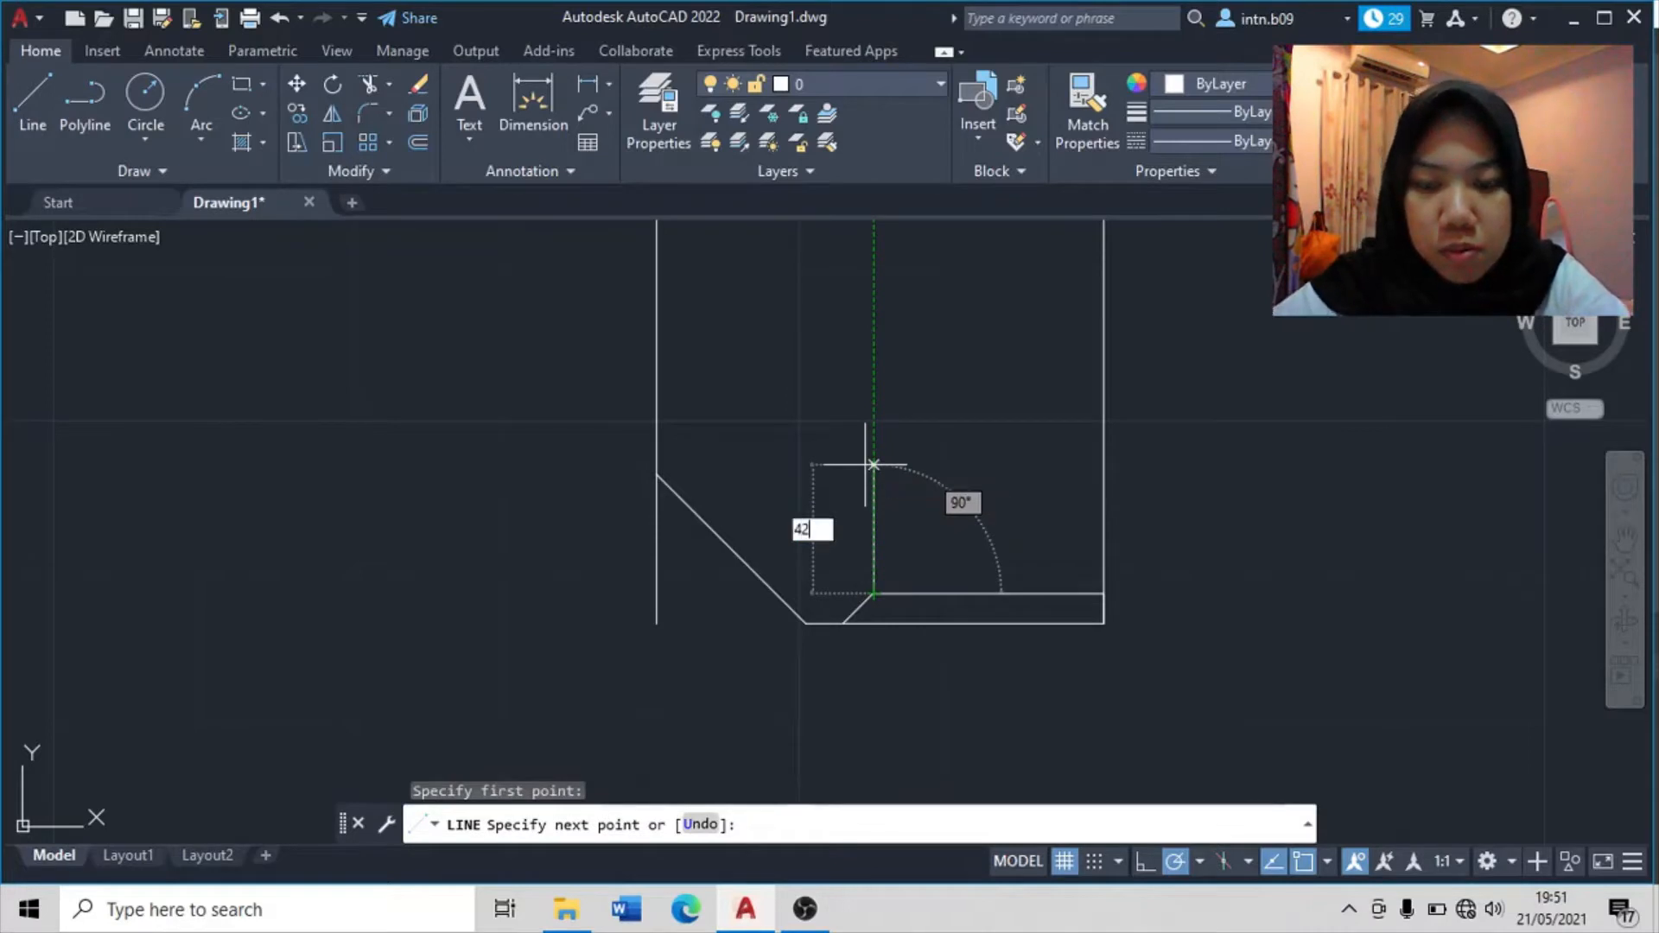
pyautogui.press('Return')
pyautogui.scroll(5, 1045, 413)
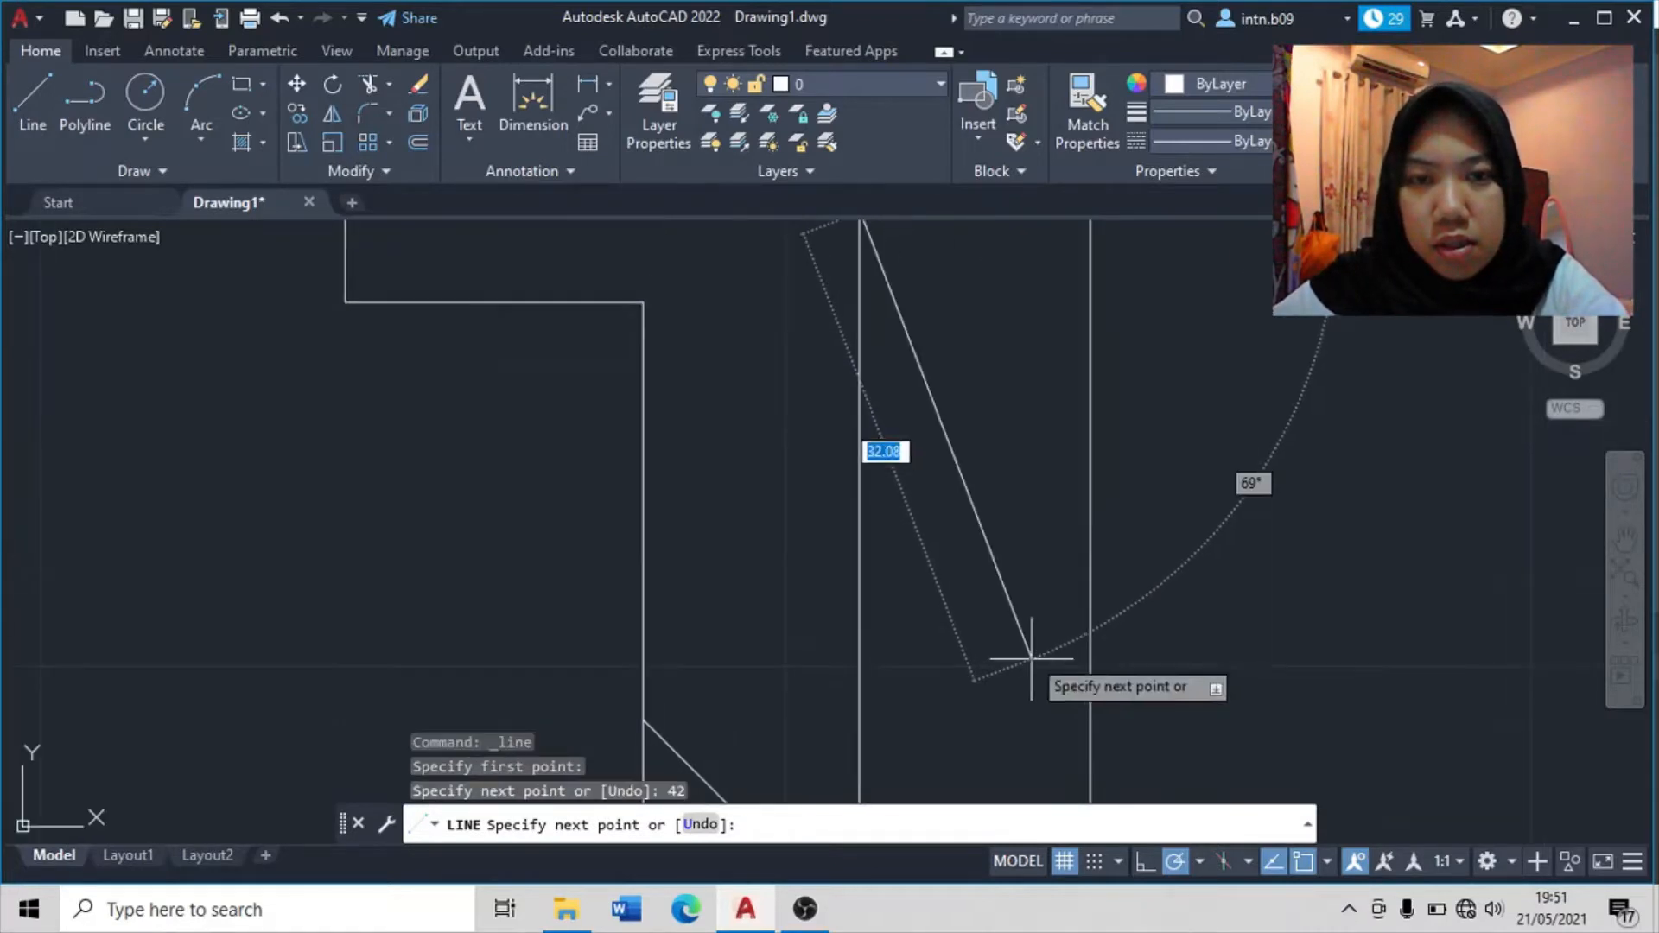
pyautogui.press('Return')
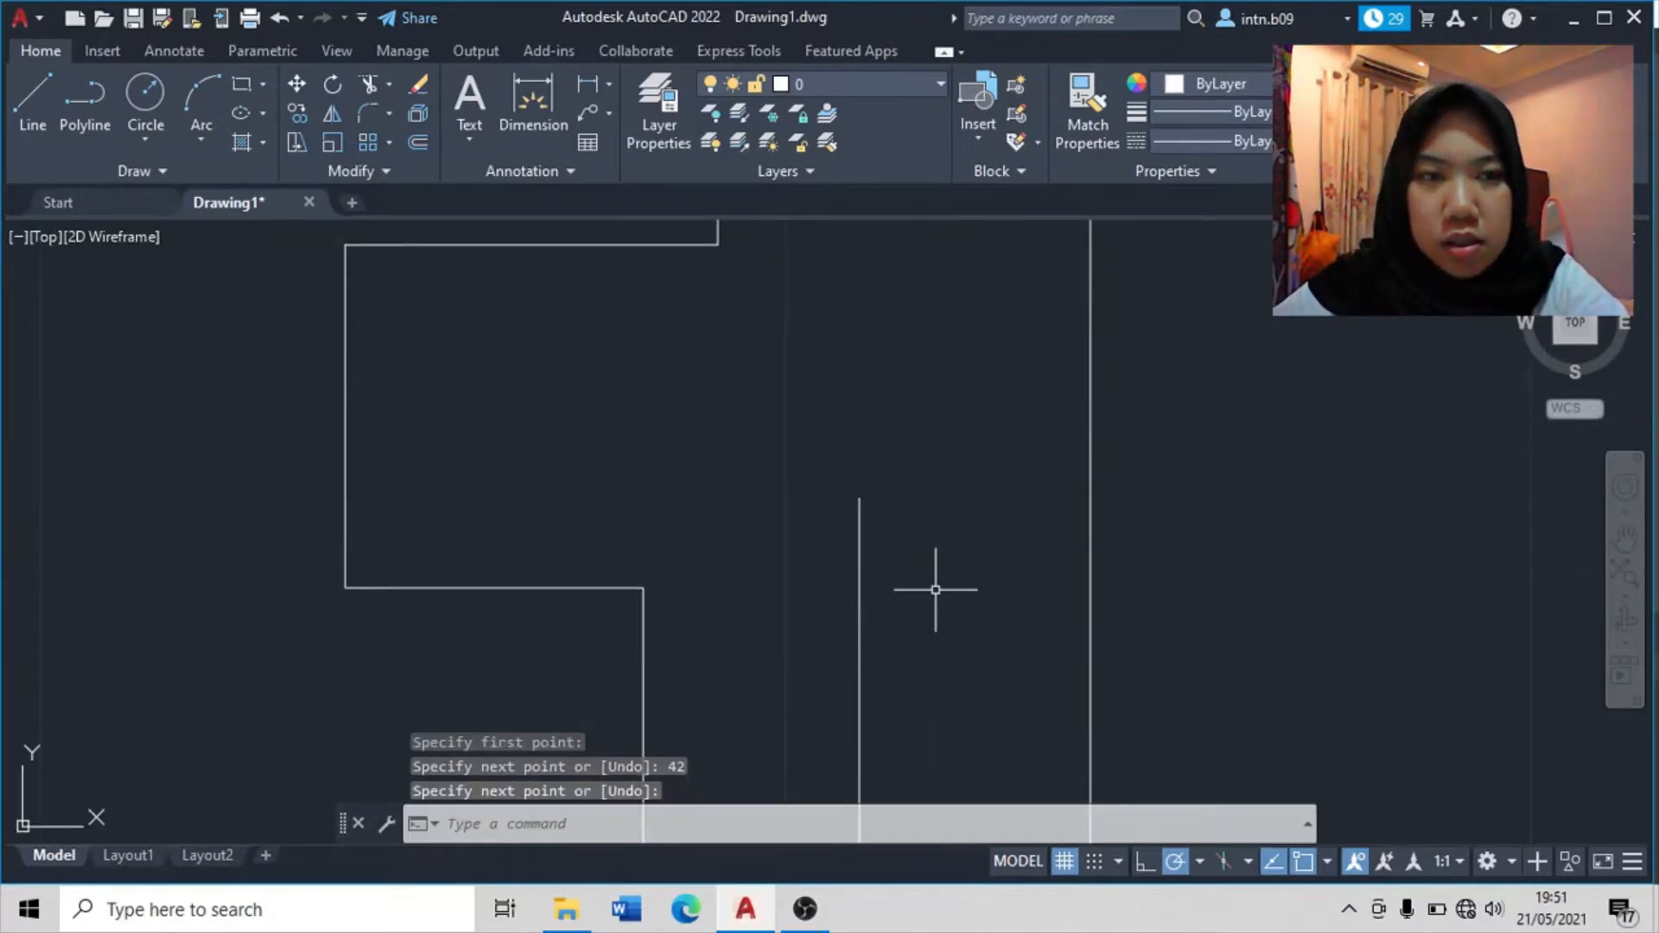
# - Draw the relief groove above the threaded bore from the axis: 17.5 left, 7 up, and straight back to the axis
pyautogui.click(24, 106)
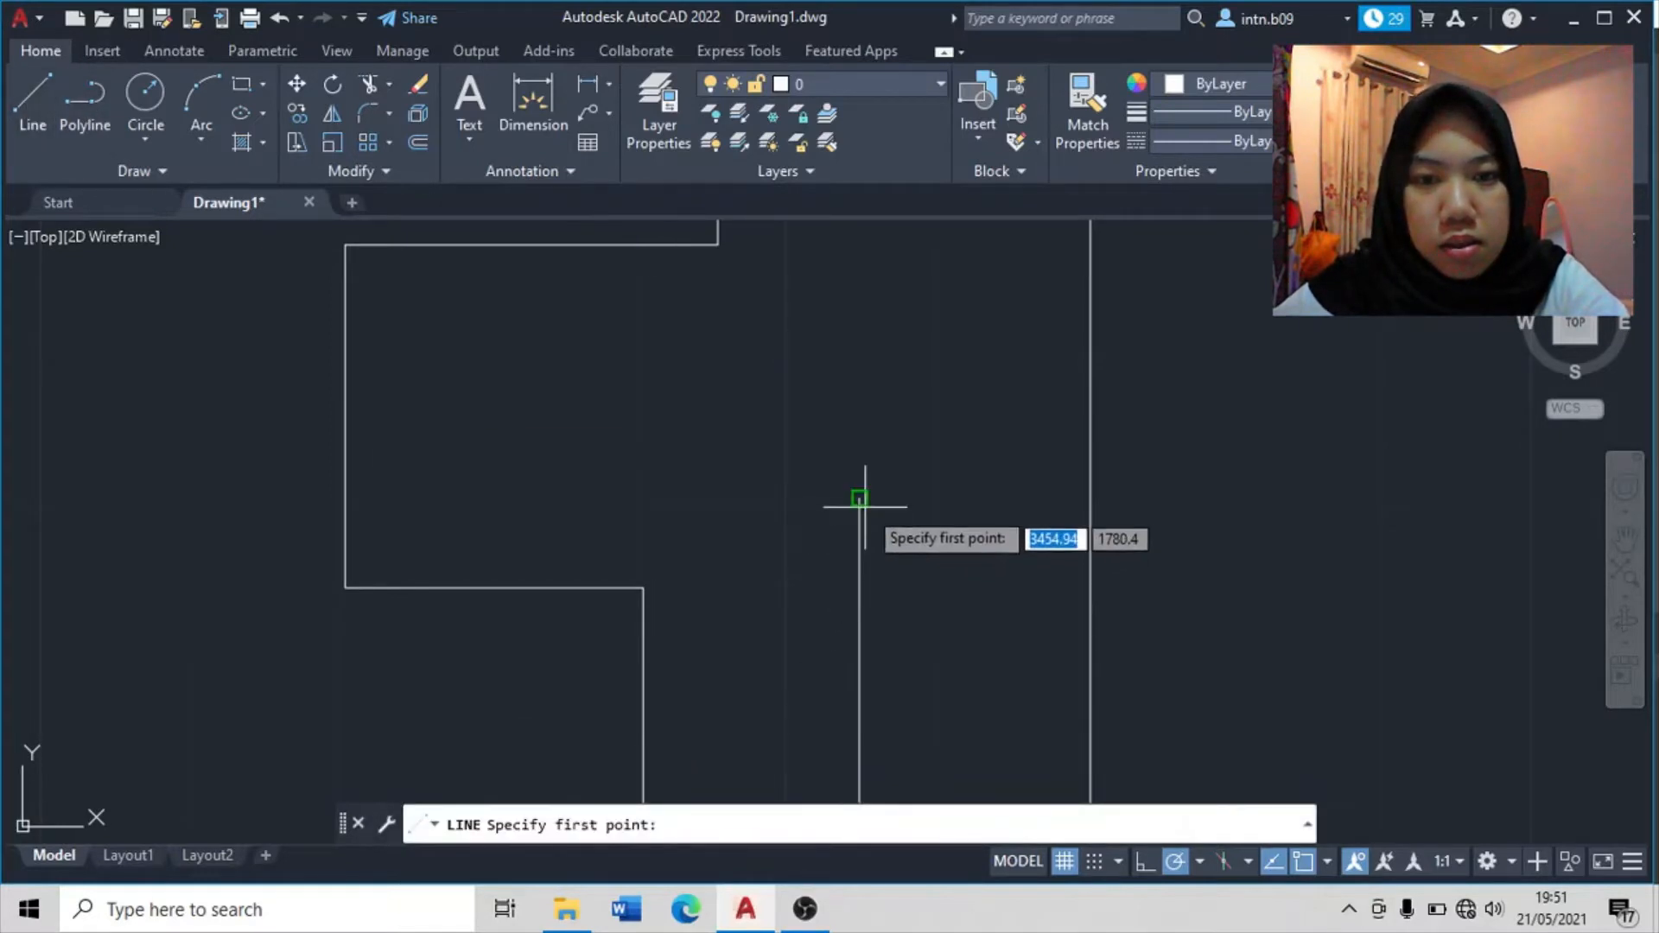
pyautogui.click(1082, 502)
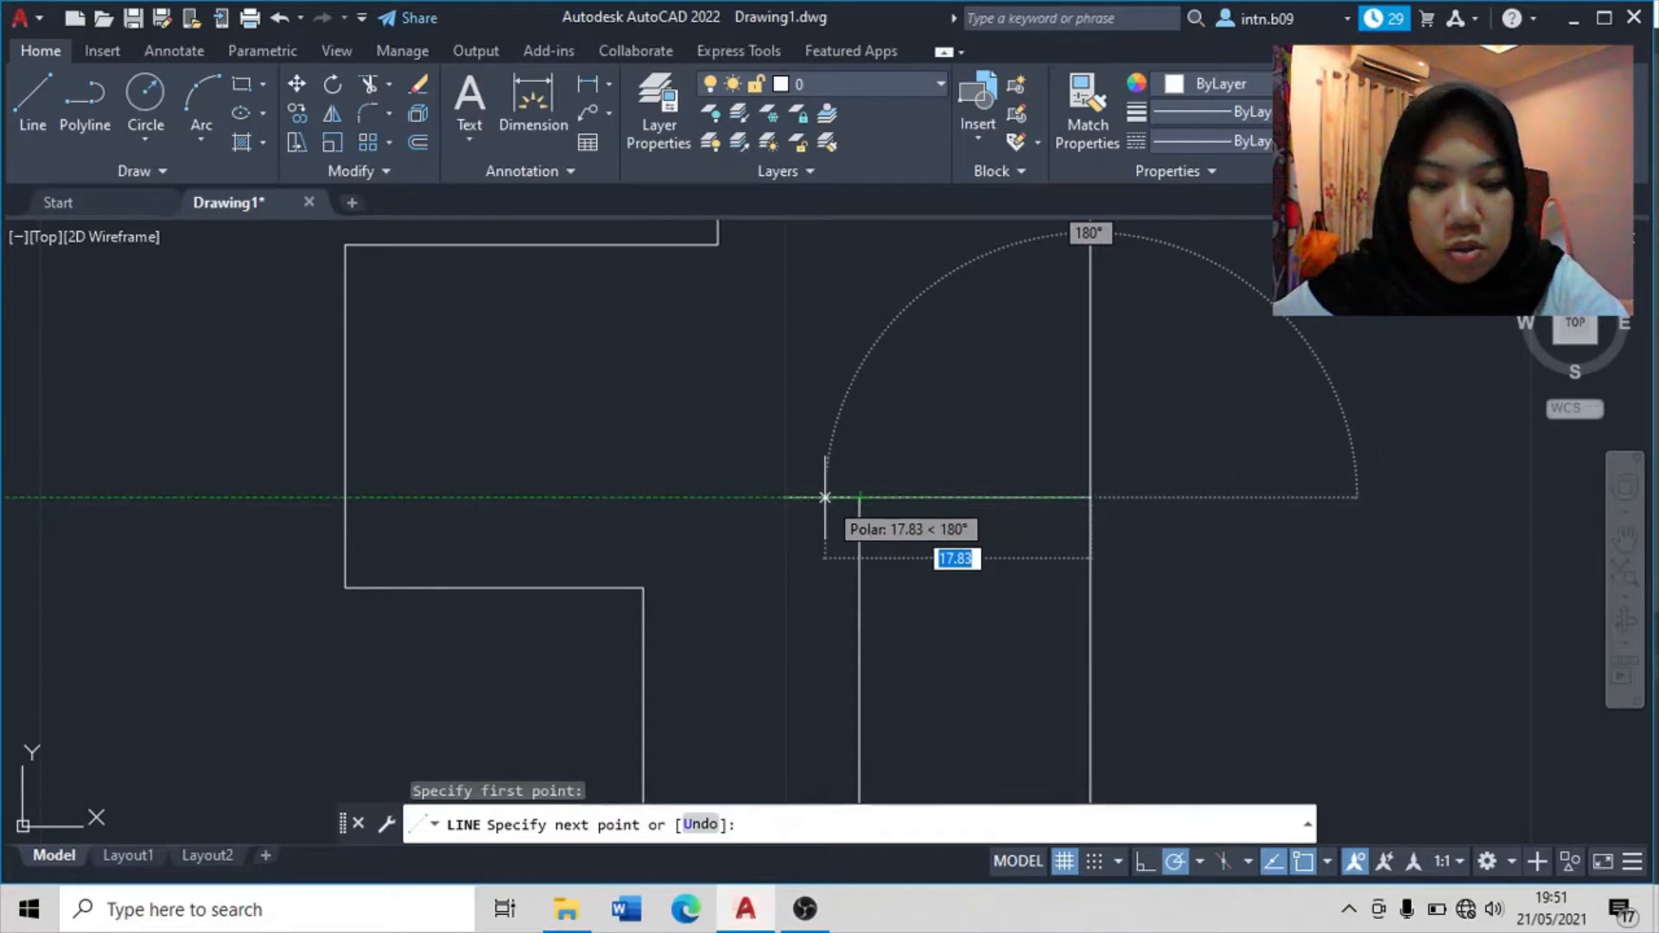
pyautogui.write('17.5')
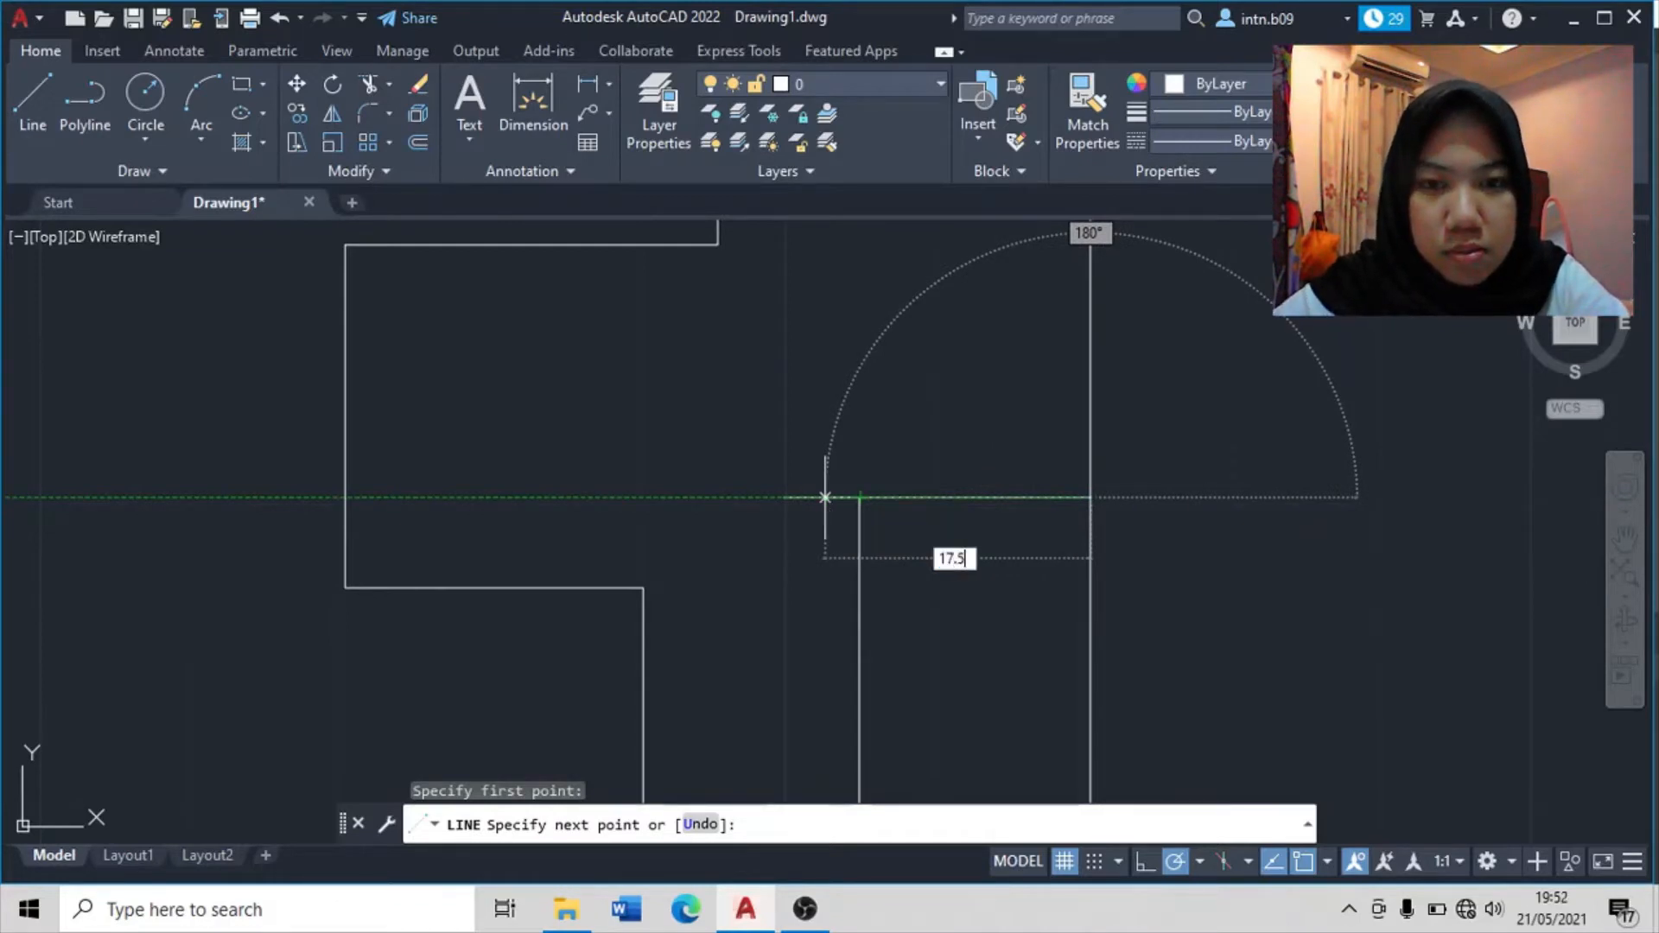
pyautogui.press('Return')
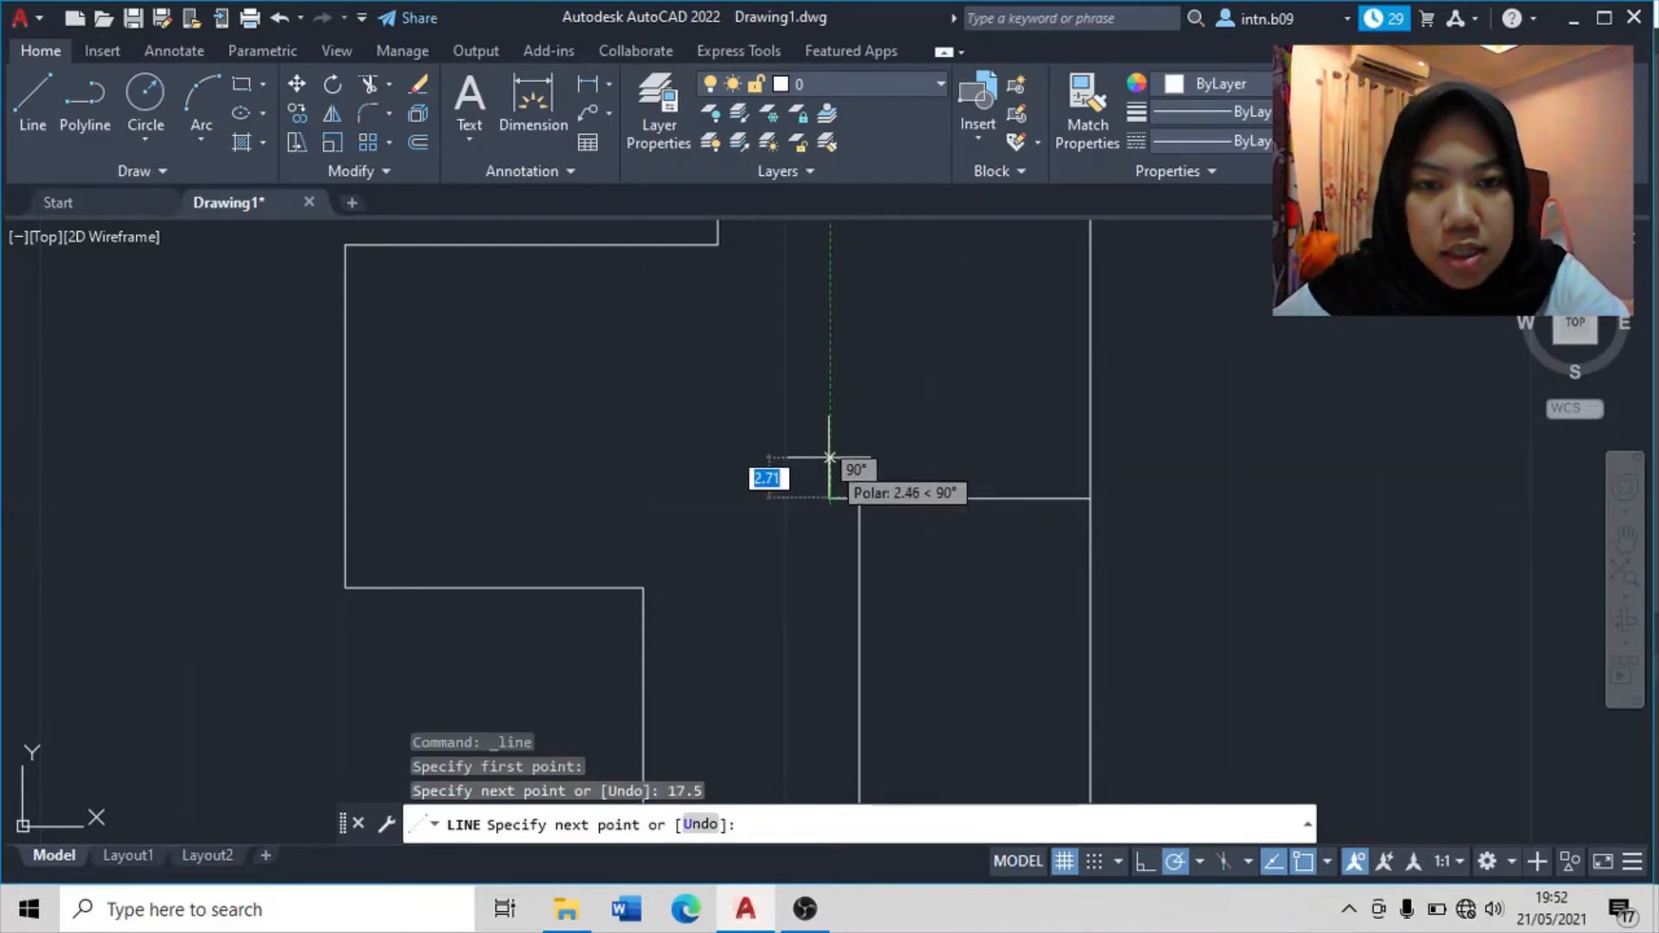
pyautogui.write('7')
pyautogui.press('Return')
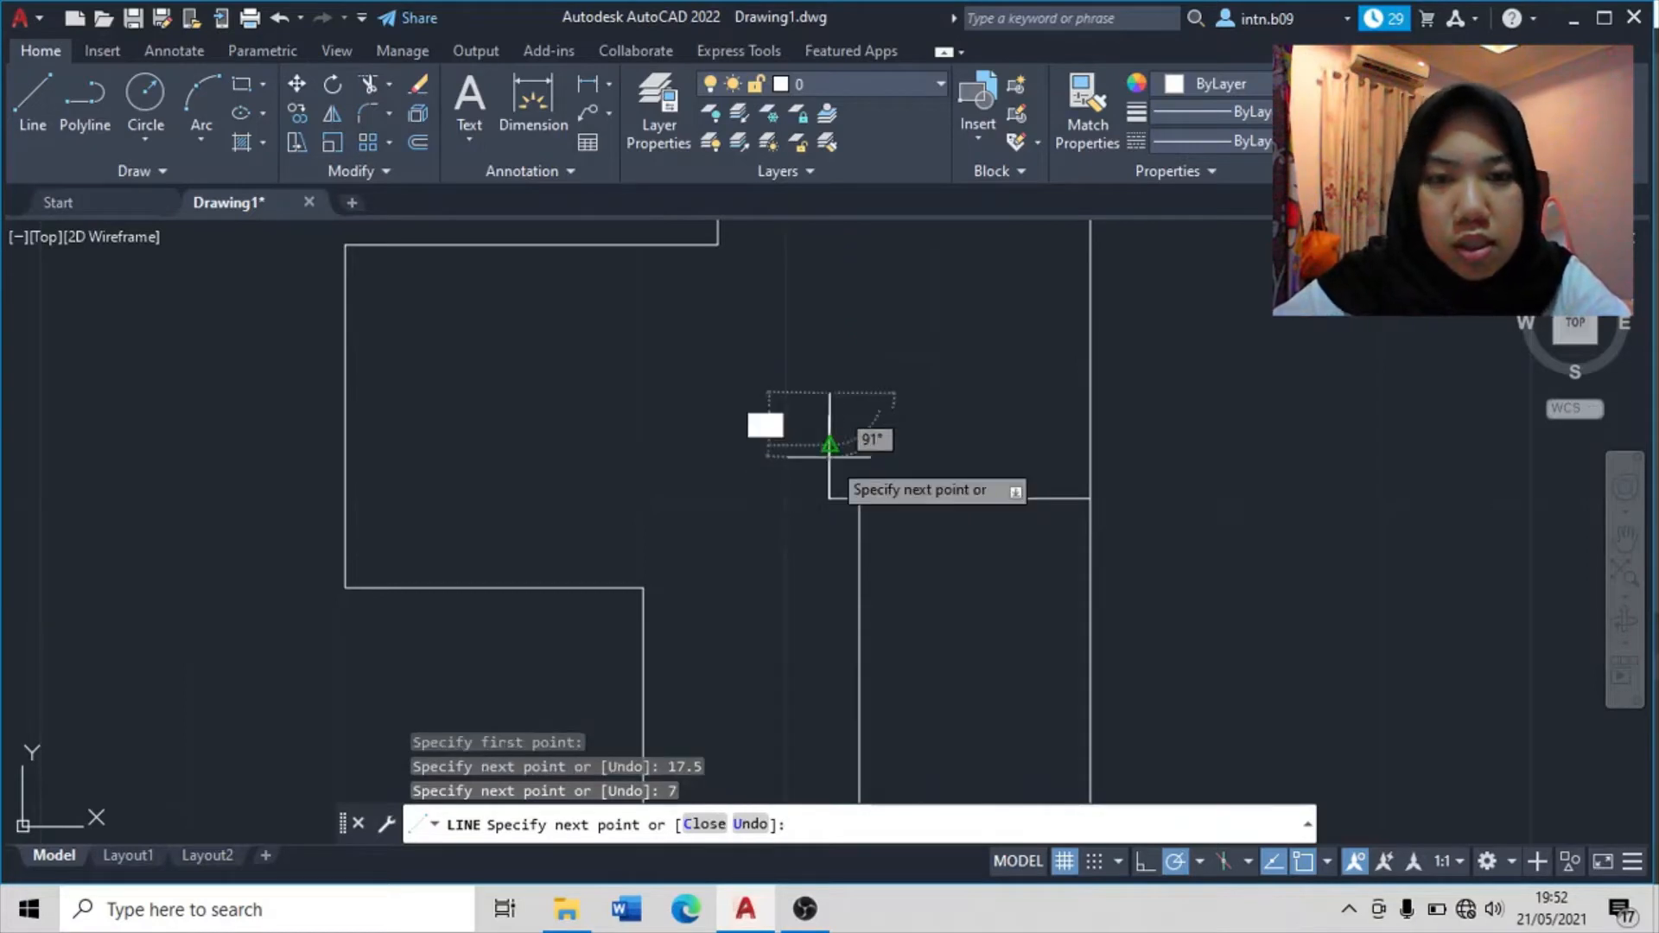
pyautogui.click(1089, 393)
pyautogui.press('Return')
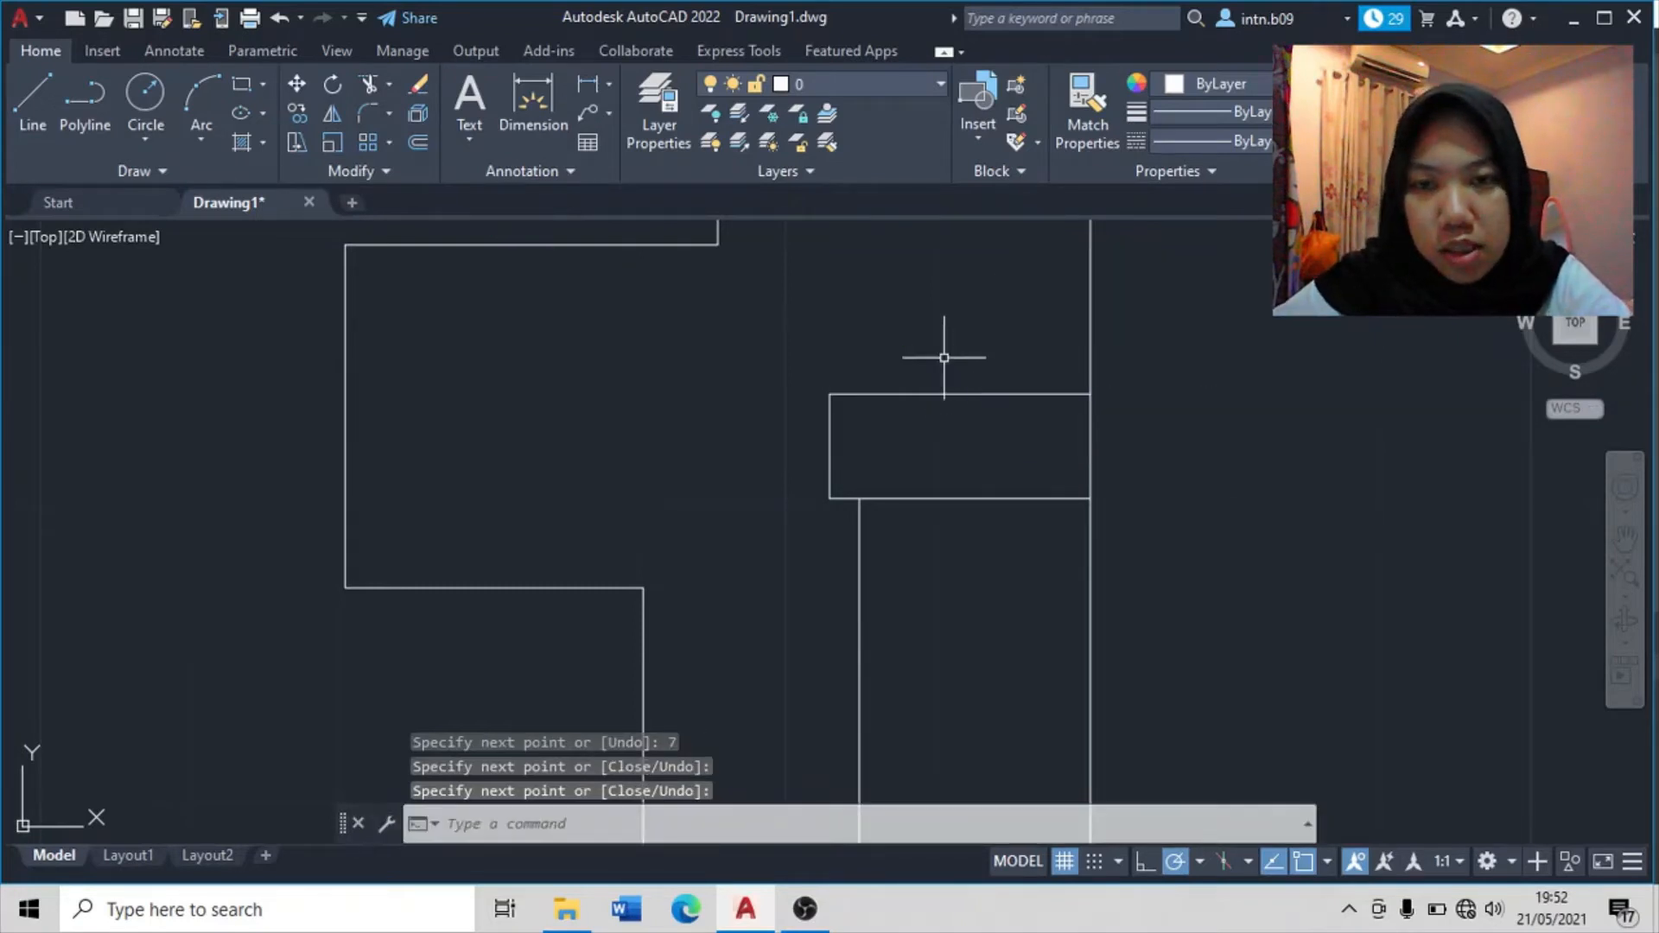
# - Draw the tapered shoulder above the groove: 5 up the axis, 11 left, and a 45° line down to the groove's upper edge
pyautogui.moveTo(1021, 340); pyautogui.dragTo(911, 587, button='middle')
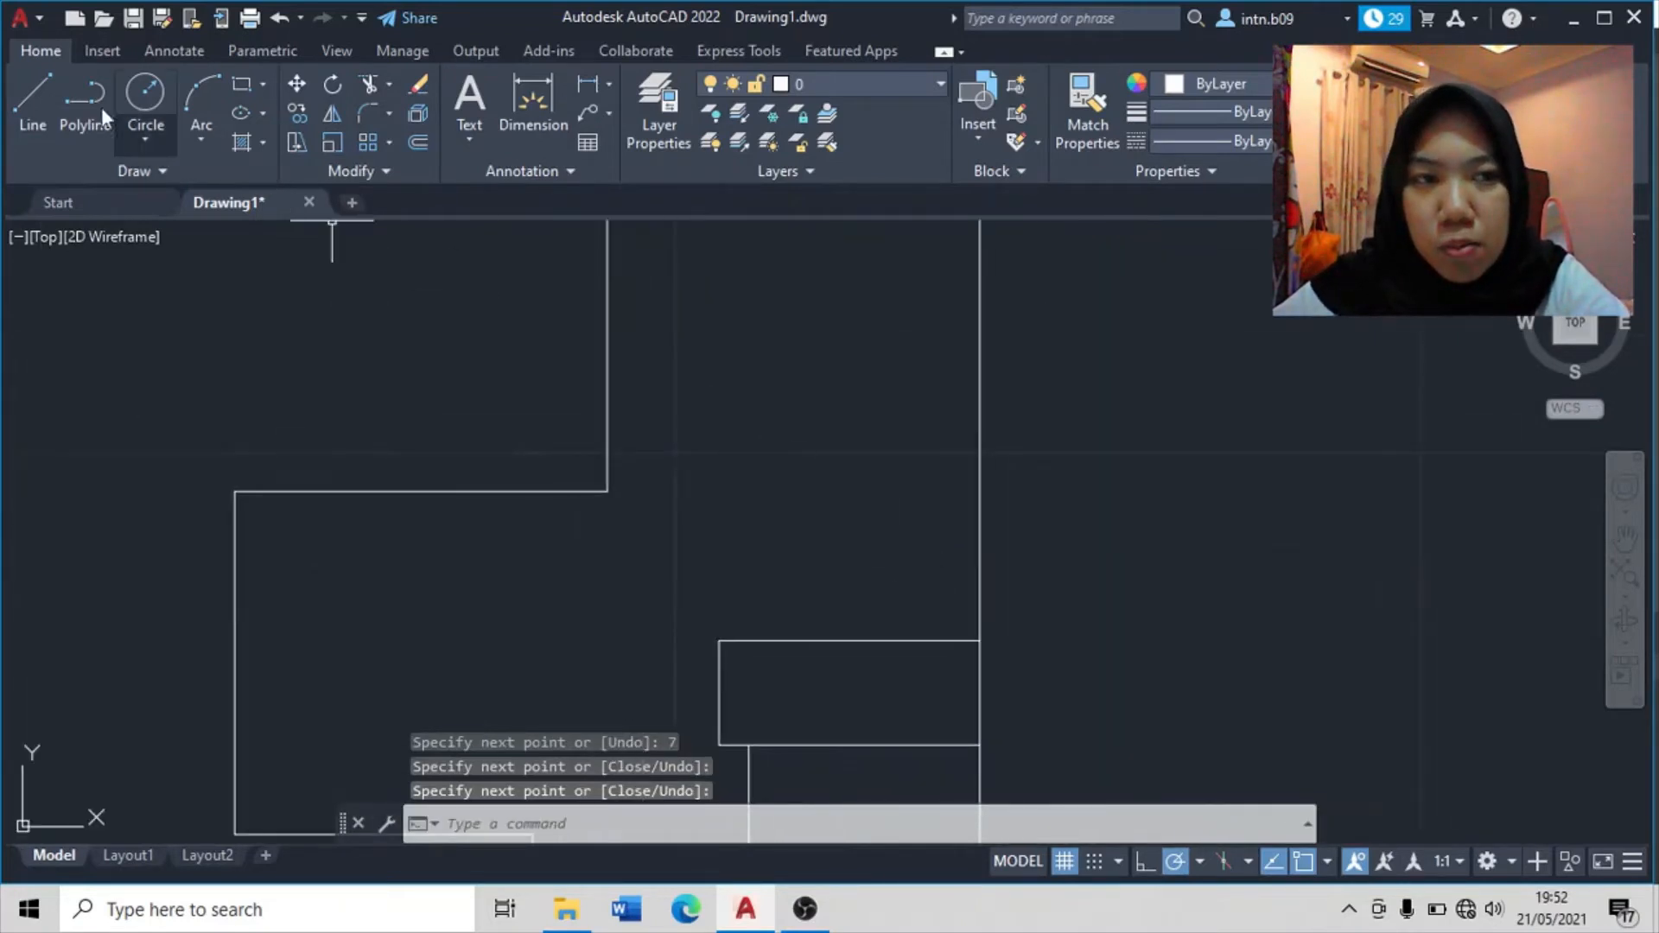
pyautogui.click(33, 104)
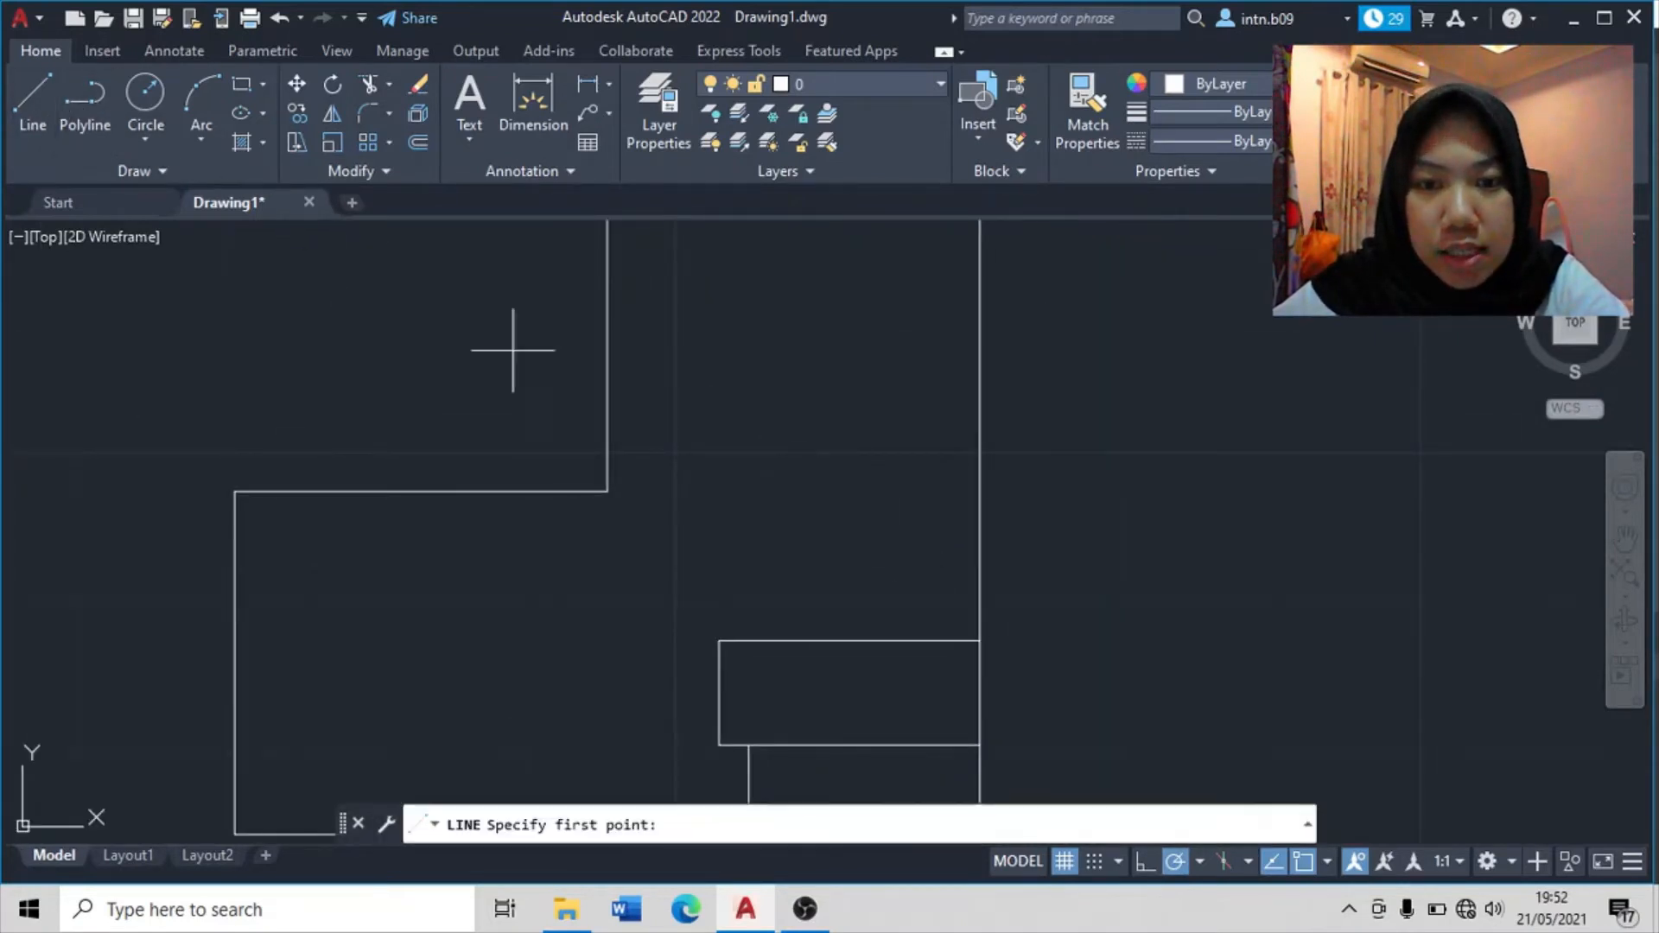
pyautogui.click(980, 641)
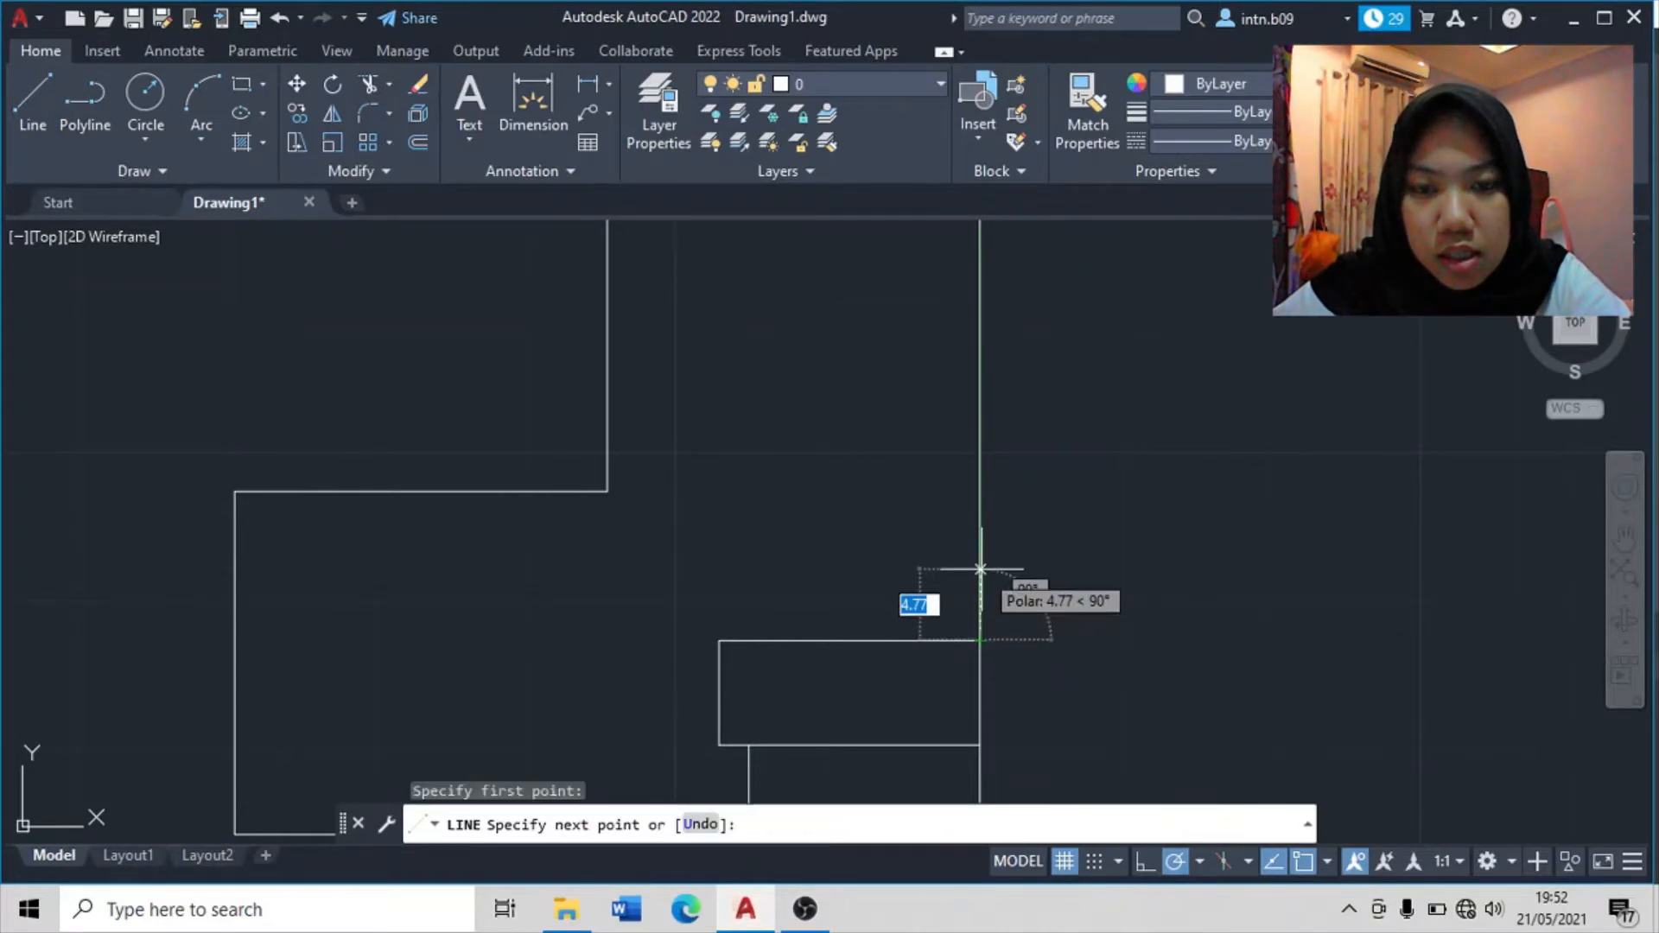
pyautogui.write('5')
pyautogui.press('Return')
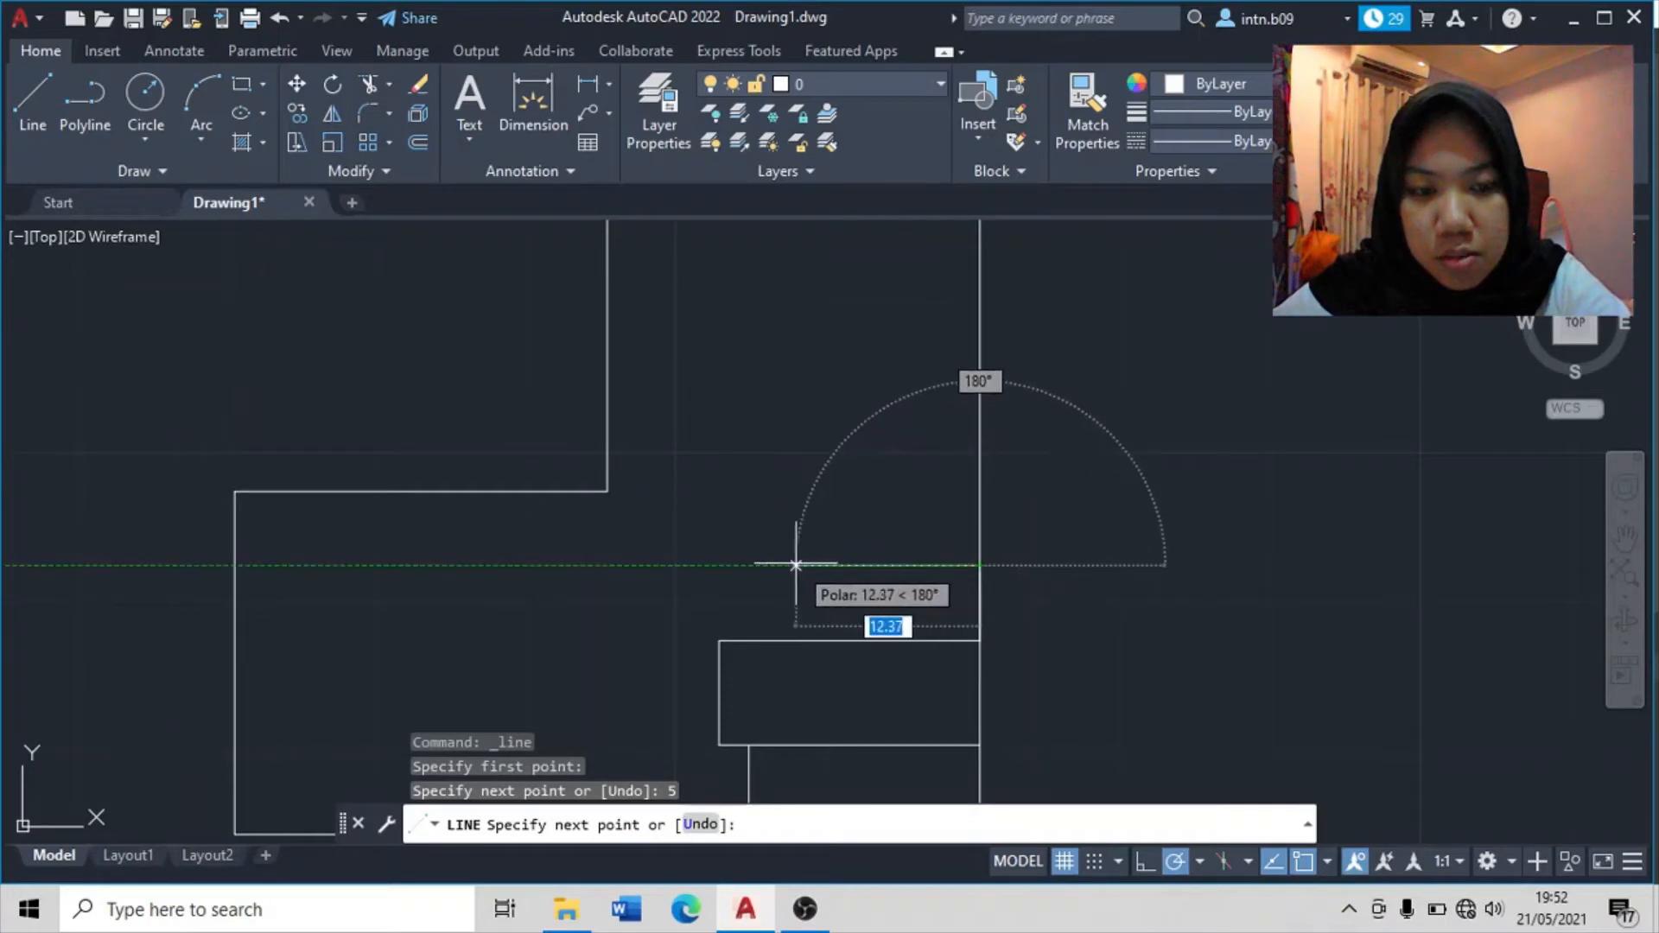
pyautogui.write('11')
pyautogui.press('Return')
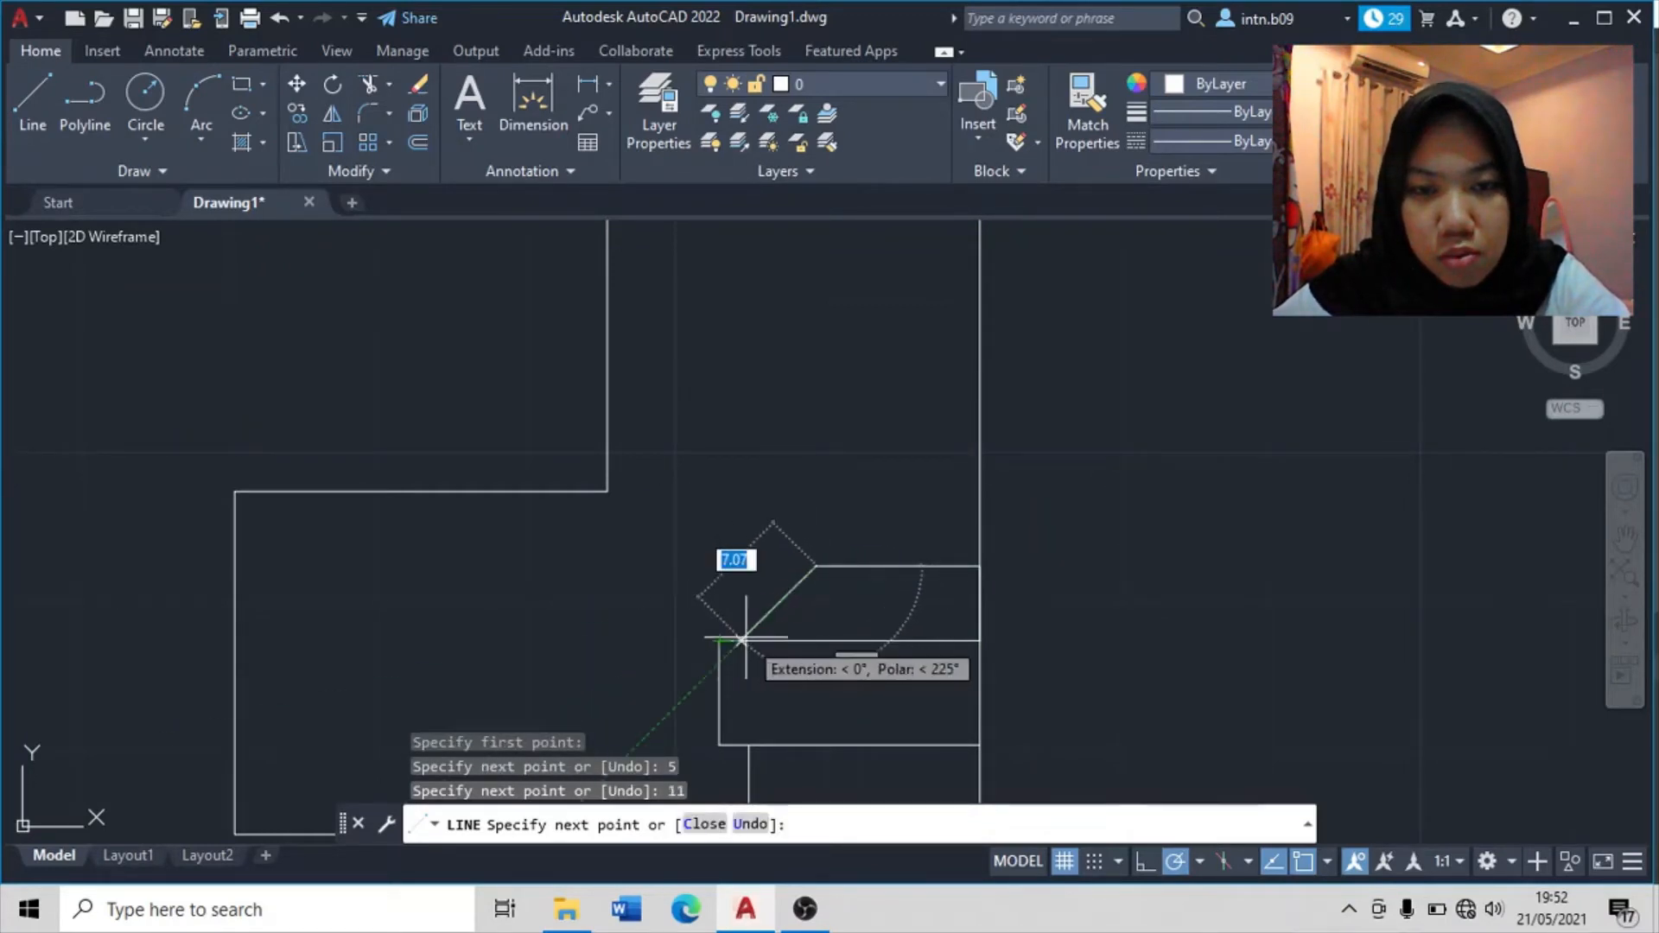
pyautogui.scroll(2, 741, 640)
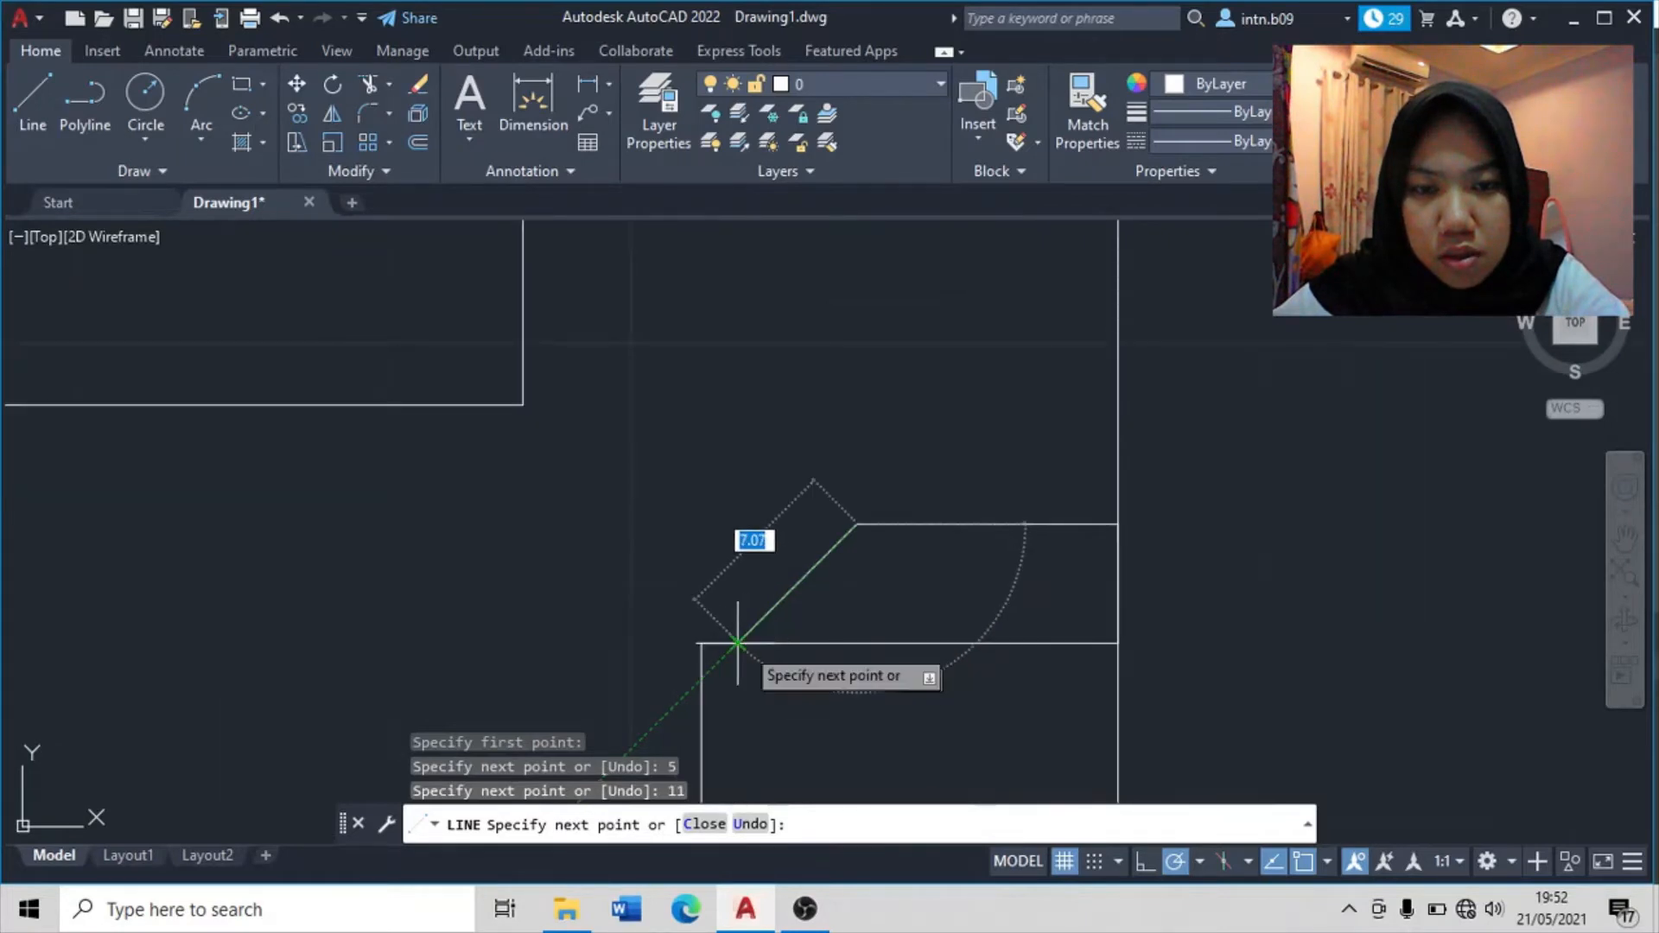
pyautogui.click(736, 642)
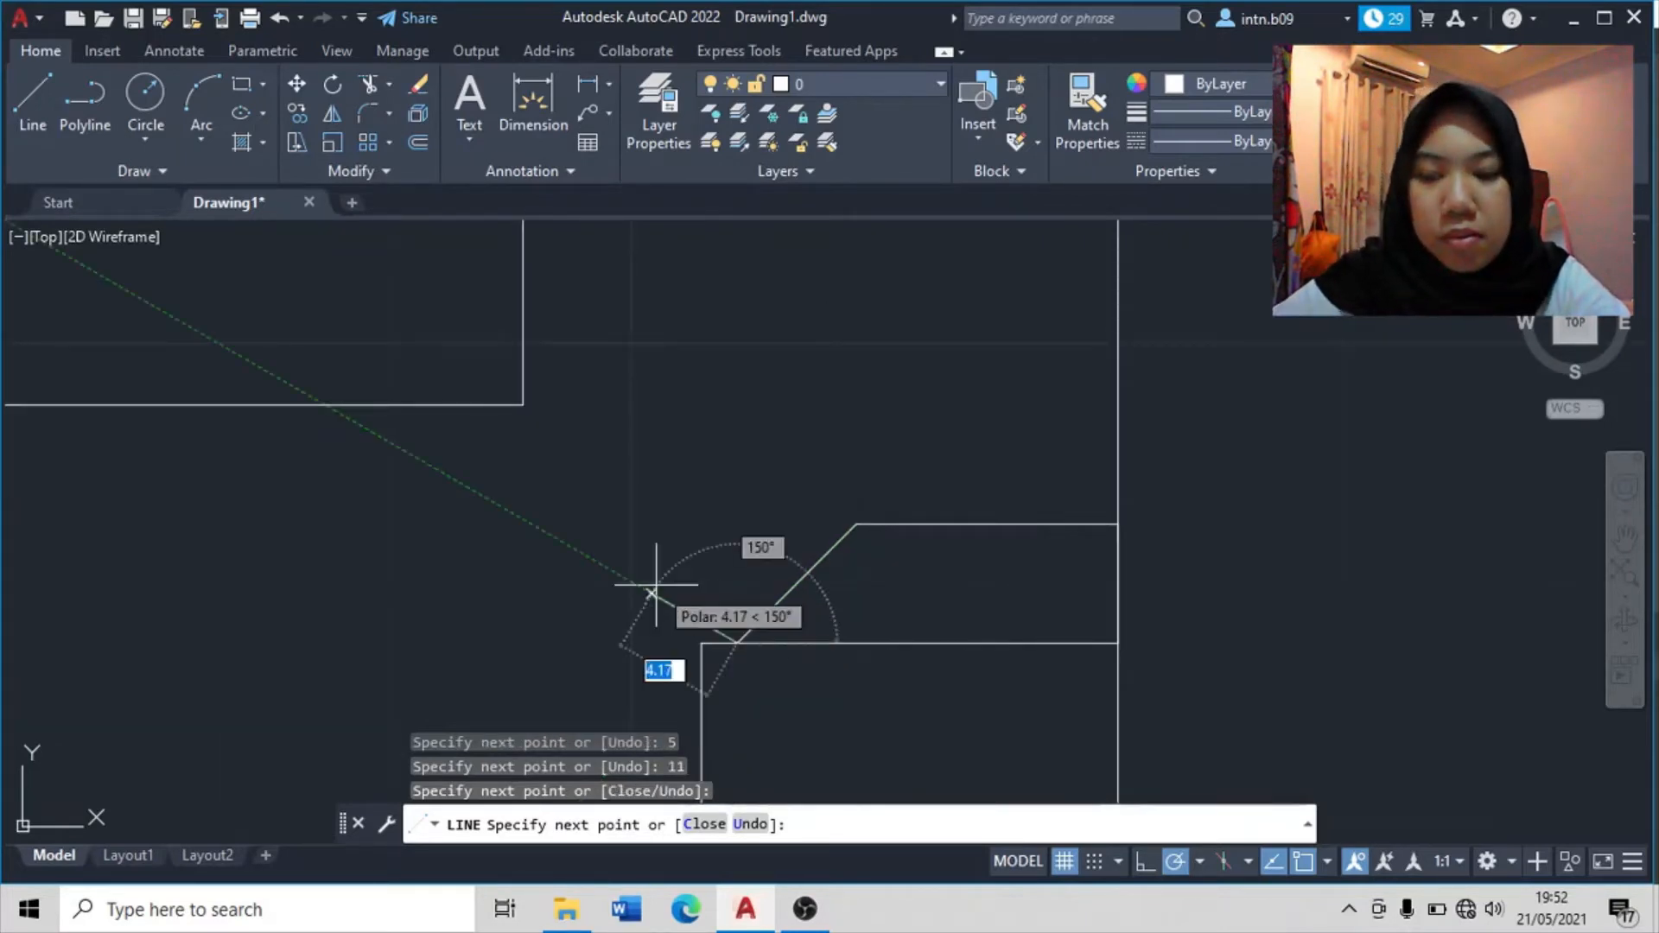
pyautogui.press('Return')
# - Draw the upper bore wall straight down from the upper chamfer's inner corner to the tapered shoulder's upper corner
pyautogui.scroll(-5, 572, 558)
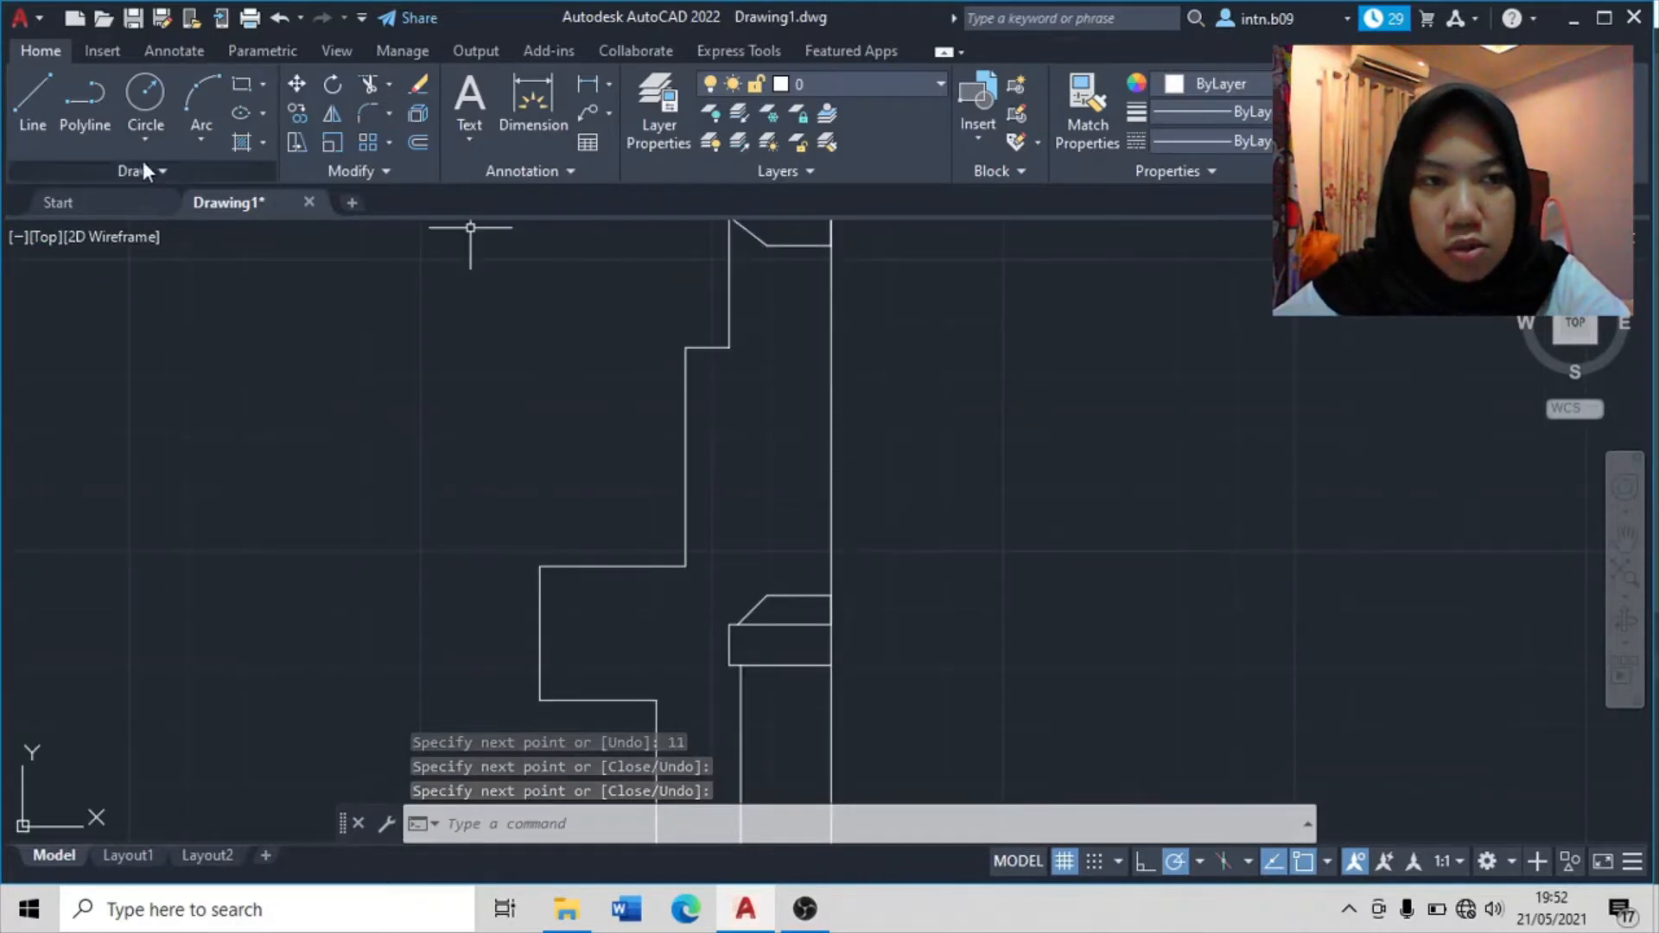
pyautogui.click(26, 107)
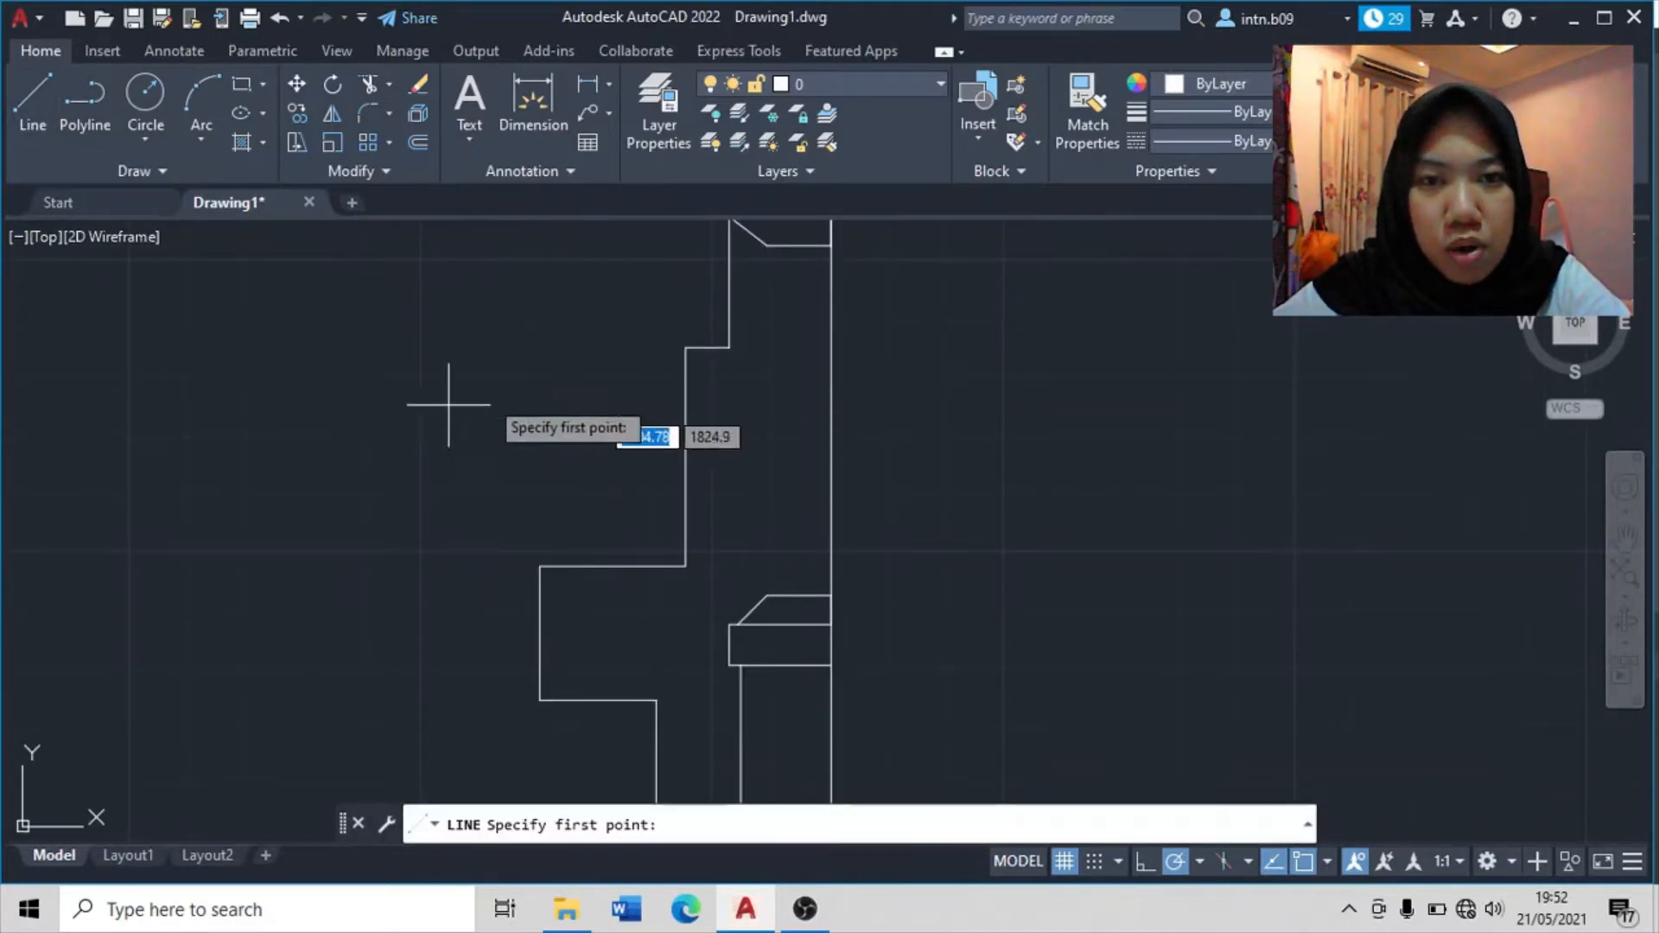
pyautogui.click(767, 245)
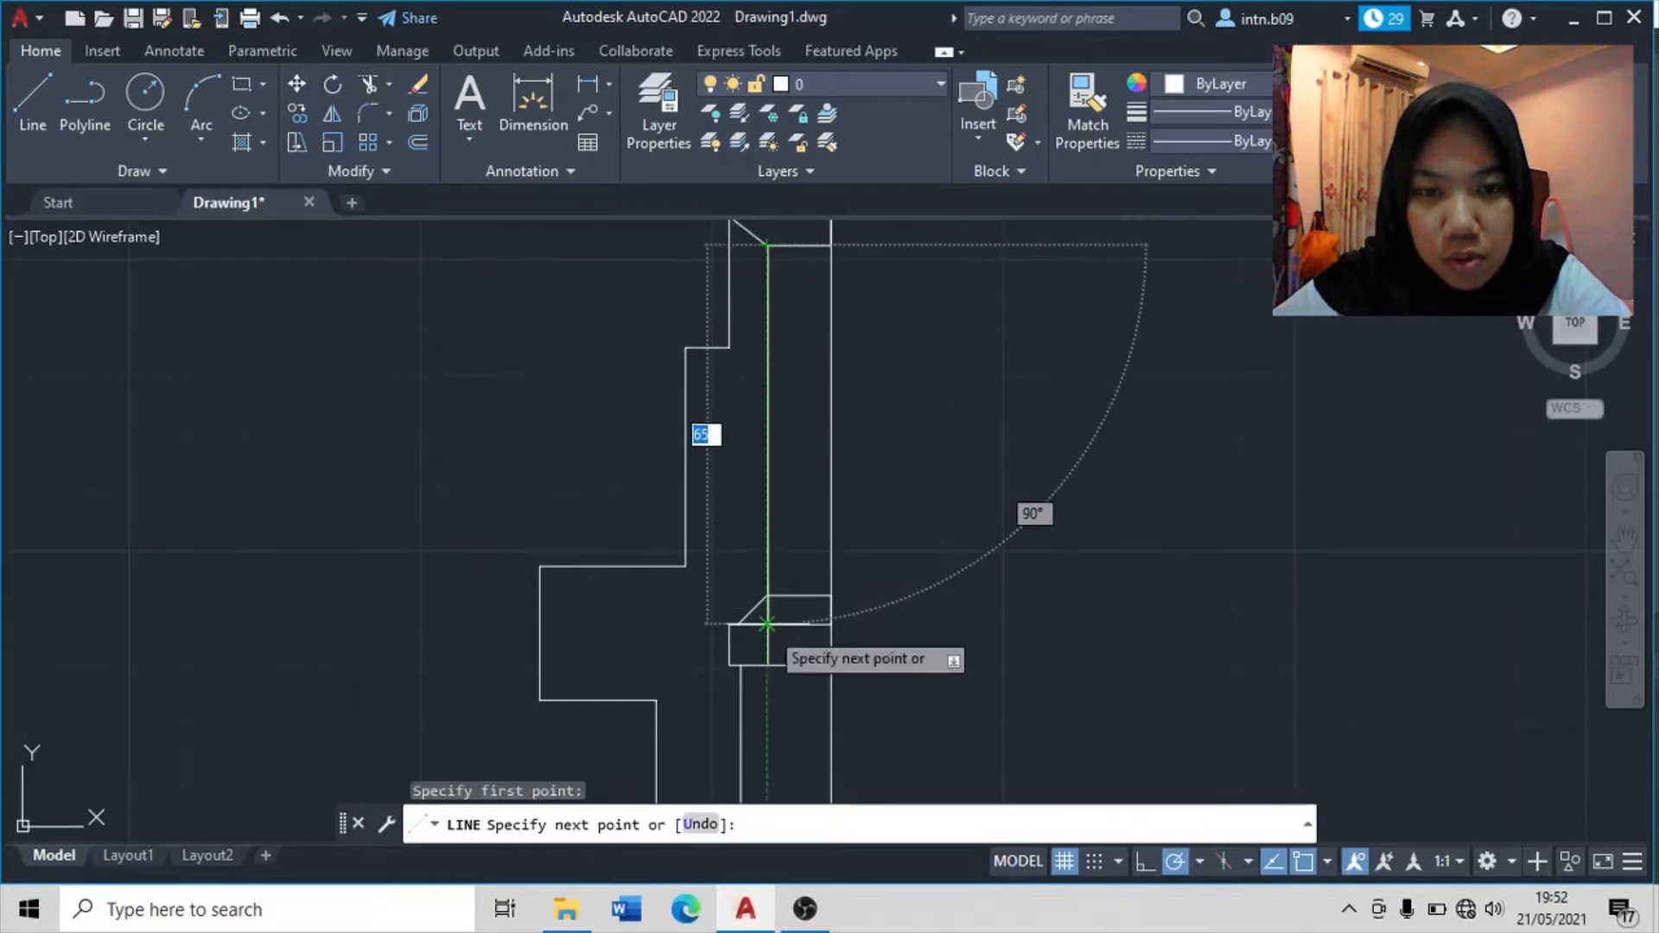
pyautogui.scroll(4, 767, 596)
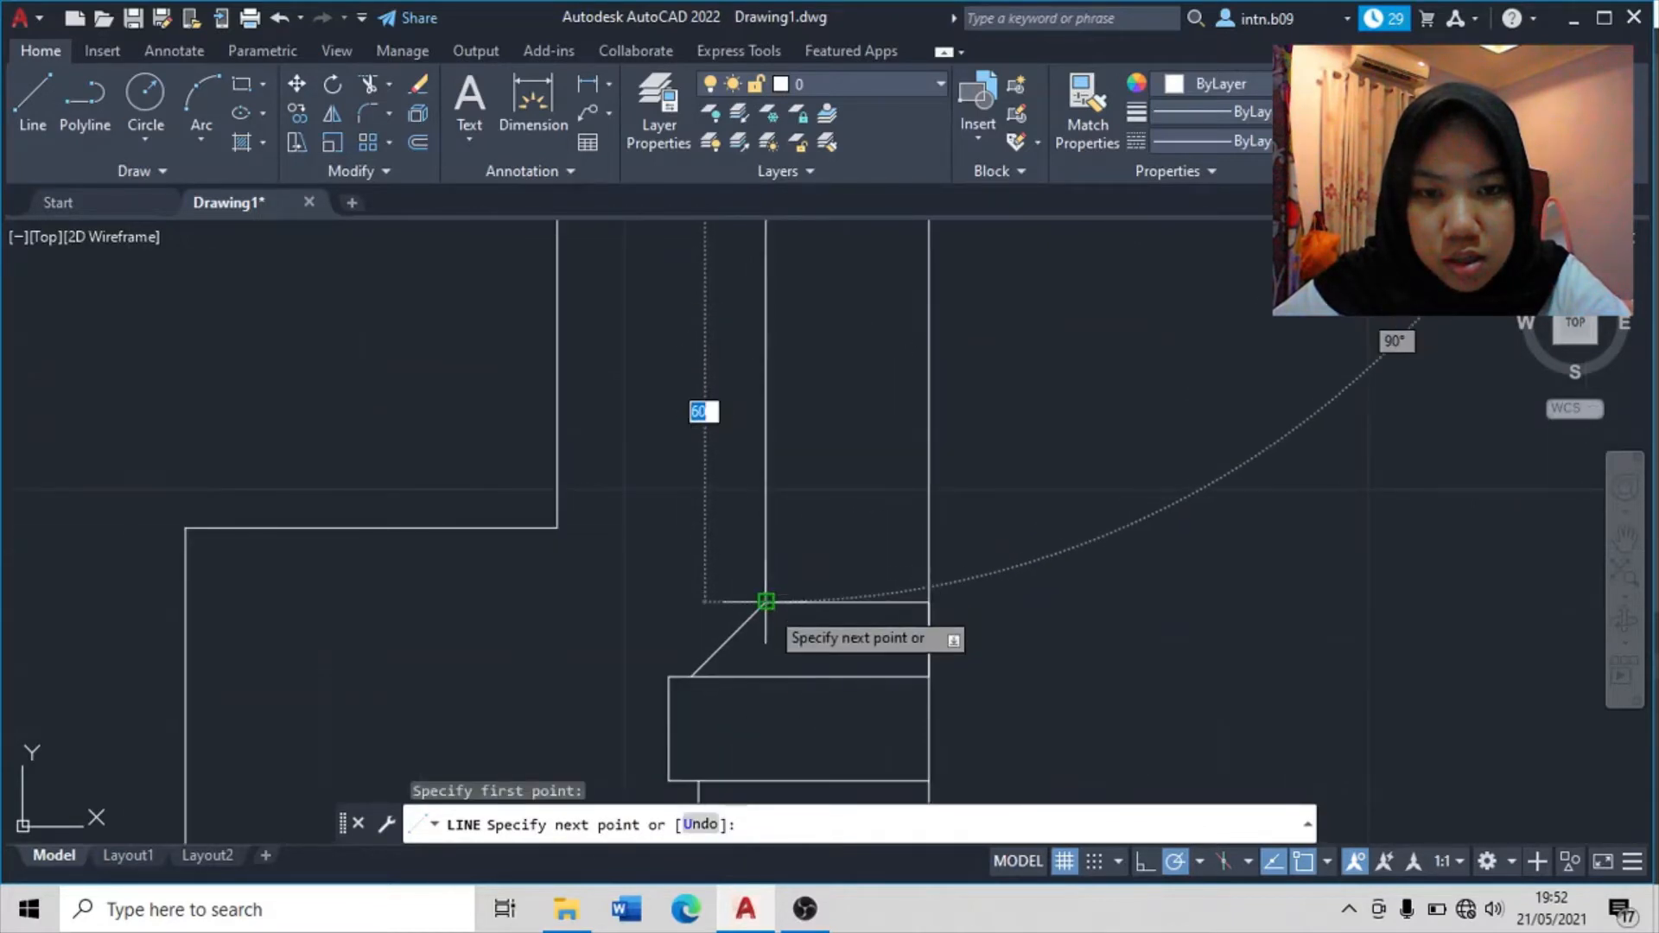
pyautogui.click(765, 600)
pyautogui.press('Return')
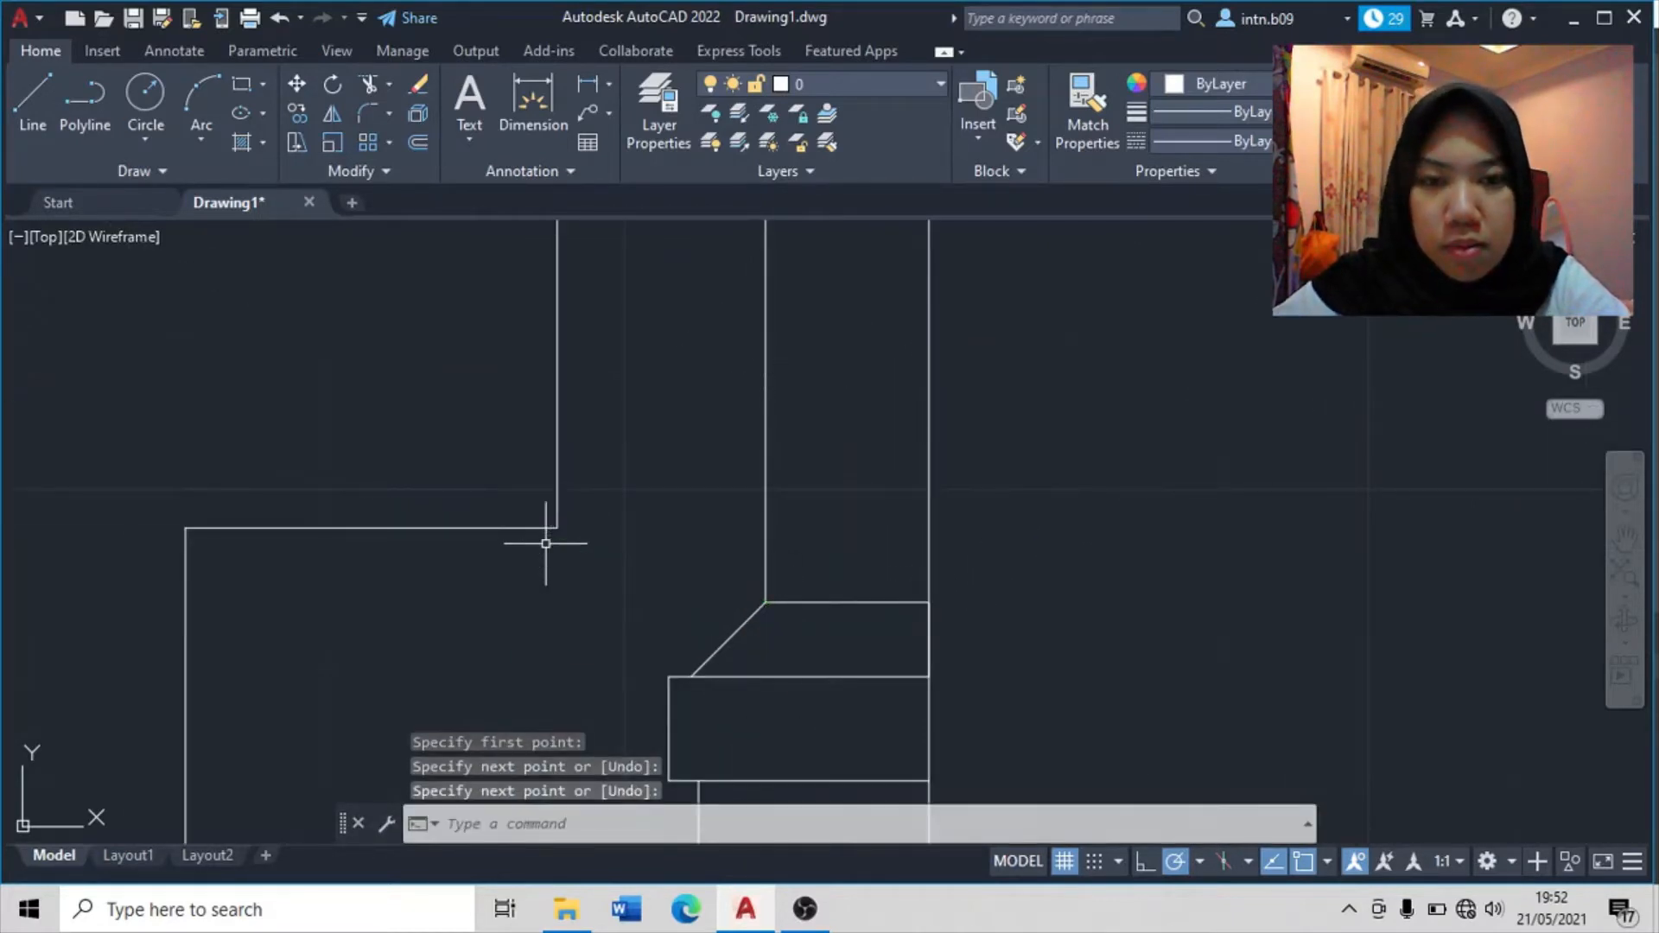
# - Fillet the corner between the flange's upper edge and the body wall above it with radius 8
pyautogui.scroll(-5, 608, 534)
pyautogui.moveTo(673, 540); pyautogui.dragTo(788, 501, button='middle')
pyautogui.scroll(2, 754, 490)
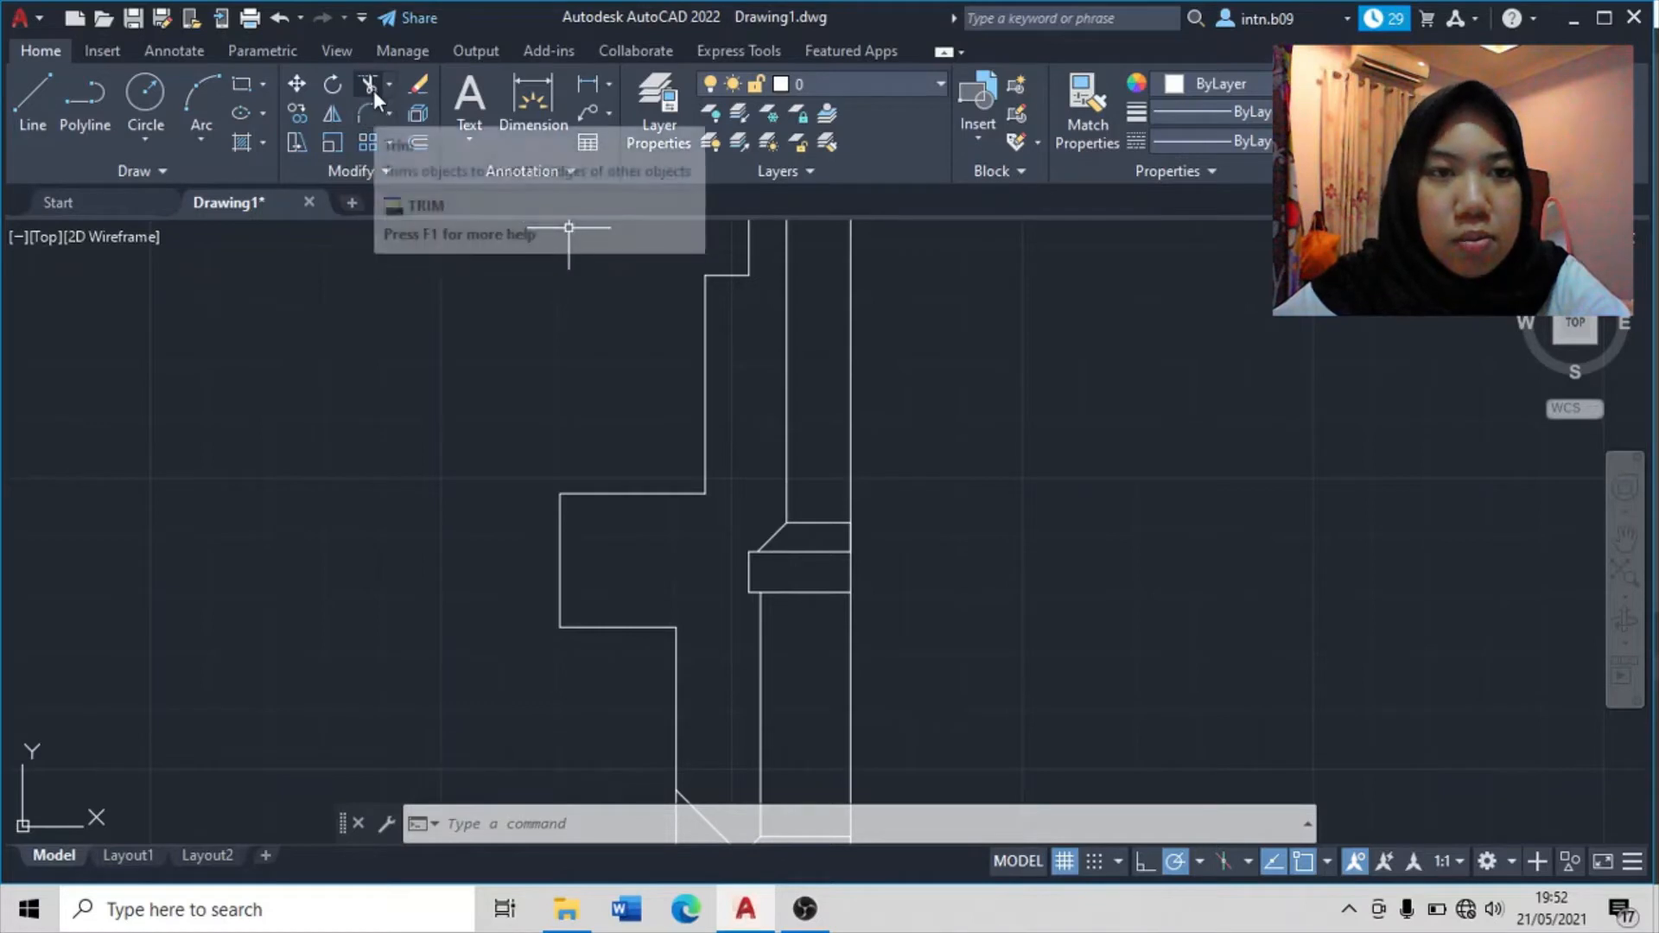
pyautogui.click(366, 116)
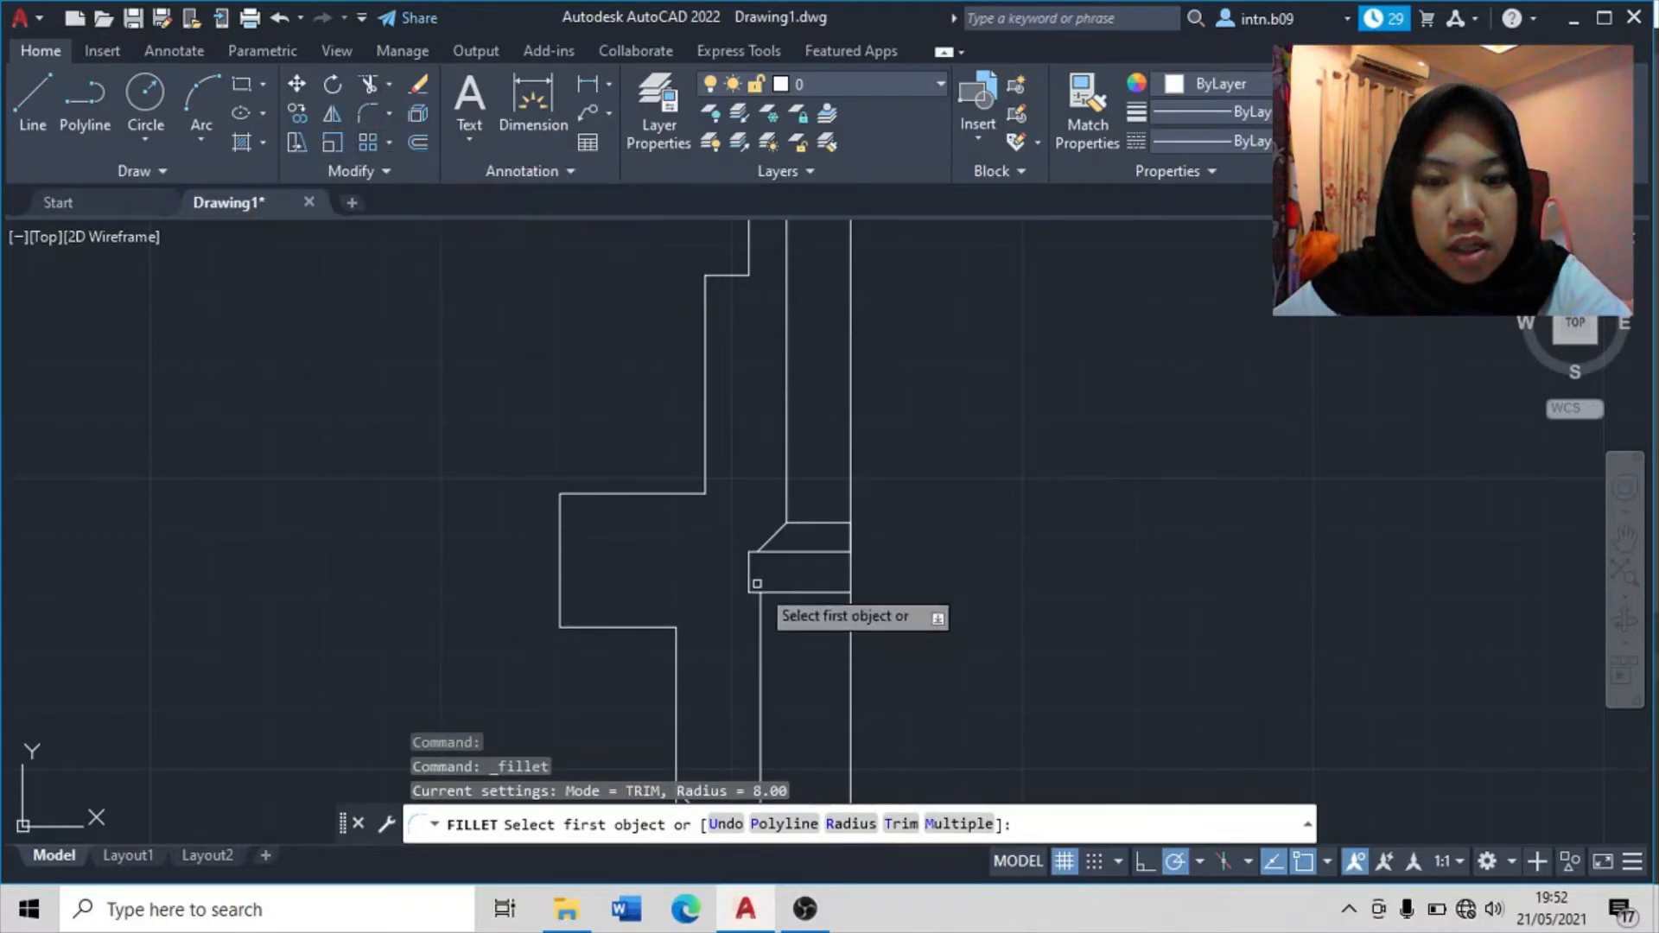
pyautogui.write('R')
pyautogui.press('Return')
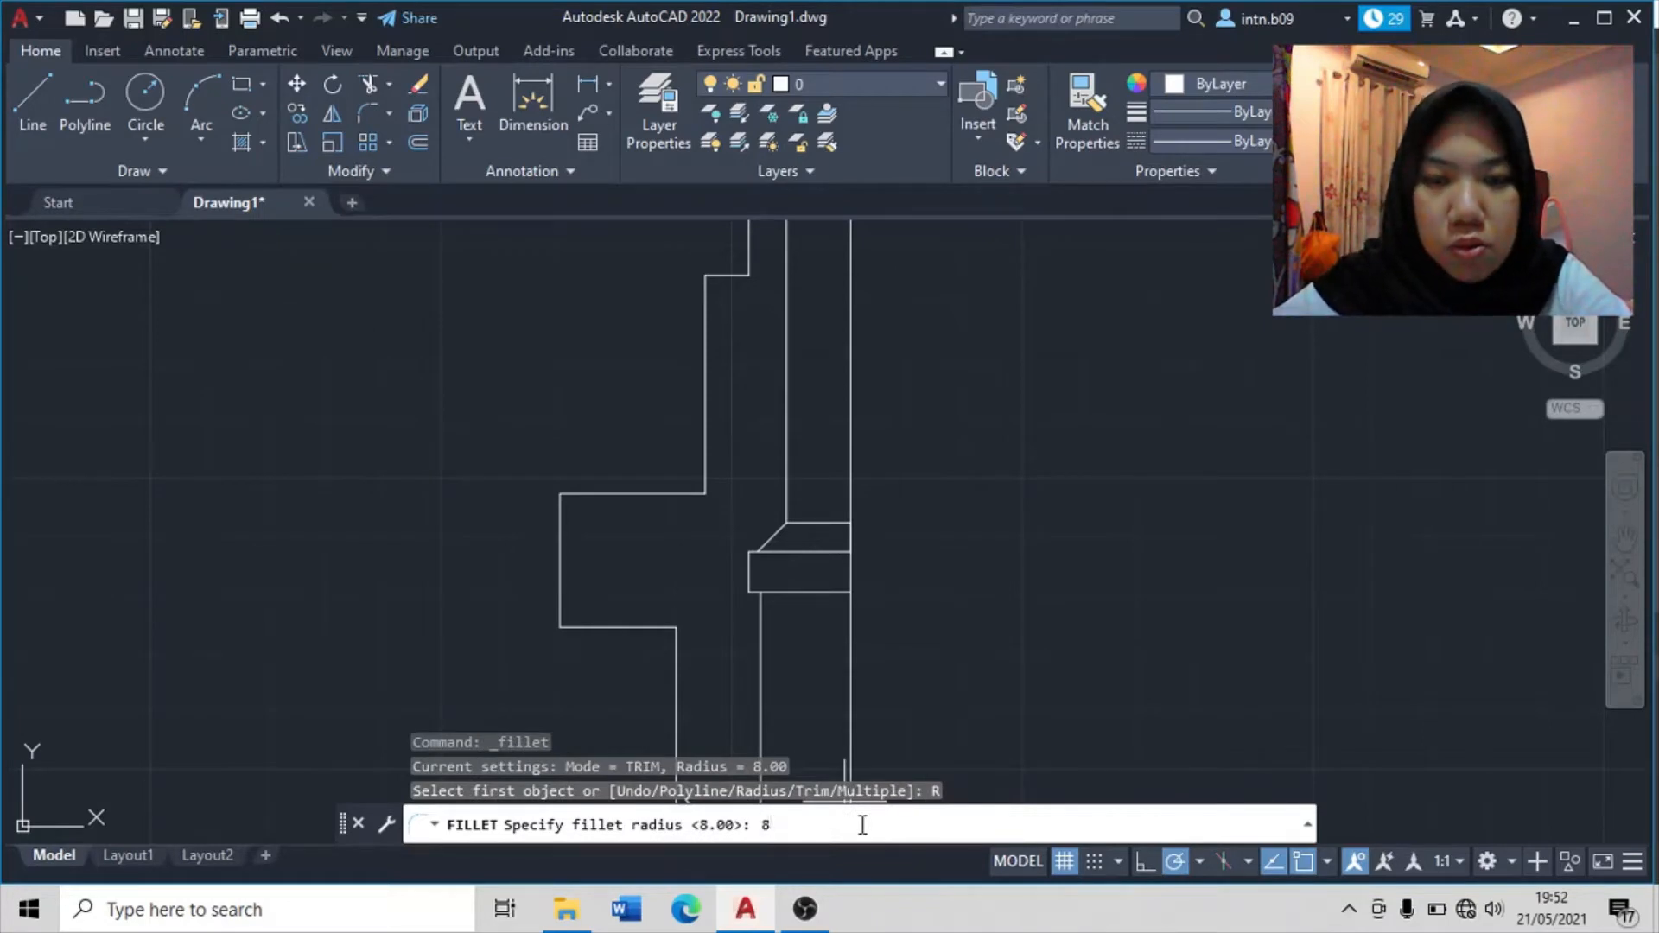
pyautogui.press('Return')
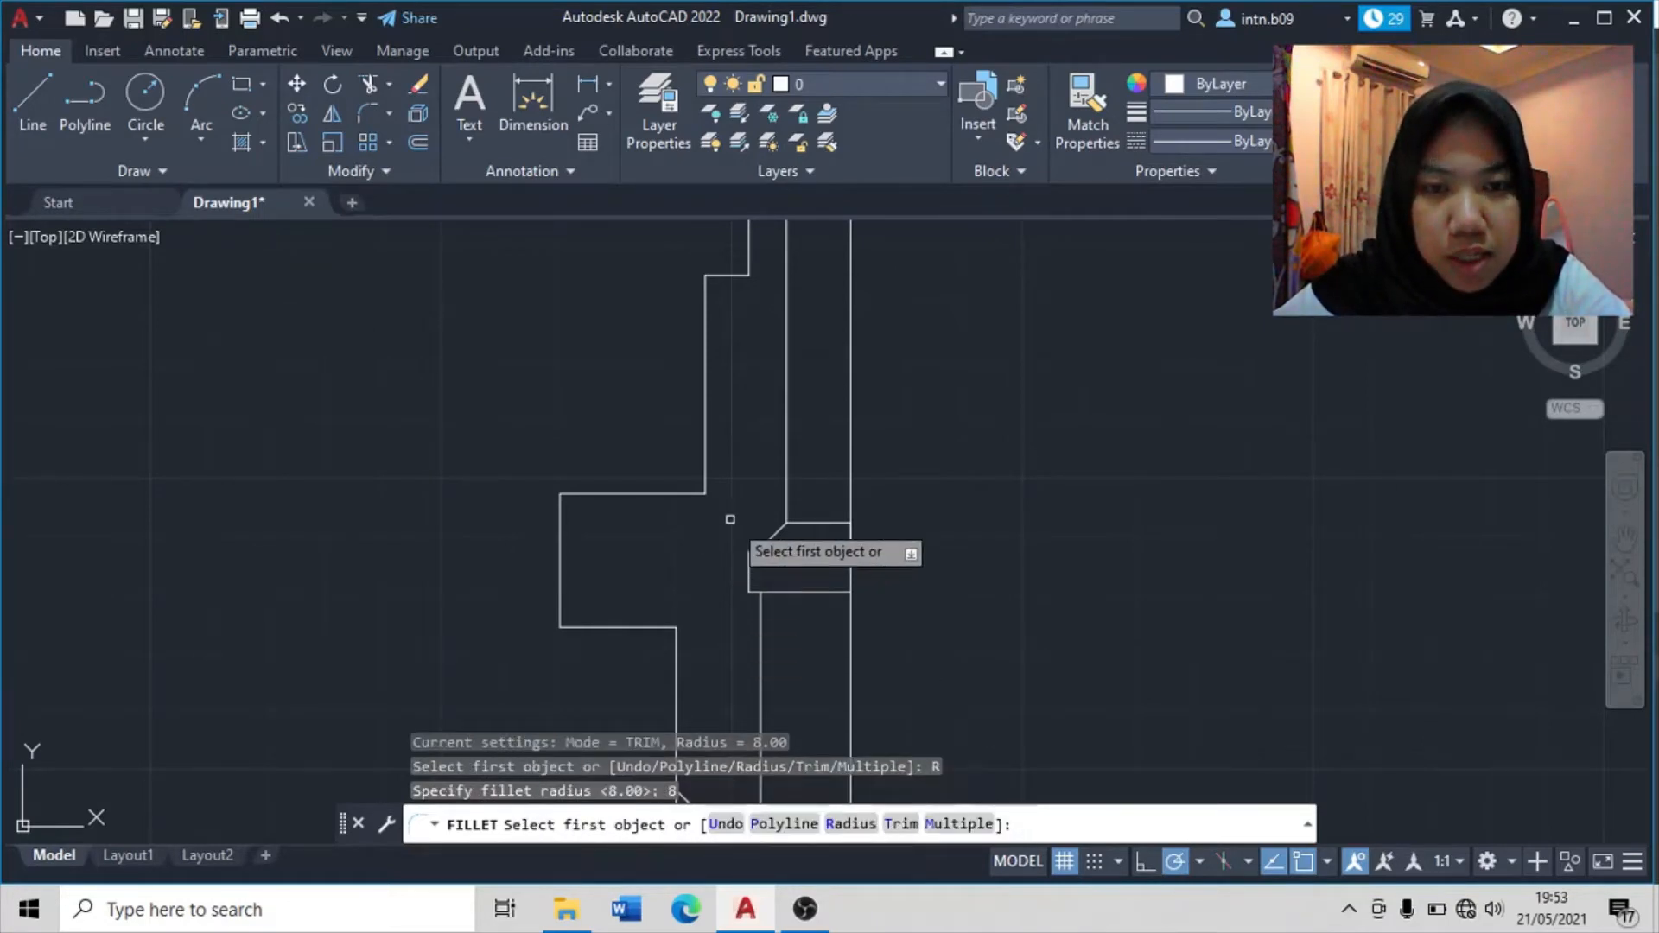
pyautogui.click(678, 495)
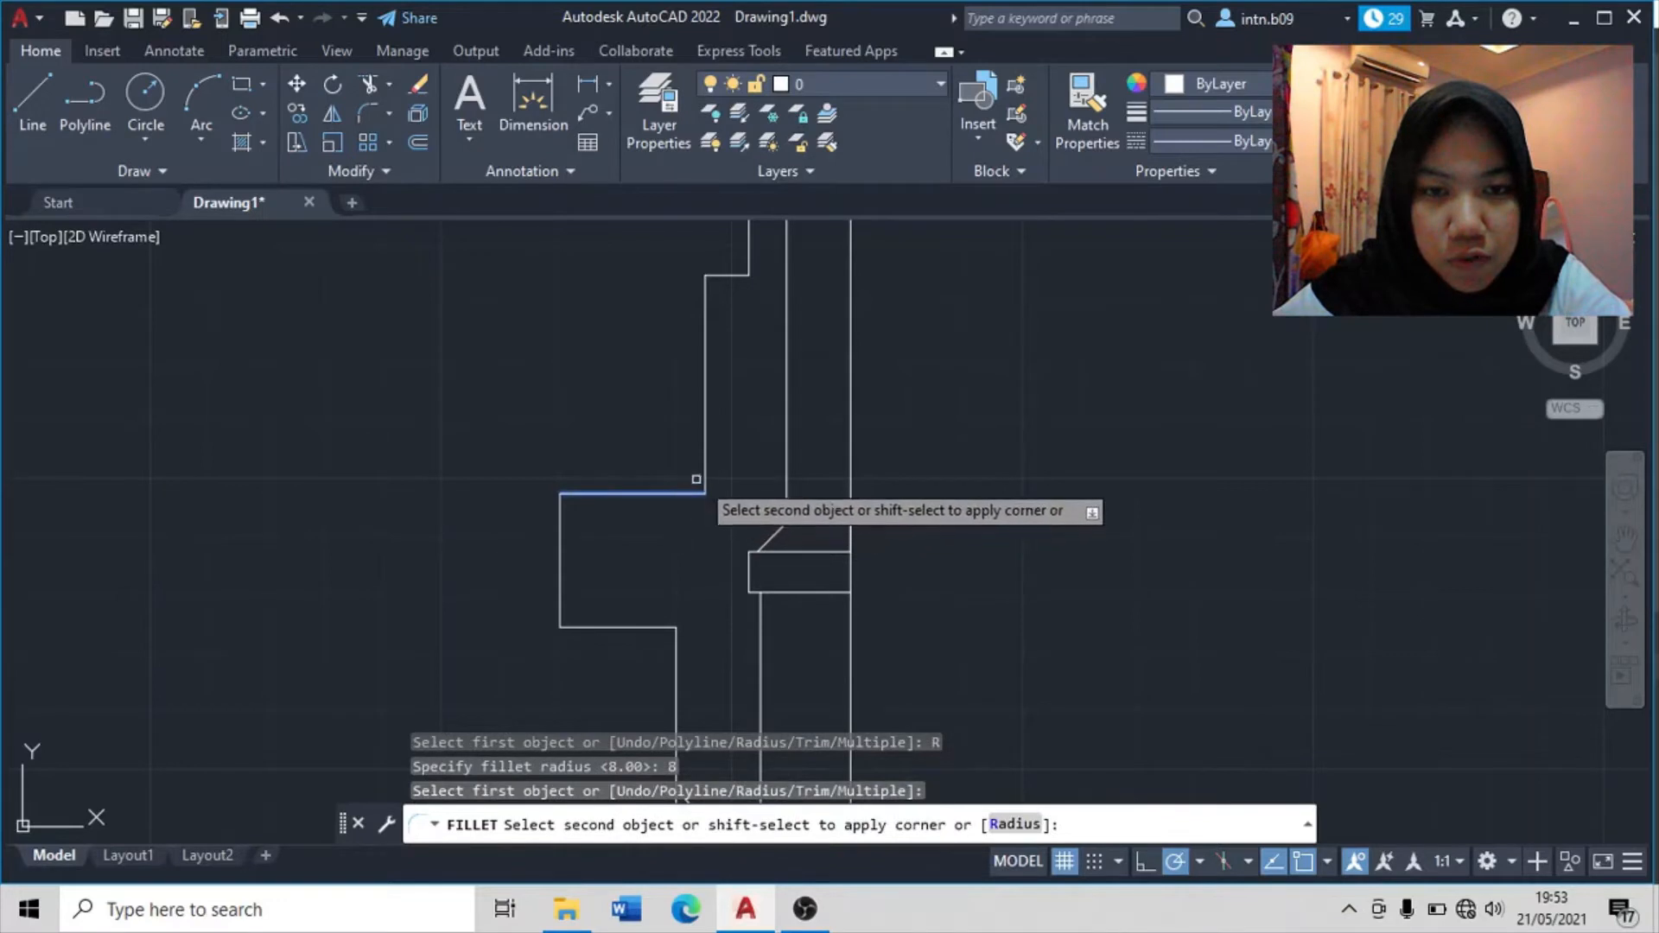
pyautogui.click(704, 466)
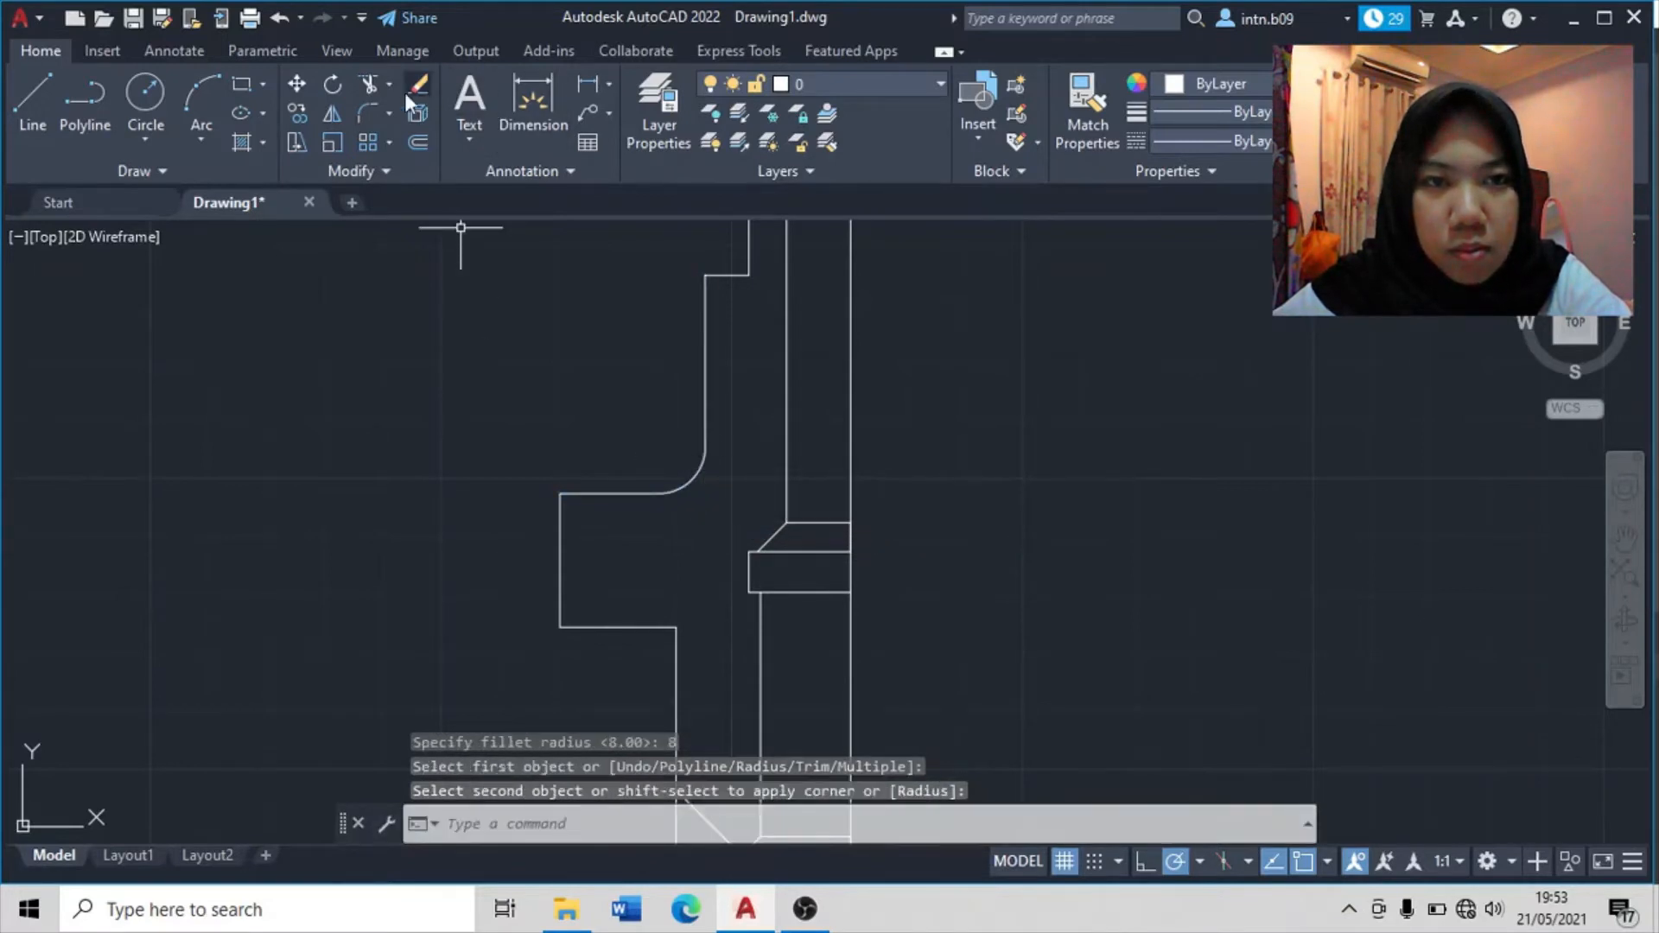
# - Fillet the corner between the flange's lower edge and the body wall below it with radius 8
pyautogui.click(368, 115)
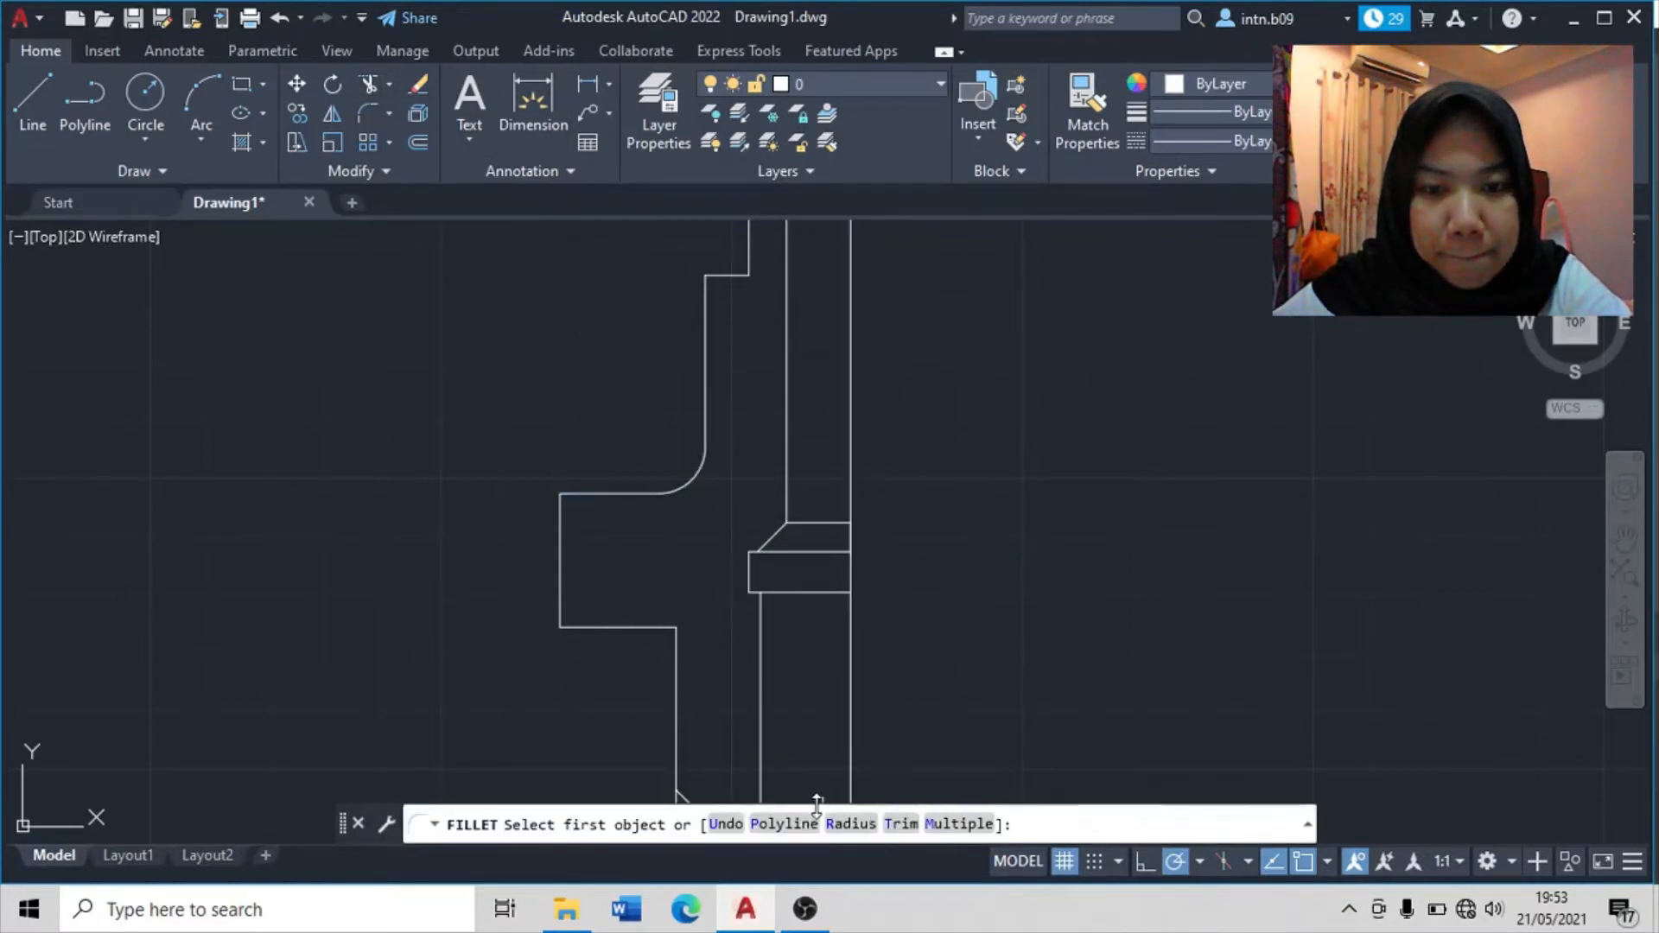
pyautogui.click(850, 822)
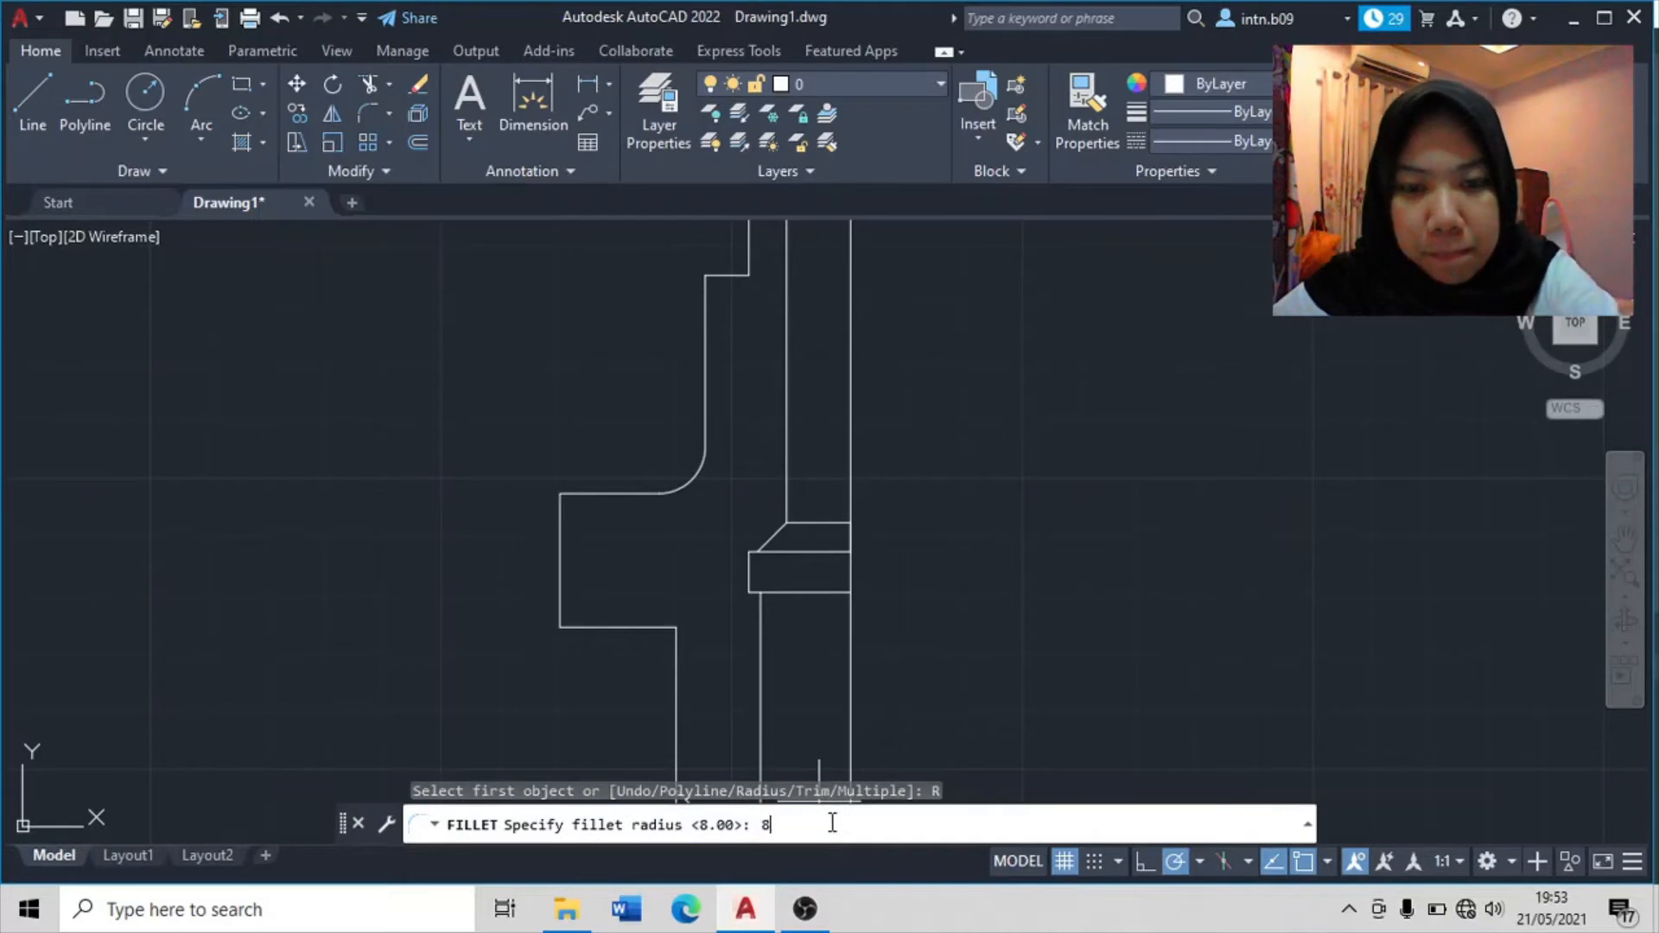
pyautogui.press('Return')
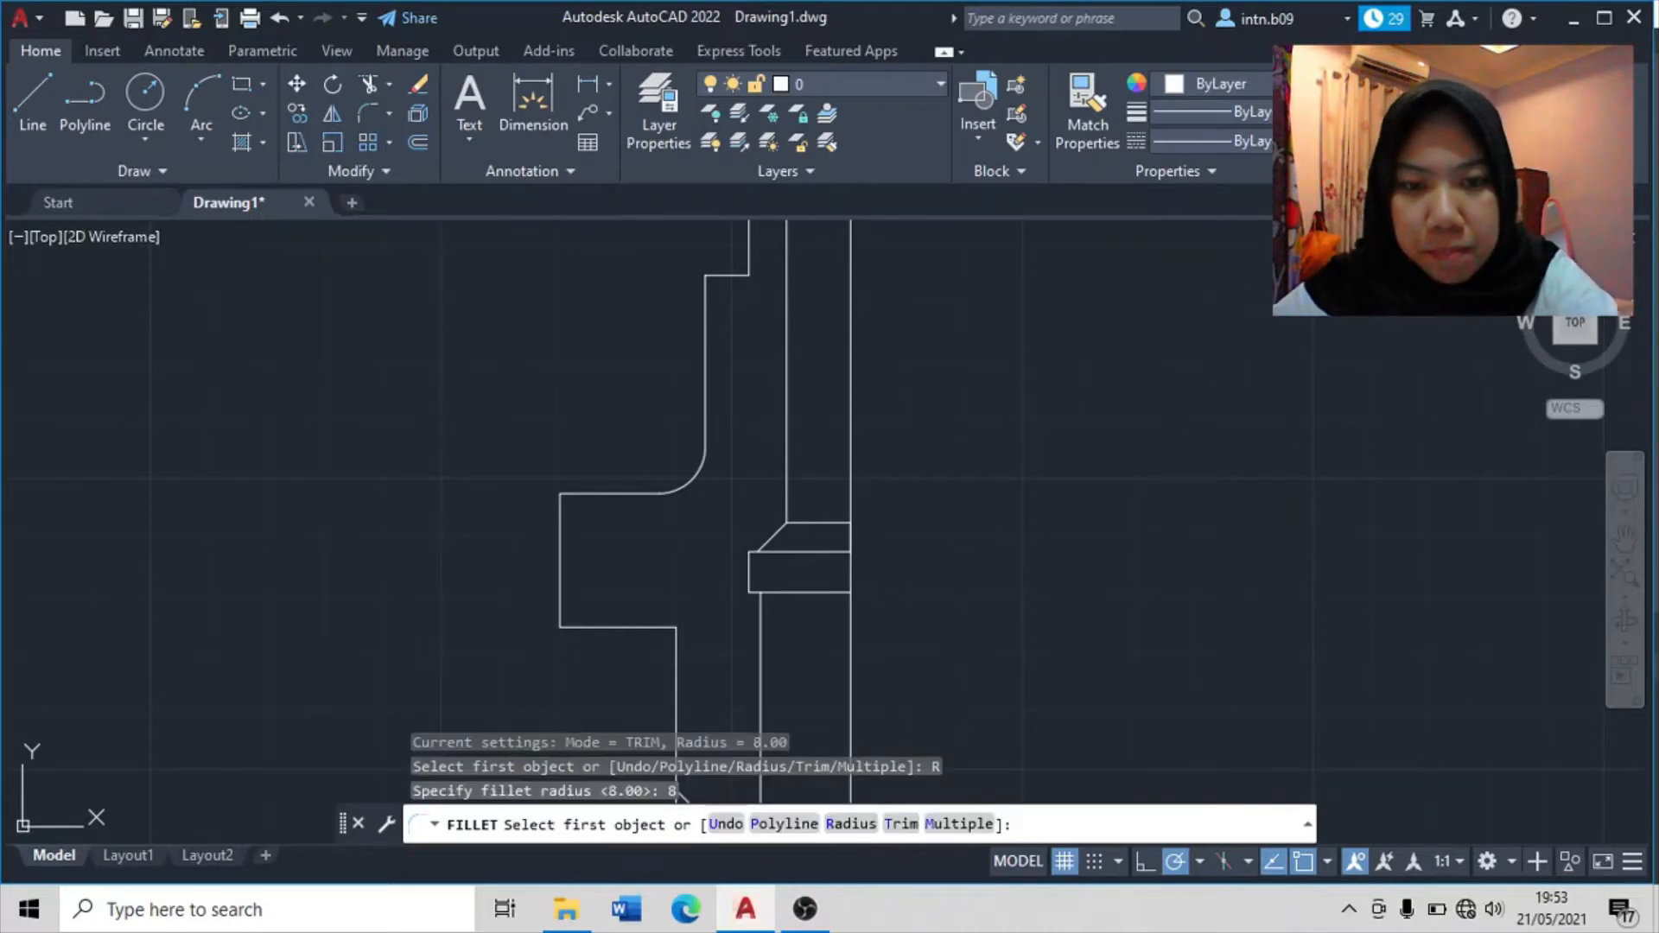
pyautogui.click(671, 643)
pyautogui.click(673, 648)
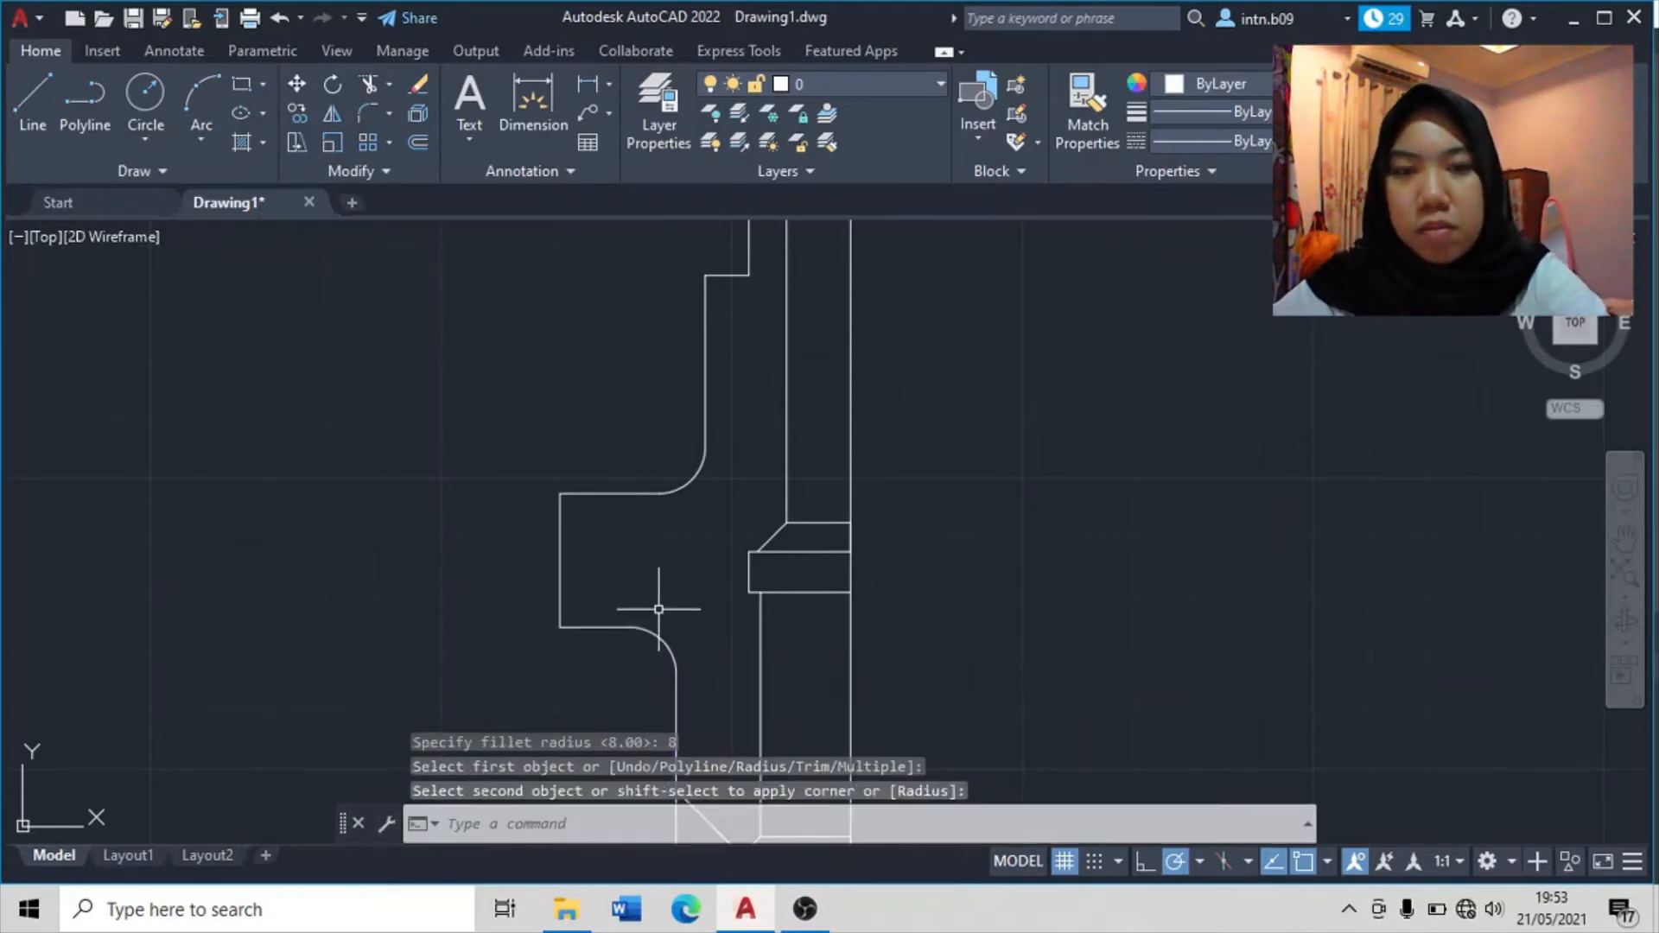
# - Trim the leftover stub of the outer body wall below the lower outer chamfer
pyautogui.scroll(-3, 659, 609)
pyautogui.scroll(1, 840, 487)
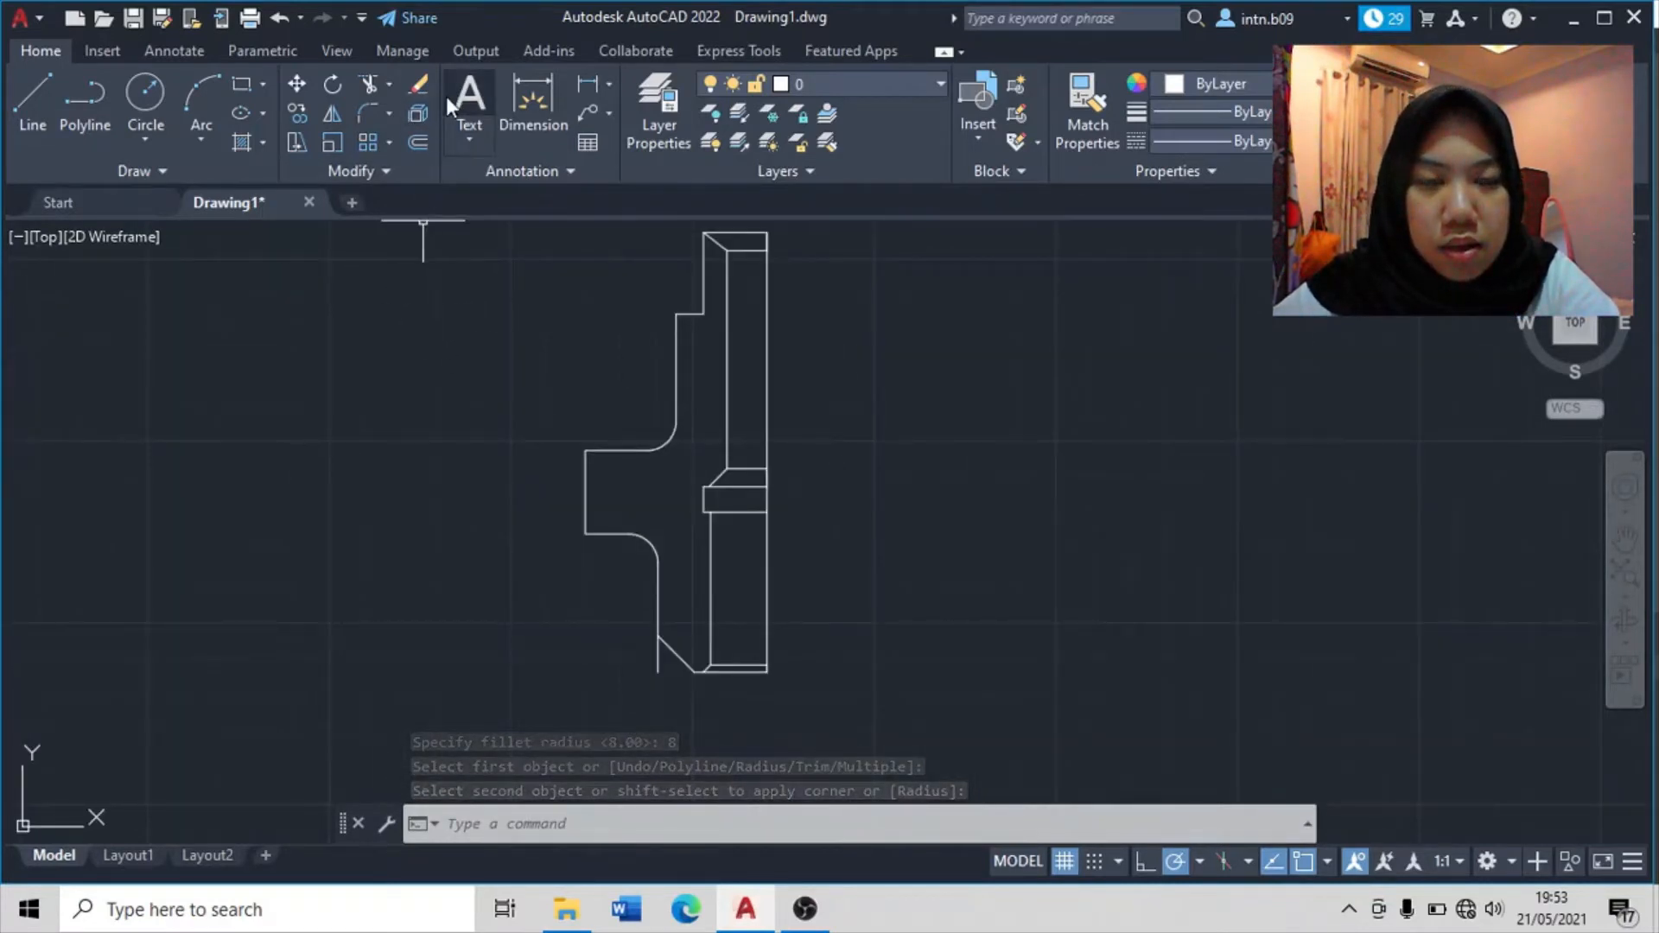
pyautogui.click(370, 87)
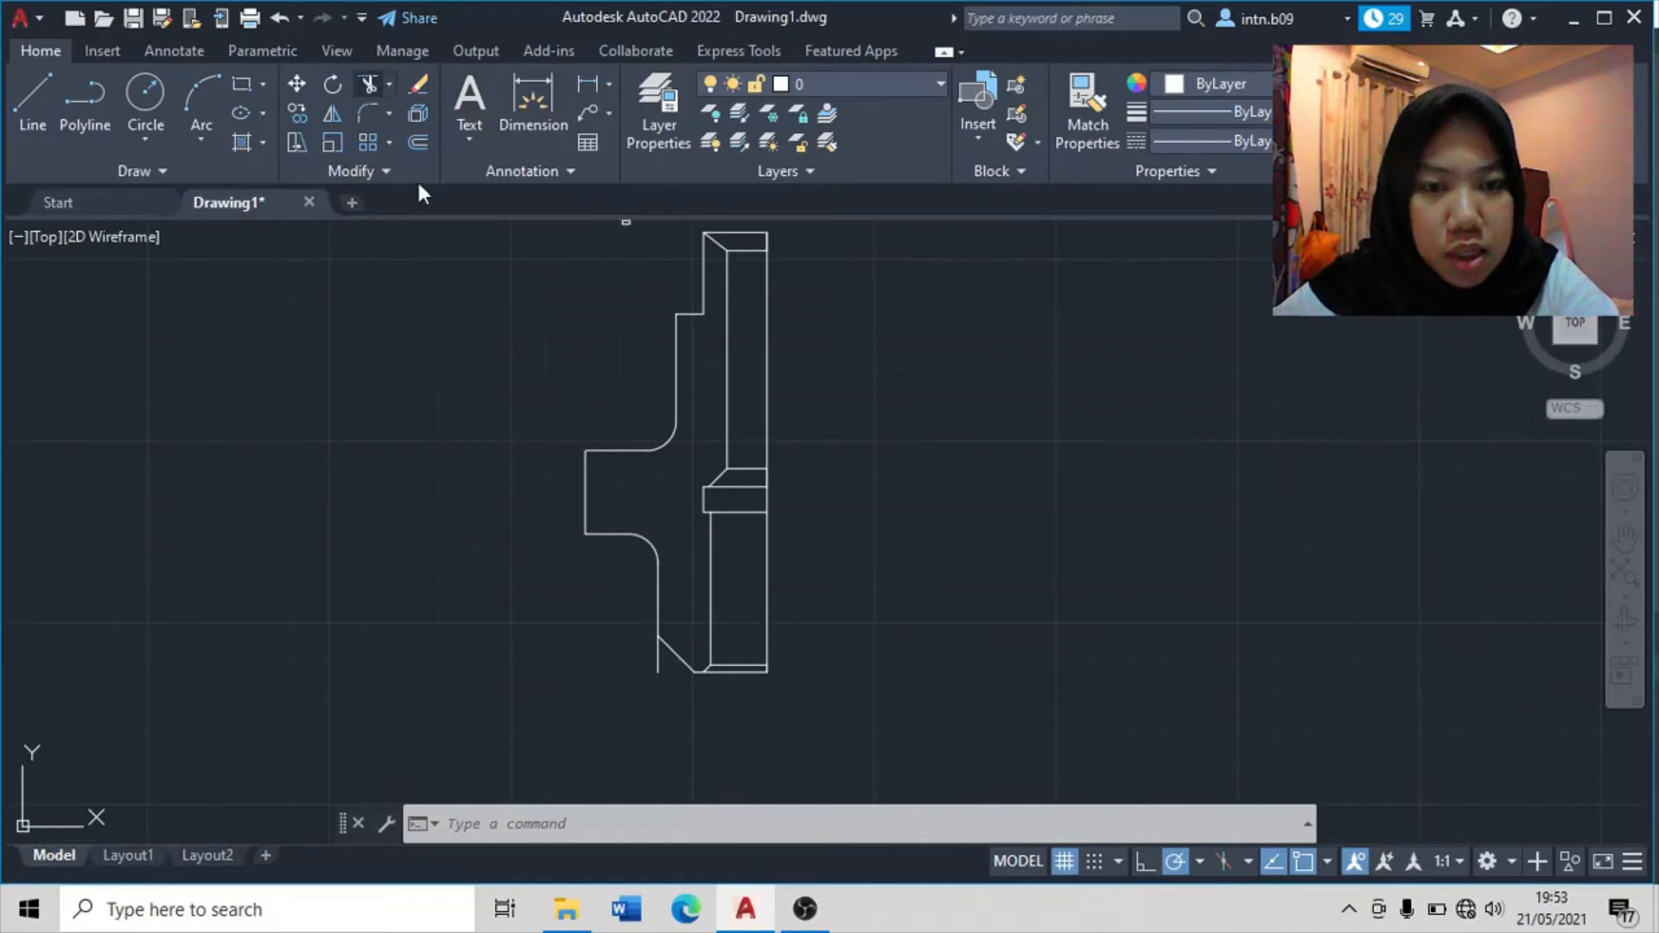
pyautogui.click(660, 659)
# - Trim away the part's vertical axis line from the bottom edge up to the tapered shoulder's upper edge
pyautogui.scroll(3, 703, 670)
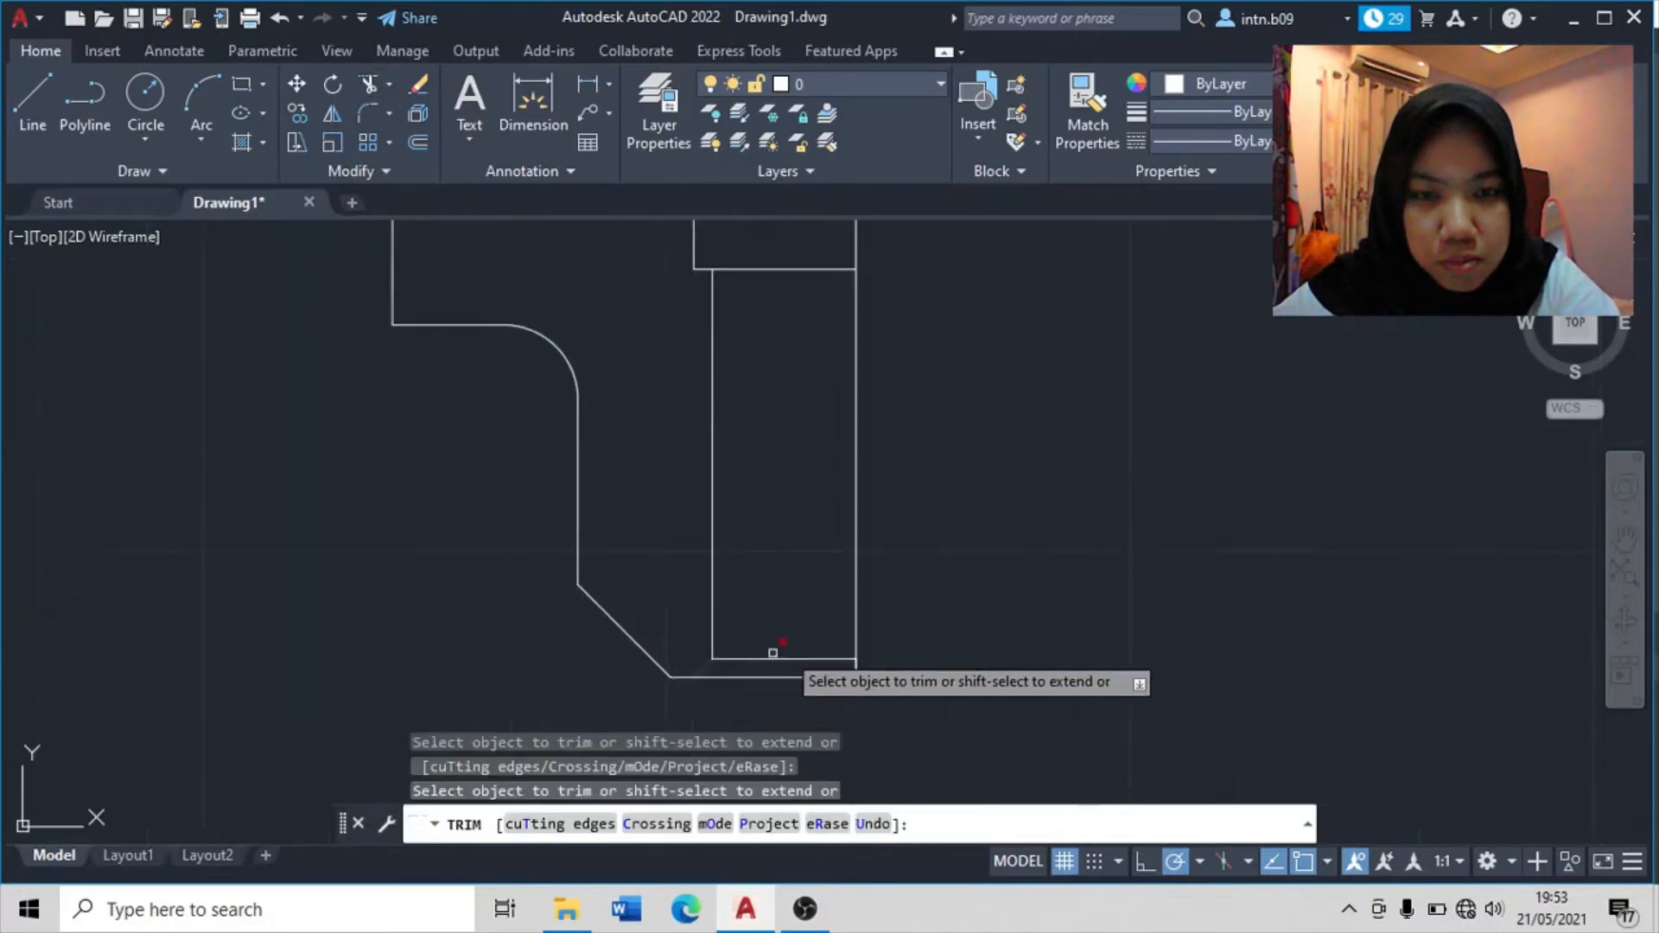
pyautogui.scroll(2, 855, 657)
pyautogui.click(847, 660)
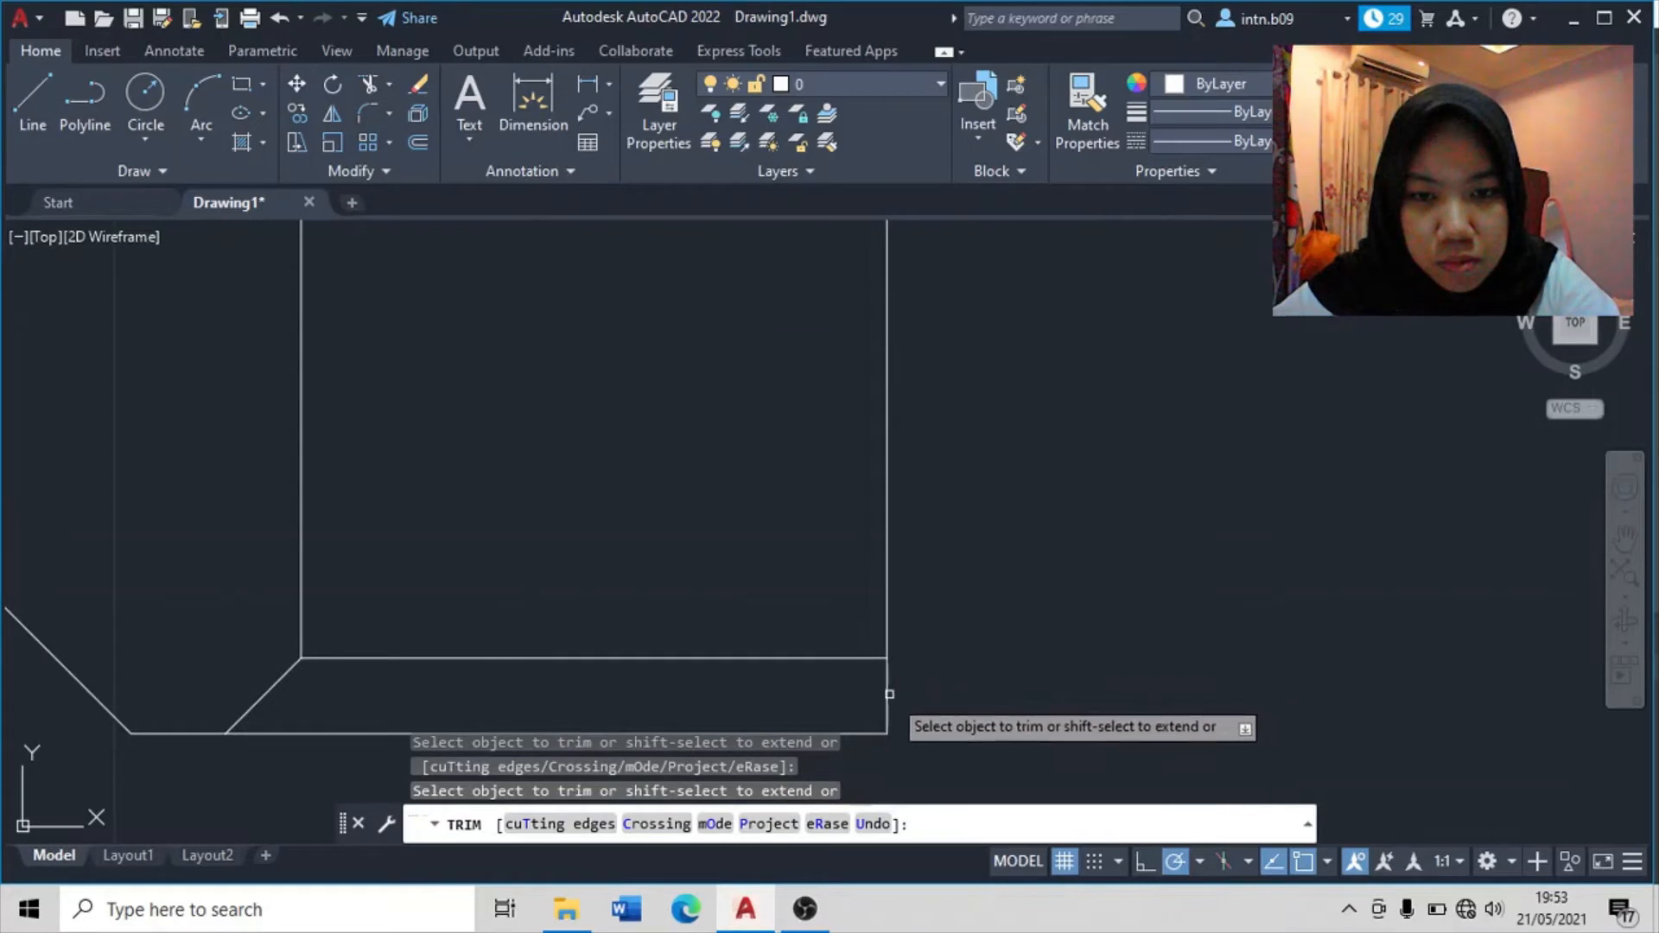
pyautogui.click(889, 615)
pyautogui.scroll(-4, 926, 466)
pyautogui.moveTo(926, 467); pyautogui.dragTo(911, 721, button='middle')
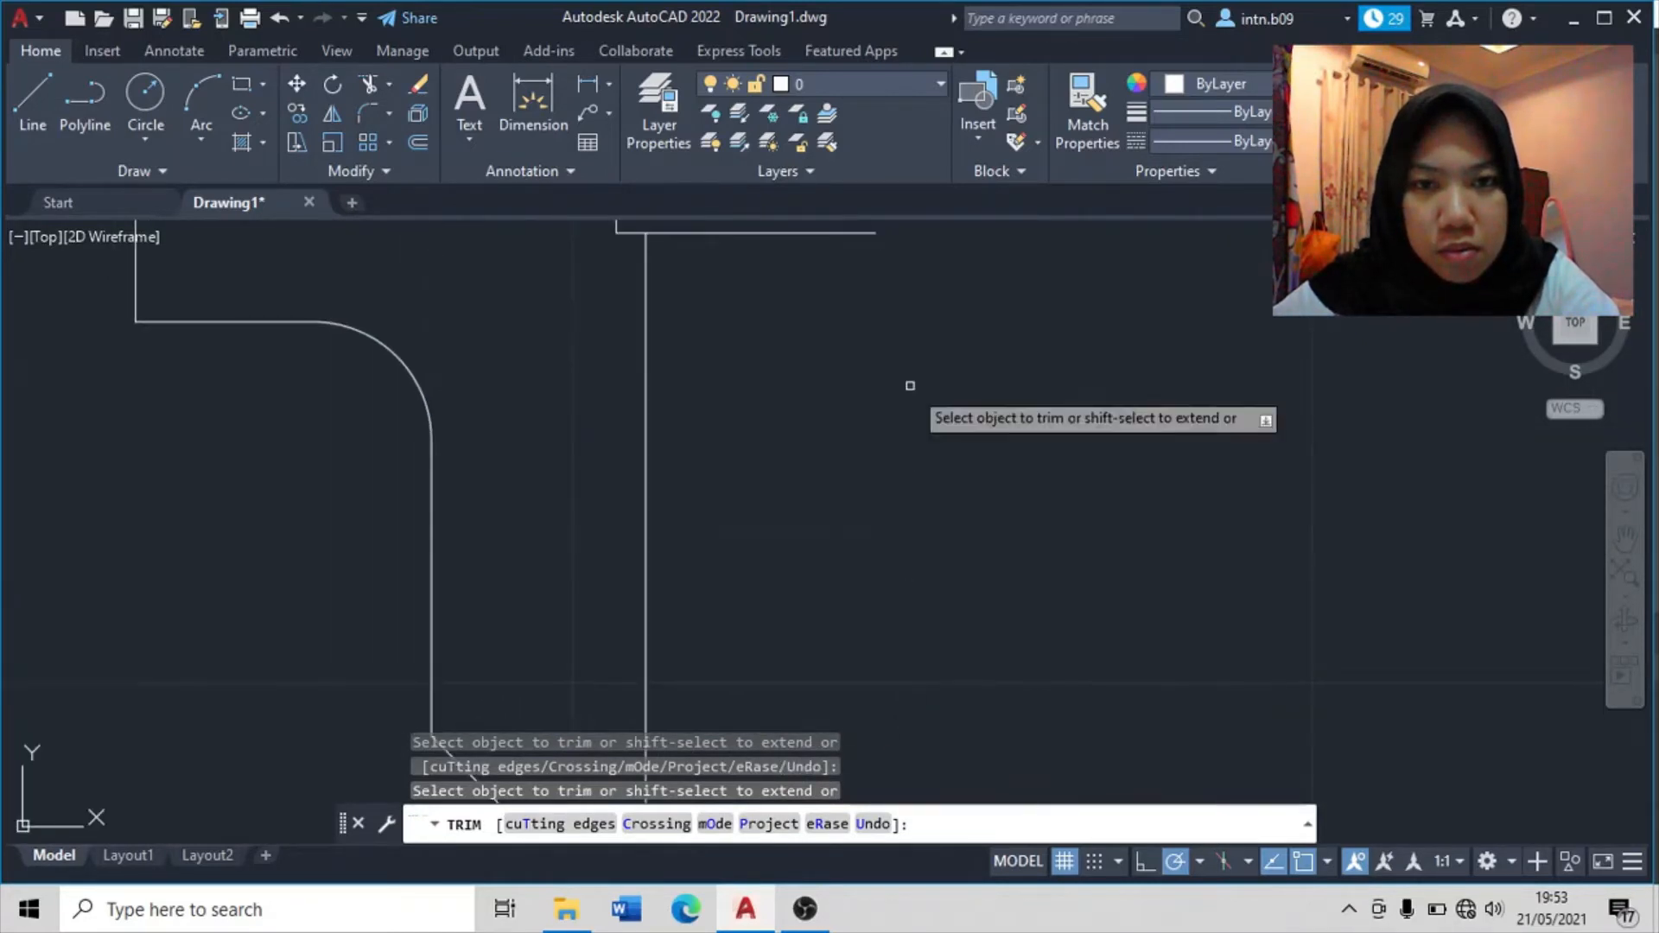
pyautogui.moveTo(911, 385); pyautogui.dragTo(903, 638, button='middle')
pyautogui.click(866, 329)
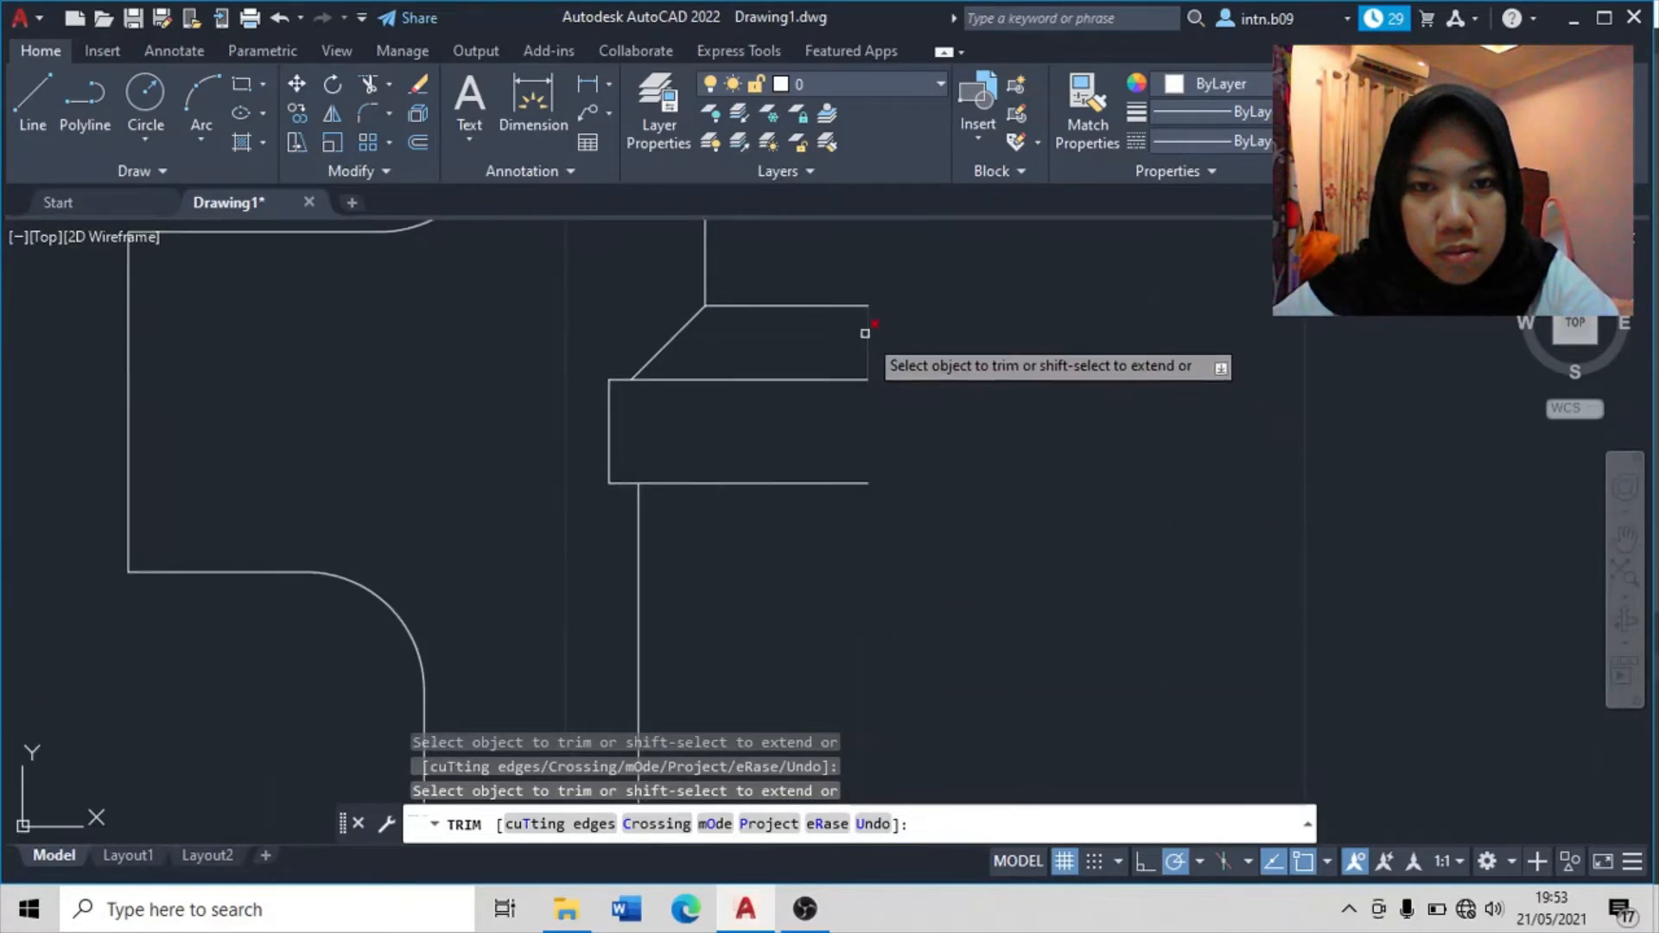
pyautogui.moveTo(994, 468)
pyautogui.mouseDown(button='middle')
pyautogui.moveTo(1005, 749)
pyautogui.moveTo(990, 836)
pyautogui.mouseUp(button='middle')
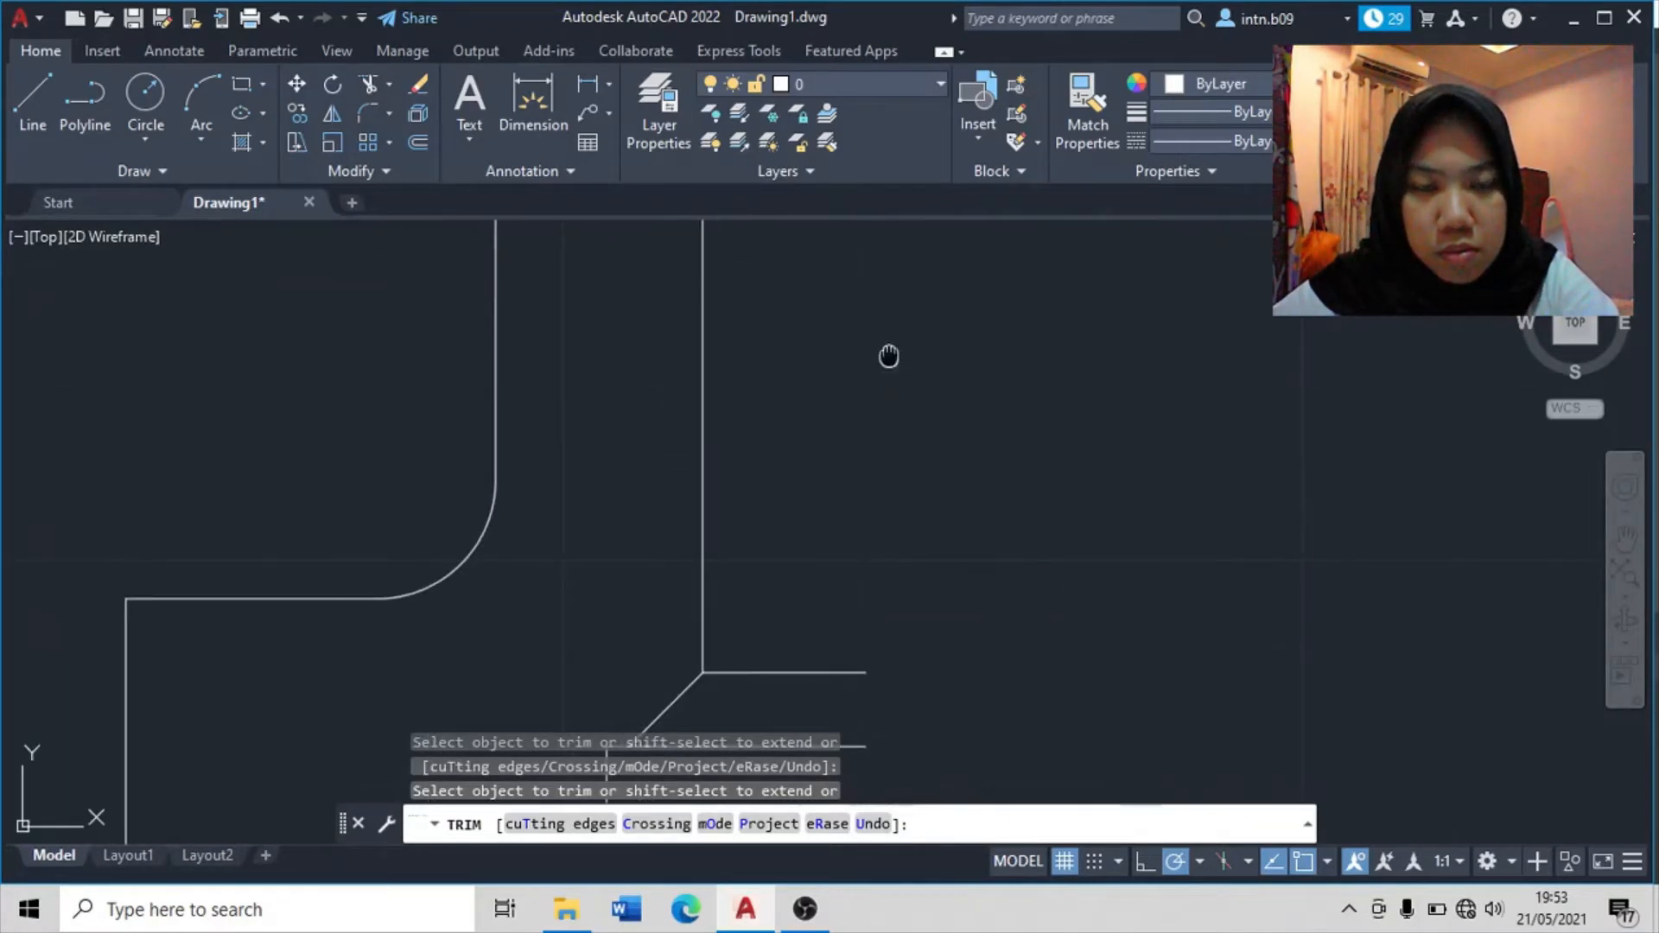
pyautogui.moveTo(889, 358); pyautogui.dragTo(882, 760, button='middle')
pyautogui.moveTo(879, 408); pyautogui.dragTo(877, 736, button='middle')
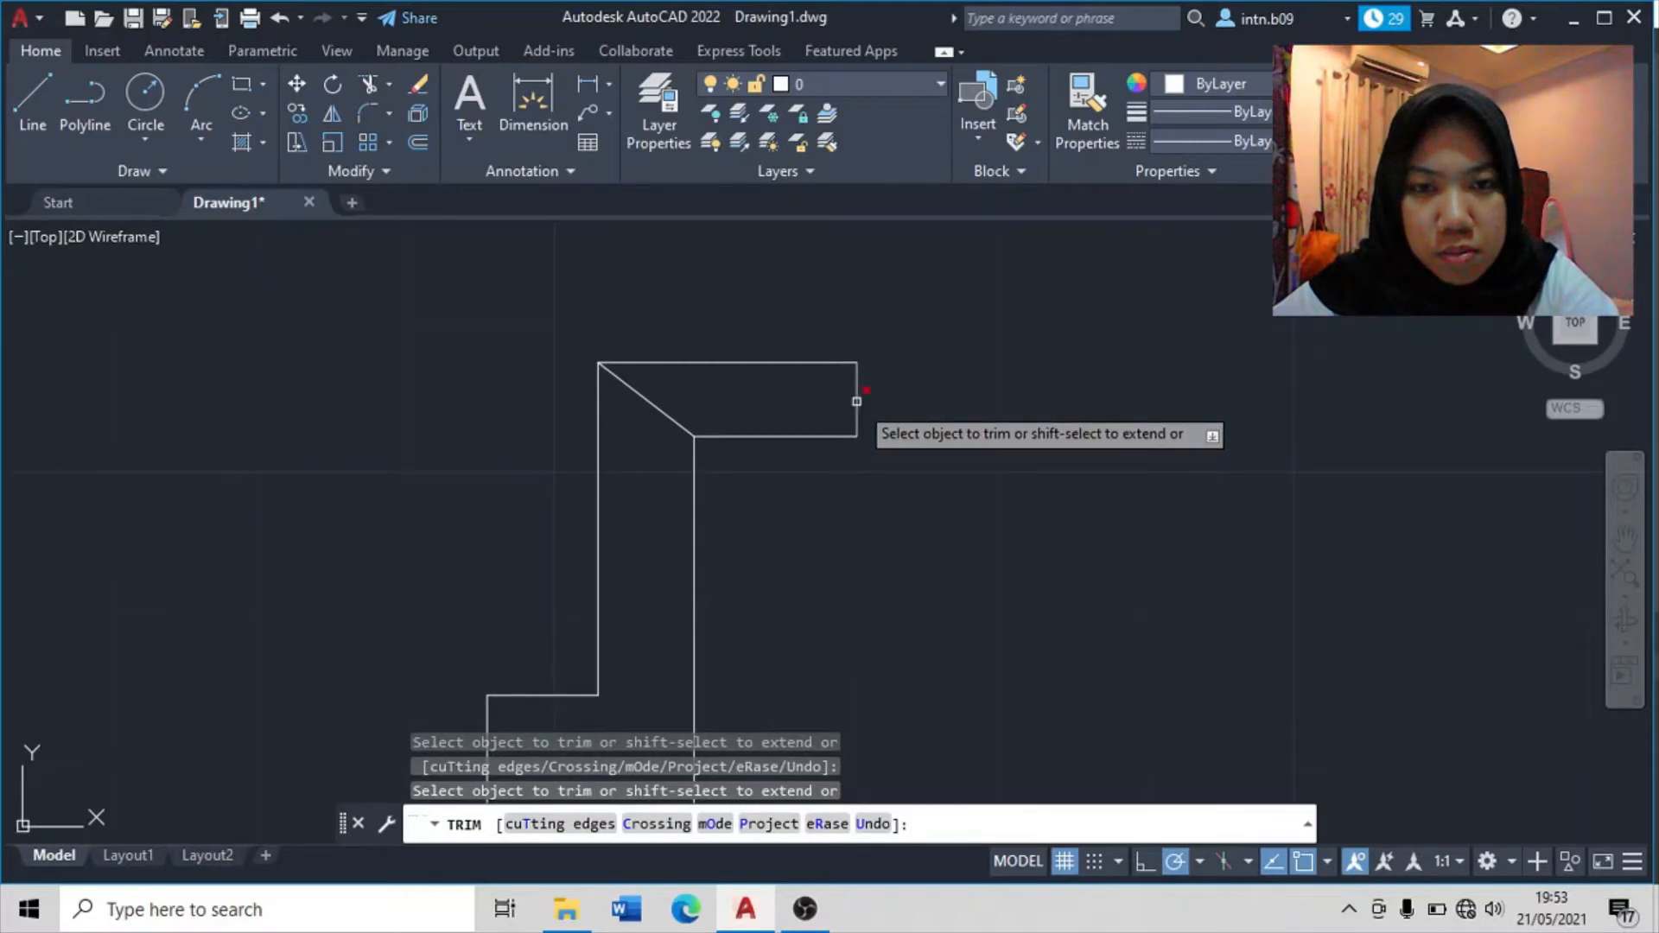
# - Hatch the cut wall area of the left half-section with the ANSI31 pattern at angle 0 and scale 1
pyautogui.scroll(-7, 264, 389)
pyautogui.moveTo(223, 386)
pyautogui.mouseDown(button='middle')
pyautogui.moveTo(945, 563)
pyautogui.moveTo(602, 424)
pyautogui.mouseUp(button='middle')
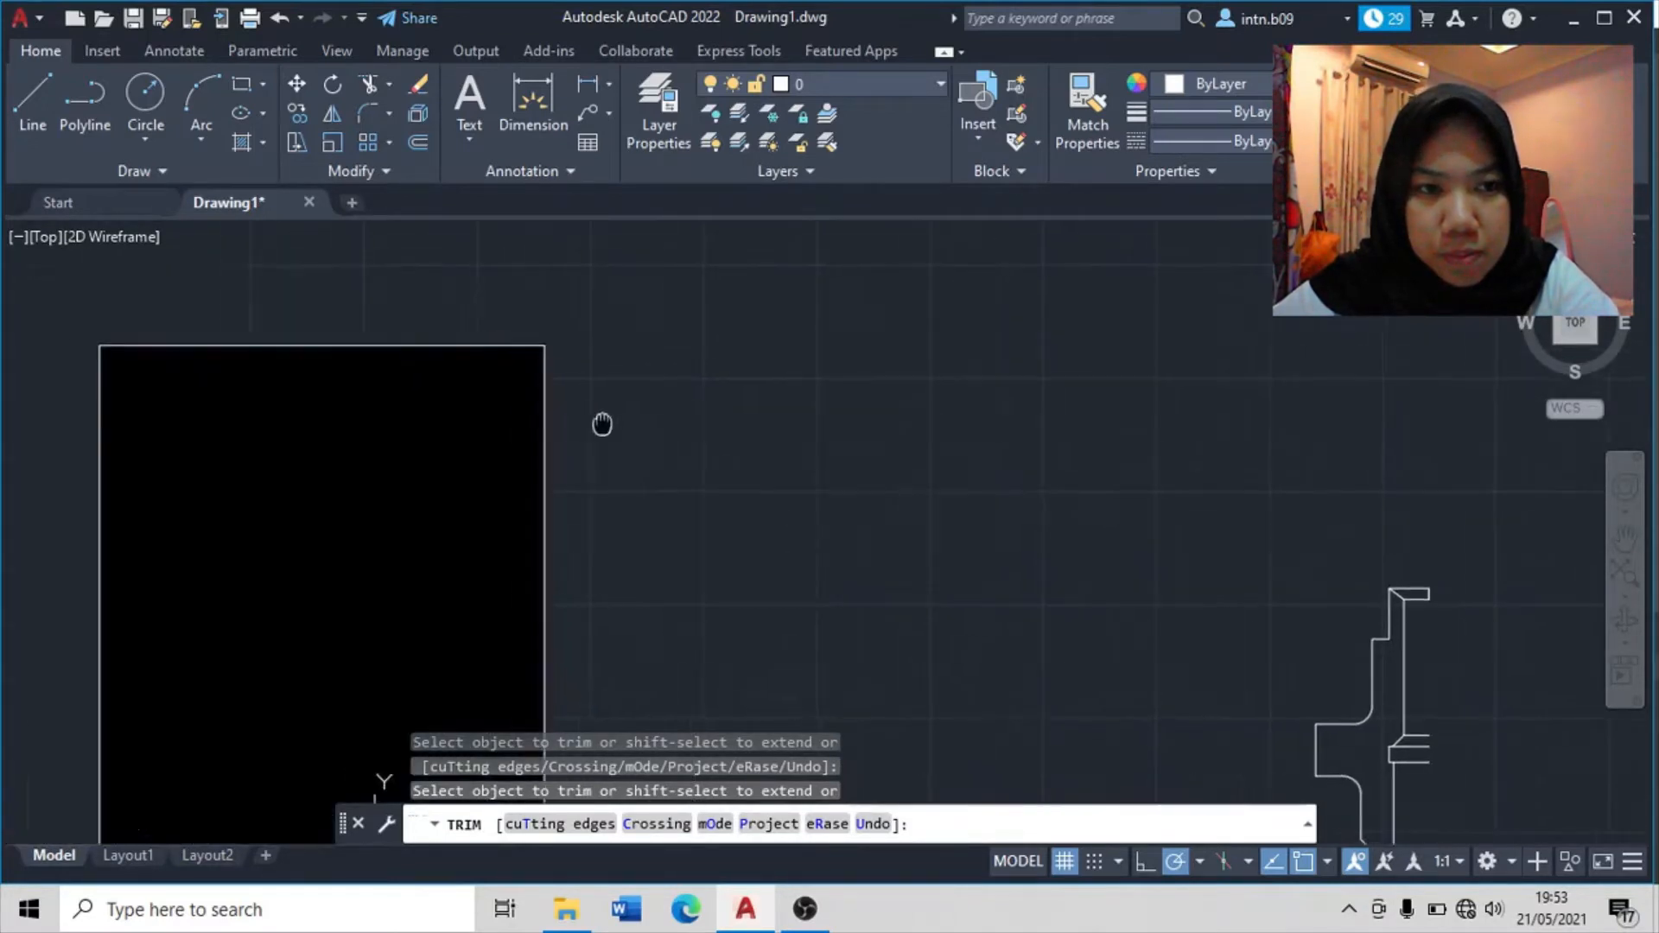
pyautogui.moveTo(1037, 573); pyautogui.dragTo(465, 457, button='middle')
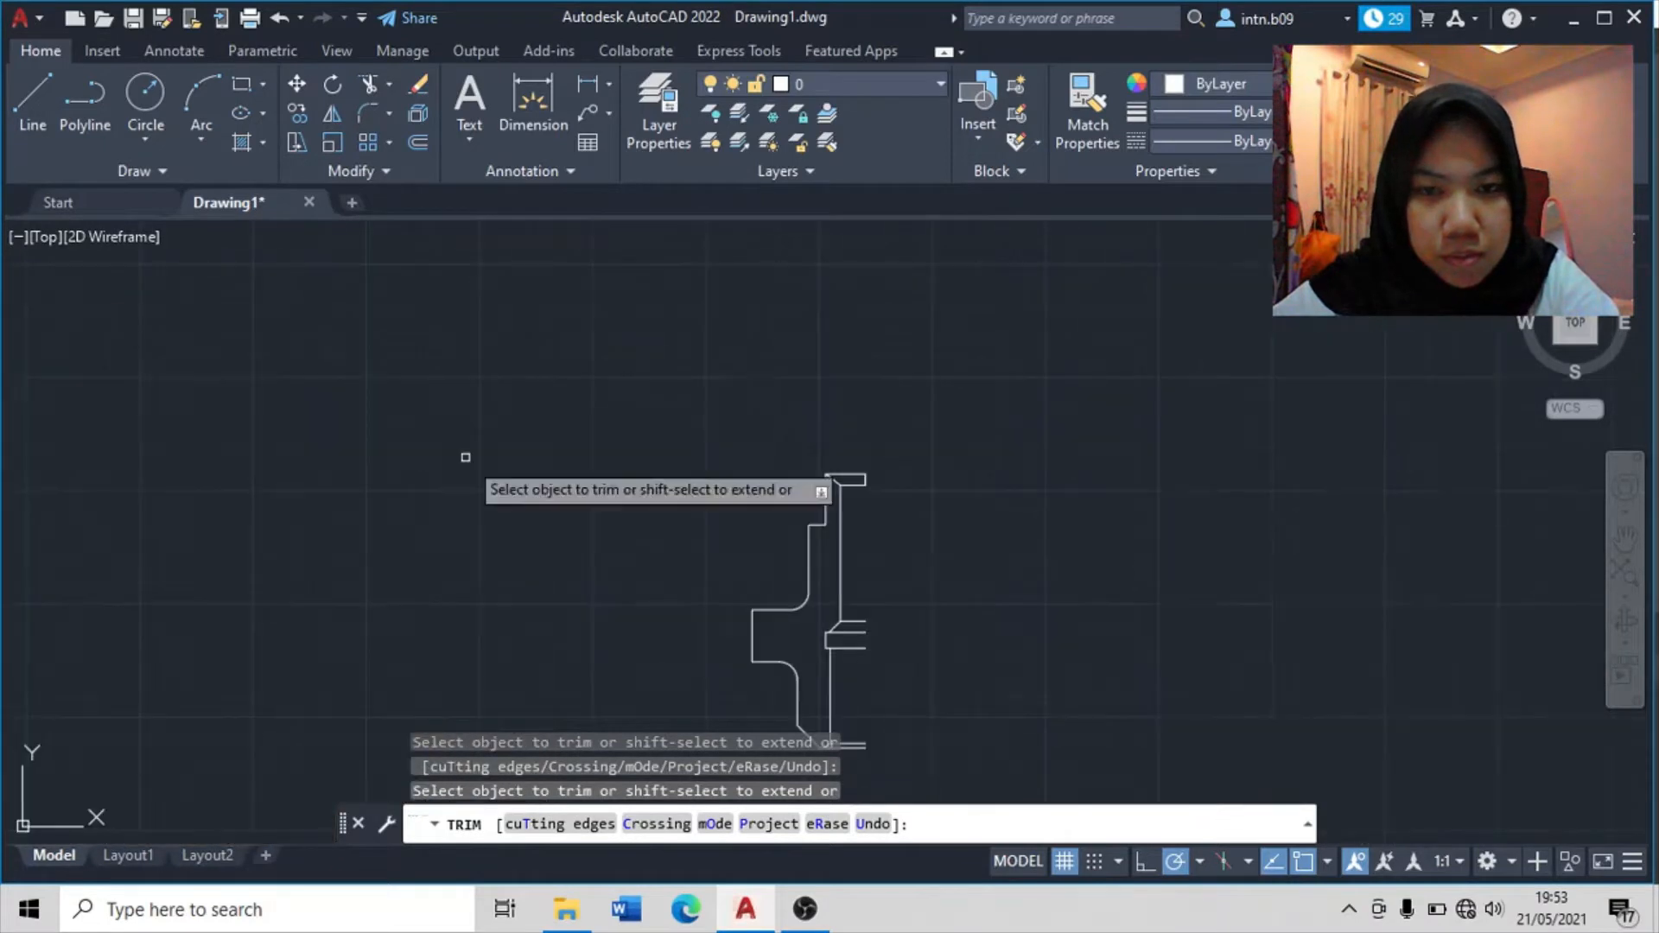
pyautogui.scroll(4, 519, 408)
pyautogui.moveTo(711, 429); pyautogui.dragTo(917, 328, button='middle')
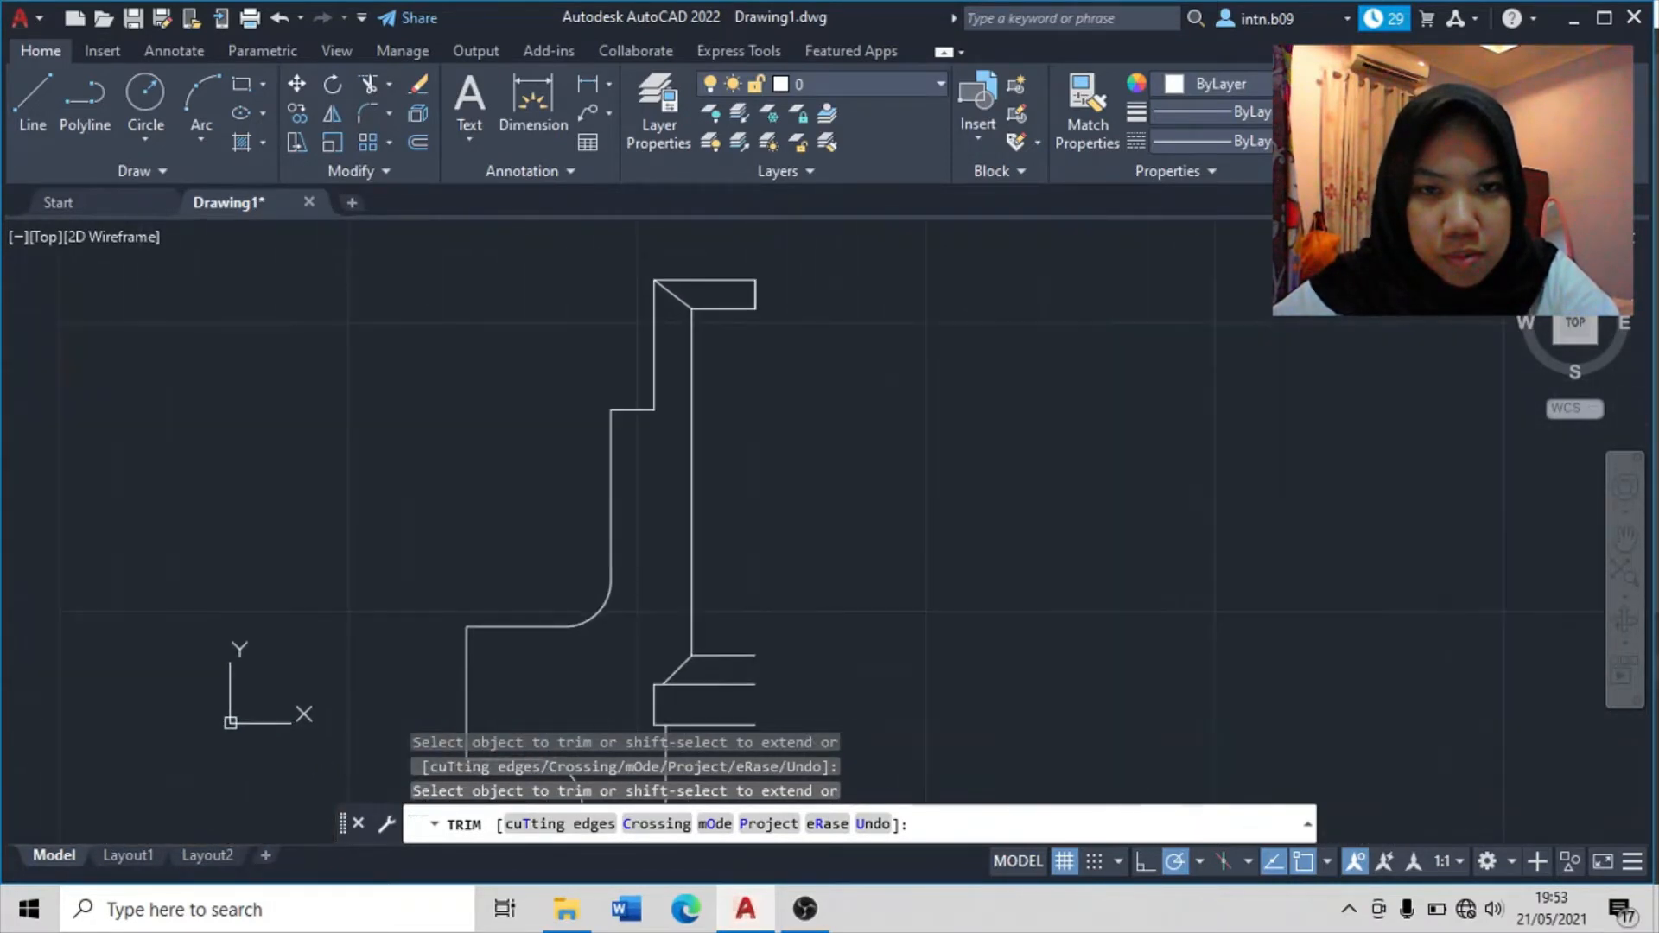
pyautogui.scroll(-3, 863, 475)
pyautogui.scroll(1, 874, 430)
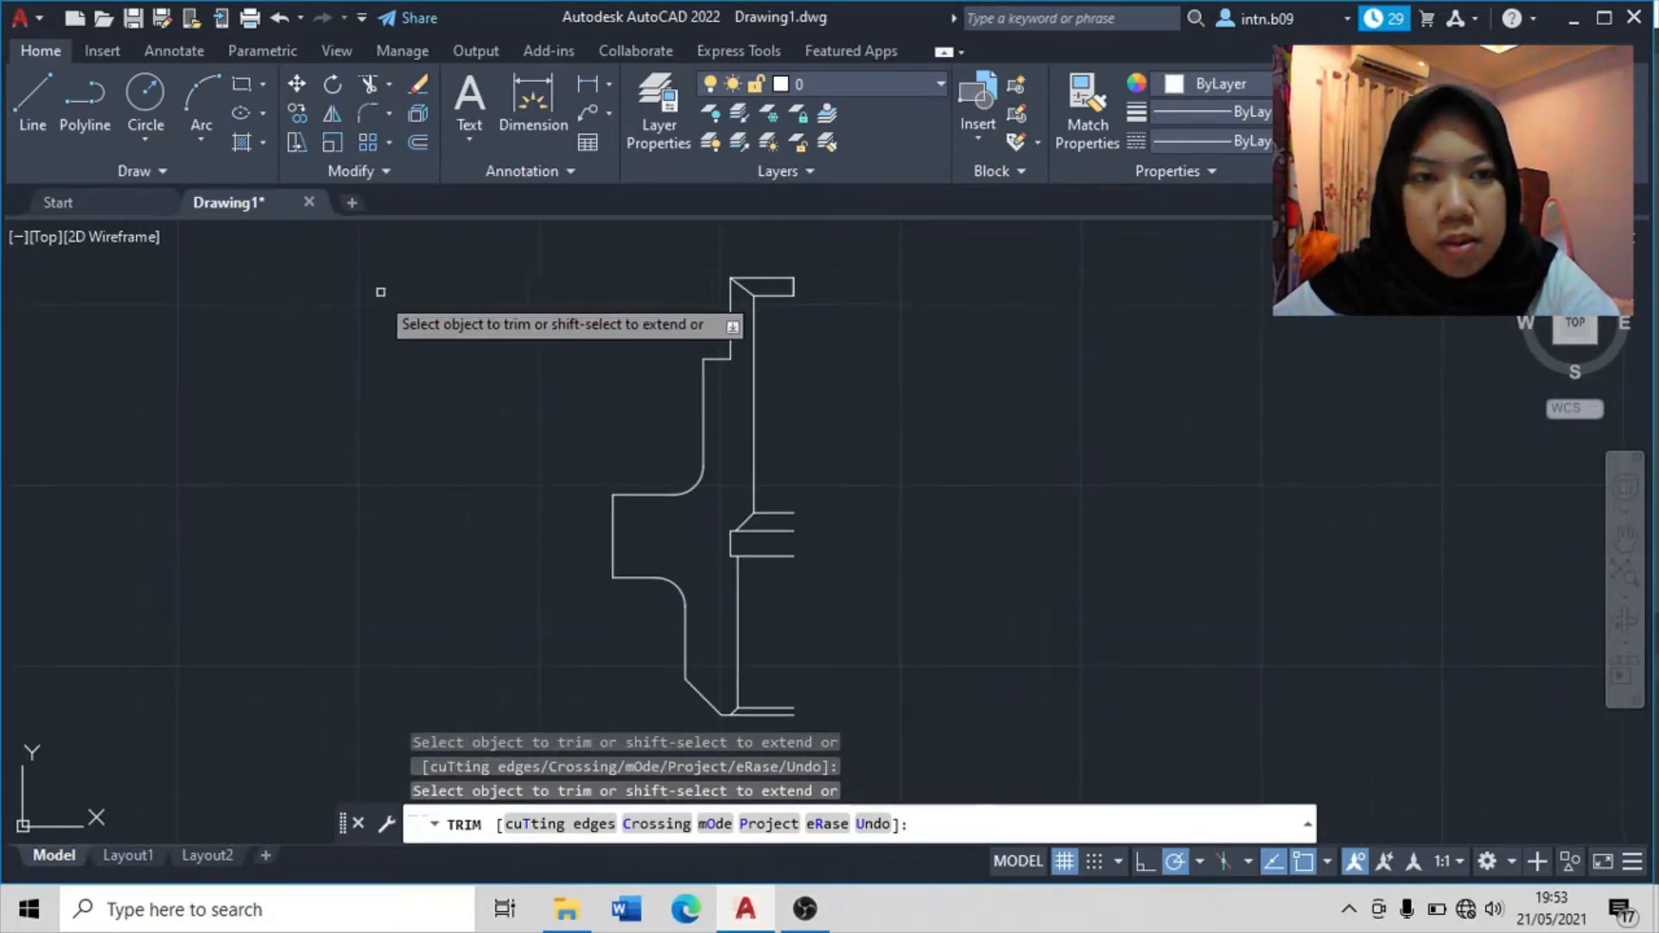
pyautogui.click(244, 142)
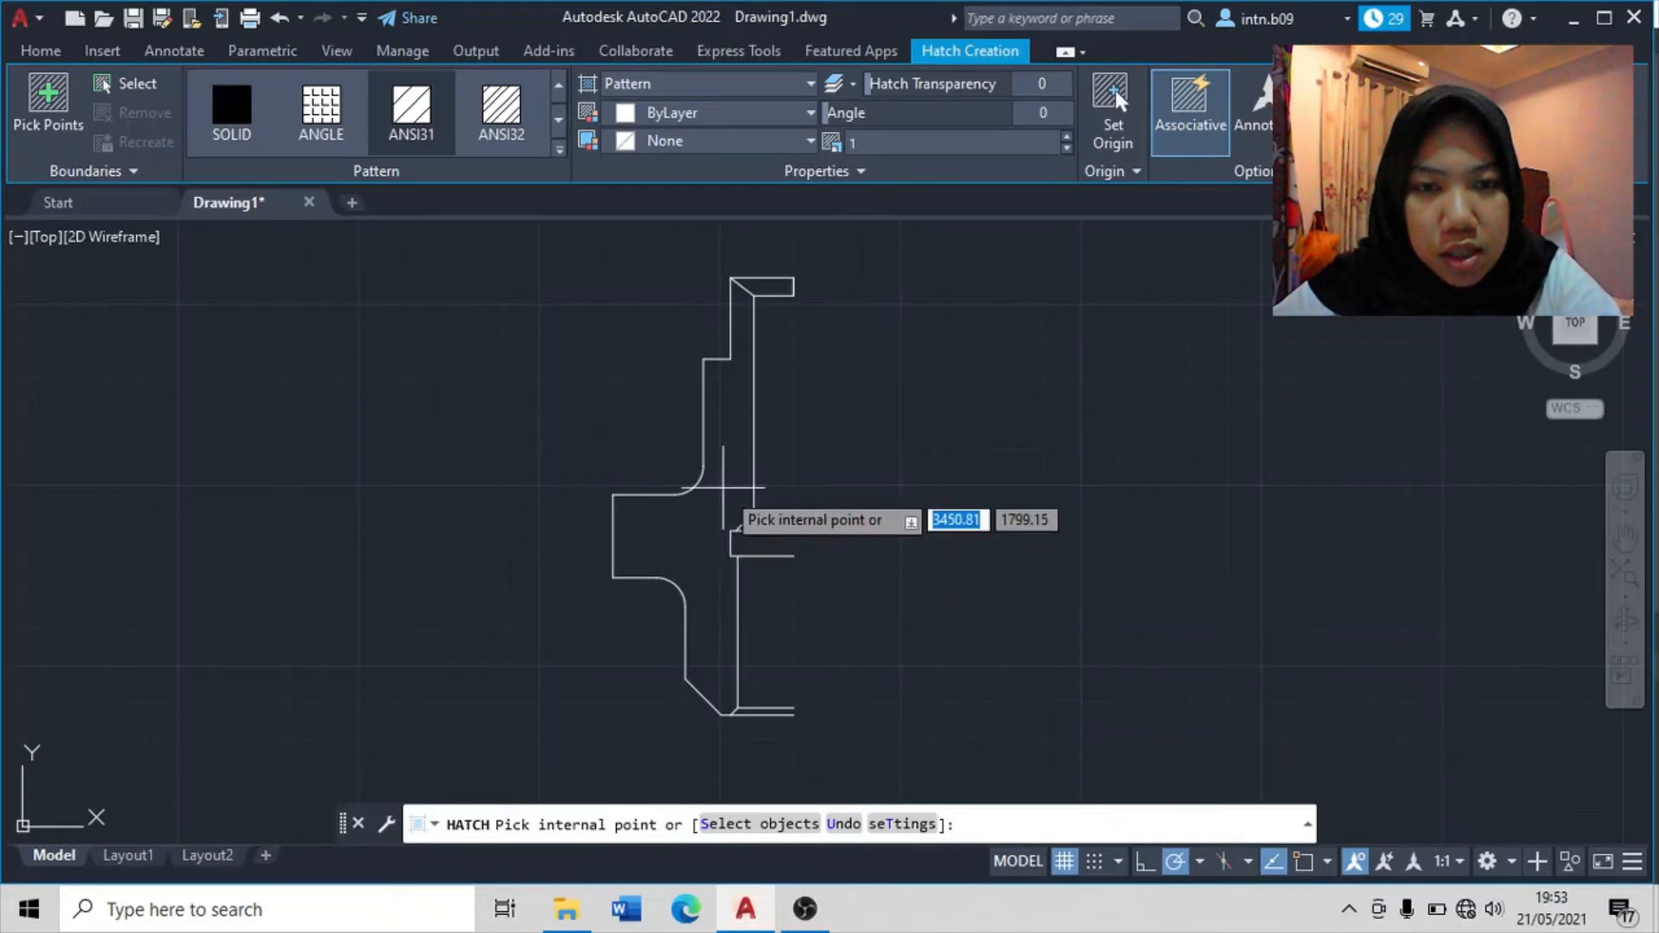
pyautogui.click(723, 489)
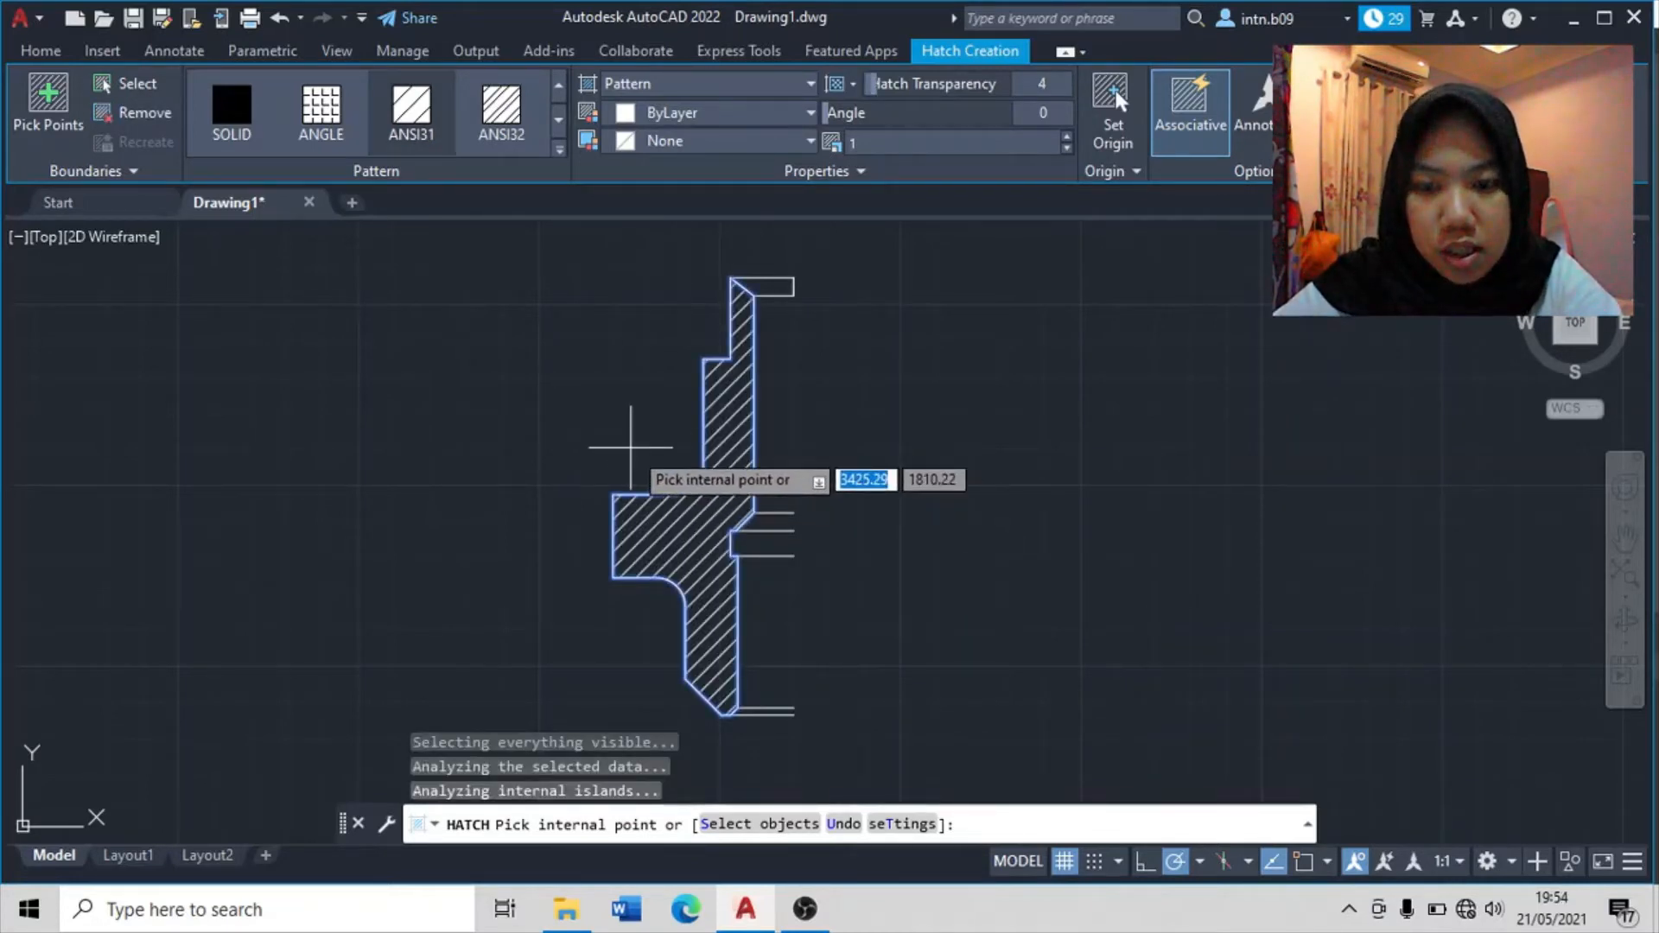
pyautogui.press('Return')
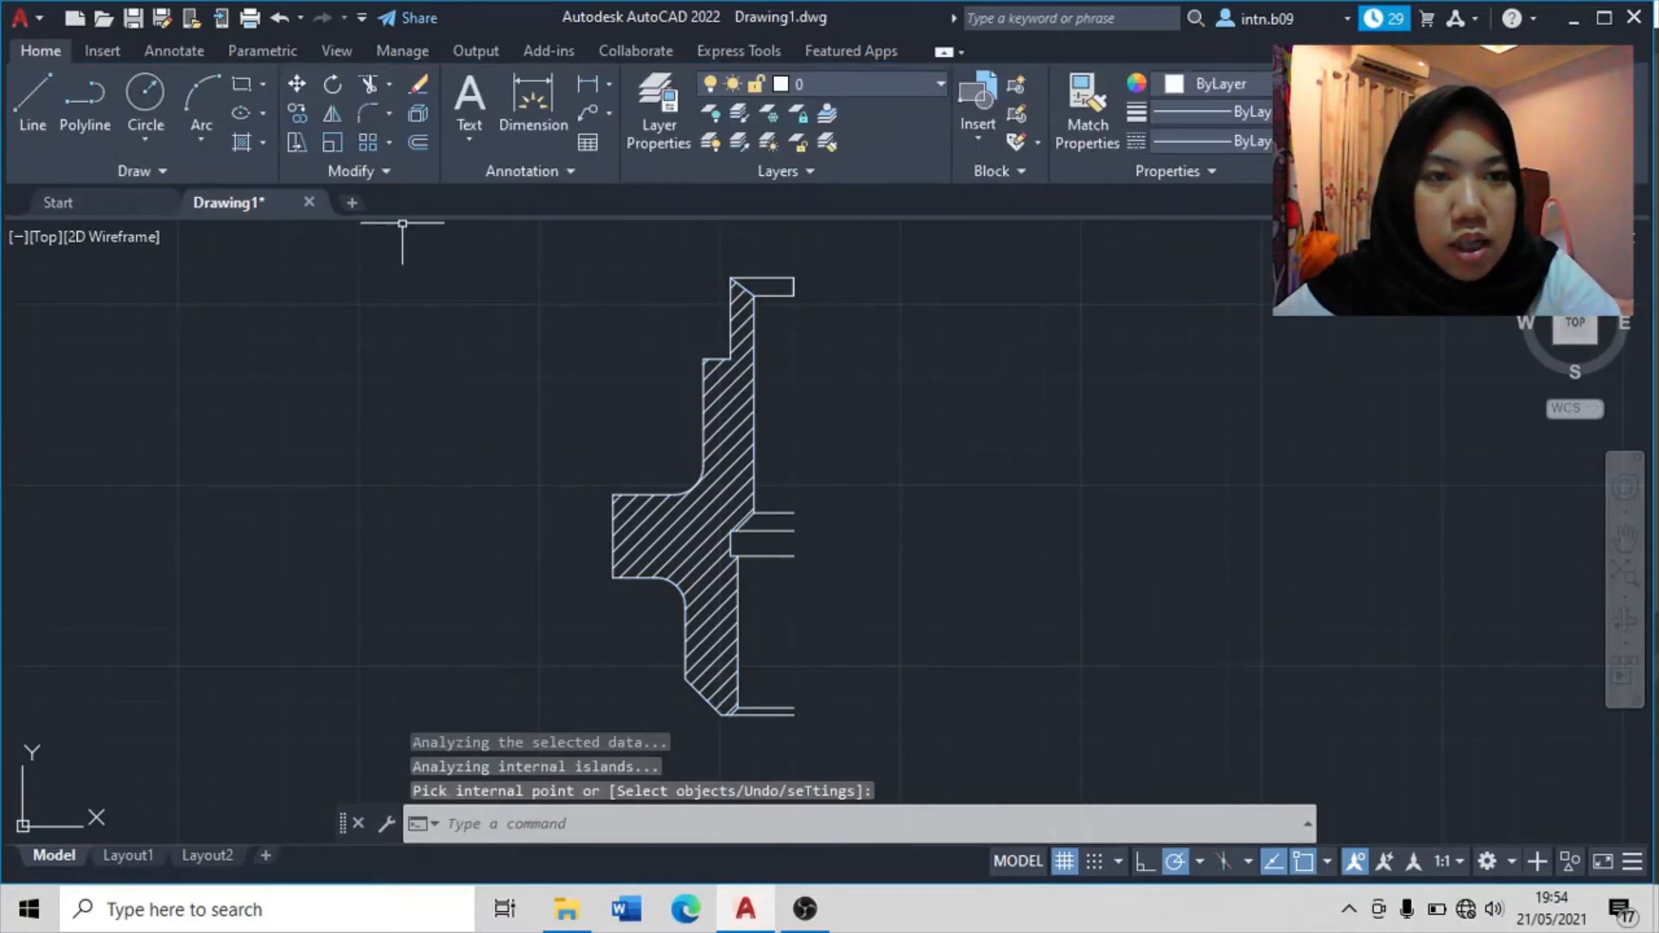
# - Mirror the whole hatched half-section about the vertical axis through the inner lines' free ends, keeping the source objects
pyautogui.click(954, 243)
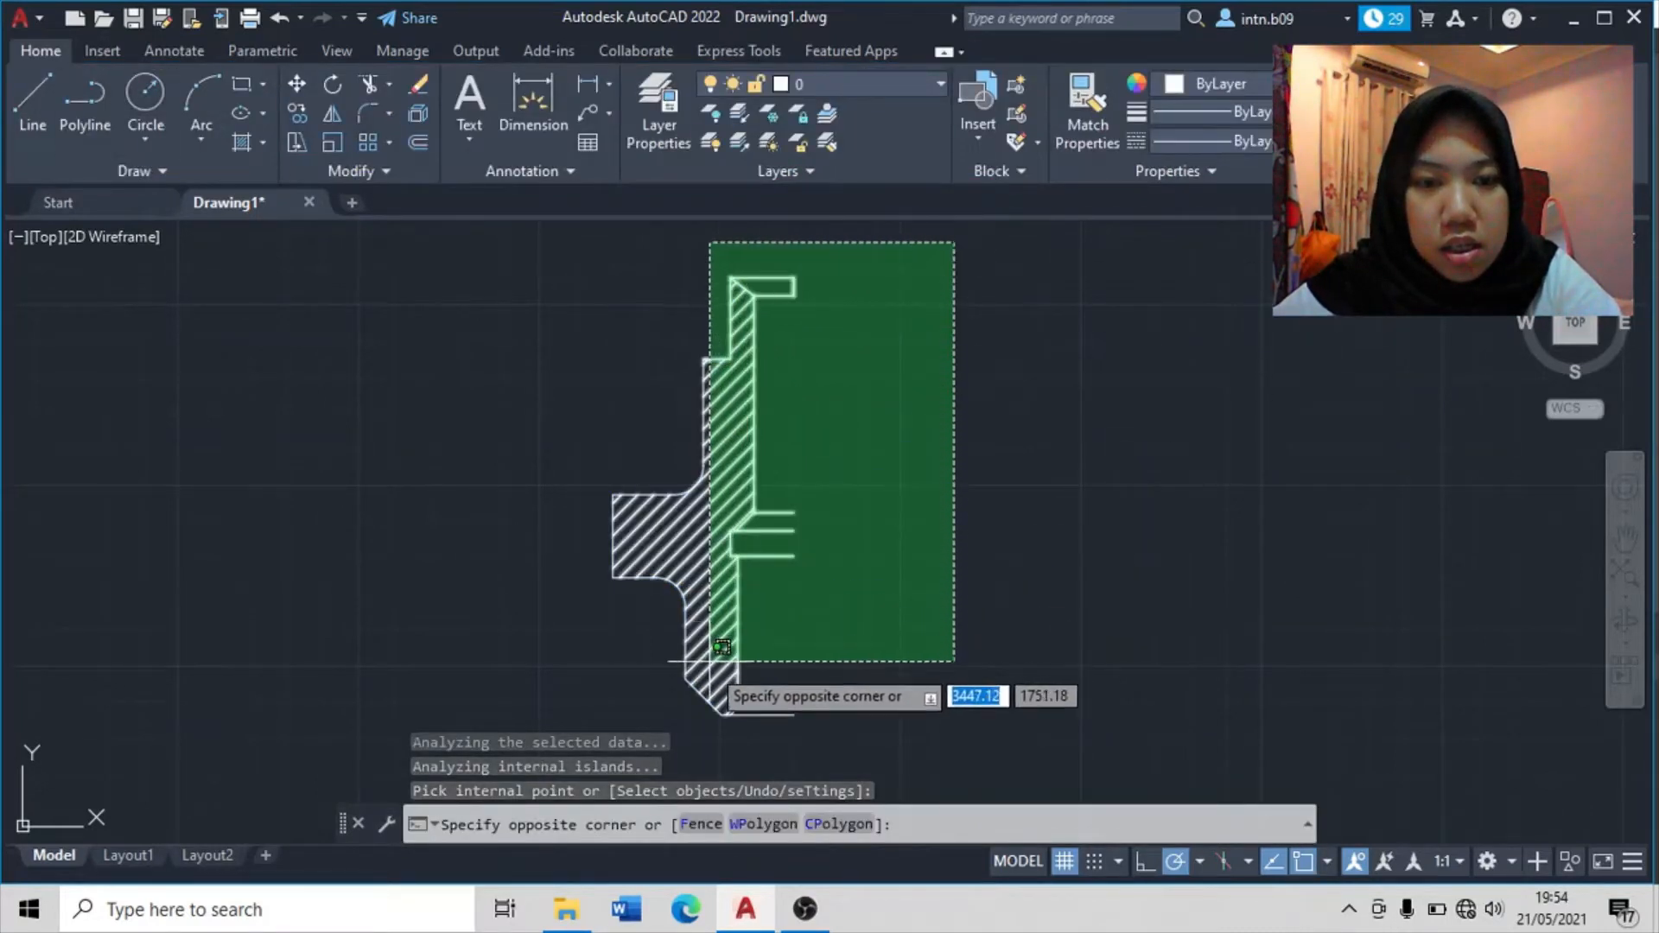
pyautogui.click(562, 722)
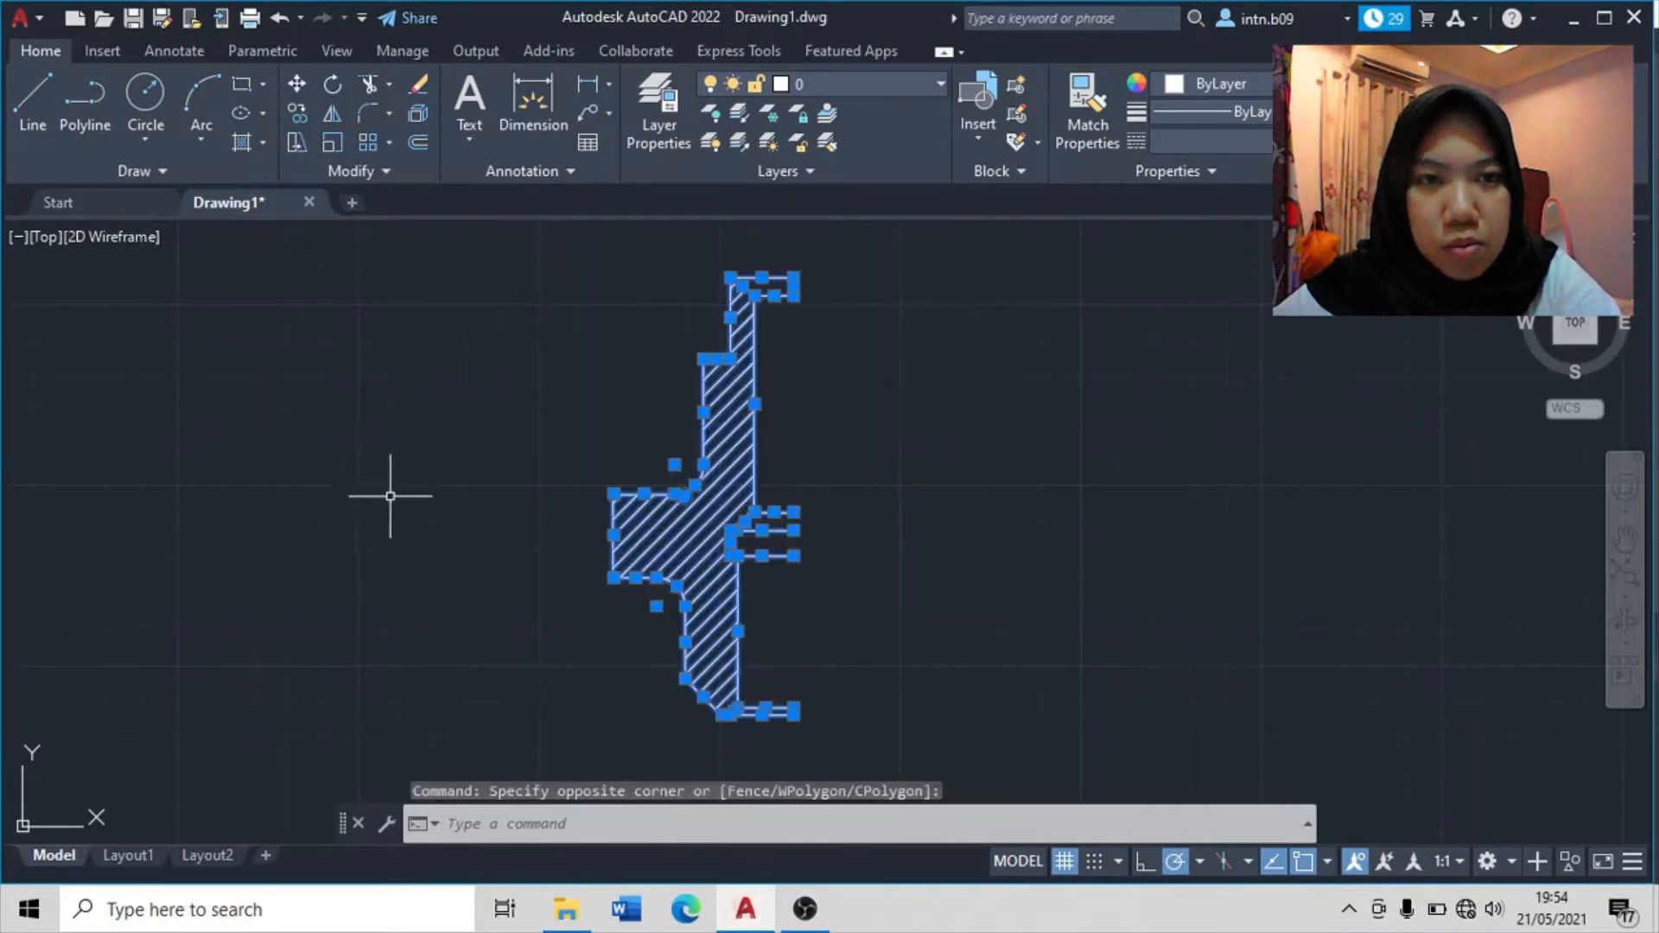
pyautogui.click(337, 114)
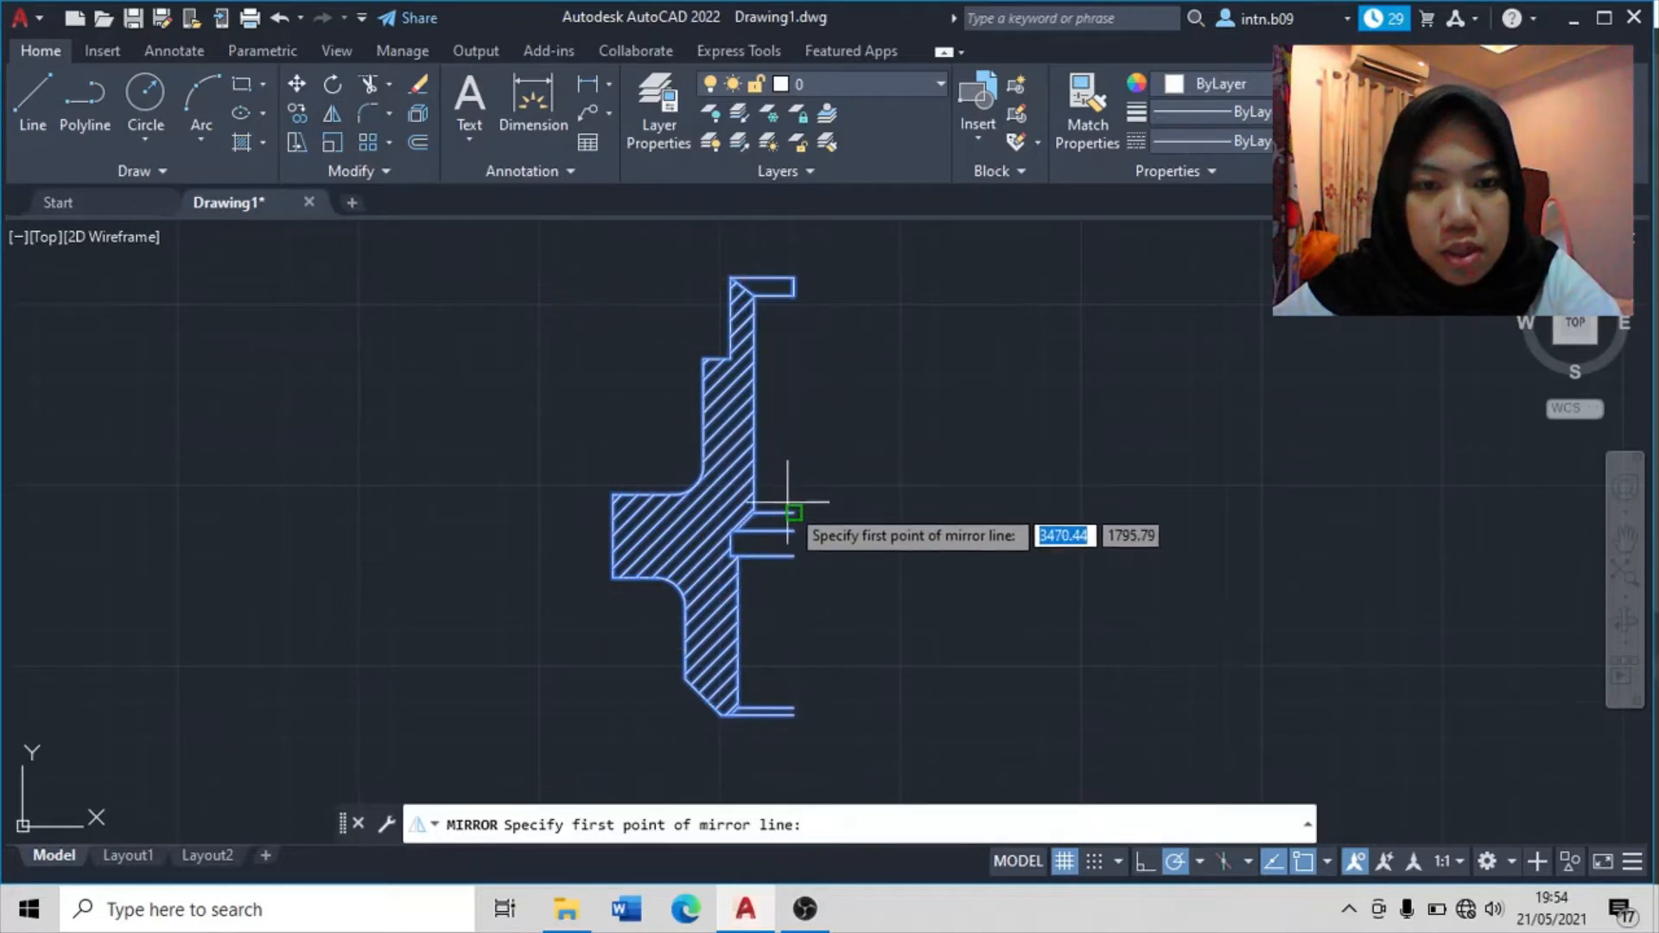
pyautogui.click(793, 529)
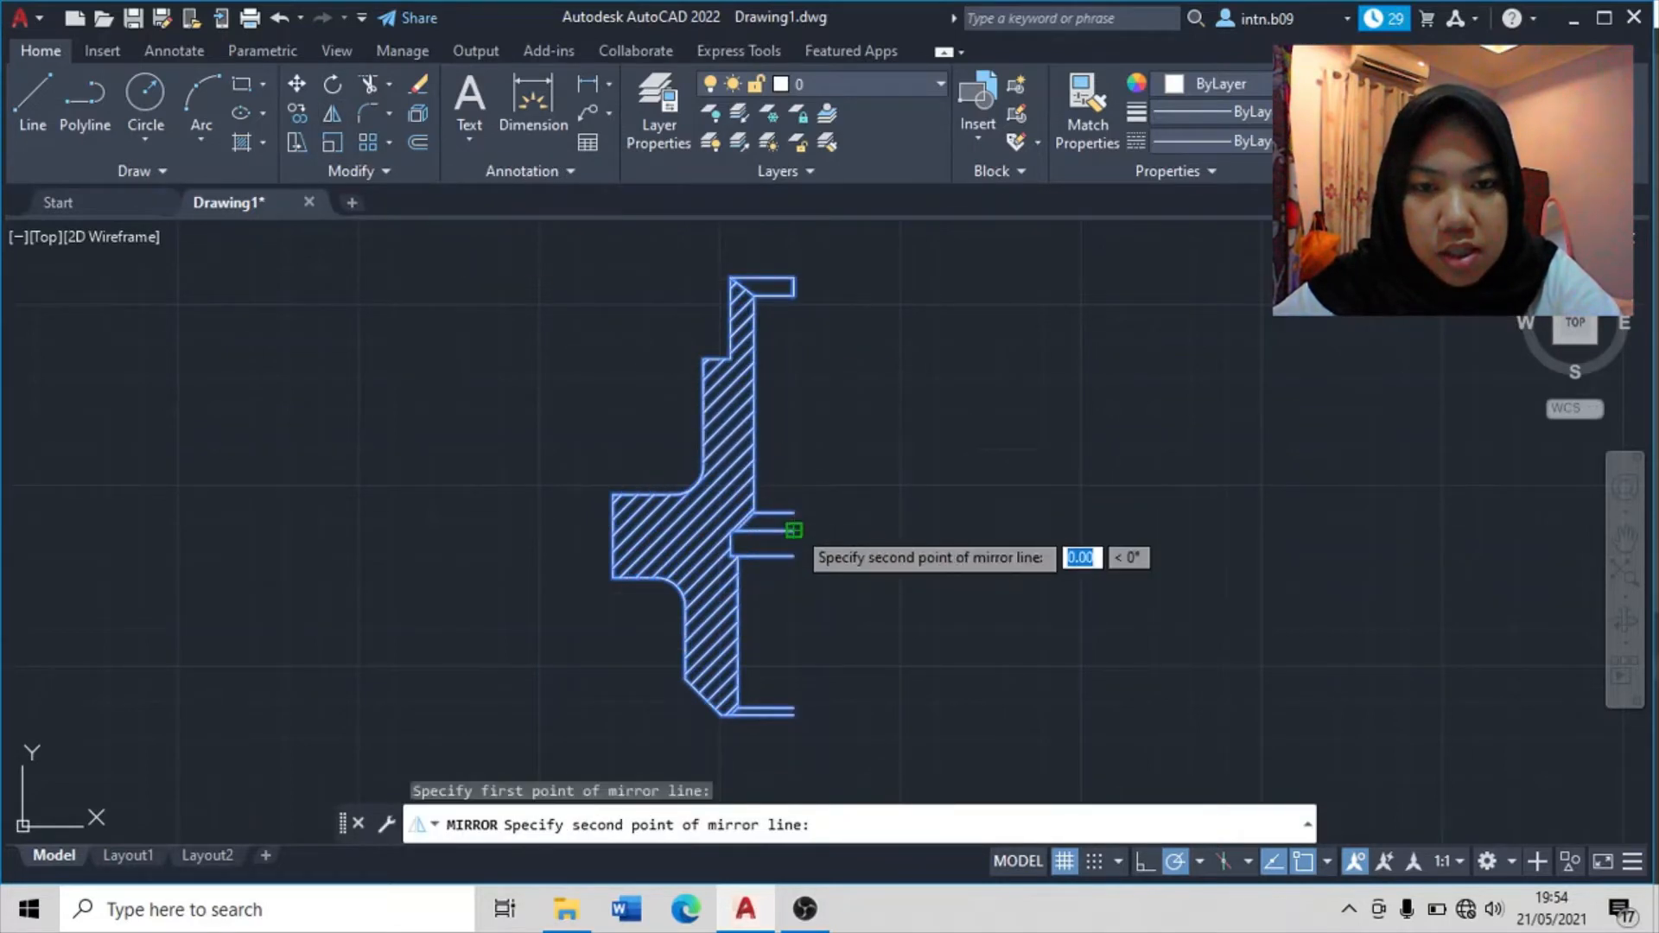
pyautogui.click(793, 607)
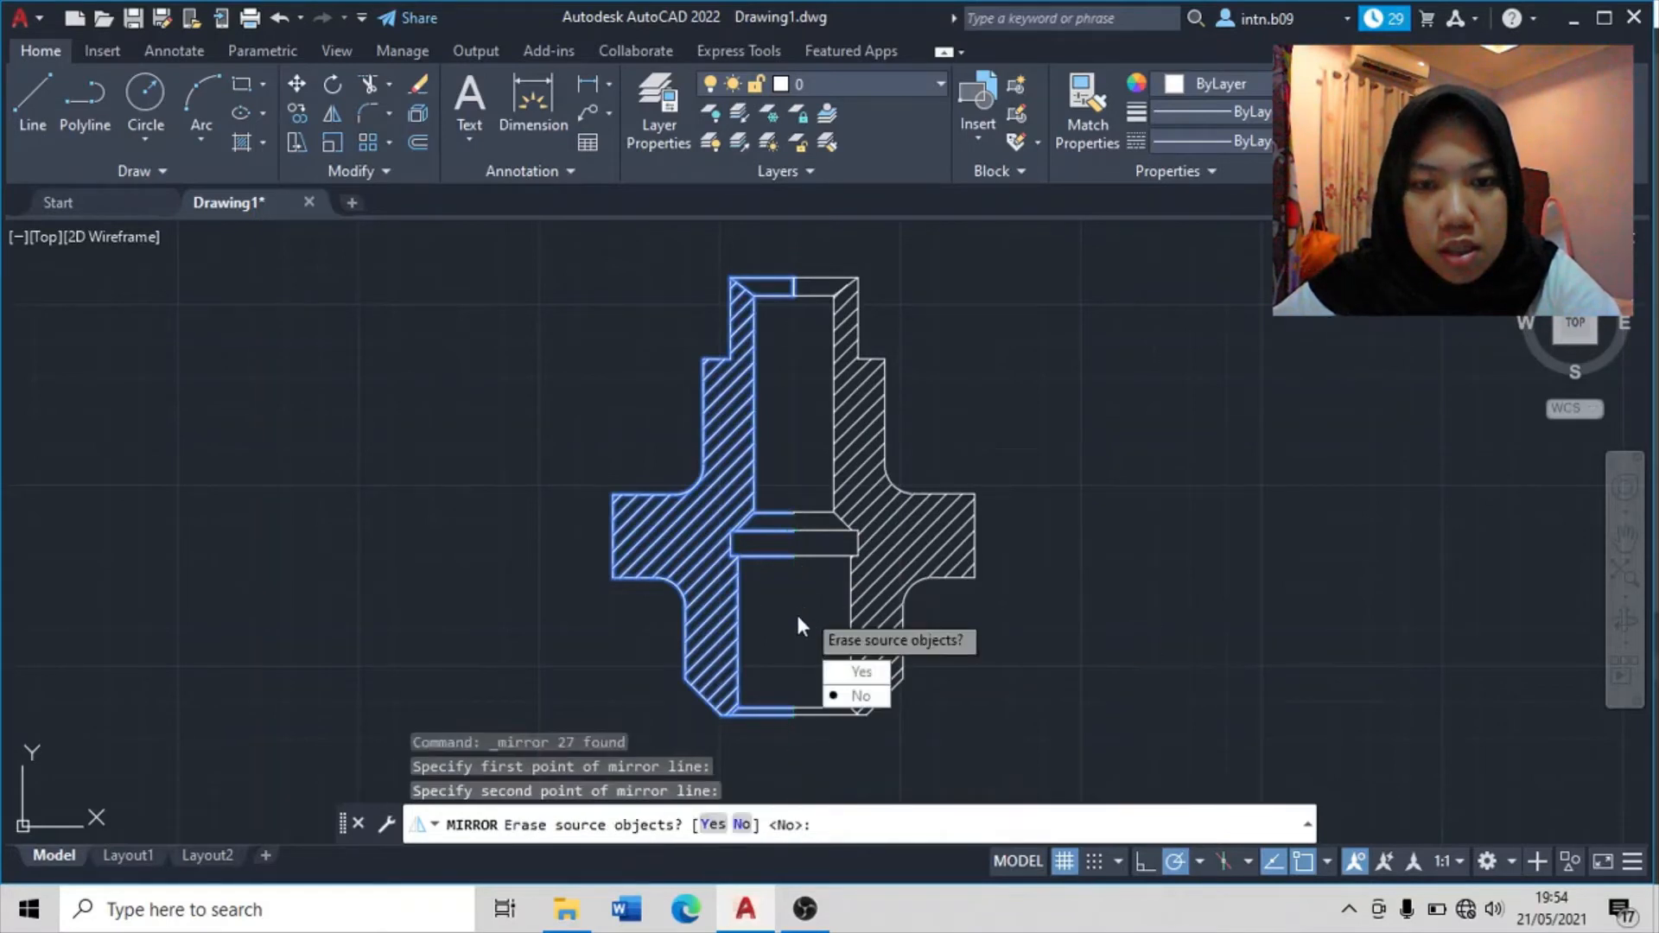
pyautogui.click(856, 696)
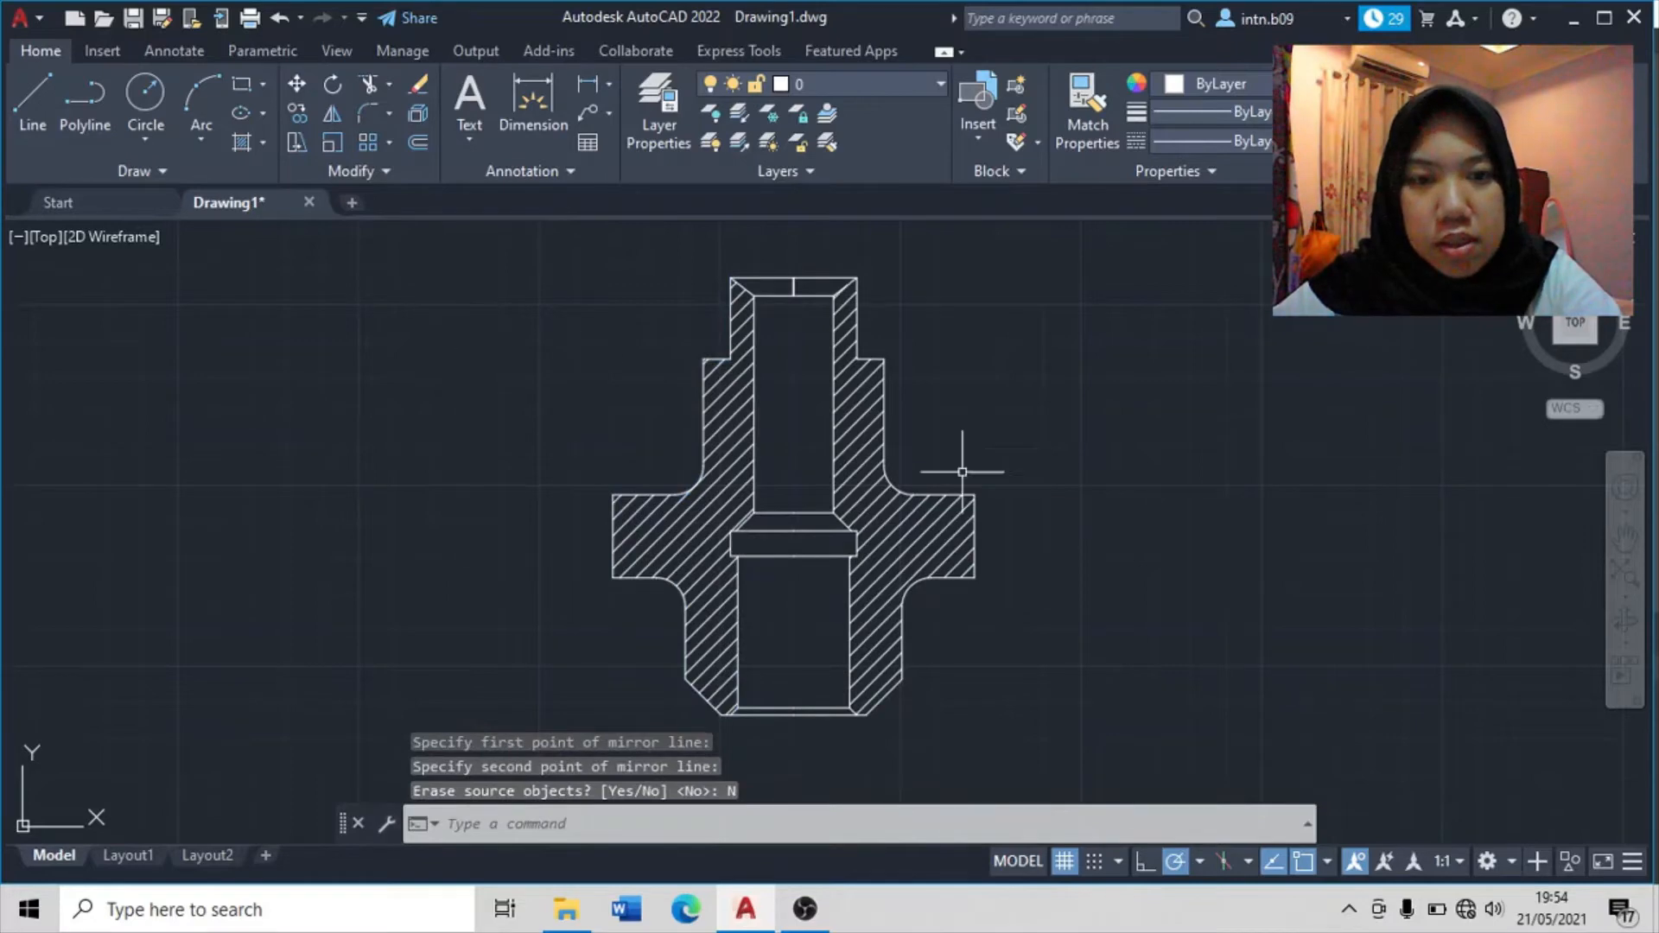
# - Add a horizontal linear dimension above the part across the full width of its top edge
pyautogui.scroll(-2, 1123, 467)
pyautogui.scroll(2, 1125, 469)
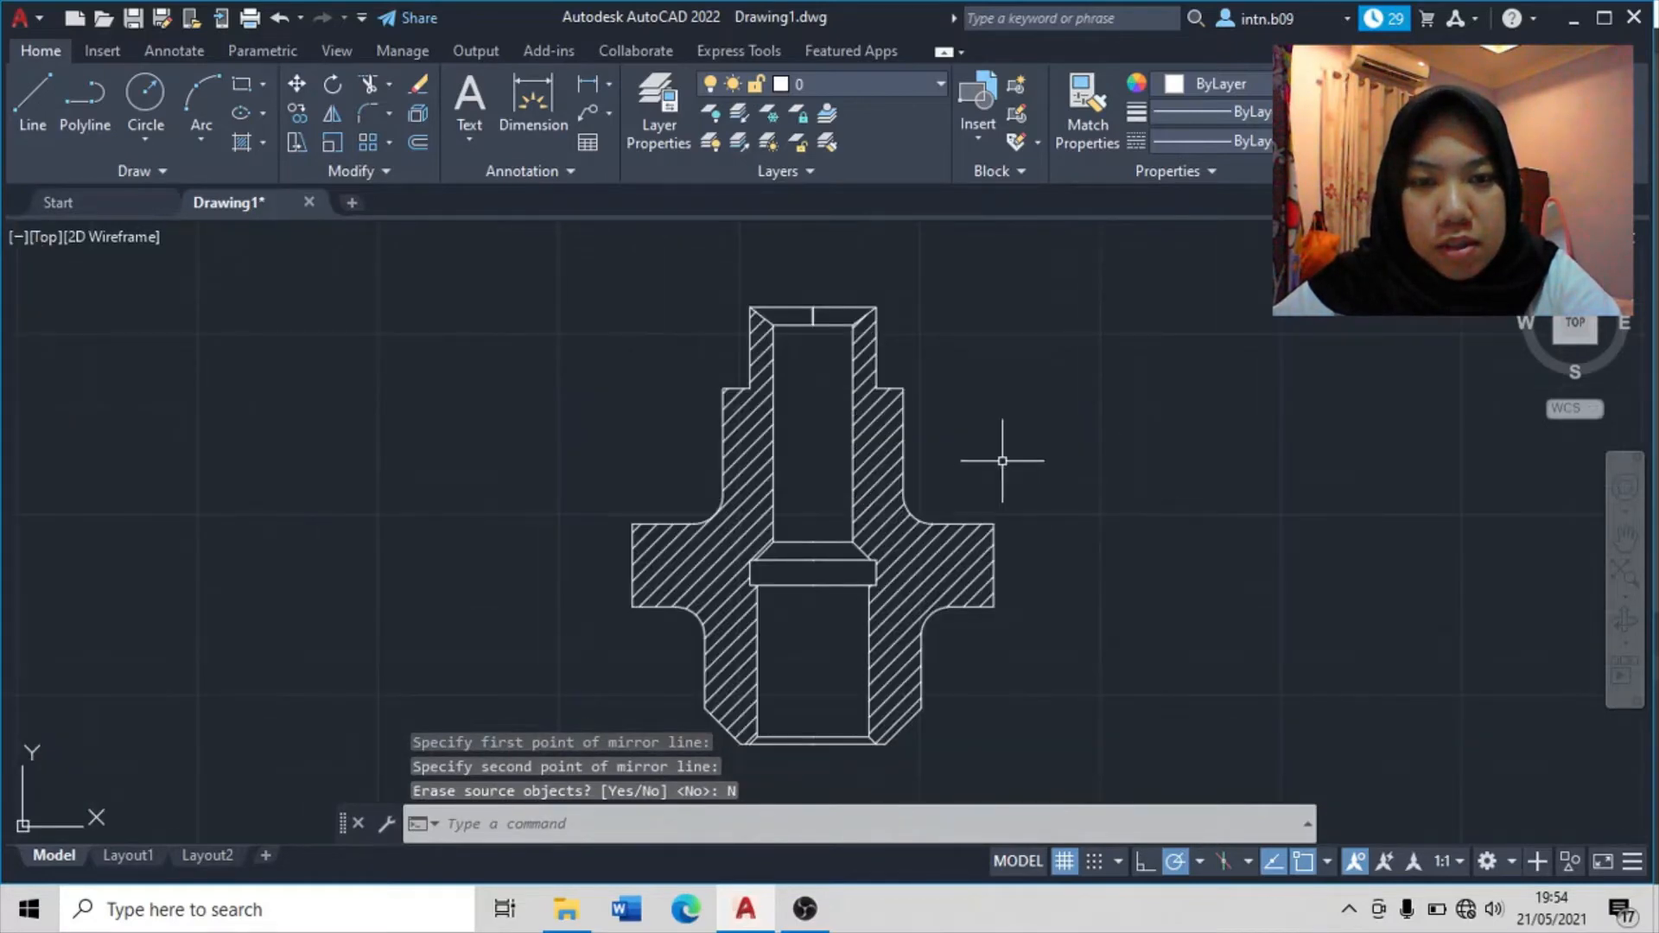
pyautogui.scroll(2, 1177, 381)
pyautogui.scroll(-4, 1185, 418)
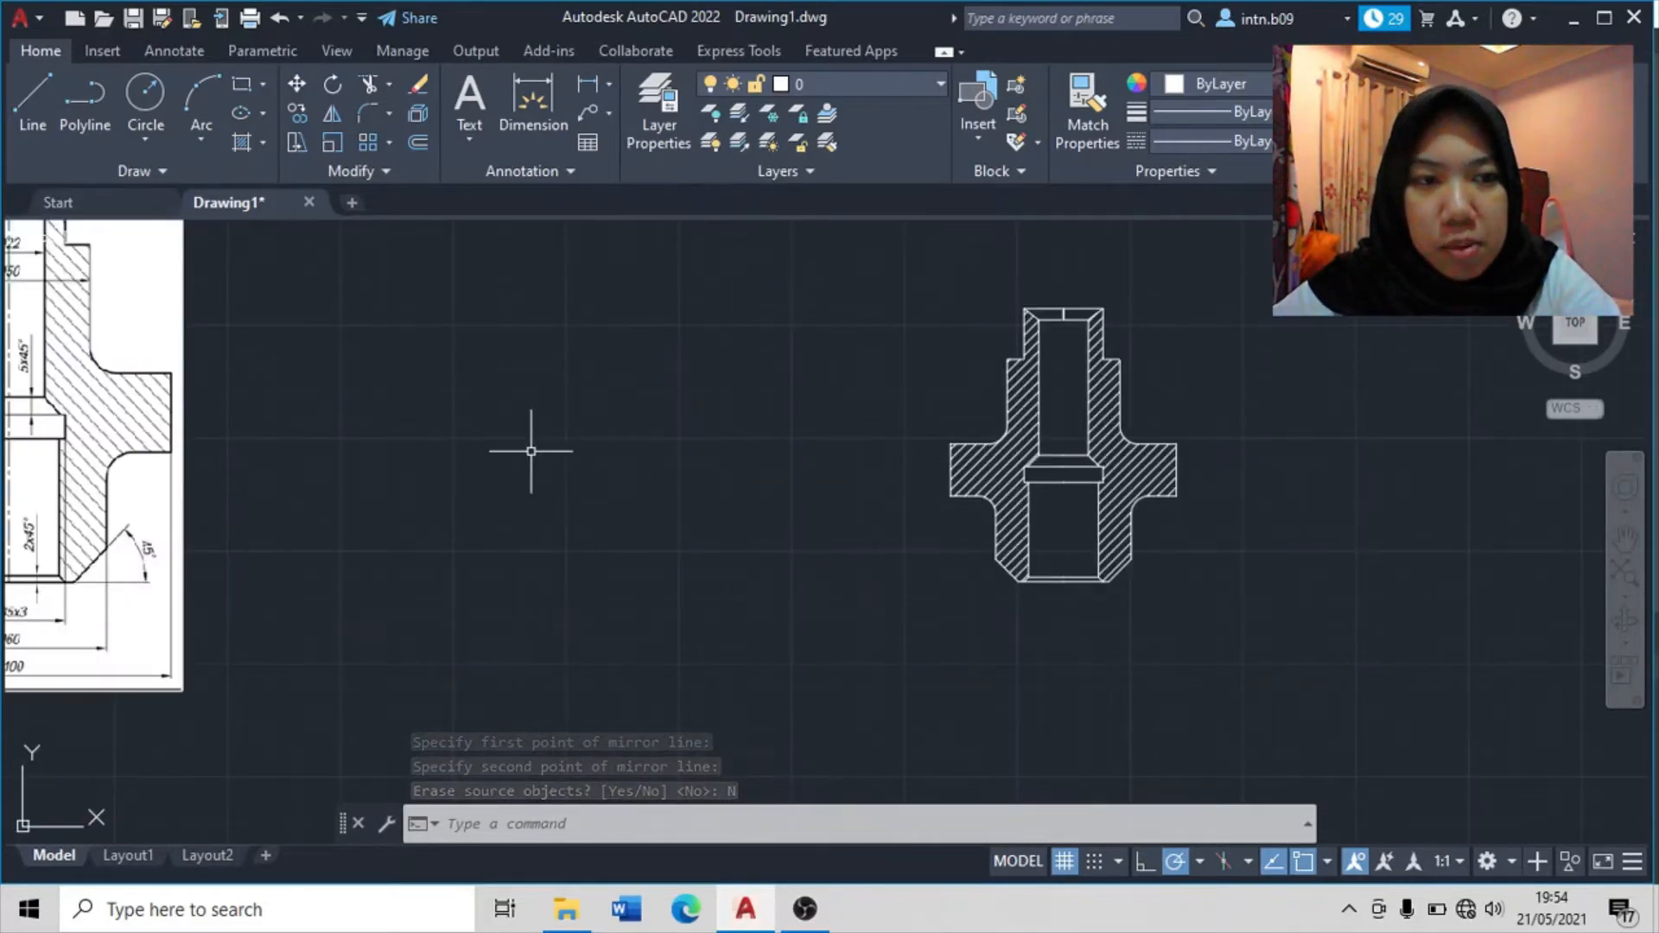
pyautogui.moveTo(448, 452); pyautogui.dragTo(753, 475, button='middle')
pyautogui.moveTo(627, 424); pyautogui.dragTo(711, 559, button='middle')
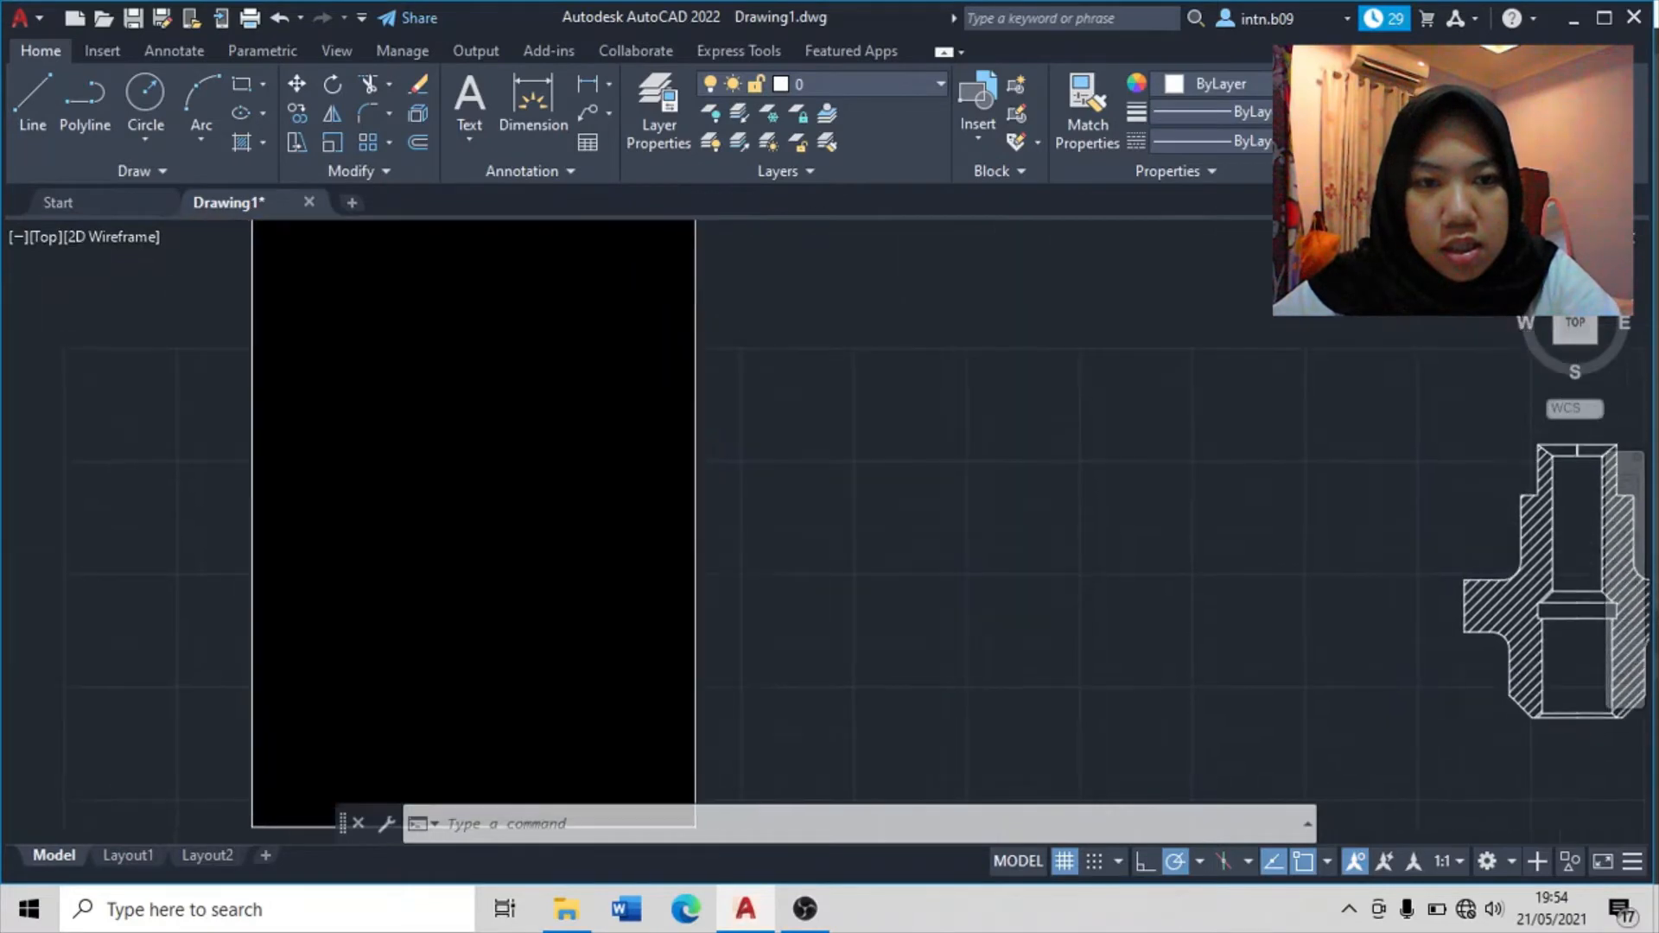
pyautogui.moveTo(1101, 505); pyautogui.dragTo(726, 547, button='middle')
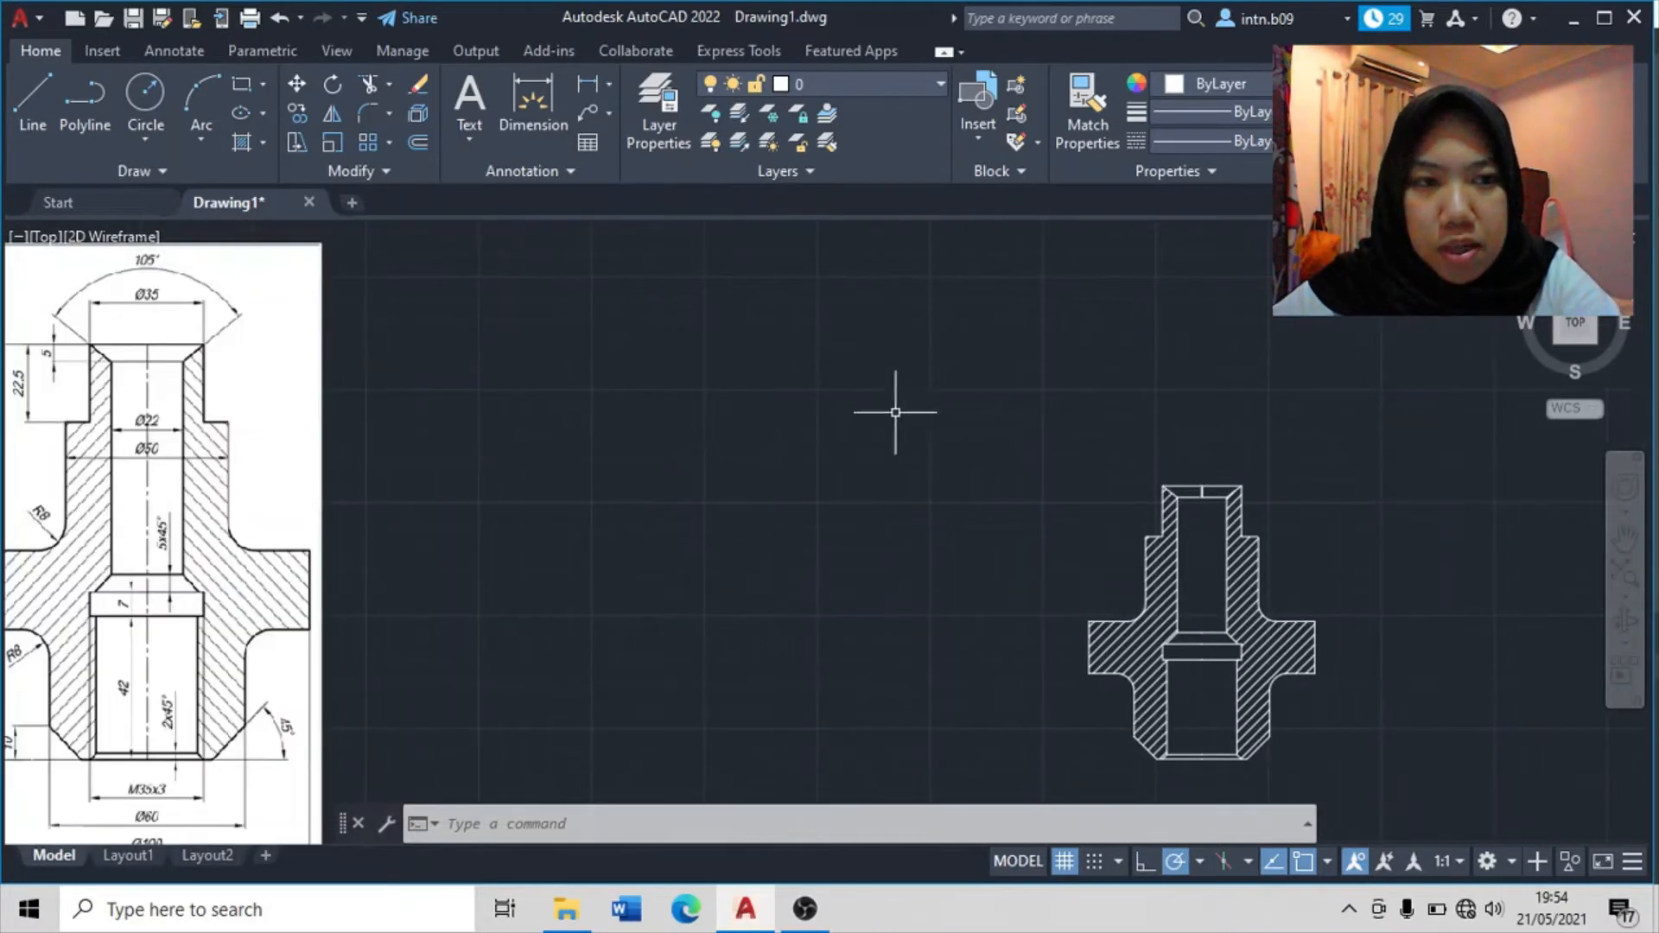
pyautogui.click(590, 86)
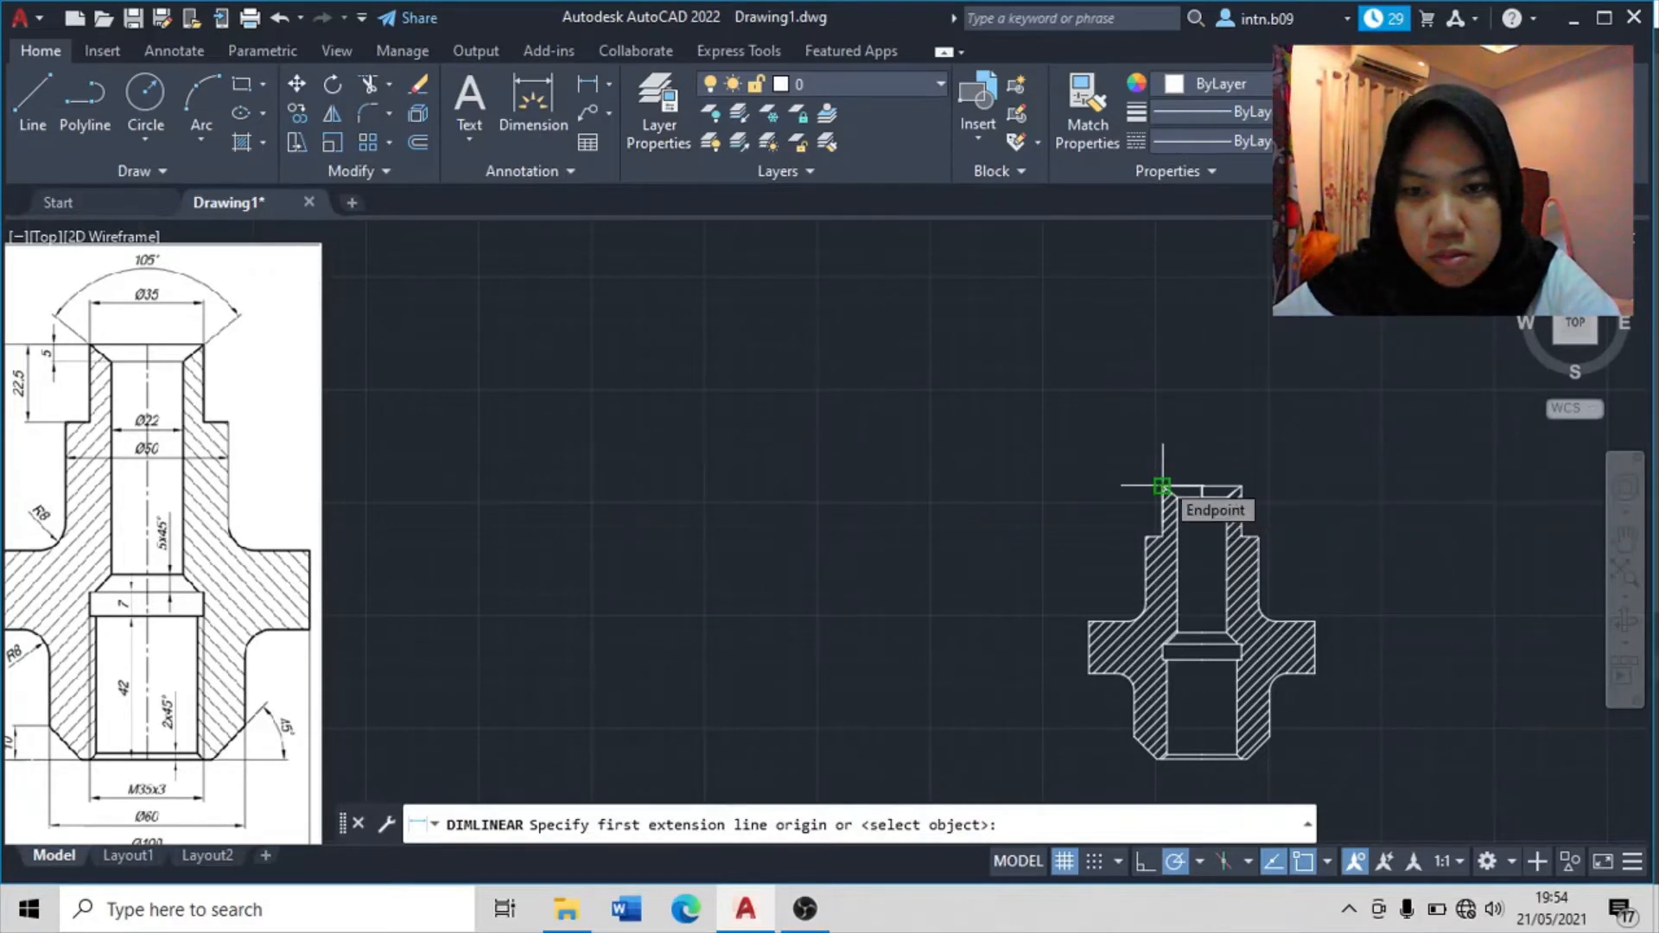
pyautogui.click(1162, 487)
pyautogui.click(1241, 486)
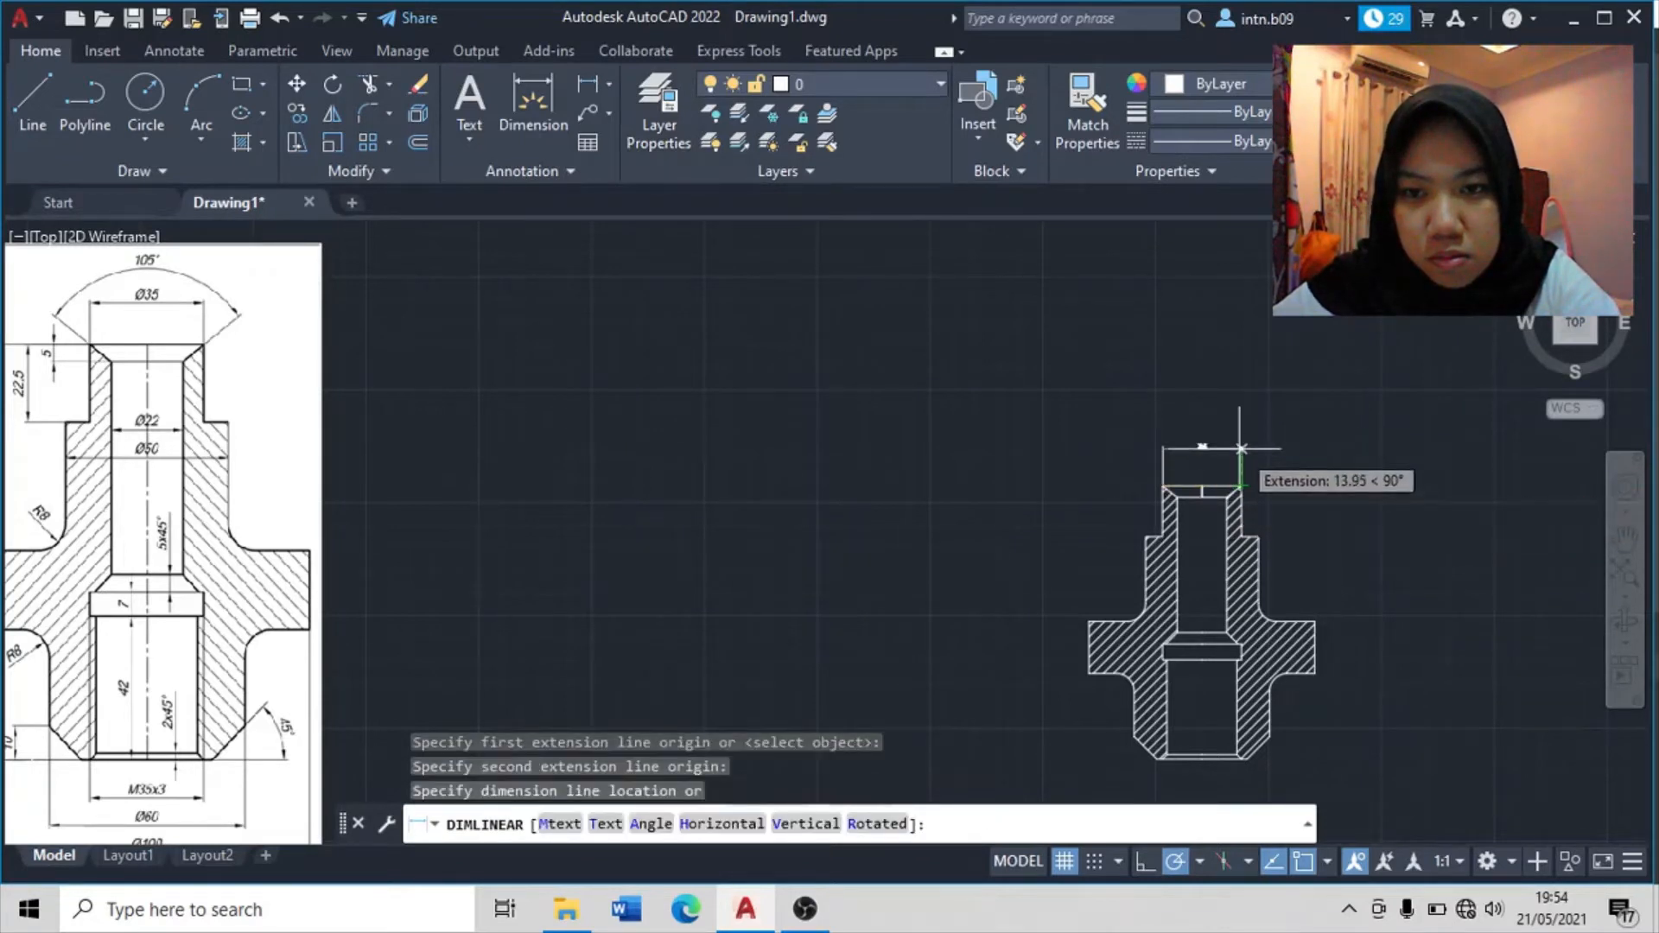
pyautogui.click(1232, 457)
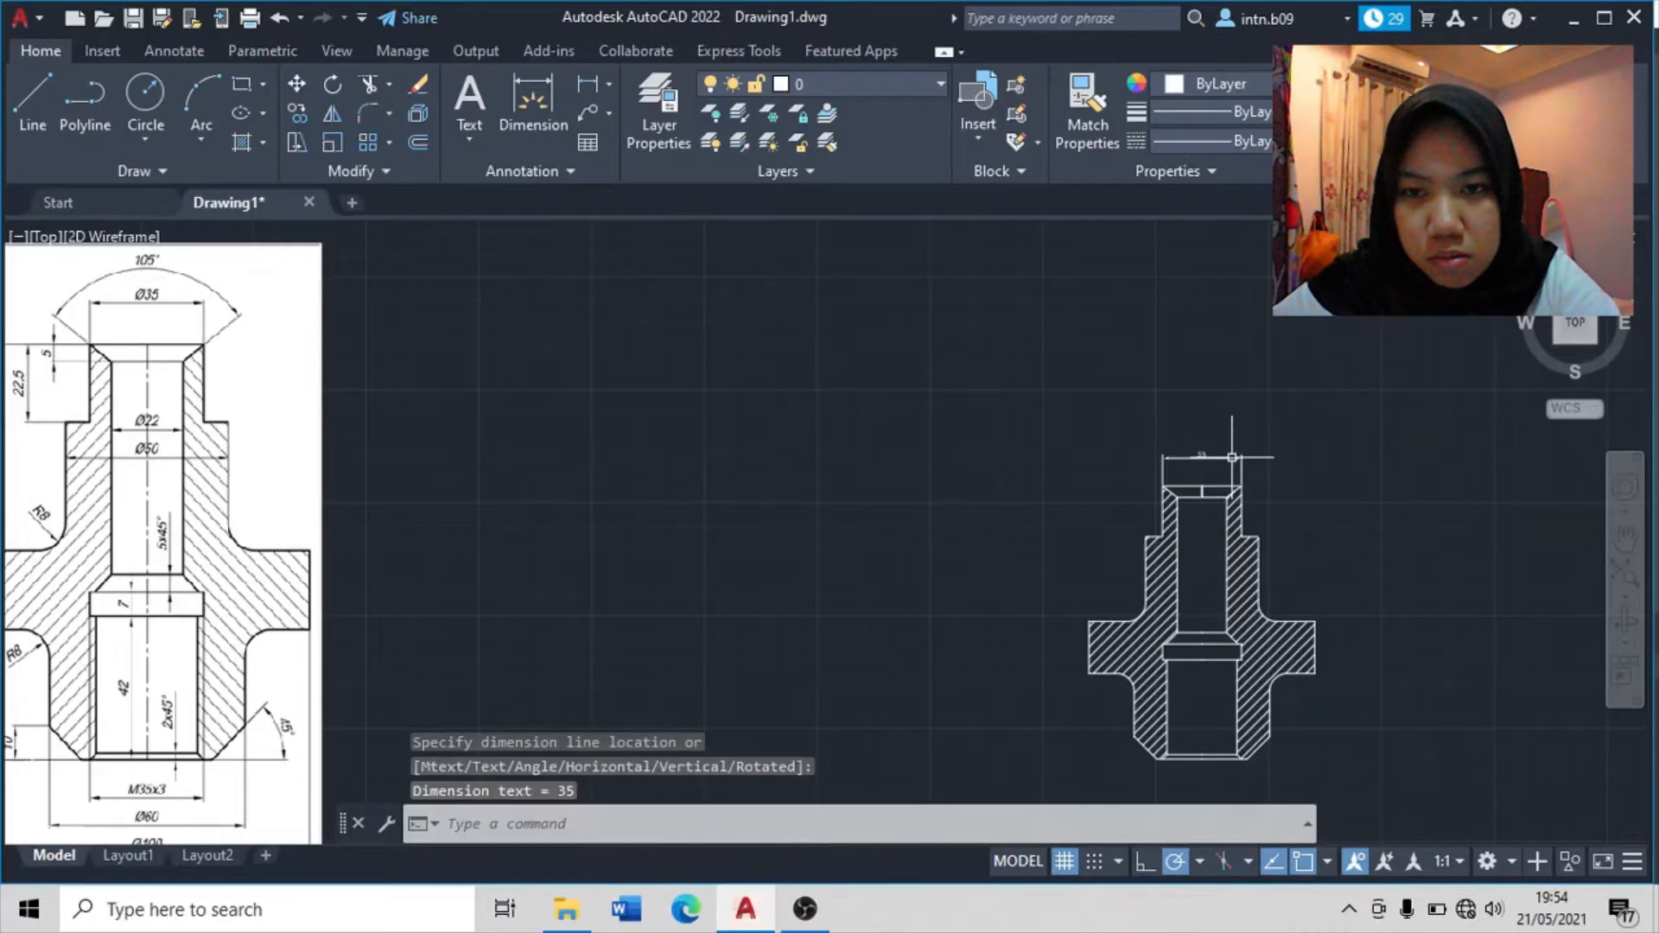
pyautogui.scroll(5, 1232, 457)
pyautogui.scroll(-5, 1232, 457)
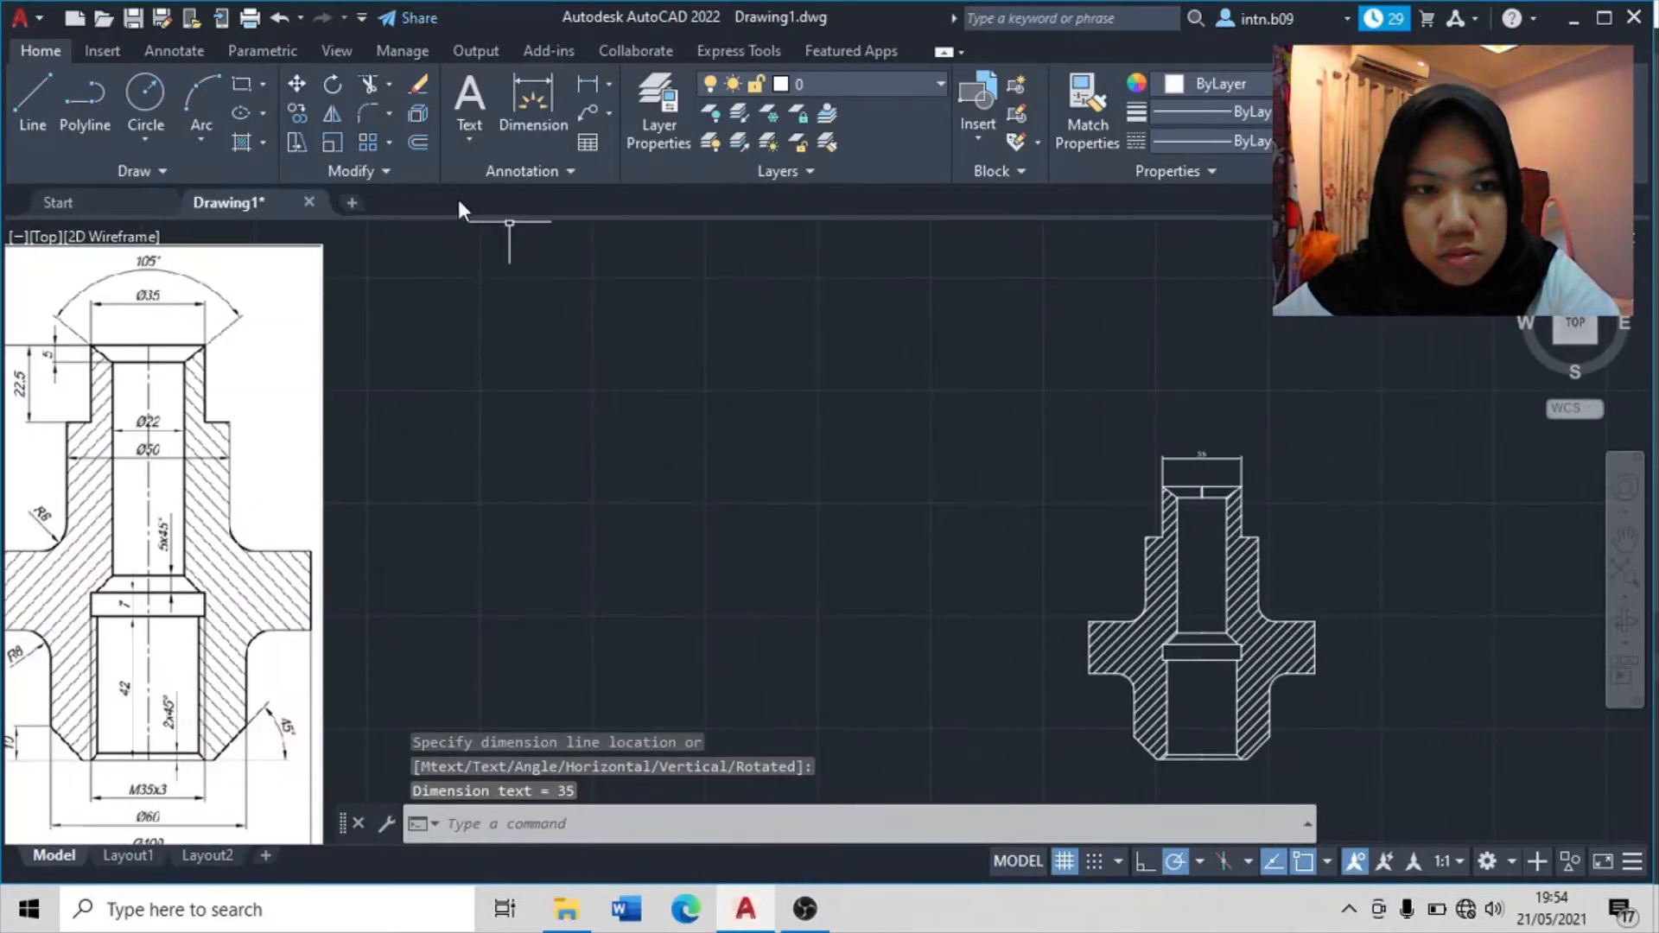
# - Draw a line along the upper left chamfer from its outer corner to its inner corner, undoing the extra segment
pyautogui.click(51, 101)
pyautogui.scroll(4, 1162, 484)
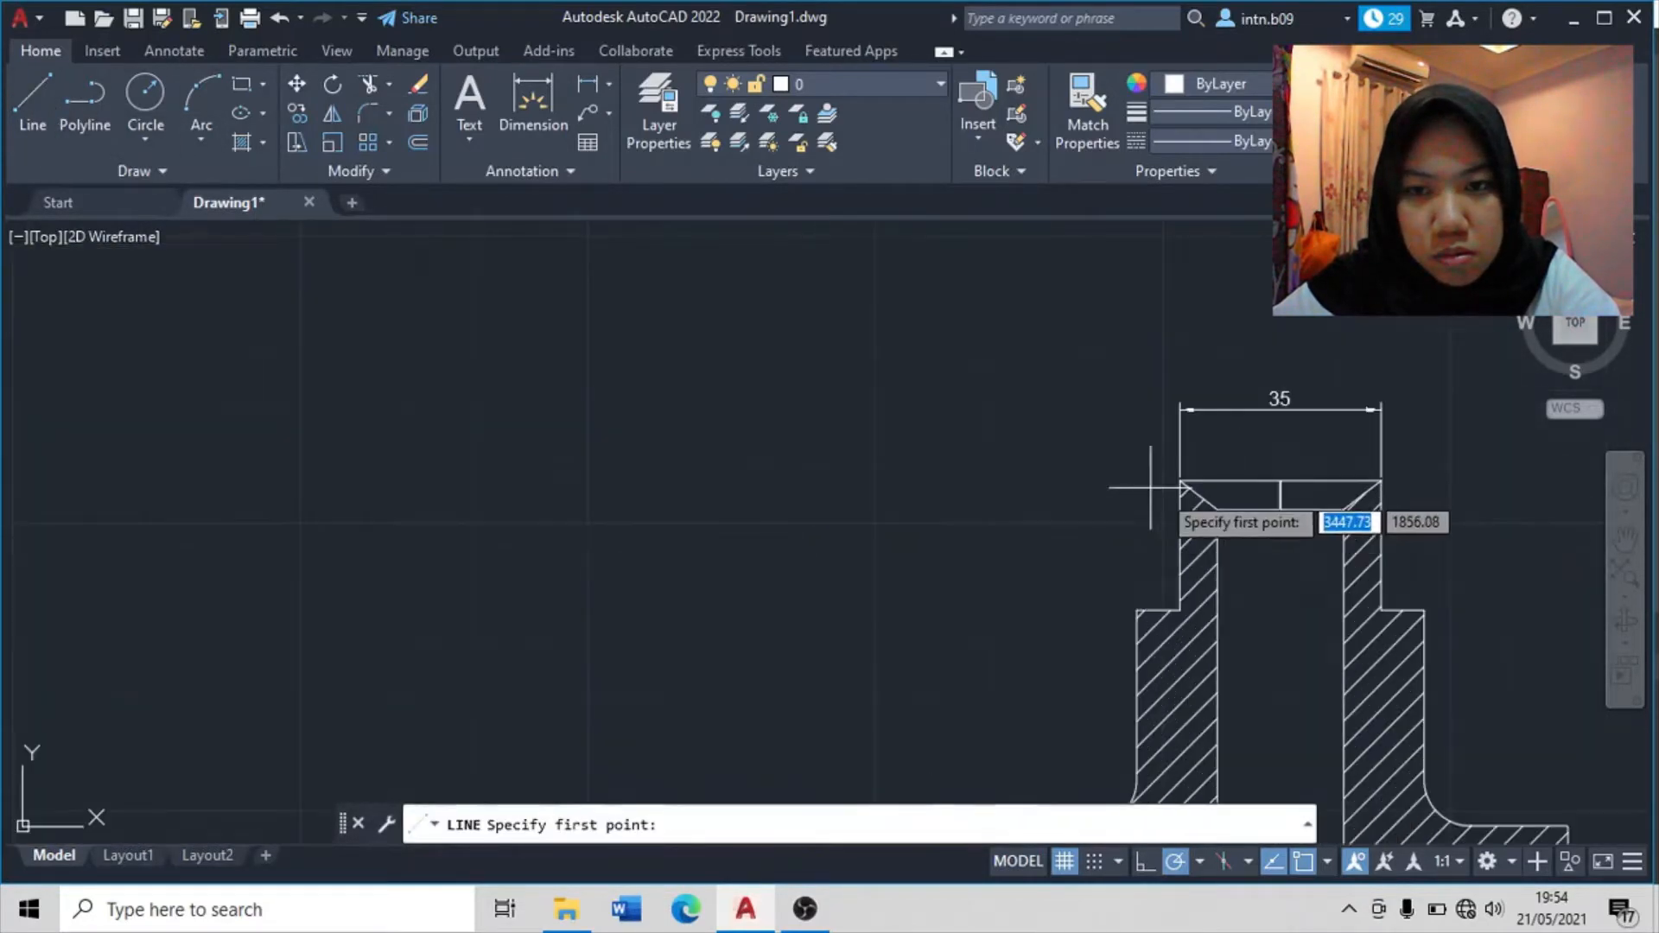
pyautogui.click(1180, 481)
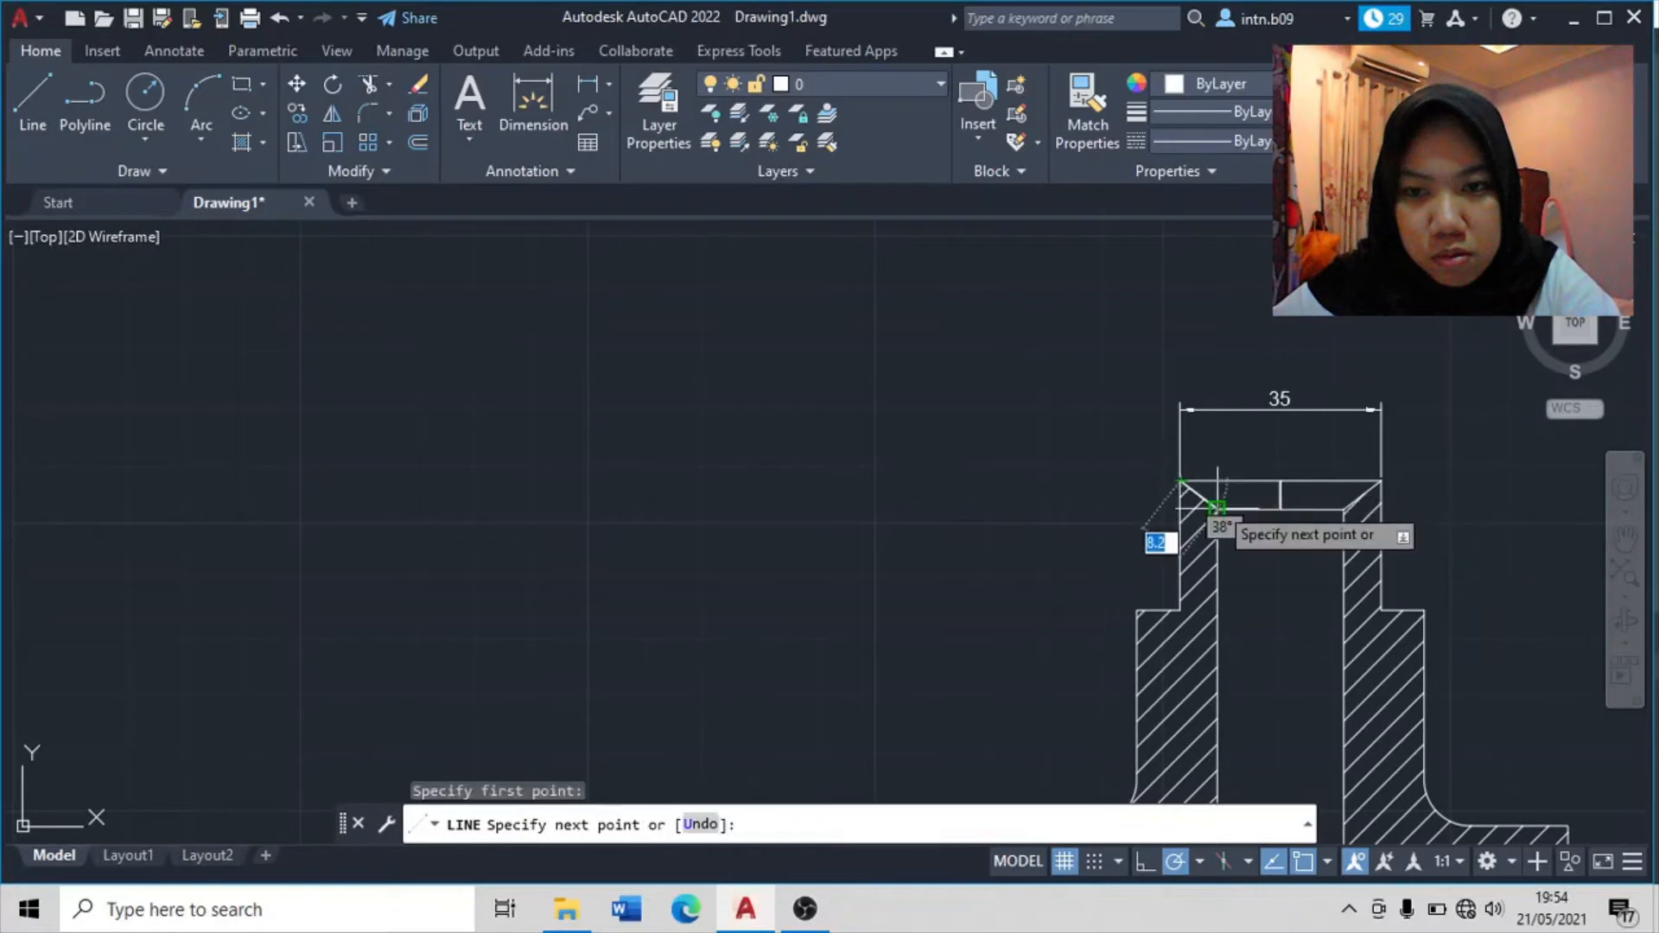
pyautogui.click(1216, 509)
pyautogui.scroll(5, 1216, 509)
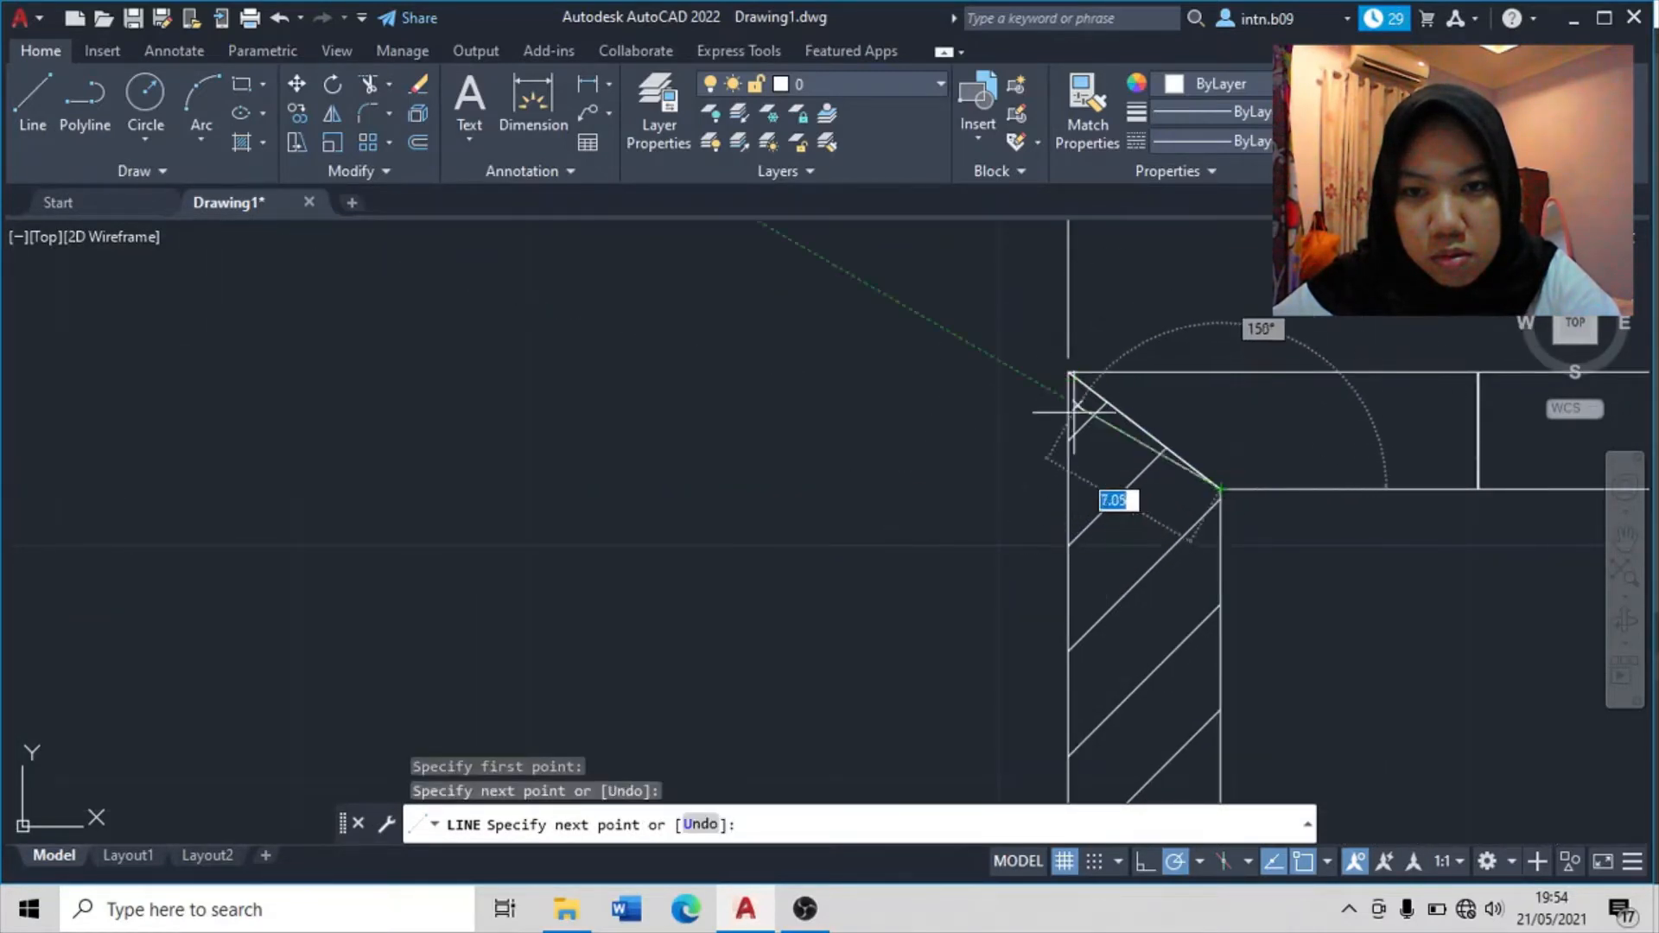
pyautogui.click(840, 439)
pyautogui.hotkey('ctrl', 'z')
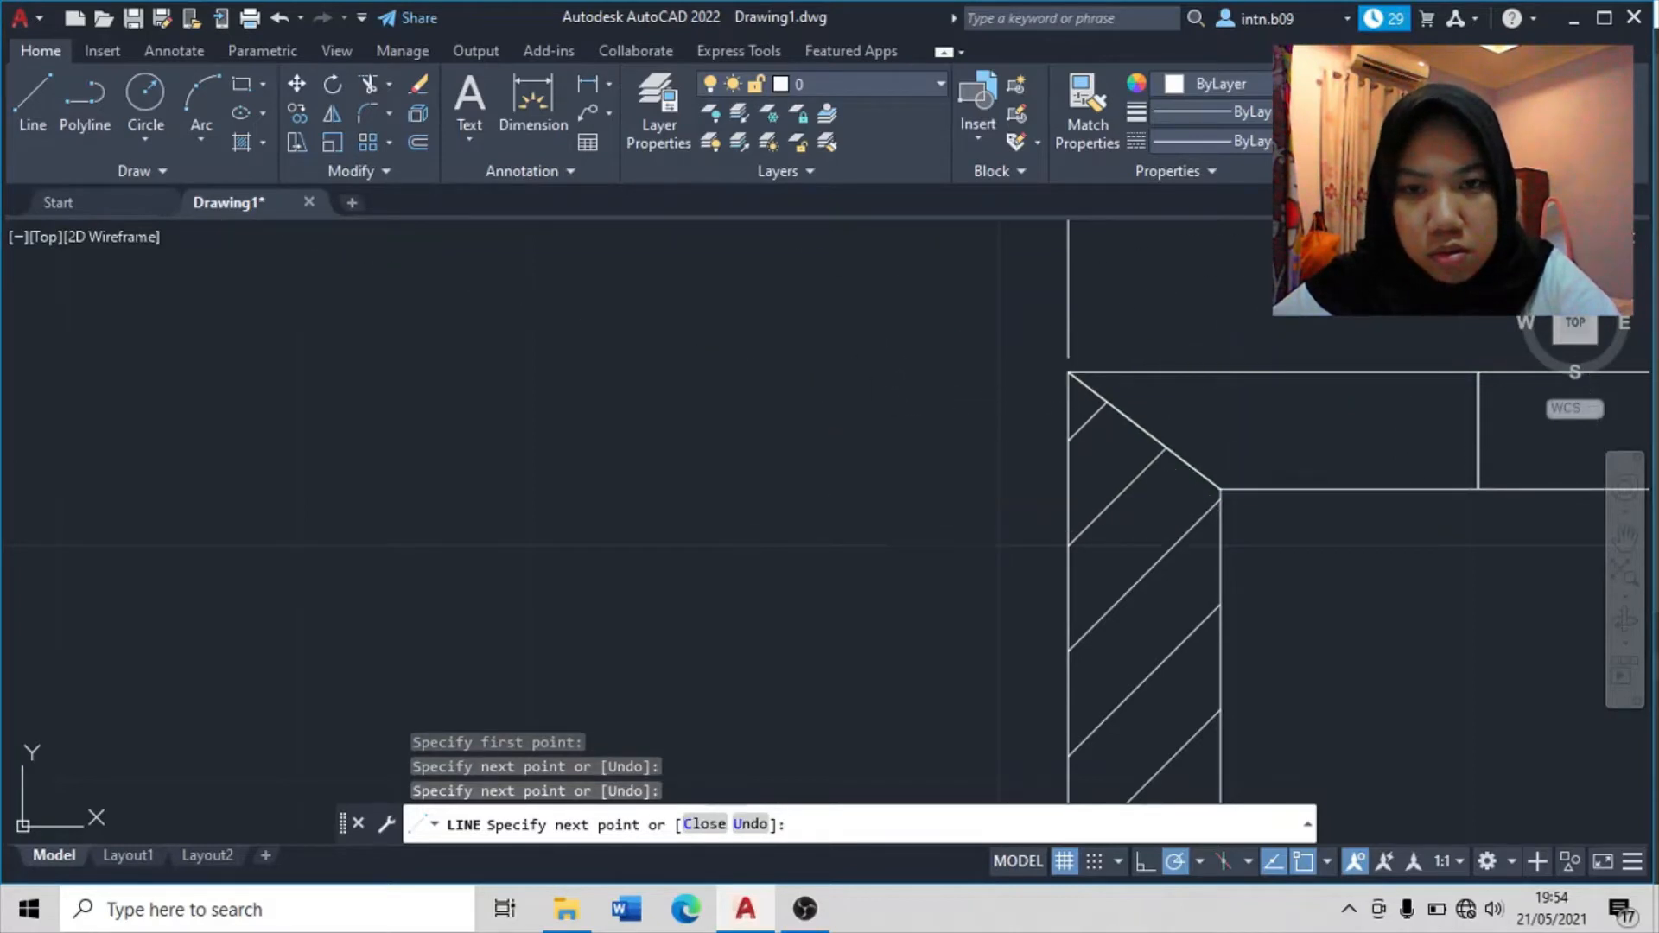
pyautogui.press('Return')
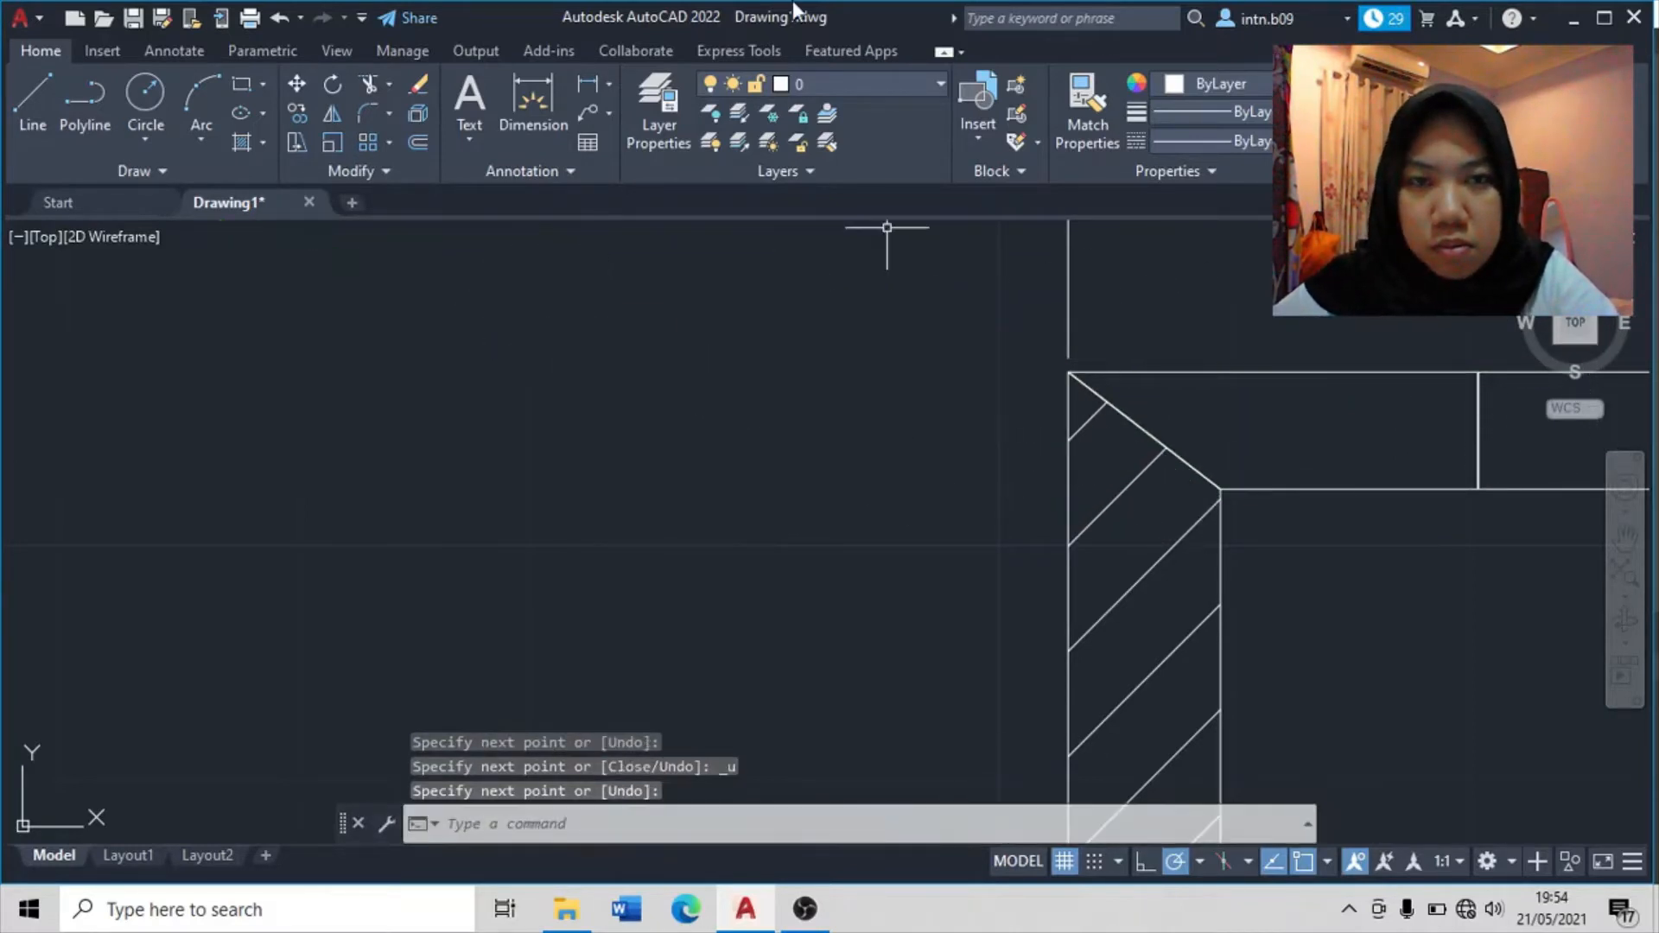
# - Add a vertical linear dimension for the height of the upper left chamfer, placed outside the part's left edge
pyautogui.click(588, 85)
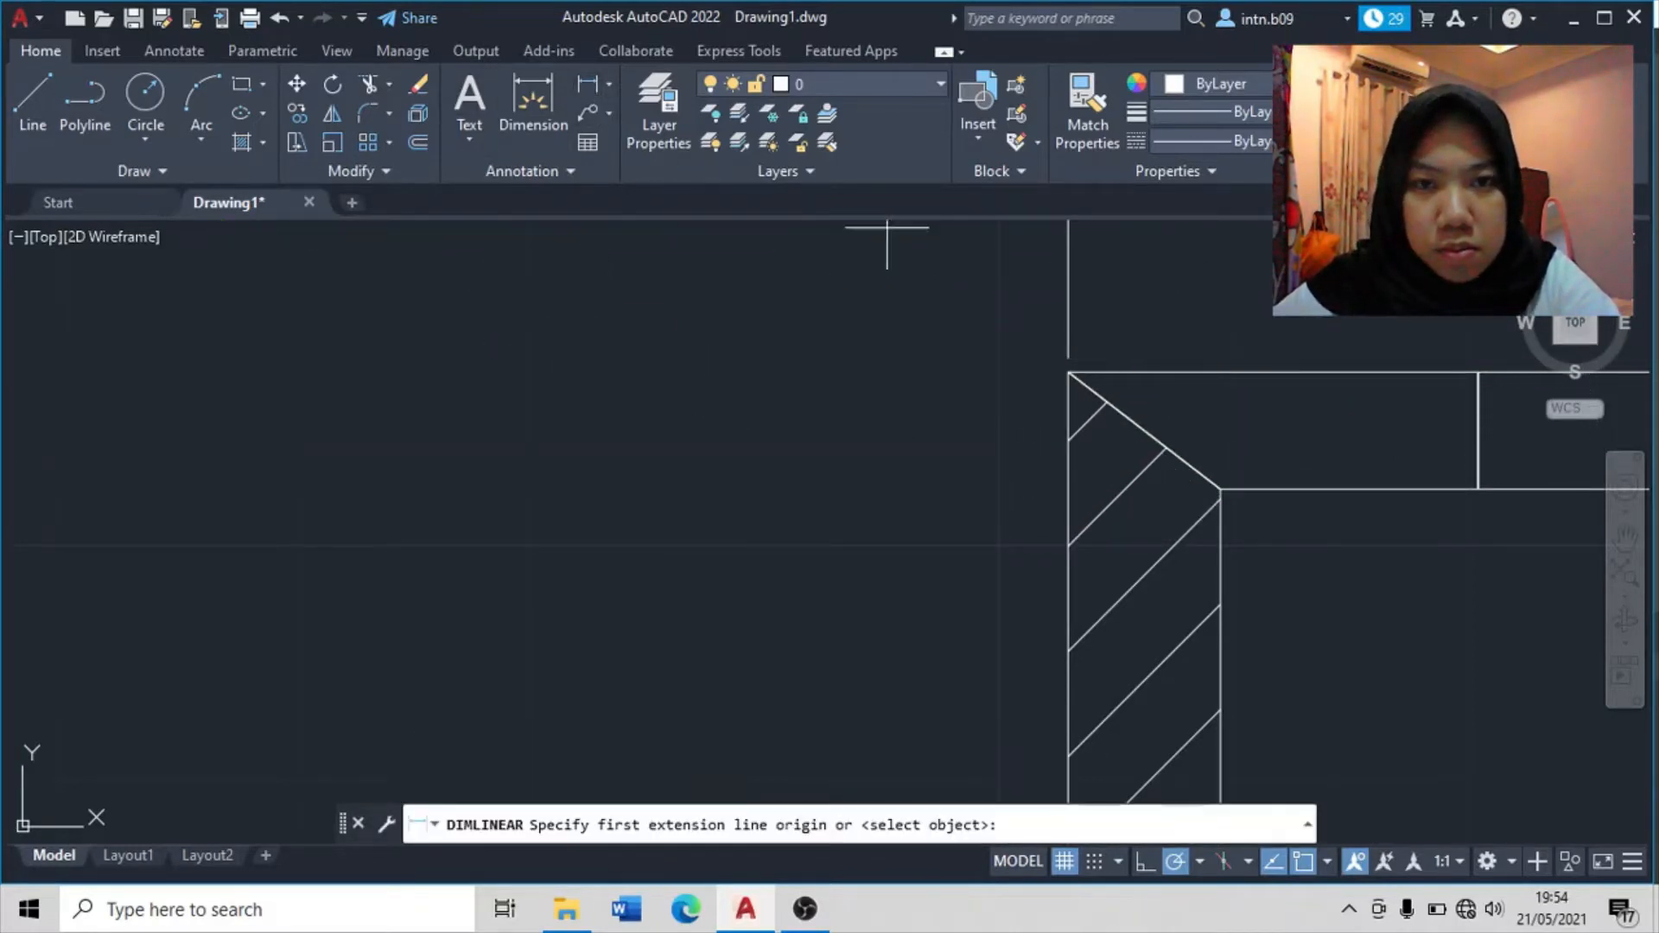
pyautogui.click(1071, 374)
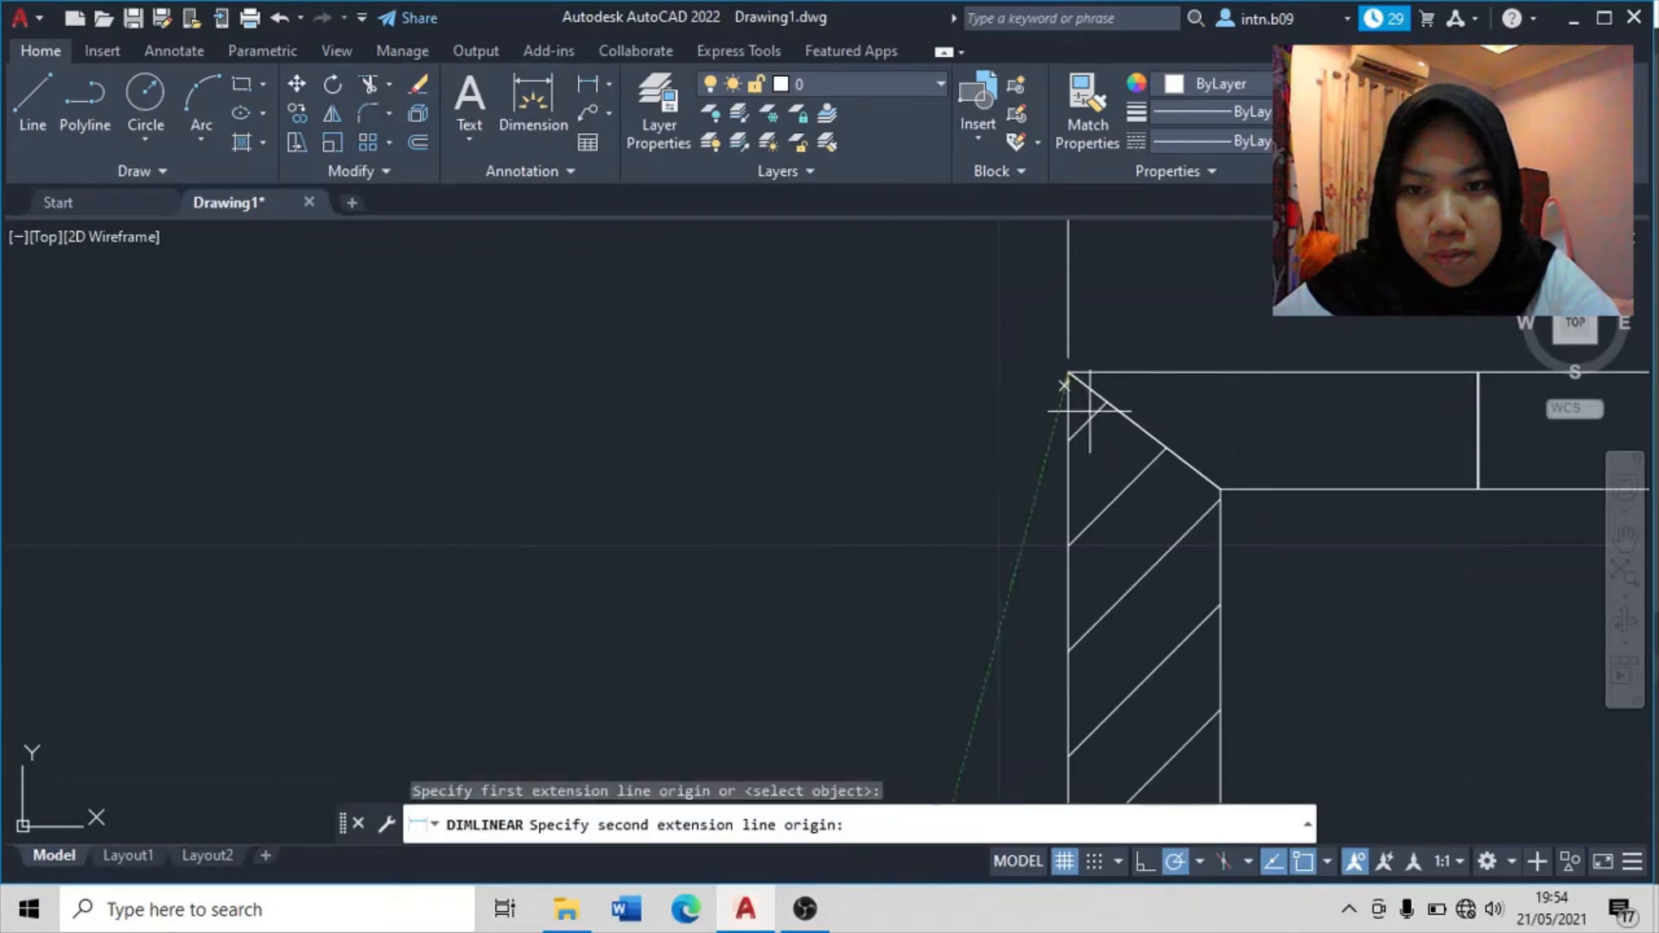
pyautogui.click(1220, 490)
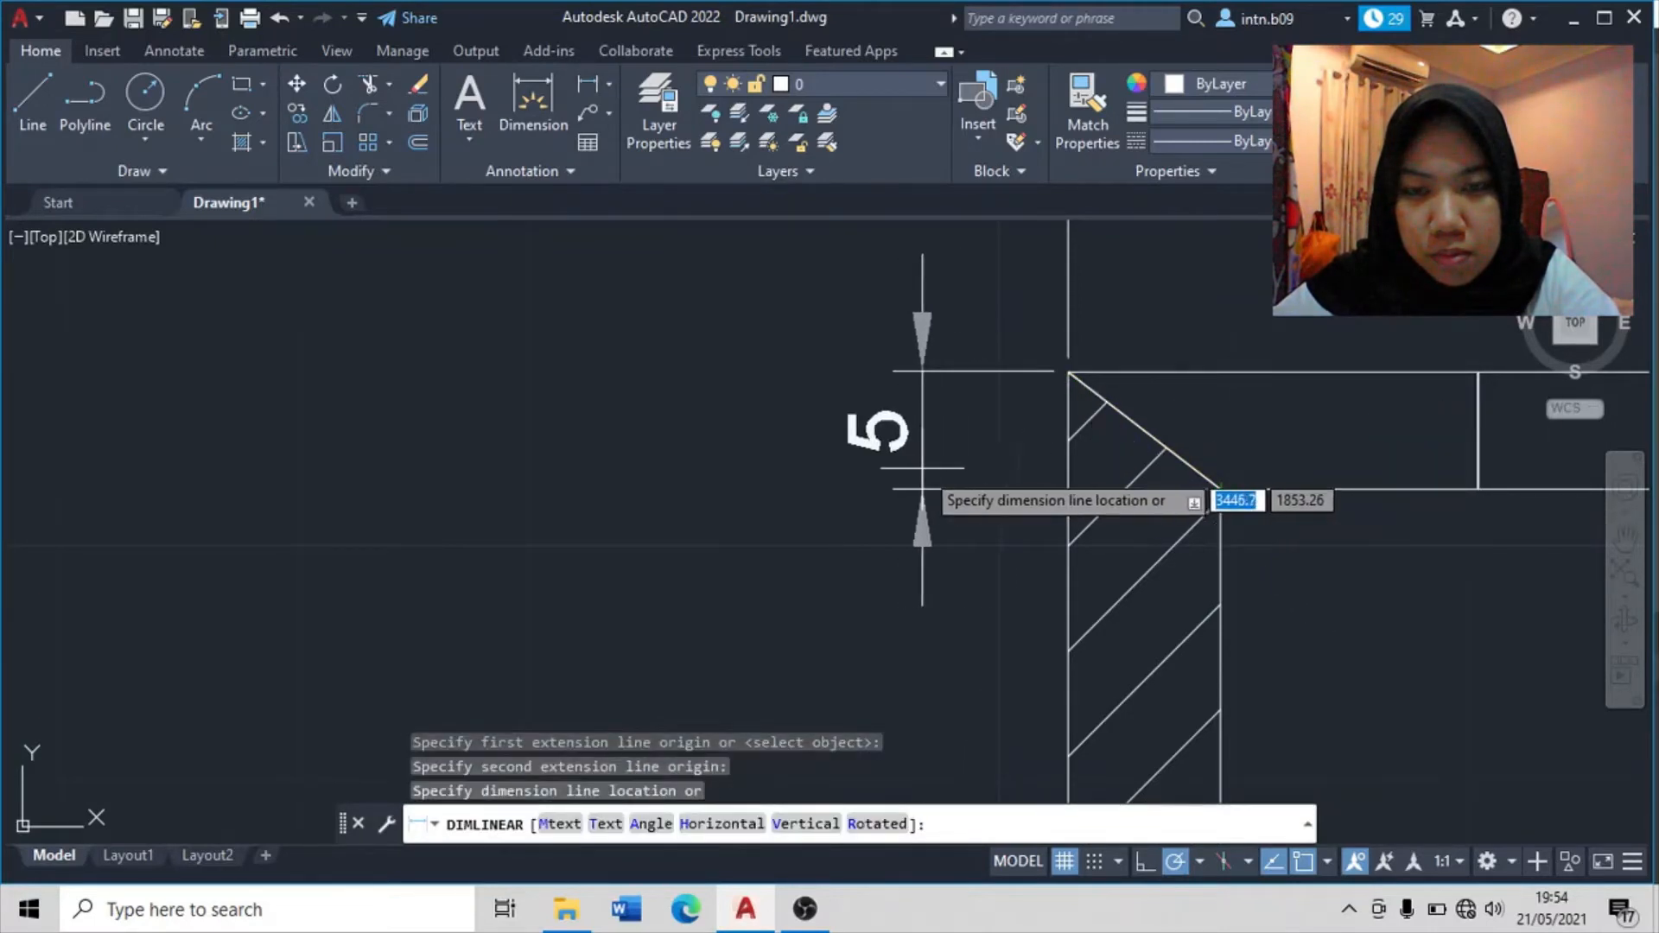
pyautogui.click(922, 468)
# - Add a vertical linear dimension from the top left corner down to the first shoulder, outside the chamfer height dimension
pyautogui.scroll(-6, 922, 468)
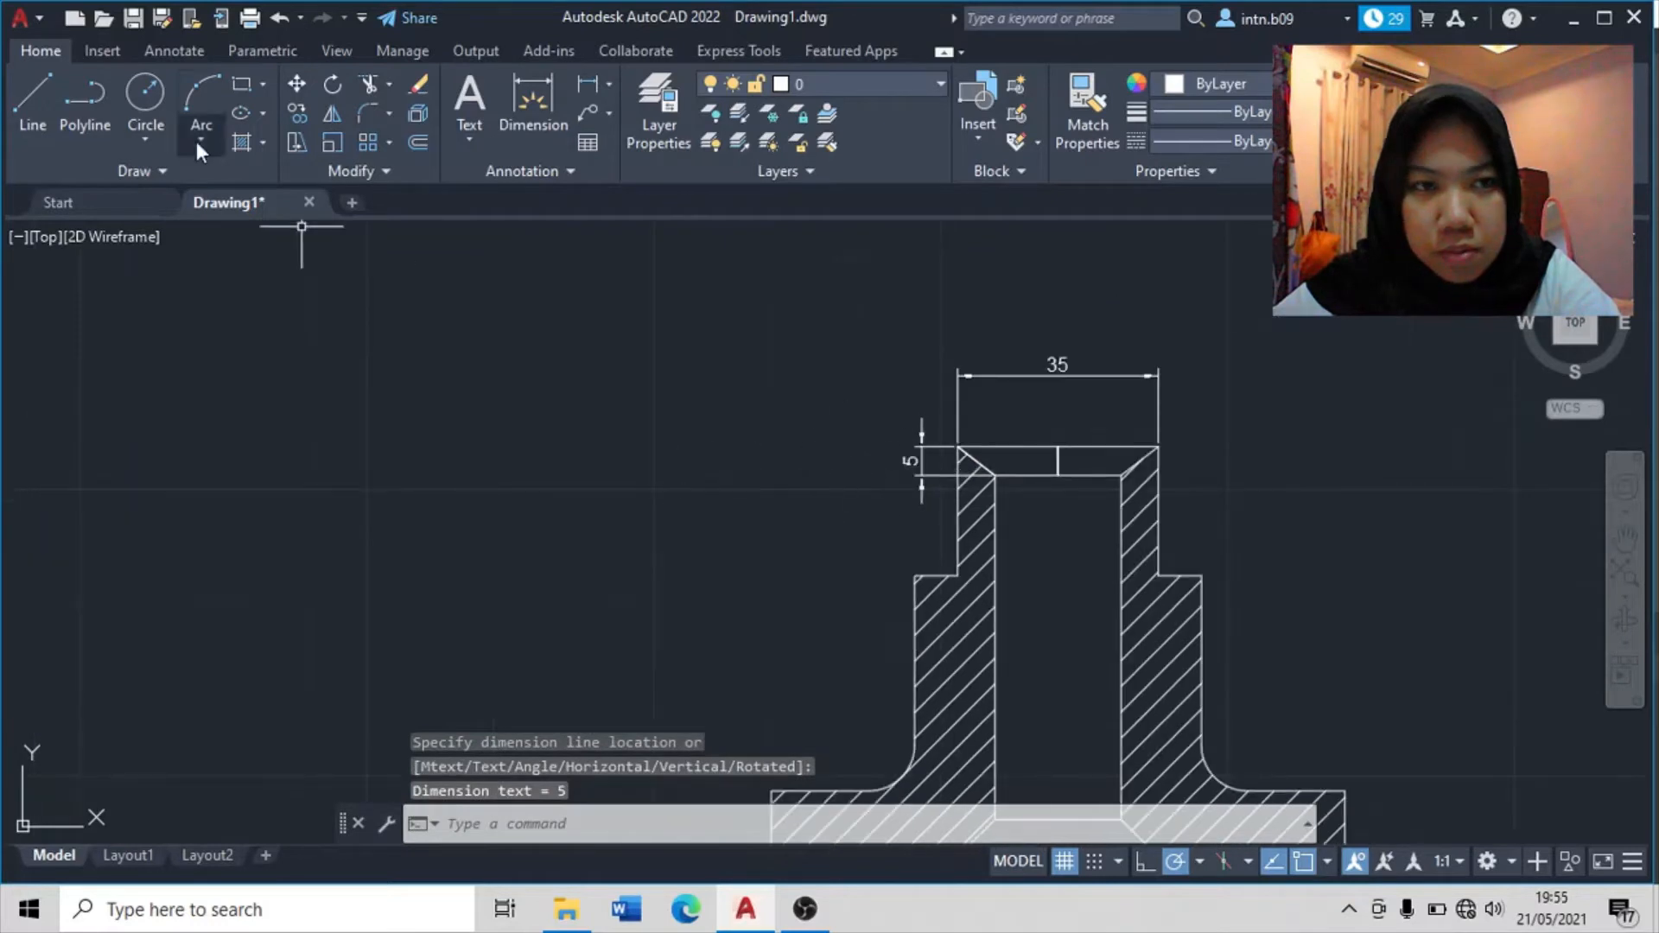
pyautogui.click(587, 84)
pyautogui.scroll(4, 1122, 443)
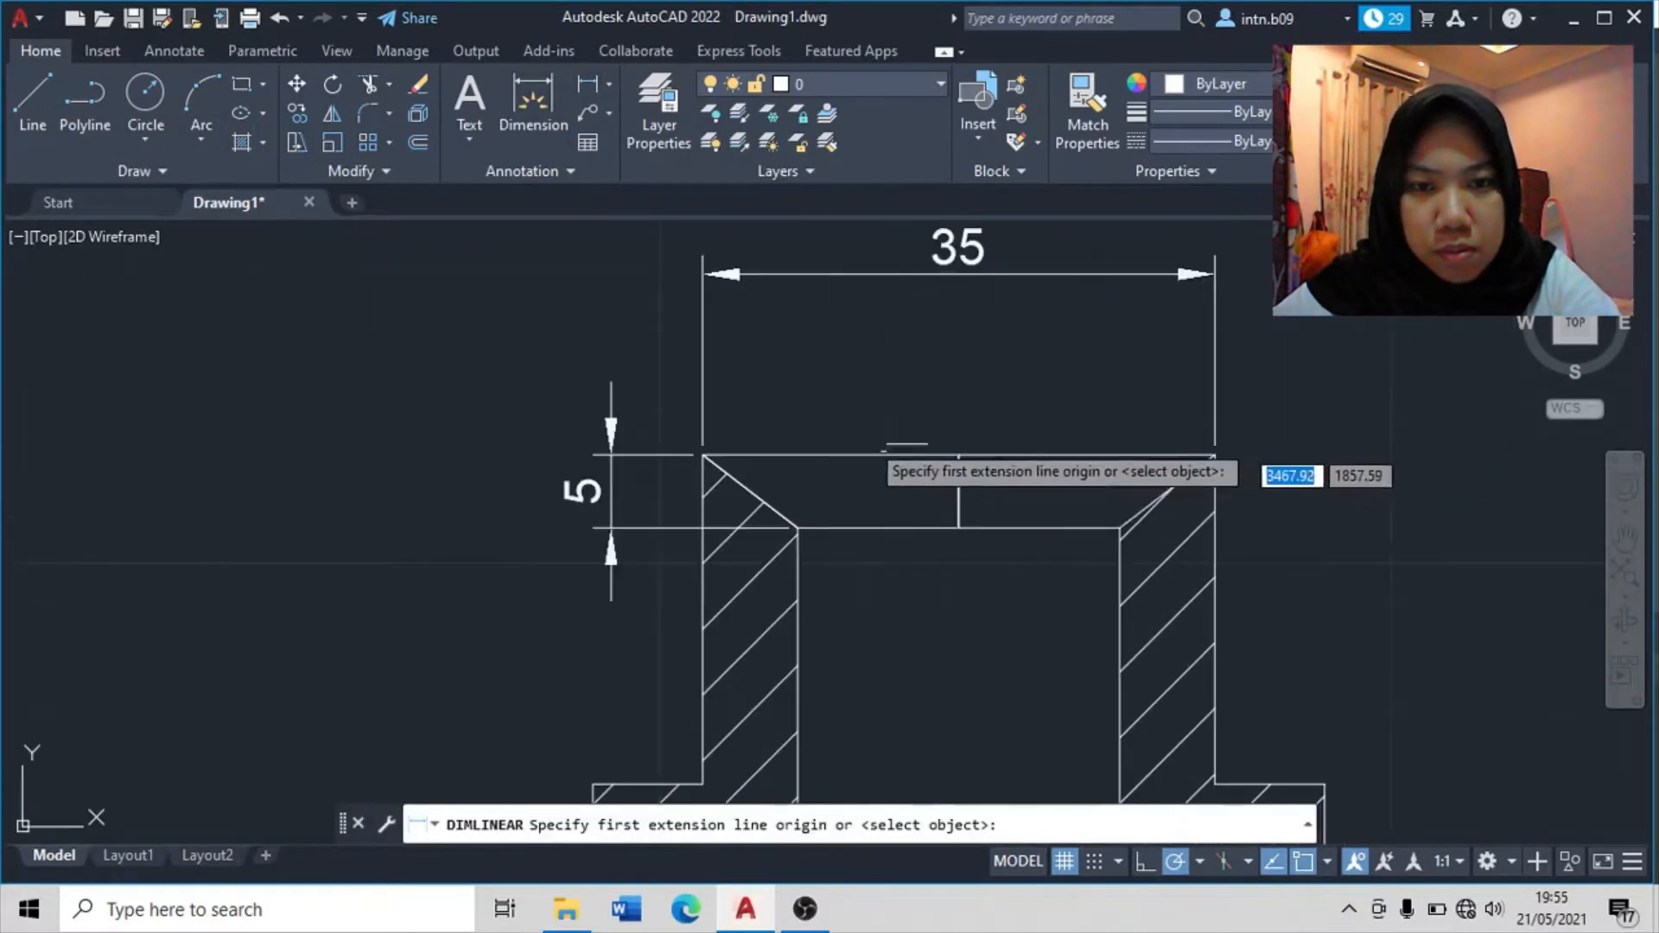
pyautogui.click(702, 454)
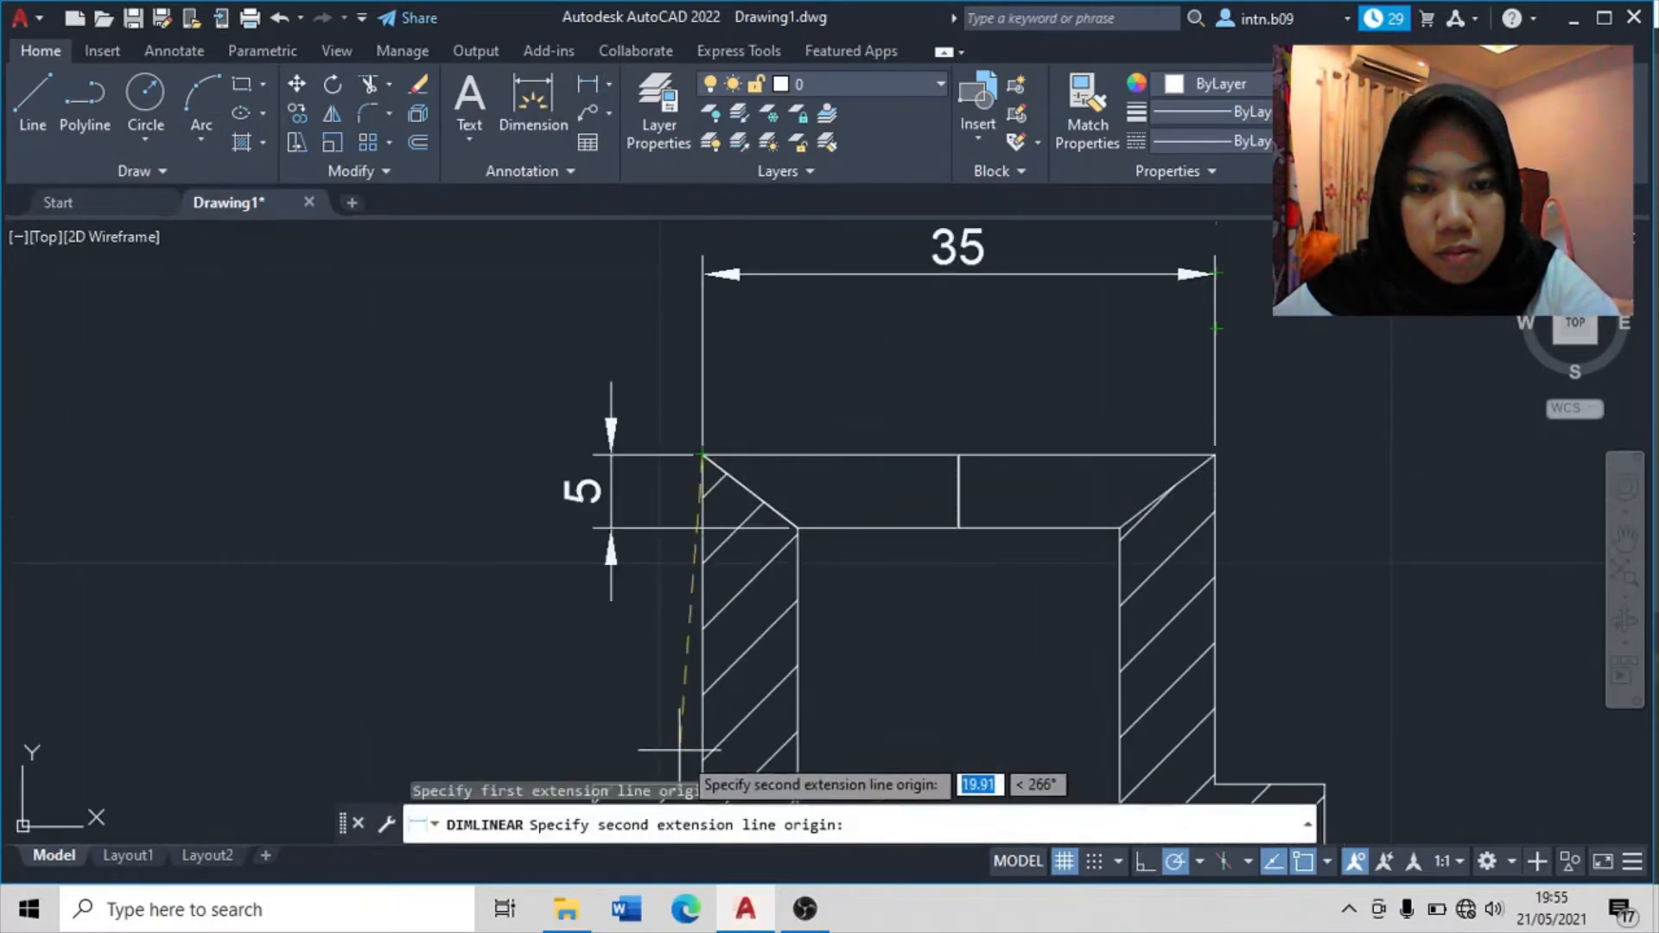
pyautogui.moveTo(725, 696); pyautogui.dragTo(811, 543, button='middle')
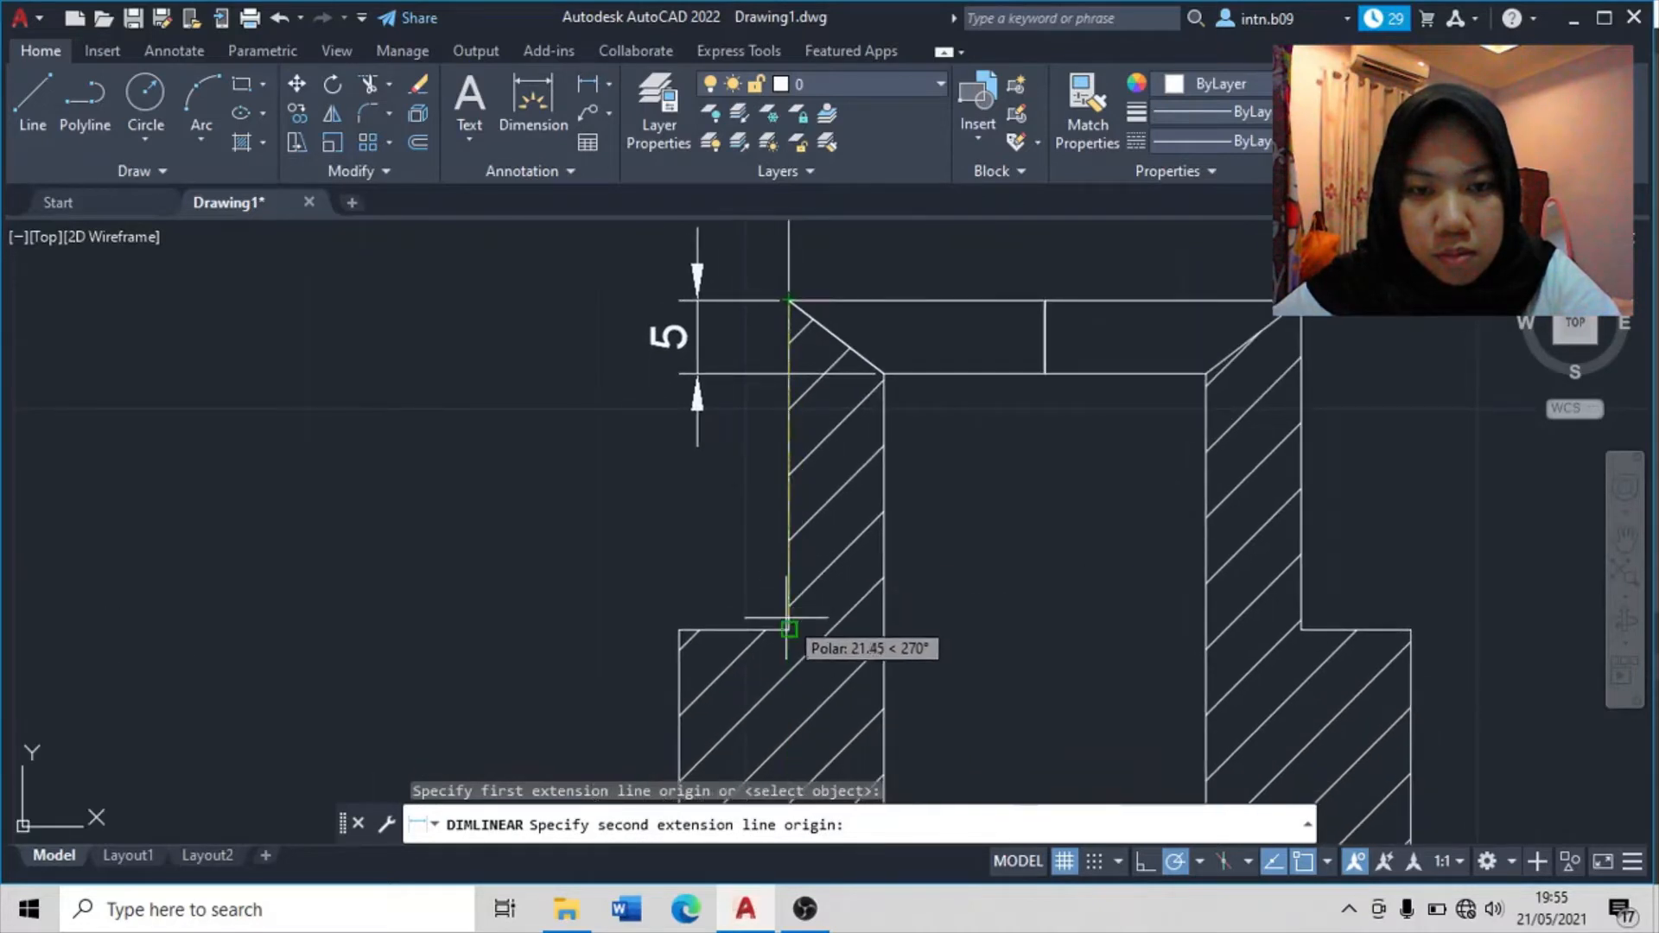
pyautogui.click(788, 628)
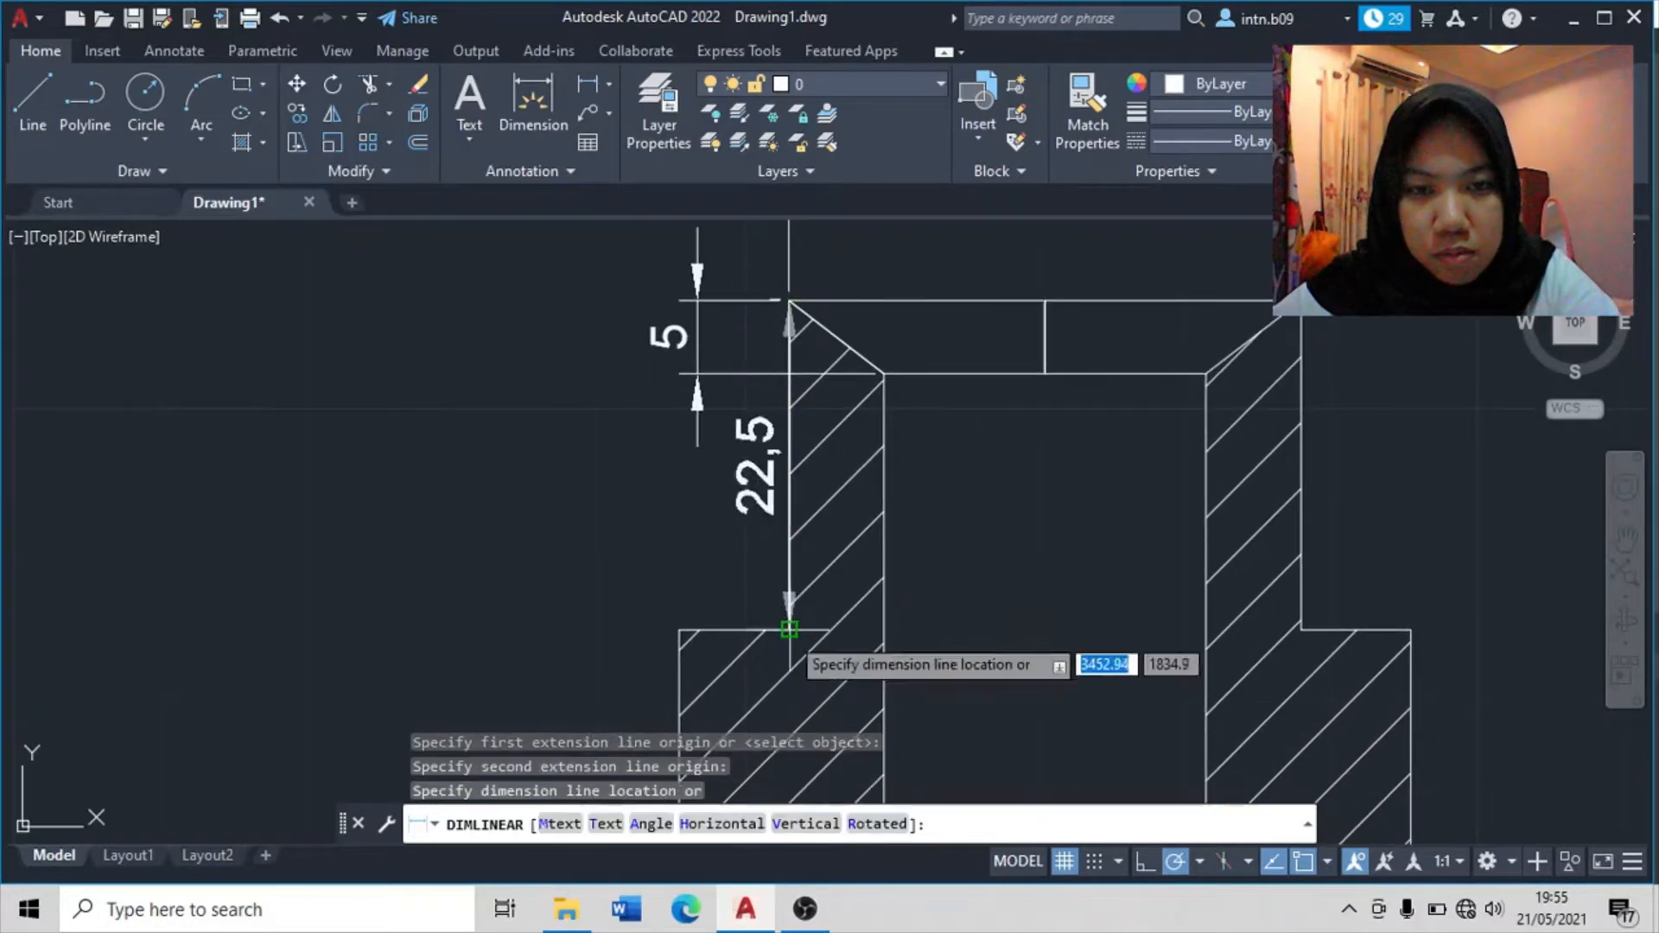
pyautogui.click(574, 629)
# - Try a horizontal linear dimension across the upper bore, placed directly on the chamfer's inner edge, and undo it
pyautogui.scroll(-4, 587, 620)
pyautogui.scroll(-5, 1097, 392)
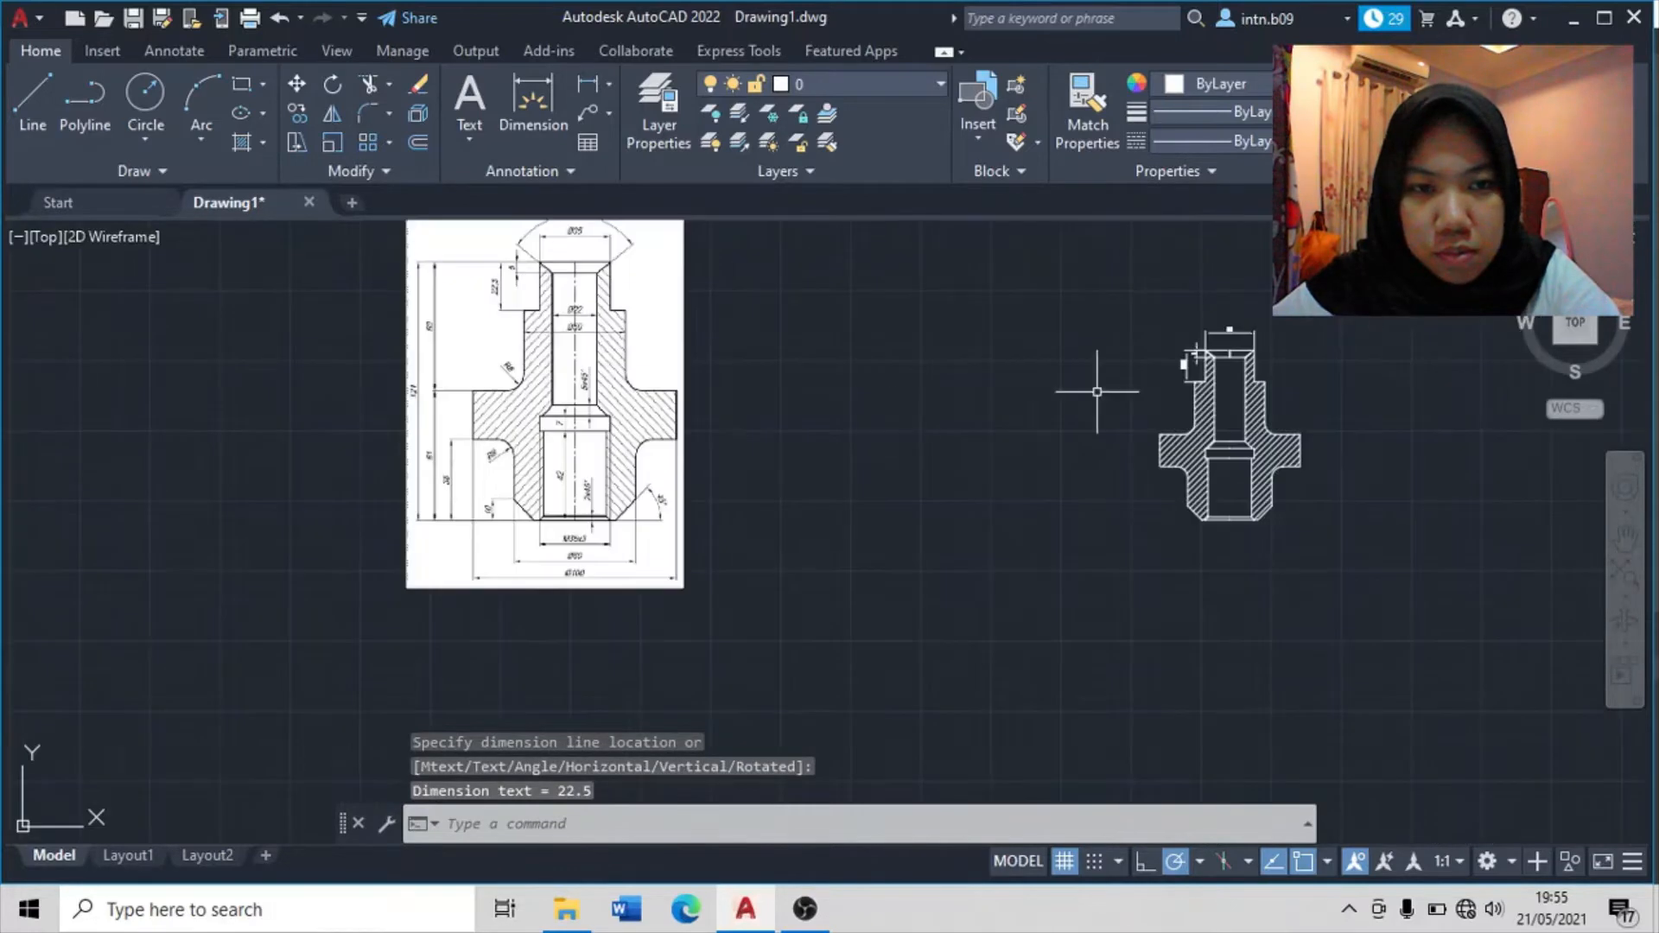
pyautogui.scroll(5, 1313, 484)
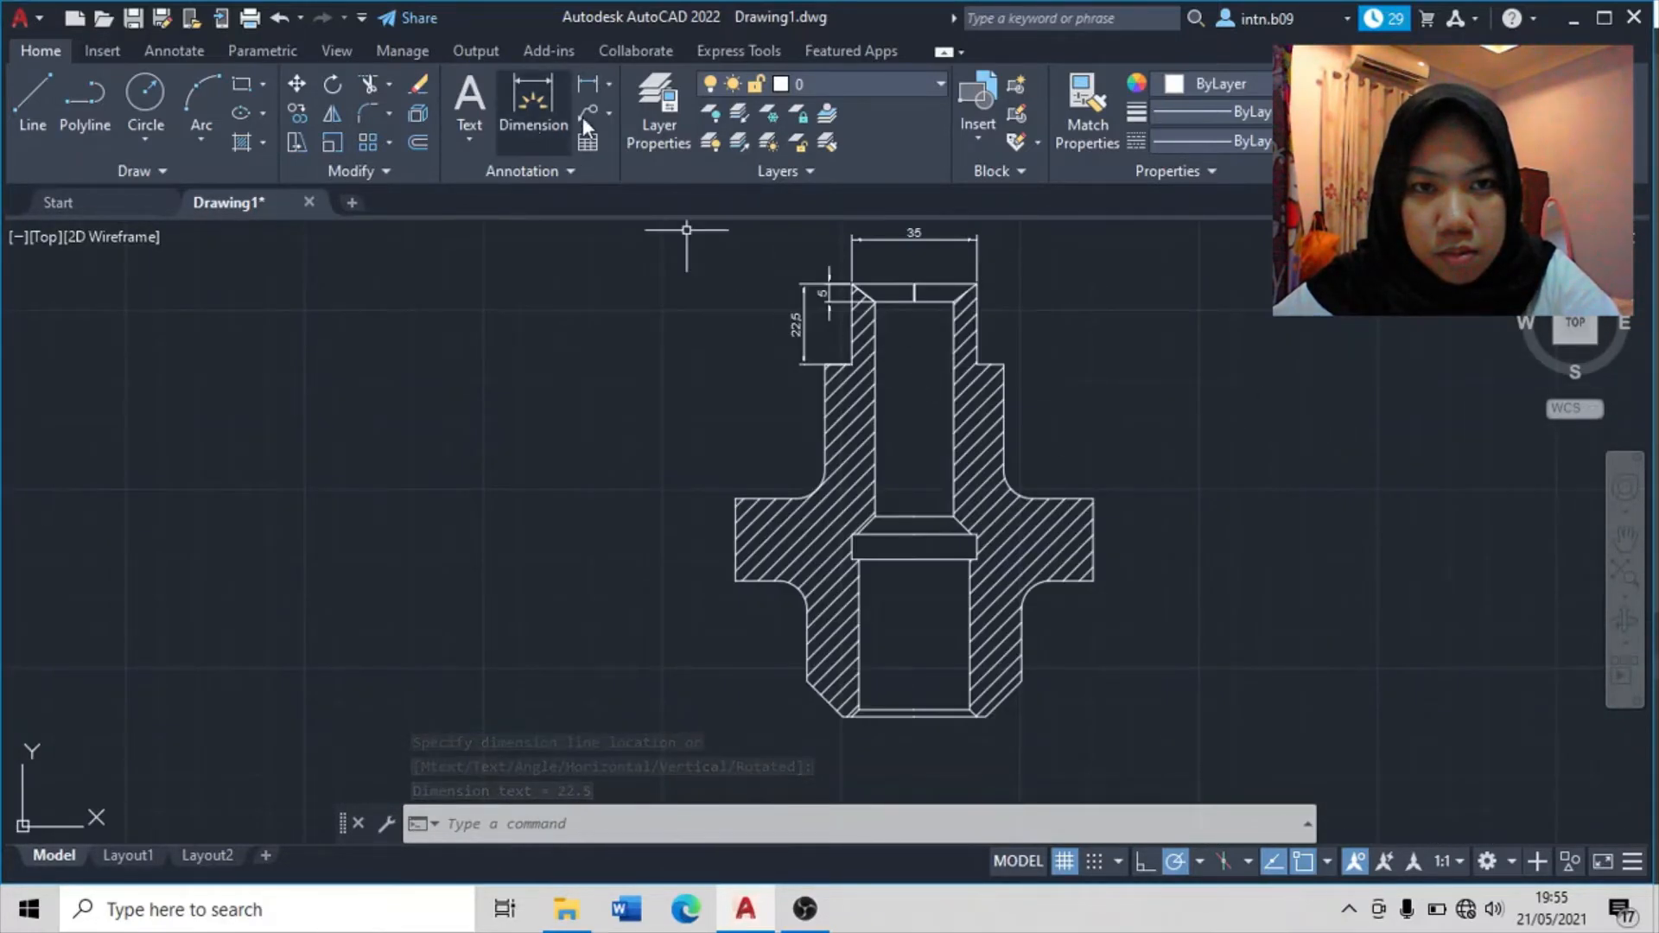
pyautogui.click(584, 88)
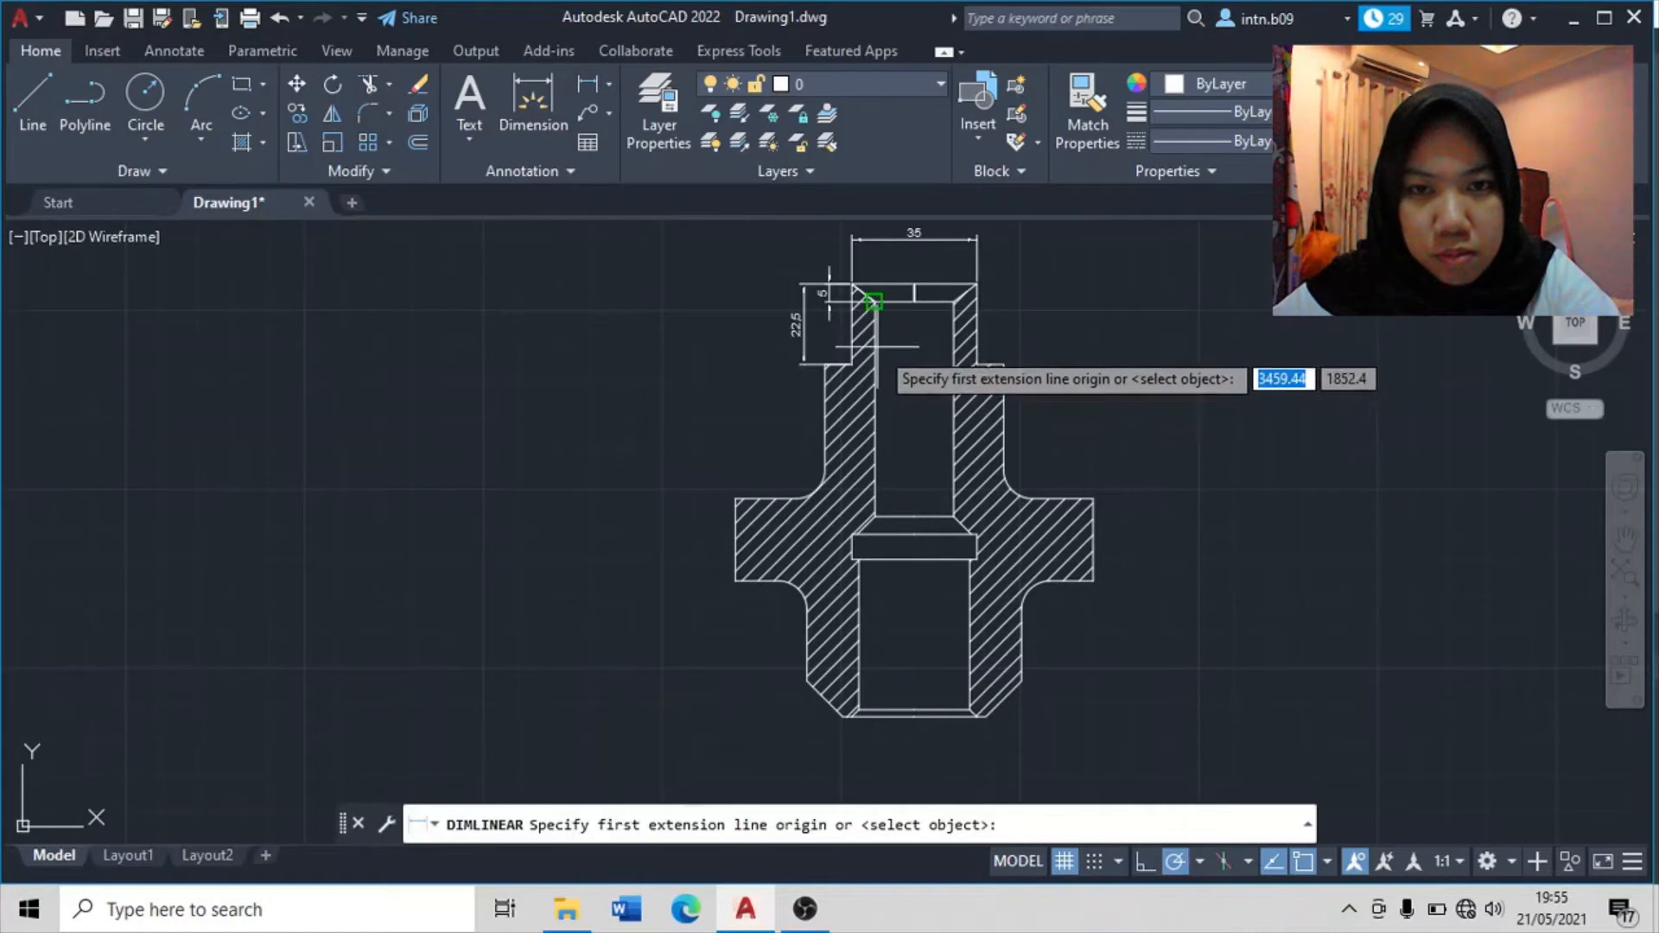
pyautogui.click(874, 300)
pyautogui.click(955, 298)
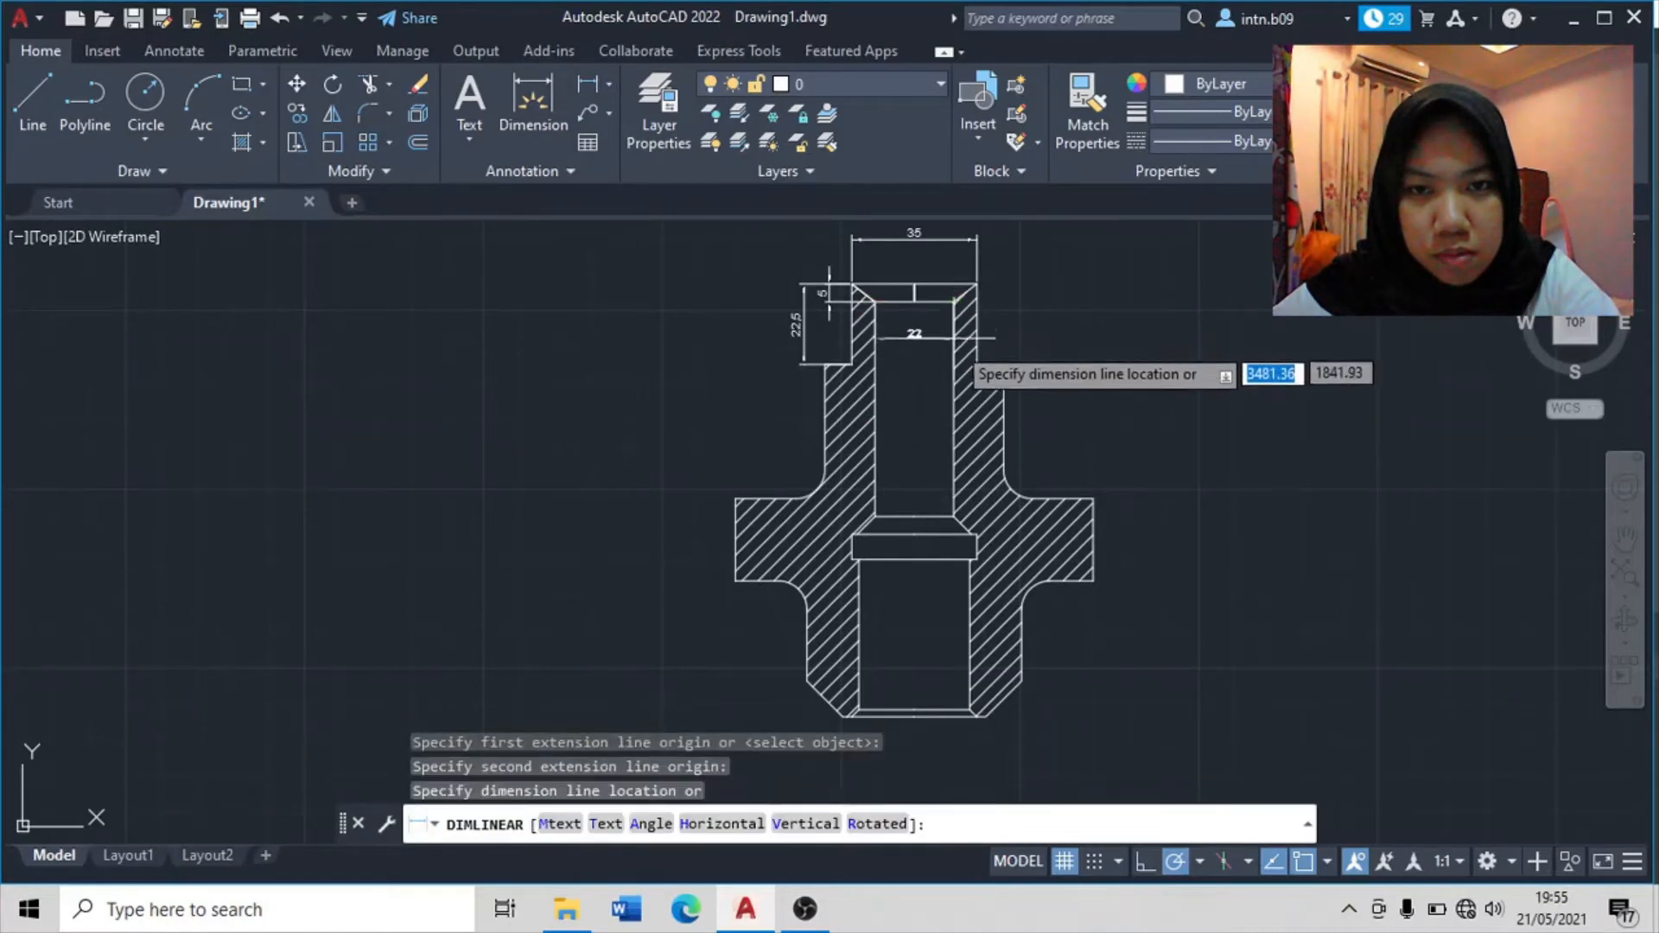
pyautogui.click(955, 298)
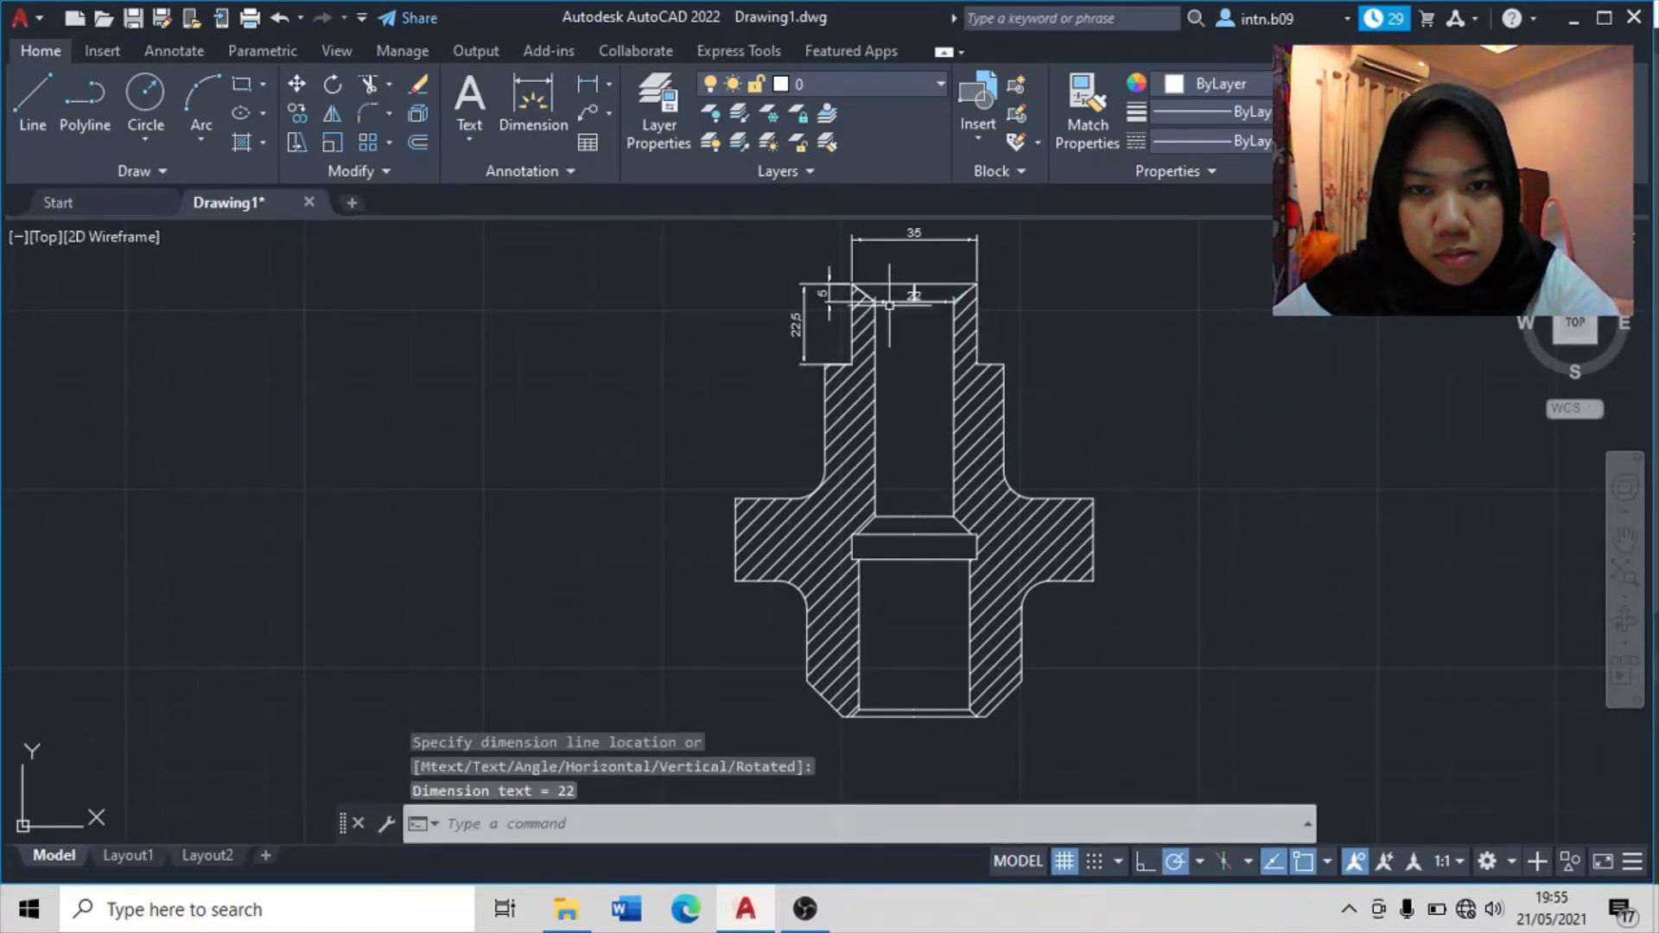
pyautogui.hotkey('ctrl', 'z')
# - Add a horizontal linear dimension across the upper bore between the chamfers' inner corners, placed inside the bore just below them
pyautogui.scroll(5, 955, 359)
pyautogui.scroll(-2, 877, 592)
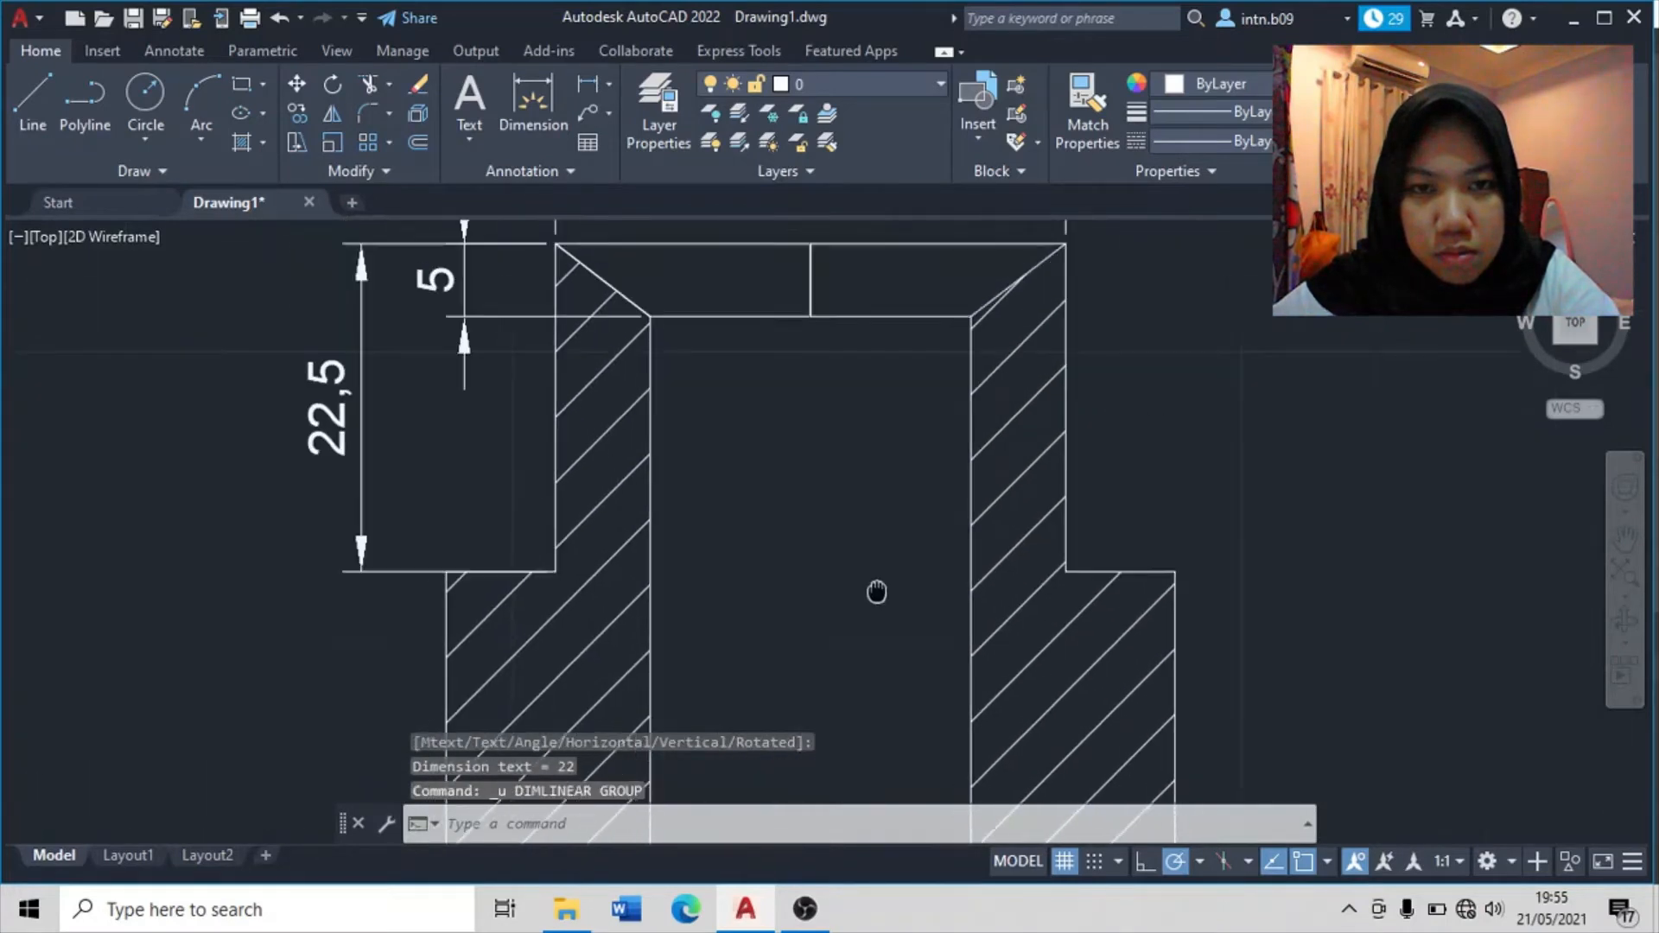
pyautogui.click(586, 93)
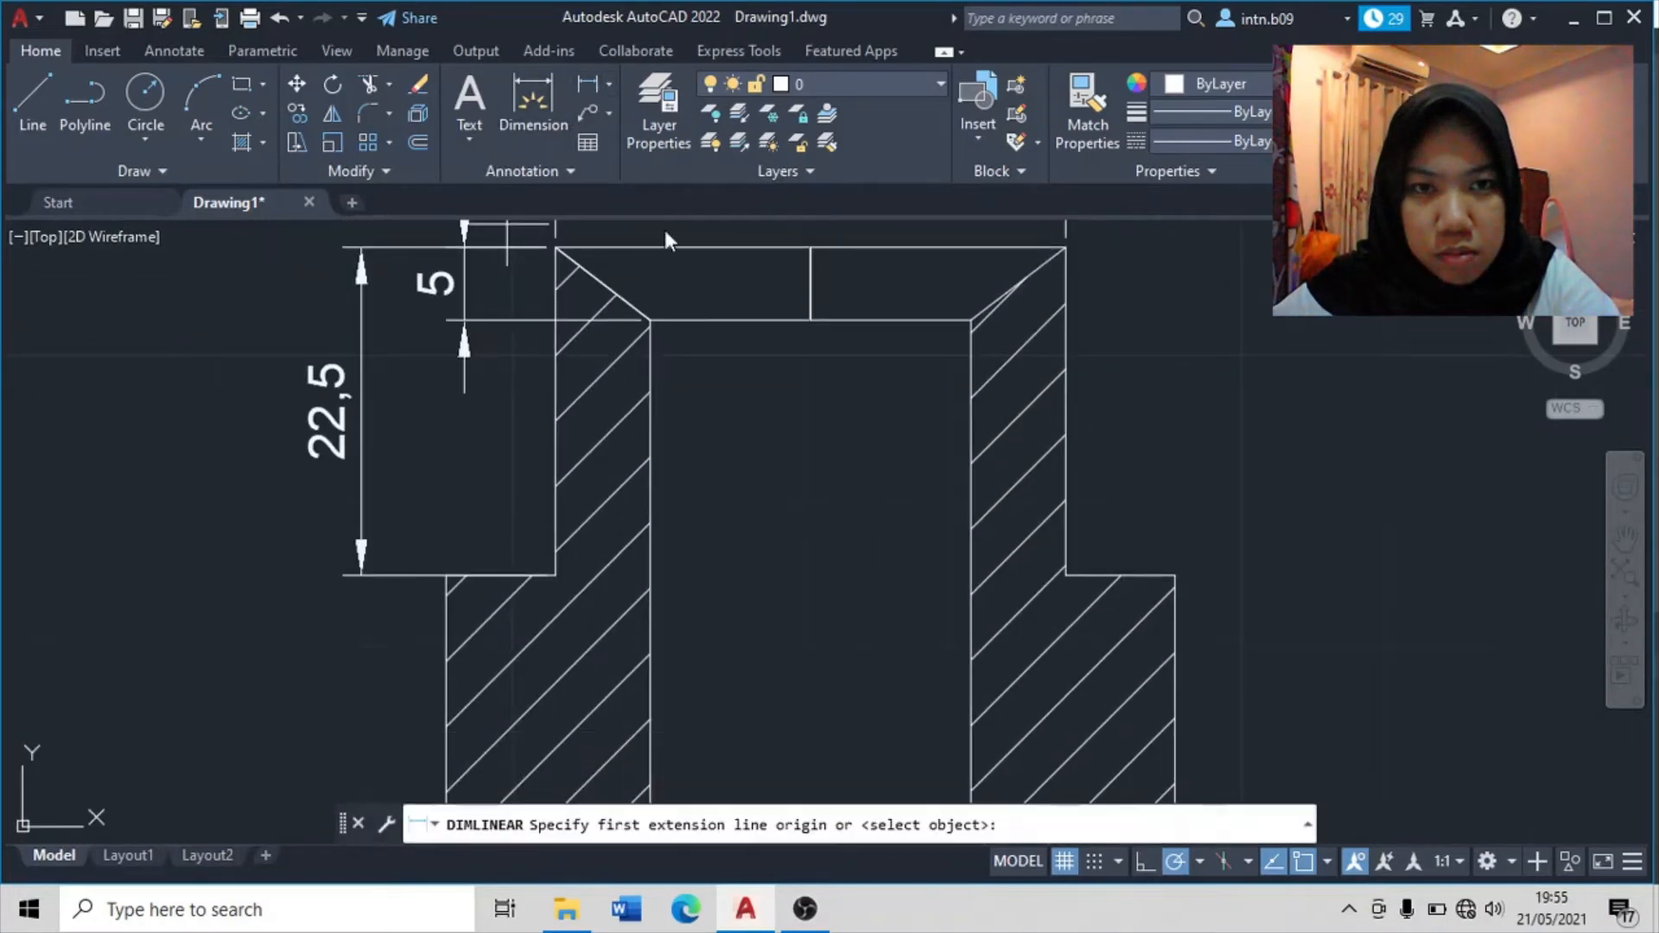
pyautogui.click(650, 319)
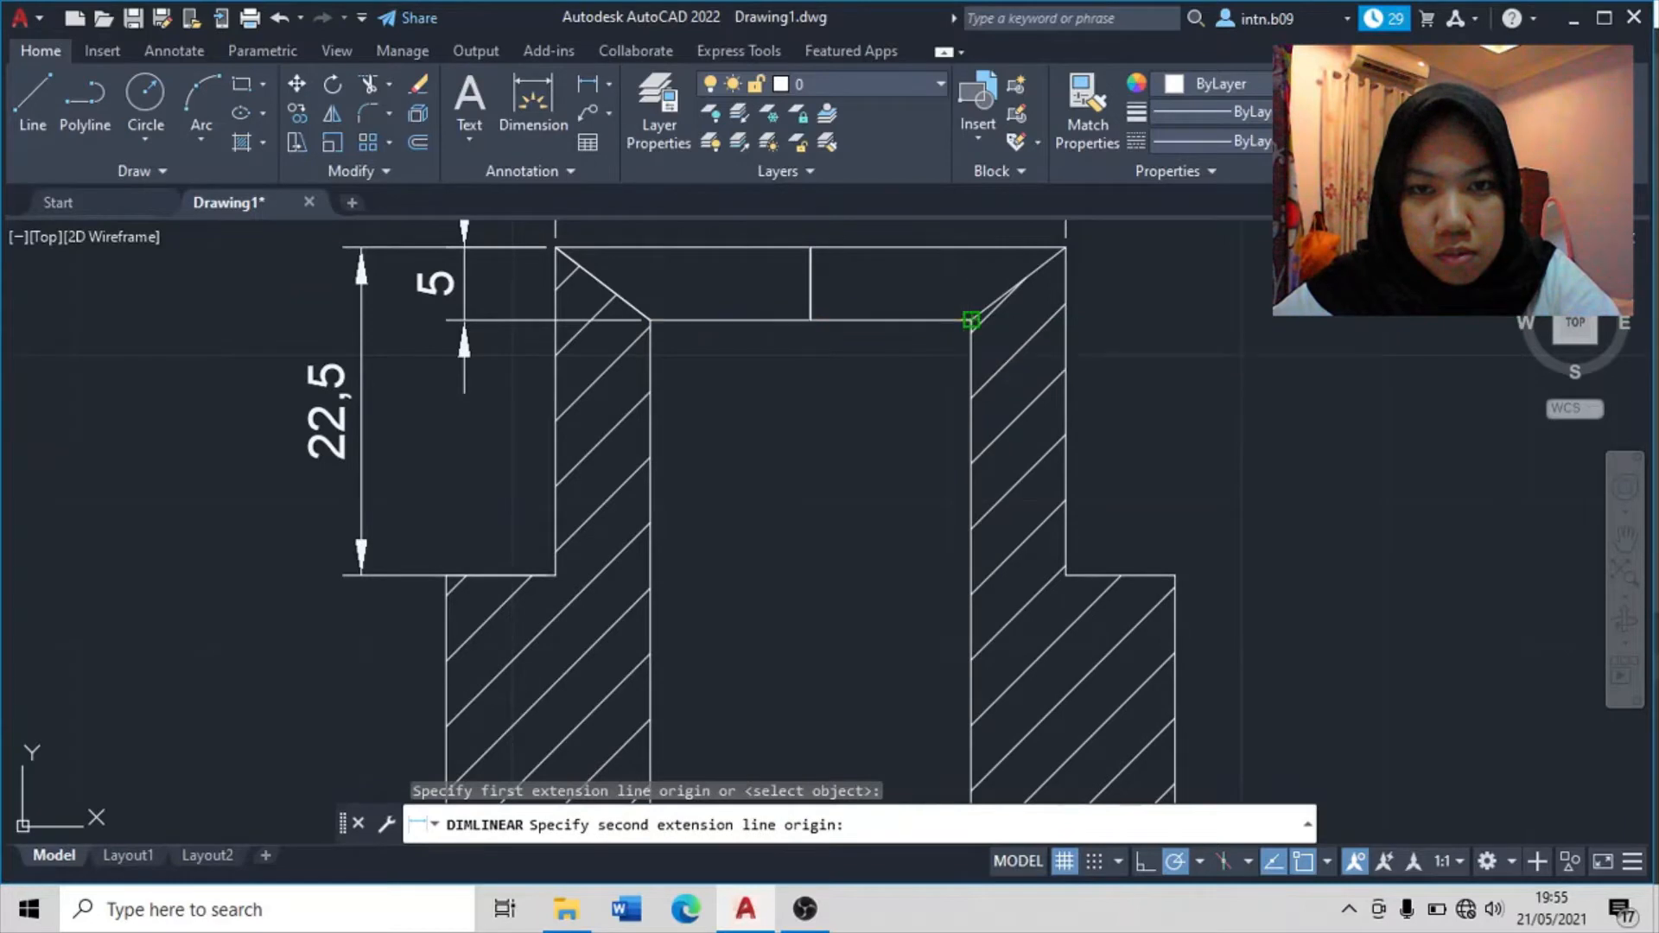
pyautogui.click(971, 320)
pyautogui.click(956, 421)
# - Add a horizontal linear dimension across the outer width of the stepped neck at the shoulder, placed below the bore dimension
pyautogui.scroll(-2, 823, 452)
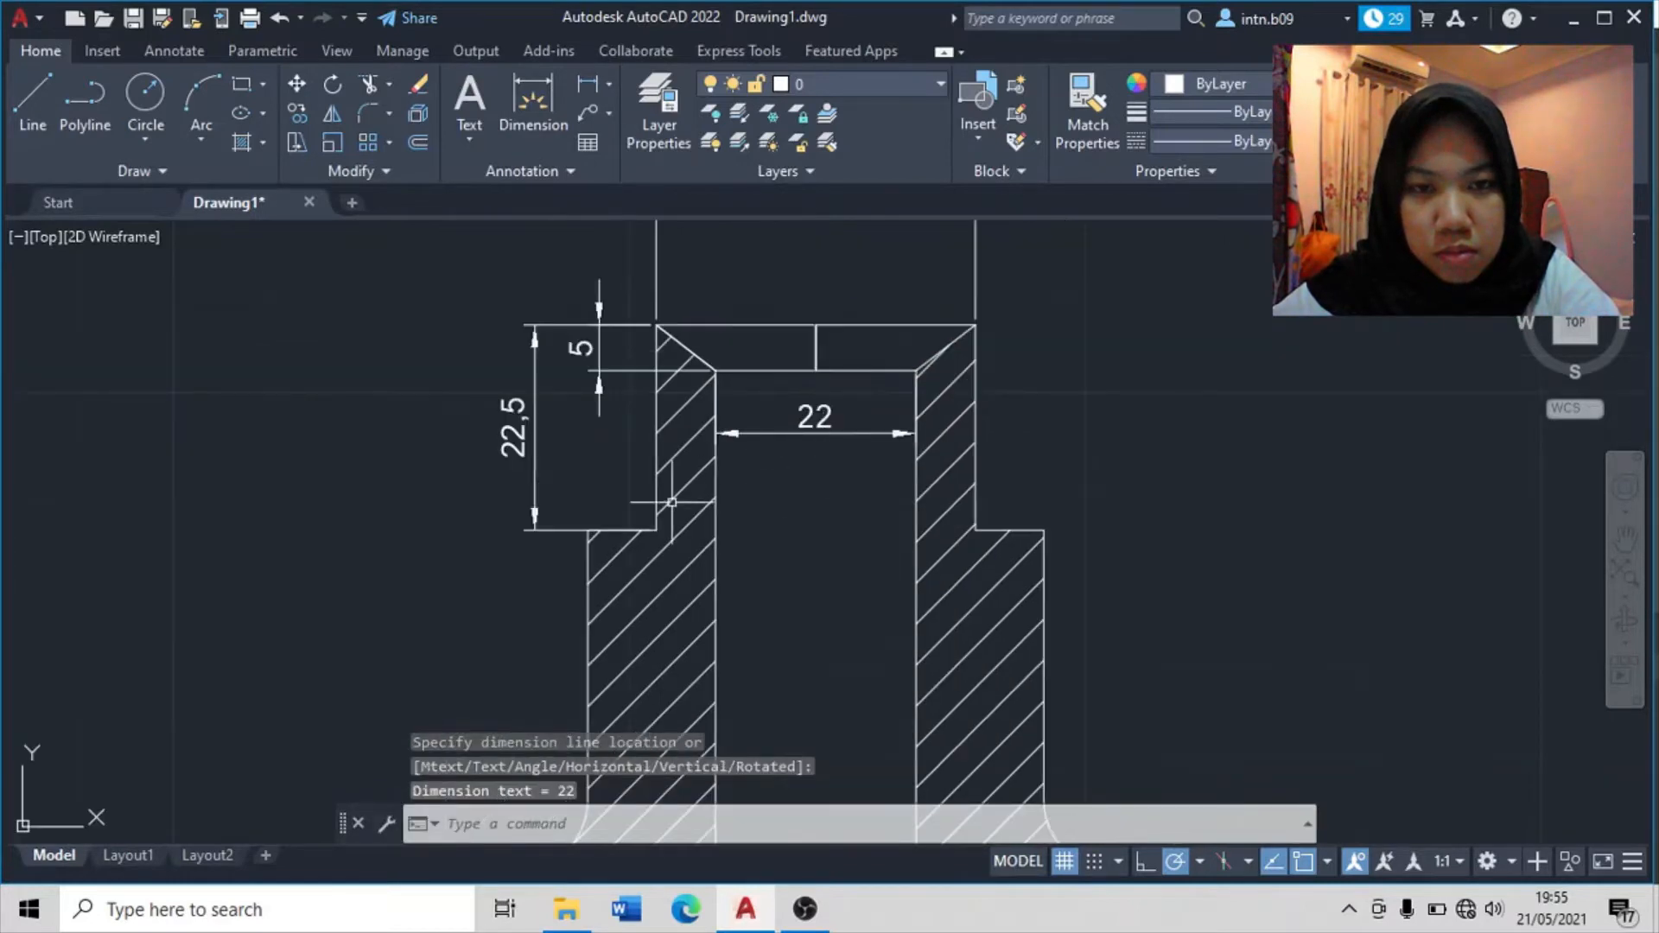
pyautogui.scroll(-4, 289, 568)
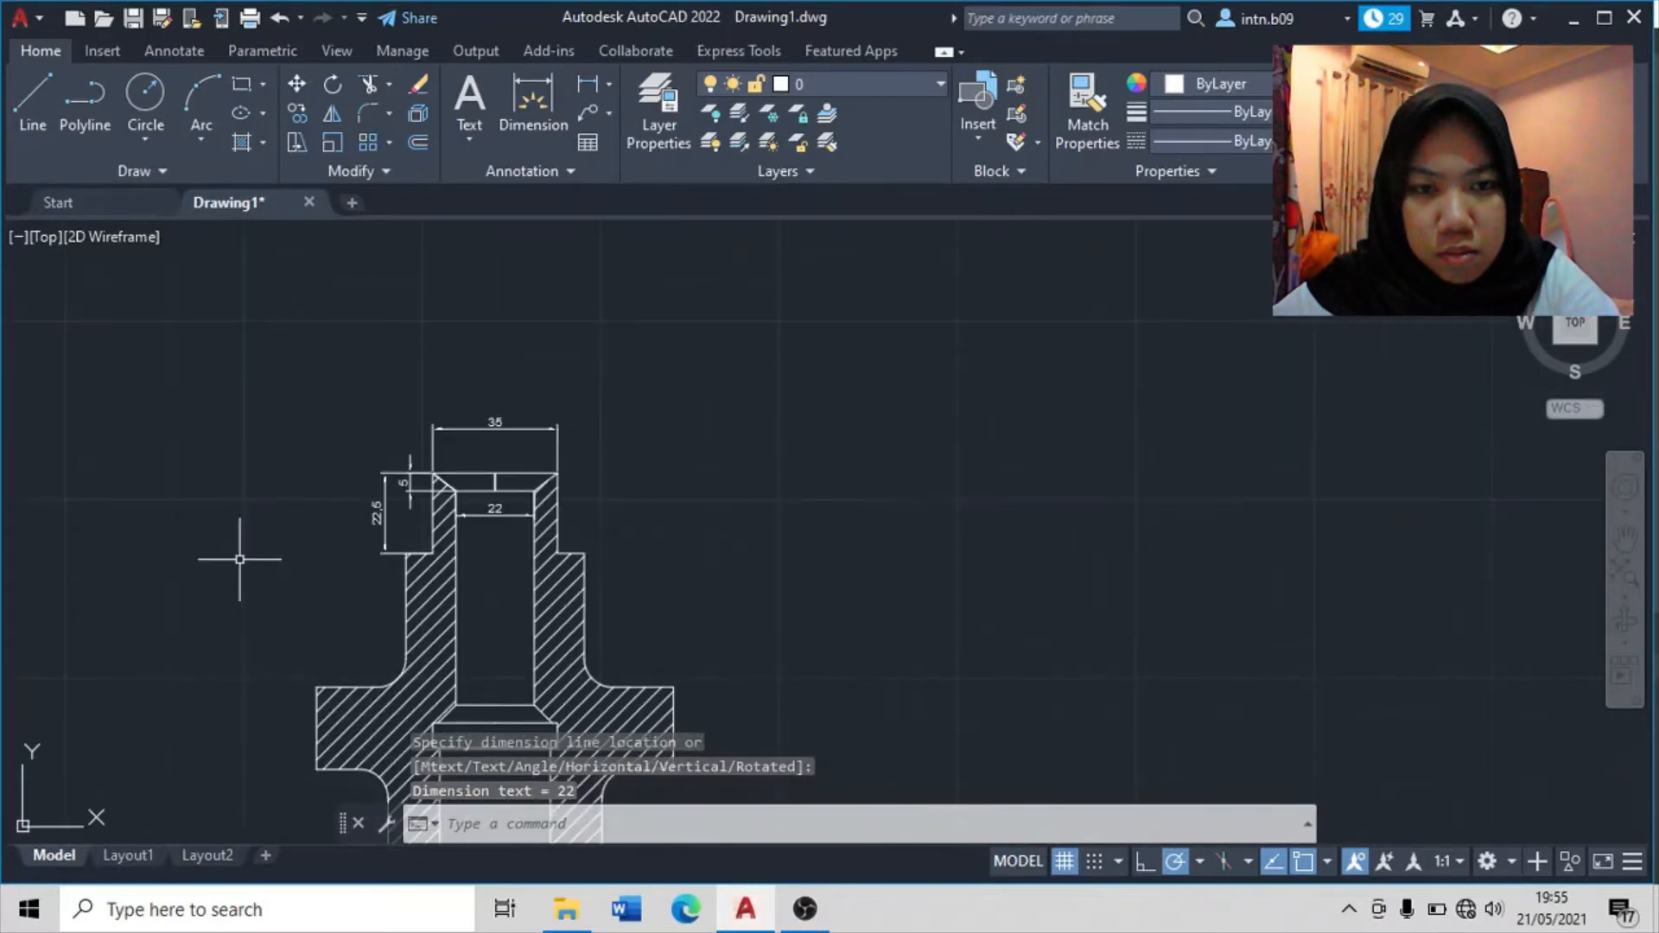
pyautogui.moveTo(240, 562); pyautogui.dragTo(982, 490, button='middle')
pyautogui.moveTo(264, 548)
pyautogui.mouseDown(button='middle')
pyautogui.moveTo(1158, 520)
pyautogui.moveTo(629, 535)
pyautogui.mouseUp(button='middle')
pyautogui.moveTo(1252, 501); pyautogui.dragTo(586, 510, button='middle')
pyautogui.scroll(2, 624, 497)
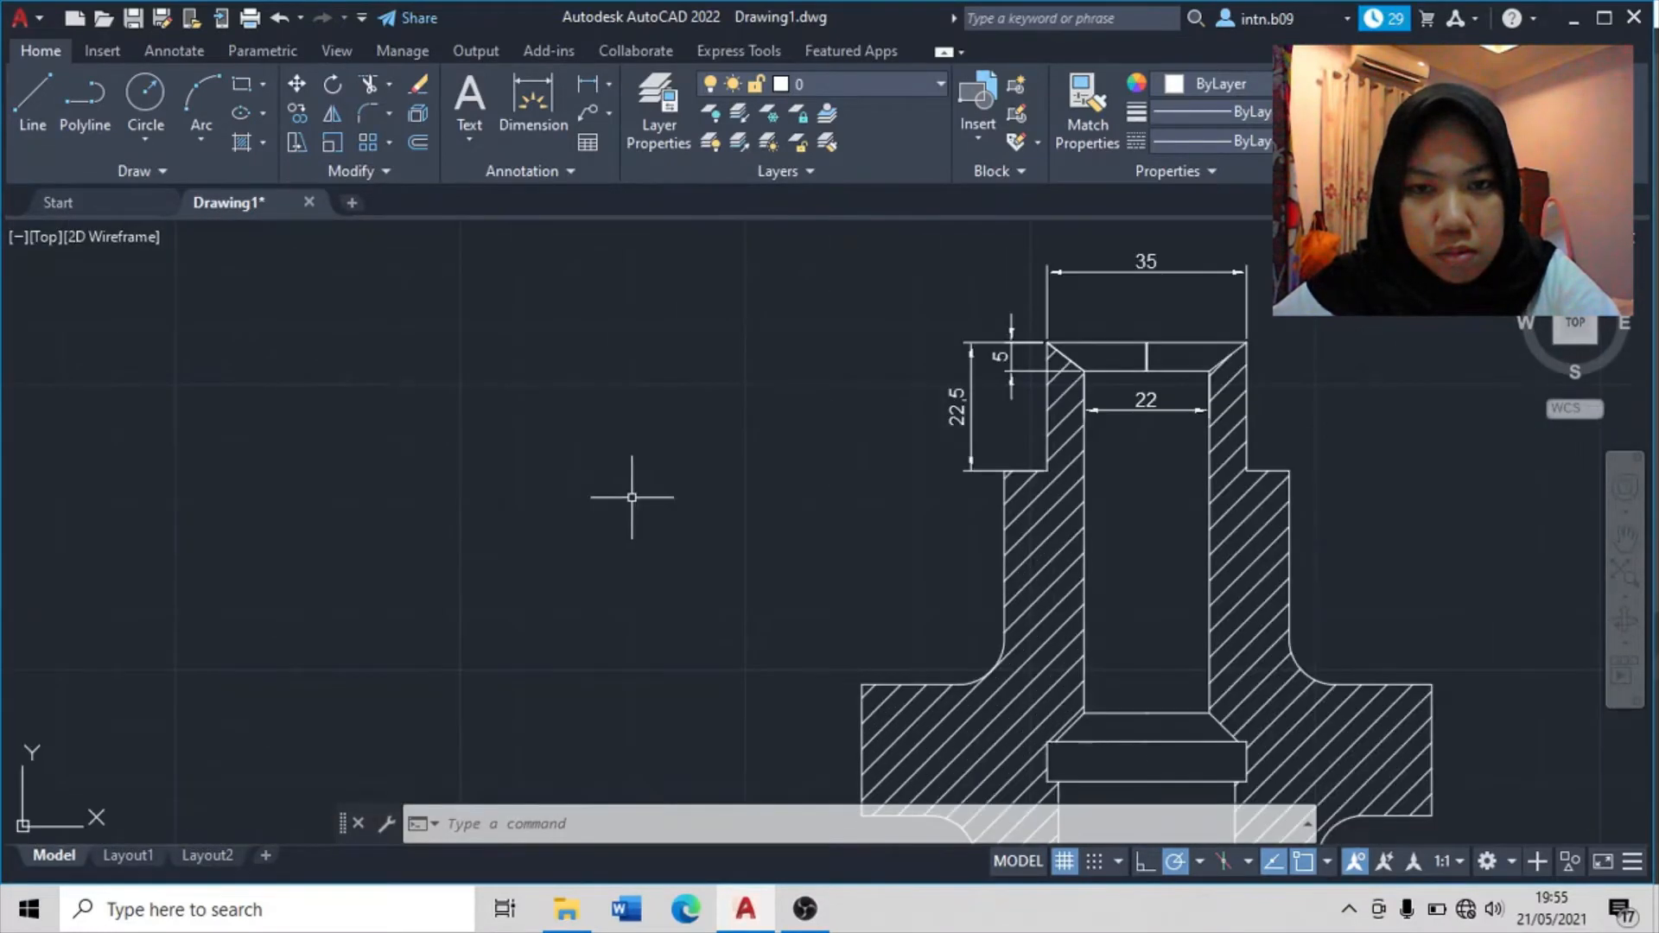
pyautogui.moveTo(747, 492); pyautogui.dragTo(466, 485, button='middle')
pyautogui.scroll(2, 466, 484)
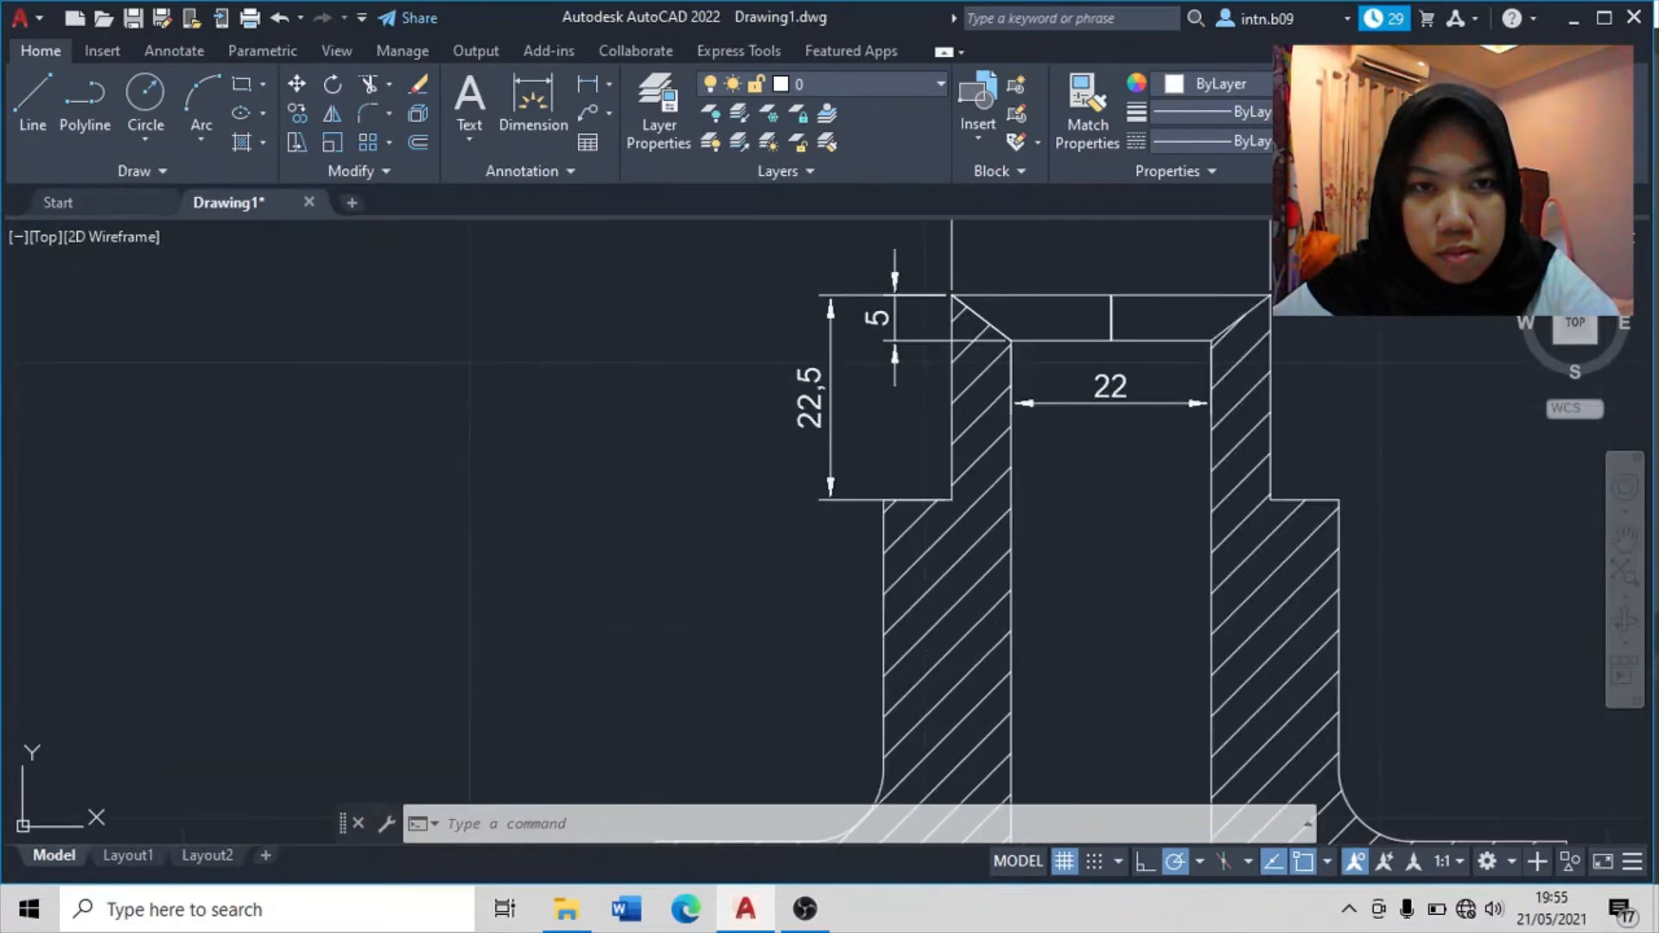
pyautogui.click(581, 83)
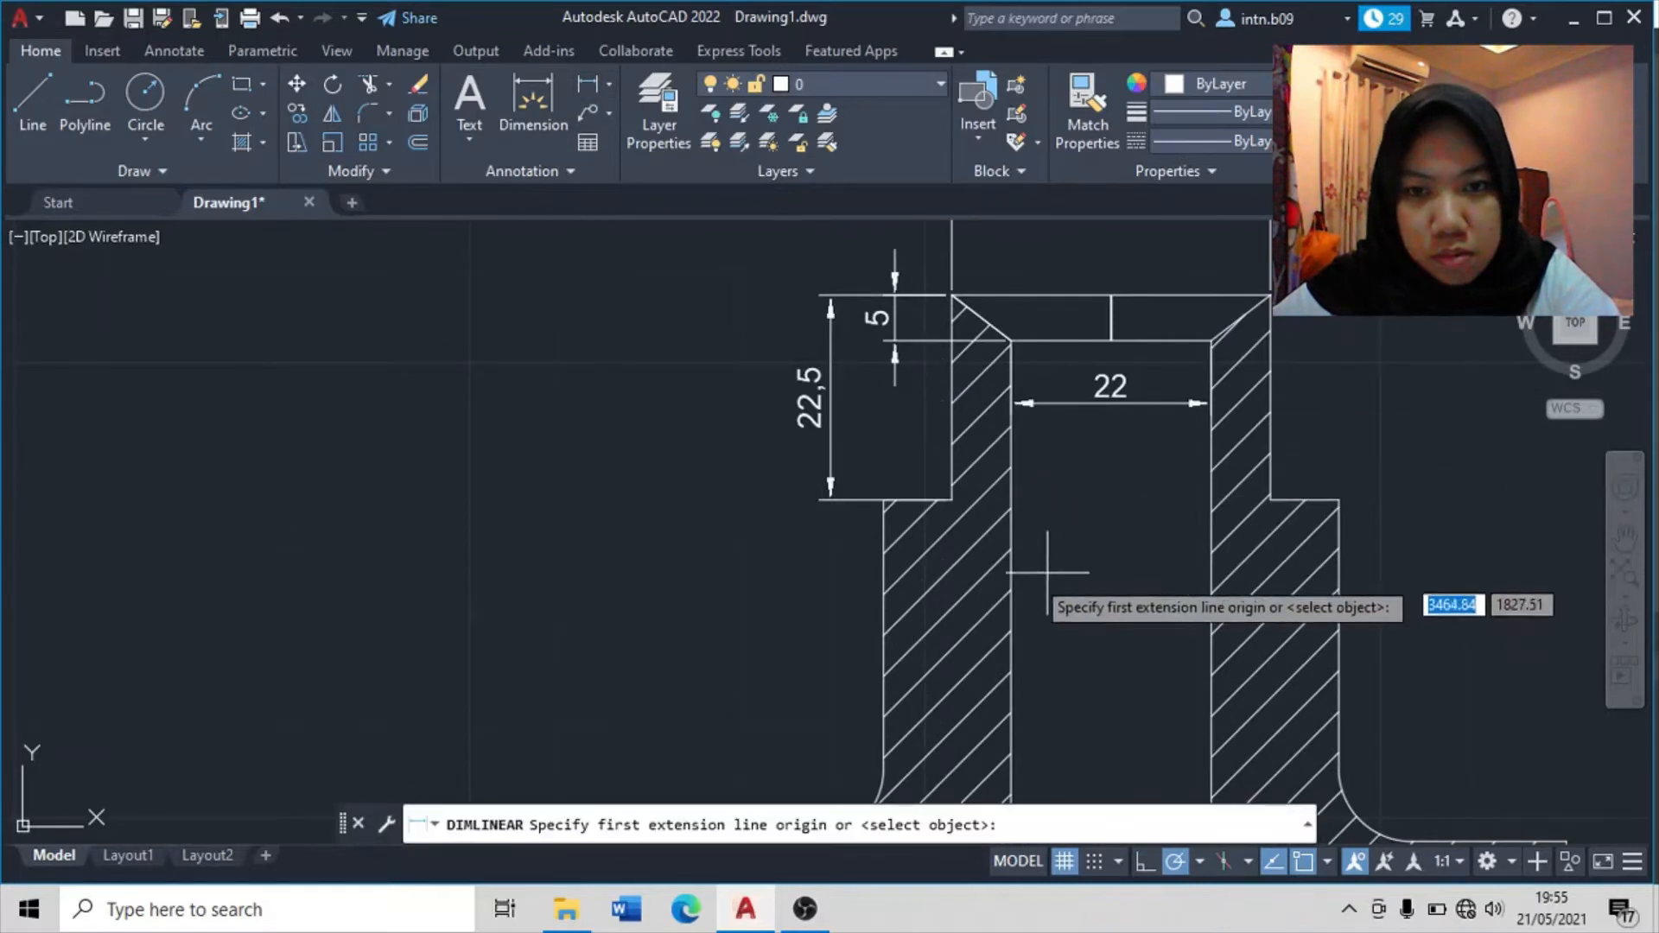
pyautogui.click(899, 500)
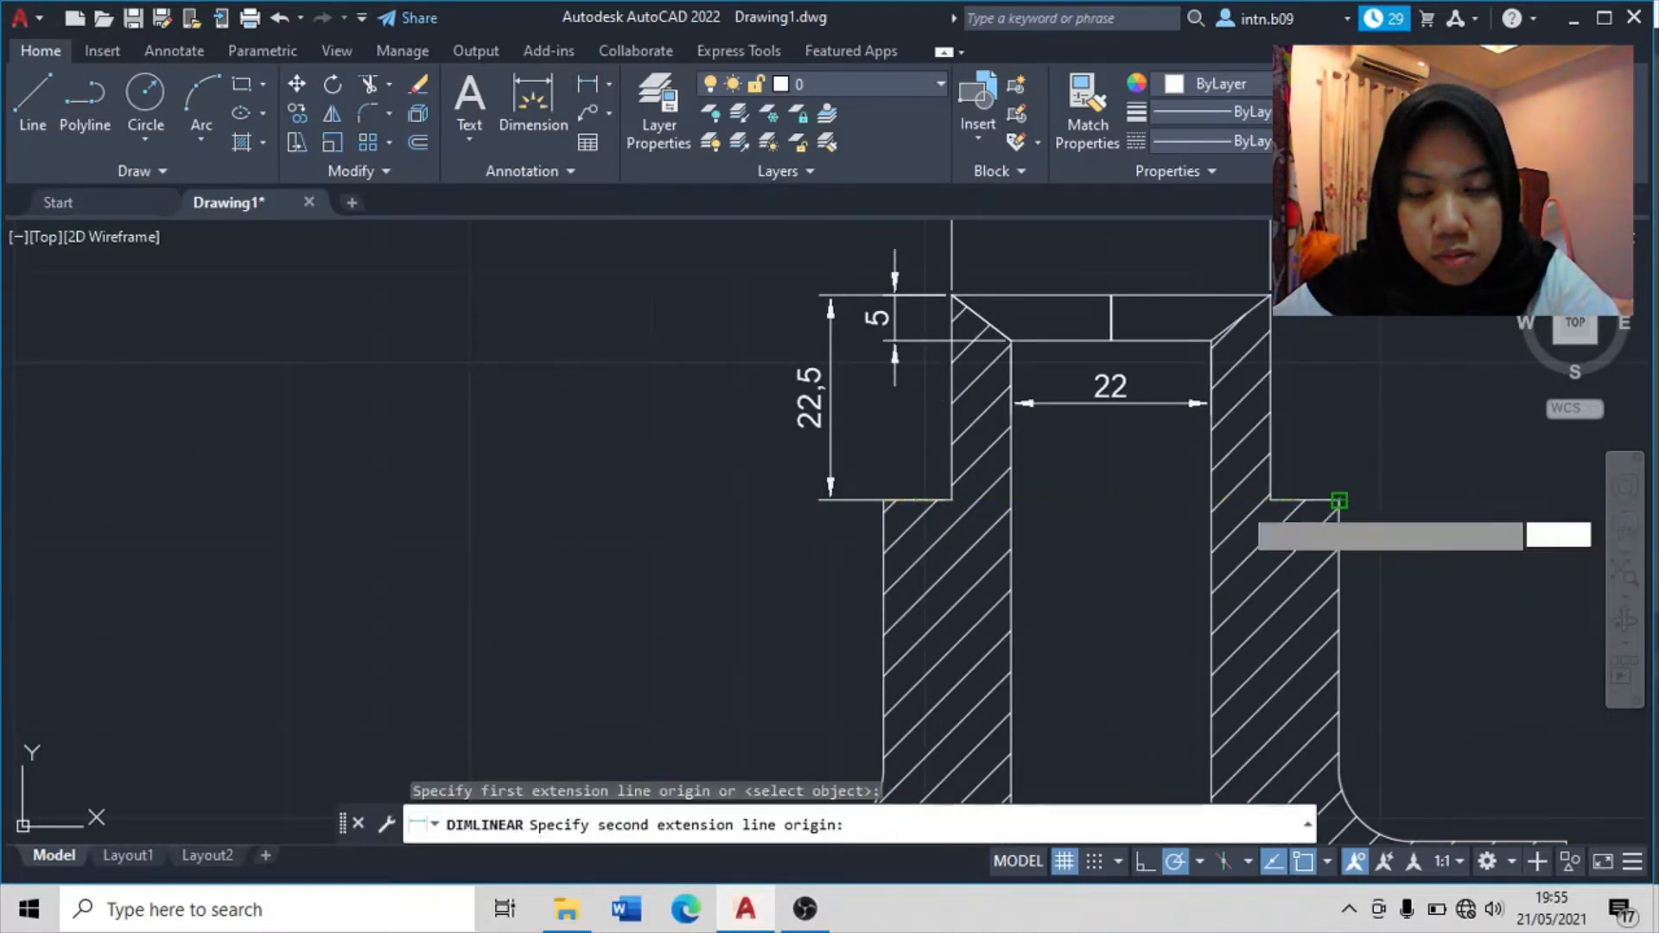
pyautogui.click(1339, 500)
pyautogui.click(1093, 574)
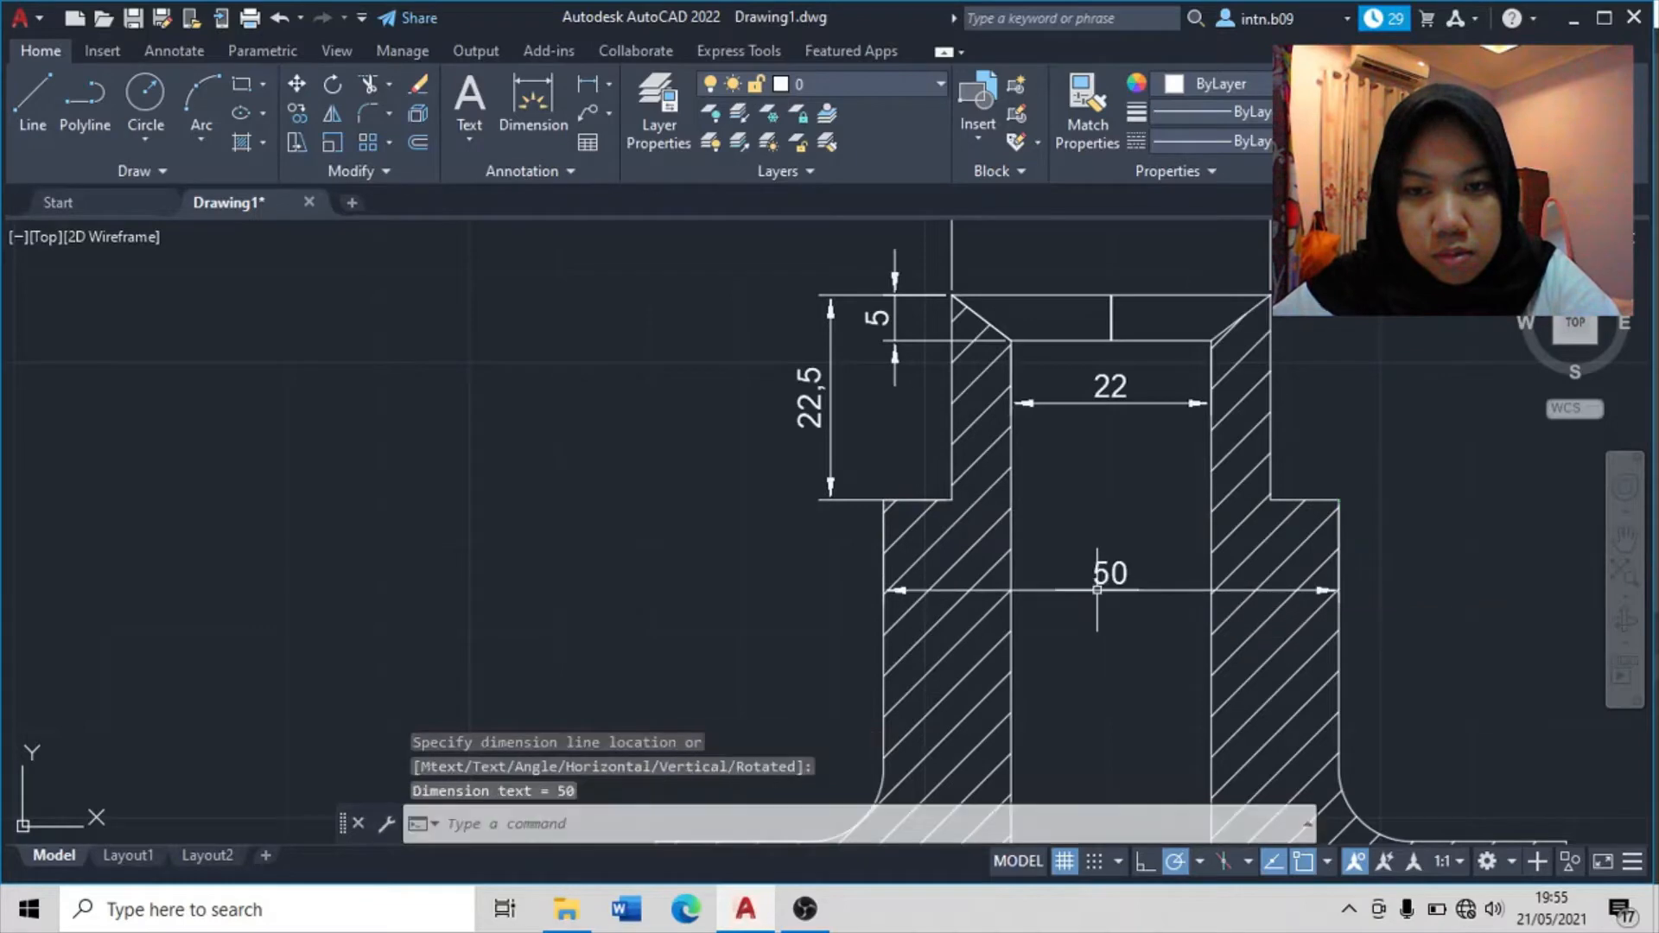
# - Following the reference drawing, add a vertical linear dimension for the height of the lower left outer chamfer, placed outside the part
pyautogui.scroll(-3, 1000, 598)
pyautogui.moveTo(643, 608); pyautogui.dragTo(1288, 464, button='middle')
pyautogui.scroll(-2, 945, 461)
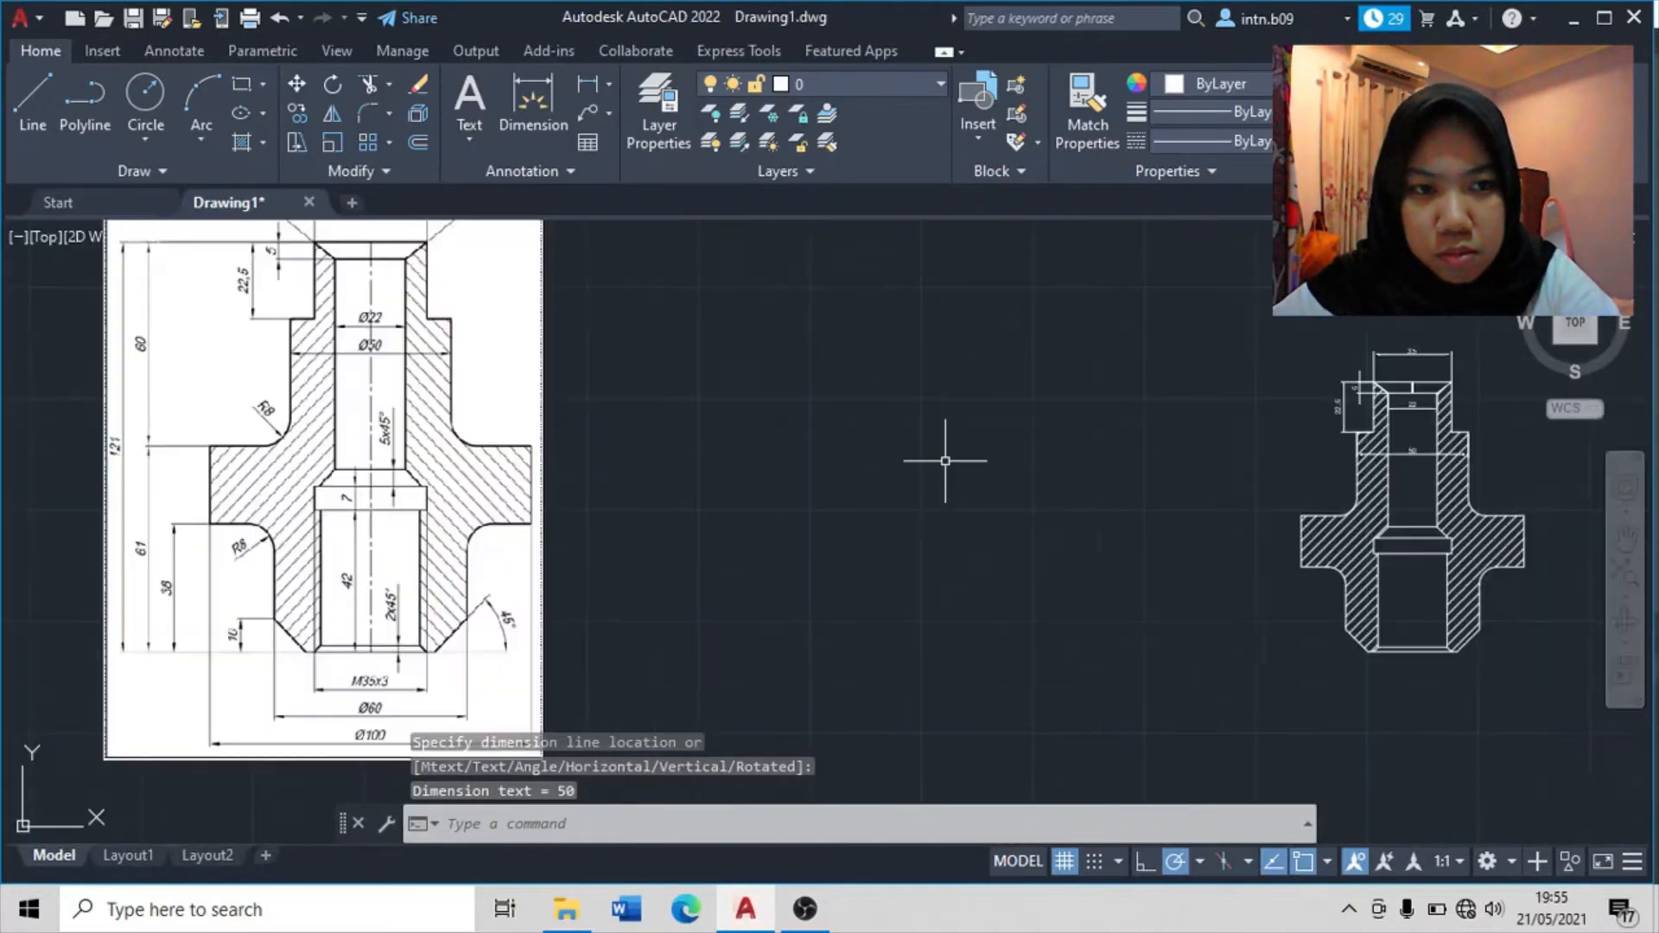
pyautogui.moveTo(1065, 498); pyautogui.dragTo(541, 399, button='middle')
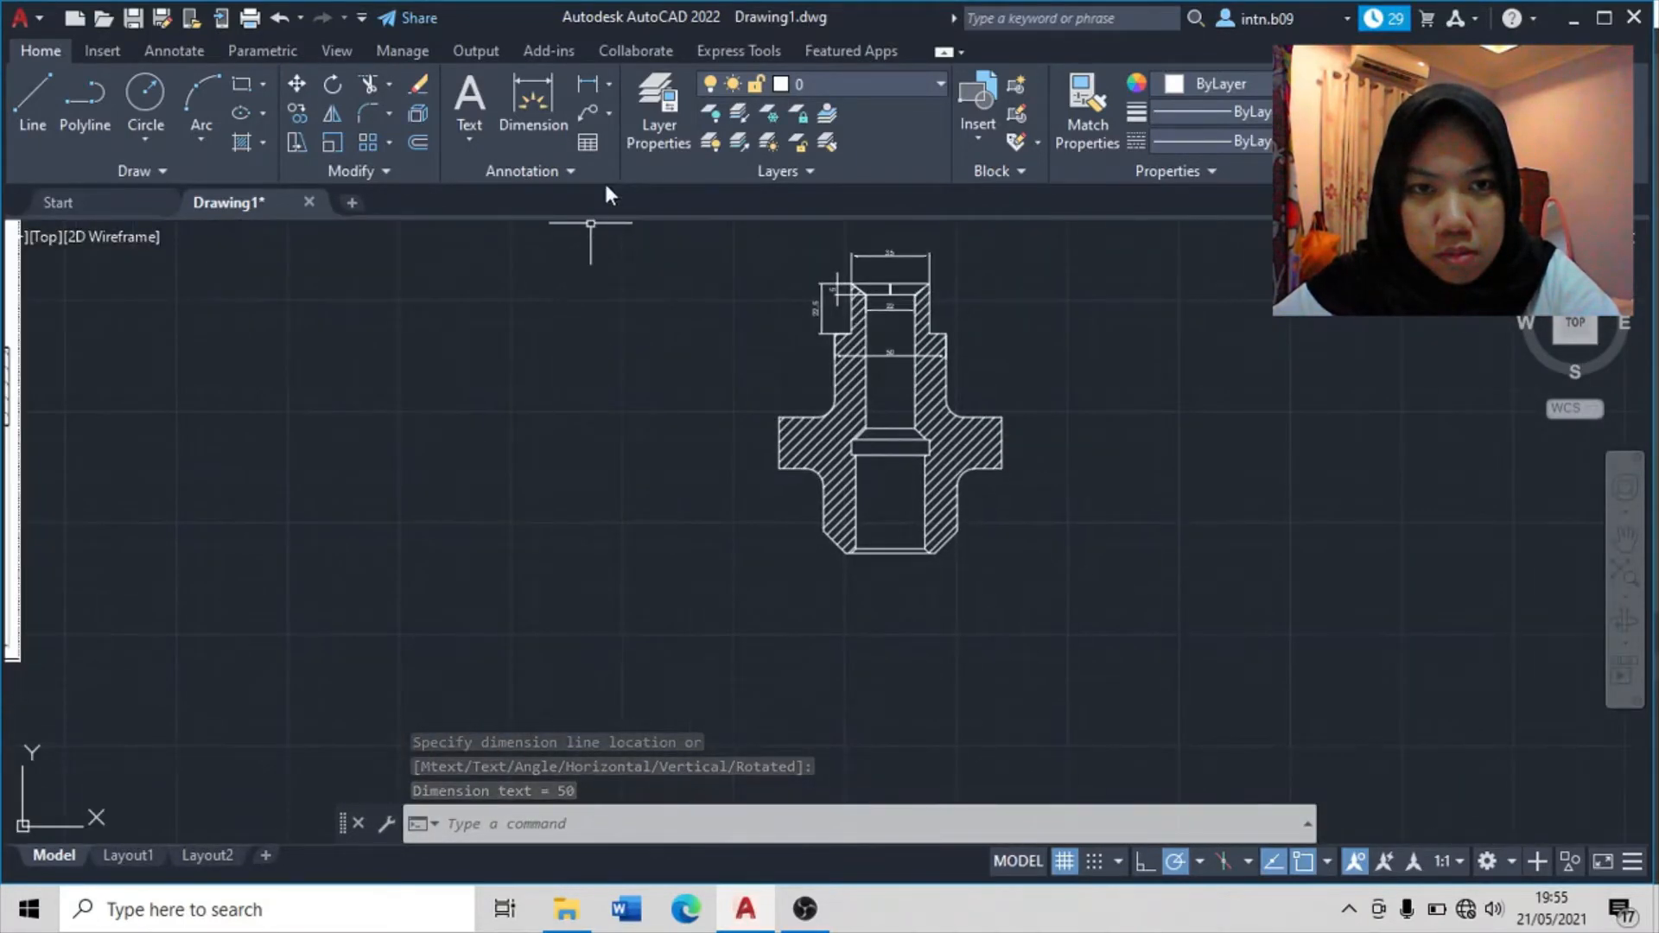
pyautogui.moveTo(626, 530); pyautogui.dragTo(1126, 629, button='middle')
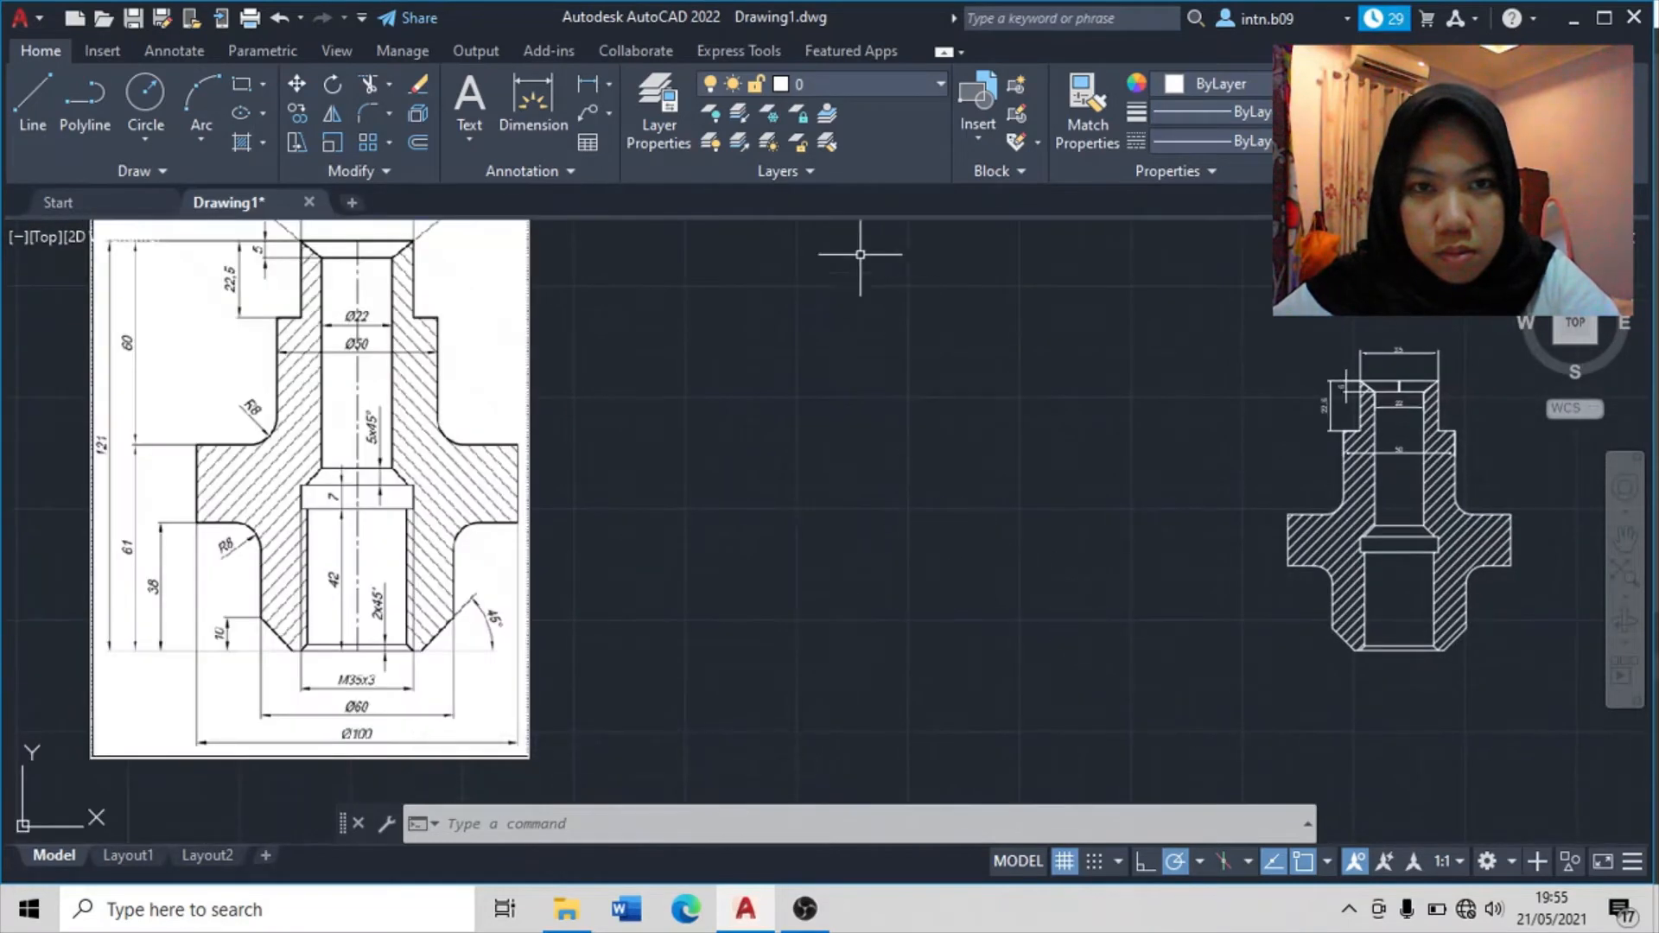
pyautogui.click(597, 95)
pyautogui.scroll(6, 1292, 678)
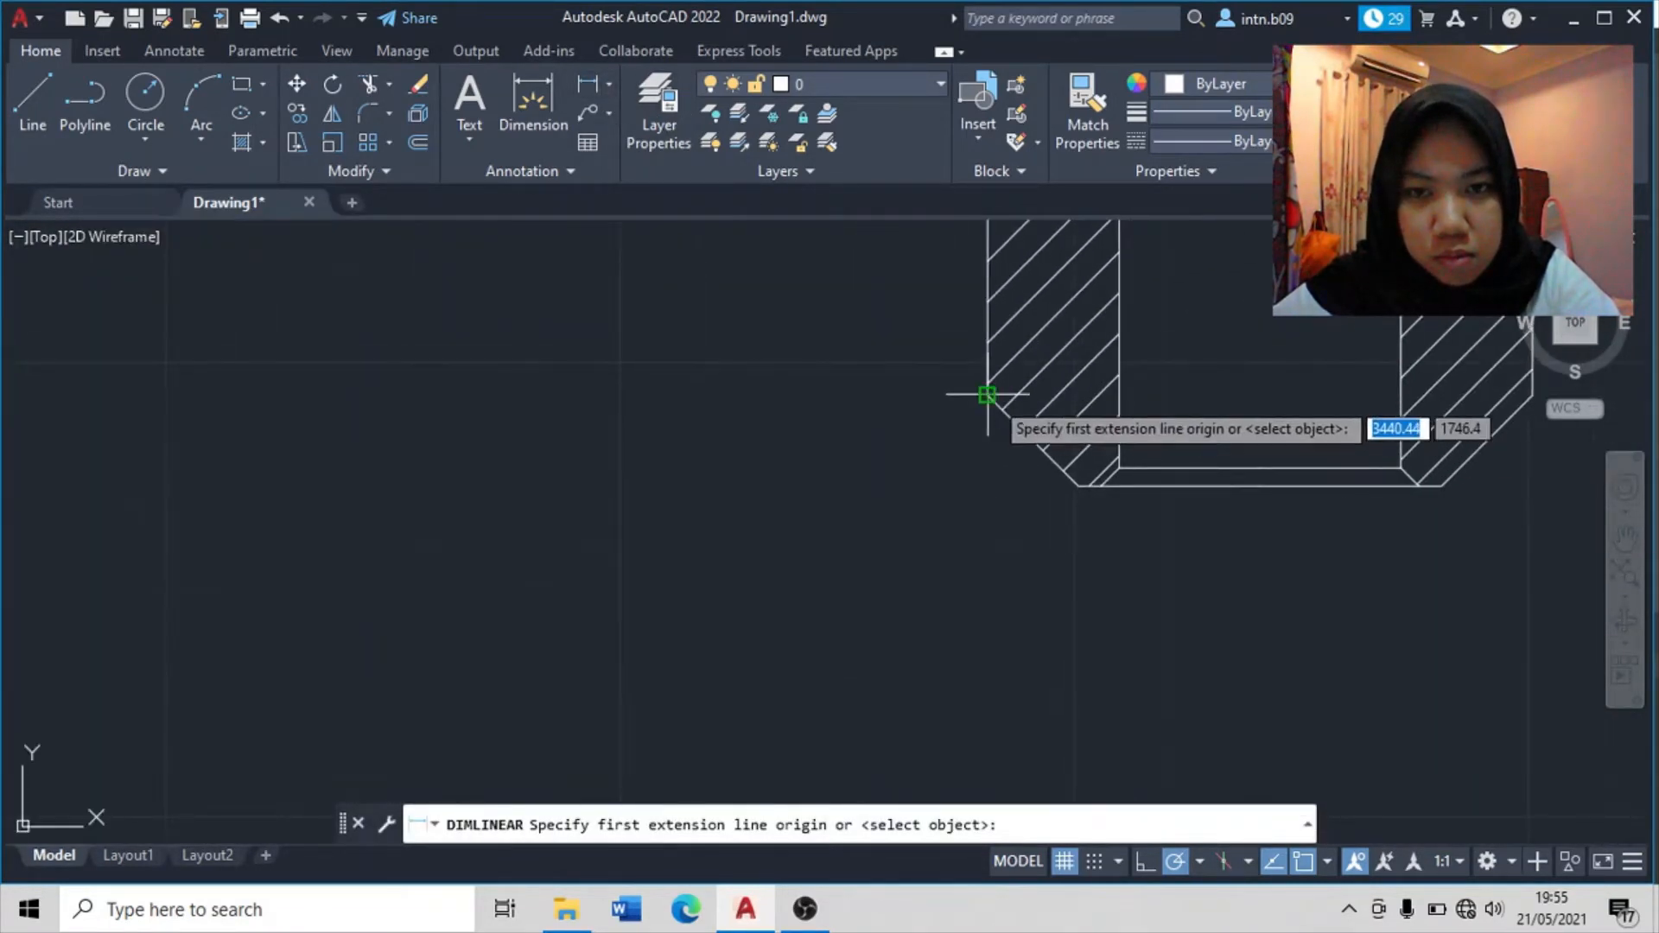
pyautogui.click(987, 397)
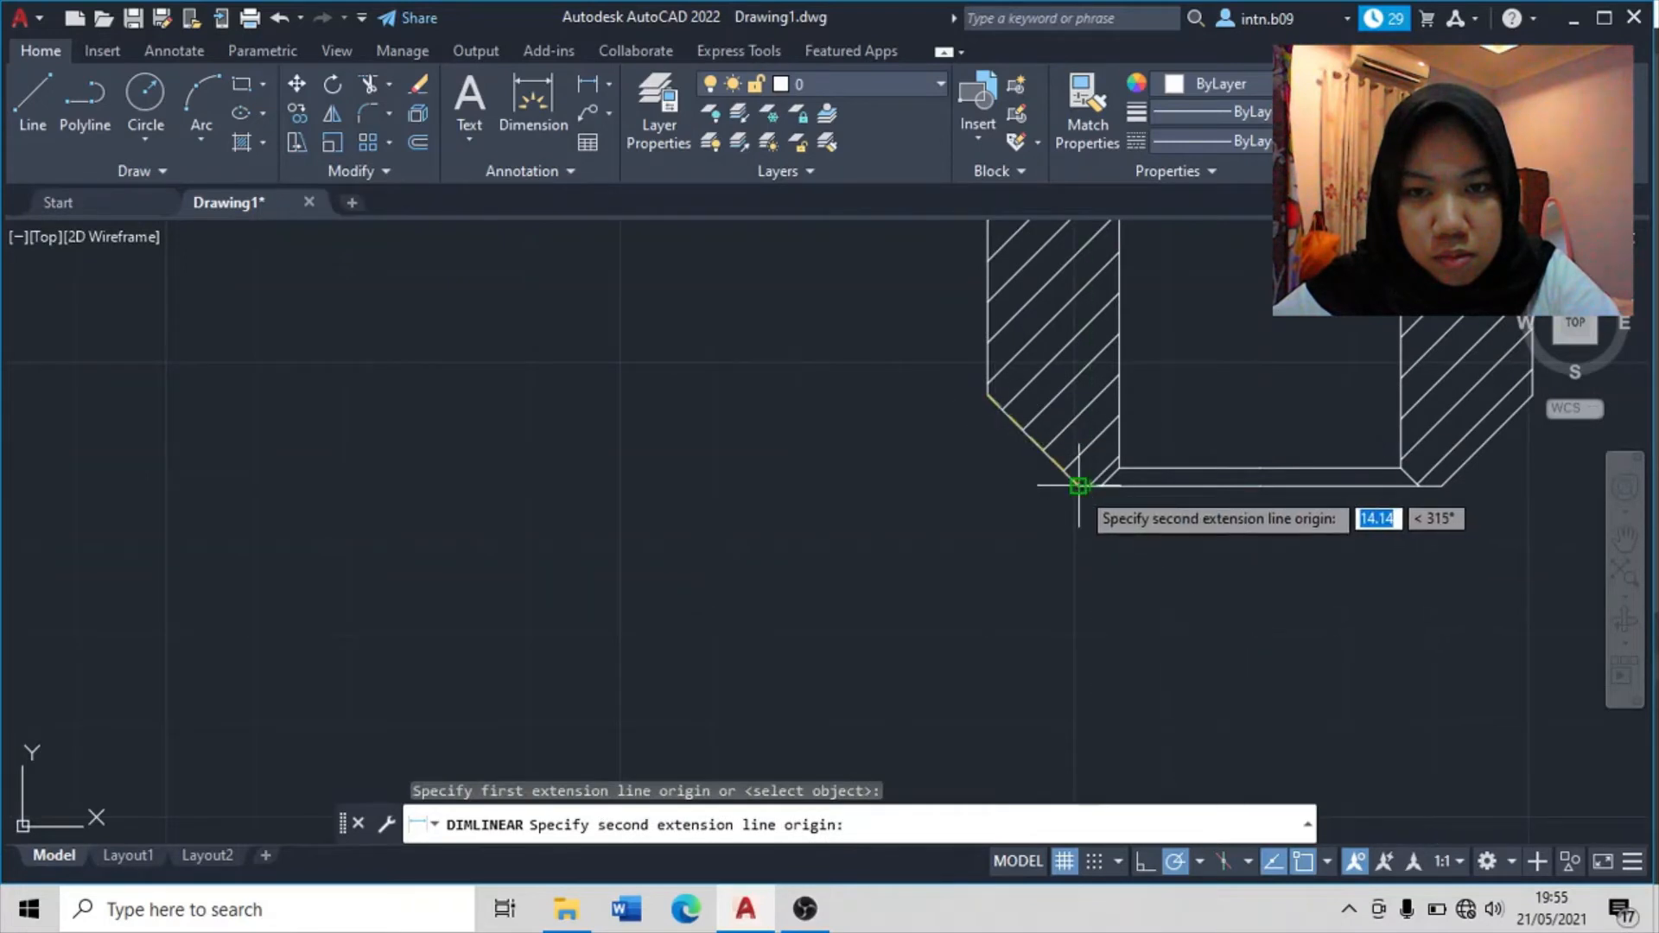
pyautogui.click(1078, 486)
pyautogui.click(948, 480)
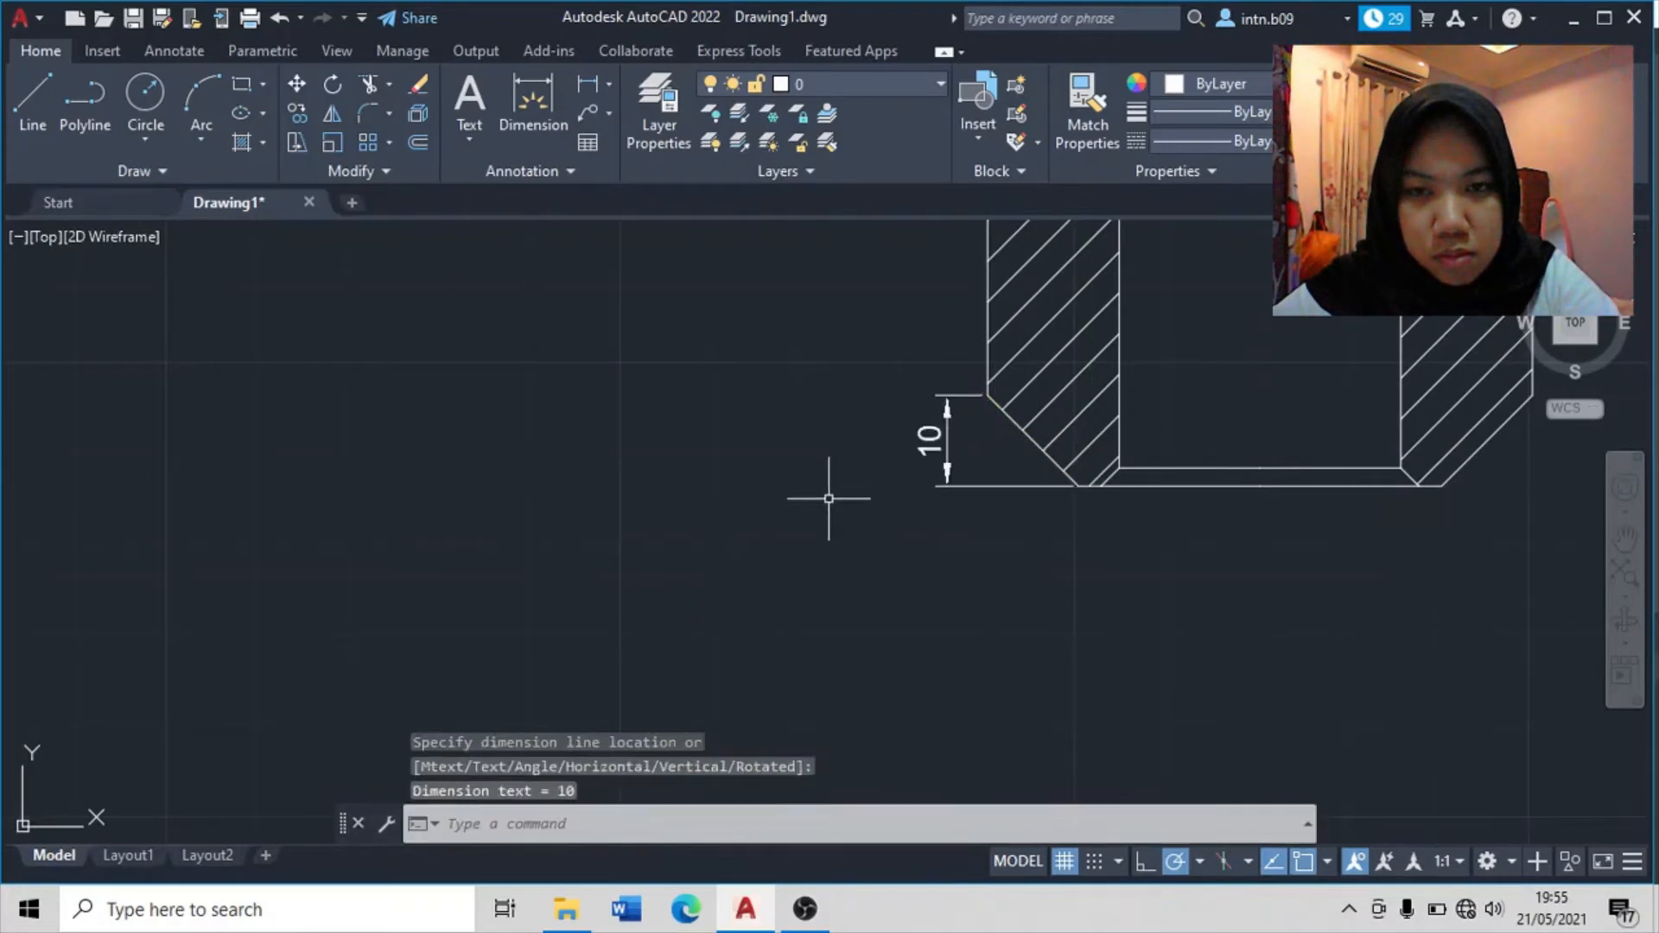
# - Following the reference drawing, add a vertical linear dimension from the flange's lower left corner to the base, placed outside the chamfer-height dimension
pyautogui.scroll(-4, 827, 499)
pyautogui.moveTo(741, 521); pyautogui.dragTo(1208, 626, button='middle')
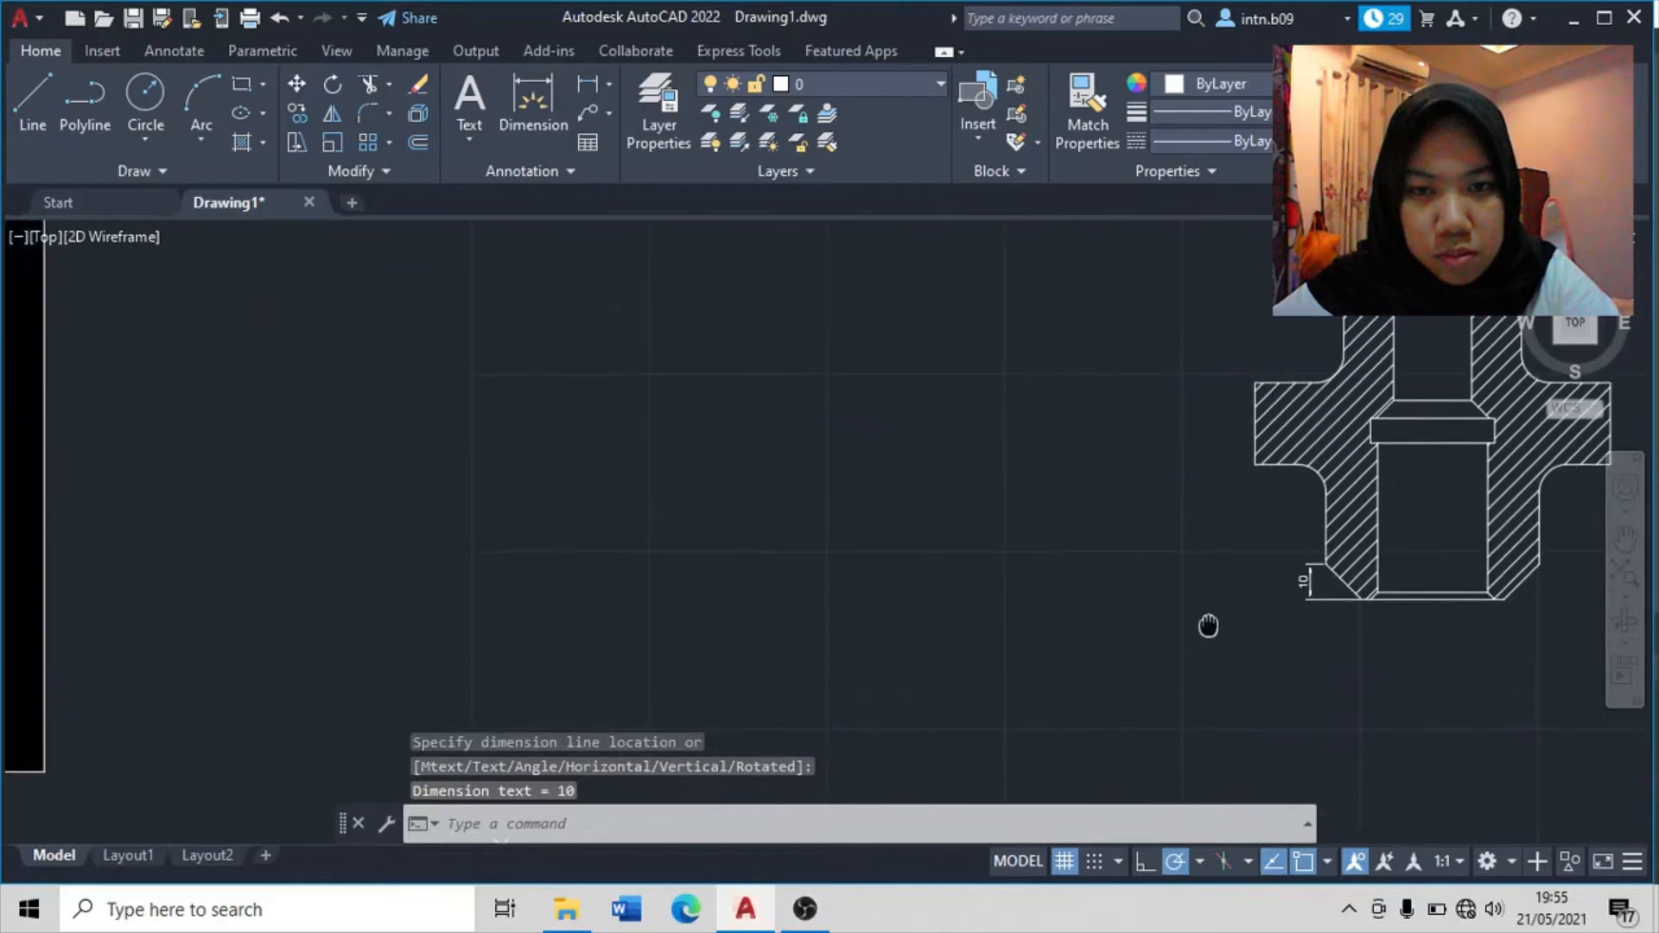
pyautogui.moveTo(777, 599); pyautogui.dragTo(1101, 542, button='middle')
pyautogui.moveTo(1227, 544)
pyautogui.mouseDown(button='middle')
pyautogui.moveTo(833, 489)
pyautogui.moveTo(733, 513)
pyautogui.moveTo(1166, 476)
pyautogui.mouseUp(button='middle')
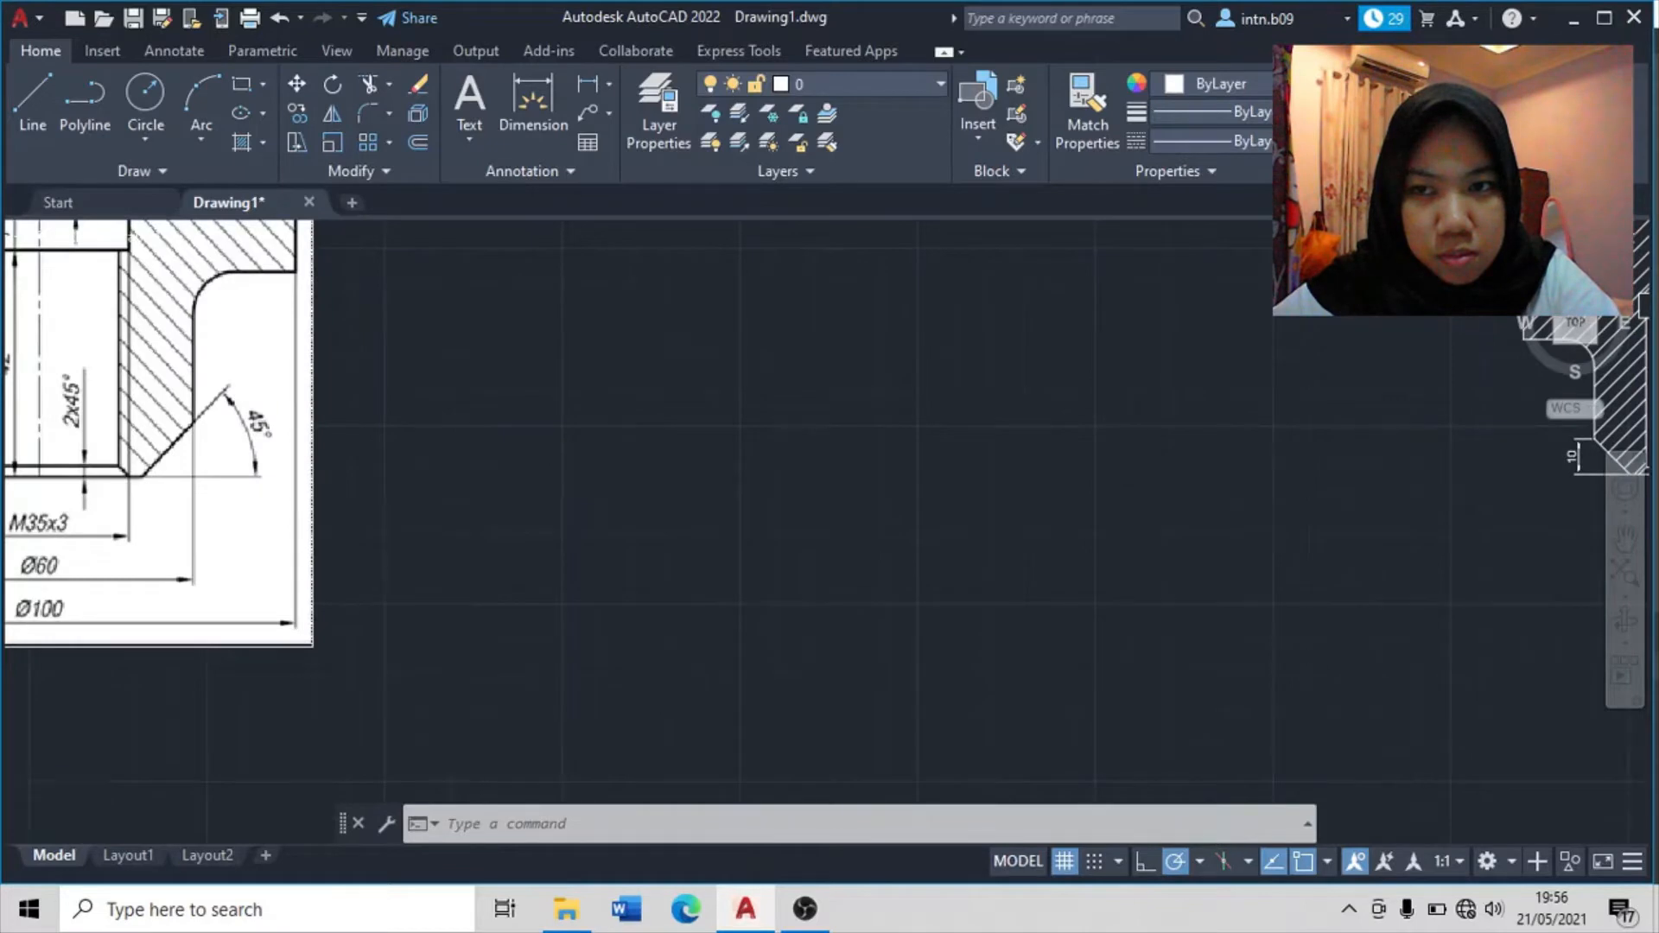
pyautogui.scroll(-2, 1155, 482)
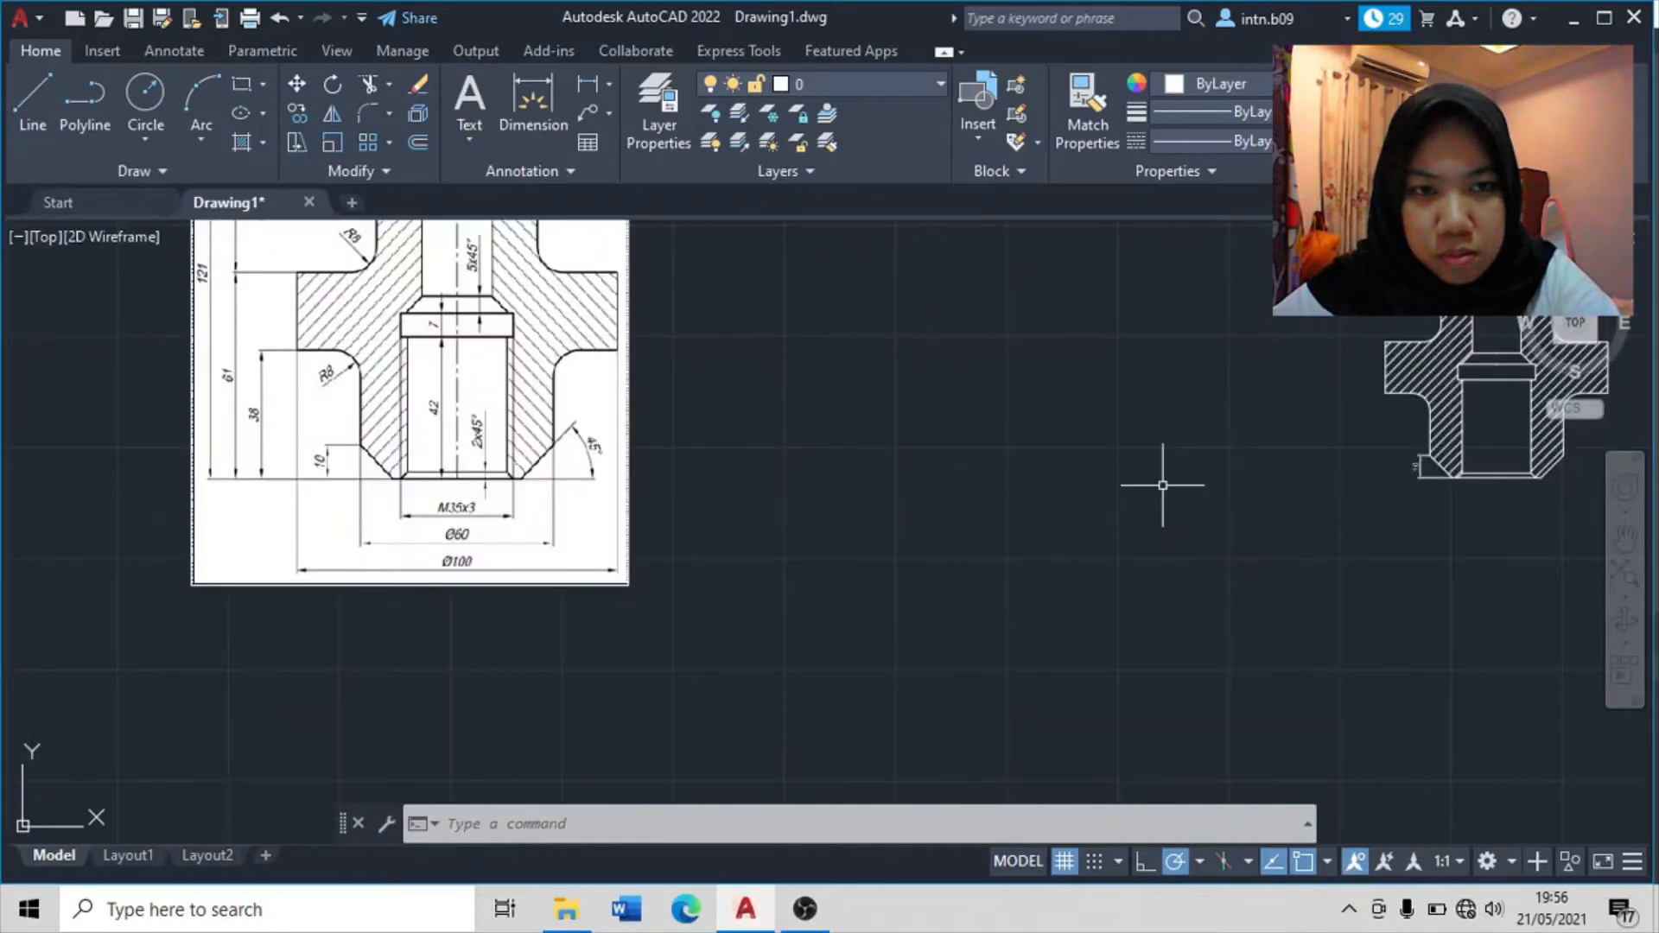
pyautogui.click(587, 85)
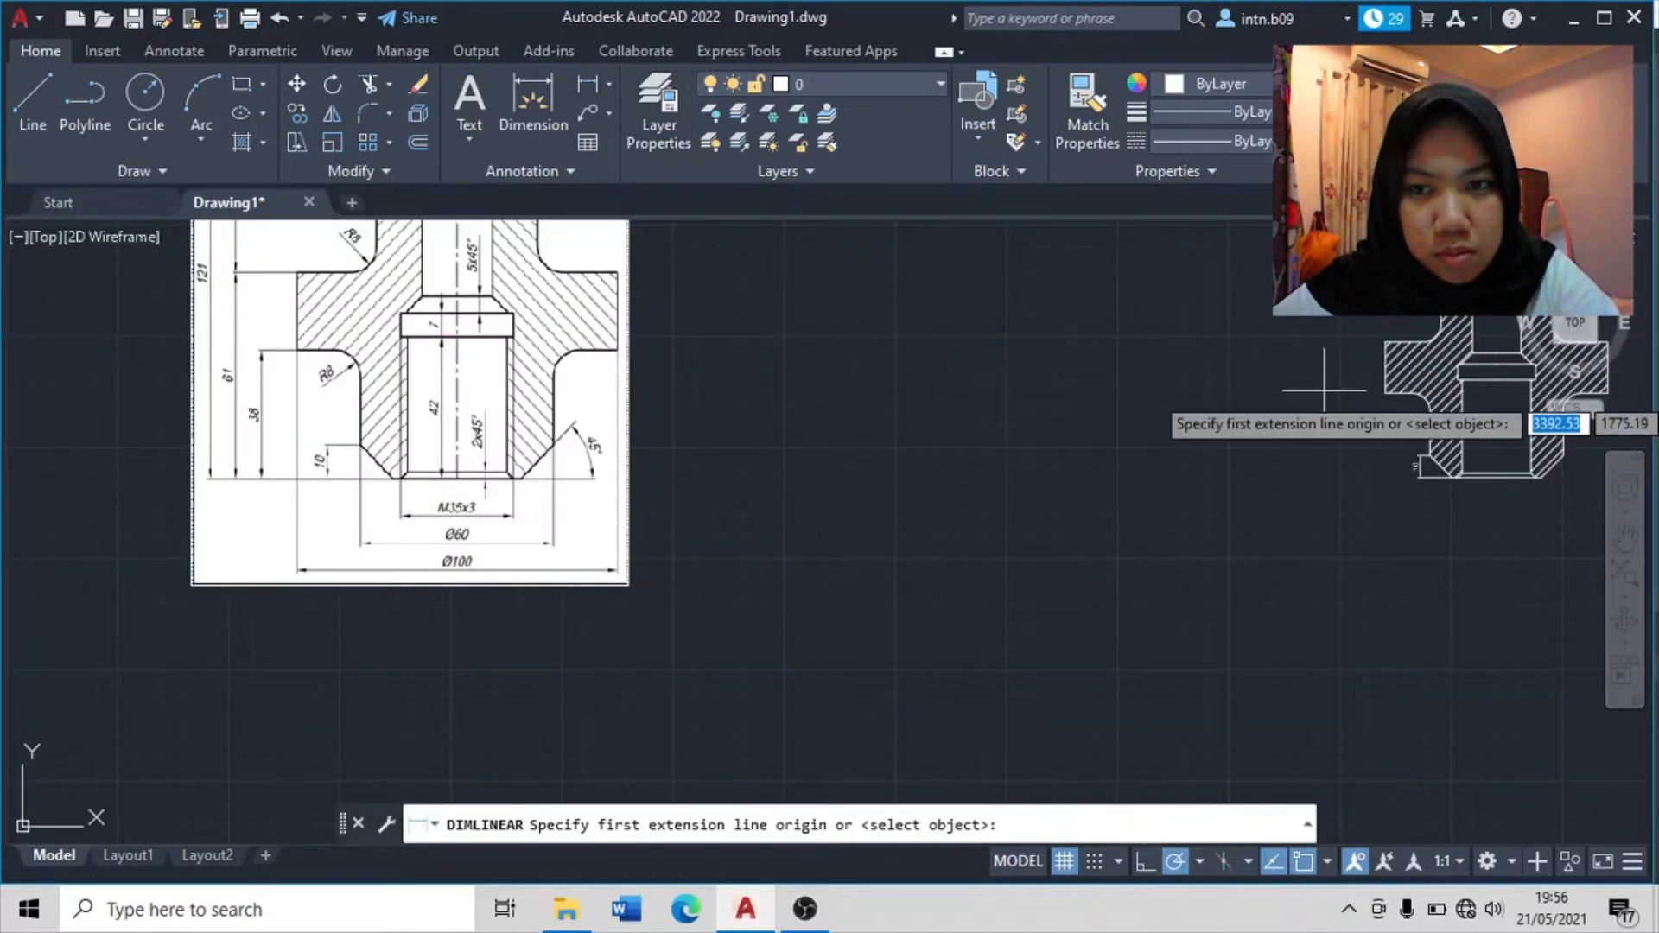
pyautogui.scroll(4, 1330, 456)
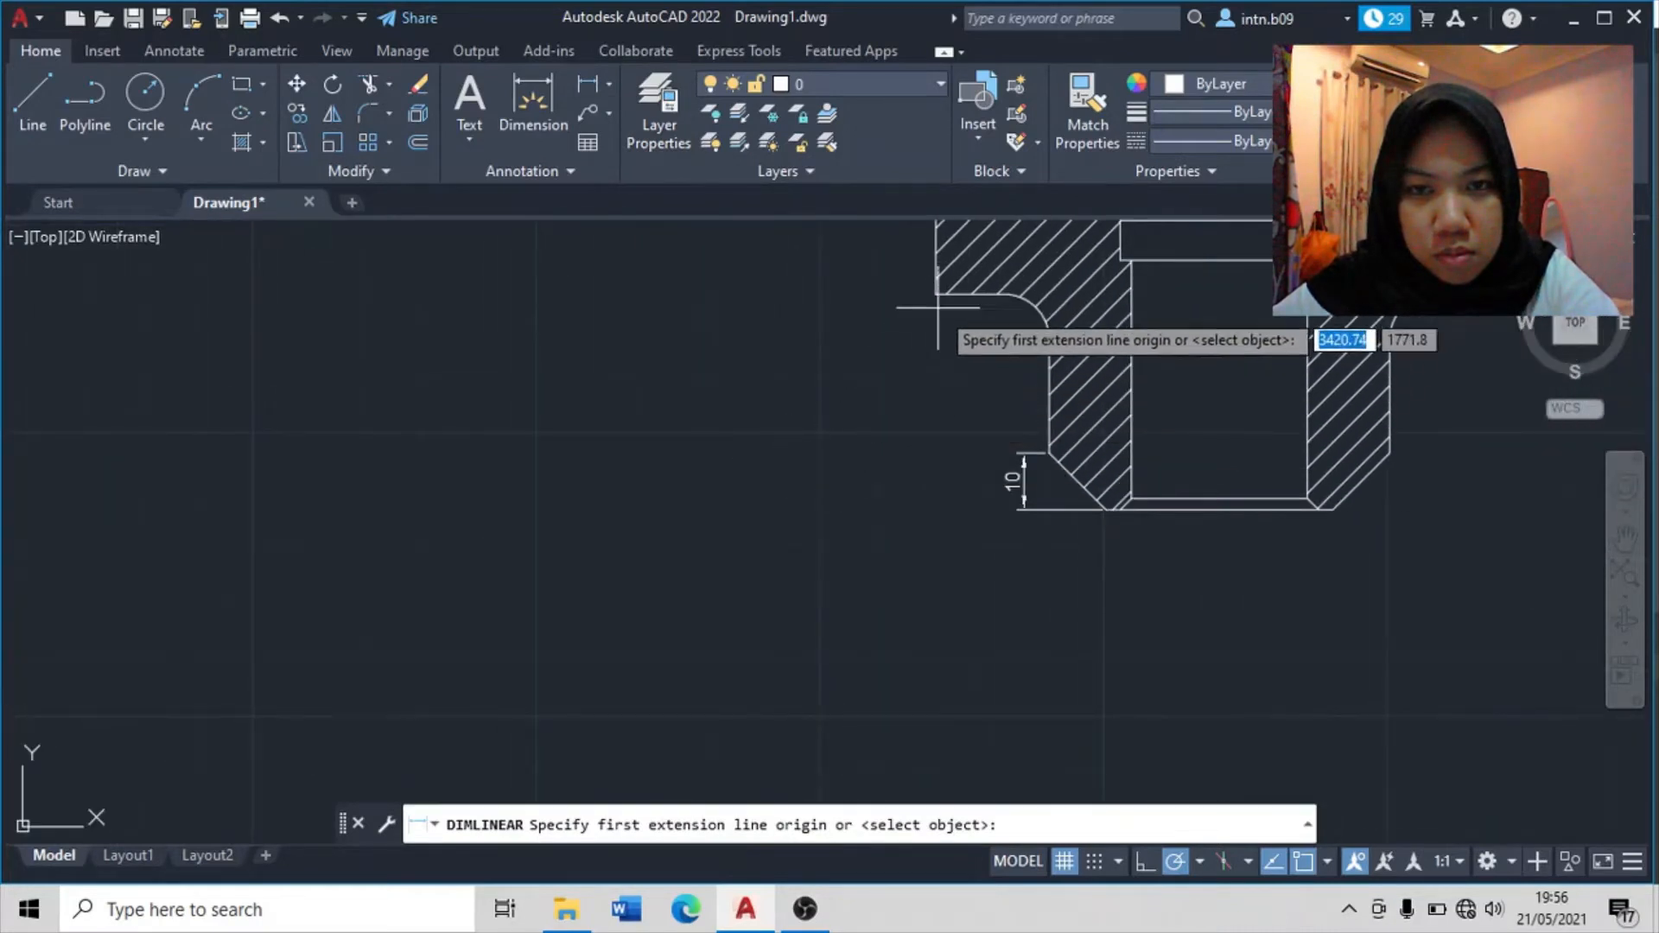
pyautogui.click(935, 294)
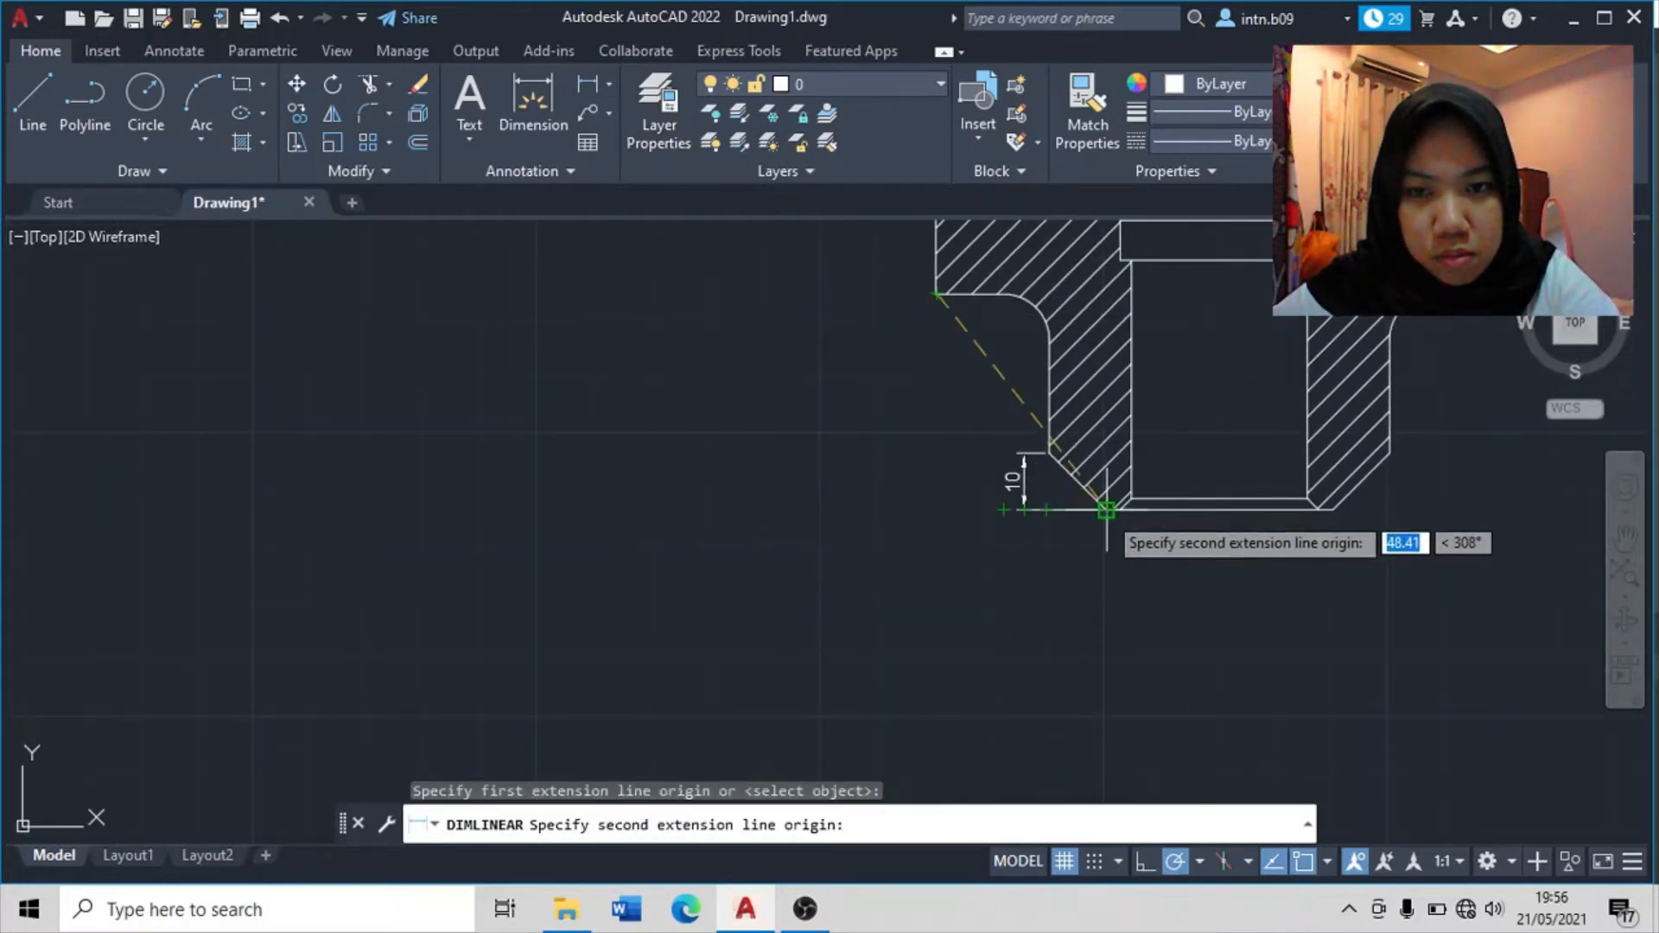
pyautogui.click(1103, 503)
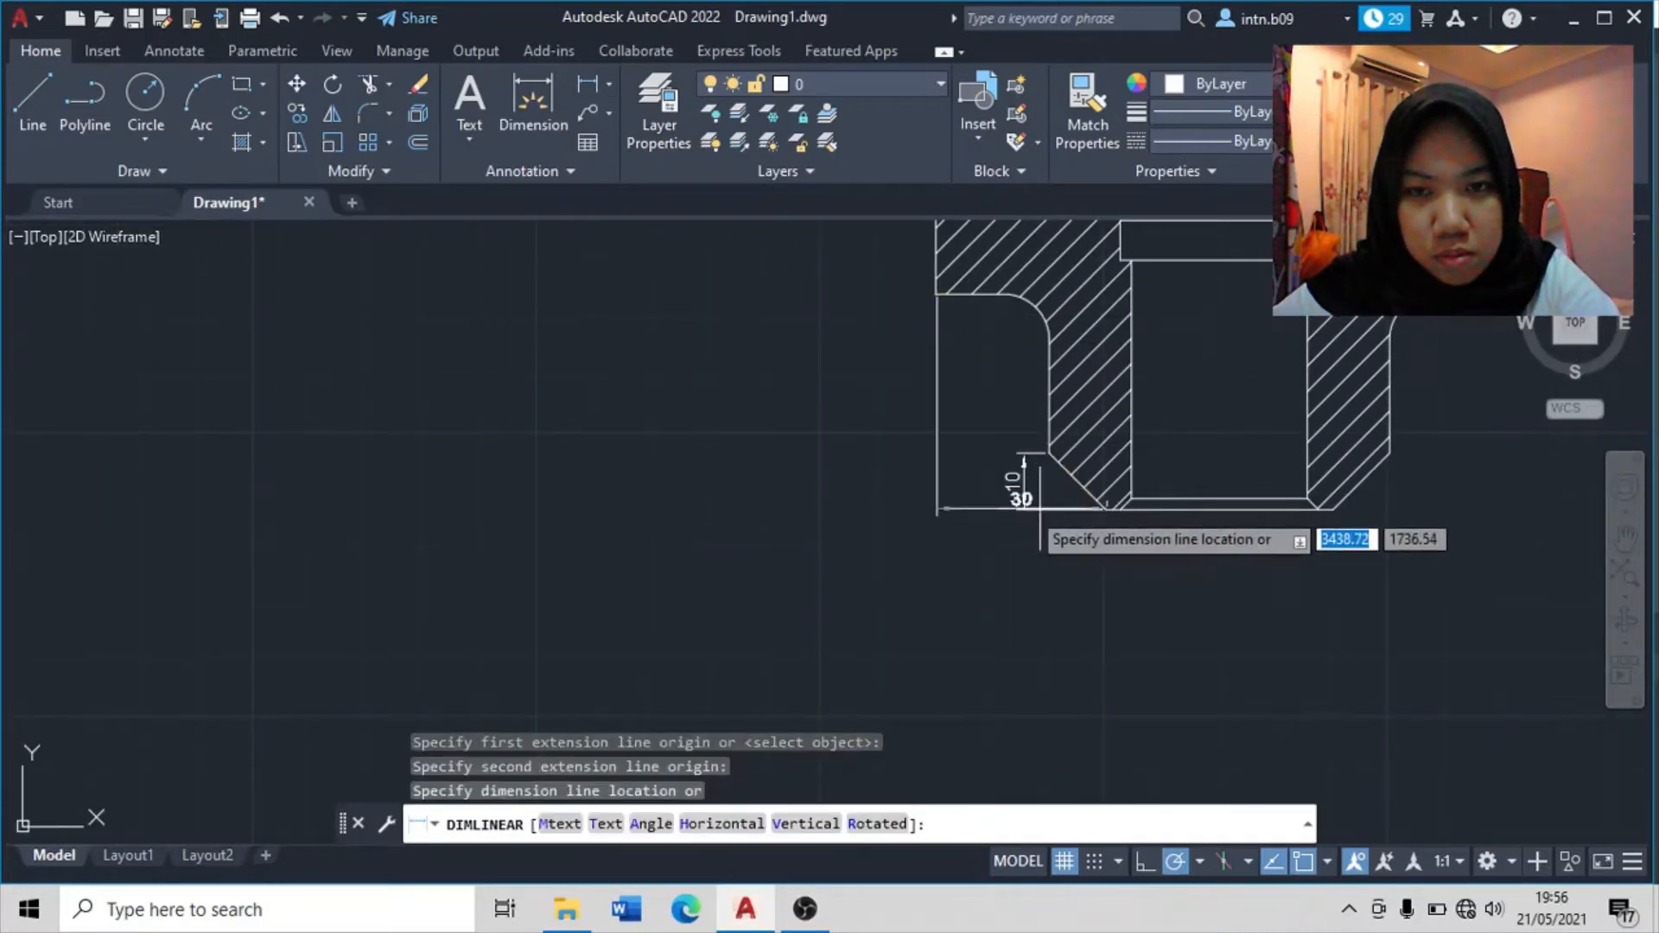
pyautogui.click(909, 512)
# - Add a vertical linear dimension from the flange's upper left corner to the part's base, placed outside the flange-underside dimension
pyautogui.scroll(-3, 767, 460)
pyautogui.moveTo(638, 438); pyautogui.dragTo(1107, 503, button='middle')
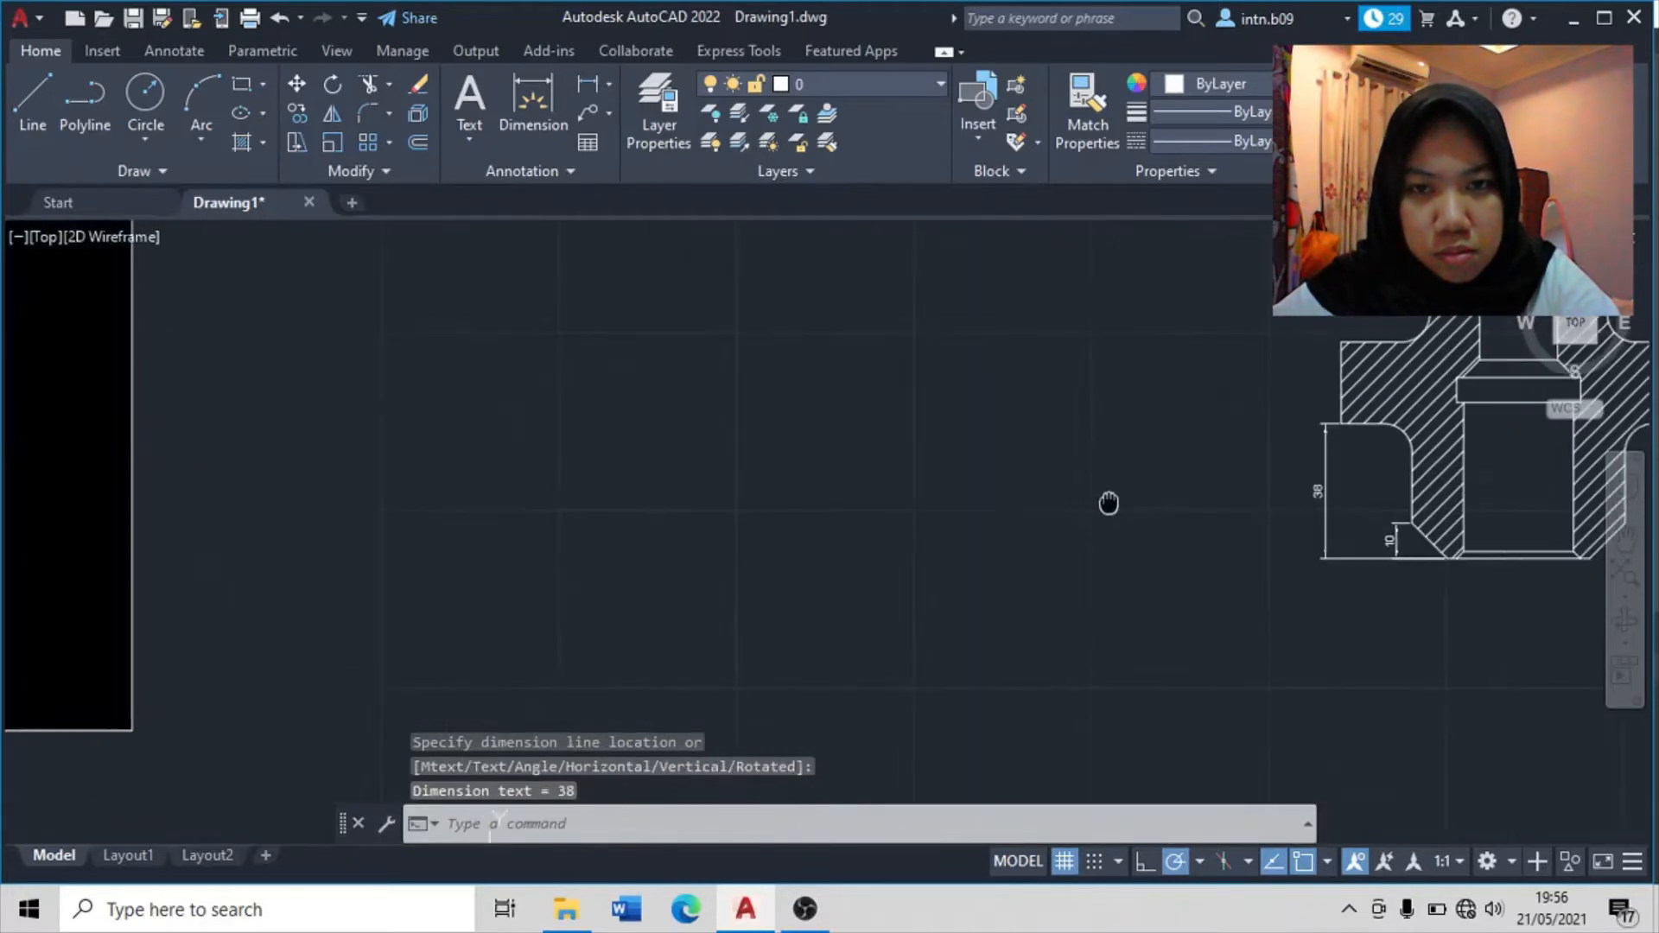
pyautogui.scroll(-2, 889, 508)
pyautogui.scroll(2, 867, 502)
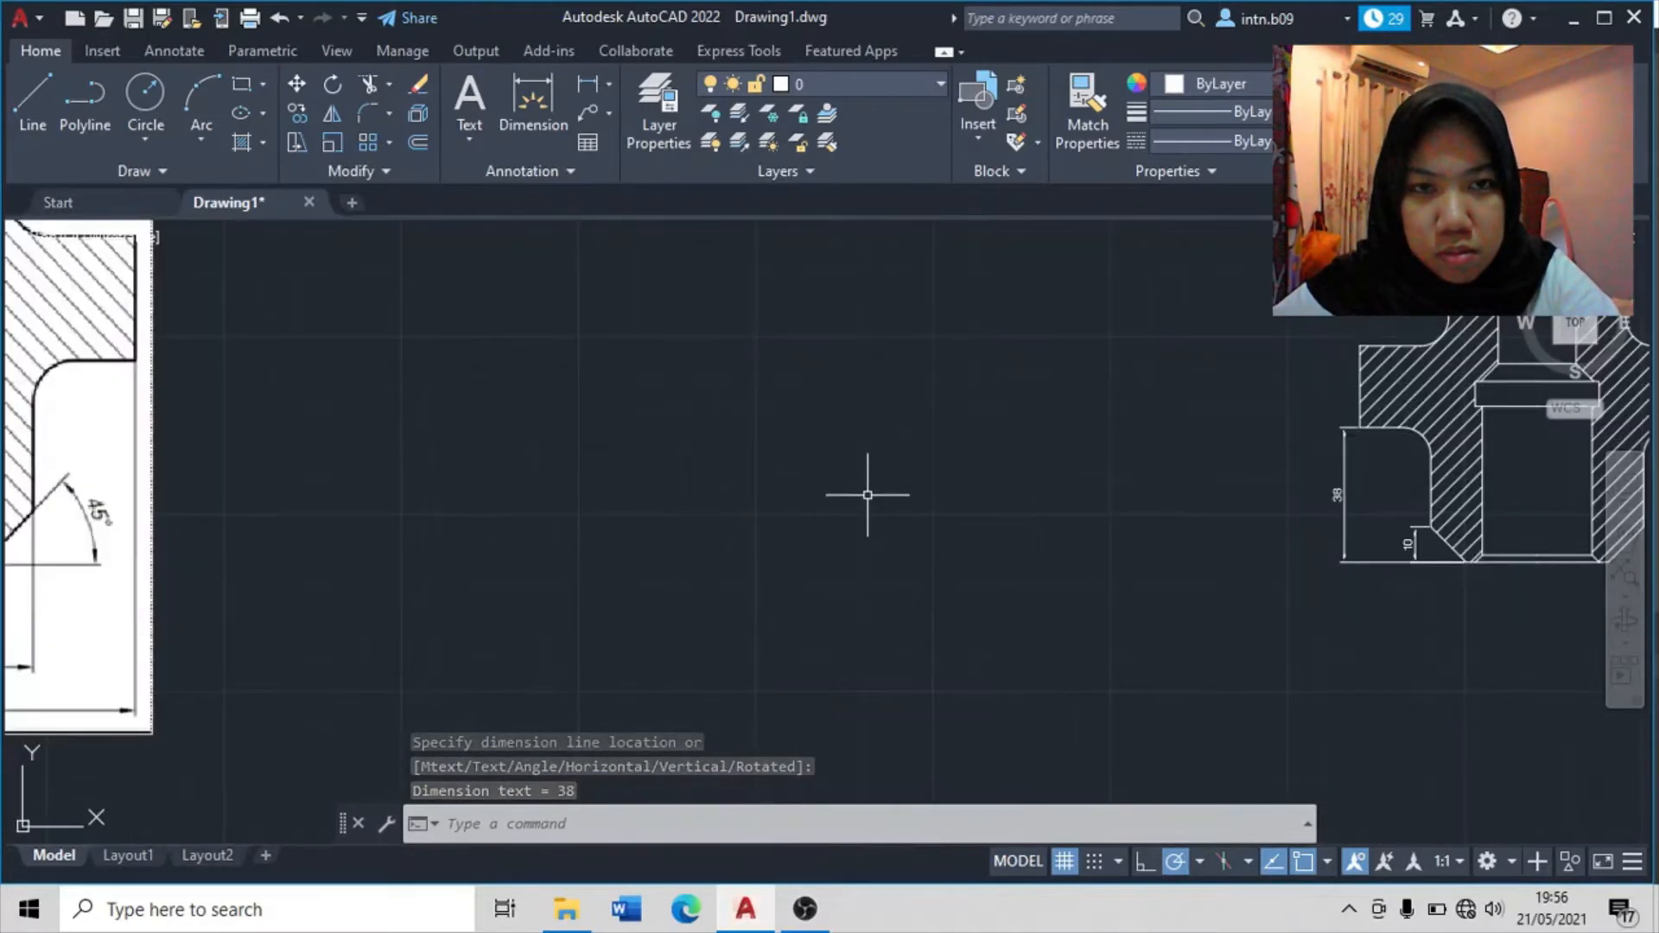
pyautogui.click(586, 87)
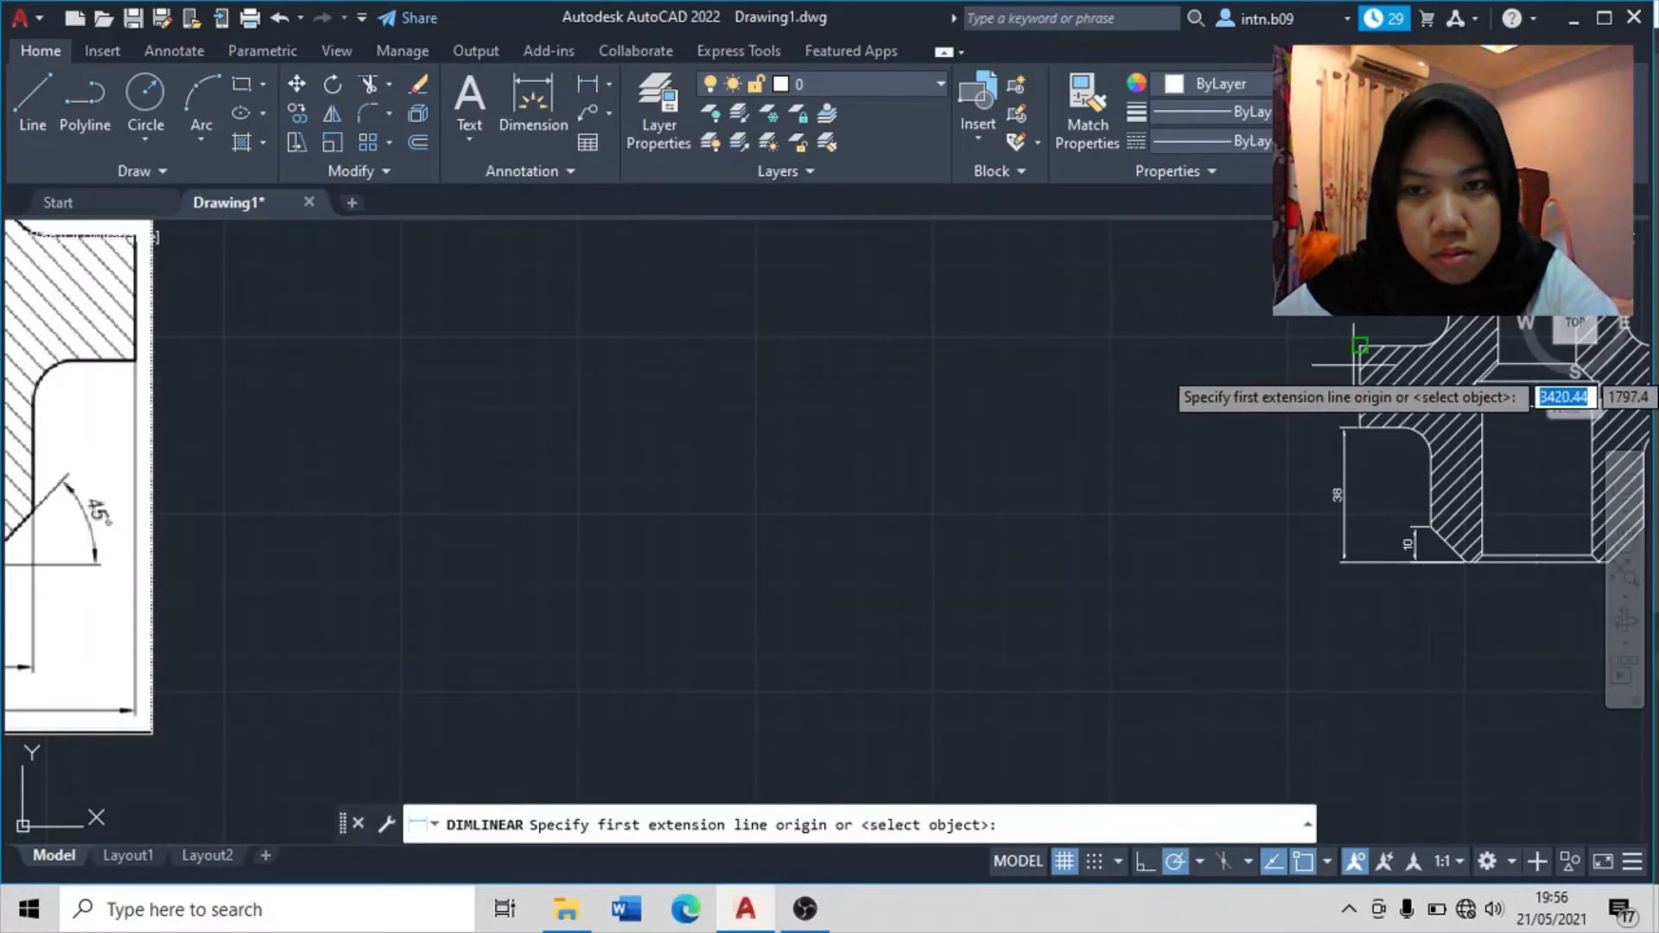
pyautogui.click(1359, 345)
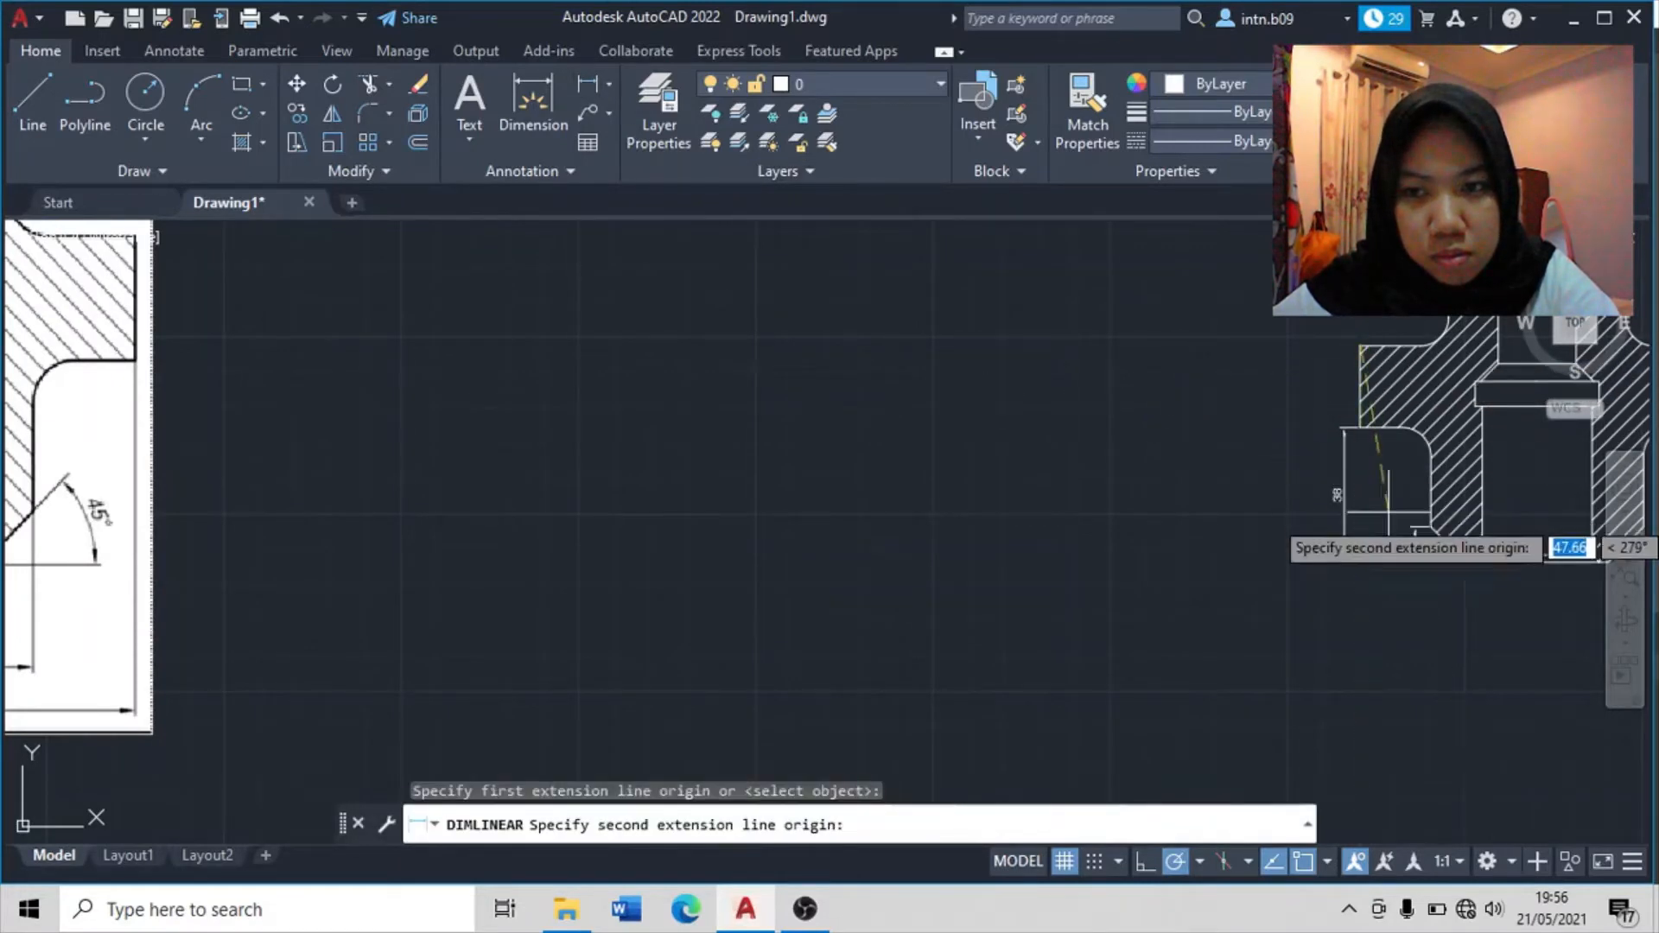
pyautogui.click(1466, 559)
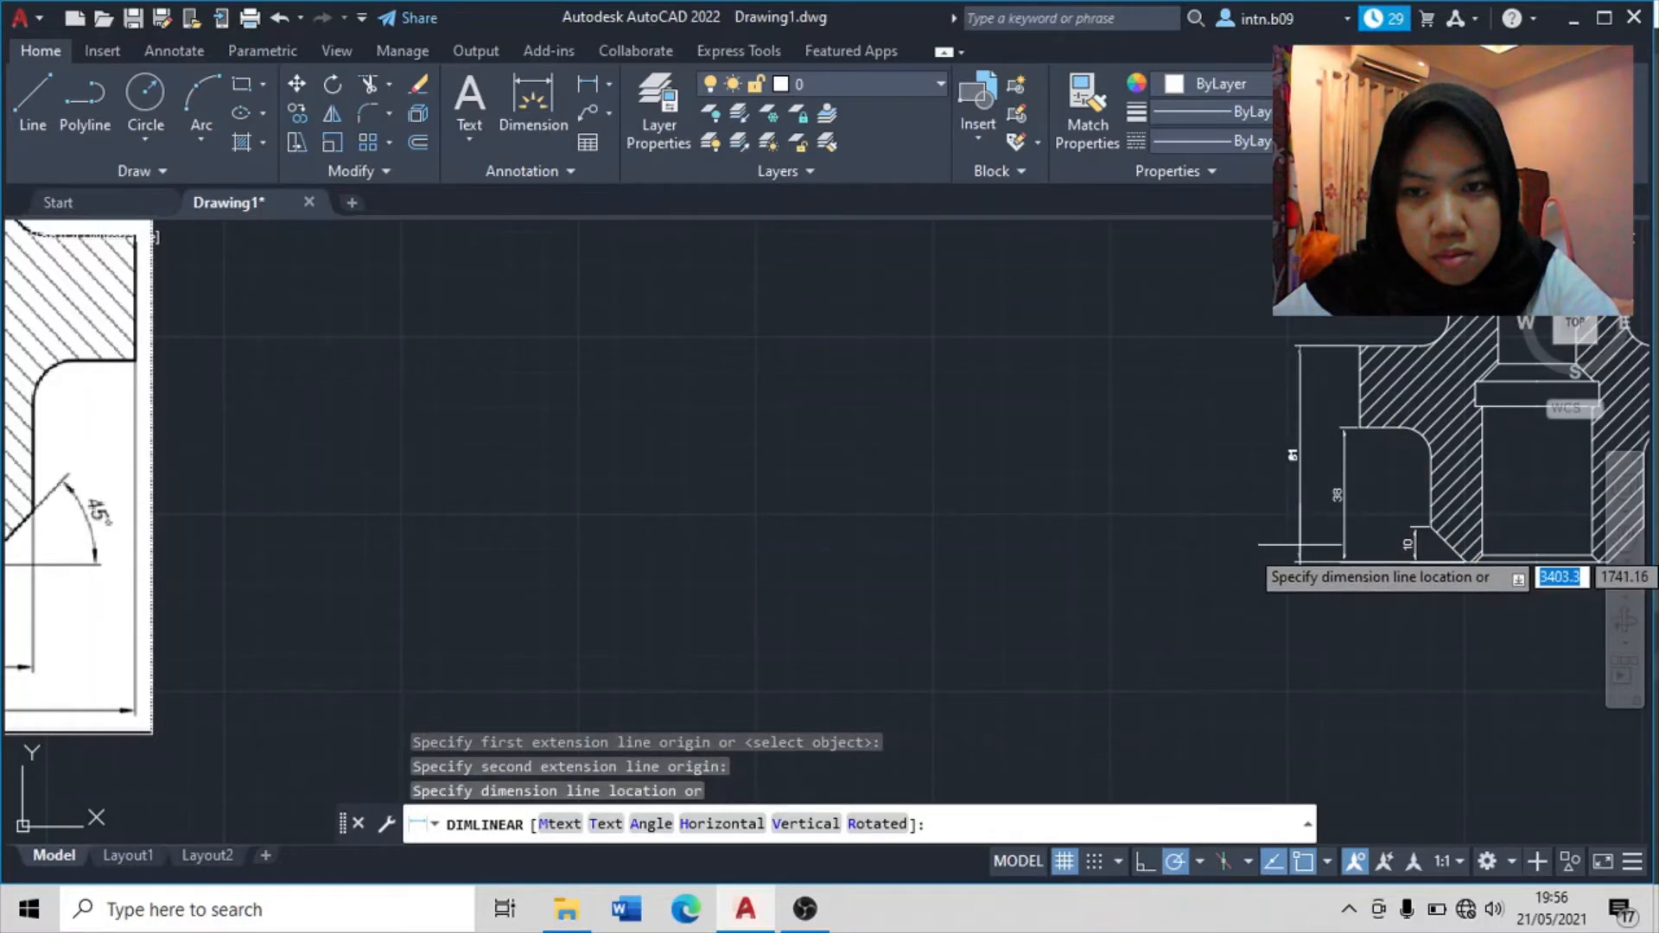
pyautogui.click(1303, 544)
# - Add a vertical linear dimension from the part's top left corner to the flange's upper face, aligned with the flange-to-base dimension below it
pyautogui.scroll(-2, 1046, 549)
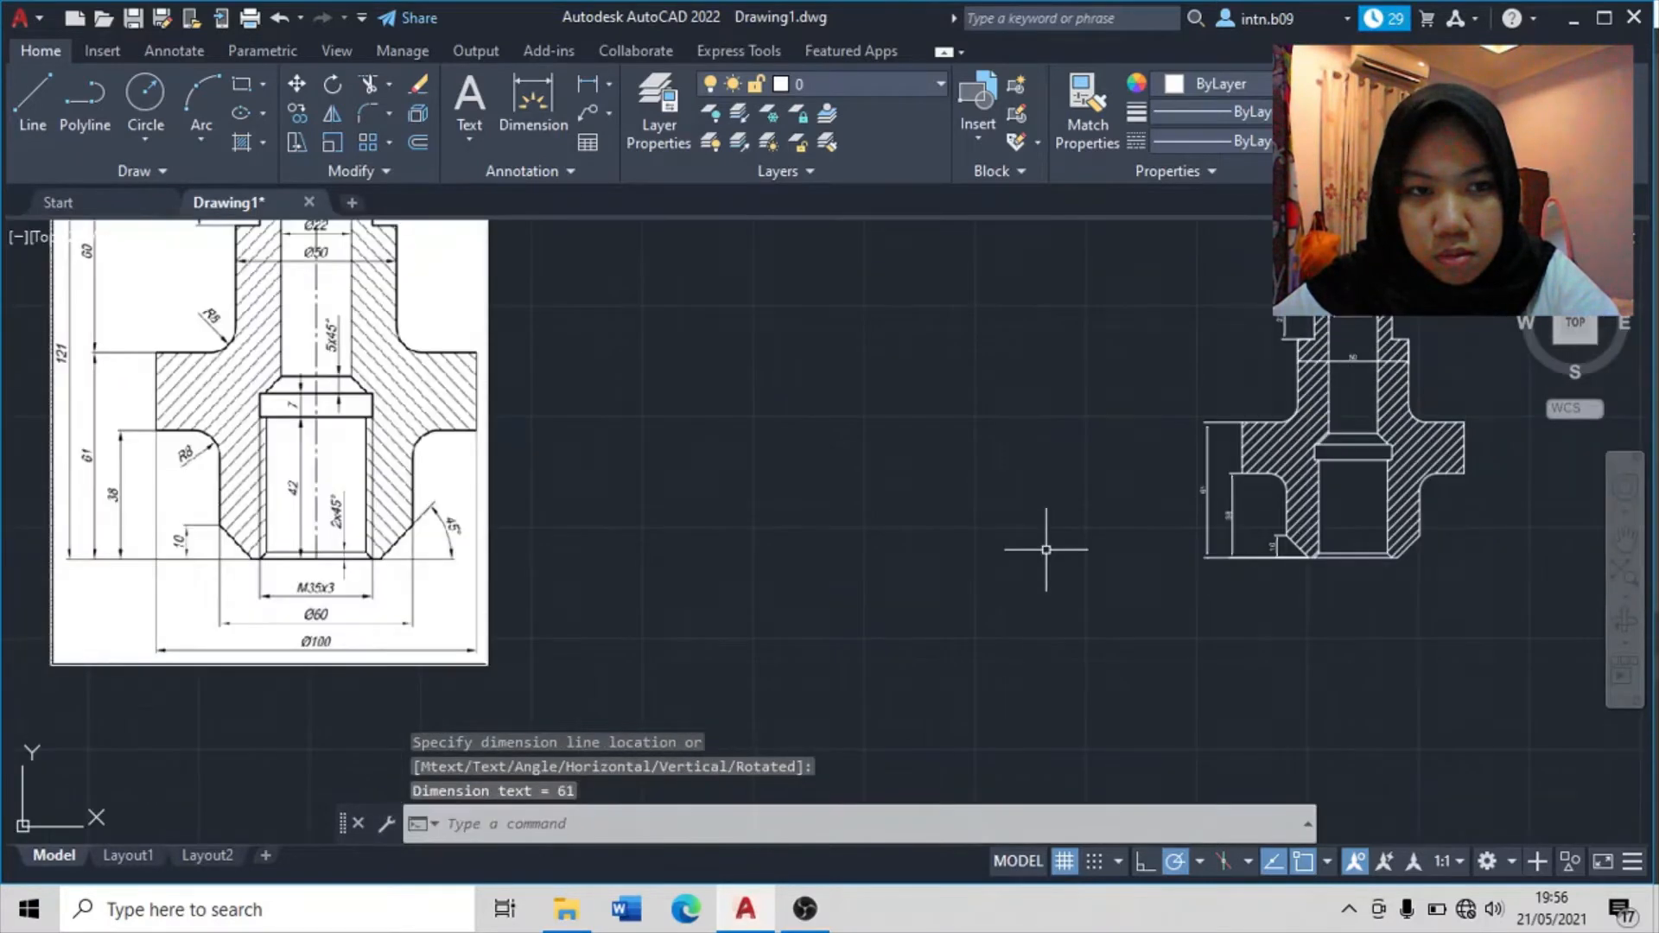
pyautogui.moveTo(1127, 625); pyautogui.dragTo(1104, 627, button='middle')
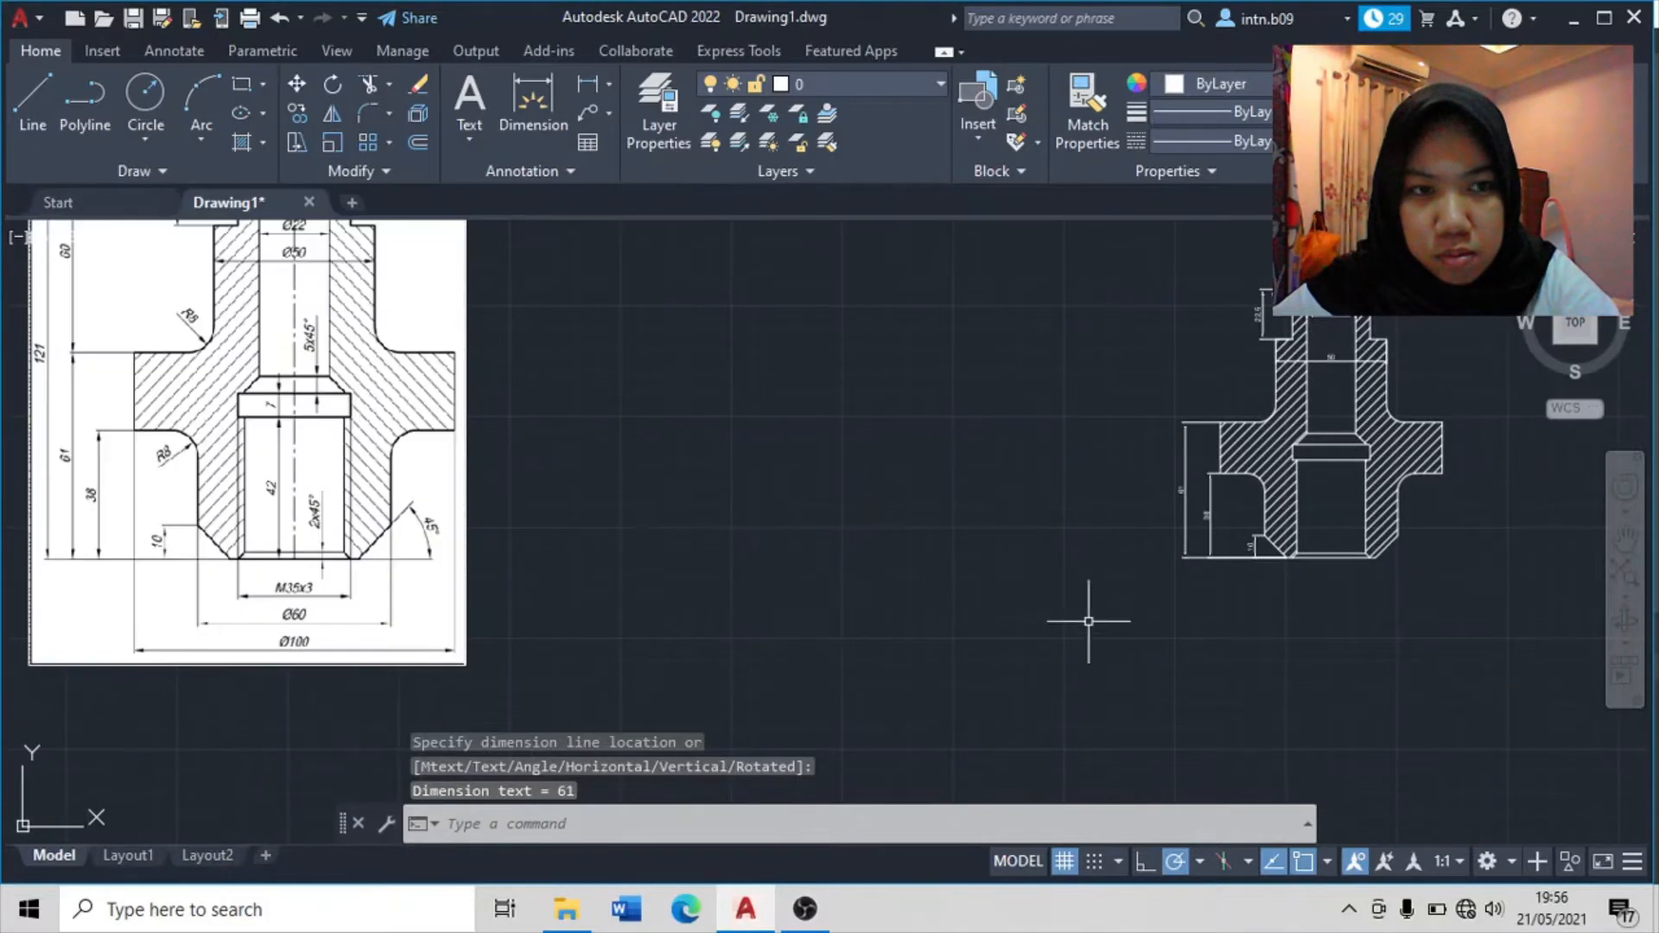
pyautogui.moveTo(1096, 543); pyautogui.dragTo(1035, 684, button='middle')
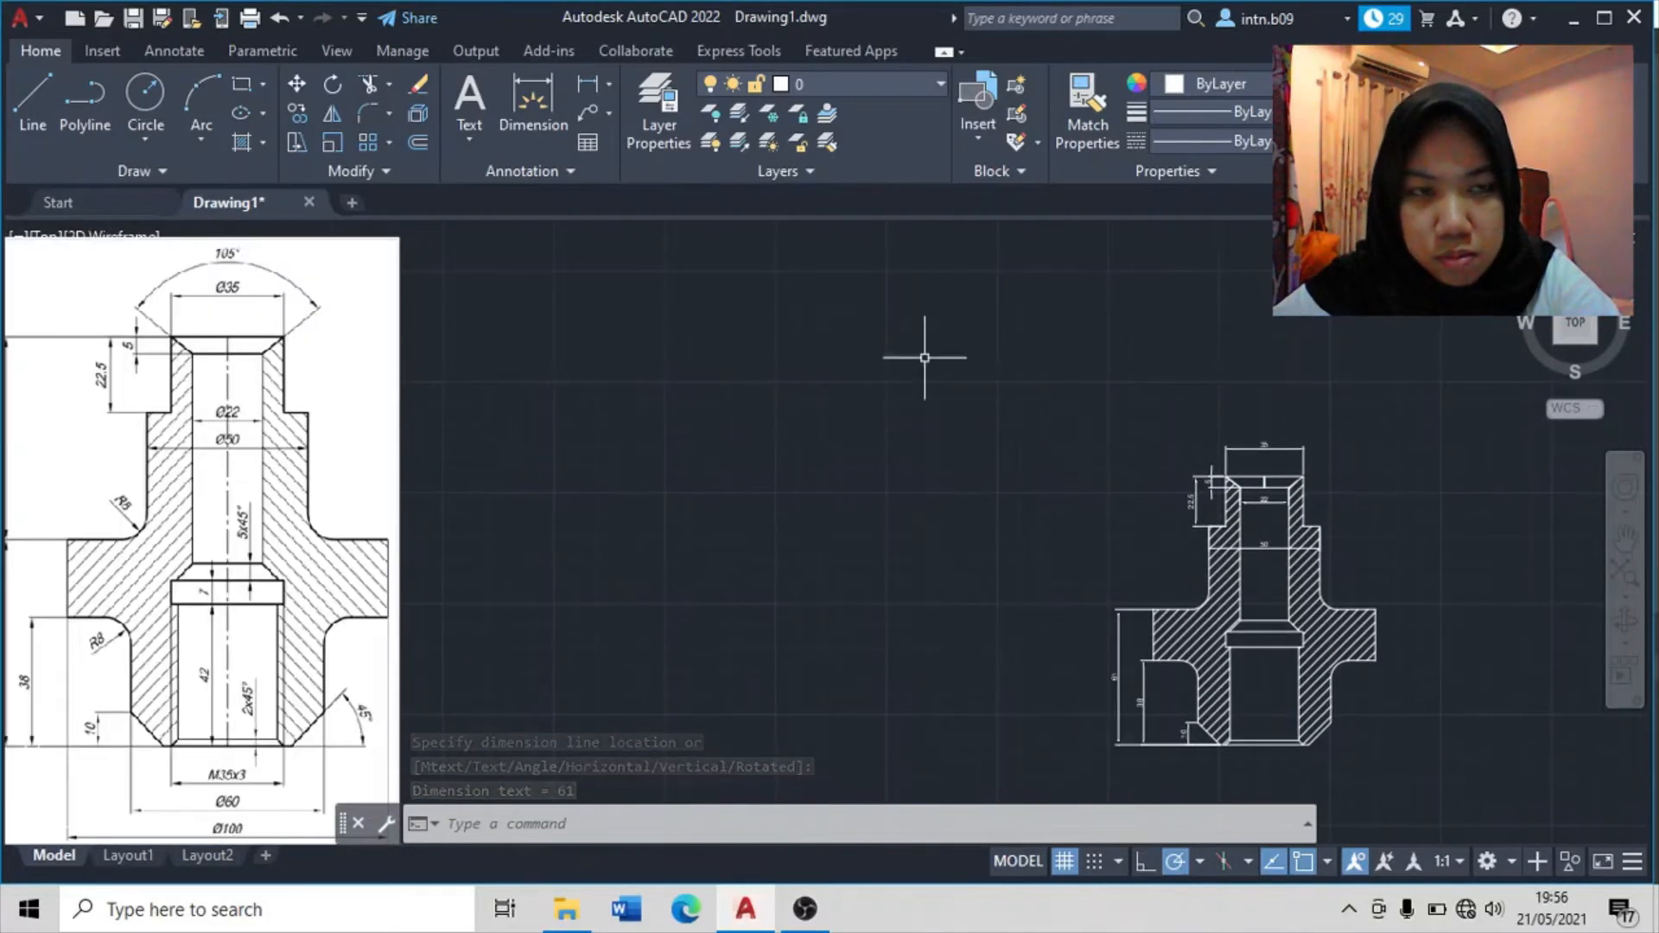
pyautogui.click(587, 83)
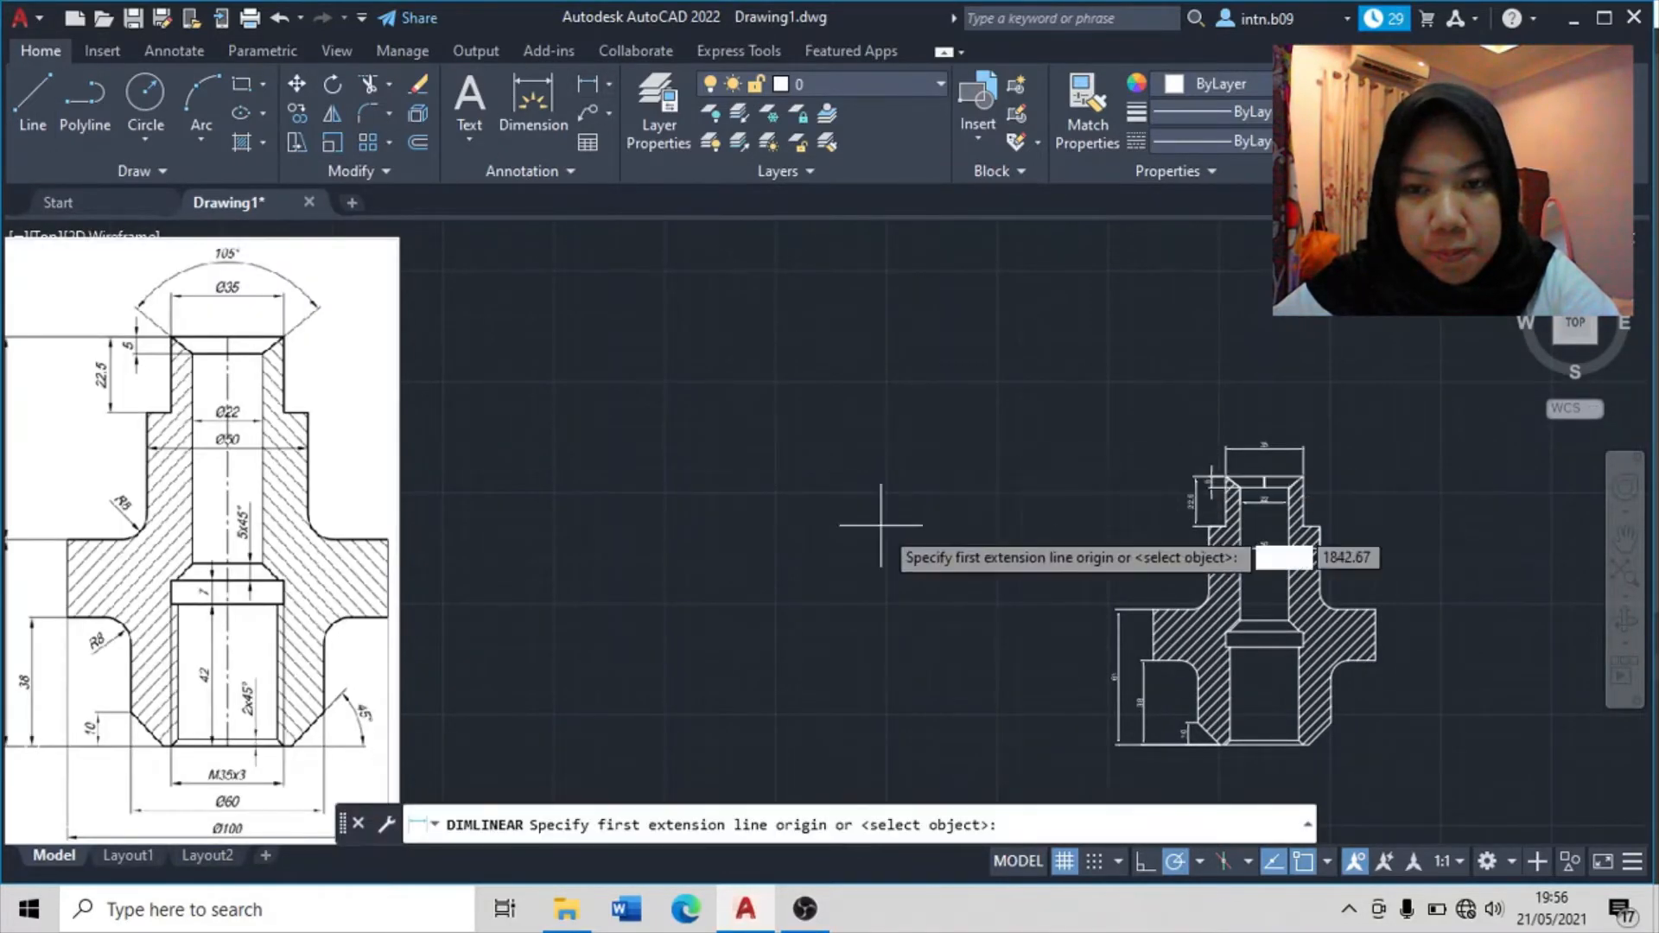
pyautogui.scroll(3, 881, 525)
pyautogui.moveTo(860, 537); pyautogui.dragTo(759, 359, button='middle')
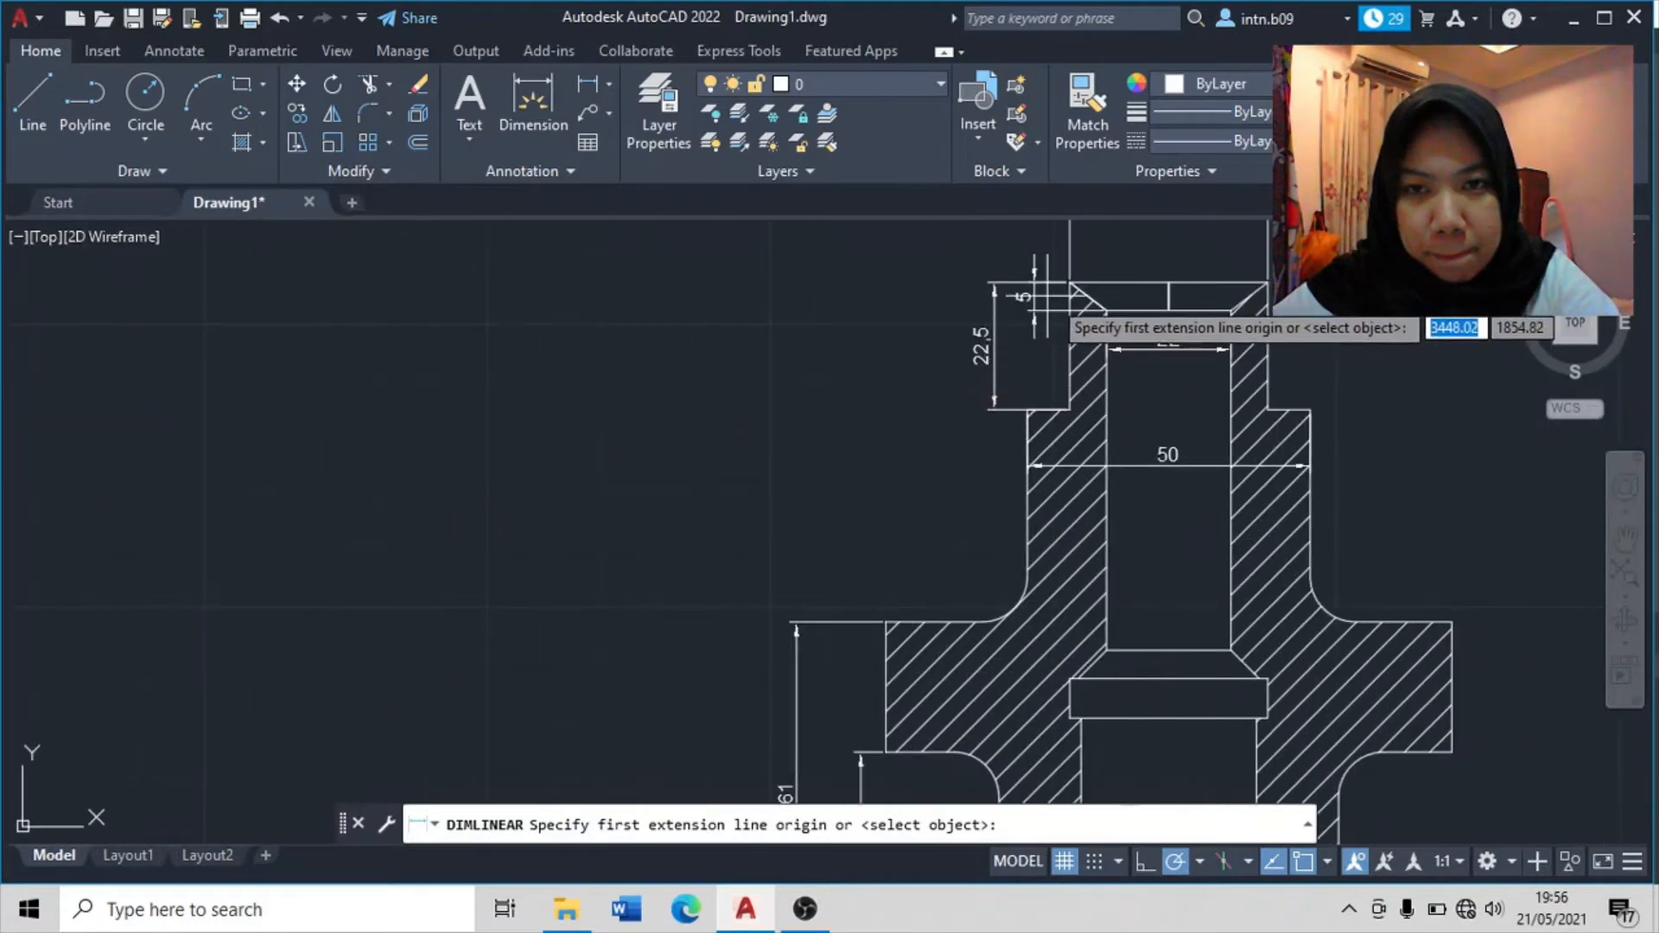
pyautogui.click(1069, 282)
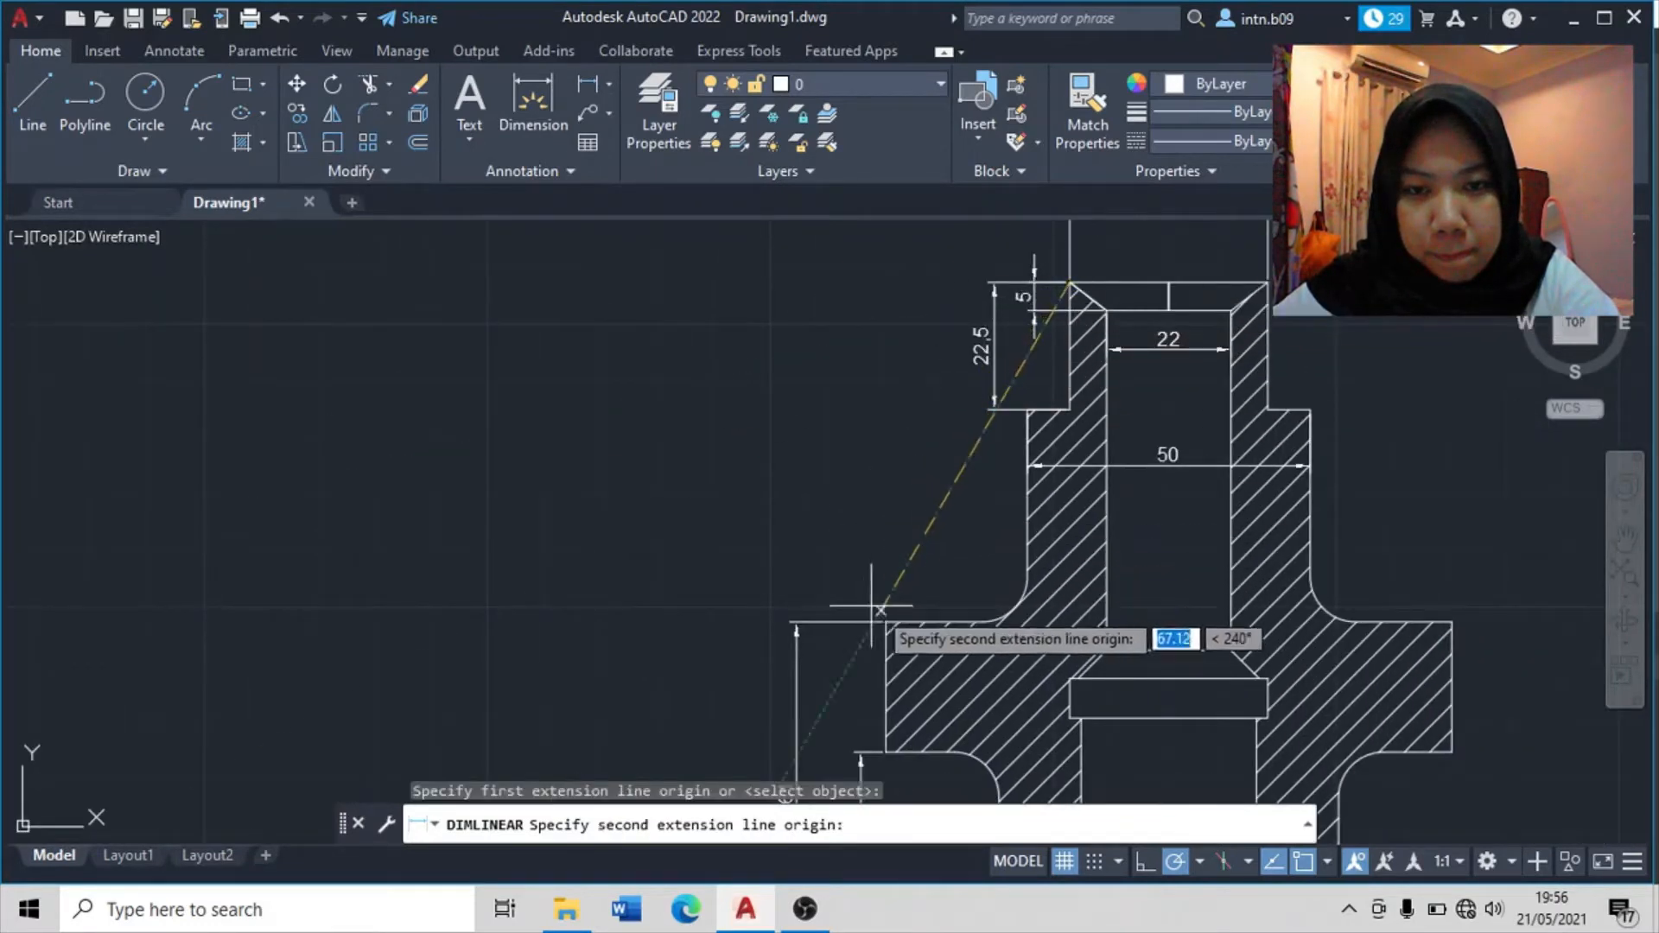
pyautogui.click(884, 620)
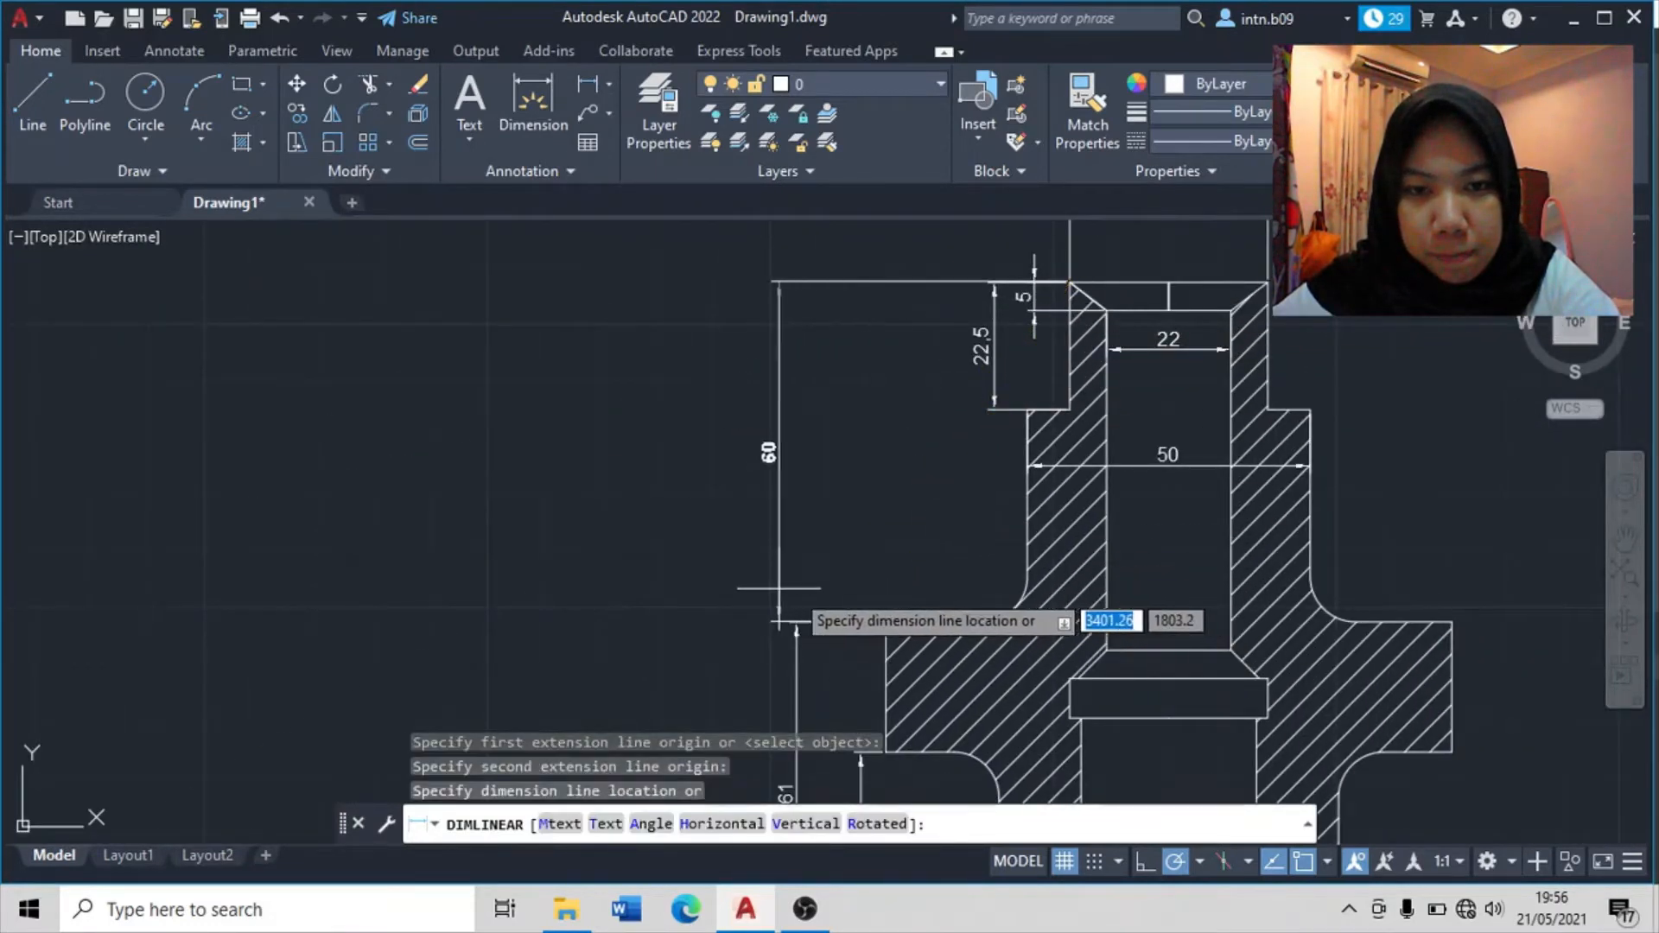
pyautogui.click(796, 620)
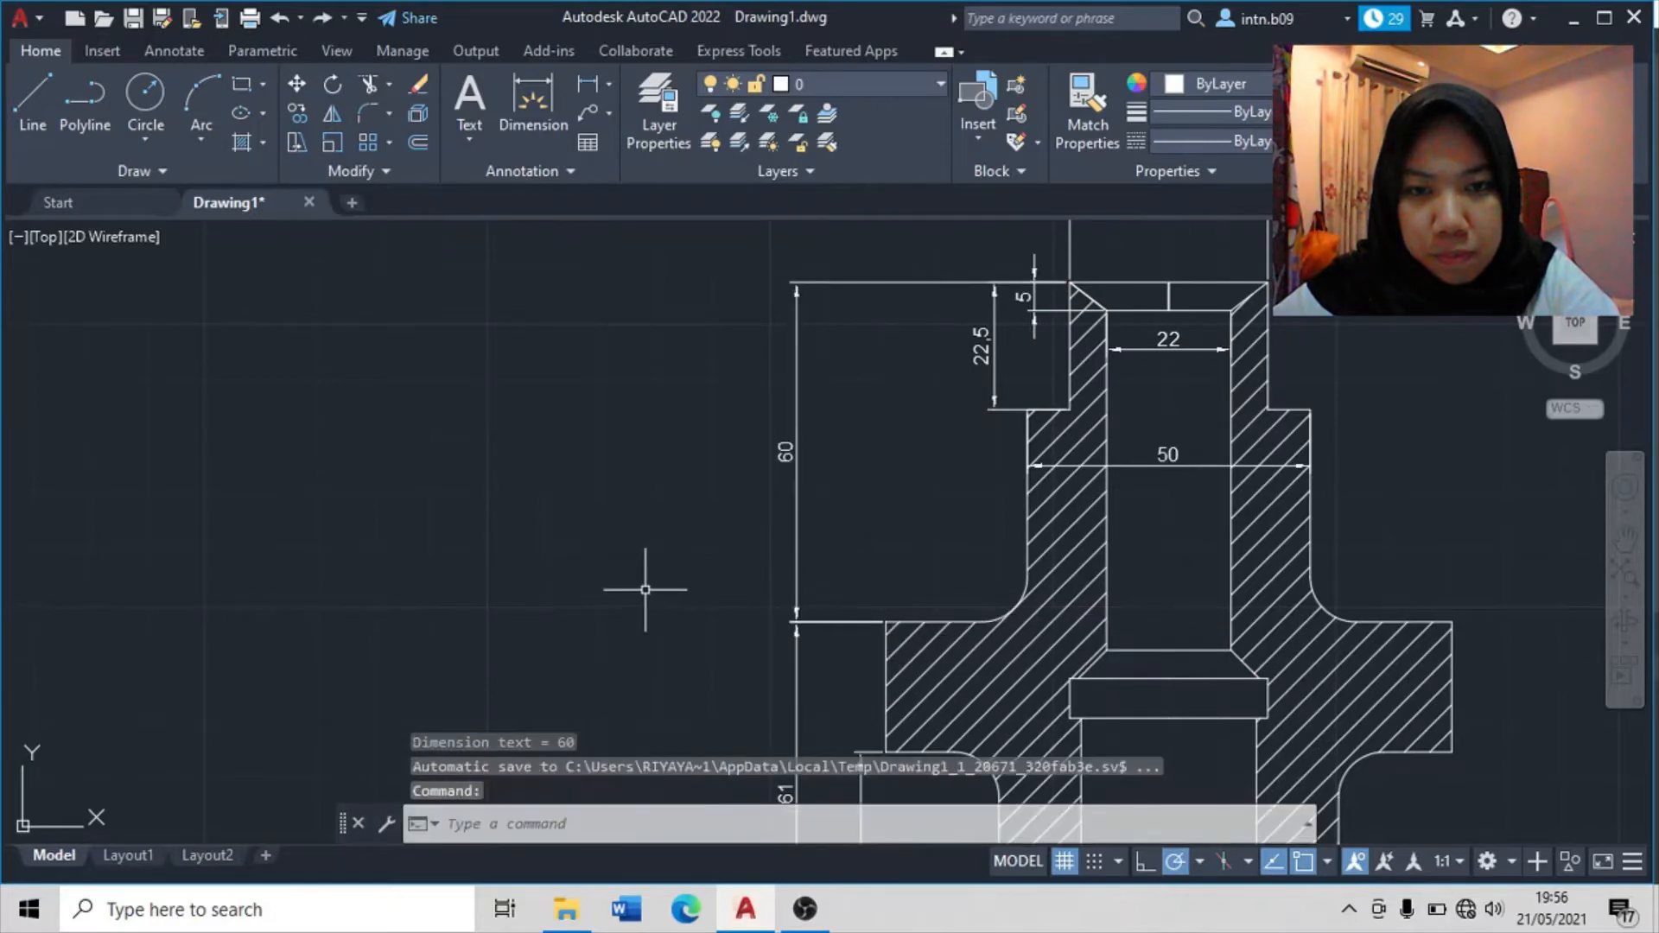
# - Add a vertical linear dimension for the part's overall height from top edge to base, placed outside the stacked height dimensions on the left
pyautogui.scroll(-4, 644, 589)
pyautogui.moveTo(439, 585); pyautogui.dragTo(1115, 533, button='middle')
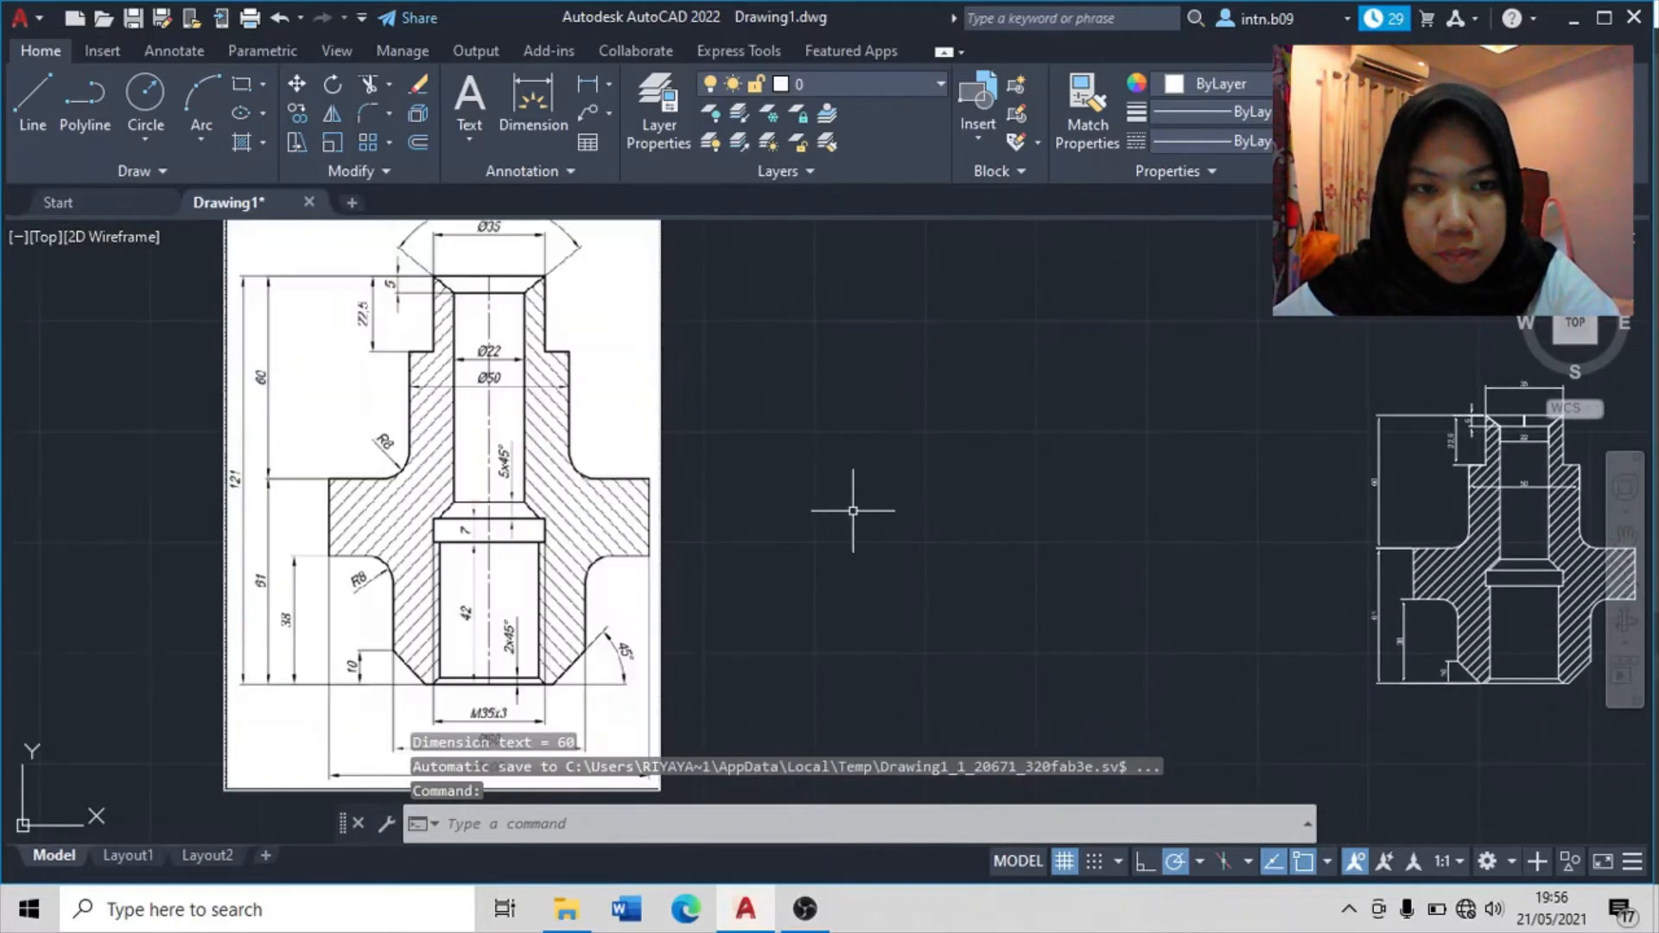
pyautogui.moveTo(853, 511); pyautogui.dragTo(647, 496, button='middle')
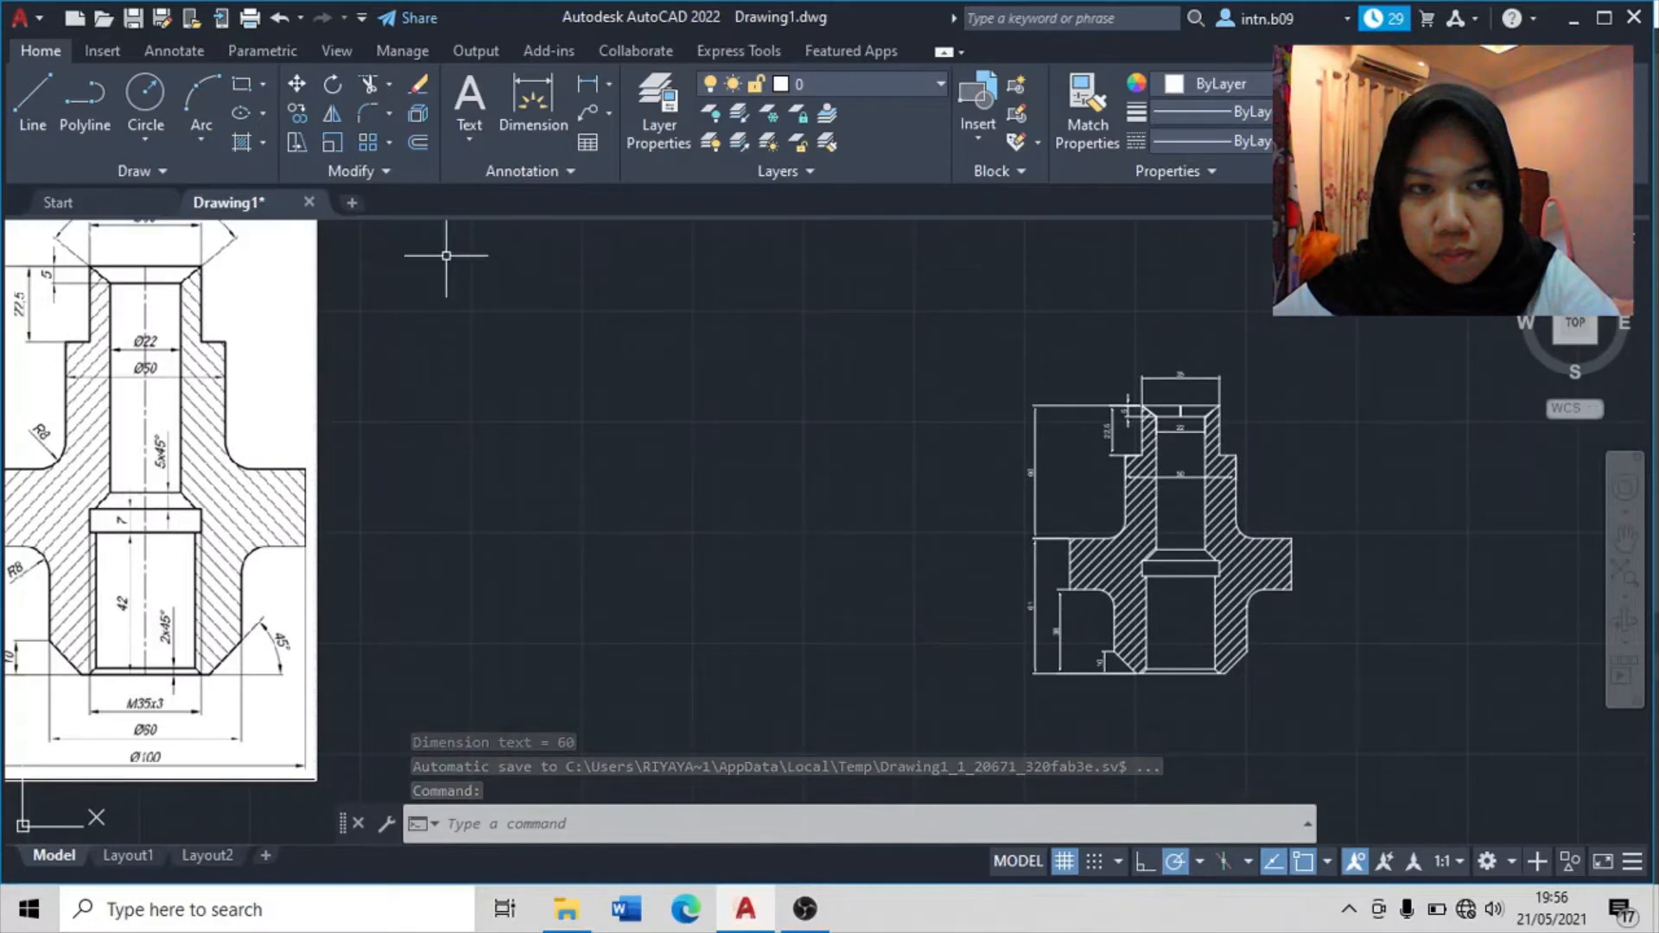
pyautogui.click(589, 86)
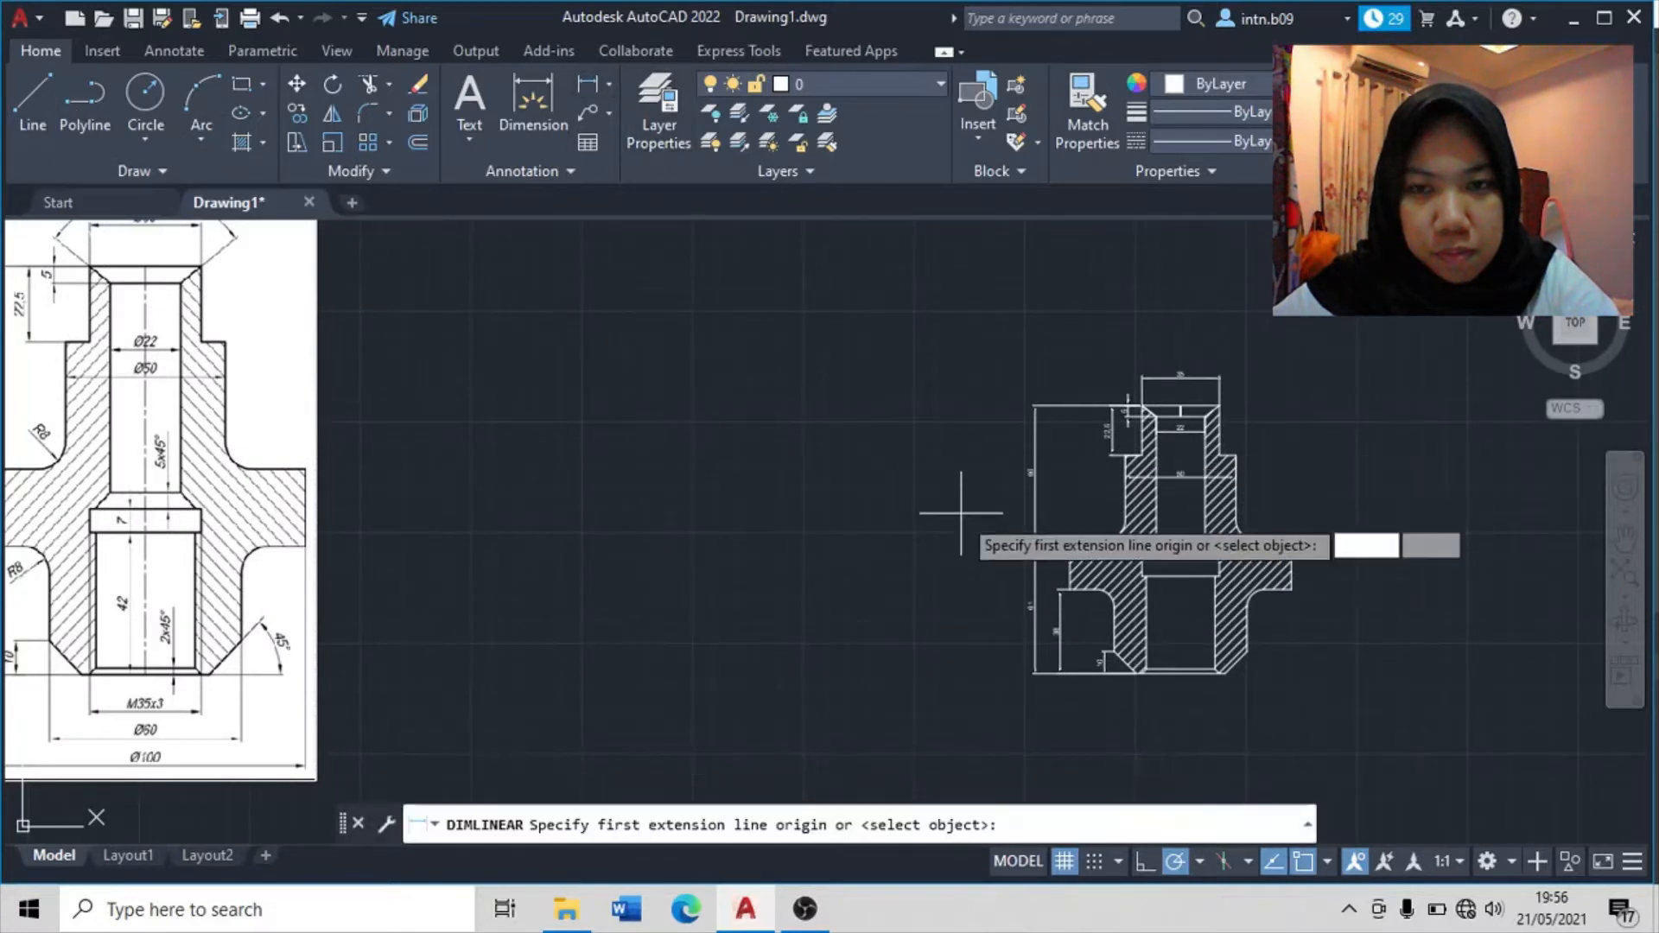
pyautogui.scroll(4, 970, 496)
pyautogui.moveTo(1154, 639); pyautogui.dragTo(943, 529, button='middle')
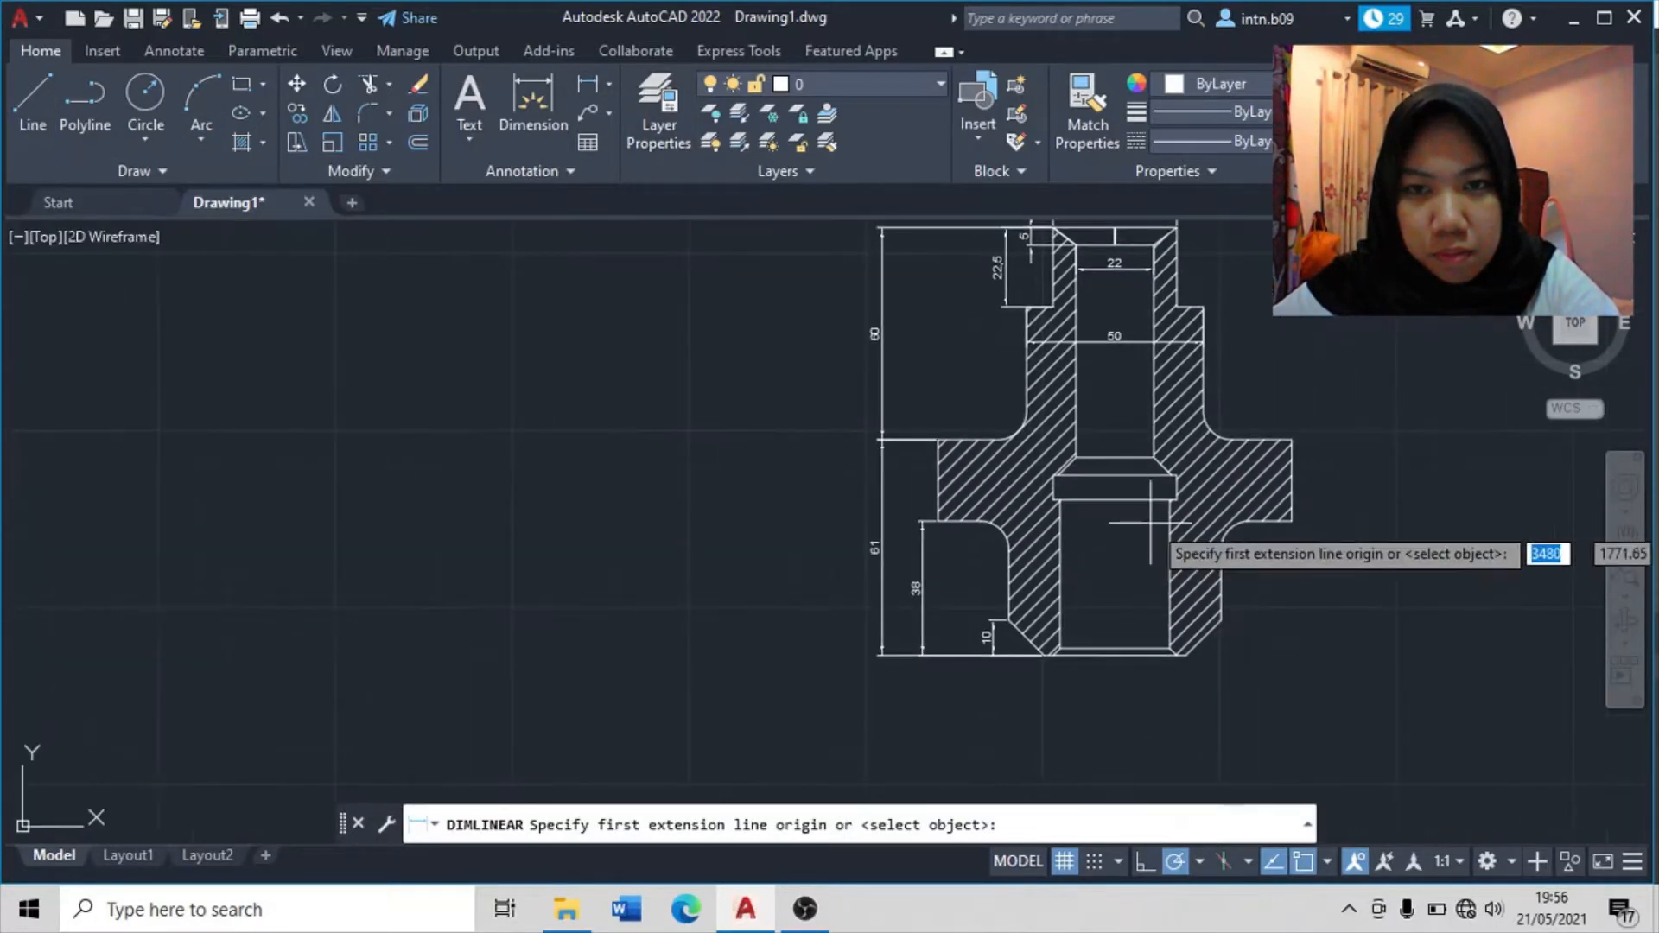
pyautogui.click(1115, 229)
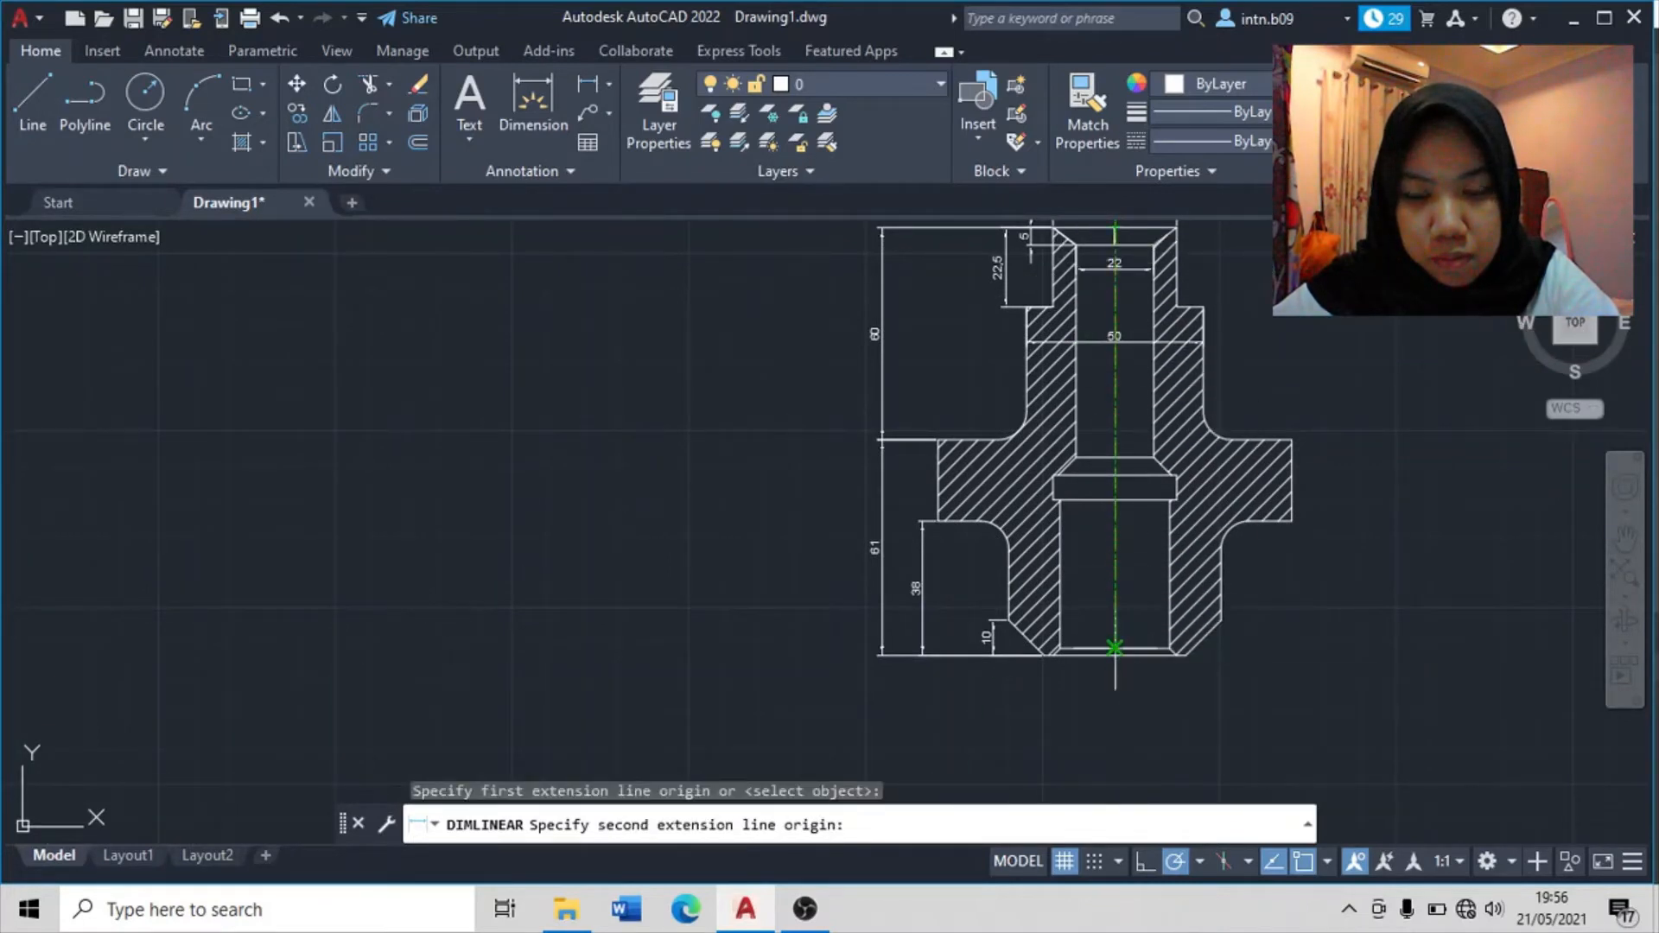
pyautogui.scroll(4, 1110, 643)
pyautogui.click(1123, 674)
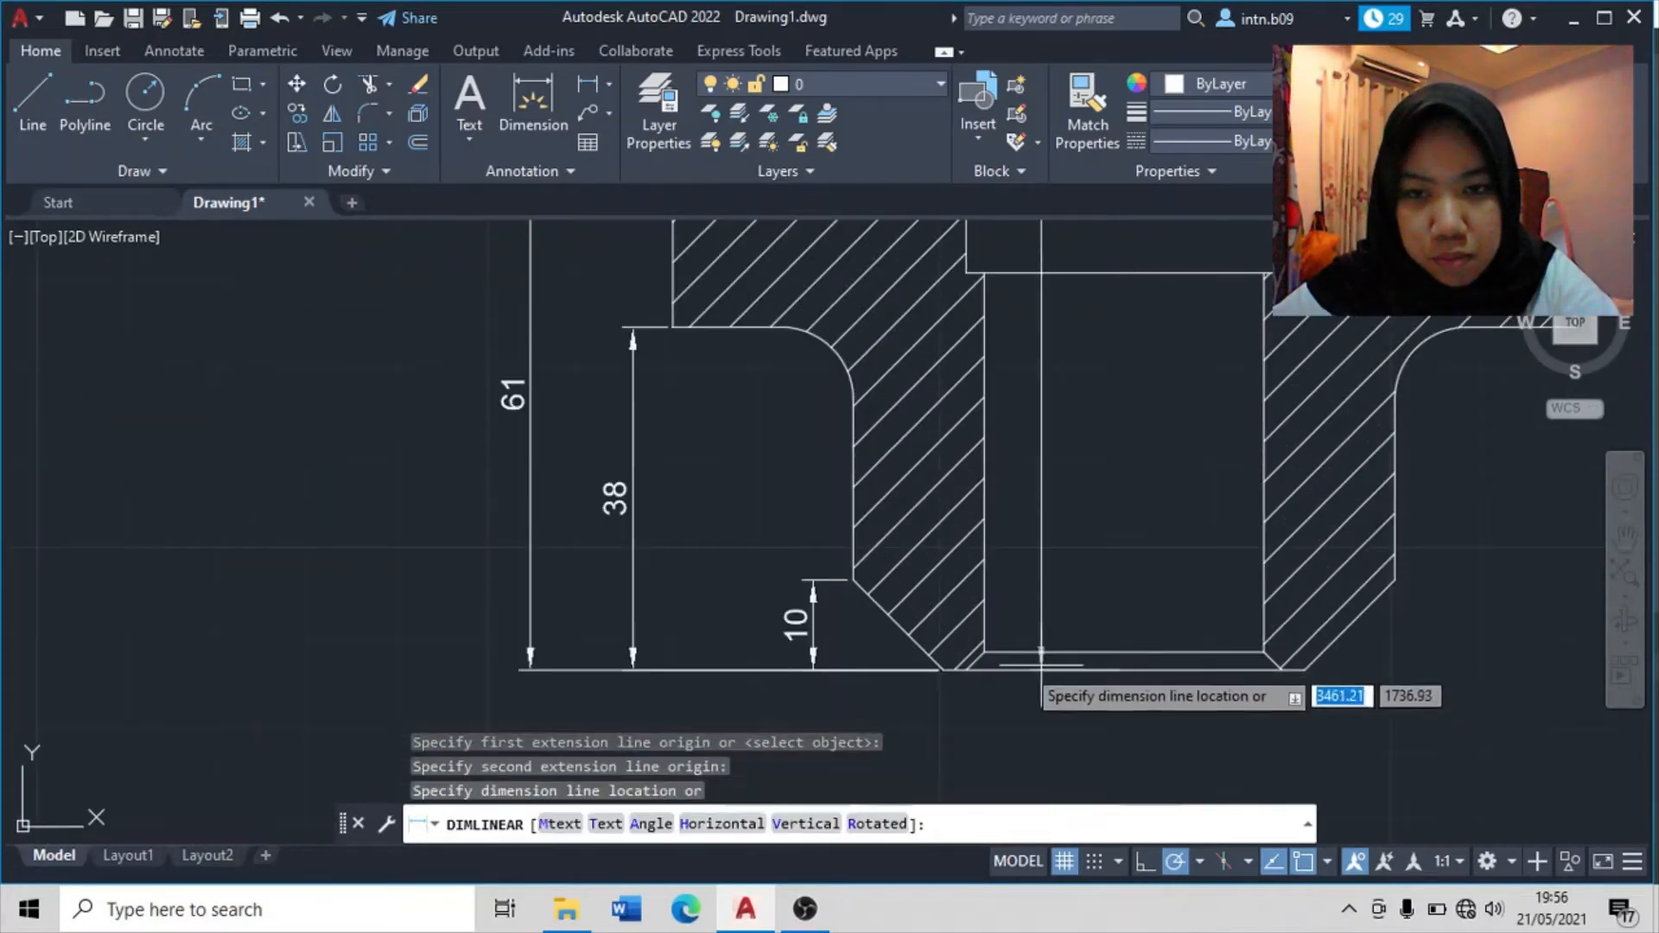
pyautogui.click(419, 581)
# - Following the reference drawing, add a vertical linear dimension for the height of the wide groove above the lower bore, placed inside the groove
pyautogui.scroll(-2, 344, 484)
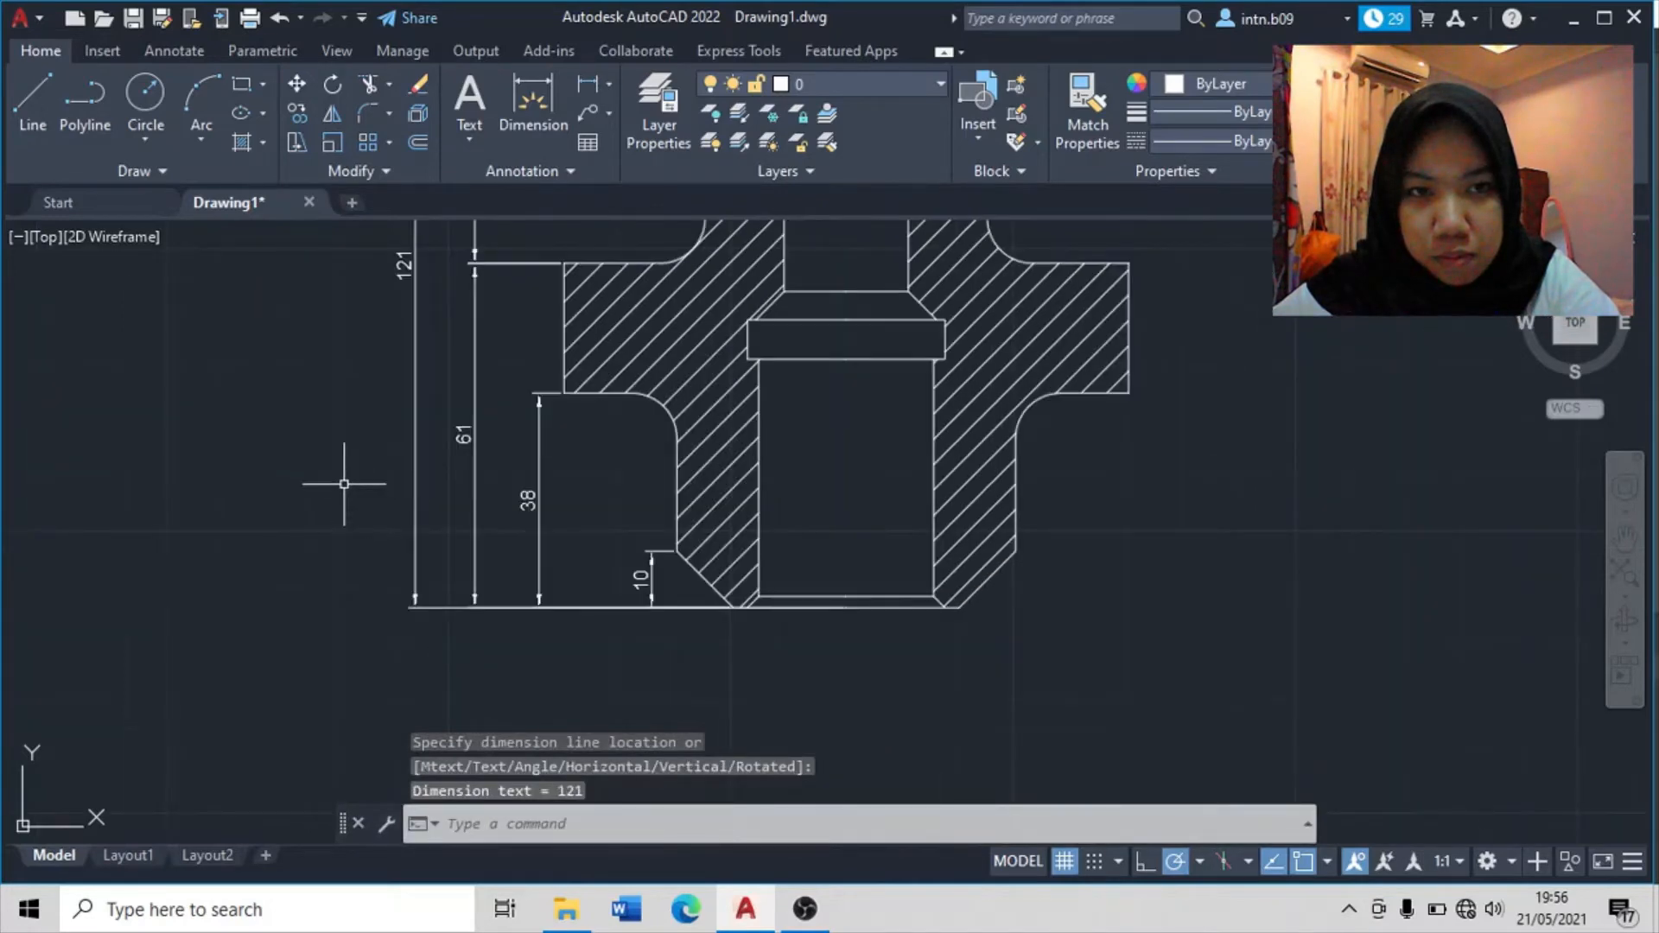
pyautogui.moveTo(603, 503); pyautogui.dragTo(929, 619, button='middle')
pyautogui.scroll(-4, 739, 557)
pyautogui.moveTo(583, 569); pyautogui.dragTo(1070, 558, button='middle')
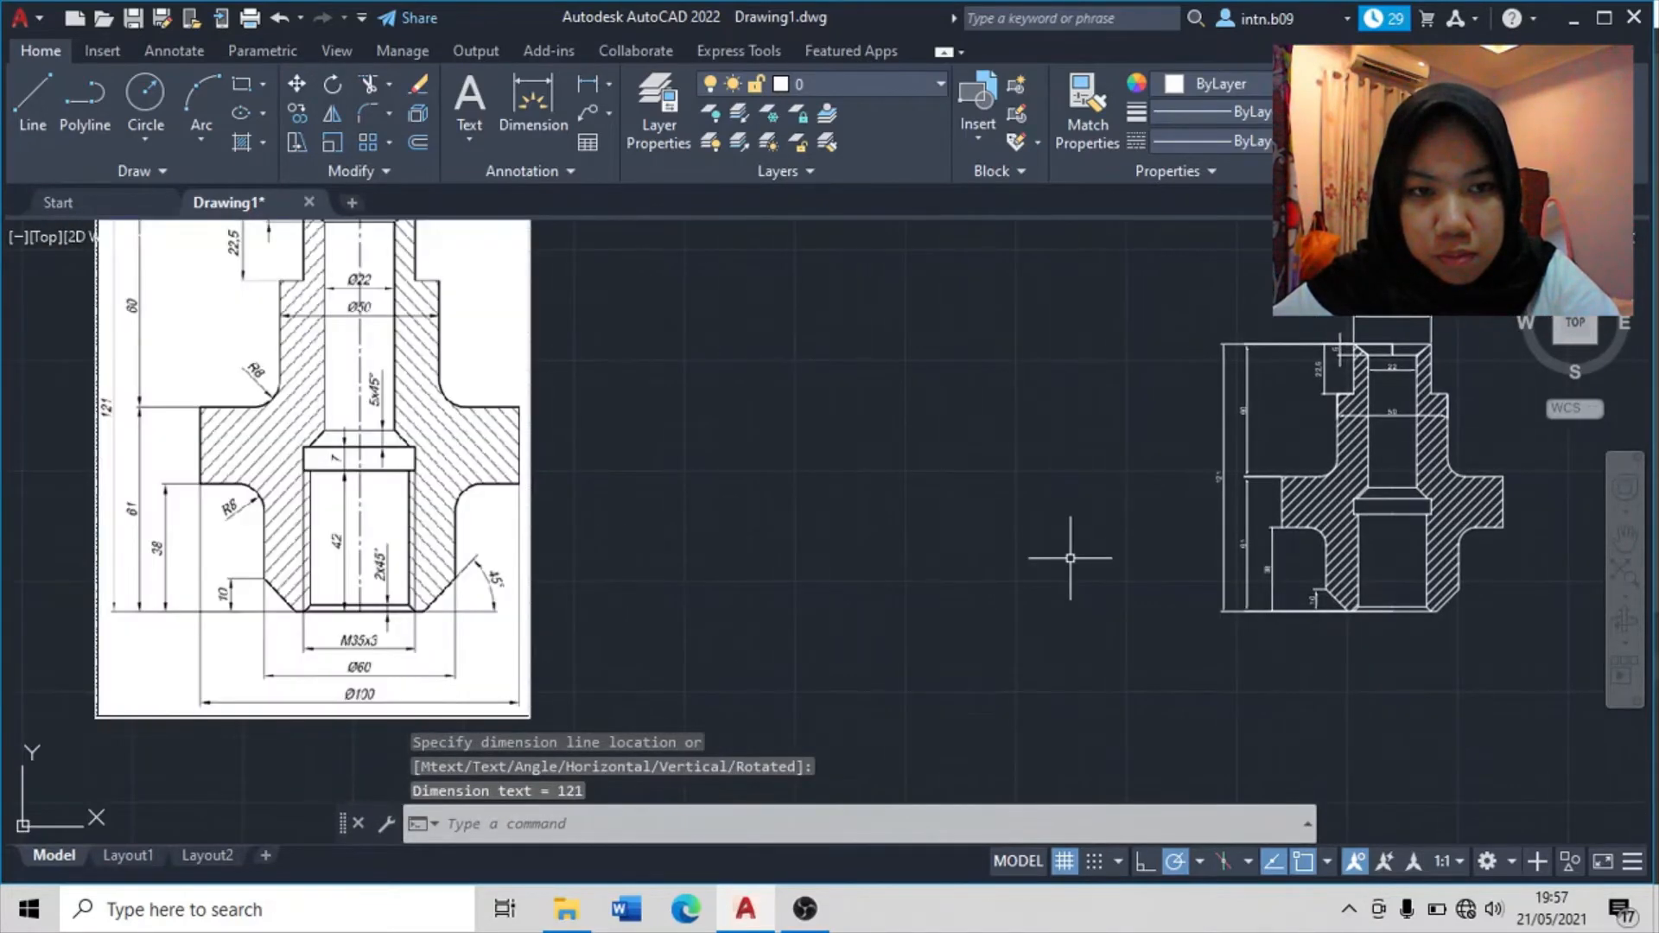
pyautogui.moveTo(1293, 696); pyautogui.dragTo(907, 677, button='middle')
pyautogui.scroll(4, 1011, 527)
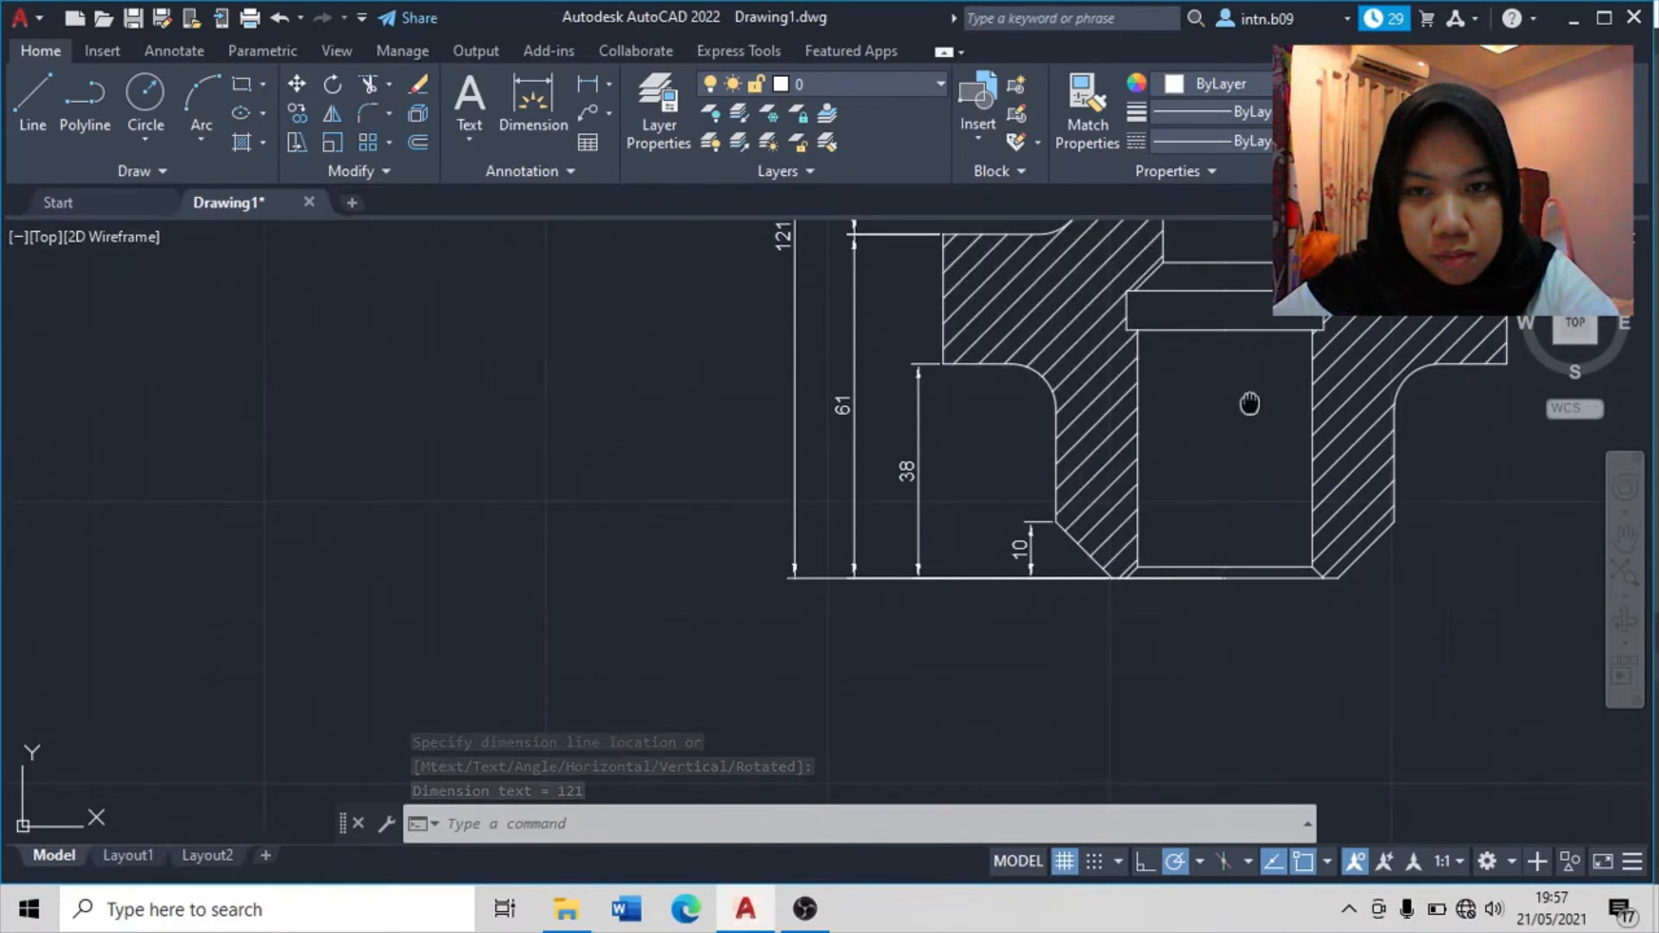
pyautogui.moveTo(1249, 404); pyautogui.dragTo(869, 544, button='middle')
pyautogui.click(592, 90)
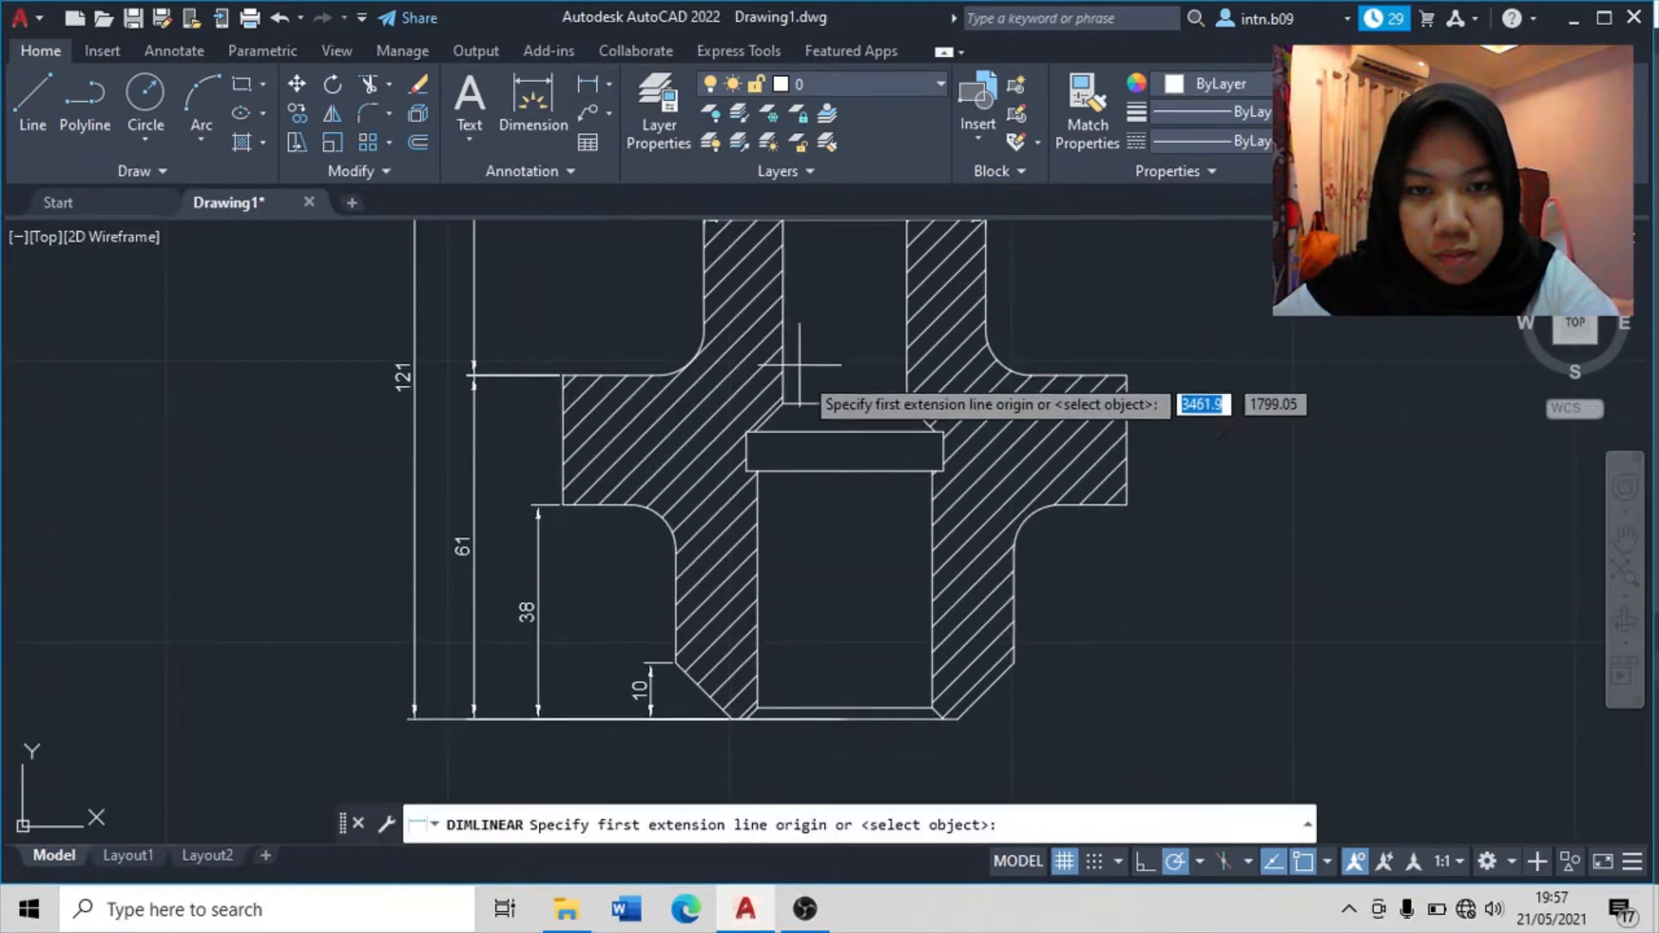
pyautogui.click(845, 431)
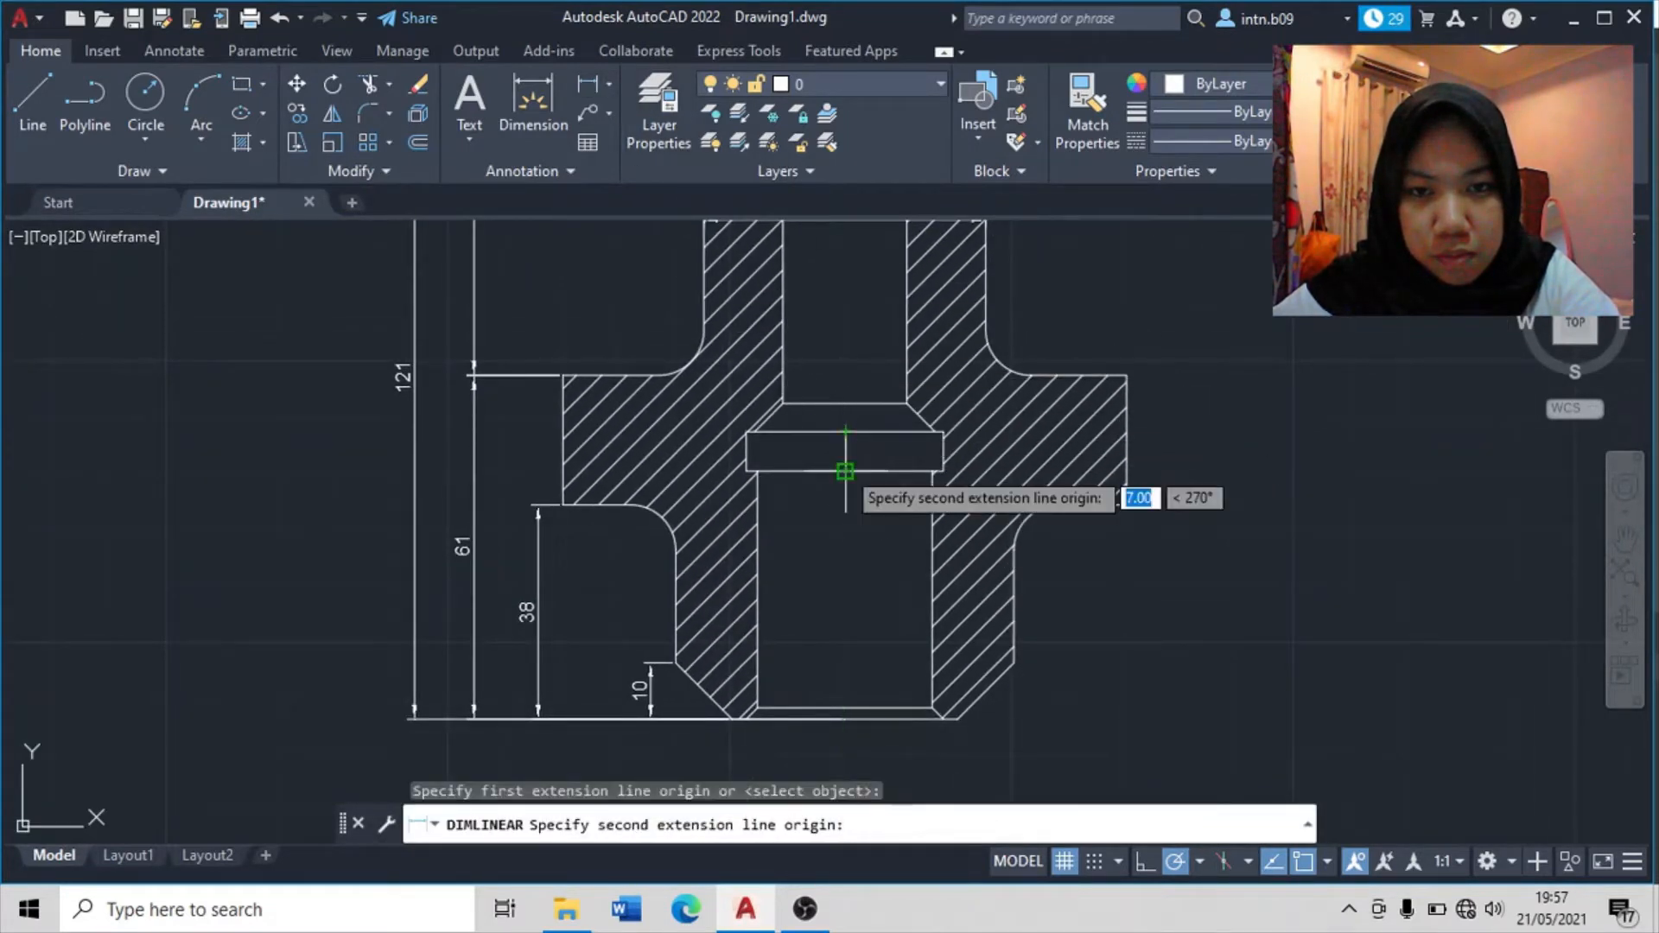
pyautogui.click(846, 471)
pyautogui.click(826, 464)
# - Following the reference drawing, add a vertical linear dimension from the groove's lower edge to the bottom chamfer line, placed inside the lower bore
pyautogui.scroll(-2, 262, 535)
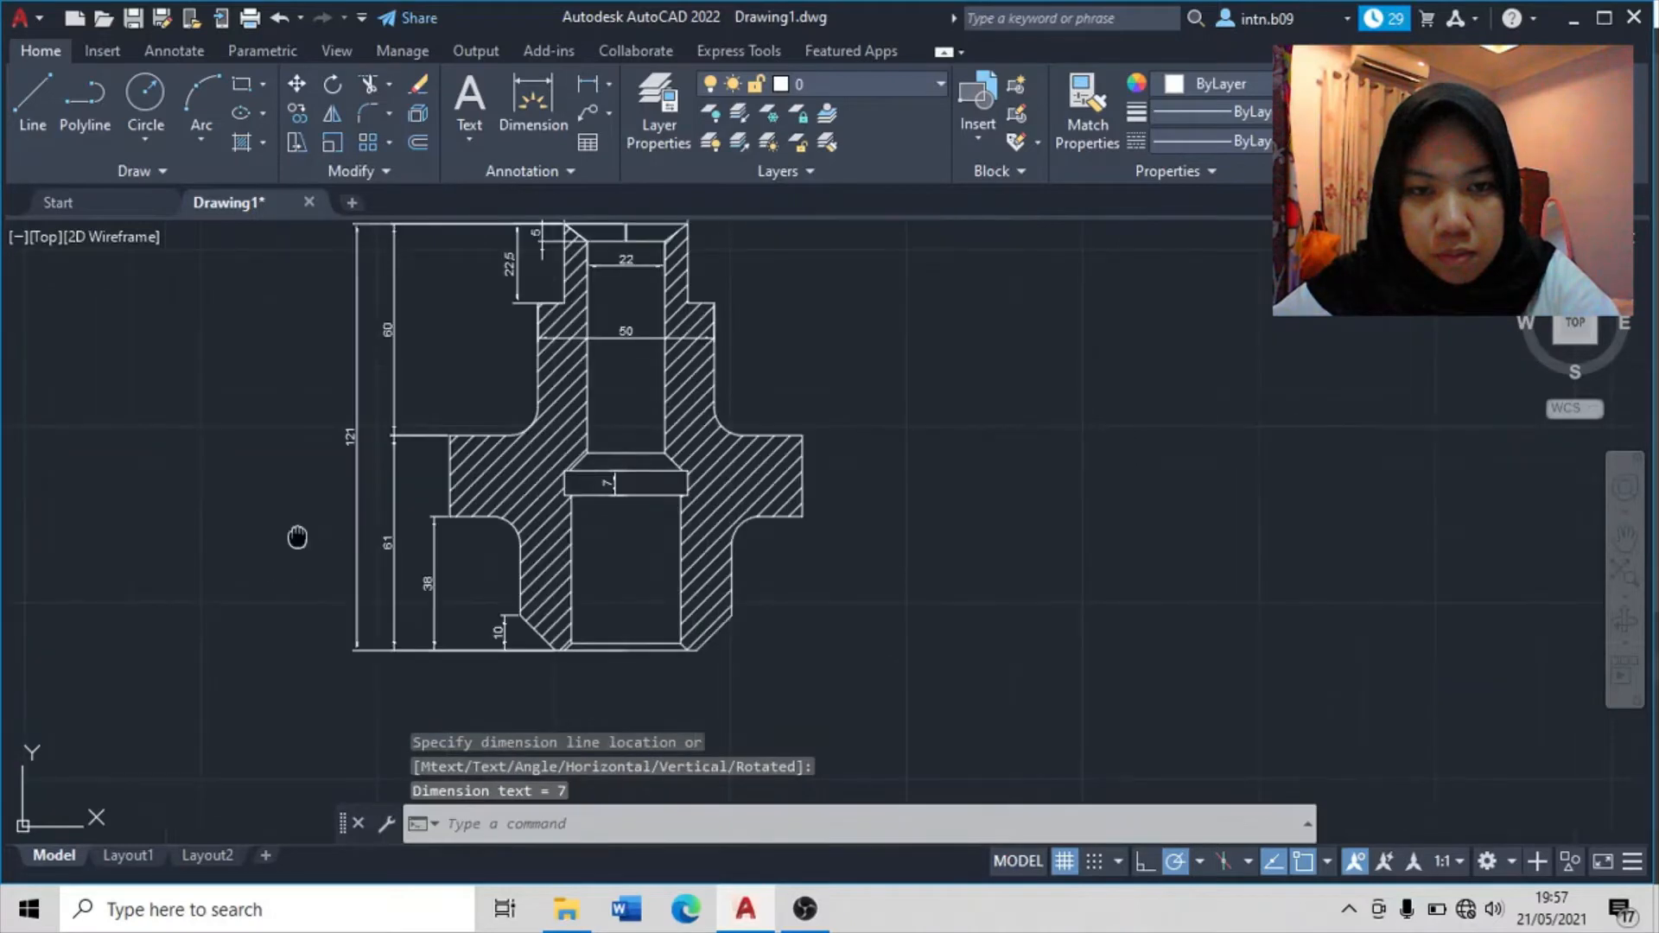
pyautogui.moveTo(297, 536); pyautogui.dragTo(862, 513, button='middle')
pyautogui.scroll(-3, 692, 490)
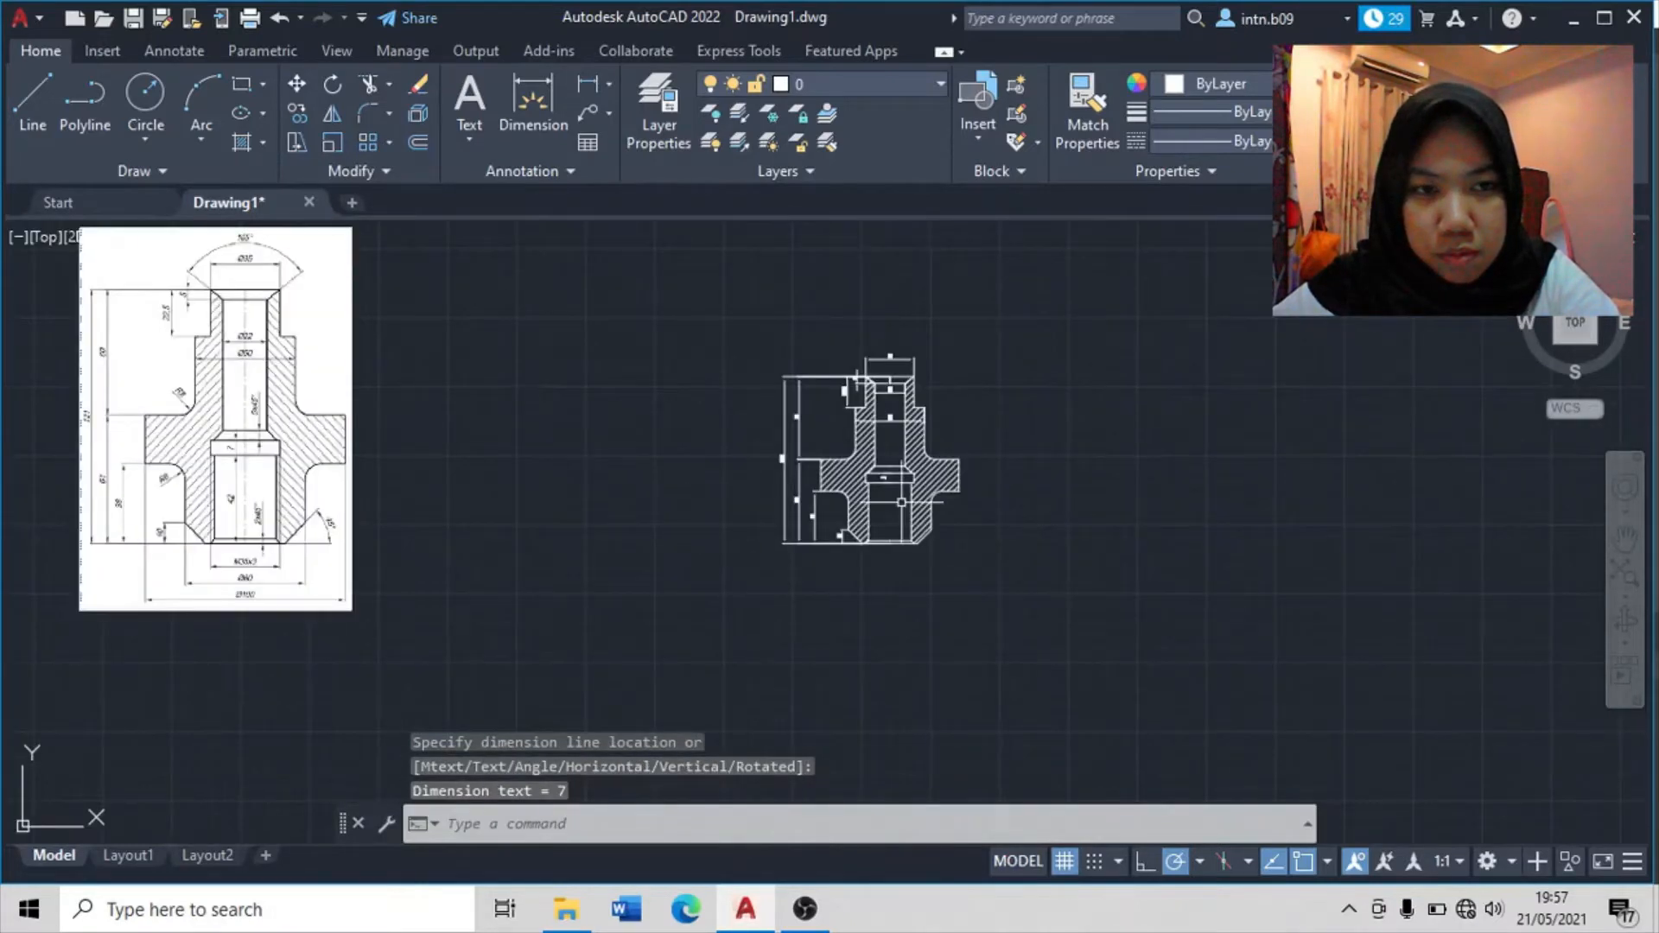
pyautogui.scroll(3, 688, 577)
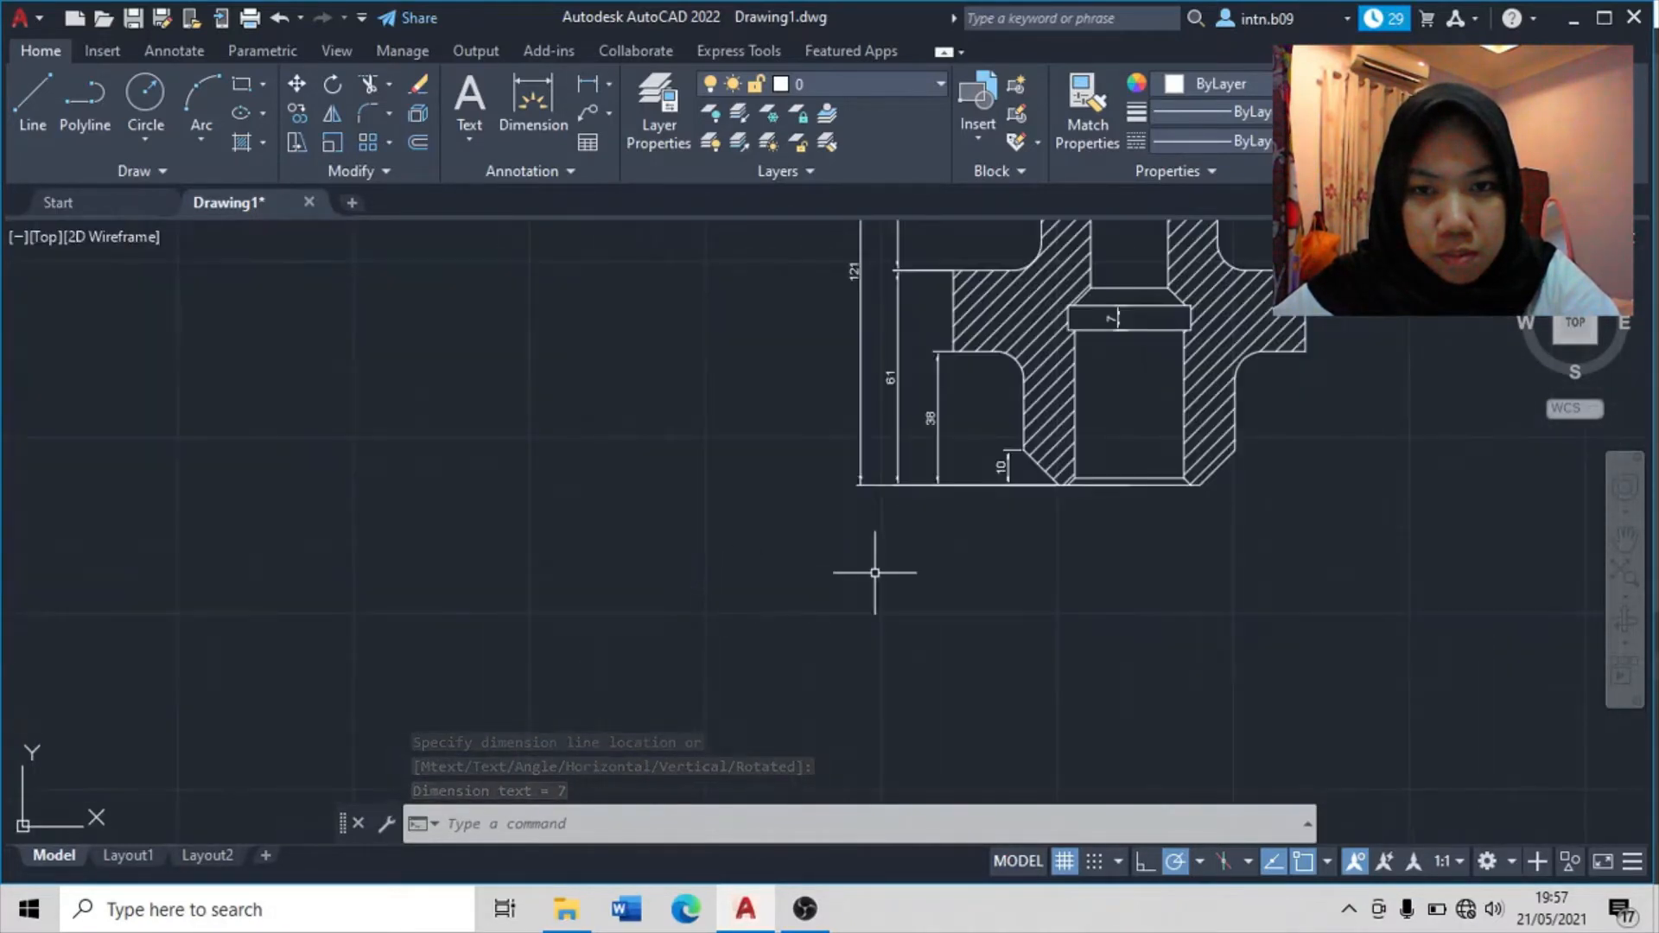
pyautogui.moveTo(878, 562); pyautogui.dragTo(651, 630, button='middle')
pyautogui.scroll(2, 730, 561)
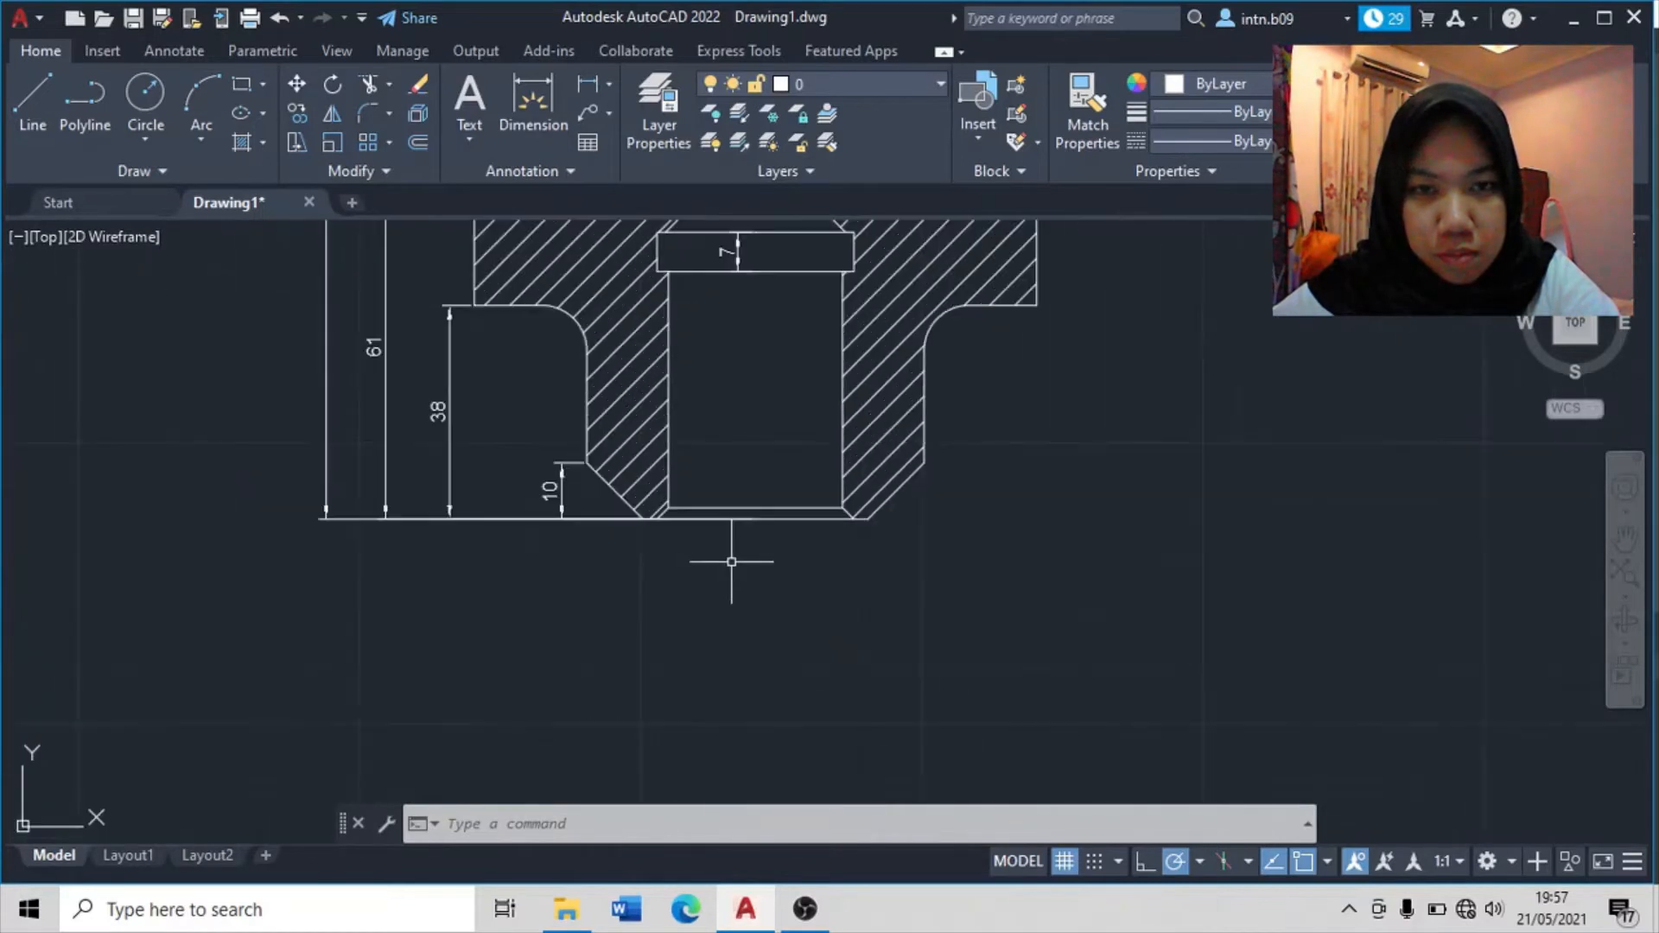
pyautogui.click(598, 86)
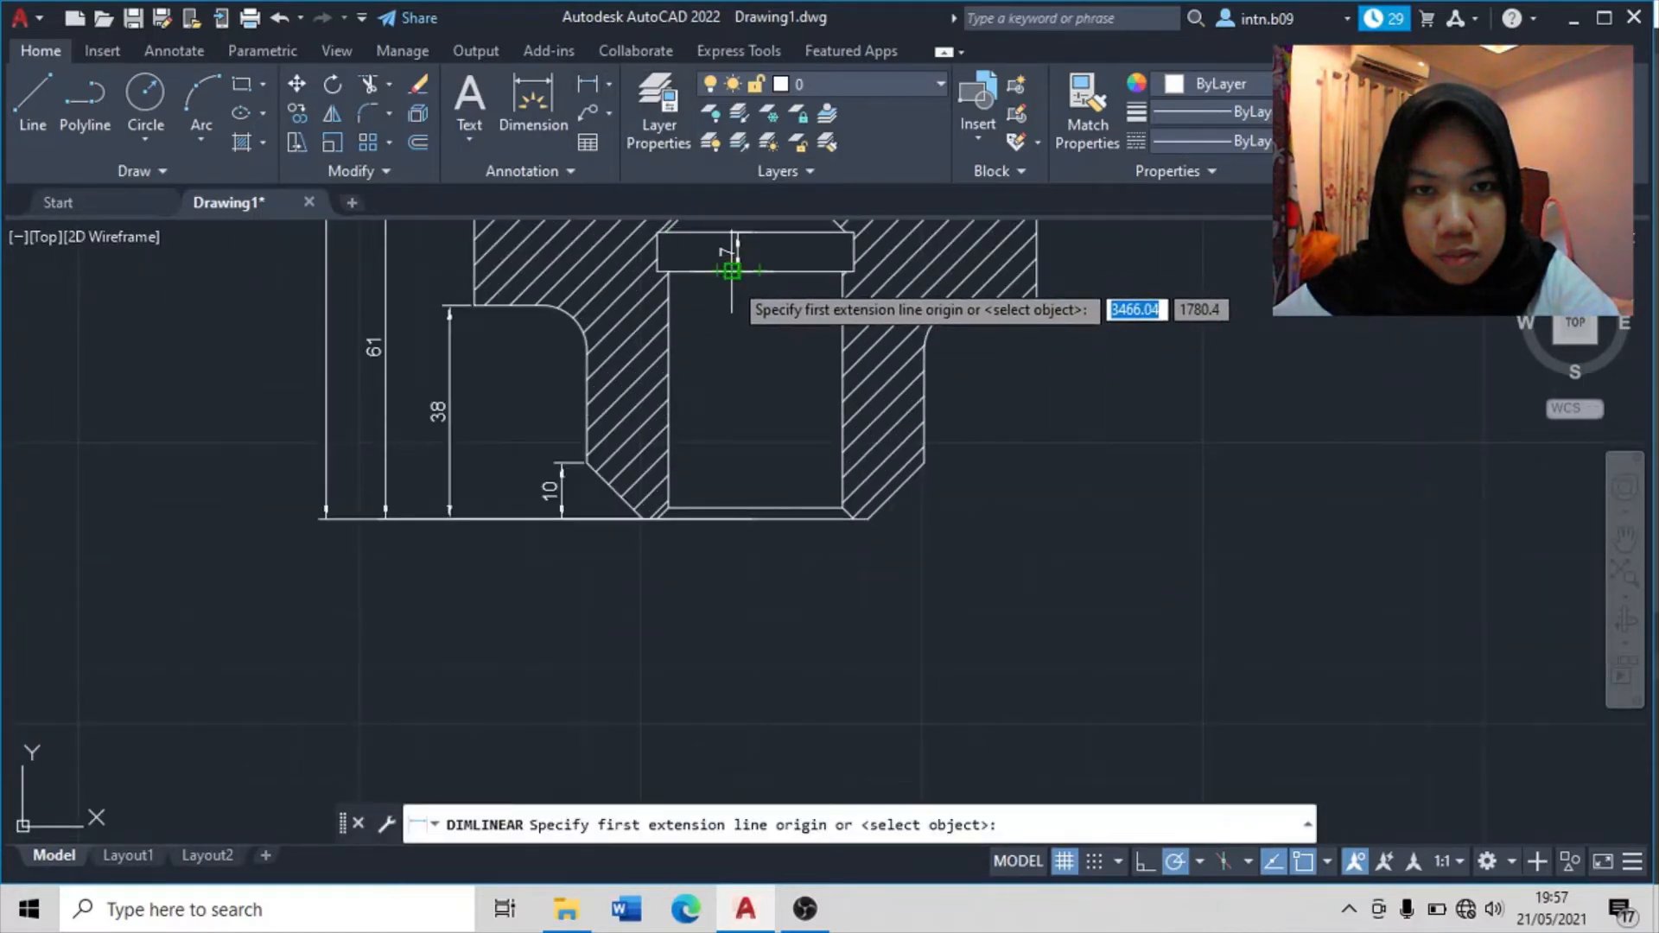
pyautogui.click(732, 271)
pyautogui.click(728, 505)
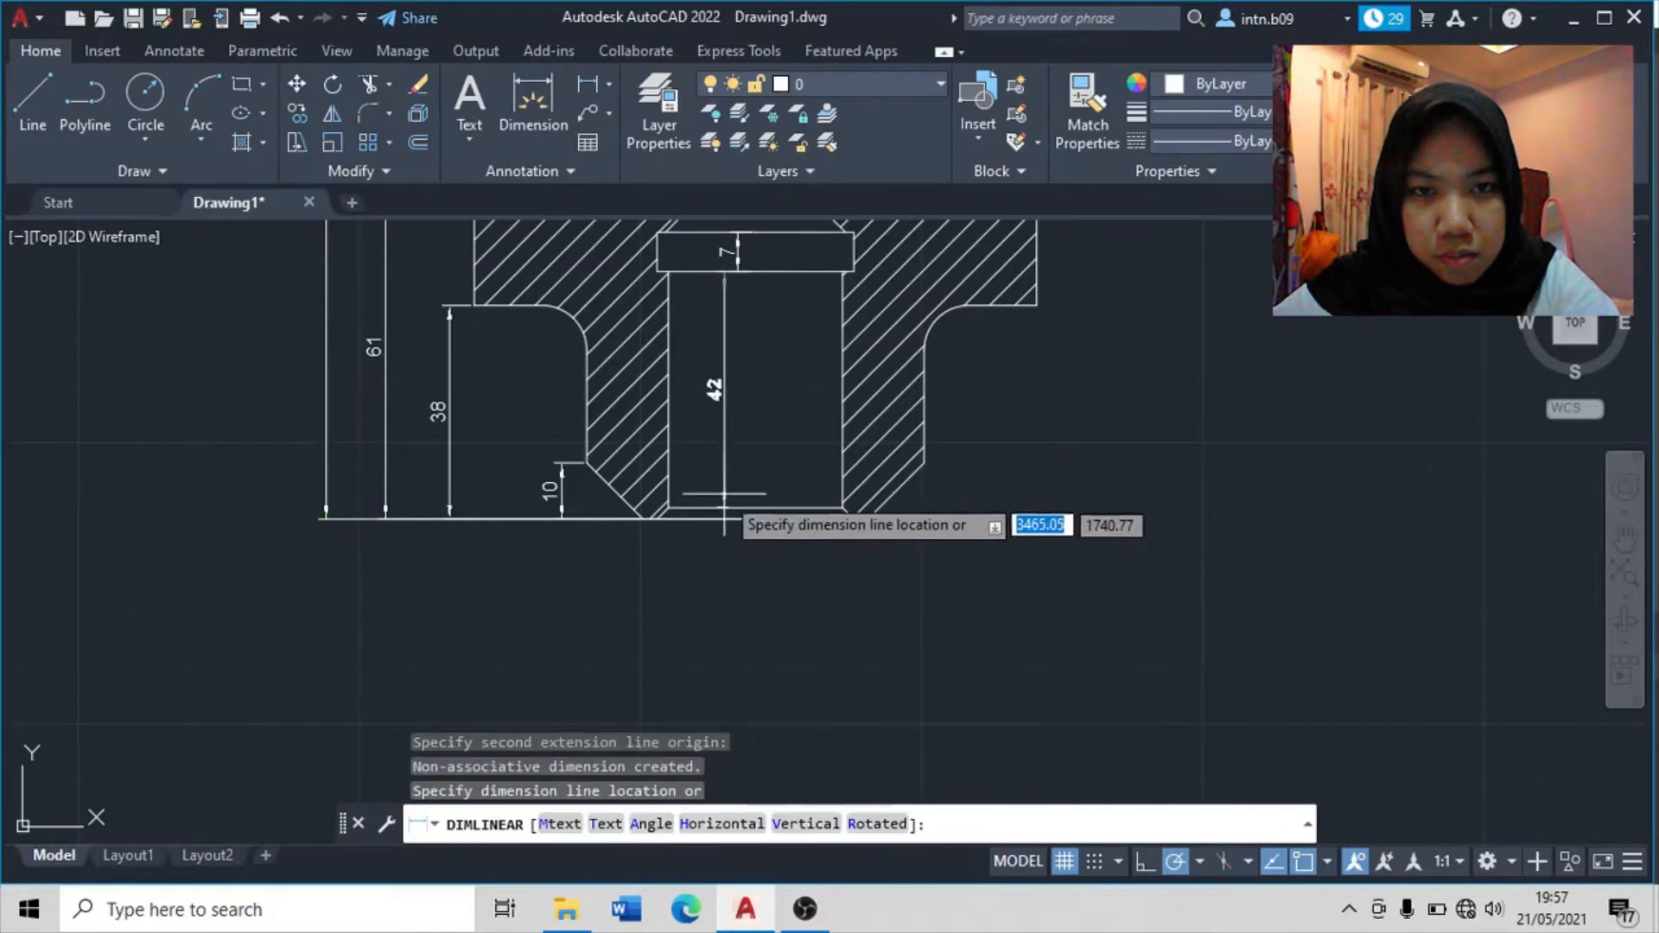
pyautogui.click(724, 494)
# - Add a horizontal linear dimension between the wide groove's two lower corners, placed just below the part's base
pyautogui.scroll(-2, 329, 518)
pyautogui.moveTo(389, 519); pyautogui.dragTo(1059, 500, button='middle')
pyautogui.scroll(-2, 565, 480)
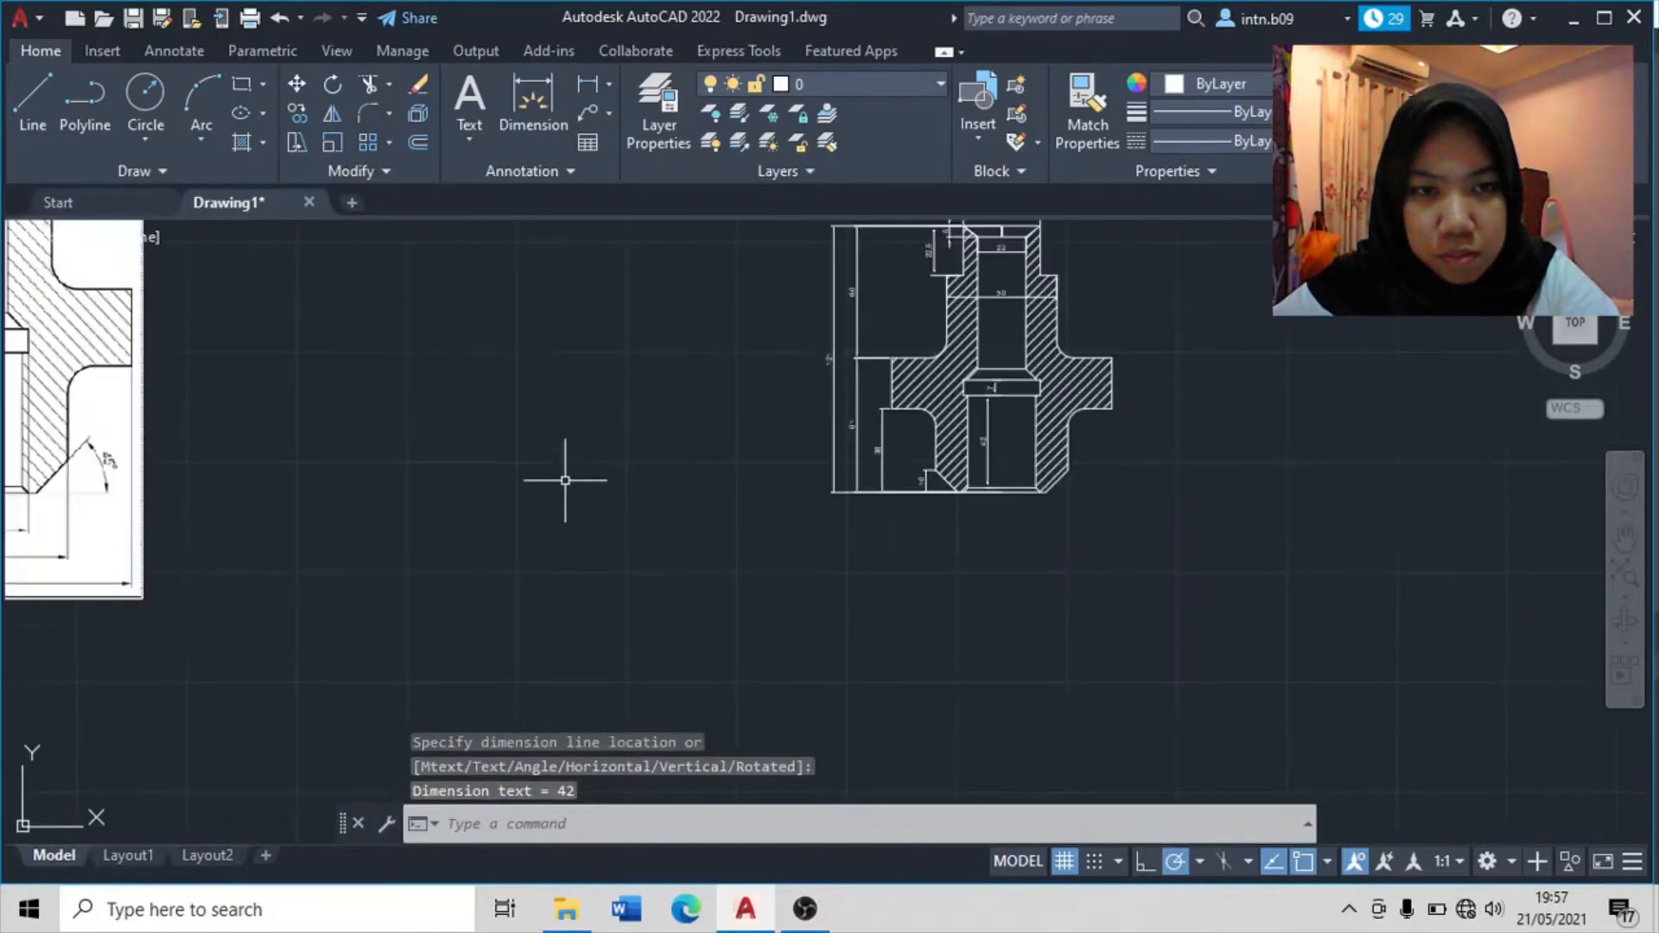
pyautogui.moveTo(955, 536)
pyautogui.mouseDown(button='middle')
pyautogui.moveTo(1210, 516)
pyautogui.moveTo(1166, 529)
pyautogui.mouseUp(button='middle')
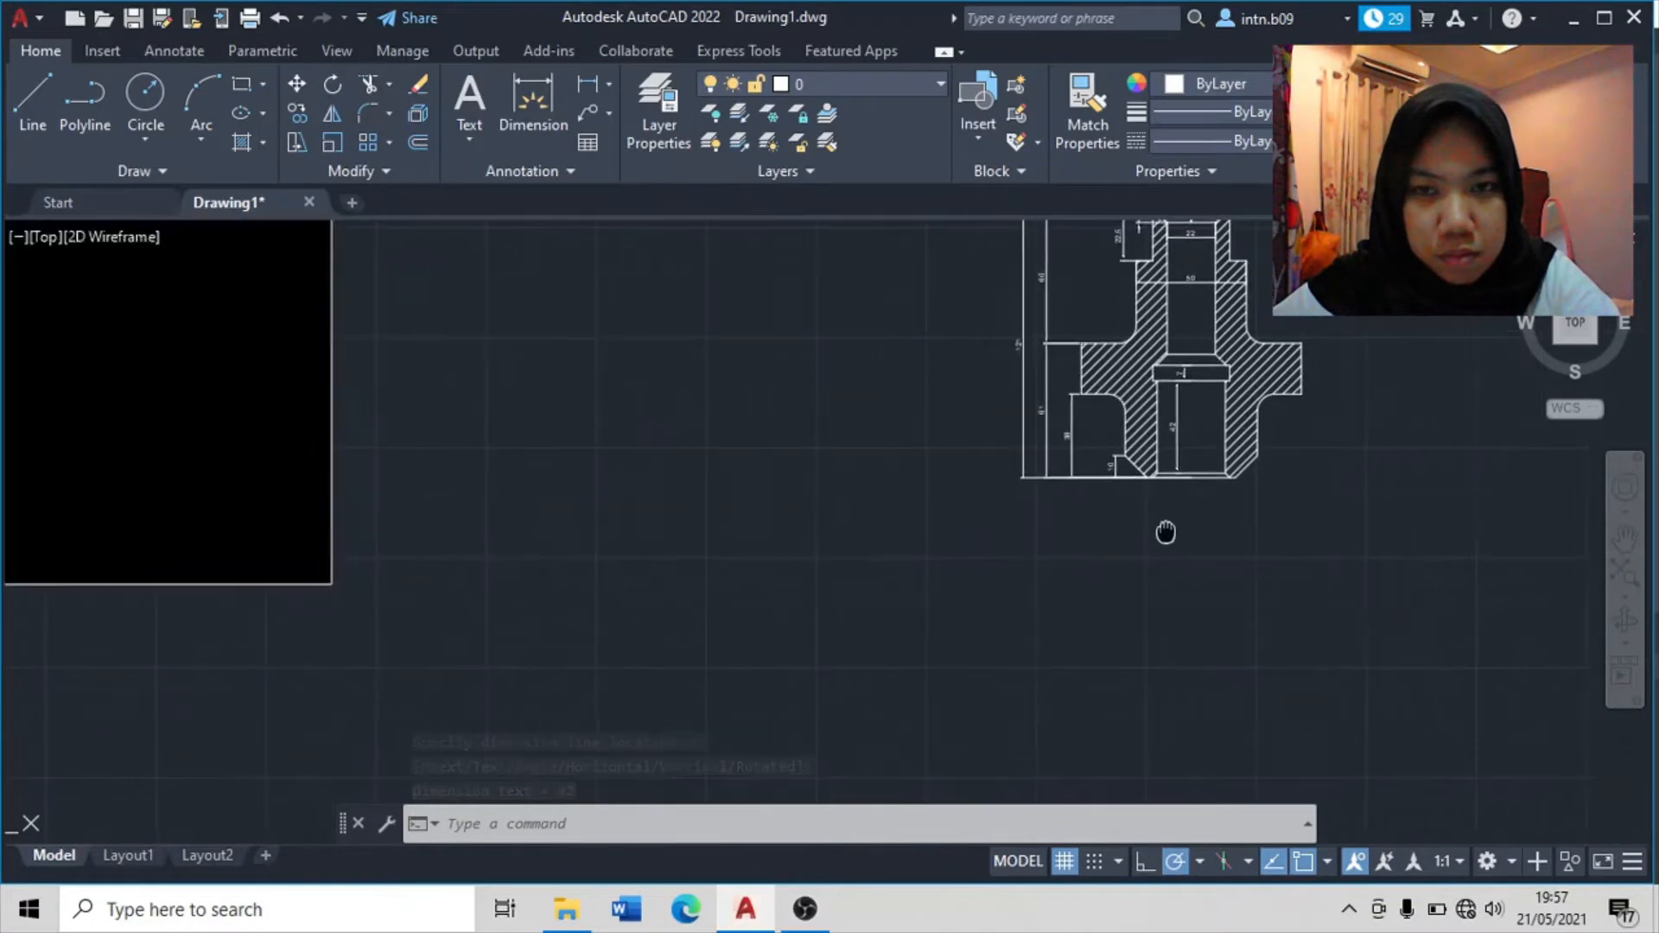
pyautogui.click(598, 85)
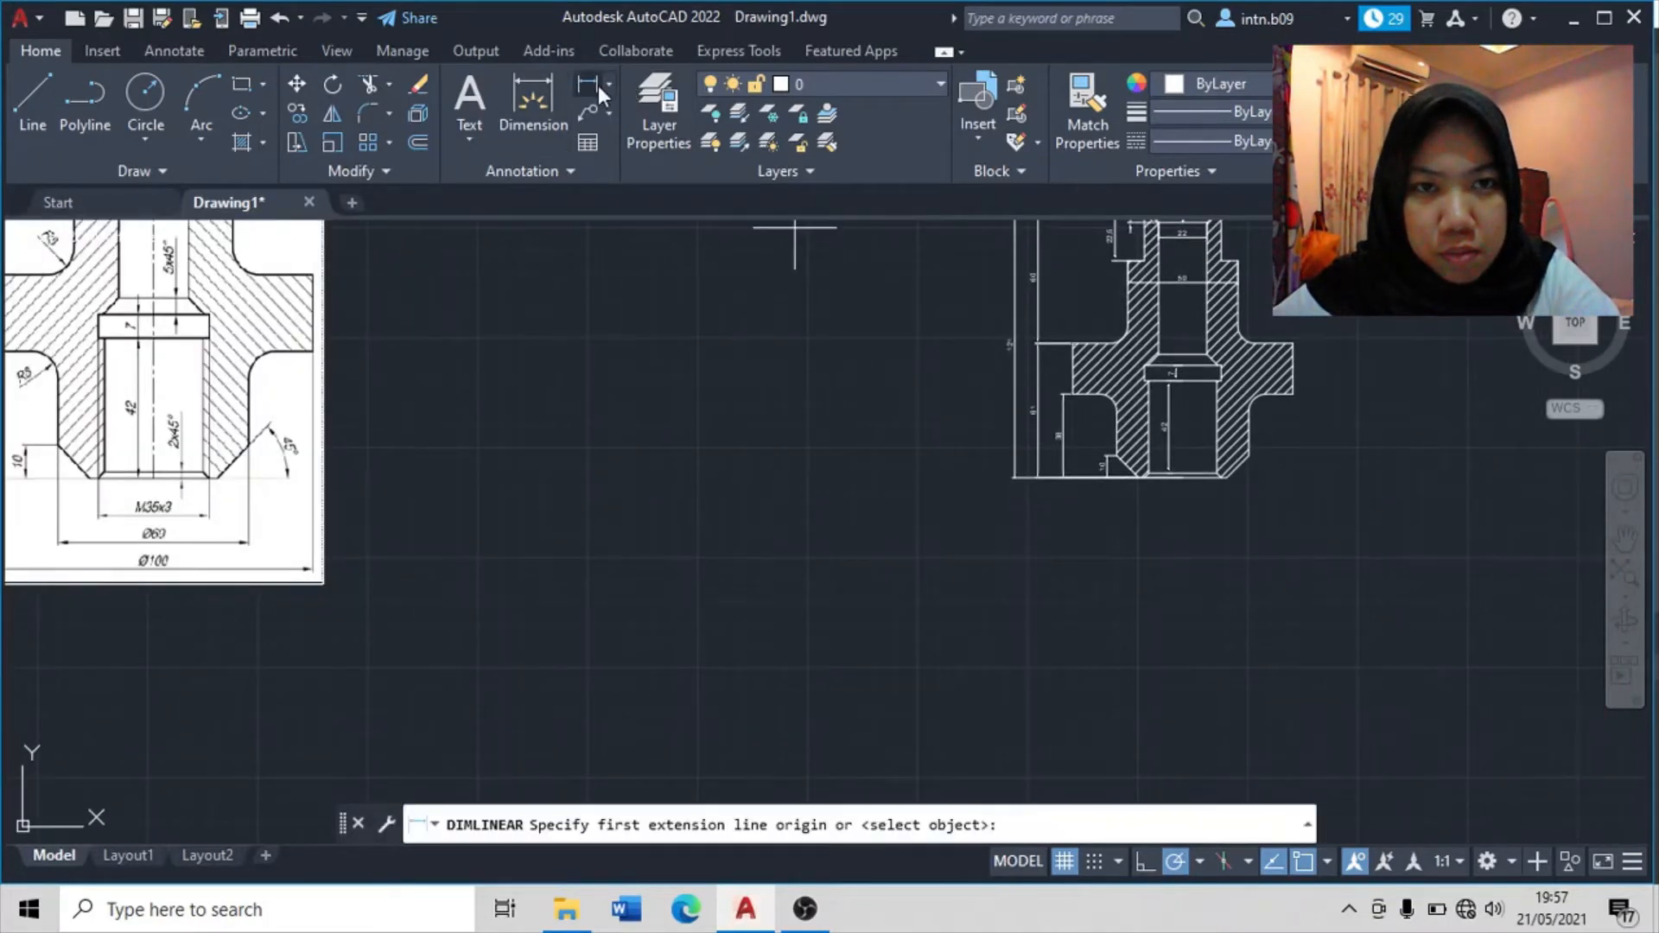
pyautogui.scroll(4, 1266, 528)
pyautogui.moveTo(1363, 414); pyautogui.dragTo(1204, 624, button='middle')
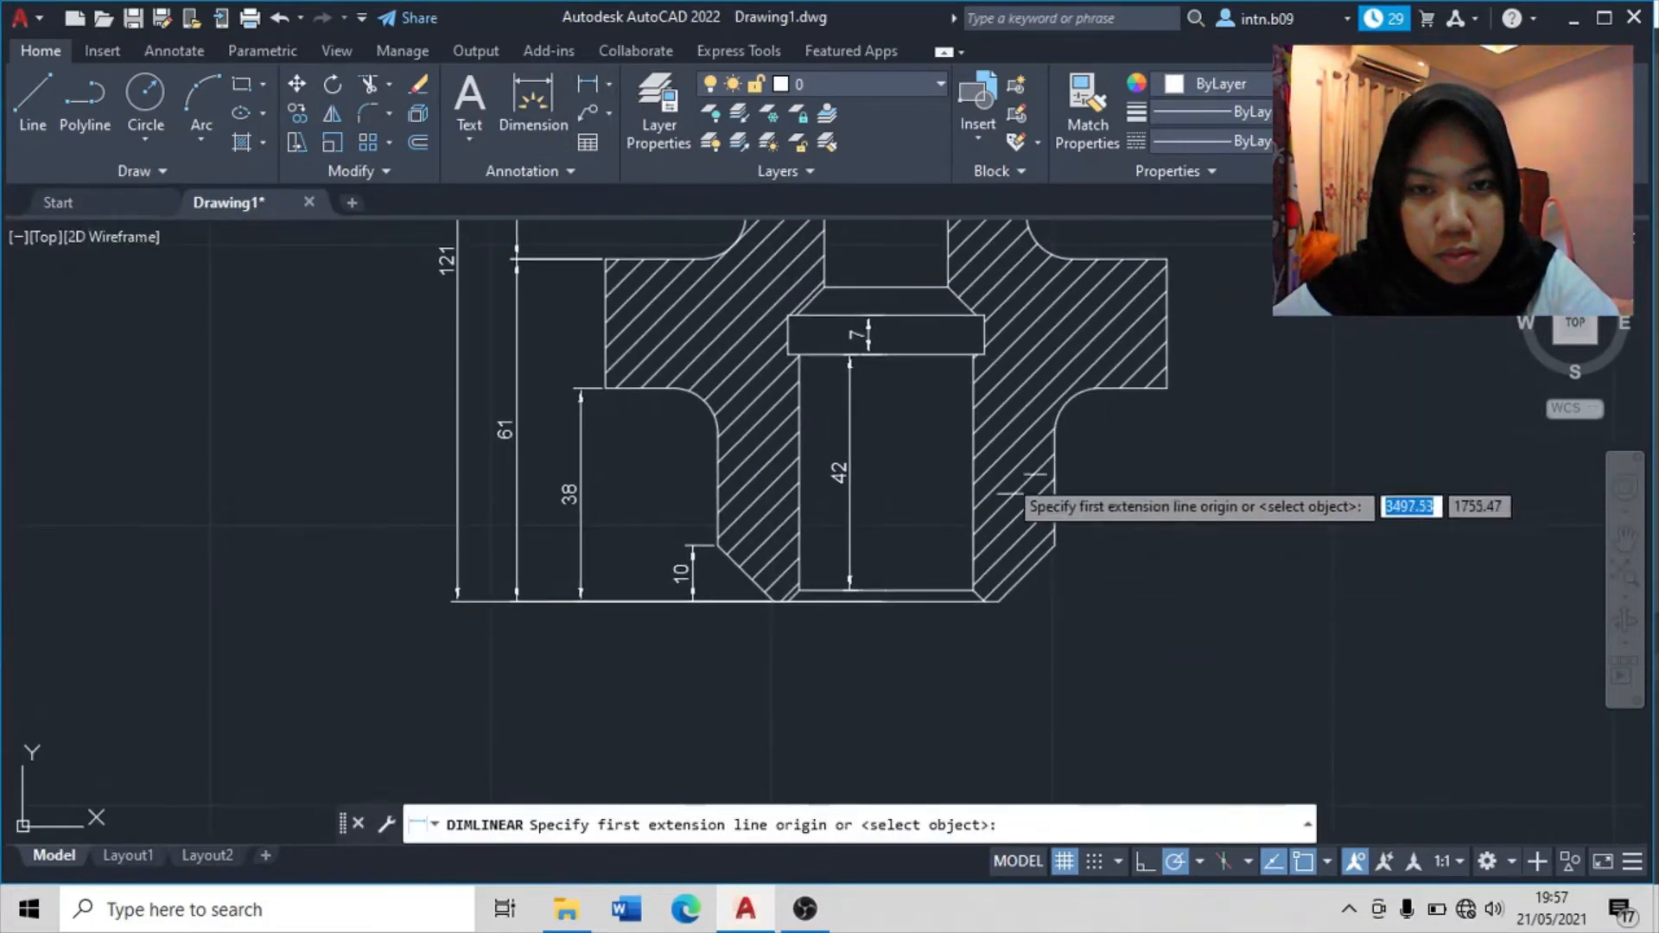
pyautogui.click(789, 350)
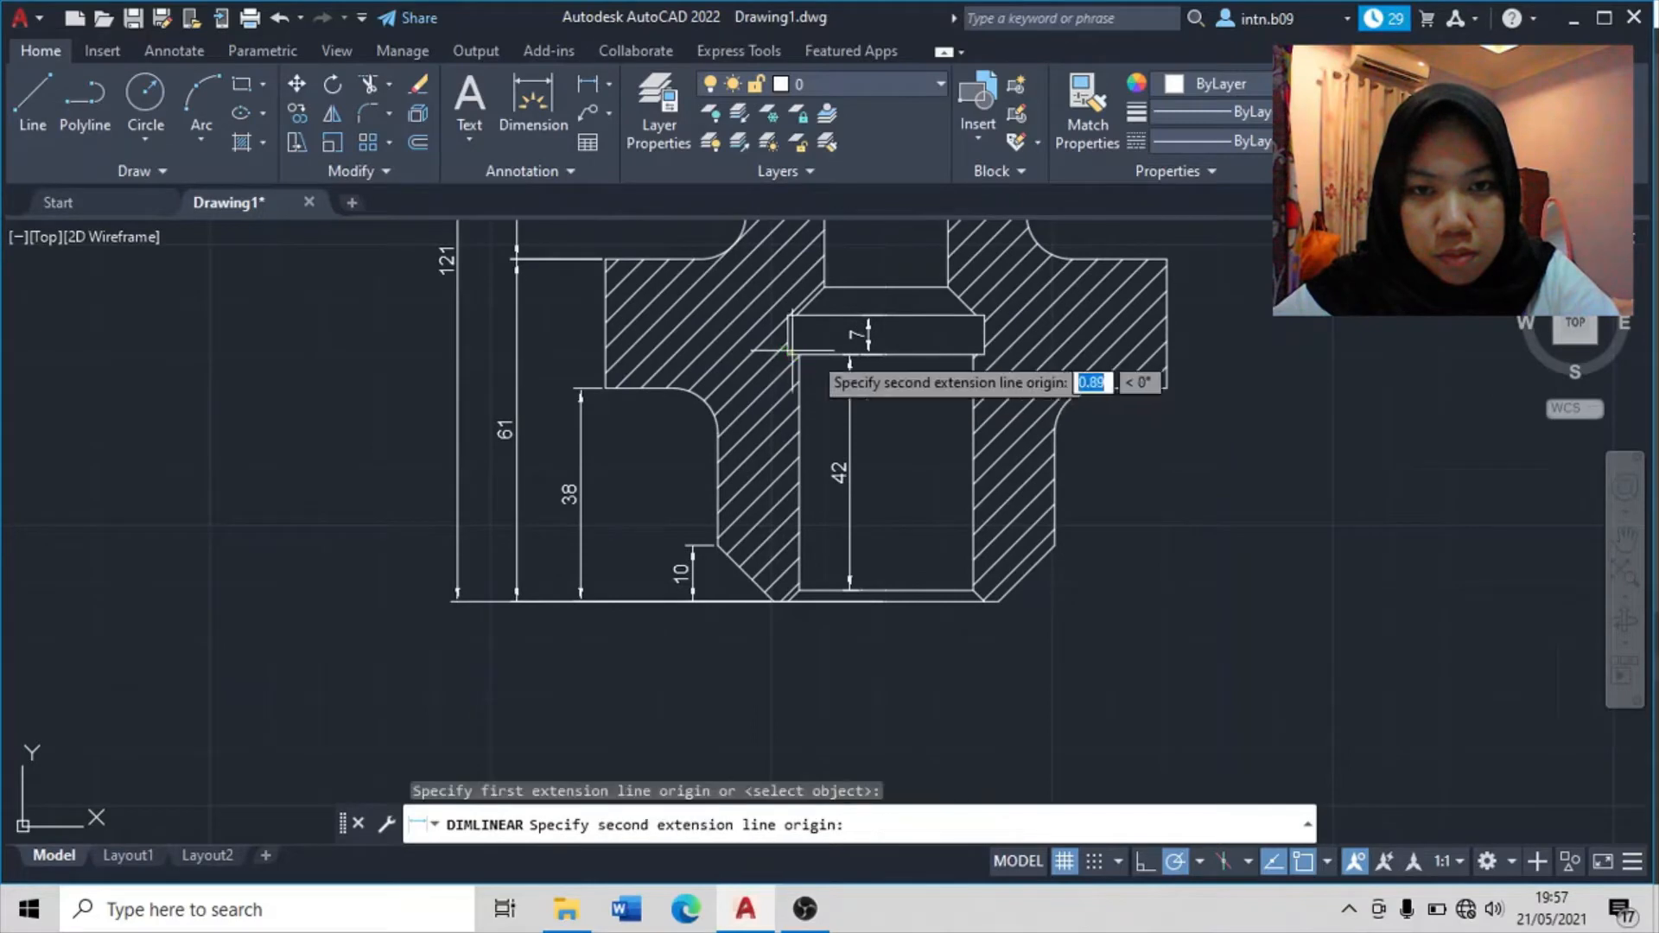
pyautogui.click(984, 354)
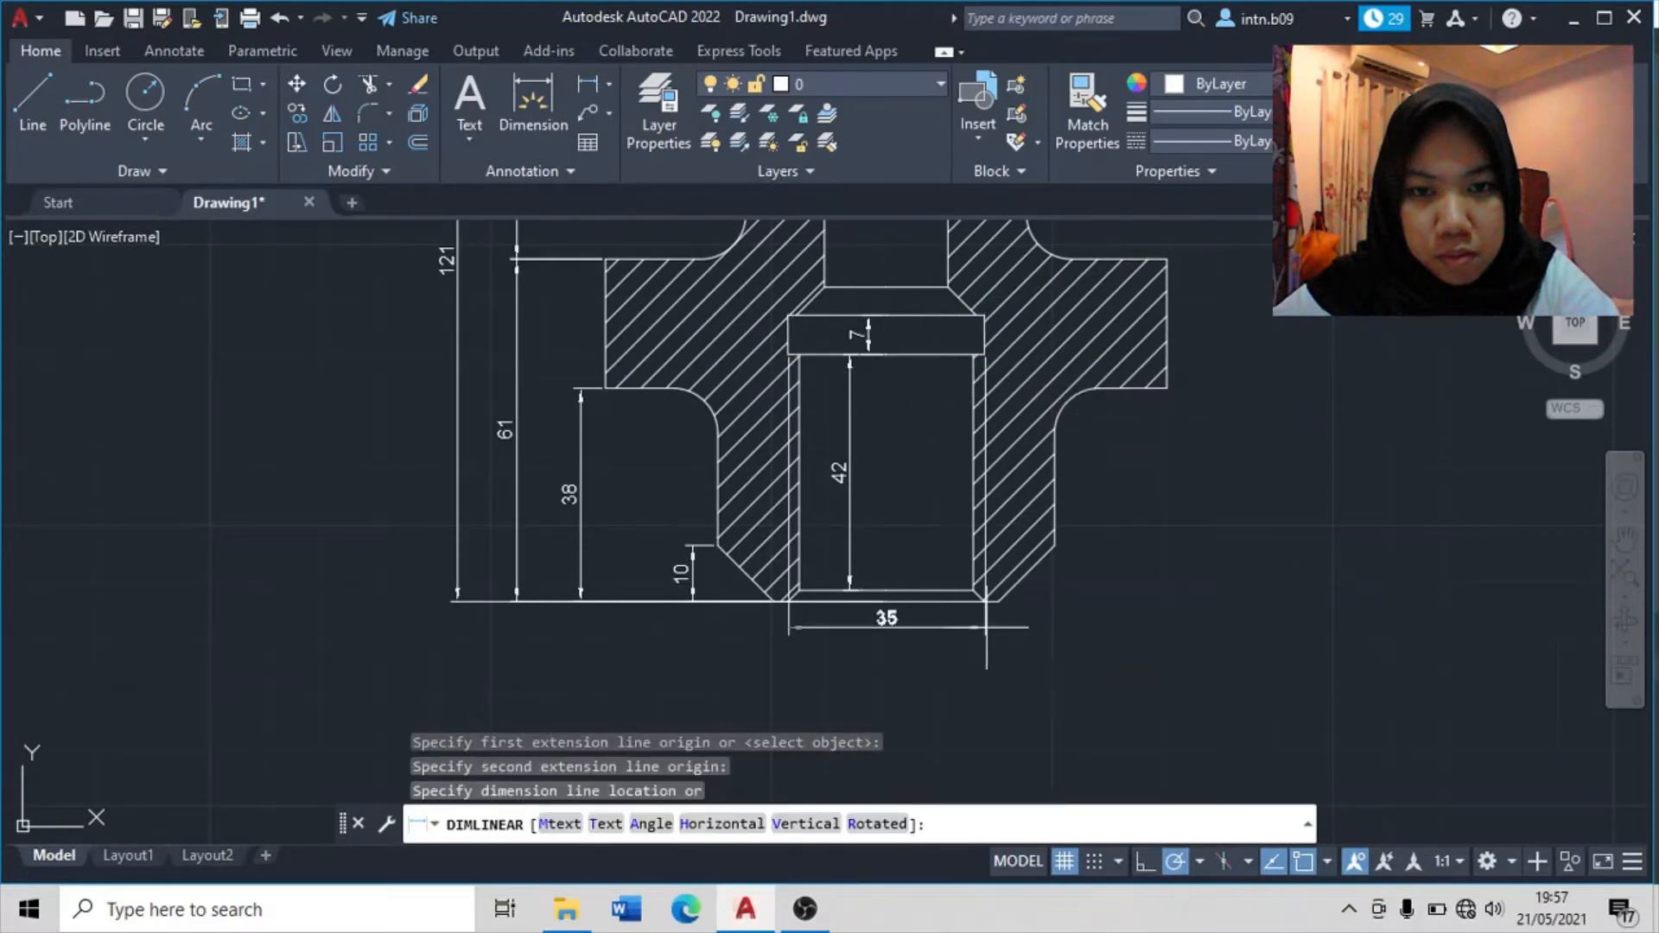
pyautogui.click(985, 628)
# - Add a horizontal linear dimension for the lower body's outer width between the upper chamfer corners, placed below the groove-width dimension
pyautogui.moveTo(242, 611); pyautogui.dragTo(773, 599, button='middle')
pyautogui.scroll(-4, 829, 594)
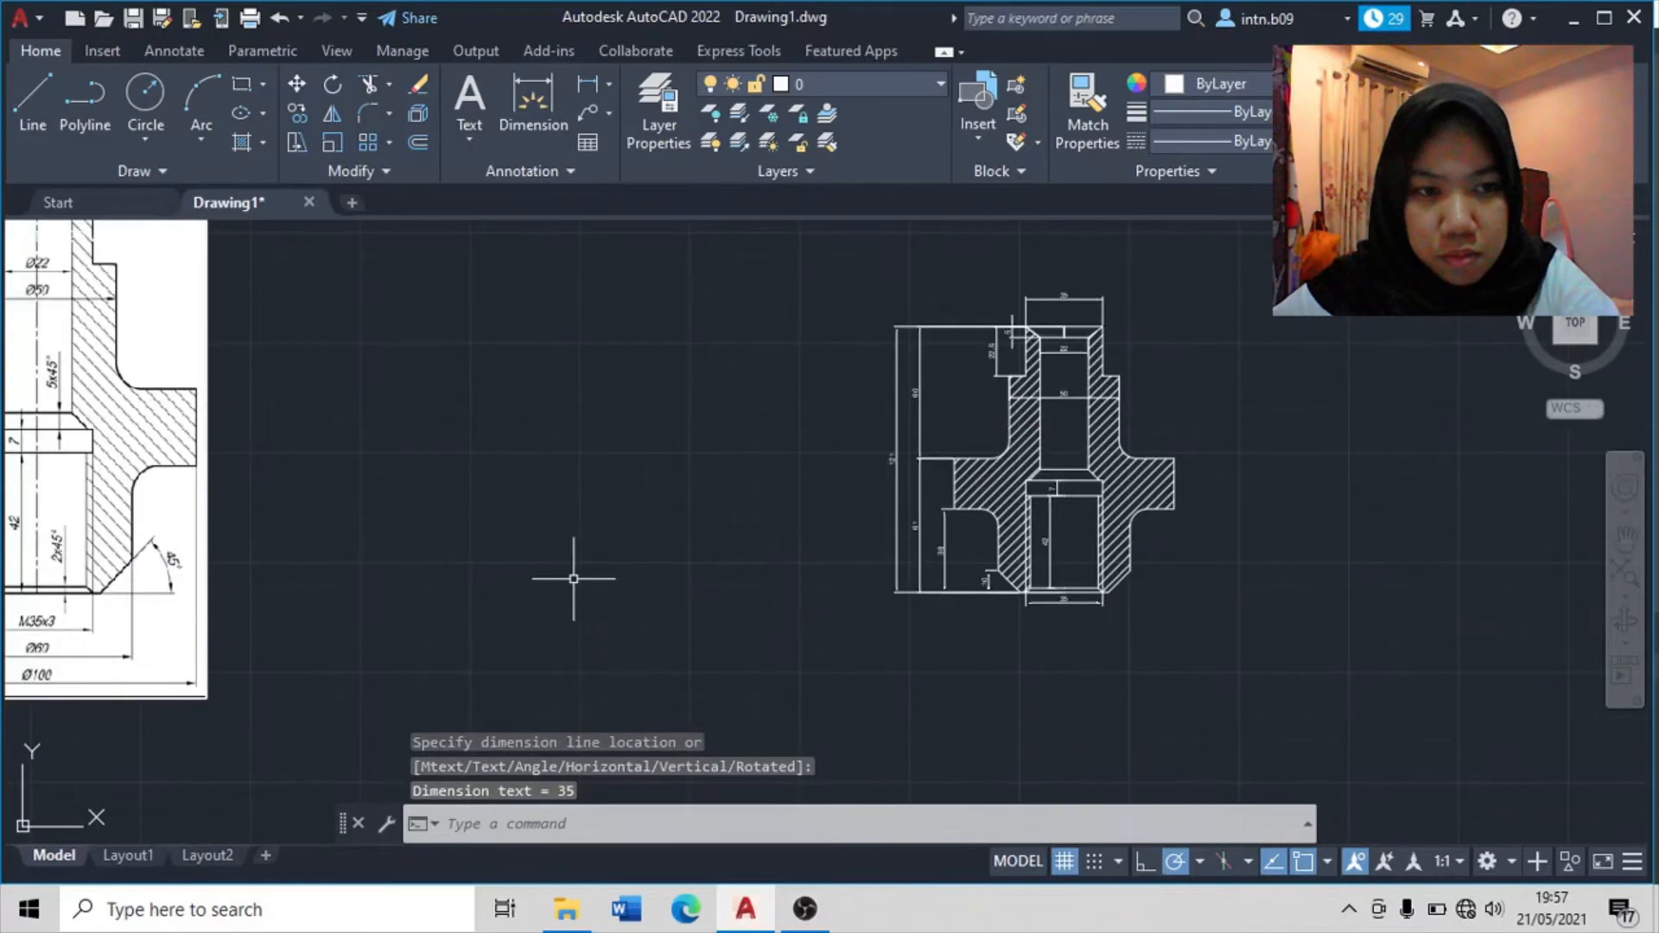
pyautogui.moveTo(572, 578); pyautogui.dragTo(799, 548, button='middle')
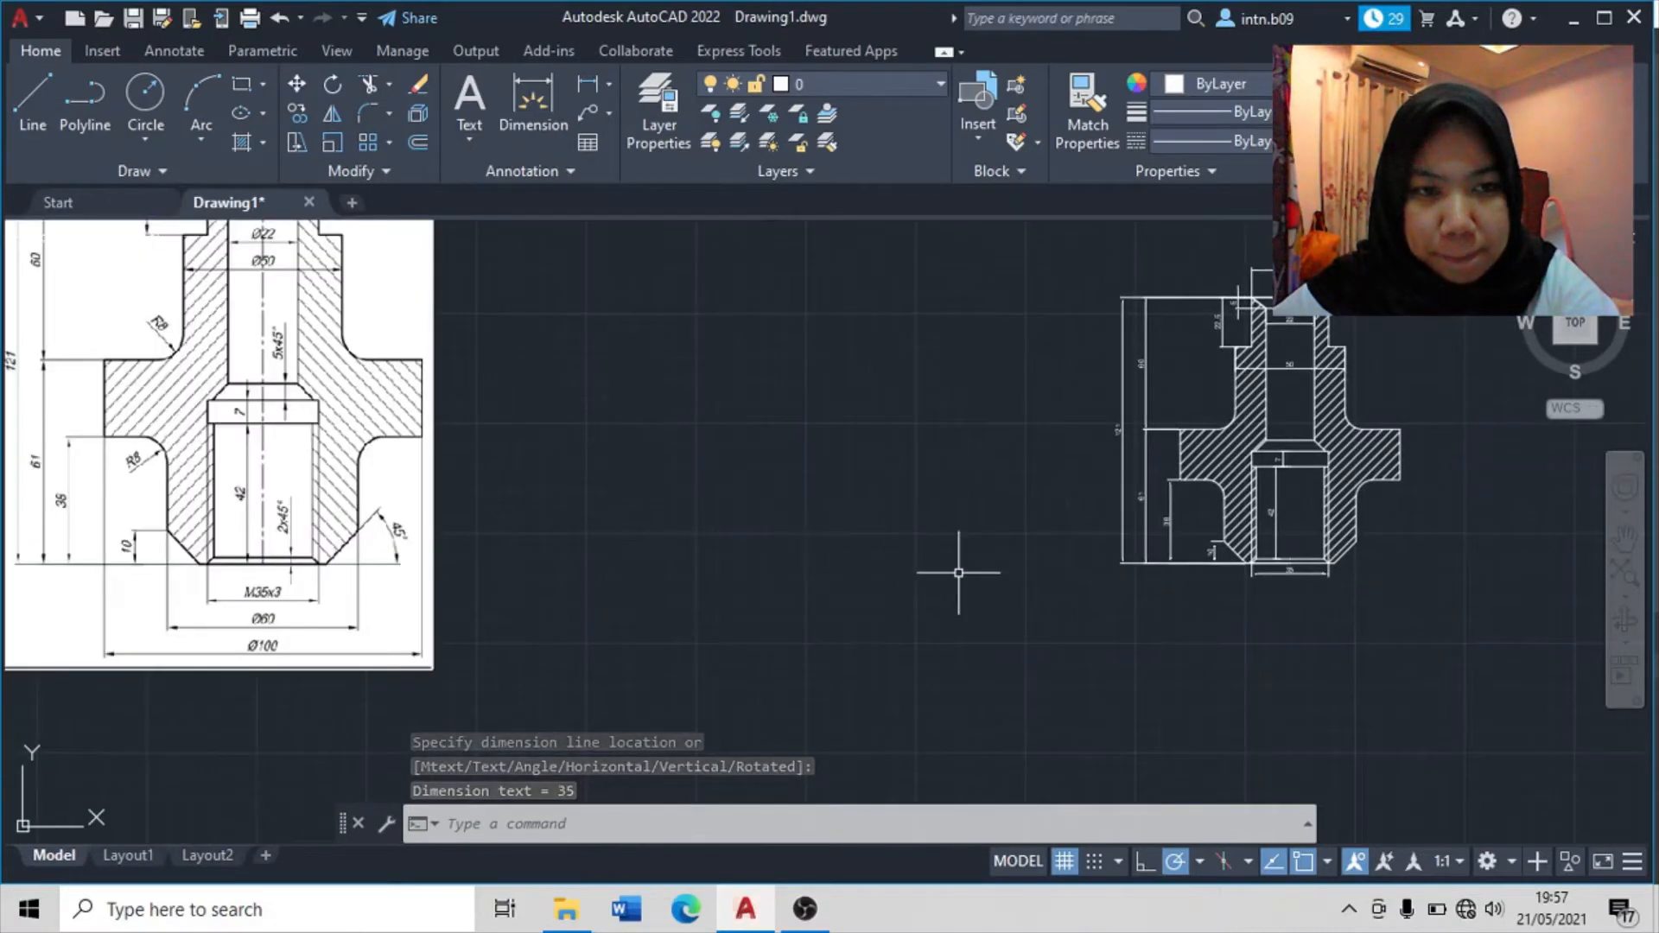
pyautogui.moveTo(958, 572); pyautogui.dragTo(656, 506, button='middle')
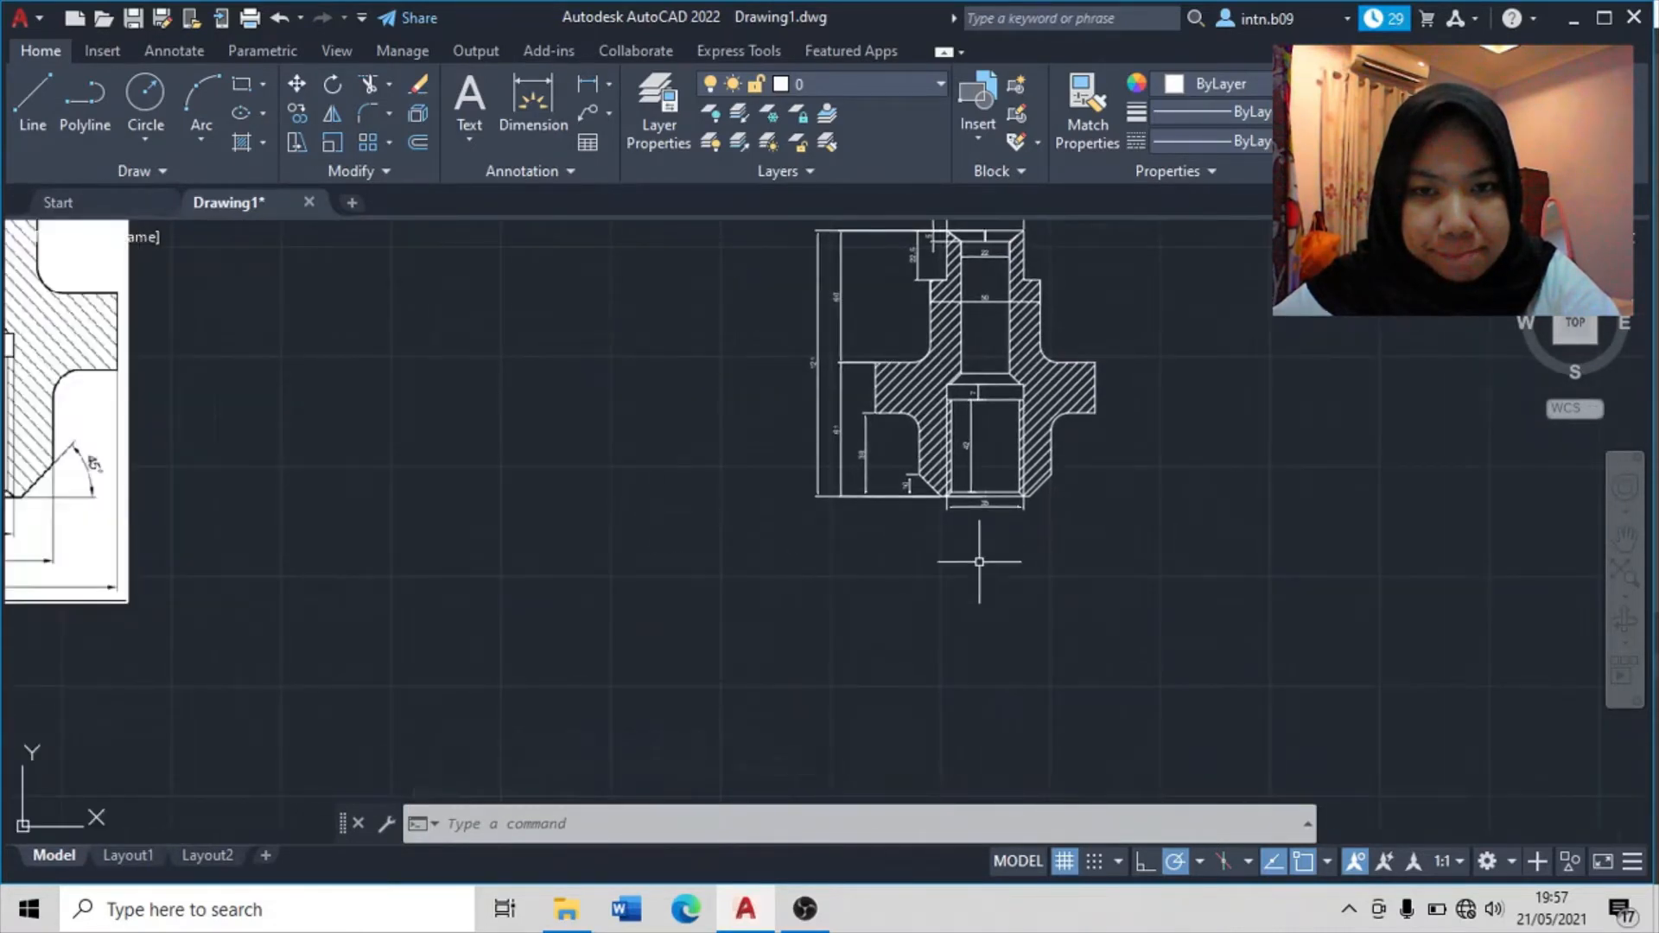
pyautogui.scroll(2, 952, 480)
pyautogui.click(583, 83)
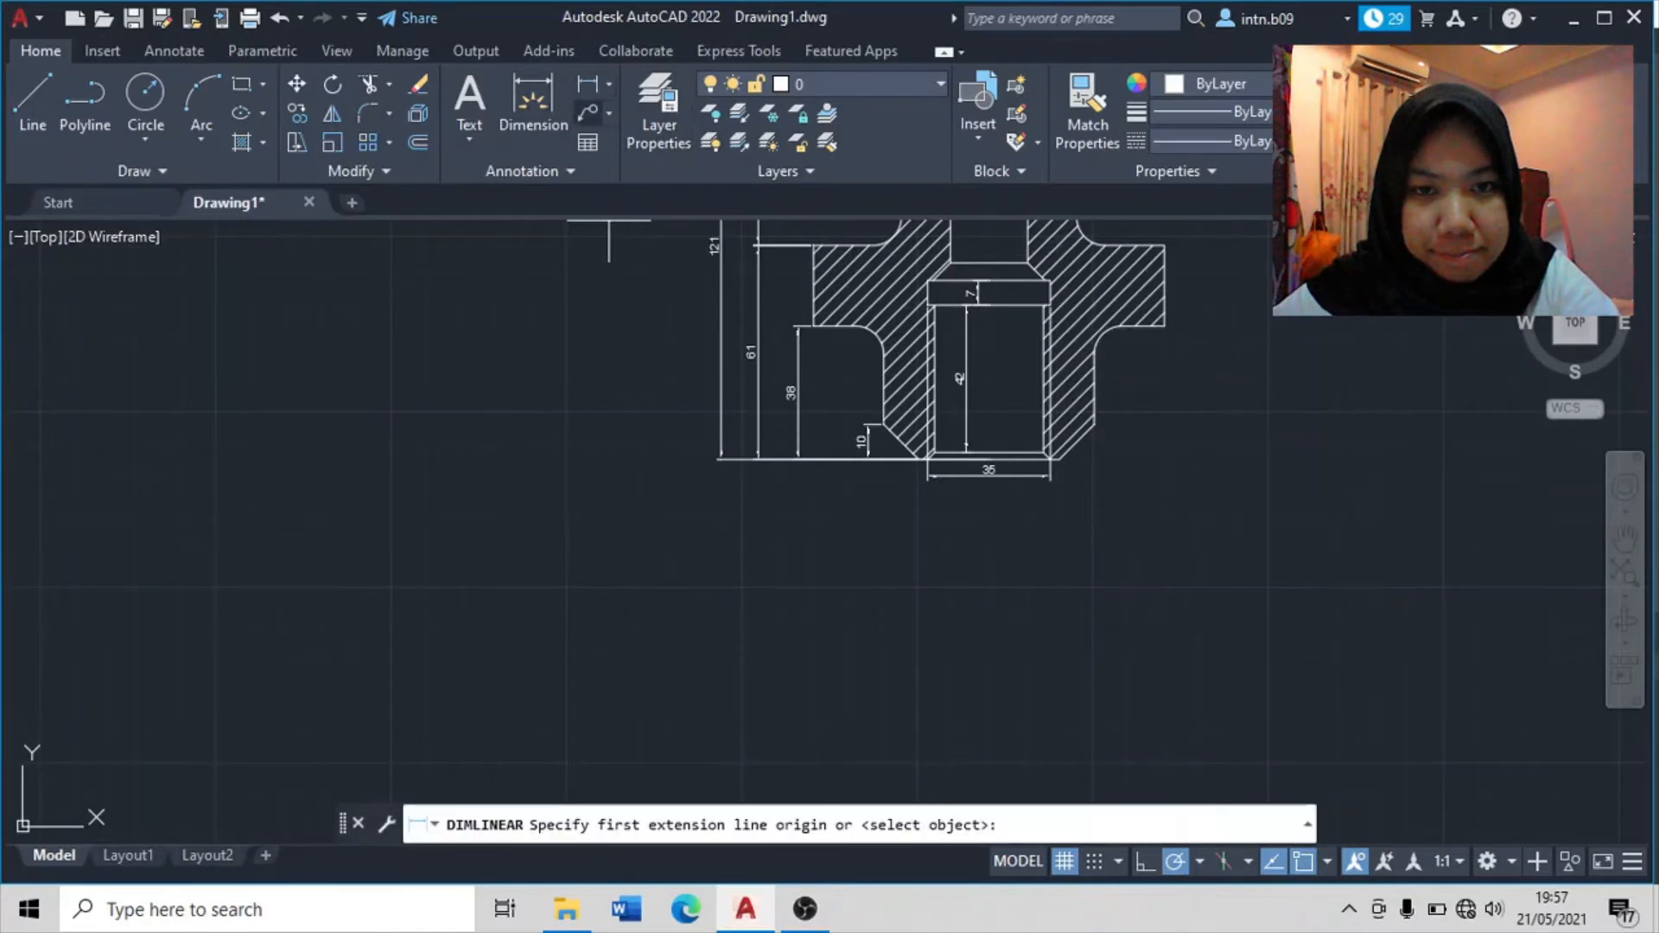
pyautogui.scroll(4, 988, 493)
pyautogui.moveTo(747, 265); pyautogui.dragTo(580, 377, button='middle')
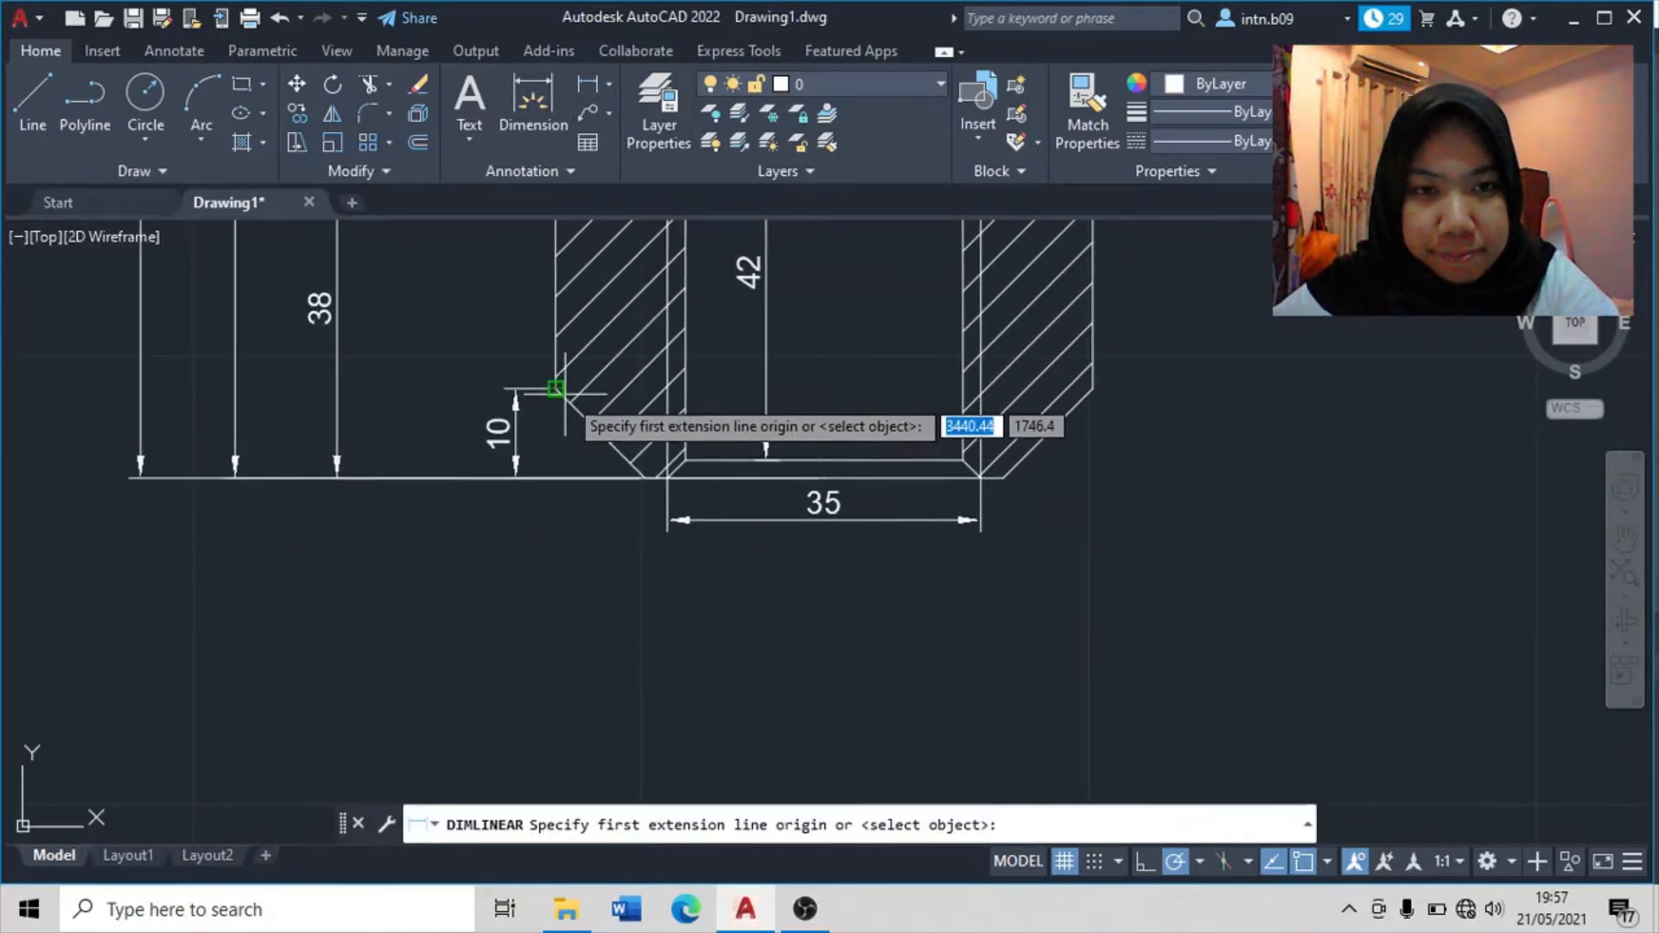
pyautogui.click(556, 386)
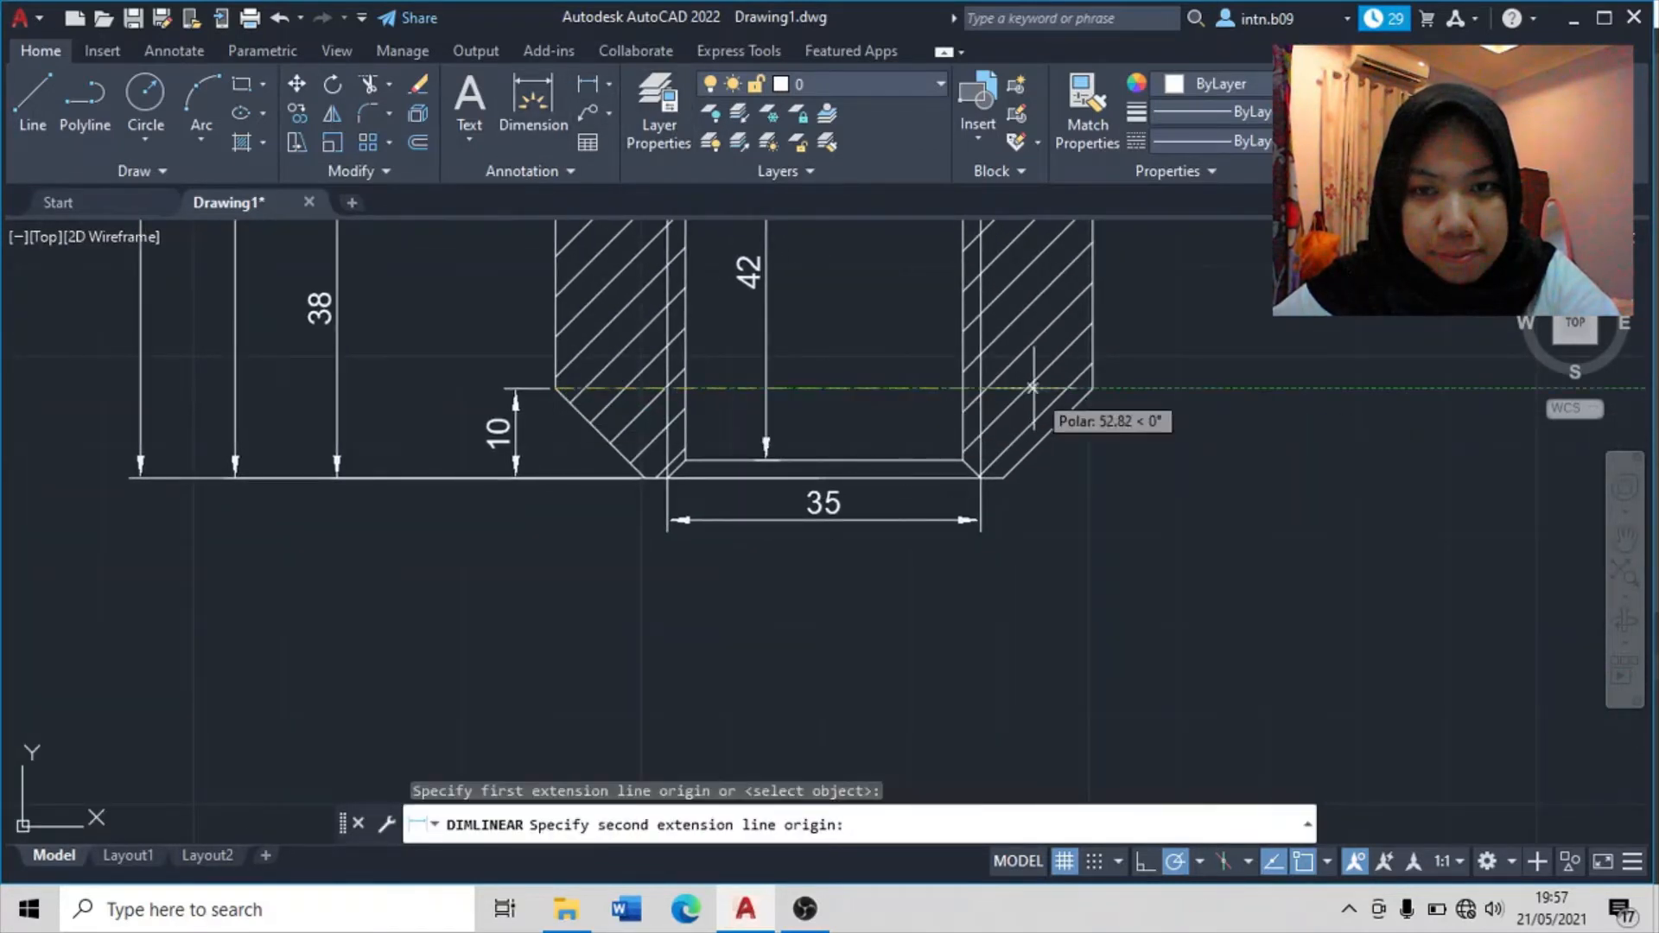
pyautogui.click(1093, 388)
pyautogui.click(1071, 573)
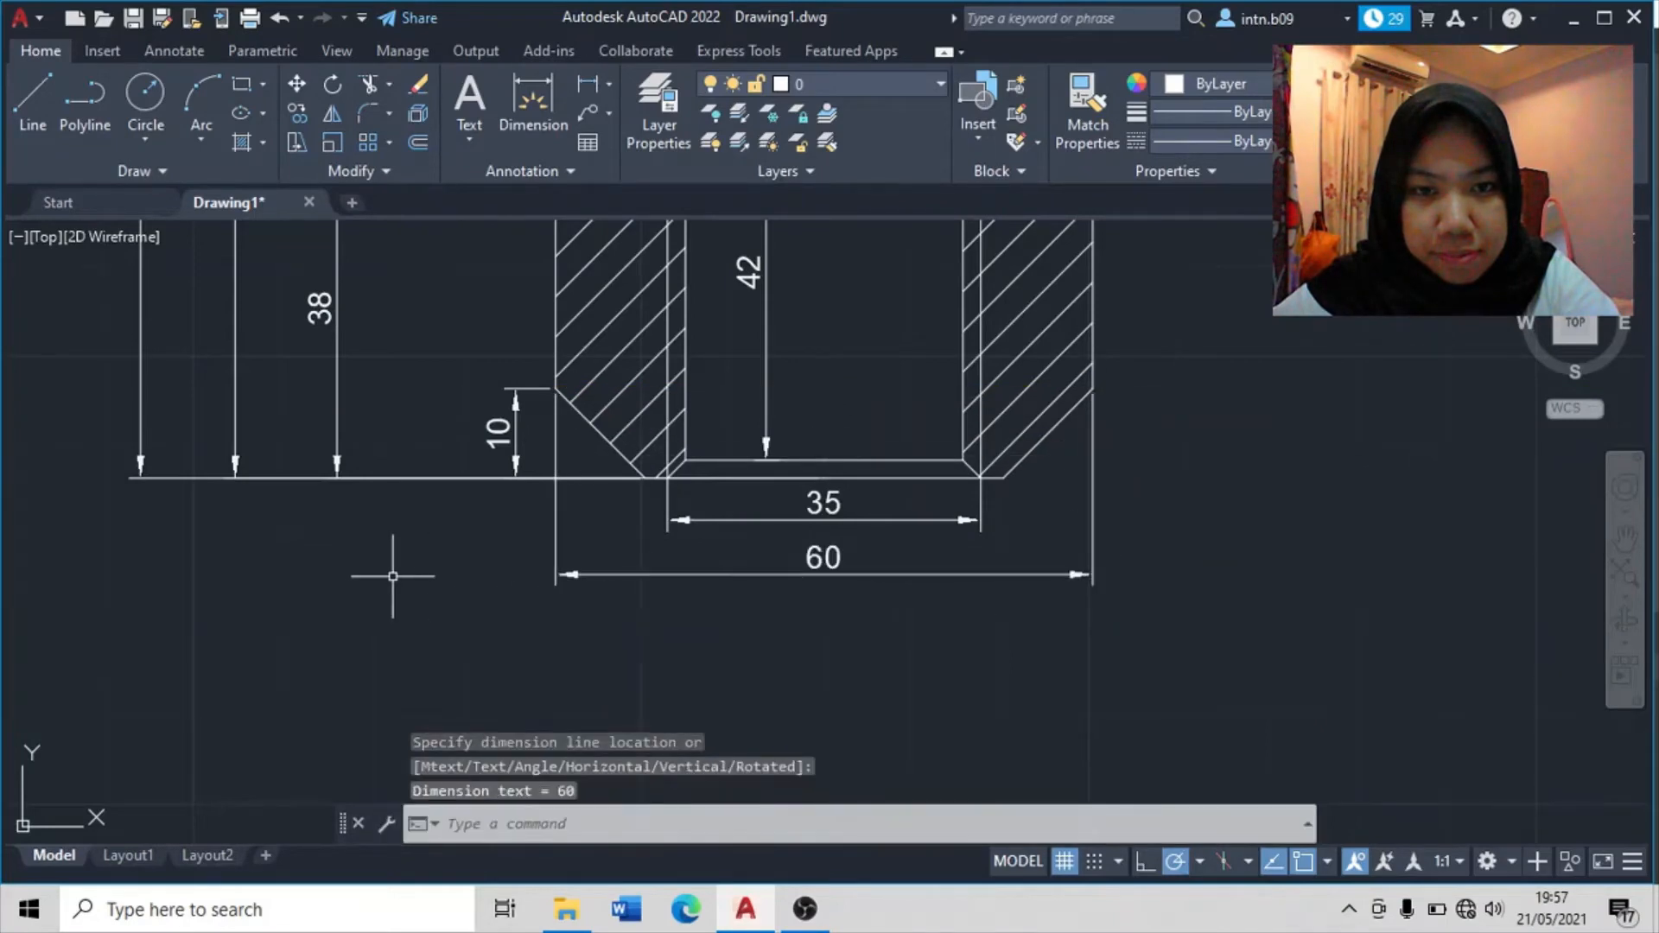
# - Add a horizontal linear dimension for the flange's full width between its lower outer corners, placed below the lower-body width dimension
pyautogui.scroll(-4, 296, 592)
pyautogui.scroll(-2, 734, 574)
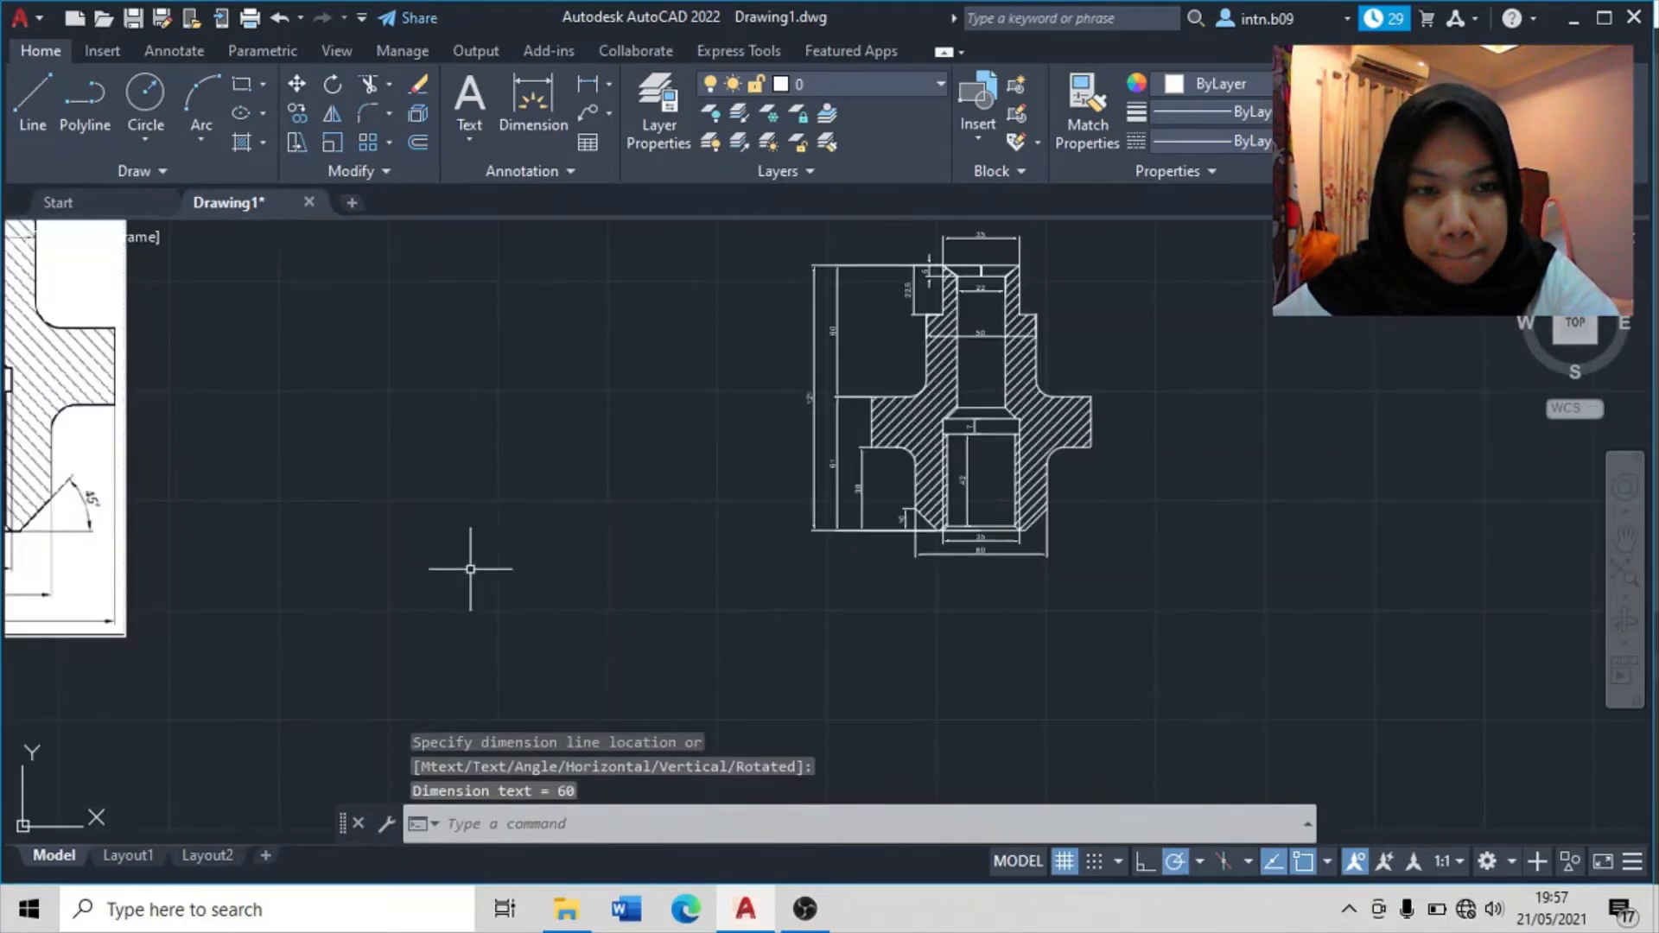
pyautogui.moveTo(474, 567); pyautogui.dragTo(922, 567, button='middle')
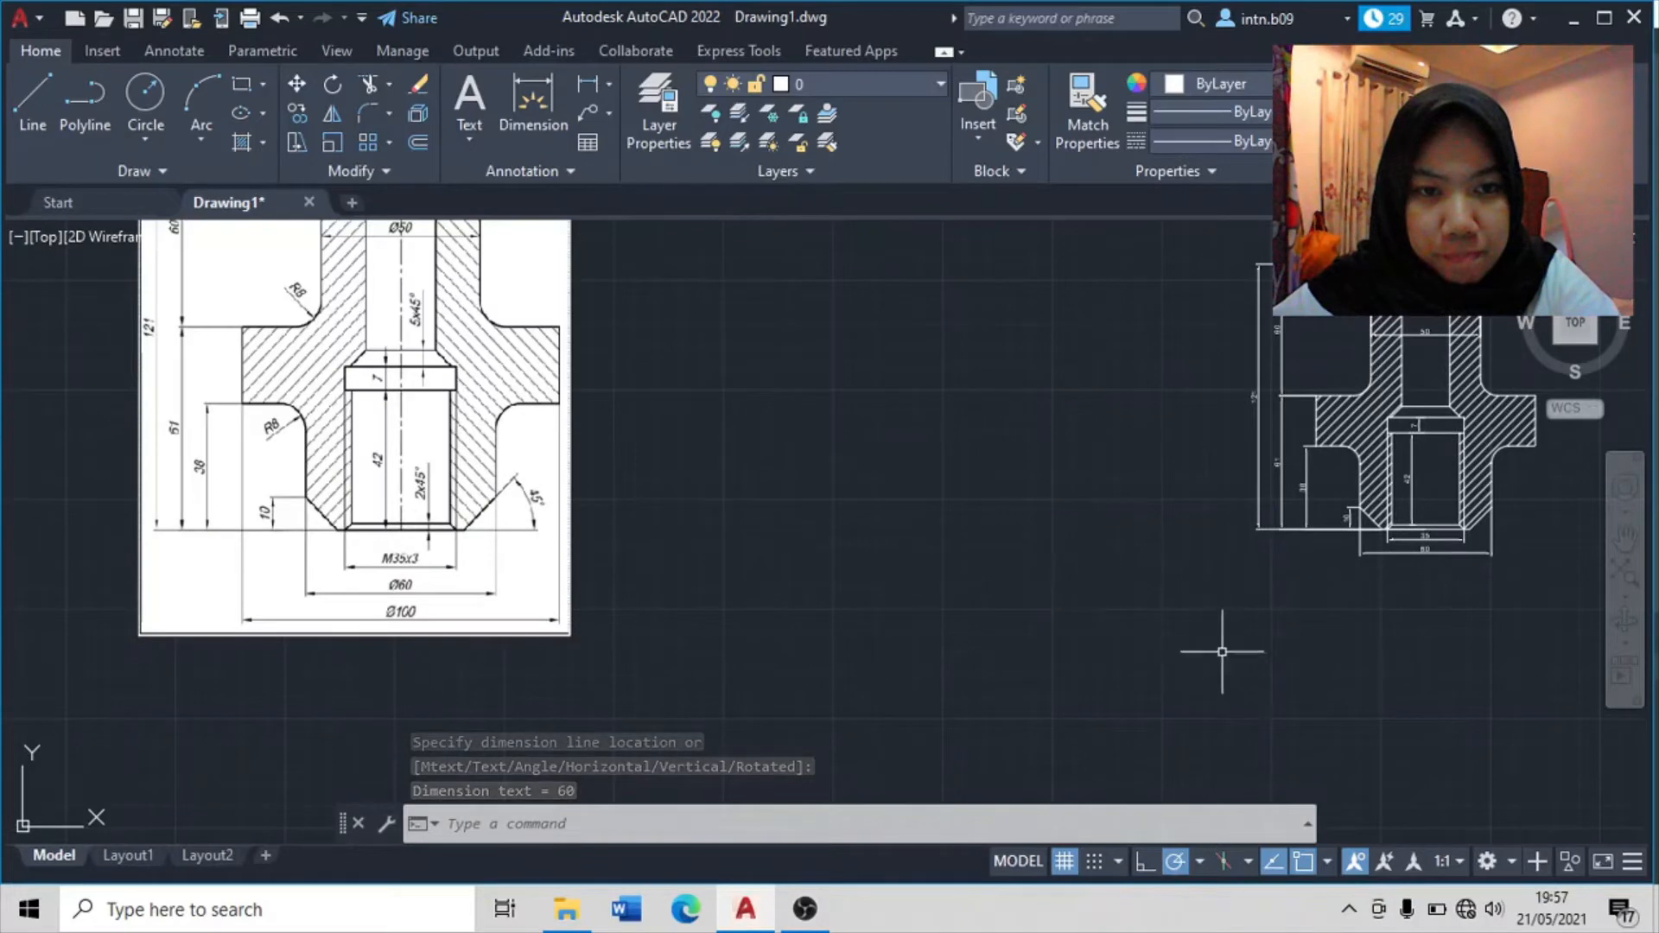
pyautogui.moveTo(1162, 657); pyautogui.dragTo(764, 654, button='middle')
pyautogui.scroll(4, 1446, 637)
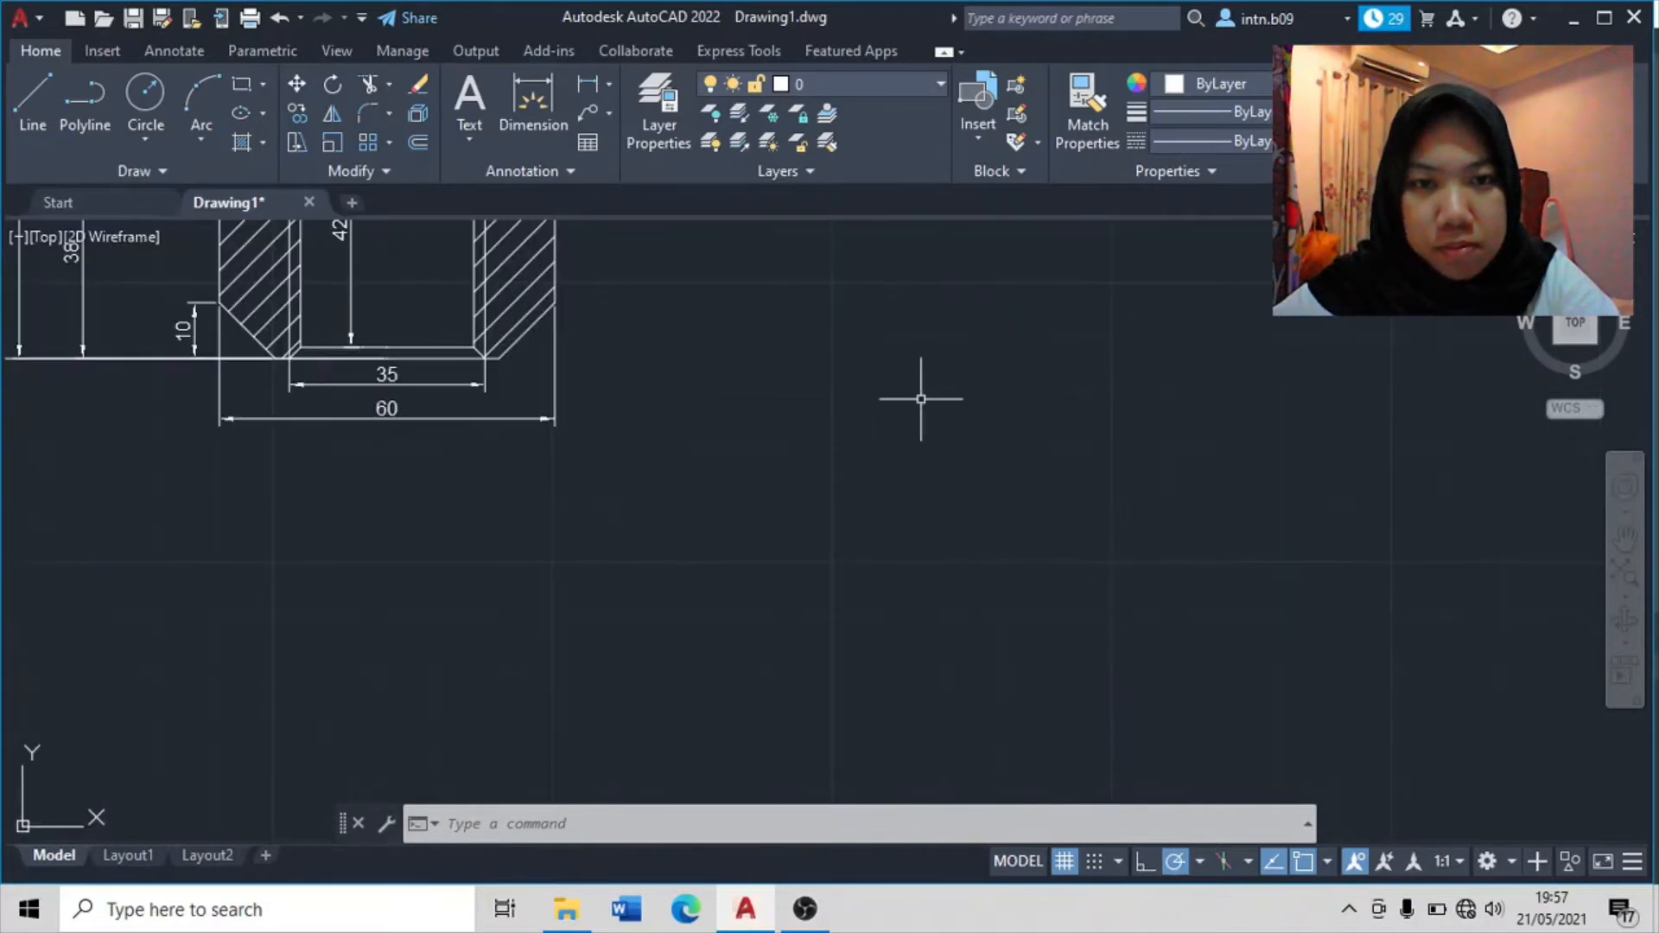
pyautogui.moveTo(837, 367)
pyautogui.mouseDown(button='middle')
pyautogui.moveTo(1258, 720)
pyautogui.moveTo(1233, 652)
pyautogui.mouseUp(button='middle')
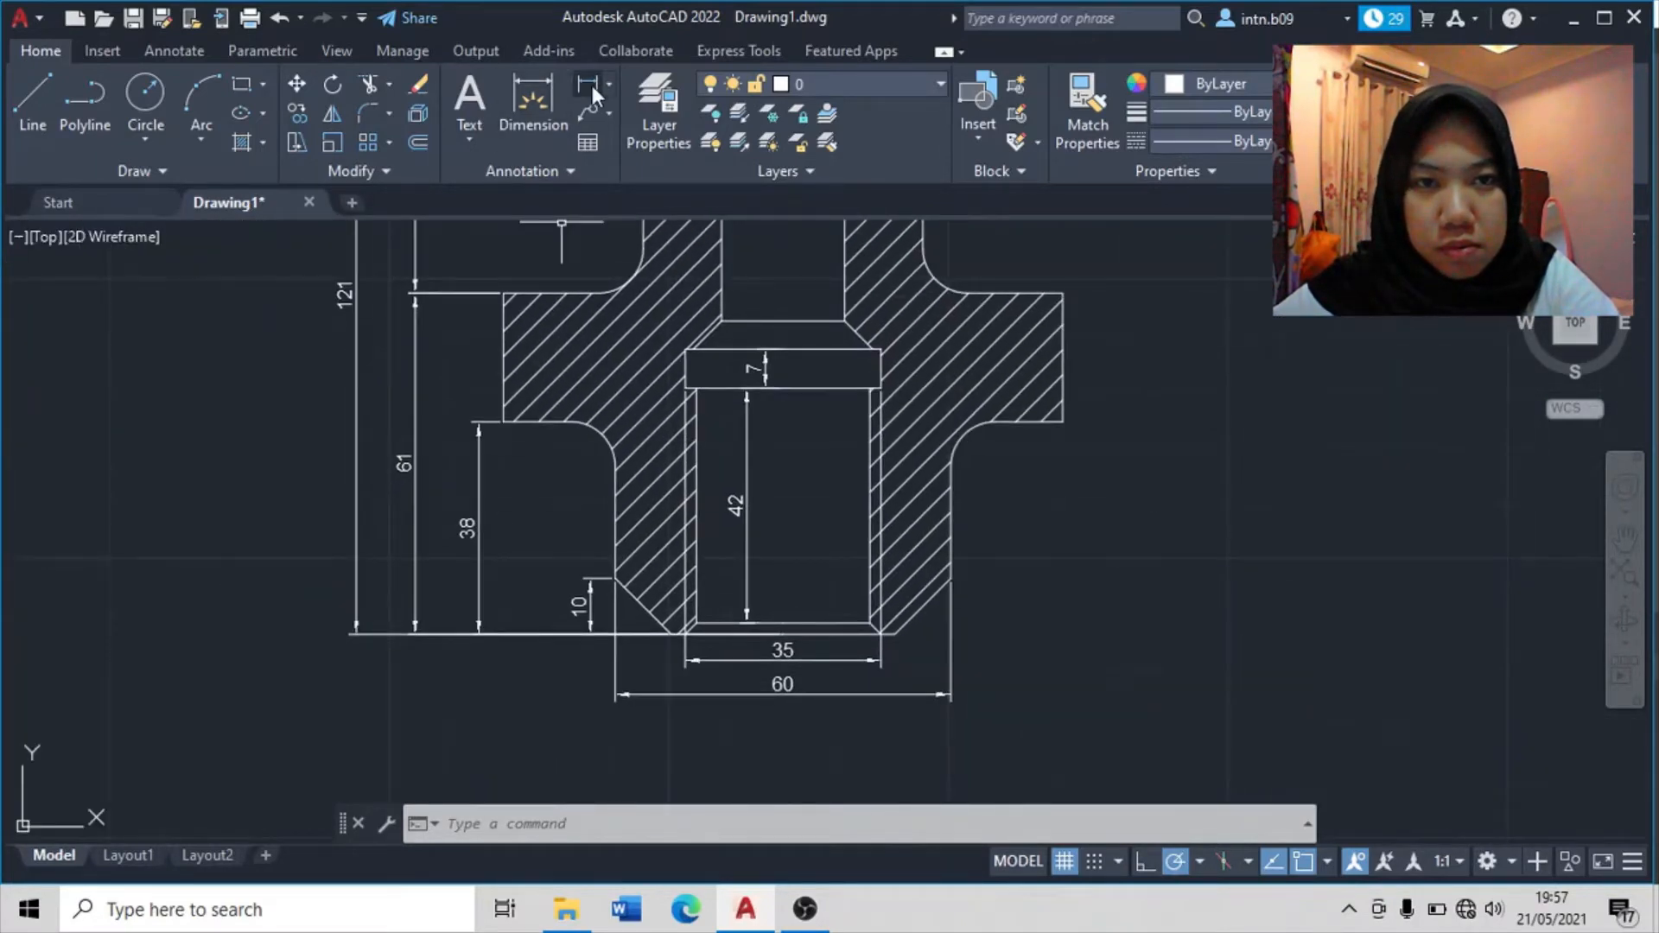
pyautogui.click(592, 85)
pyautogui.click(504, 422)
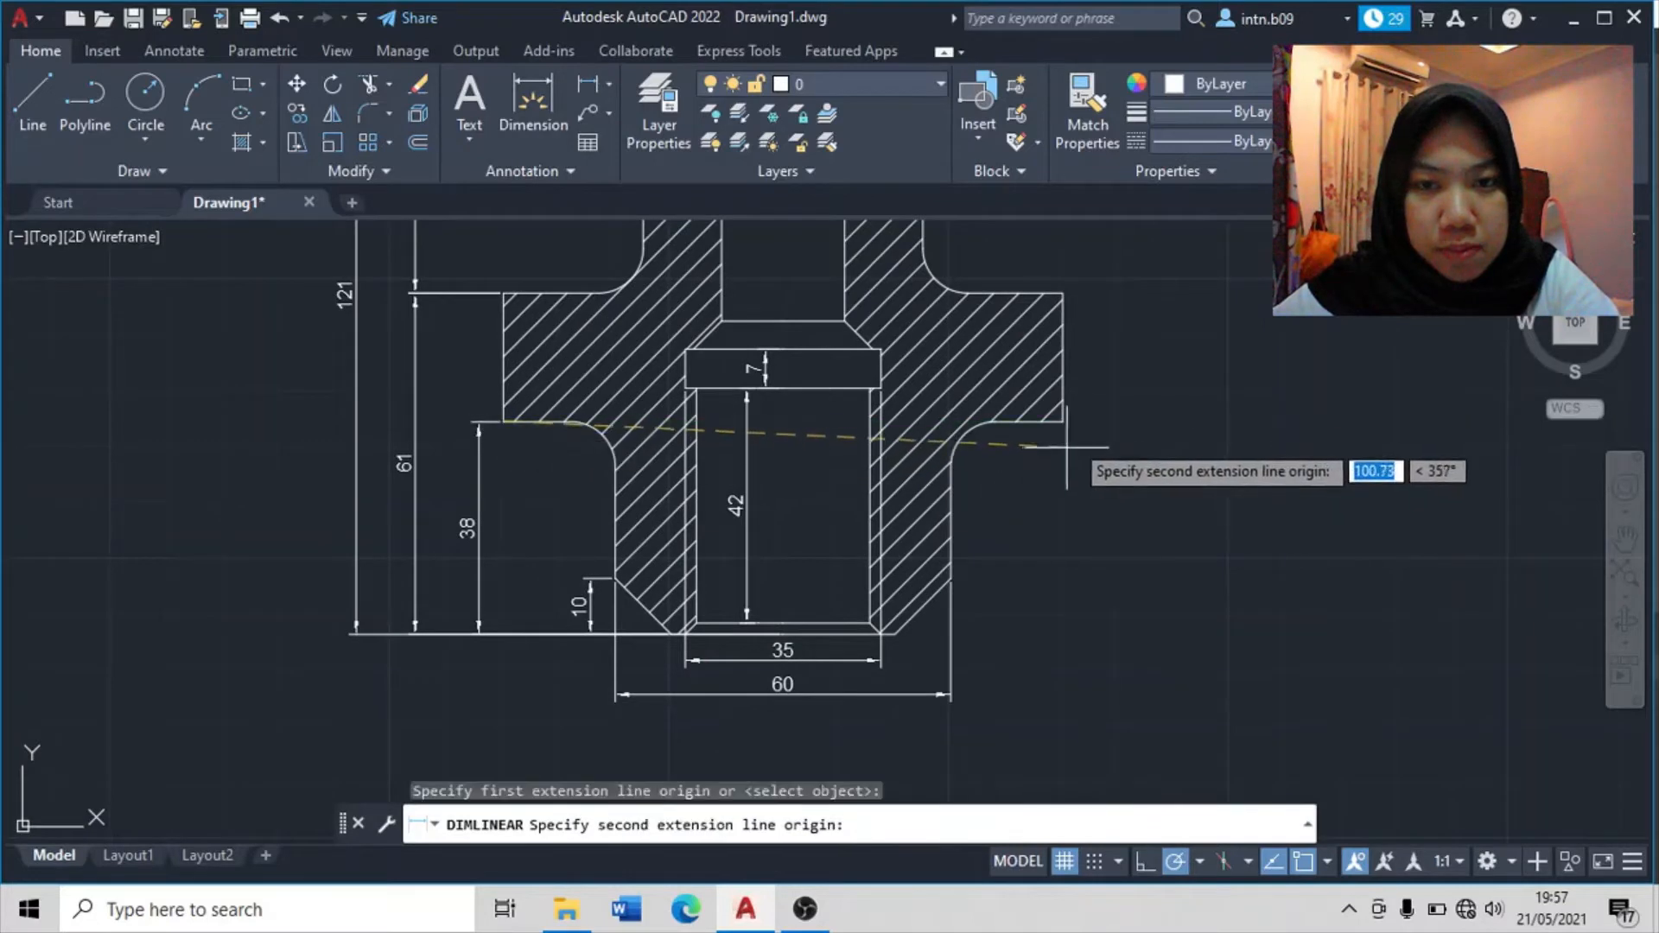
pyautogui.click(1062, 423)
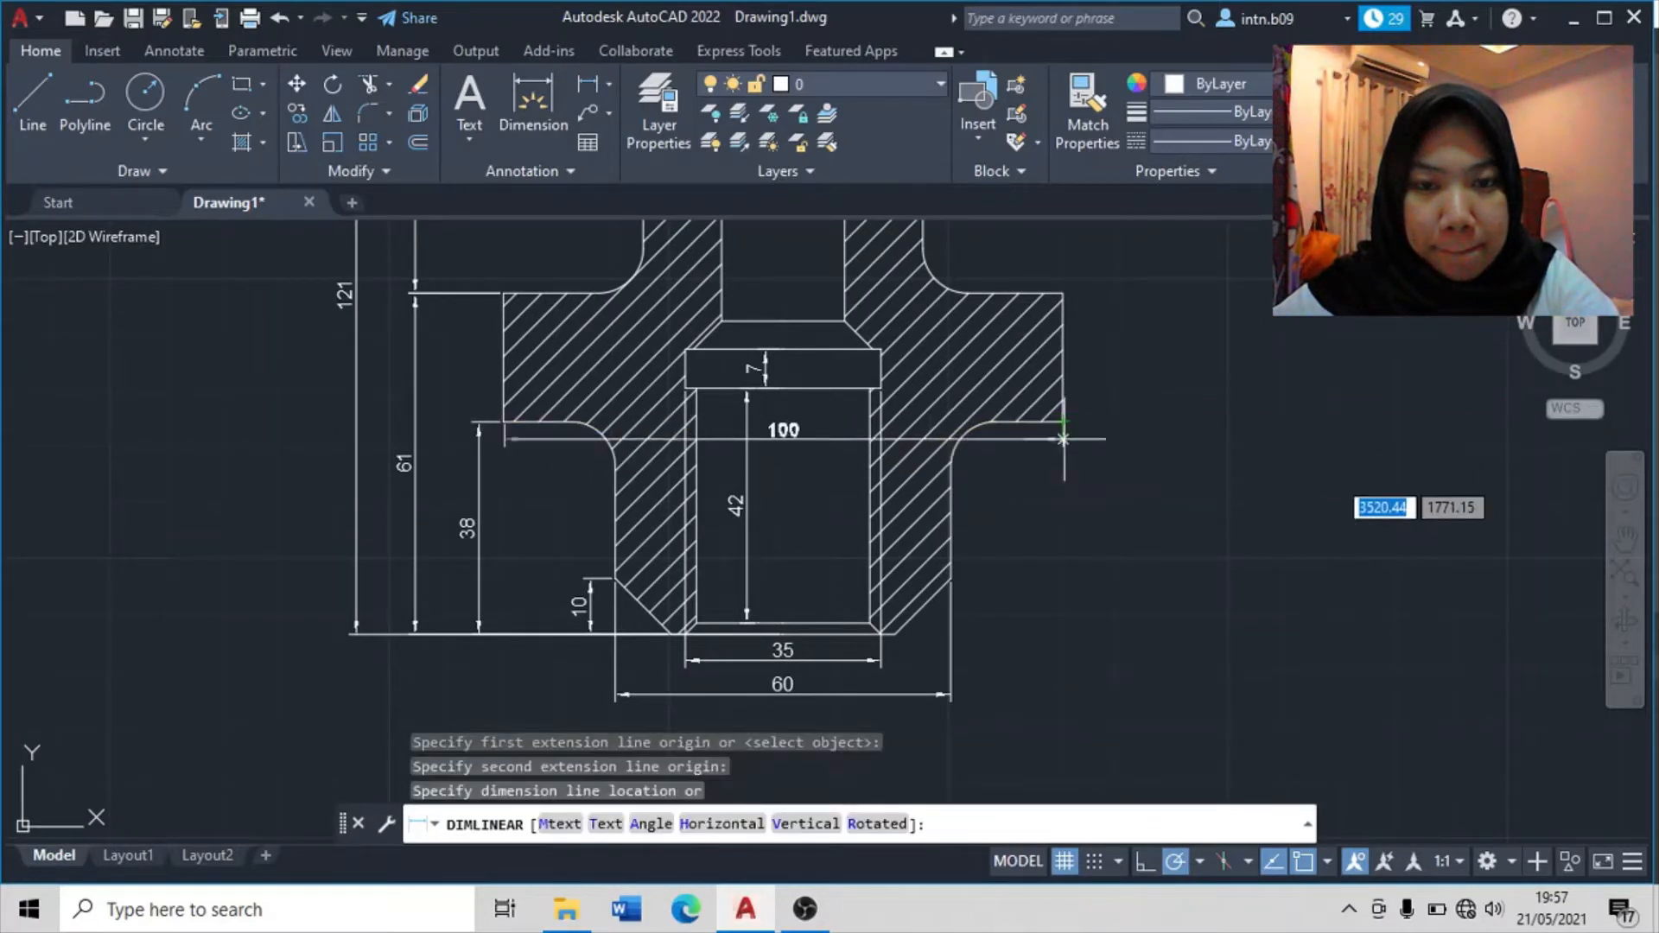
pyautogui.click(1026, 729)
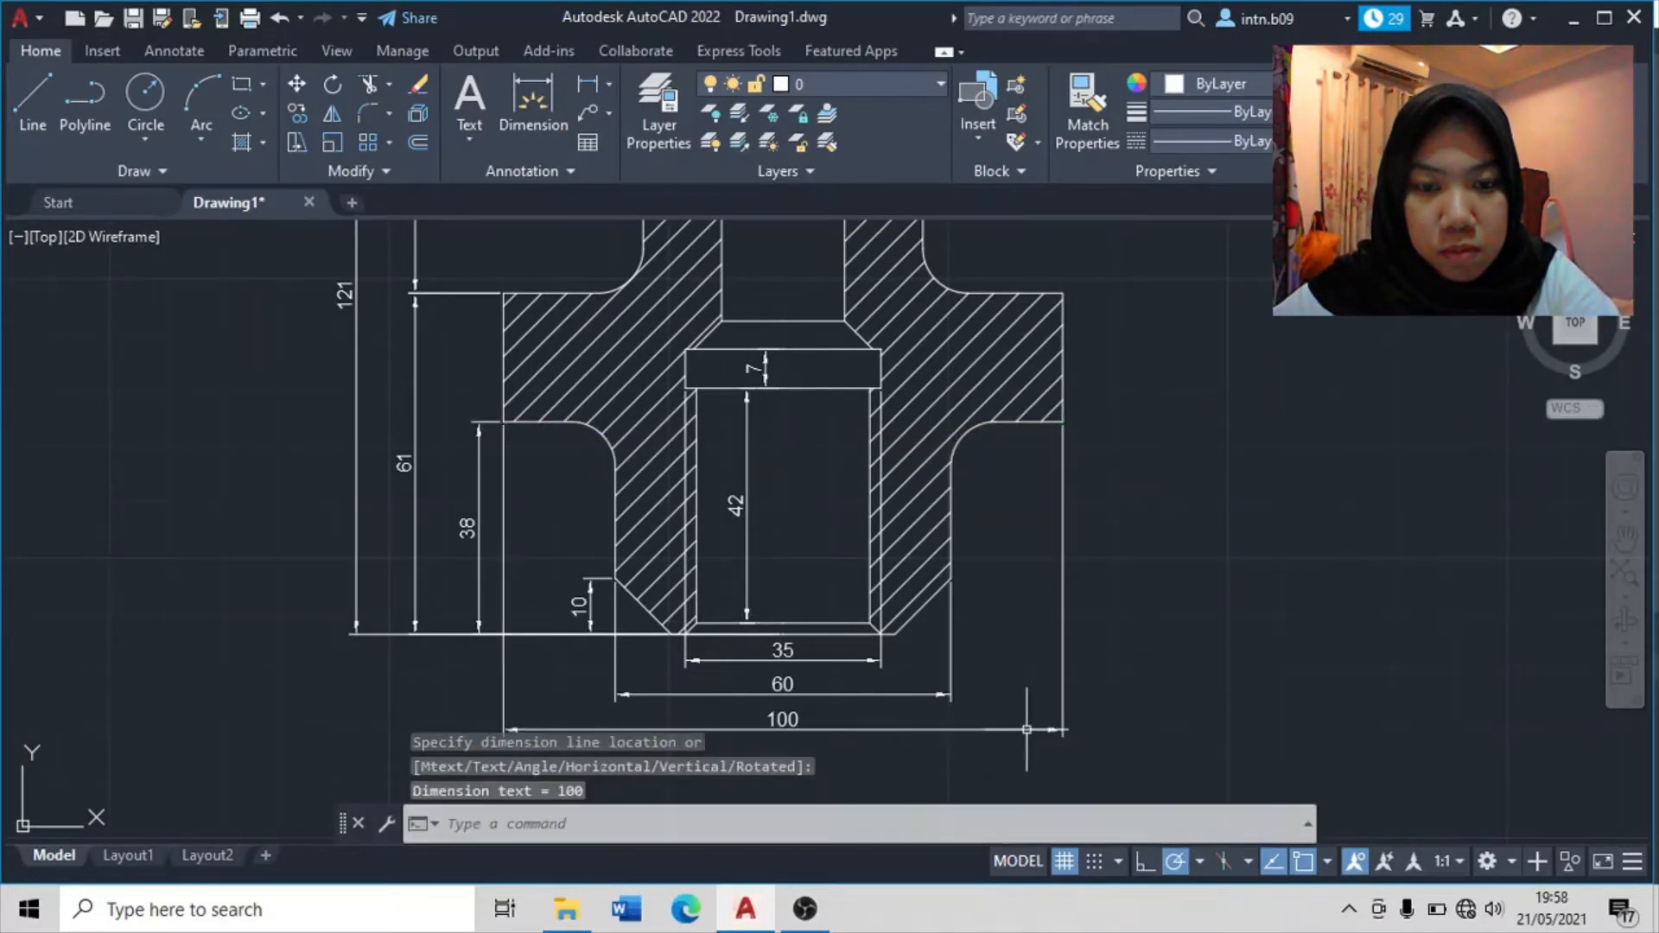
# - Add a vertical linear dimension for the height of the inner chamfer above the wide groove, placed inside the bore
pyautogui.scroll(-2, 225, 680)
pyautogui.moveTo(224, 681)
pyautogui.mouseDown(button='middle')
pyautogui.moveTo(781, 633)
pyautogui.moveTo(1041, 633)
pyautogui.mouseUp(button='middle')
pyautogui.scroll(-2, 631, 594)
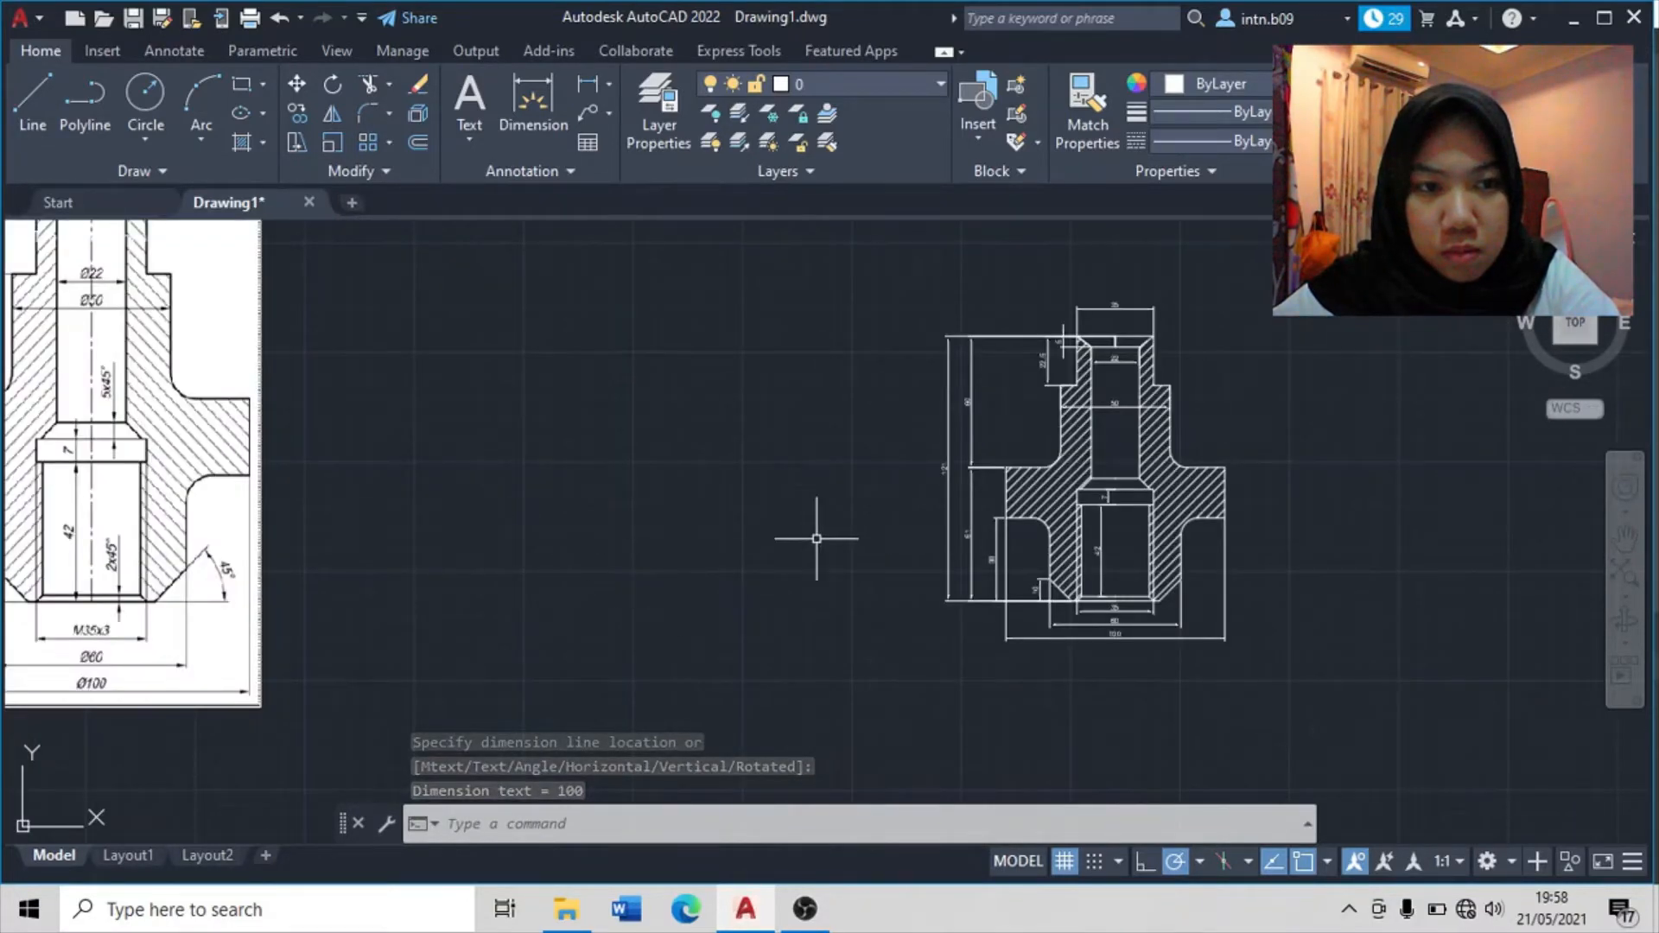
pyautogui.scroll(5, 1202, 503)
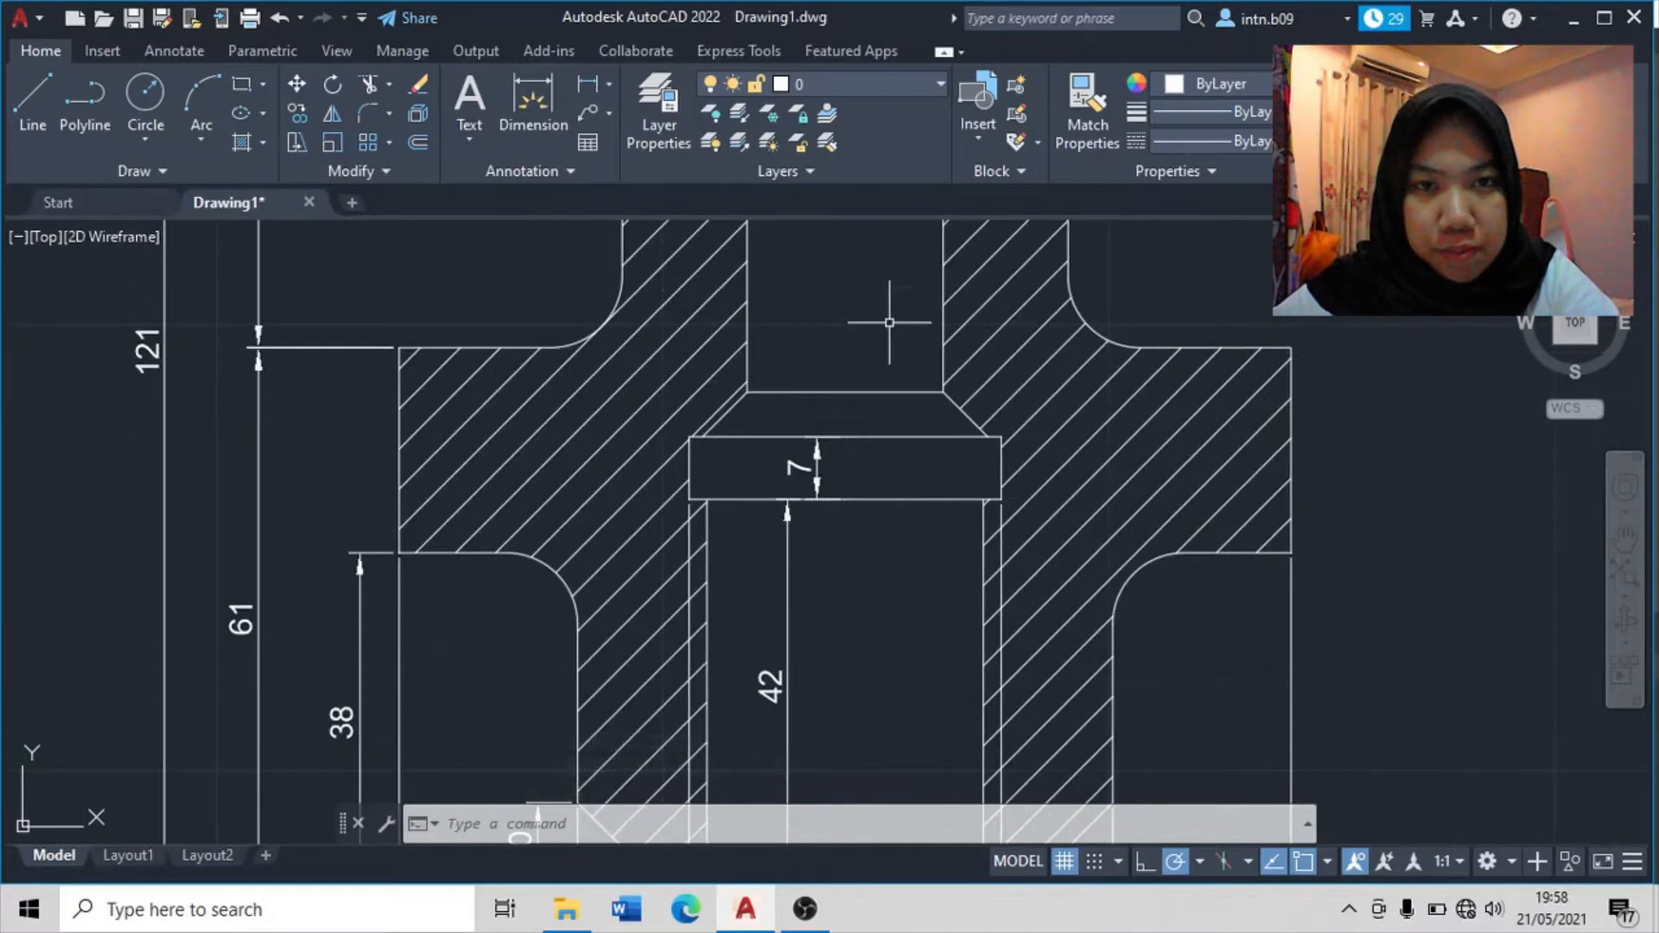
pyautogui.click(587, 87)
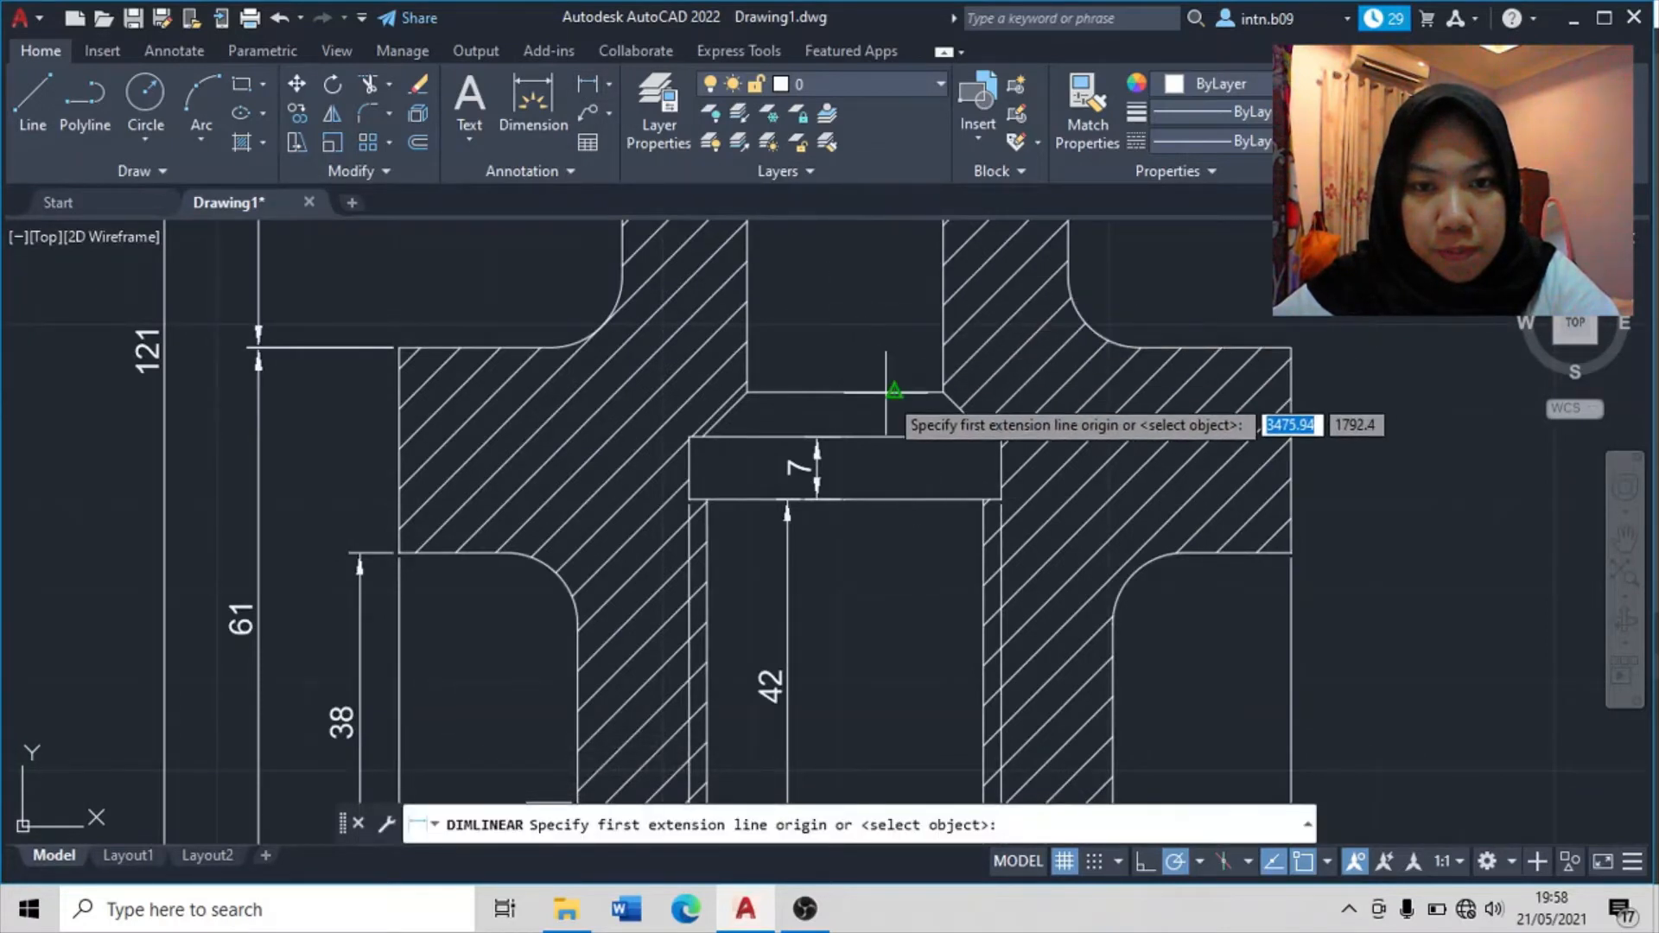
pyautogui.click(896, 391)
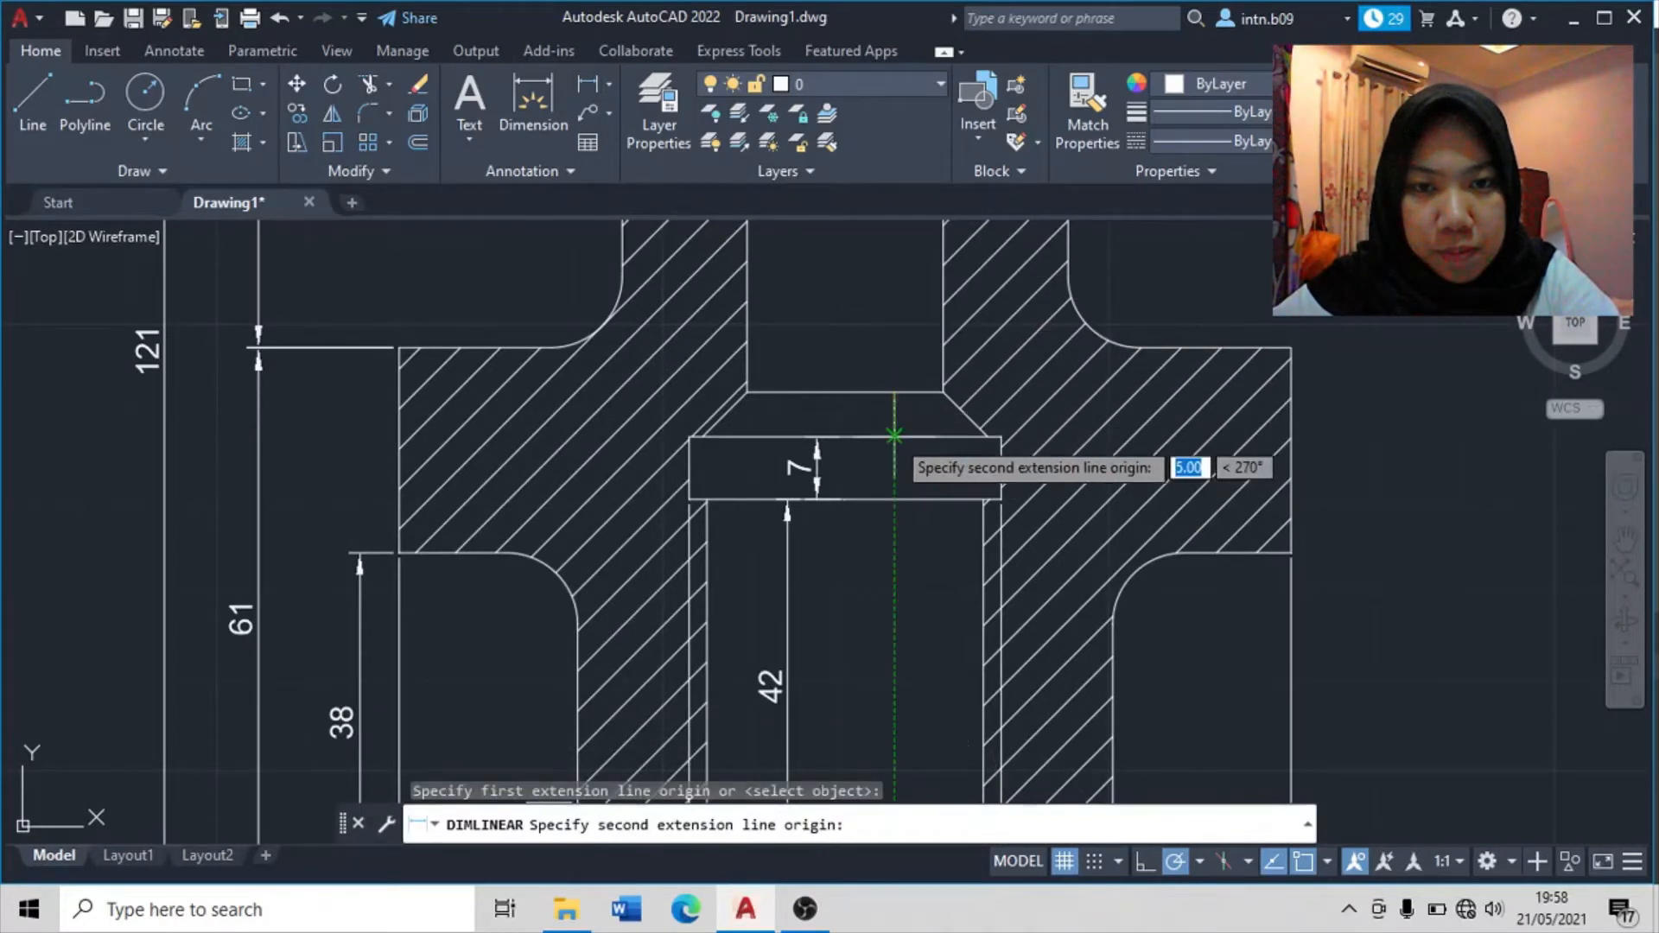
pyautogui.click(894, 436)
pyautogui.click(845, 448)
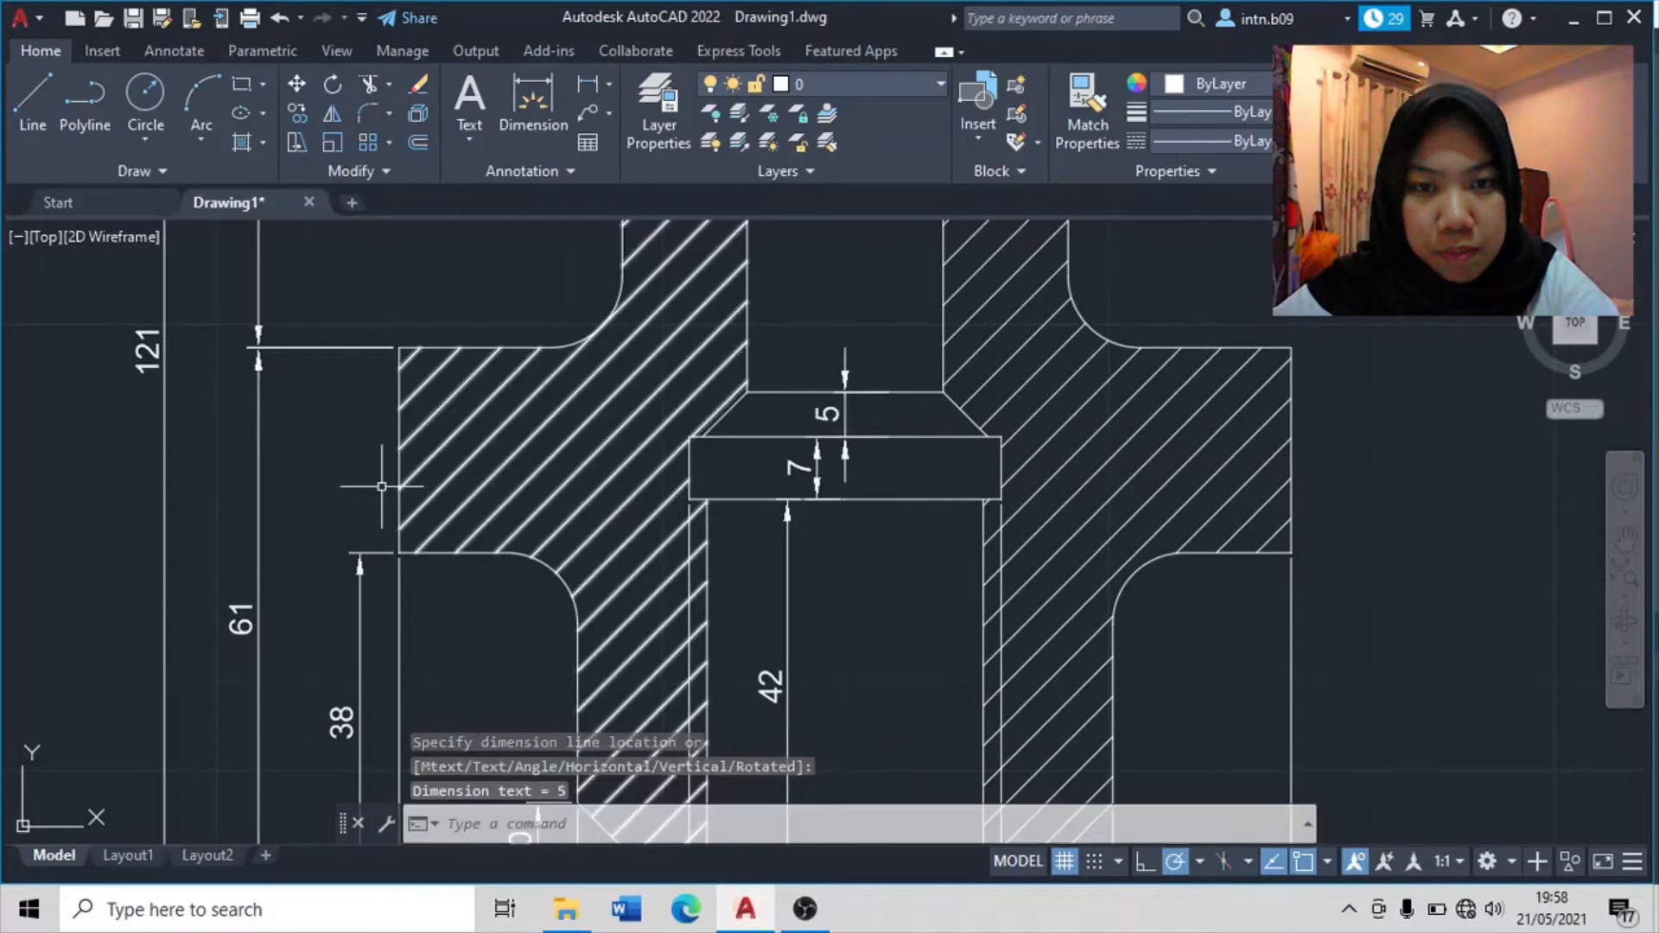
# - Add a radius dimension to the left fillet above the flange, placed outside the hatched section
pyautogui.scroll(-8, 381, 487)
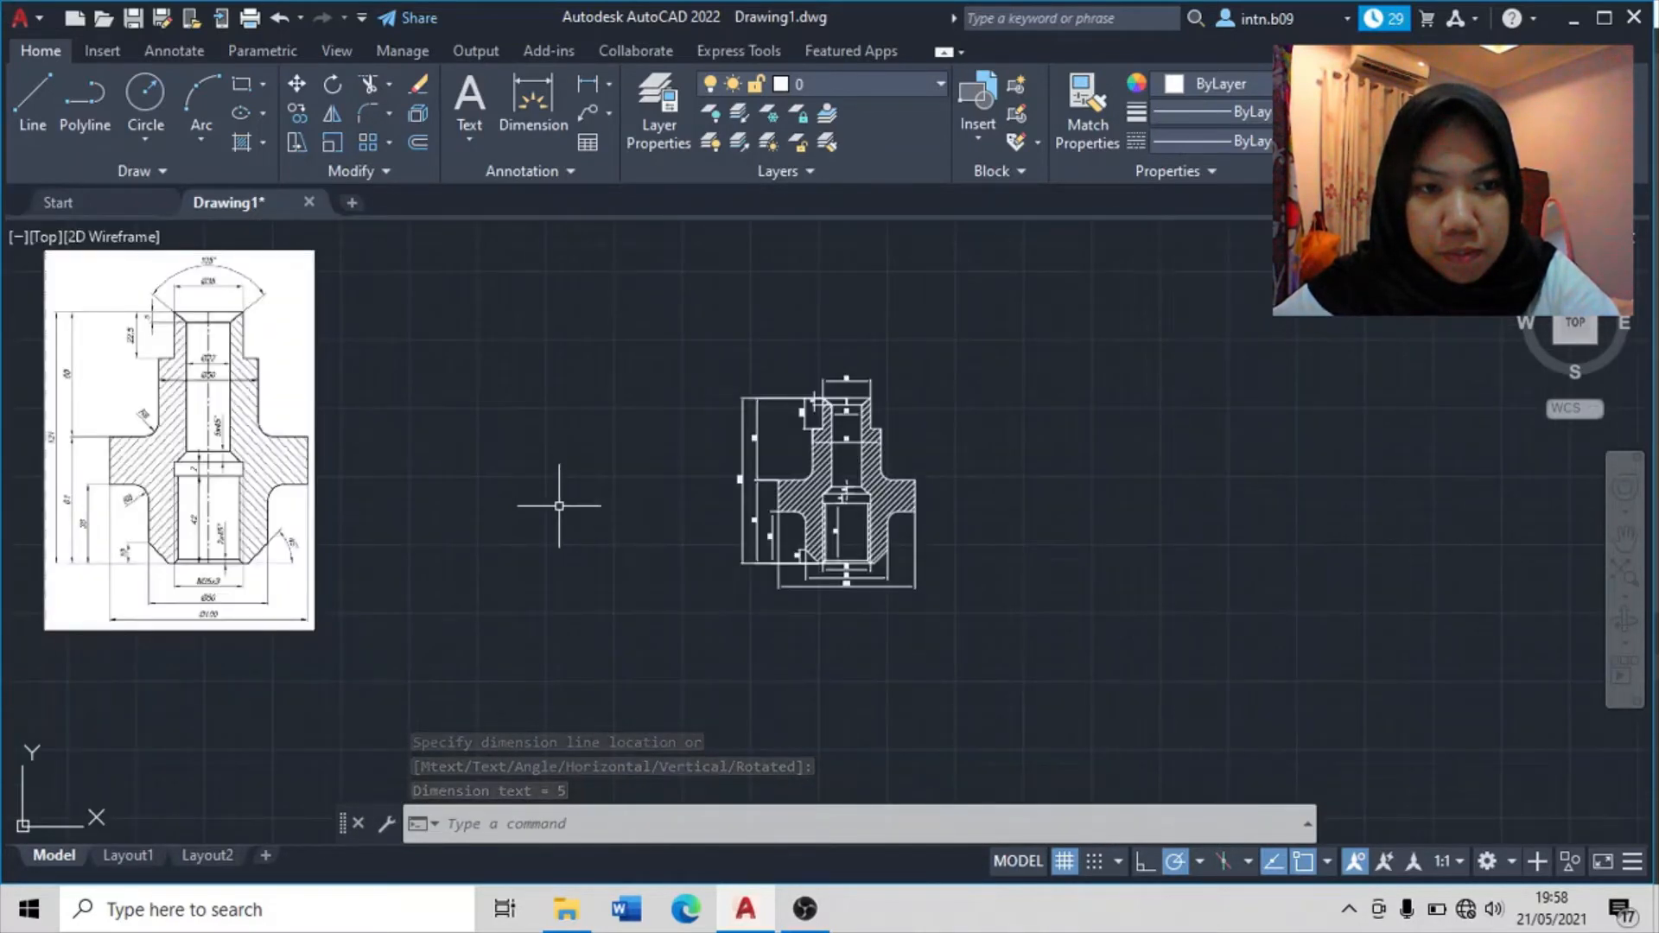
pyautogui.scroll(4, 517, 397)
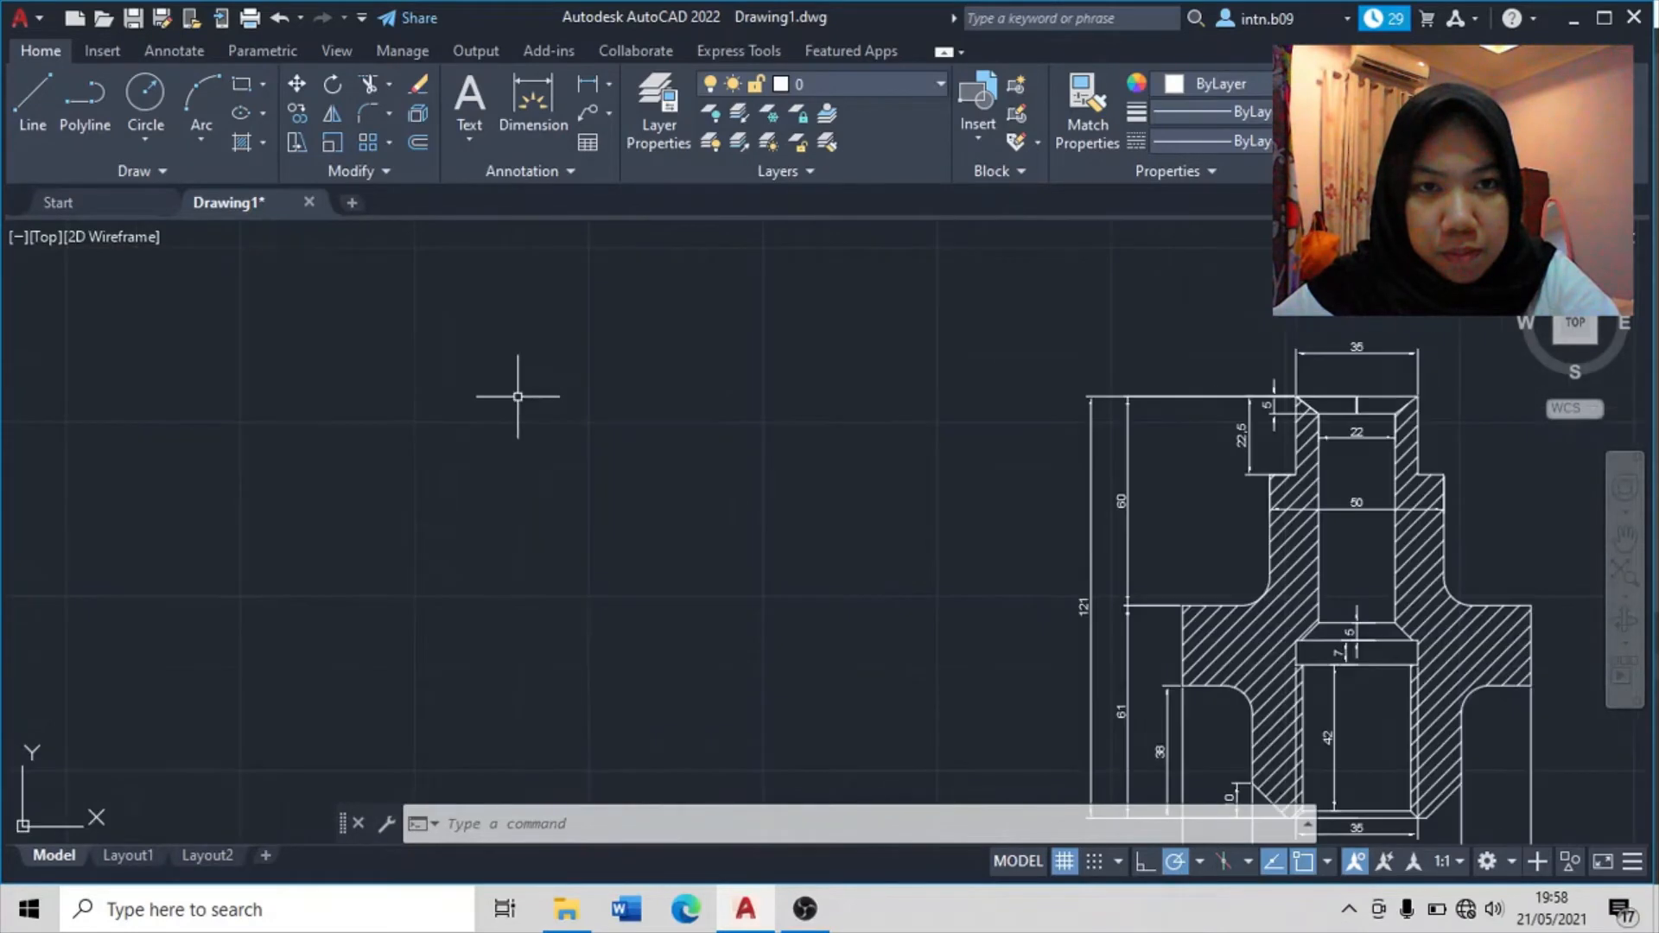
pyautogui.moveTo(655, 397); pyautogui.dragTo(409, 556, button='middle')
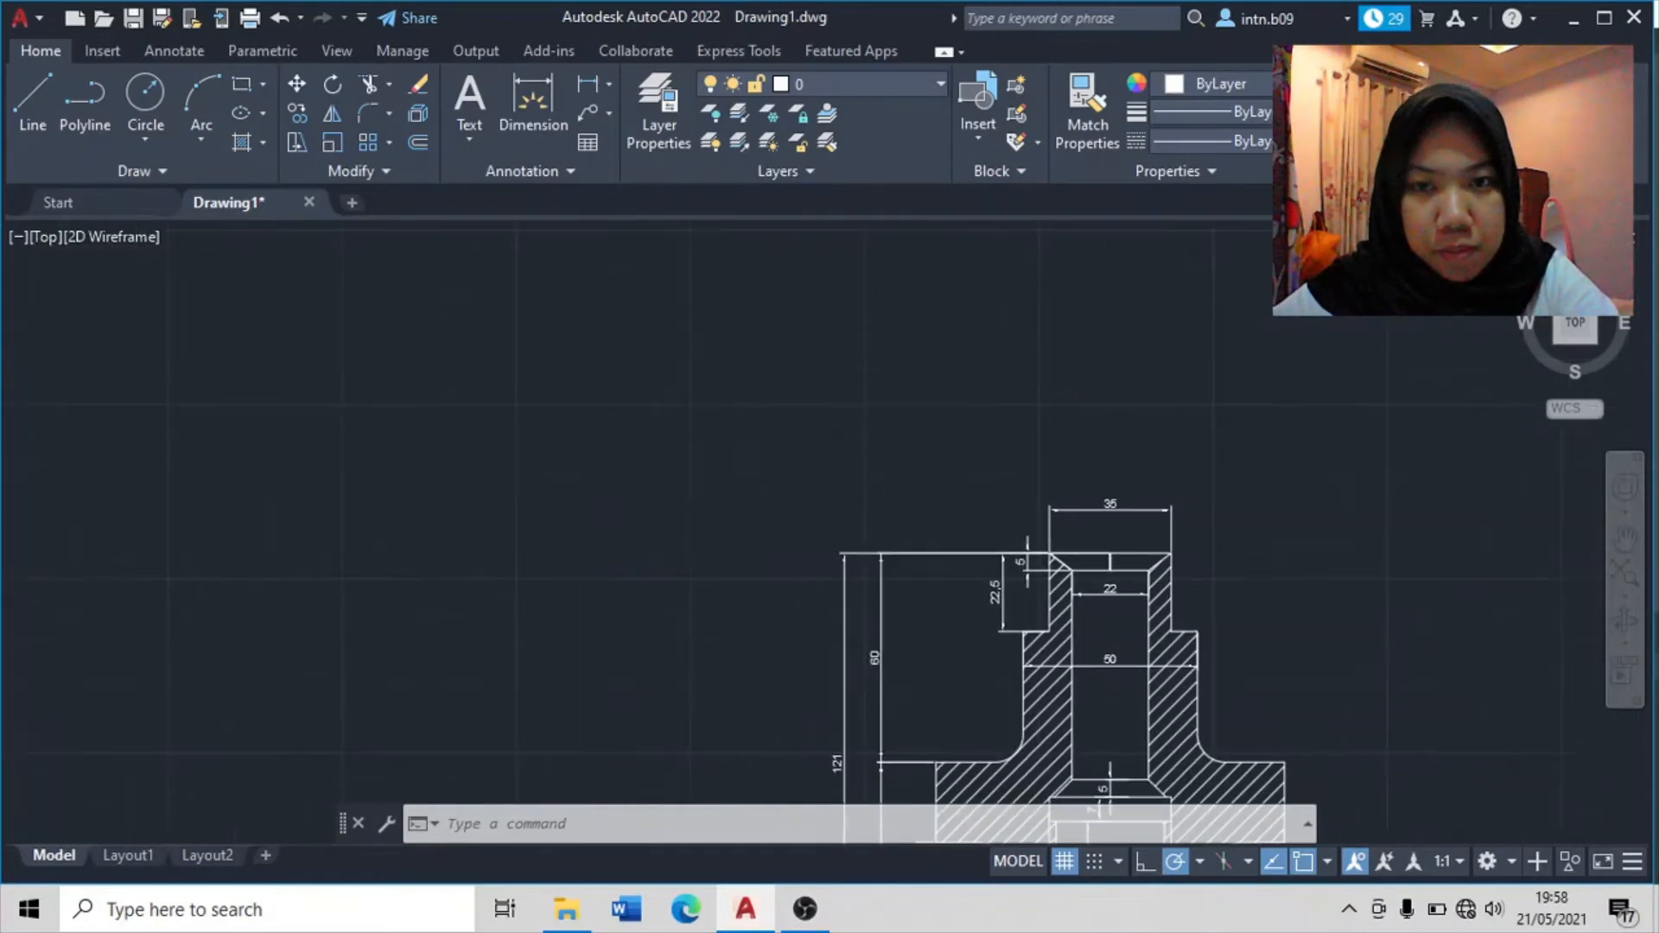
pyautogui.click(608, 85)
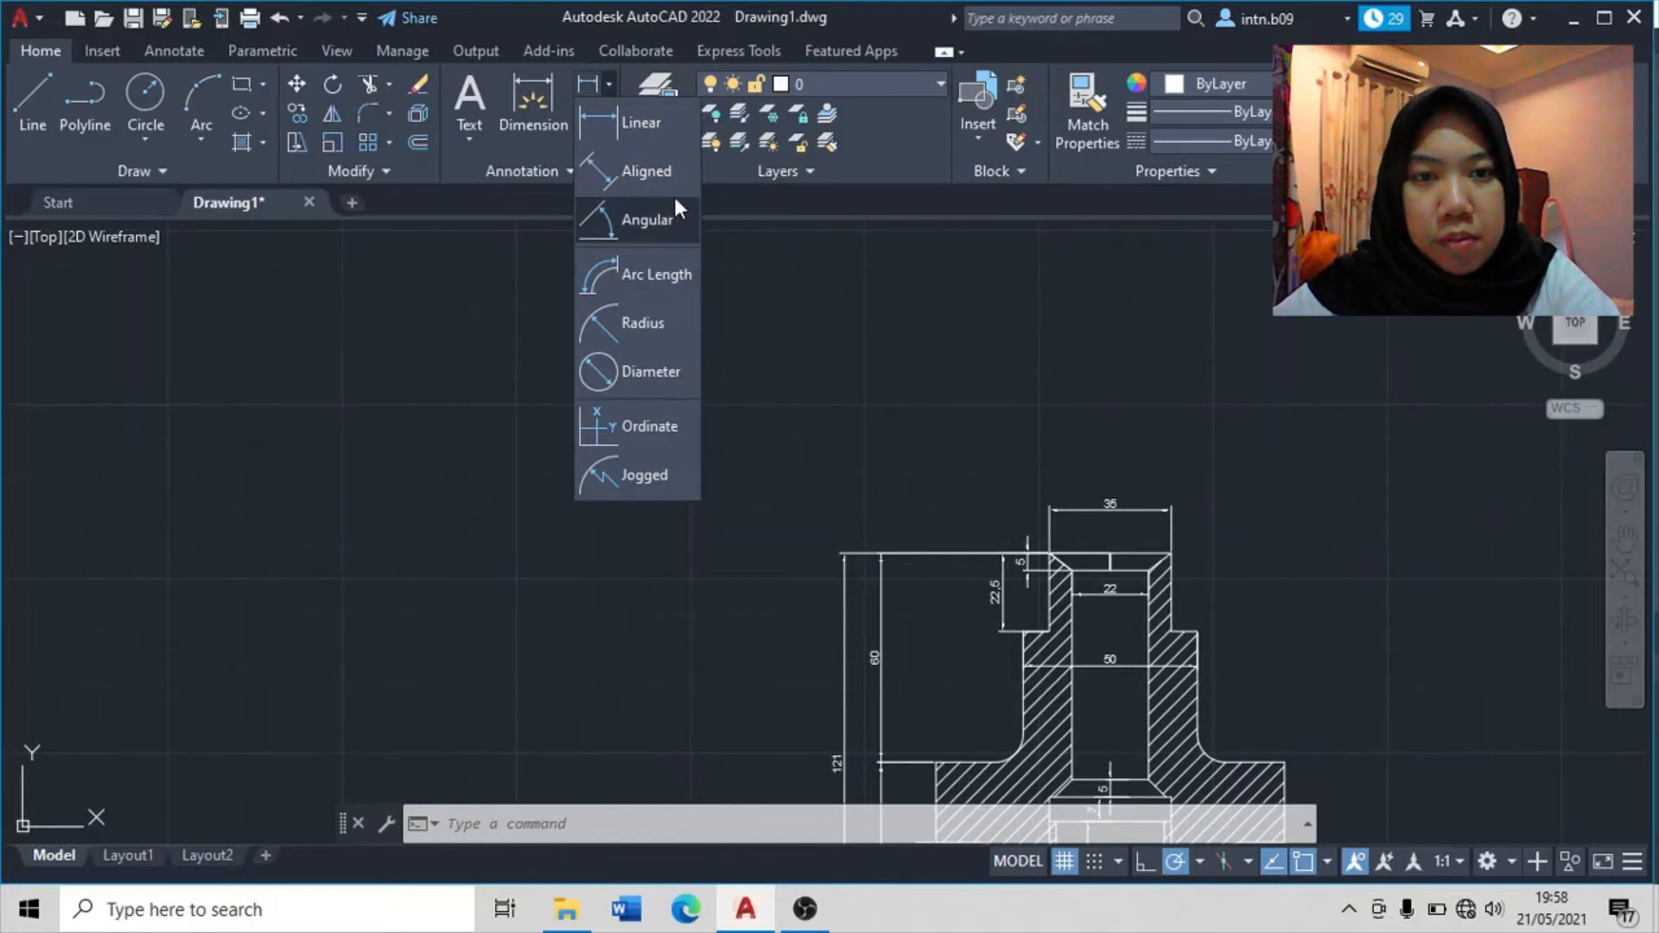
pyautogui.click(606, 85)
pyautogui.click(604, 86)
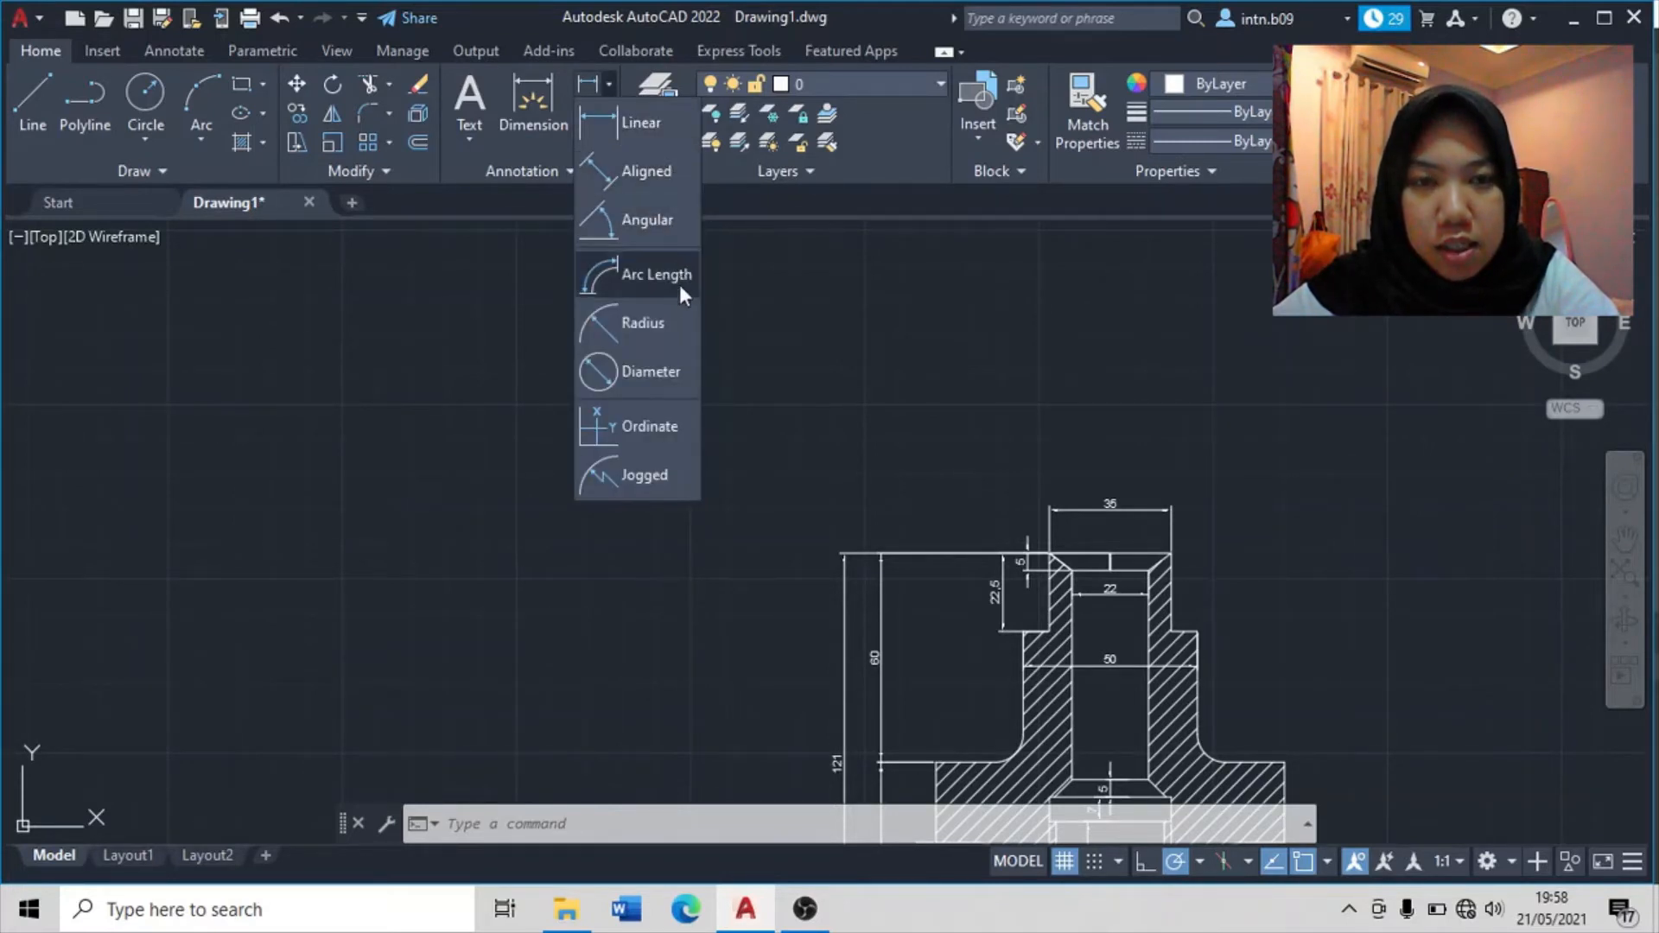
pyautogui.click(643, 323)
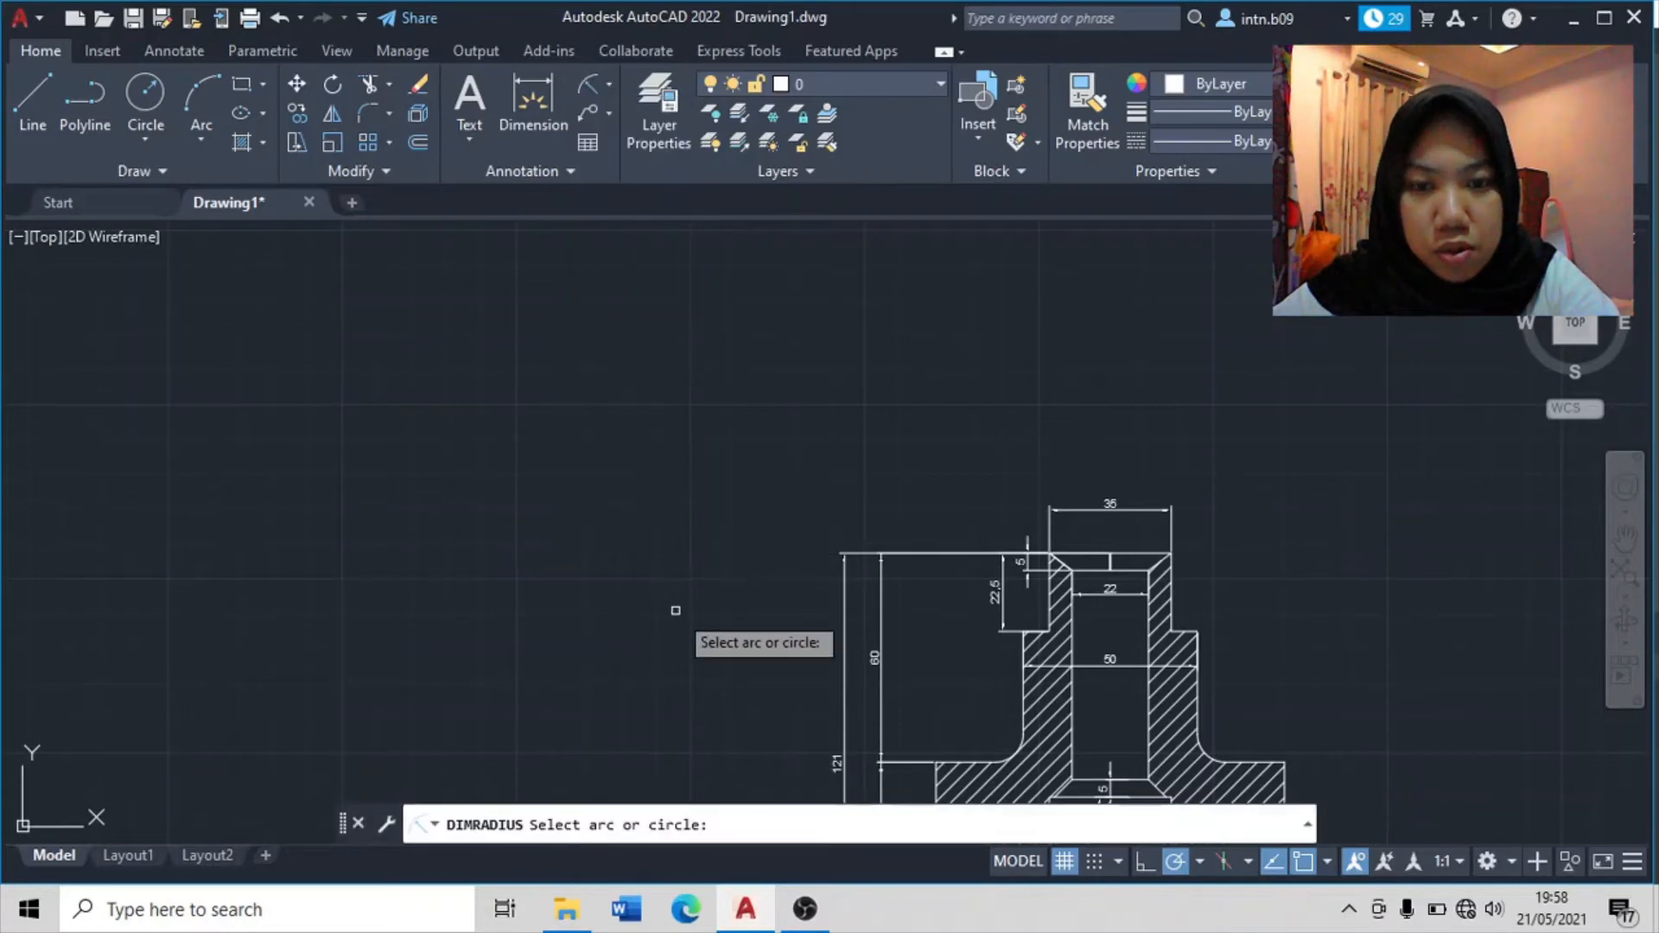
pyautogui.moveTo(674, 609); pyautogui.dragTo(527, 410, button='middle')
pyautogui.scroll(1, 843, 524)
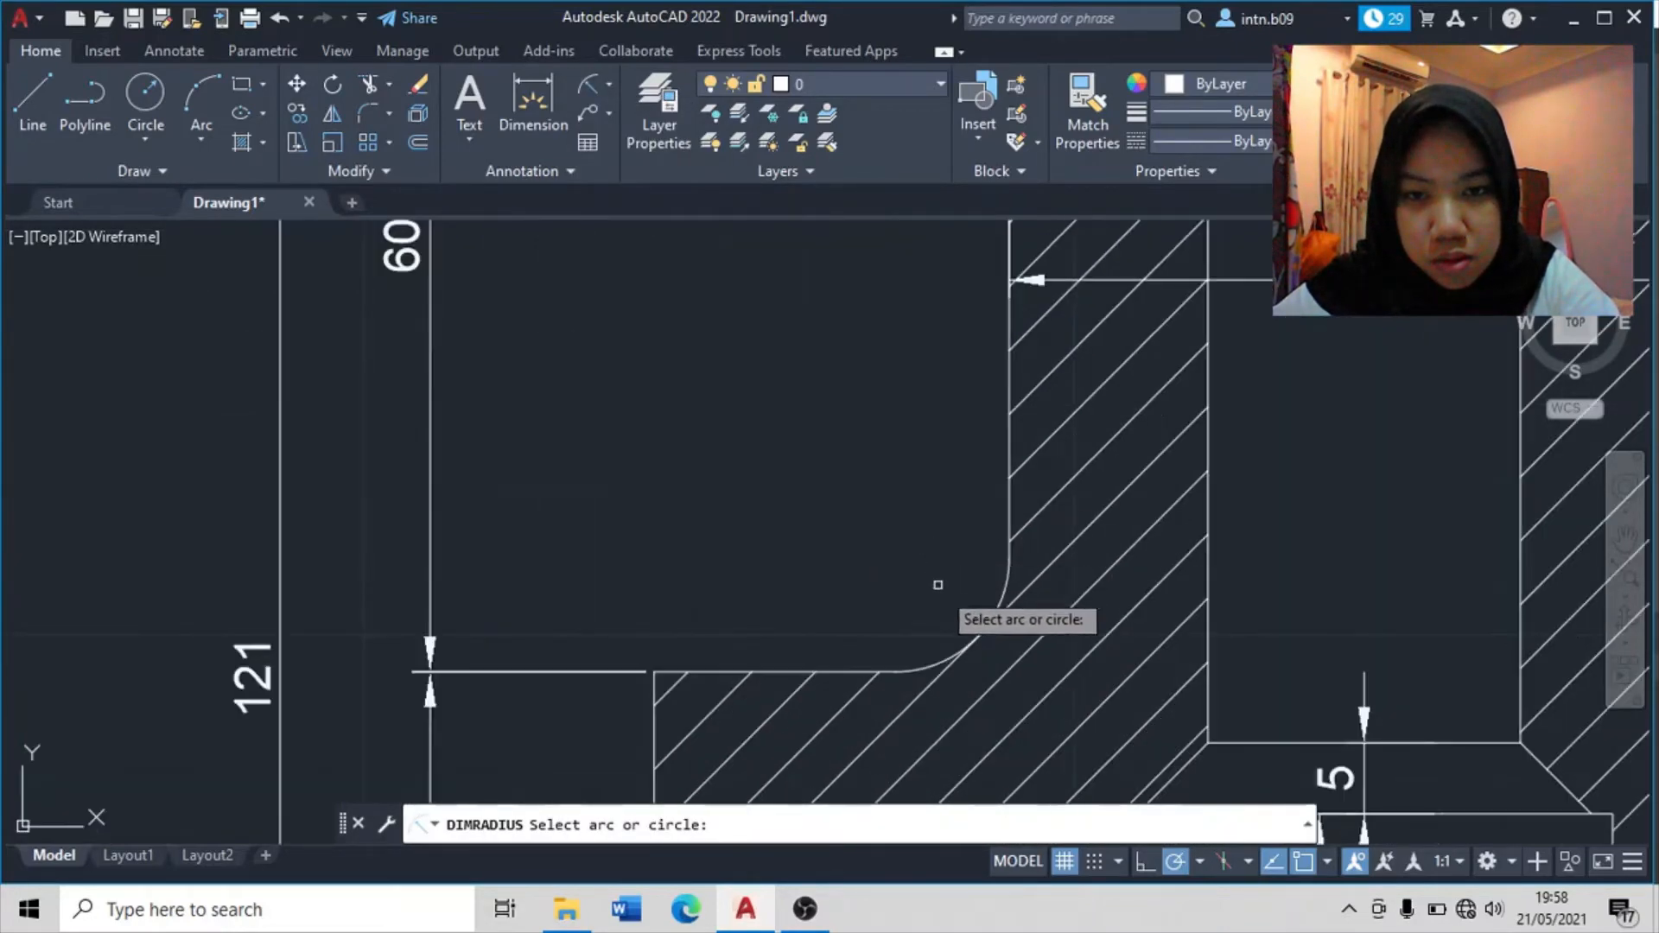
pyautogui.click(984, 634)
pyautogui.click(950, 602)
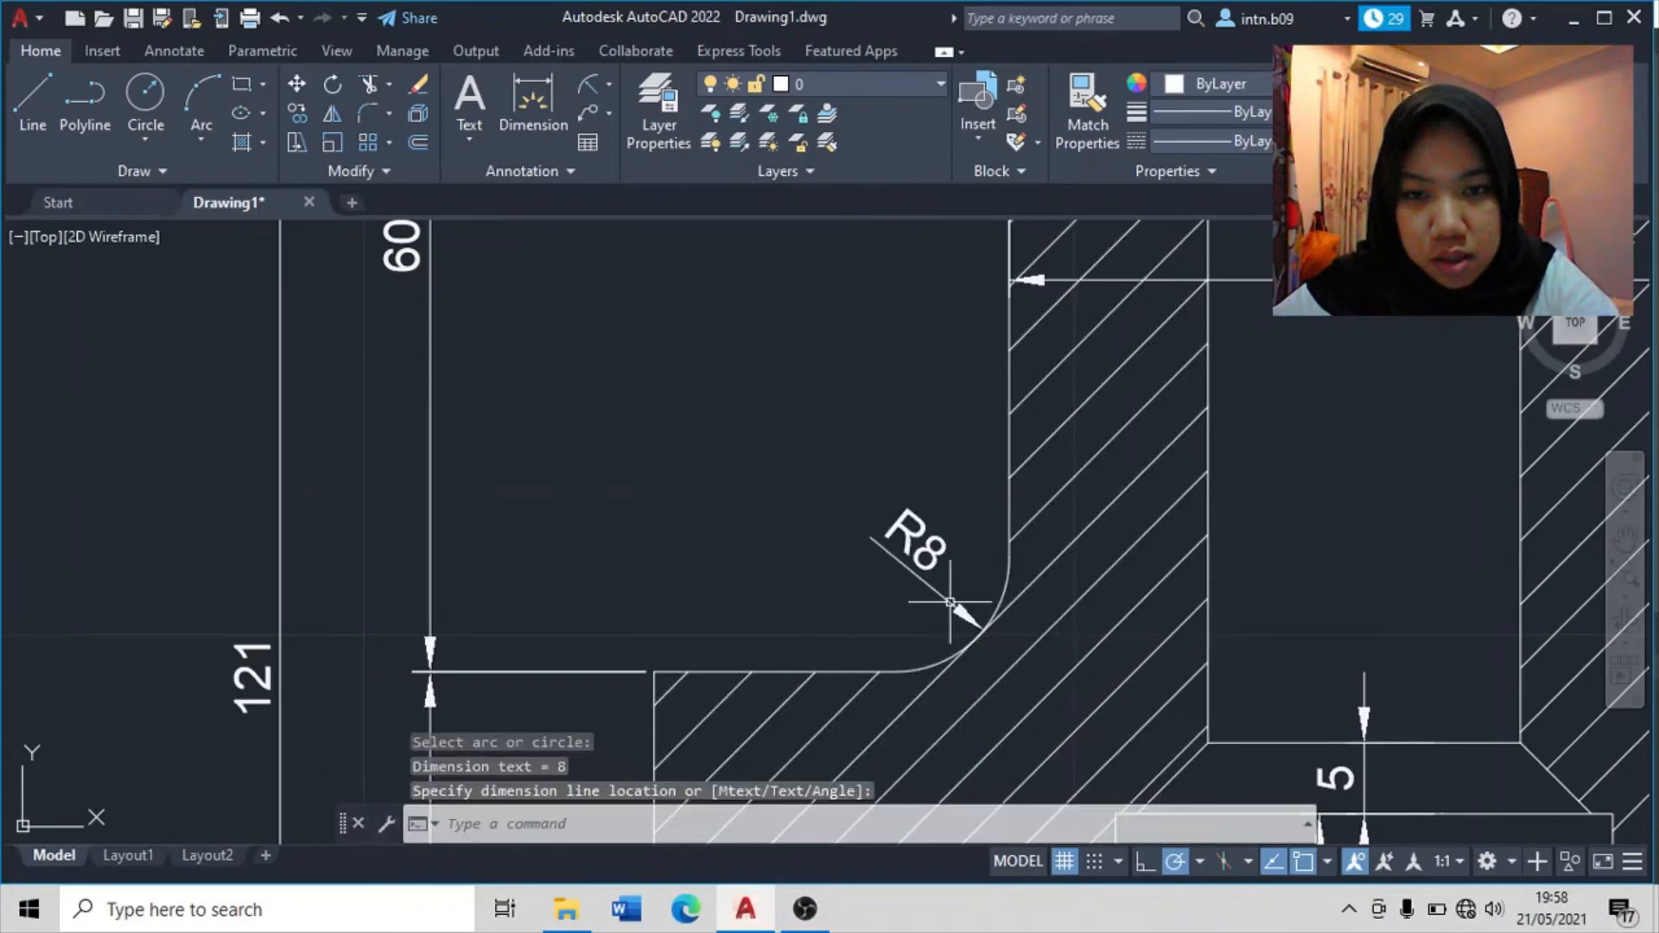
# - Try to add a radius dimension to the left fillet beneath the flange, and undo its placement over the hatching
pyautogui.scroll(-4, 803, 406)
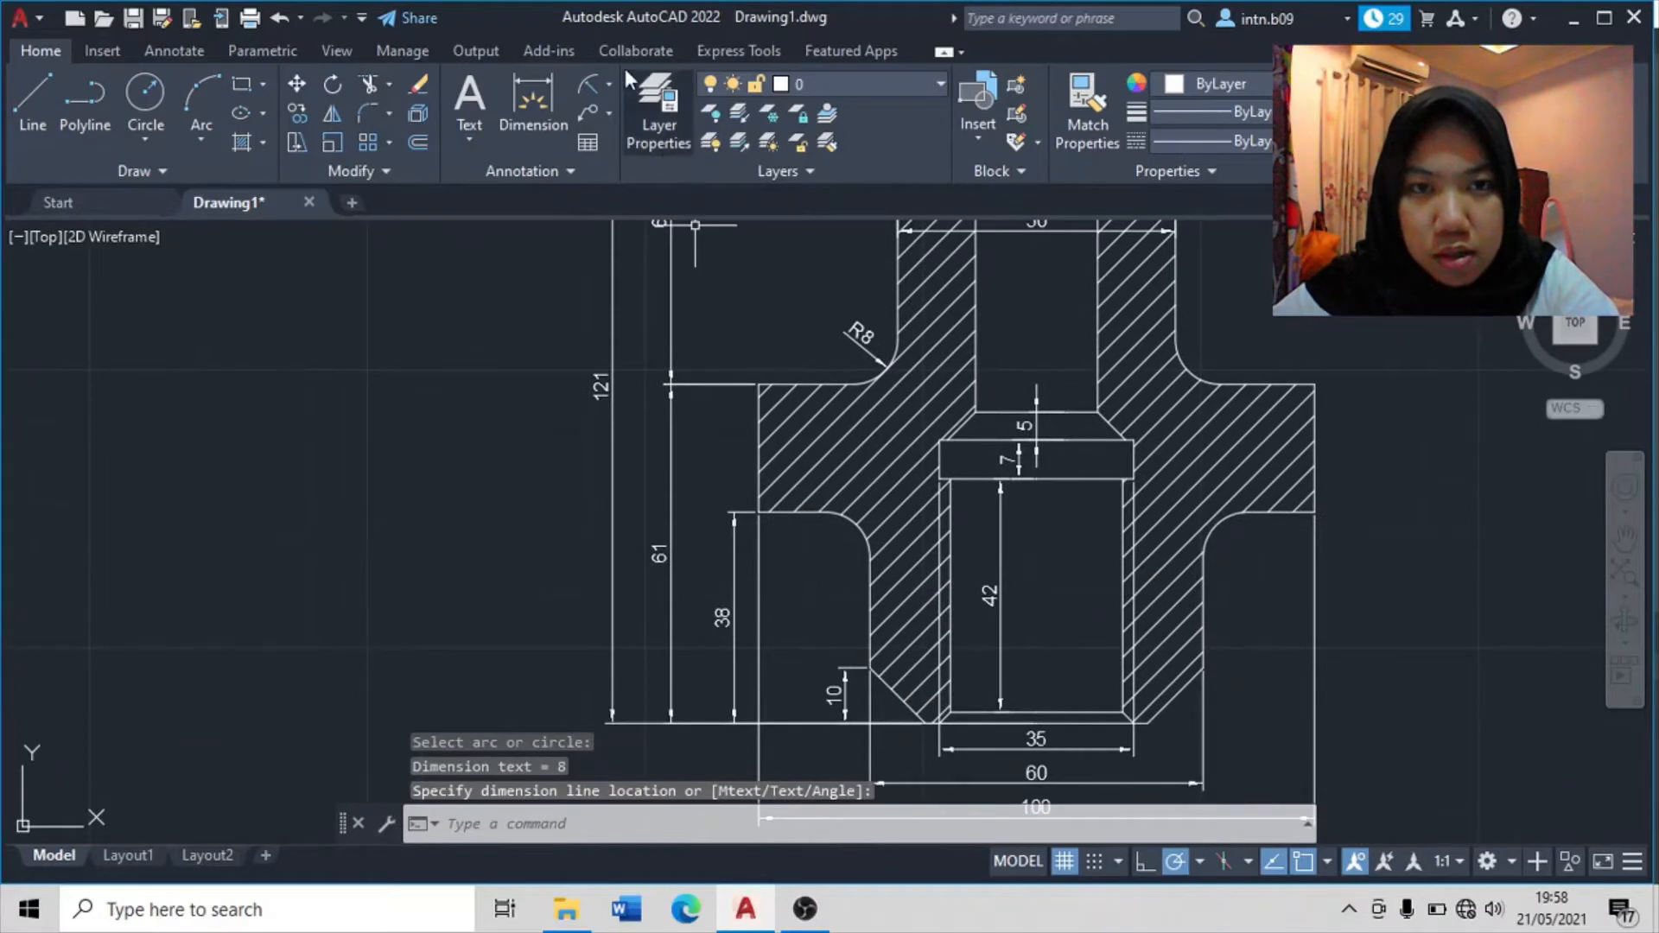
pyautogui.press('Return')
pyautogui.scroll(4, 940, 610)
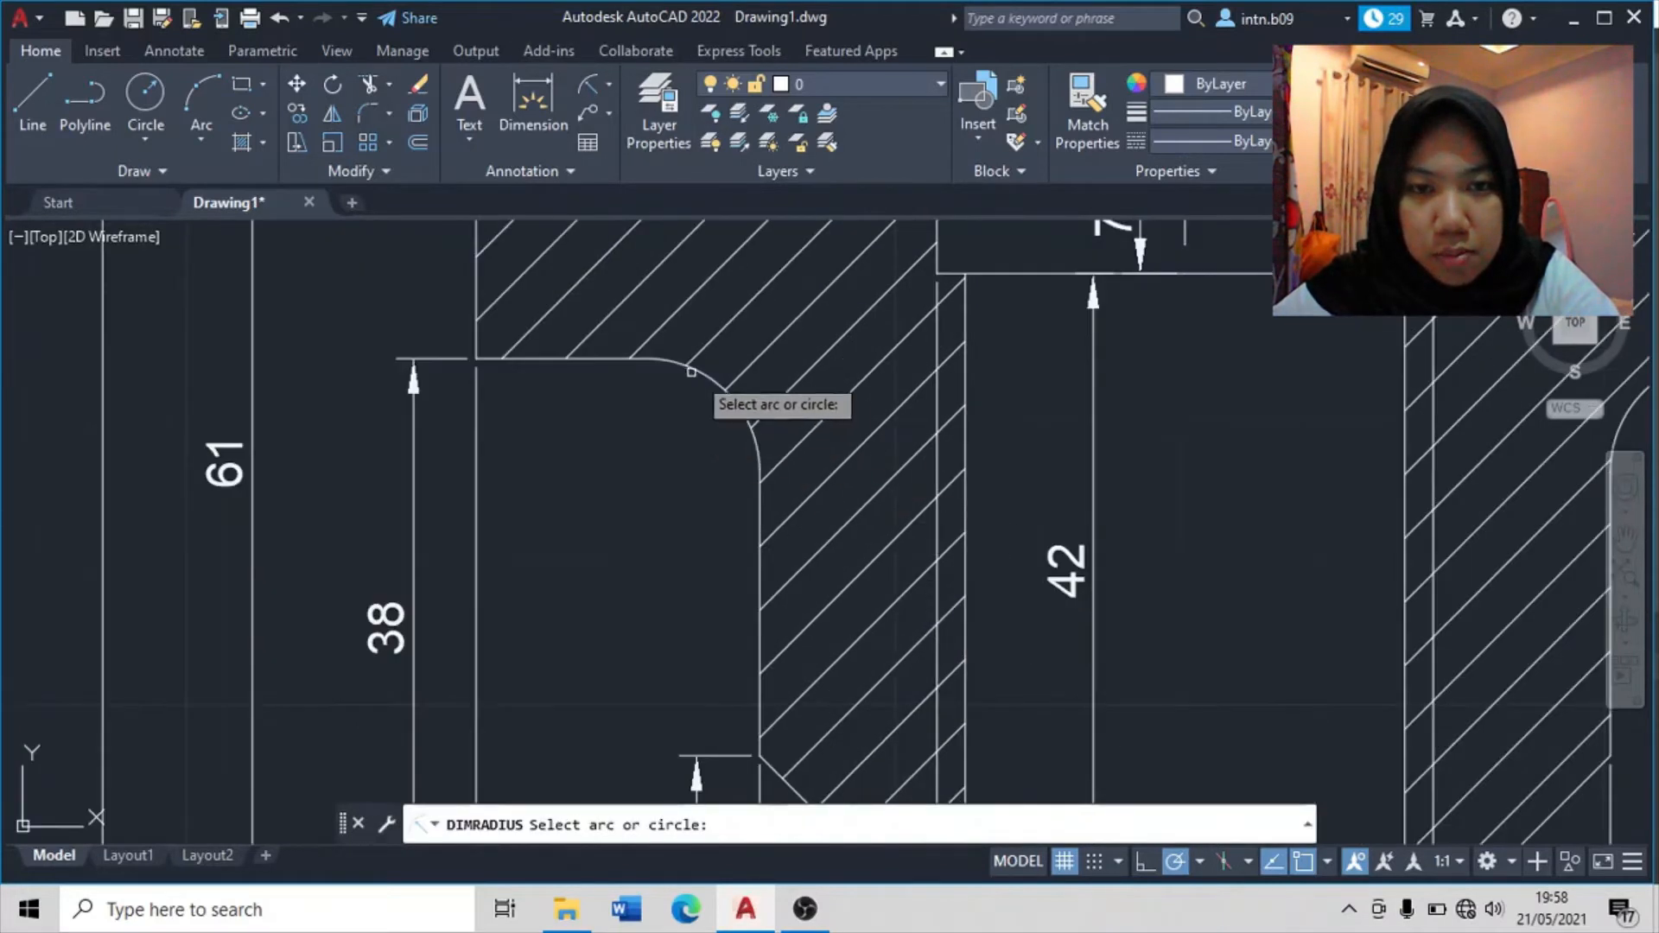
pyautogui.click(732, 391)
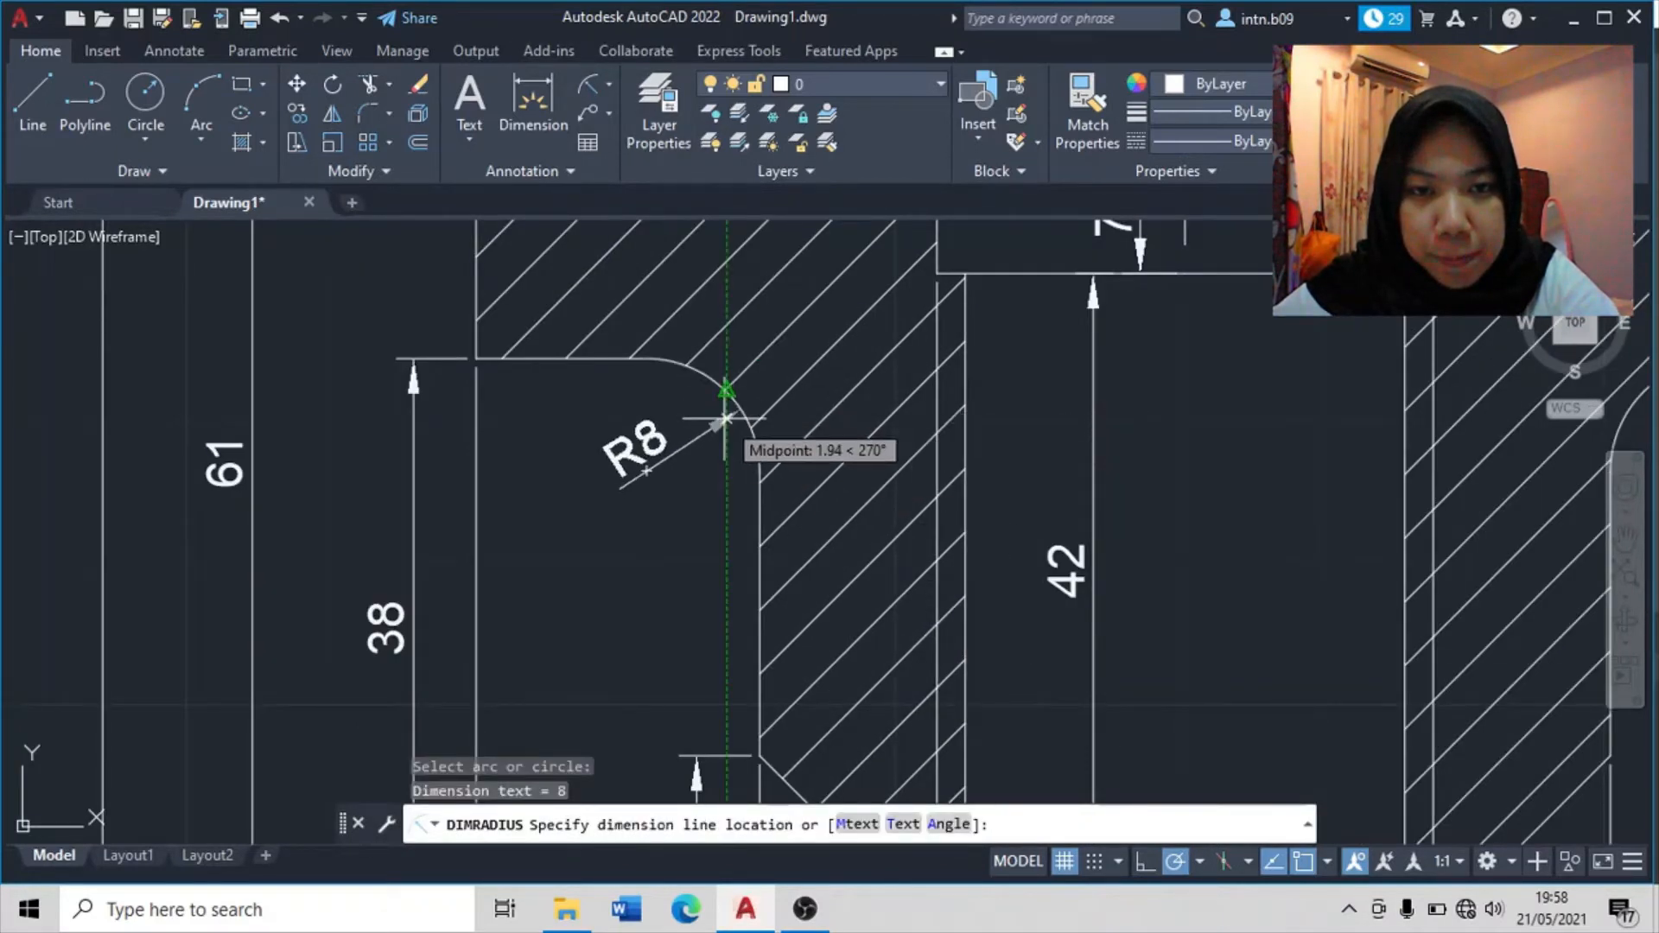
pyautogui.click(719, 394)
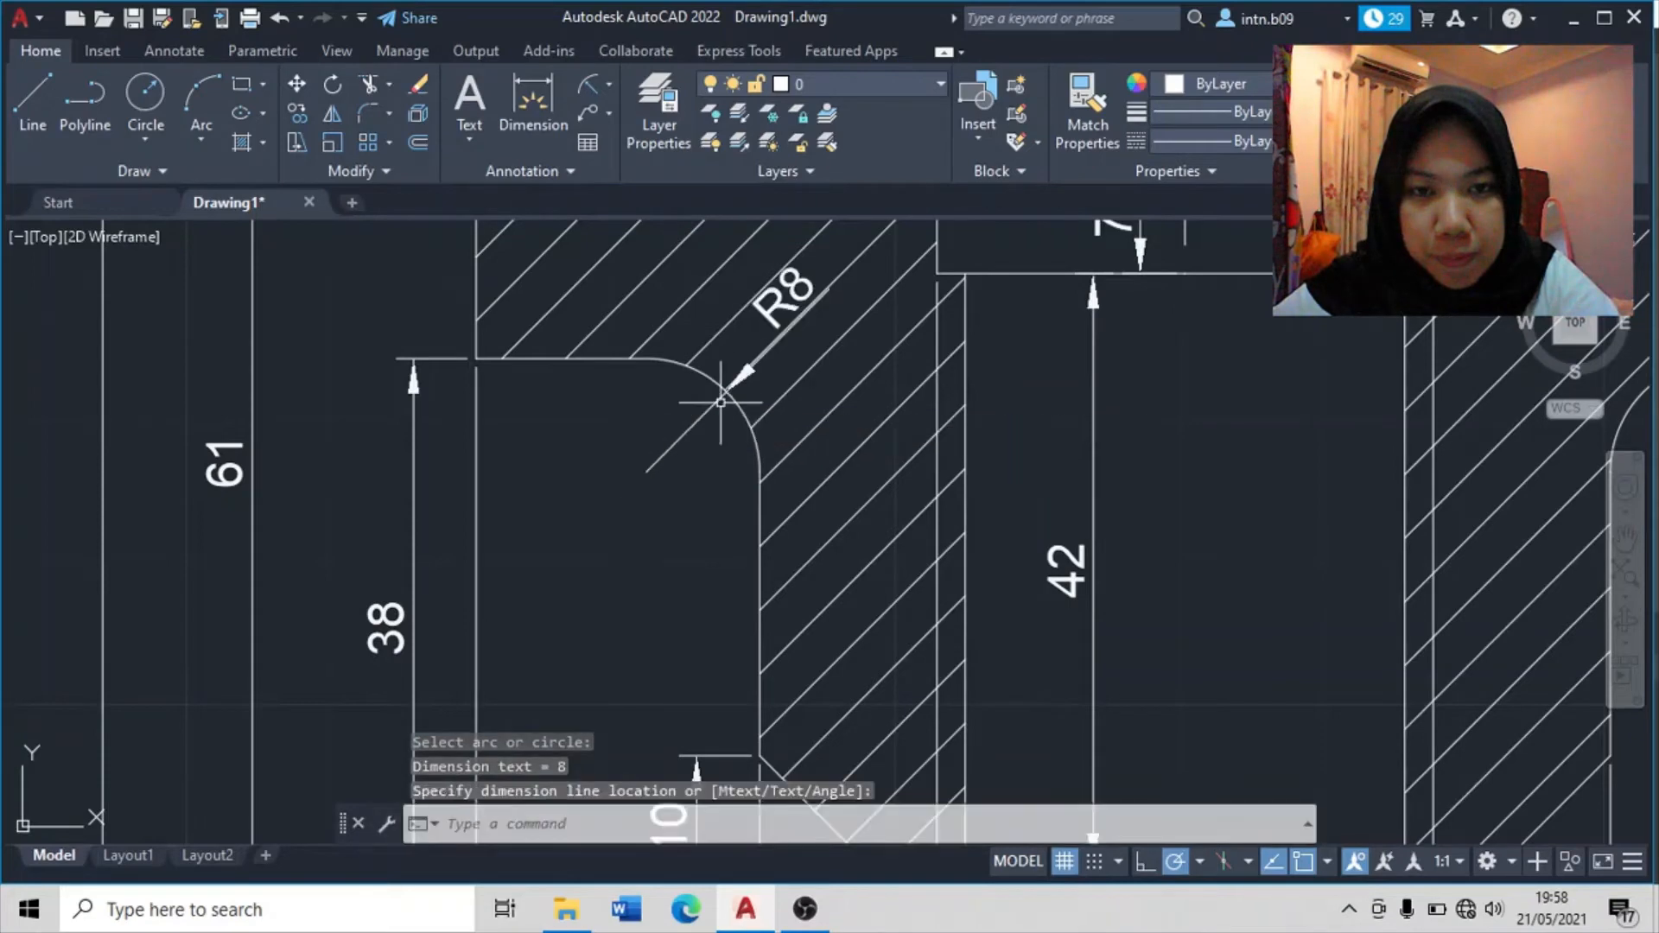
pyautogui.hotkey('ctrl', 'z')
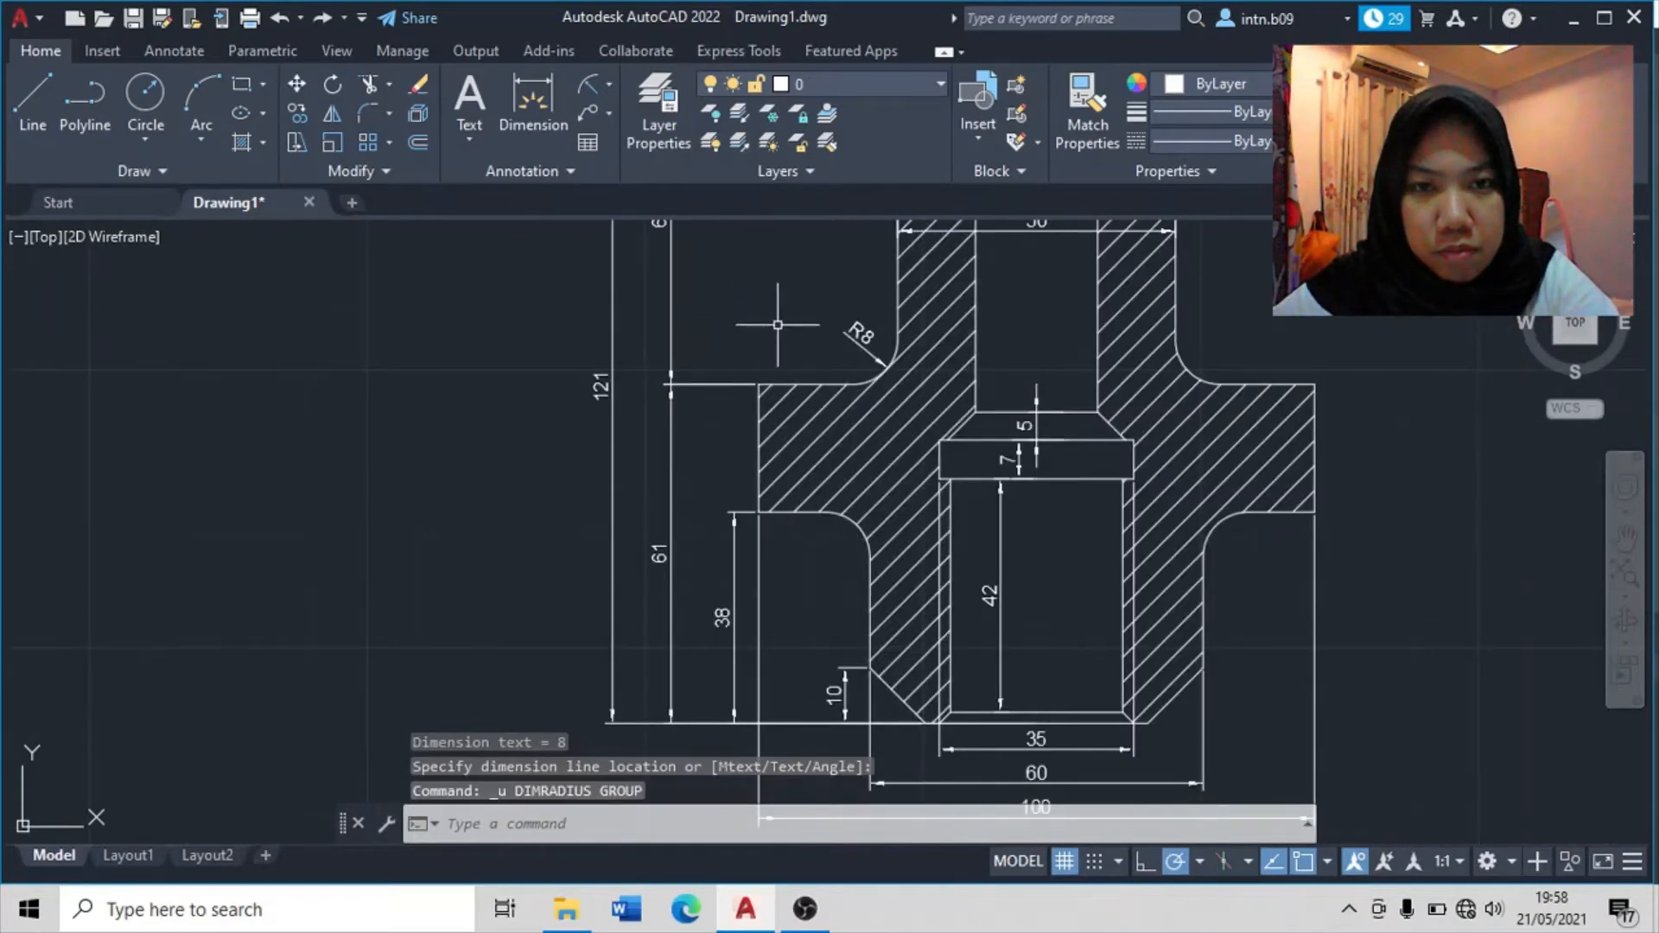
# - Add a radius dimension to the left fillet beneath the flange, with its text outside the hatching
pyautogui.scroll(4, 852, 430)
pyautogui.press('Return')
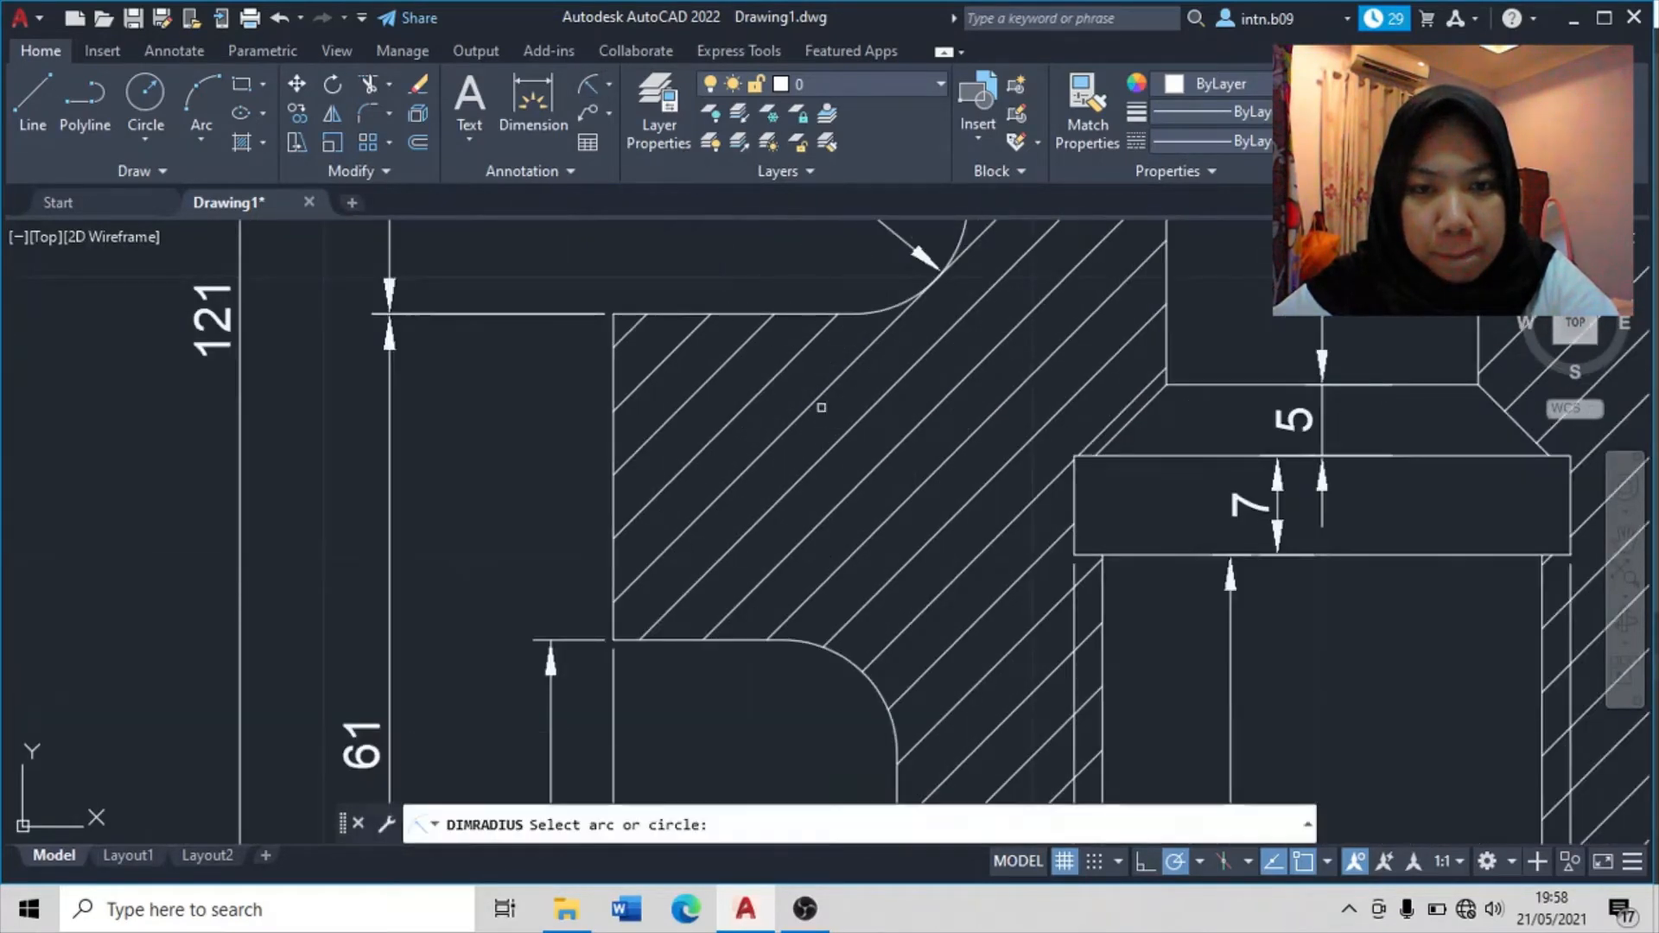
pyautogui.click(860, 667)
pyautogui.click(833, 672)
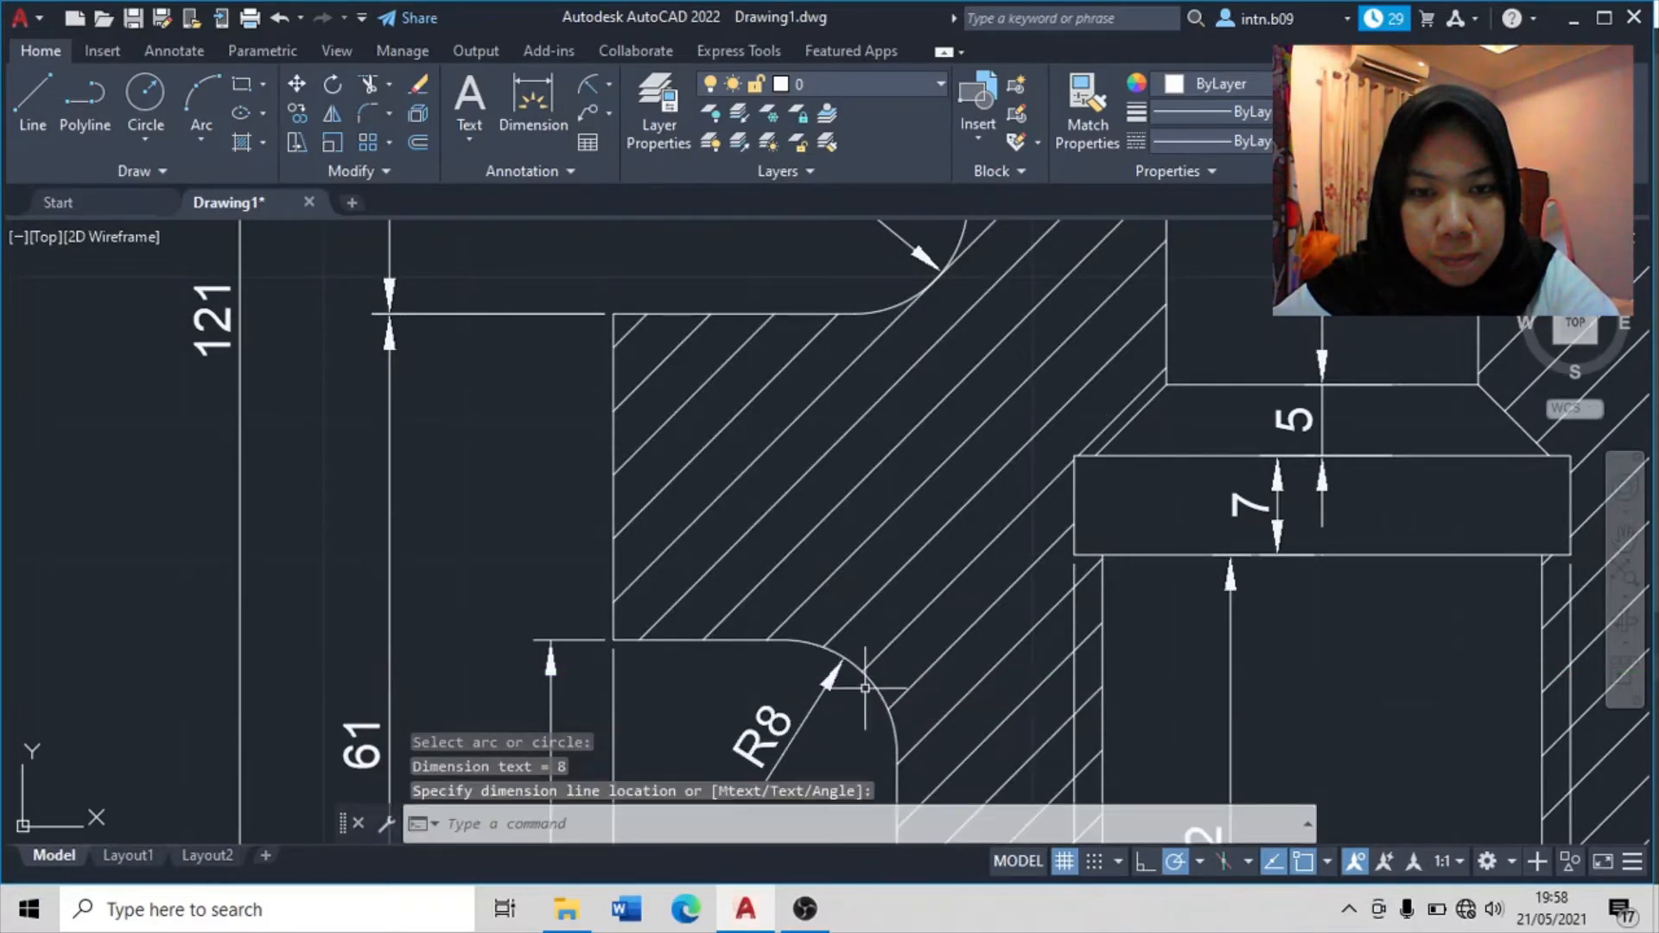
# - Check the lower half of the reference drawing for the dimensions still missing from the section
pyautogui.scroll(-8, 856, 682)
pyautogui.moveTo(578, 658); pyautogui.dragTo(512, 506, button='middle')
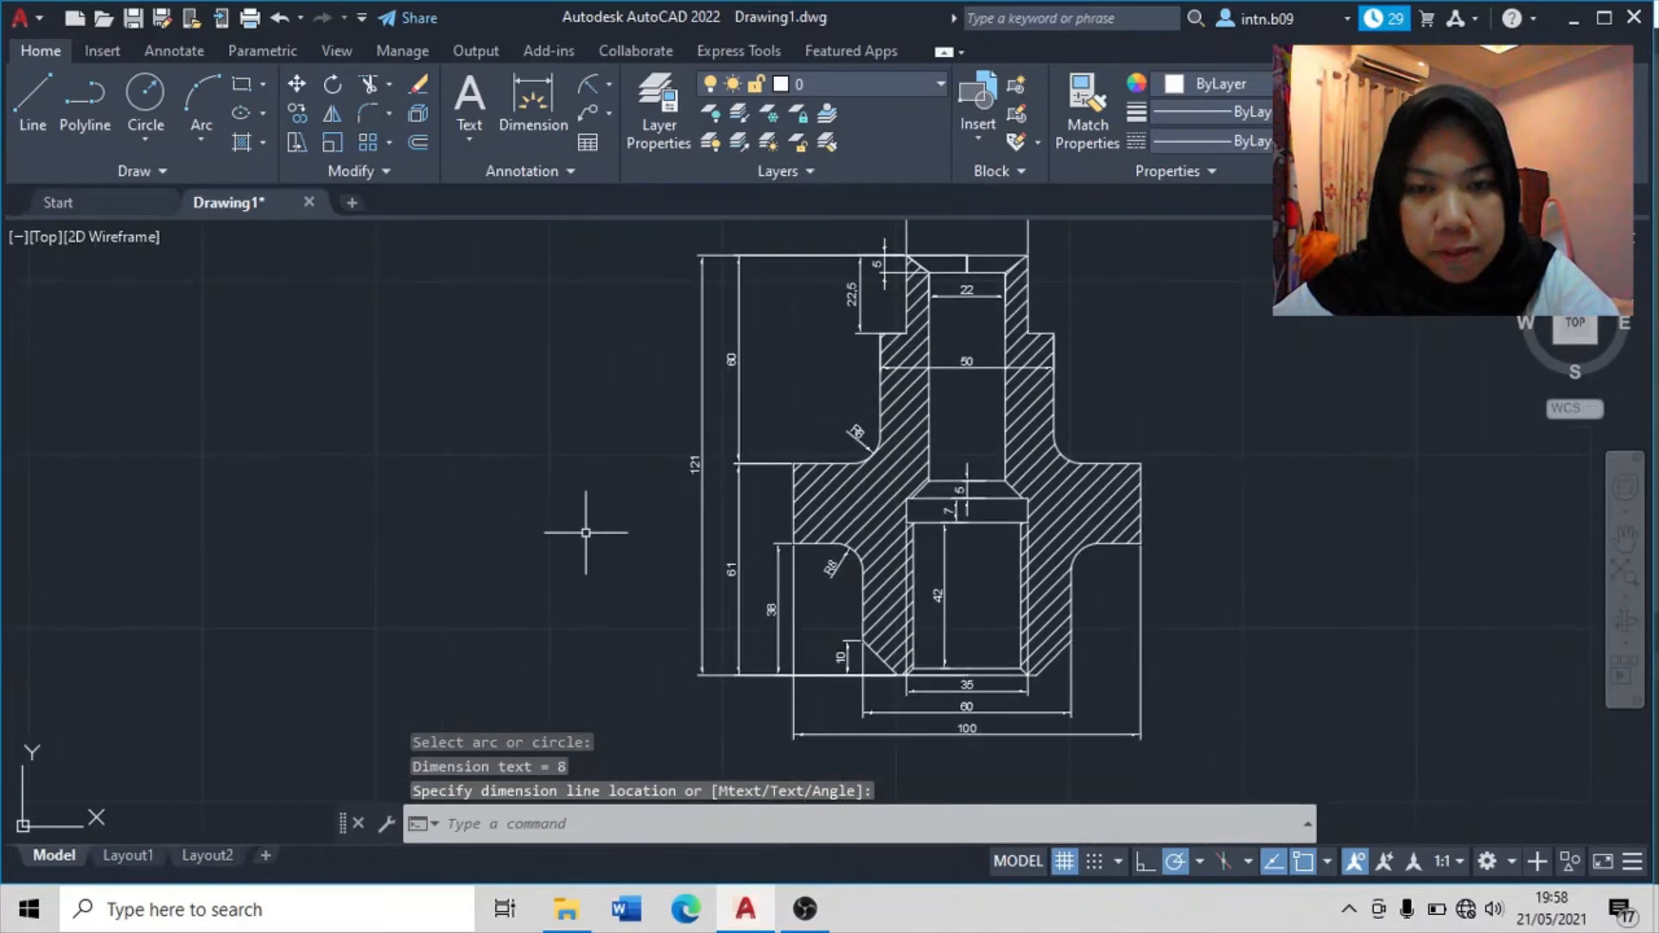
pyautogui.moveTo(195, 441); pyautogui.dragTo(543, 390, button='middle')
pyautogui.scroll(-4, 543, 390)
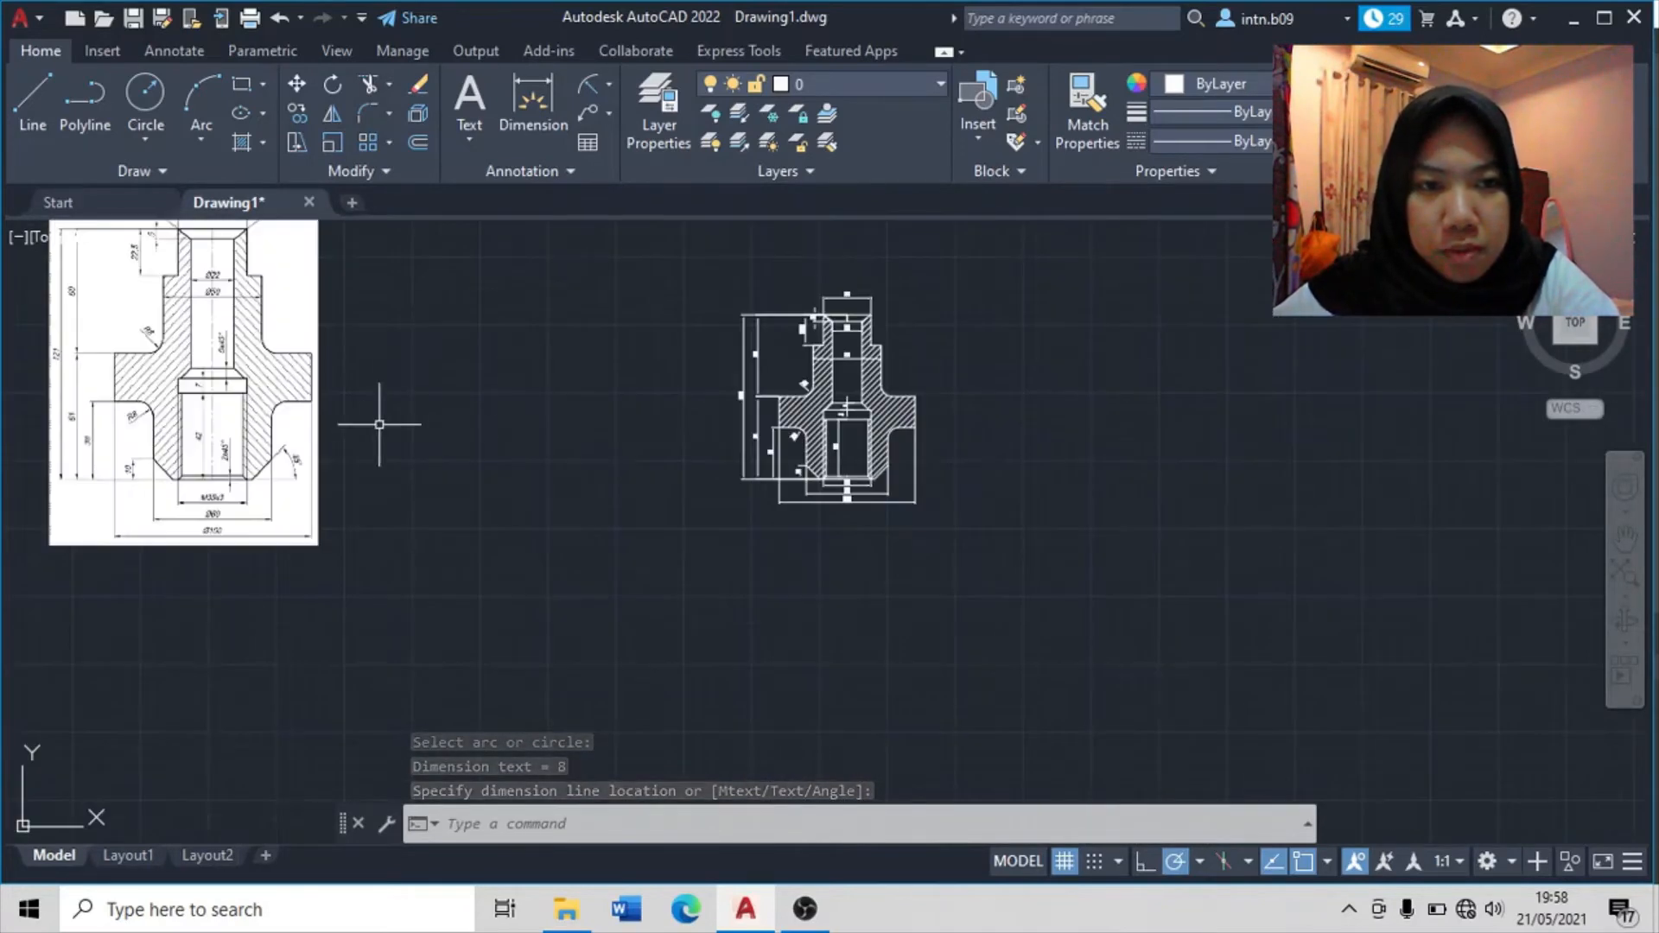
pyautogui.scroll(4, 328, 519)
pyautogui.moveTo(345, 510); pyautogui.dragTo(599, 515, button='middle')
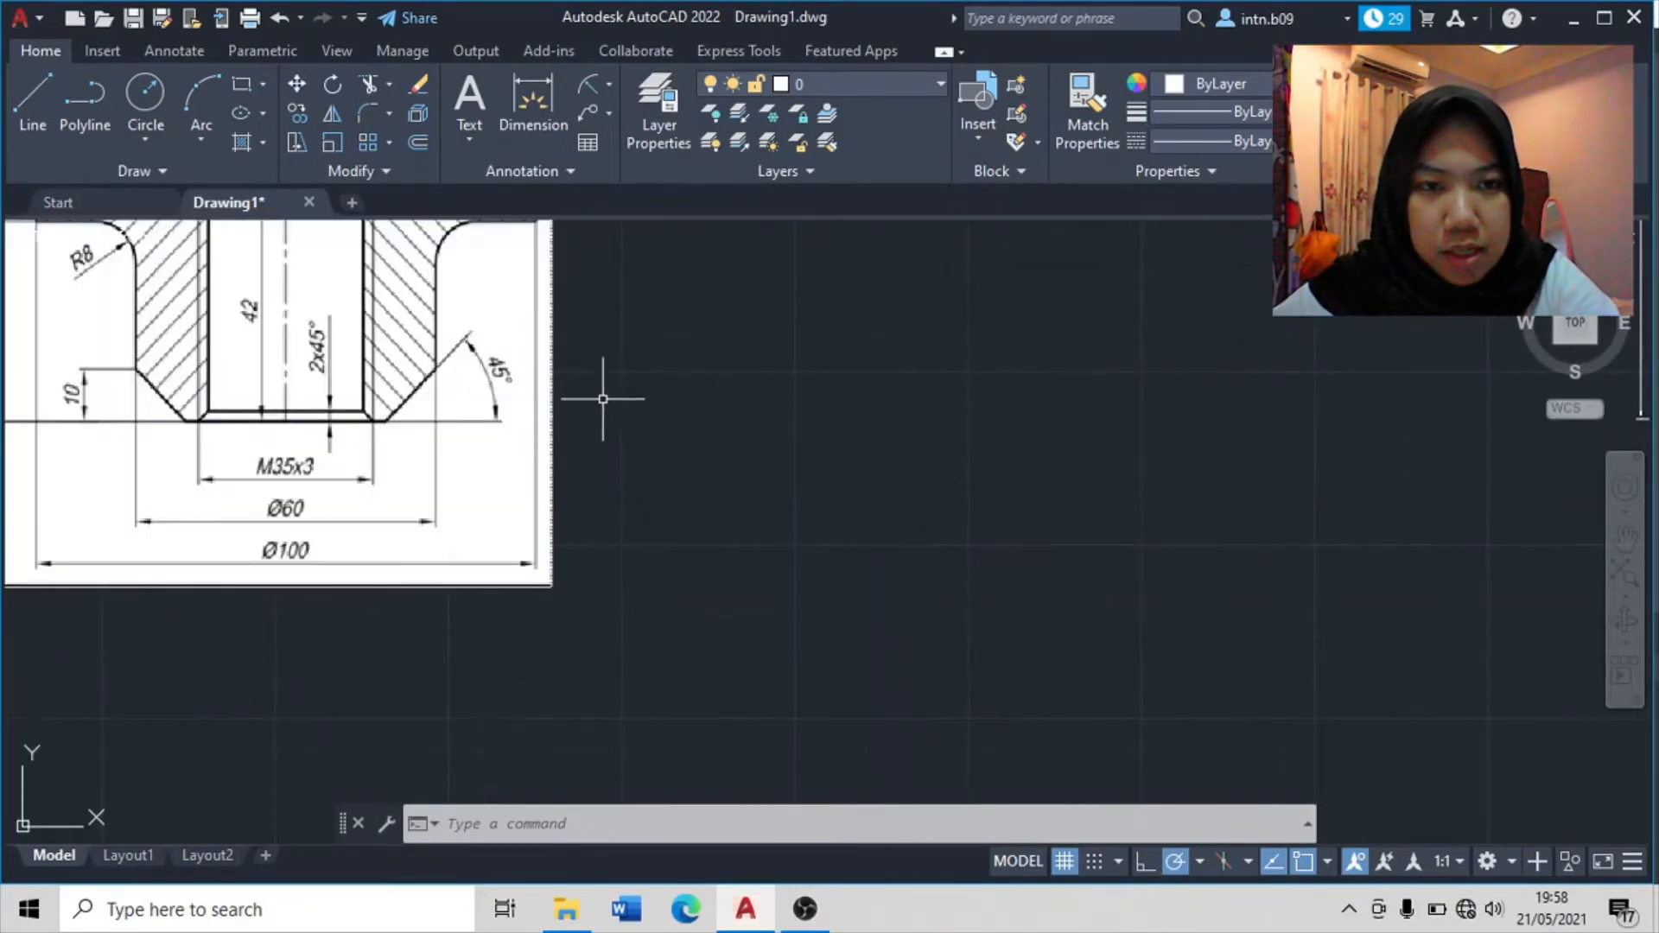
pyautogui.moveTo(815, 398); pyautogui.dragTo(862, 633, button='middle')
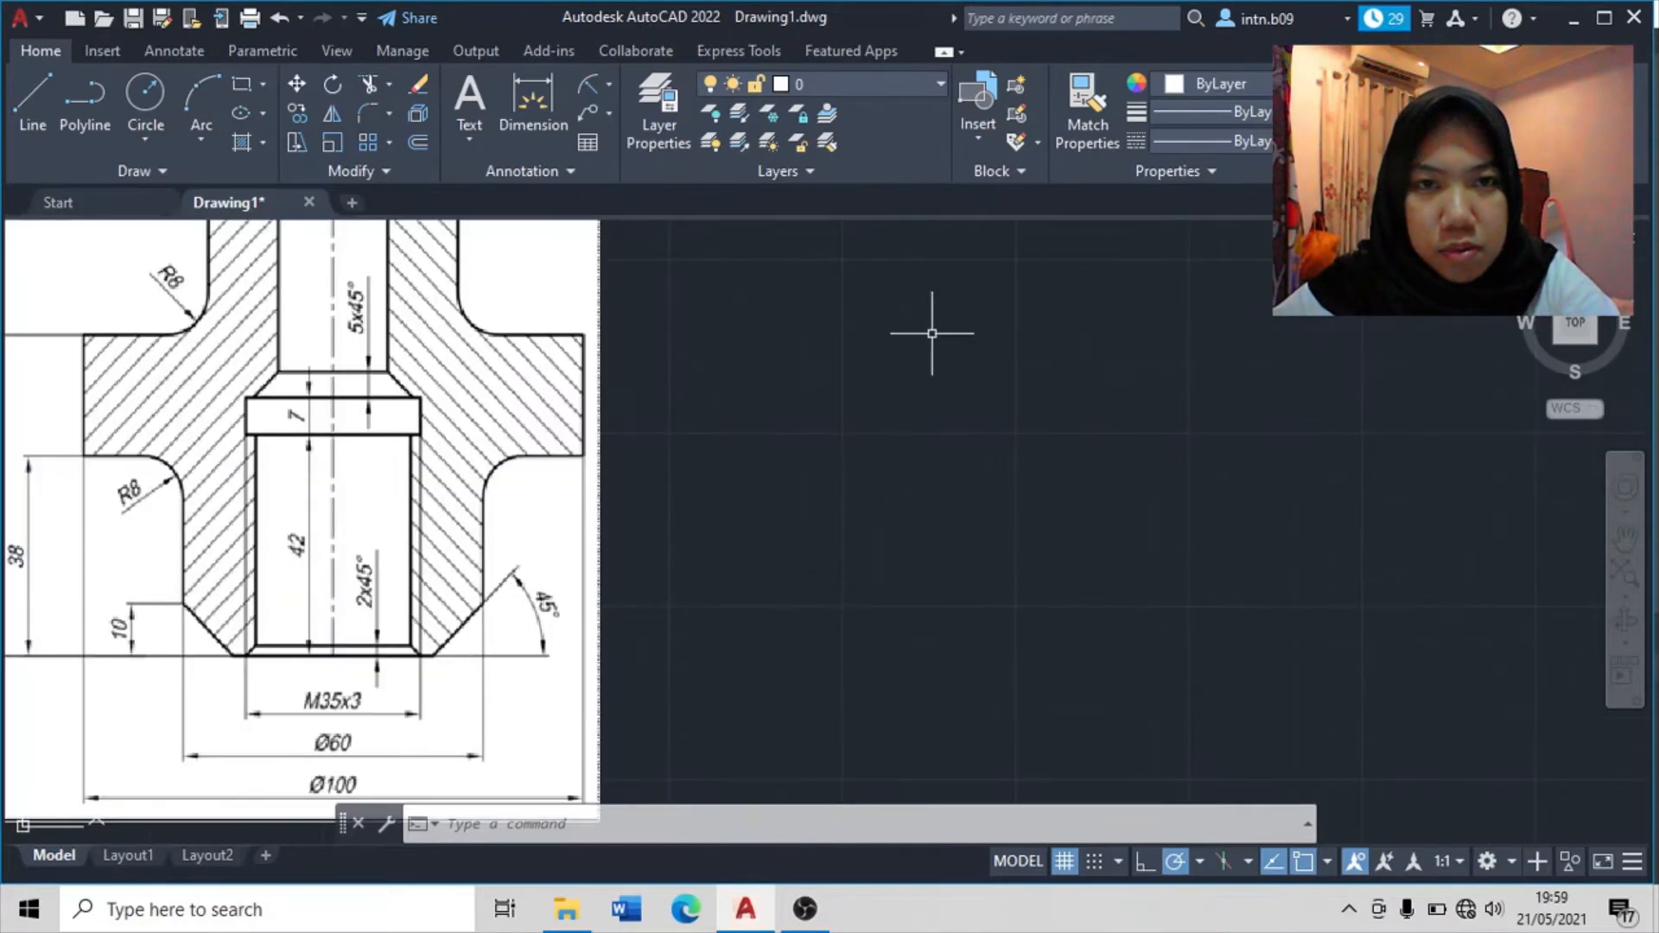
# - Add an angular dimension between the two sloped chamfer lines at the bore's top opening, with its arc above the top width dimension
pyautogui.click(604, 85)
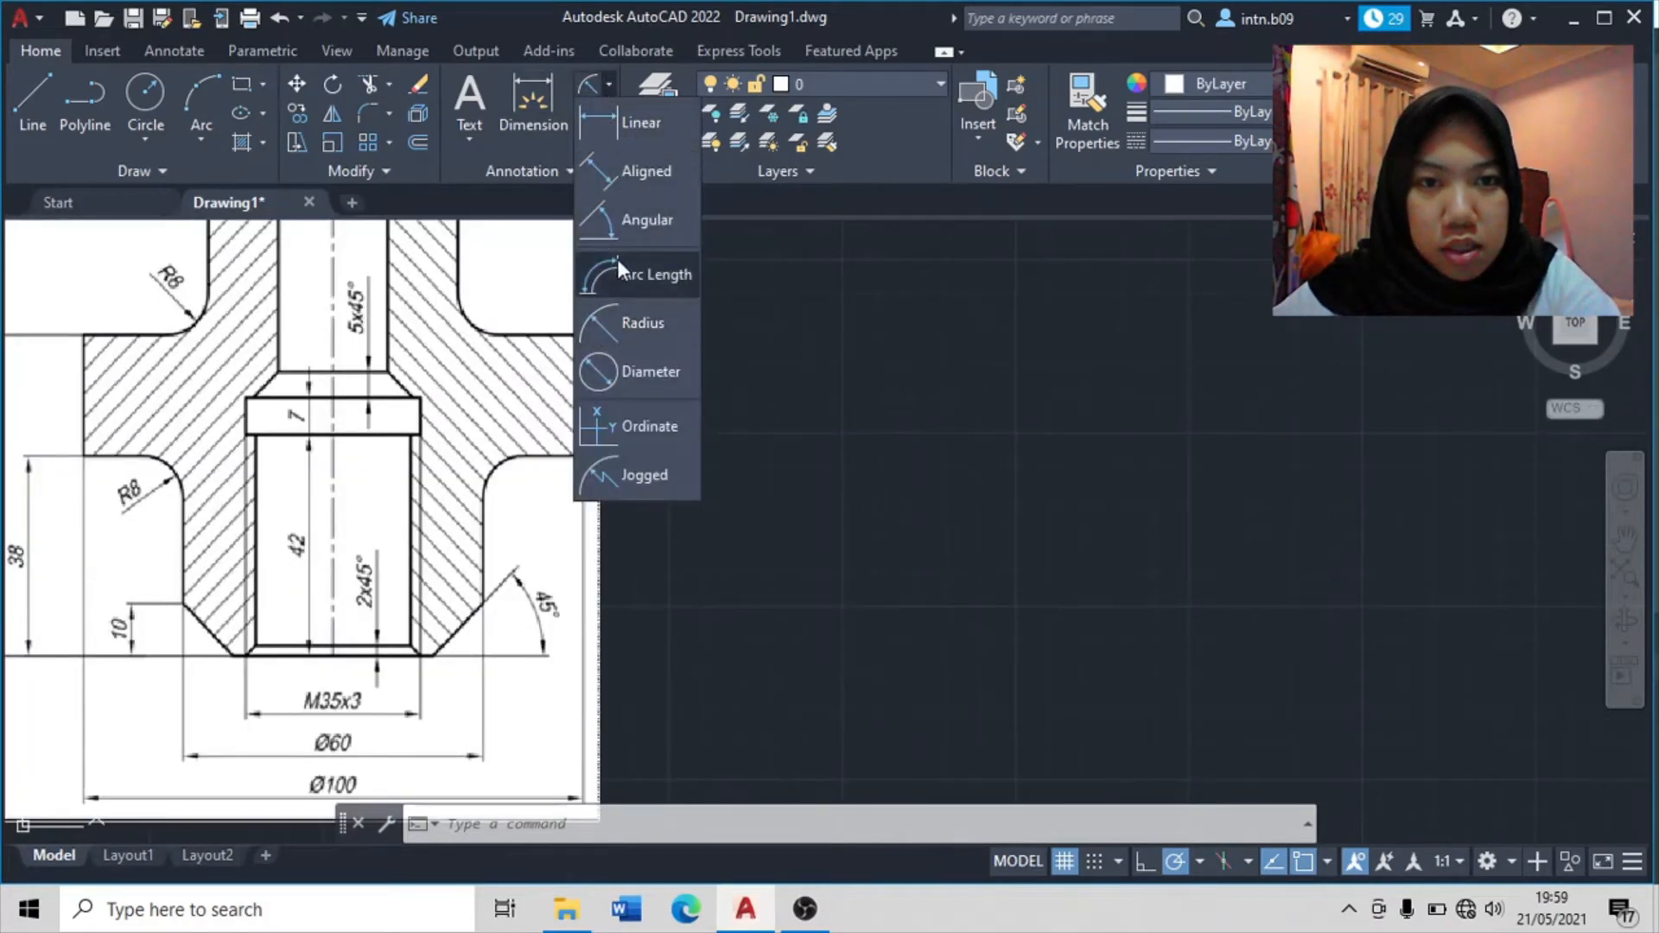
pyautogui.click(635, 218)
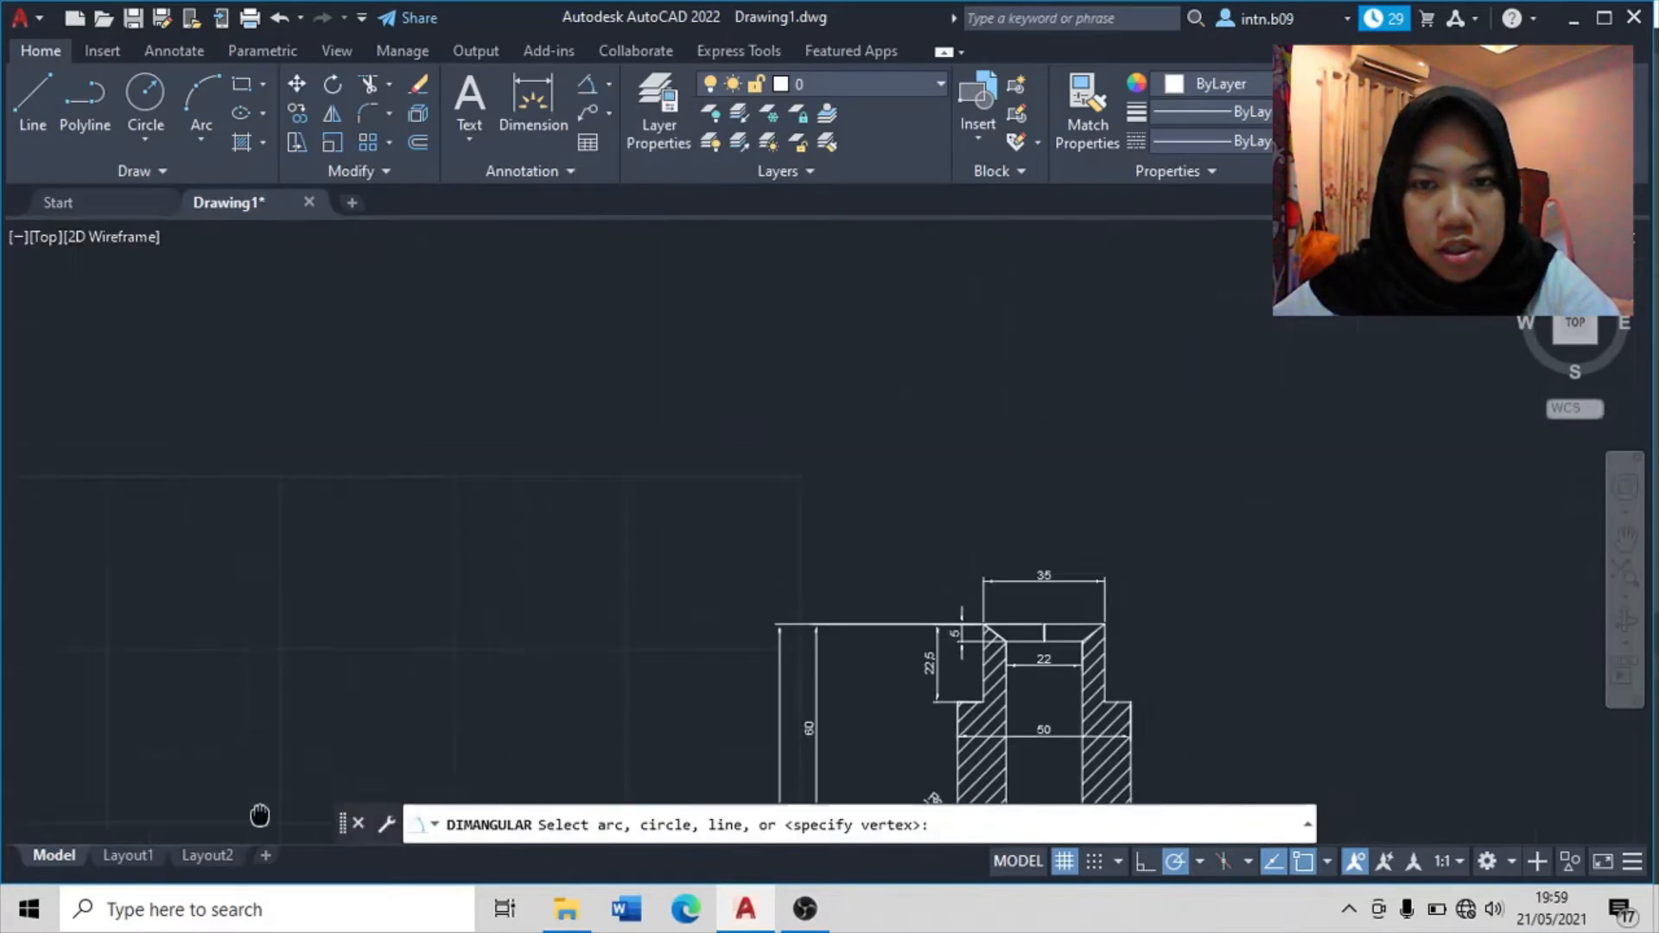
pyautogui.scroll(4, 761, 639)
pyautogui.moveTo(1184, 604)
pyautogui.mouseDown(button='middle')
pyautogui.moveTo(777, 622)
pyautogui.moveTo(714, 512)
pyautogui.mouseUp(button='middle')
pyautogui.scroll(4, 714, 512)
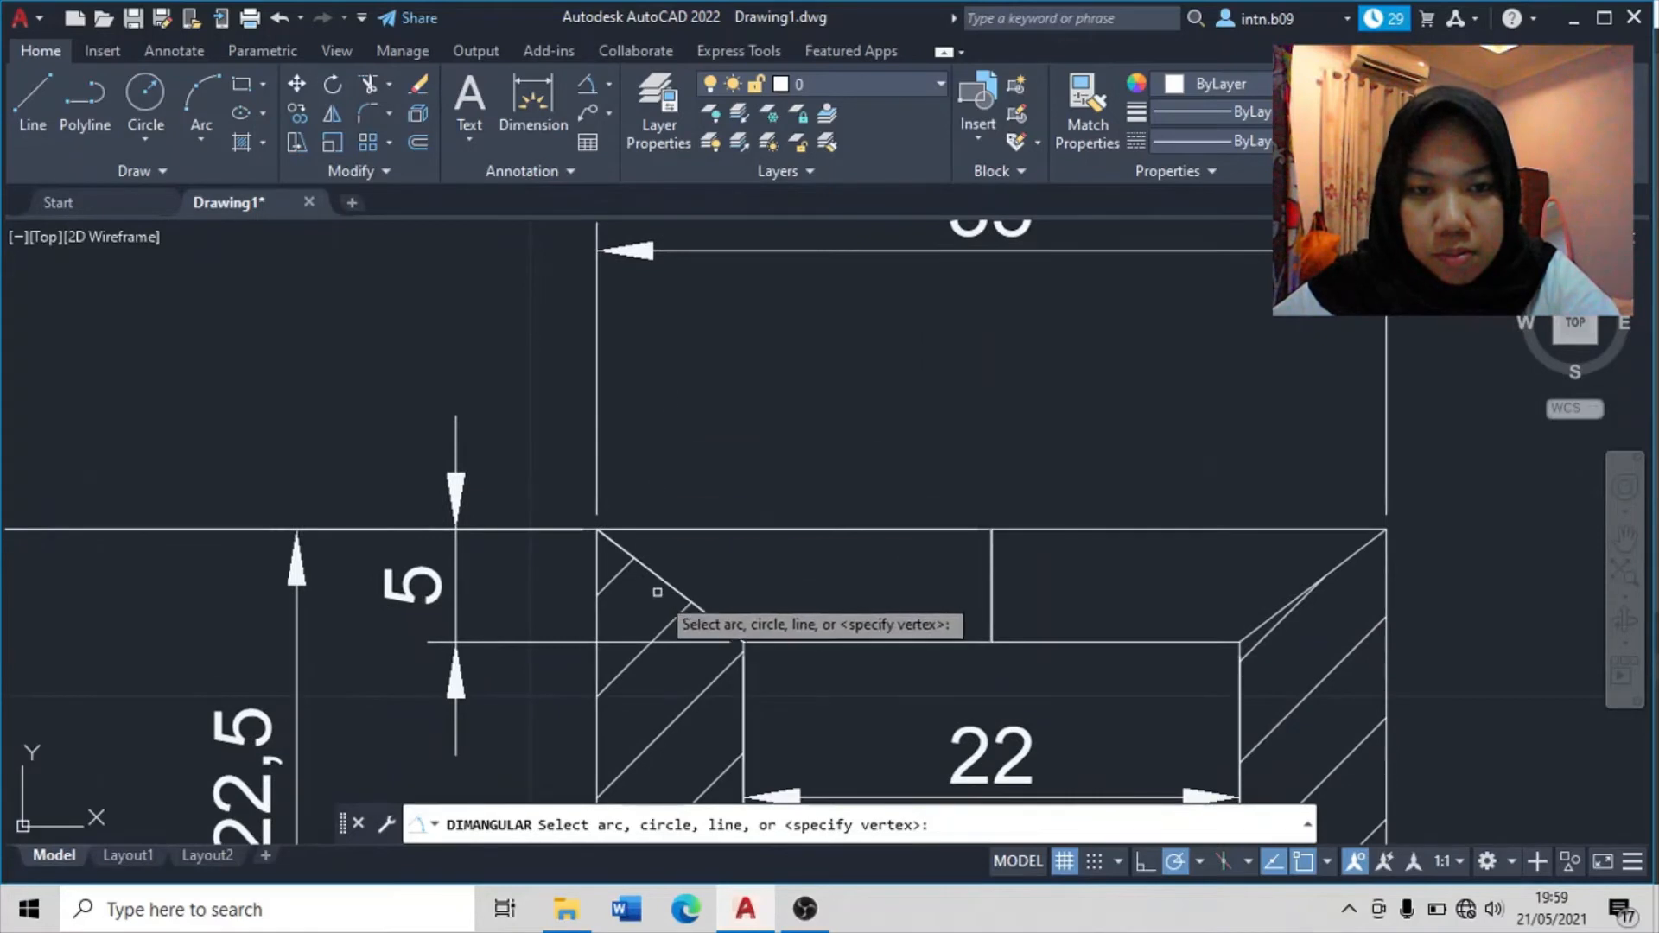
pyautogui.click(662, 573)
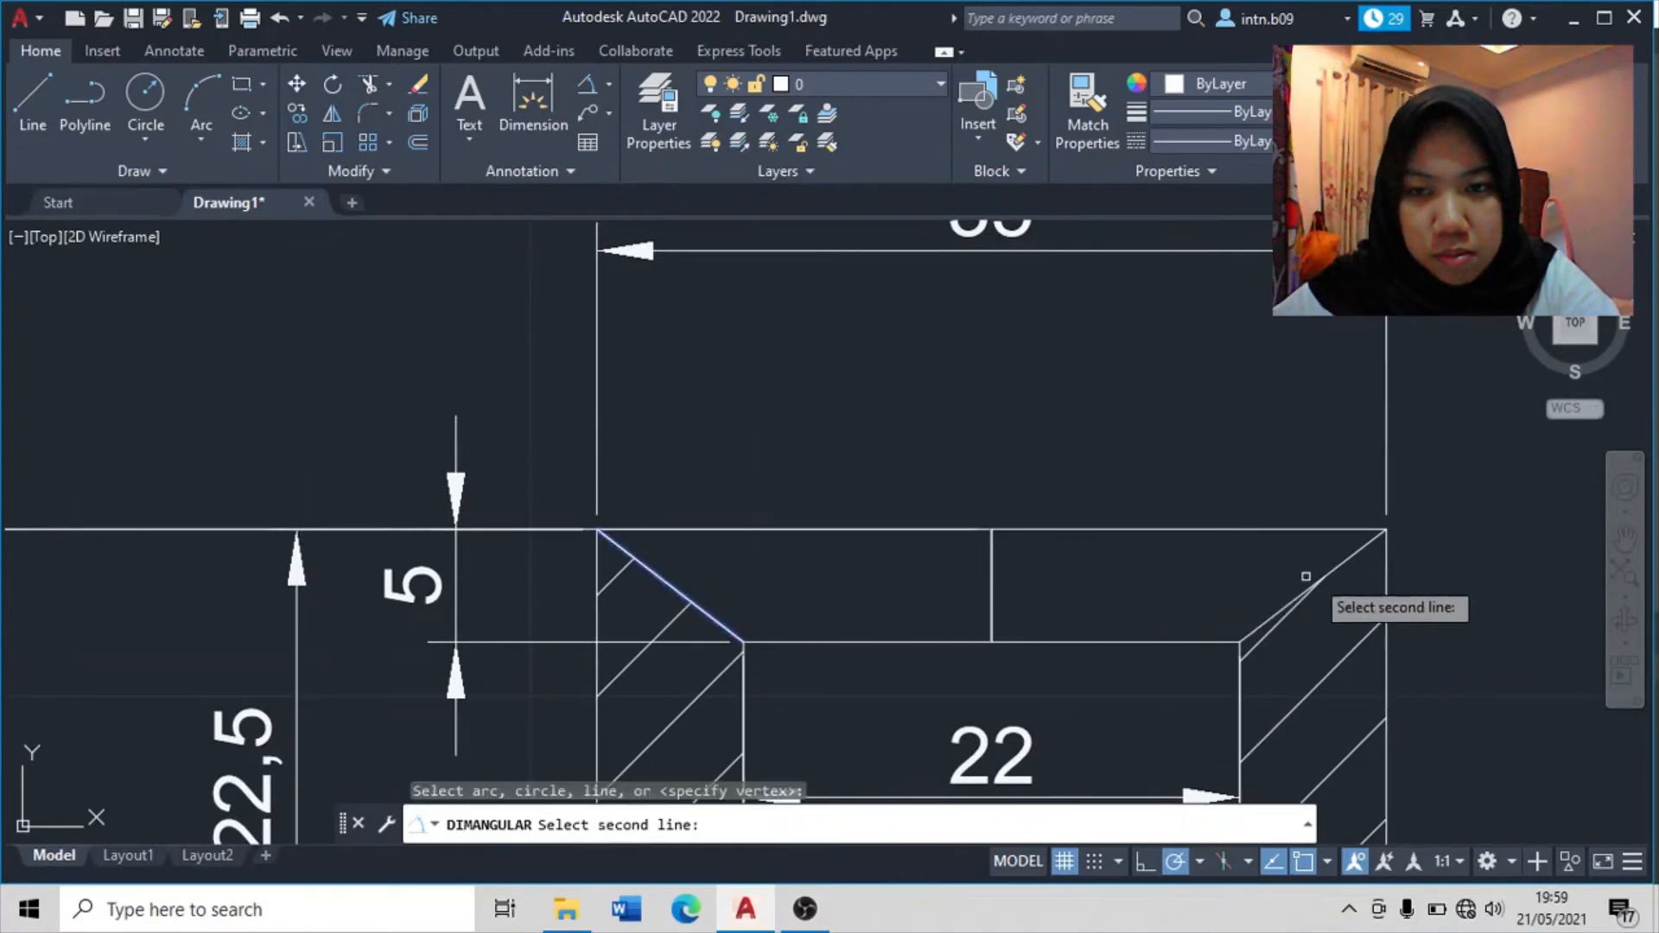
pyautogui.click(1345, 565)
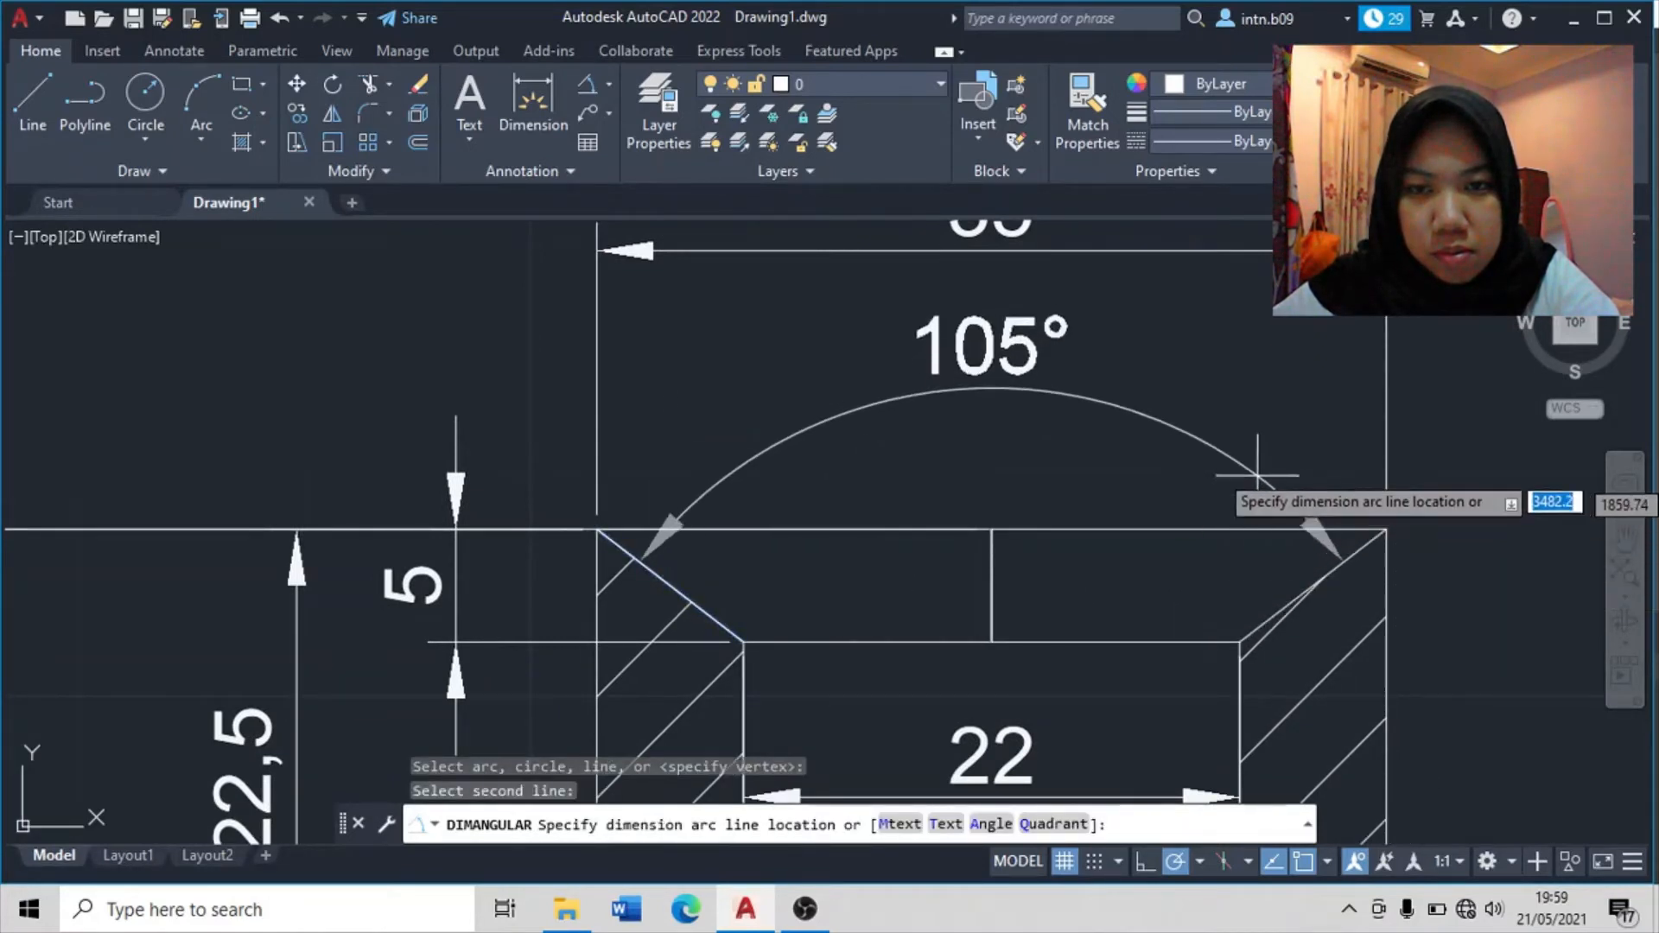
pyautogui.scroll(-4, 1255, 465)
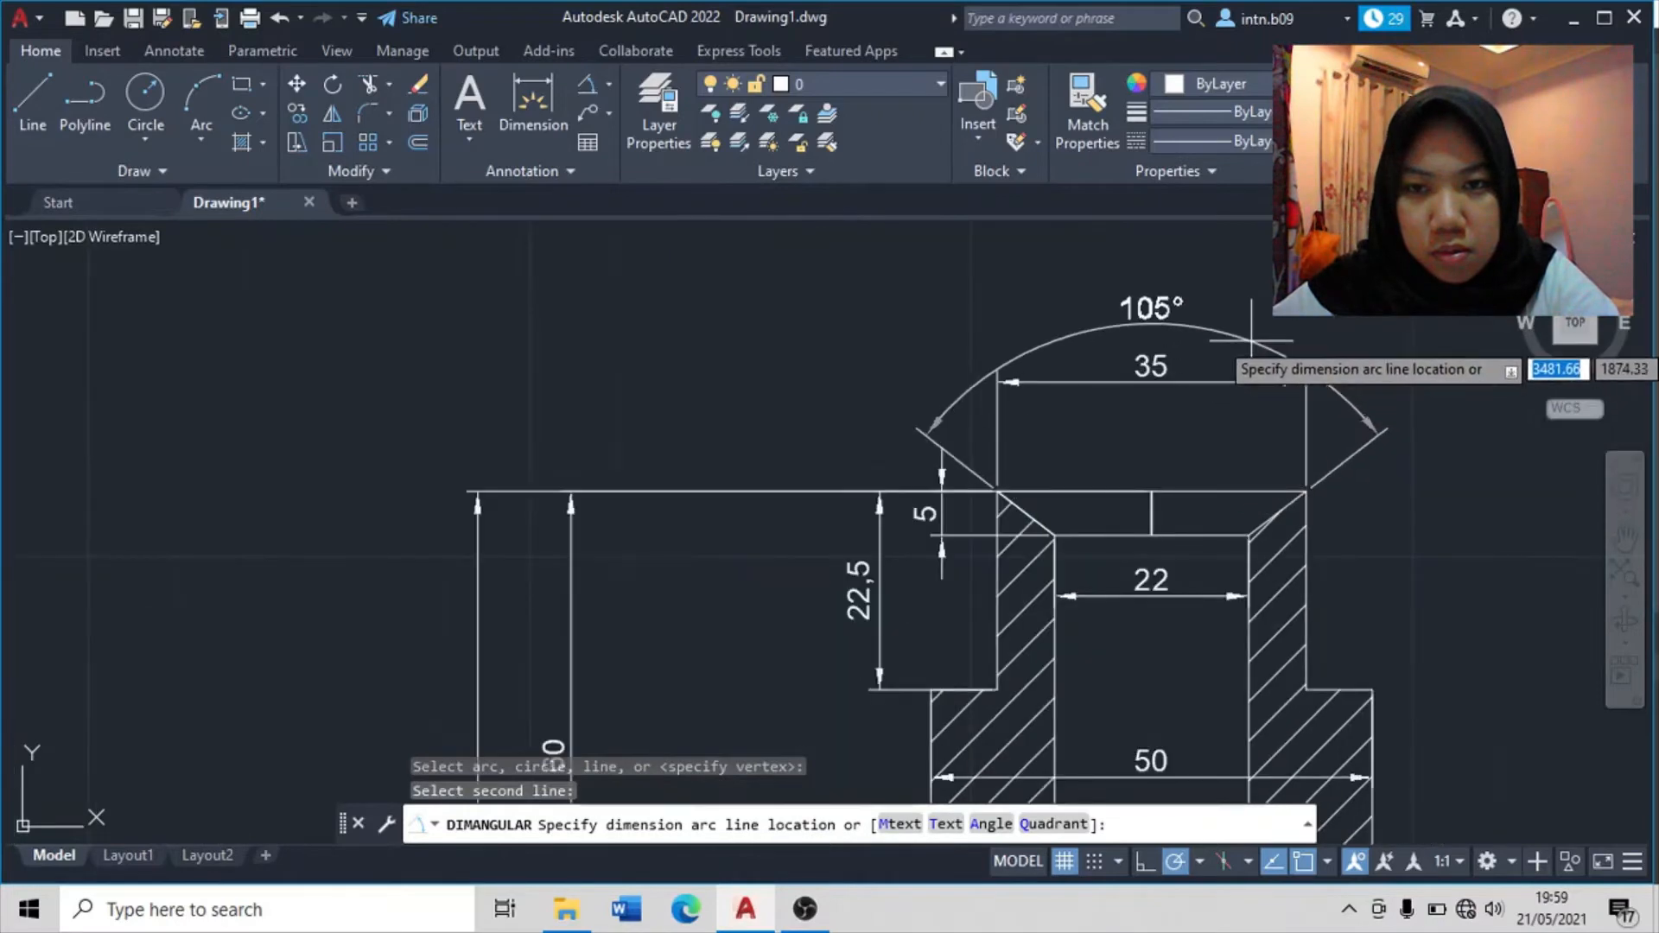
pyautogui.click(1267, 298)
# - Add an angular dimension between the lower right outer chamfer and the base line, with its arc outside the body
pyautogui.scroll(-3, 1374, 587)
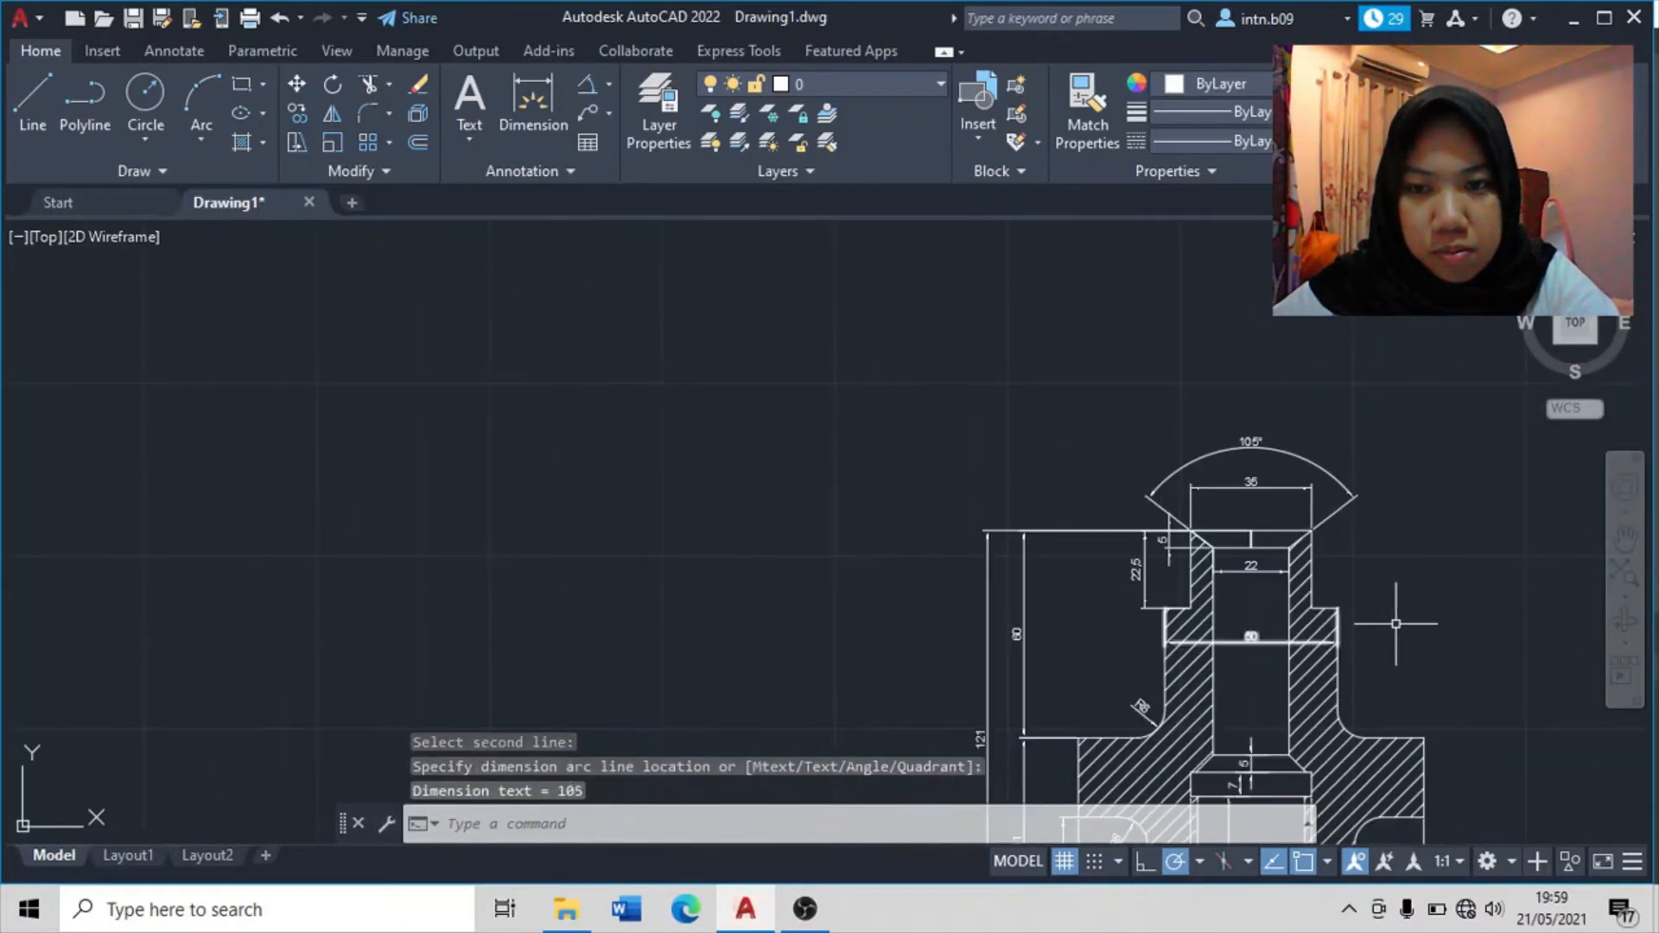
pyautogui.moveTo(1387, 518); pyautogui.dragTo(877, 357, button='middle')
pyautogui.scroll(4, 933, 678)
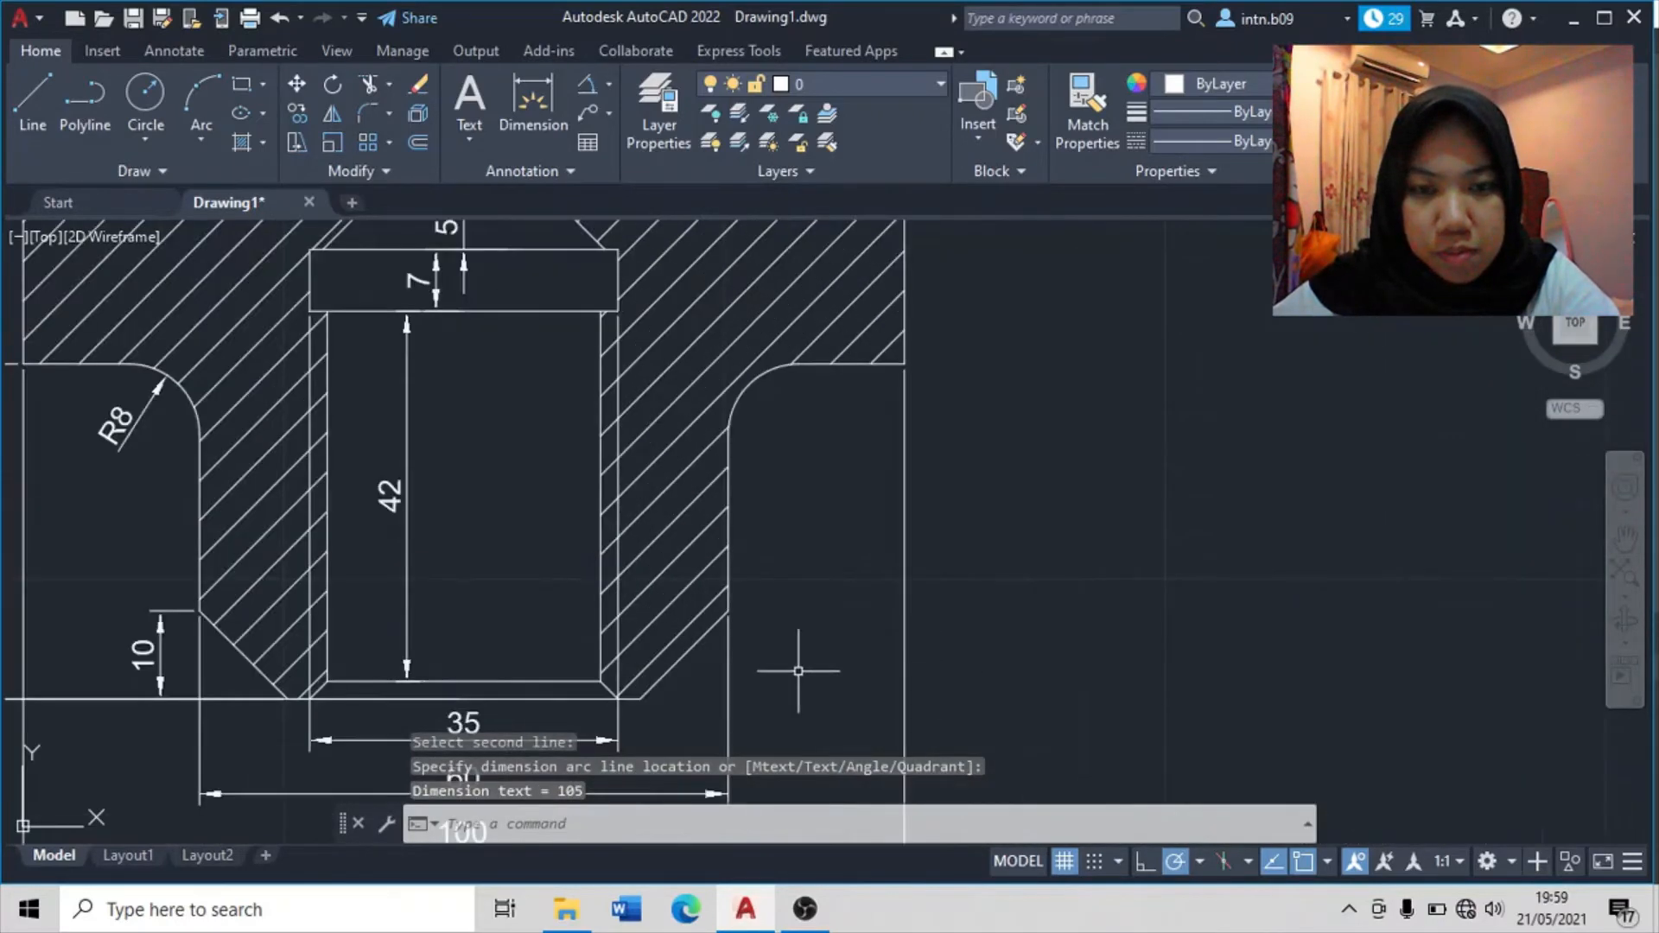
pyautogui.moveTo(819, 658); pyautogui.dragTo(863, 548, button='middle')
pyautogui.scroll(2, 862, 548)
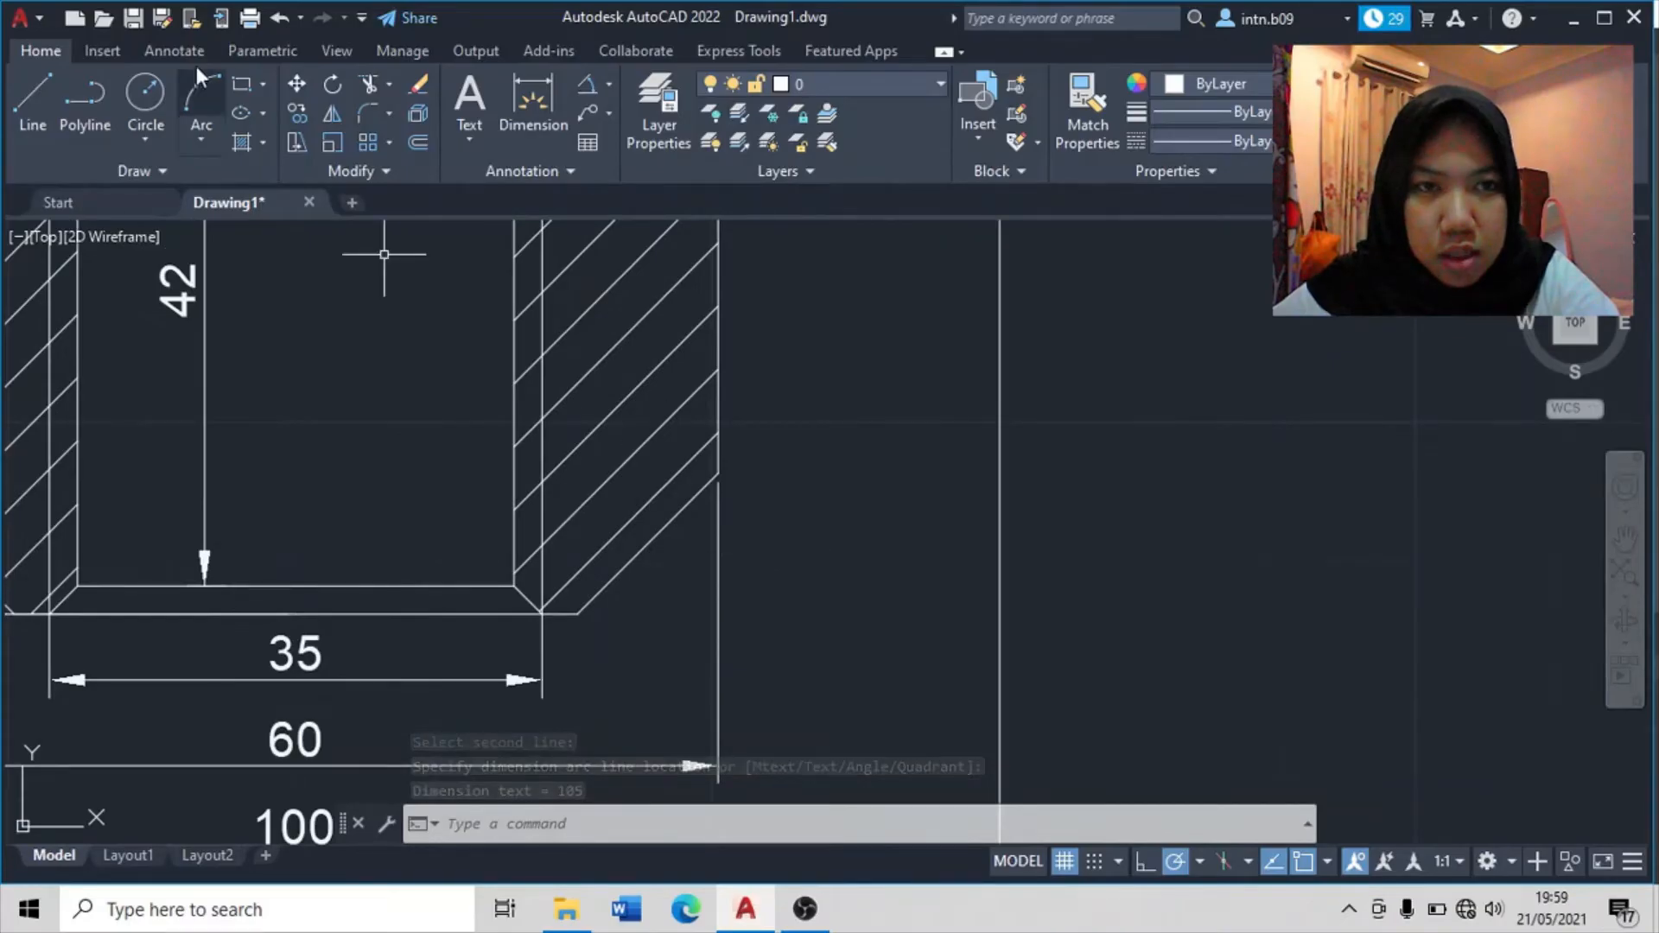
pyautogui.click(586, 82)
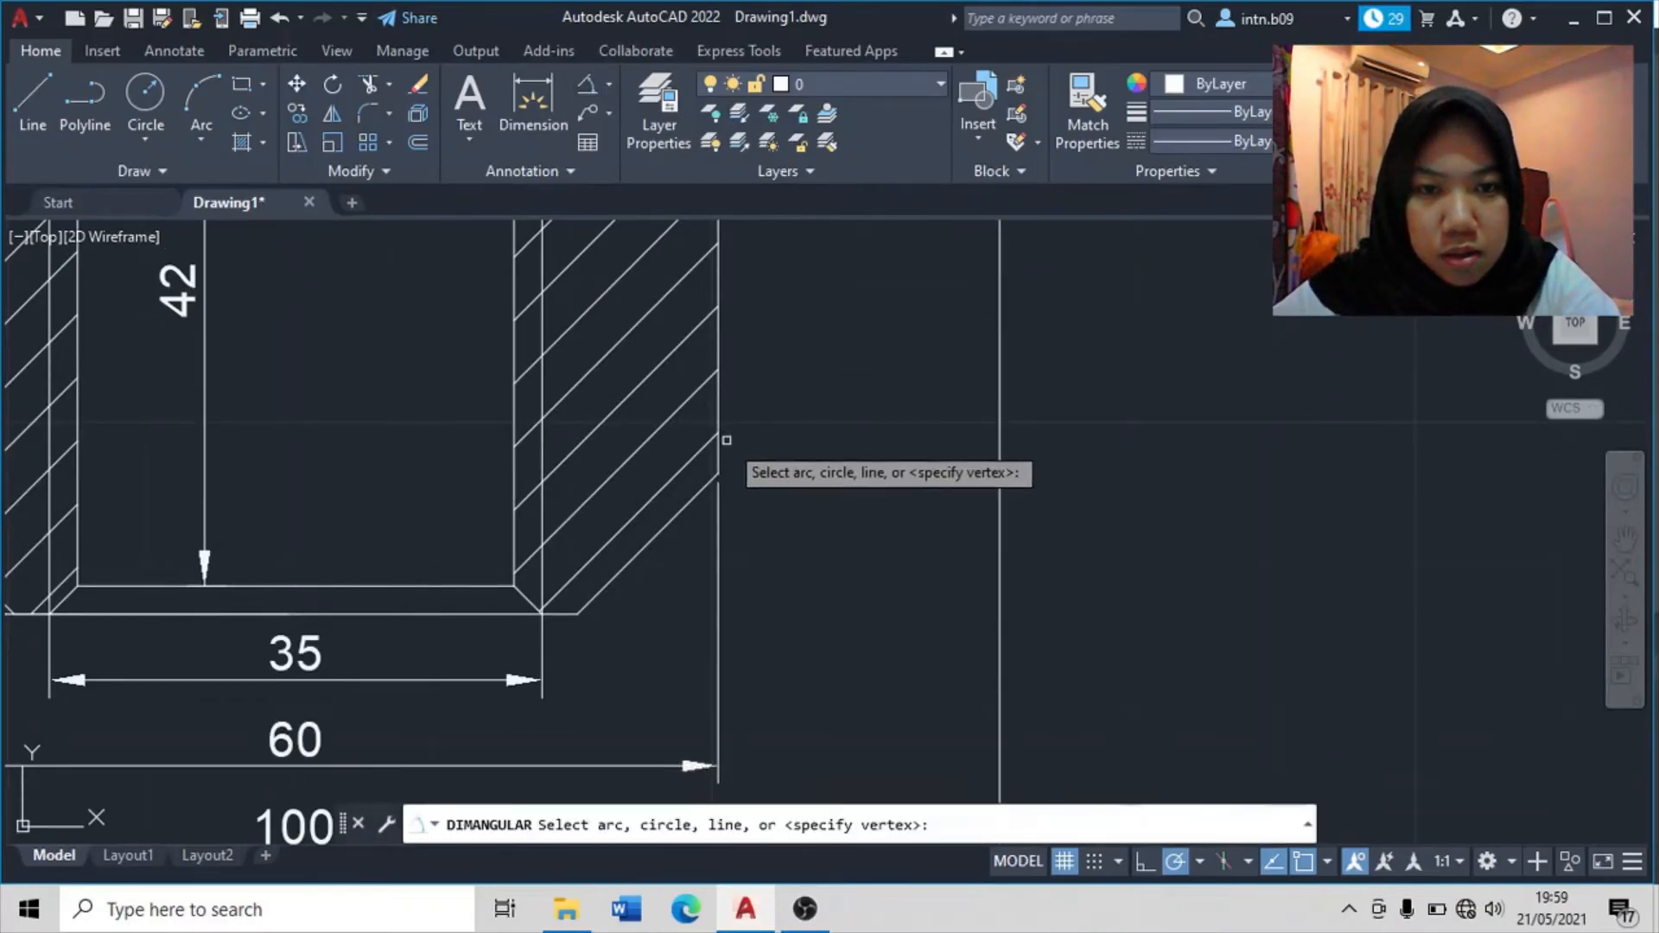
pyautogui.click(677, 517)
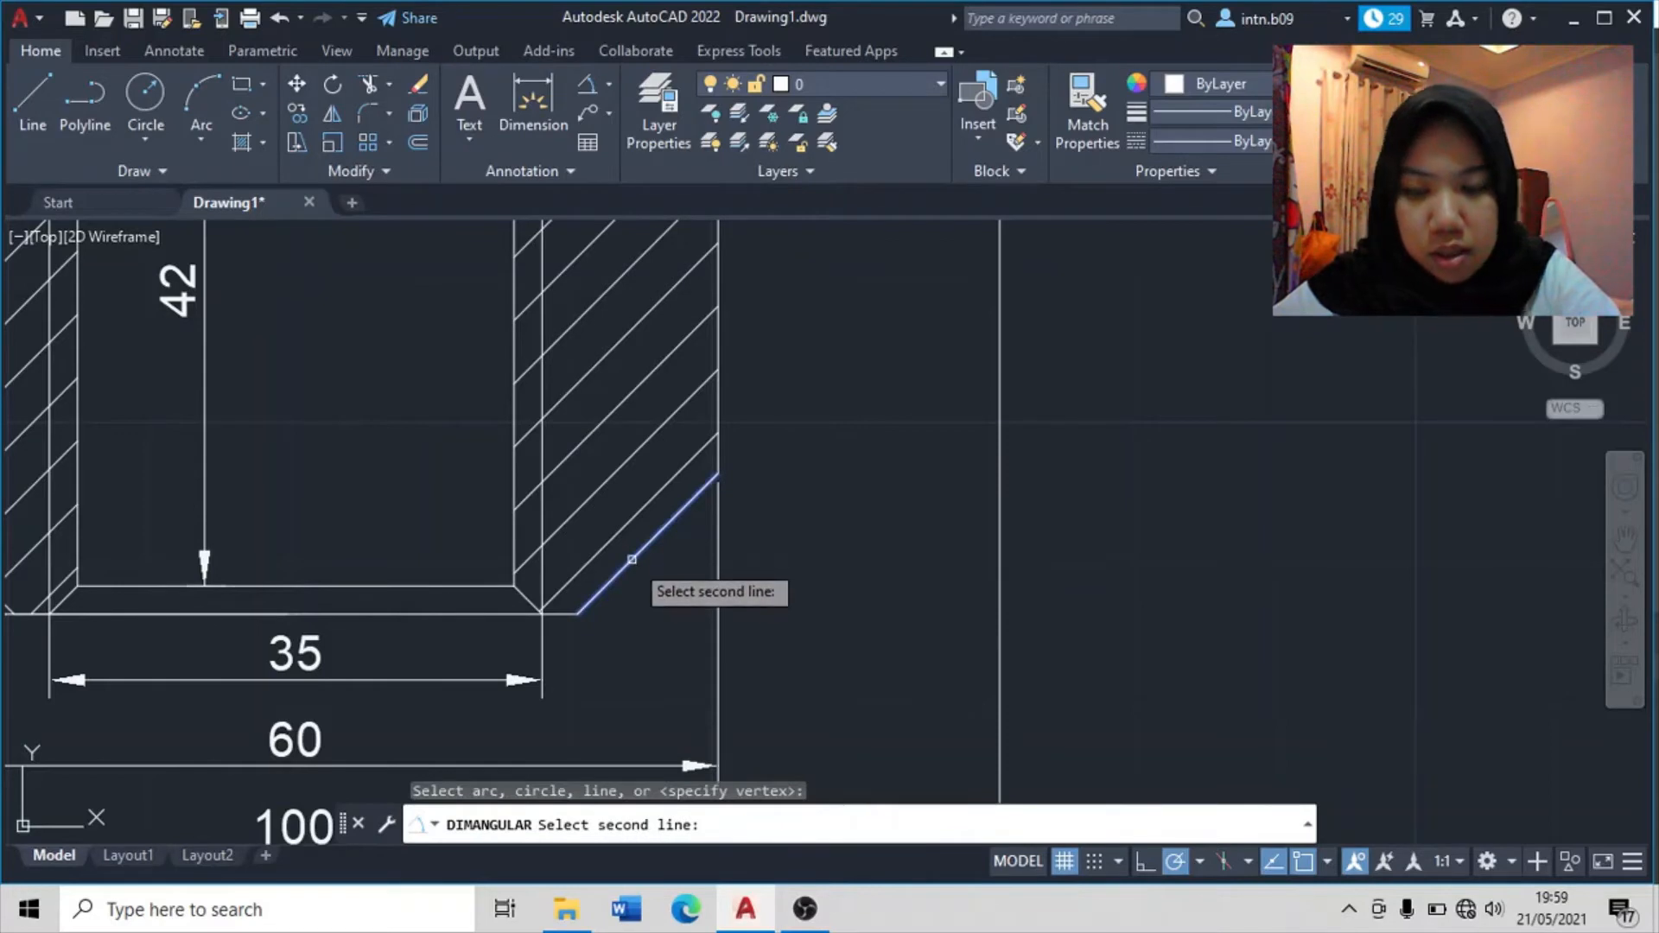
pyautogui.click(568, 615)
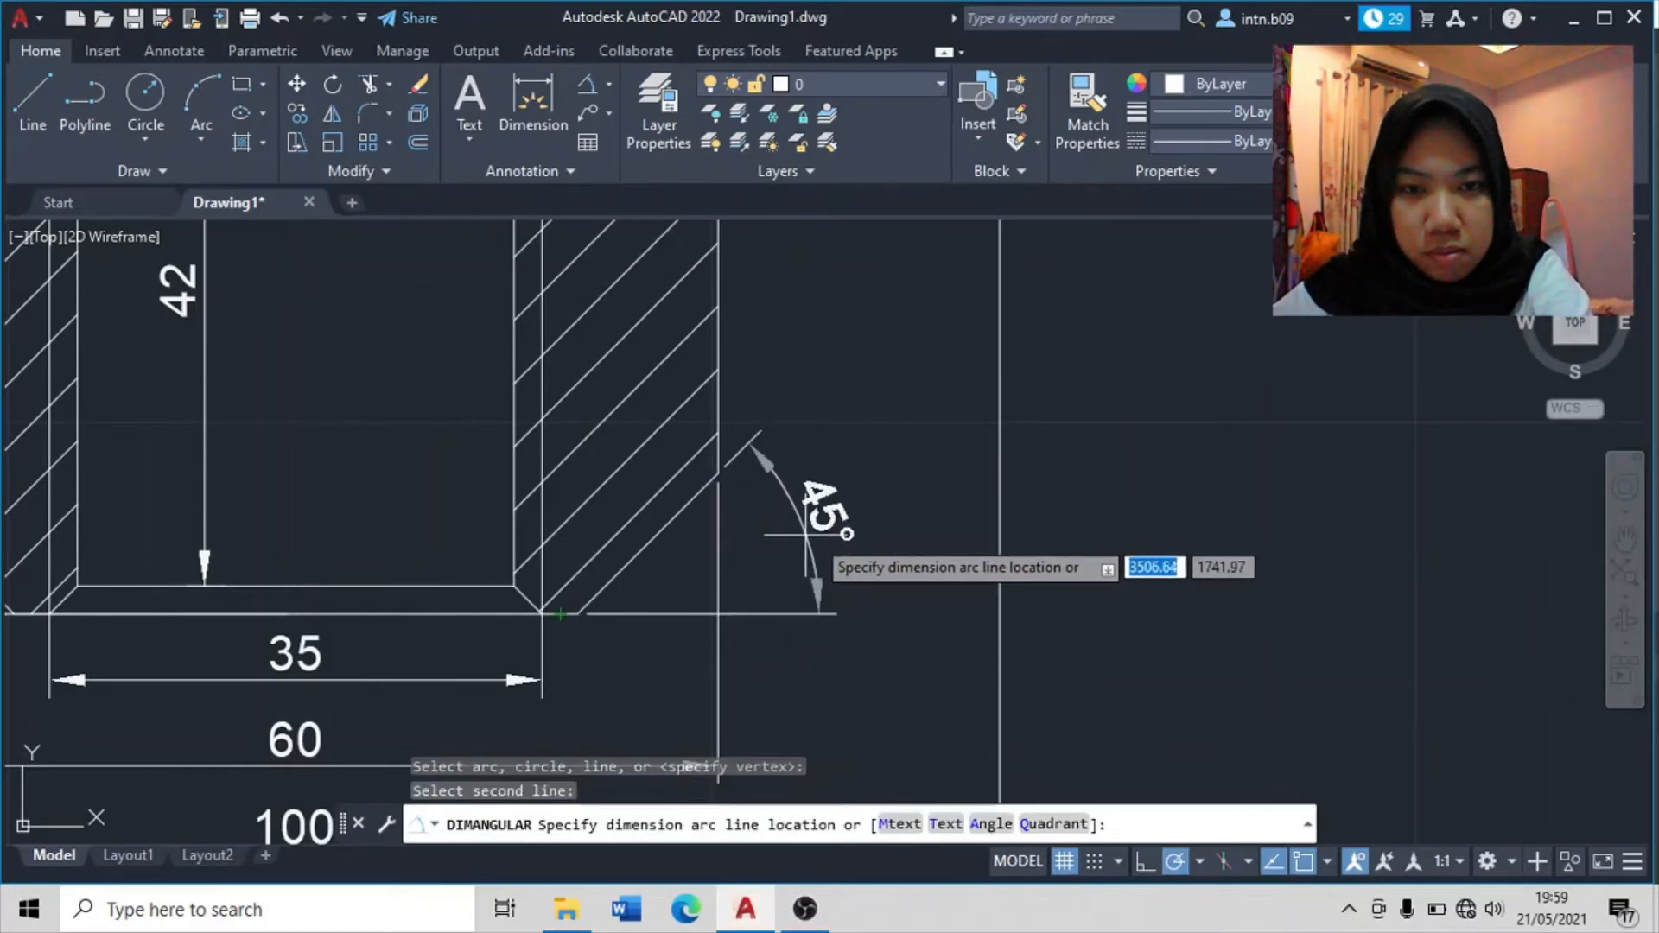
pyautogui.click(877, 518)
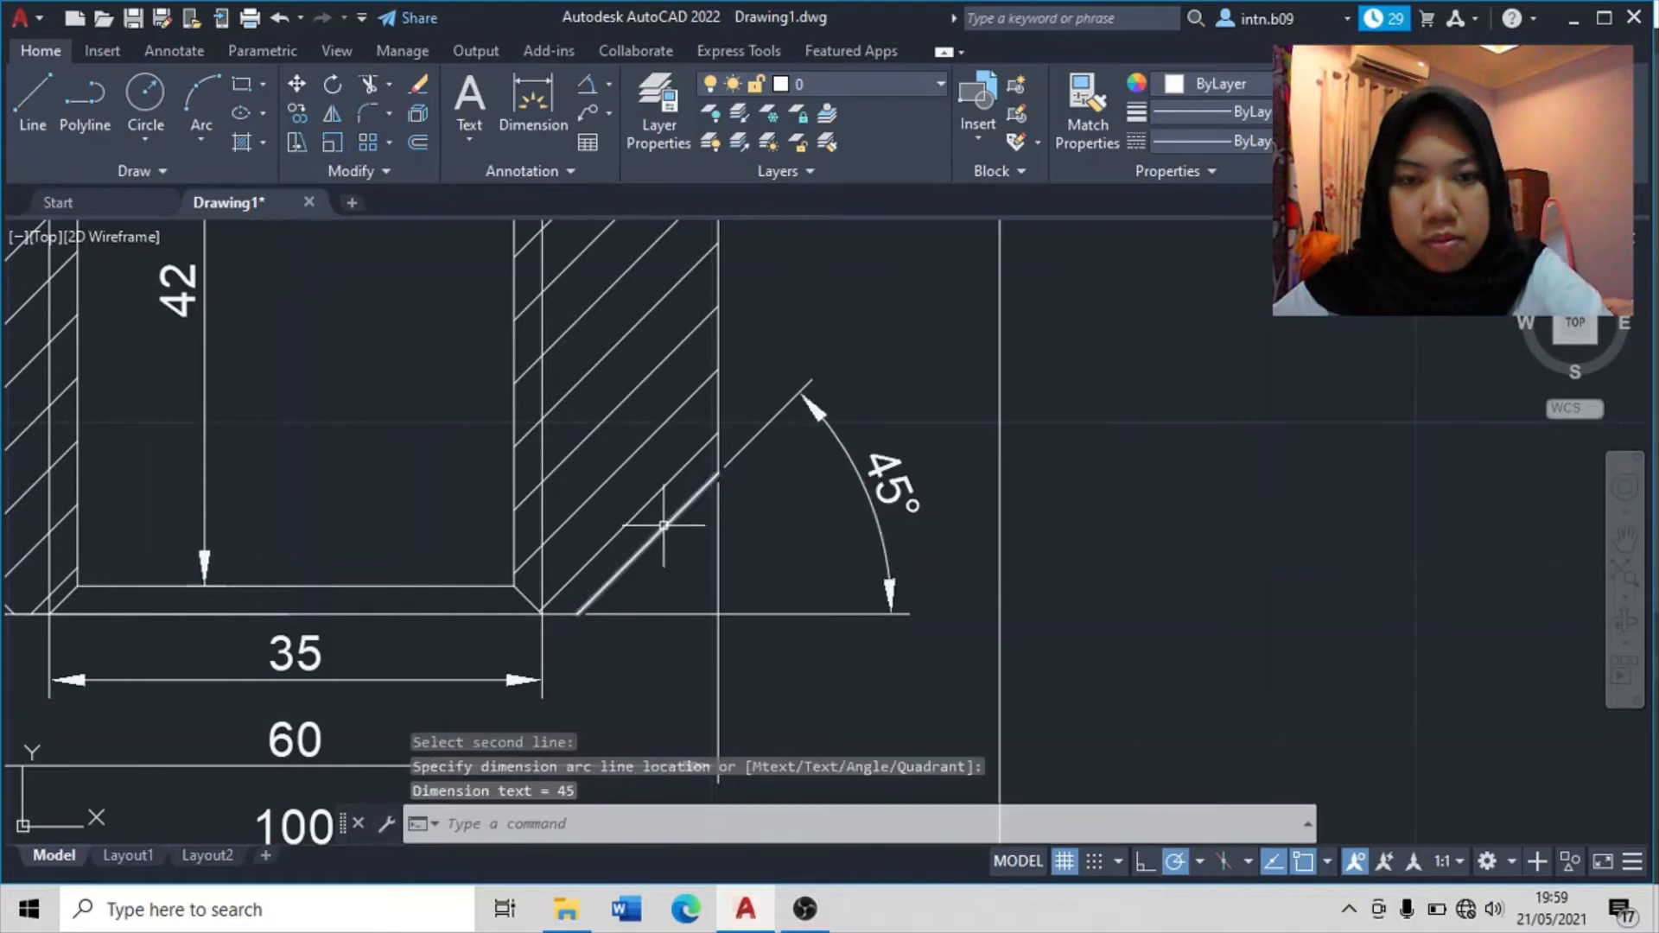
# - Compare the fully dimensioned section with the reference drawing
pyautogui.scroll(-4, 663, 528)
pyautogui.moveTo(925, 546); pyautogui.dragTo(1104, 537, button='middle')
pyautogui.scroll(-4, 1103, 535)
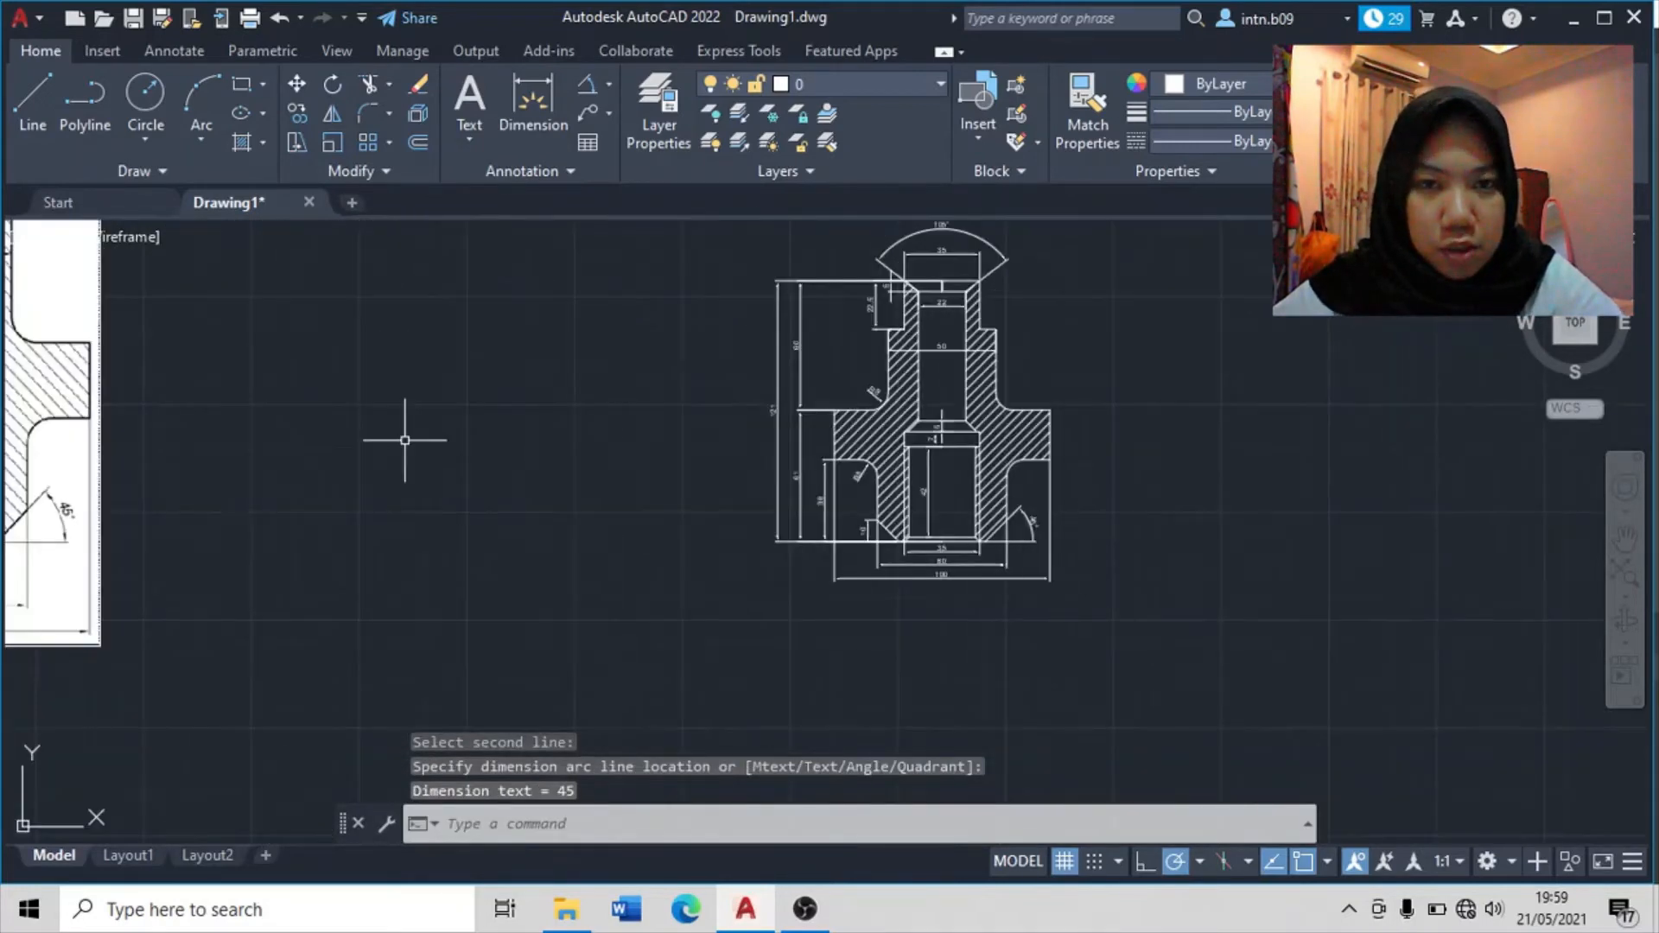
pyautogui.moveTo(402, 440); pyautogui.dragTo(703, 500, button='middle')
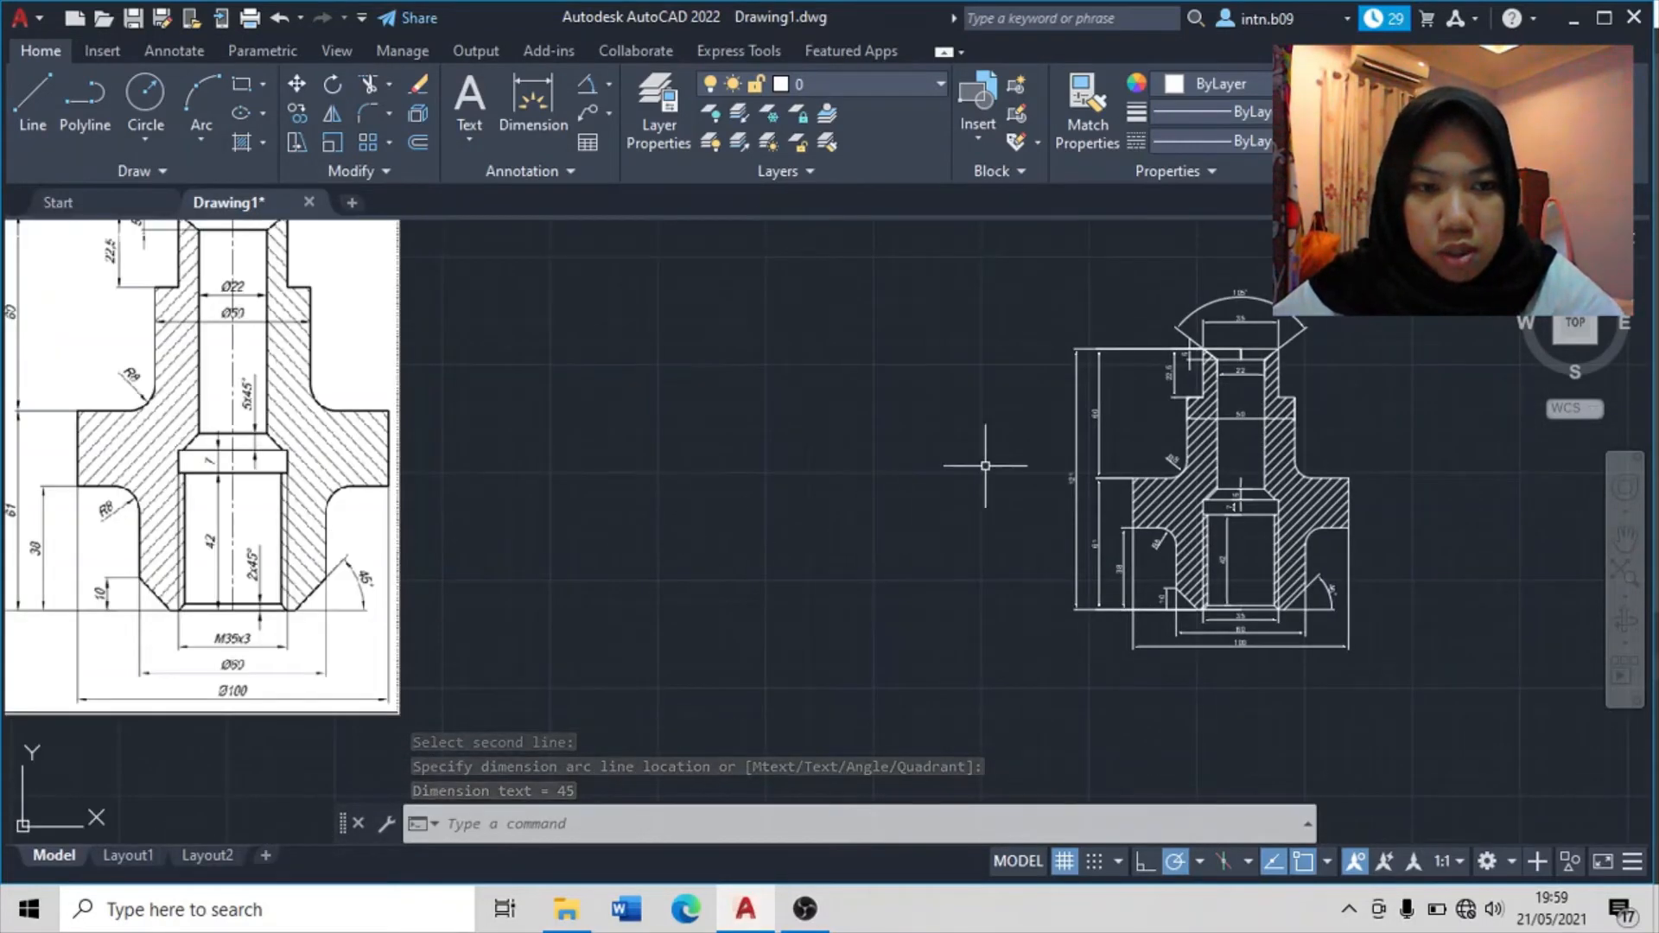
pyautogui.moveTo(989, 458)
pyautogui.mouseDown(button='middle')
pyautogui.moveTo(870, 484)
pyautogui.moveTo(637, 474)
pyautogui.mouseUp(button='middle')
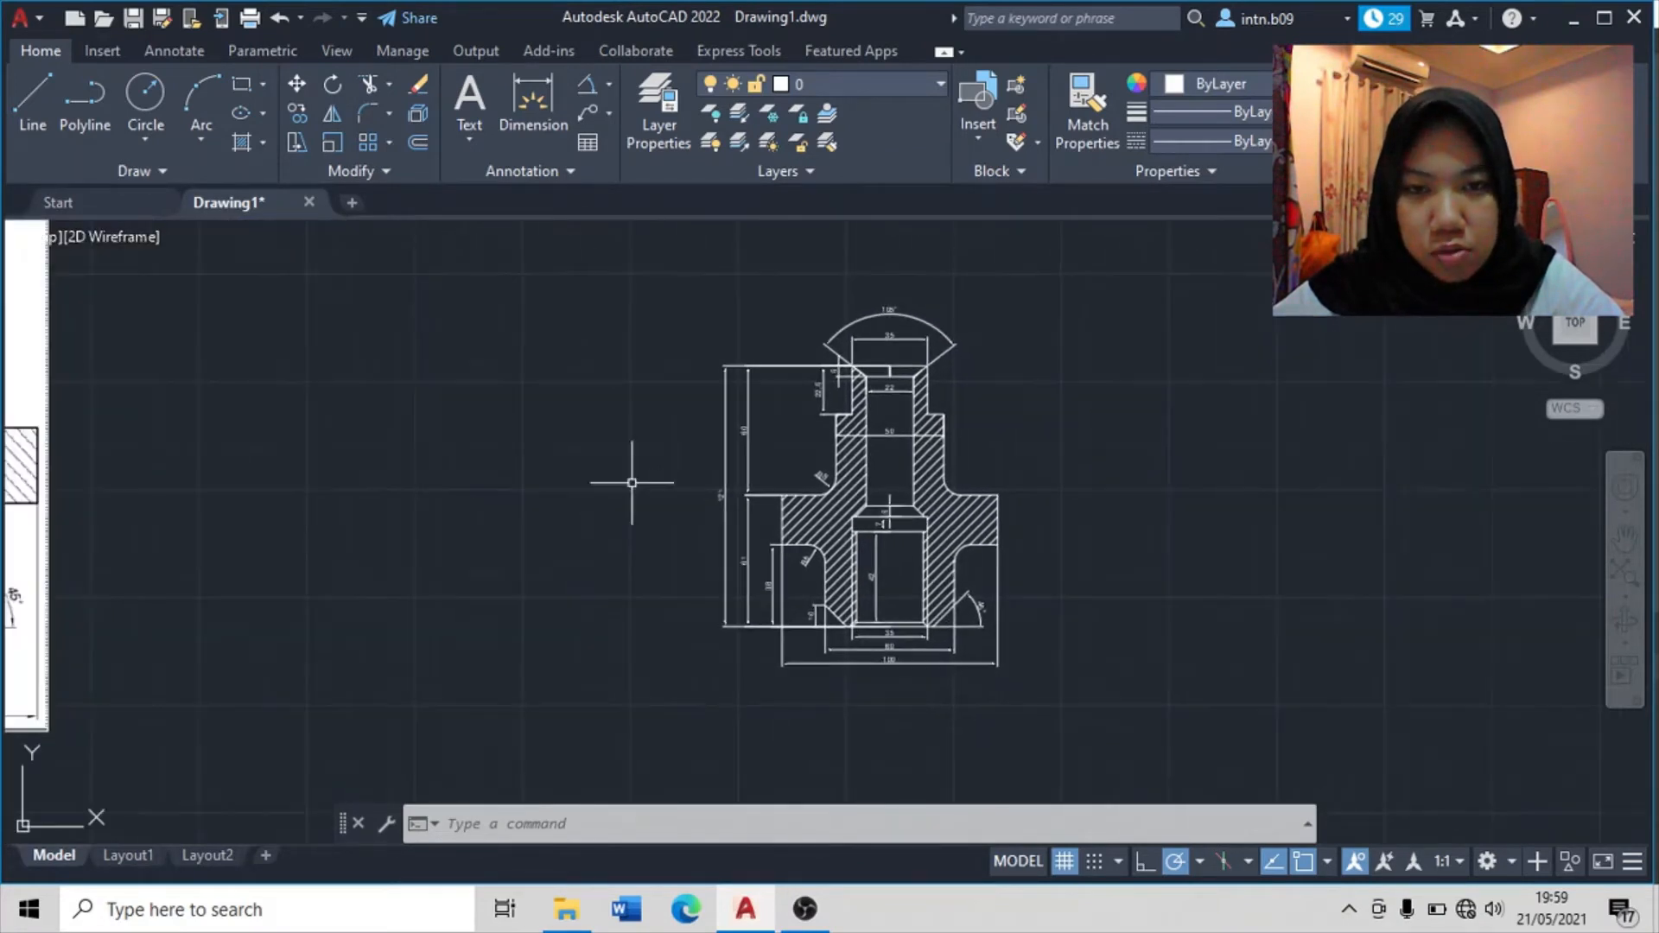
pyautogui.scroll(2, 1075, 483)
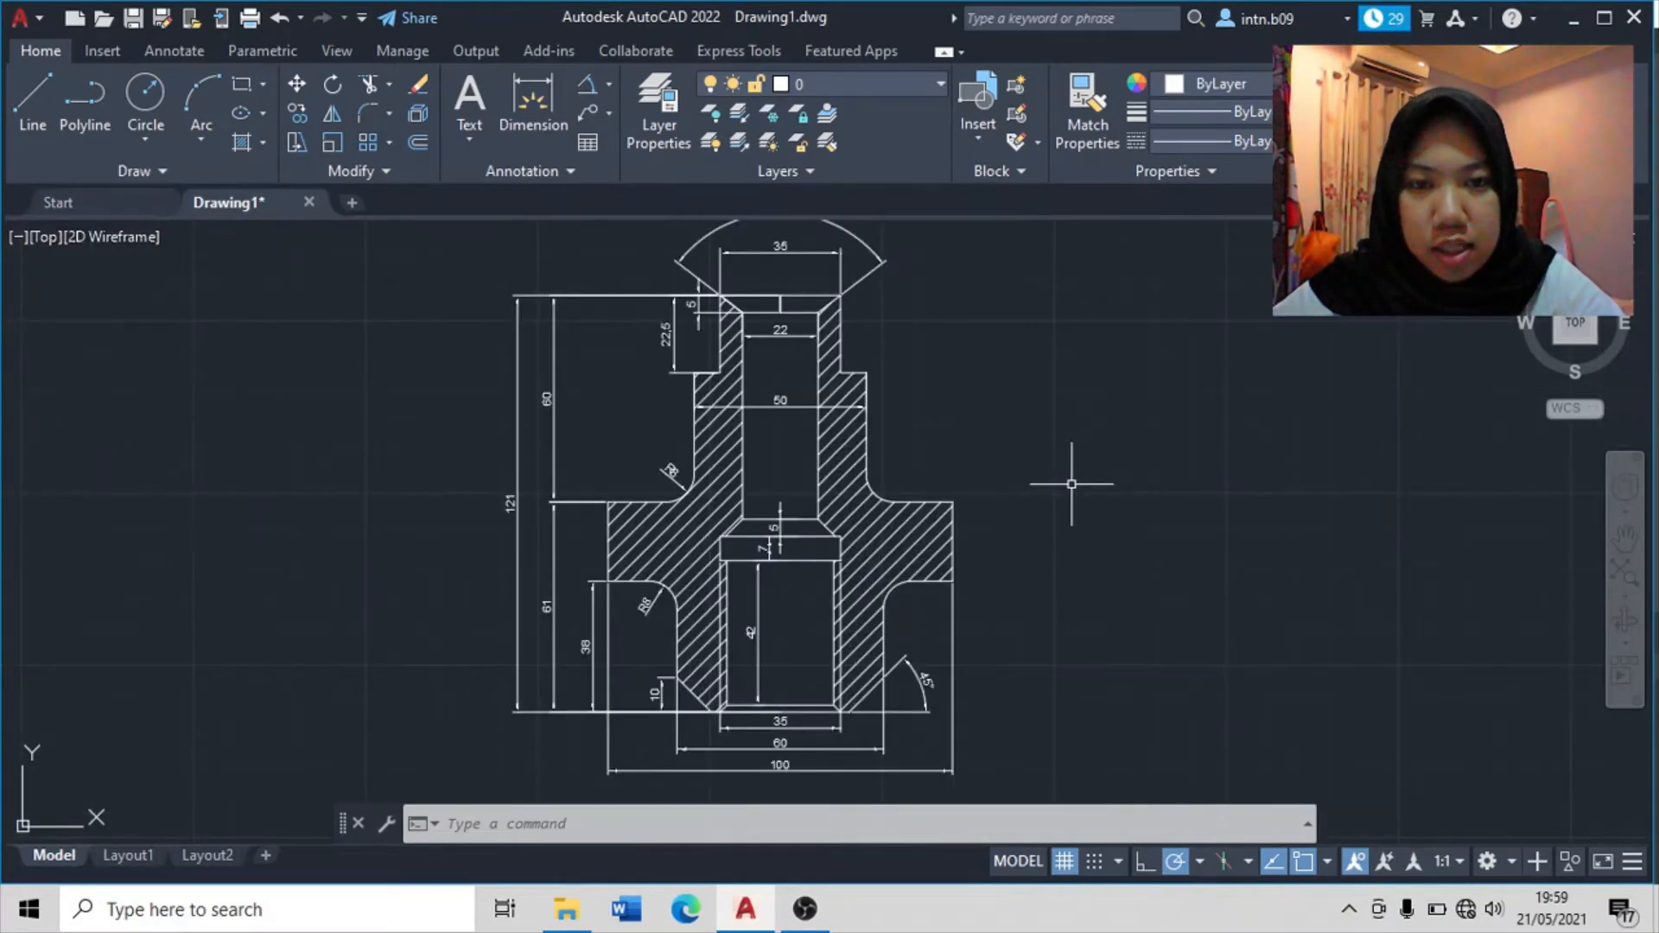
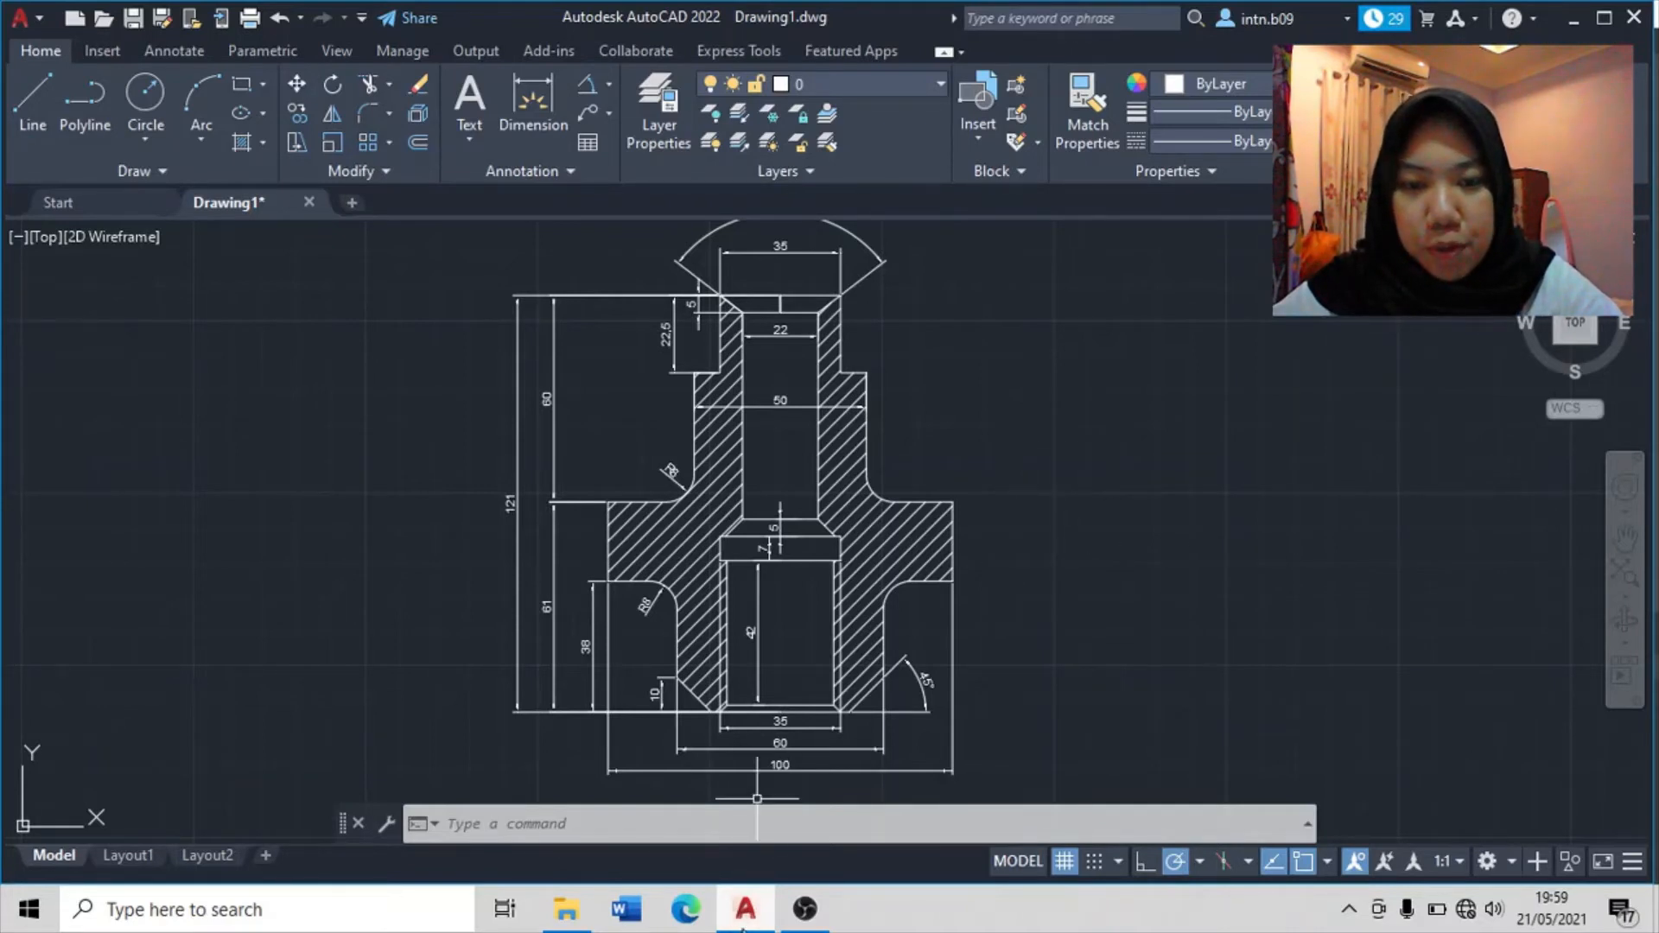
# - Switch to AutoCAD, to the drawing that holds the brick house reference image
pyautogui.moveTo(744, 898)
pyautogui.moveTo(800, 843)
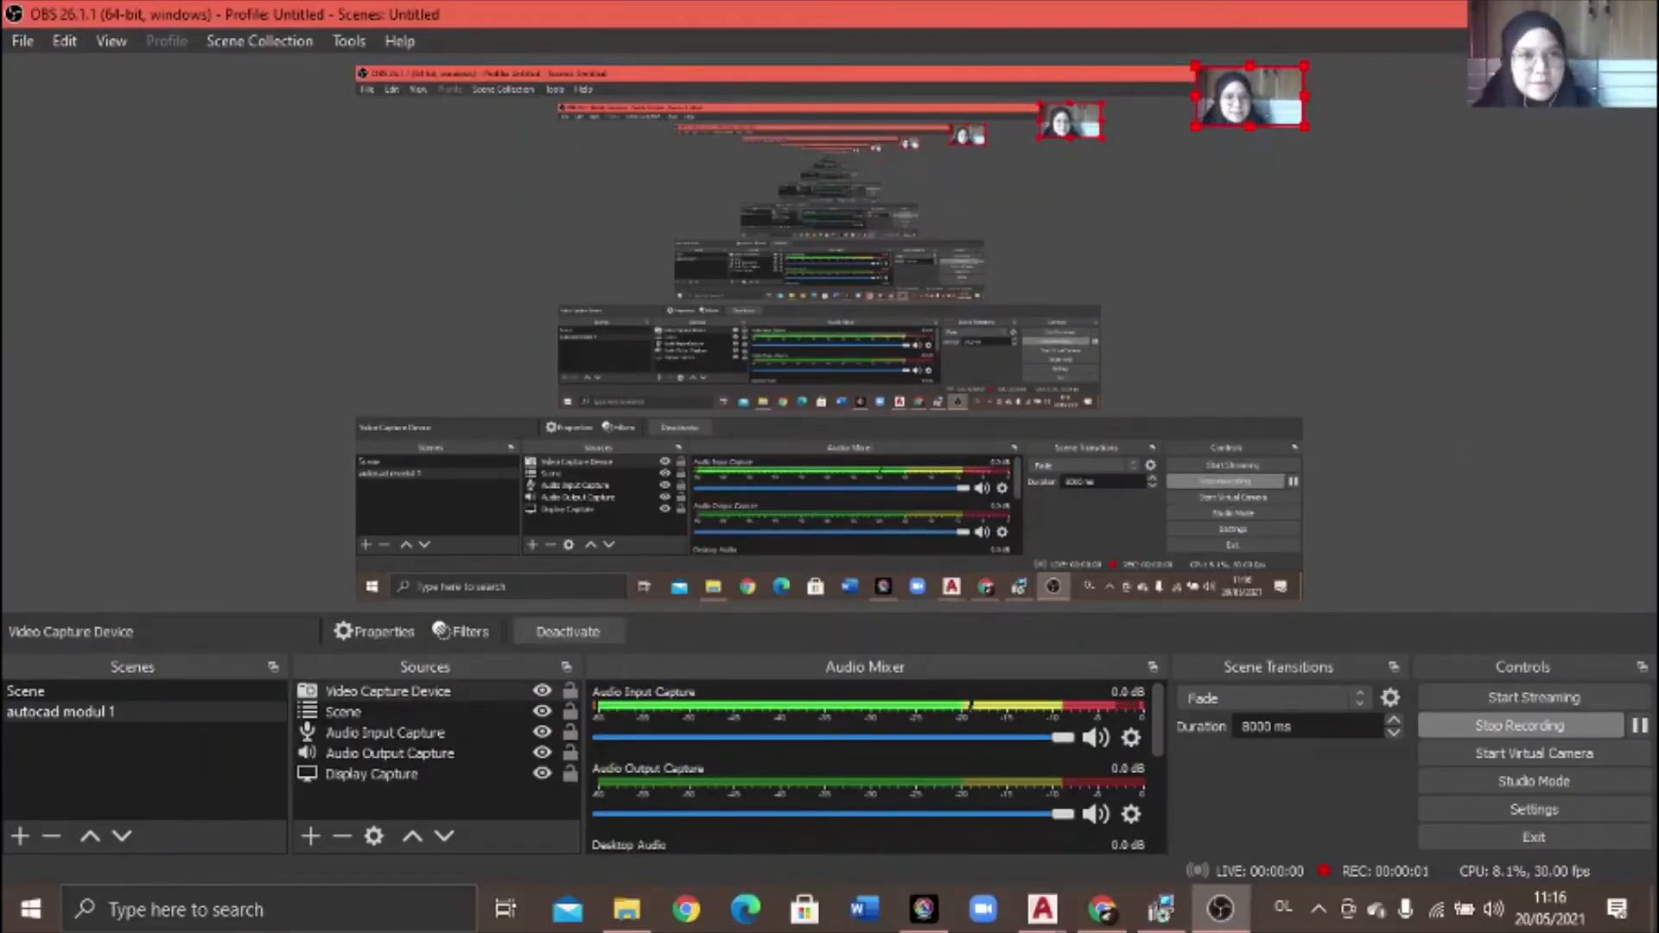
pyautogui.hotkey('alt', 'Tab')
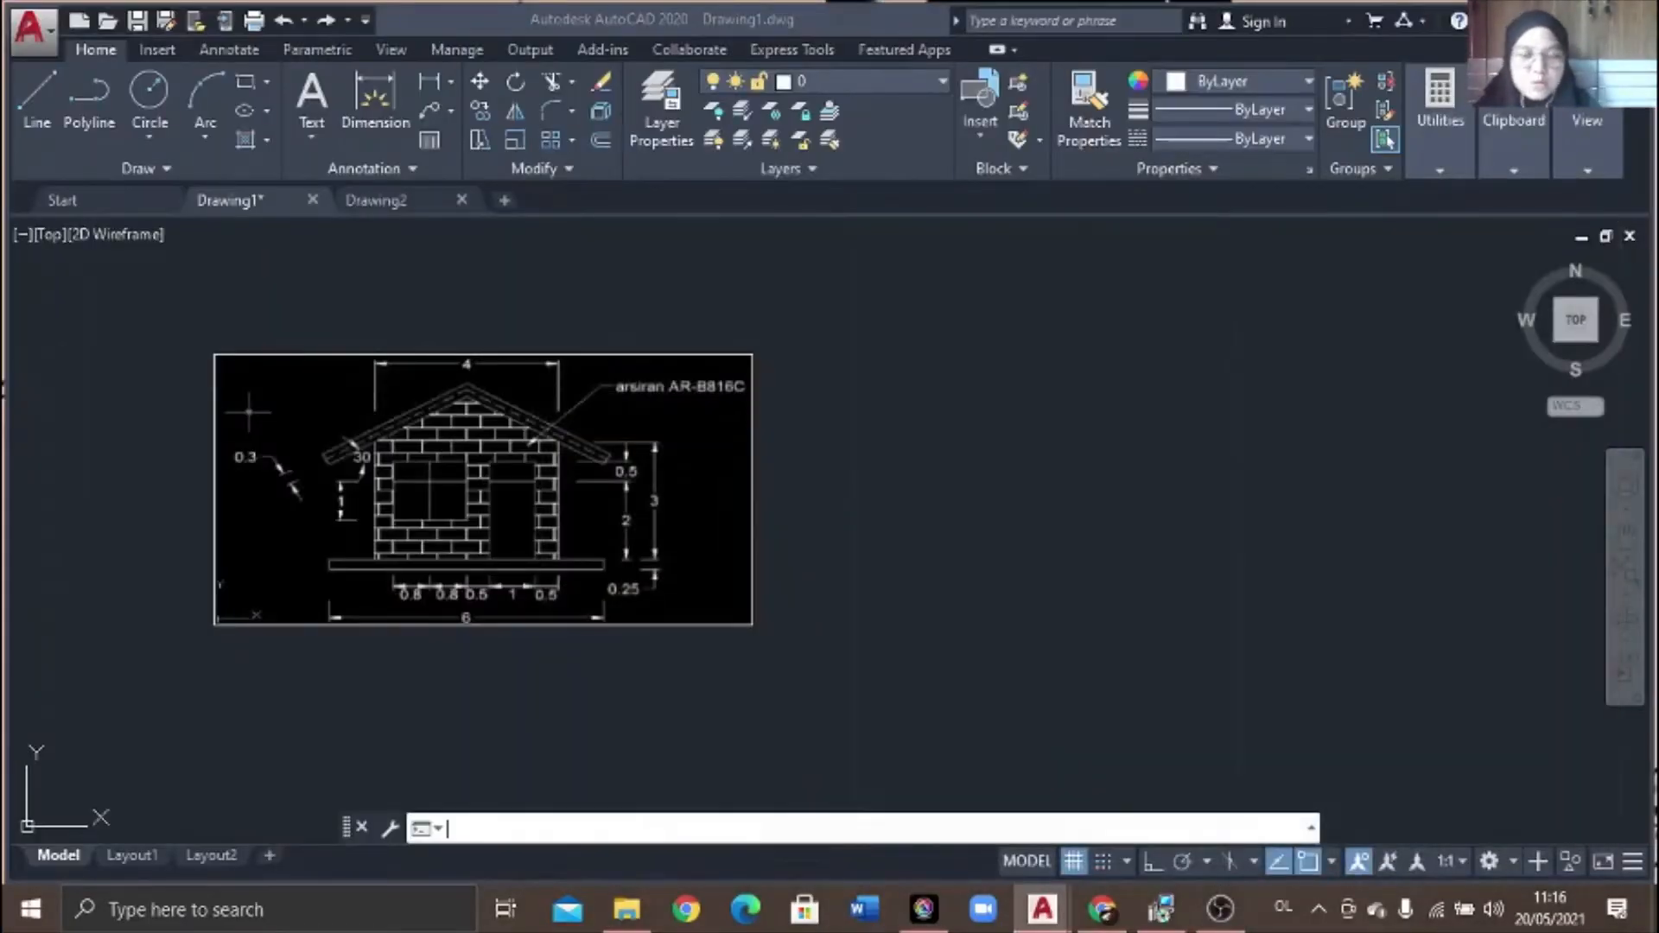
pyautogui.click(1455, 86)
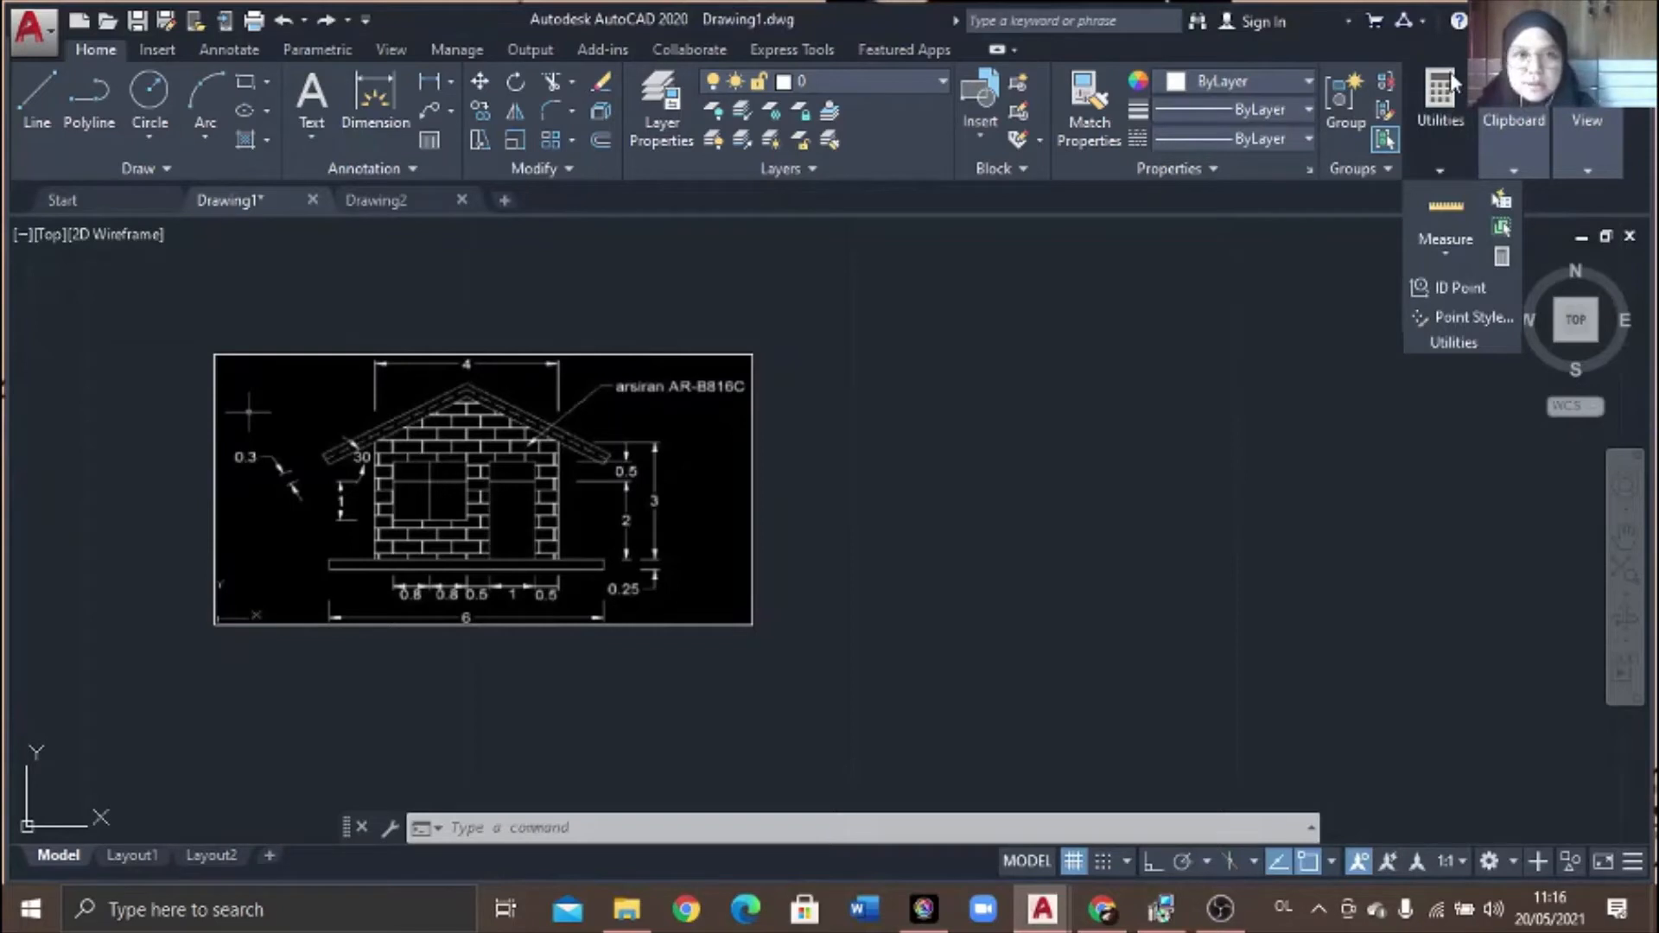
pyautogui.click(1292, 317)
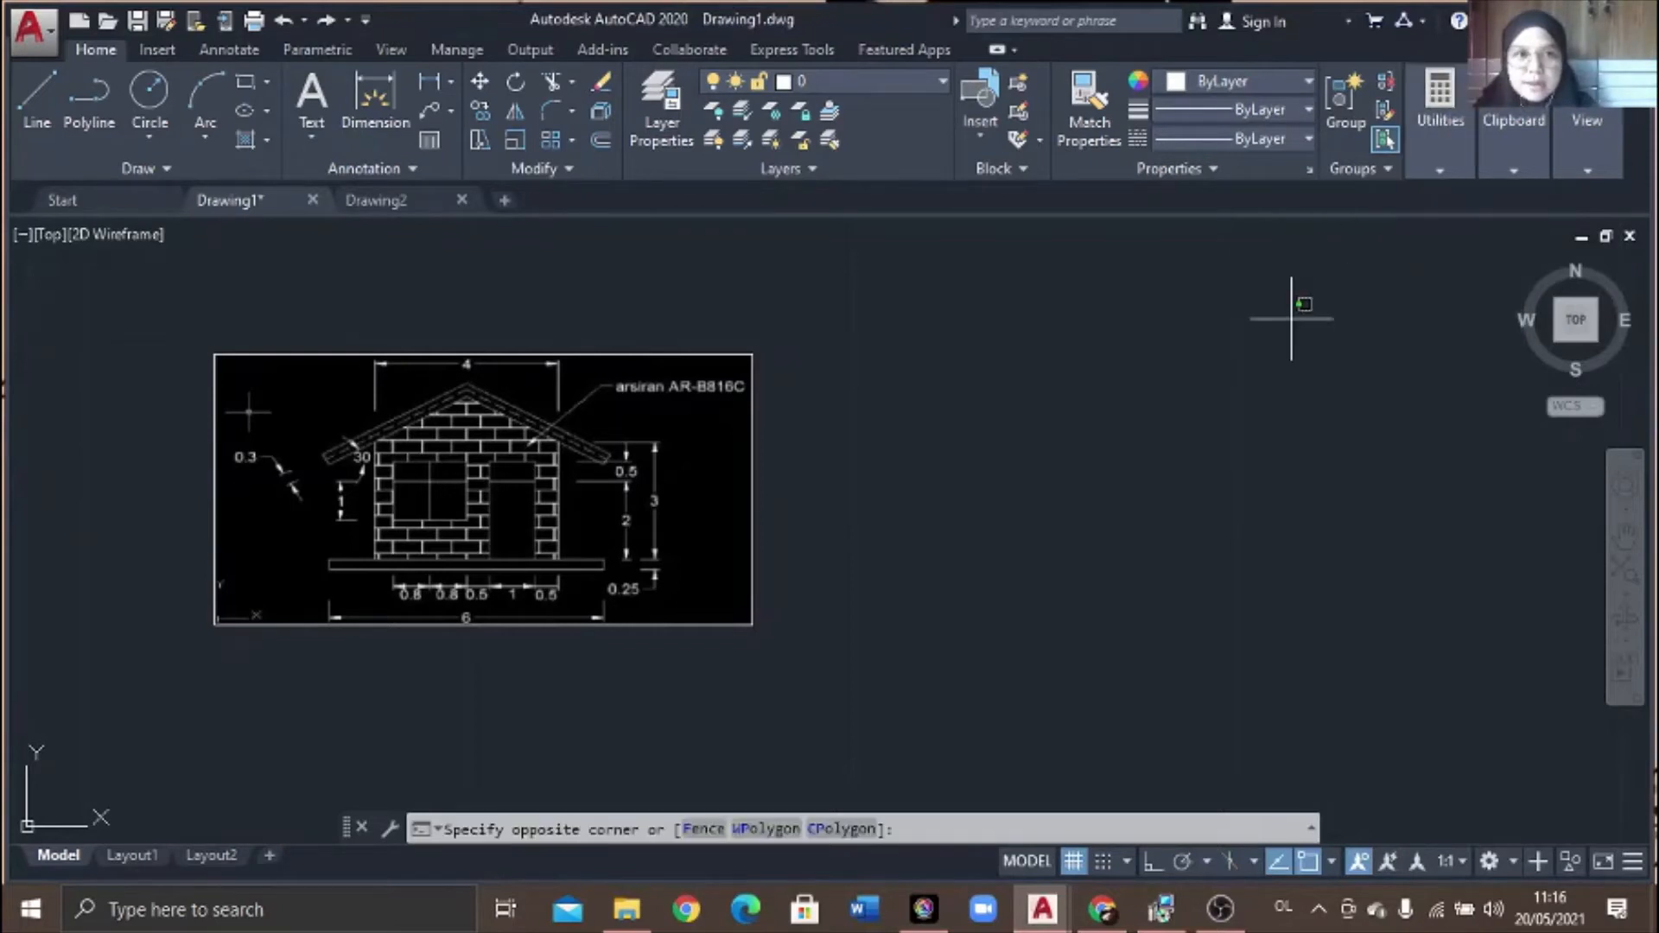
pyautogui.click(711, 235)
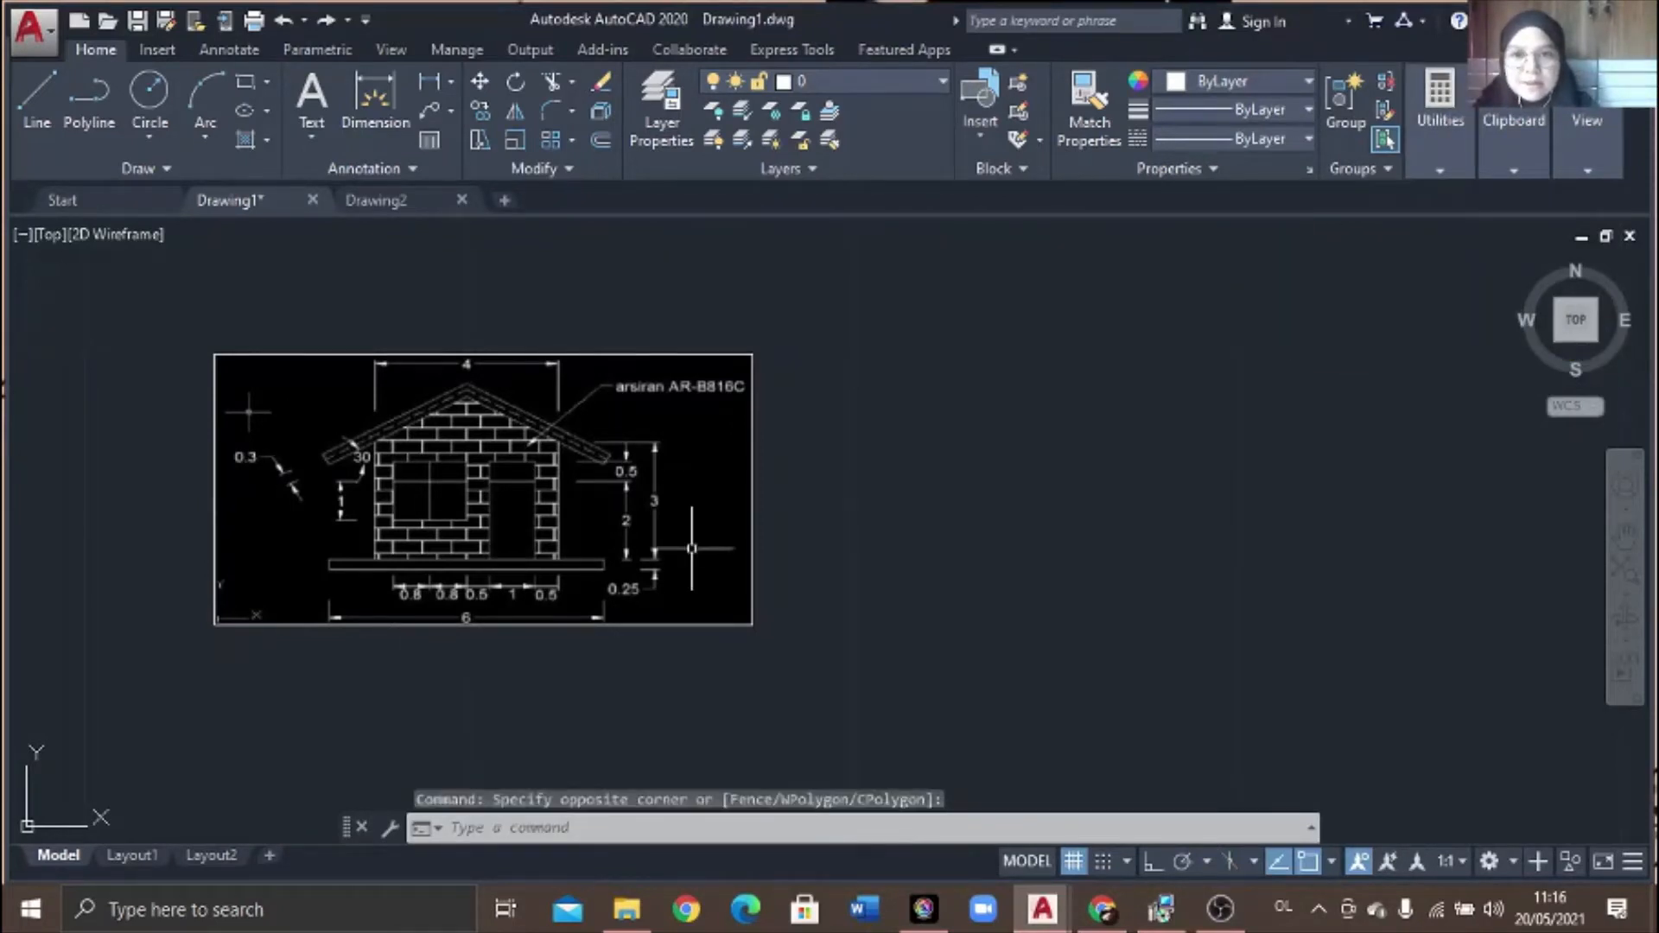
pyautogui.scroll(4, 369, 595)
pyautogui.scroll(-4, 802, 470)
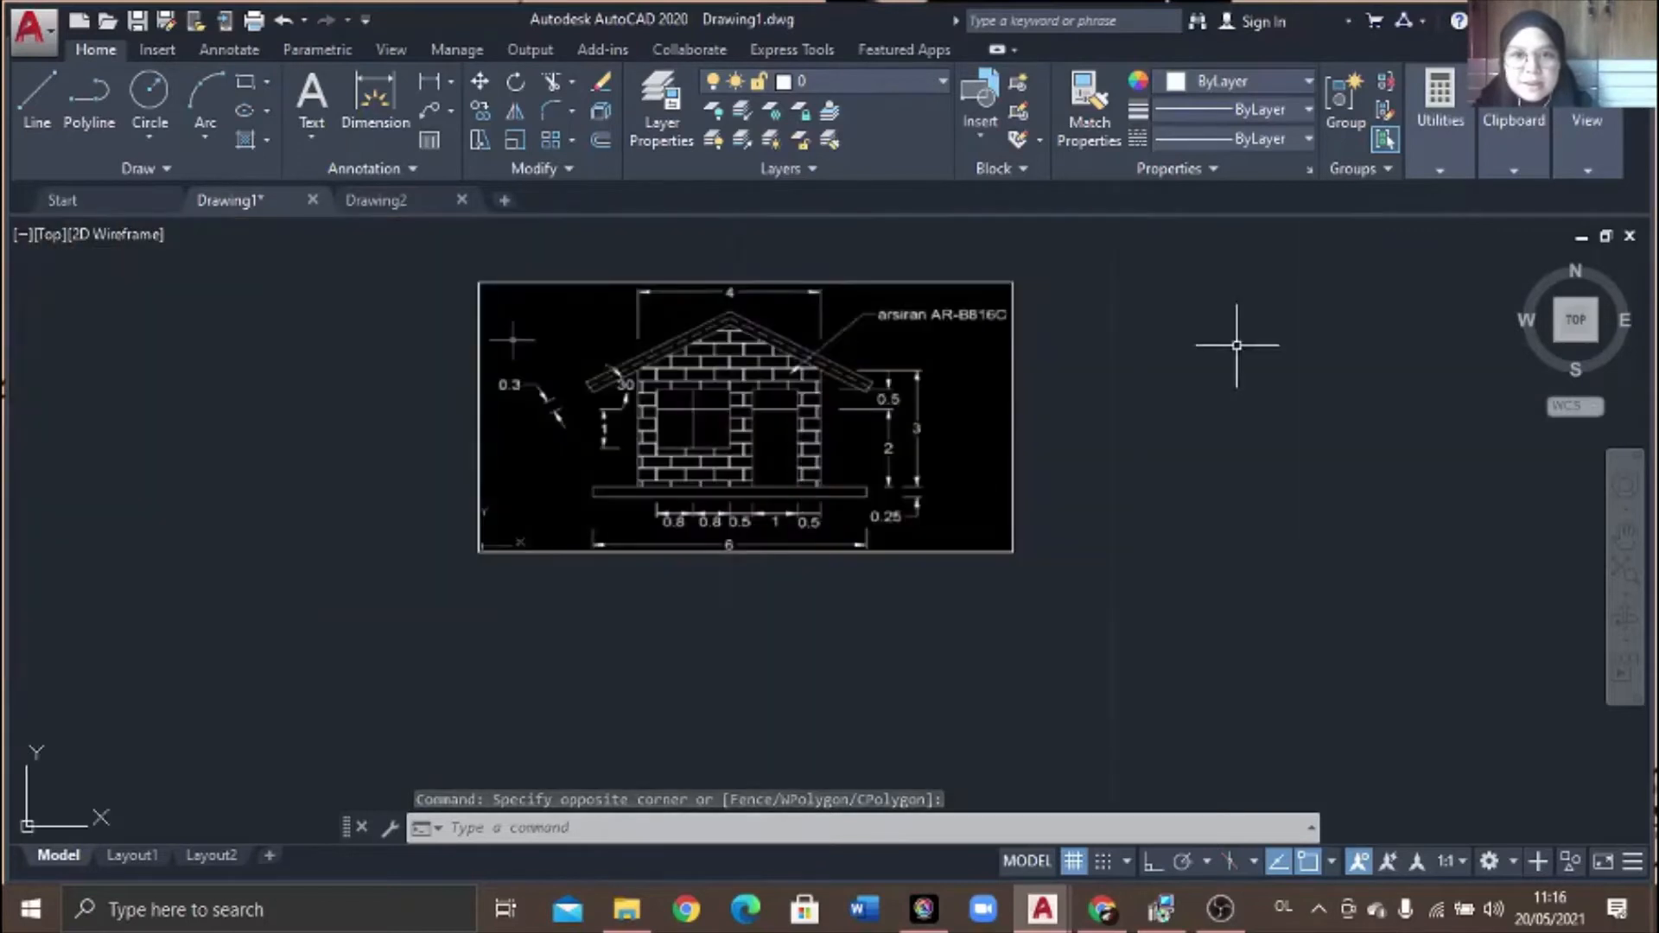
# - With Ortho on, draw a 6-unit horizontal line in the empty space beside the reference image as the base slab's lower edge
pyautogui.click(1624, 536)
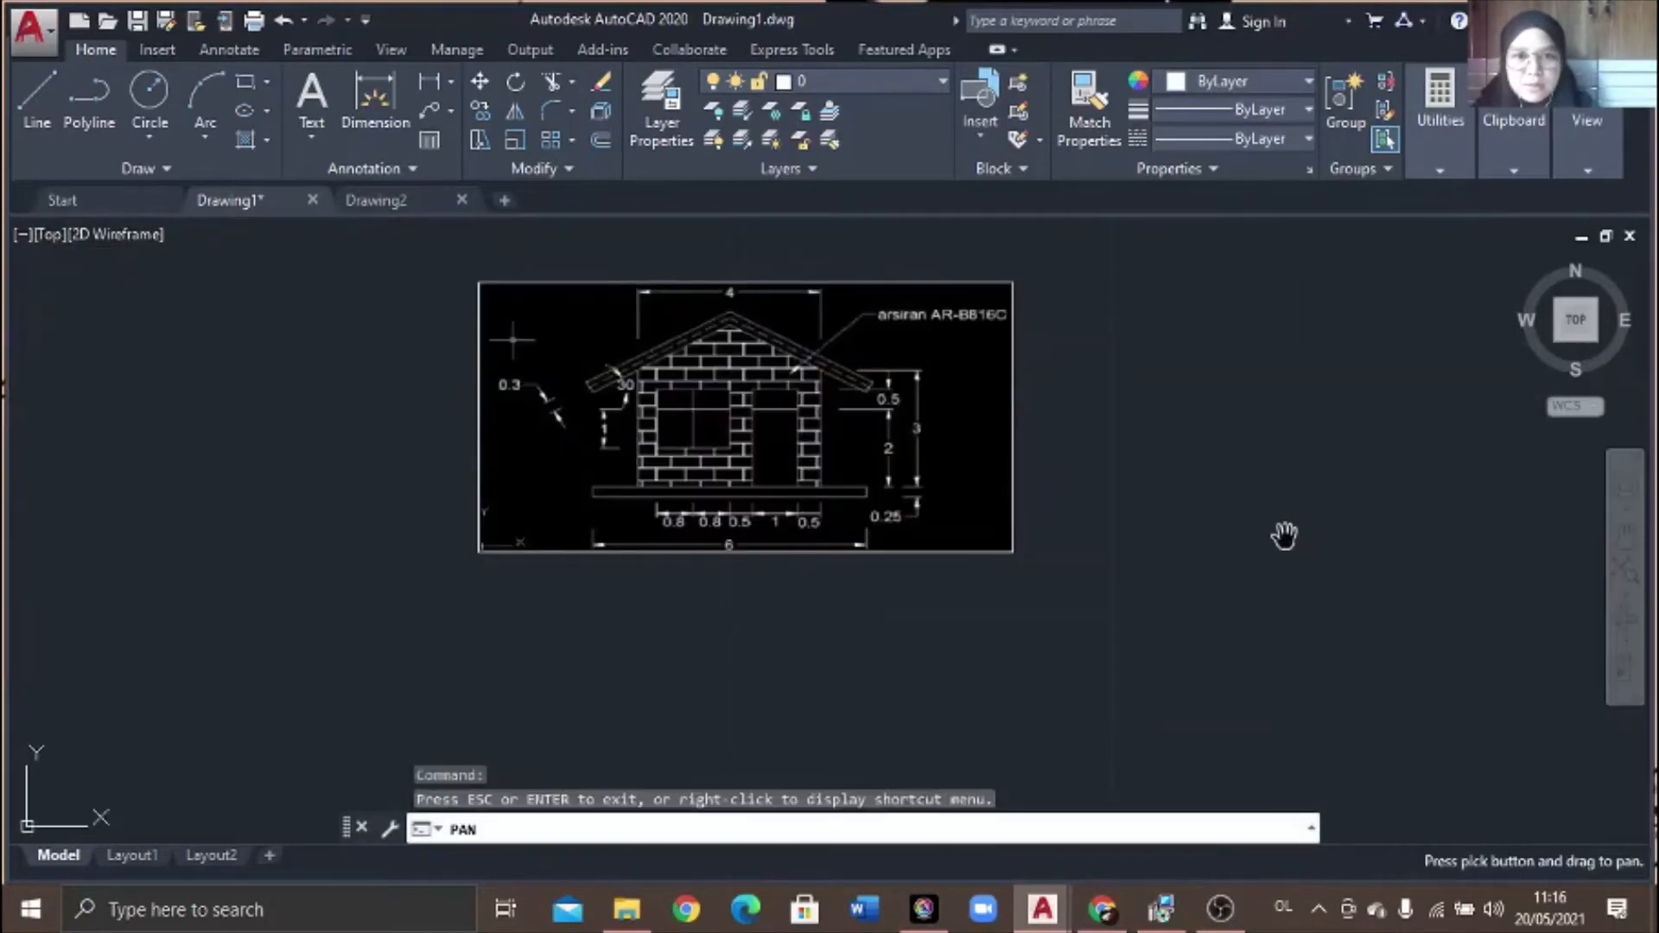
pyautogui.moveTo(1226, 509); pyautogui.dragTo(1178, 575)
pyautogui.press('Escape')
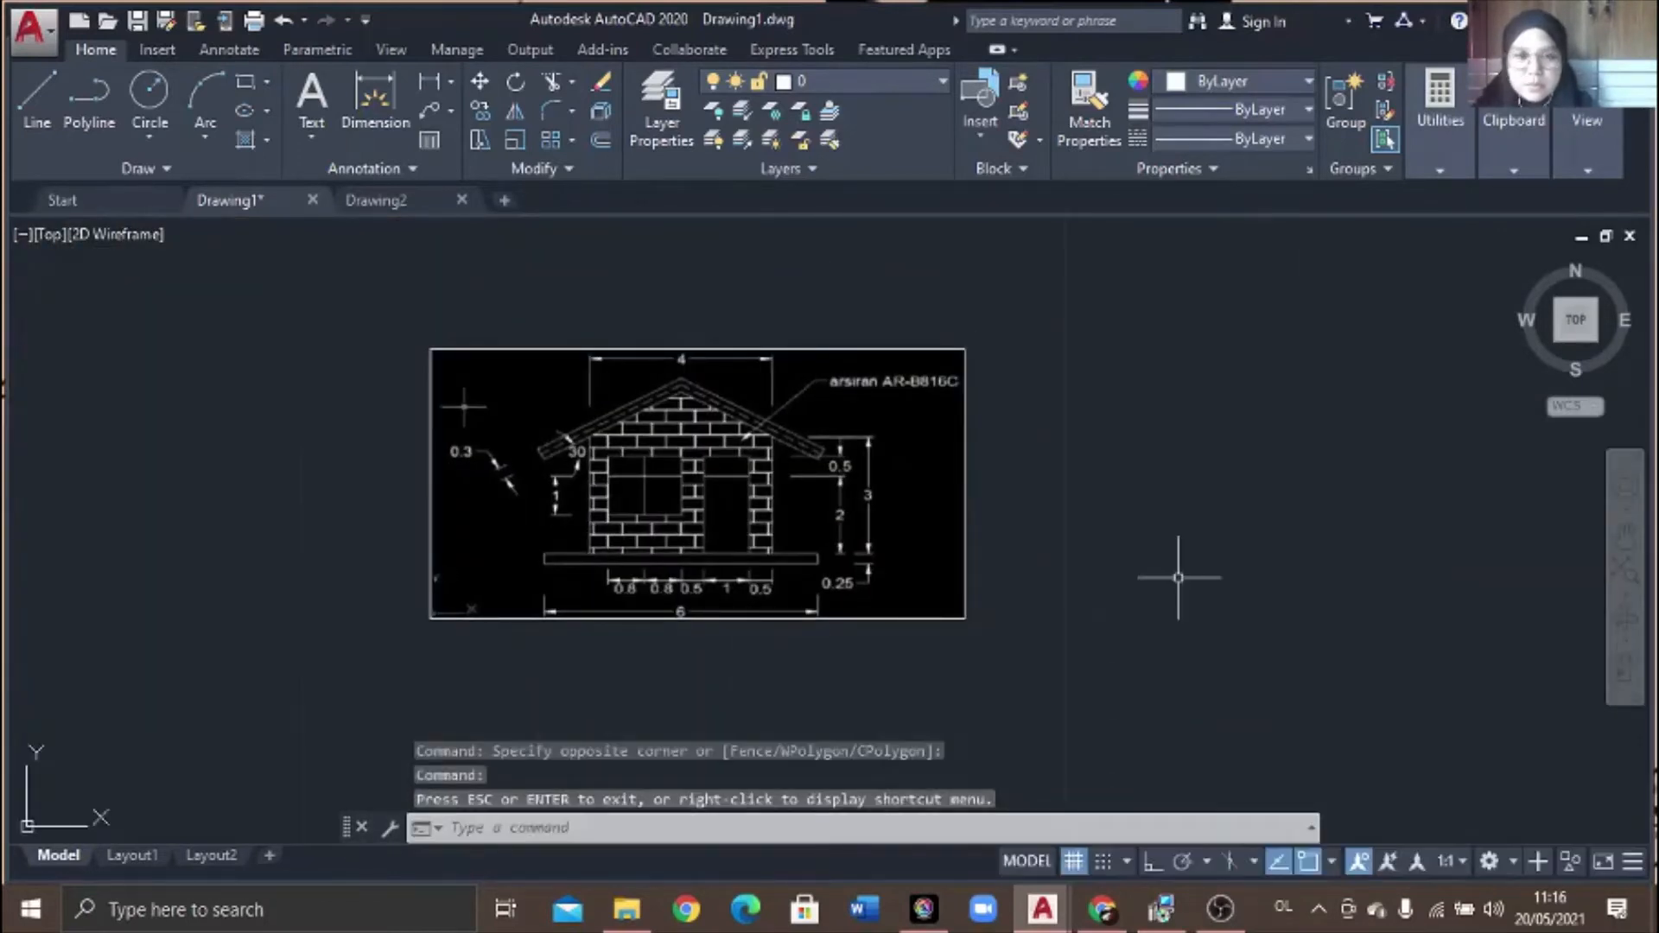
pyautogui.click(1622, 537)
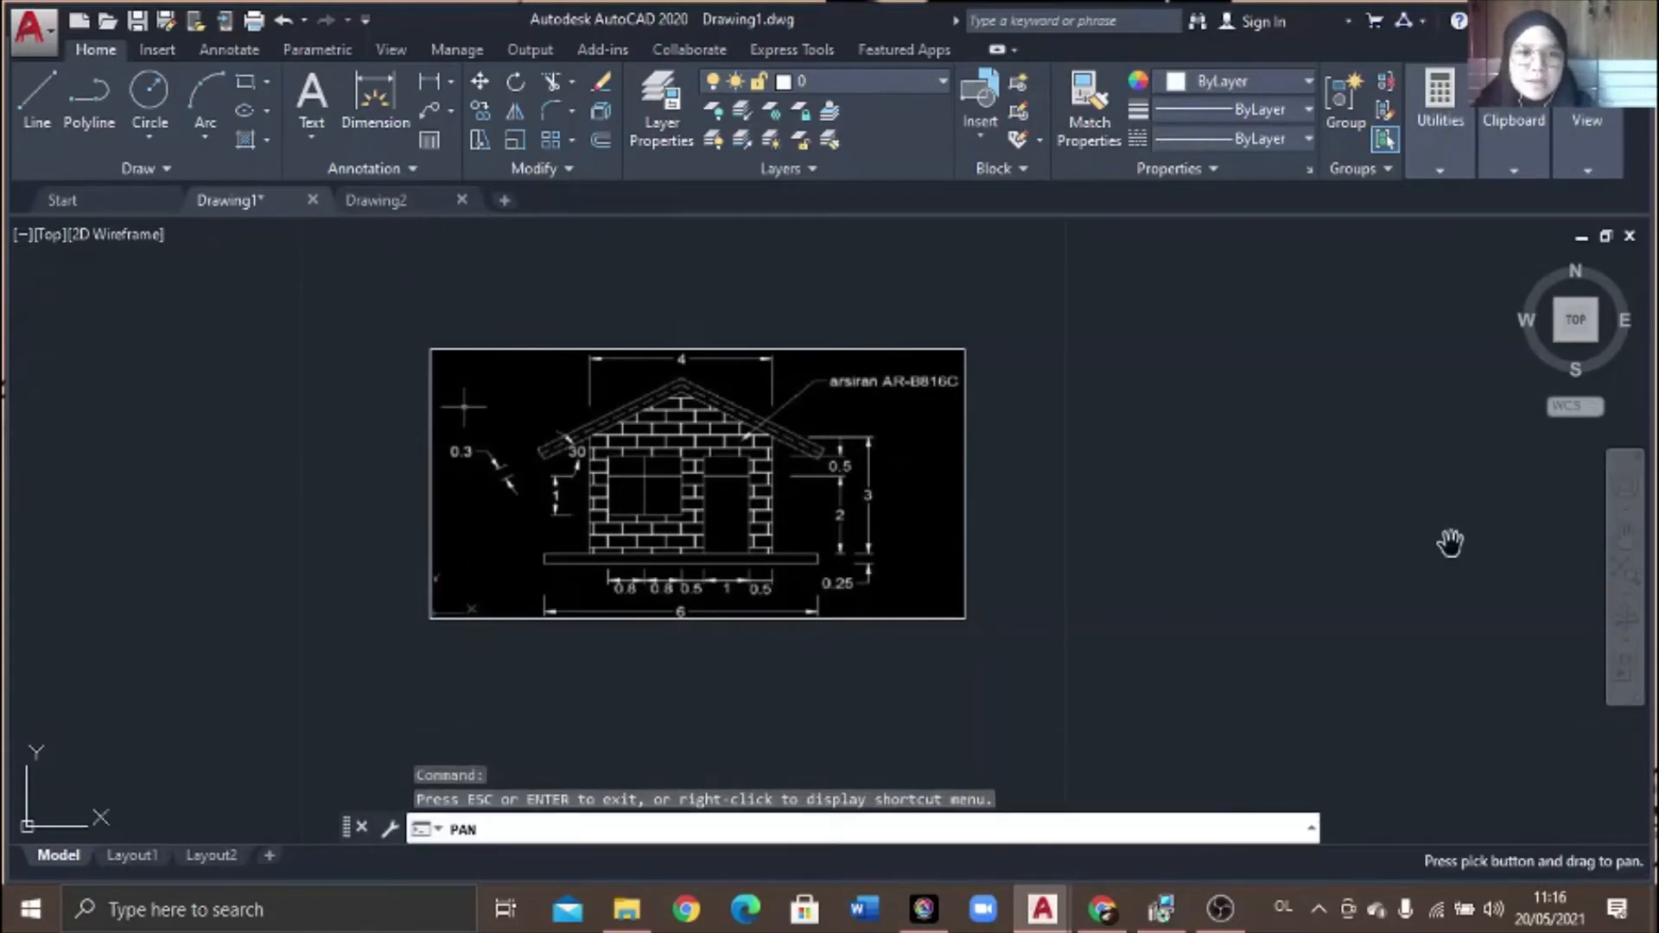
pyautogui.moveTo(1451, 571); pyautogui.dragTo(1063, 566)
pyautogui.press('Escape')
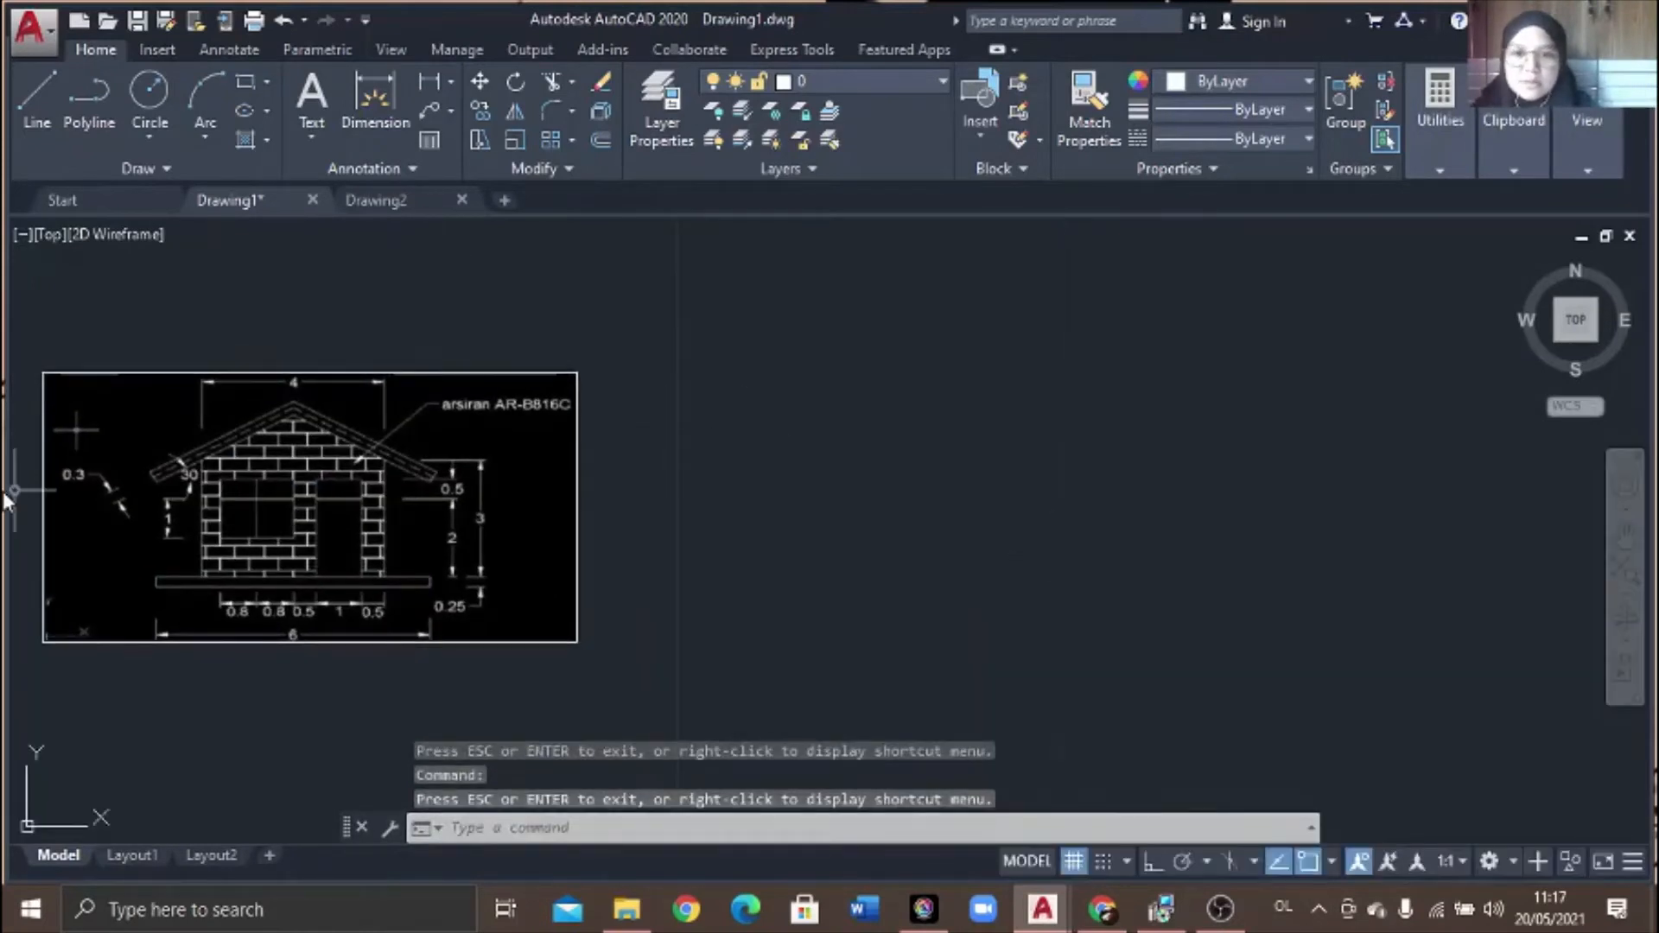
pyautogui.click(51, 99)
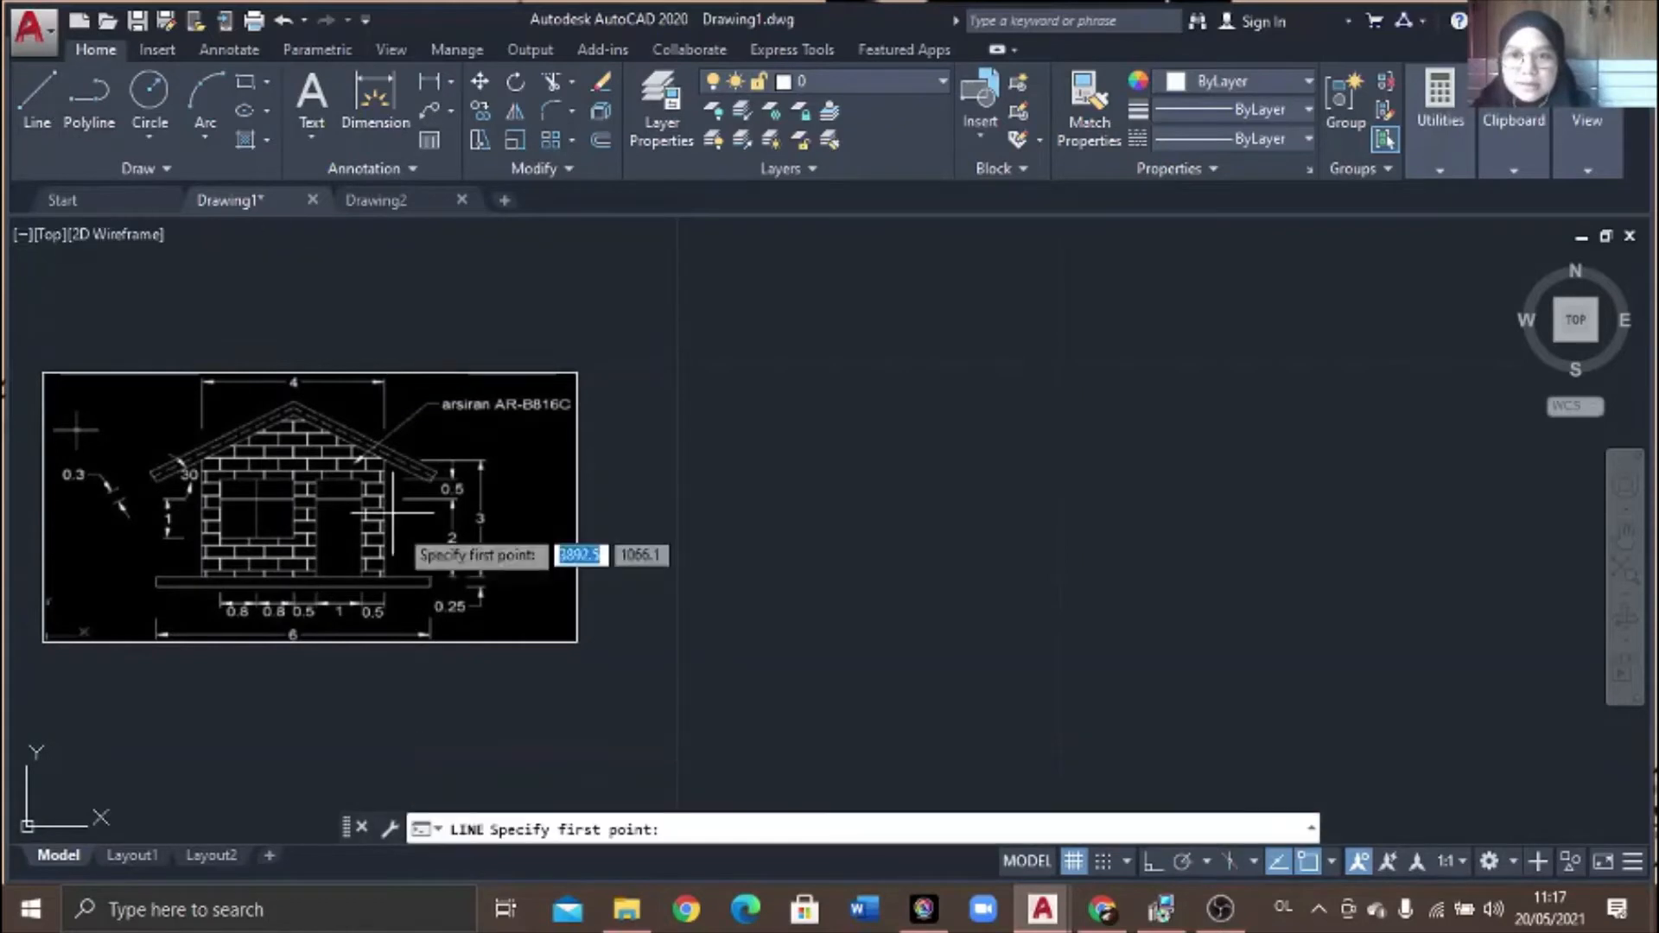
pyautogui.click(733, 597)
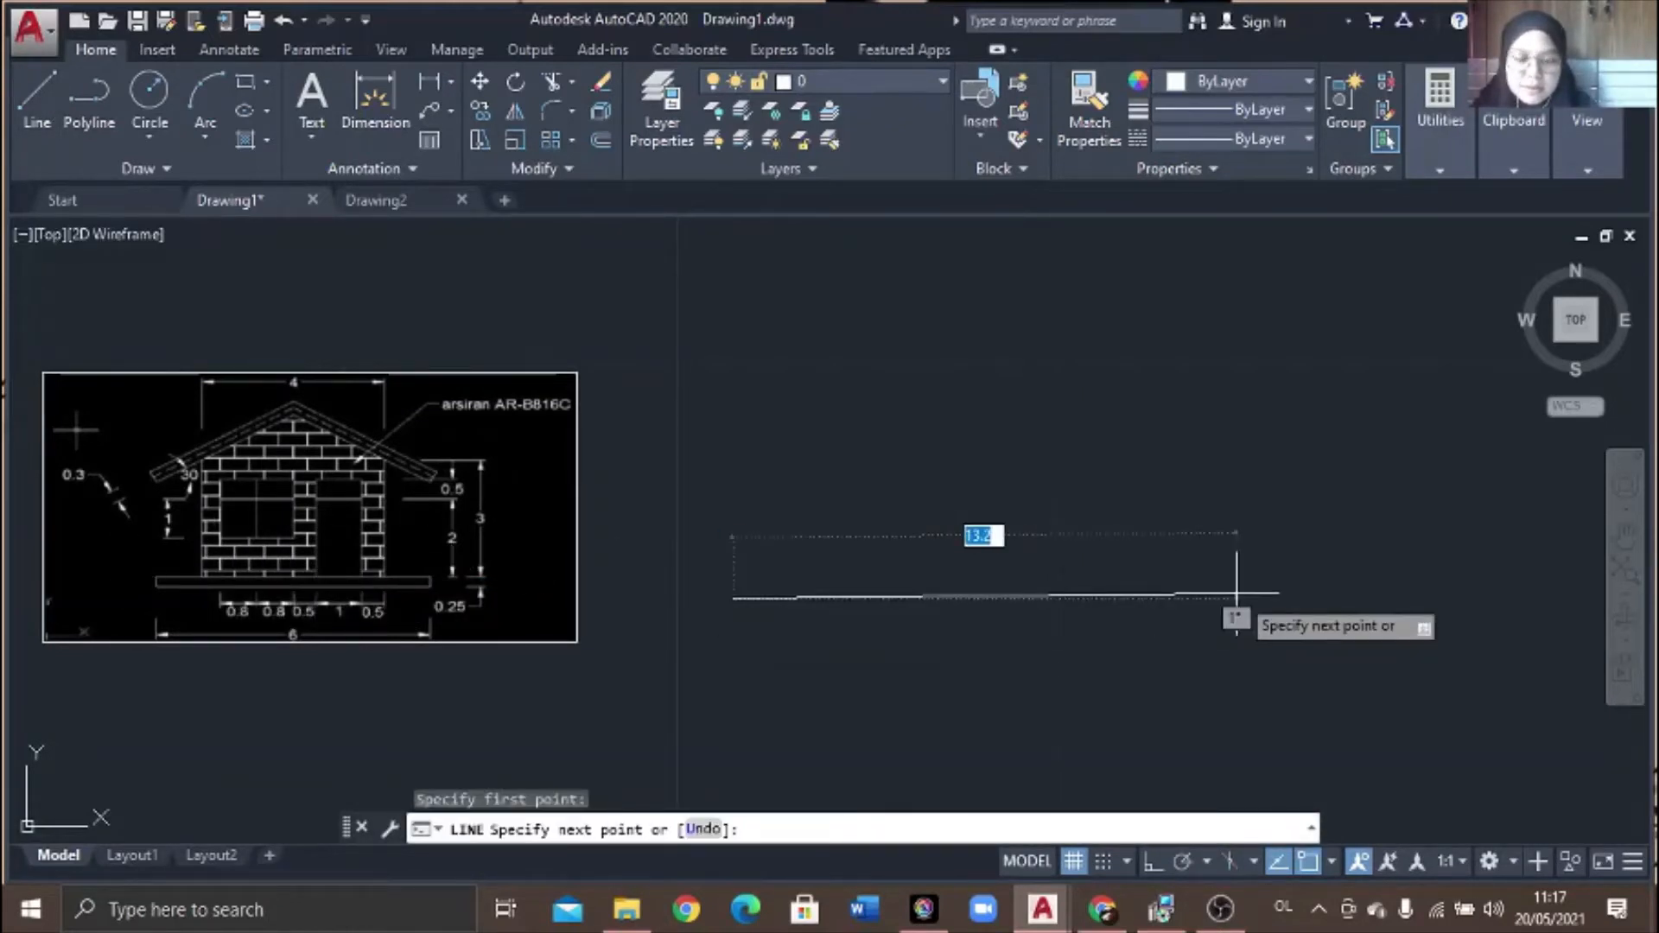
pyautogui.press('F8')
pyautogui.write('6')
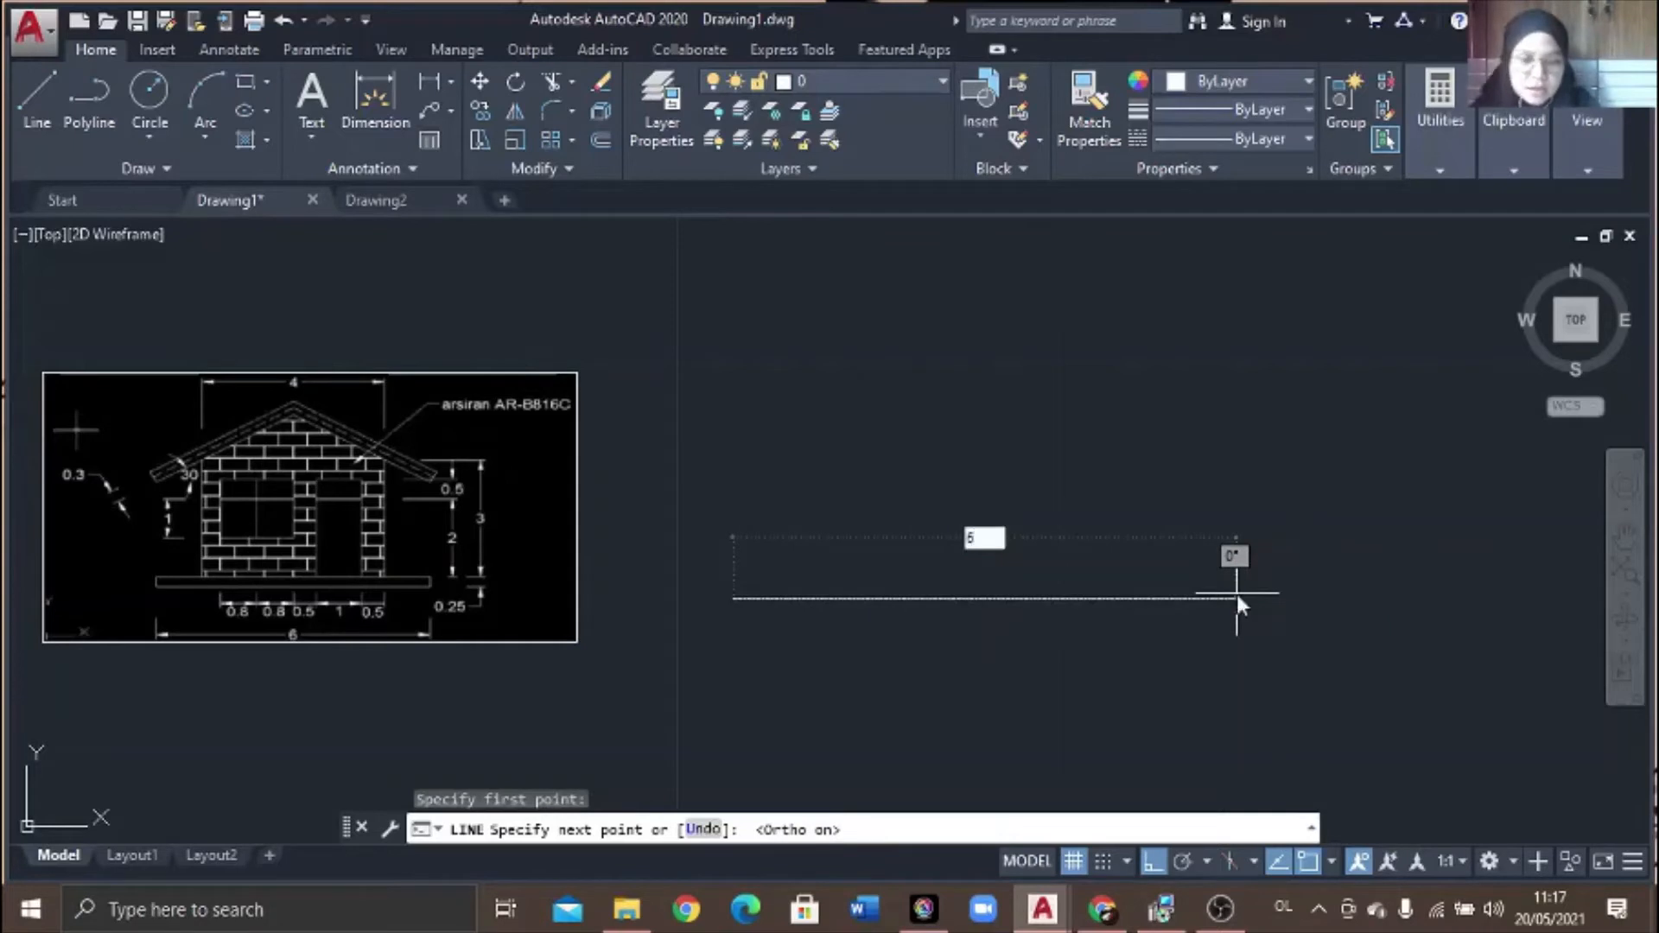
pyautogui.press('Return')
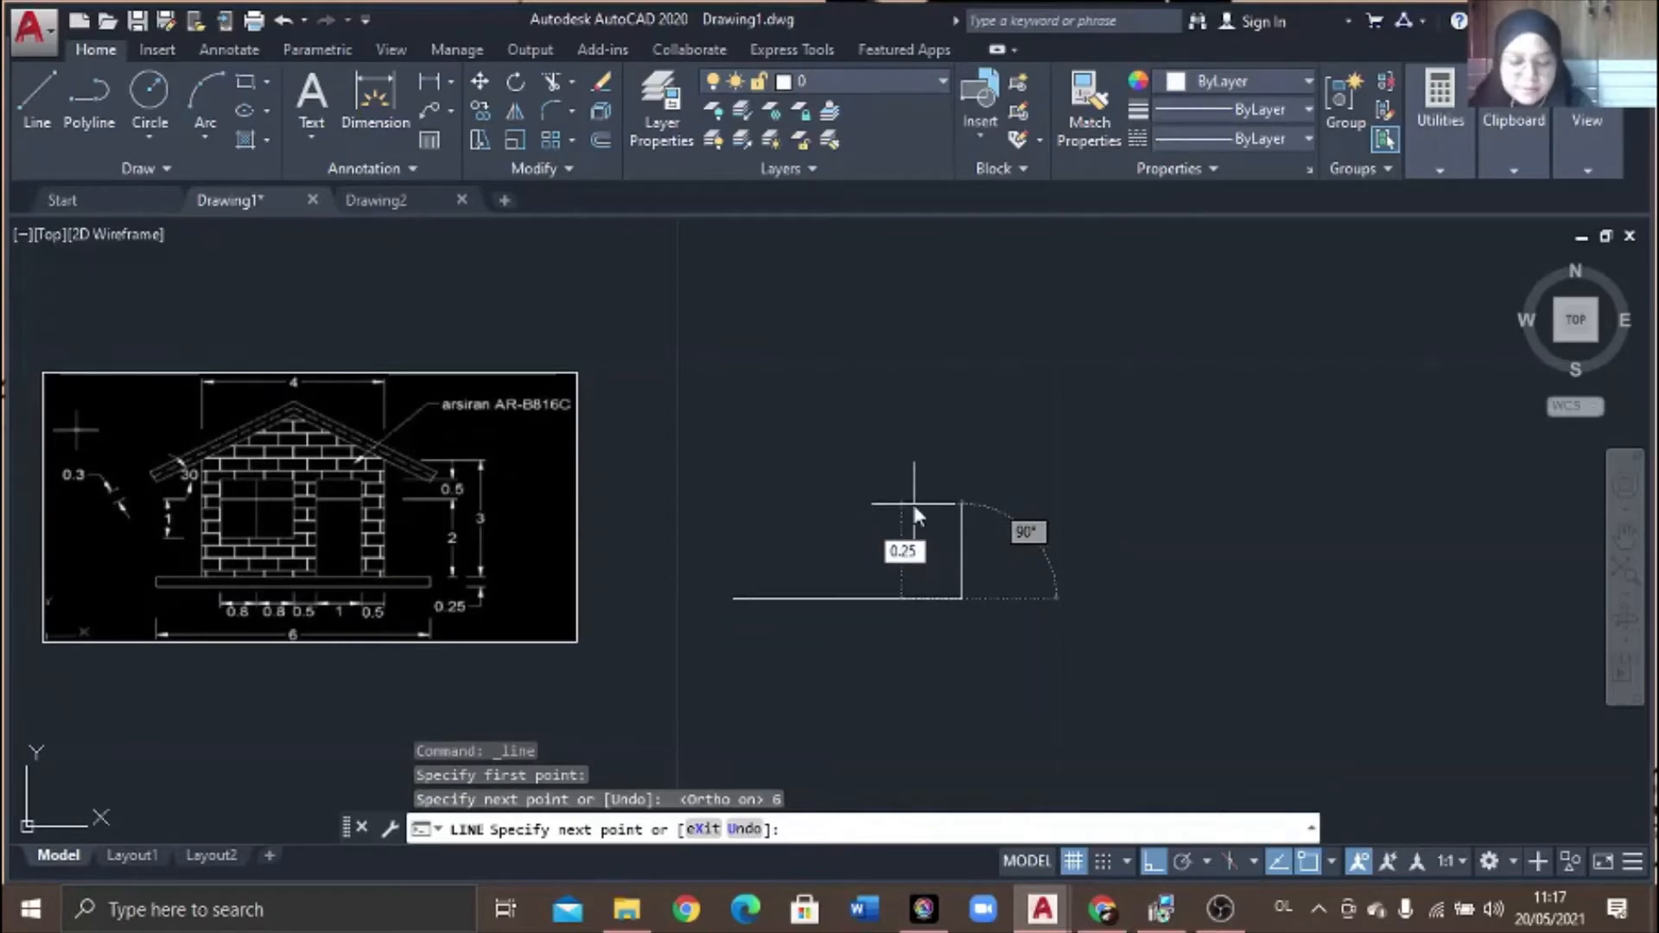
# - Complete the base slab's rectangle with line segments 0.25 up, 6 back to the left and 0.25 down
pyautogui.write('0.25')
pyautogui.press('Return')
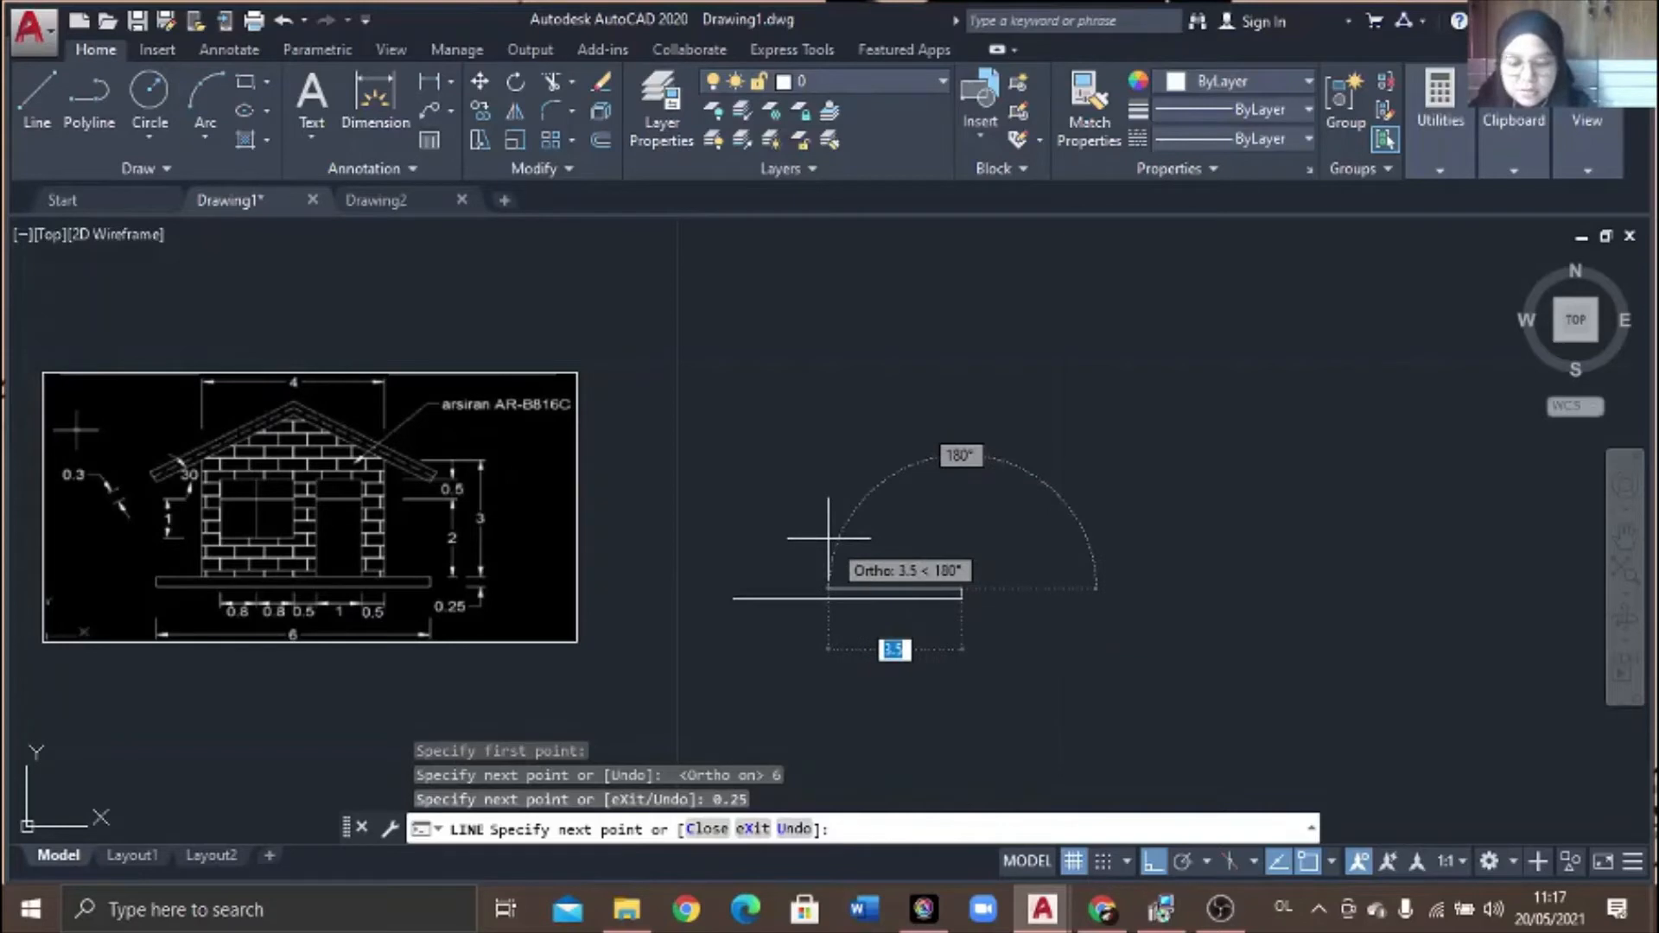
pyautogui.write('6')
pyautogui.press('Return')
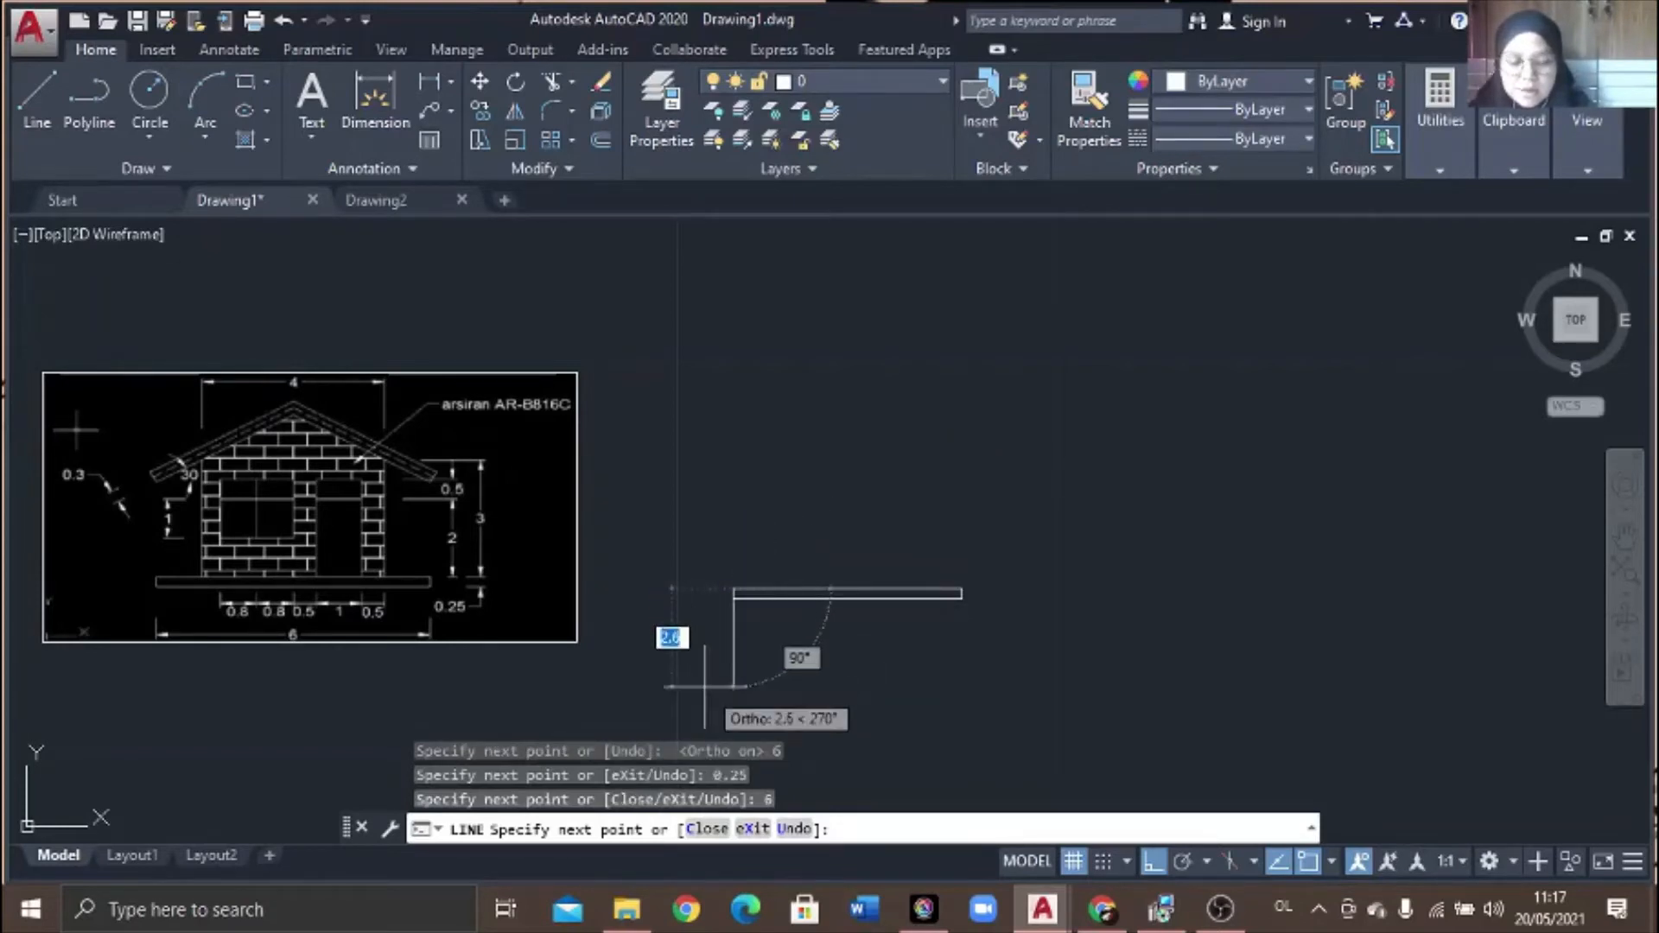
pyautogui.write('0.')
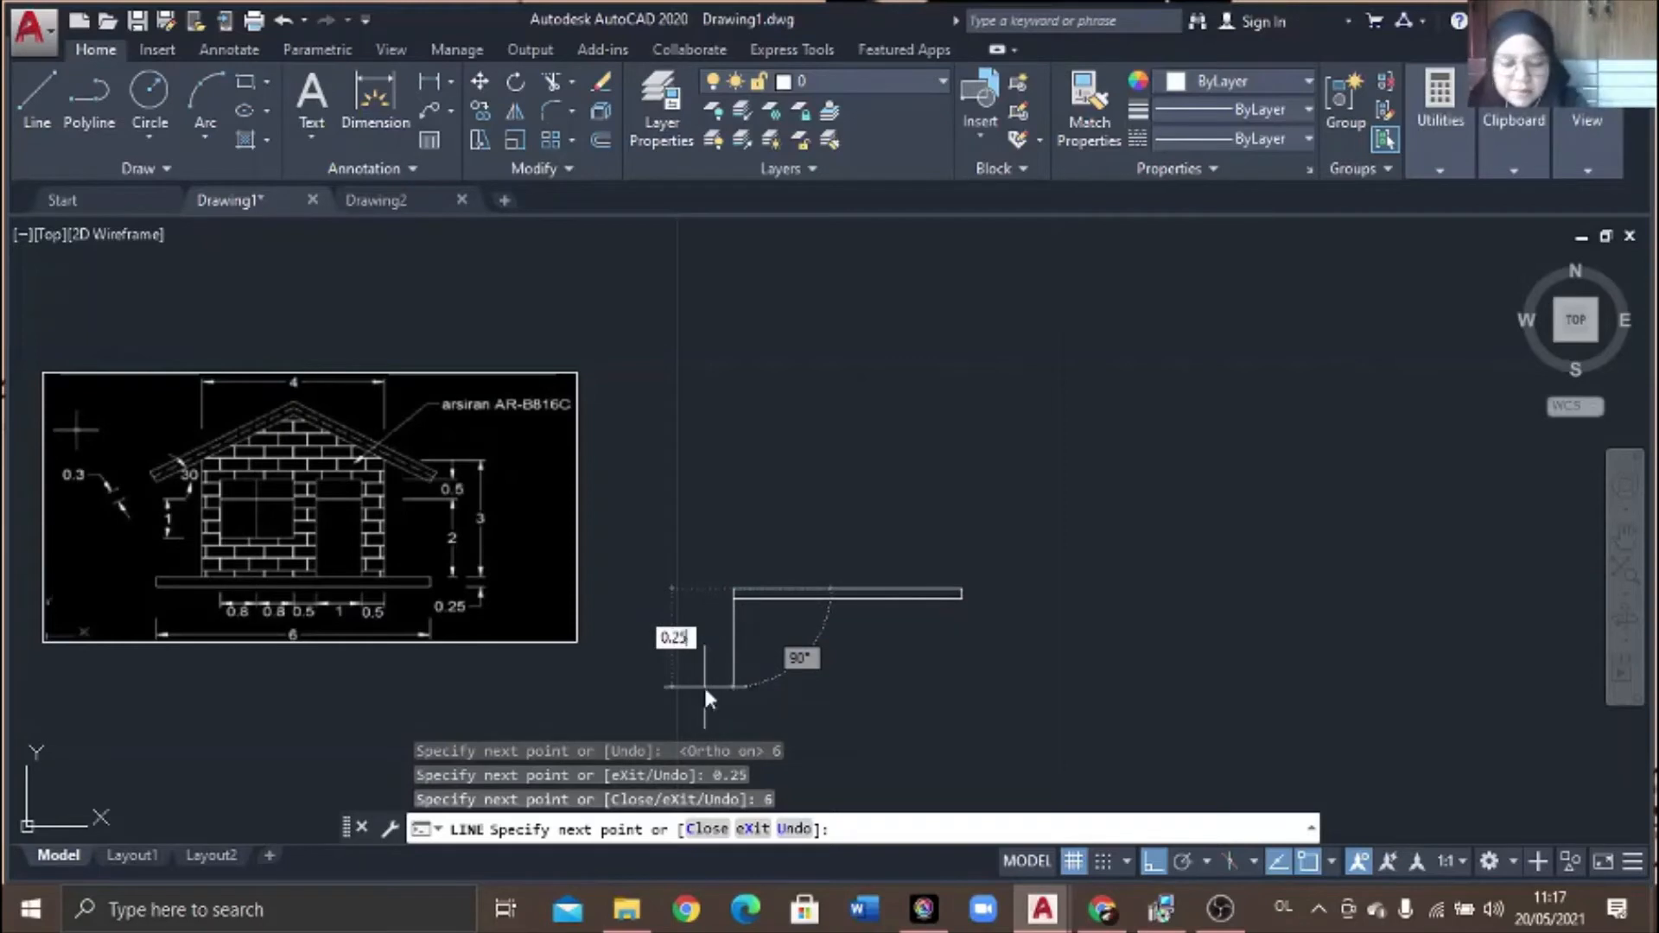
pyautogui.press('Return')
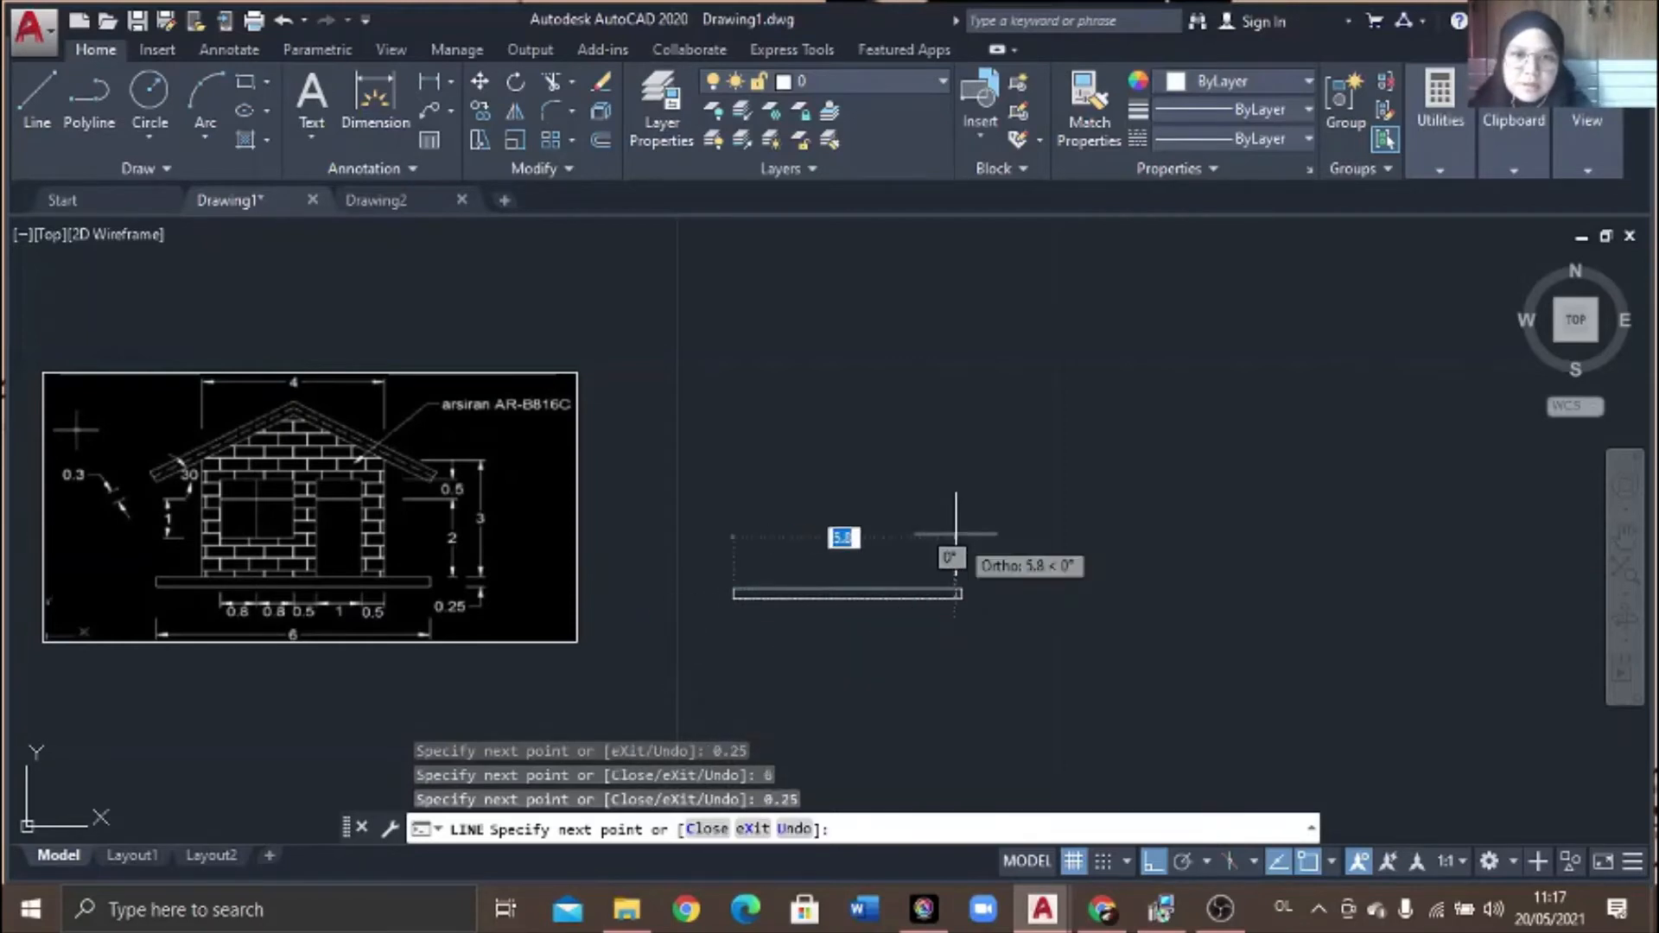
pyautogui.press('Return')
# - Draw the wall outline from the midpoint of the slab's top edge: 2 right, 3 up, 4 left and 3 down
pyautogui.scroll(4, 955, 534)
pyautogui.scroll(-4, 956, 534)
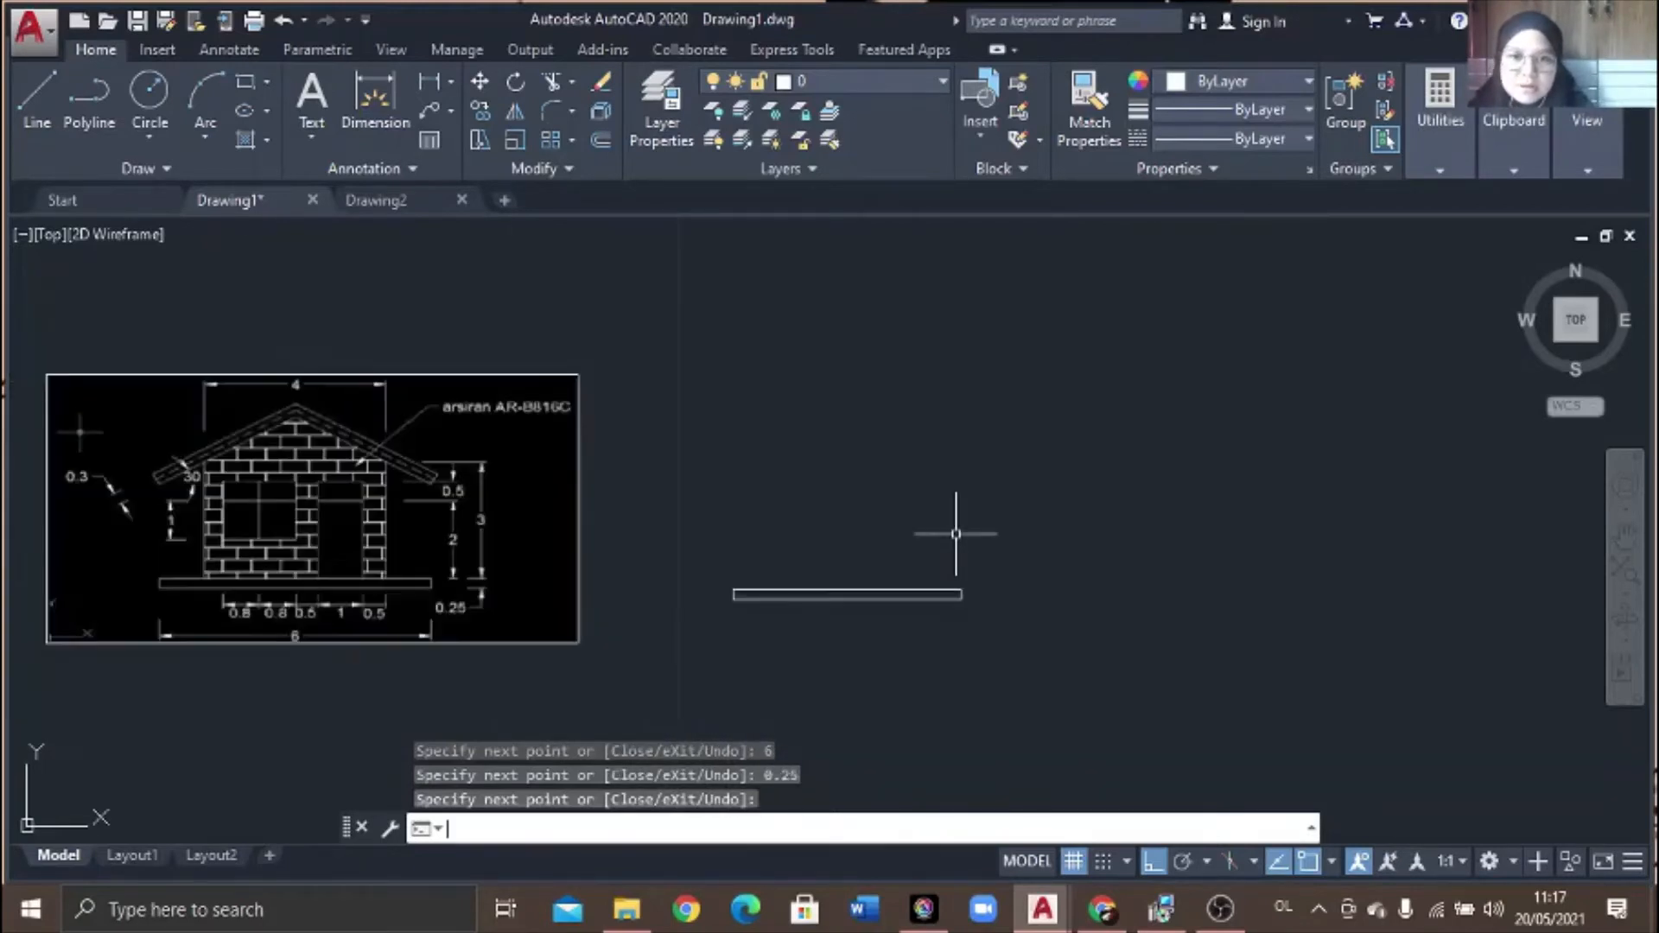
pyautogui.click(37, 95)
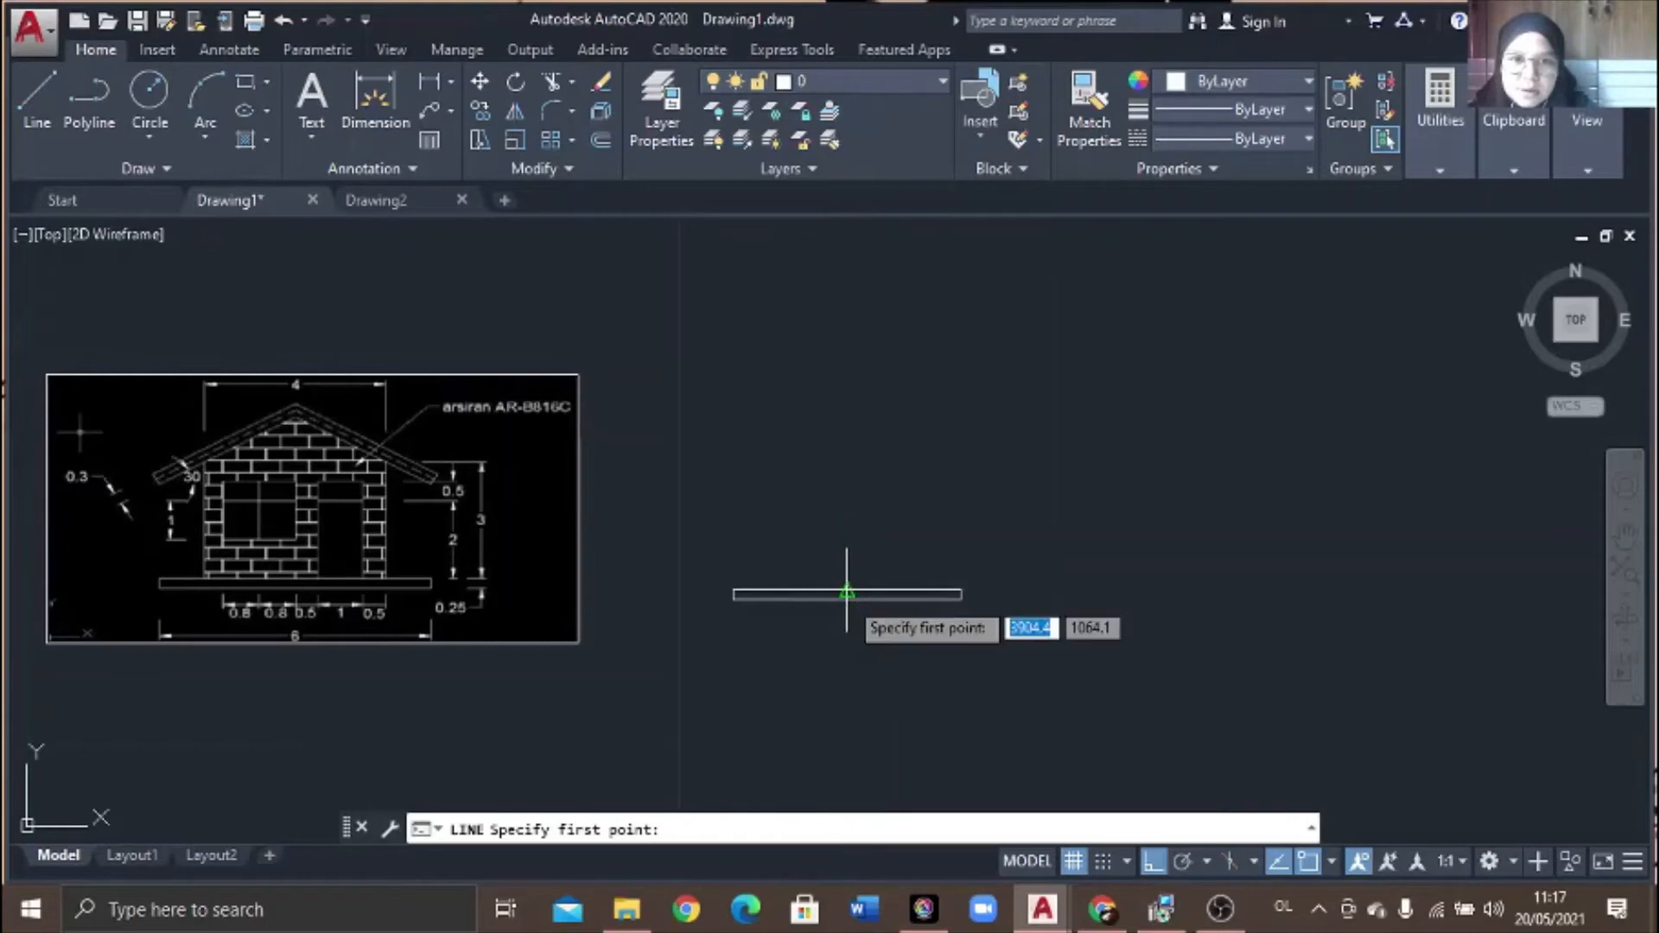
pyautogui.click(847, 594)
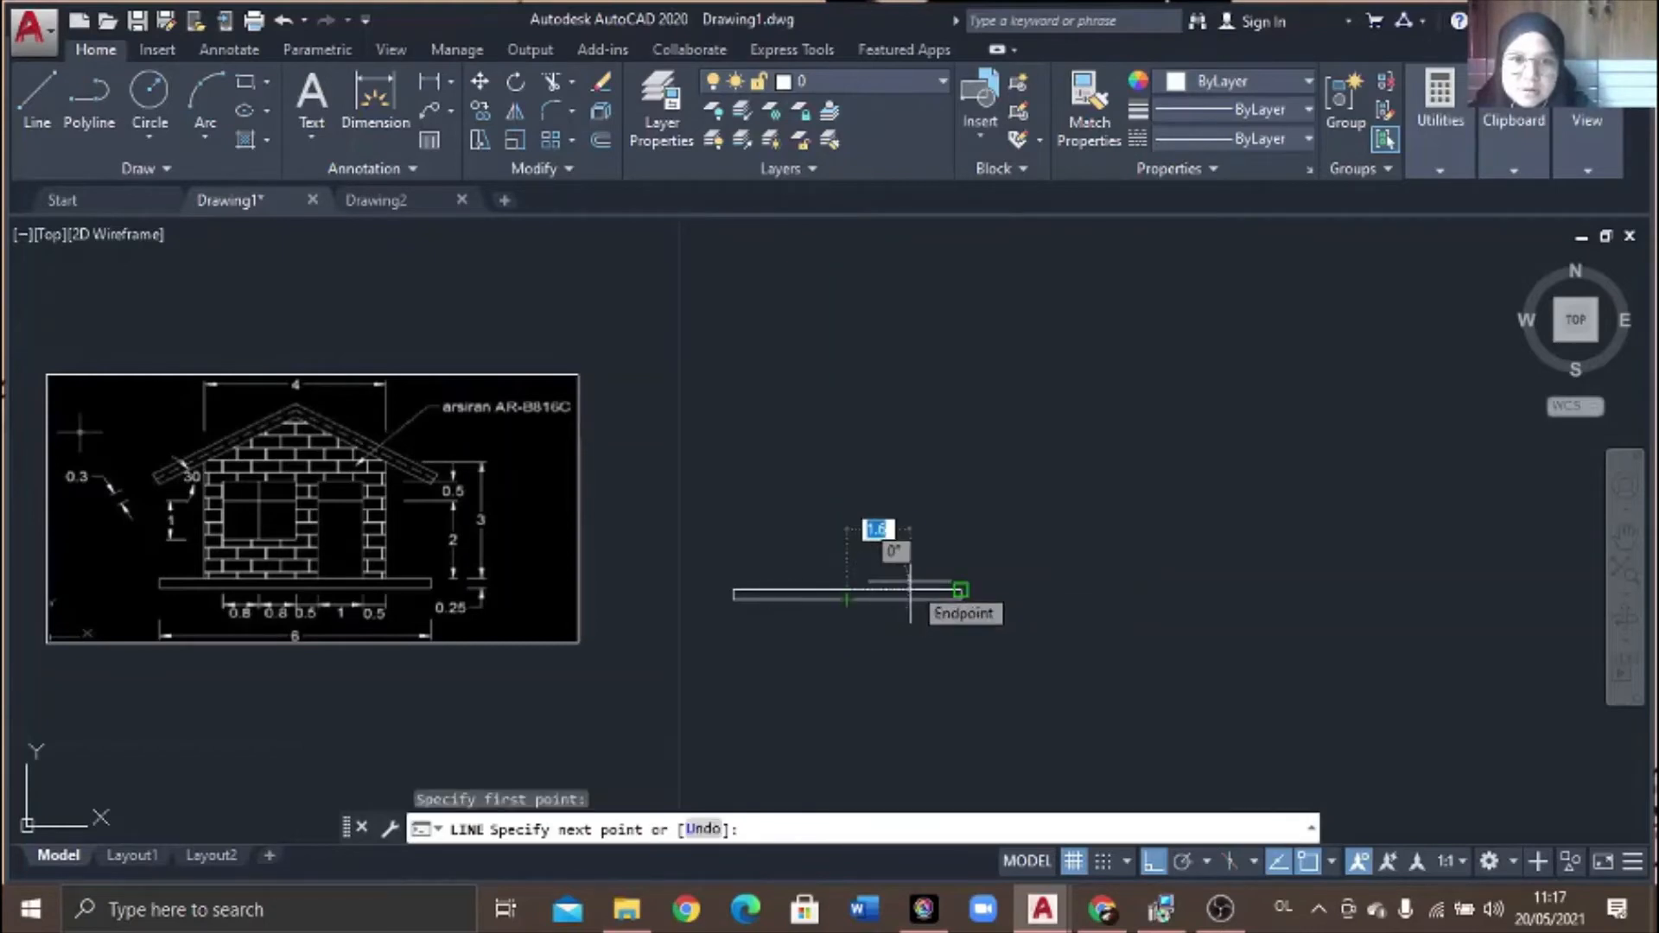
pyautogui.write('2')
pyautogui.press('Return')
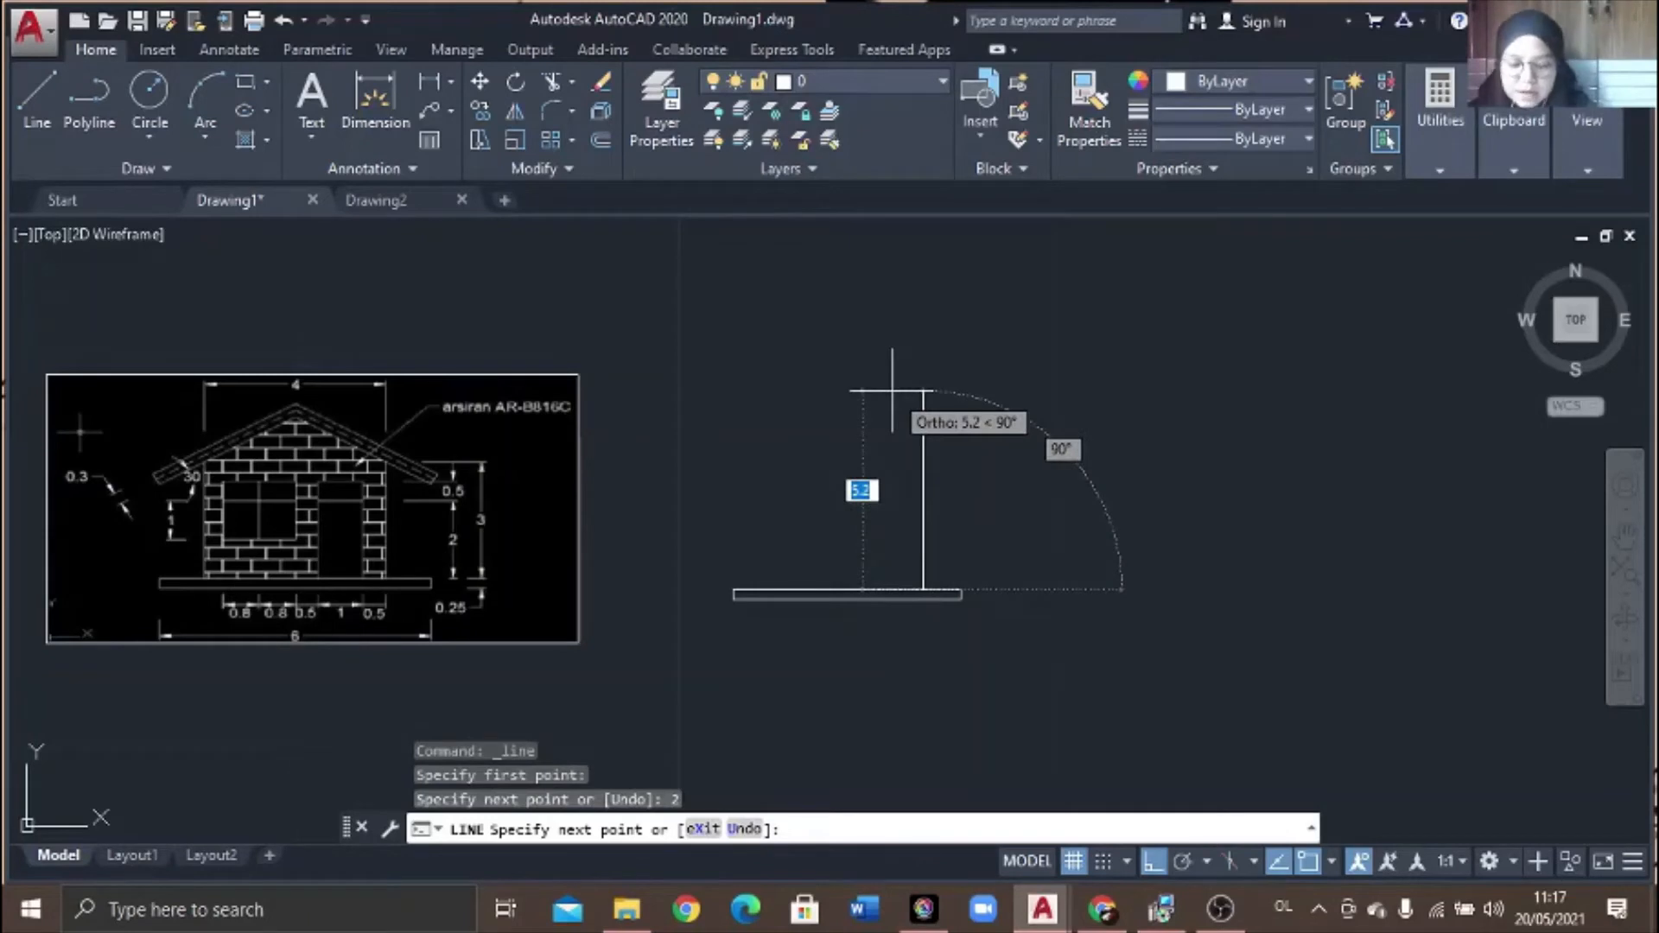
pyautogui.write('3')
pyautogui.press('Return')
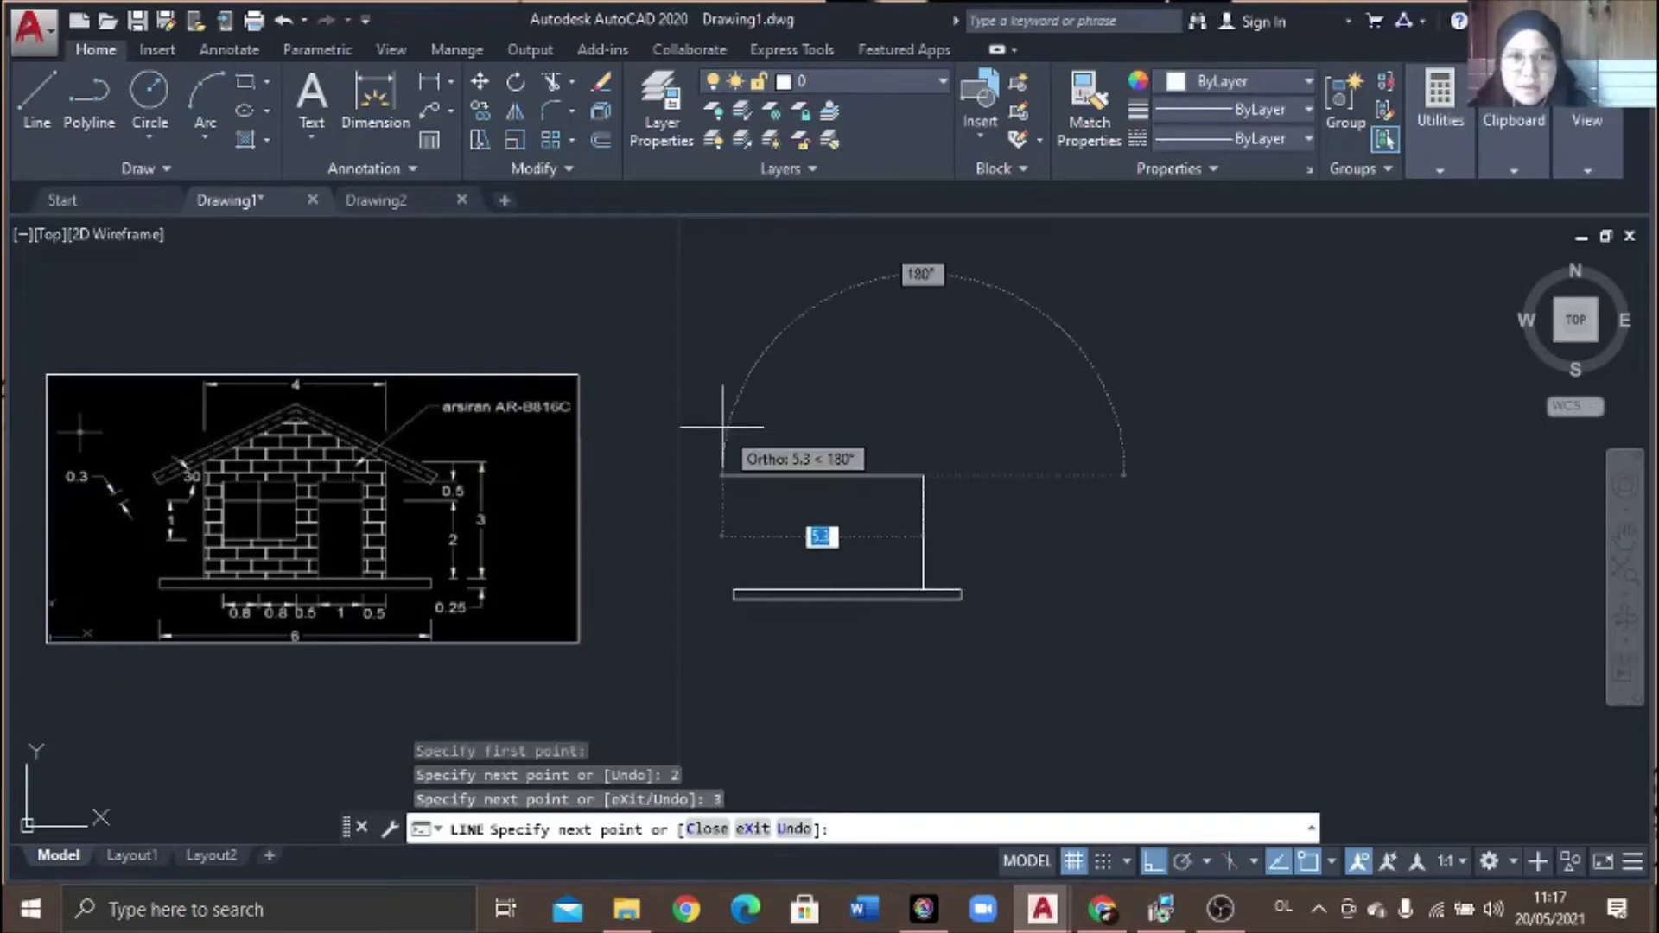
pyautogui.write('4')
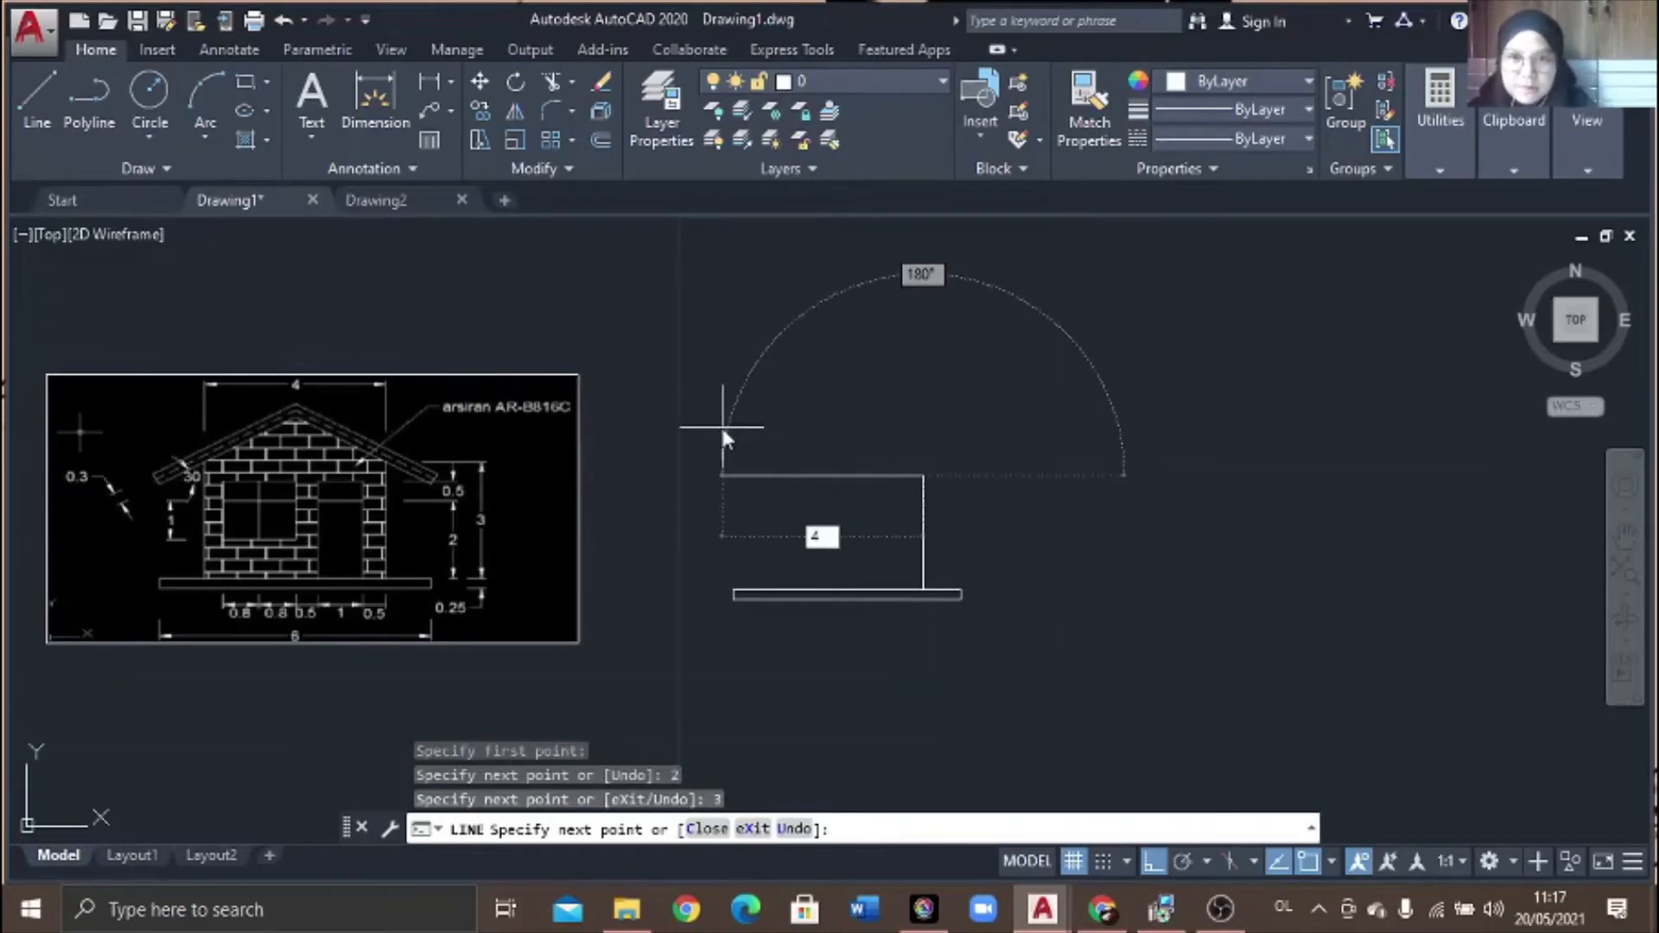
pyautogui.press('Return')
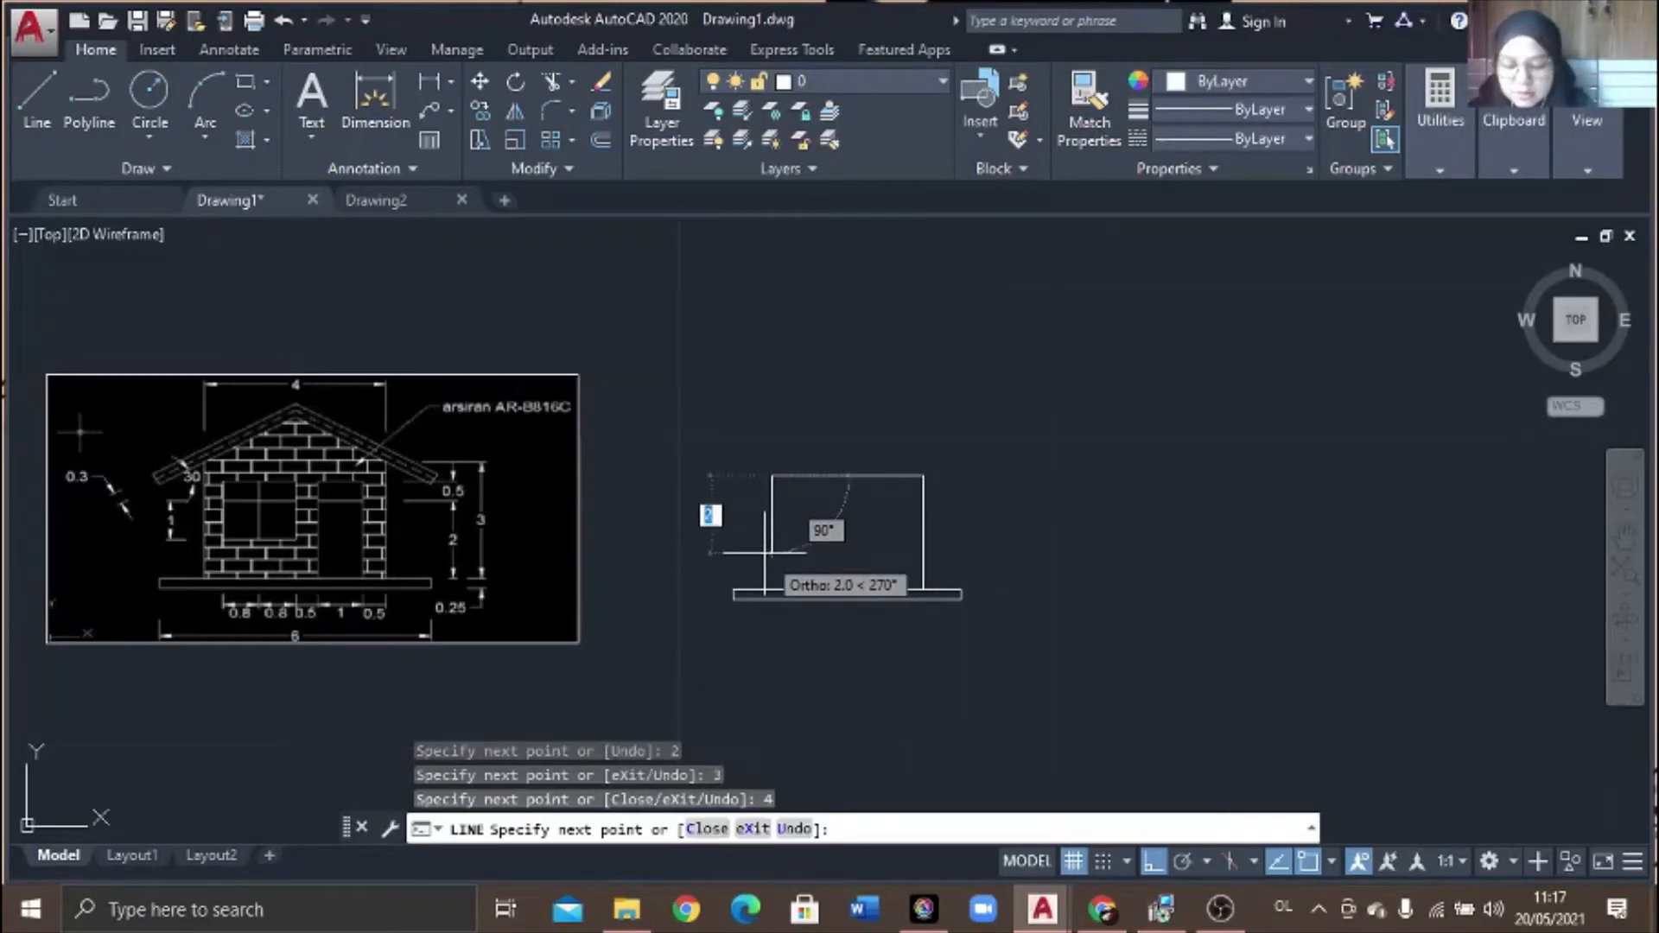
pyautogui.write('3')
pyautogui.press('Return')
pyautogui.press('Return')
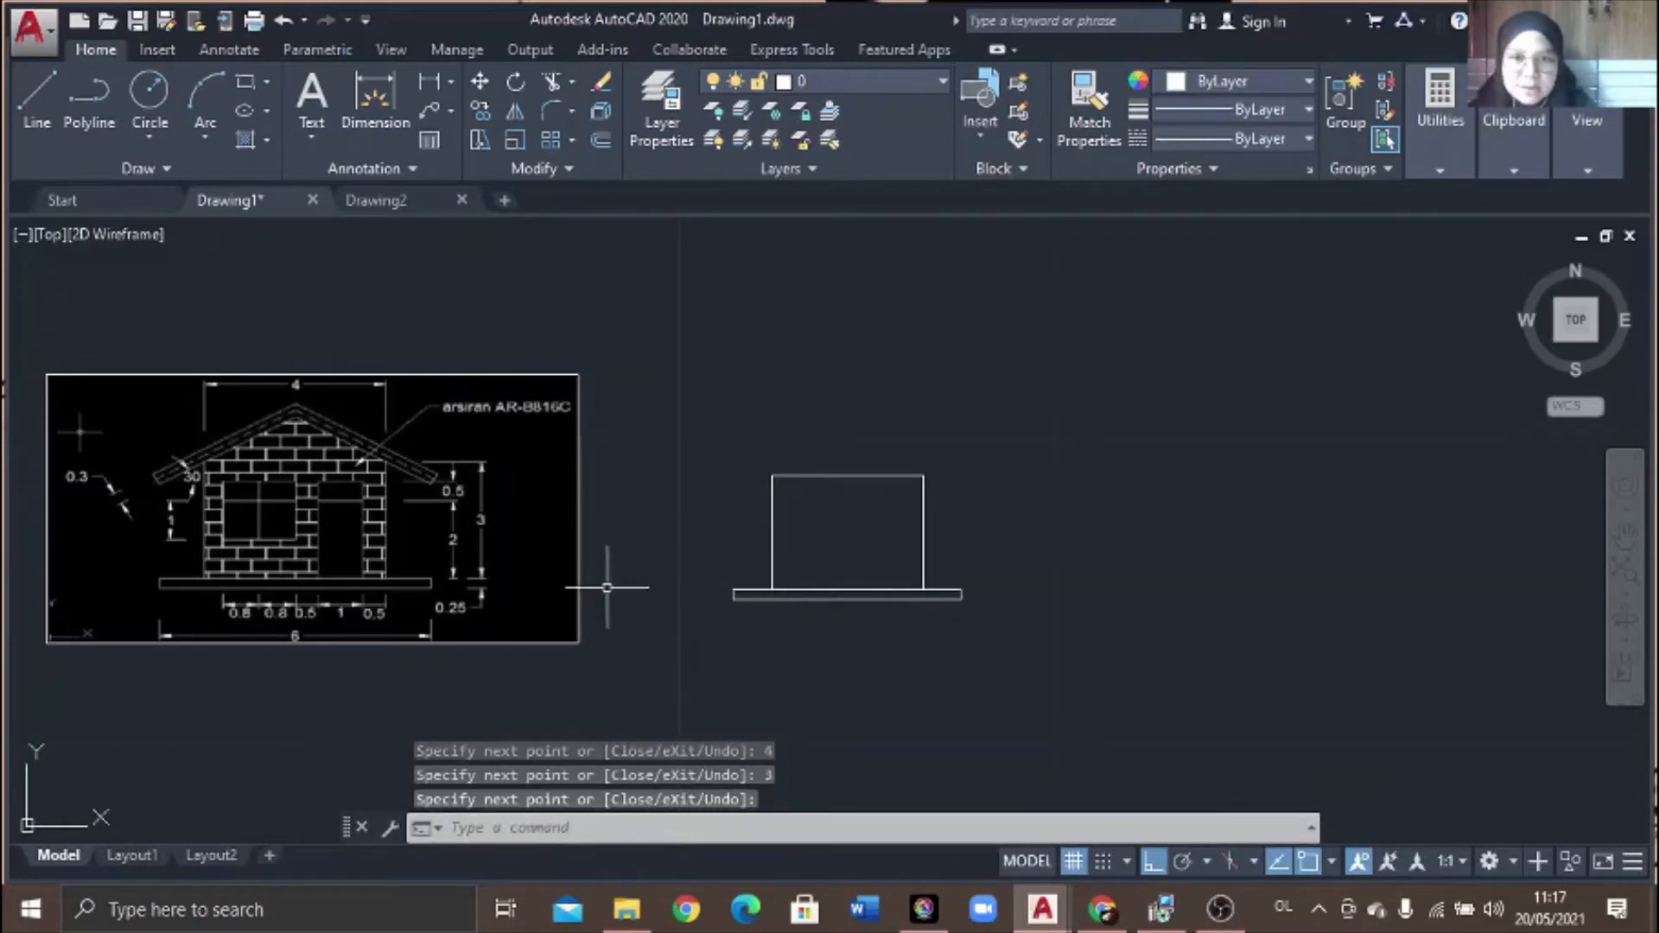
# - Draw a 0.5-unit horizontal guide line inward from the midpoint of the right wall
pyautogui.click(44, 95)
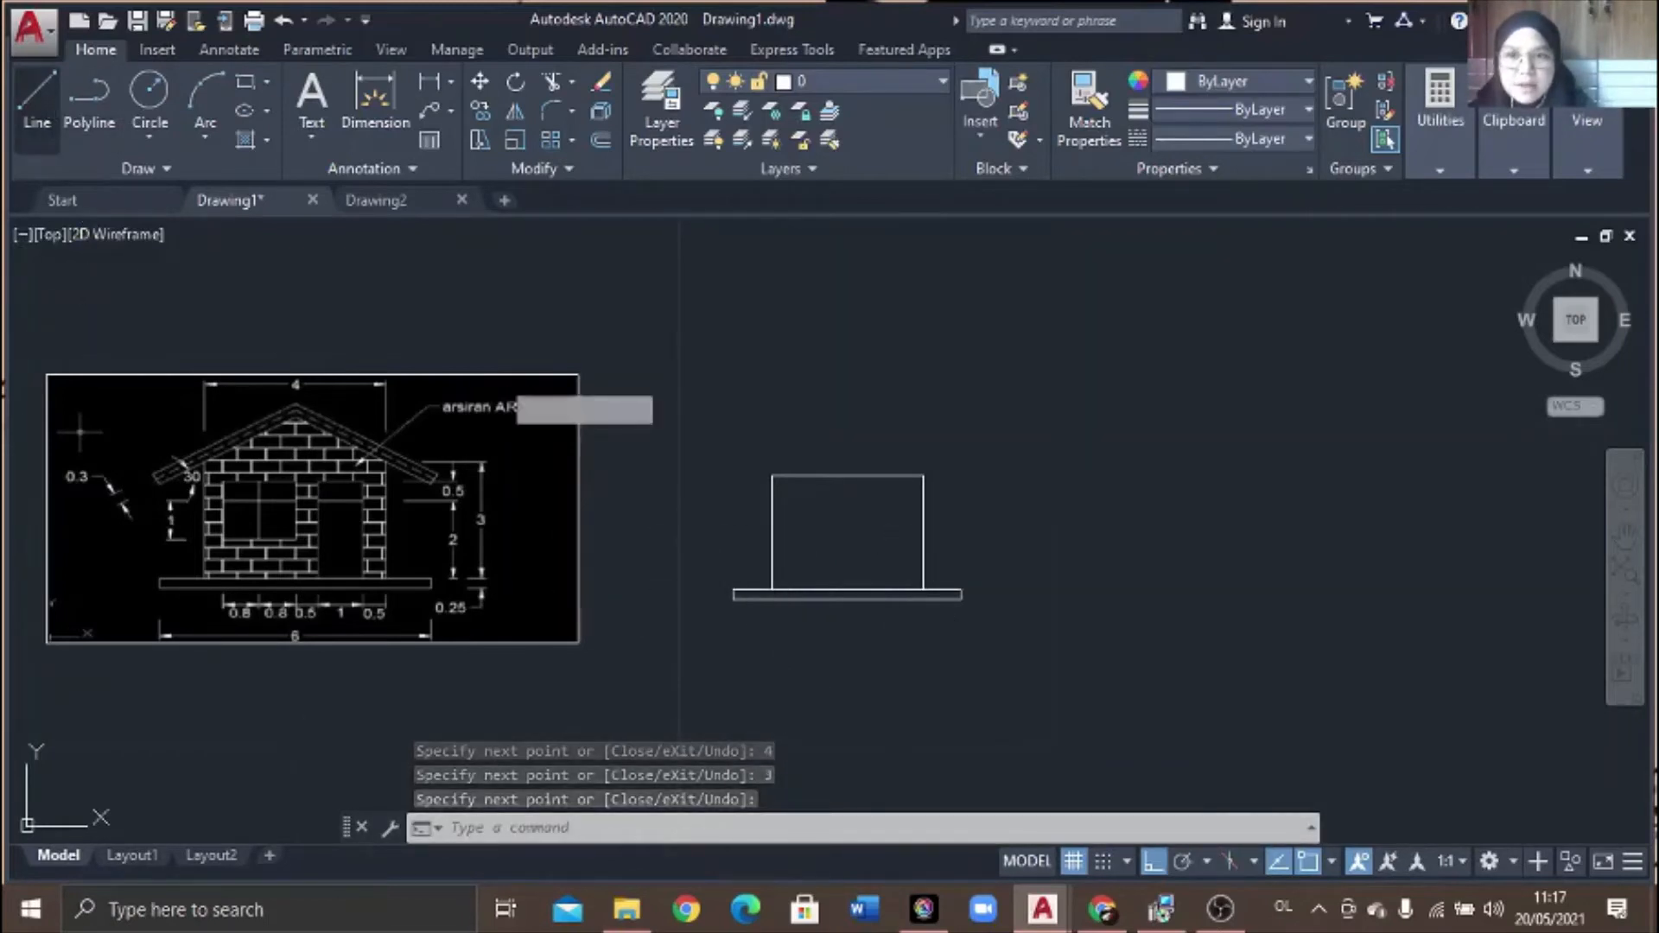
pyautogui.click(923, 533)
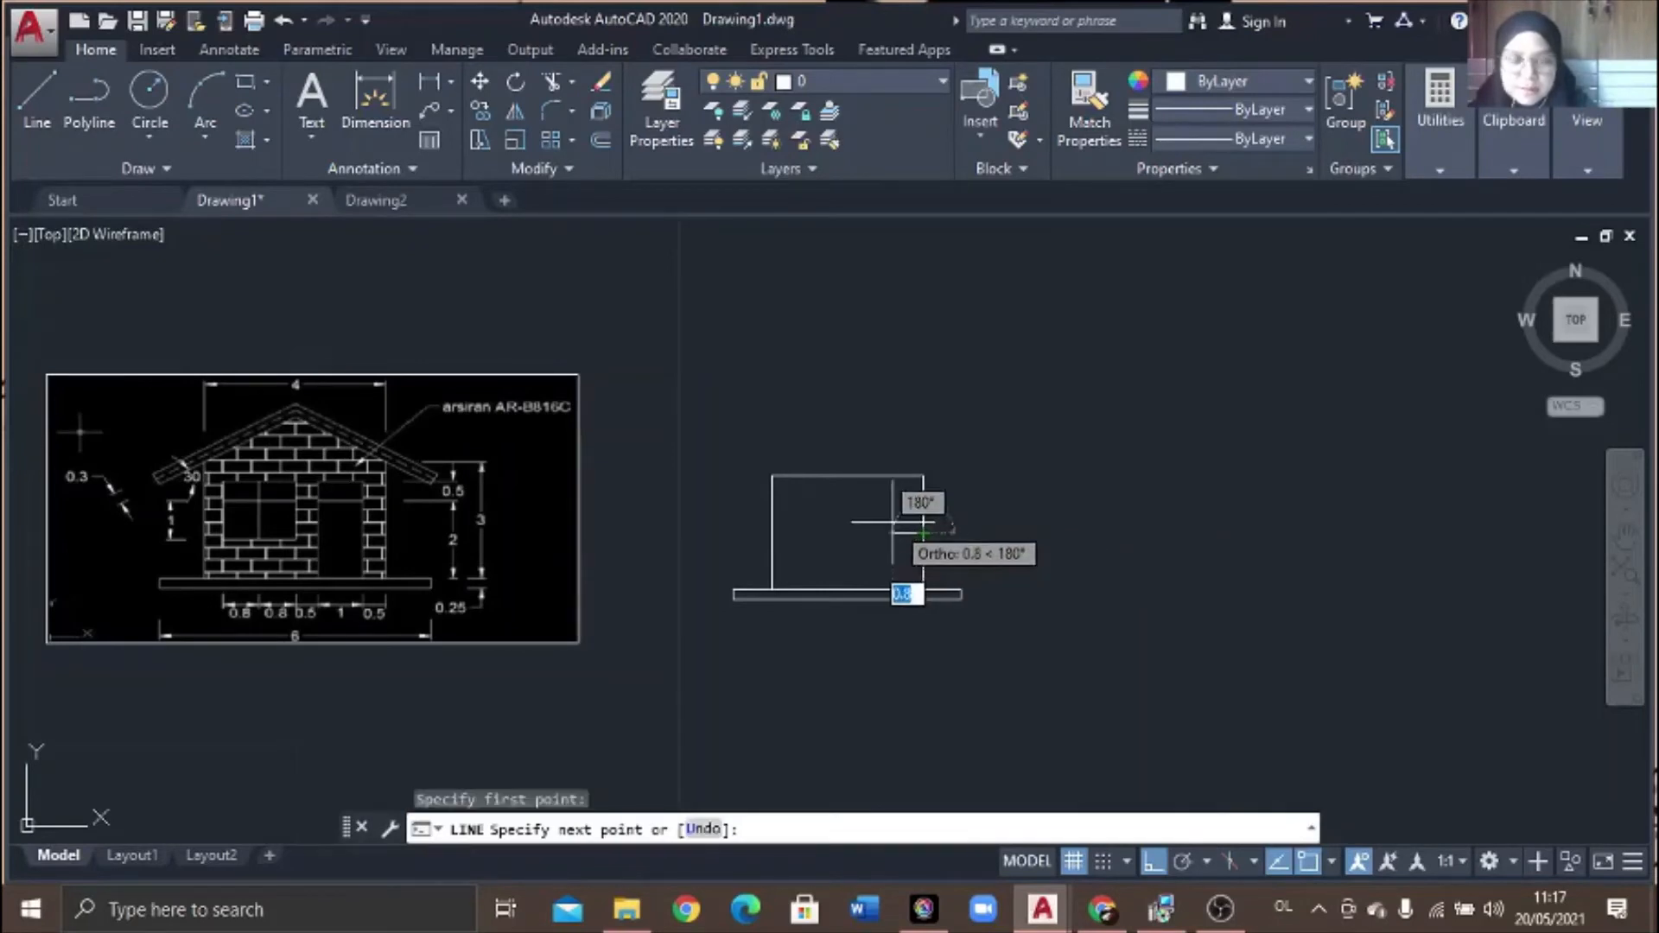
pyautogui.write('0')
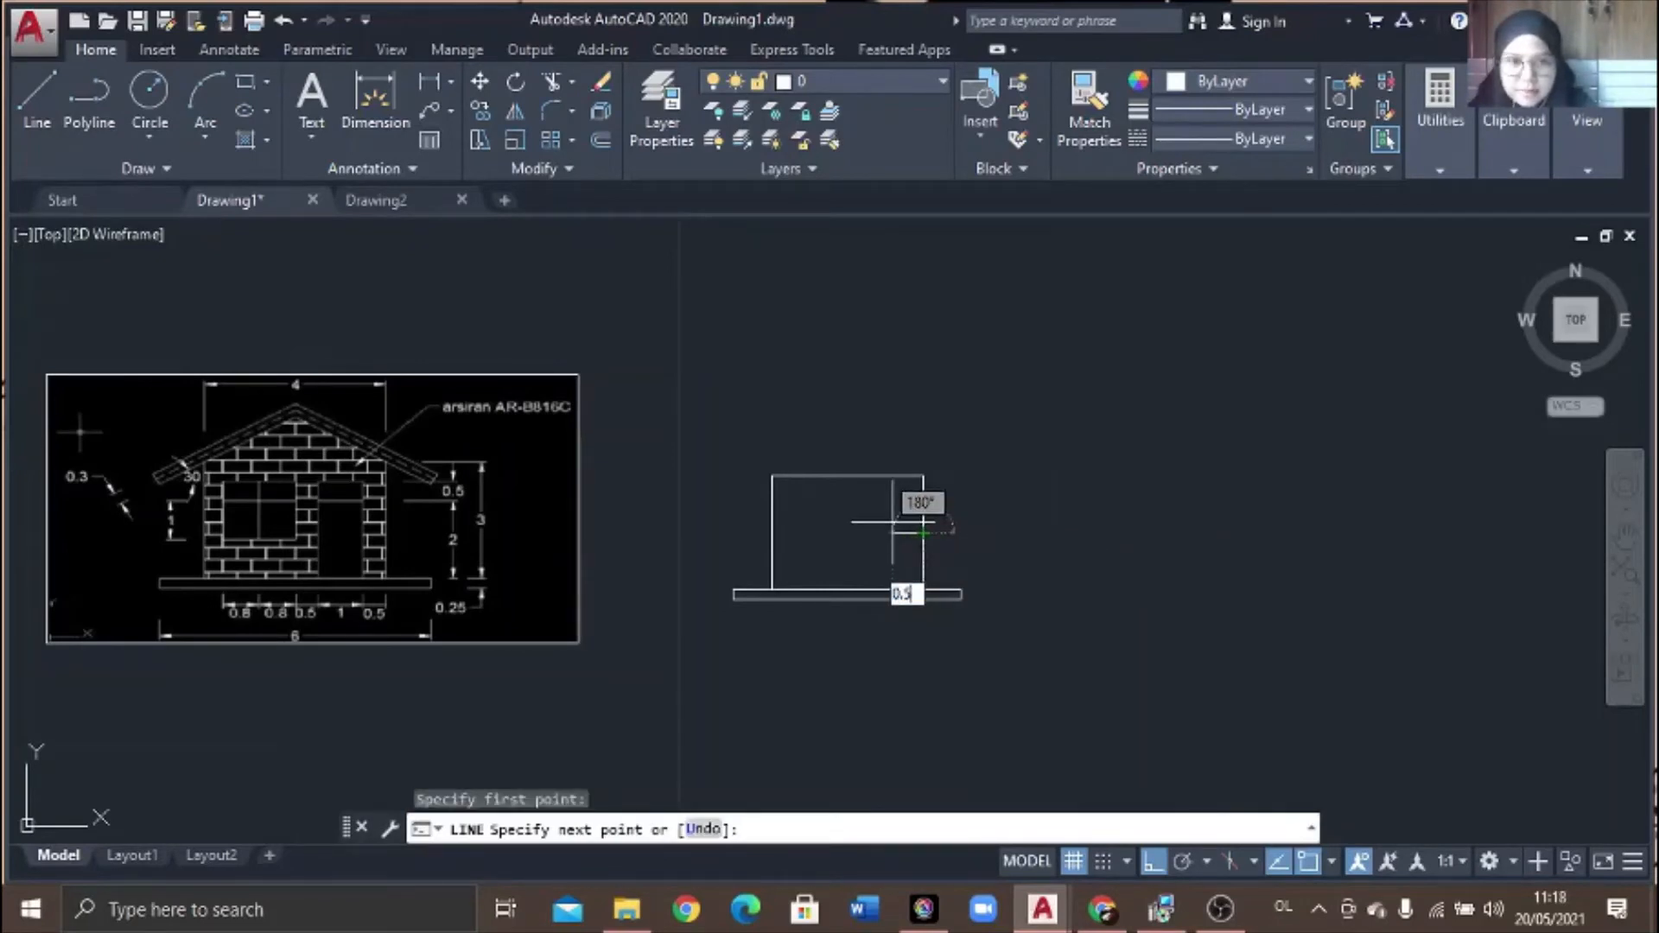
pyautogui.press('Return')
pyautogui.press('Return')
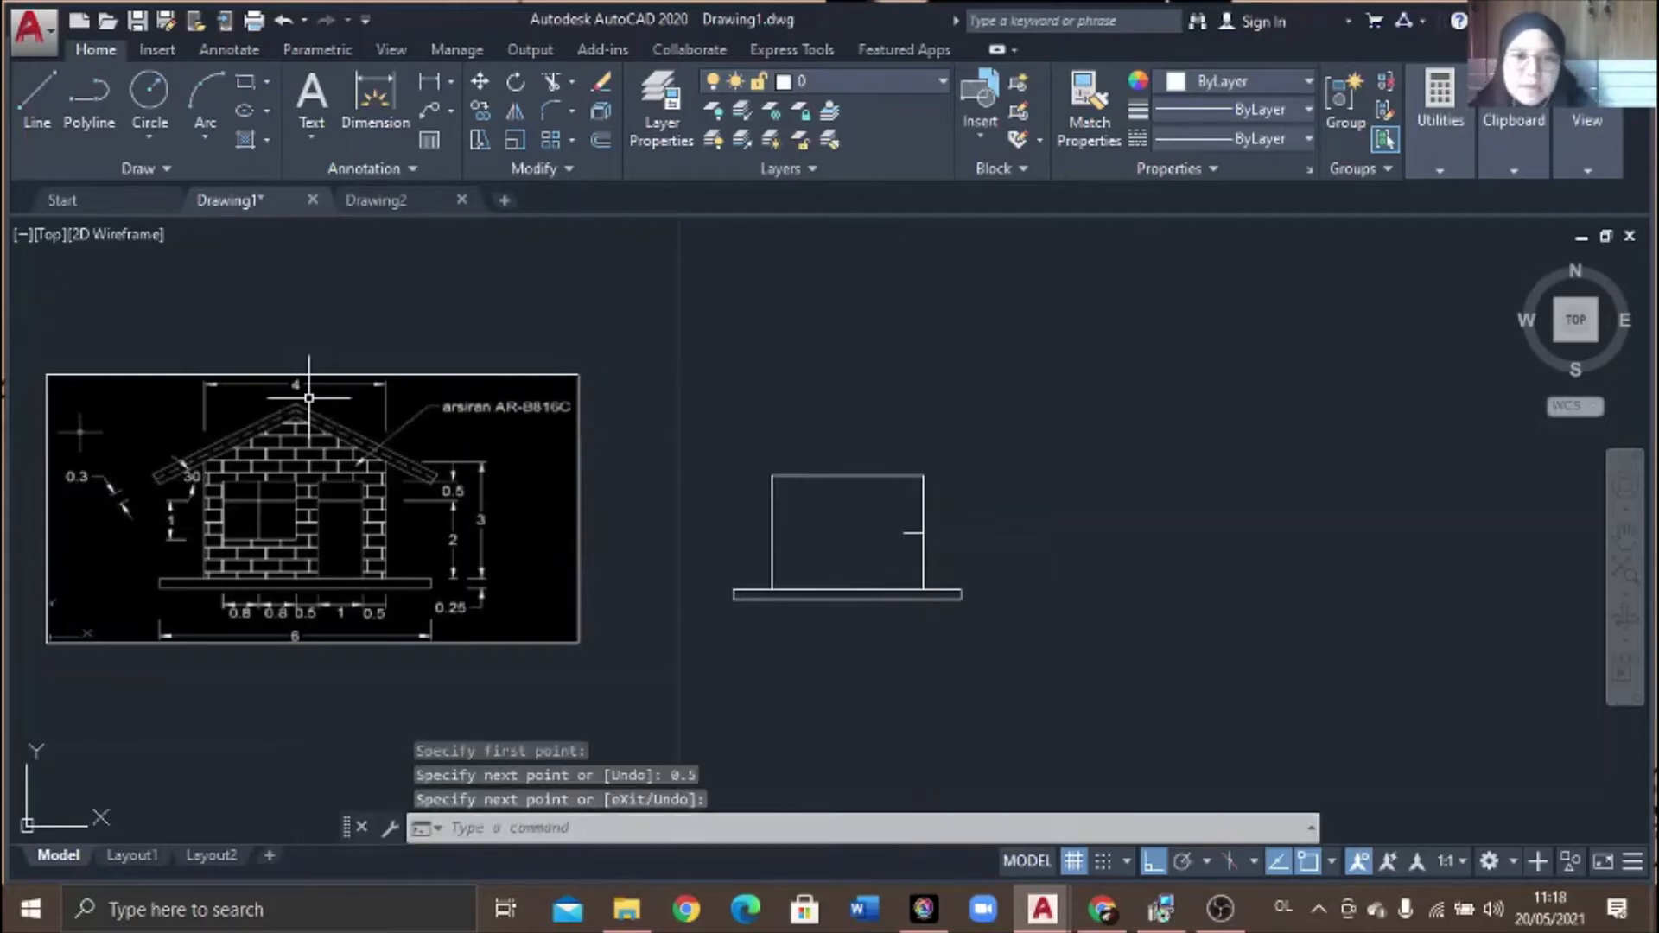
# - Draw the door outline from the slab's top edge directly below the guide line's inner end: 2 up, 1 left and 2 down
pyautogui.click(34, 91)
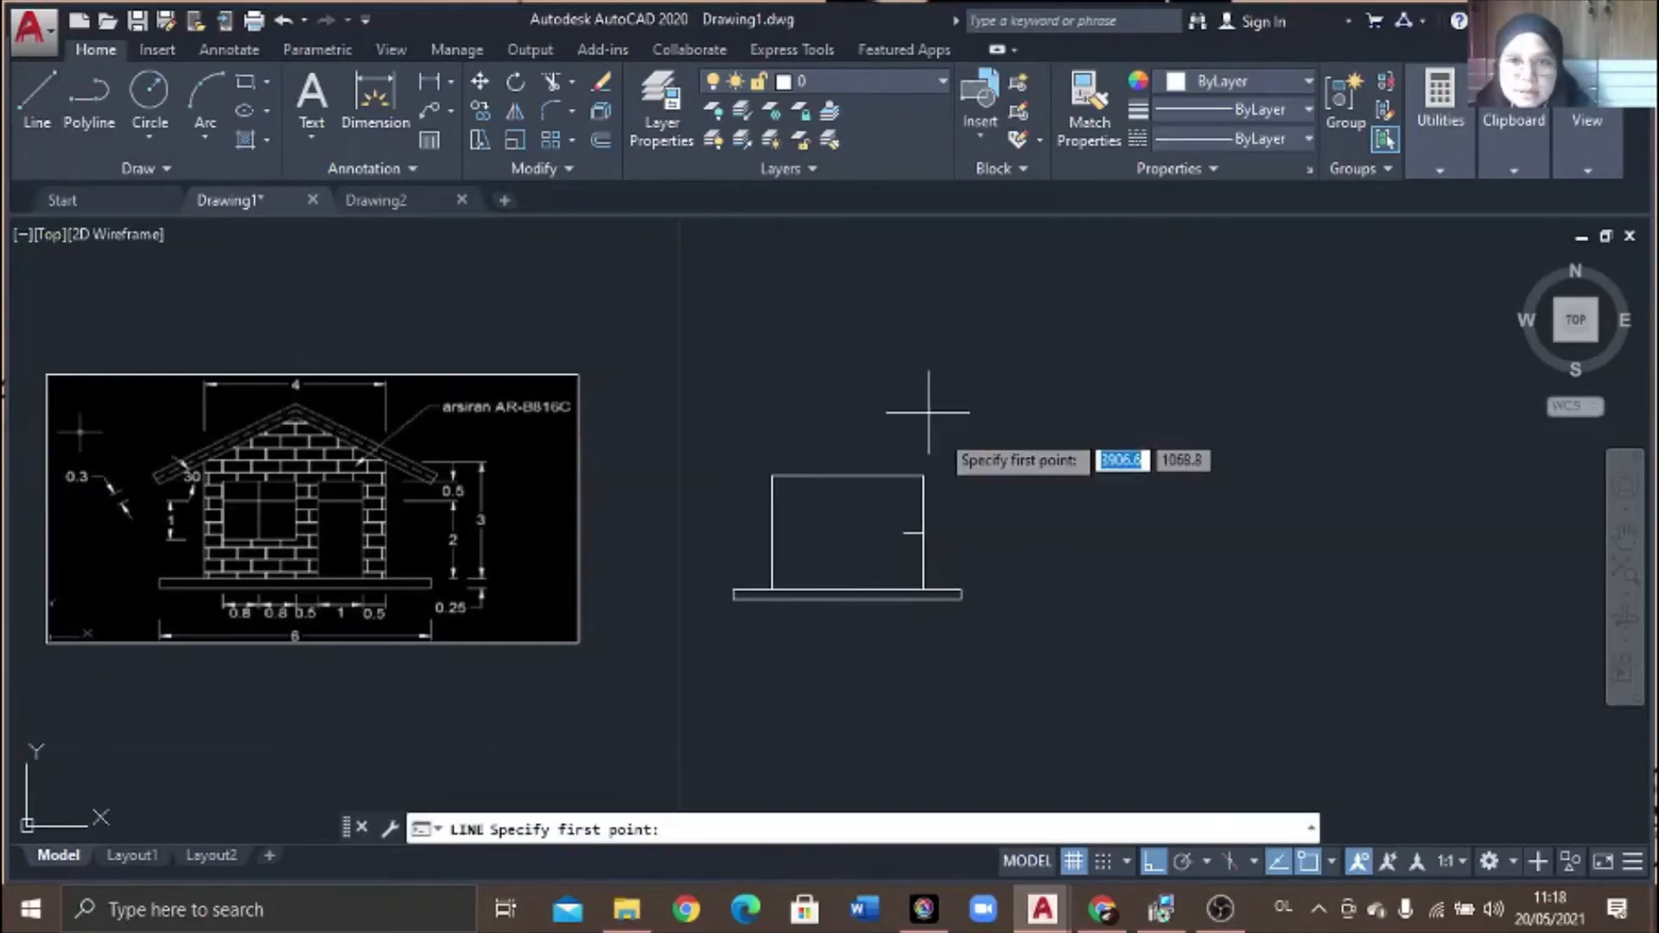
pyautogui.scroll(2, 913, 531)
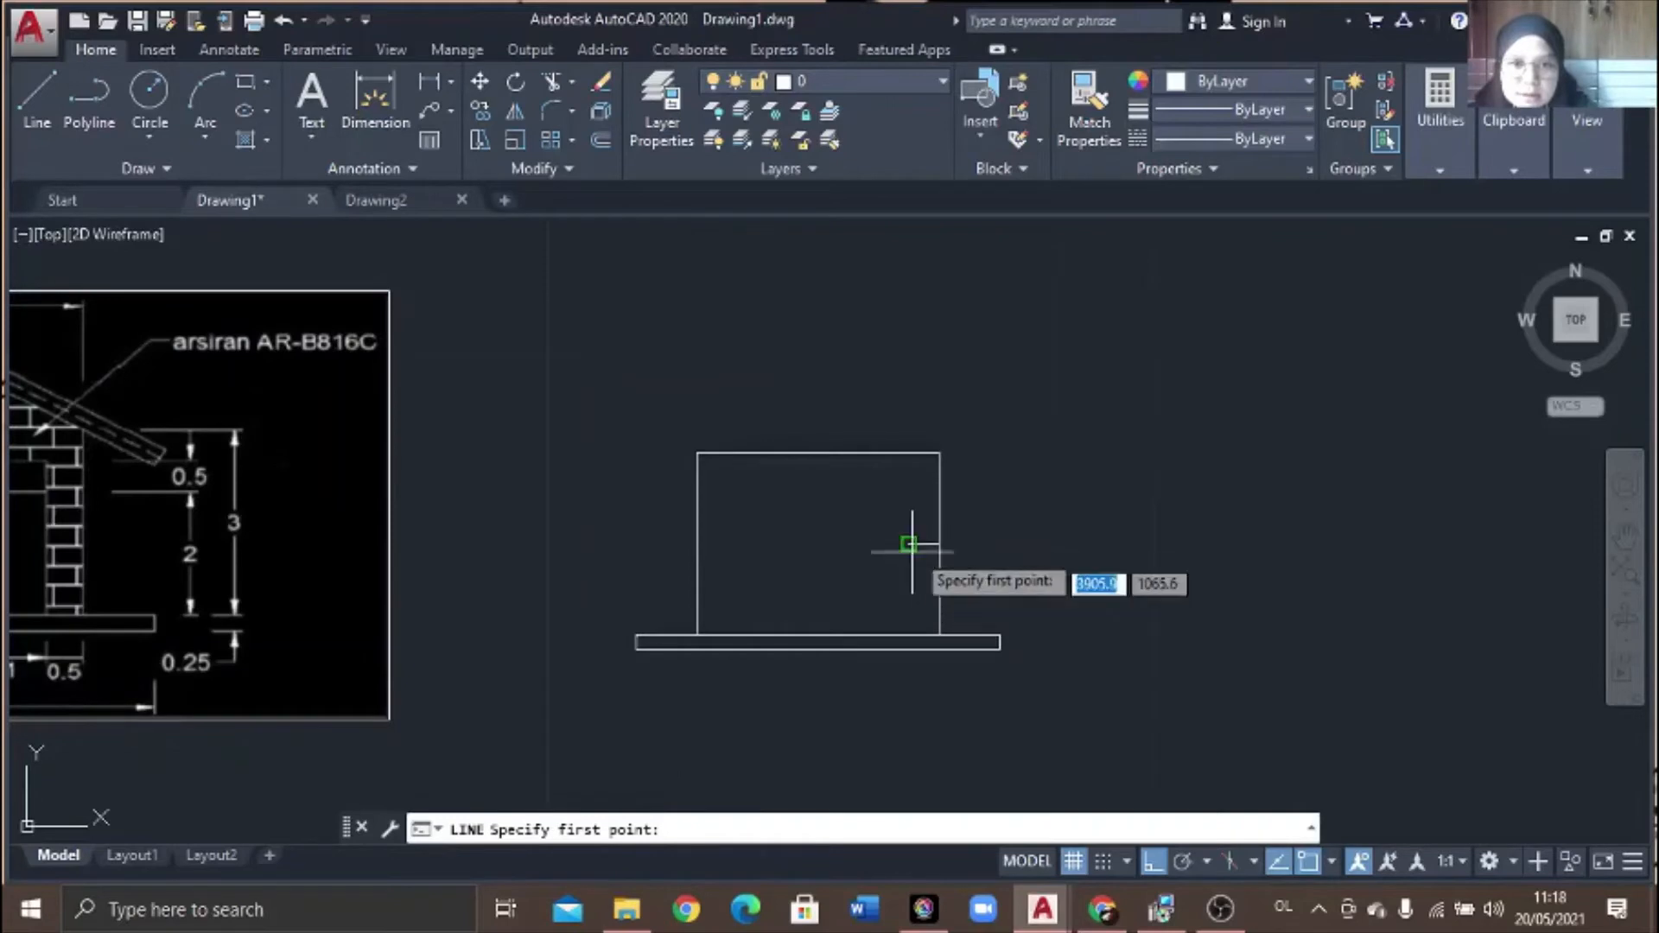
pyautogui.click(908, 635)
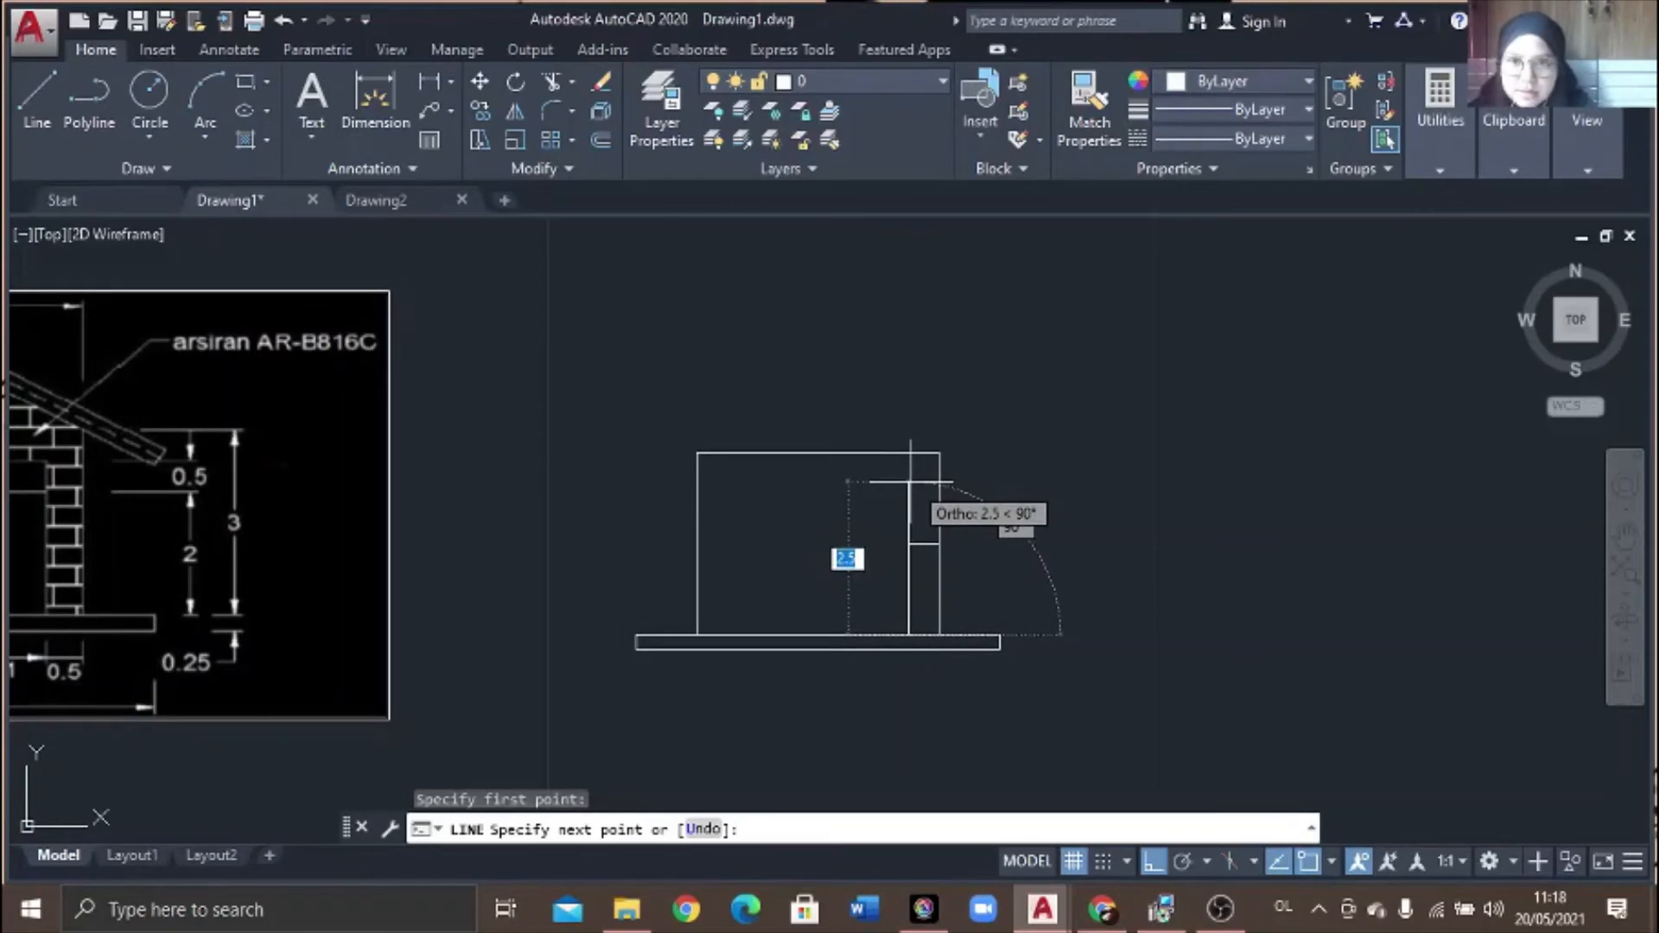
pyautogui.write('2')
pyautogui.press('Return')
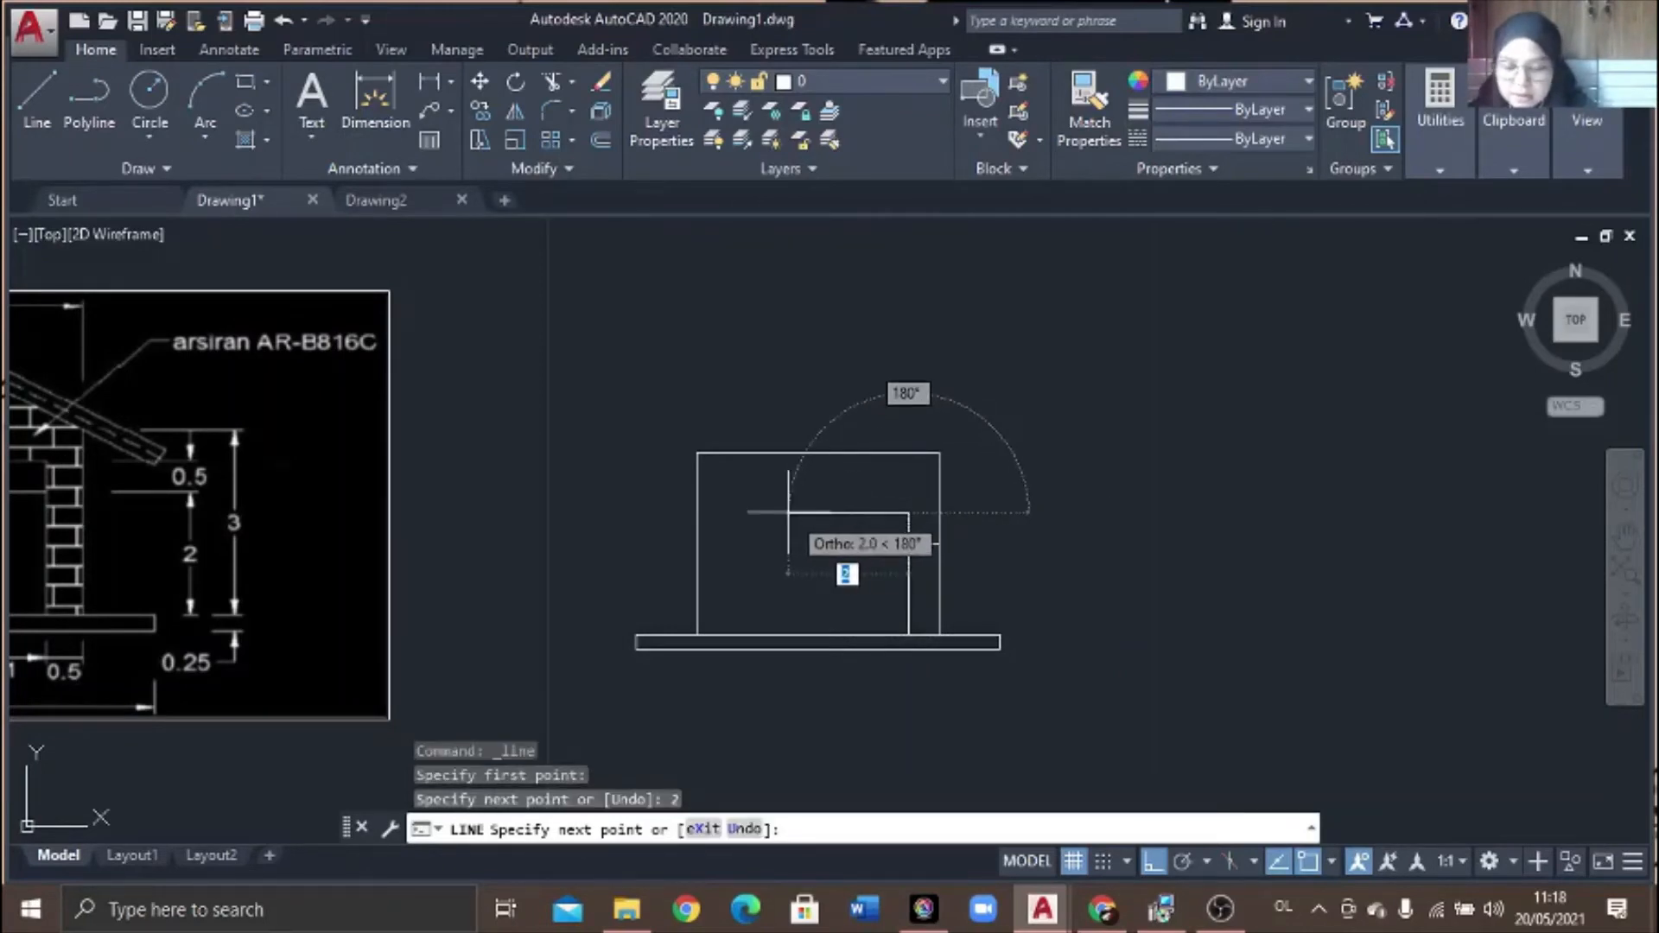
pyautogui.write('1')
pyautogui.press('Return')
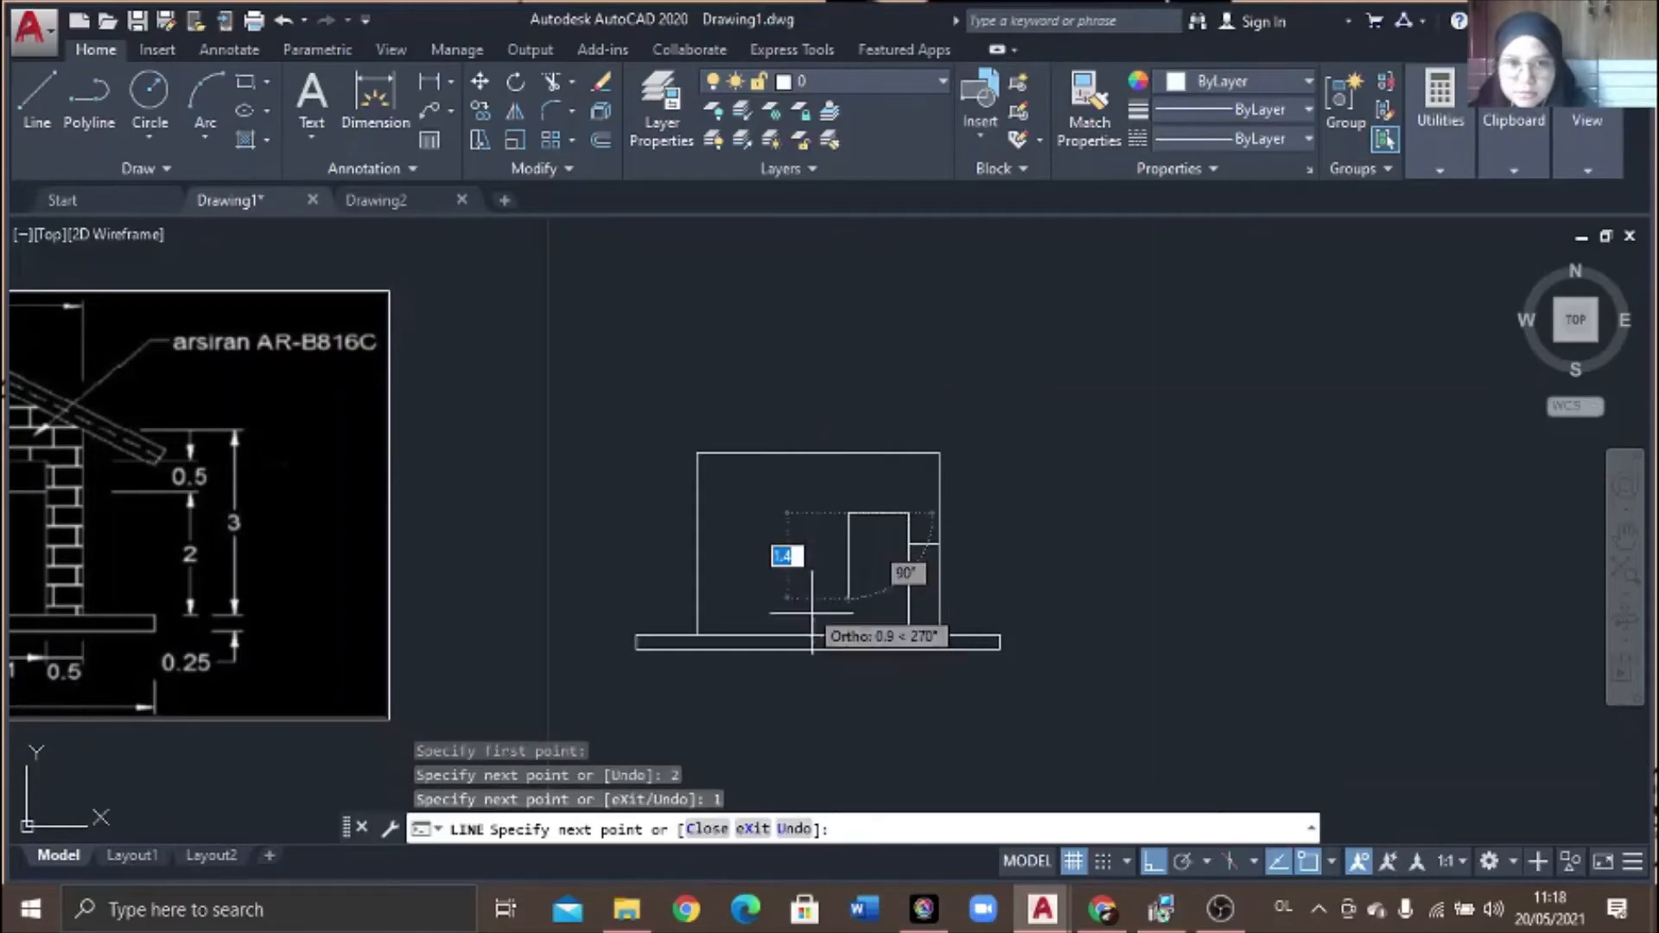
pyautogui.write('2')
pyautogui.press('Return')
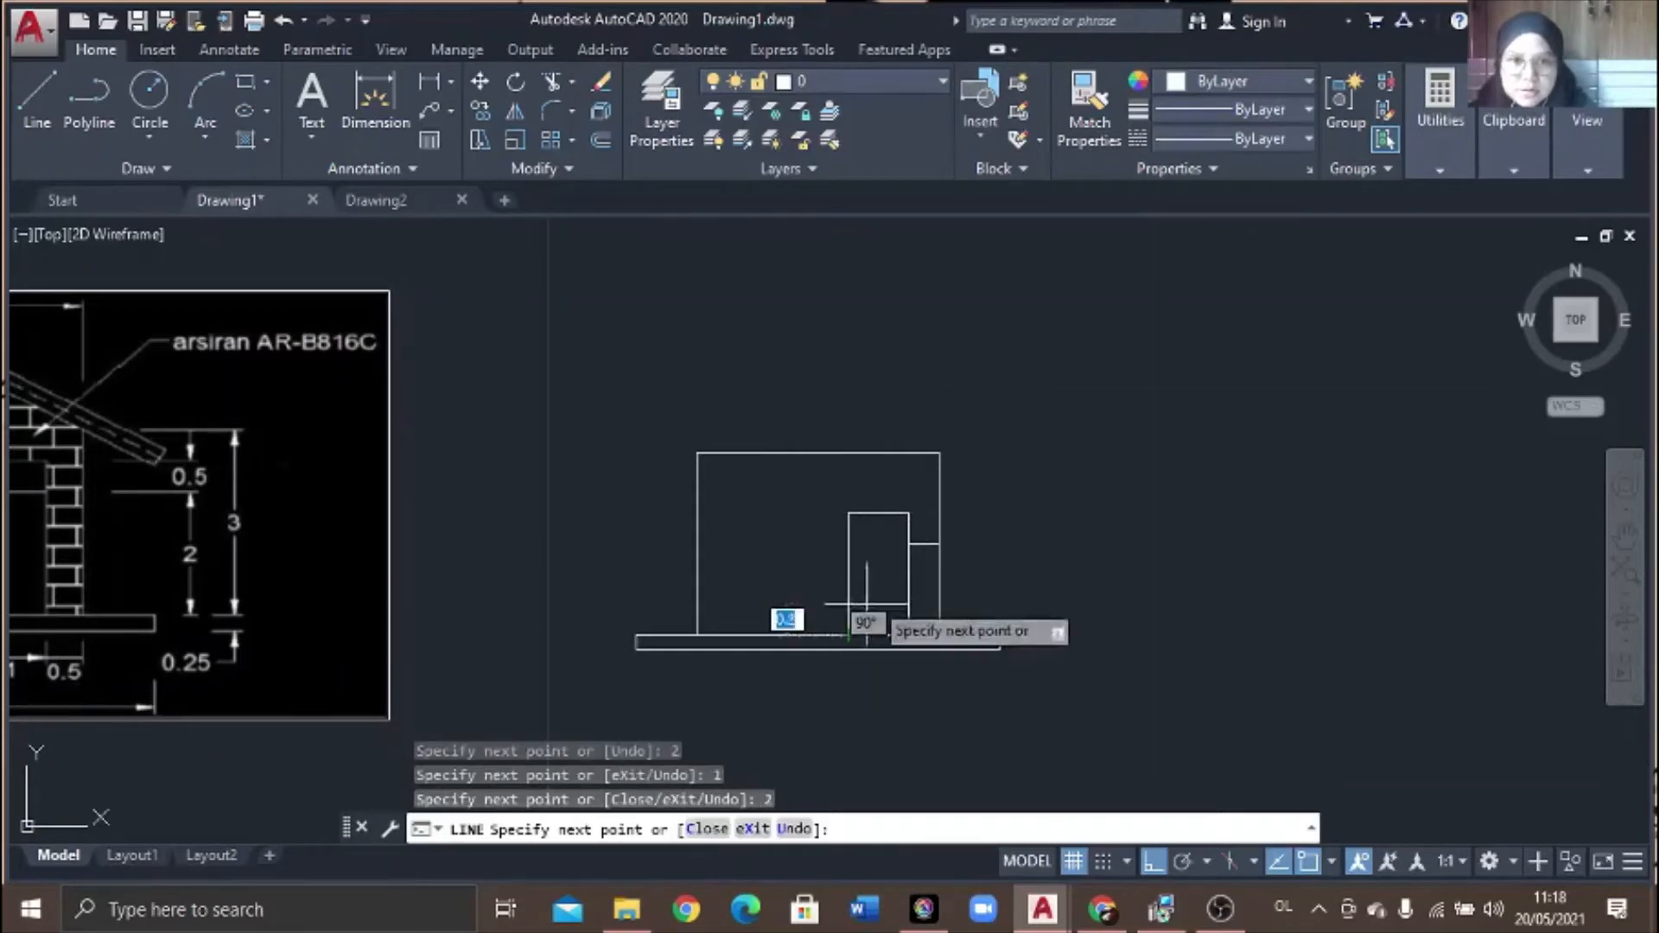
pyautogui.press('Return')
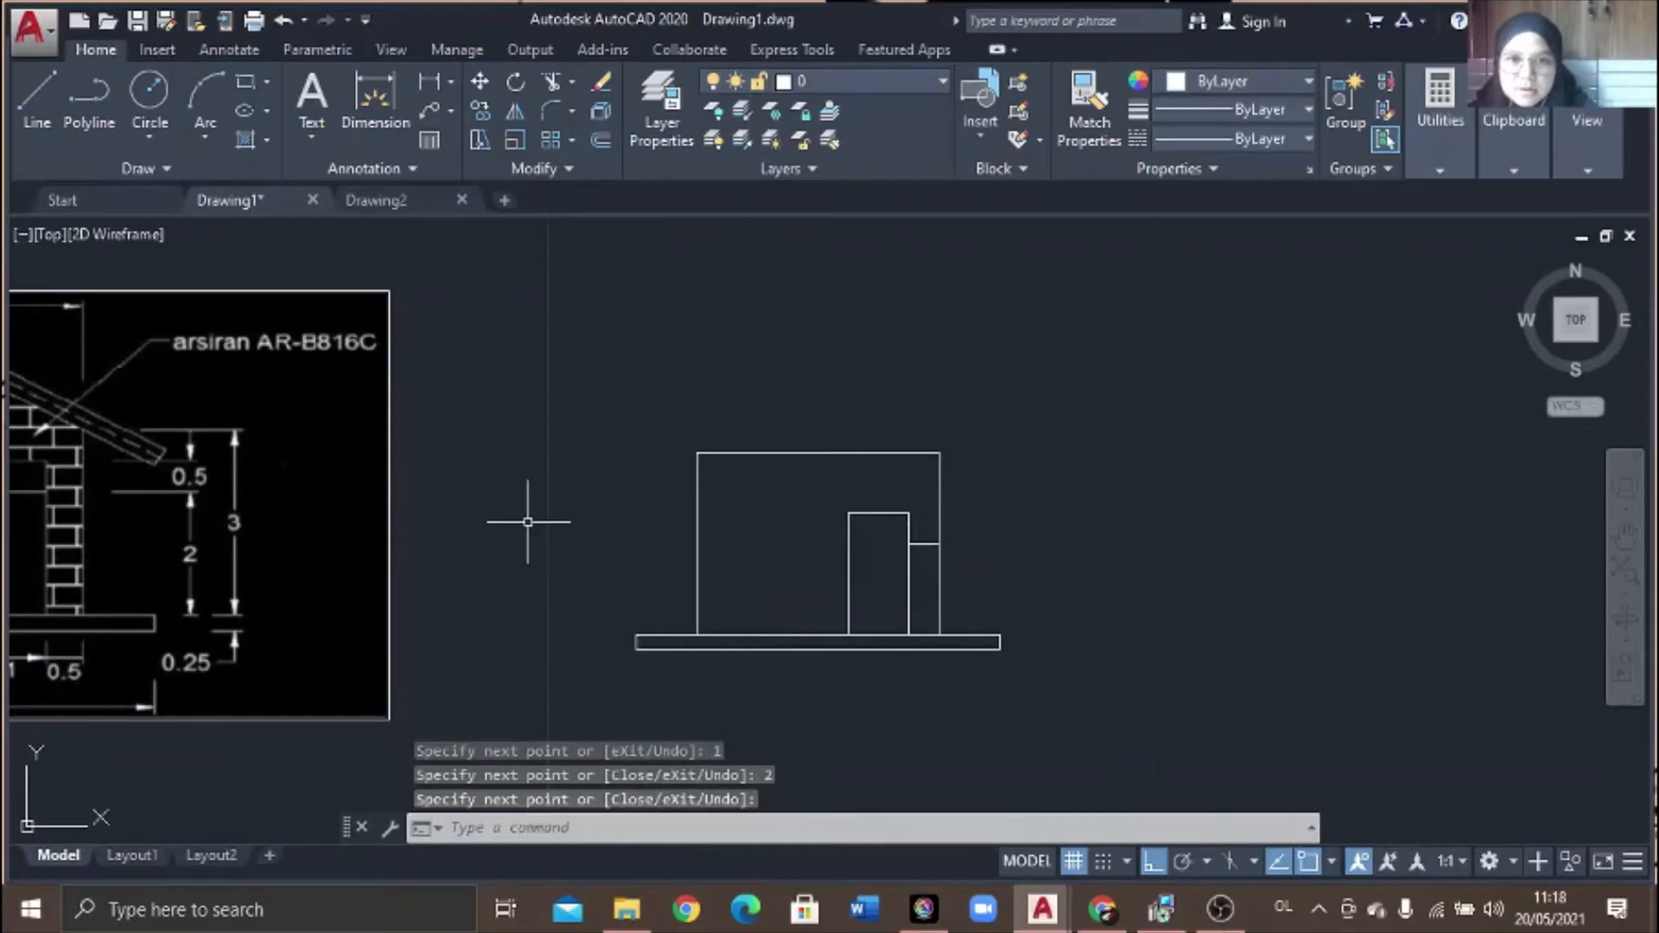
# - Erase the short horizontal guide line between the door and the right wall
pyautogui.press('Return')
pyautogui.click(924, 542)
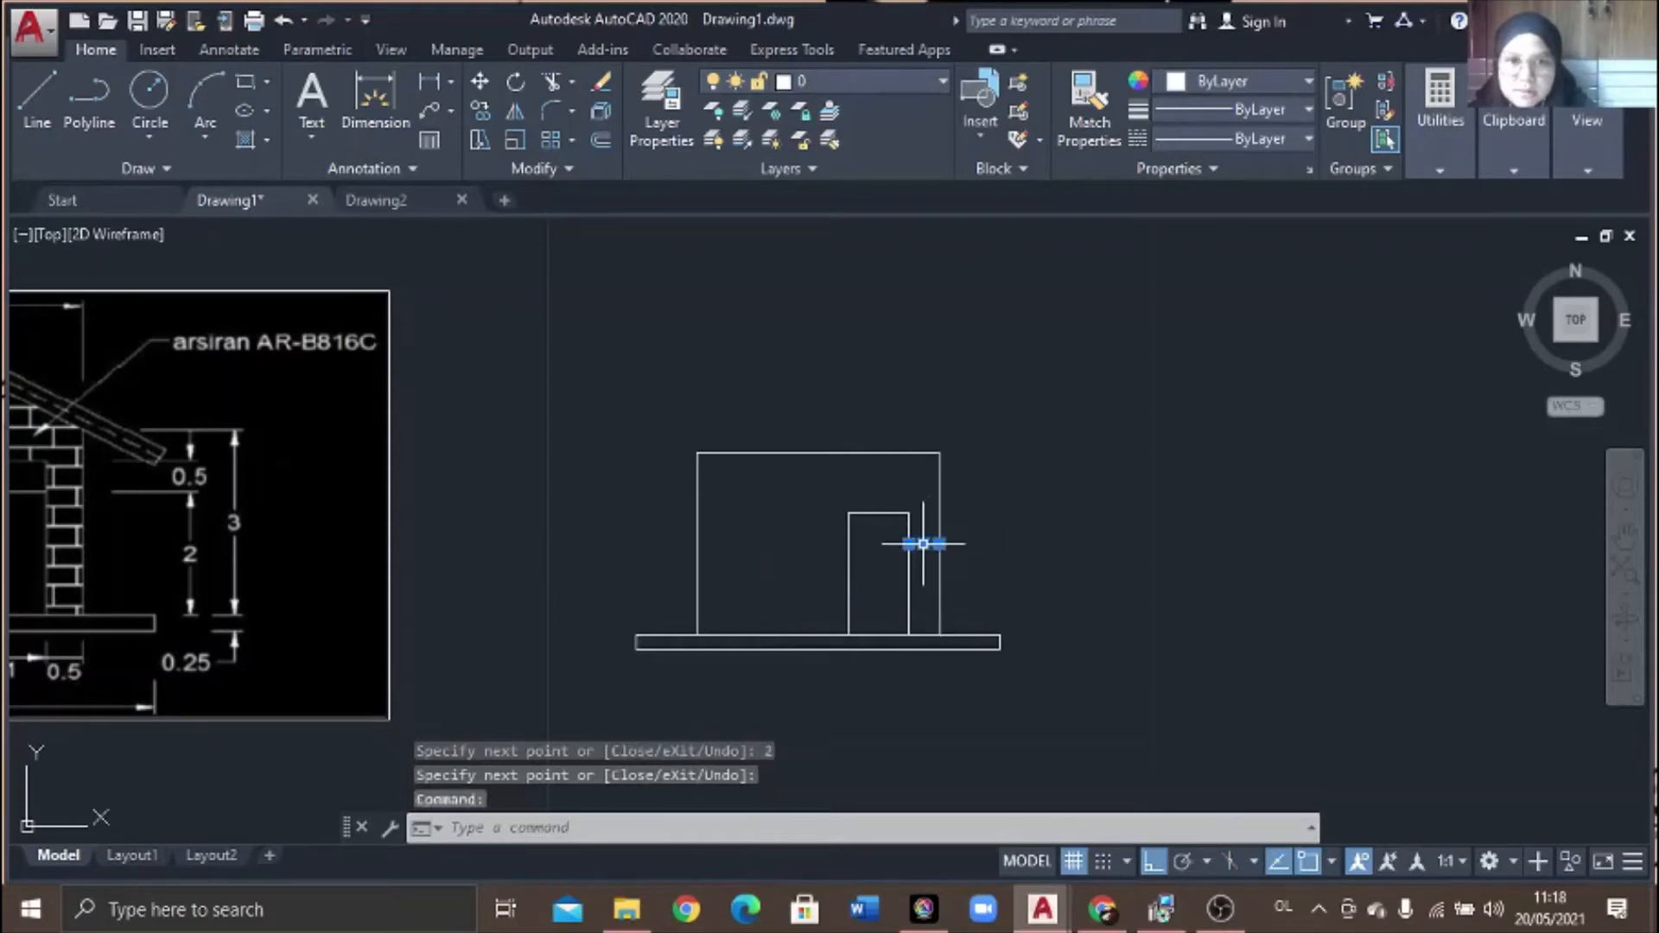
pyautogui.rightClick(921, 542)
pyautogui.click(950, 437)
# - Draw the transom above the door from its top-right corner: 0.5 up, 1 left and 0.5 down
pyautogui.scroll(-2, 826, 559)
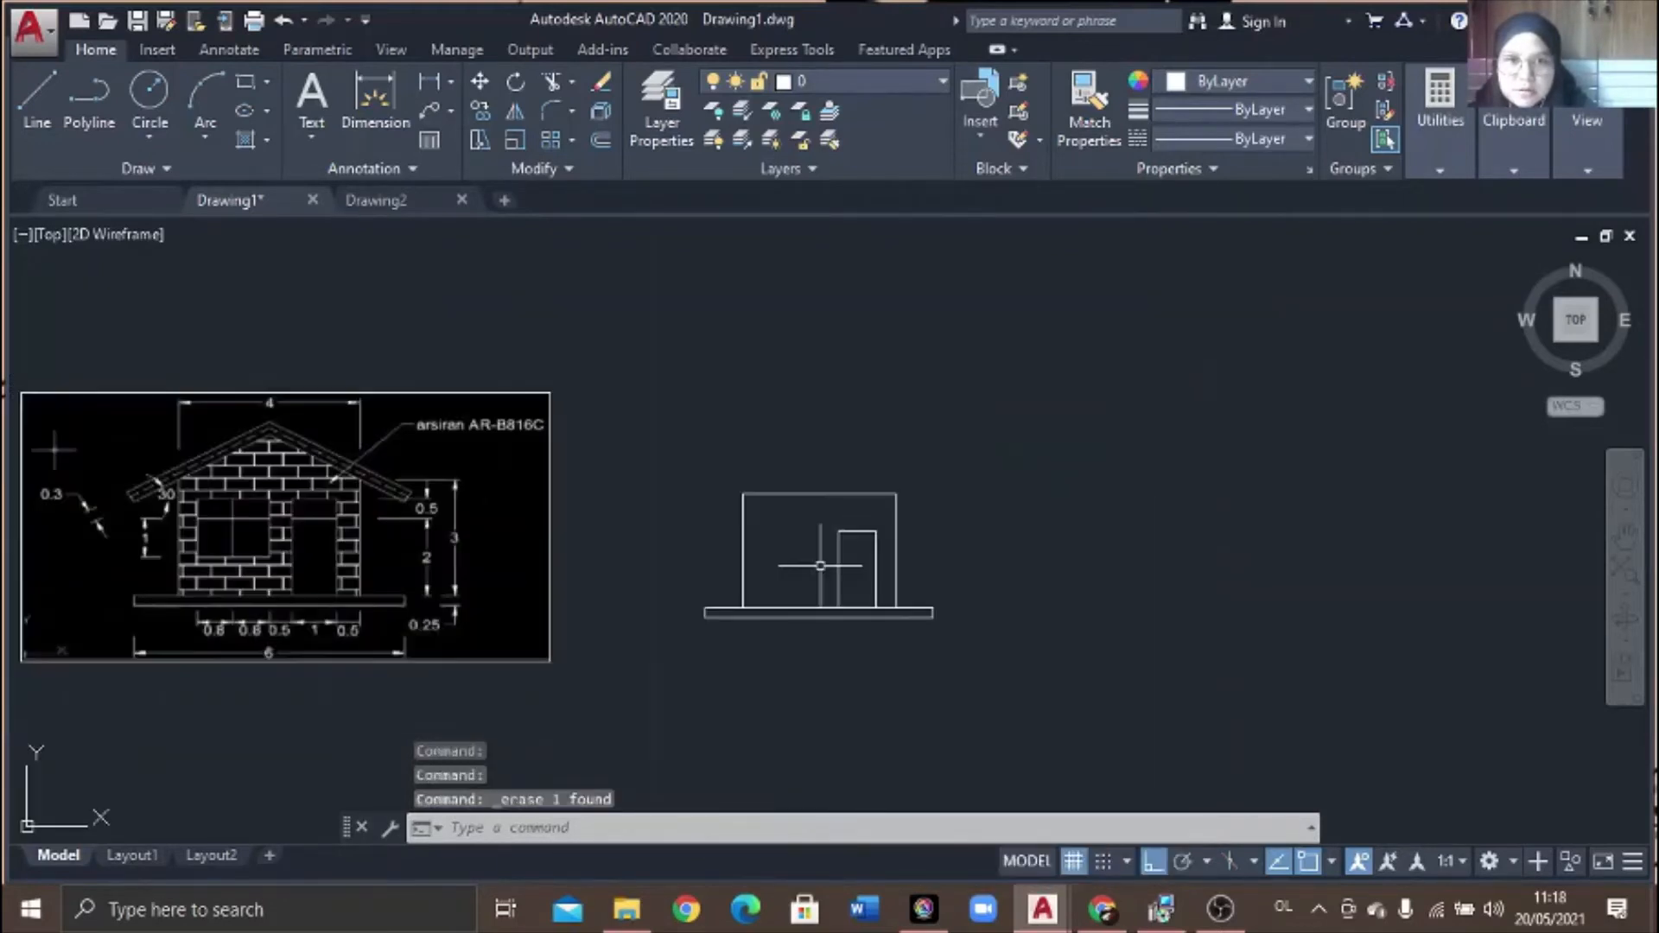
pyautogui.click(41, 101)
pyautogui.scroll(2, 850, 524)
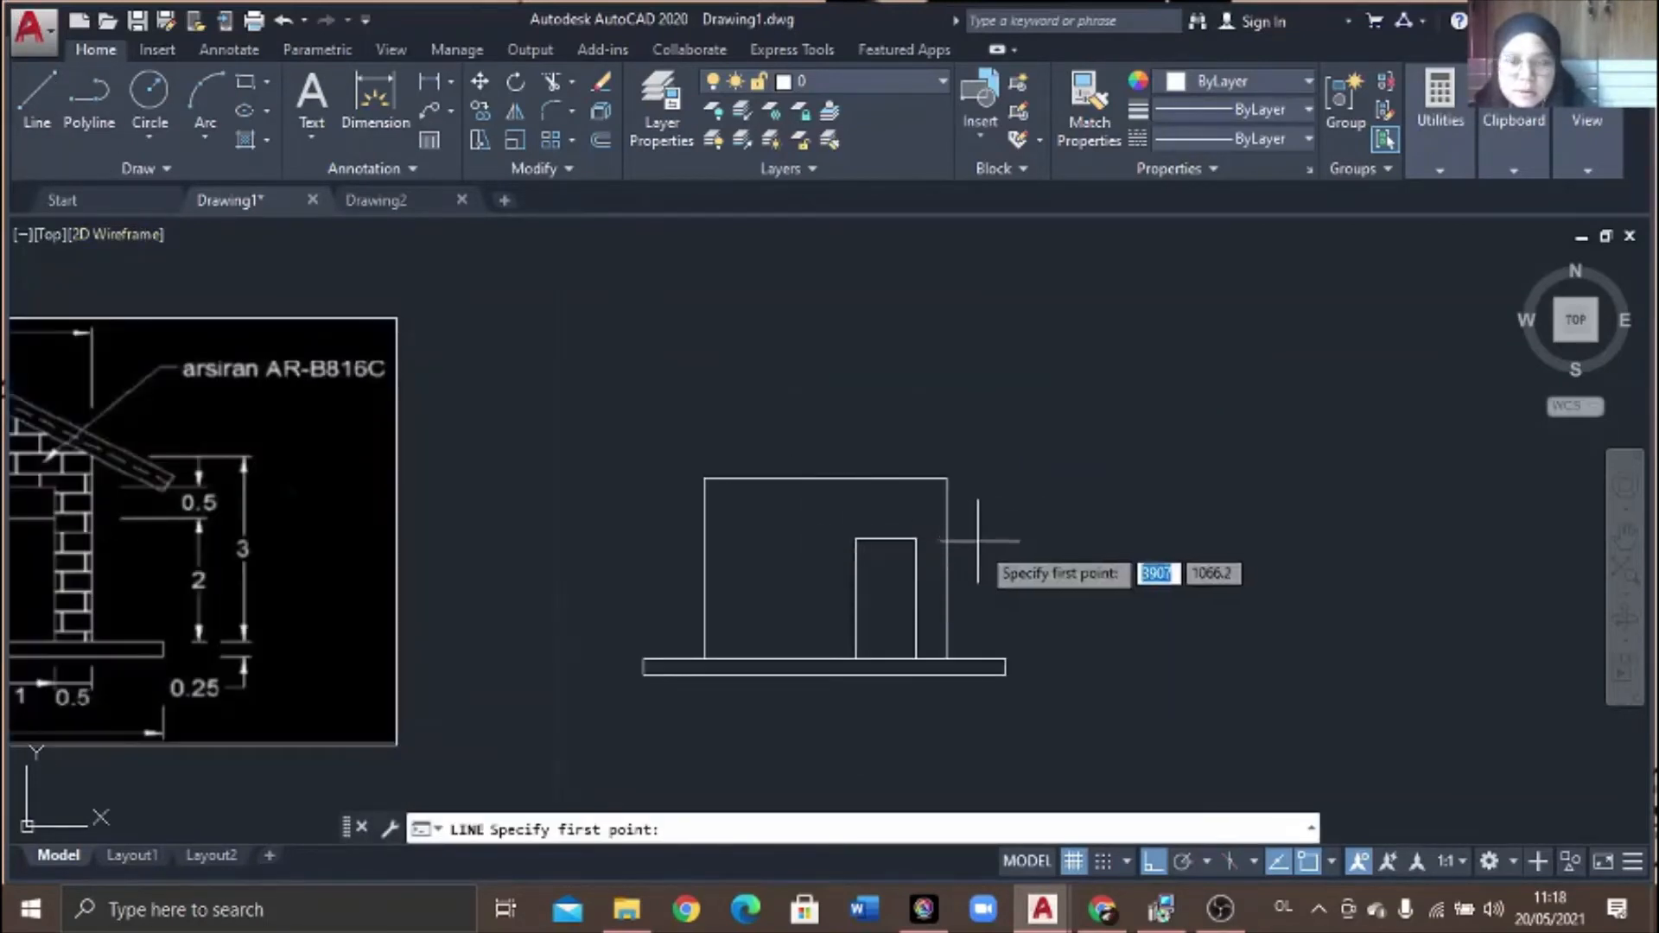
pyautogui.click(916, 538)
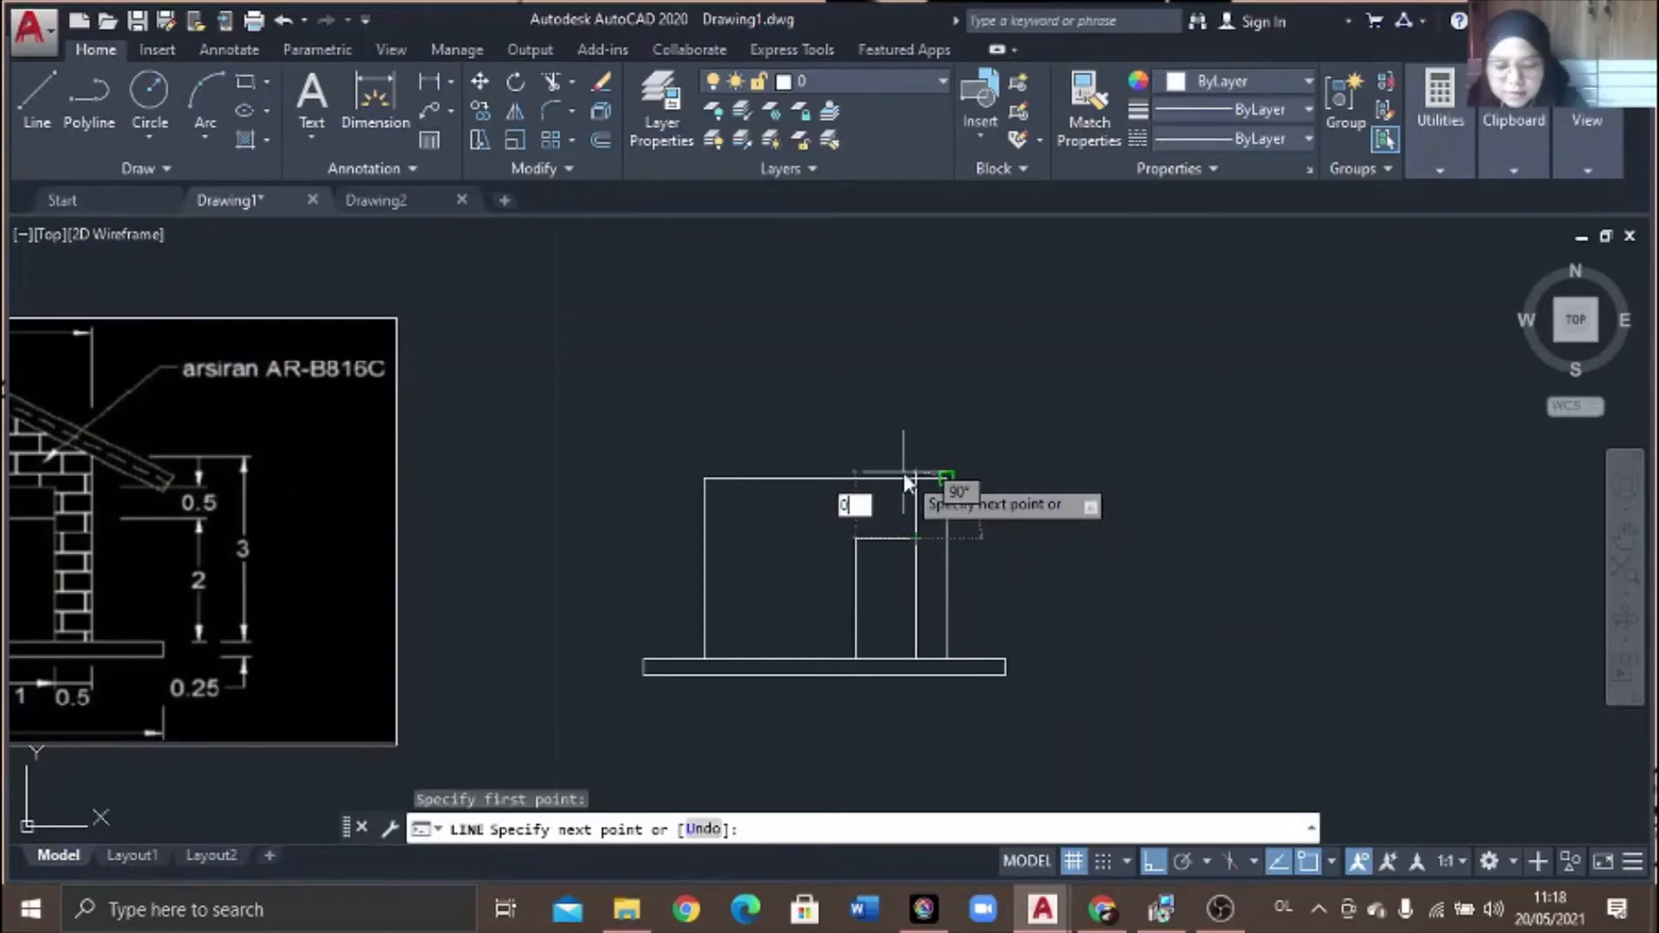
pyautogui.write('0.5')
pyautogui.press('Return')
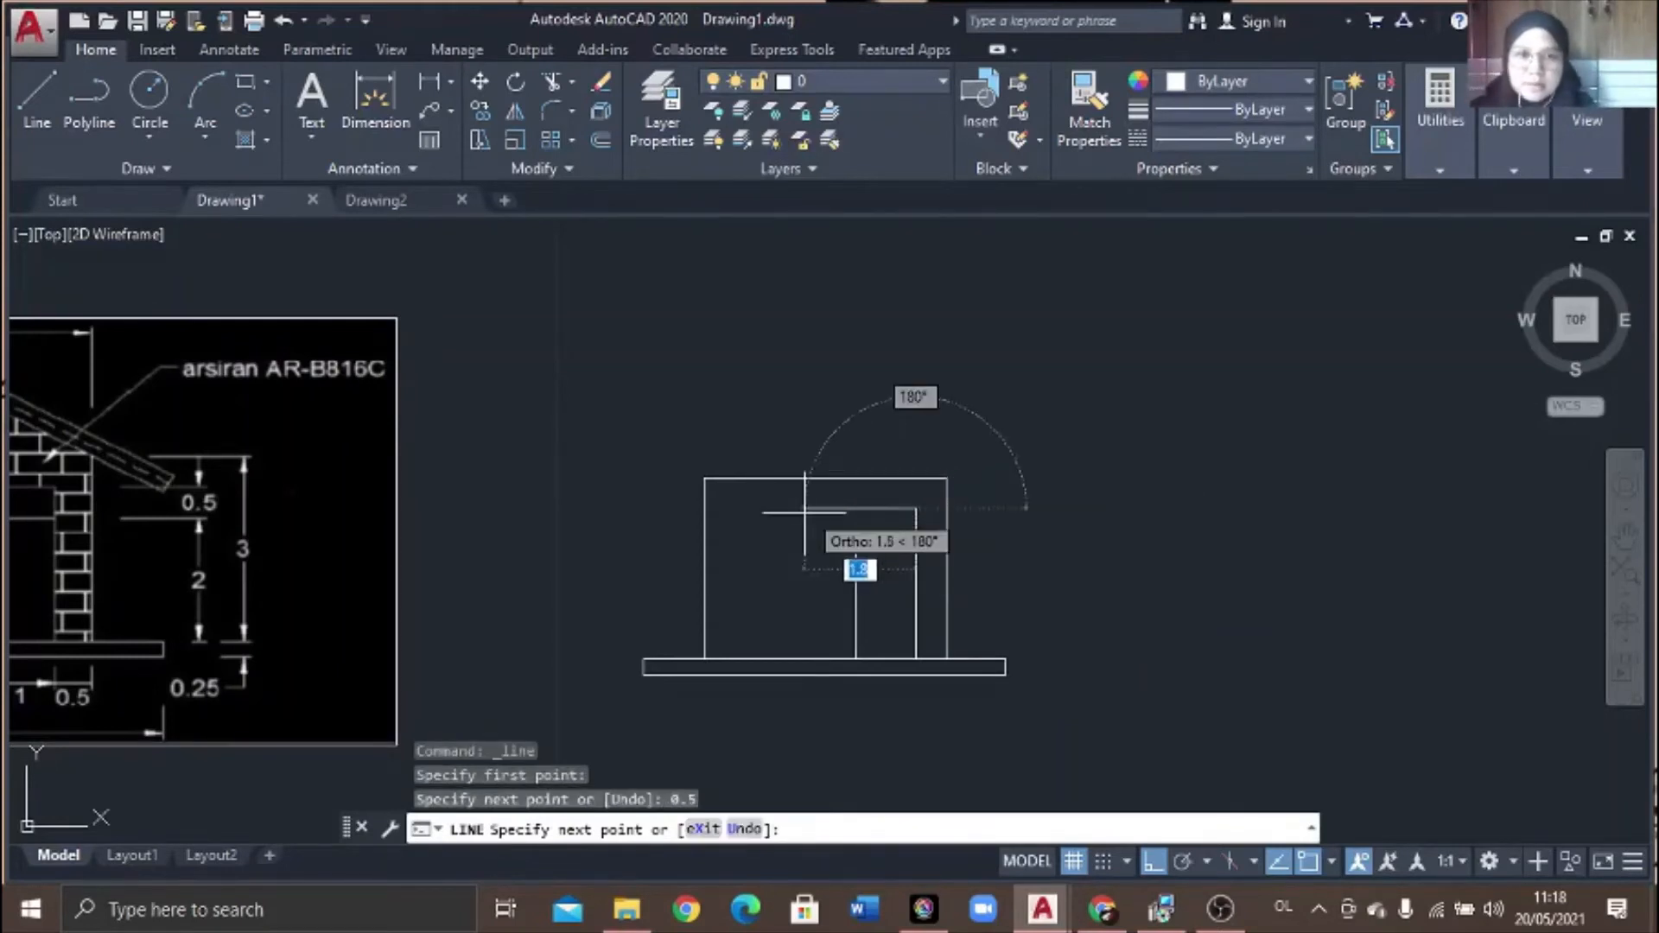
pyautogui.press('Return')
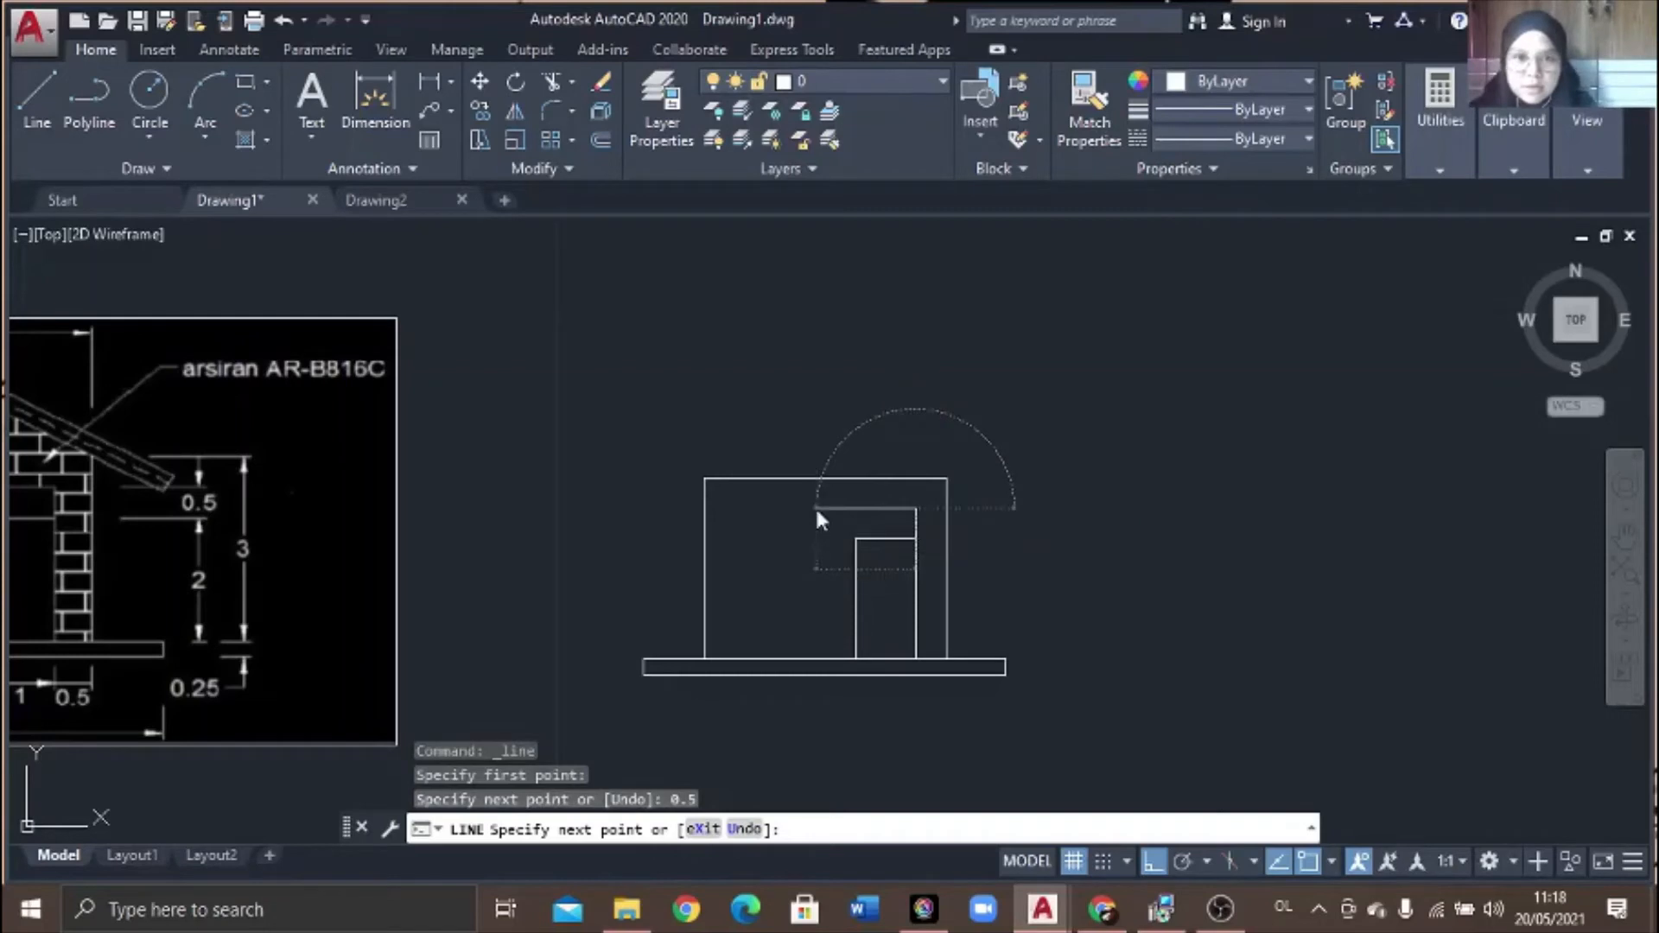
pyautogui.write('1')
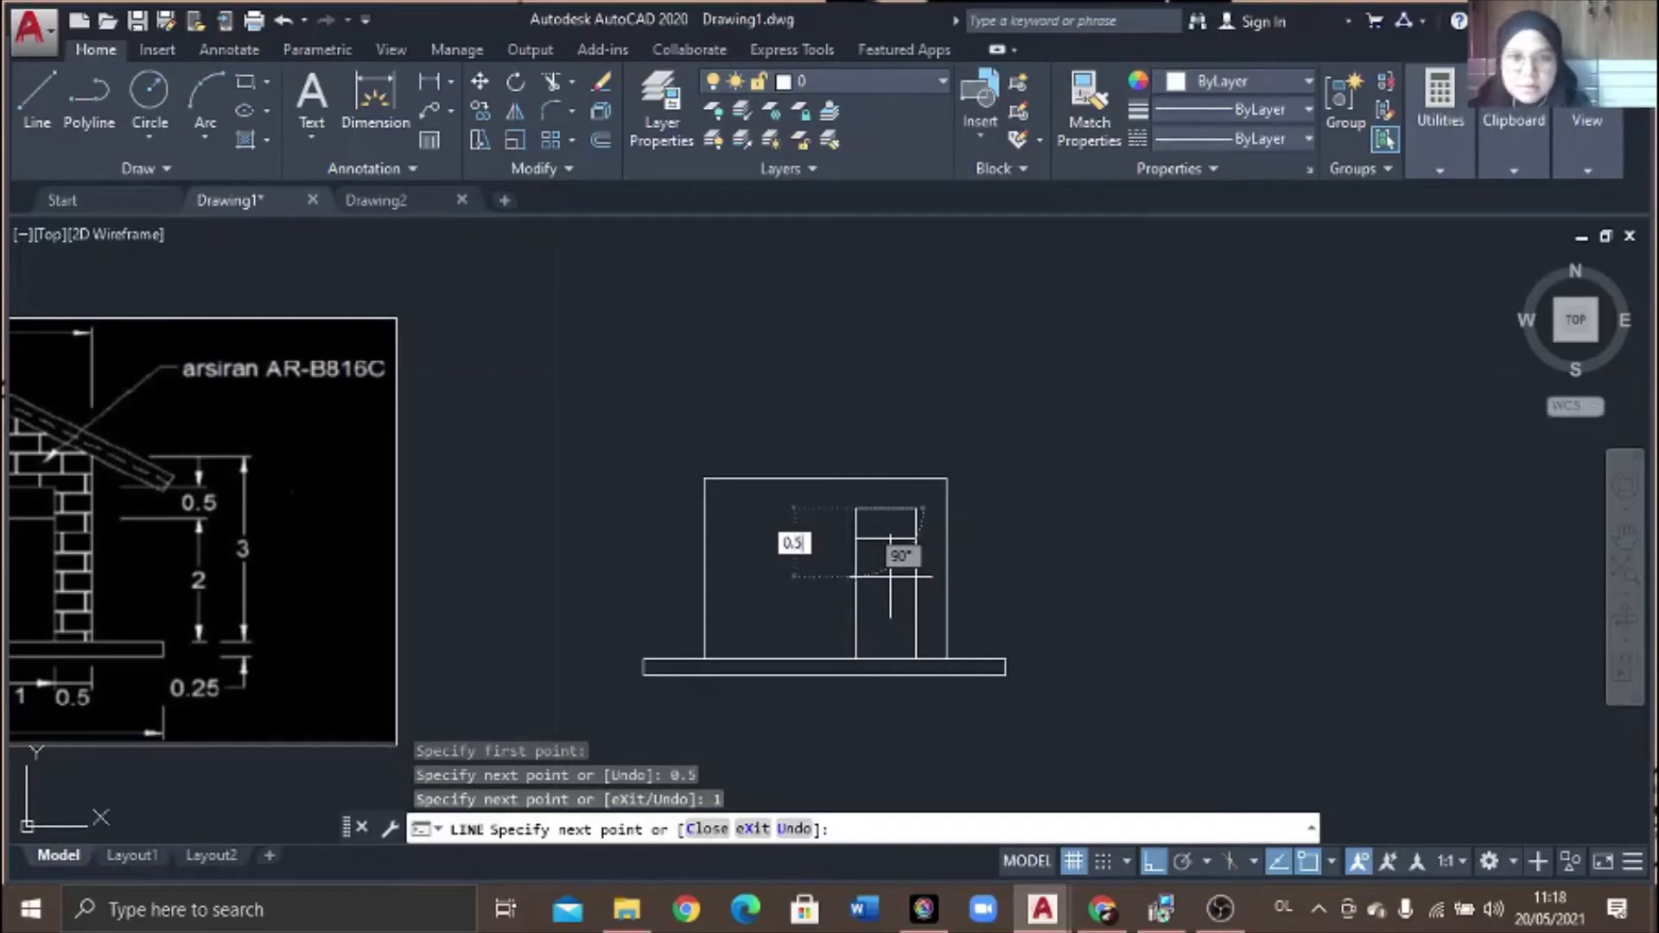
pyautogui.write('0.5')
pyautogui.press('Return')
pyautogui.press('Return')
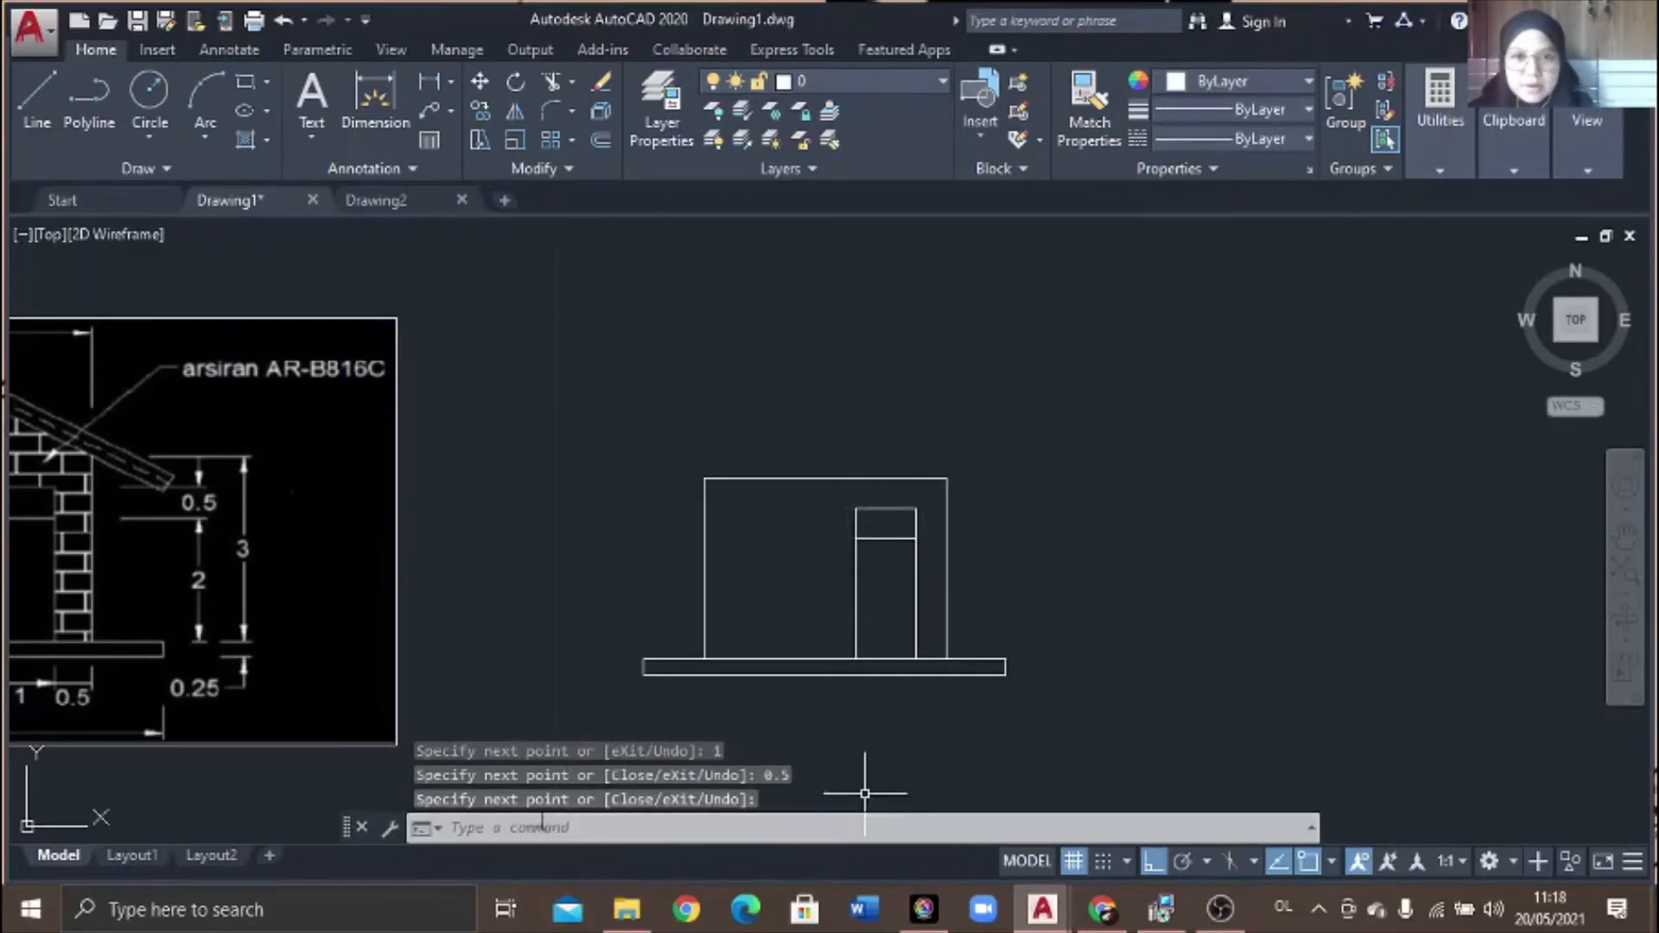
# - Start a line at the door's upper-left corner, below the transom, with a 0.5-unit horizontal guide segment to the left
pyautogui.scroll(-2, 80, 474)
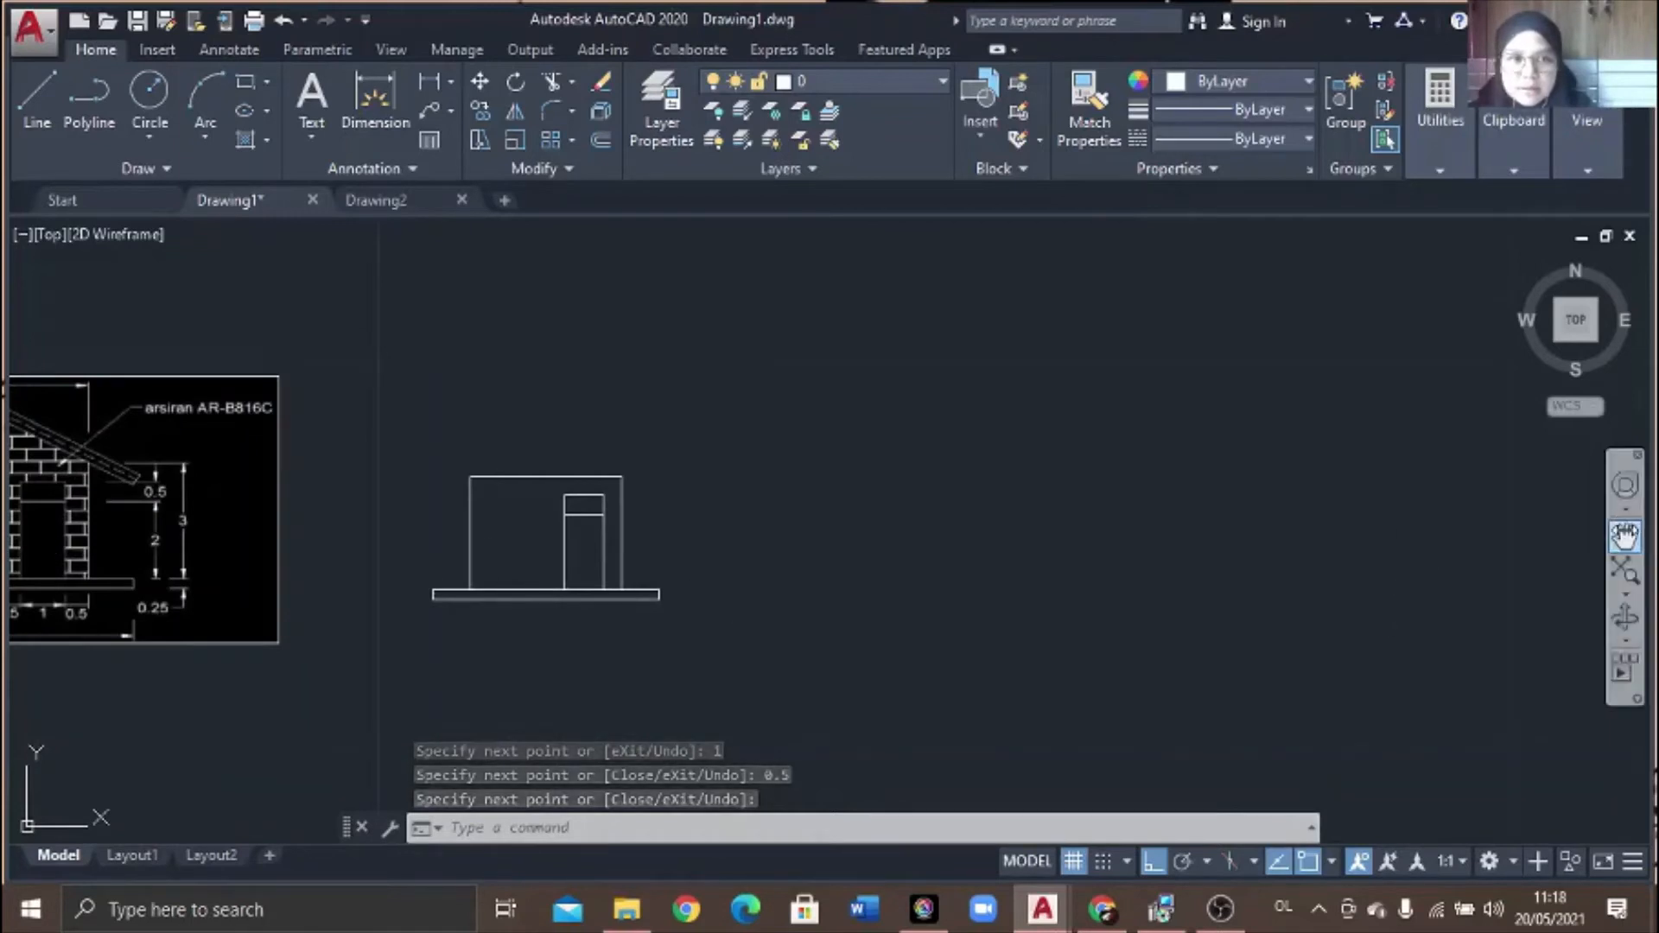
pyautogui.click(1624, 537)
pyautogui.moveTo(584, 709); pyautogui.dragTo(1149, 659)
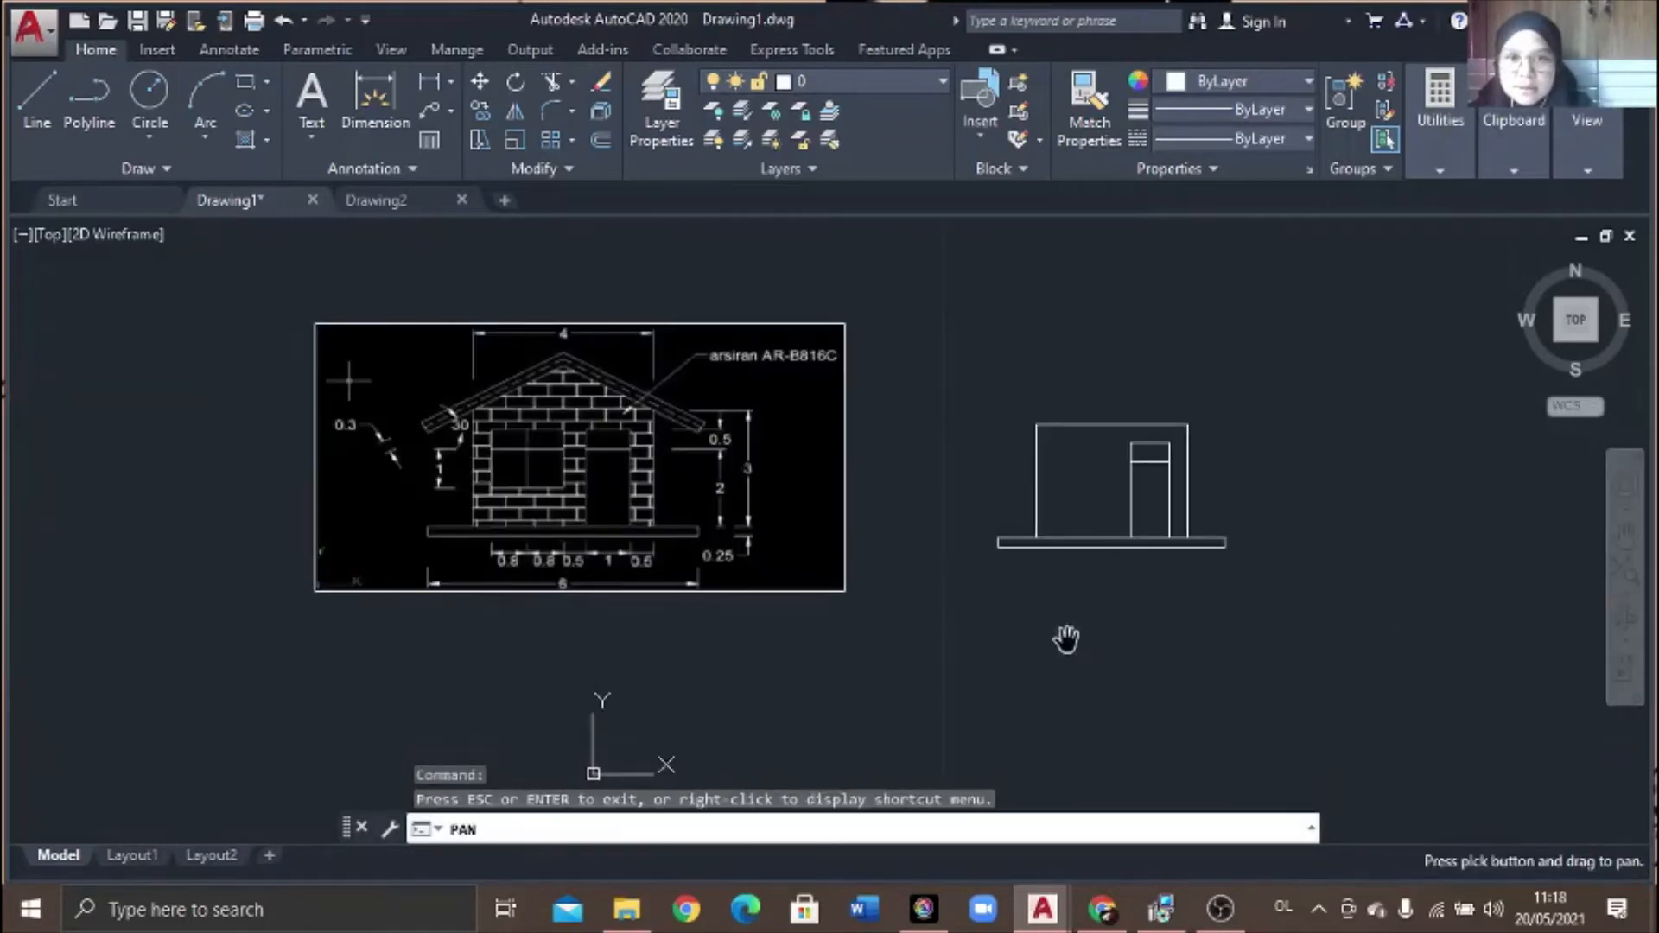
pyautogui.press('Escape')
pyautogui.scroll(2, 976, 577)
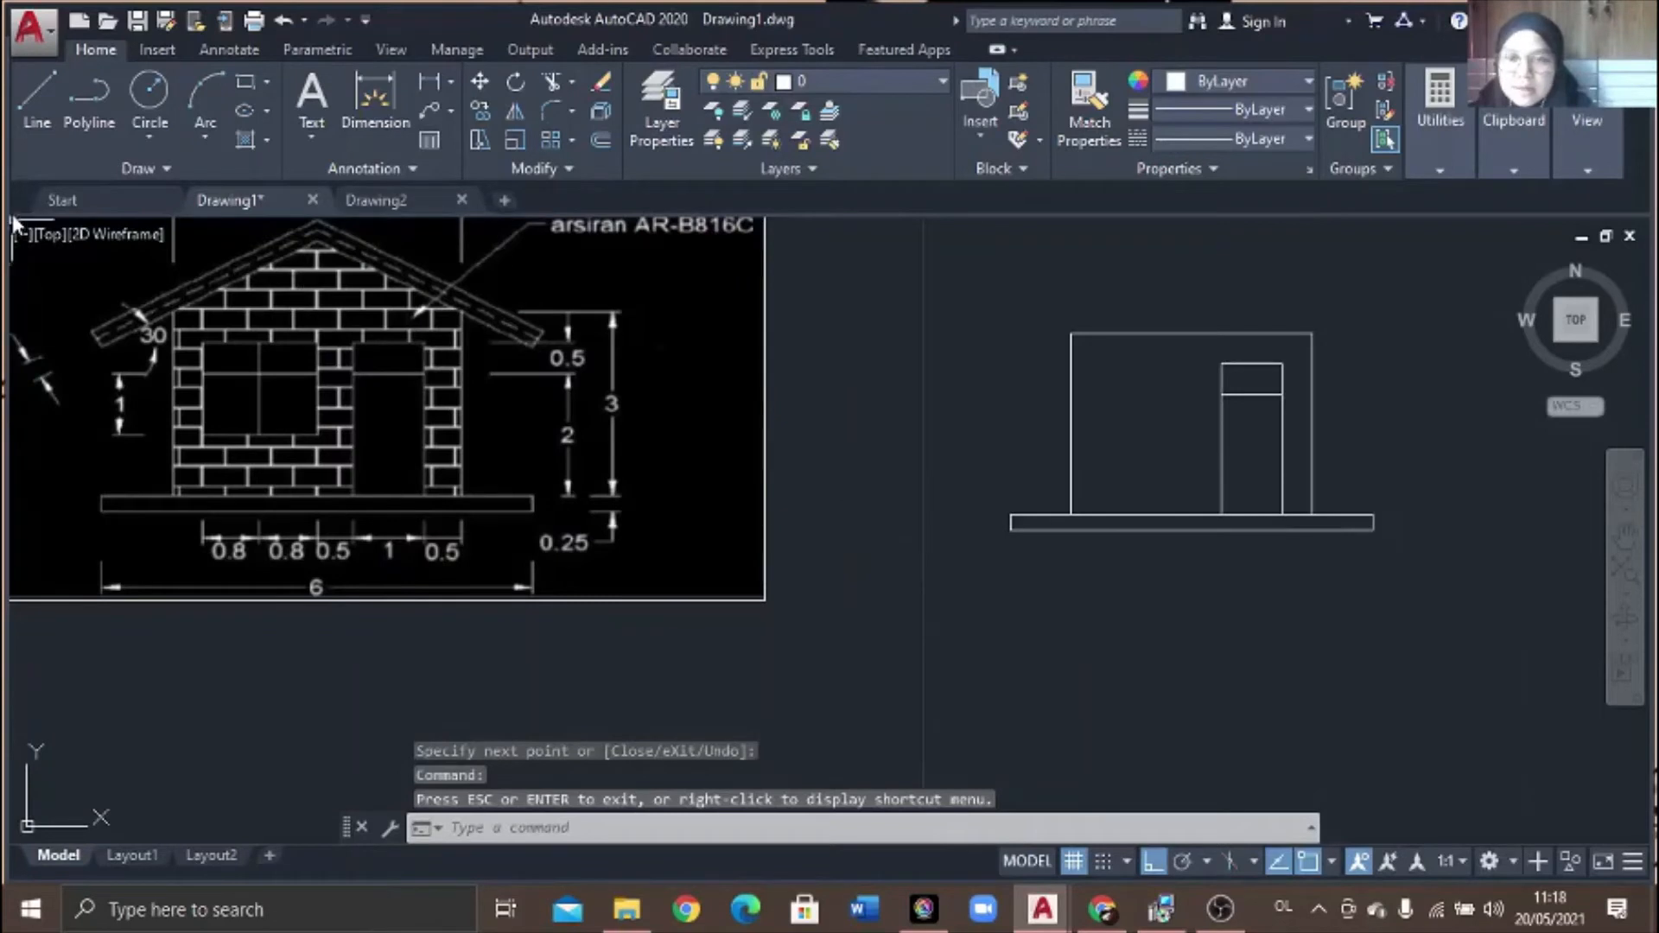
pyautogui.click(37, 95)
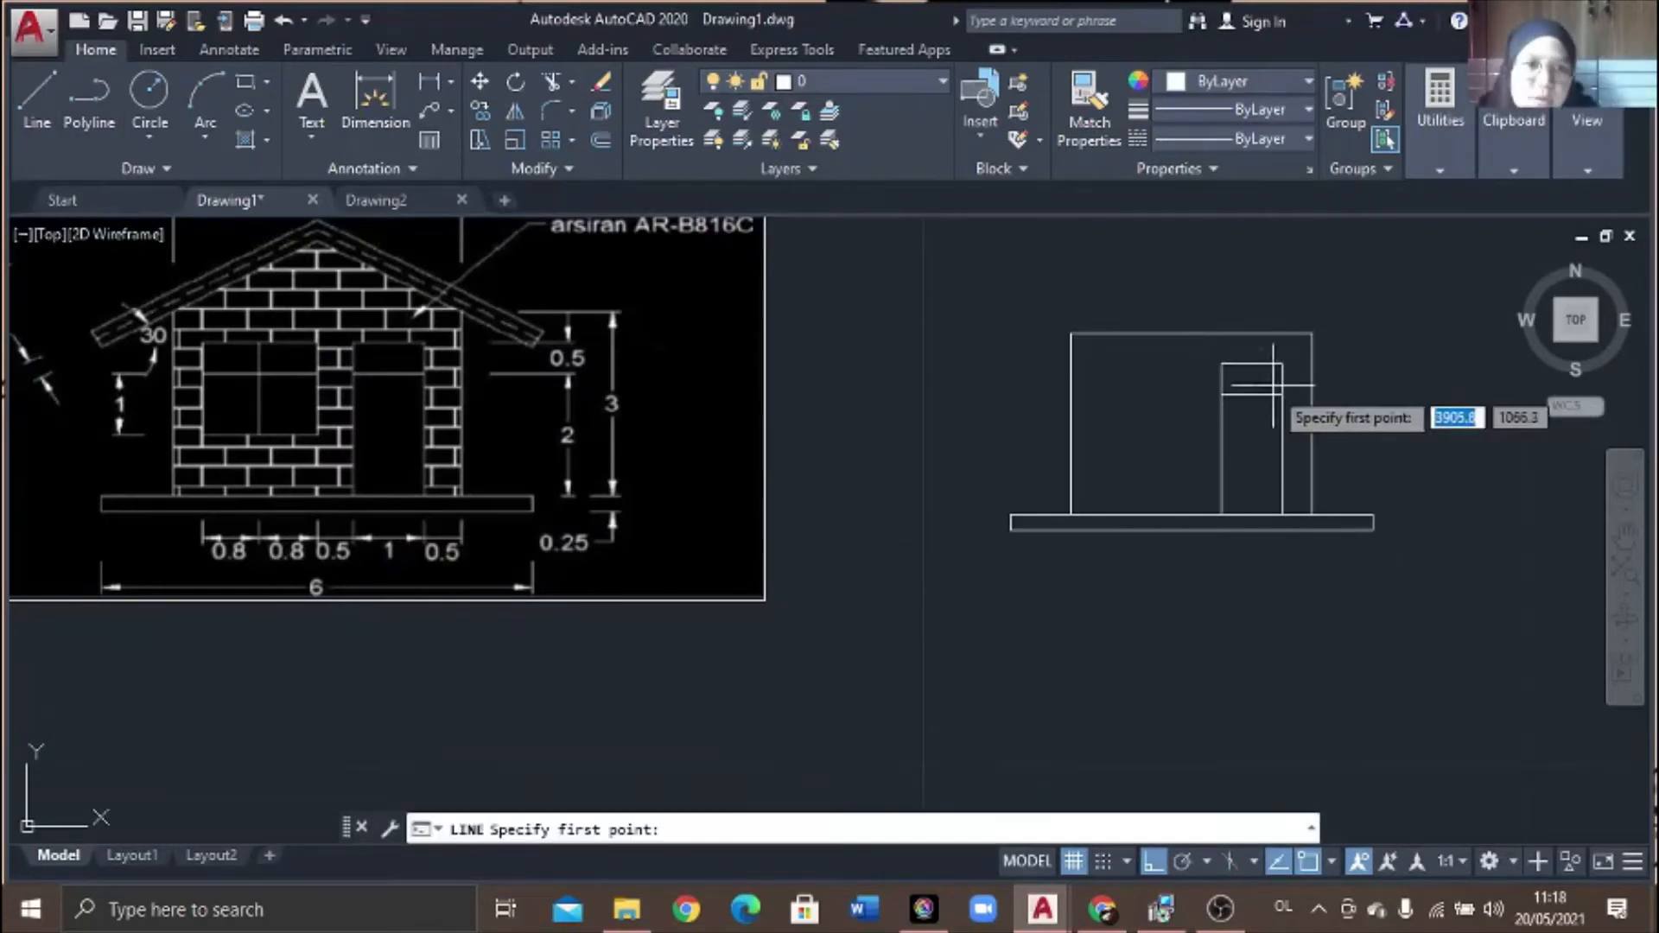
pyautogui.click(1221, 395)
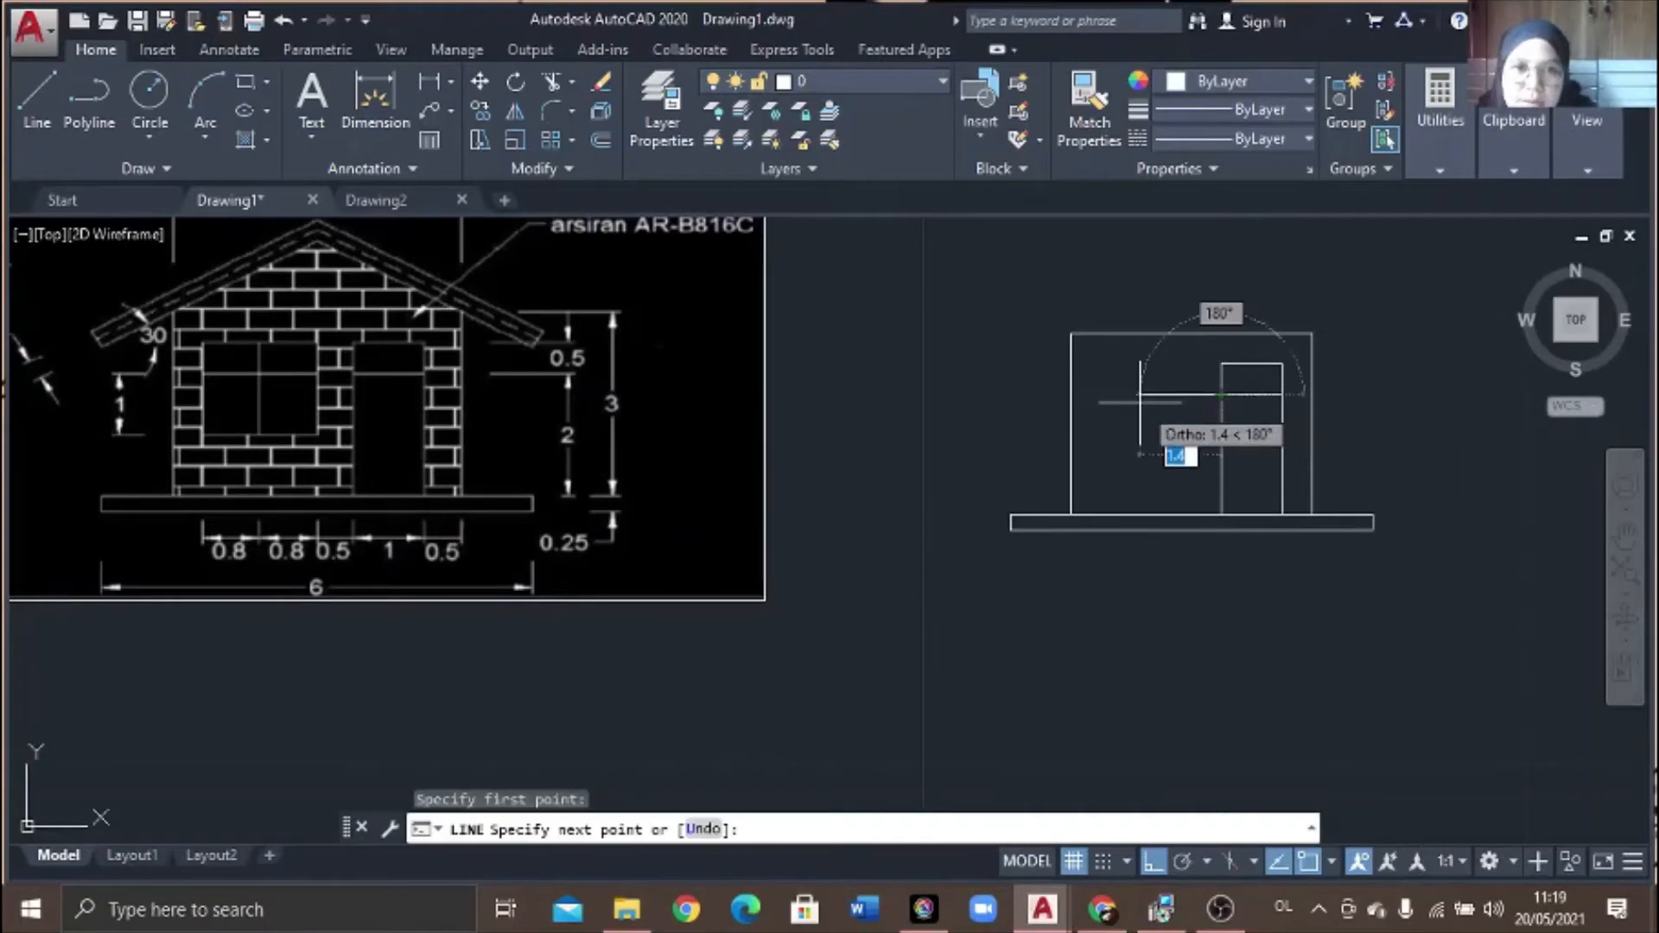
pyautogui.write('0')
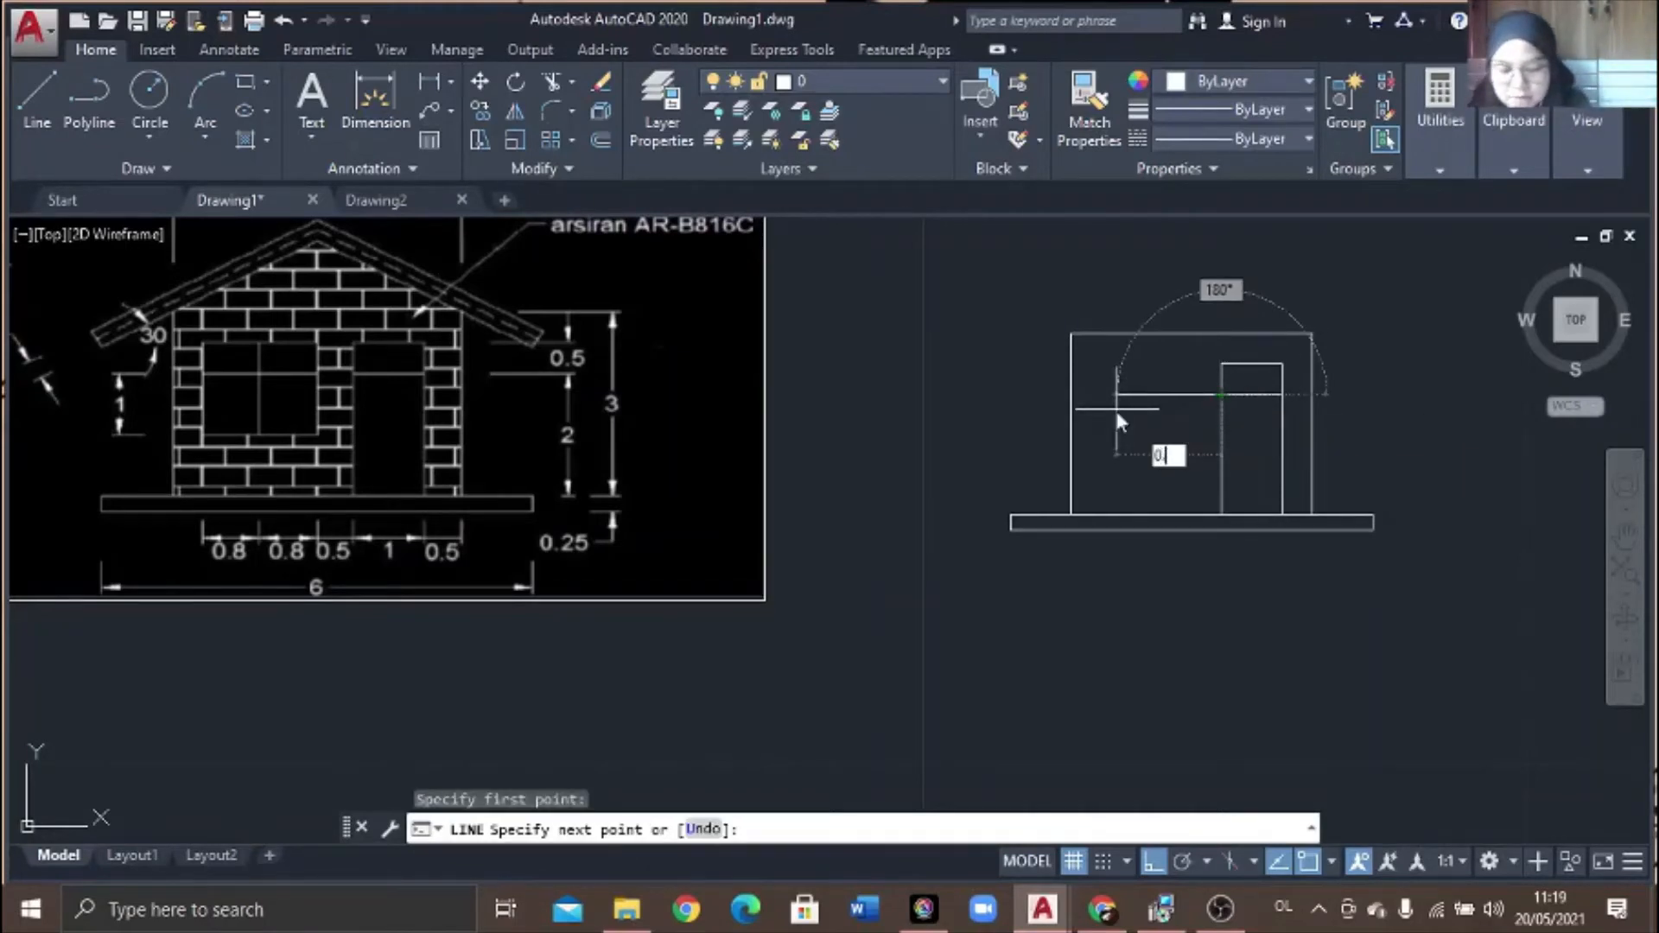
pyautogui.write('.5')
pyautogui.press('Return')
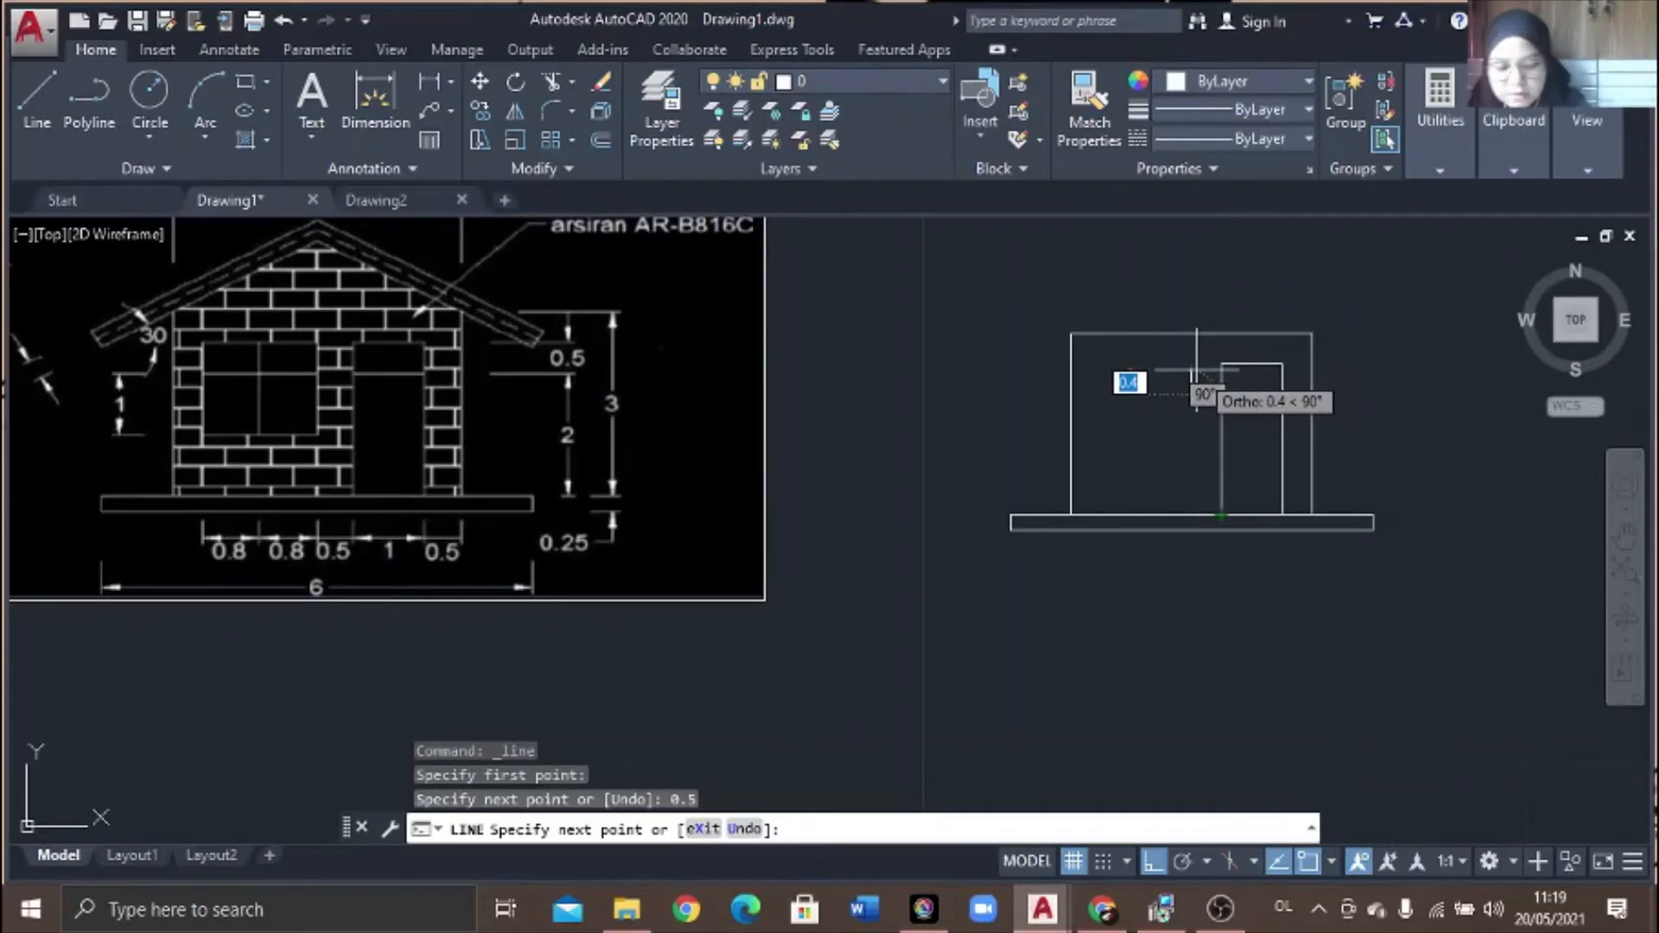
# - Continue from the guide's end with the window's upper outline: 0.5 up, two 0.8 segments left and 0.5 down
pyautogui.write('0.5')
pyautogui.press('Return')
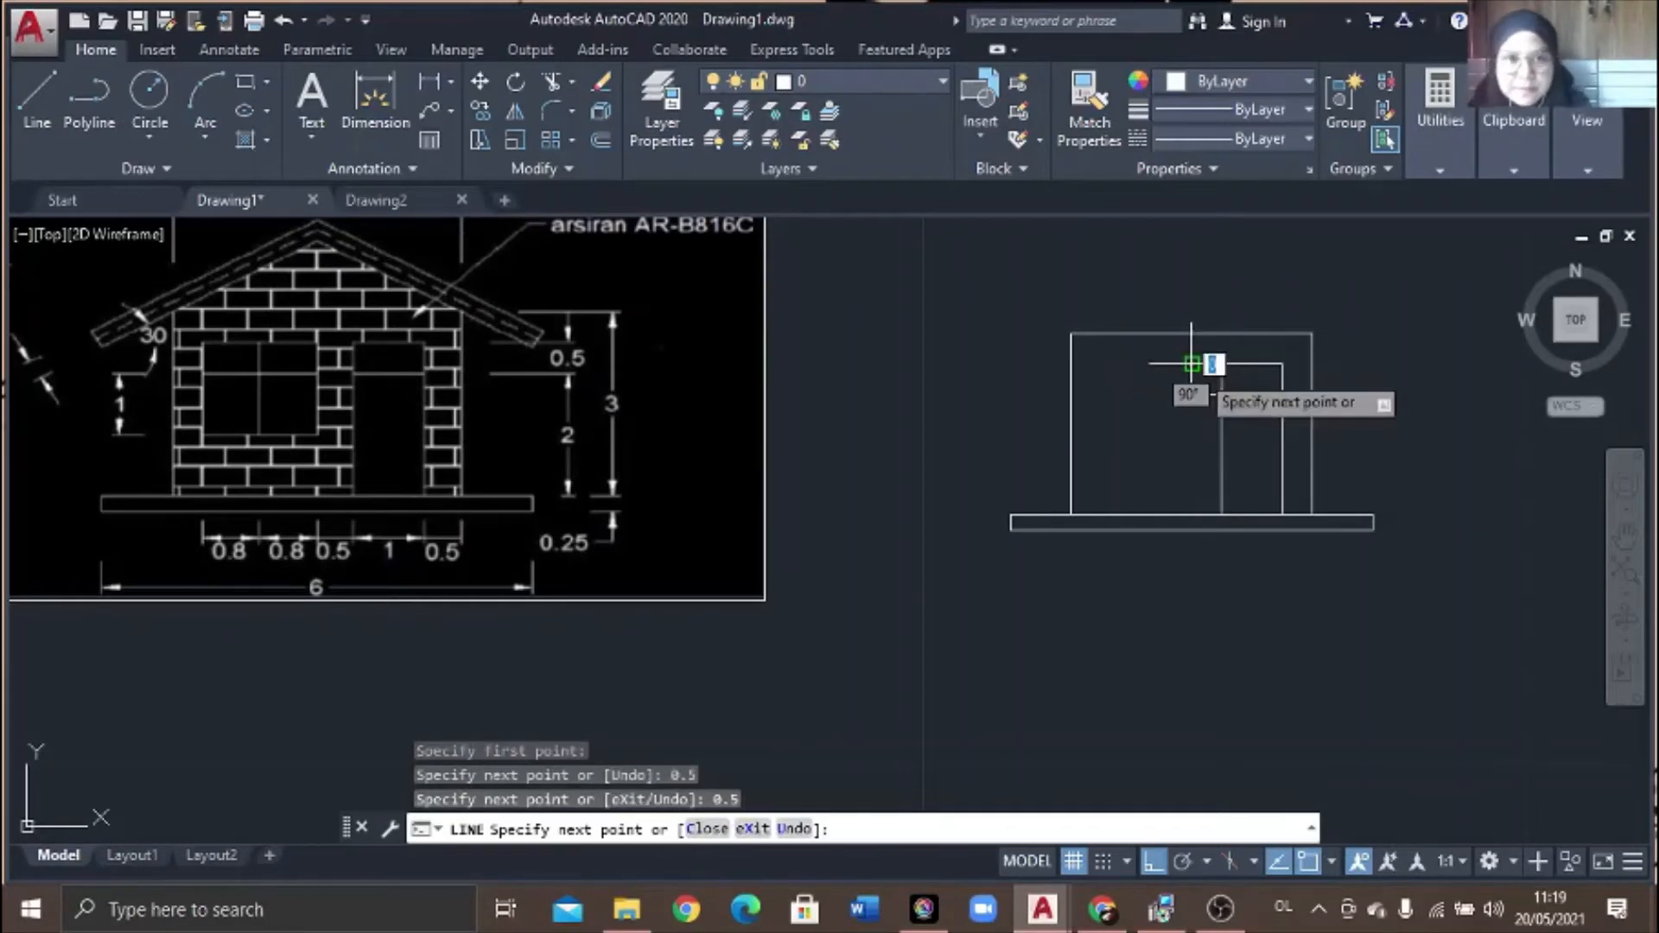
pyautogui.write('0')
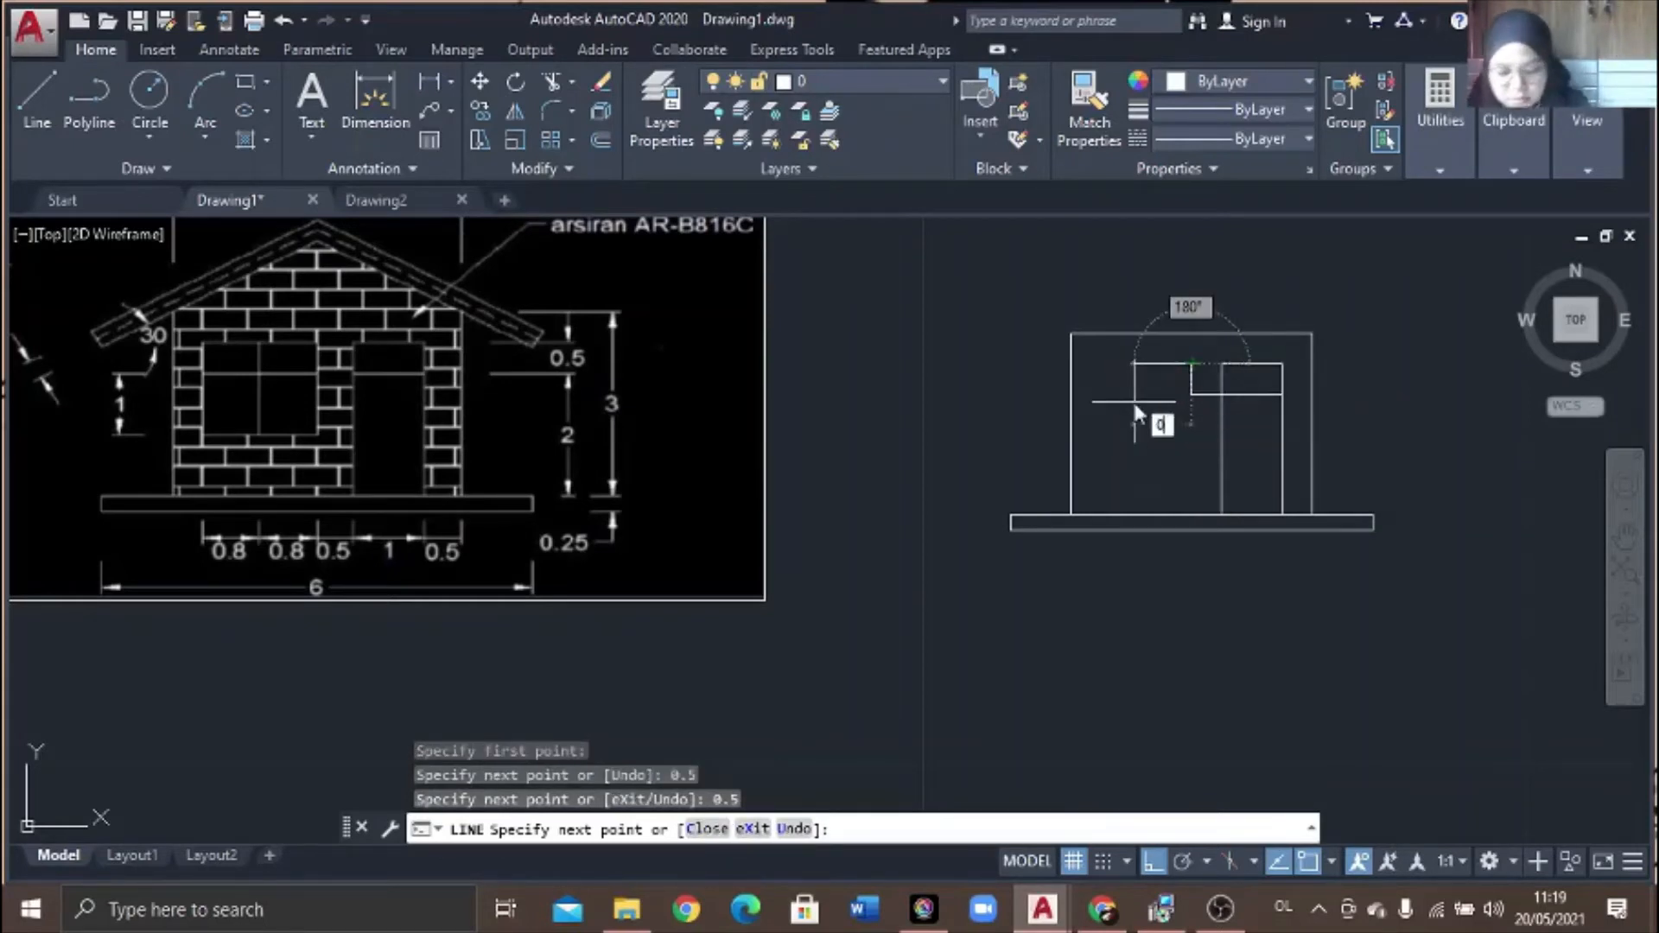
pyautogui.write('.8')
pyautogui.press('Return')
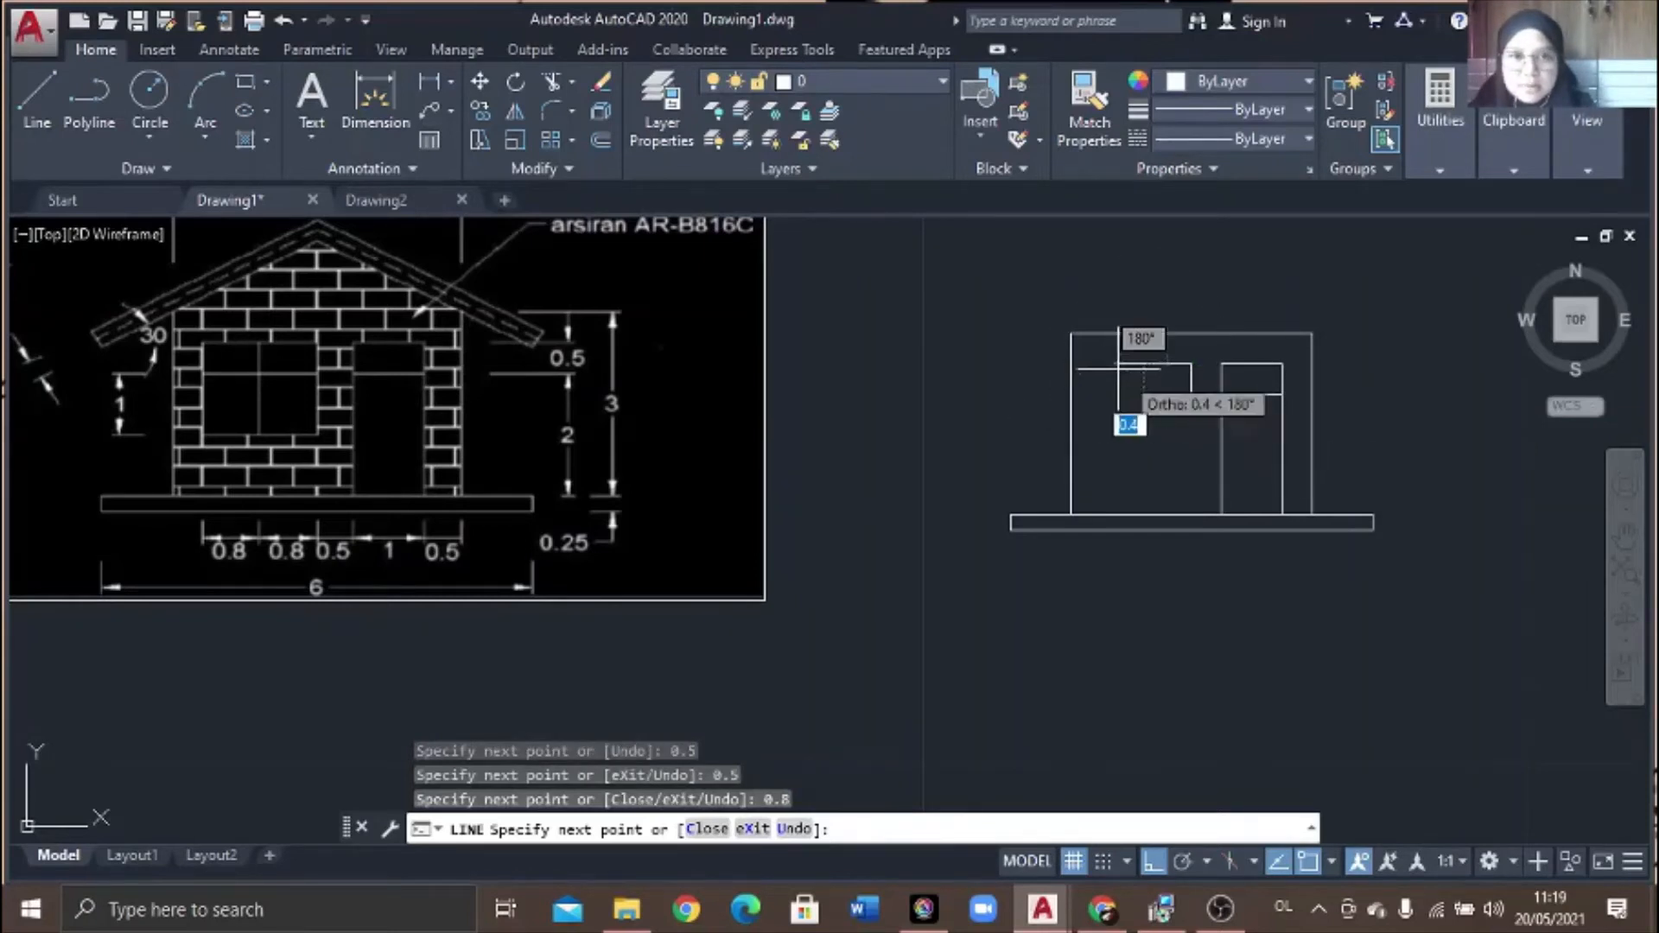
pyautogui.write('0')
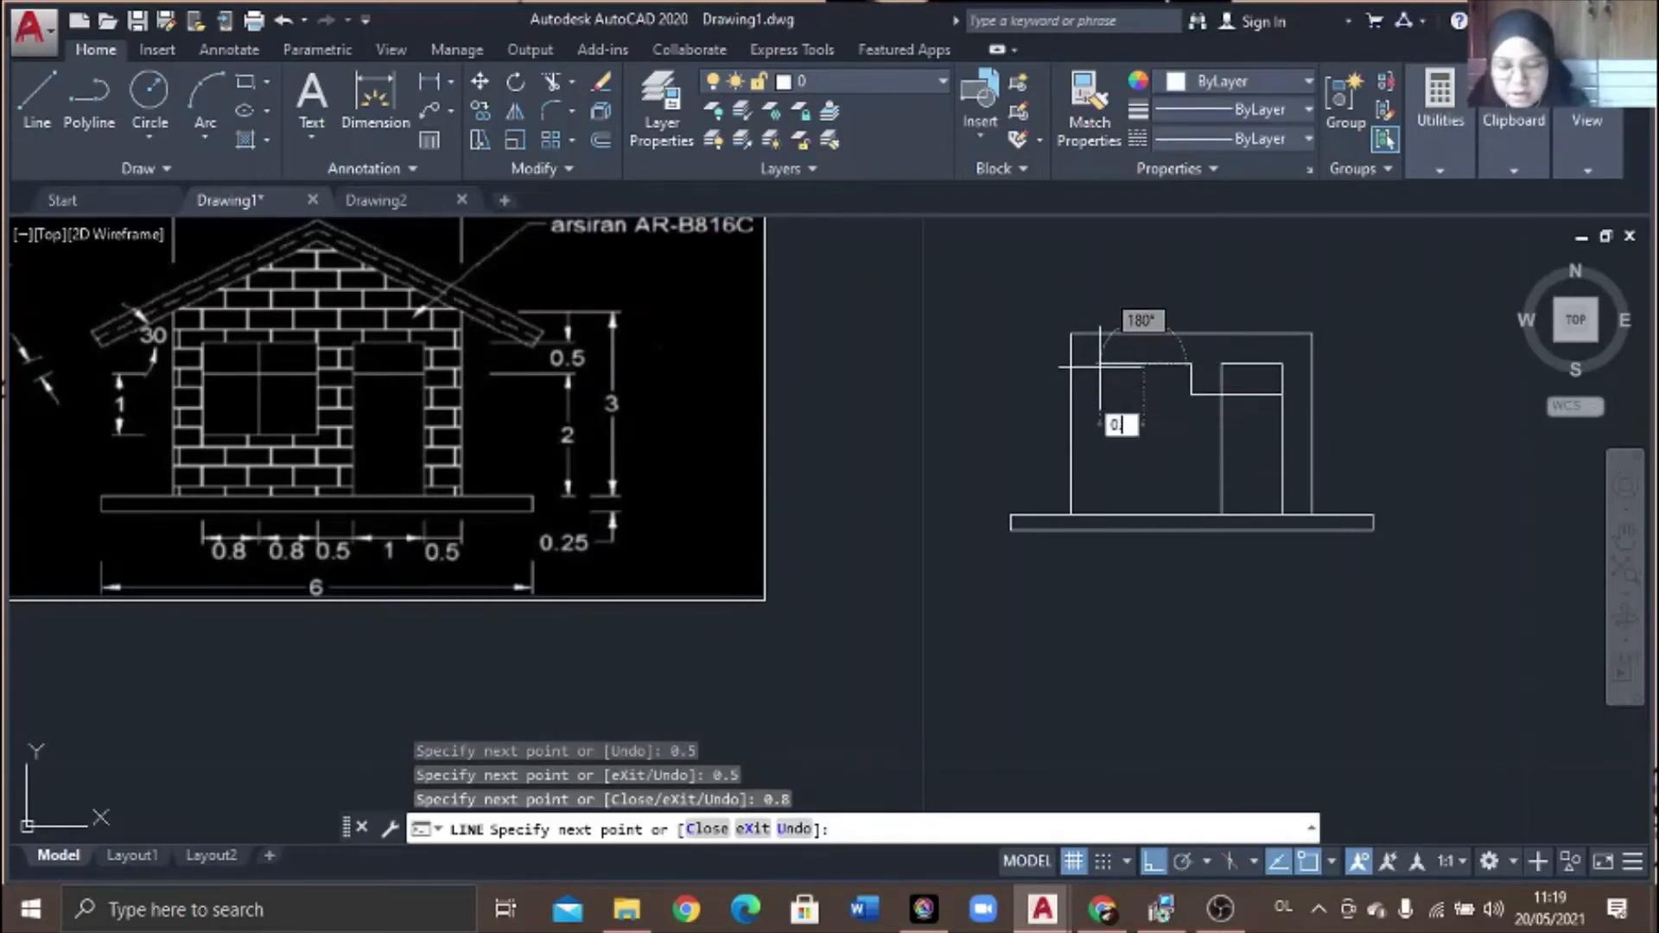
pyautogui.press('Return')
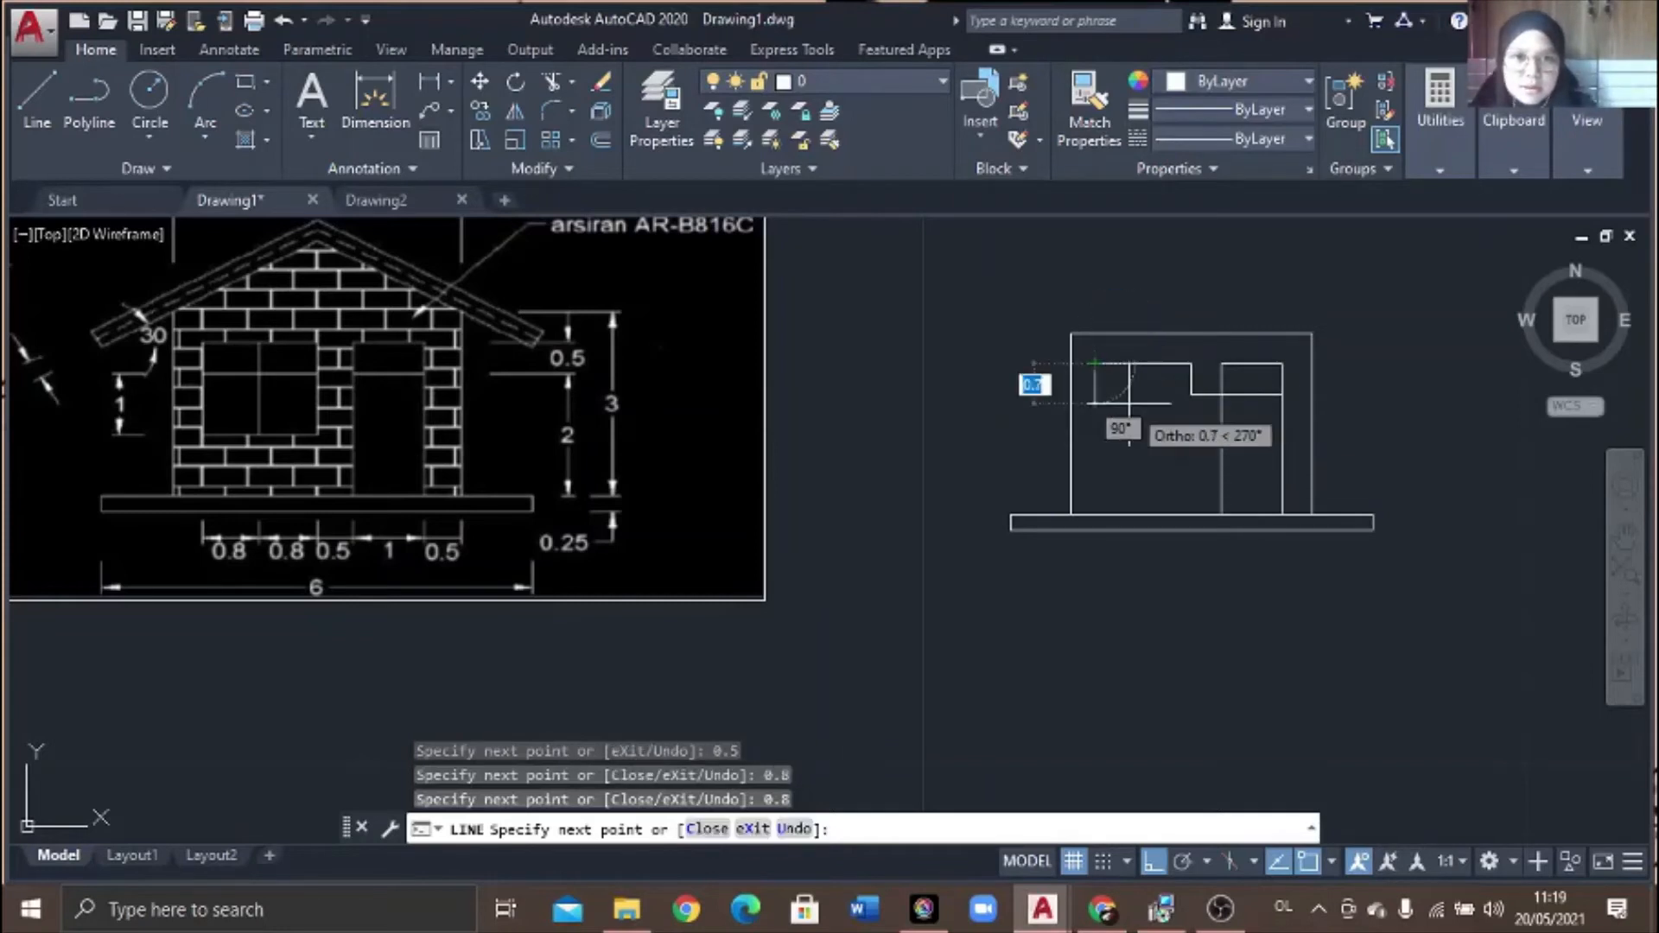
pyautogui.write('0.5')
pyautogui.press('Return')
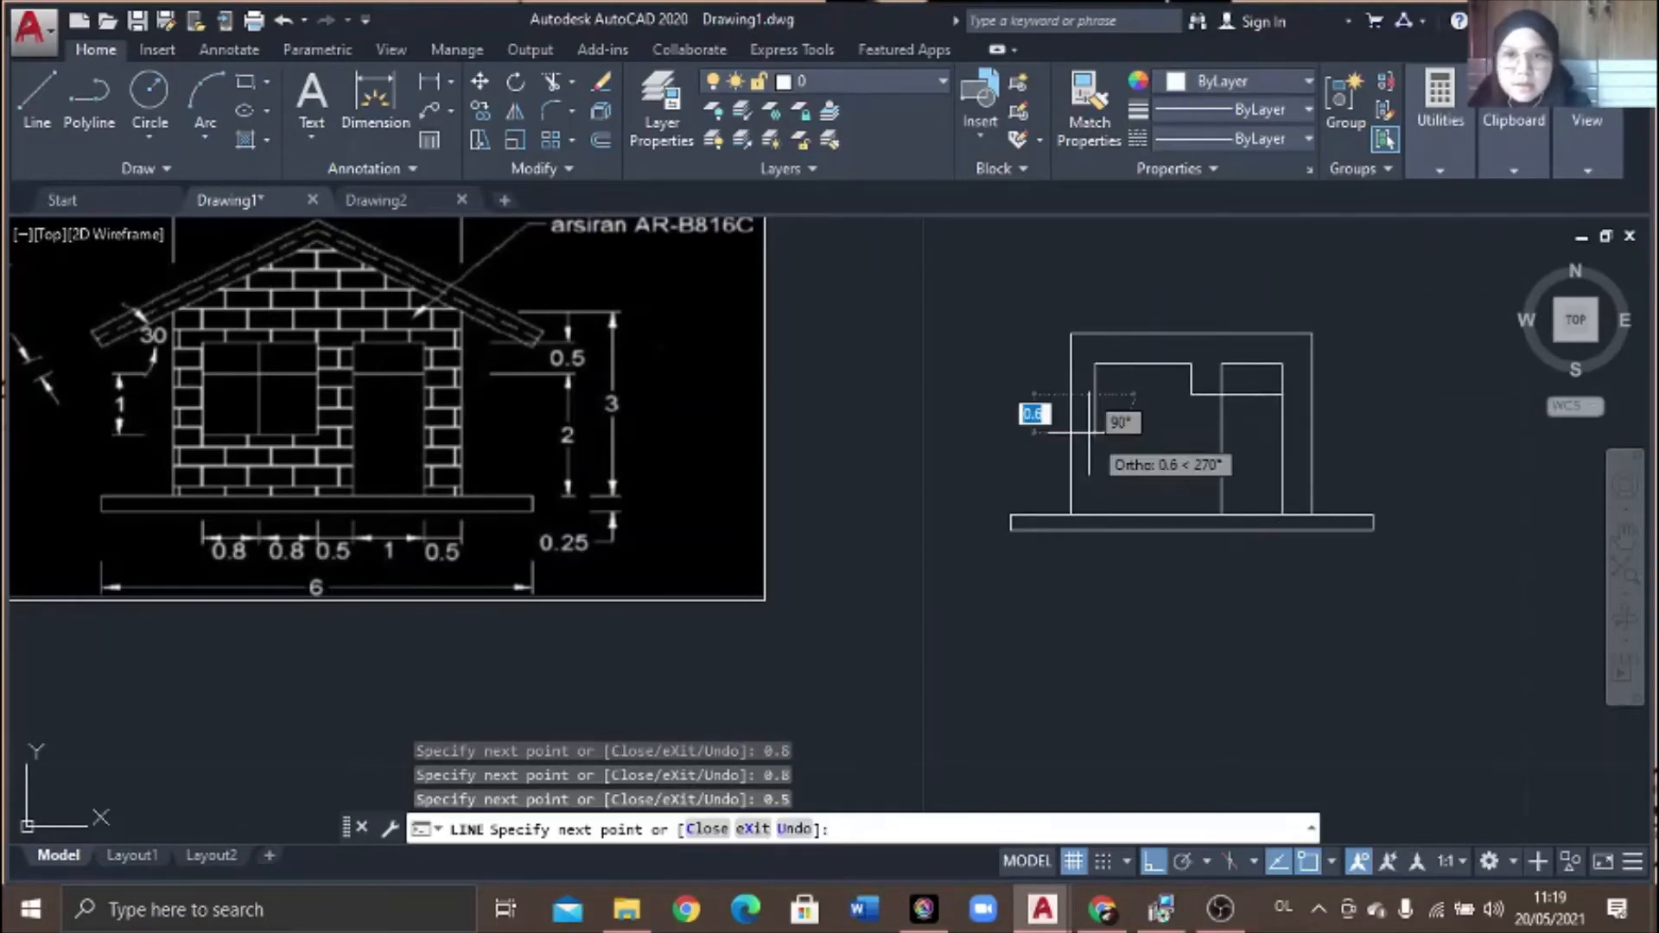
# - Complete the window outline with 1 down, two 0.8 segments right and a vertical line up to the guide's end
pyautogui.write('1')
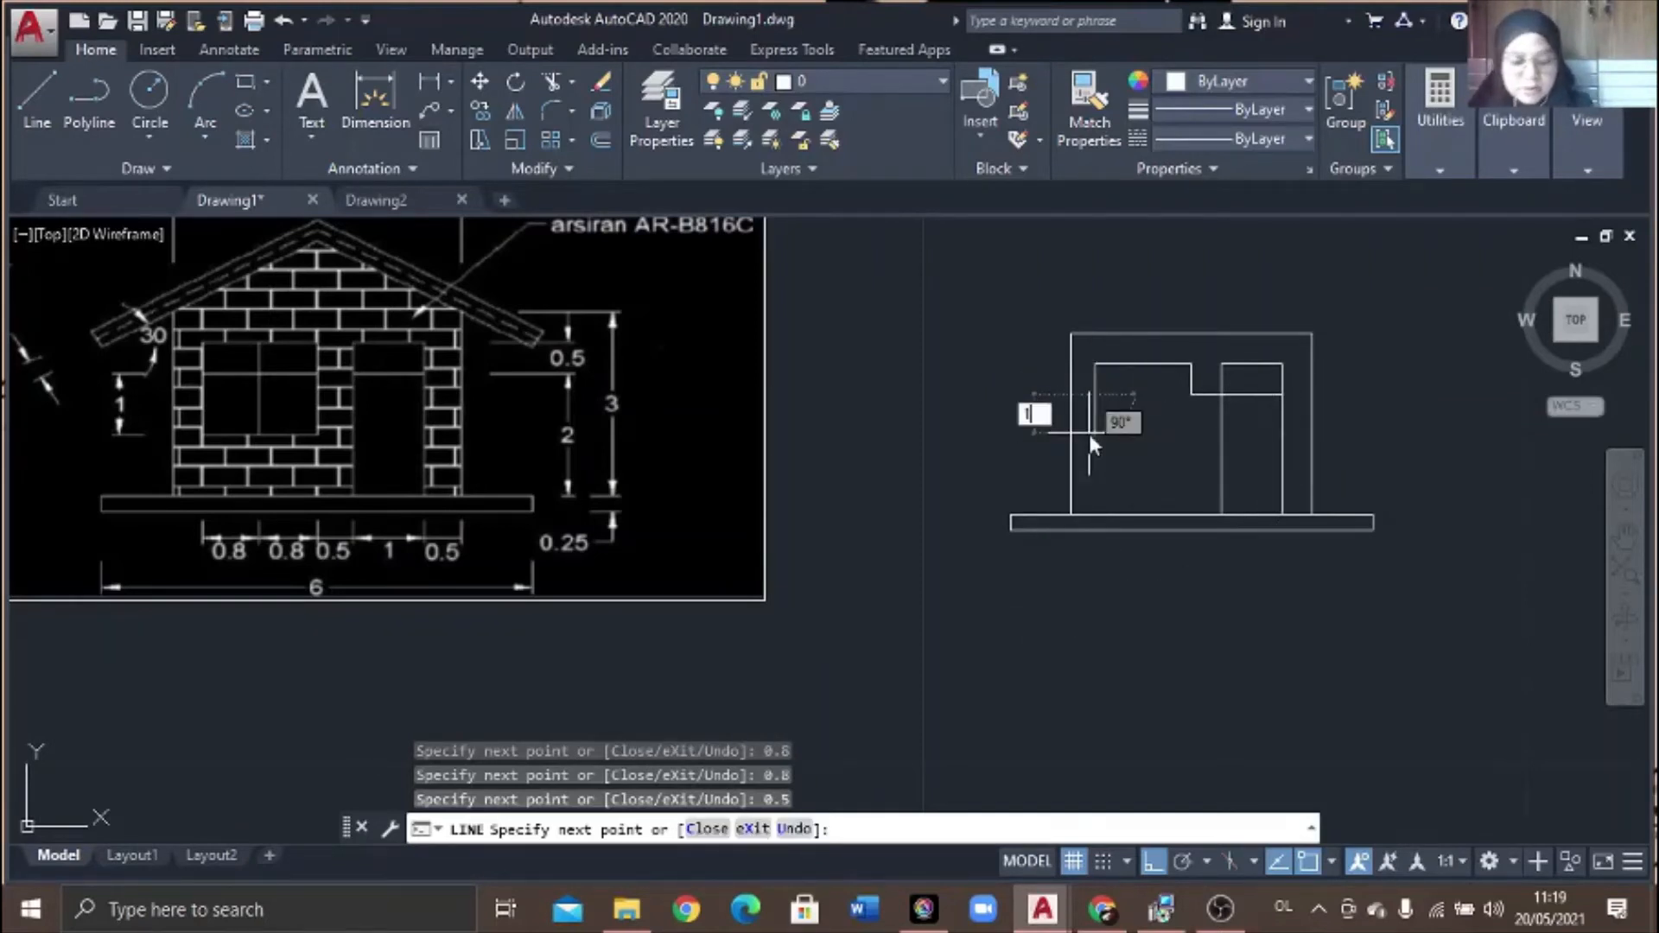
pyautogui.press('Return')
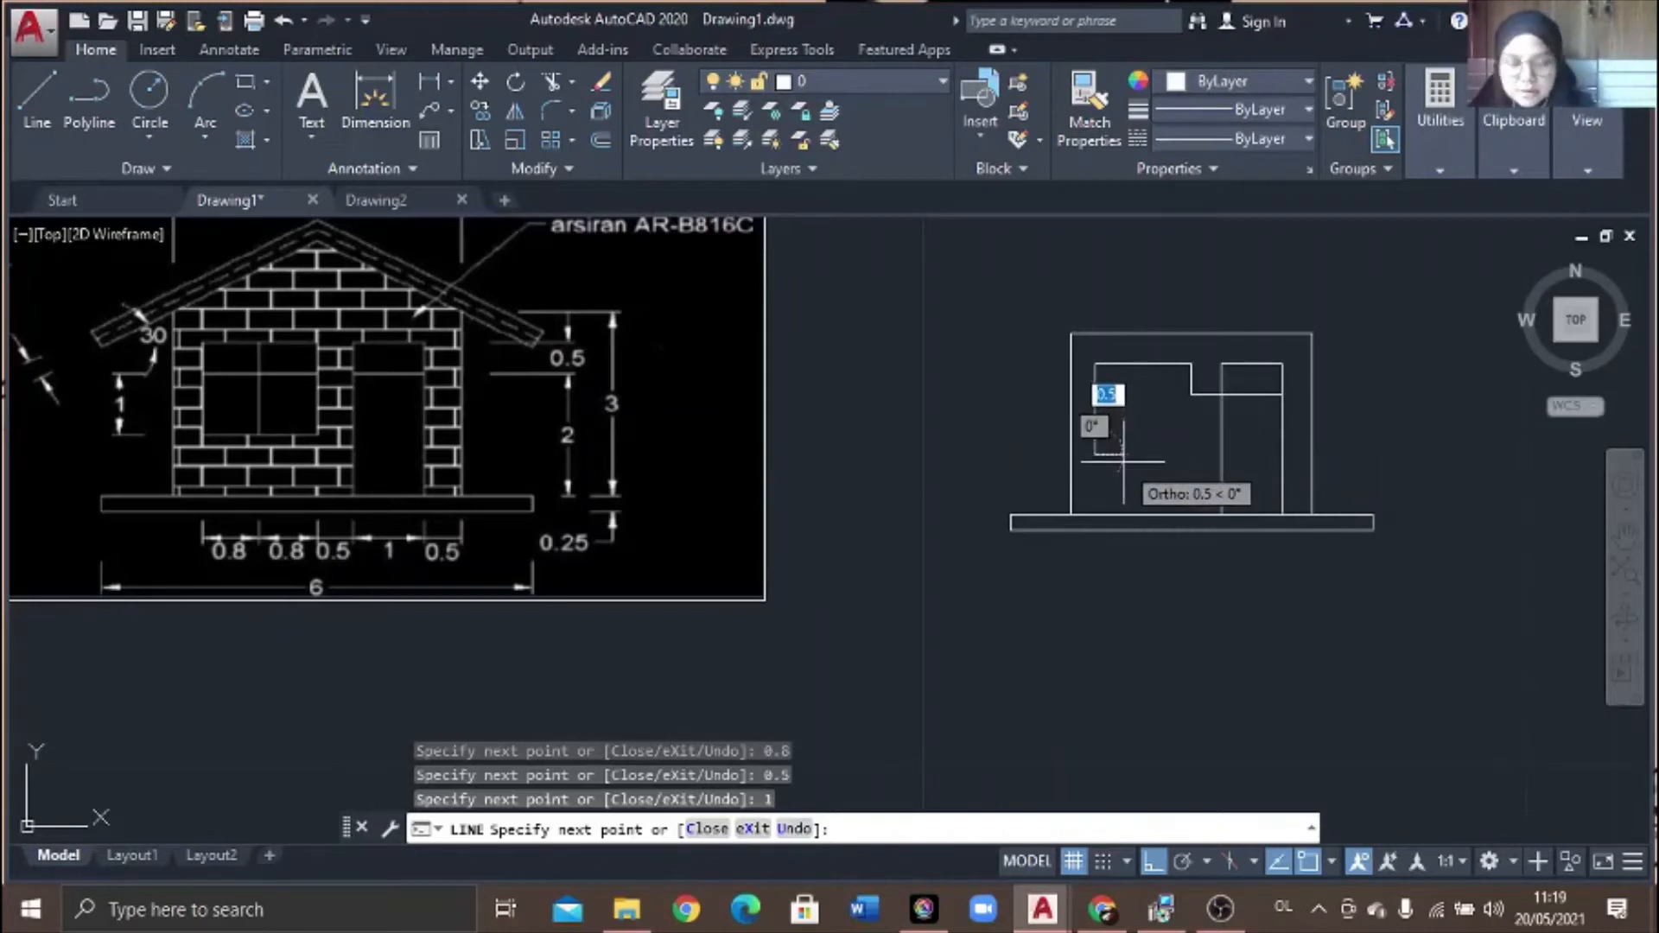
pyautogui.write('0.8')
pyautogui.press('Return')
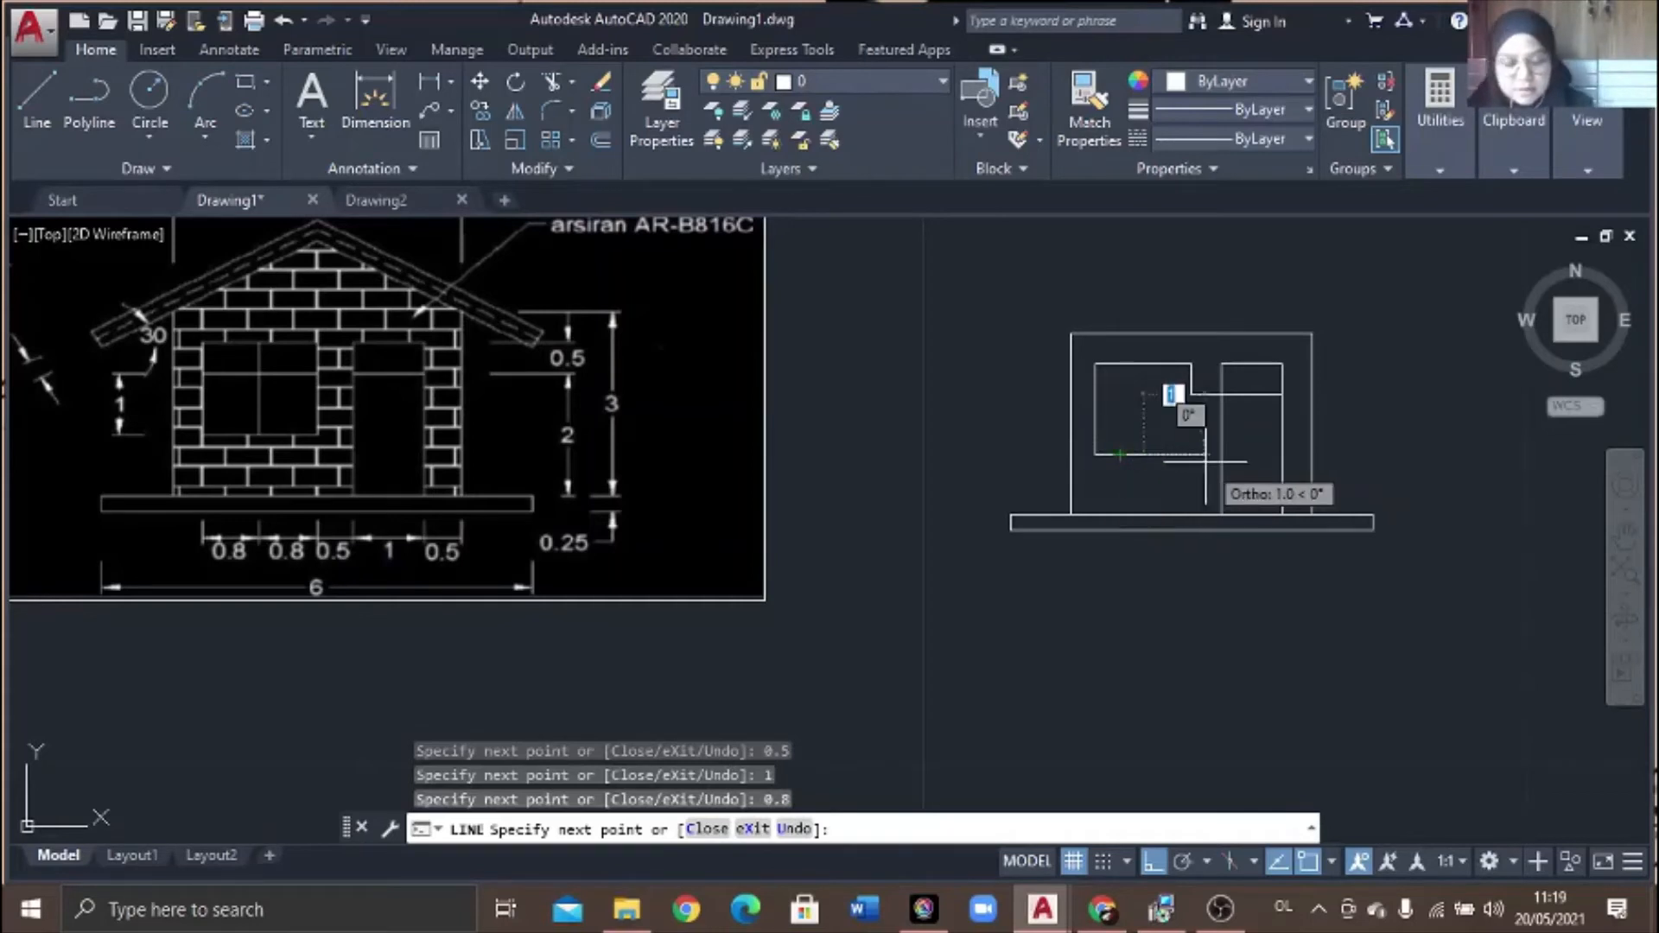
pyautogui.write('0.8')
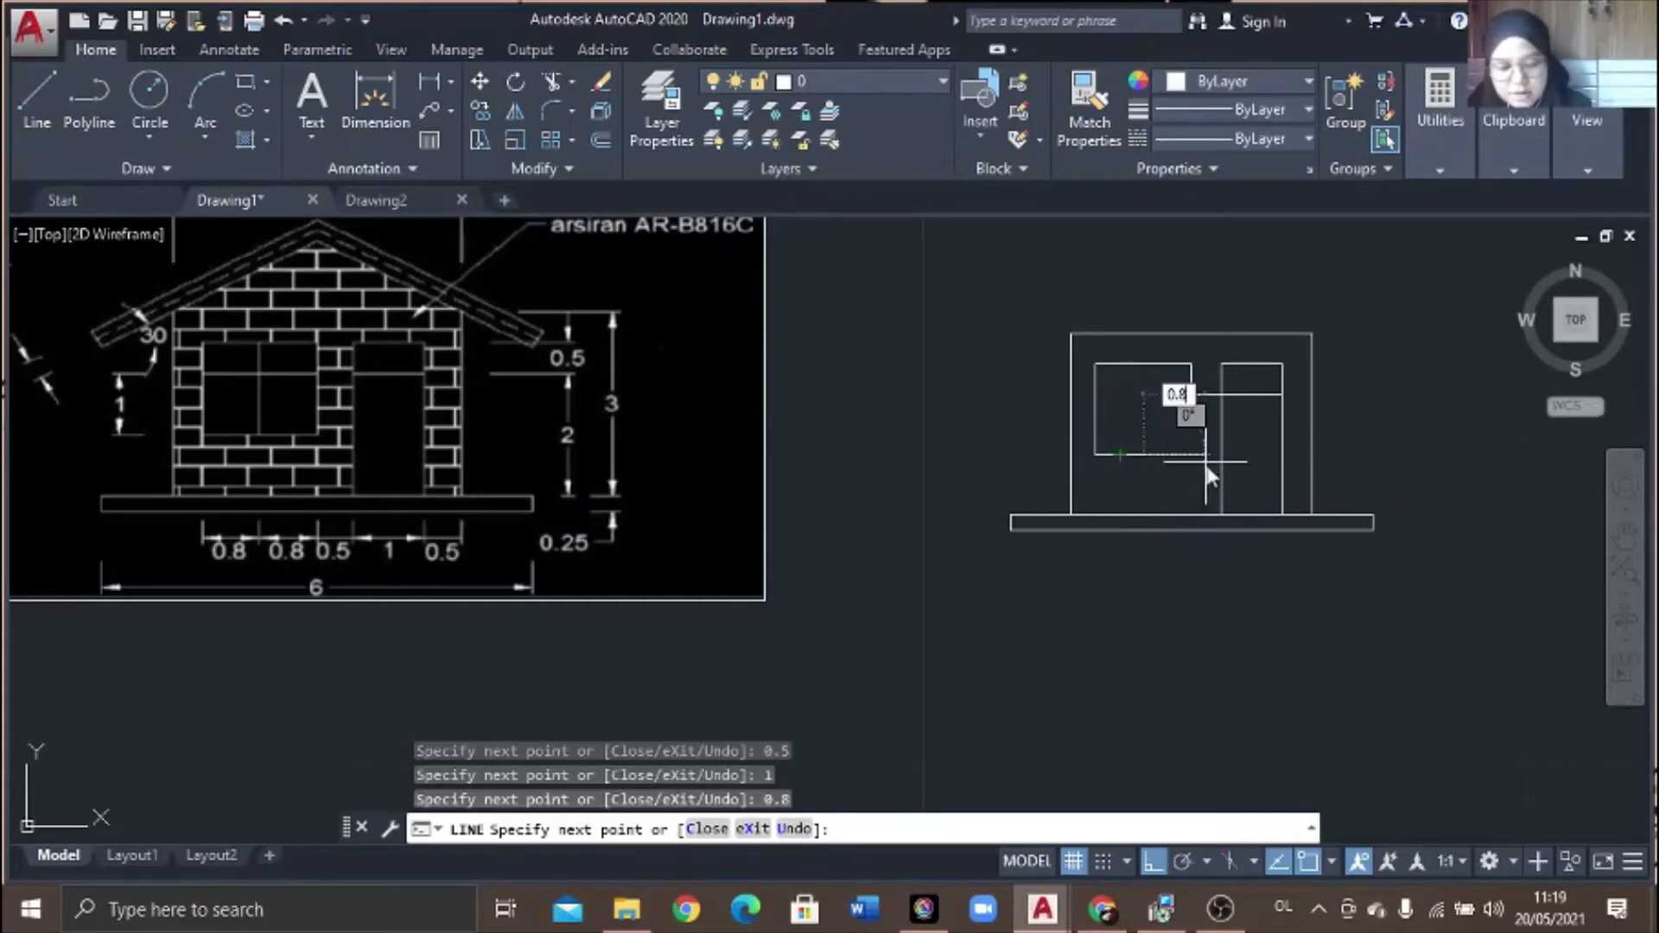
pyautogui.press('Return')
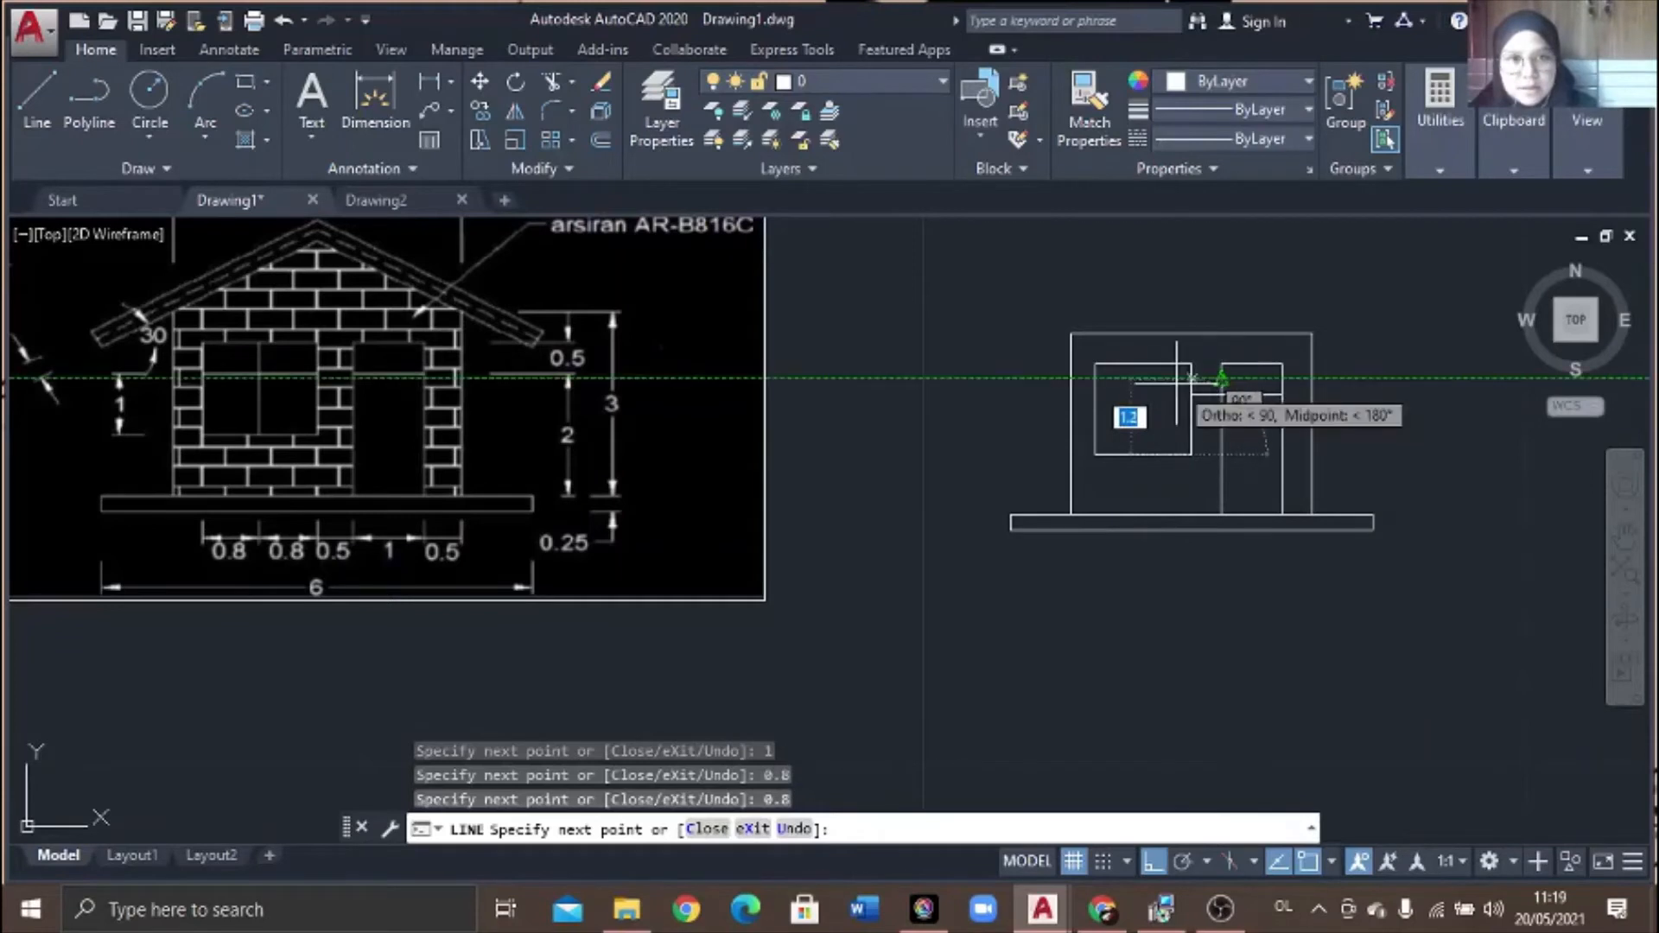
pyautogui.scroll(4, 1192, 381)
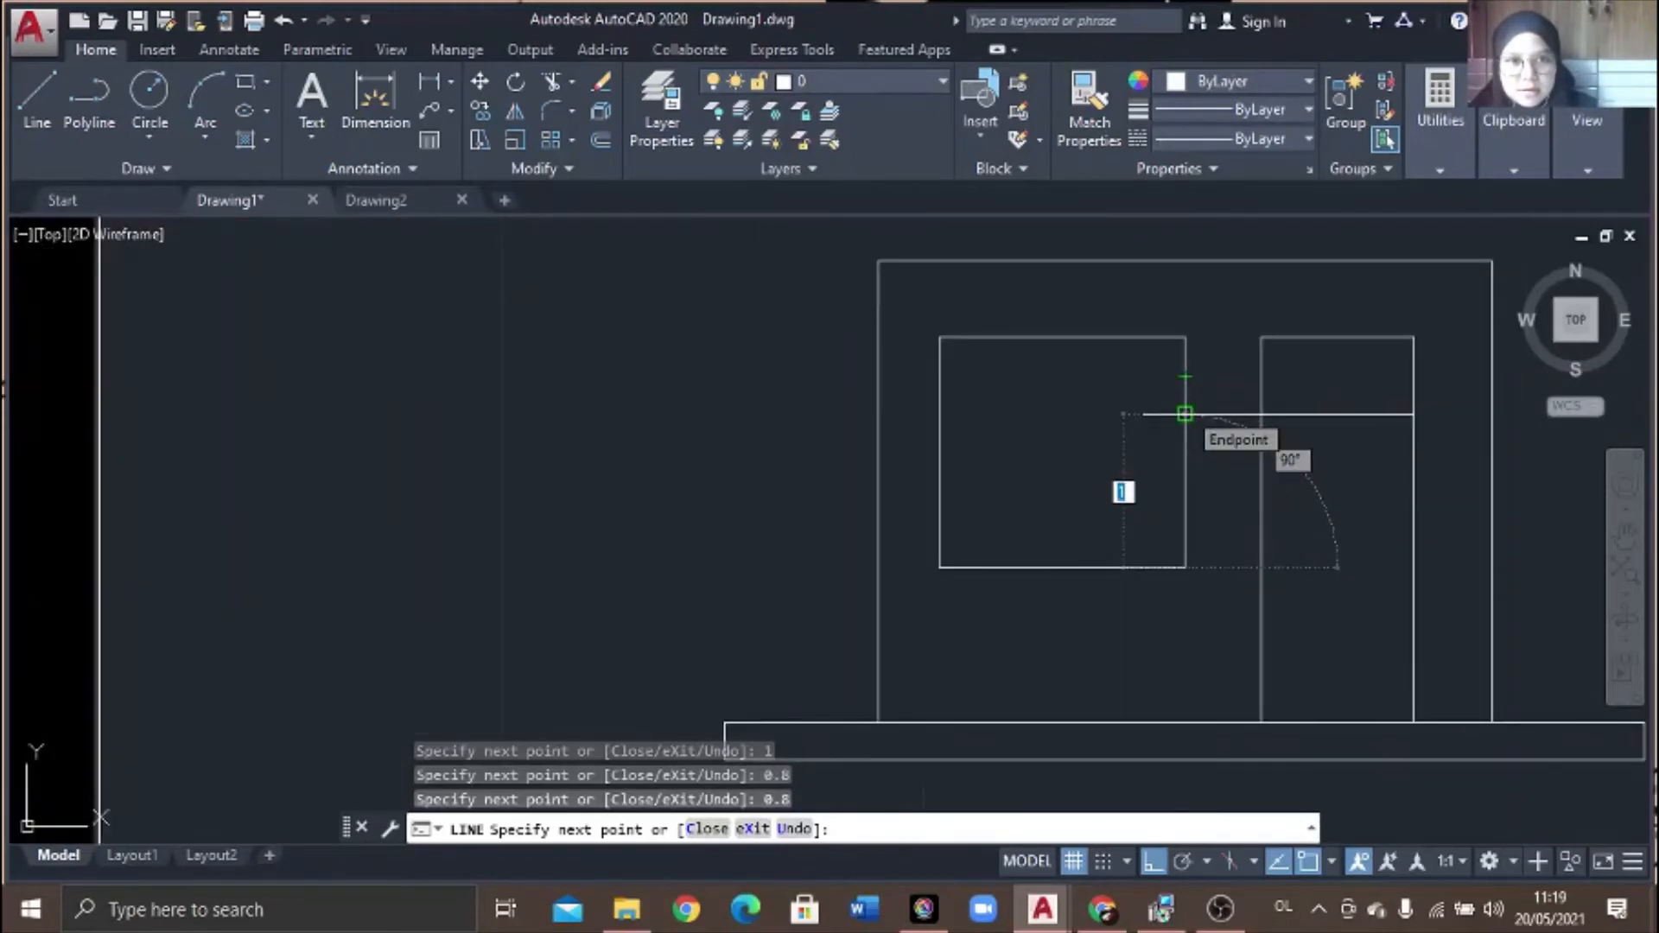
pyautogui.click(1185, 413)
pyautogui.press('Return')
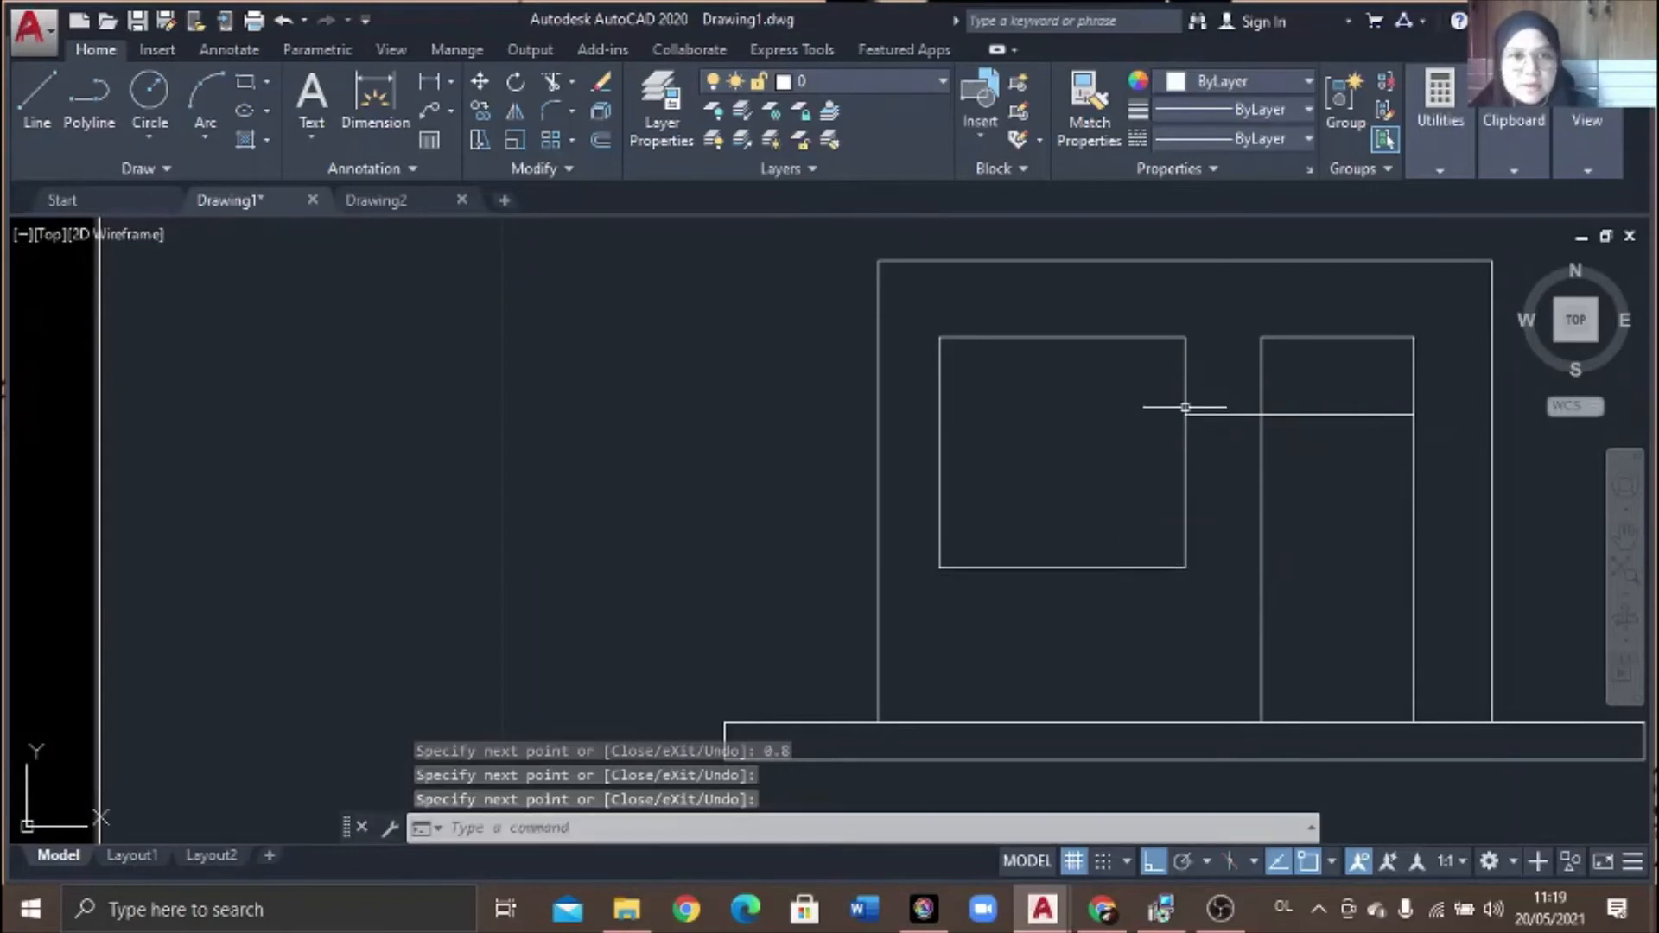
# - Erase the horizontal guide line between the window and the door
pyautogui.click(1218, 415)
pyautogui.rightClick(1222, 415)
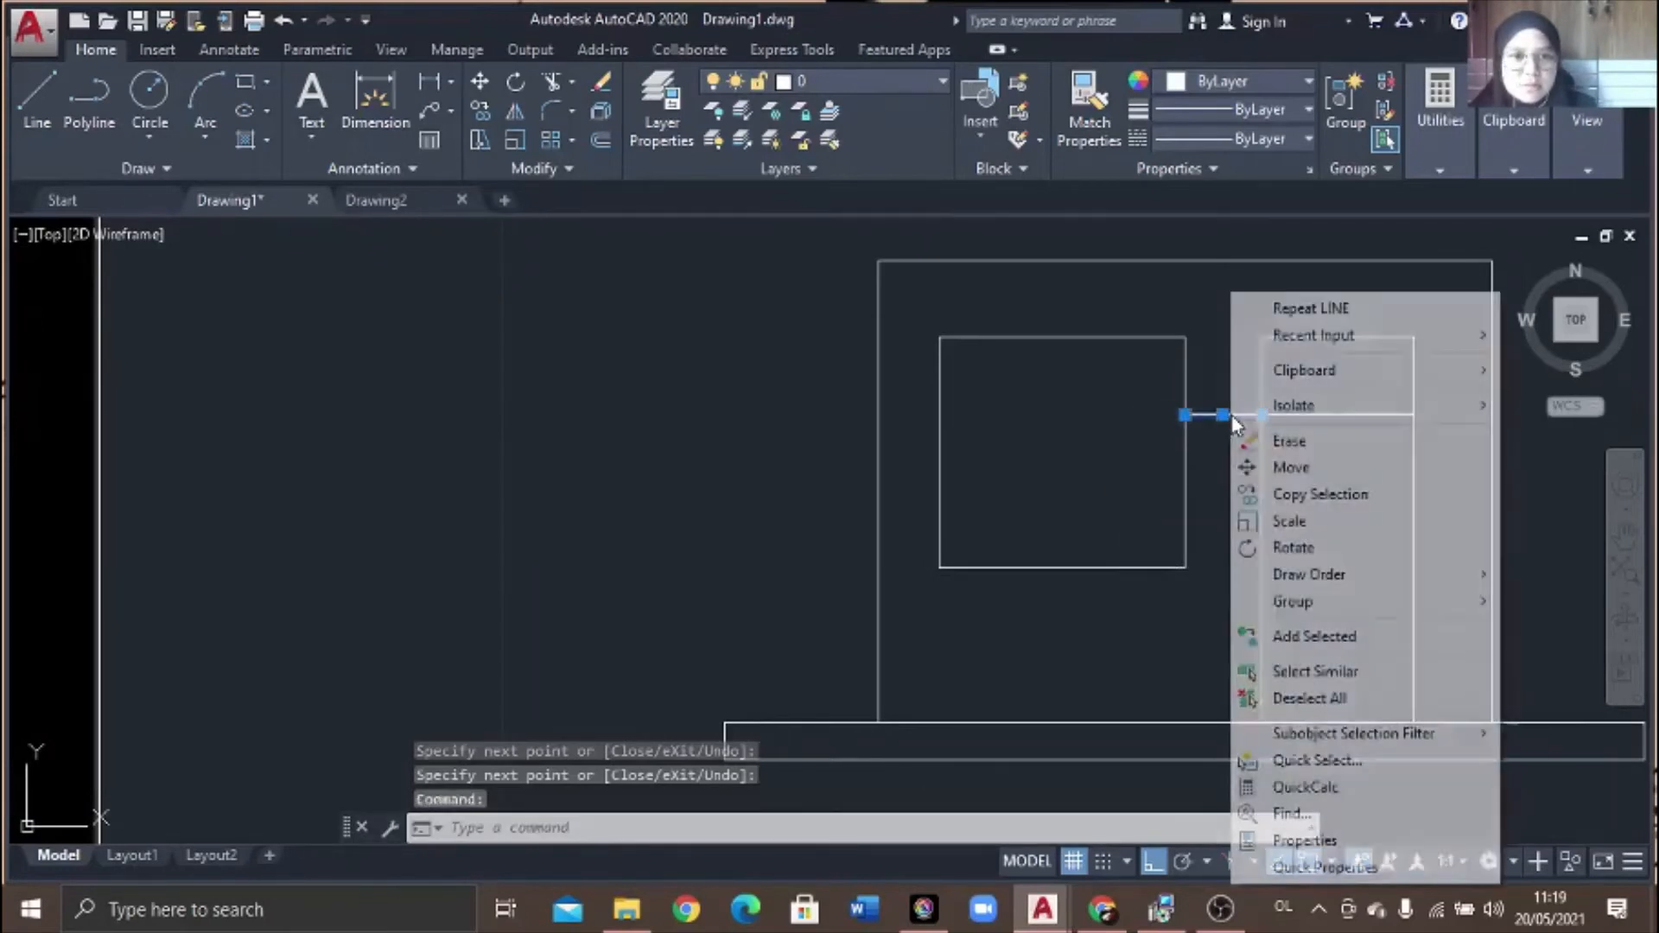
pyautogui.click(1294, 442)
# - Draw the window's vertical centre line from the midpoint of its top edge to the midpoint of its bottom edge
pyautogui.scroll(-4, 918, 470)
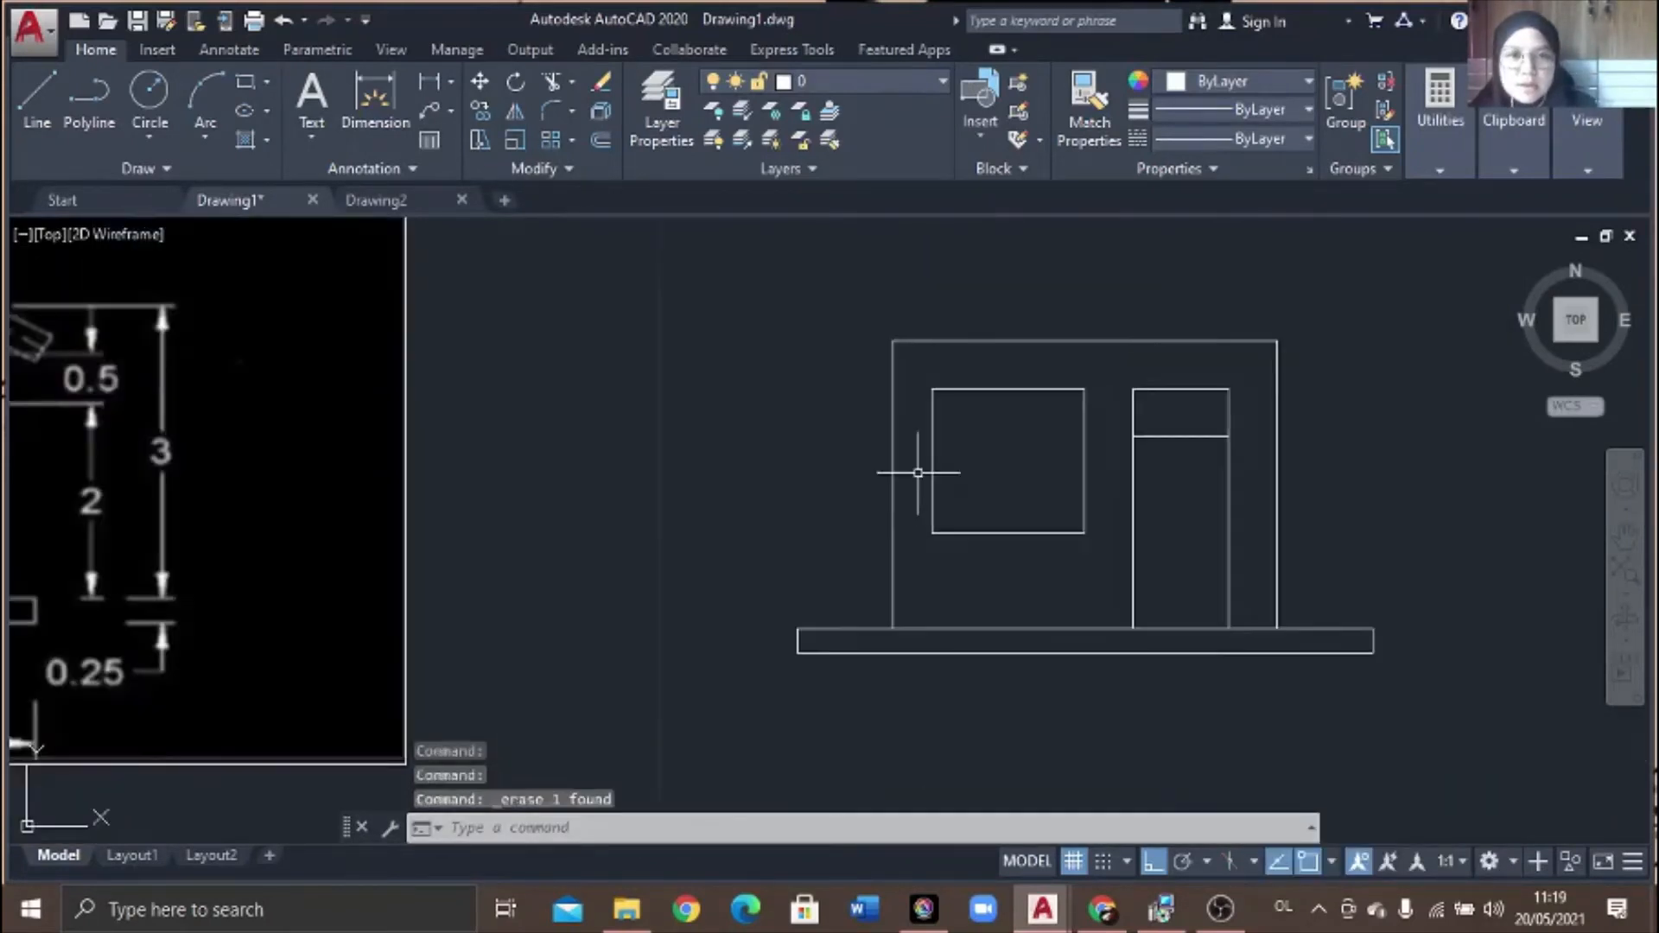
pyautogui.click(50, 102)
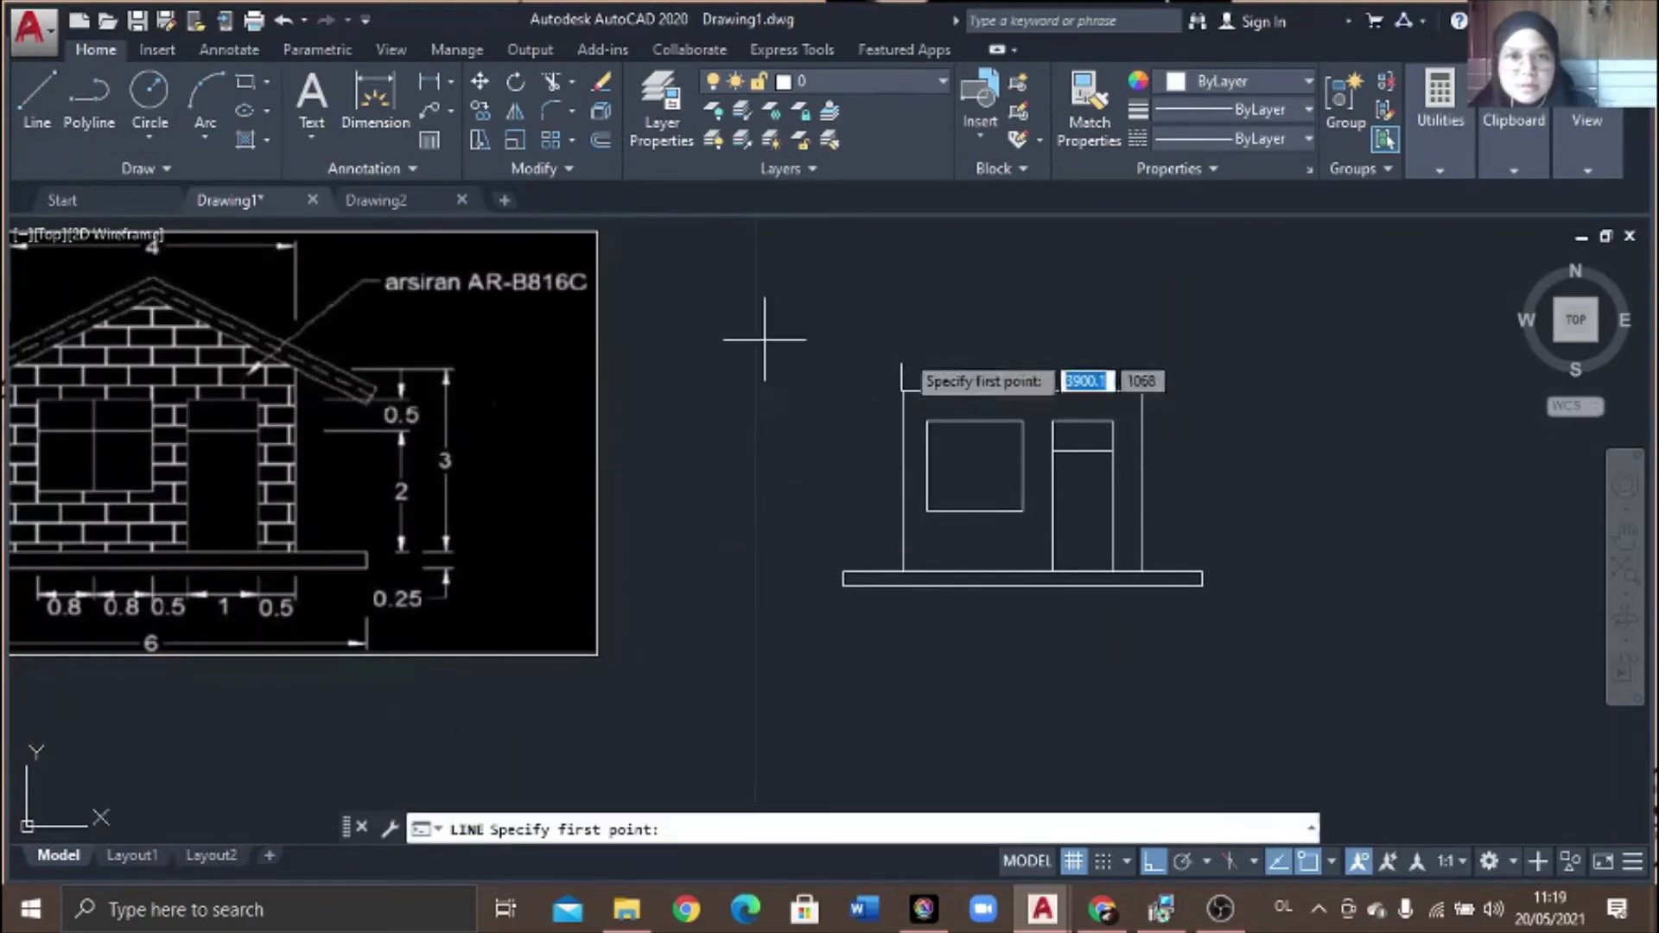
pyautogui.click(974, 421)
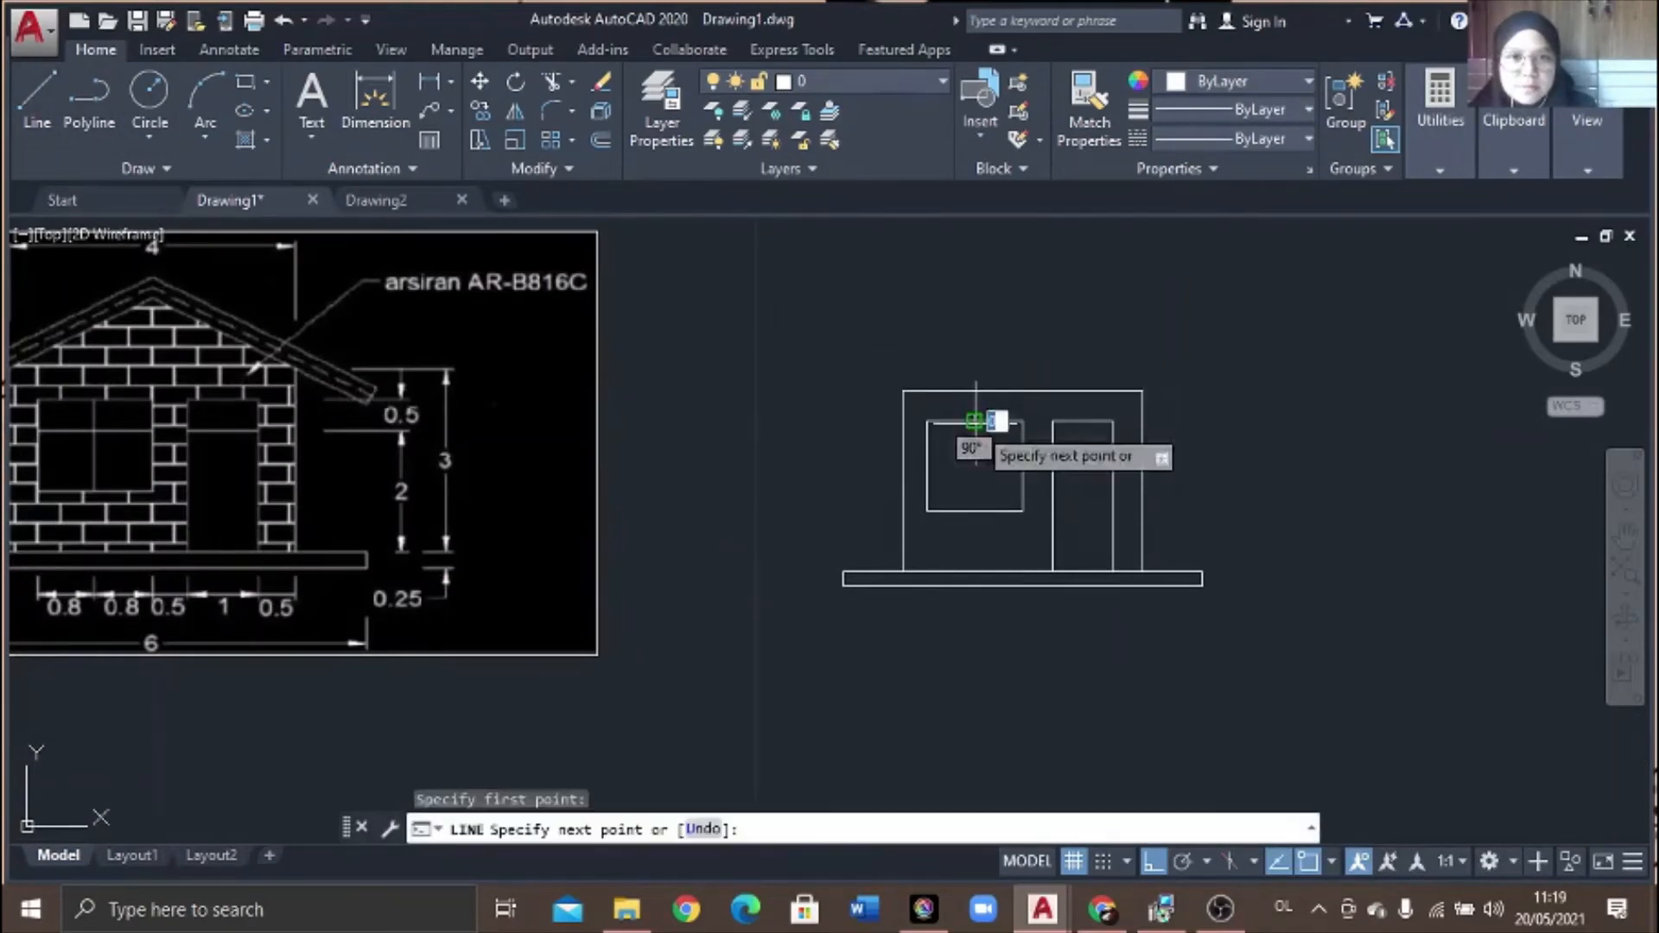
pyautogui.click(974, 510)
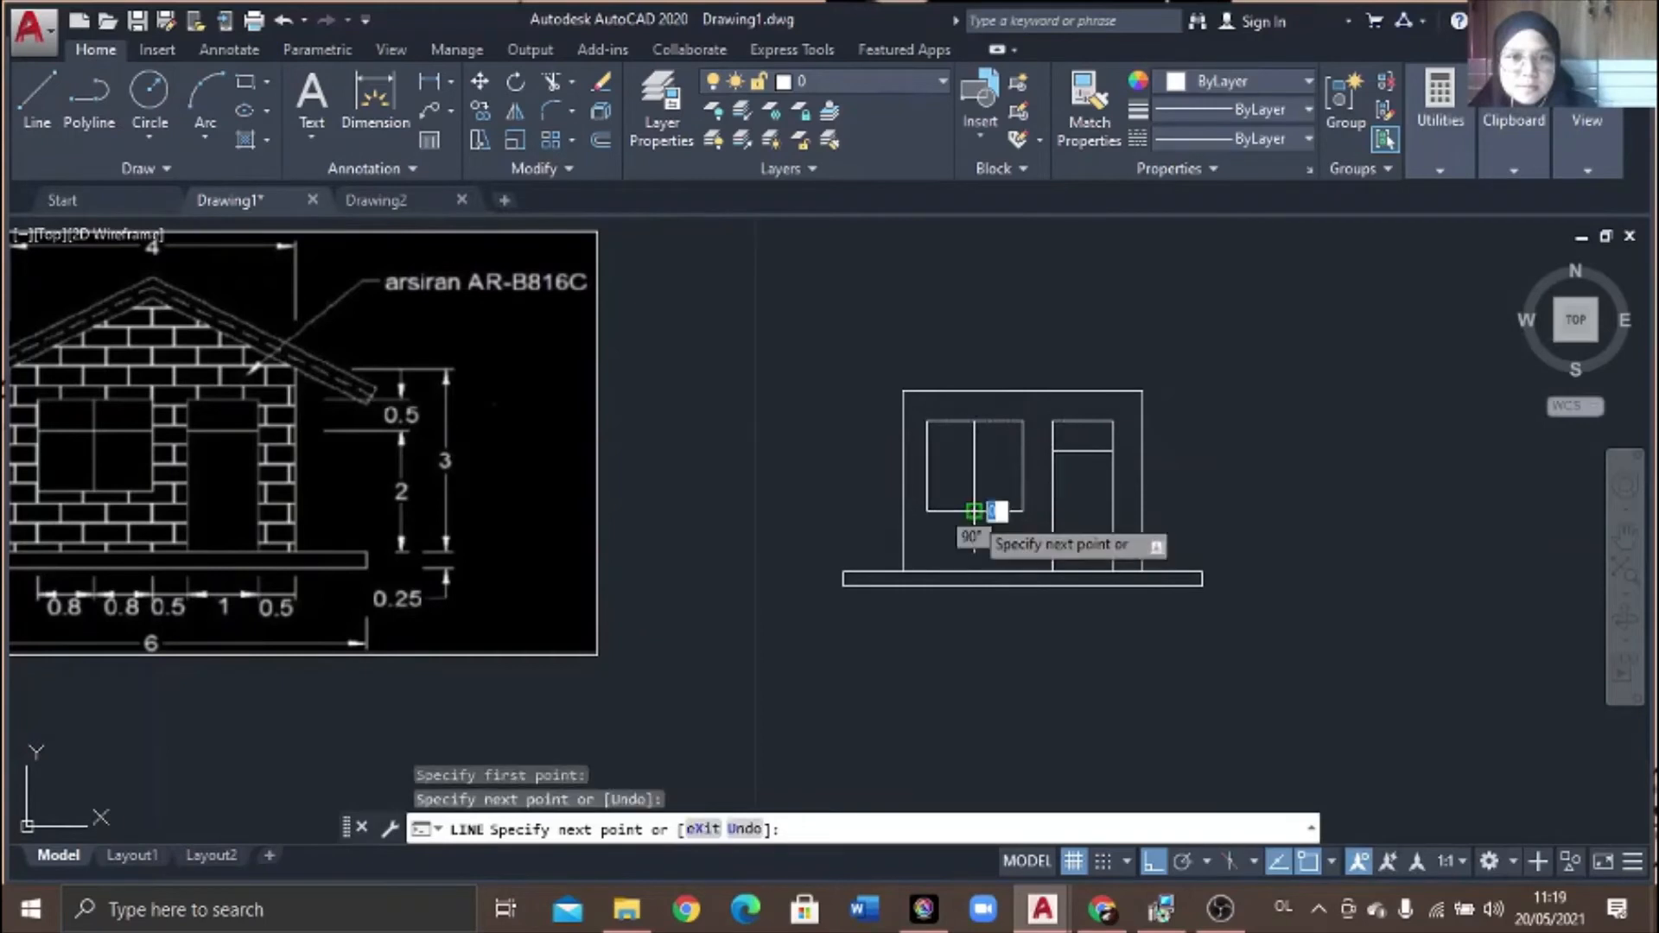
pyautogui.click(974, 510)
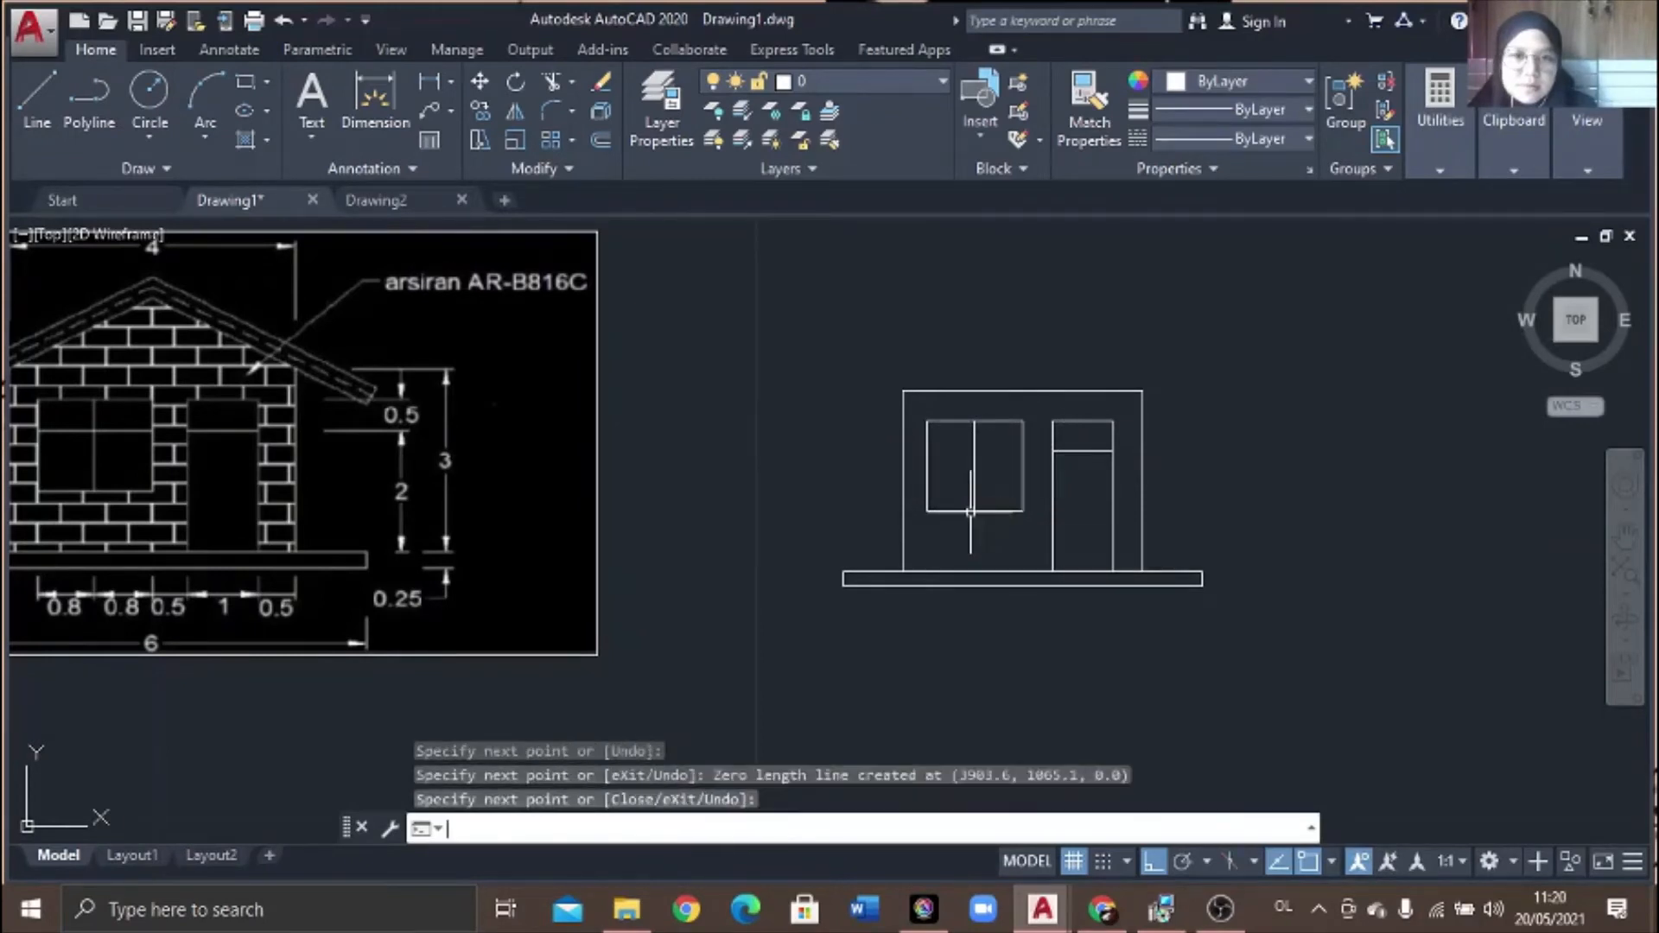
pyautogui.press('Return')
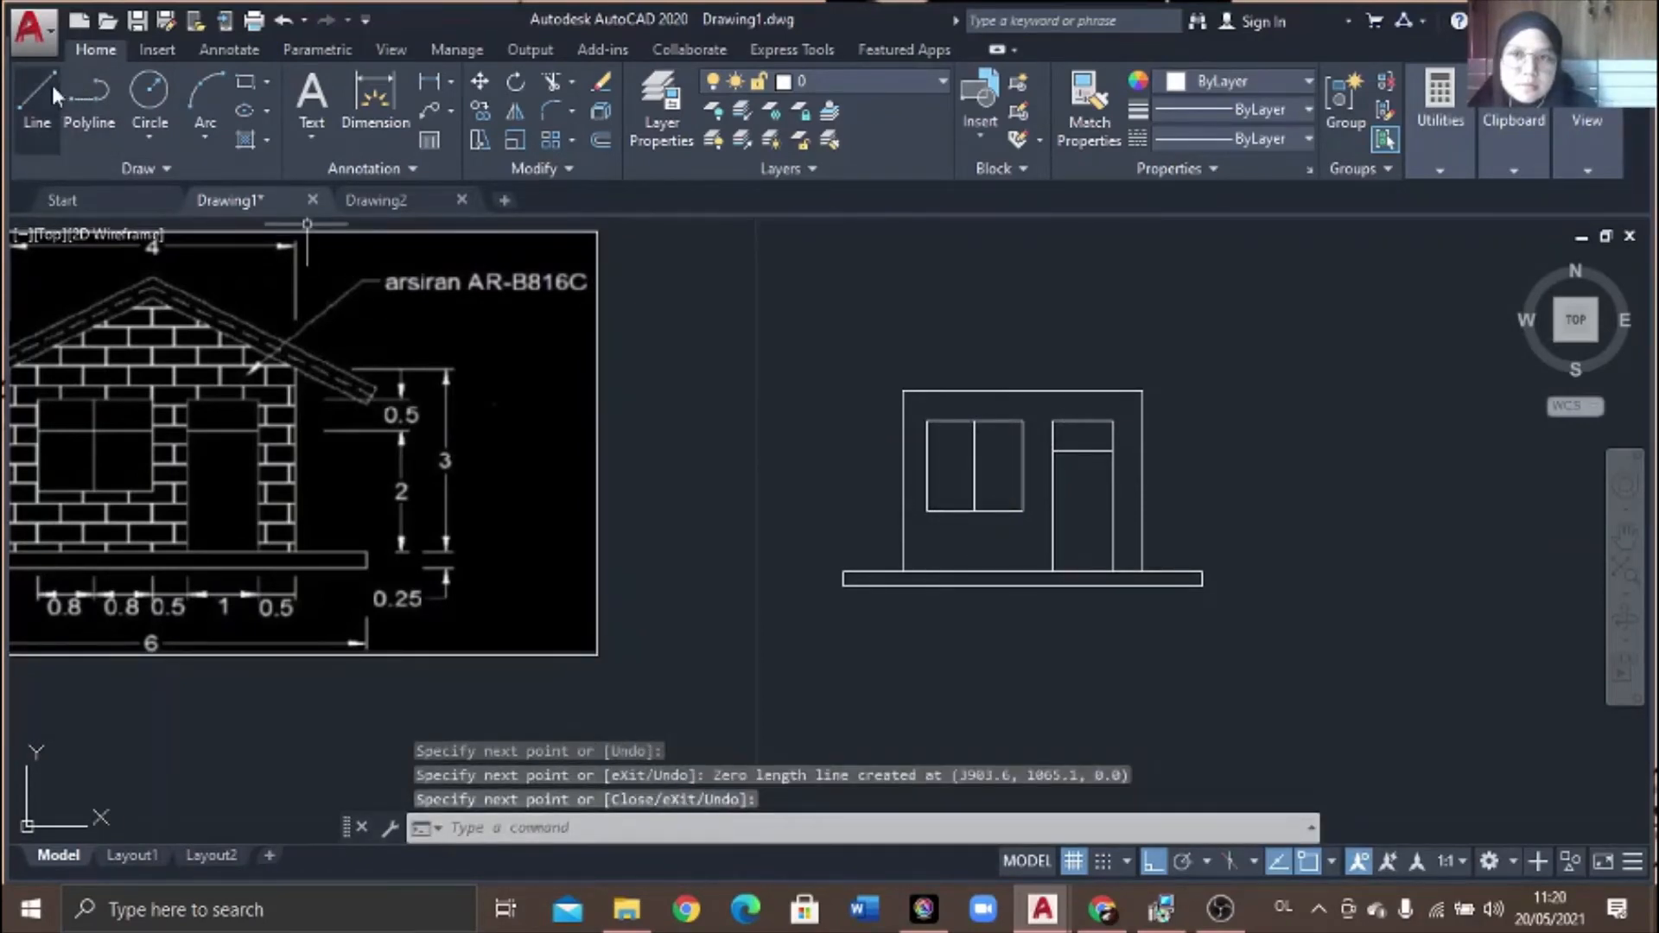
# - Draw the window's horizontal dividing line from its right edge to its left edge, level with the door's transom line
pyautogui.press('Return')
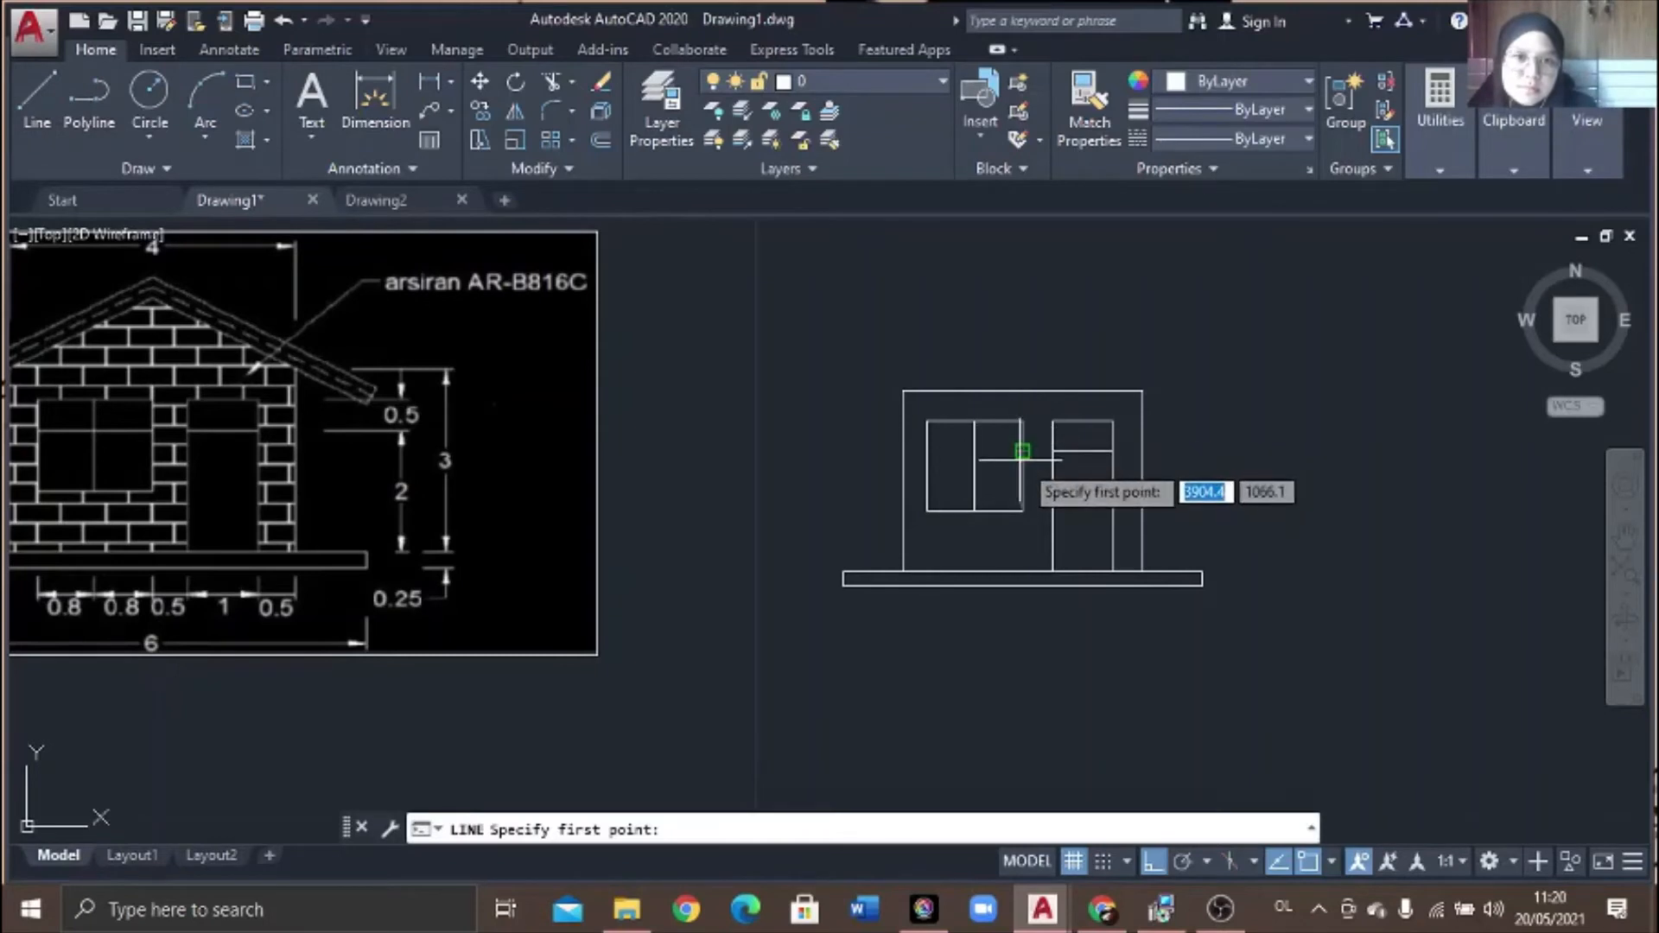
pyautogui.click(1022, 450)
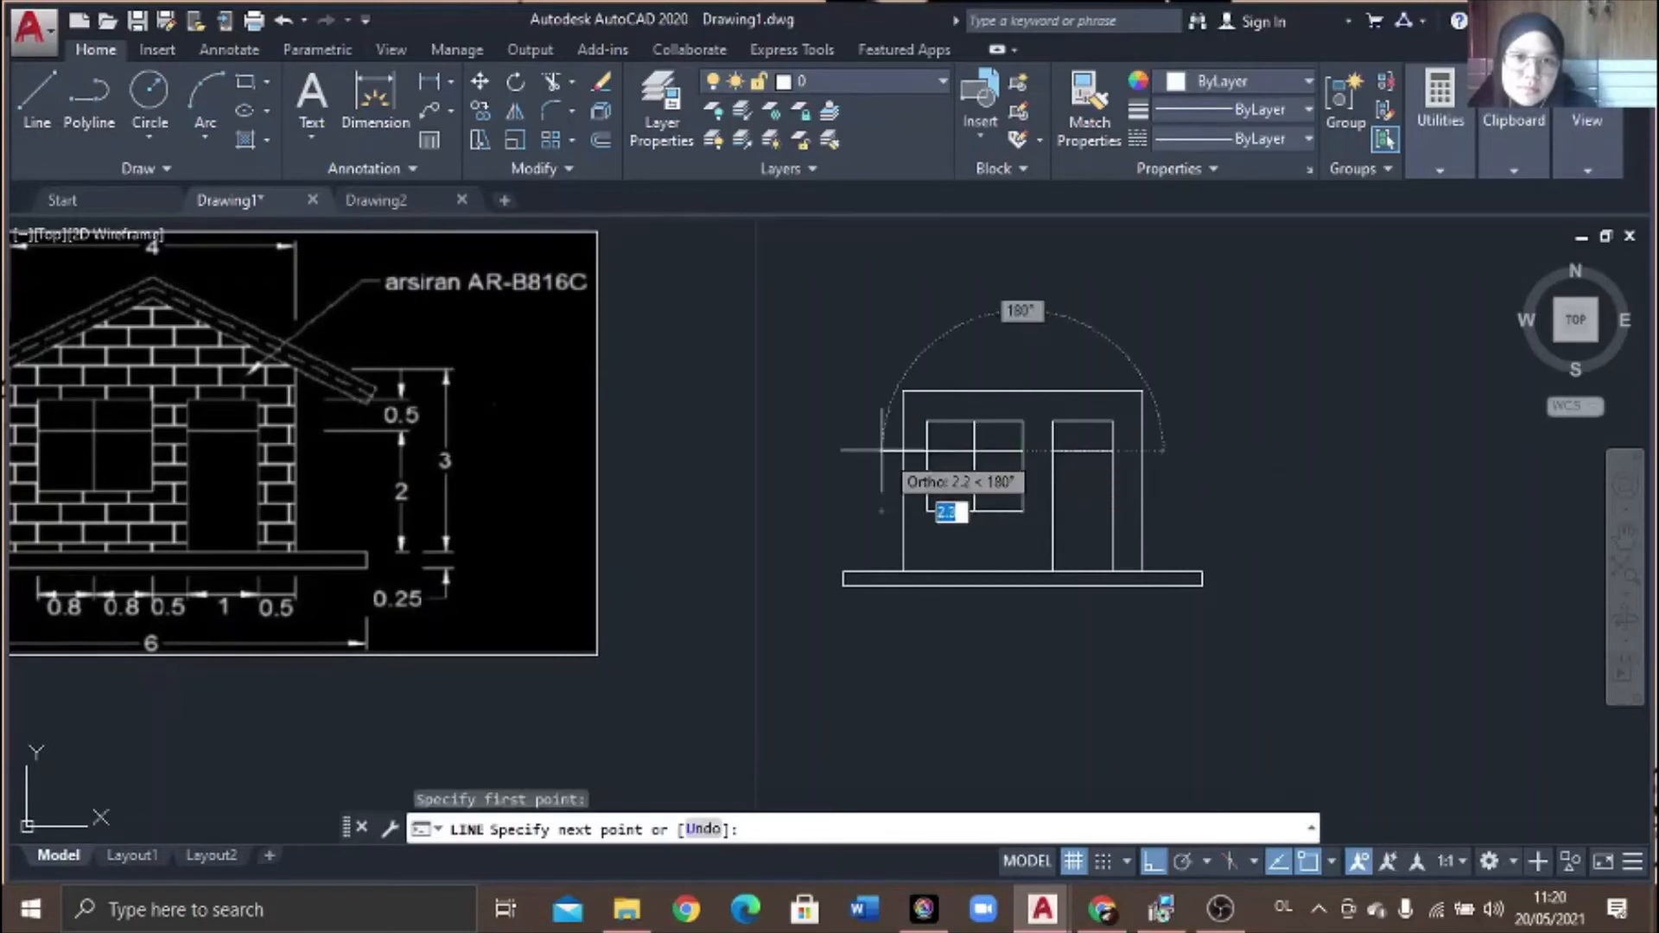
pyautogui.click(927, 450)
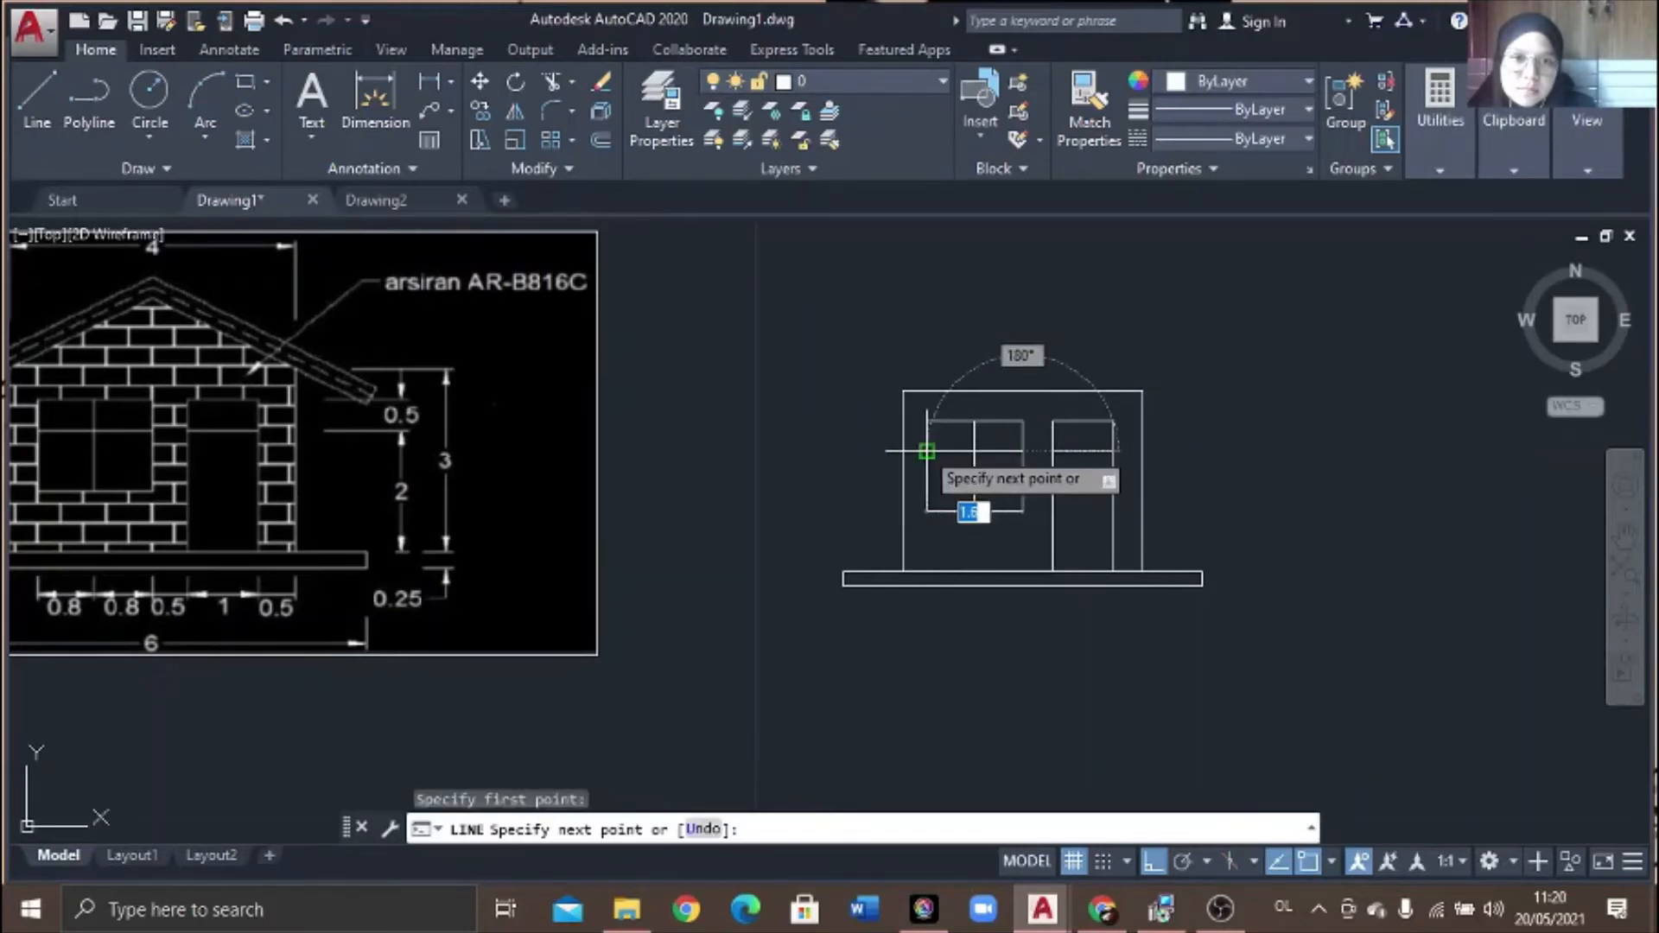
pyautogui.press('Return')
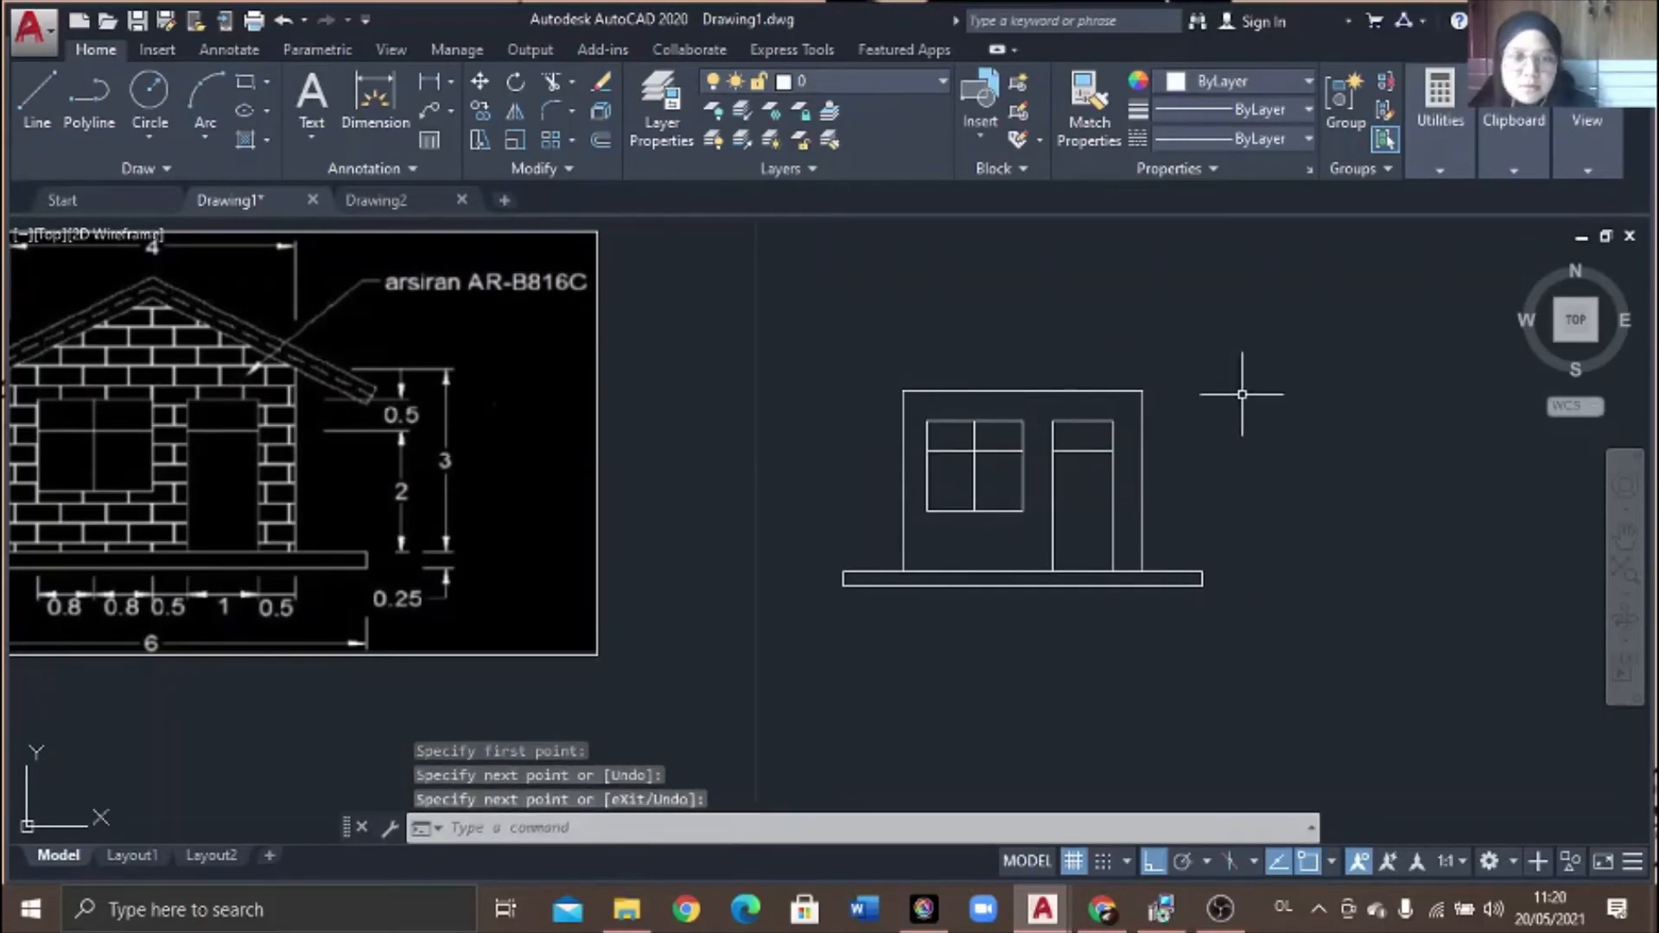
# - Draw a construction line at a 30° angle through the wall's top-left corner for the left roof slope
pyautogui.scroll(-2, 1242, 394)
pyautogui.scroll(2, 1113, 542)
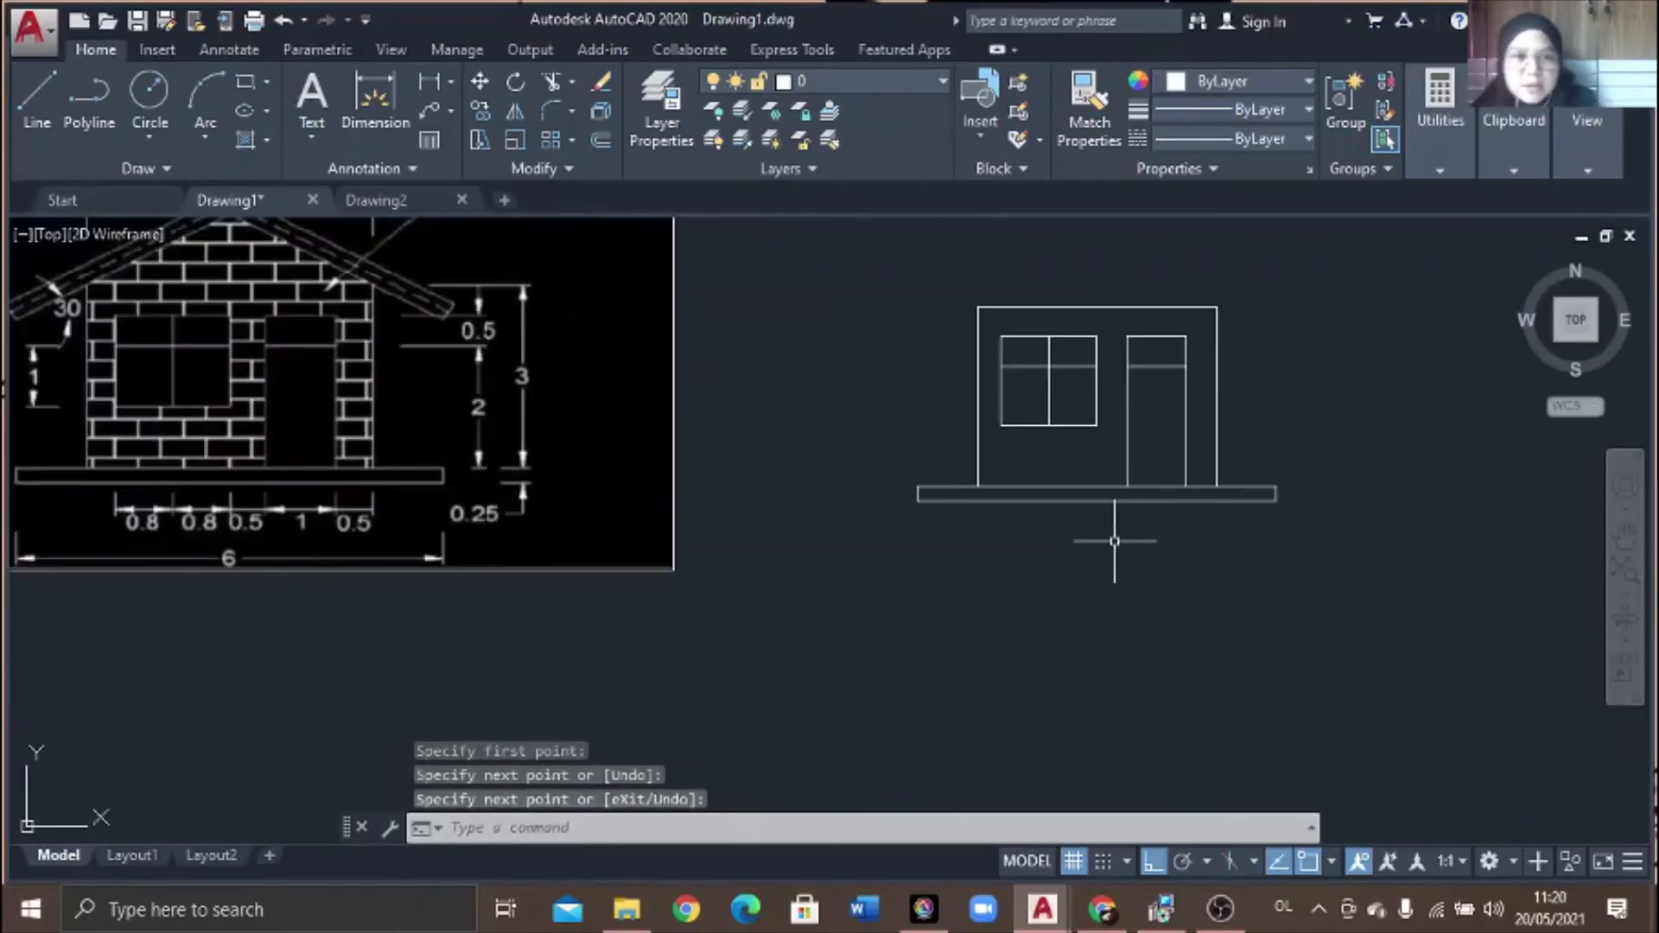
pyautogui.scroll(-2, 295, 596)
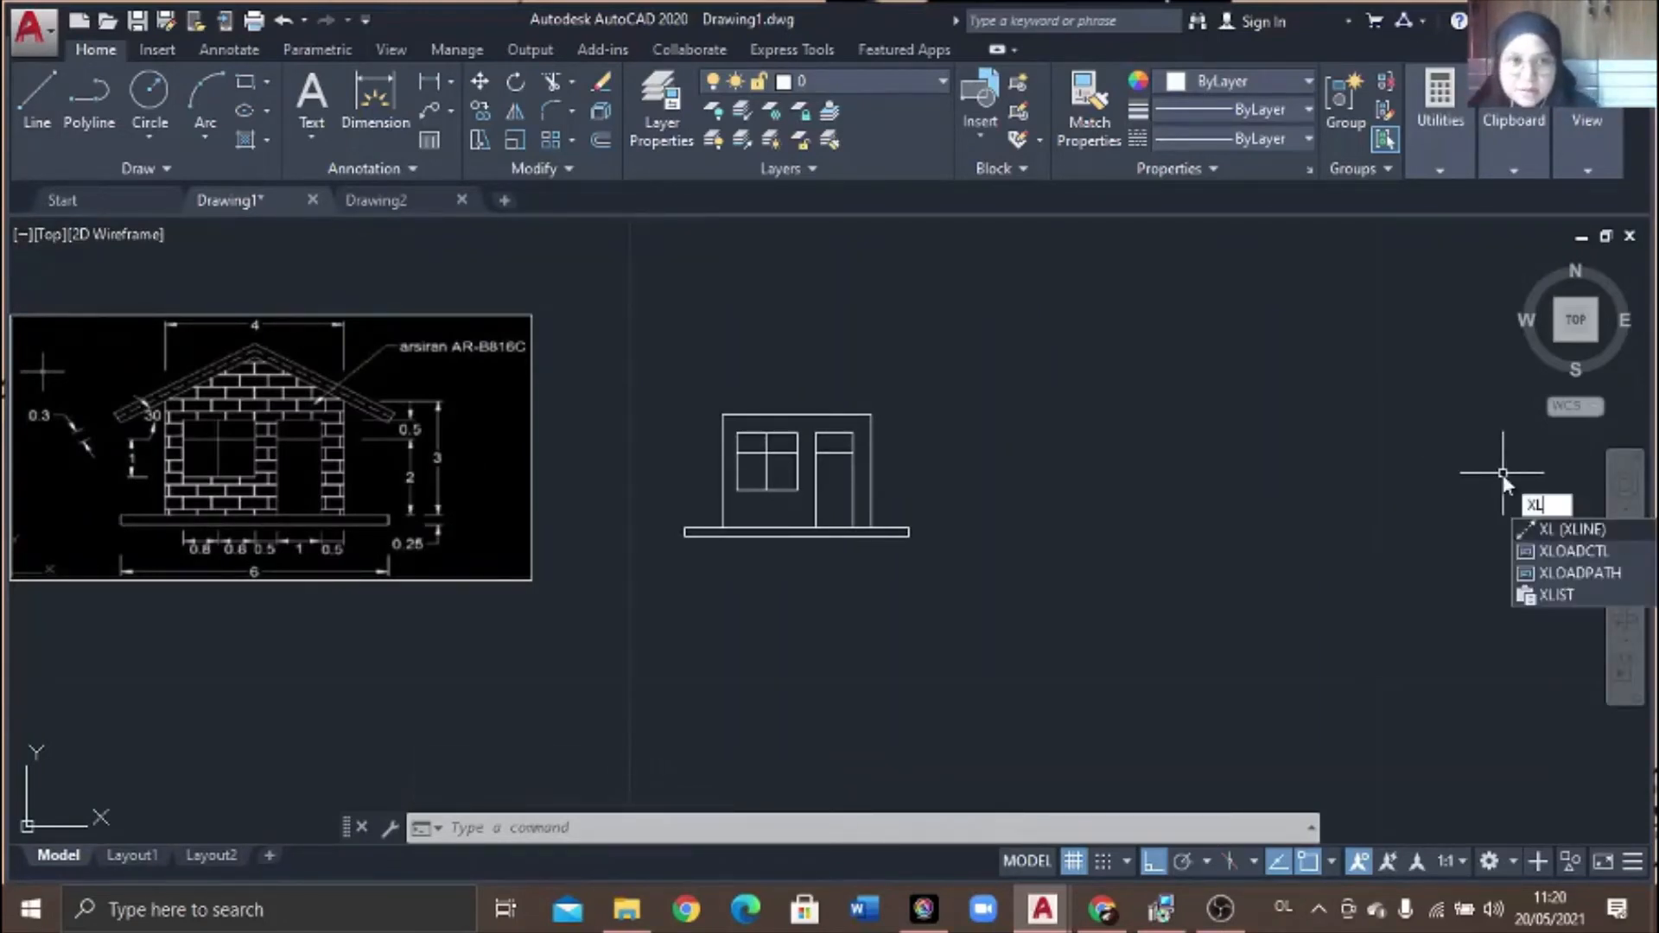
pyautogui.press('Return')
pyautogui.write('a')
pyautogui.press('Return')
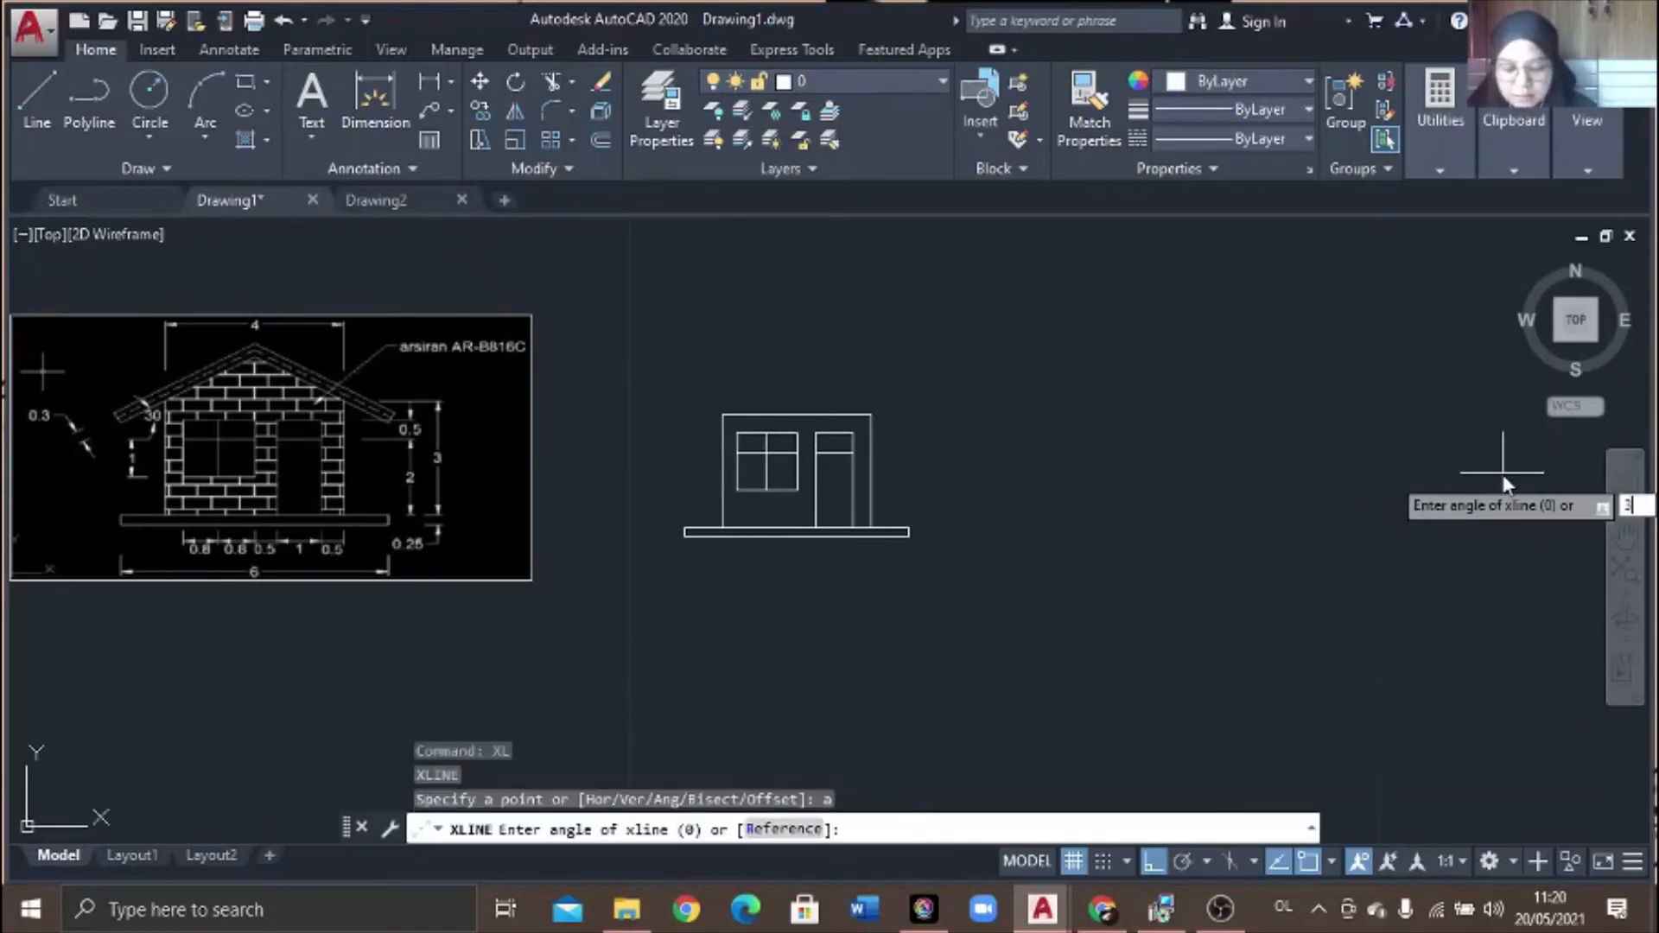
pyautogui.write('30')
pyautogui.press('Return')
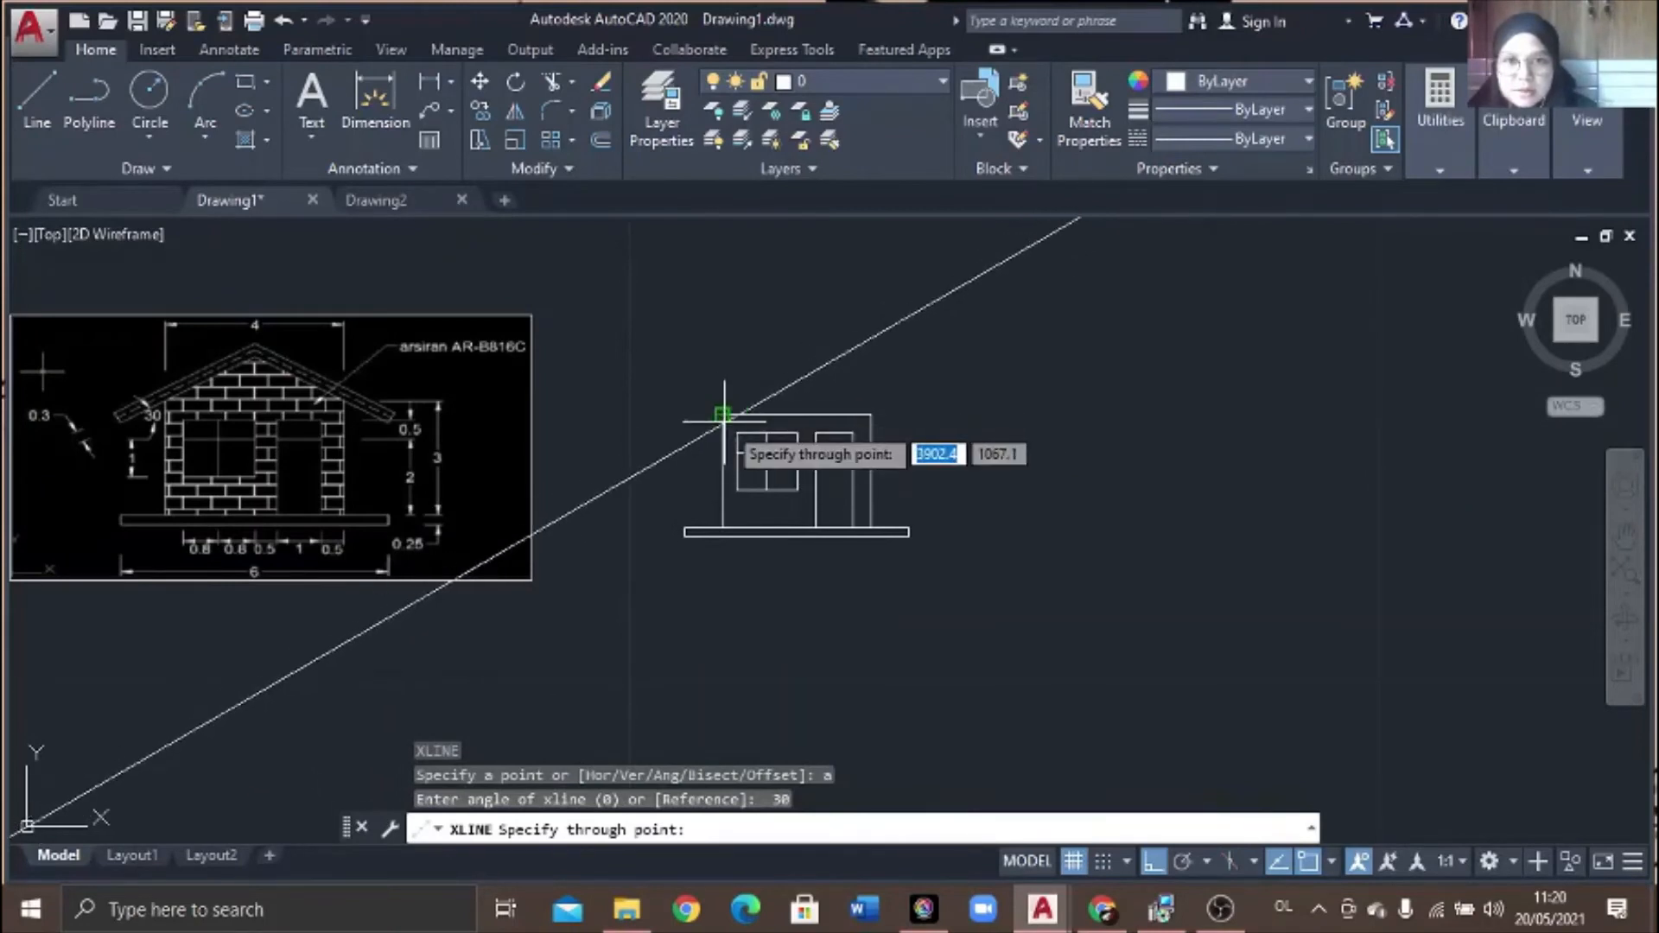
pyautogui.scroll(4, 723, 419)
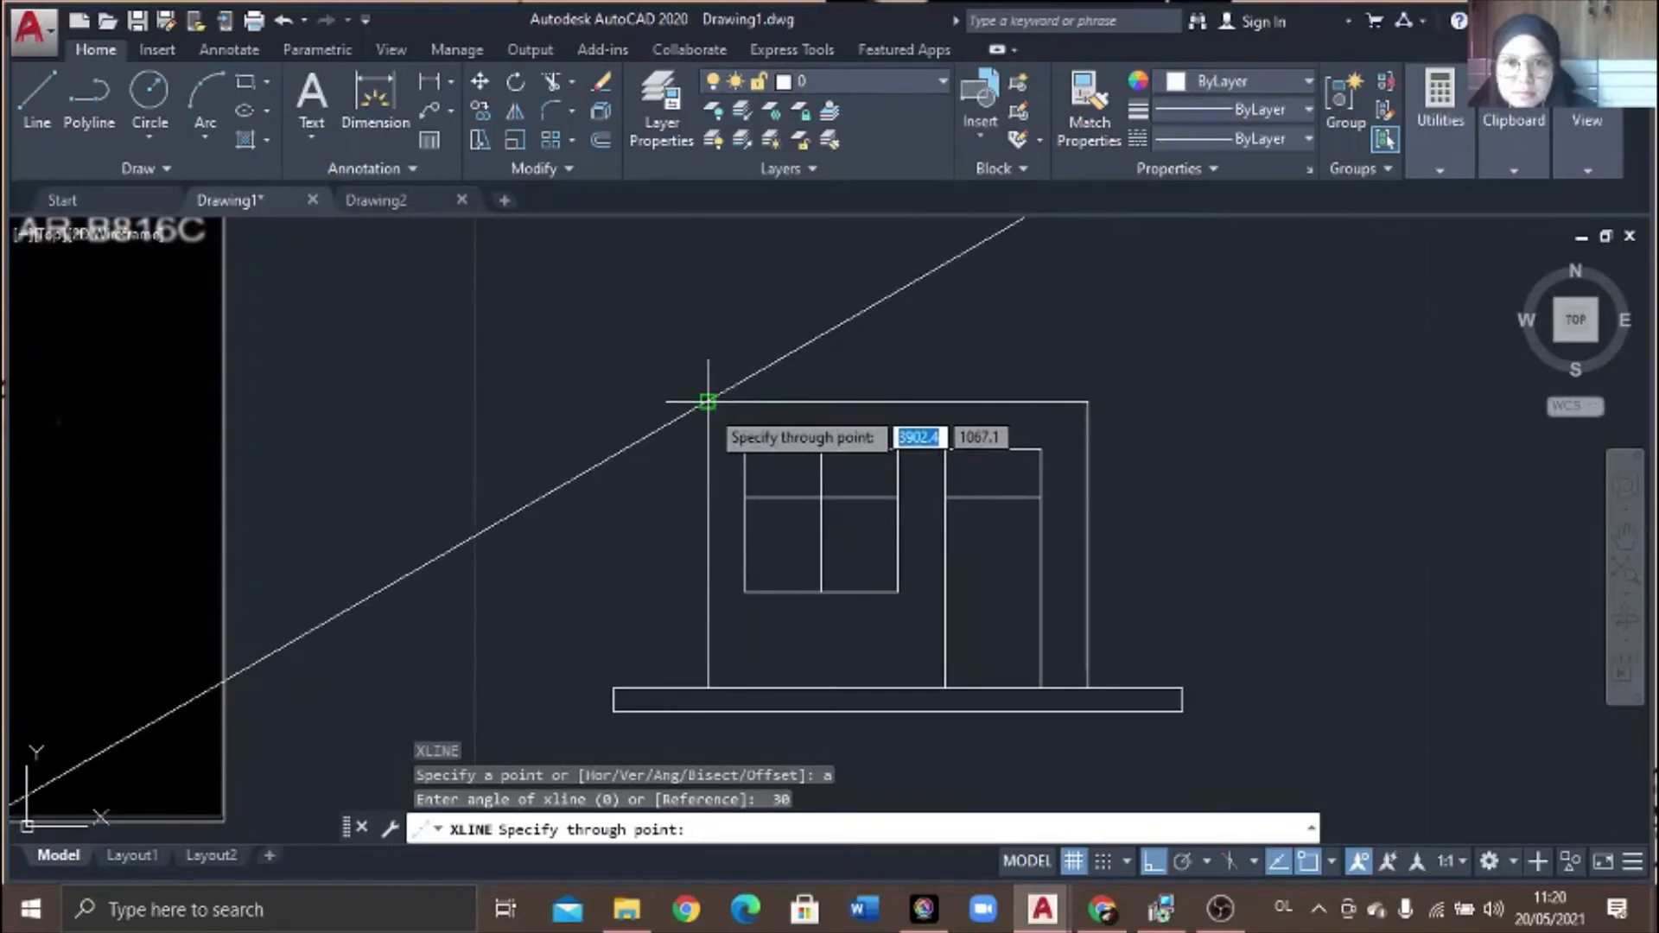
pyautogui.click(707, 403)
pyautogui.press('Return')
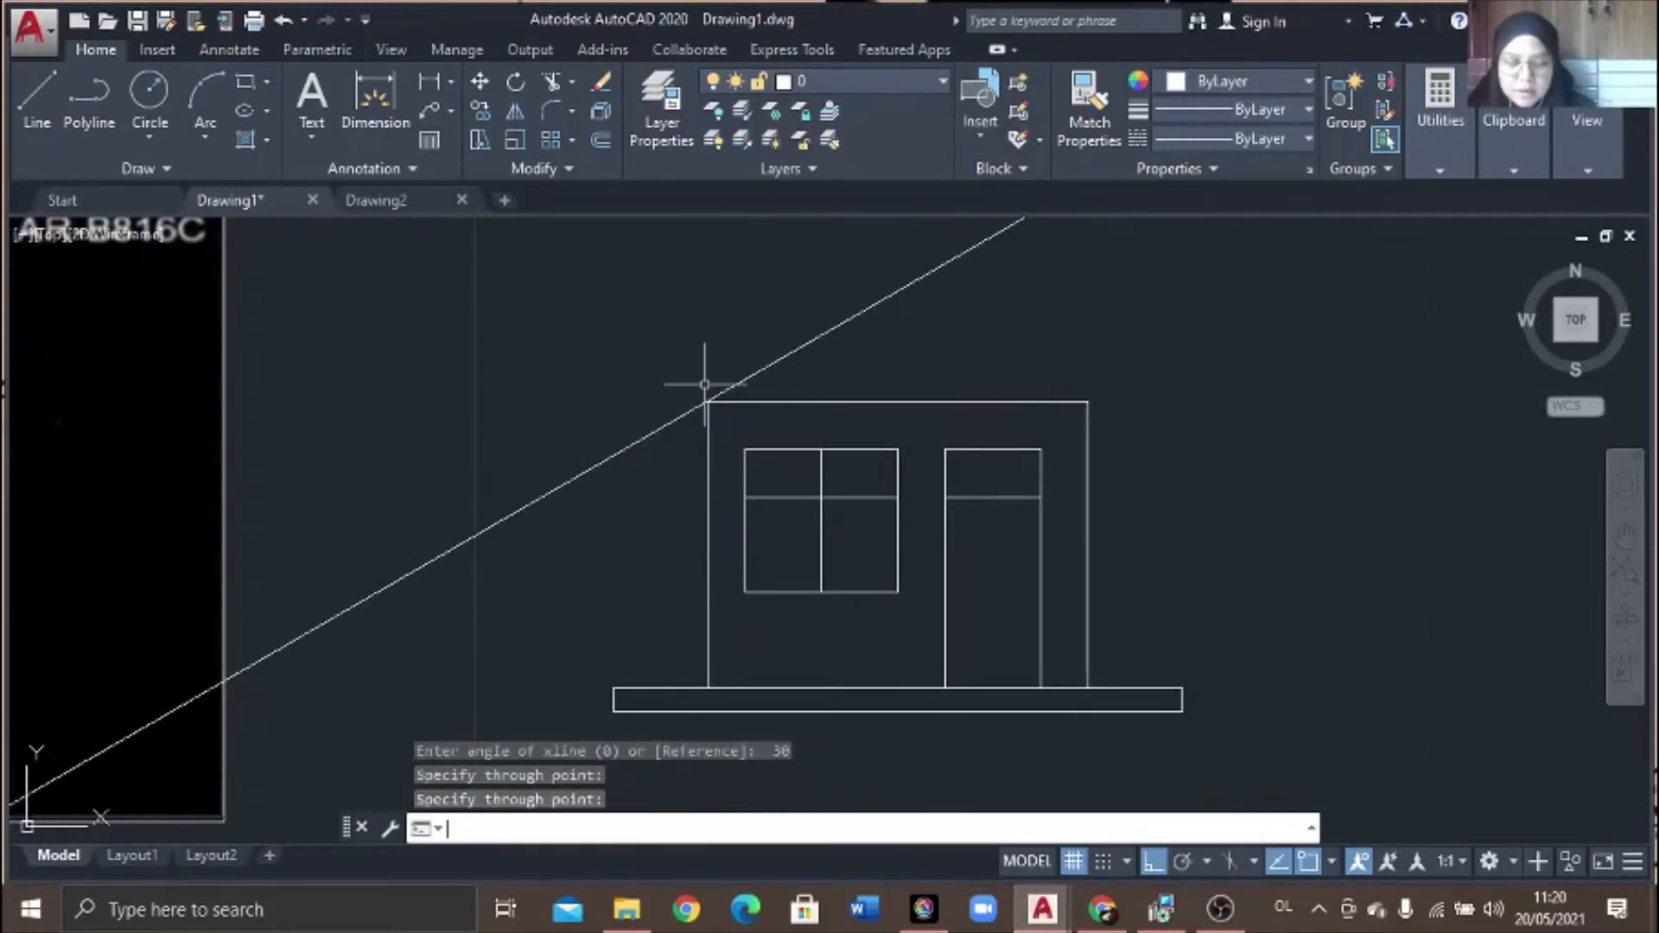
pyautogui.click(600, 138)
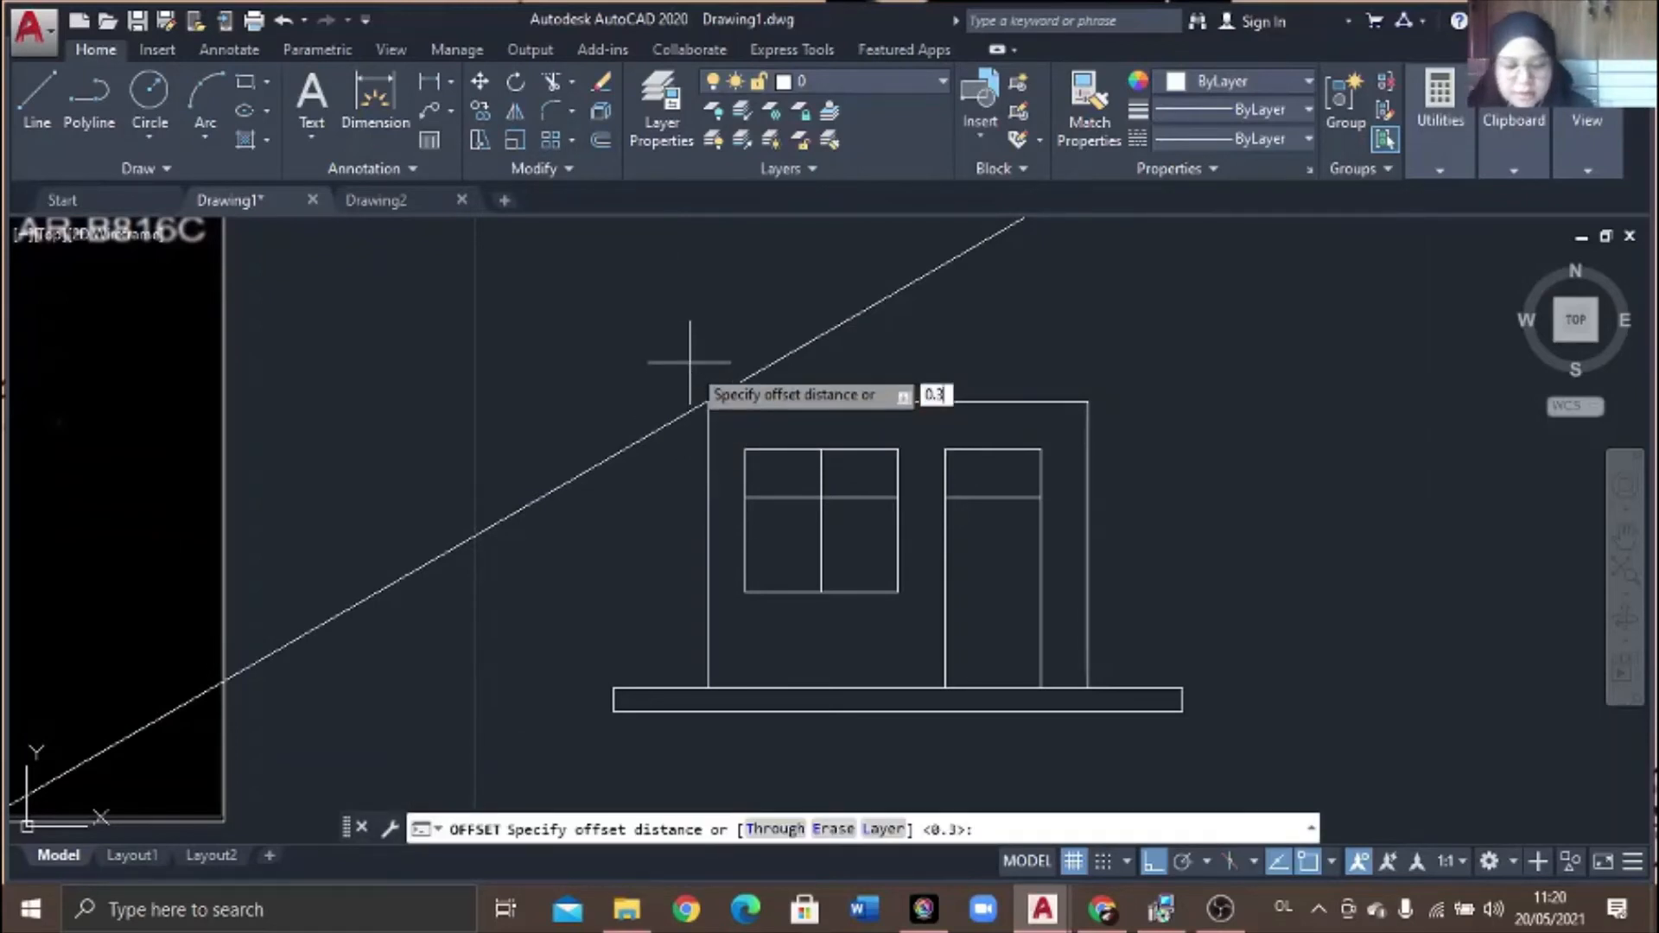
pyautogui.press('Return')
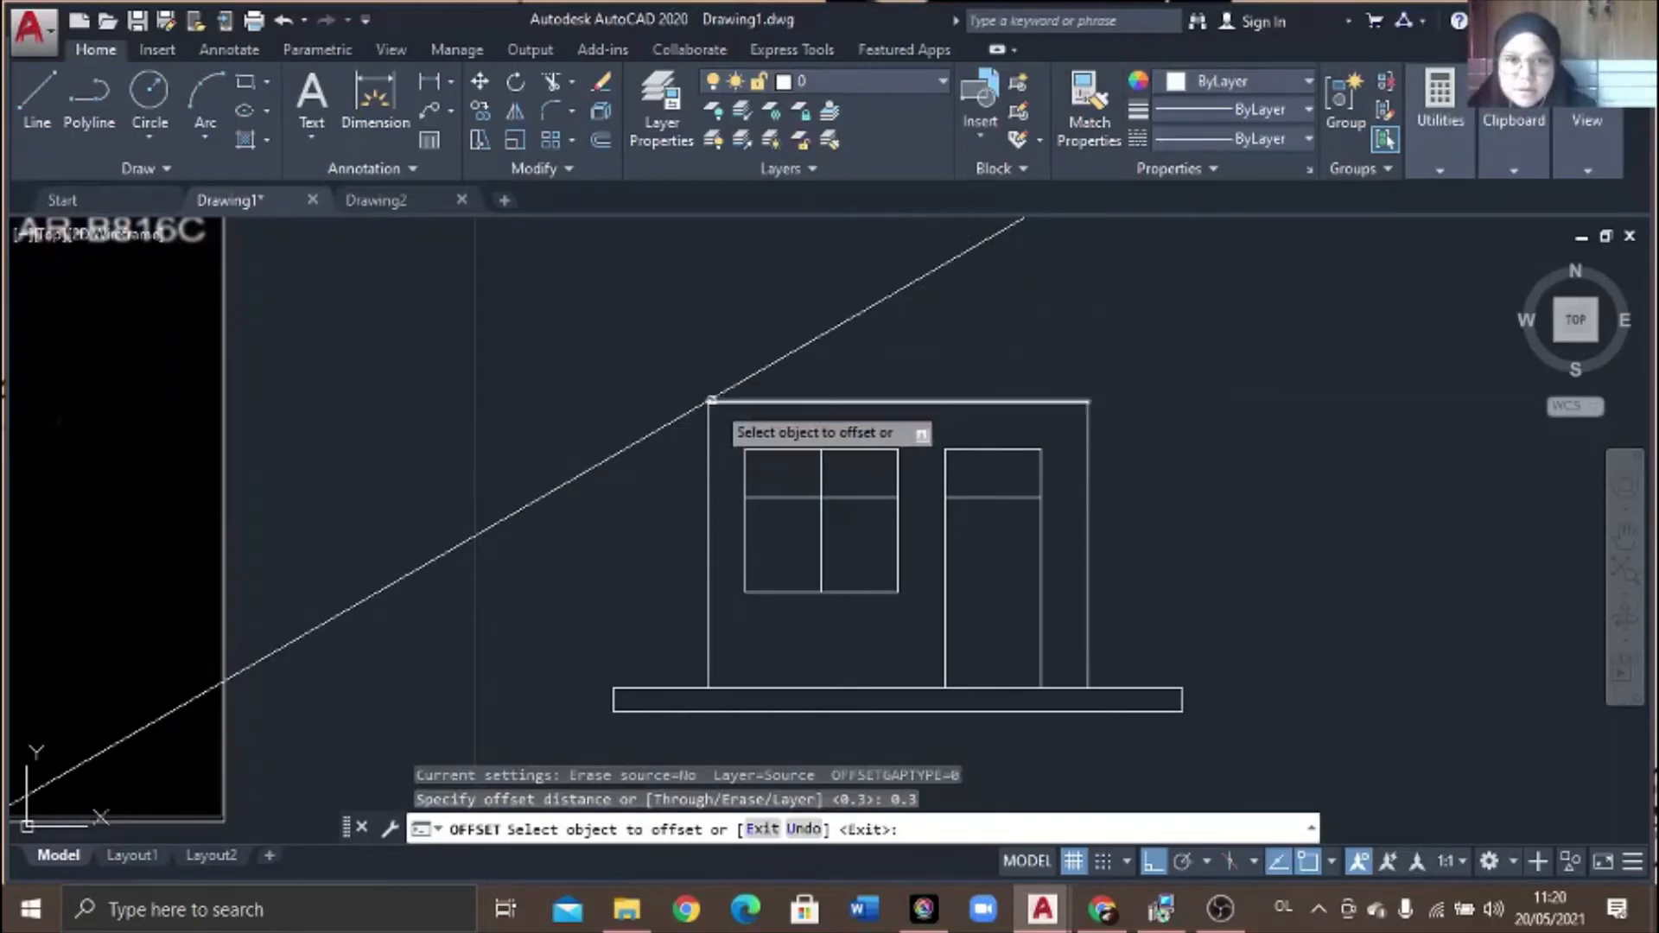
pyautogui.click(701, 405)
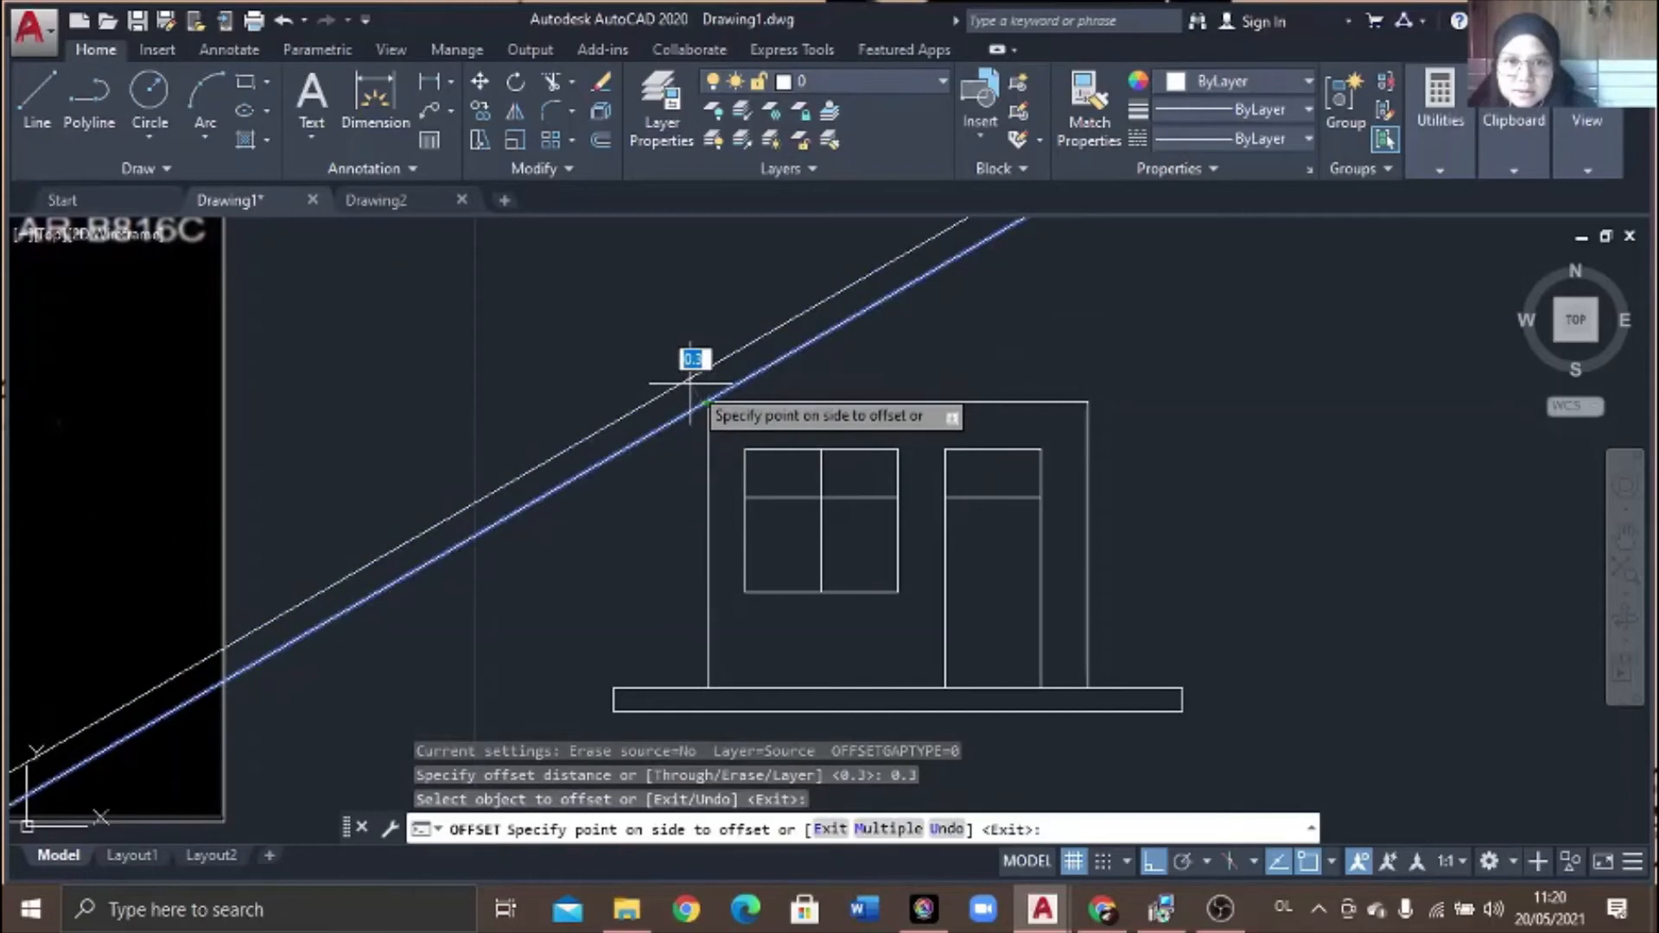
pyautogui.press('Return')
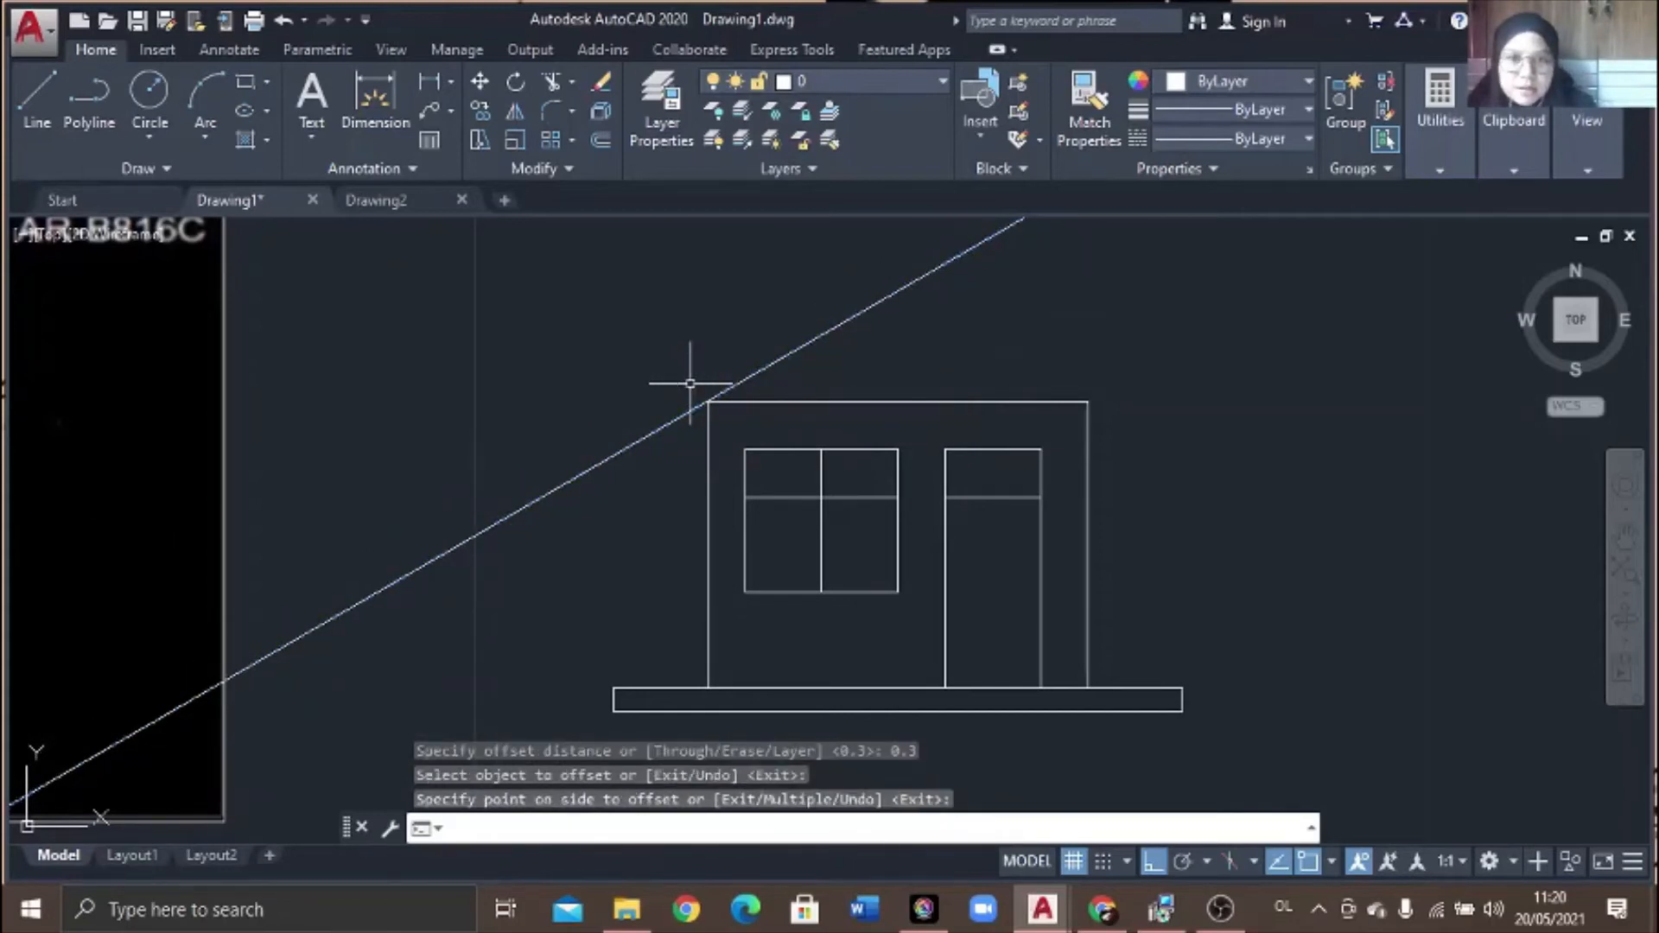
# - Offset the 30° roof construction line 0.3 to its upper side
pyautogui.click(598, 131)
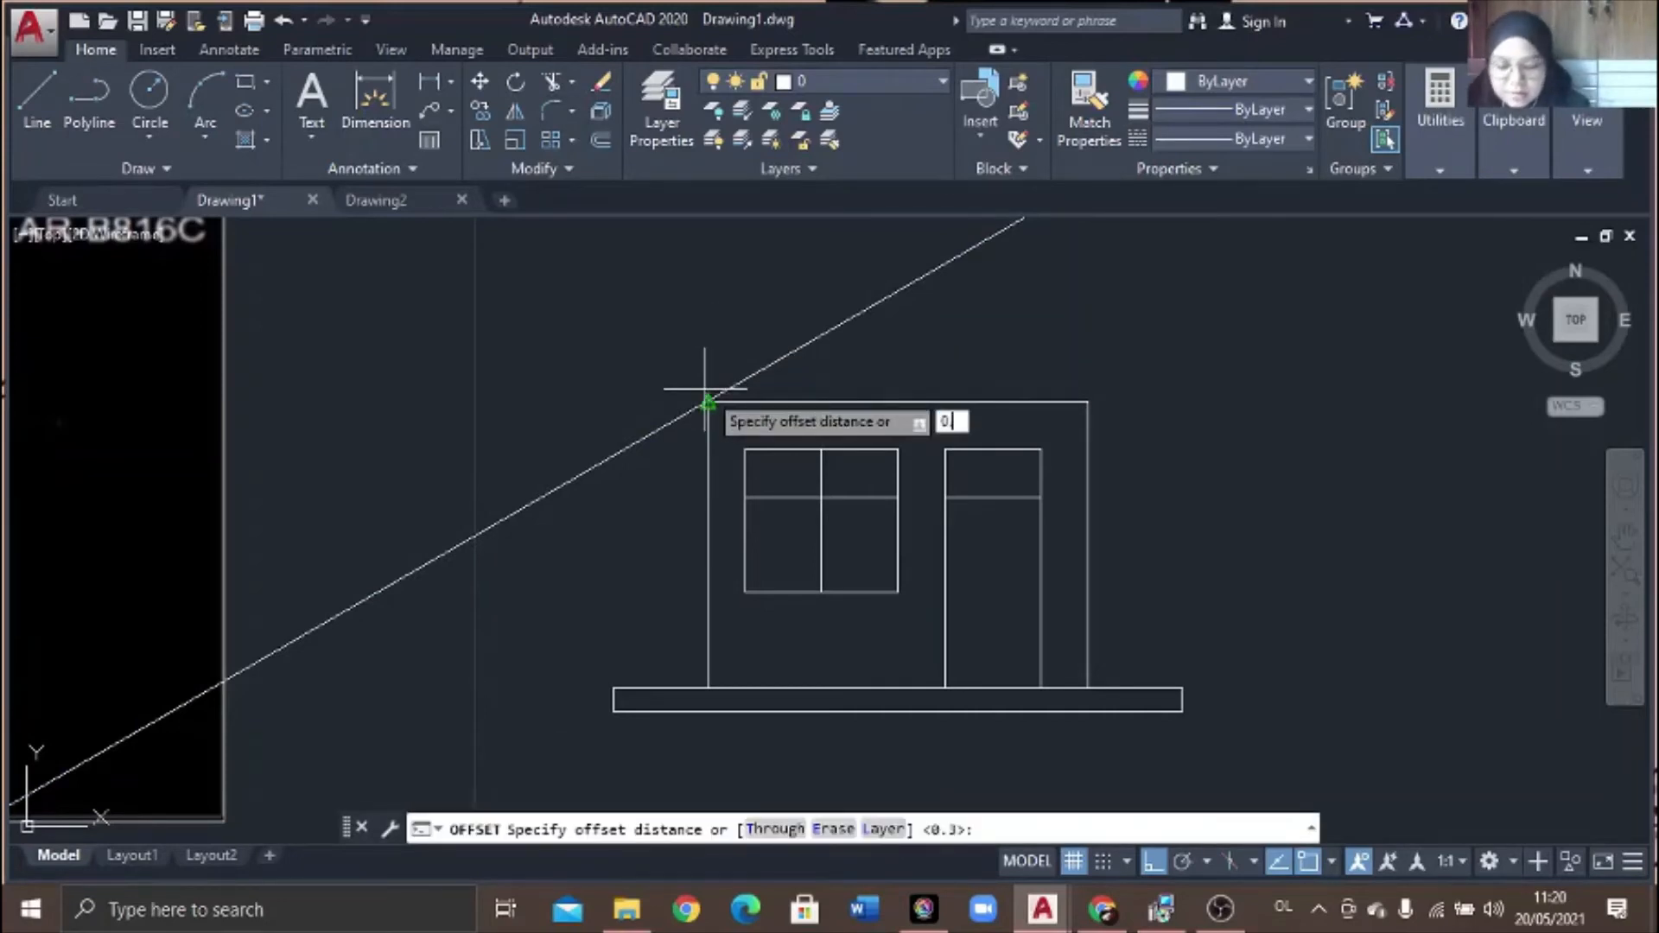
pyautogui.press('Return')
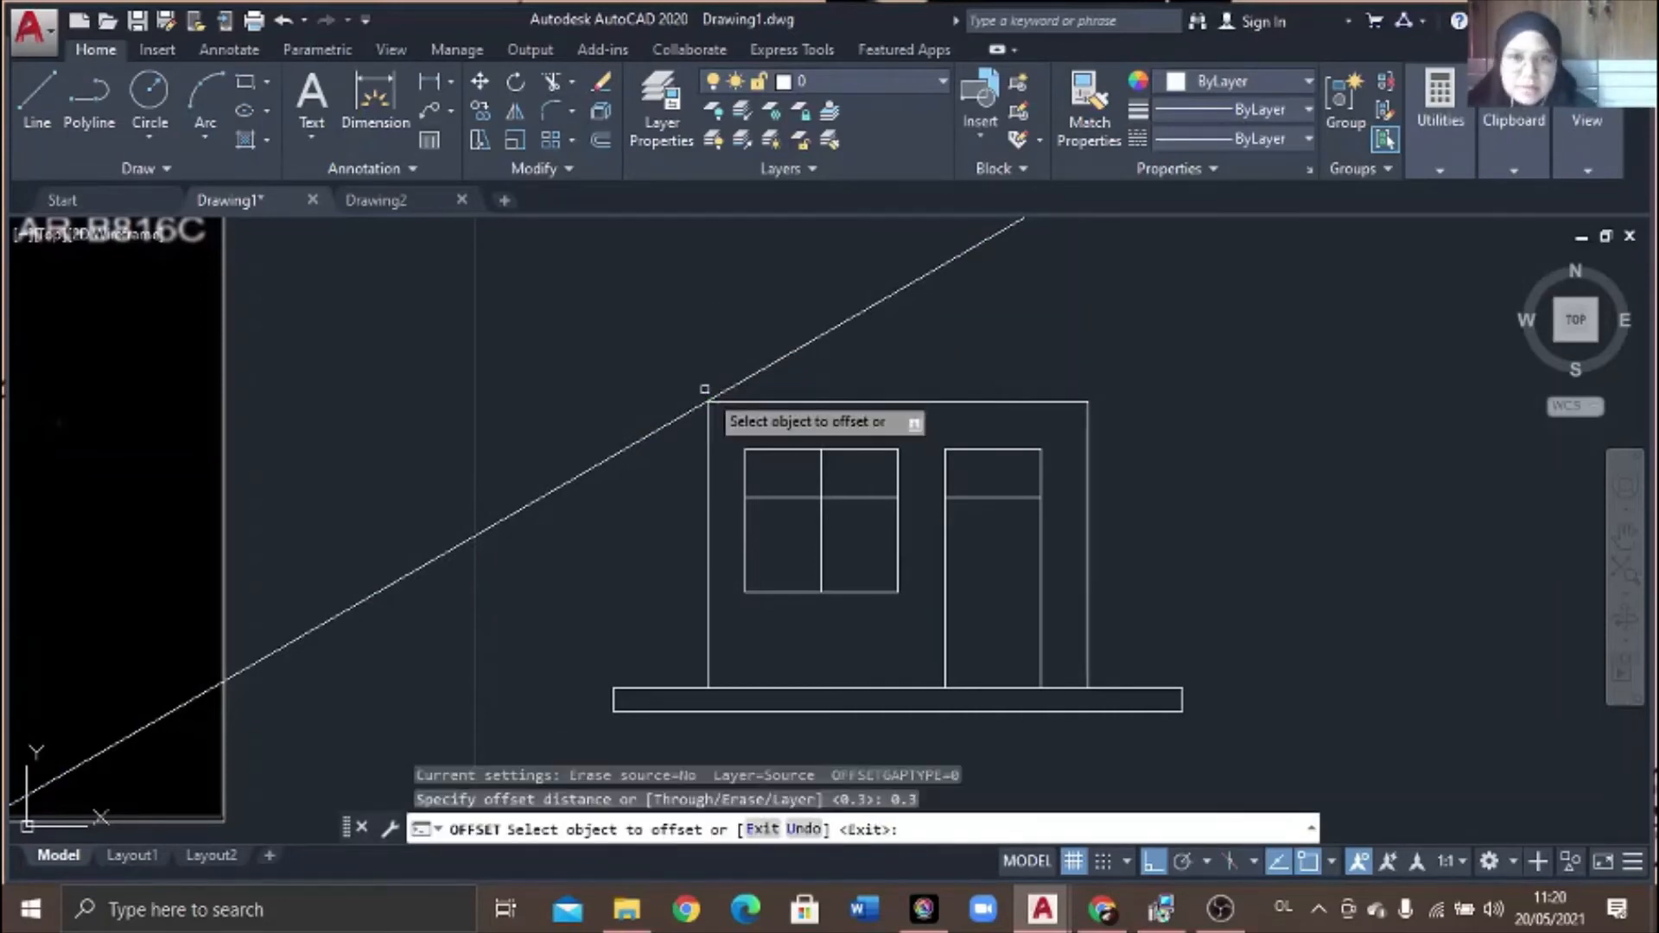
pyautogui.click(668, 421)
pyautogui.click(677, 378)
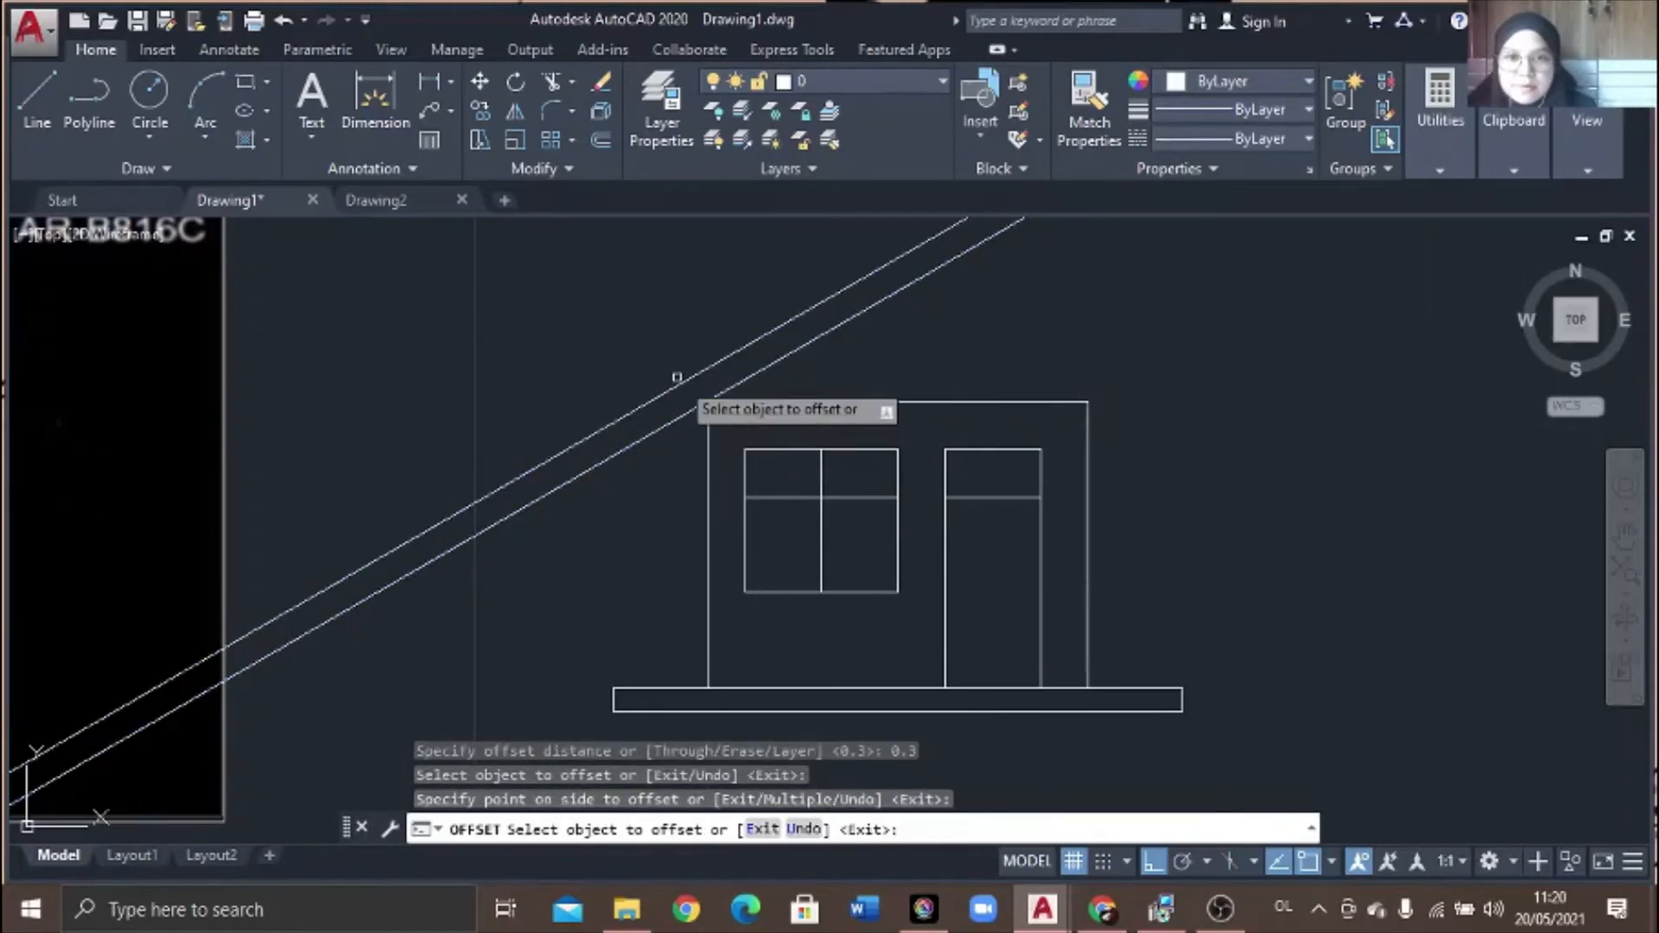
pyautogui.press('Return')
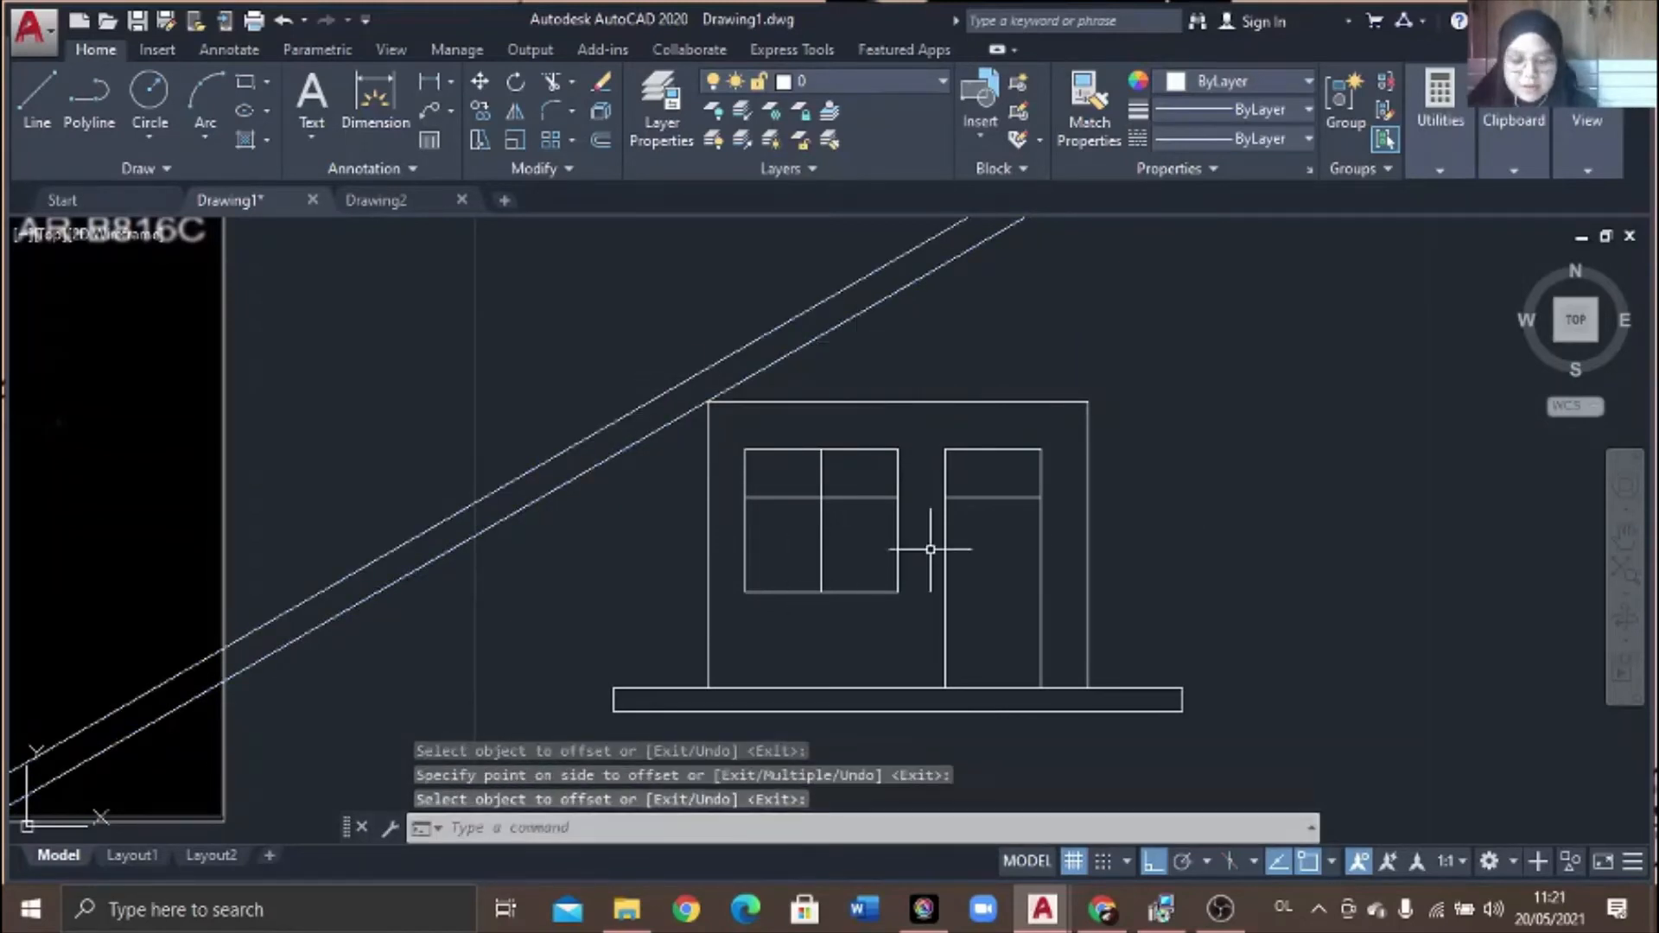
# - Draw a construction line at a -30° angle through the wall's top-right corner for the right roof slope
pyautogui.write('xl')
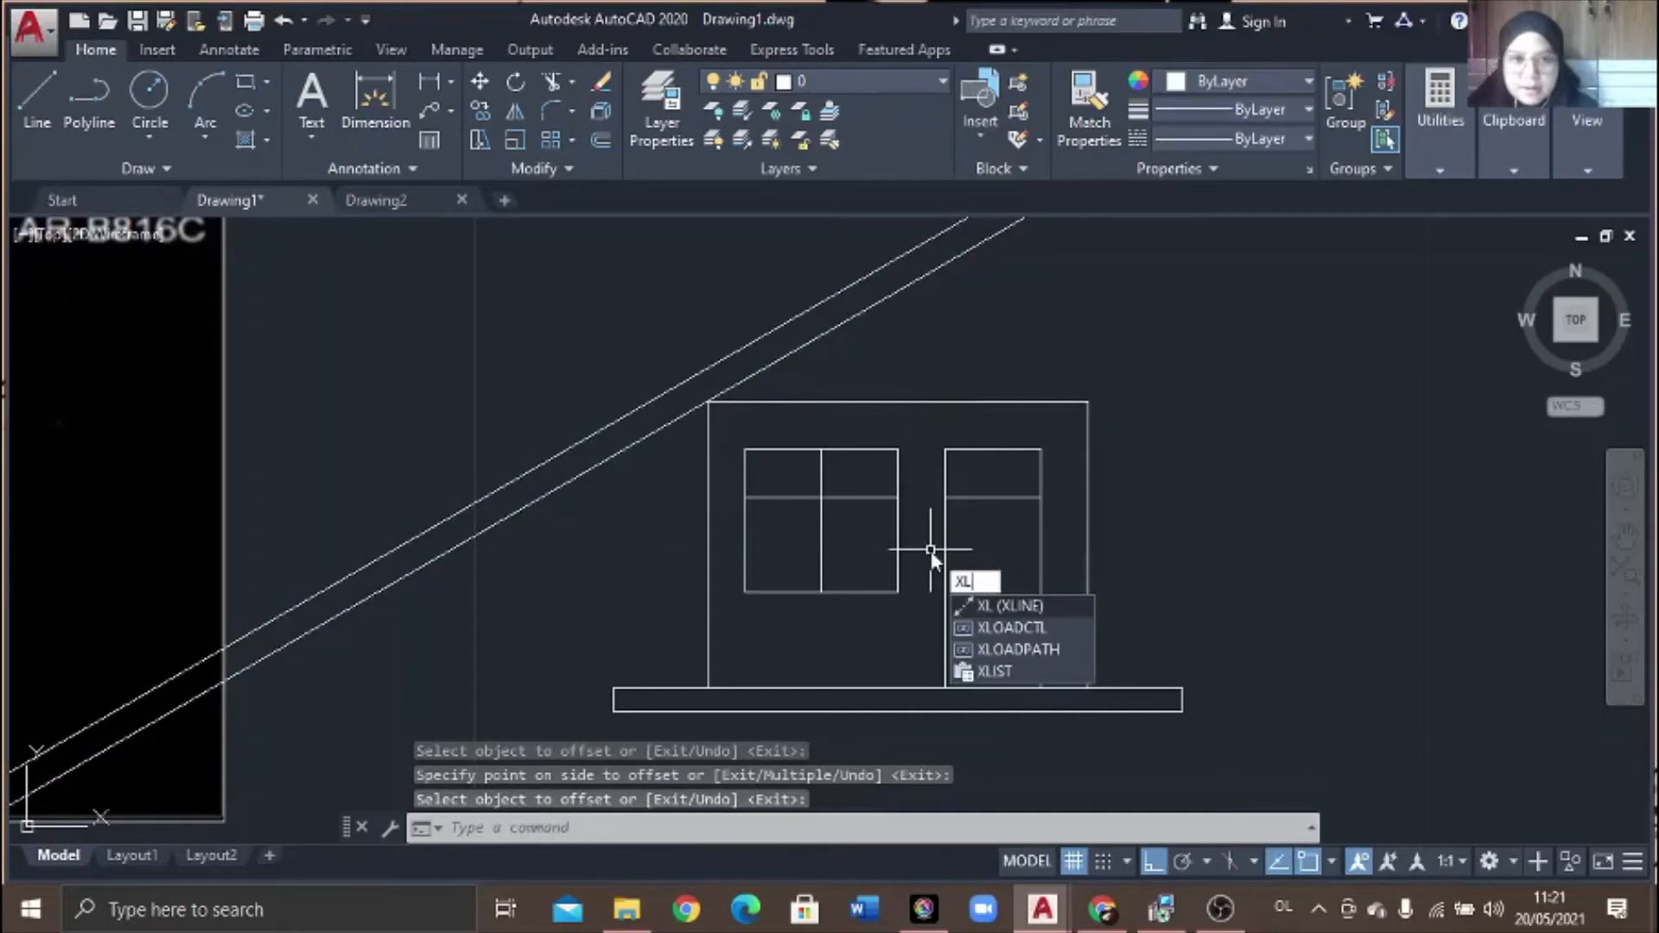
pyautogui.press('Return')
pyautogui.write('a')
pyautogui.press('Return')
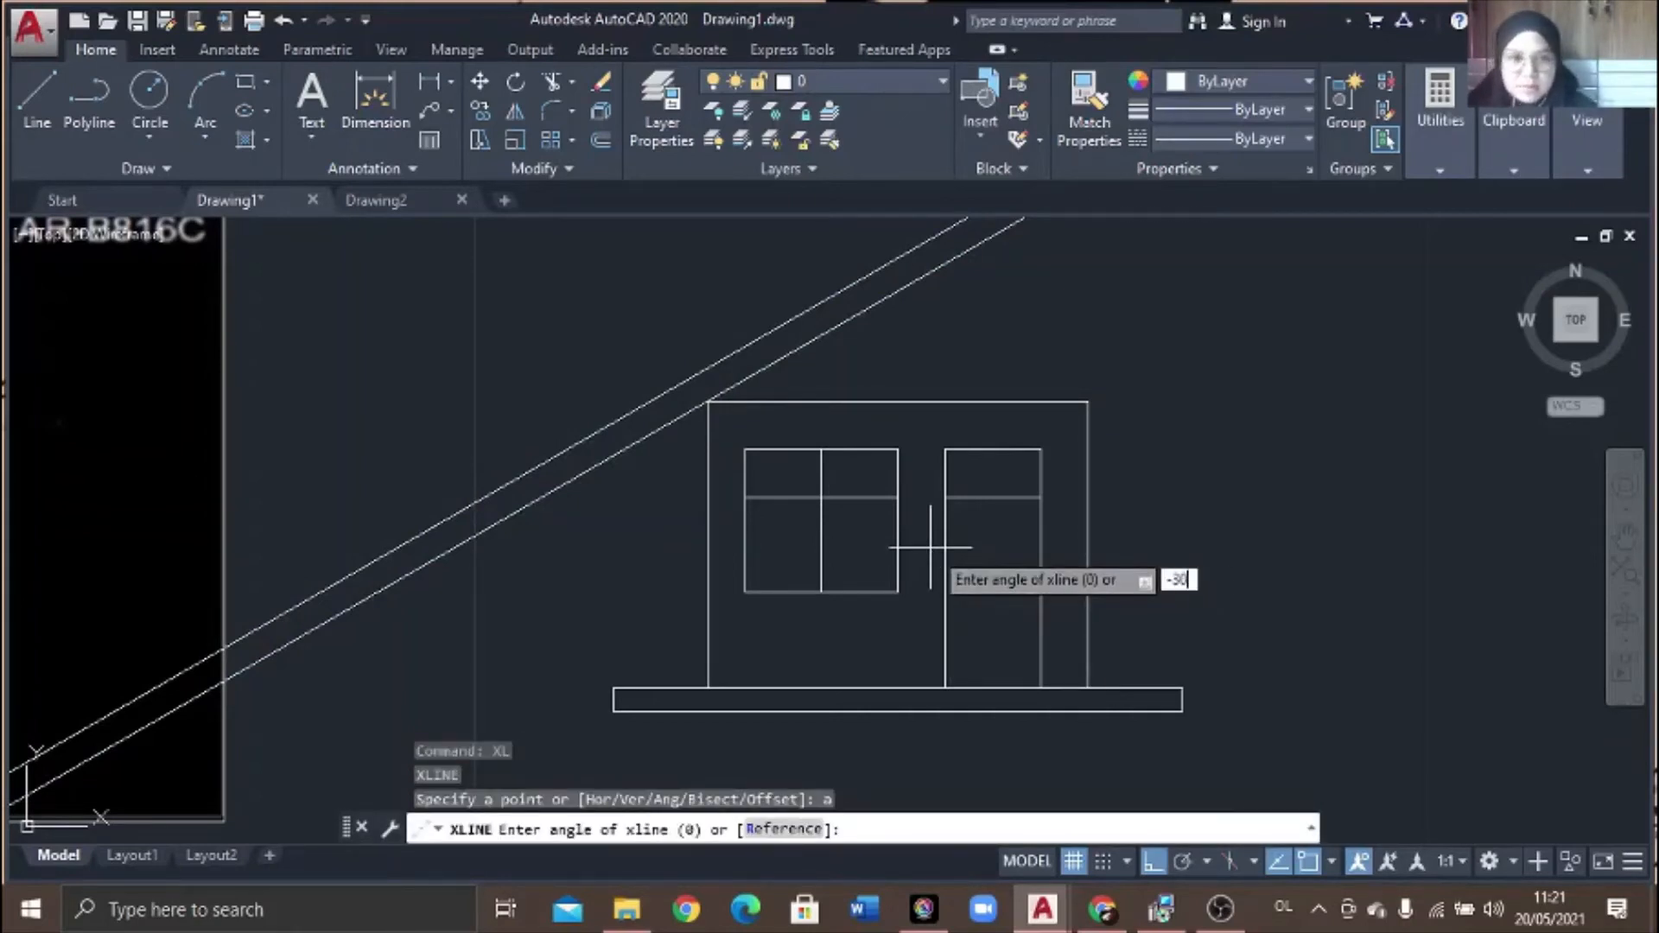
pyautogui.press('Return')
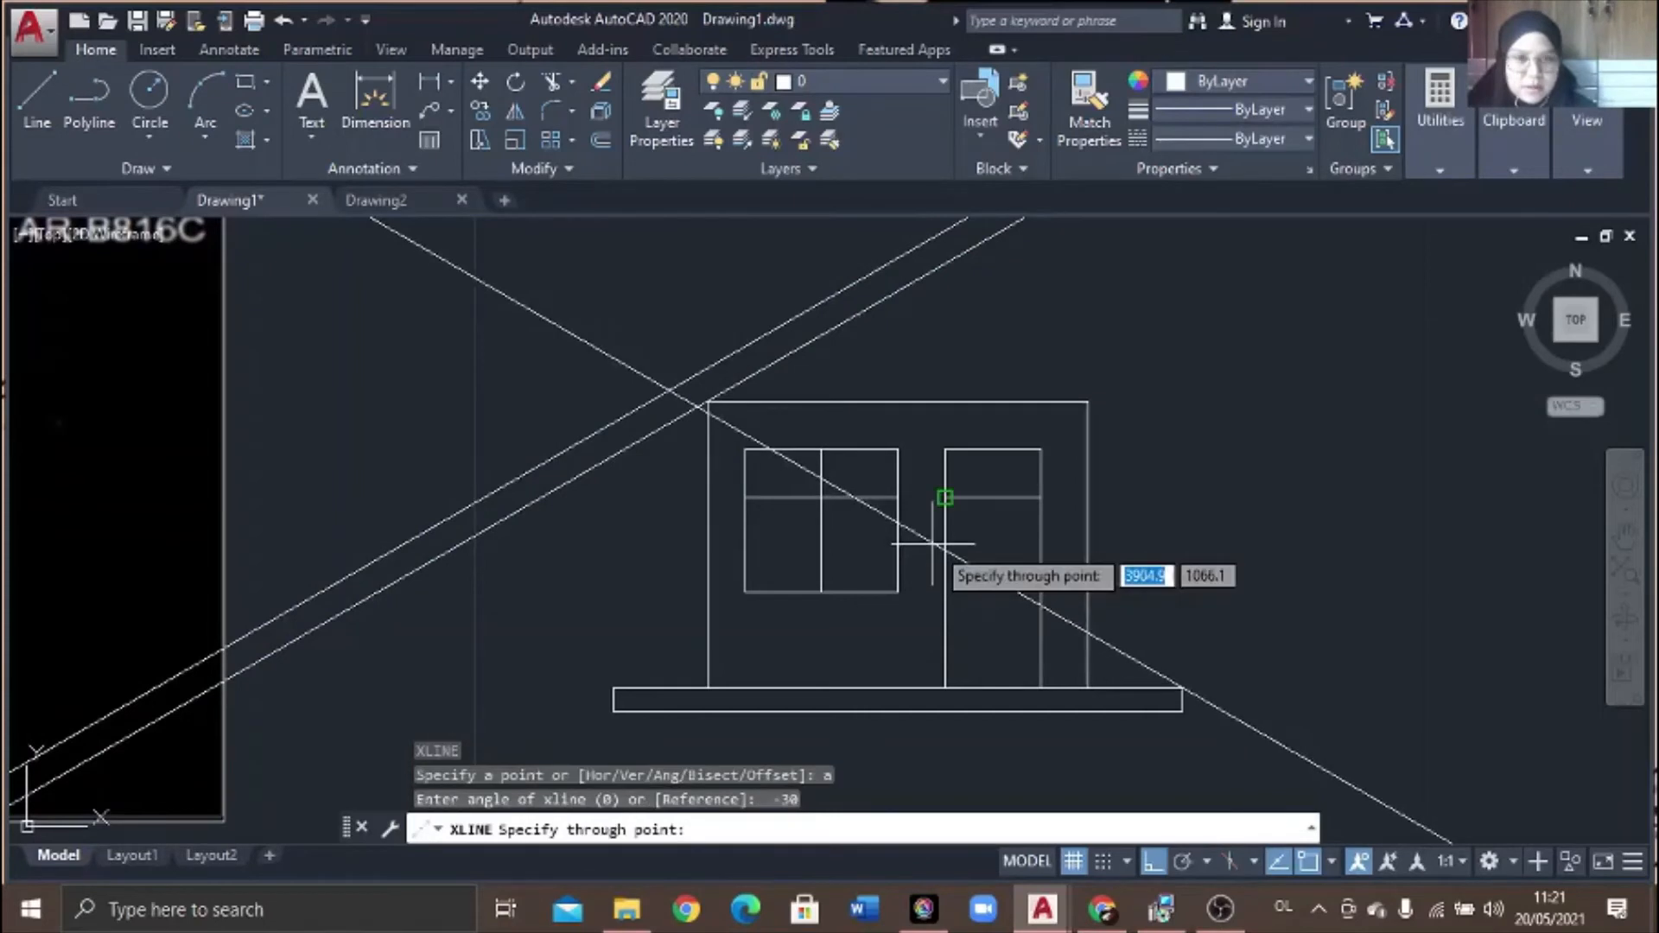
pyautogui.click(1088, 401)
pyautogui.press('Return')
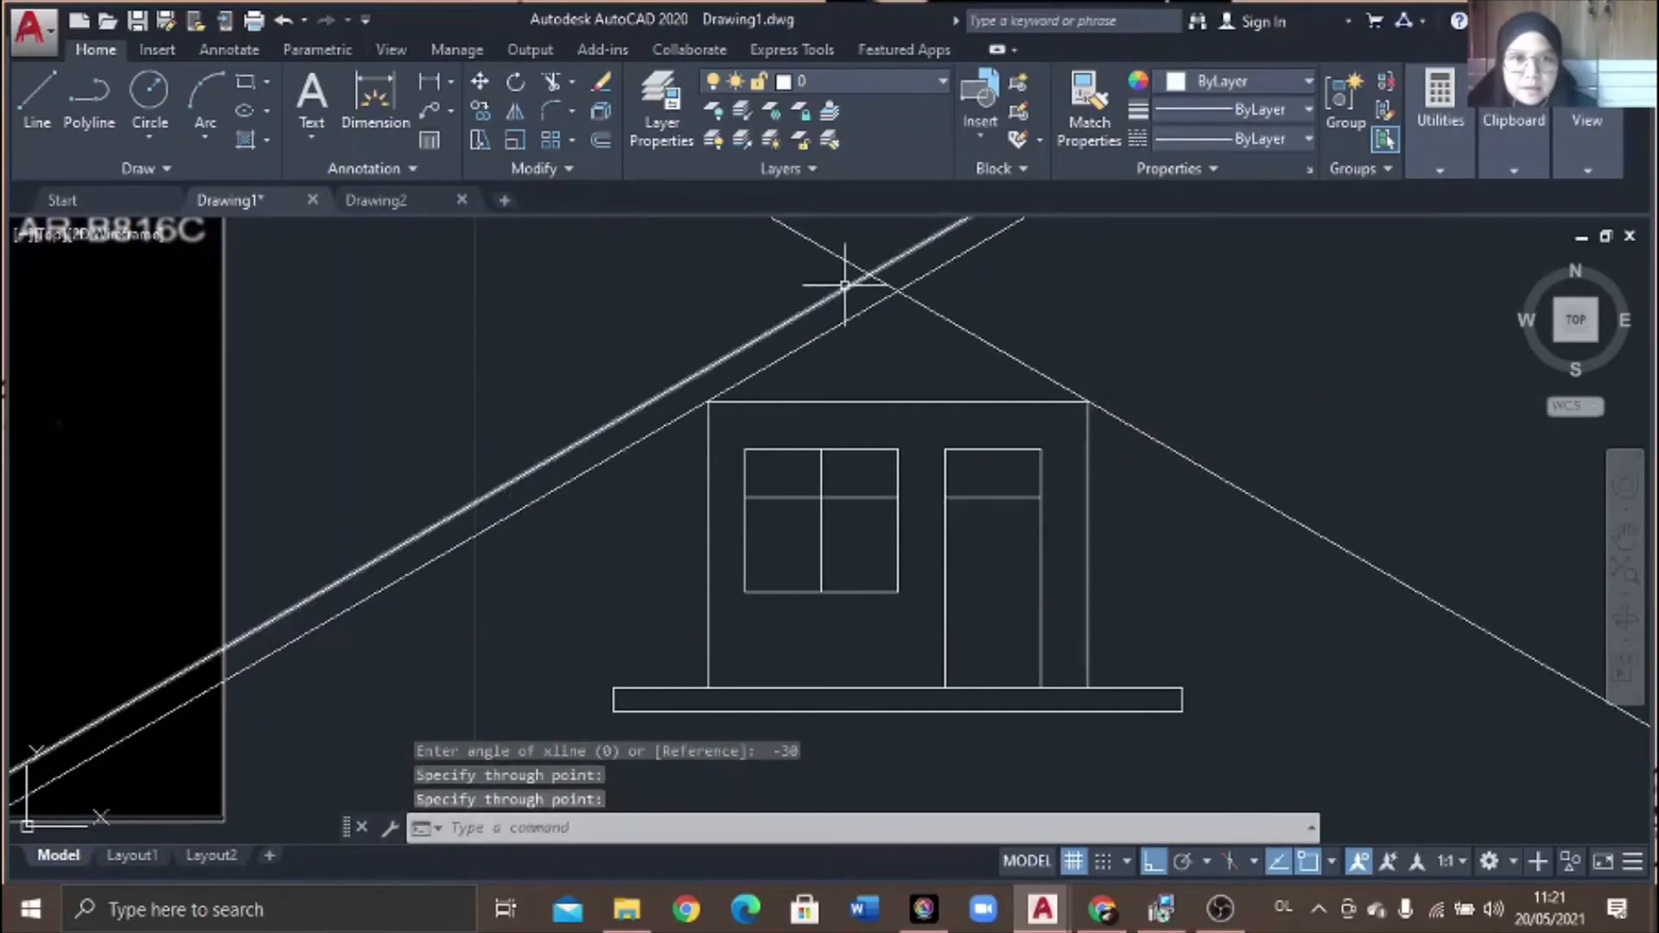
# - Offset the -30° roof construction line 0.3 to its upper side
pyautogui.click(602, 139)
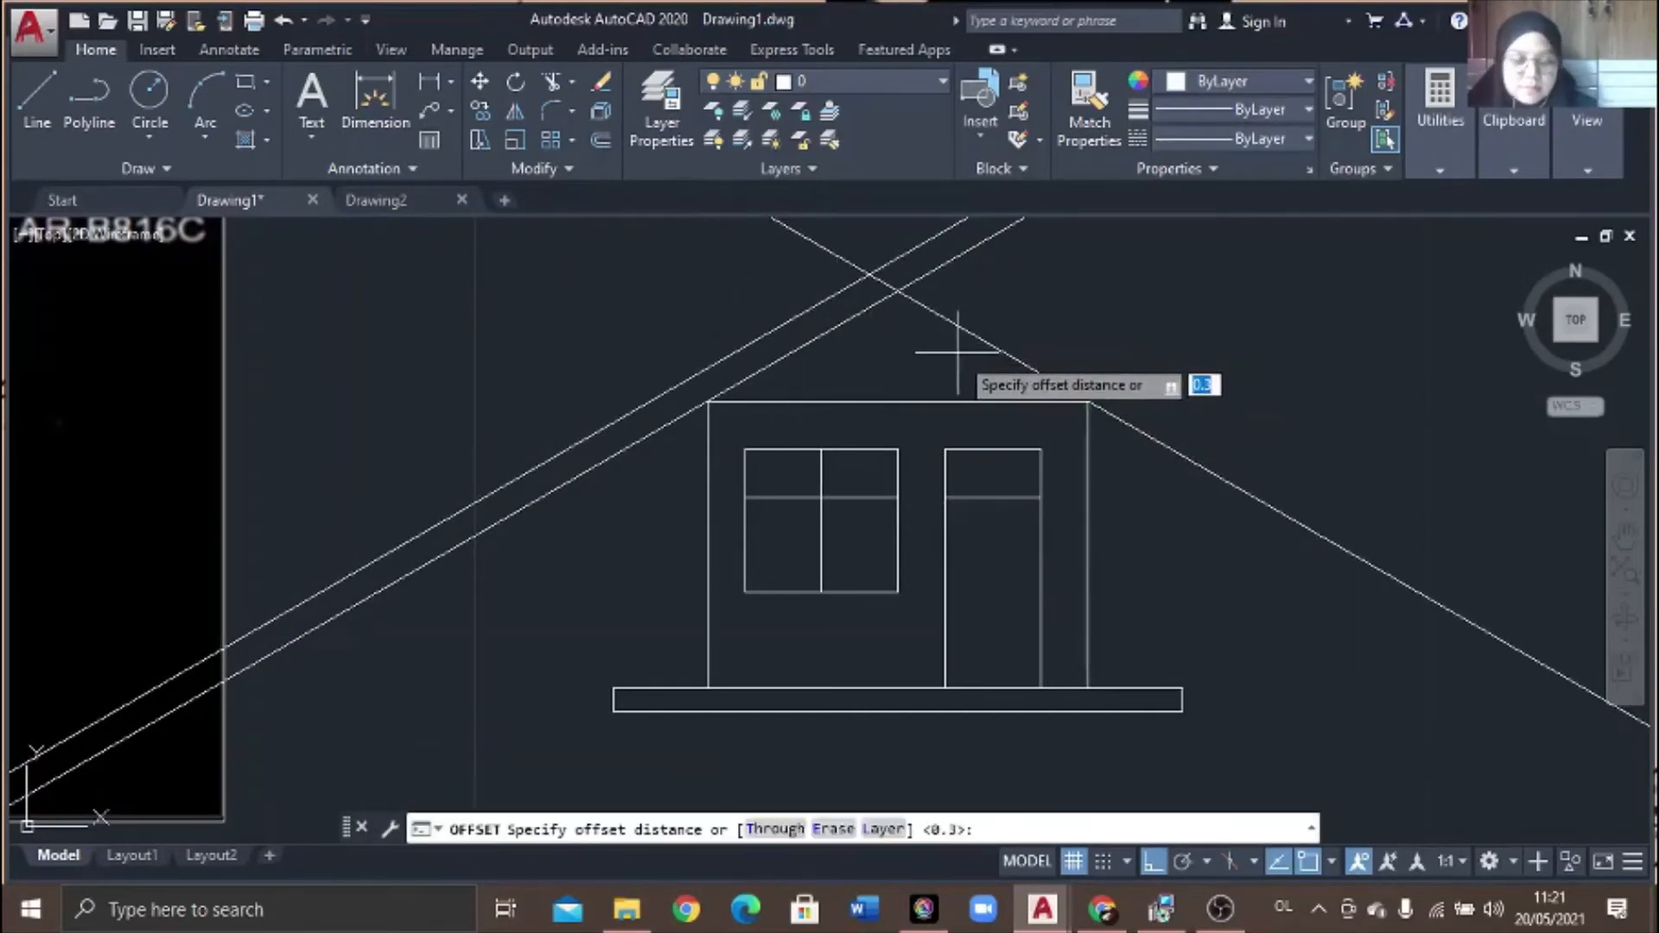
pyautogui.press('Return')
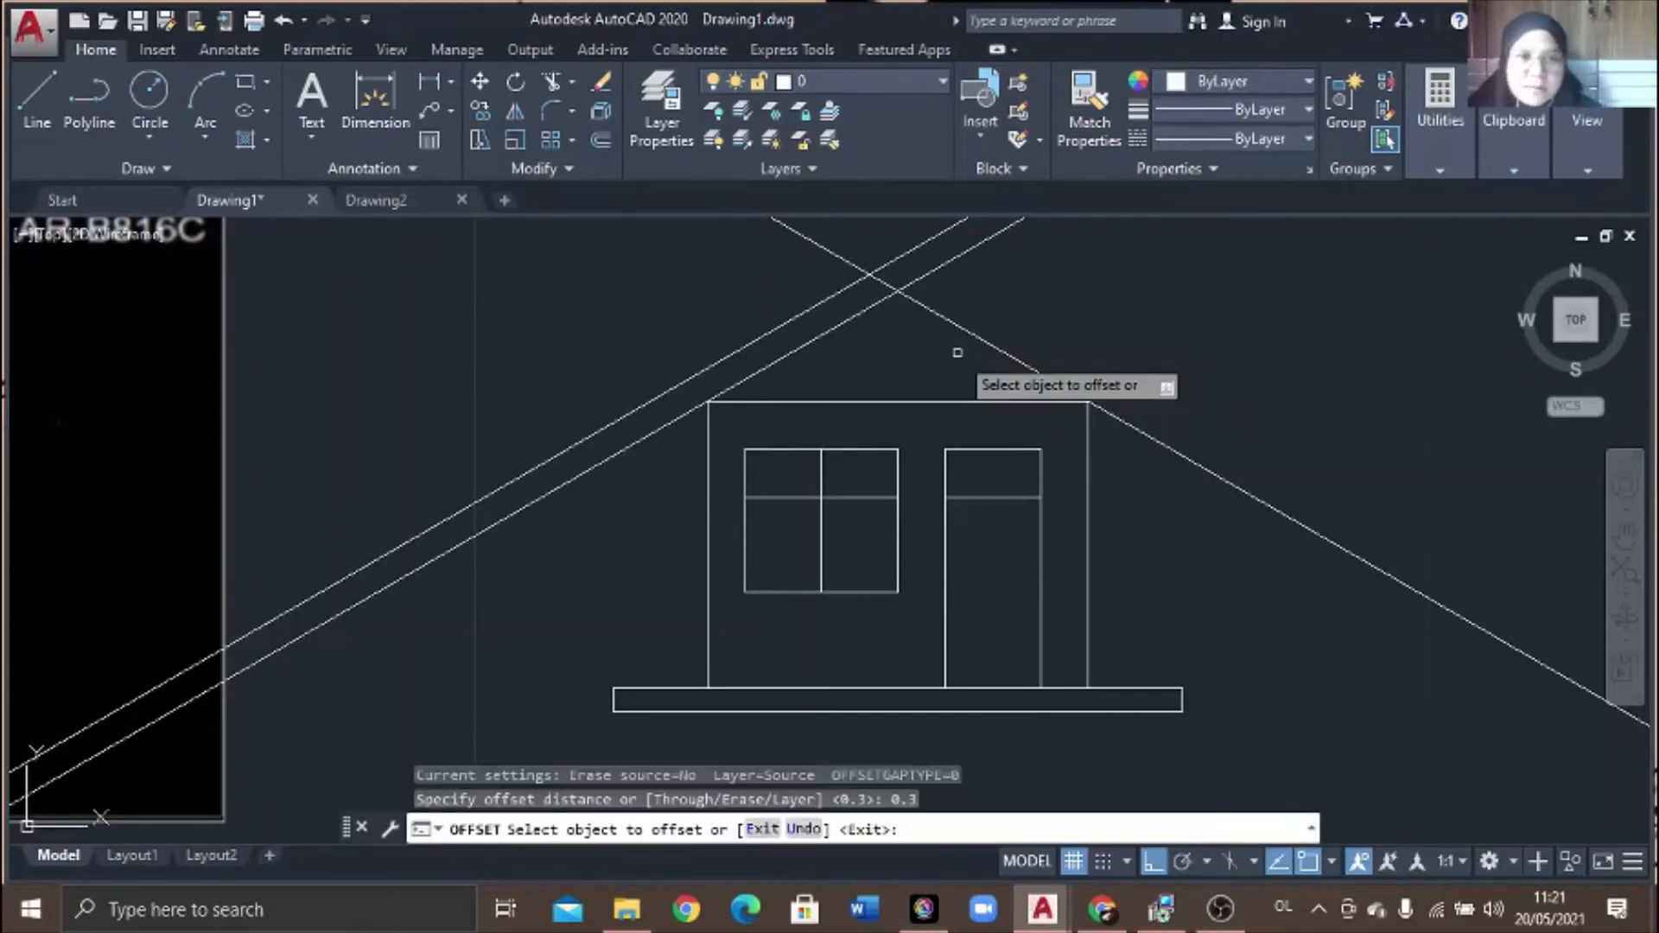
pyautogui.click(1022, 358)
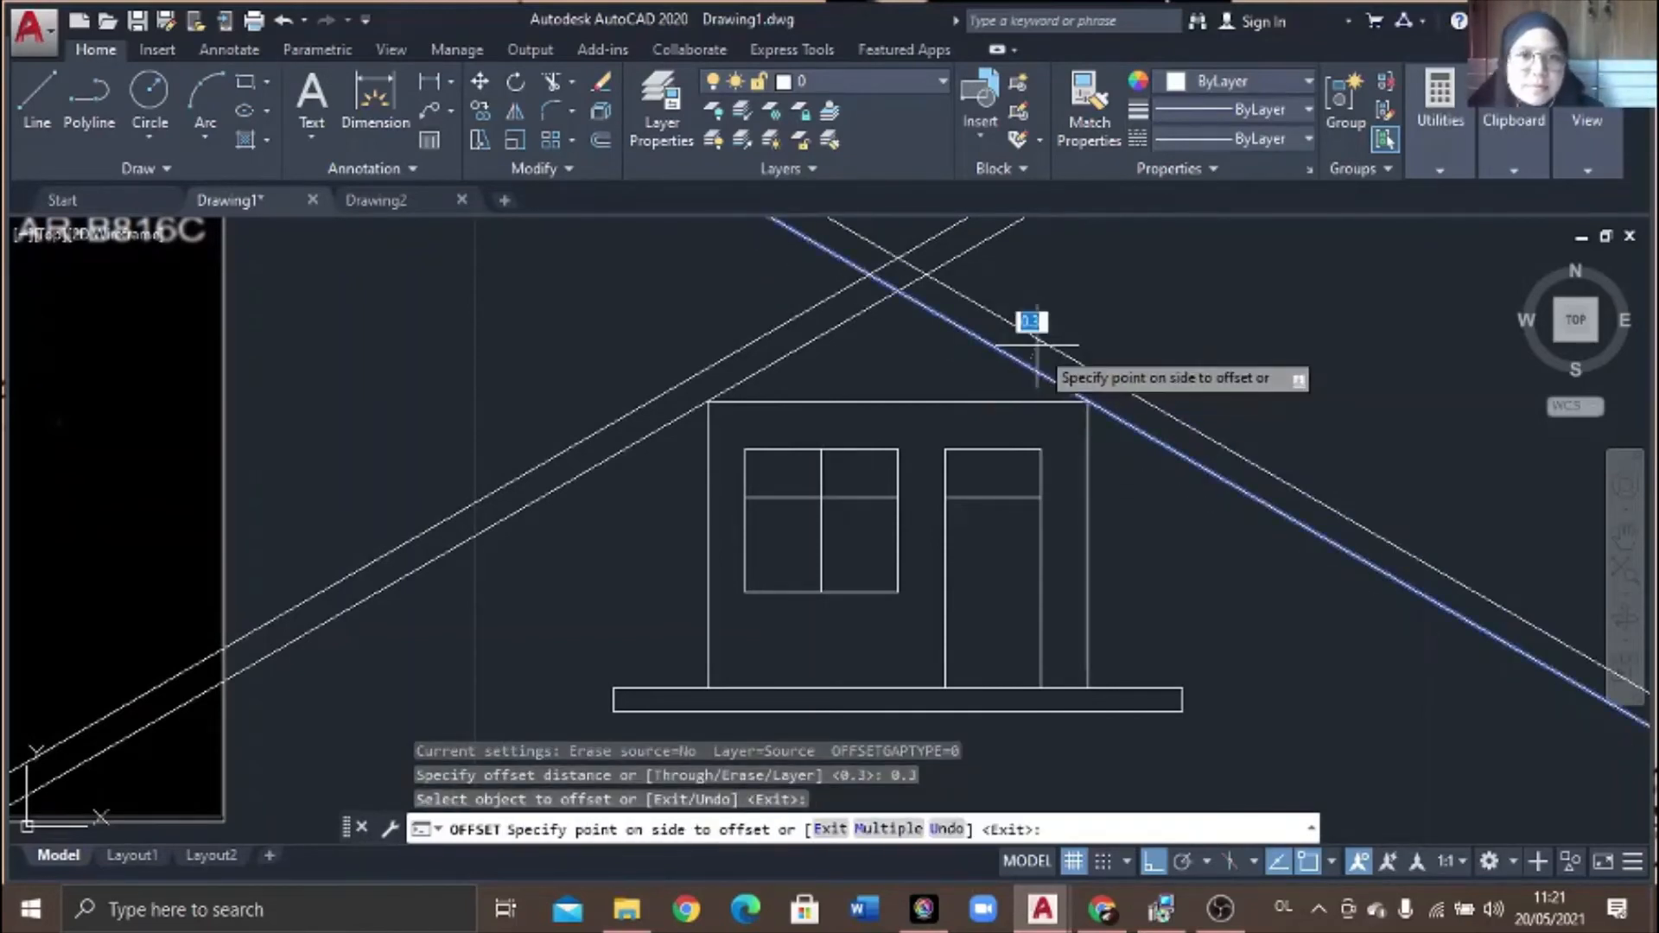
pyautogui.click(1036, 345)
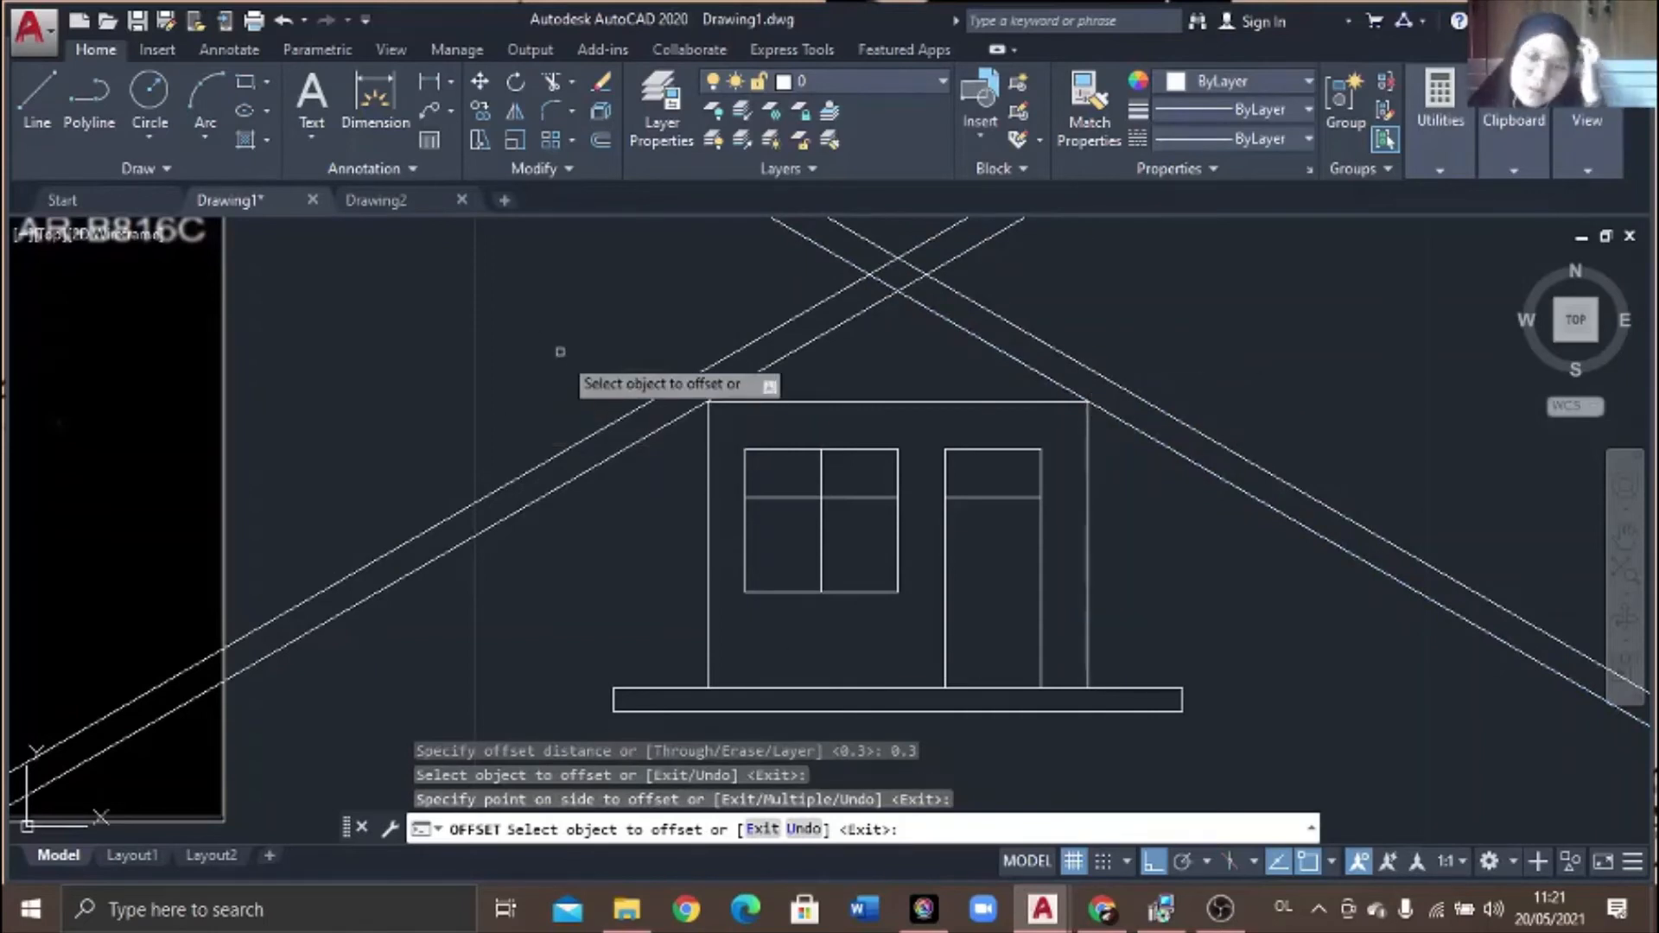
pyautogui.press('Return')
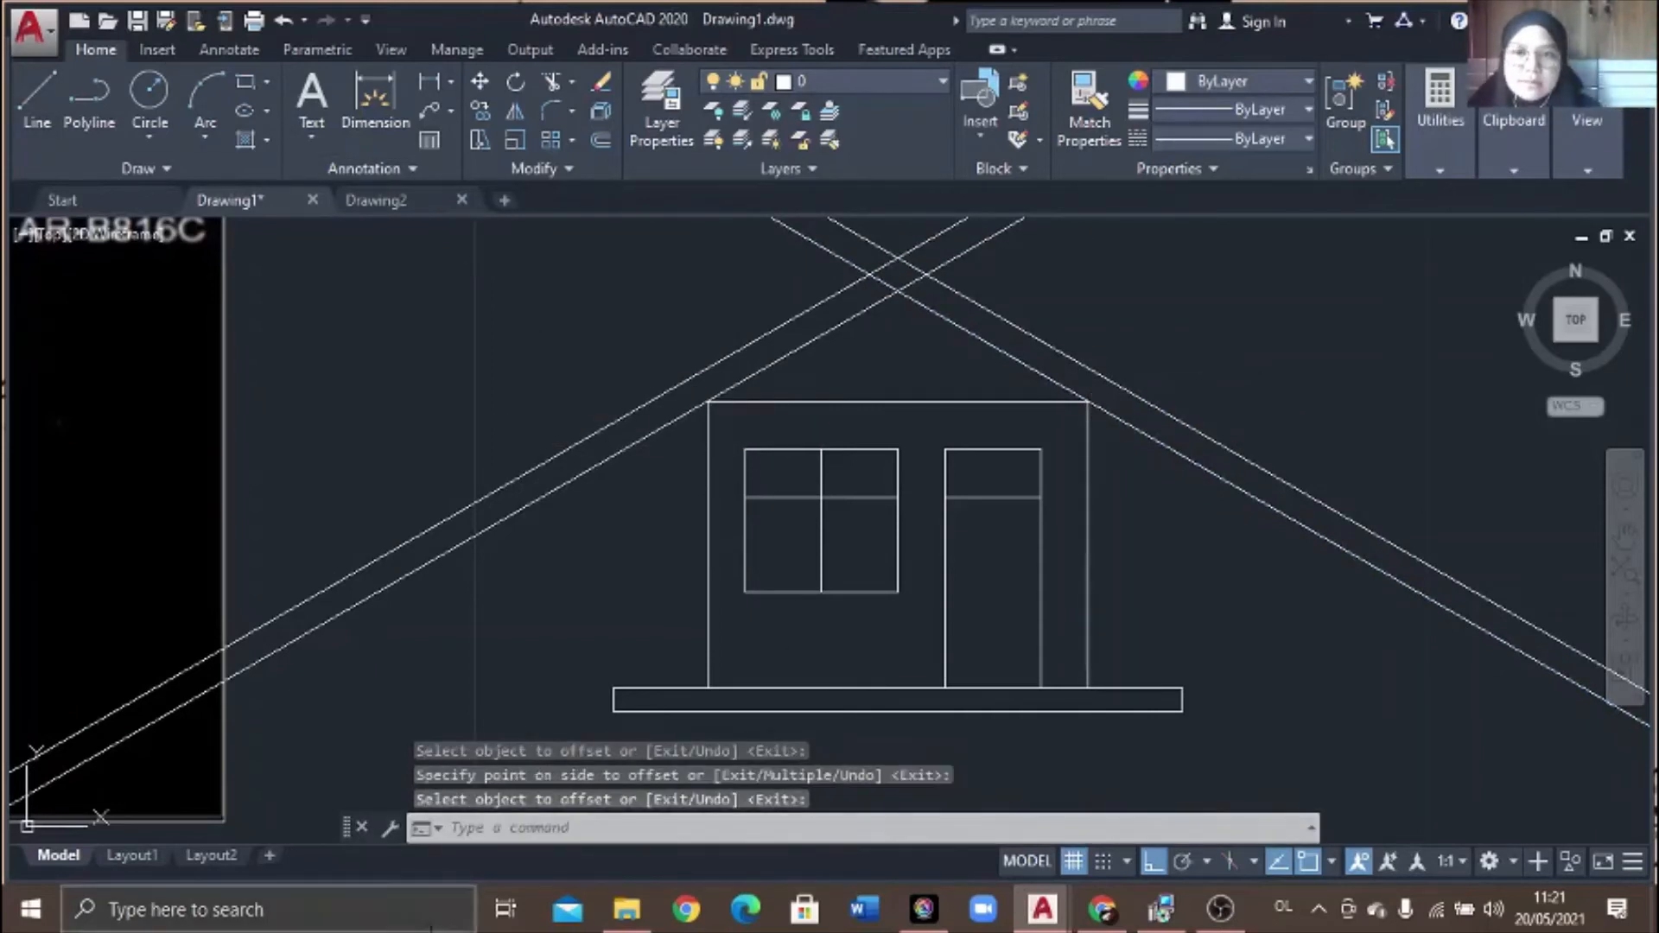
pyautogui.write('l')
pyautogui.press('Return')
pyautogui.click(613, 688)
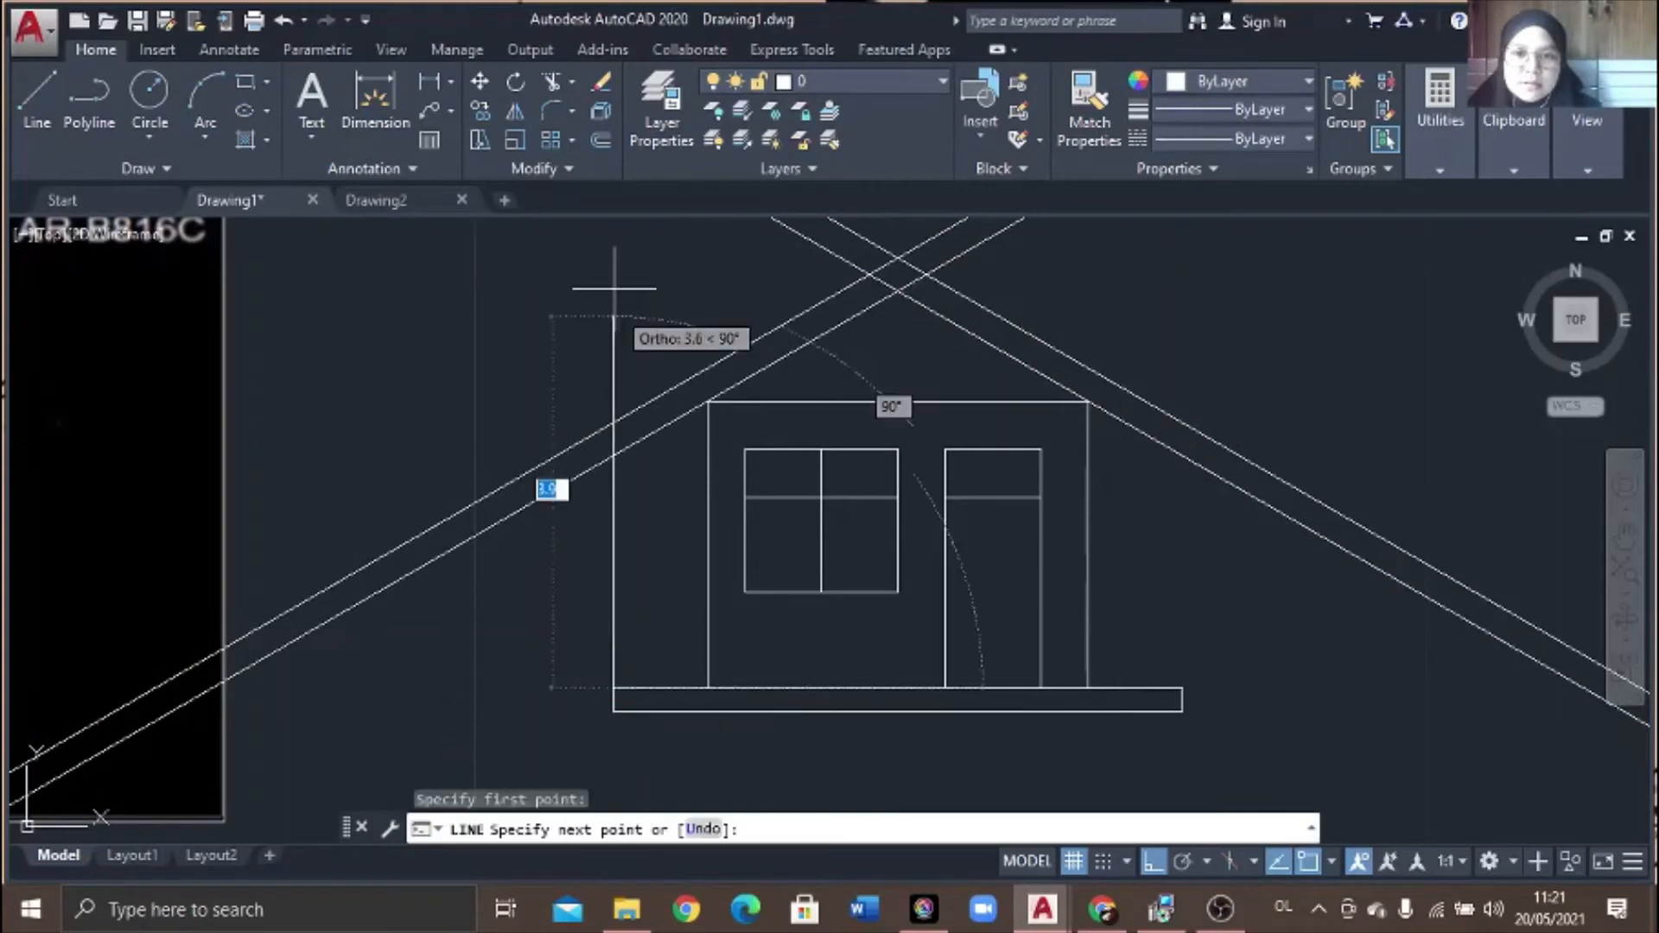
pyautogui.scroll(-5, 616, 276)
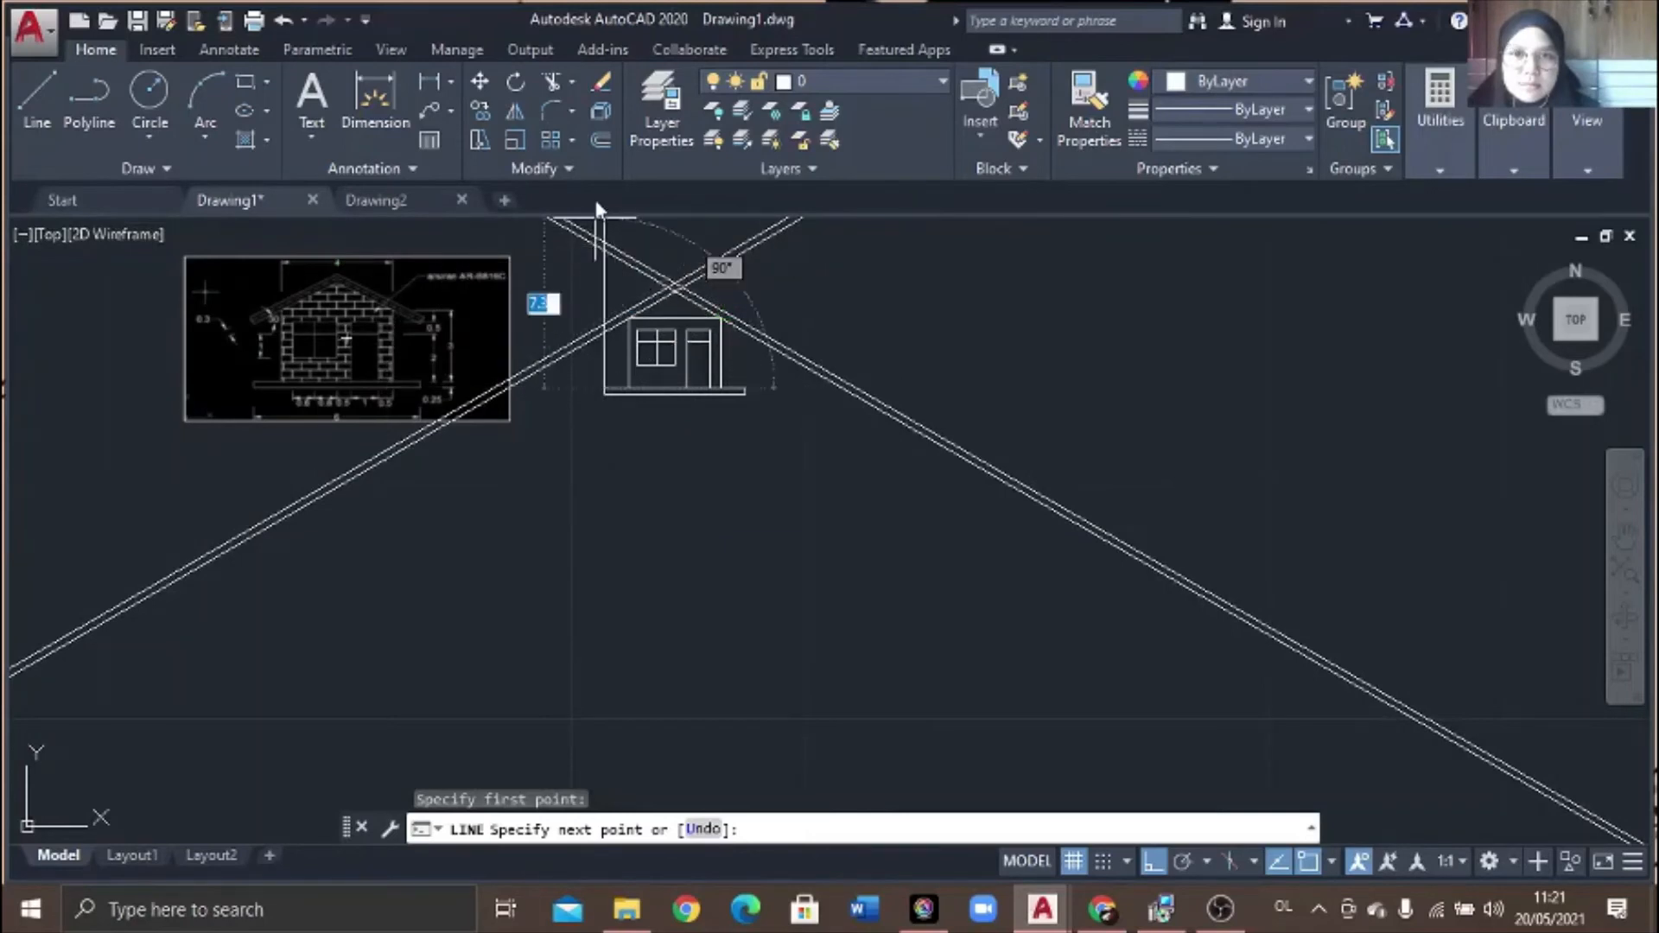
pyautogui.press('Return')
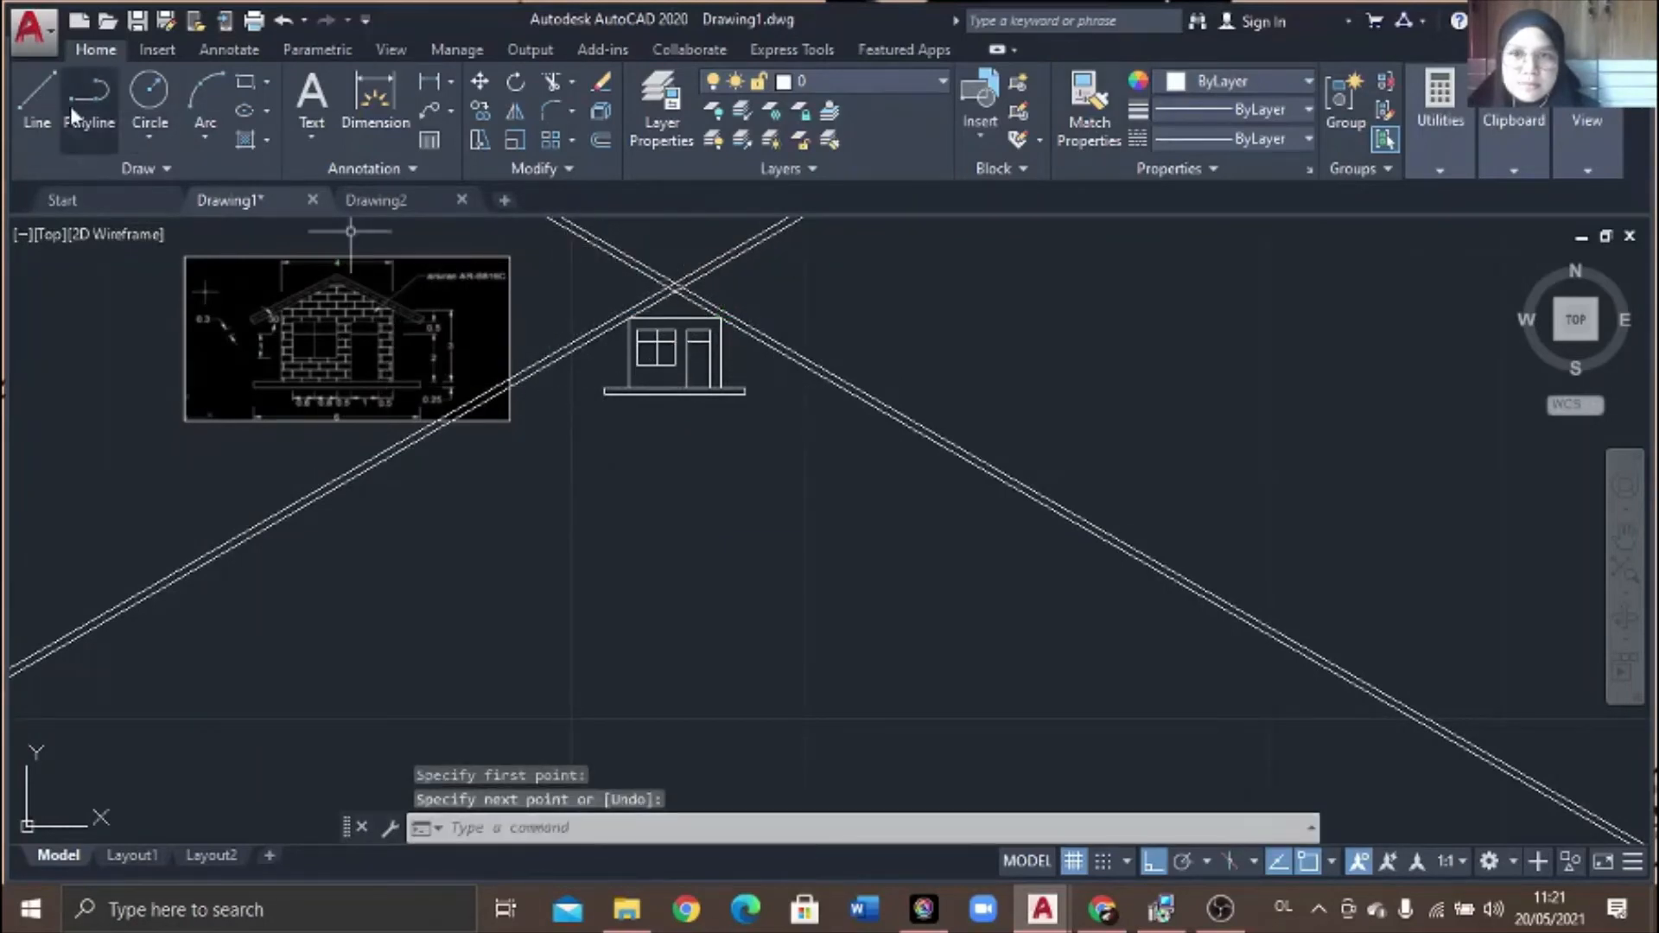
# - Draw a vertical line from the base slab's lower-left corner up past the roof construction lines
pyautogui.click(40, 90)
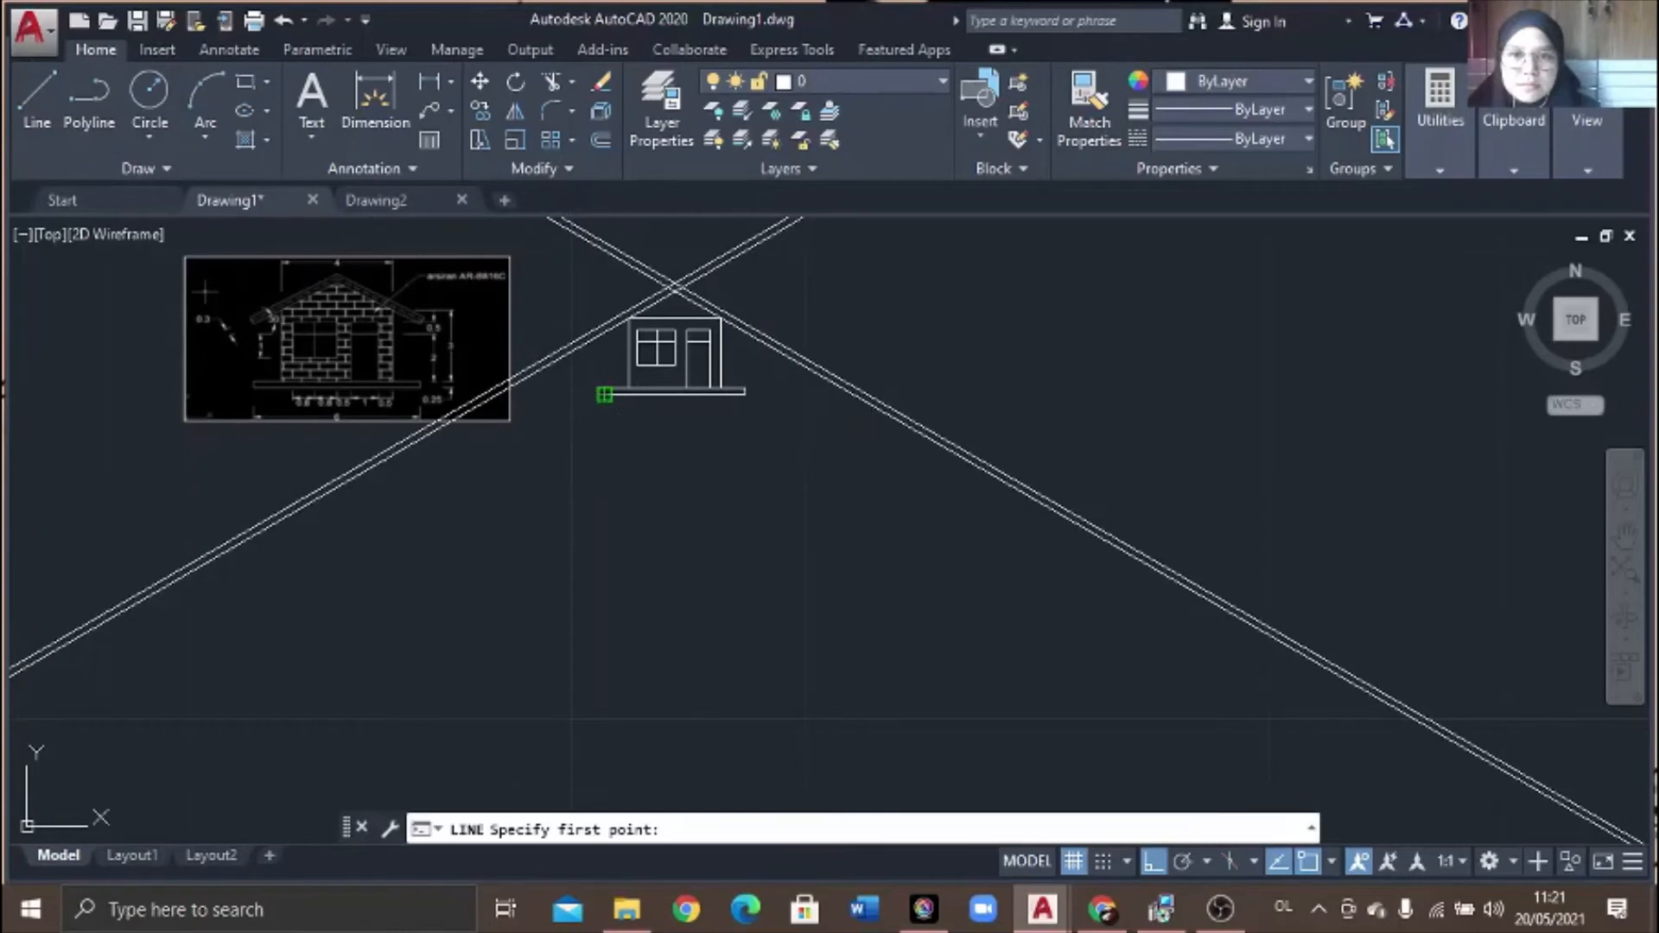
pyautogui.click(605, 393)
pyautogui.click(599, 168)
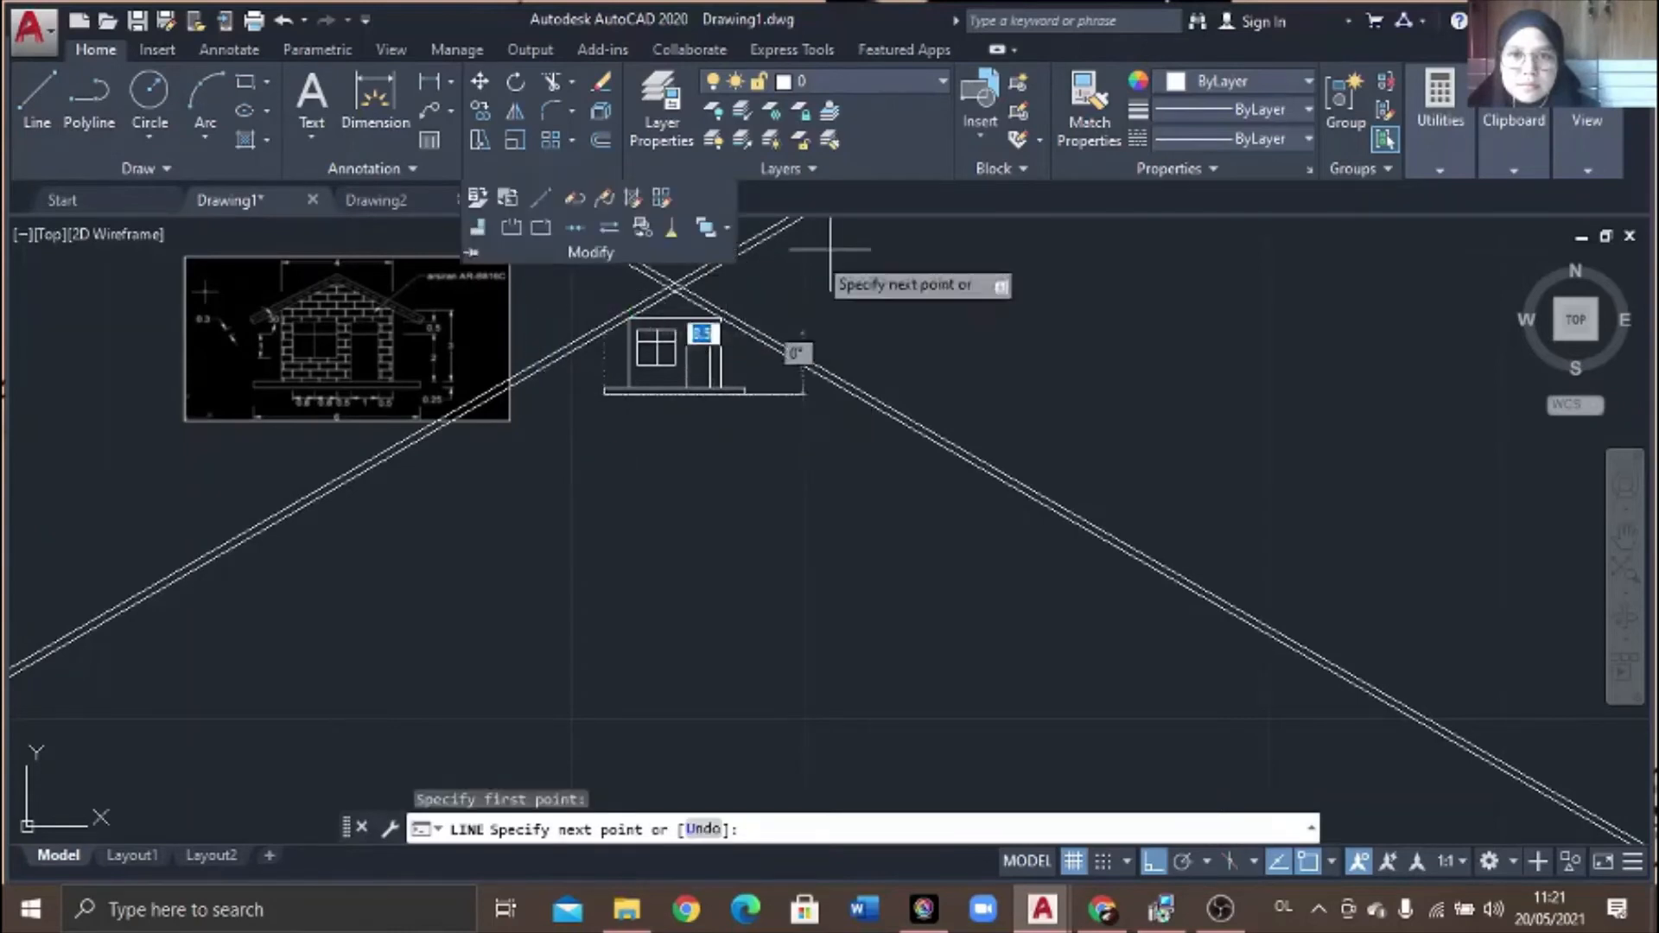
pyautogui.click(682, 233)
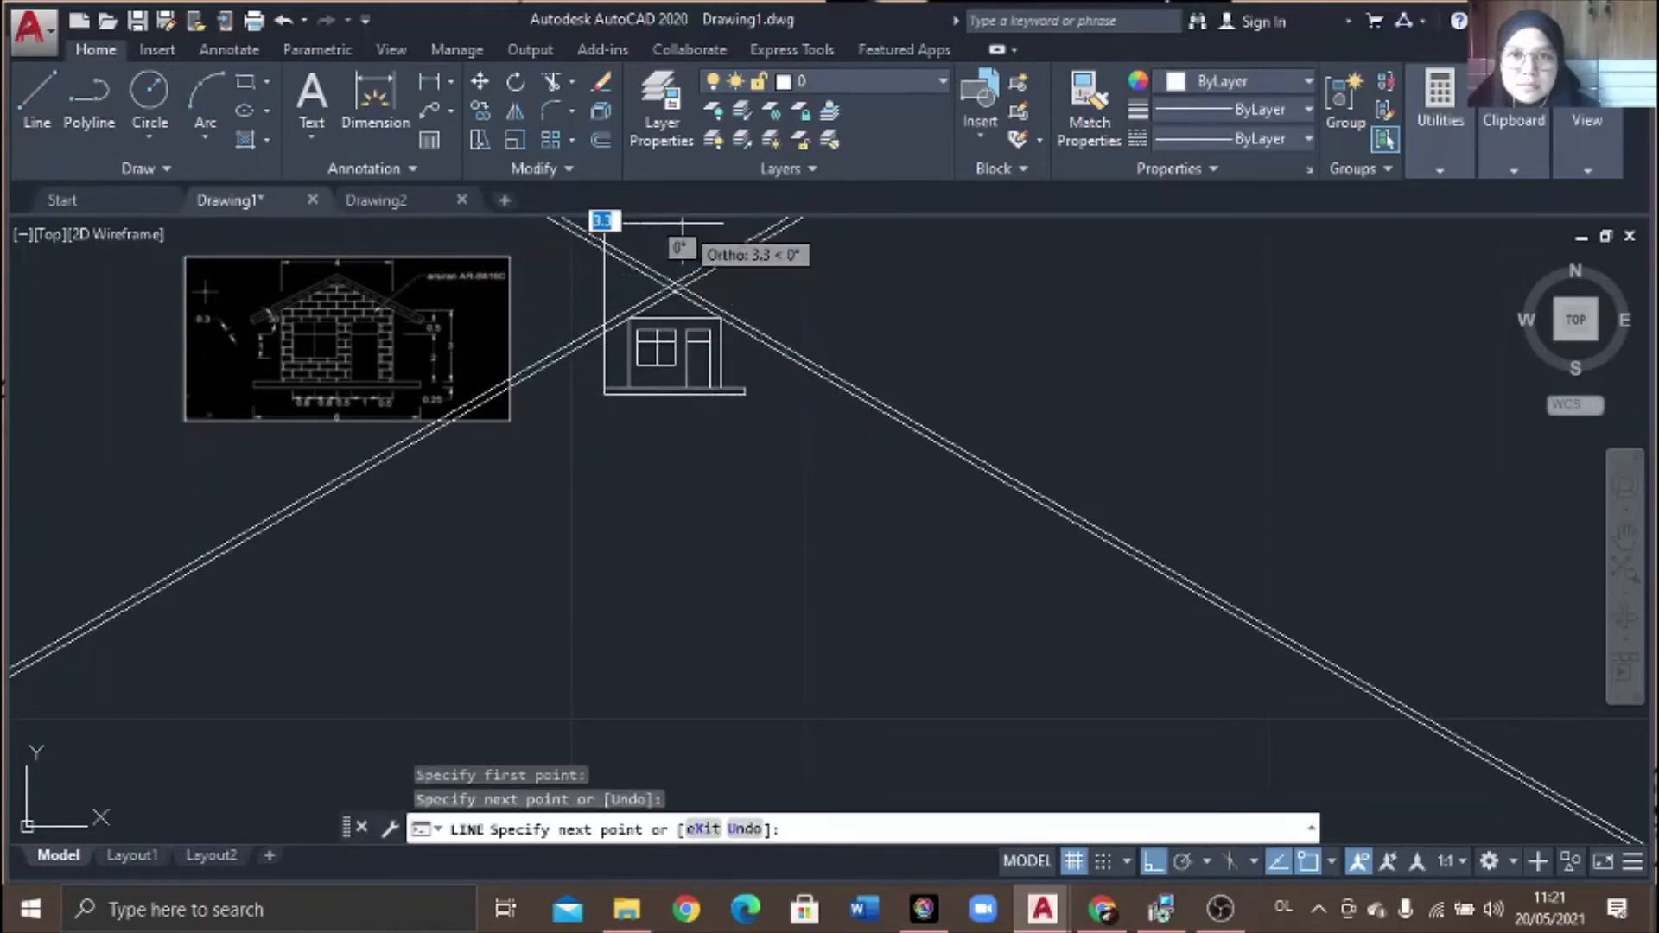
pyautogui.press('Return')
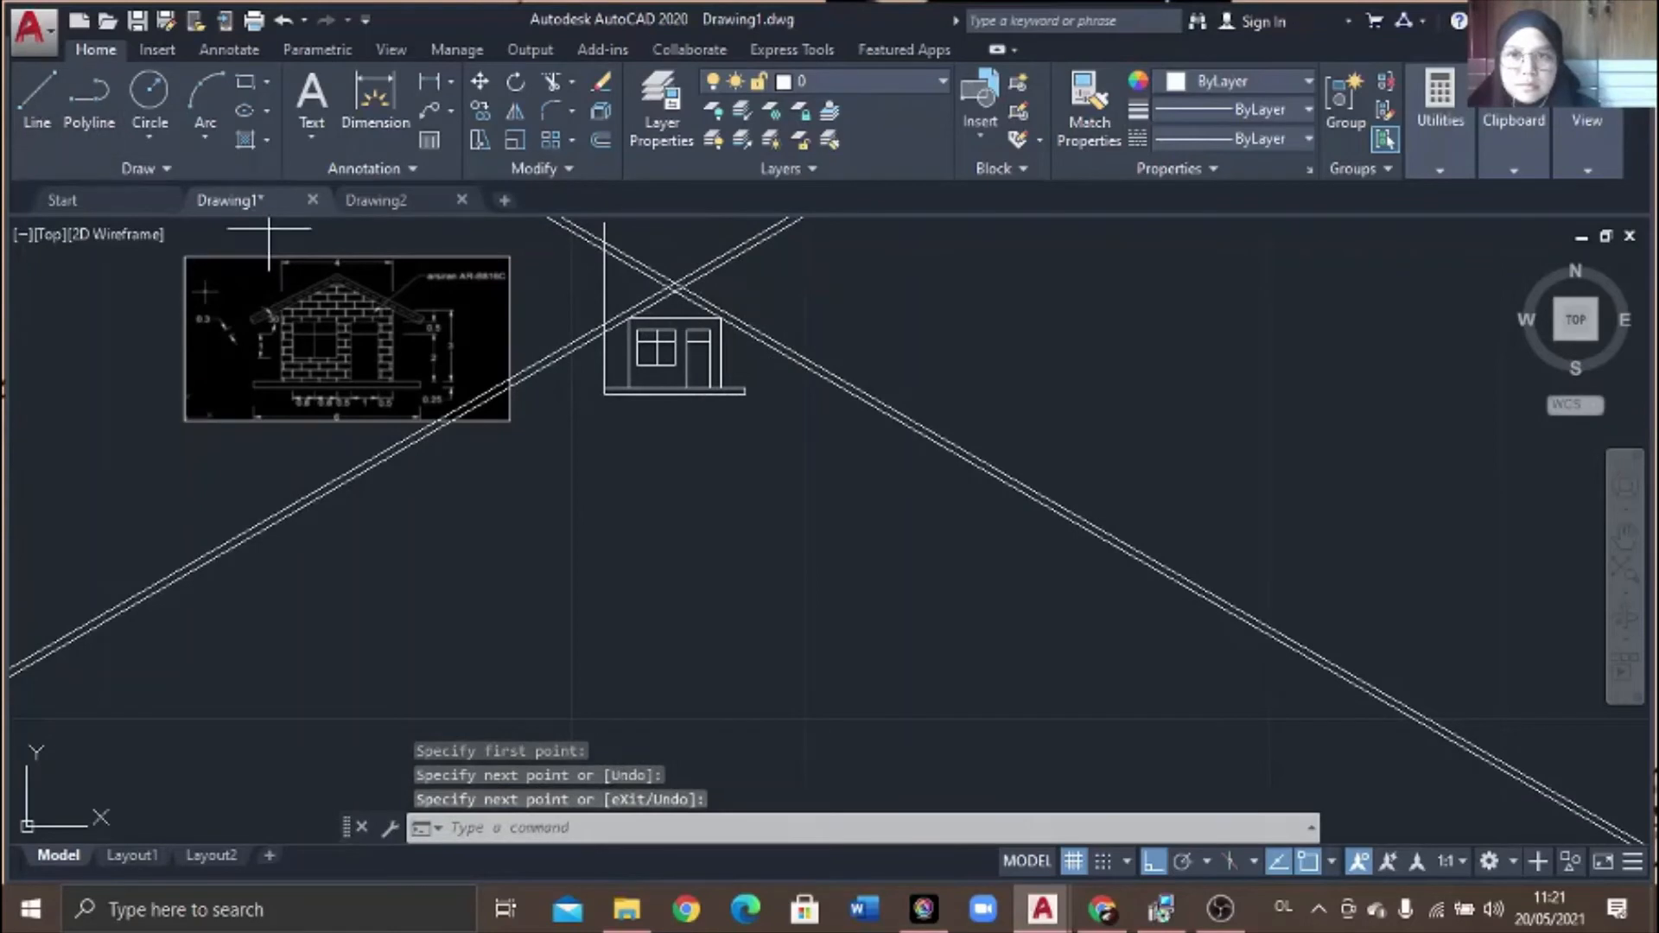
pyautogui.click(39, 126)
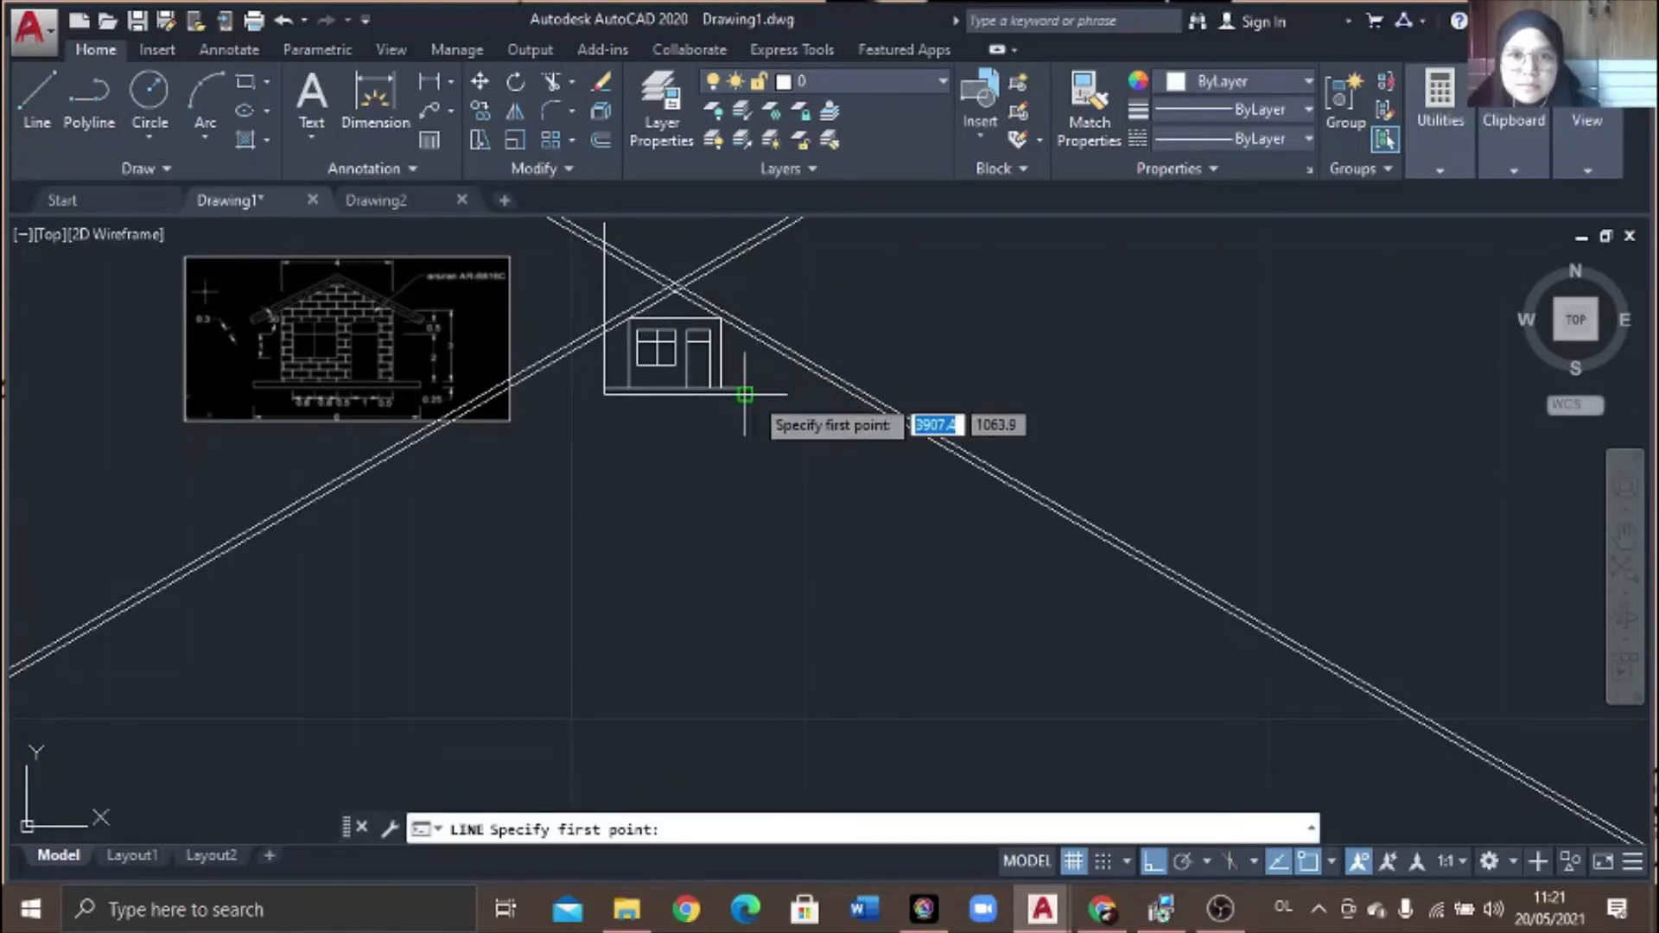
pyautogui.click(745, 394)
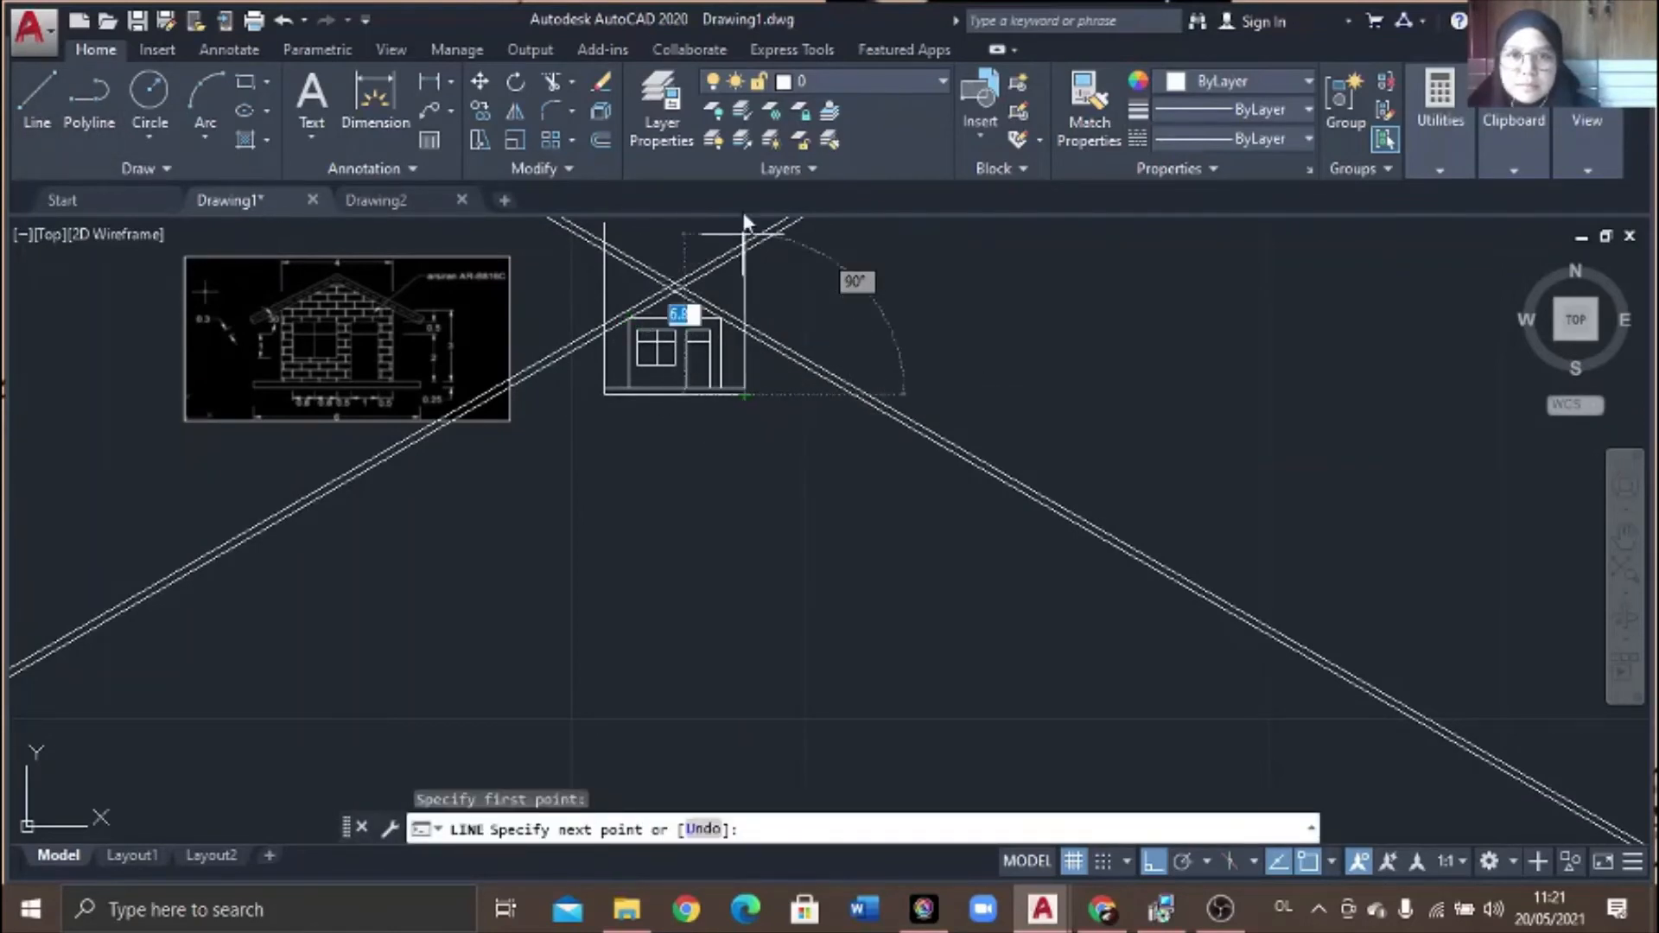
pyautogui.press('Return')
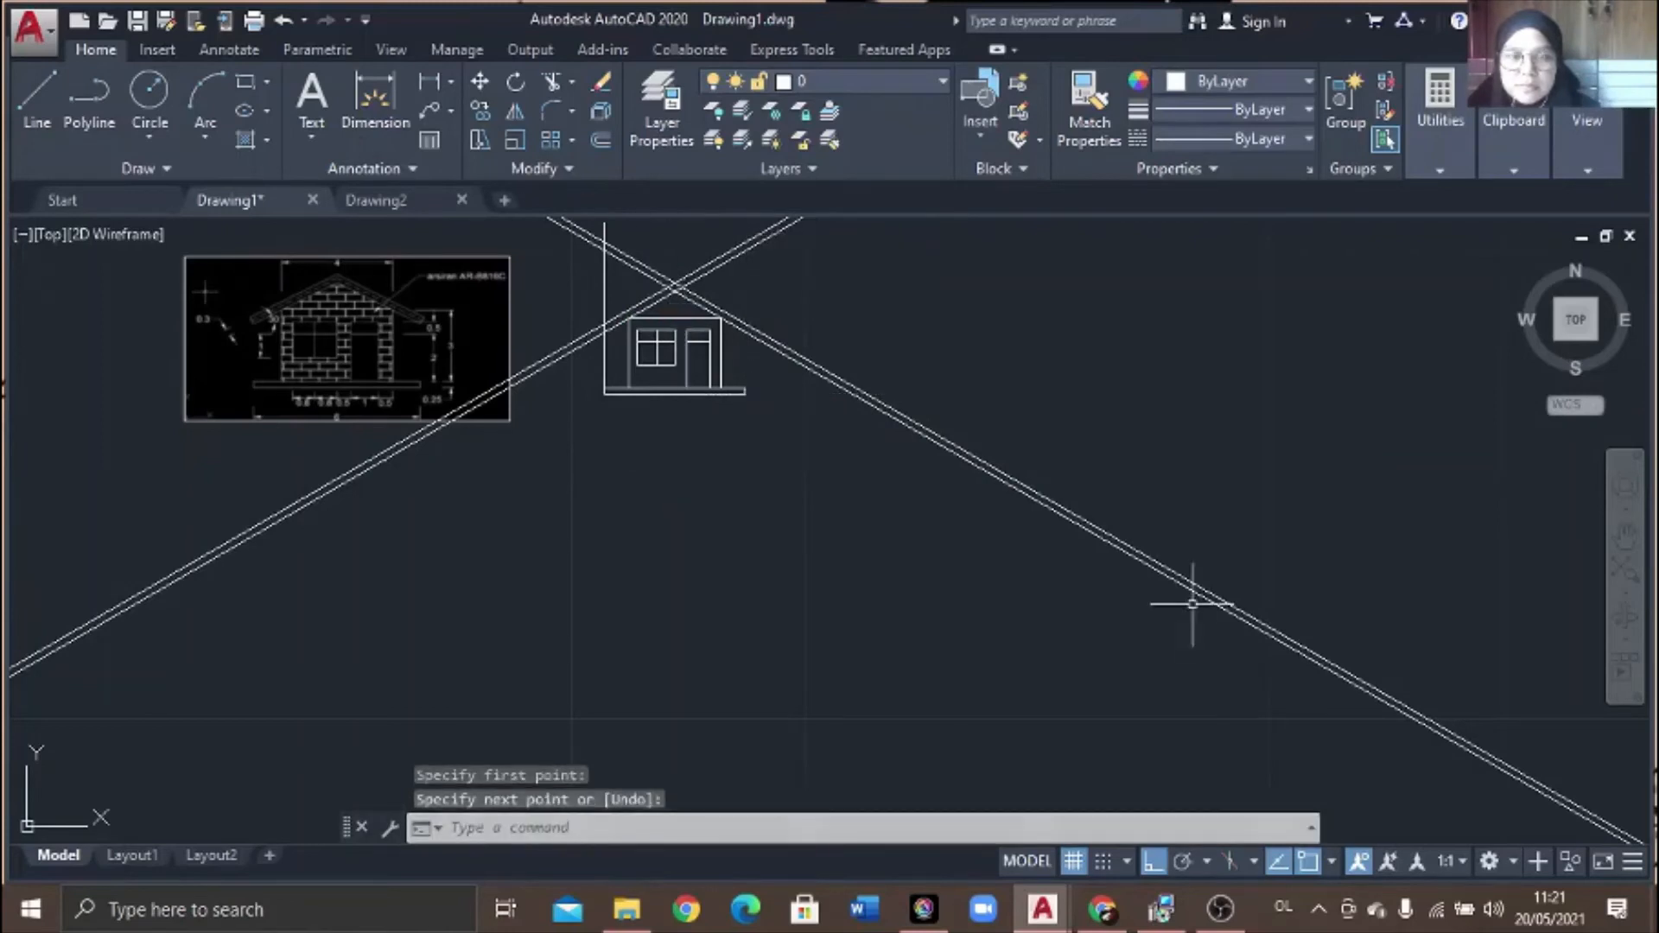
# - Draw a vertical line about 10.2 long from the base slab's upper-right corner up past the roof construction lines
pyautogui.scroll(2, 1101, 460)
pyautogui.click(1625, 537)
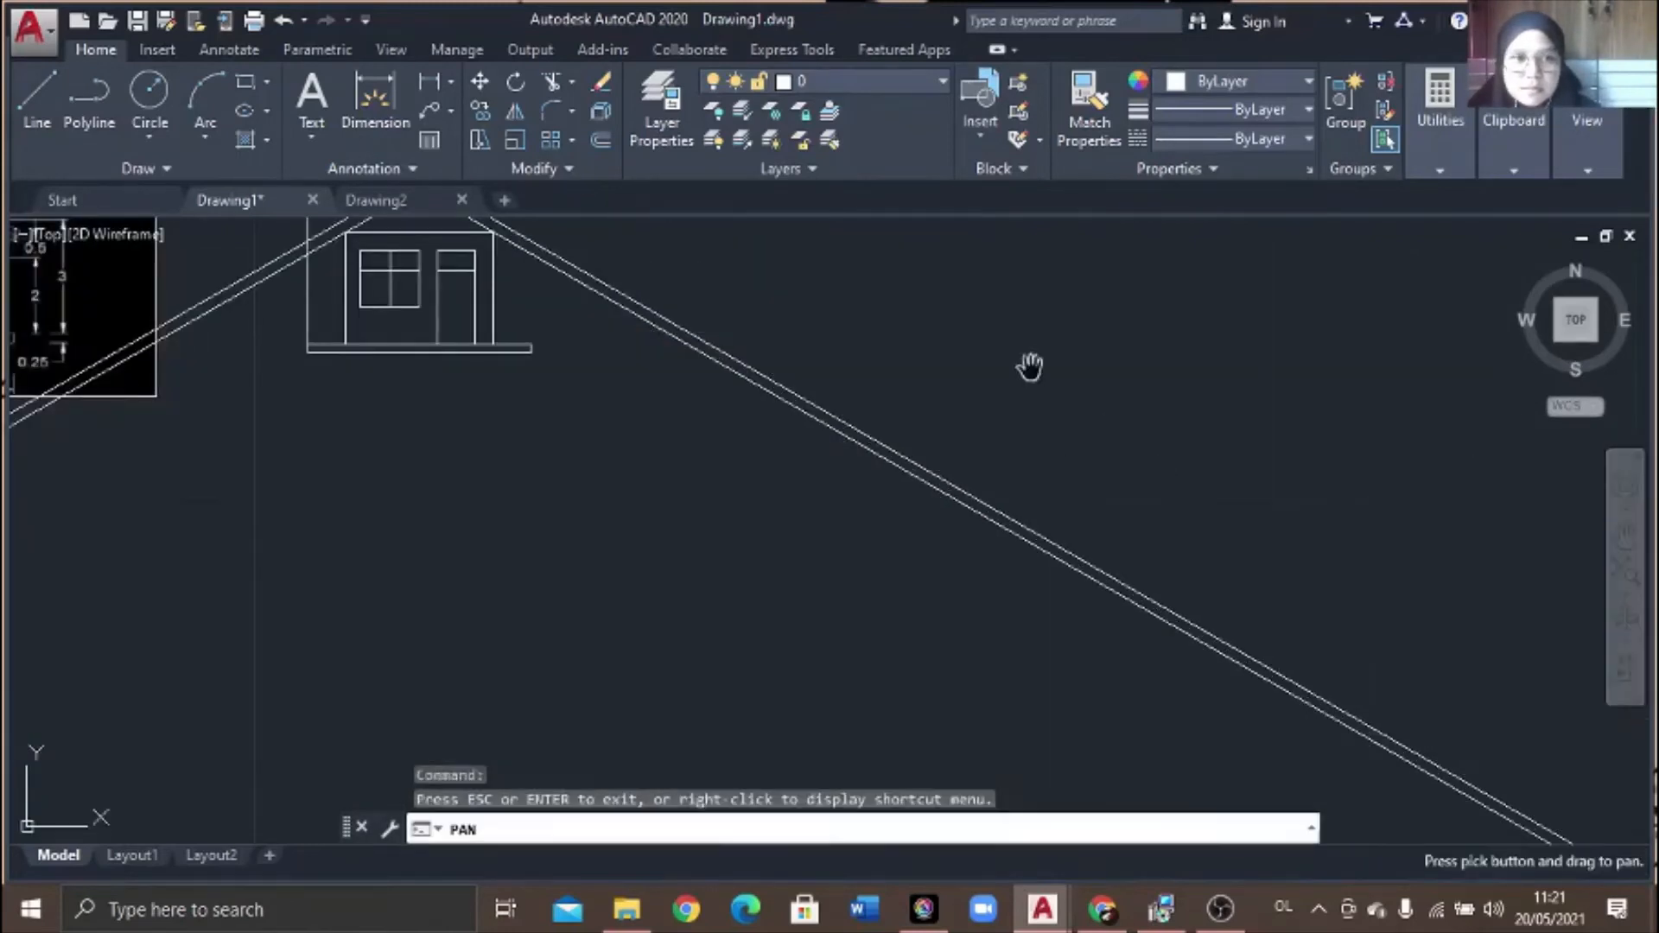
pyautogui.moveTo(1028, 366); pyautogui.dragTo(1136, 646)
pyautogui.moveTo(1136, 646); pyautogui.dragTo(1151, 661, button='middle')
pyautogui.click(35, 102)
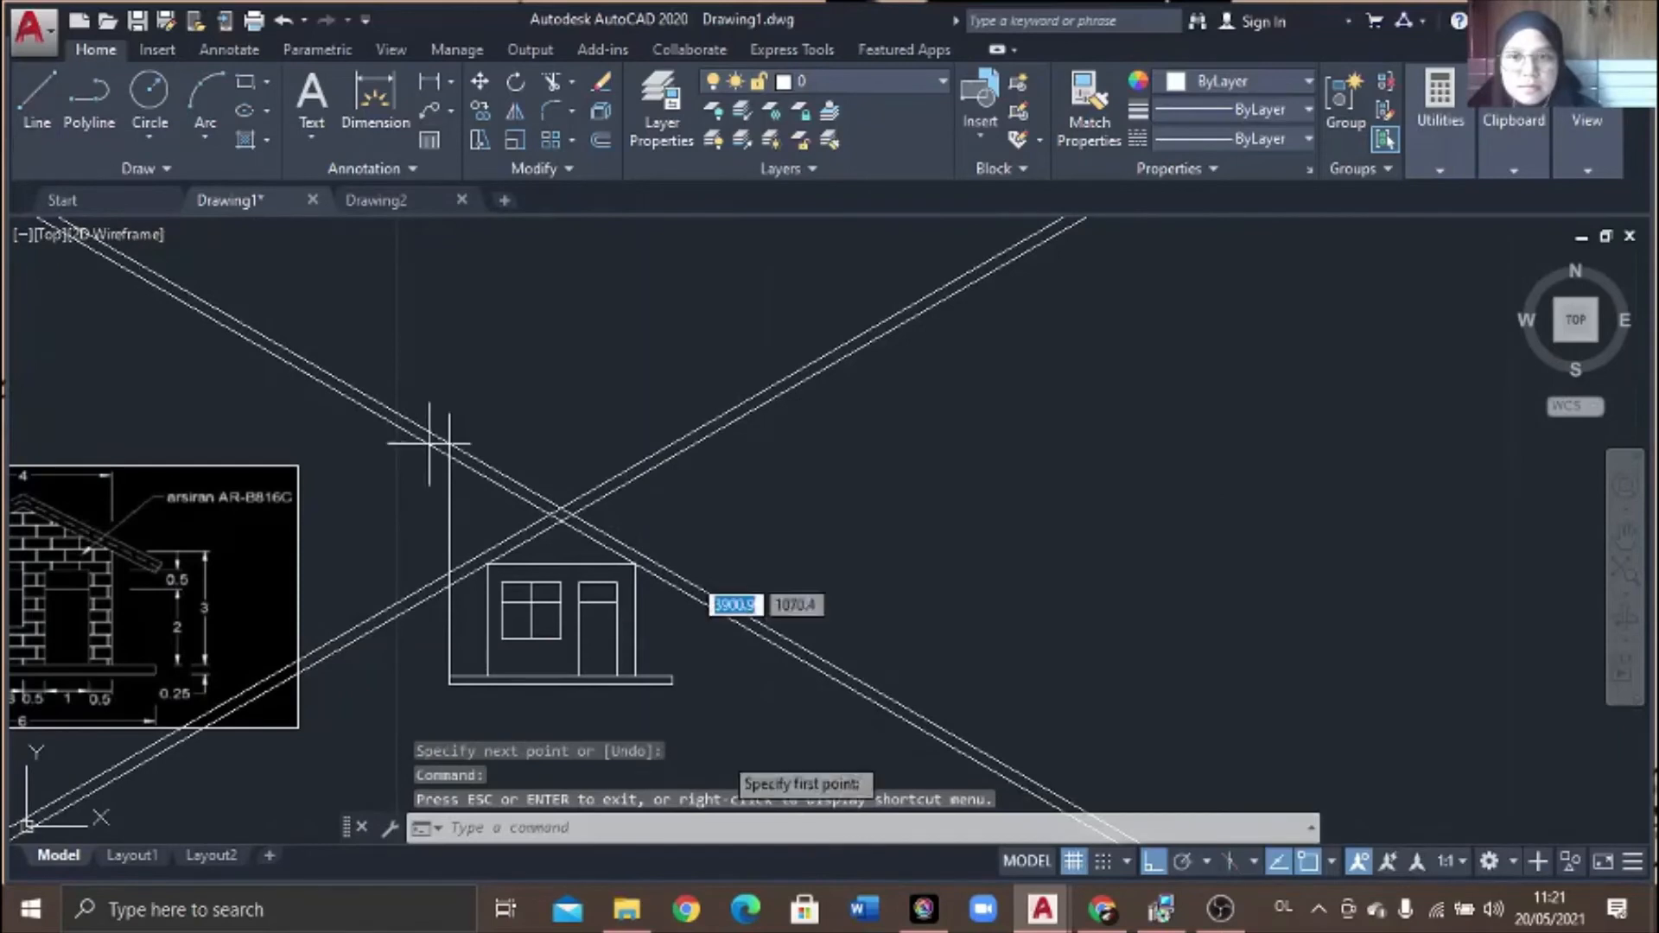
pyautogui.click(671, 678)
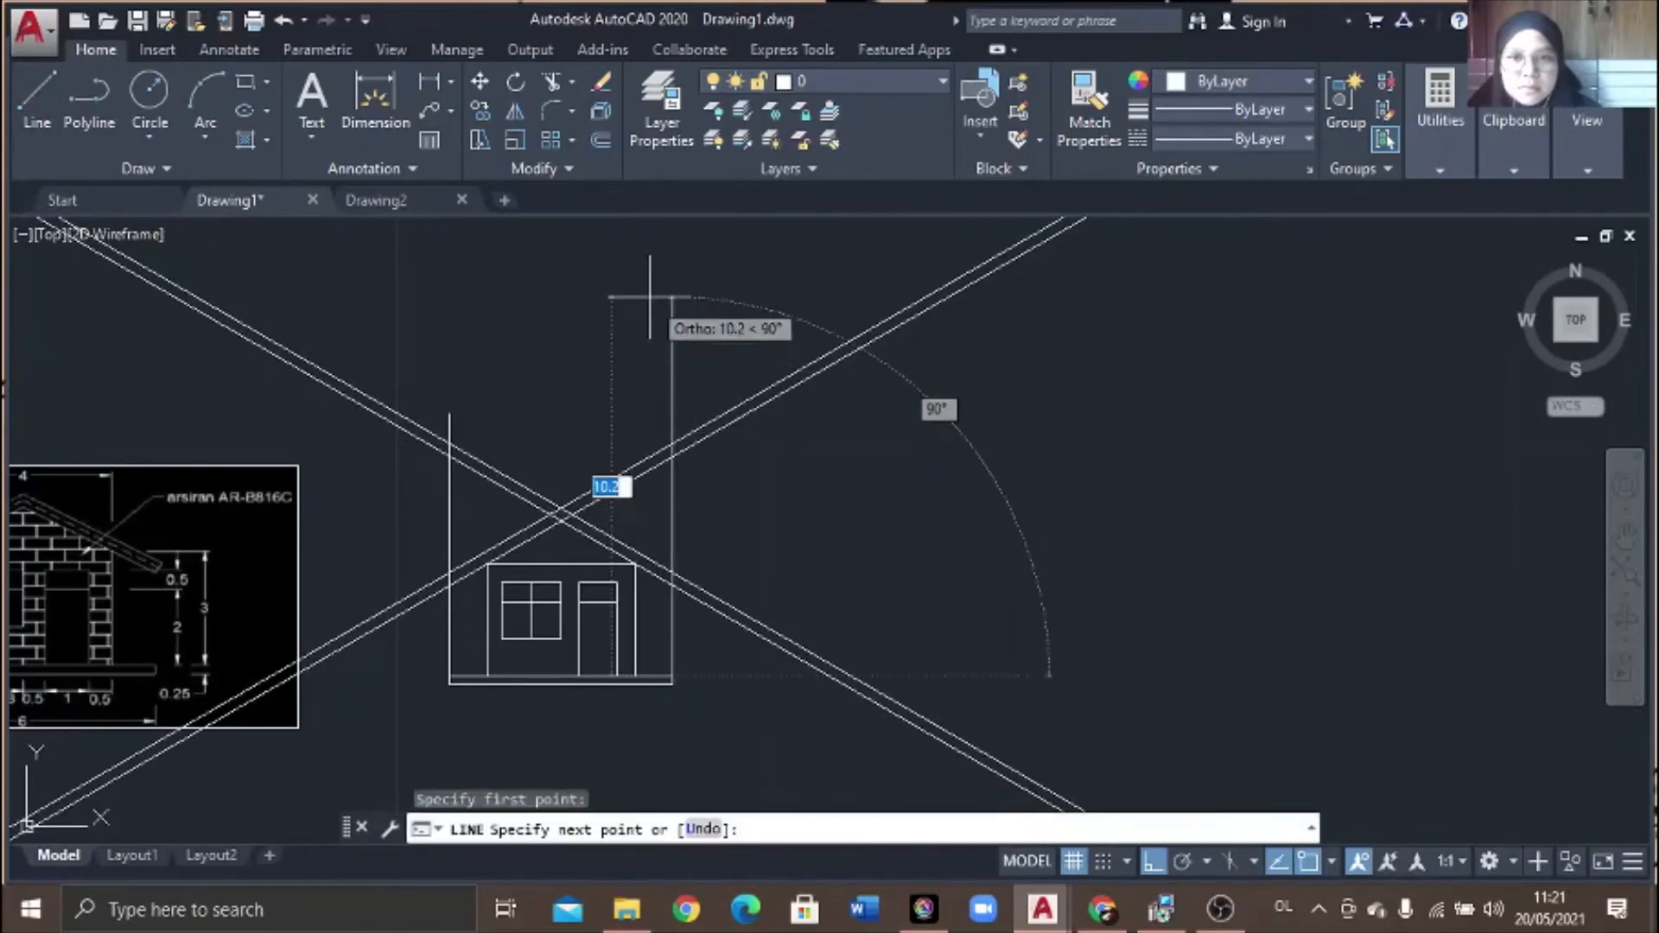
pyautogui.click(650, 292)
pyautogui.press('Return')
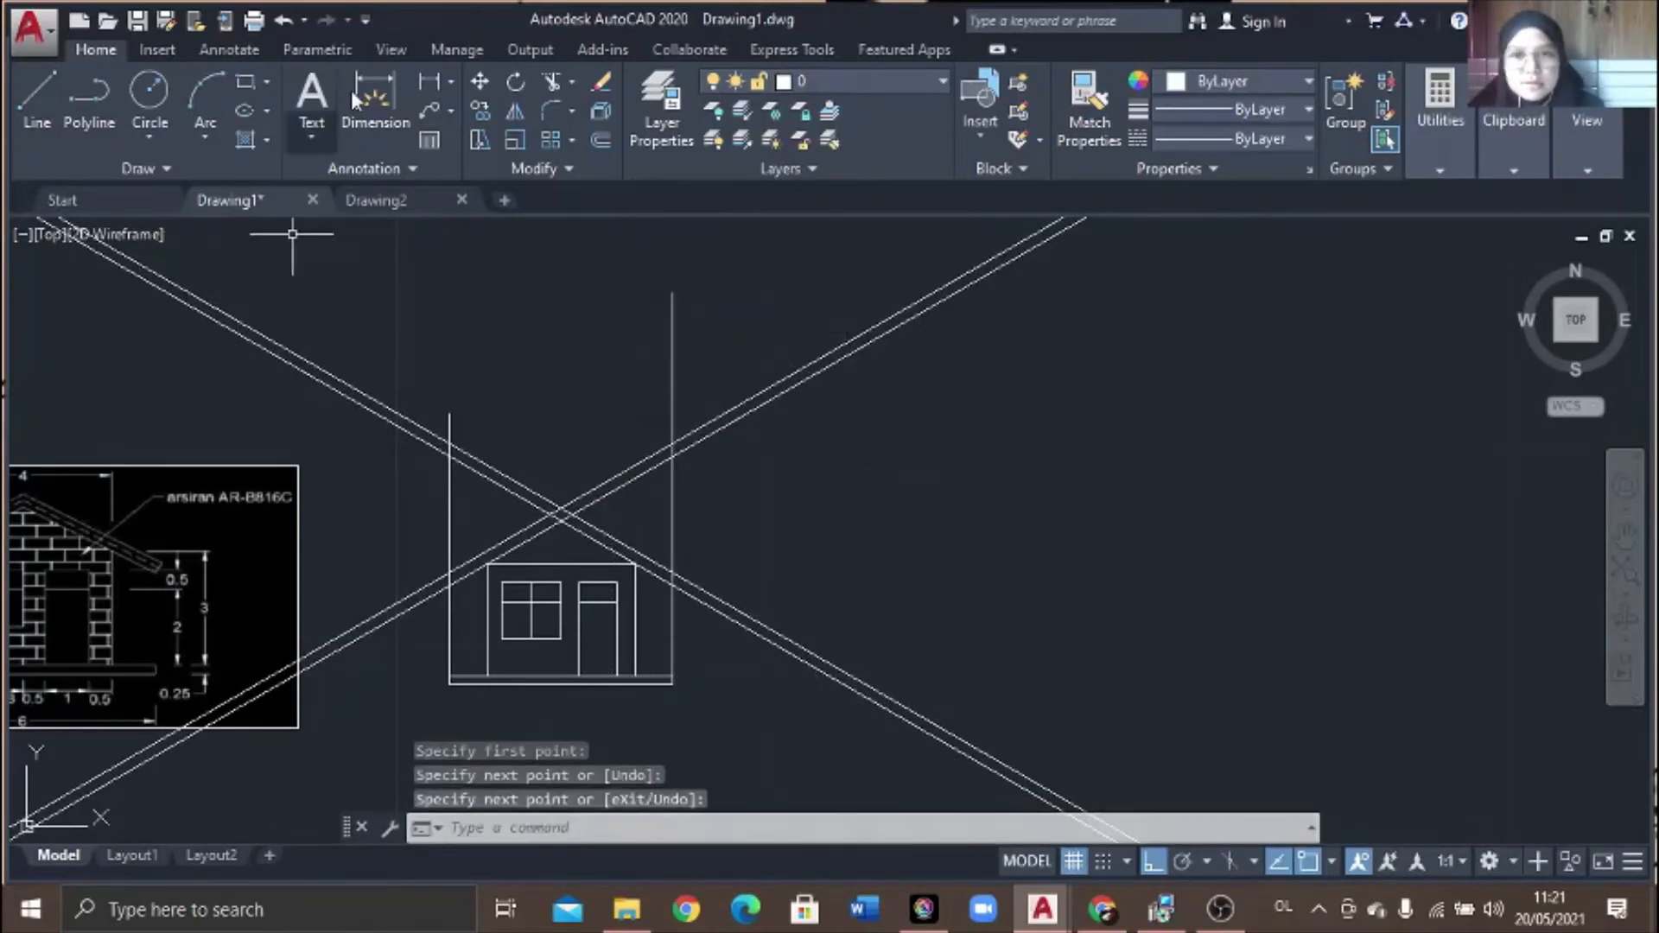
# - Trim the four roof construction lines between their ridge crossing and the vertical lines, using all six lines as cutting edges
pyautogui.click(550, 90)
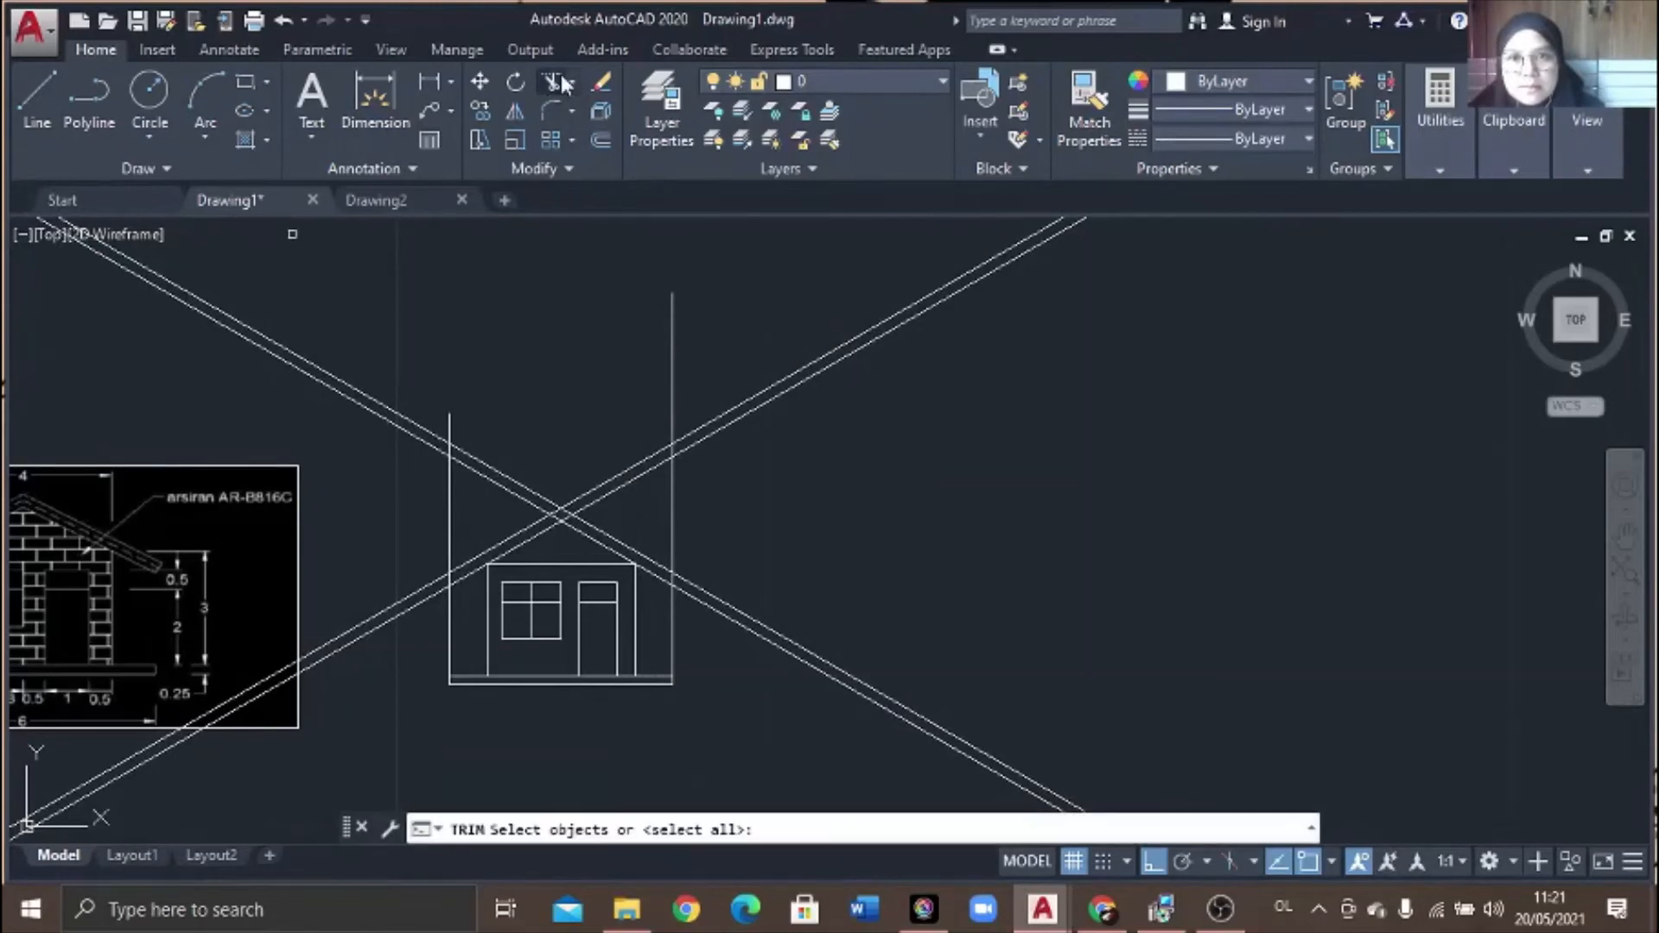
pyautogui.scroll(2, 454, 467)
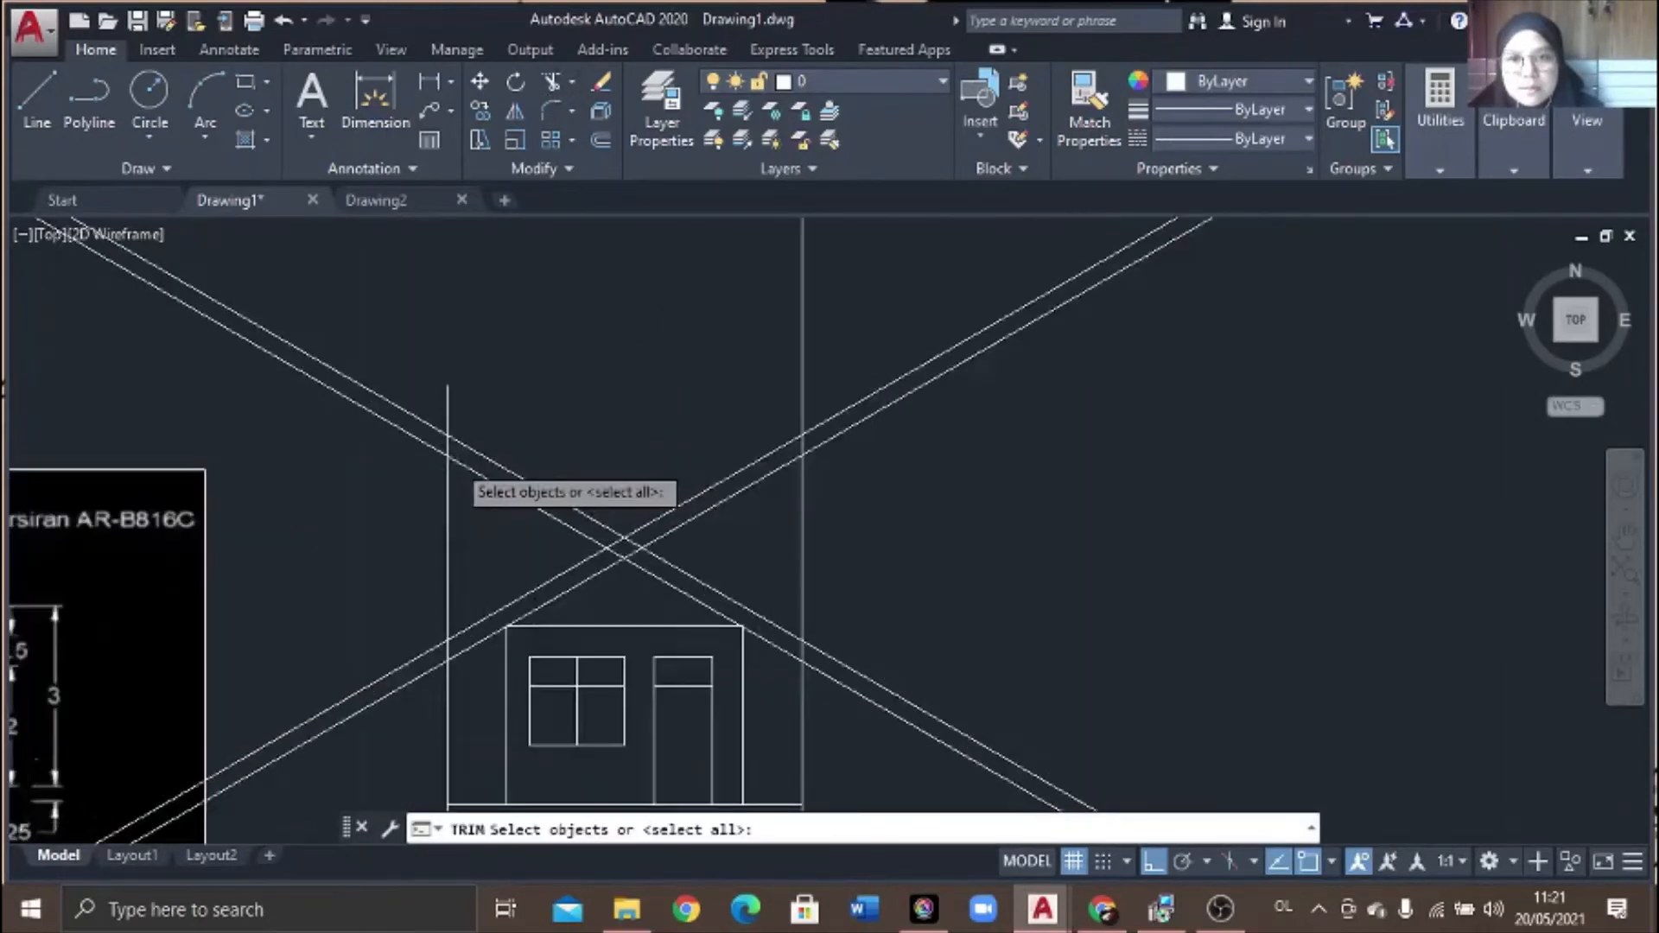
pyautogui.click(442, 492)
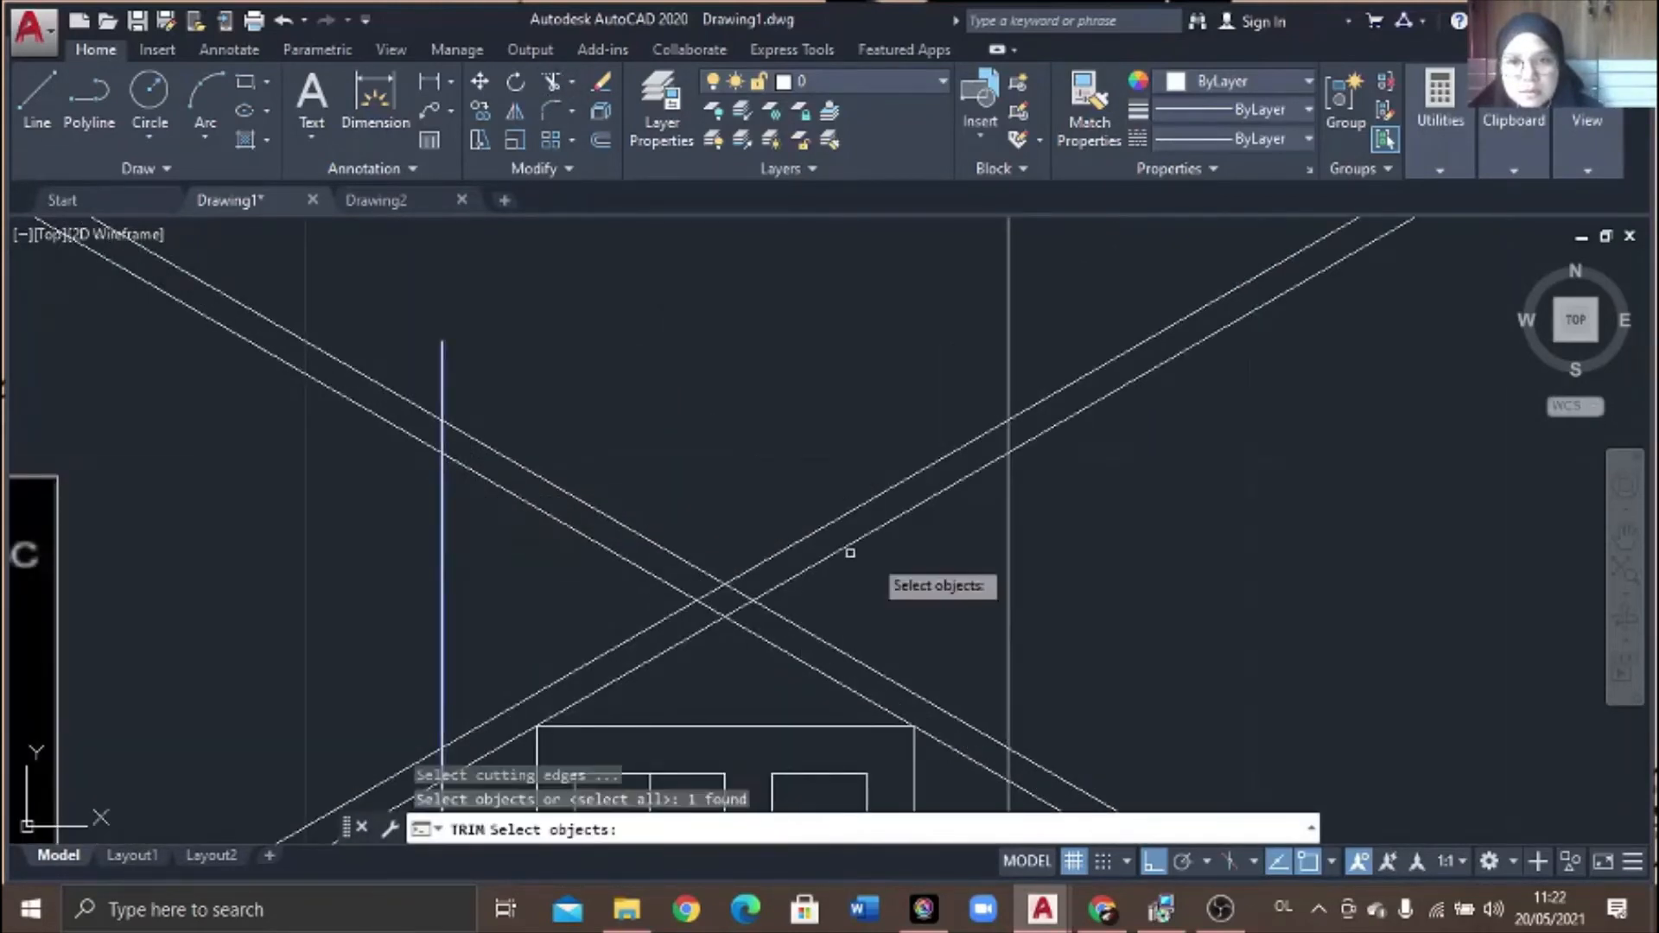
pyautogui.click(1006, 560)
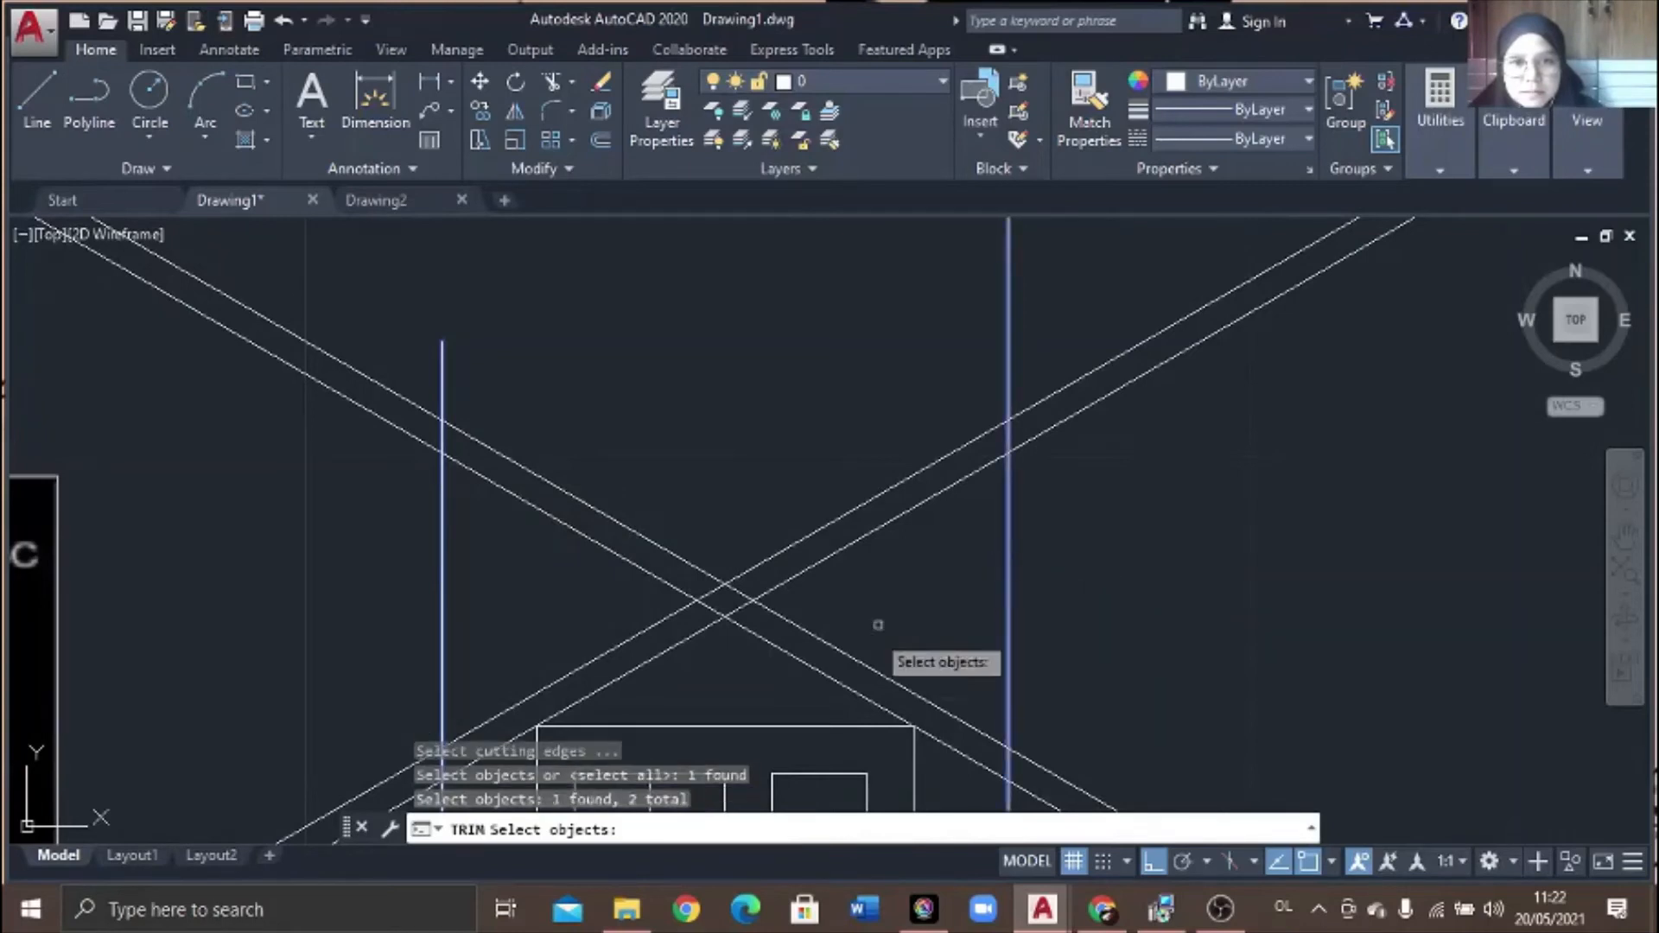
pyautogui.click(829, 631)
pyautogui.click(773, 646)
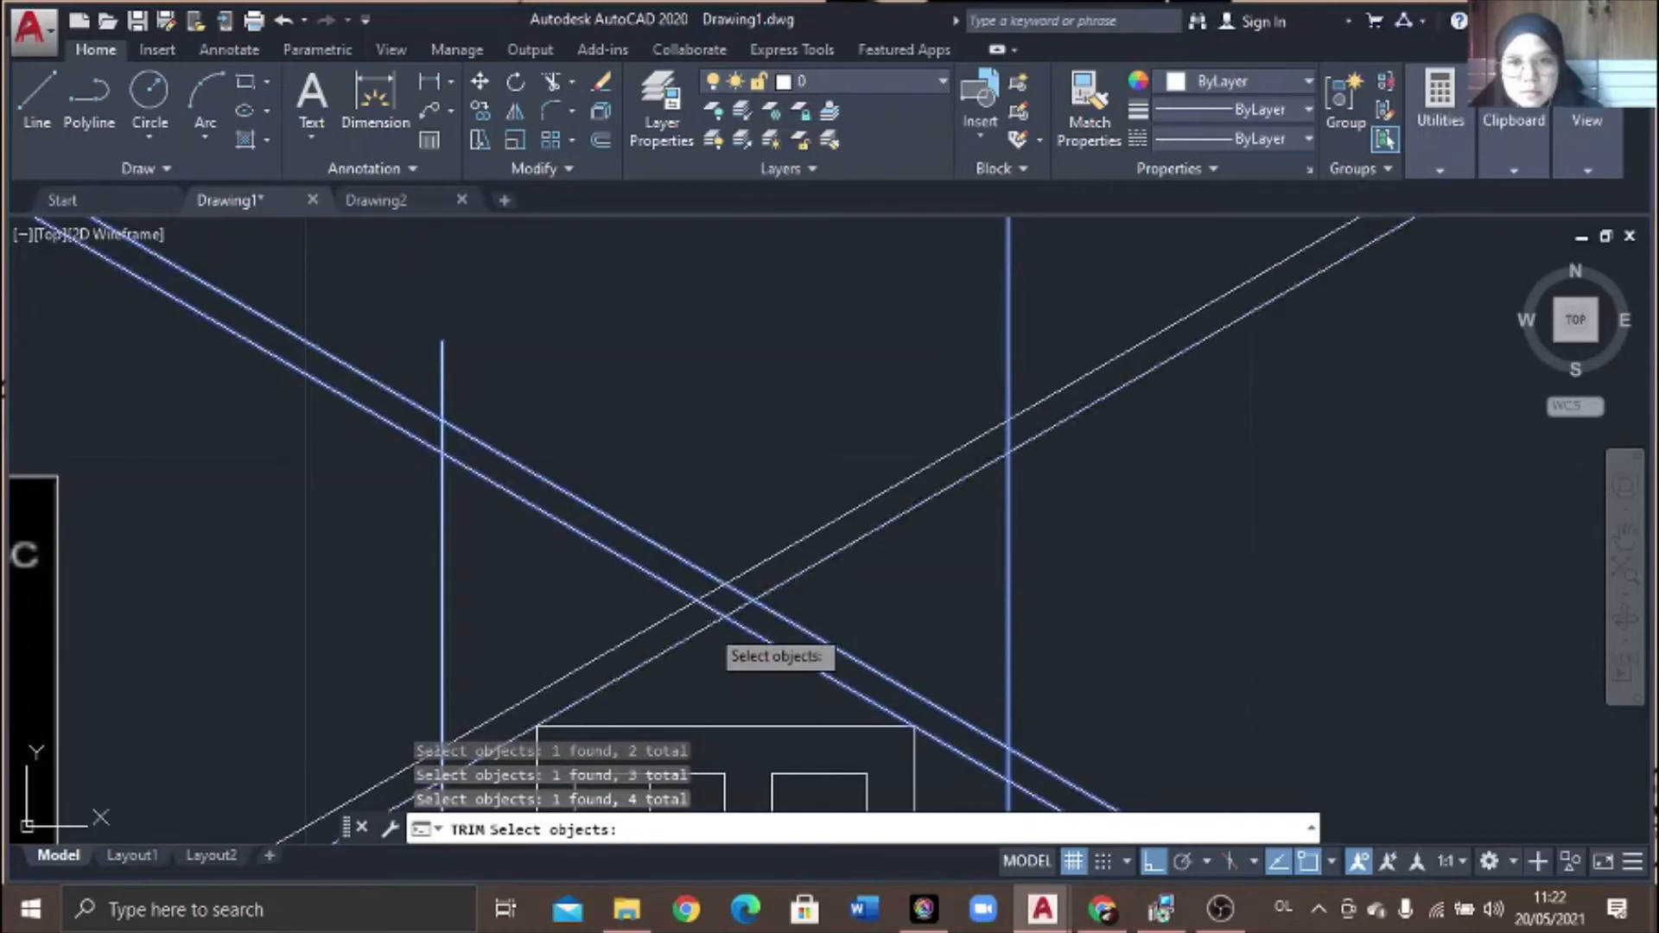
pyautogui.click(705, 625)
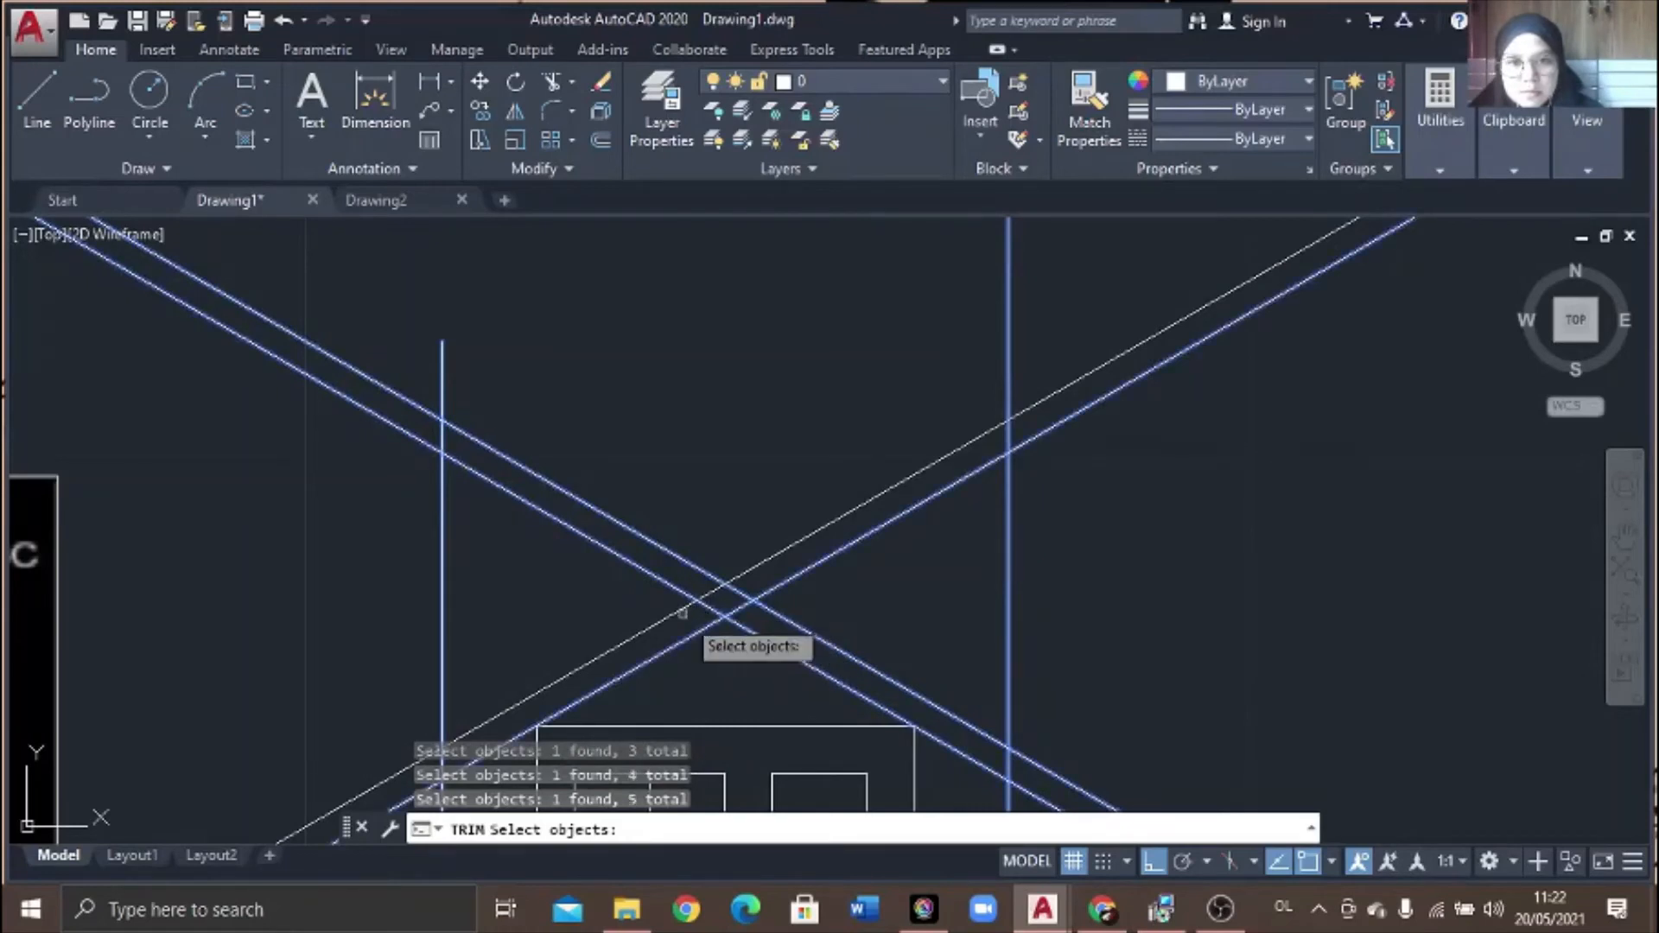
pyautogui.click(678, 613)
pyautogui.press('Return')
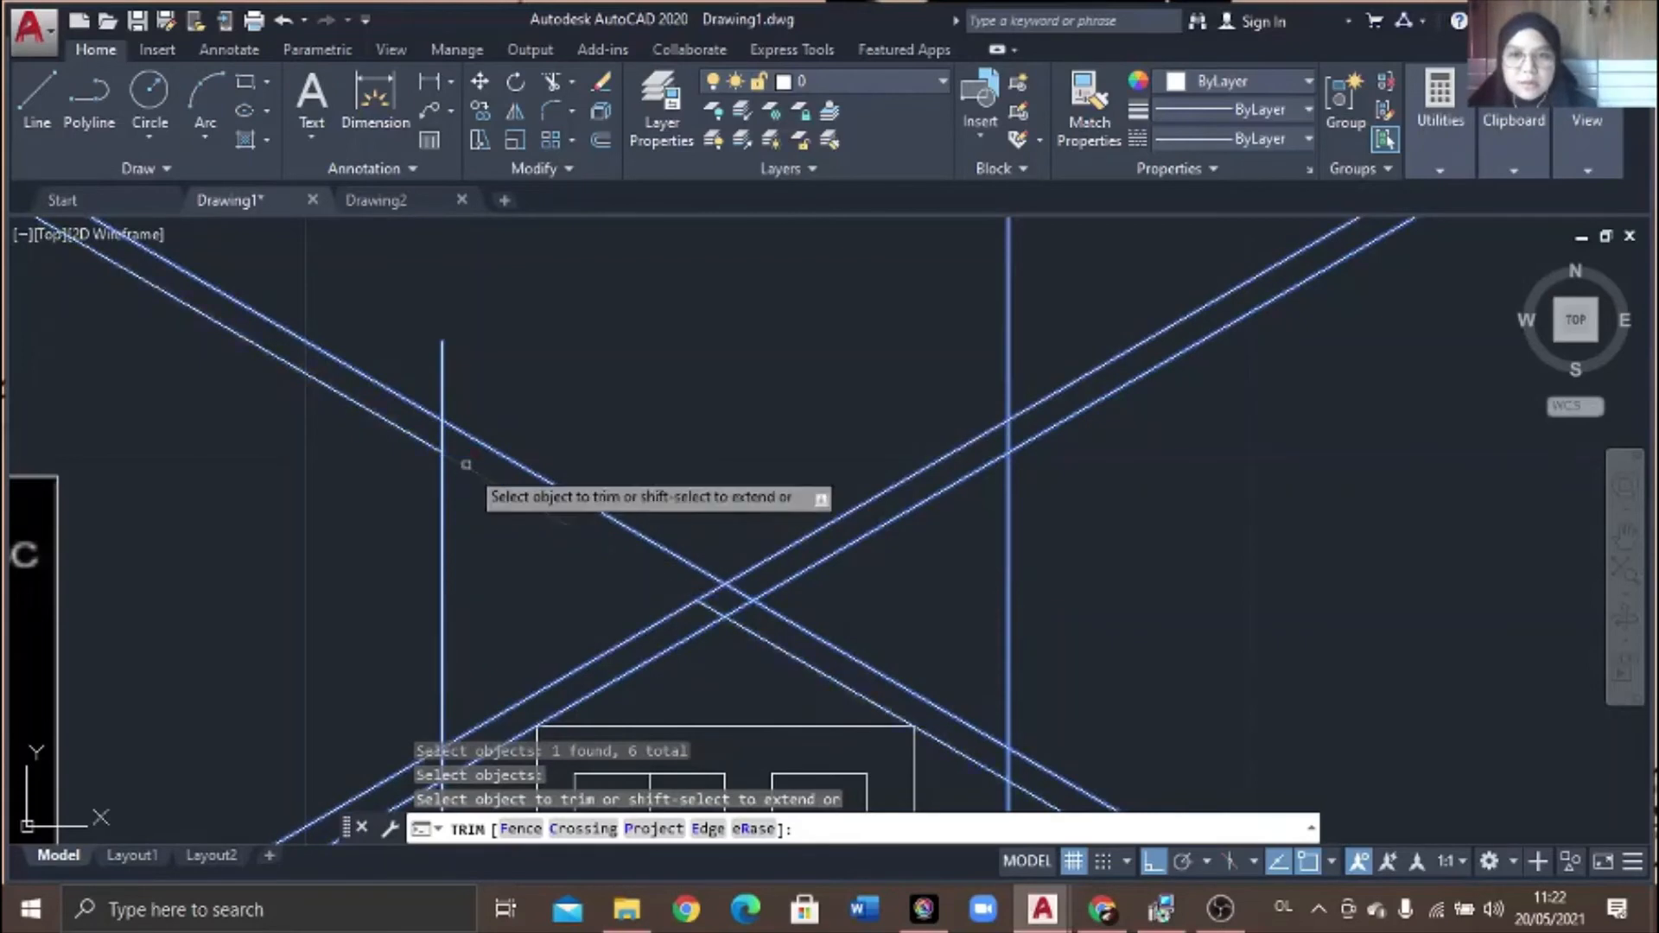
pyautogui.click(436, 447)
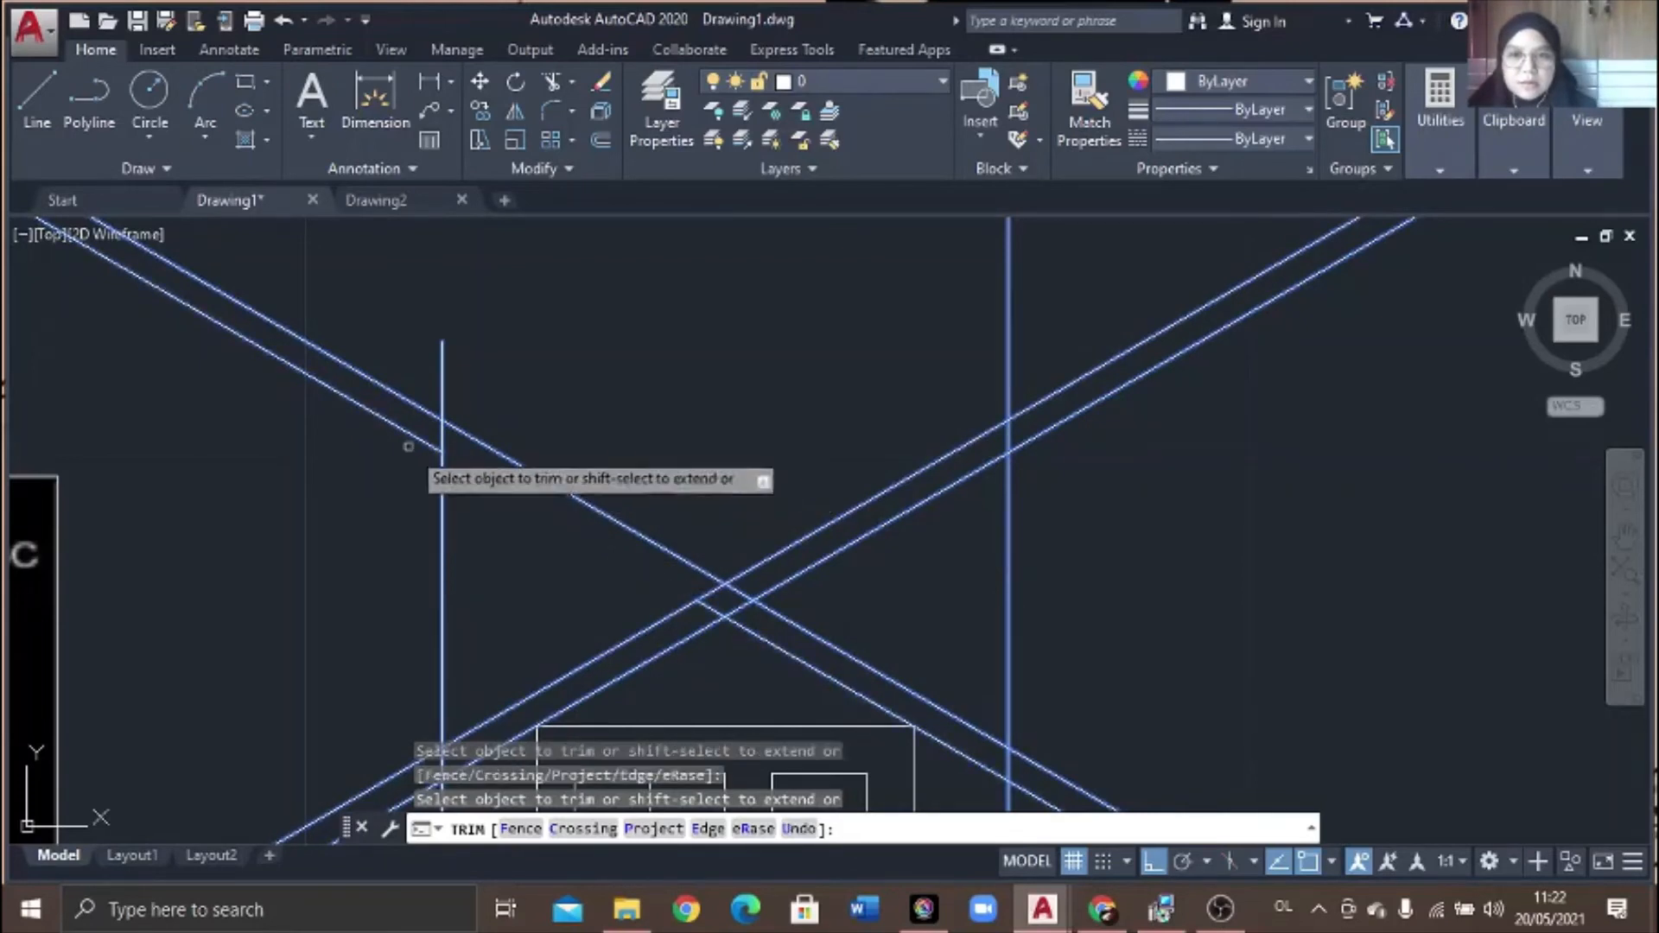
pyautogui.click(470, 438)
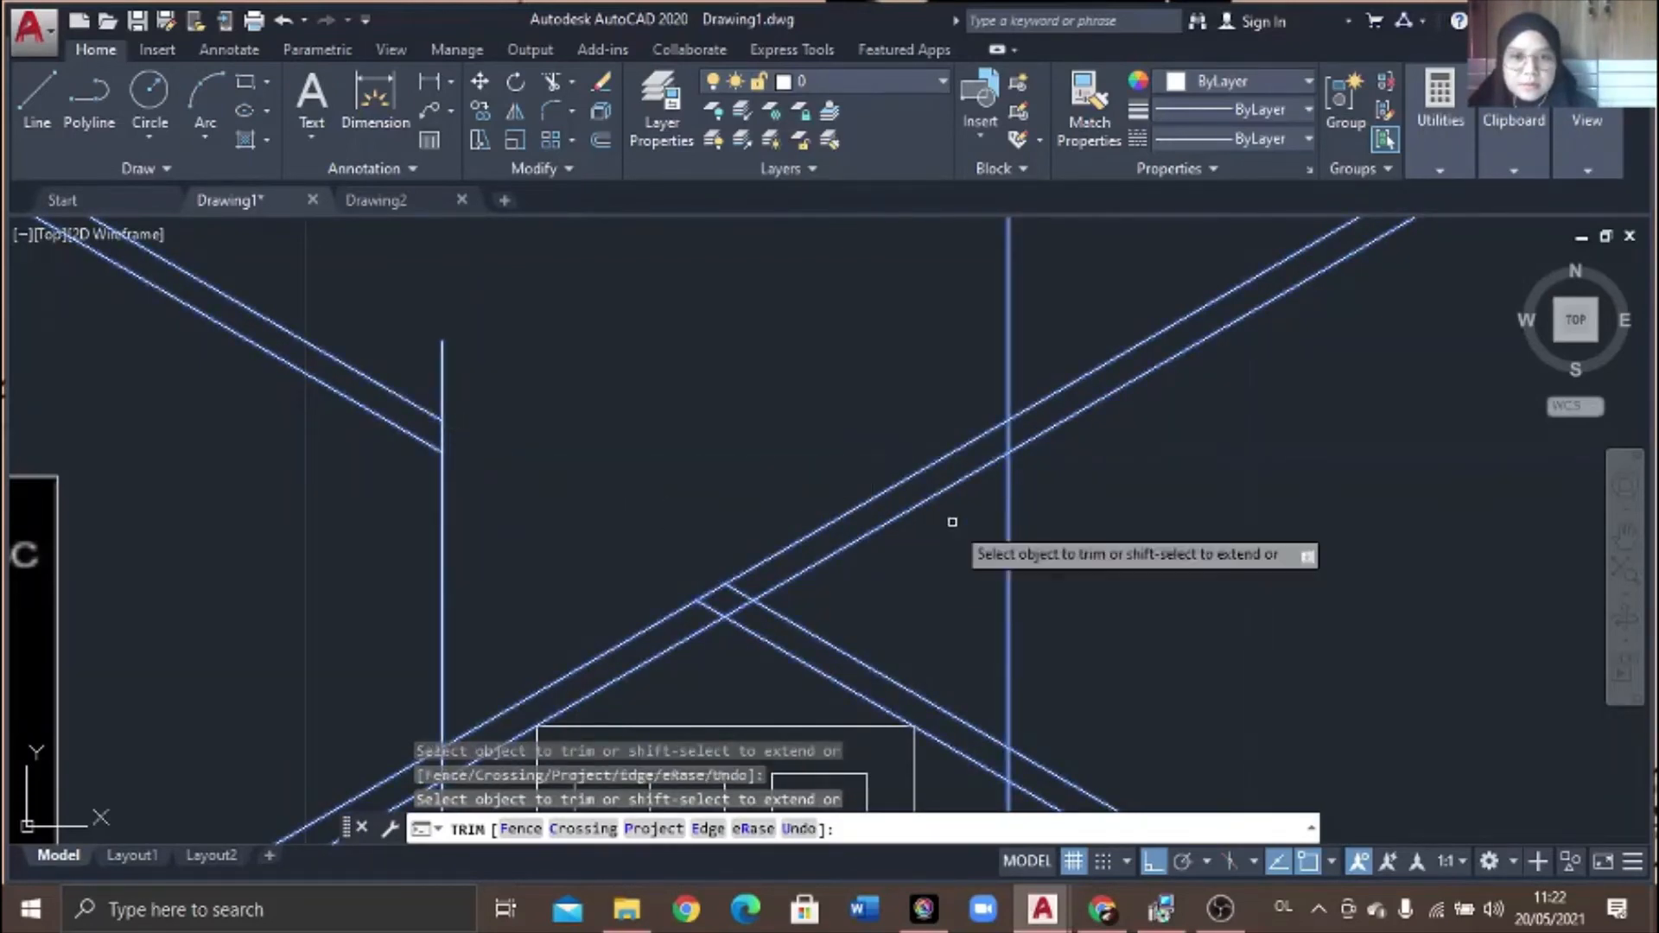
pyautogui.click(957, 480)
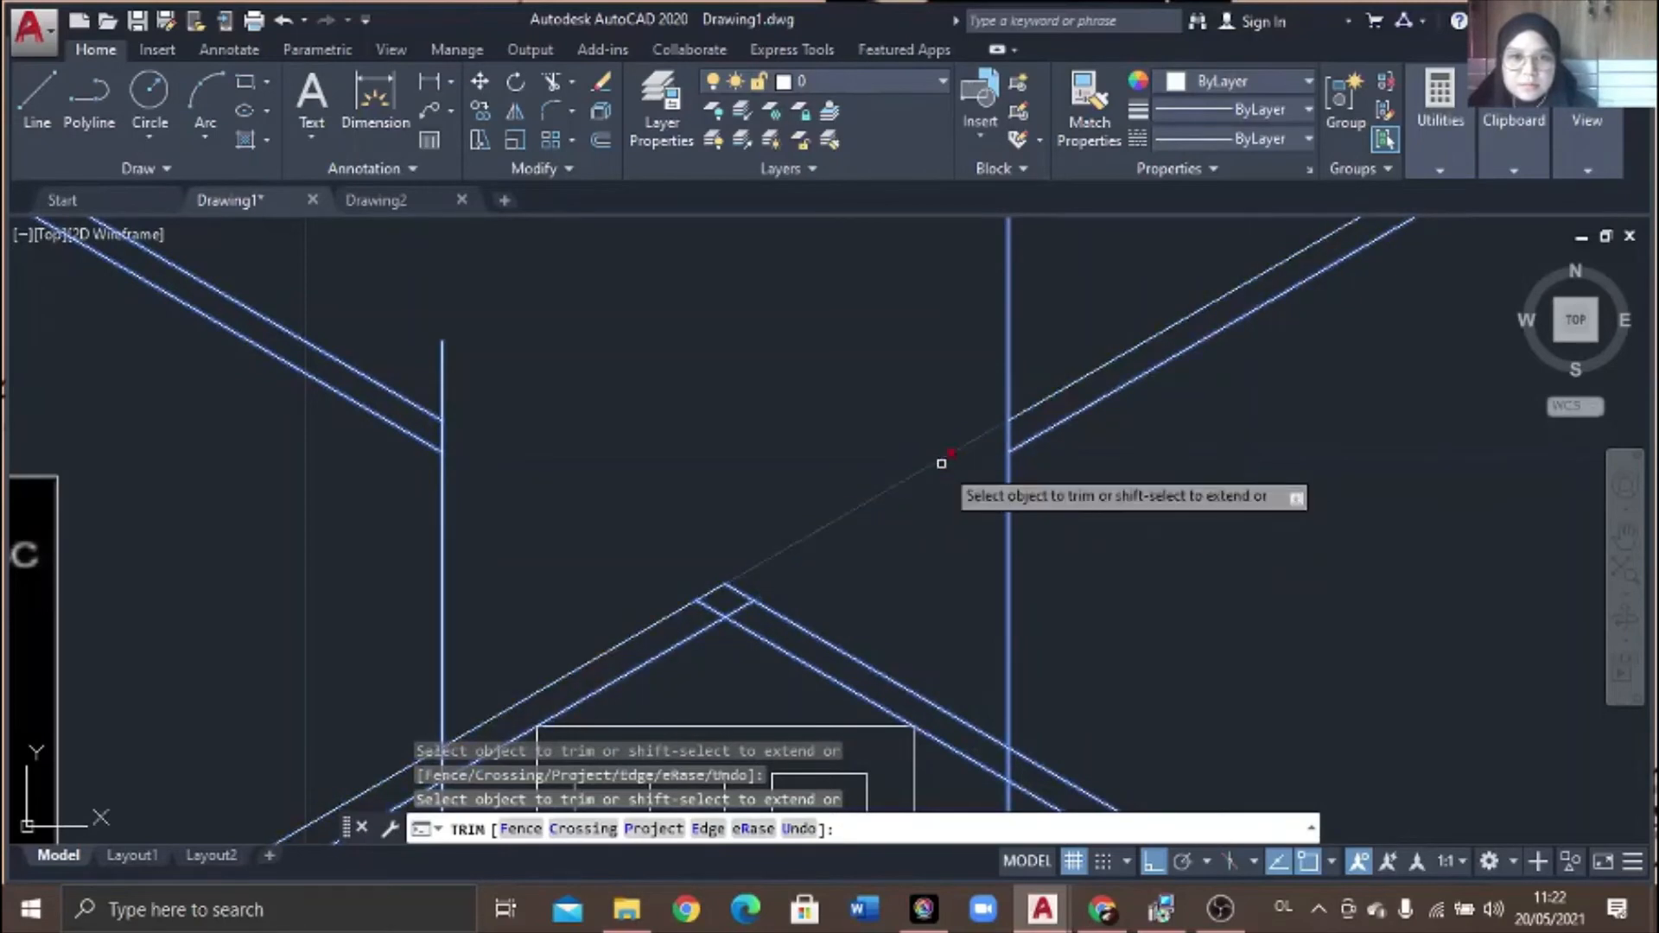
pyautogui.click(936, 463)
# - Trim the lower roof line ends outside both vertical lines and the overlapping stubs at the ridge
pyautogui.scroll(-3, 936, 466)
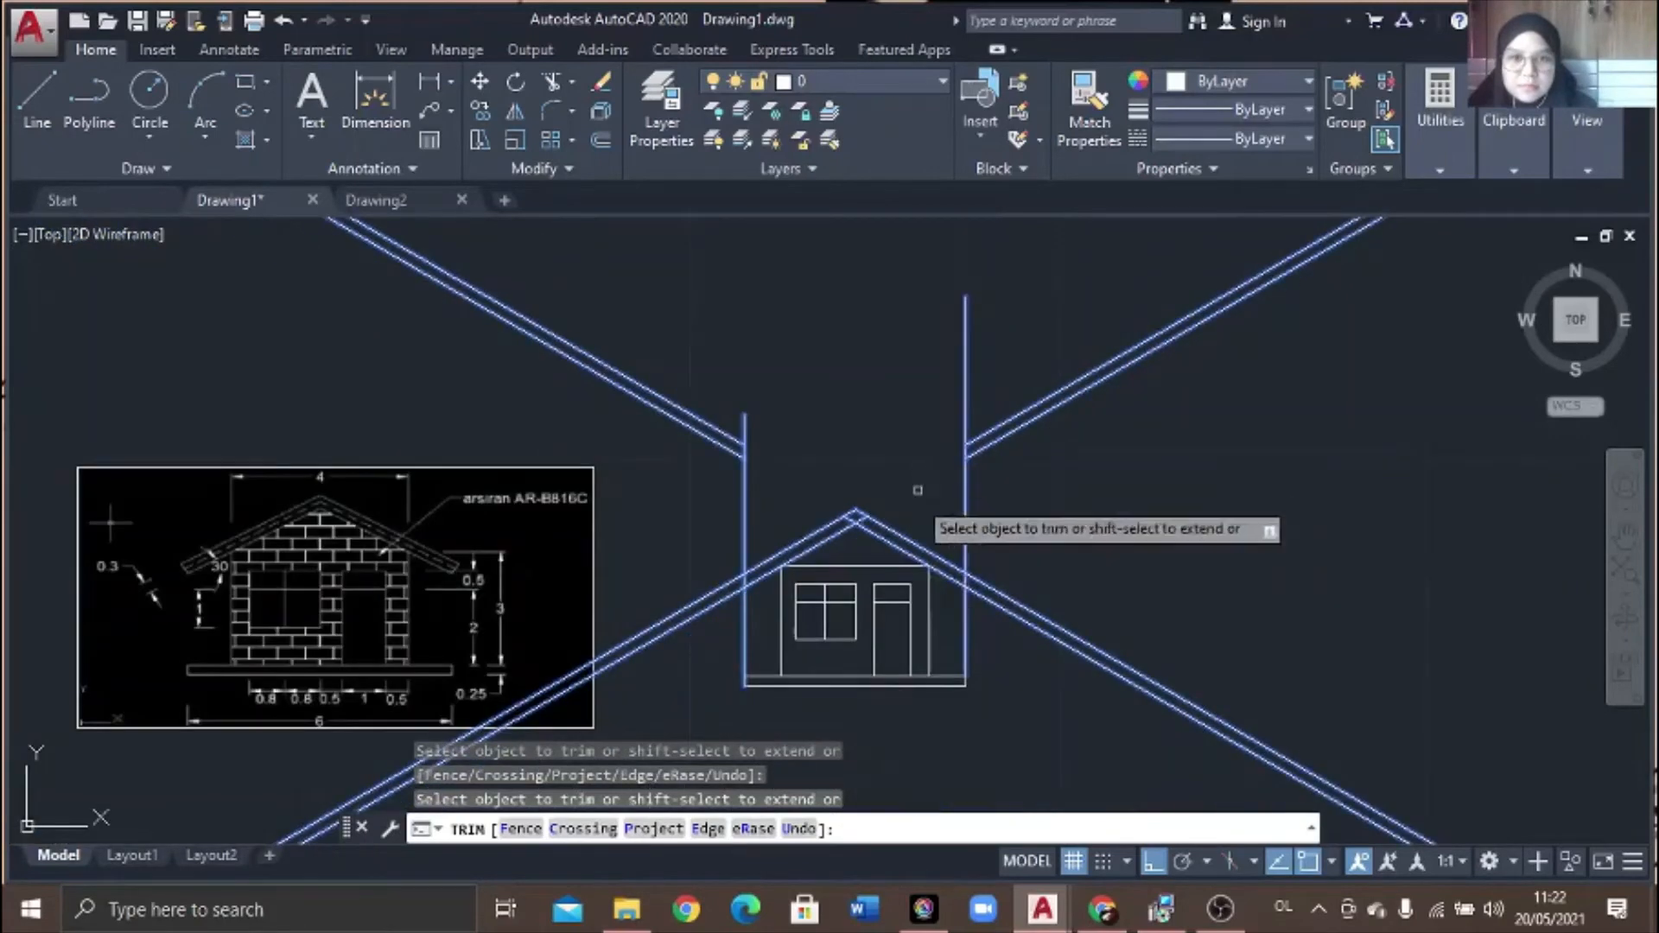
pyautogui.click(718, 598)
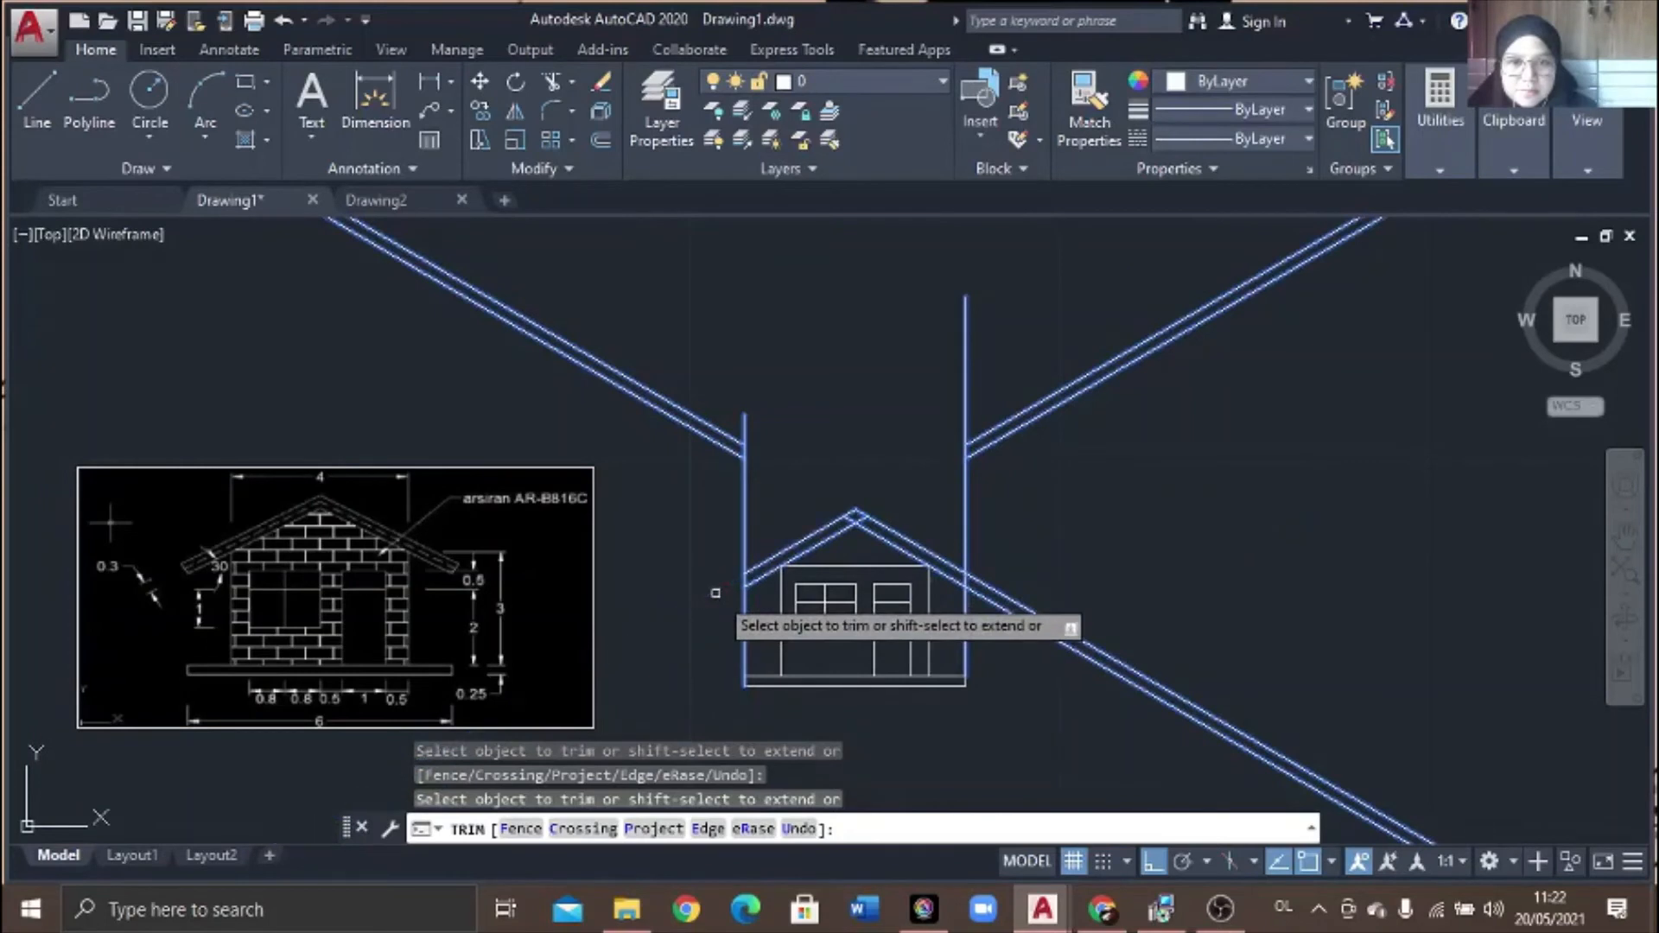
pyautogui.click(1011, 614)
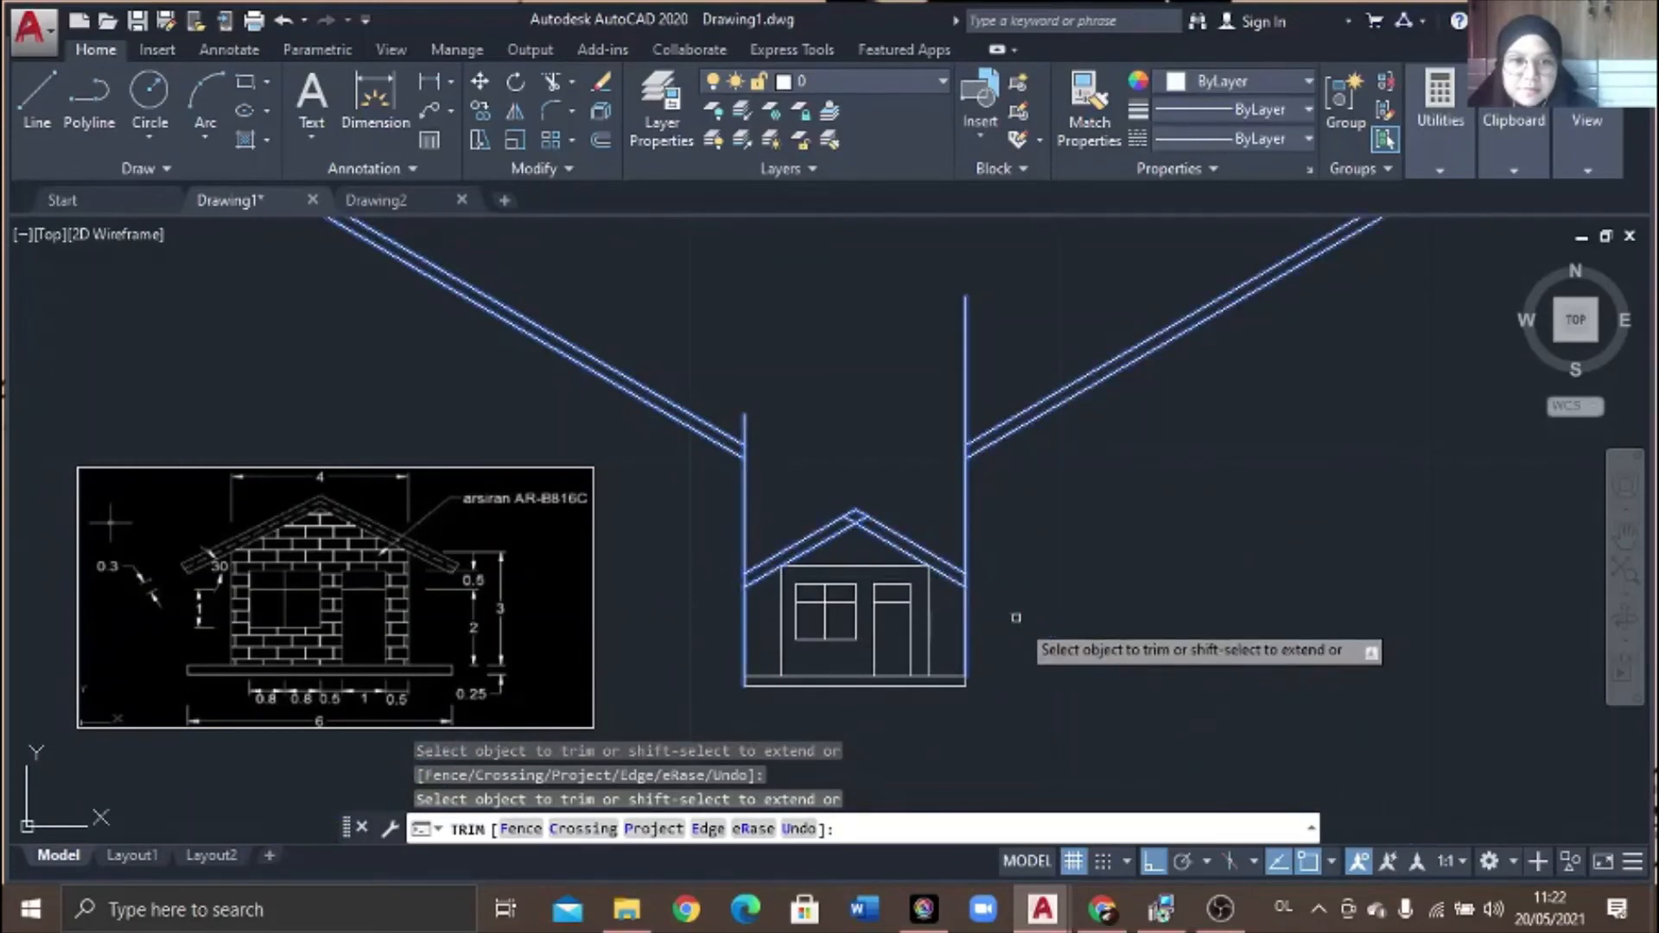
pyautogui.scroll(2, 907, 585)
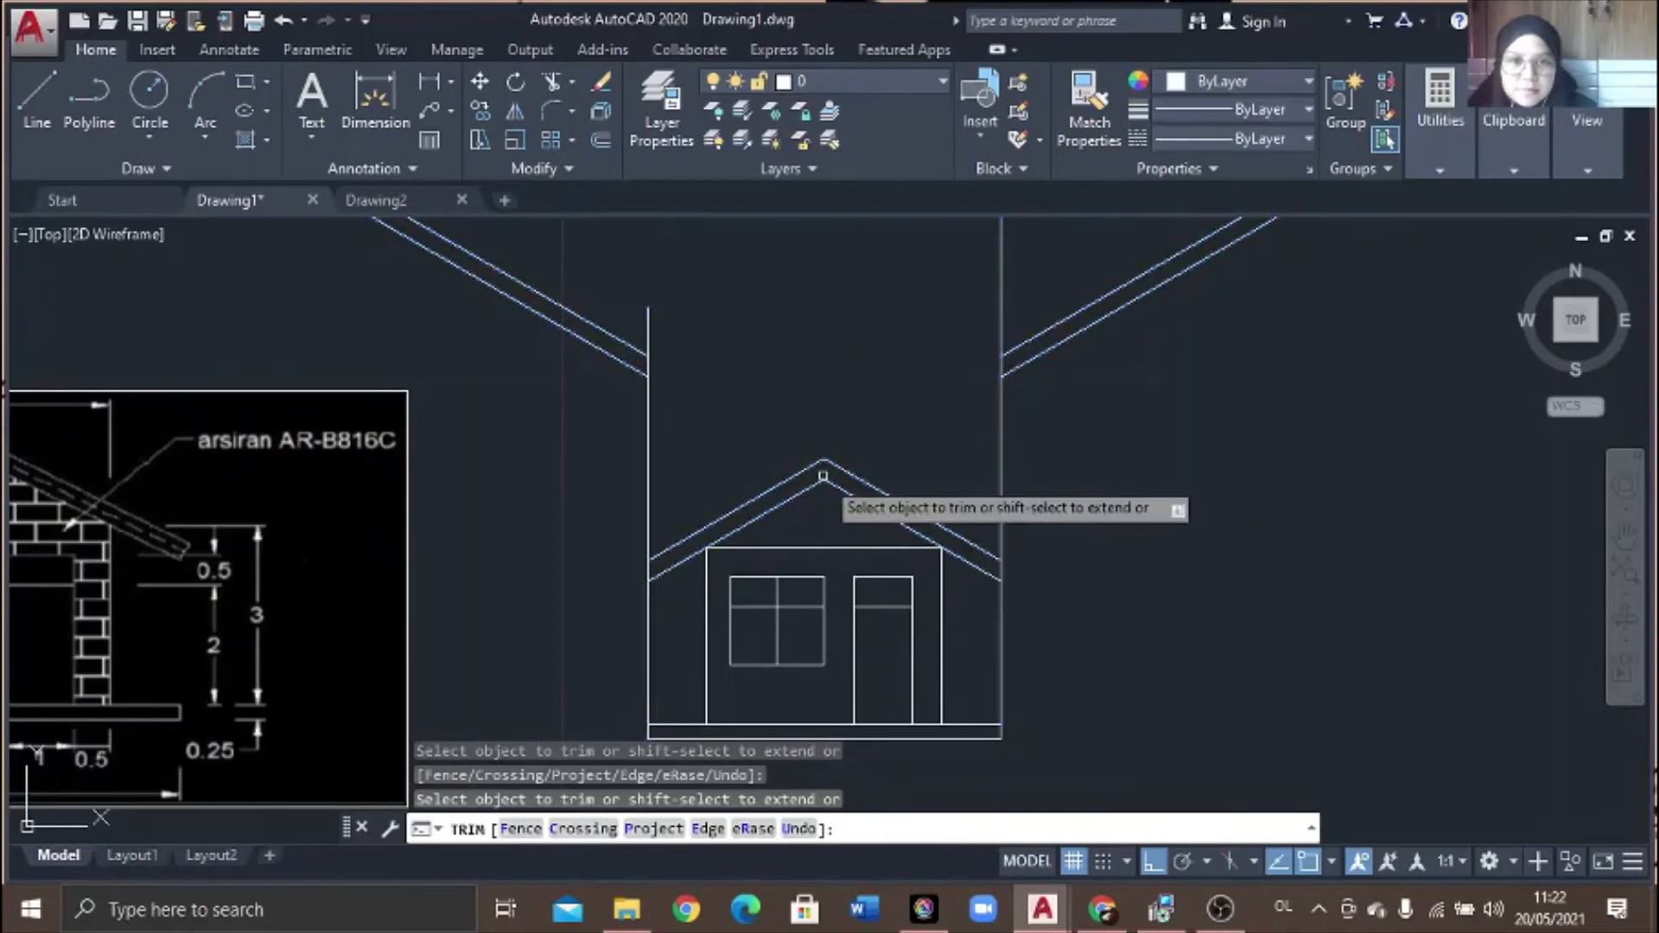
# - Trim both vertical lines below and above the eaves, keeping only the short segments that close the roof ends
pyautogui.click(659, 646)
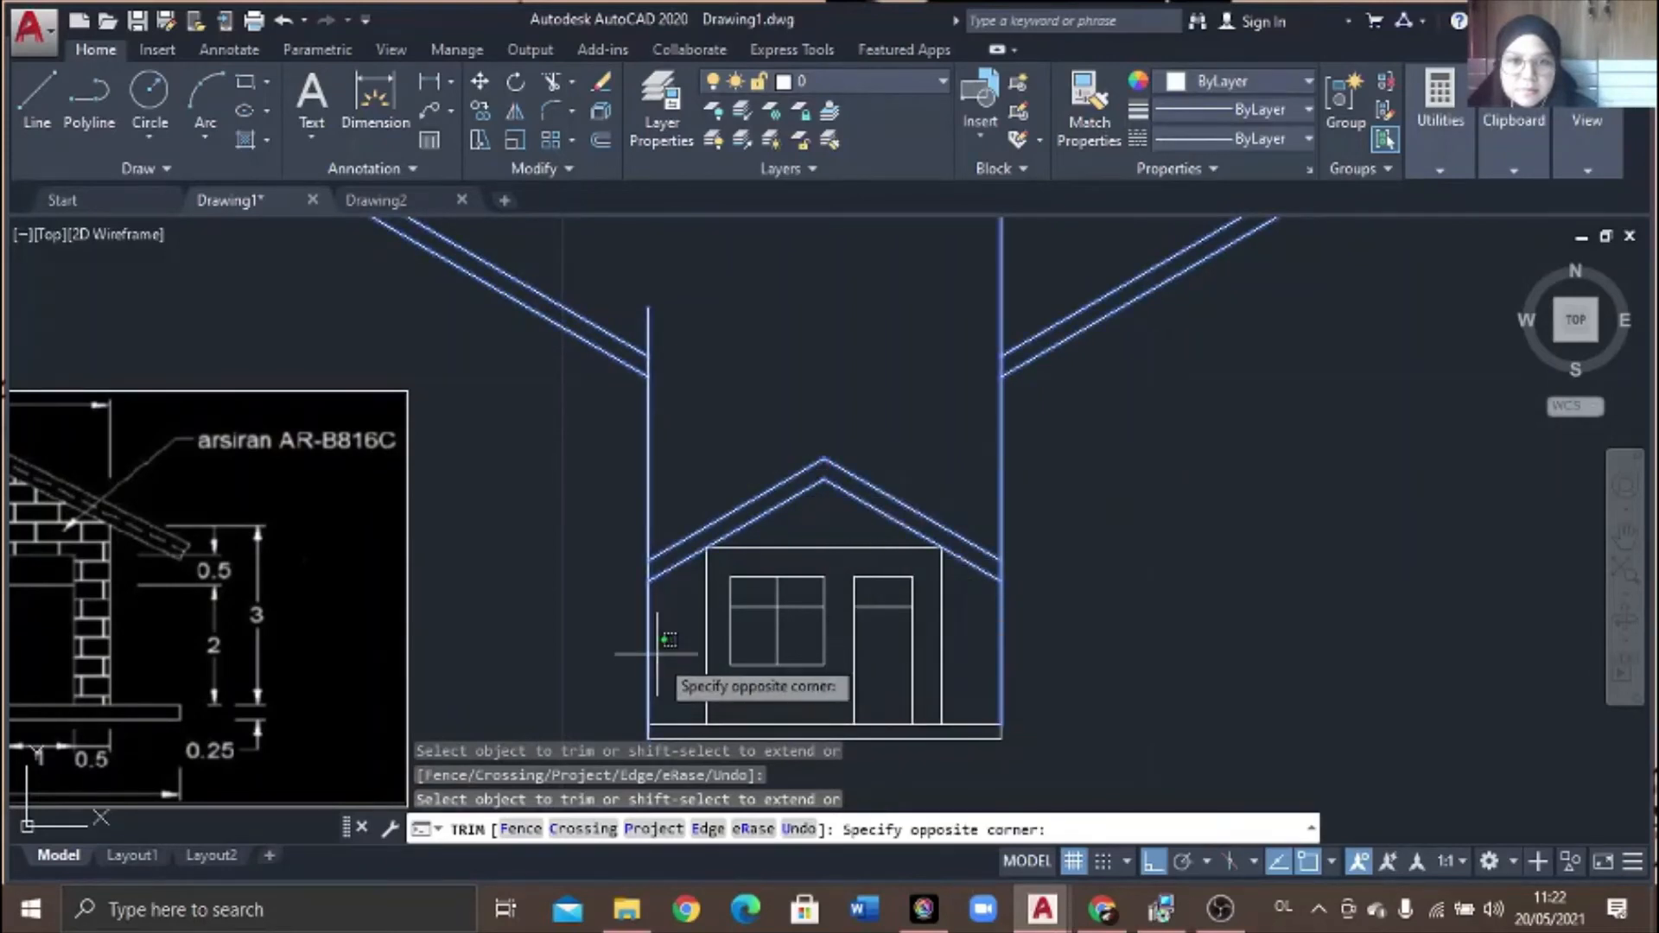
pyautogui.click(654, 643)
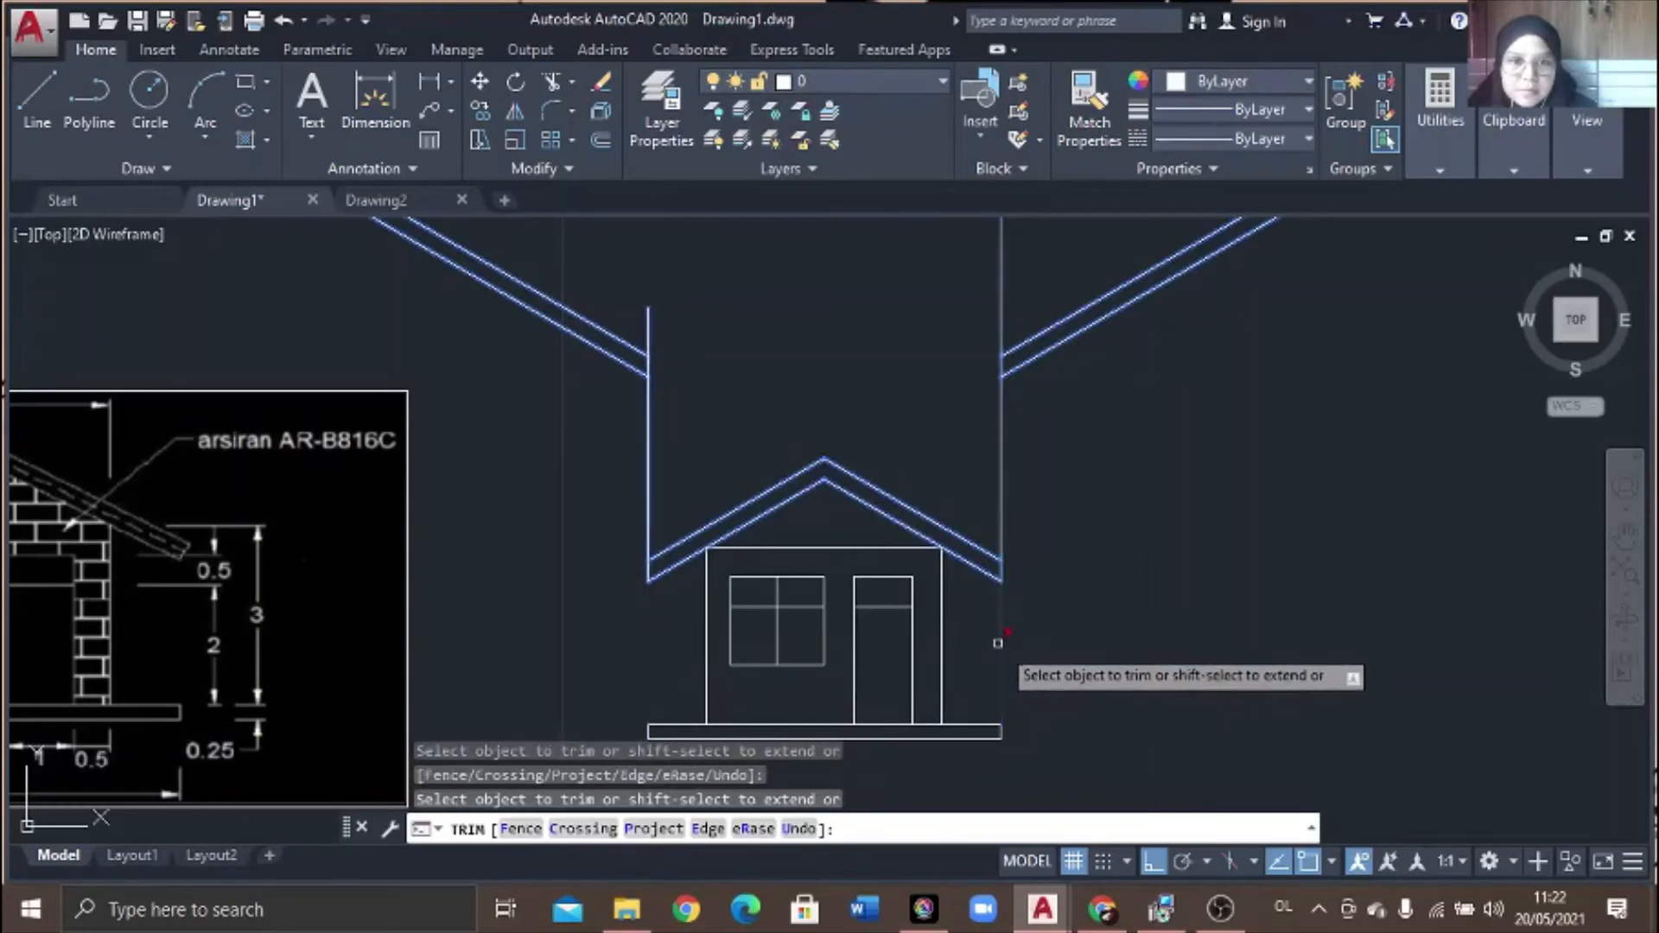
pyautogui.click(1001, 515)
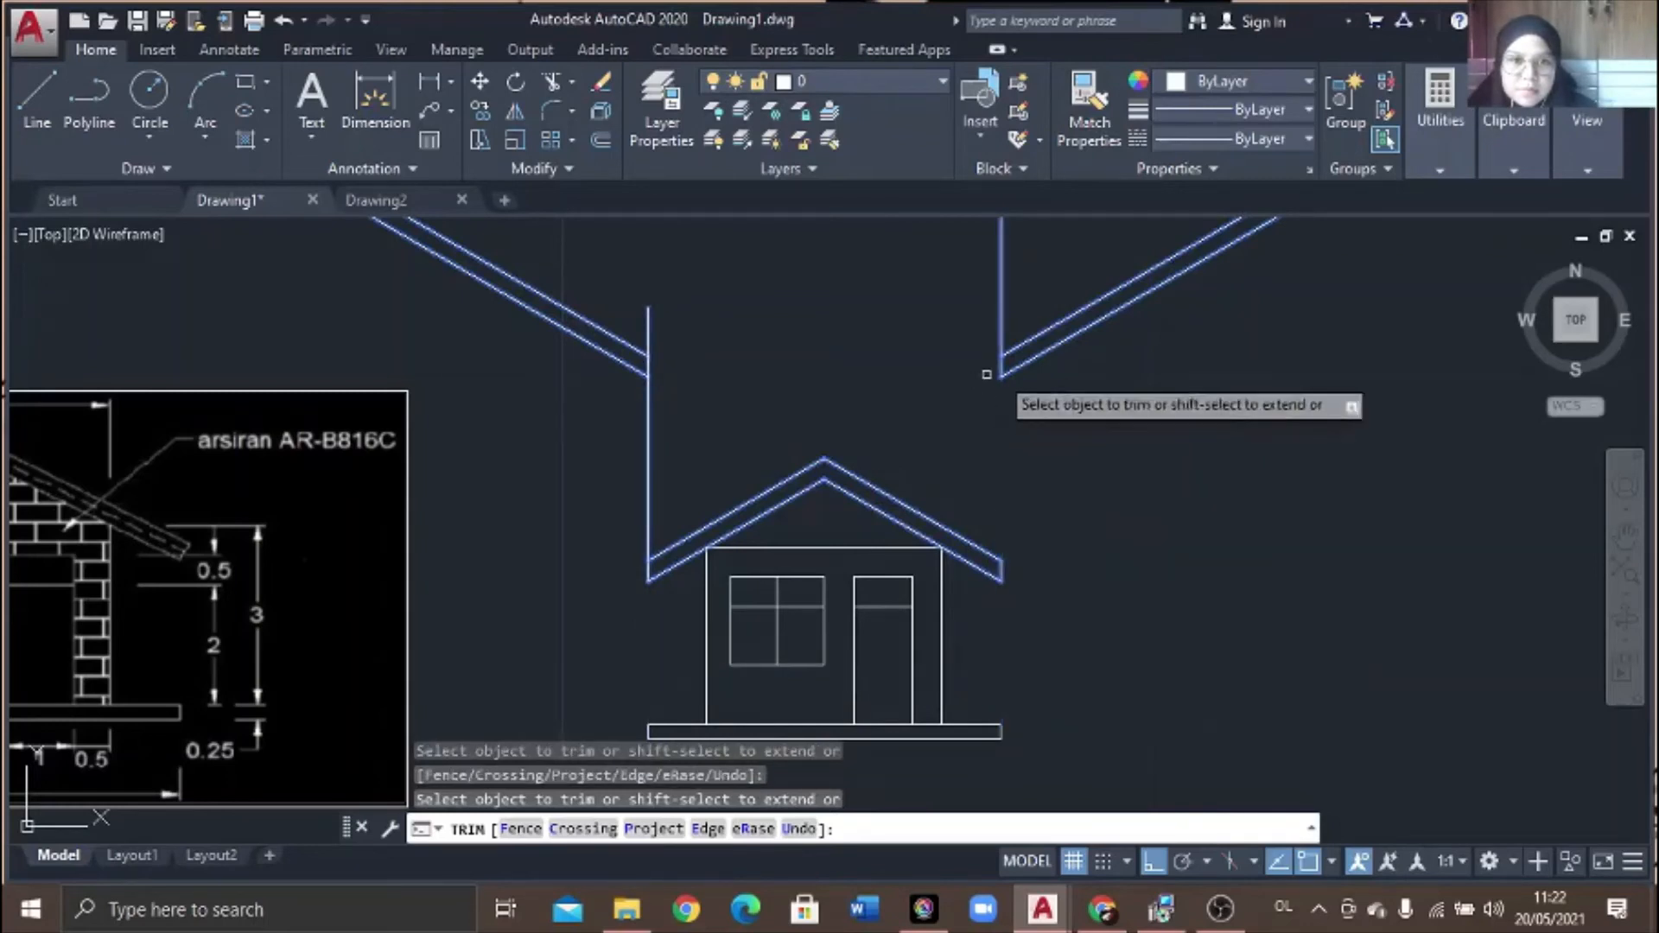
pyautogui.click(654, 449)
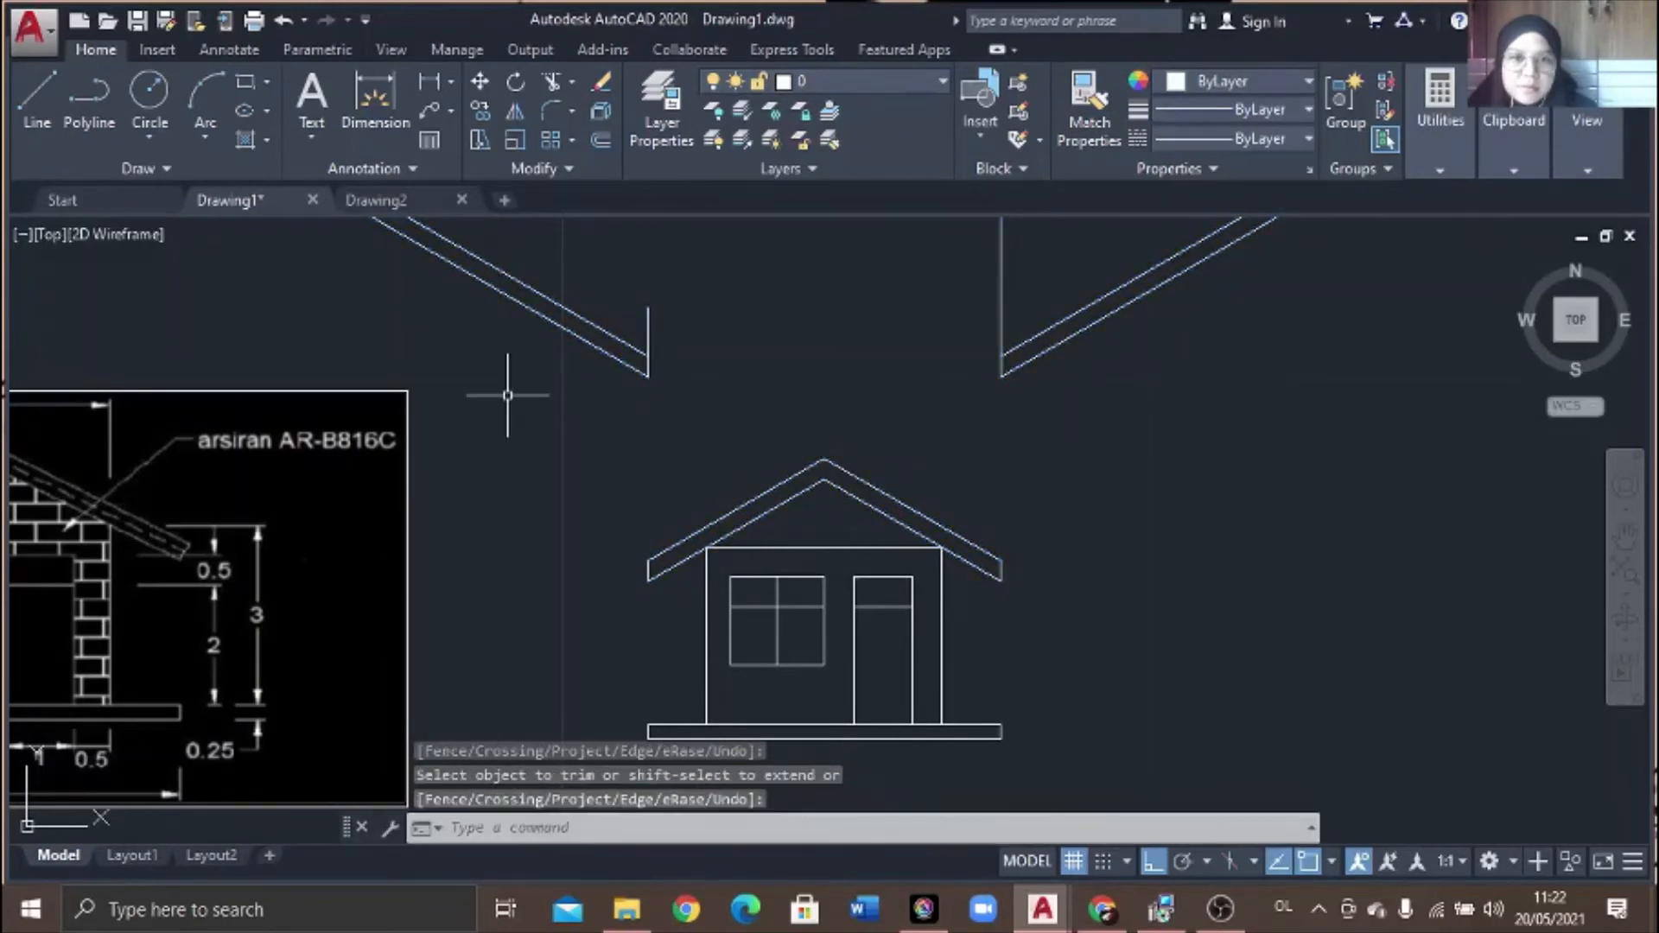
# - Erase the six leftover vertical and sloping line pieces above the house
pyautogui.click(507, 394)
pyautogui.click(1132, 279)
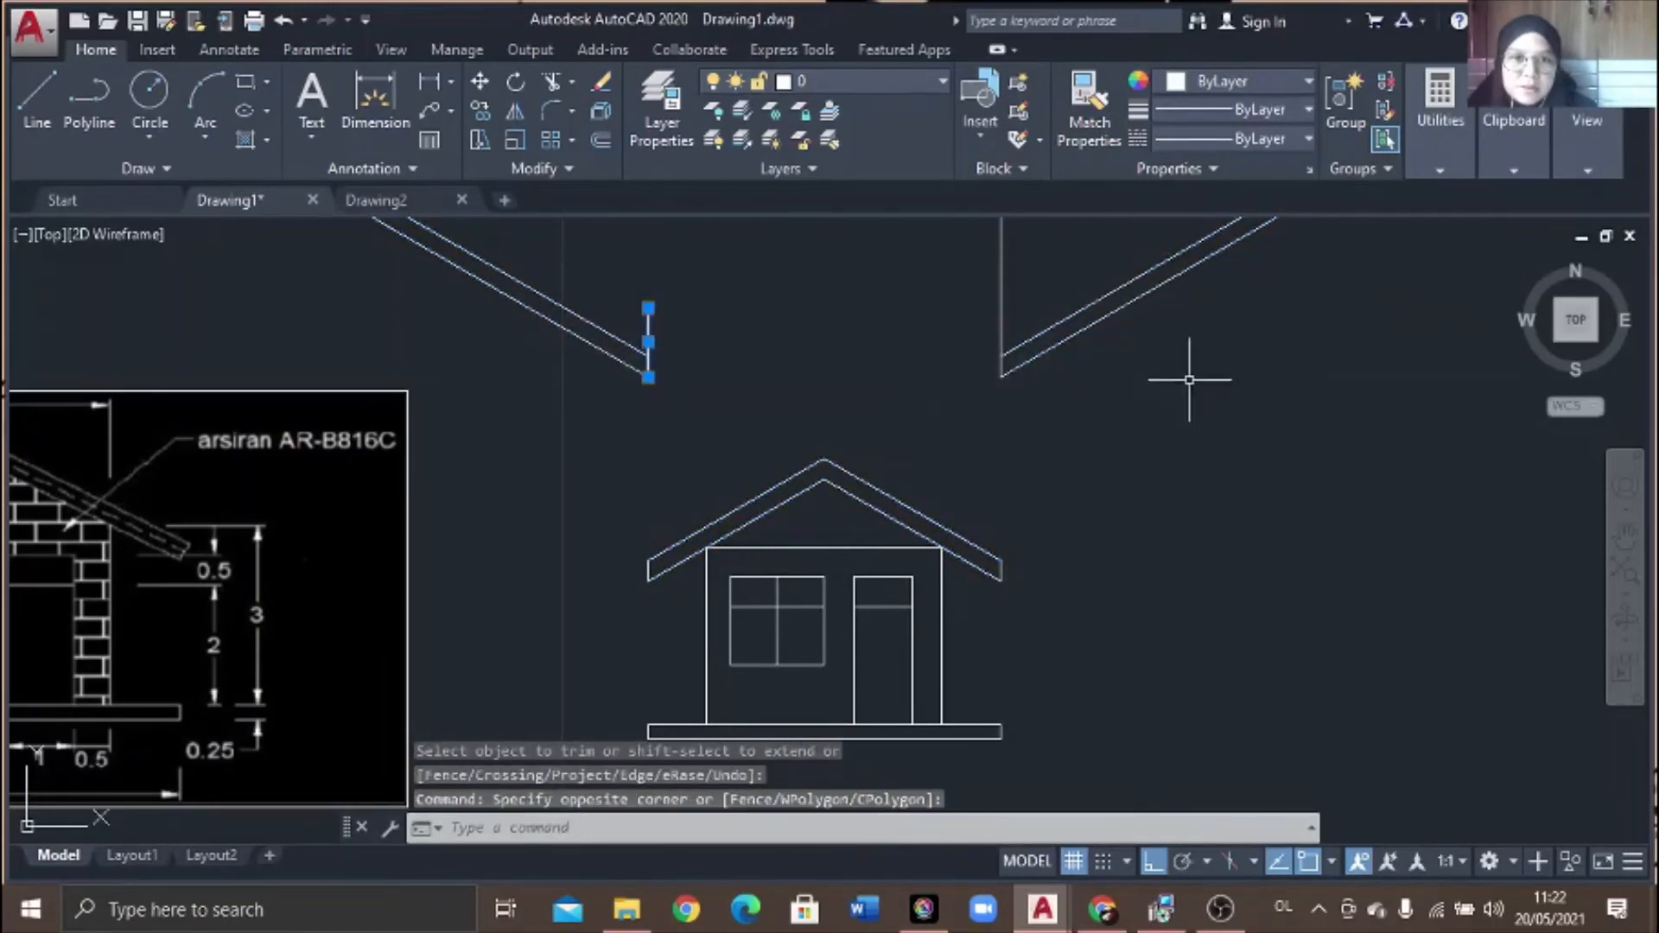
pyautogui.click(1189, 379)
pyautogui.click(513, 316)
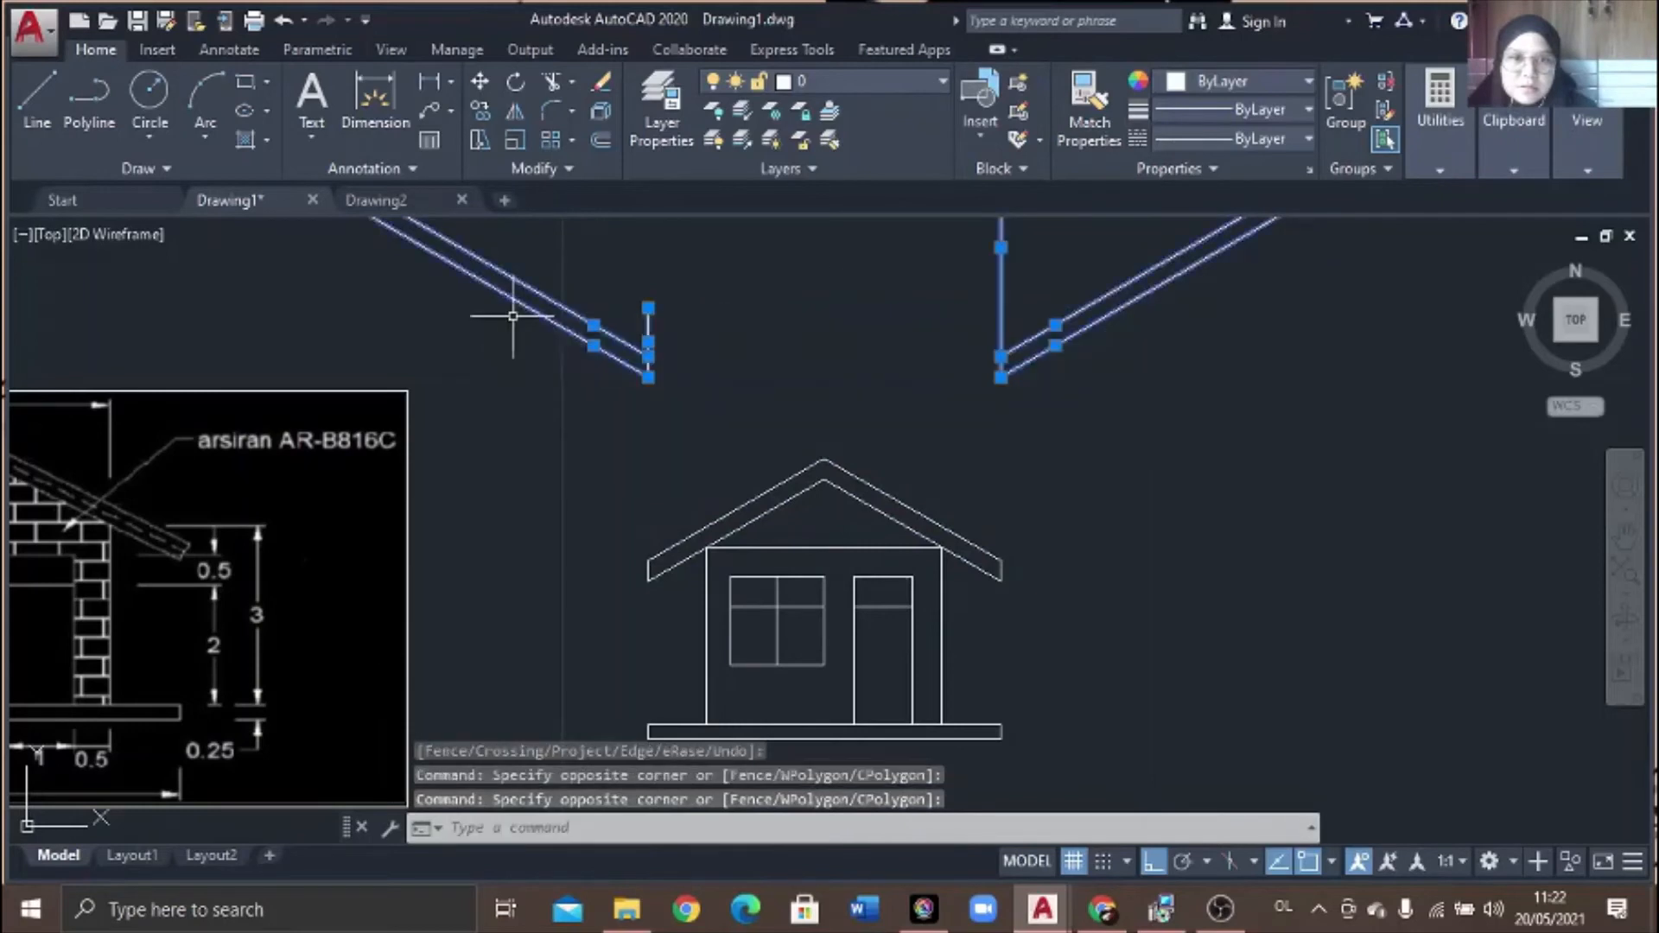
pyautogui.rightClick(646, 330)
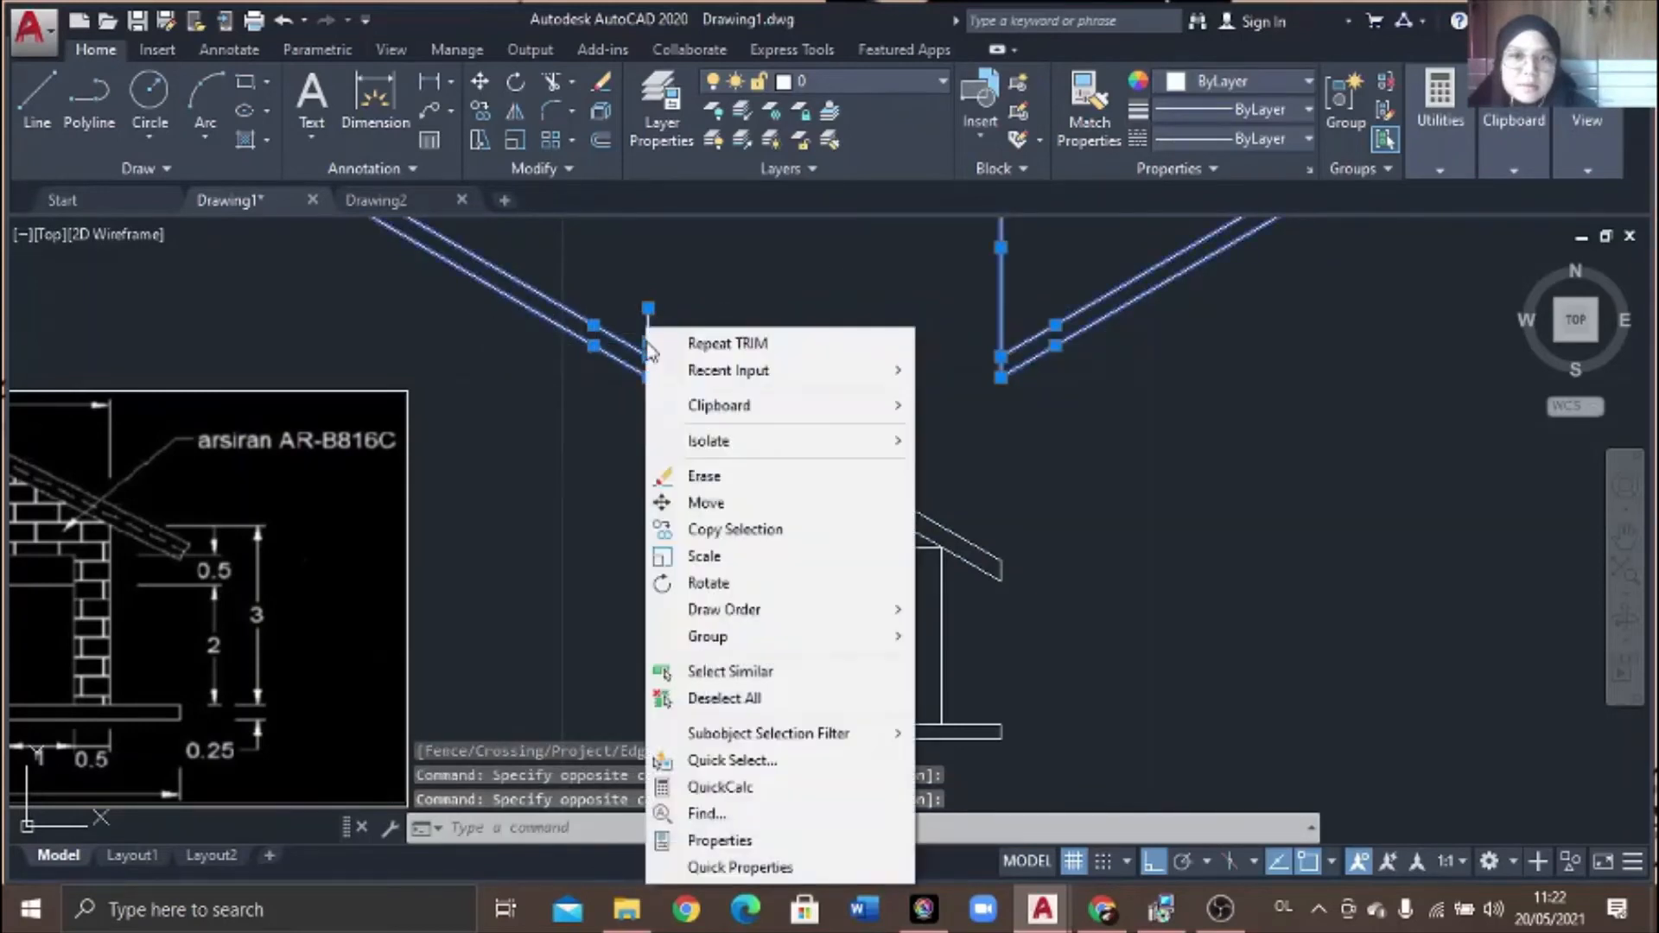
pyautogui.click(740, 474)
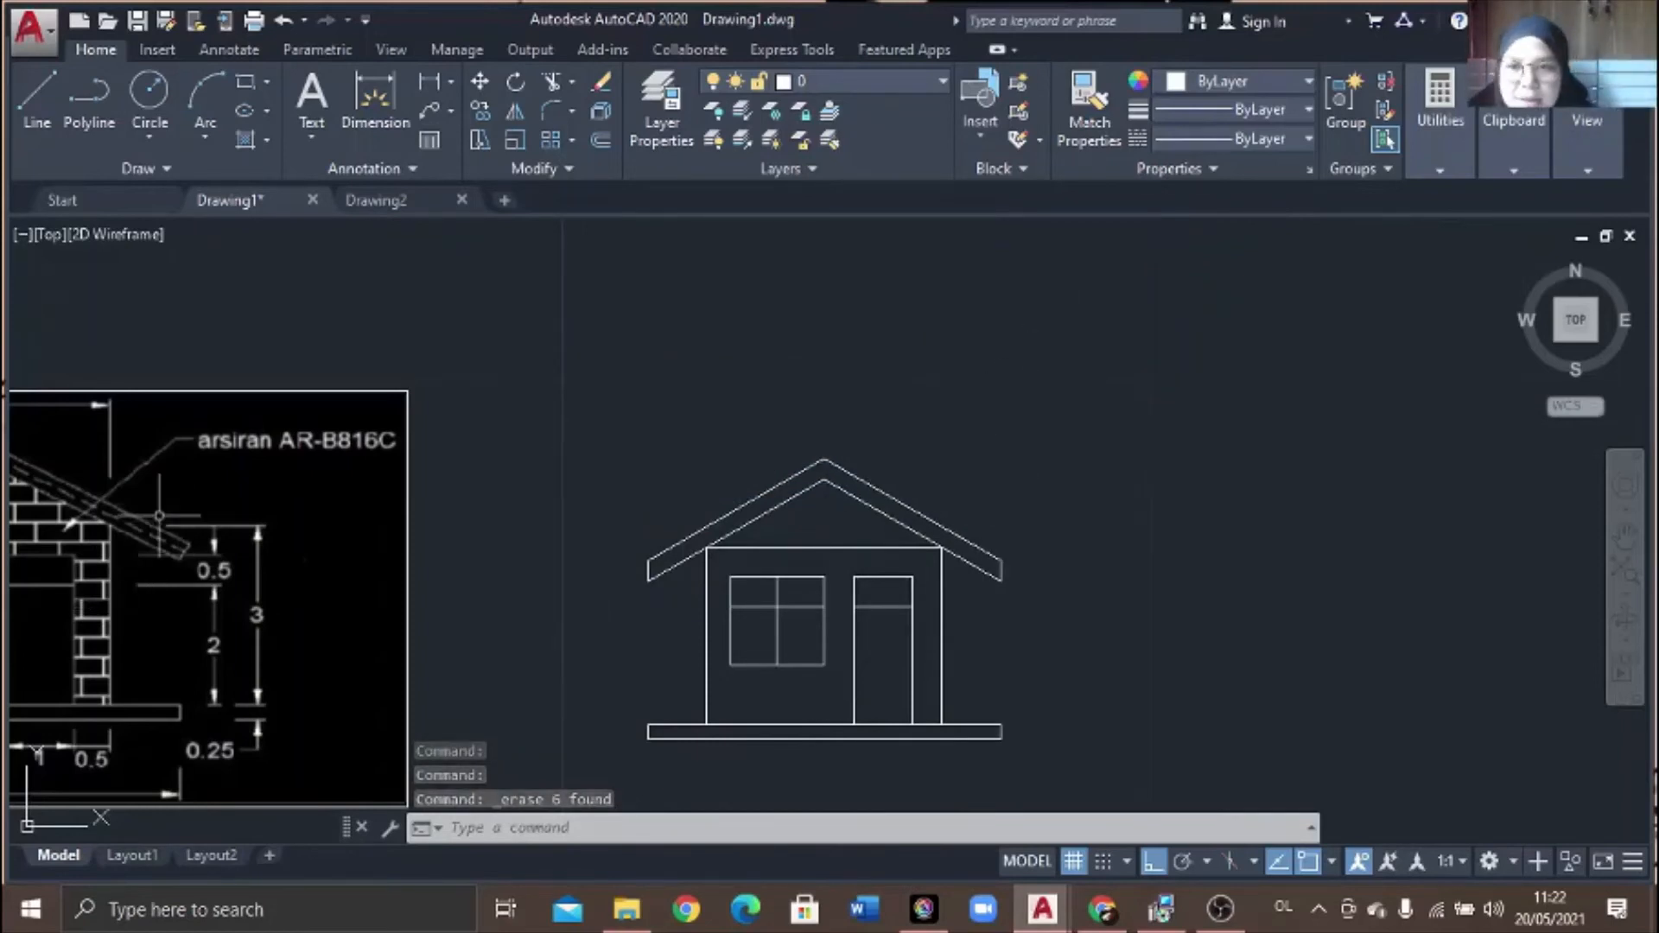
# - Erase the two short vertical lines closing the left and right eave ends
pyautogui.scroll(-1, 166, 589)
pyautogui.scroll(3, 296, 559)
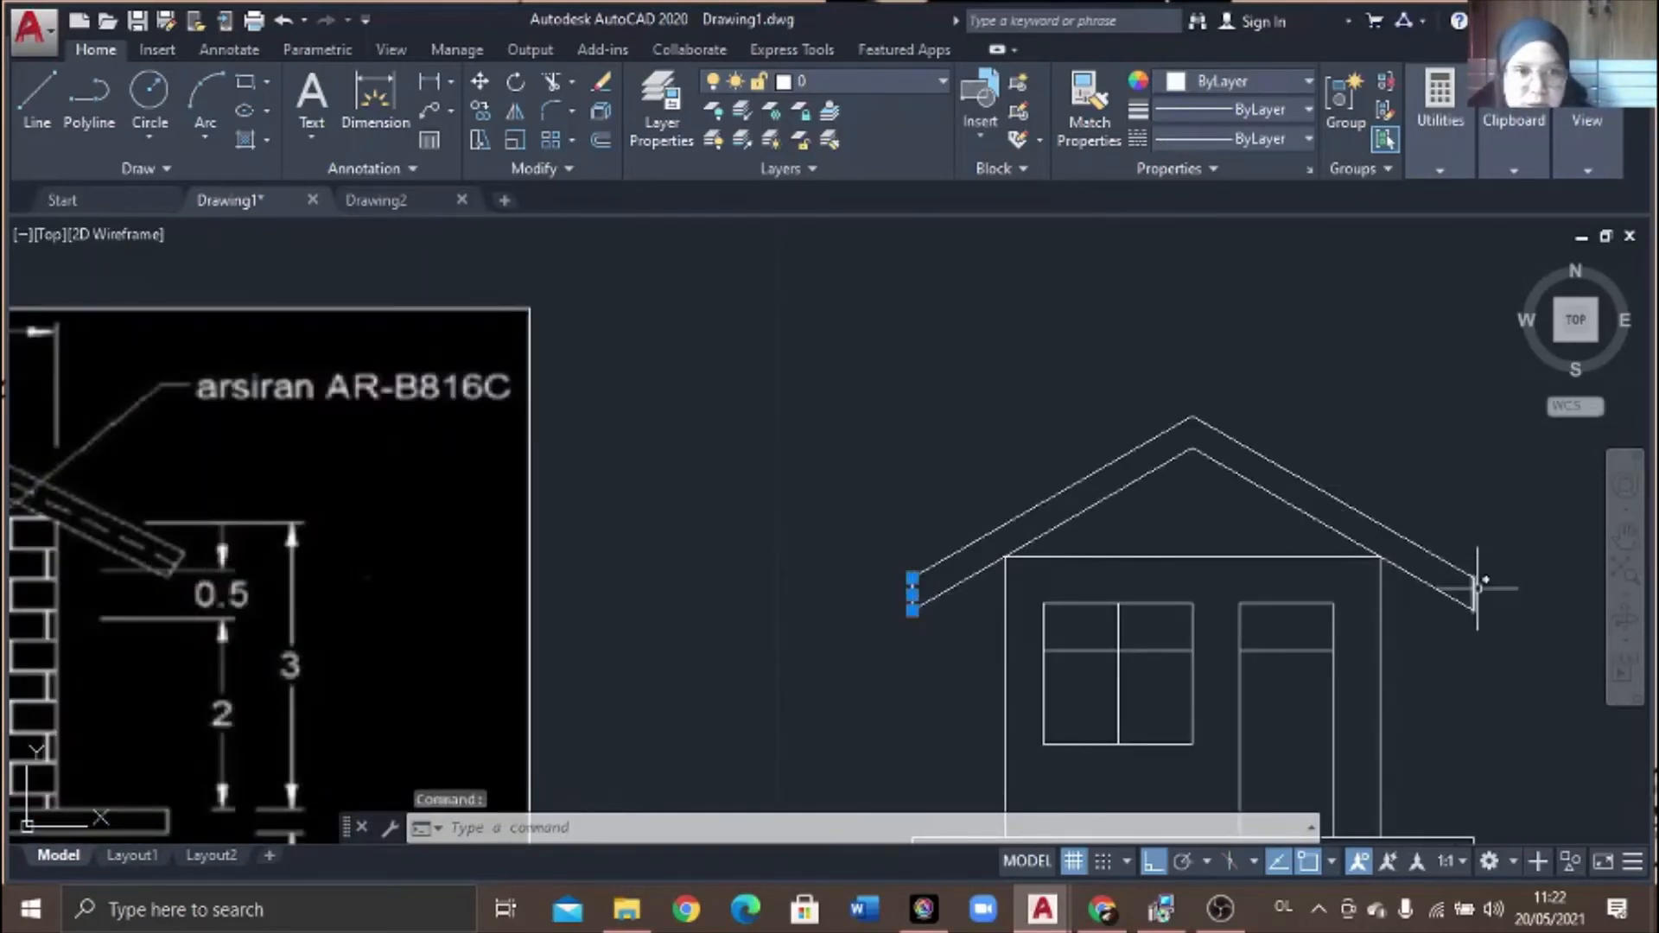
pyautogui.click(1475, 590)
pyautogui.rightClick(1475, 590)
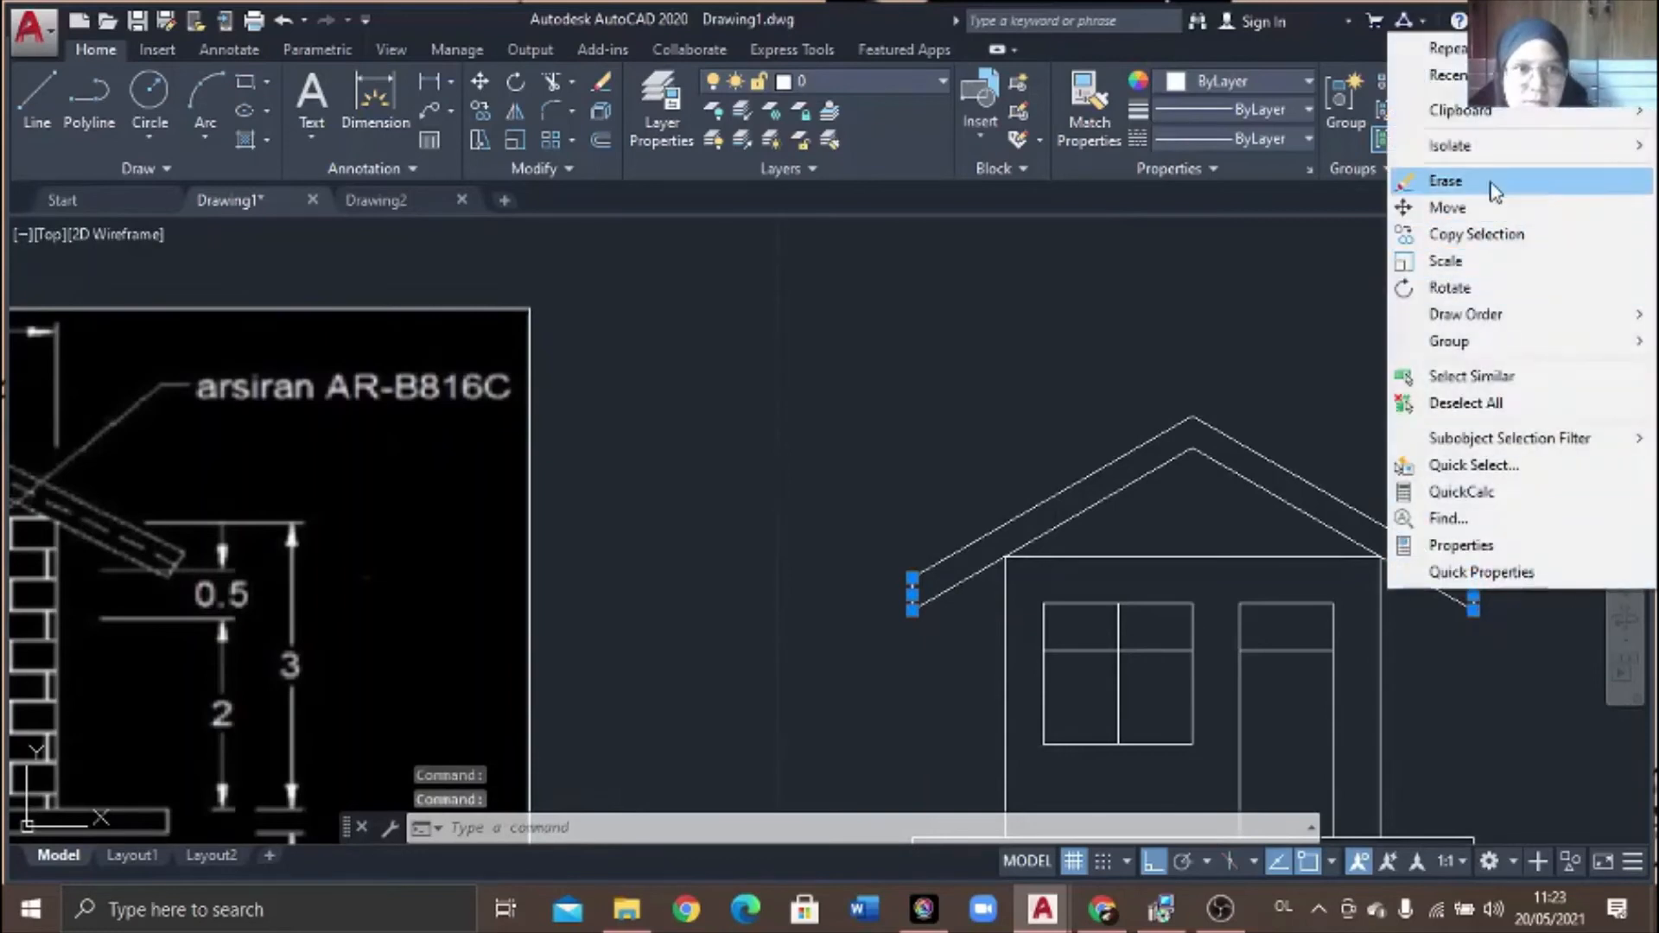
pyautogui.click(1435, 173)
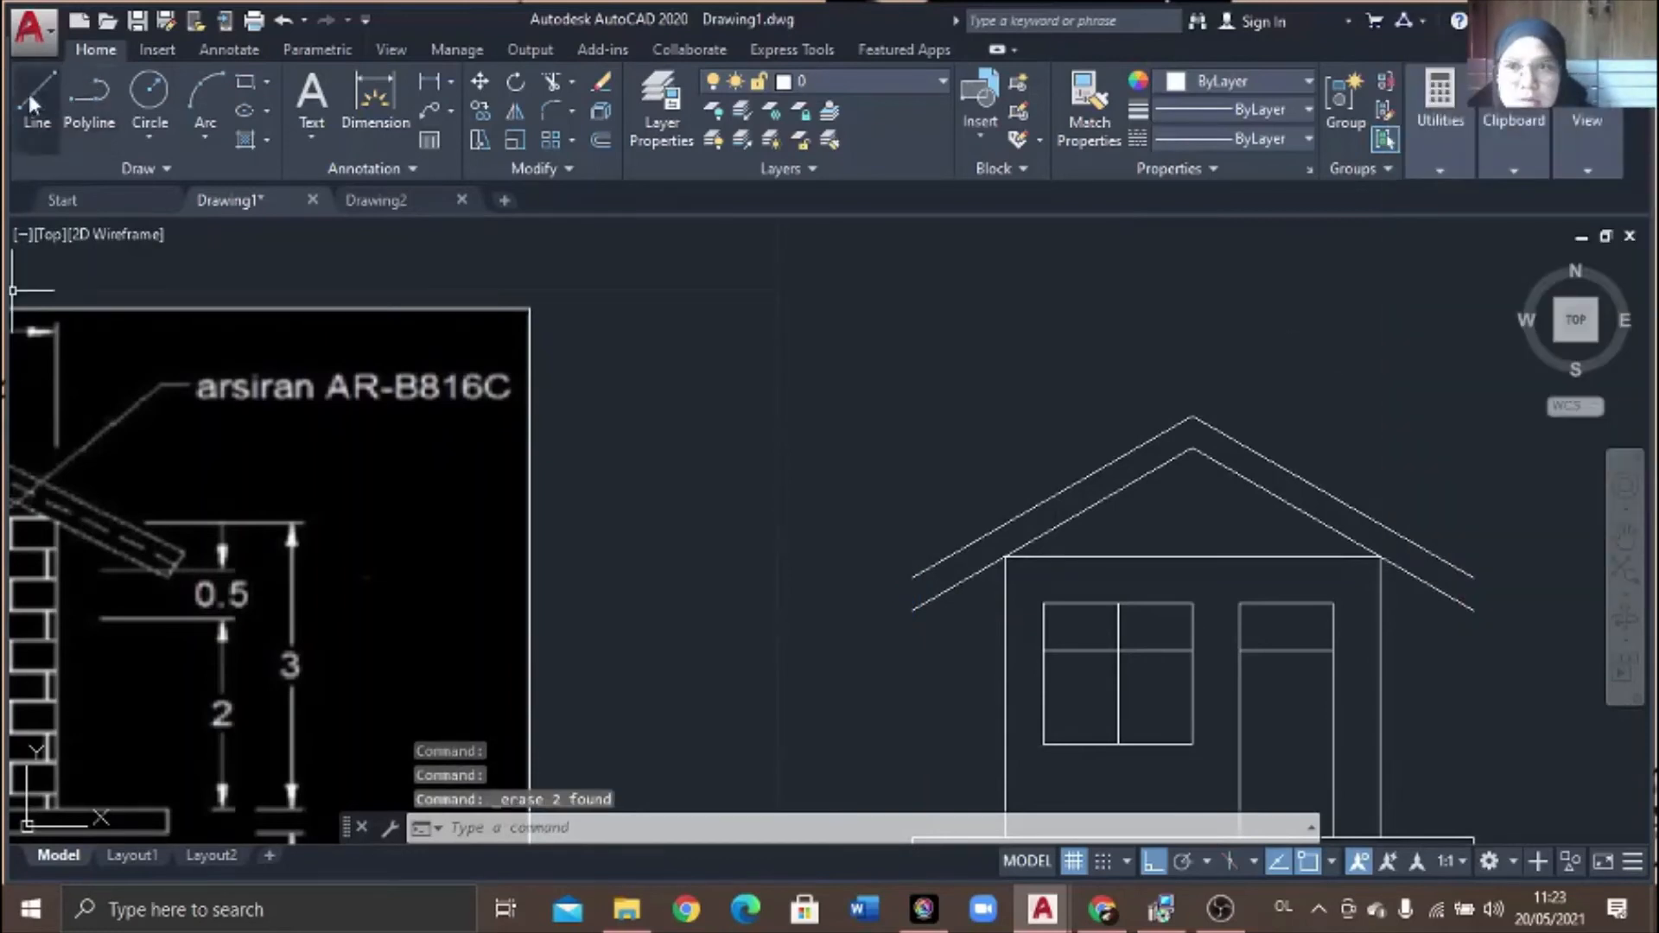
# - With Ortho off, close the left eave end with a line square to the slope, joined to the upper roof line's end
pyautogui.write('l')
pyautogui.press('Return')
pyautogui.scroll(5, 907, 610)
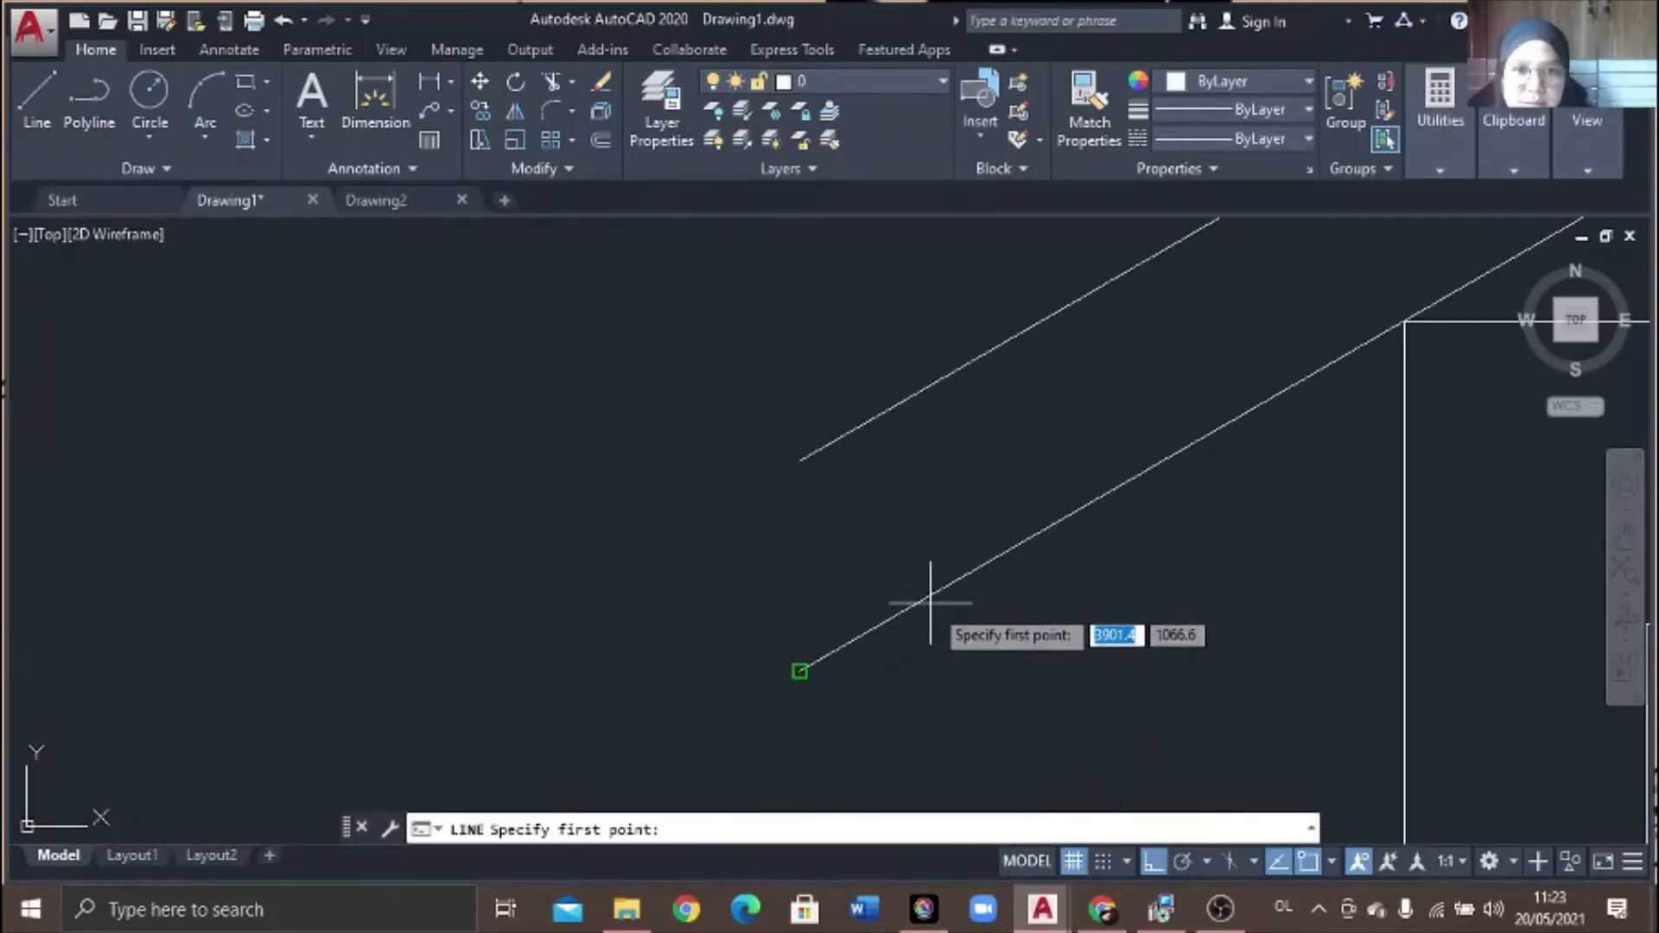
pyautogui.click(800, 669)
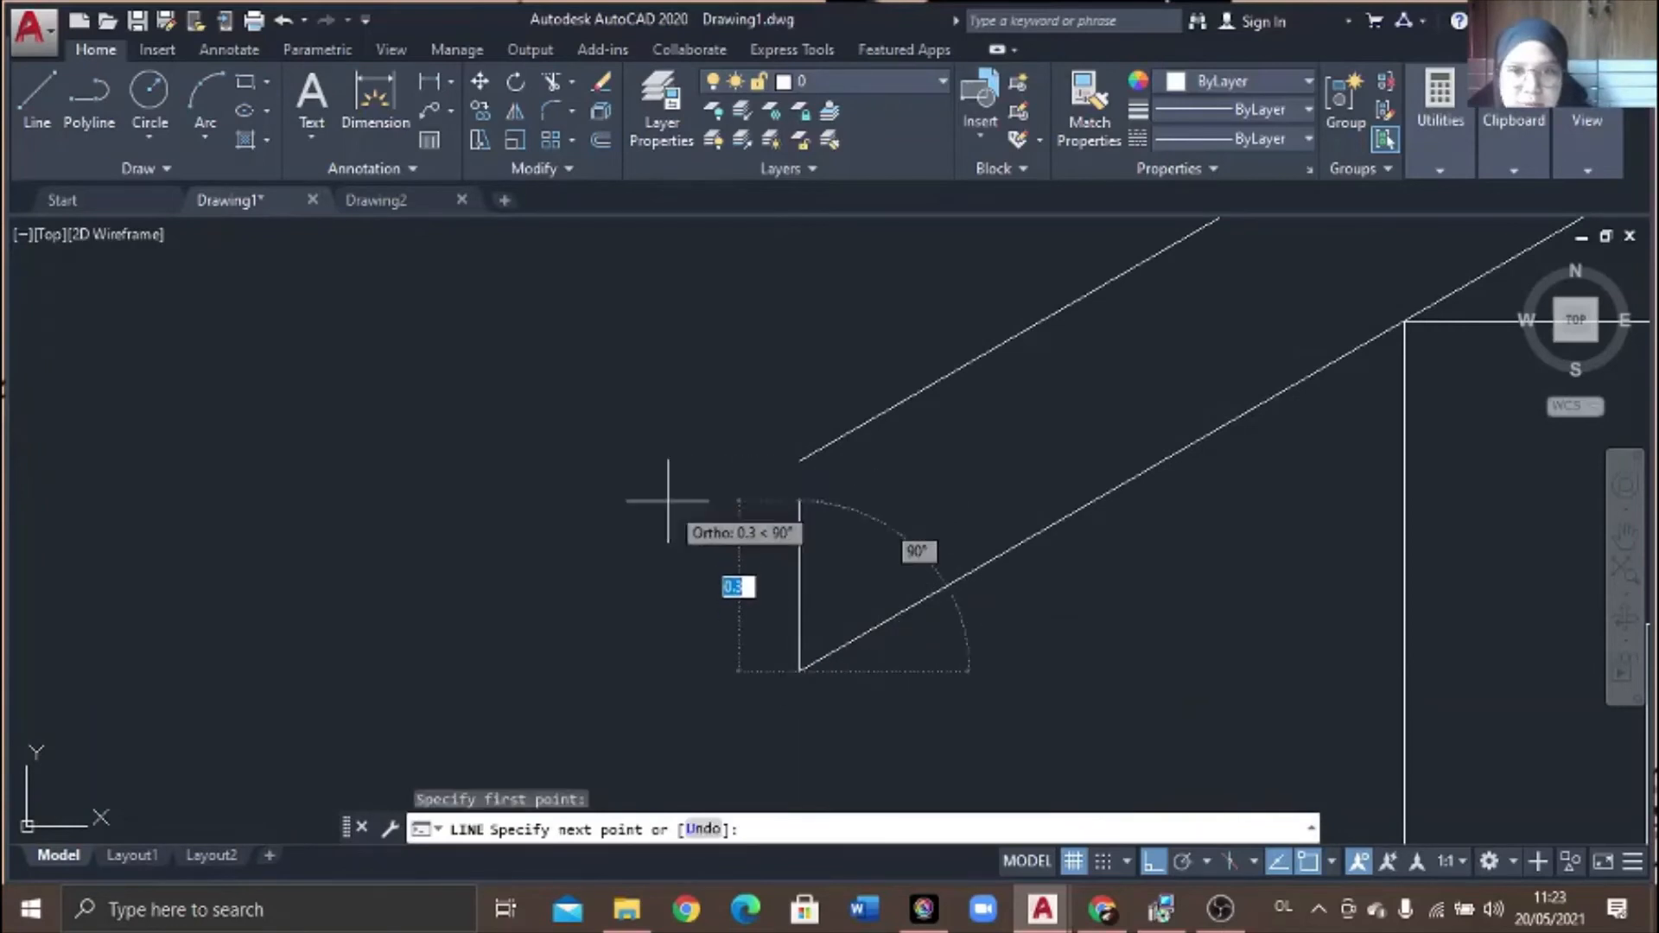
pyautogui.press('F8')
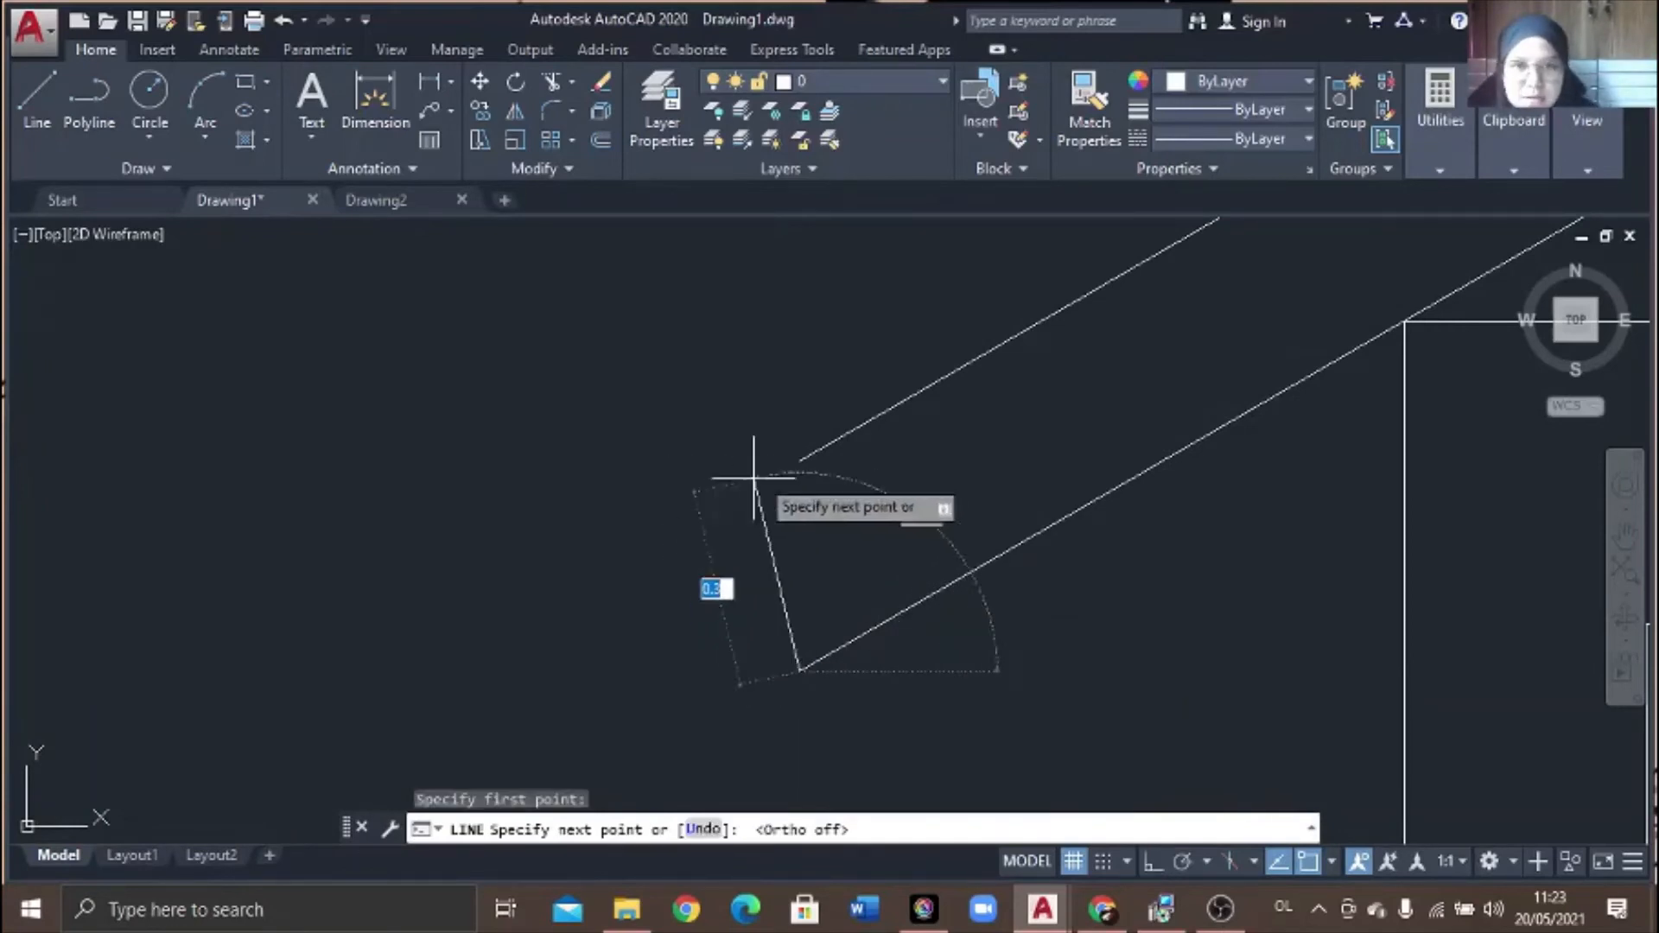
pyautogui.click(706, 513)
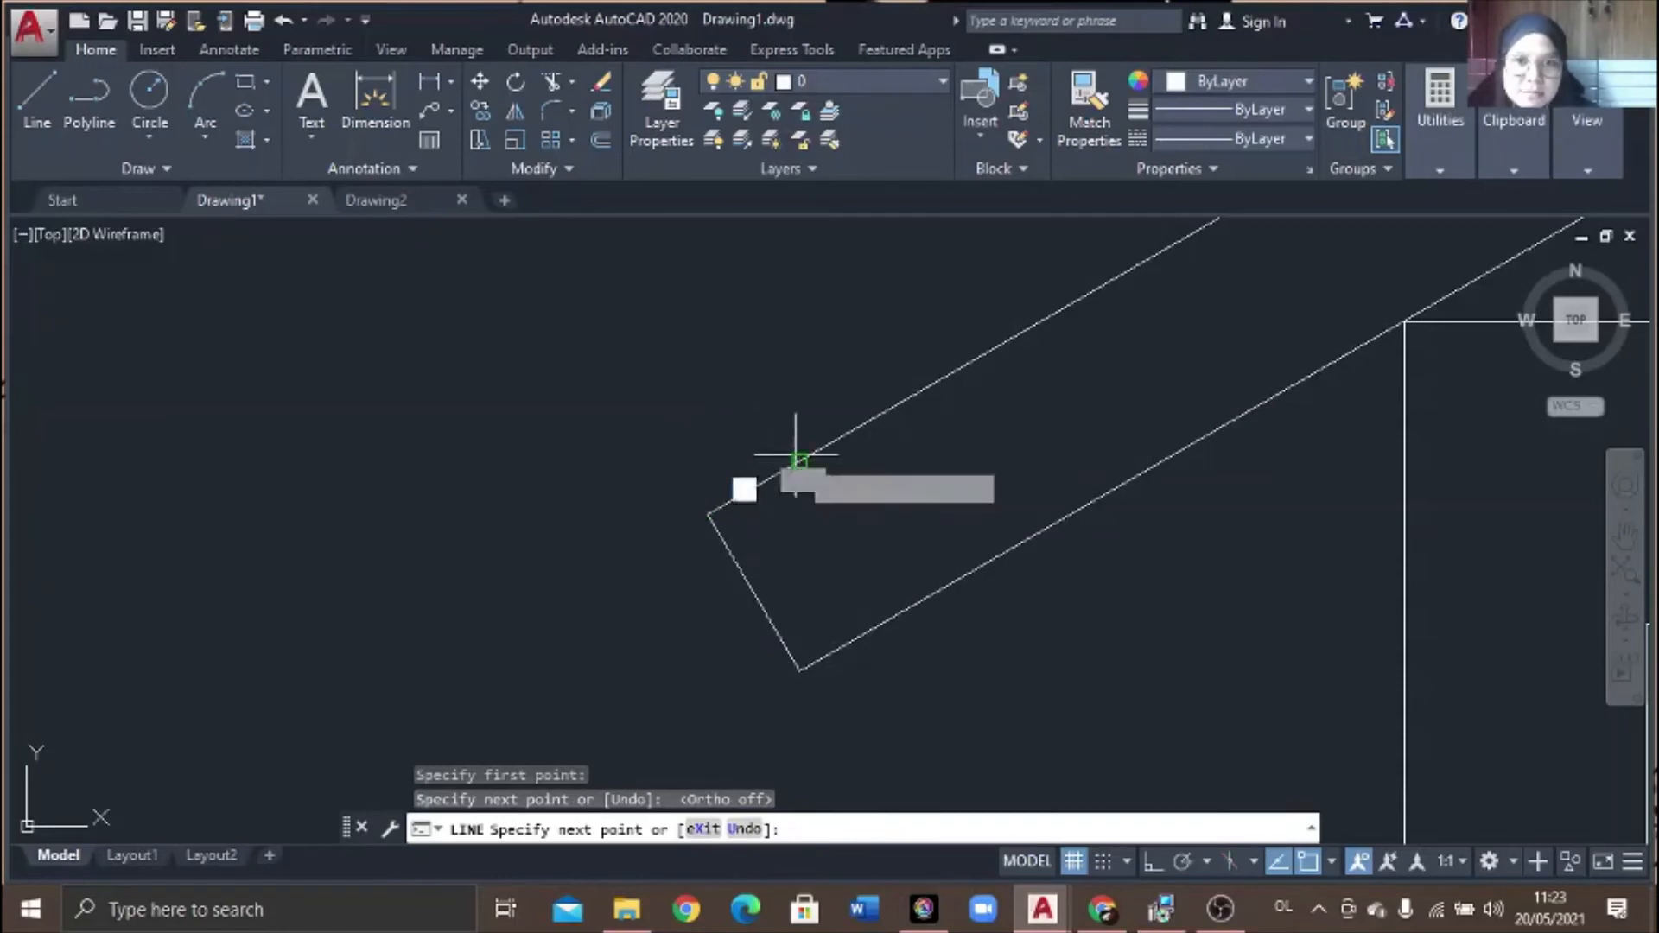
pyautogui.click(799, 461)
pyautogui.press('Return')
pyautogui.scroll(-4, 1148, 519)
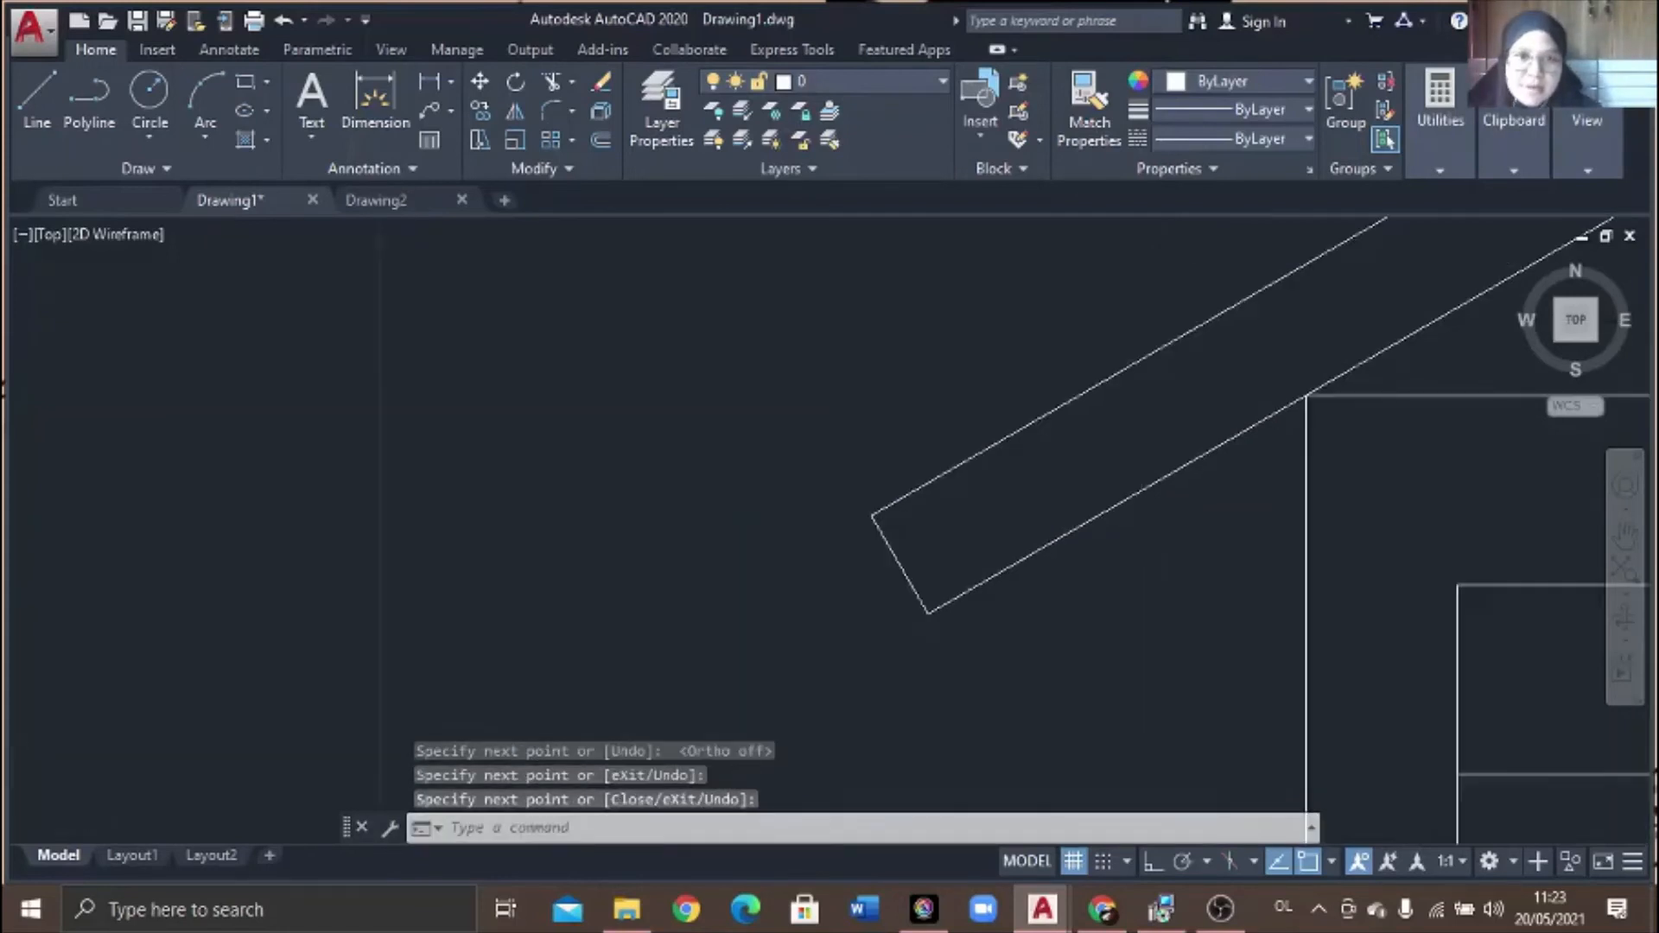
# - Close the right eave end with a line from the lower roof line, square to the slope, joined to the upper roof line's end
pyautogui.click(1625, 534)
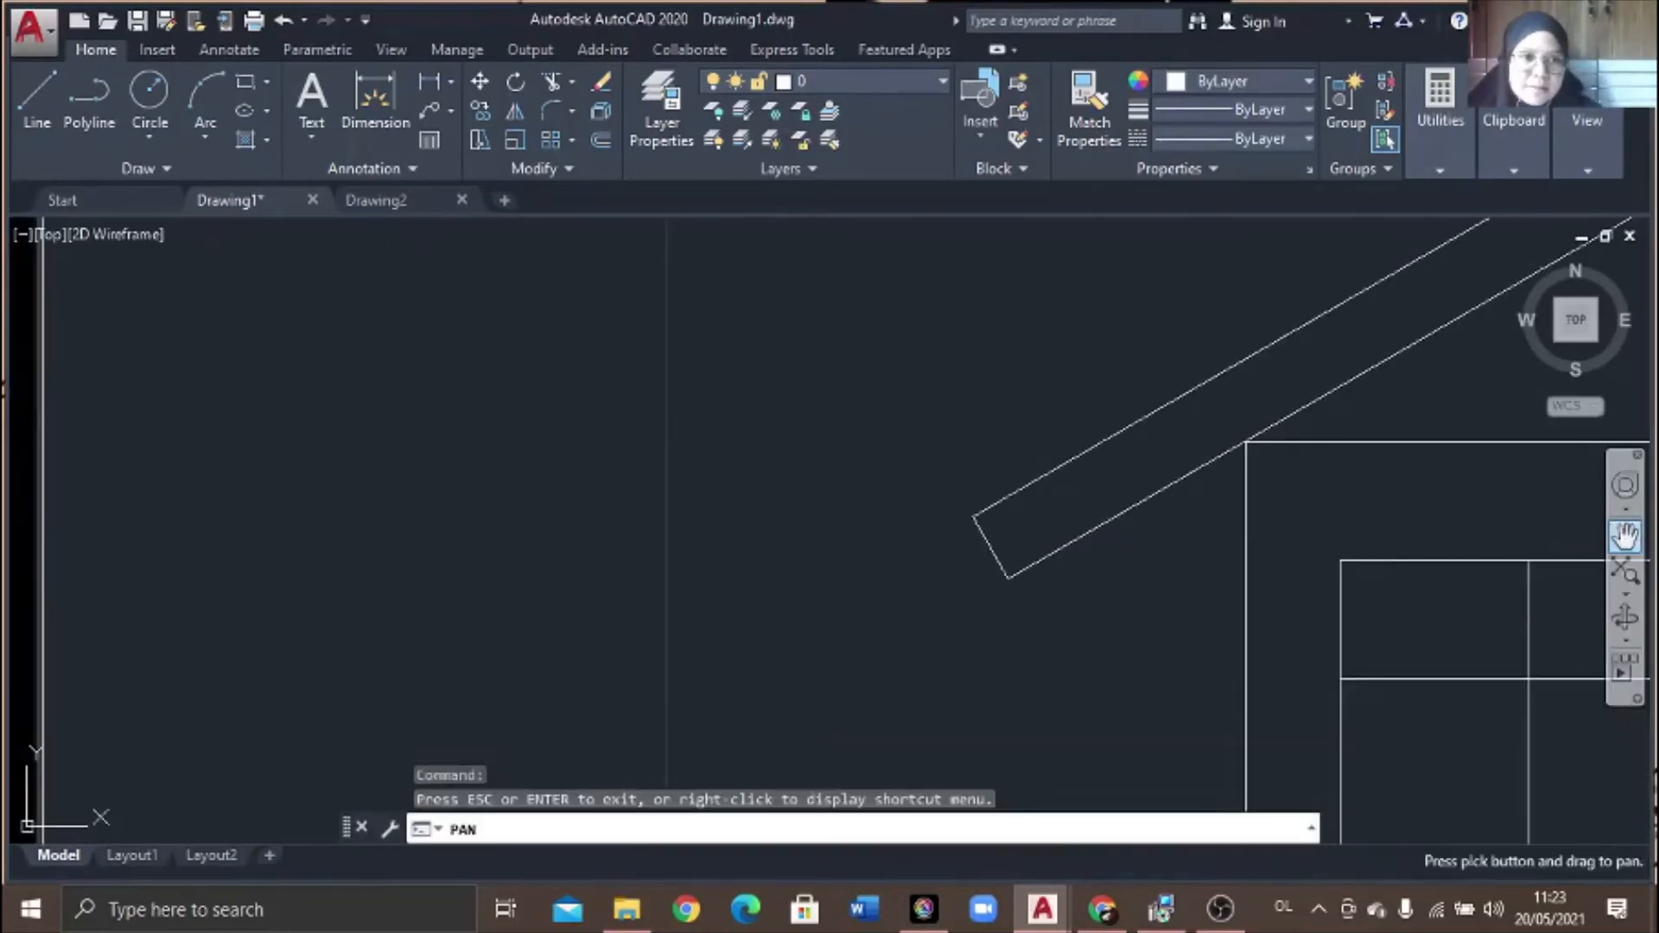
pyautogui.moveTo(1456, 546)
pyautogui.mouseDown()
pyautogui.moveTo(300, 556)
pyautogui.moveTo(180, 534)
pyautogui.mouseUp()
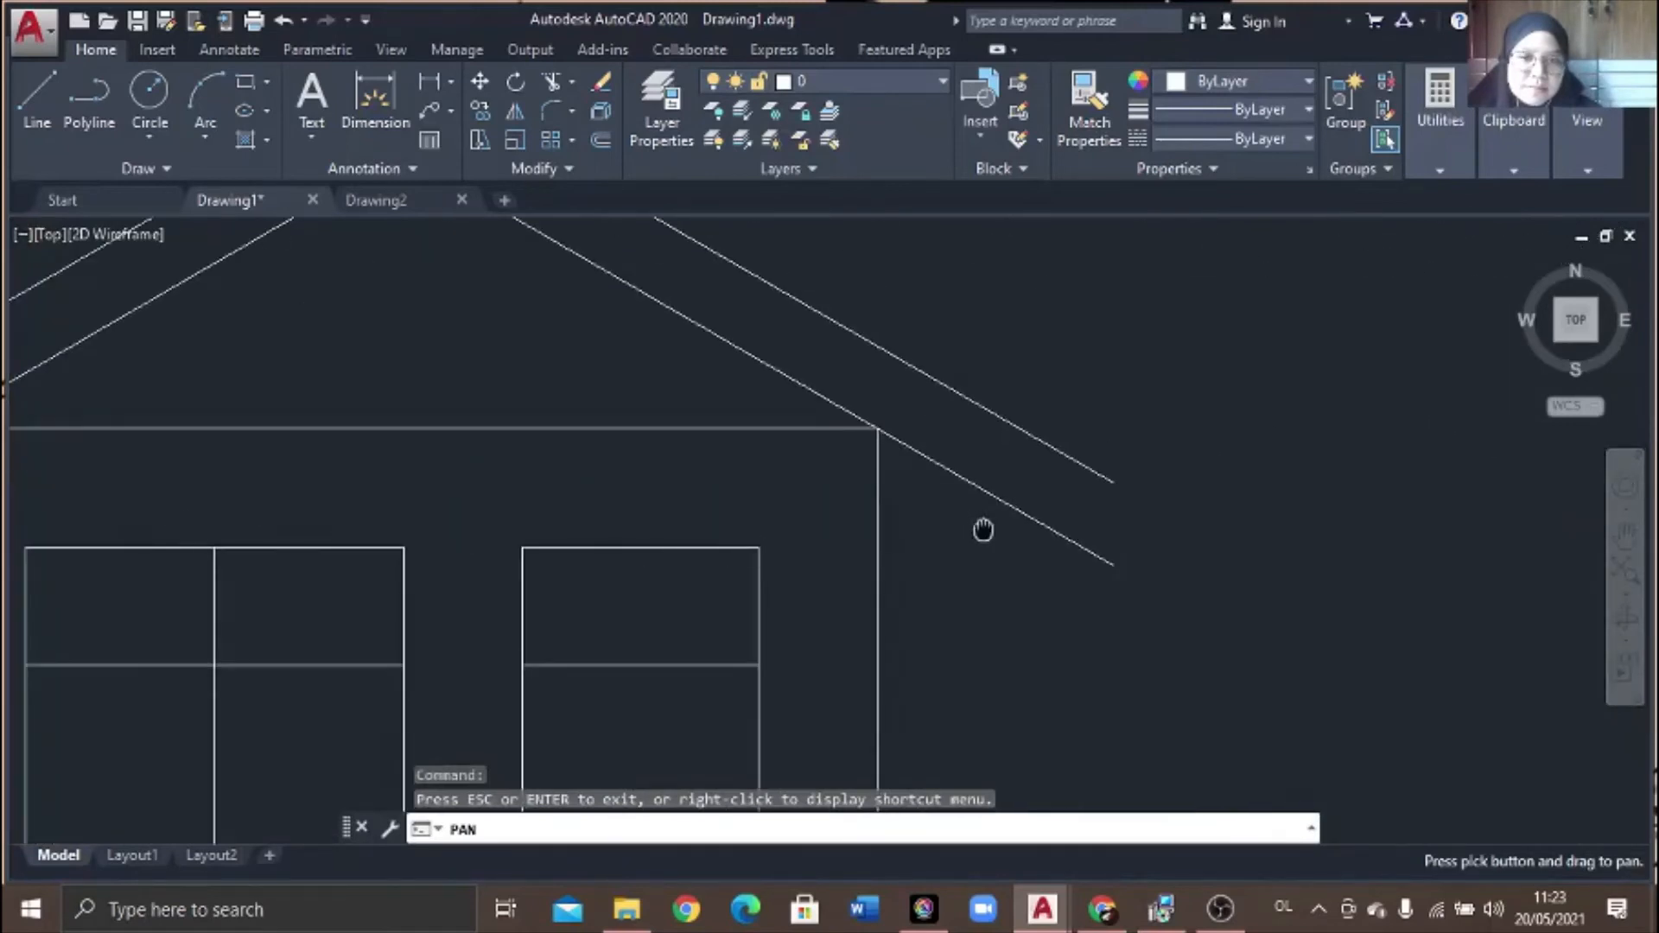
pyautogui.moveTo(983, 529); pyautogui.dragTo(807, 532)
pyautogui.press('Escape')
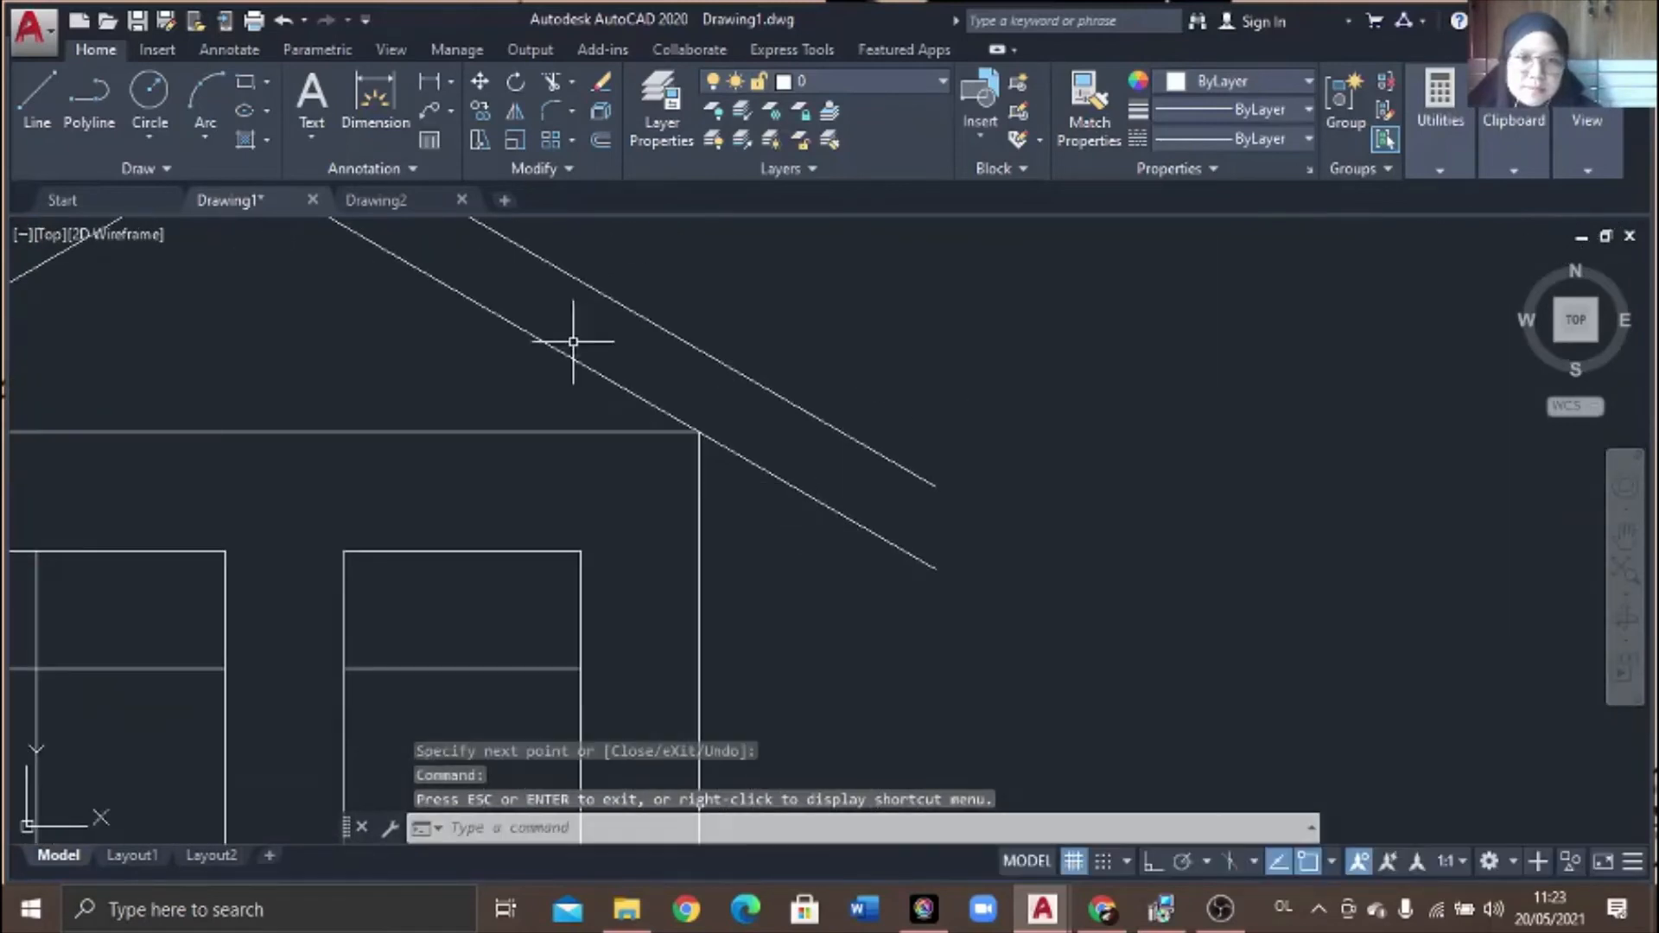
pyautogui.click(50, 86)
pyautogui.scroll(2, 1210, 622)
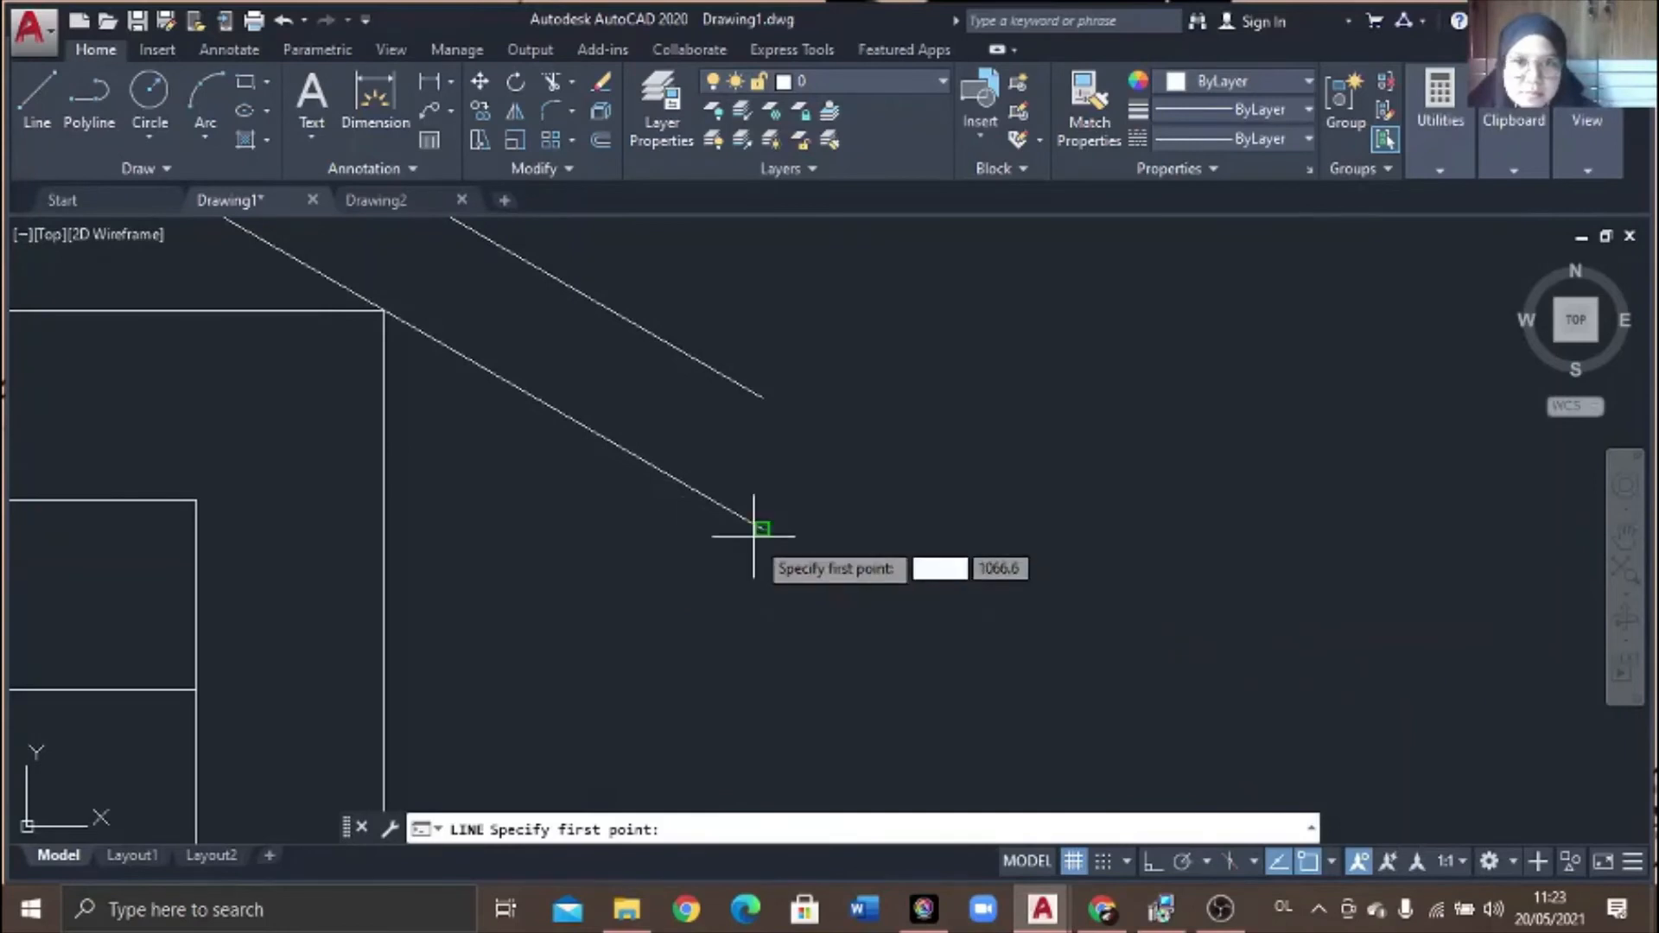
pyautogui.click(761, 525)
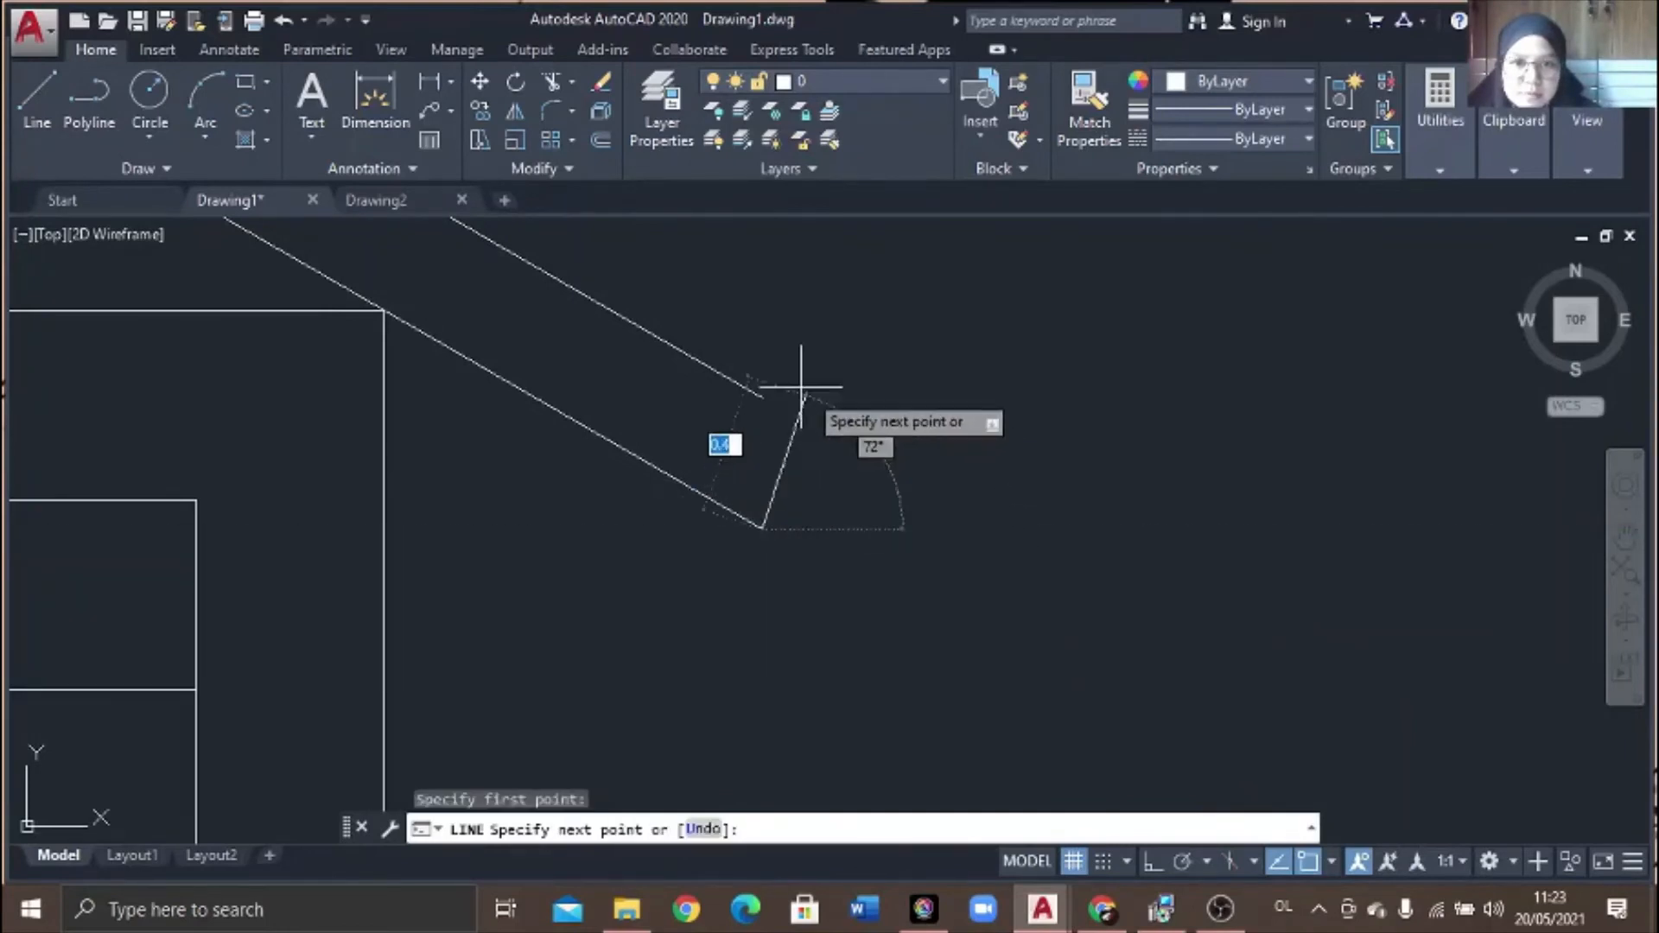
pyautogui.click(827, 428)
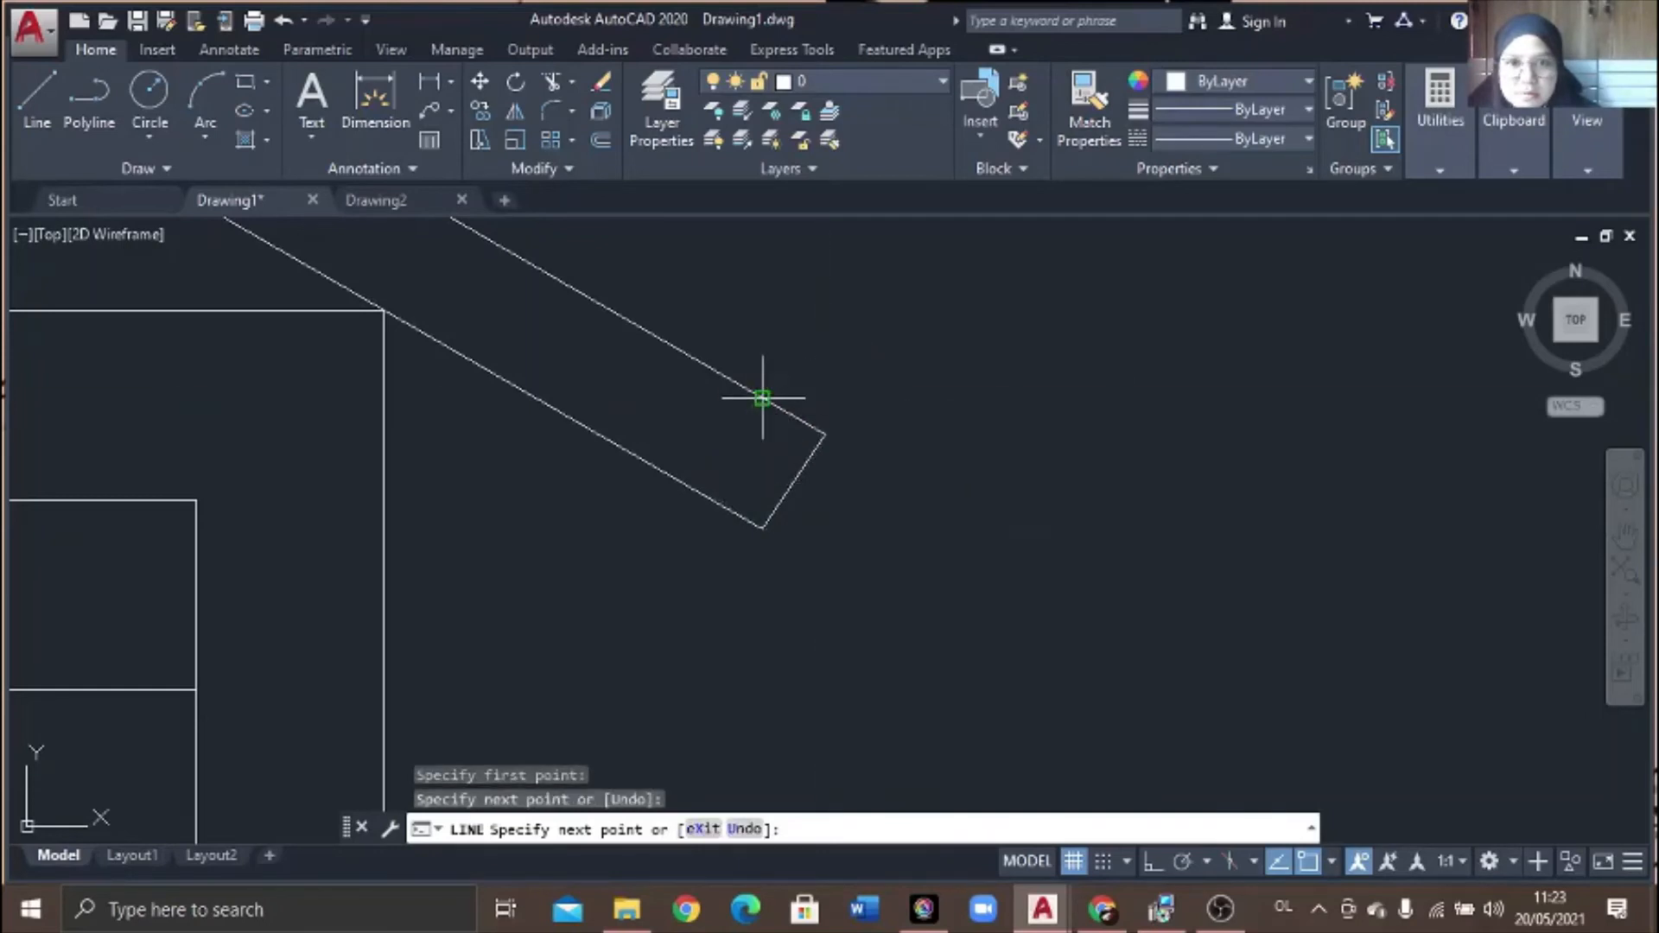
pyautogui.click(761, 397)
pyautogui.press('Return')
pyautogui.scroll(-2, 862, 540)
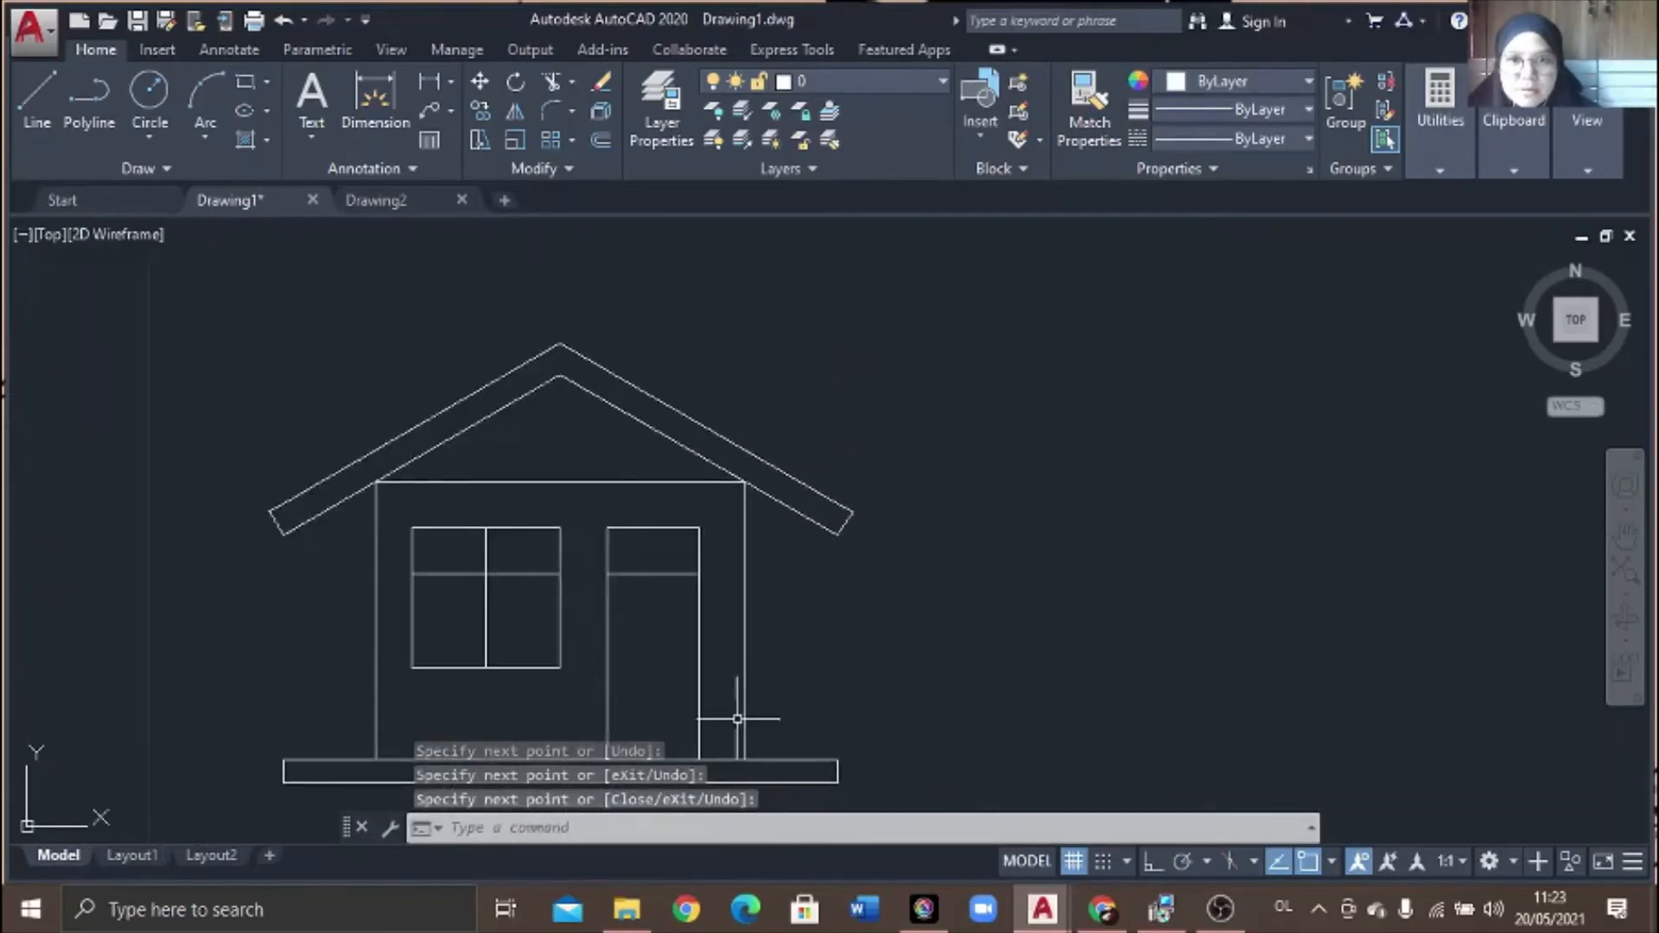
# - Hatch the gable triangle and the front wall around the window and door with the AR-B816C brick pattern
pyautogui.scroll(-2, 737, 718)
pyautogui.click(1625, 536)
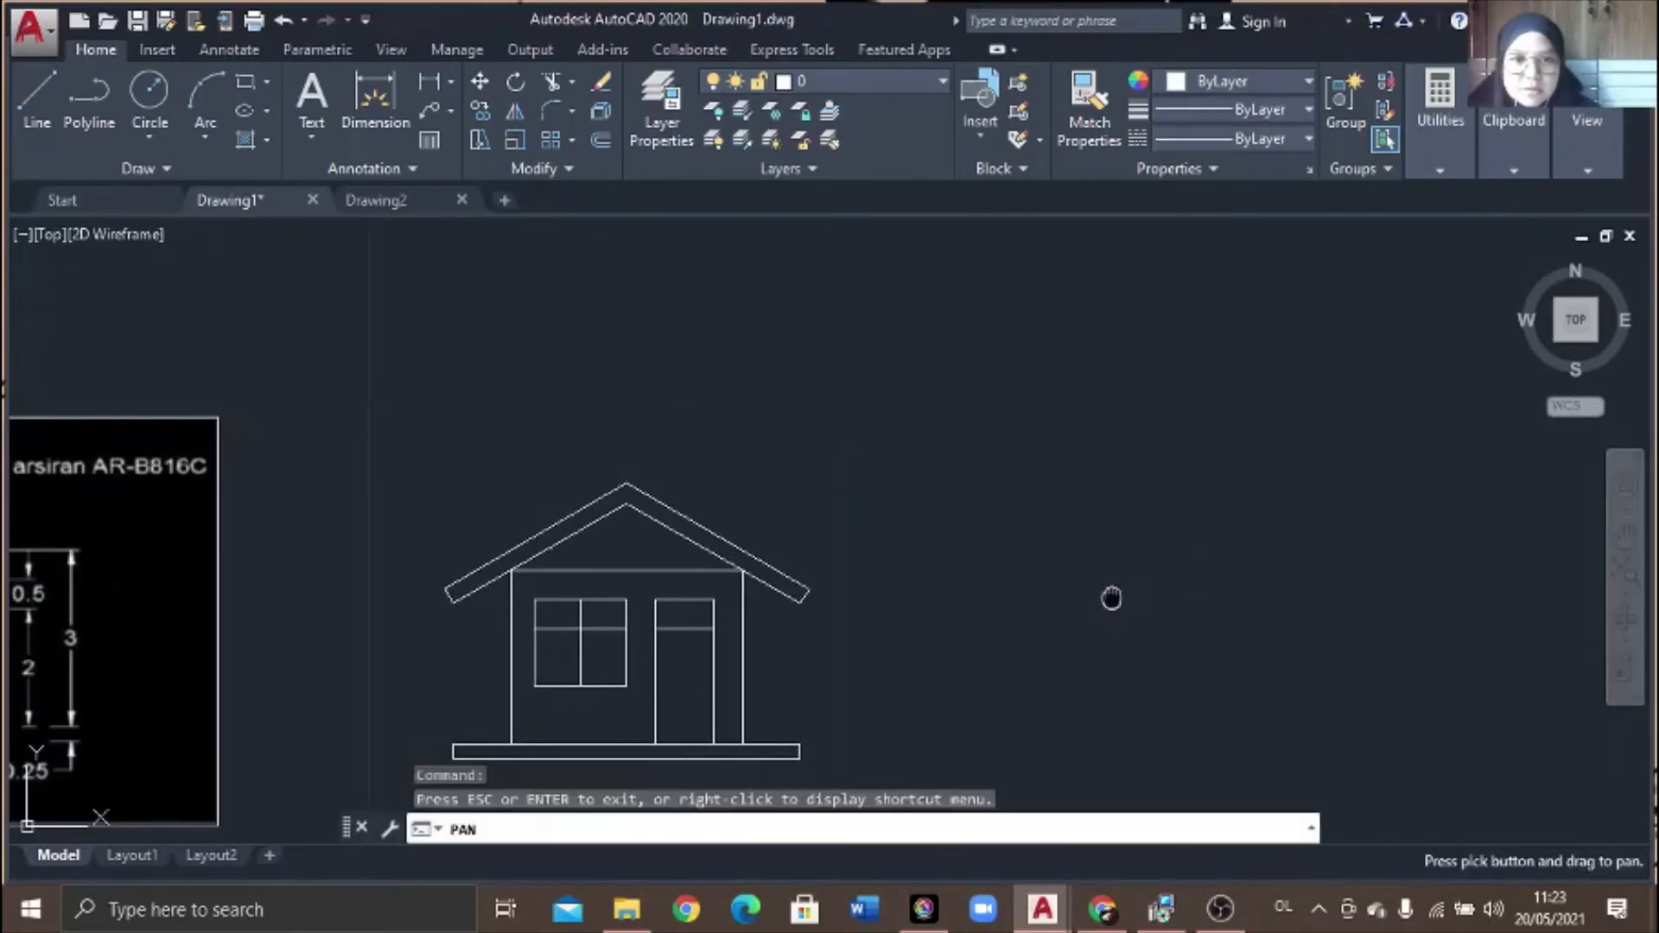
pyautogui.moveTo(1111, 598); pyautogui.dragTo(1189, 481)
pyautogui.moveTo(795, 553); pyautogui.dragTo(1018, 581)
pyautogui.moveTo(896, 570); pyautogui.dragTo(1016, 518)
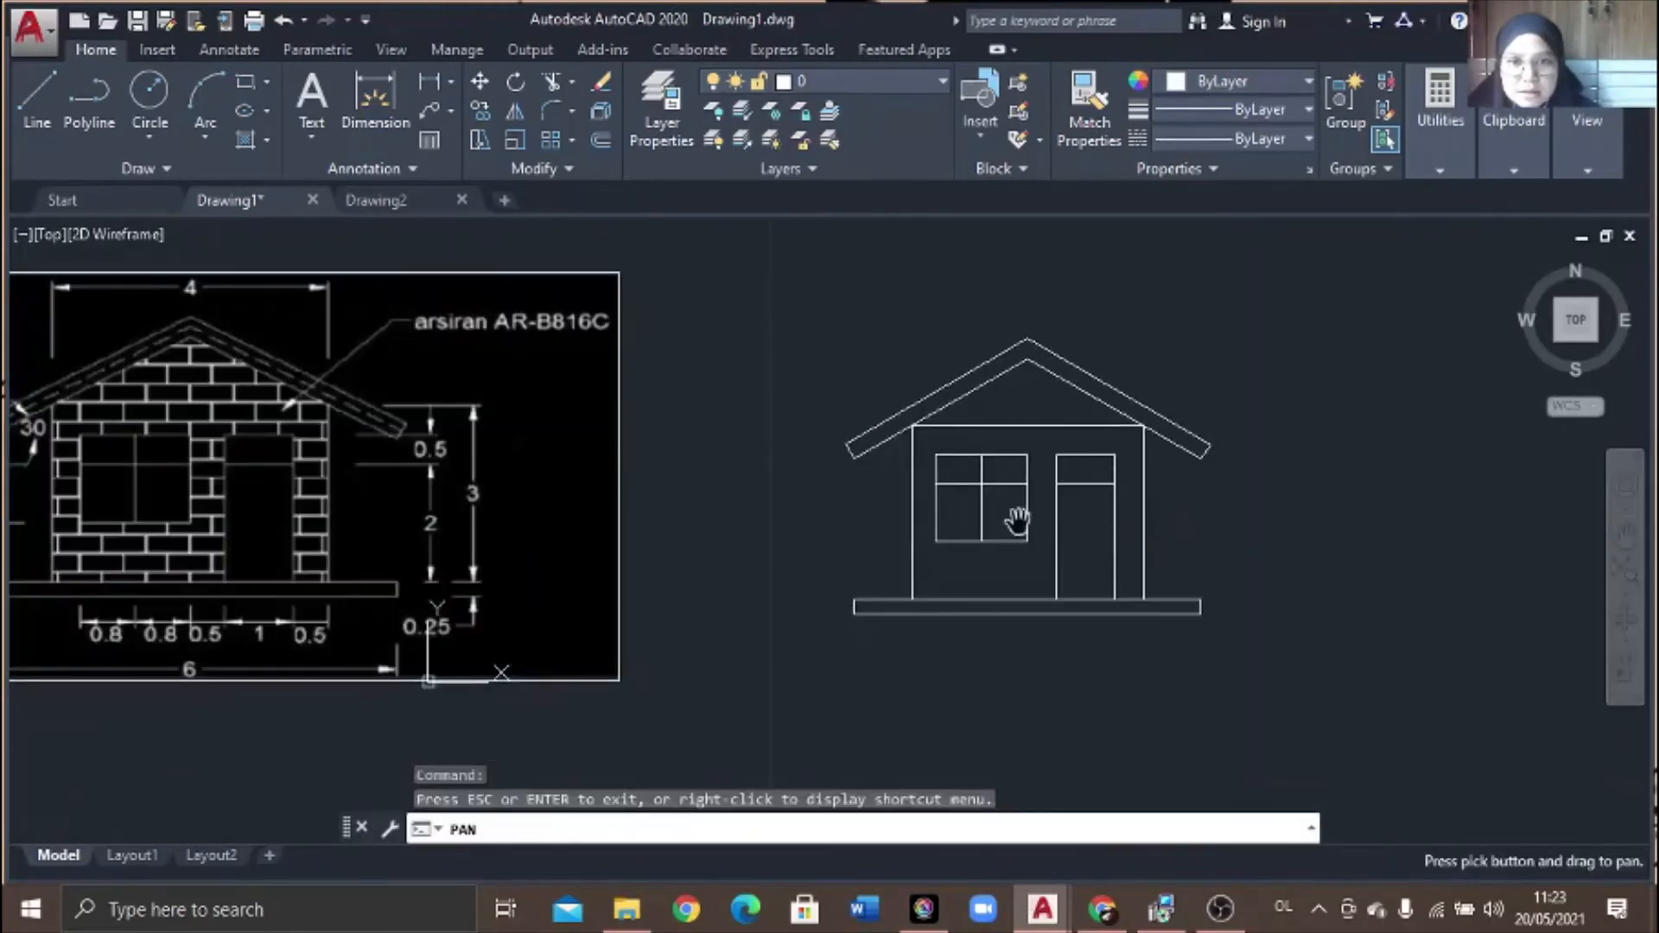
pyautogui.press('Escape')
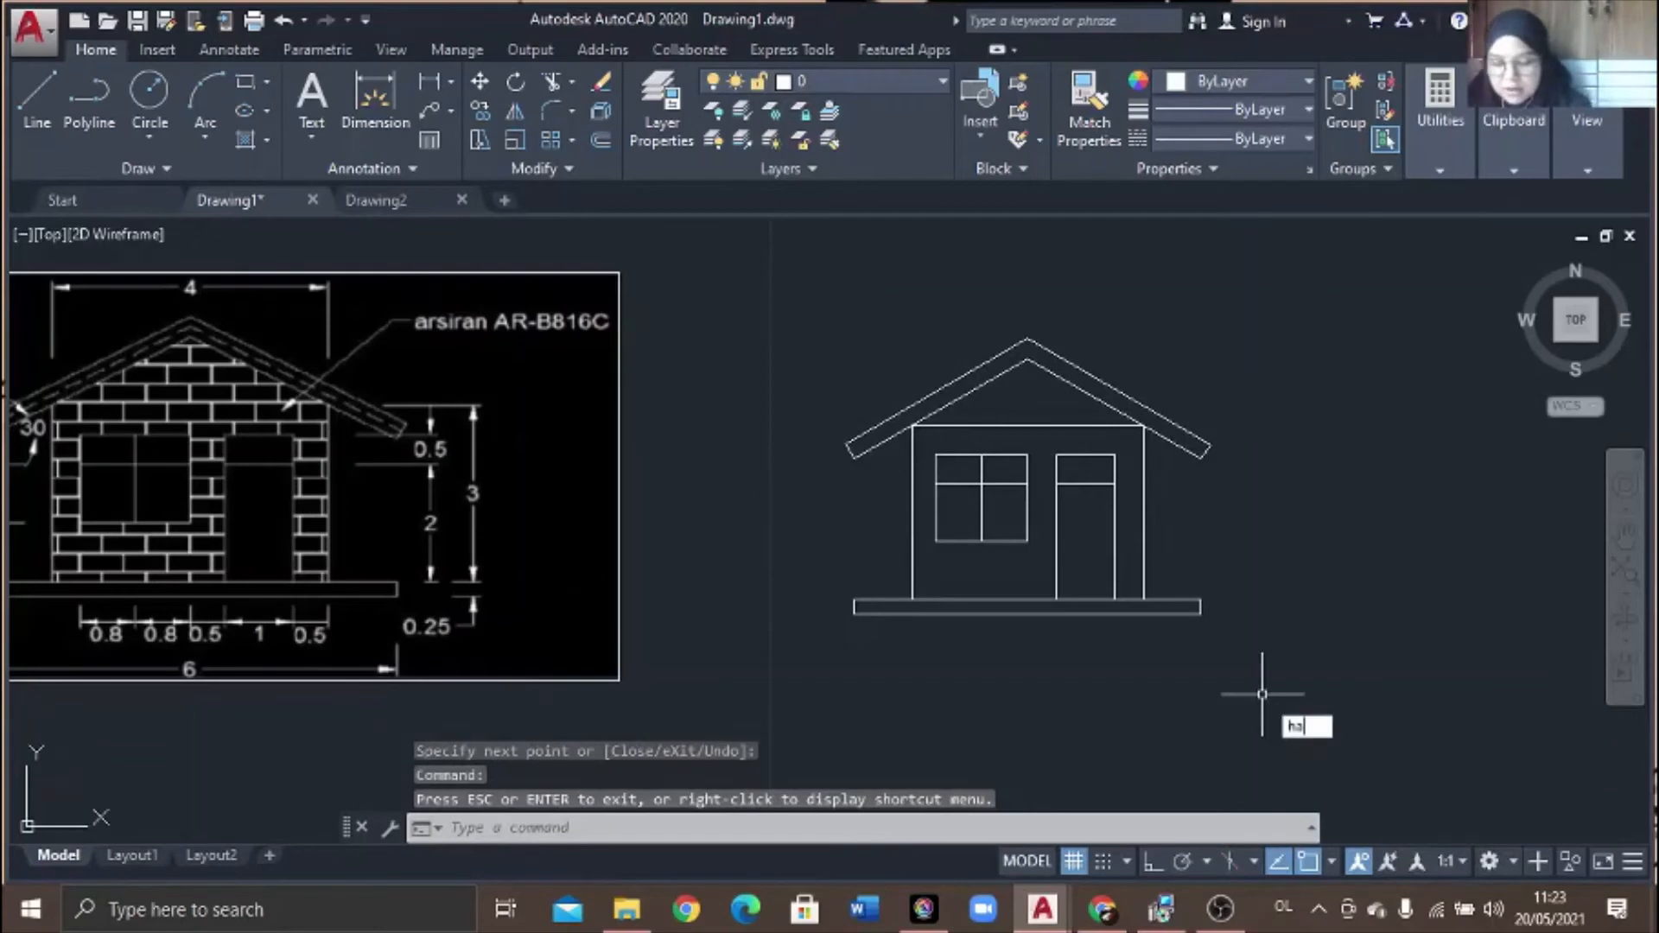
pyautogui.write('h')
pyautogui.press('Return')
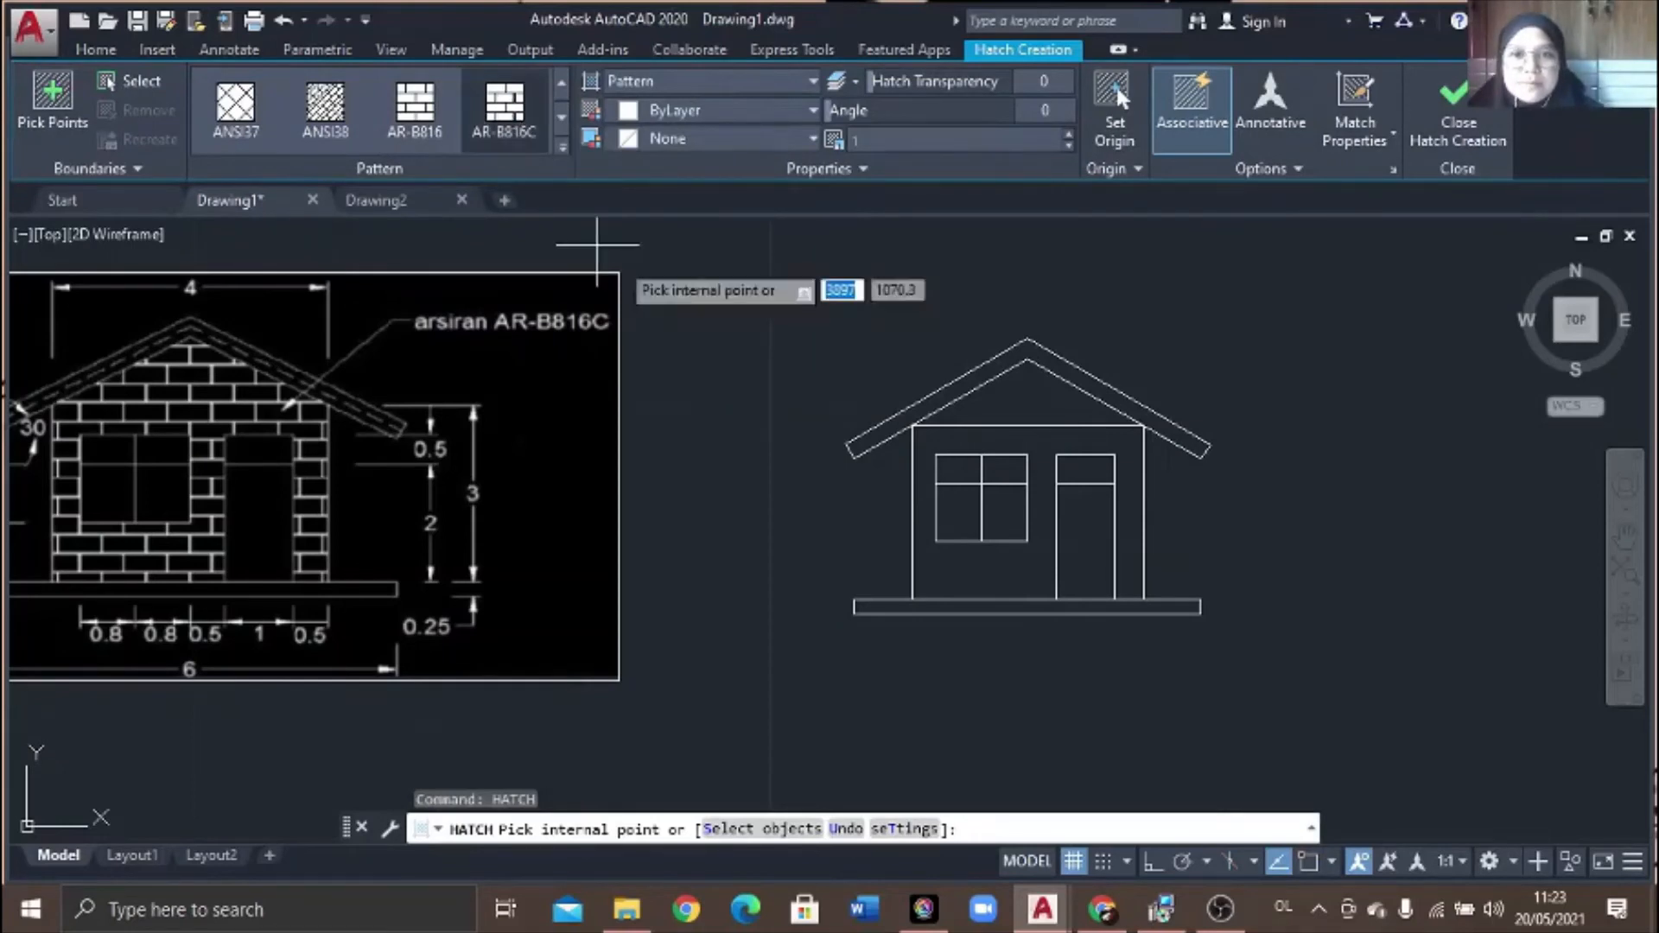
pyautogui.click(1027, 399)
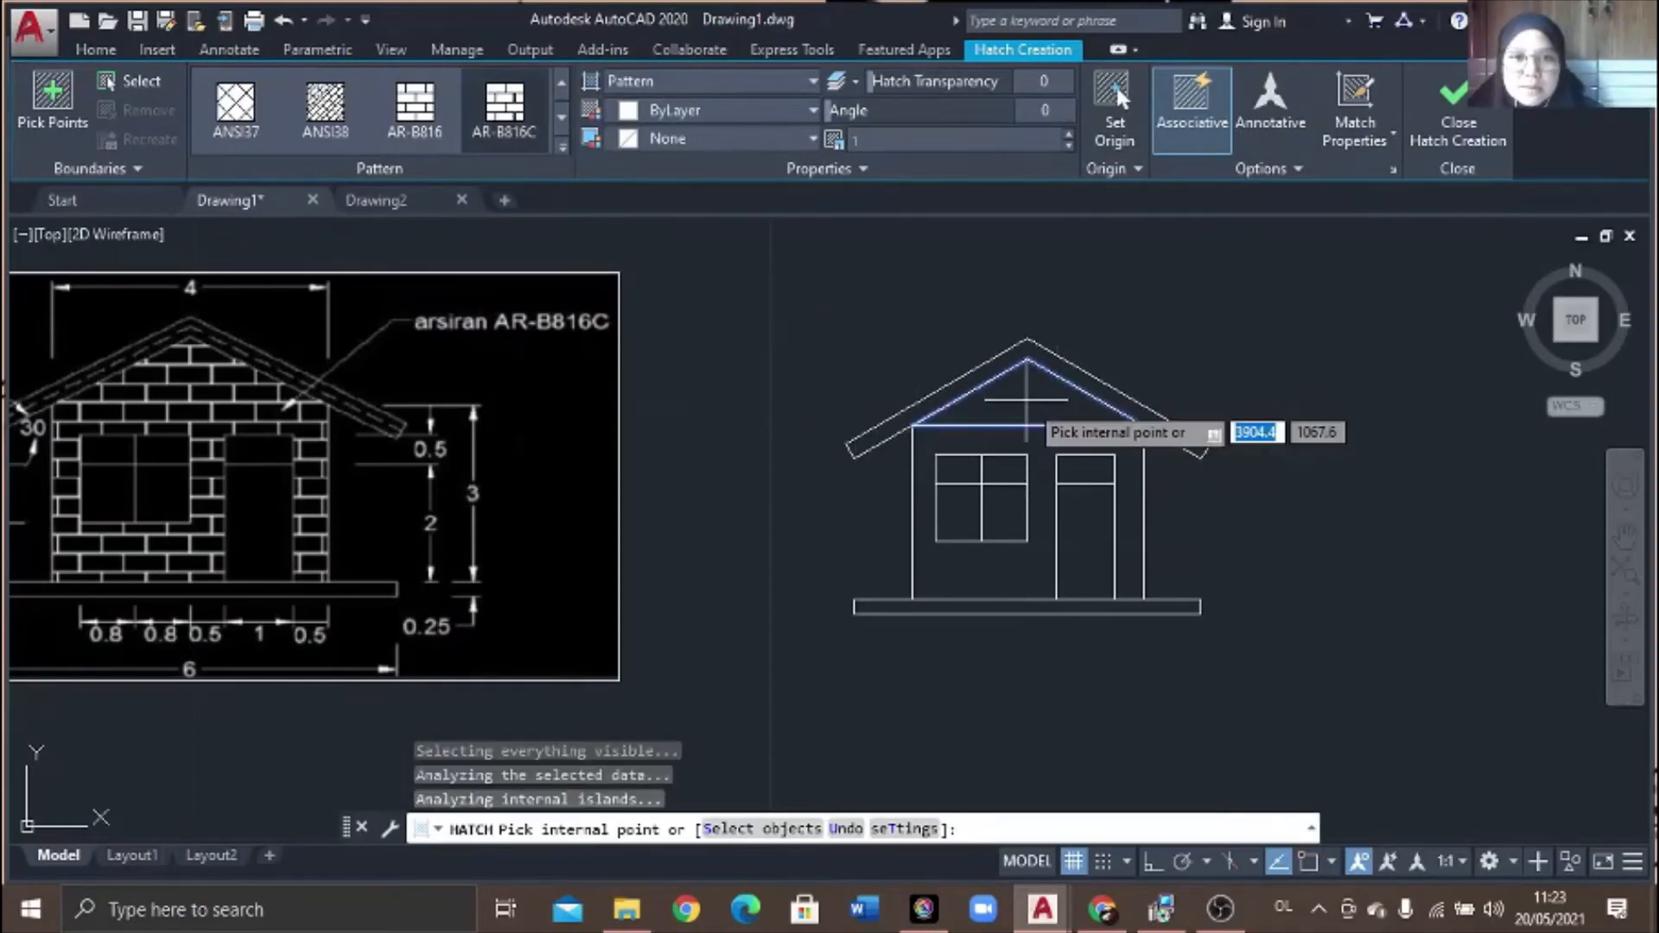
pyautogui.click(1039, 568)
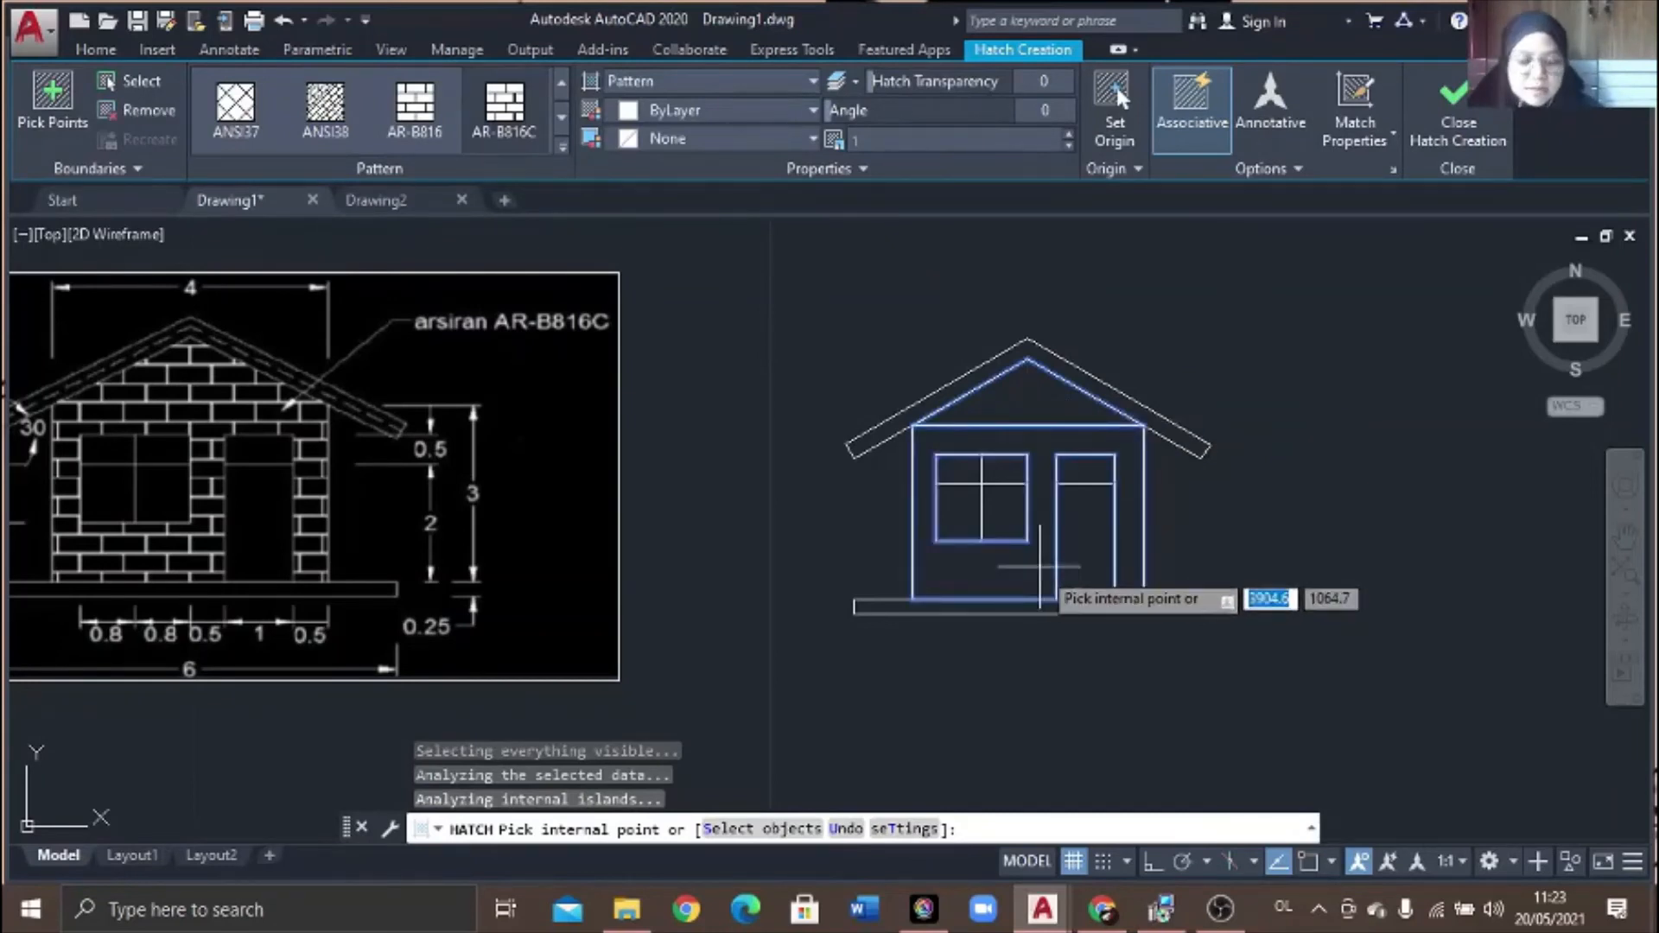
pyautogui.press('Return')
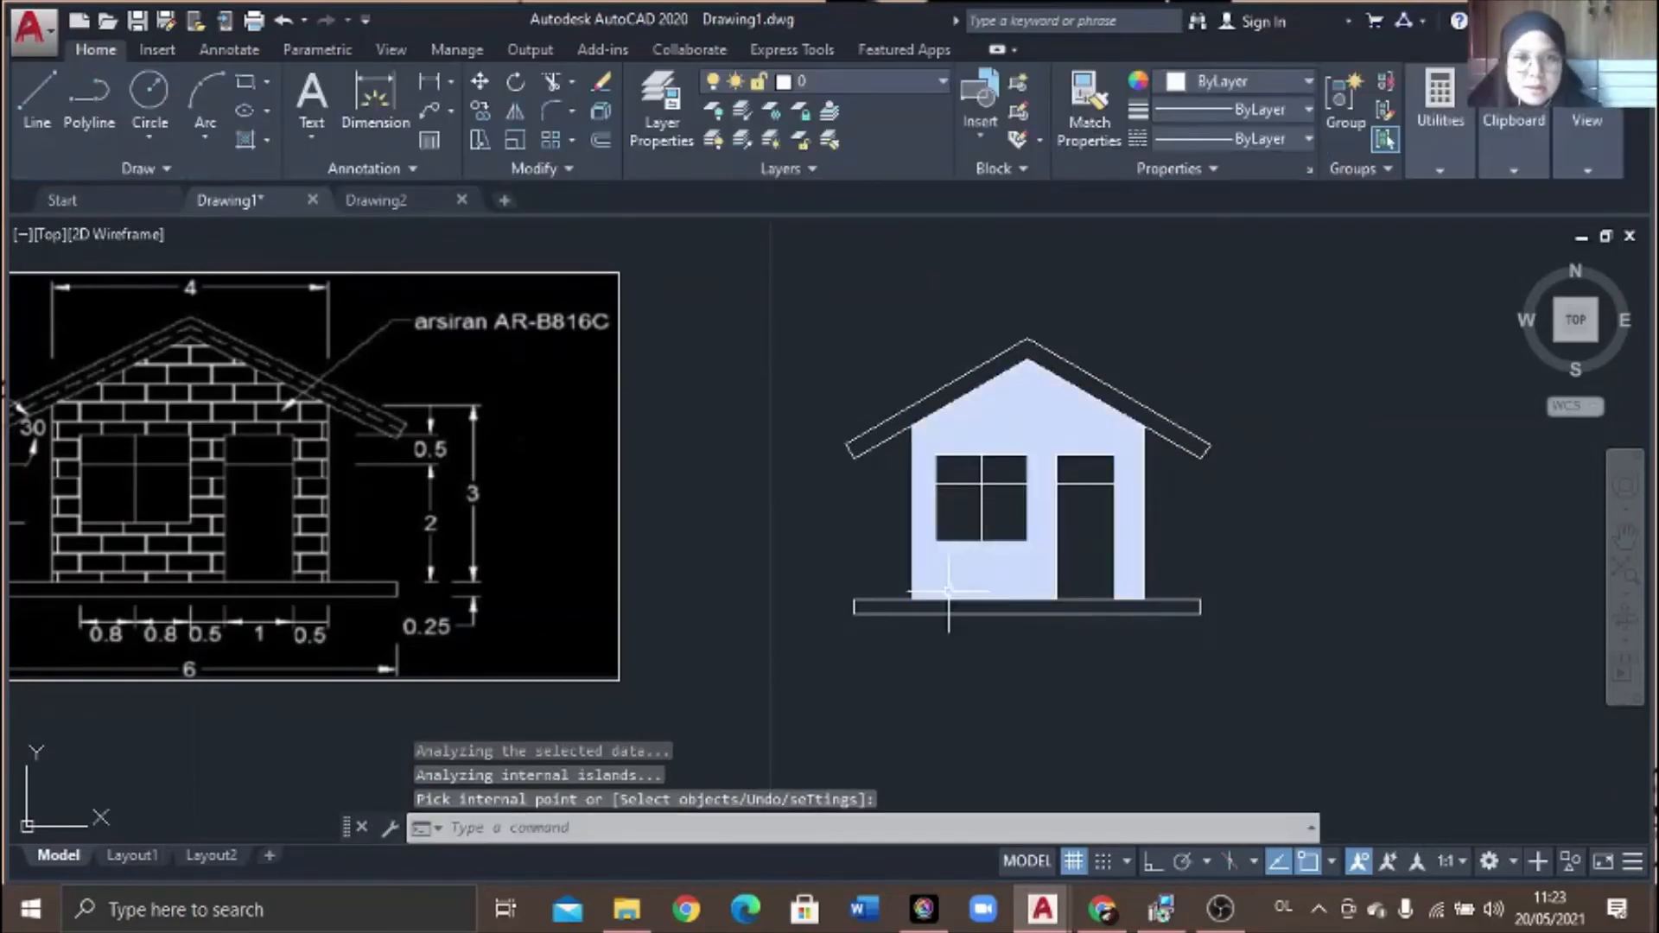
# - Edit the brick hatch to a scale of 0.00125, previewing it before applying the change
pyautogui.click(1028, 471)
pyautogui.rightClick(1021, 473)
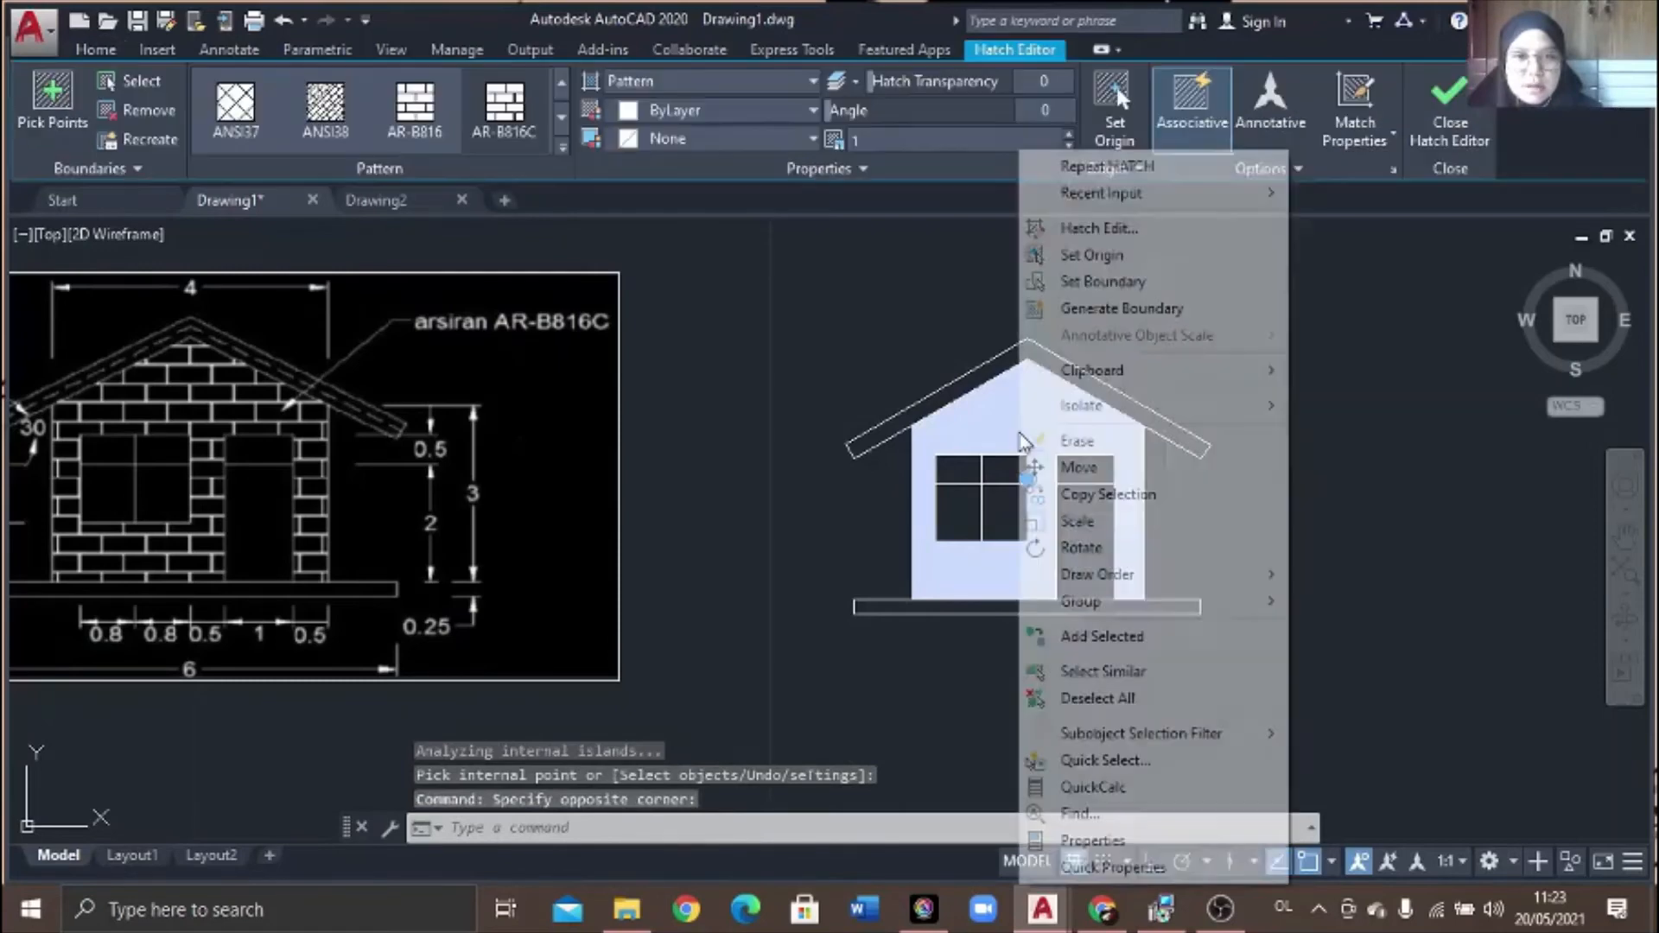
pyautogui.click(1097, 229)
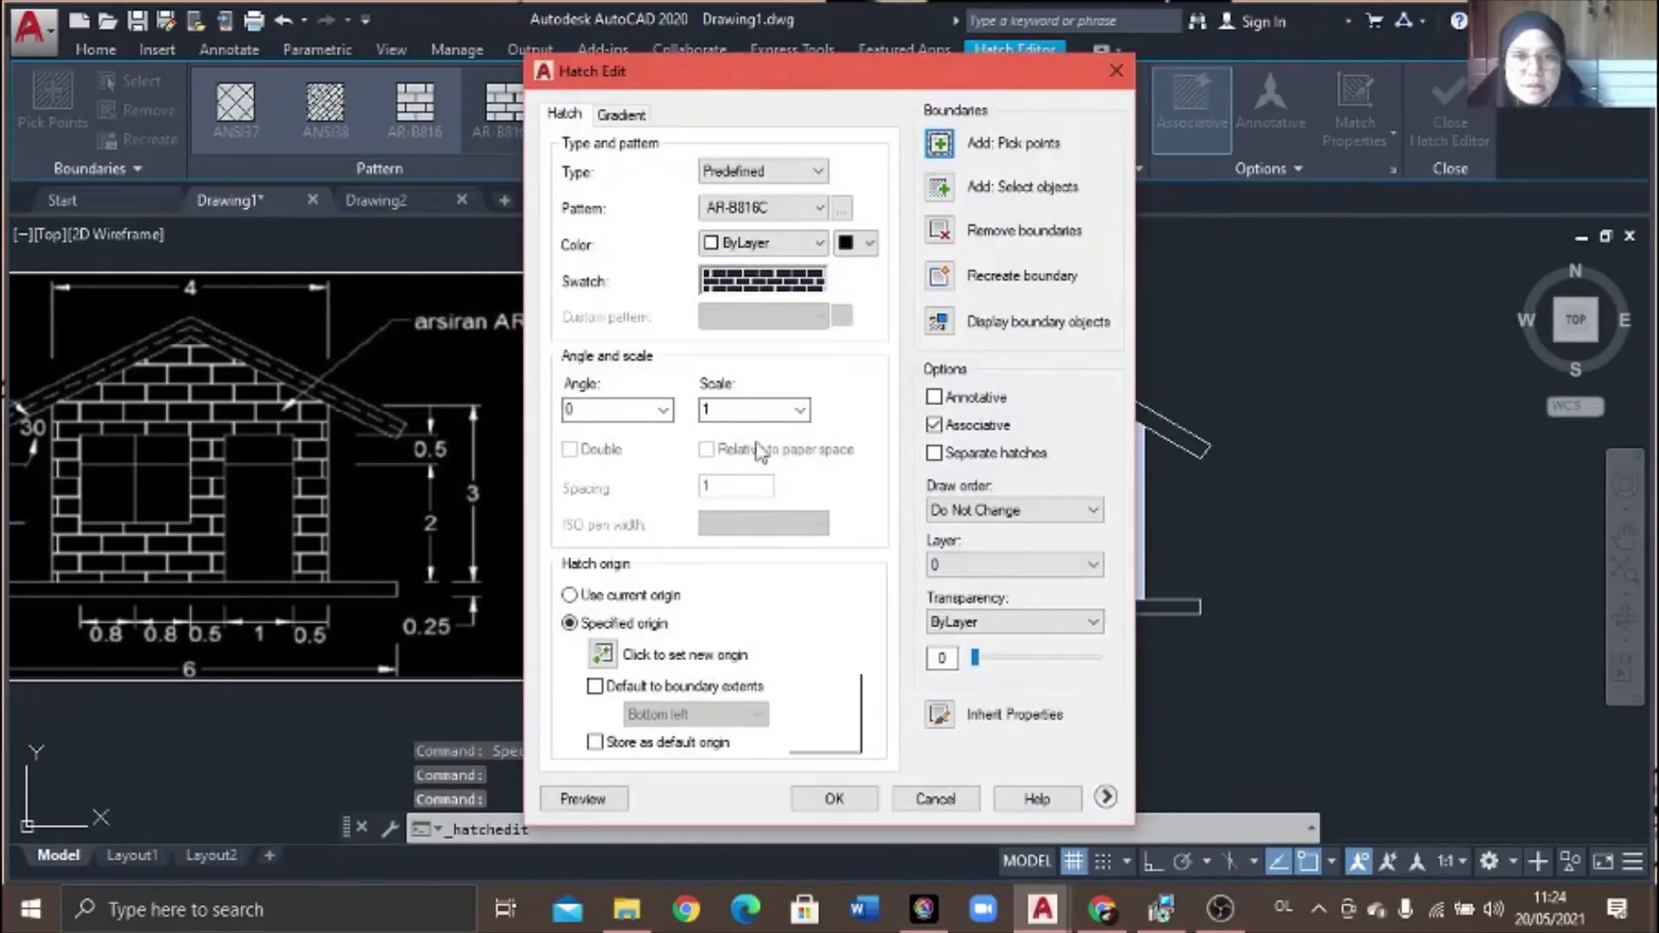
pyautogui.click(801, 411)
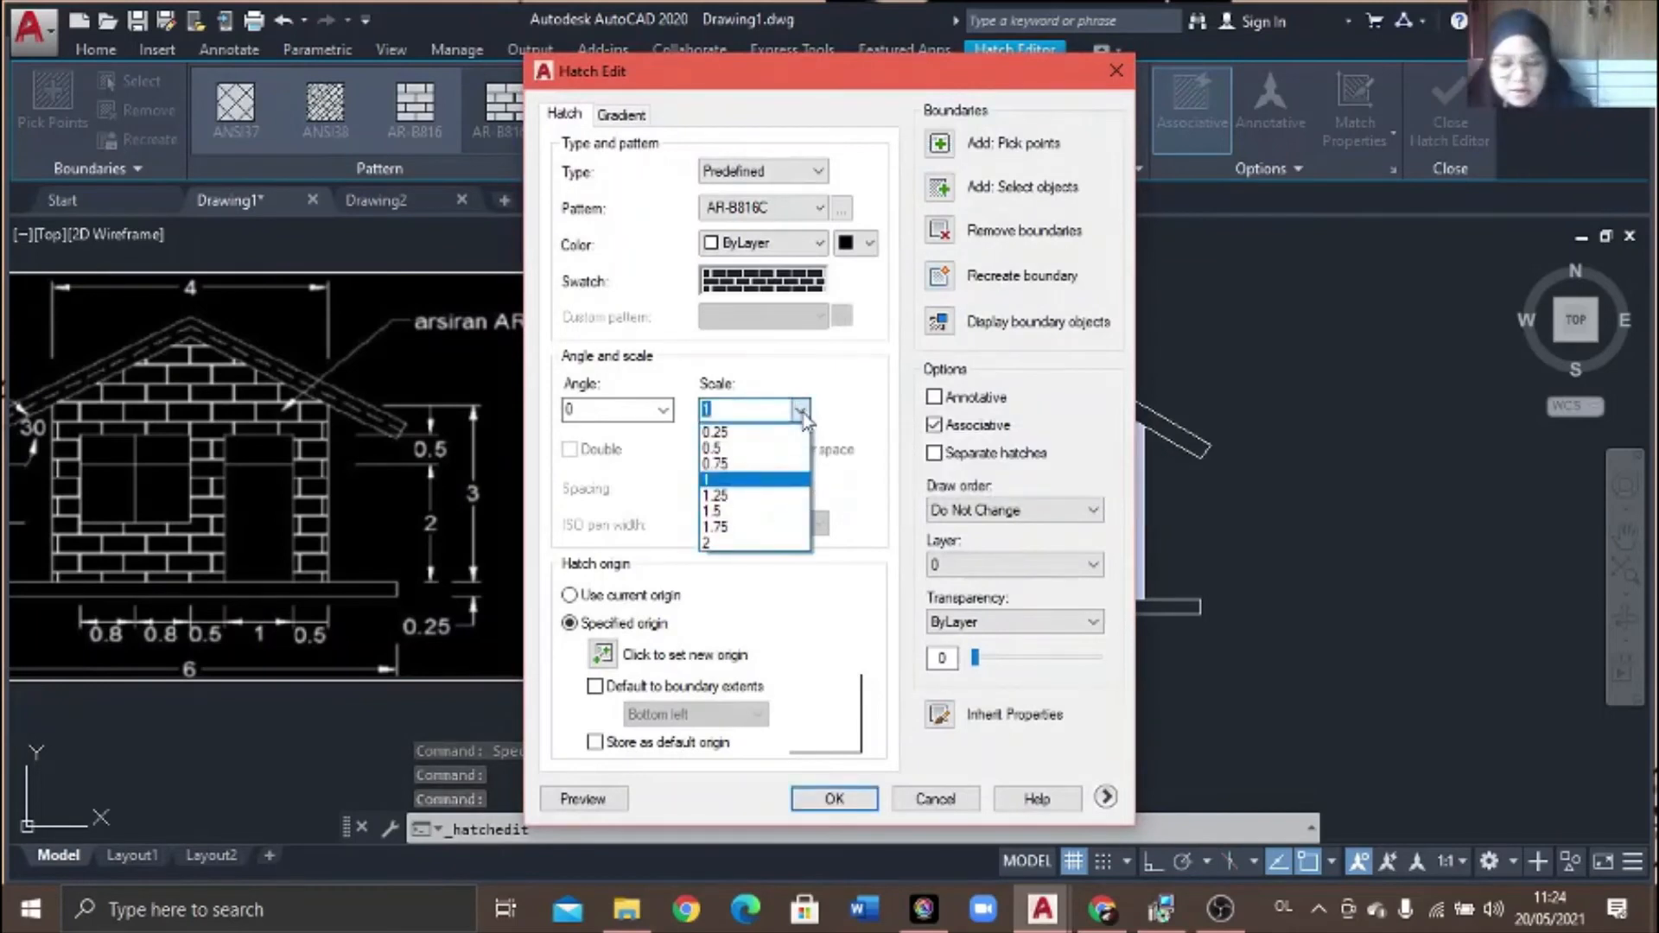
pyautogui.write('0.00125')
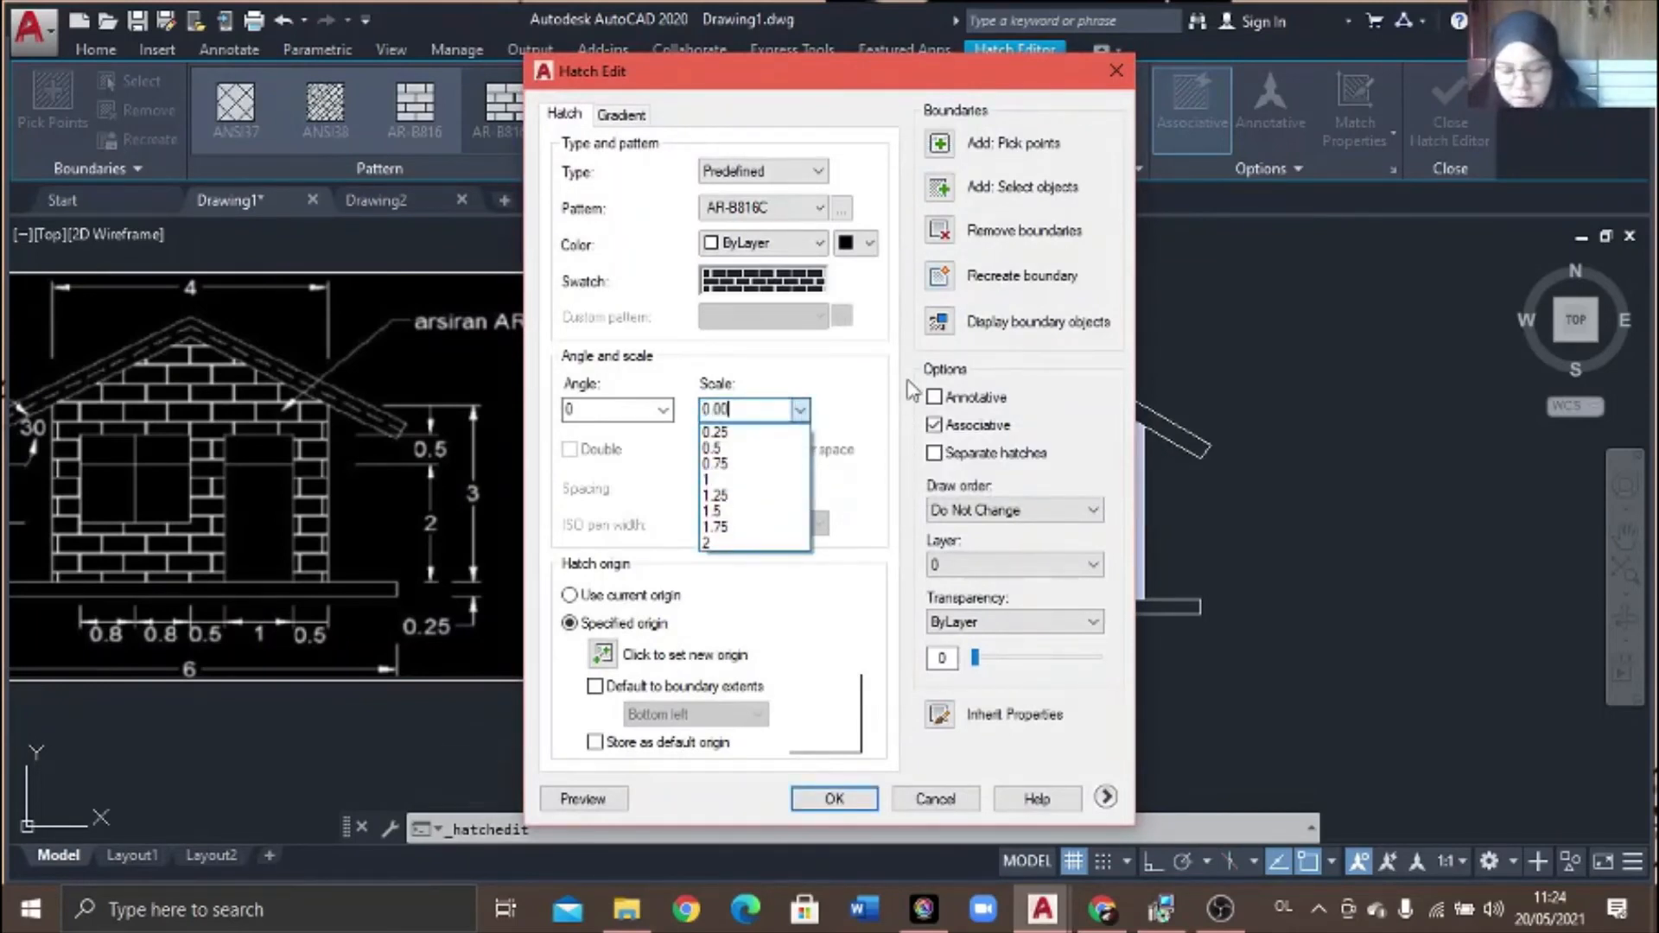
pyautogui.click(870, 801)
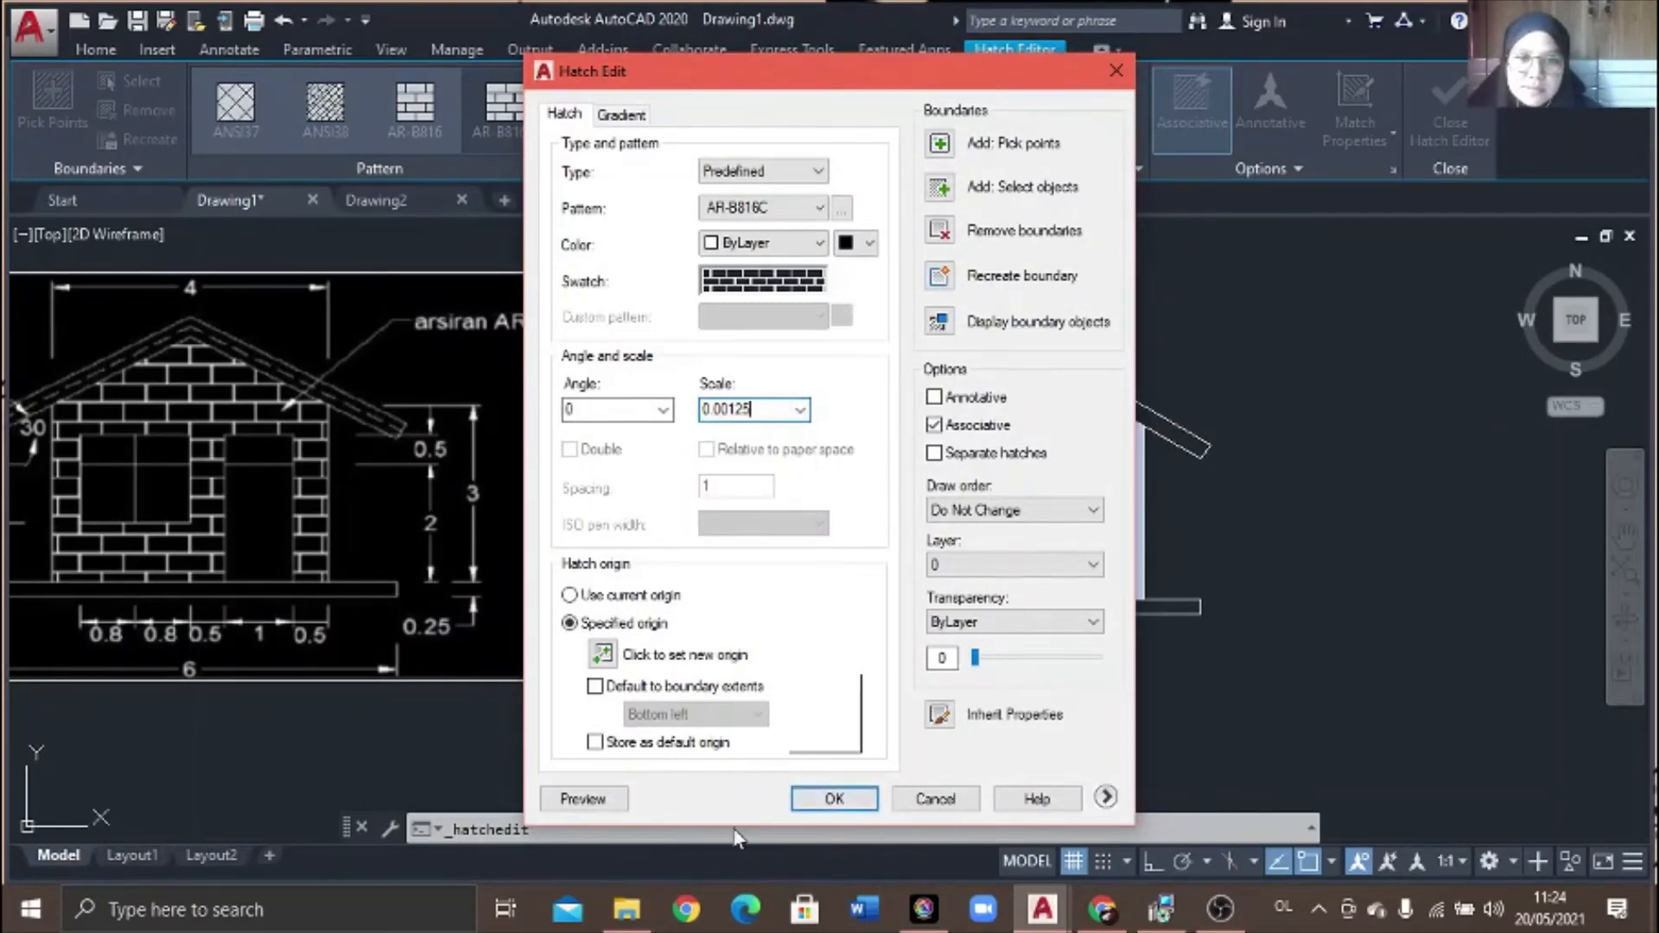
pyautogui.click(604, 810)
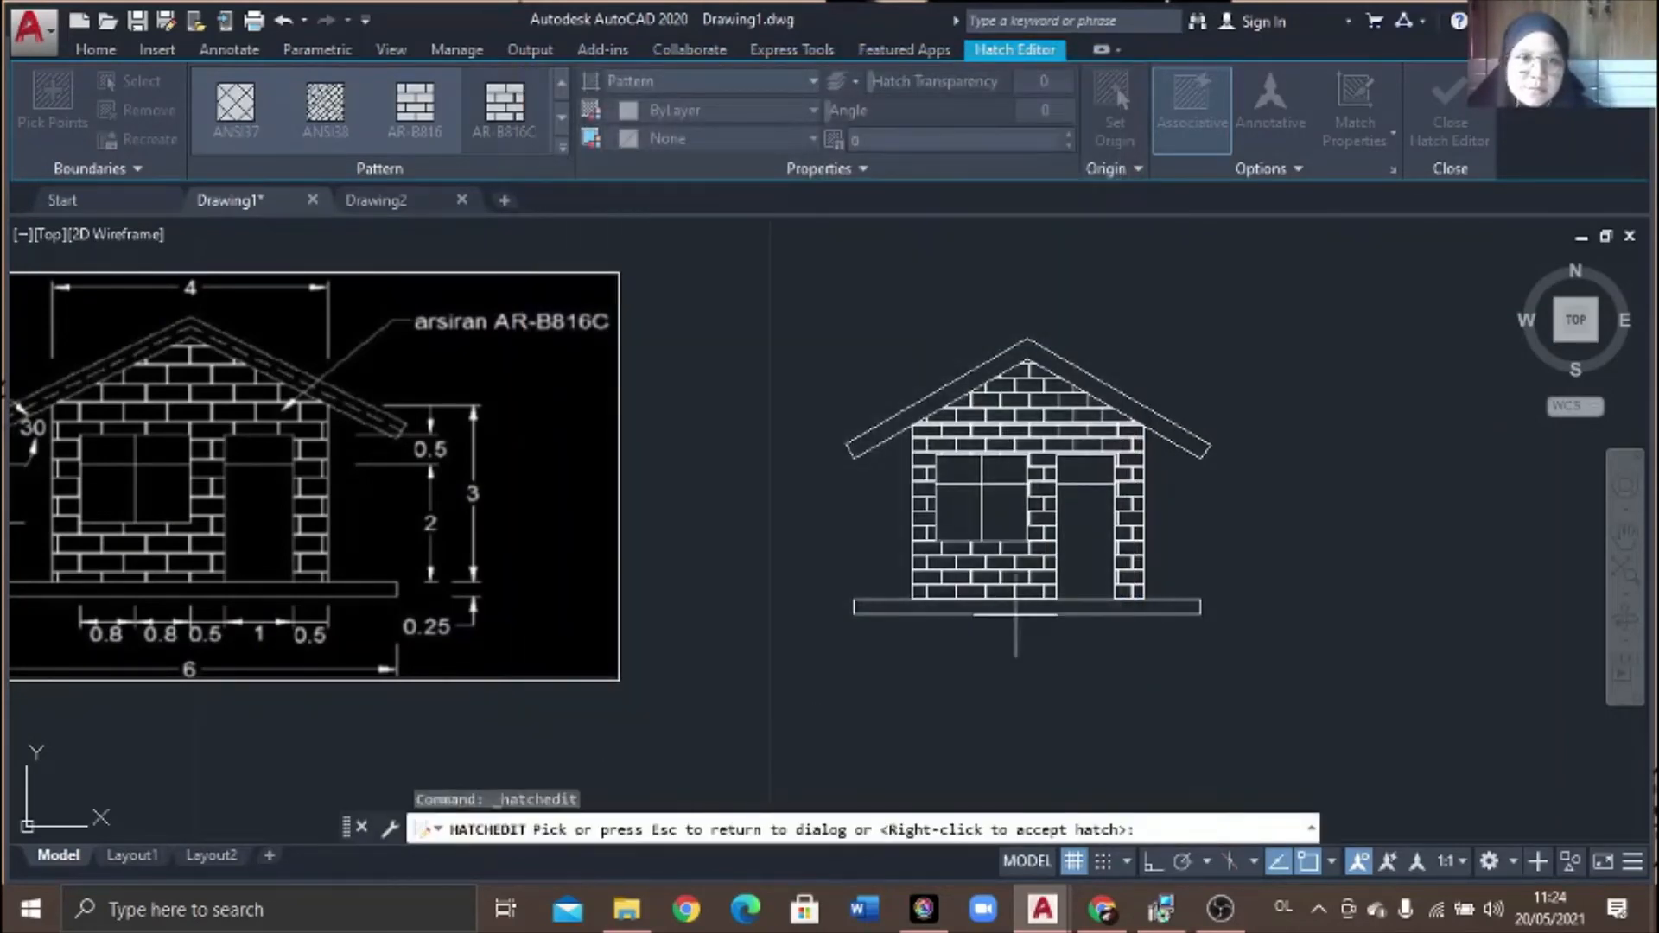
pyautogui.press('Escape')
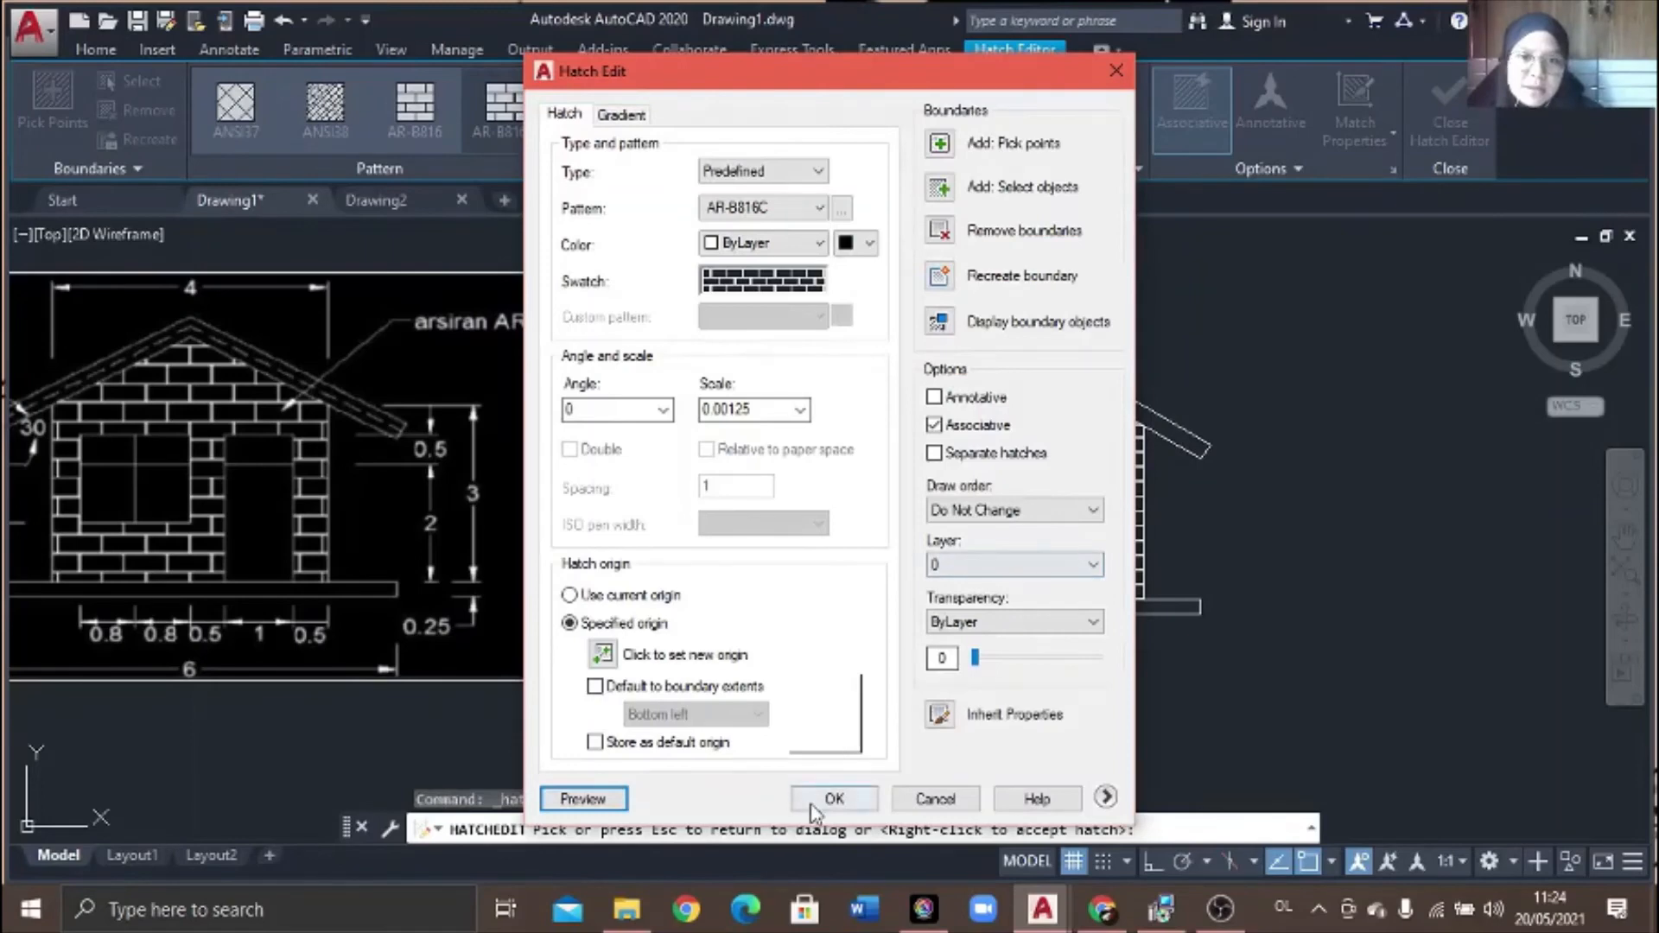
pyautogui.click(831, 800)
pyautogui.scroll(4, 1048, 659)
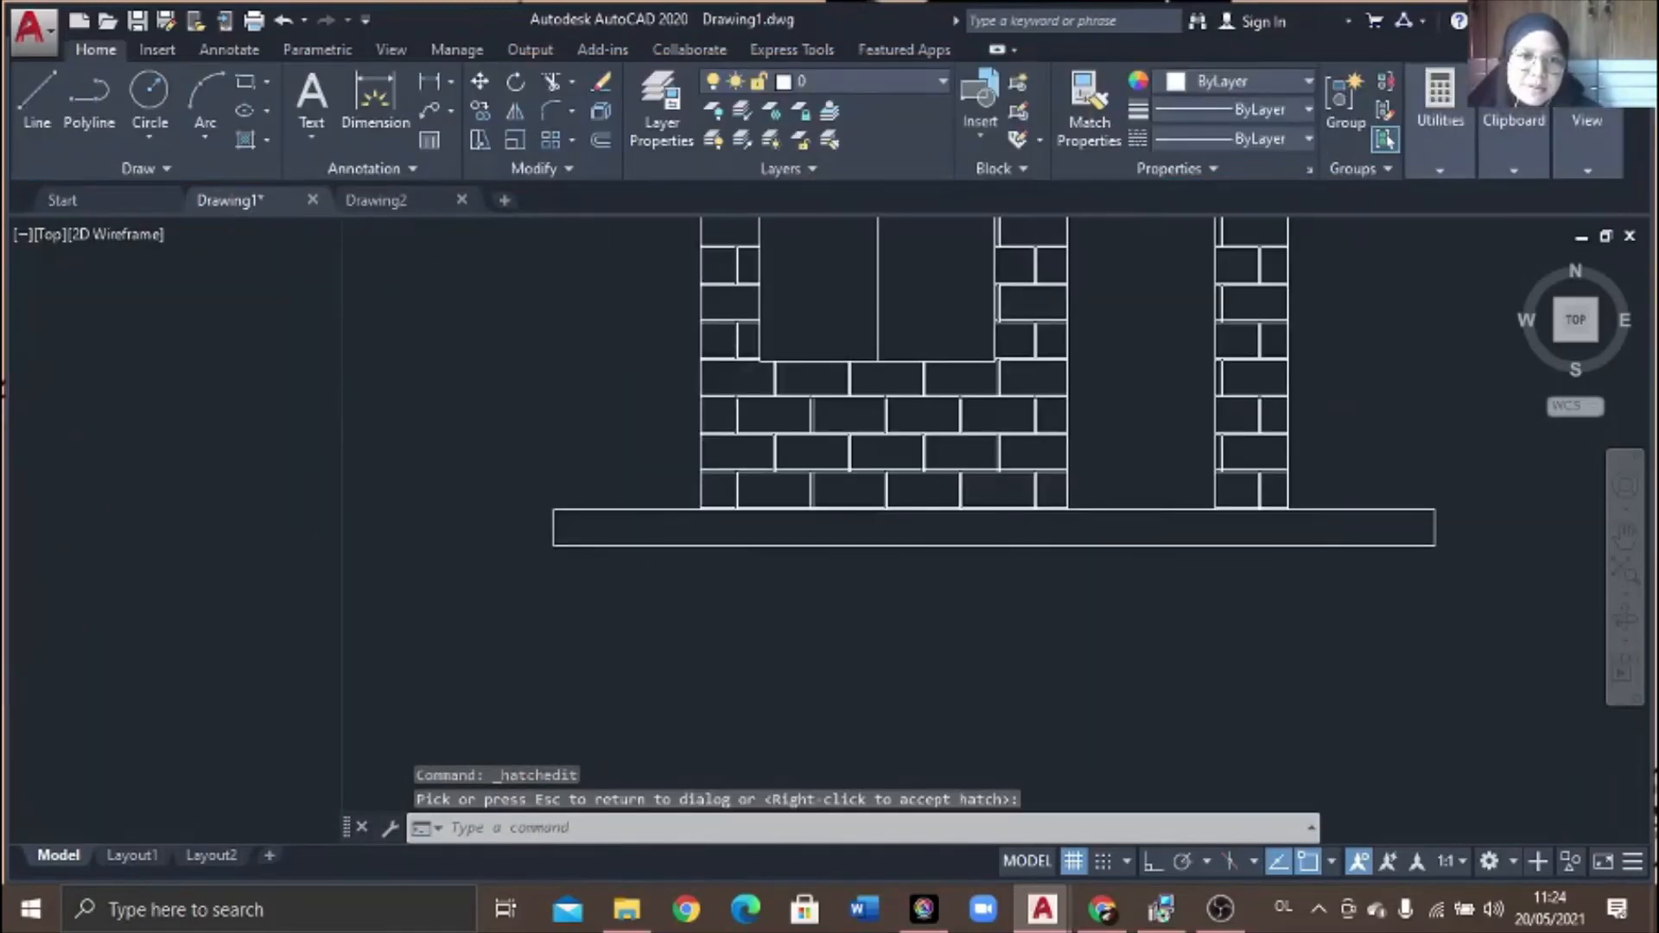
pyautogui.scroll(-4, 971, 544)
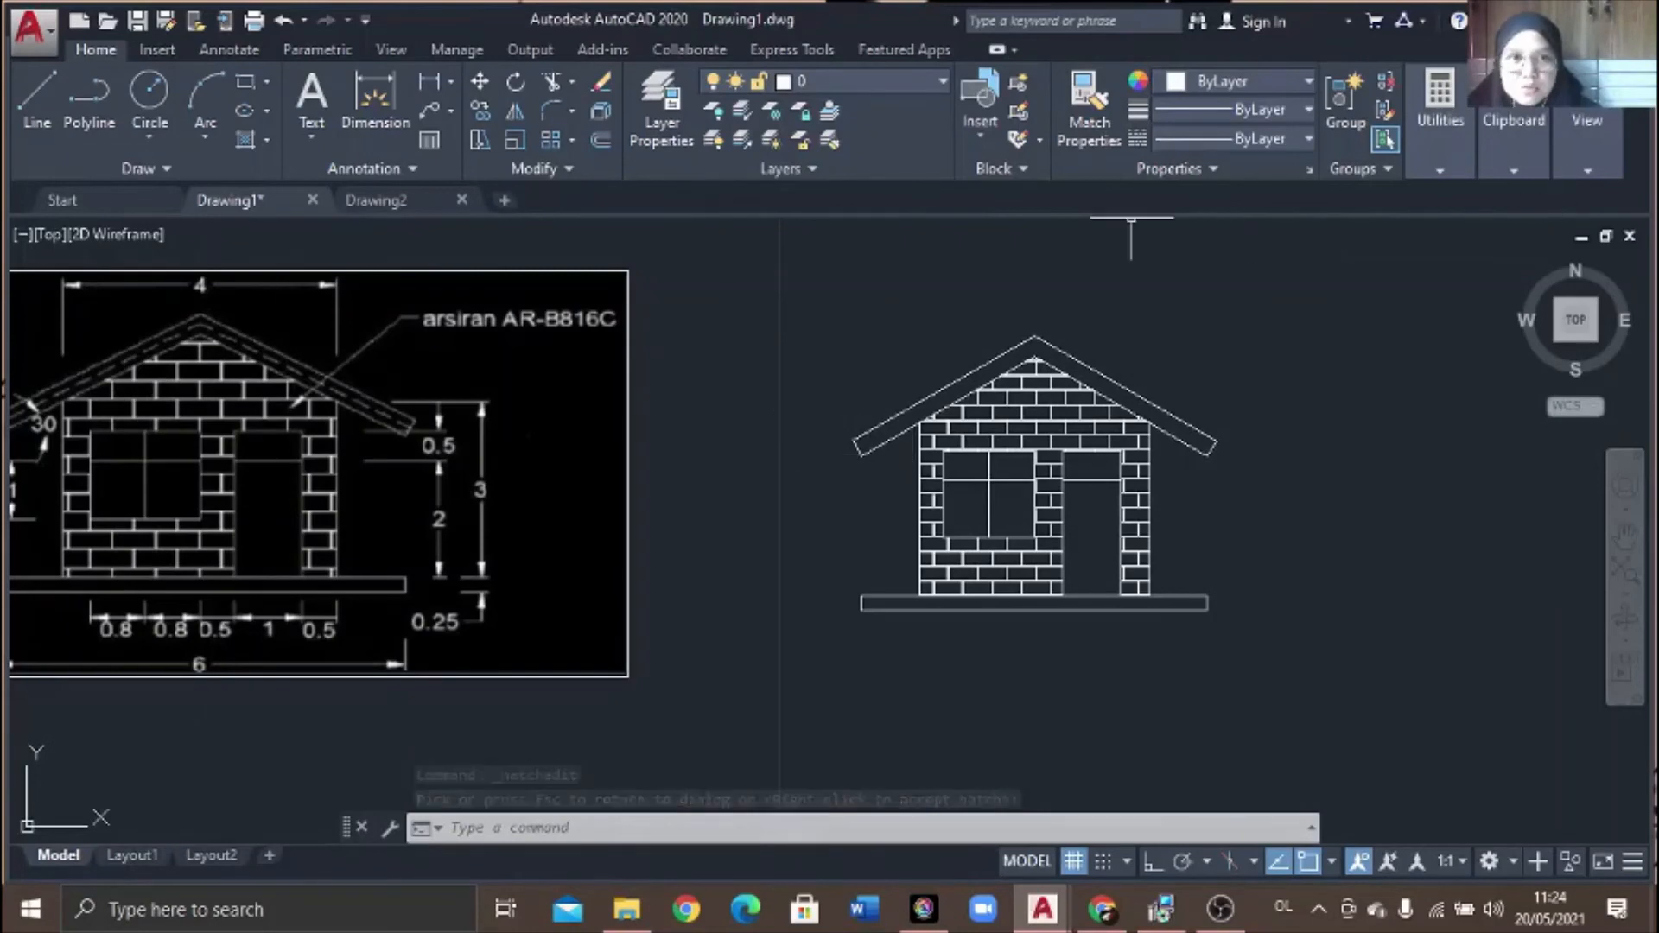
# - Load the ACAD_ISO02W100 (ISO dash) linetype from acadiso.lin into the drawing
pyautogui.click(1207, 140)
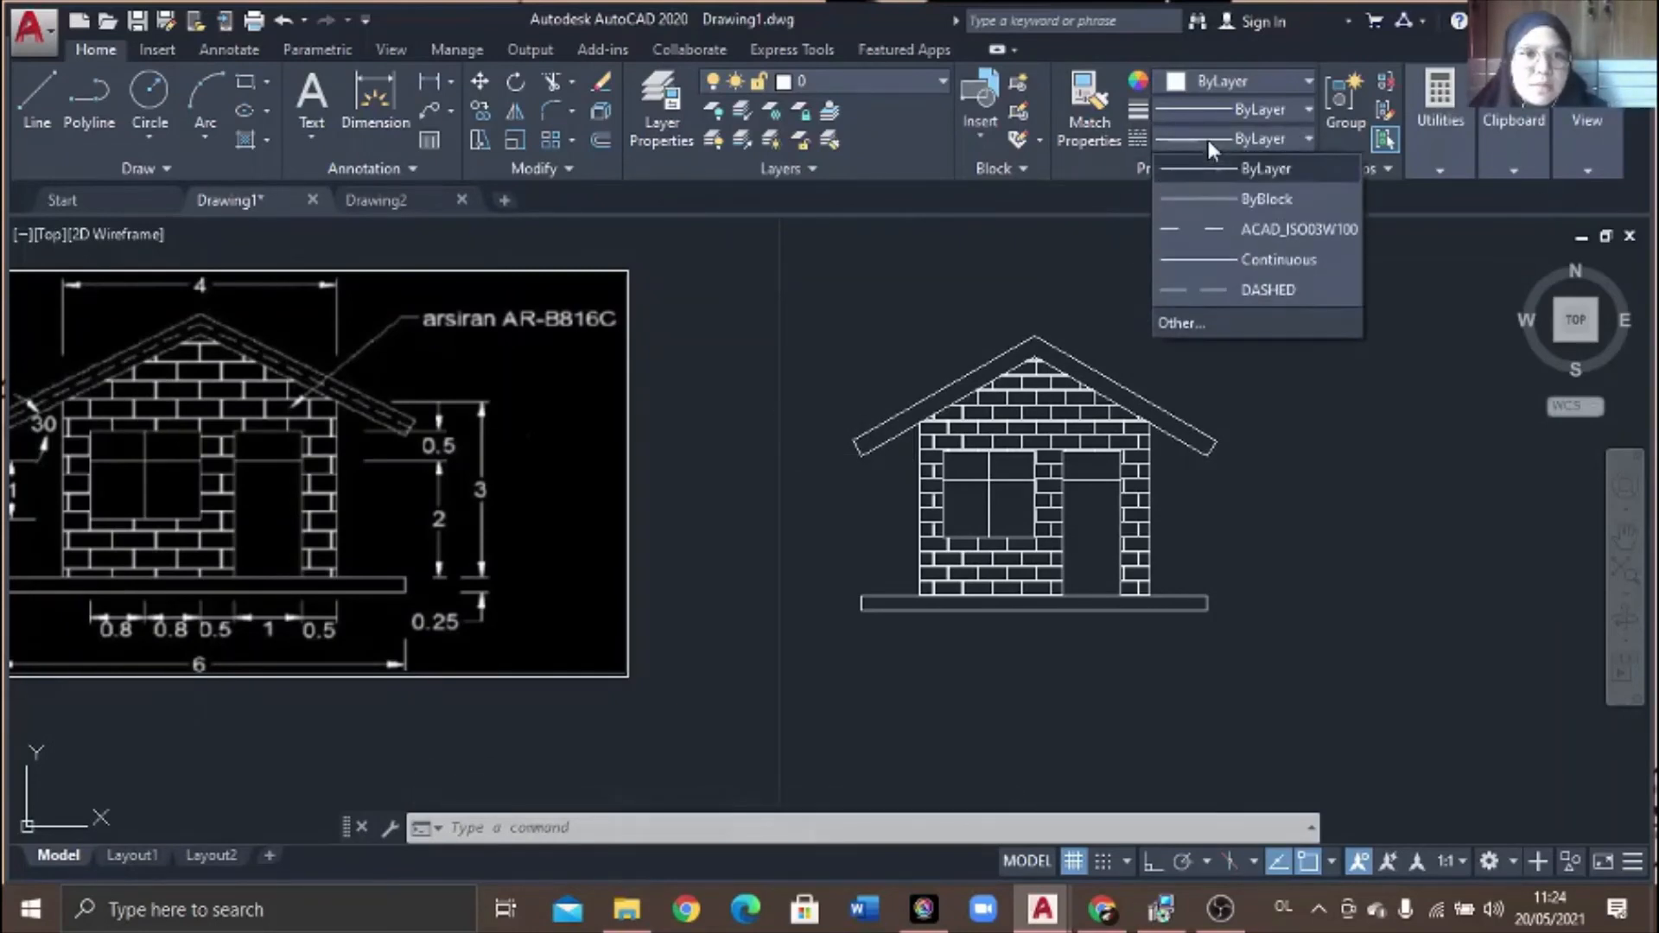
pyautogui.click(1235, 320)
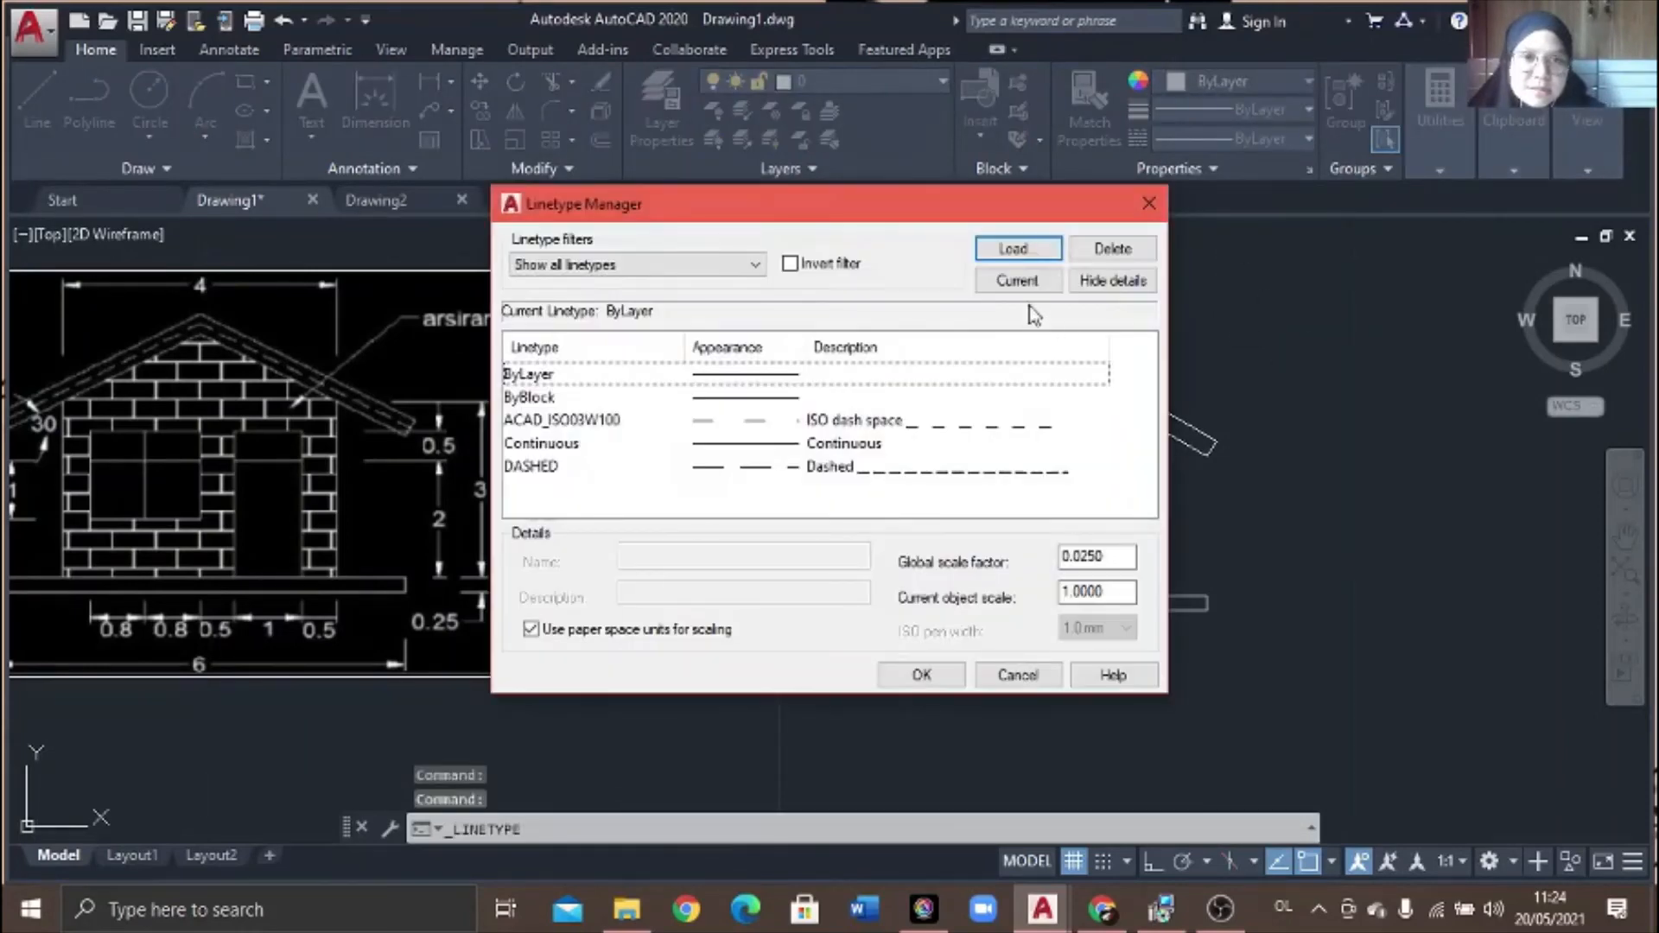
pyautogui.click(1043, 249)
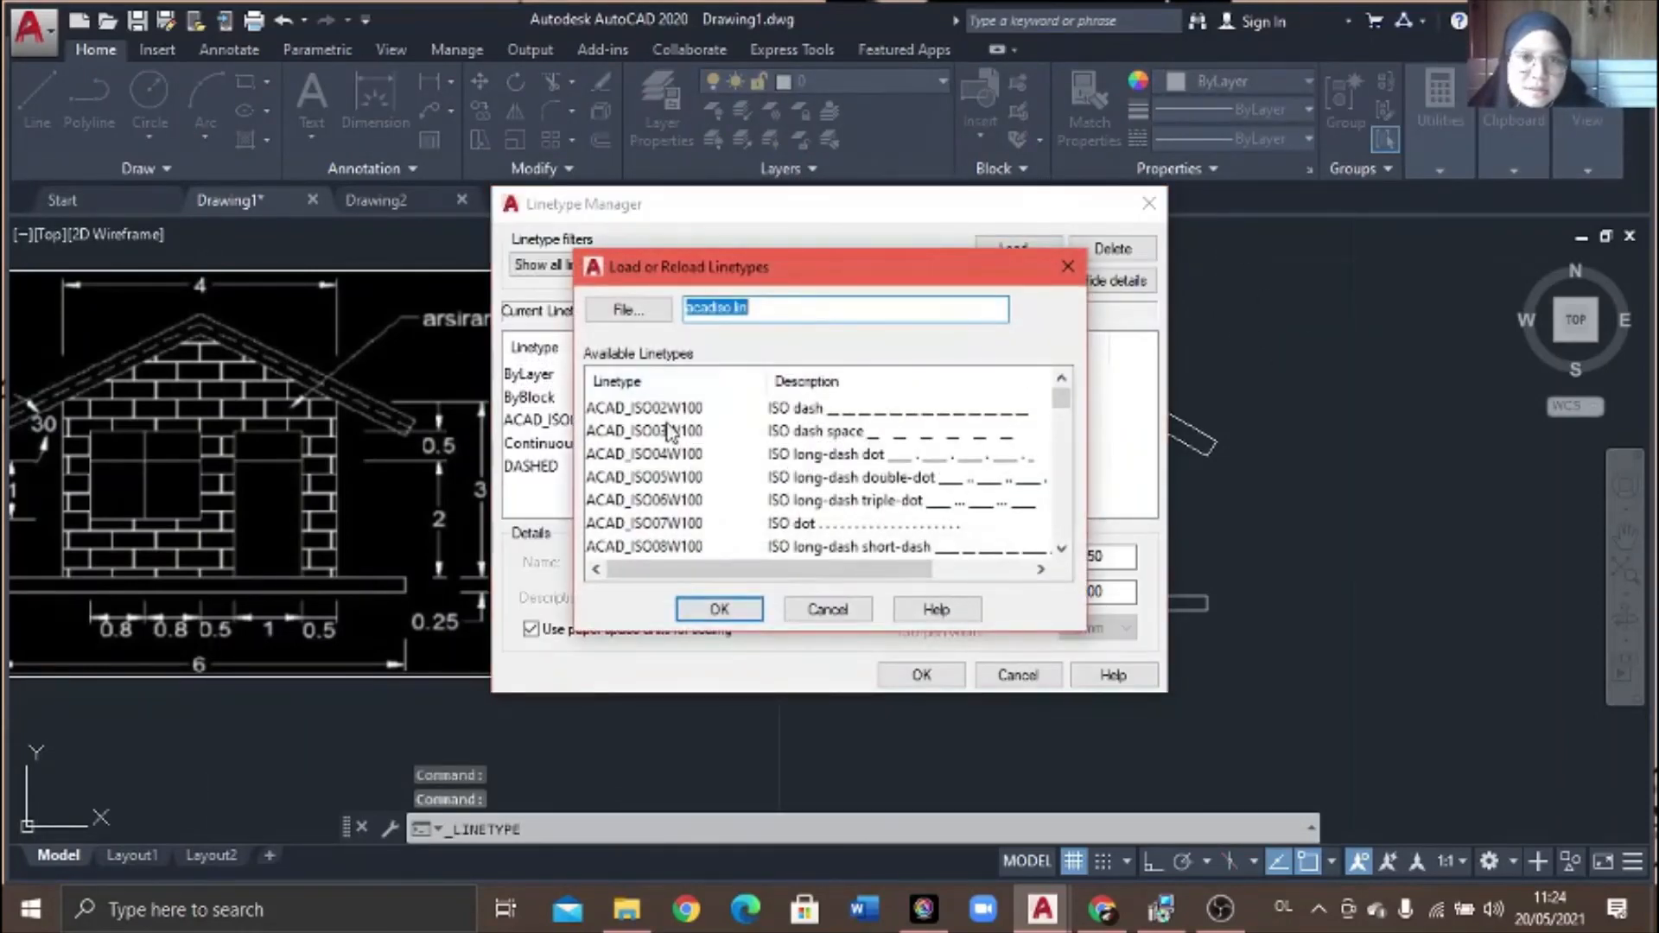
pyautogui.click(816, 413)
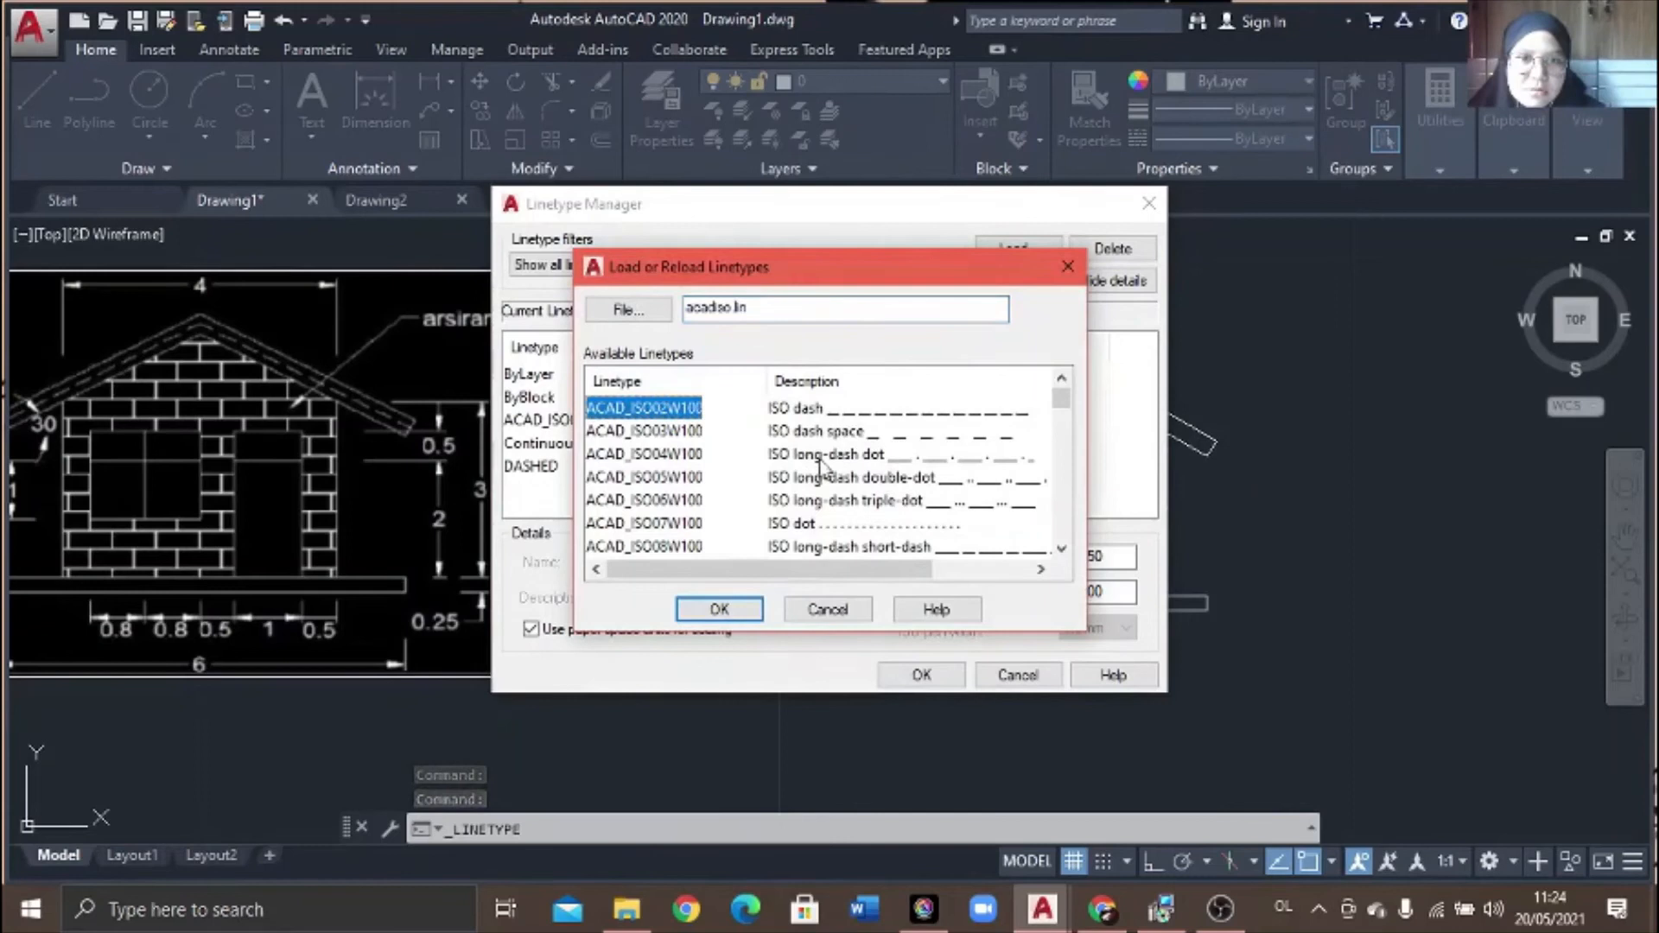
pyautogui.click(757, 609)
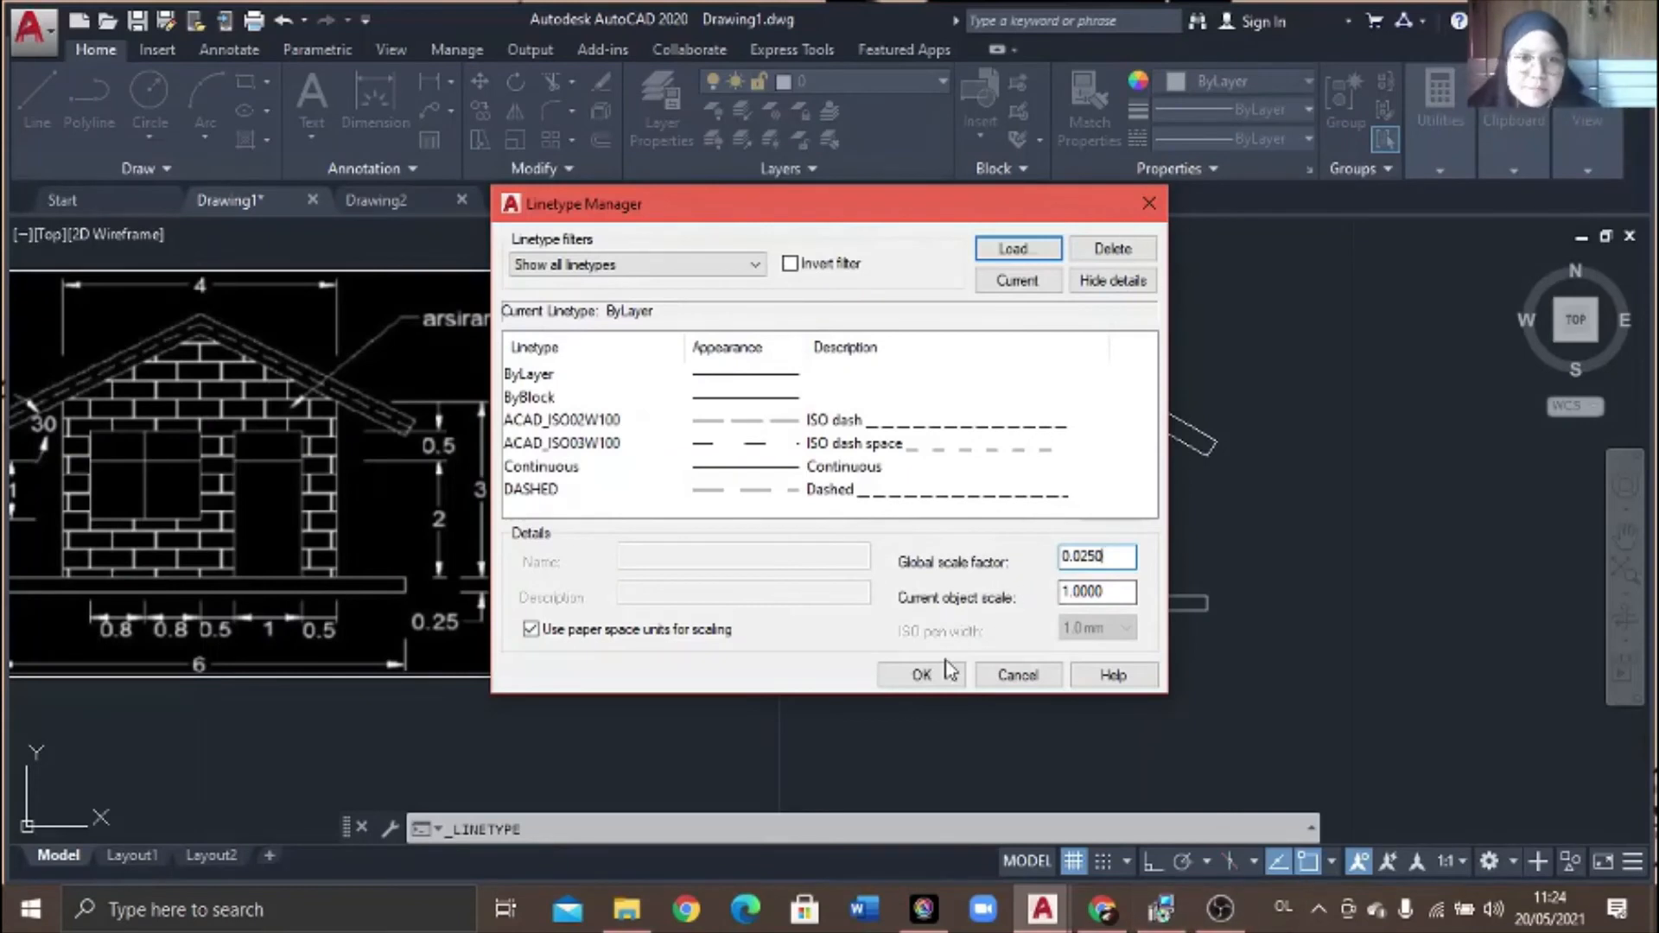
pyautogui.click(921, 675)
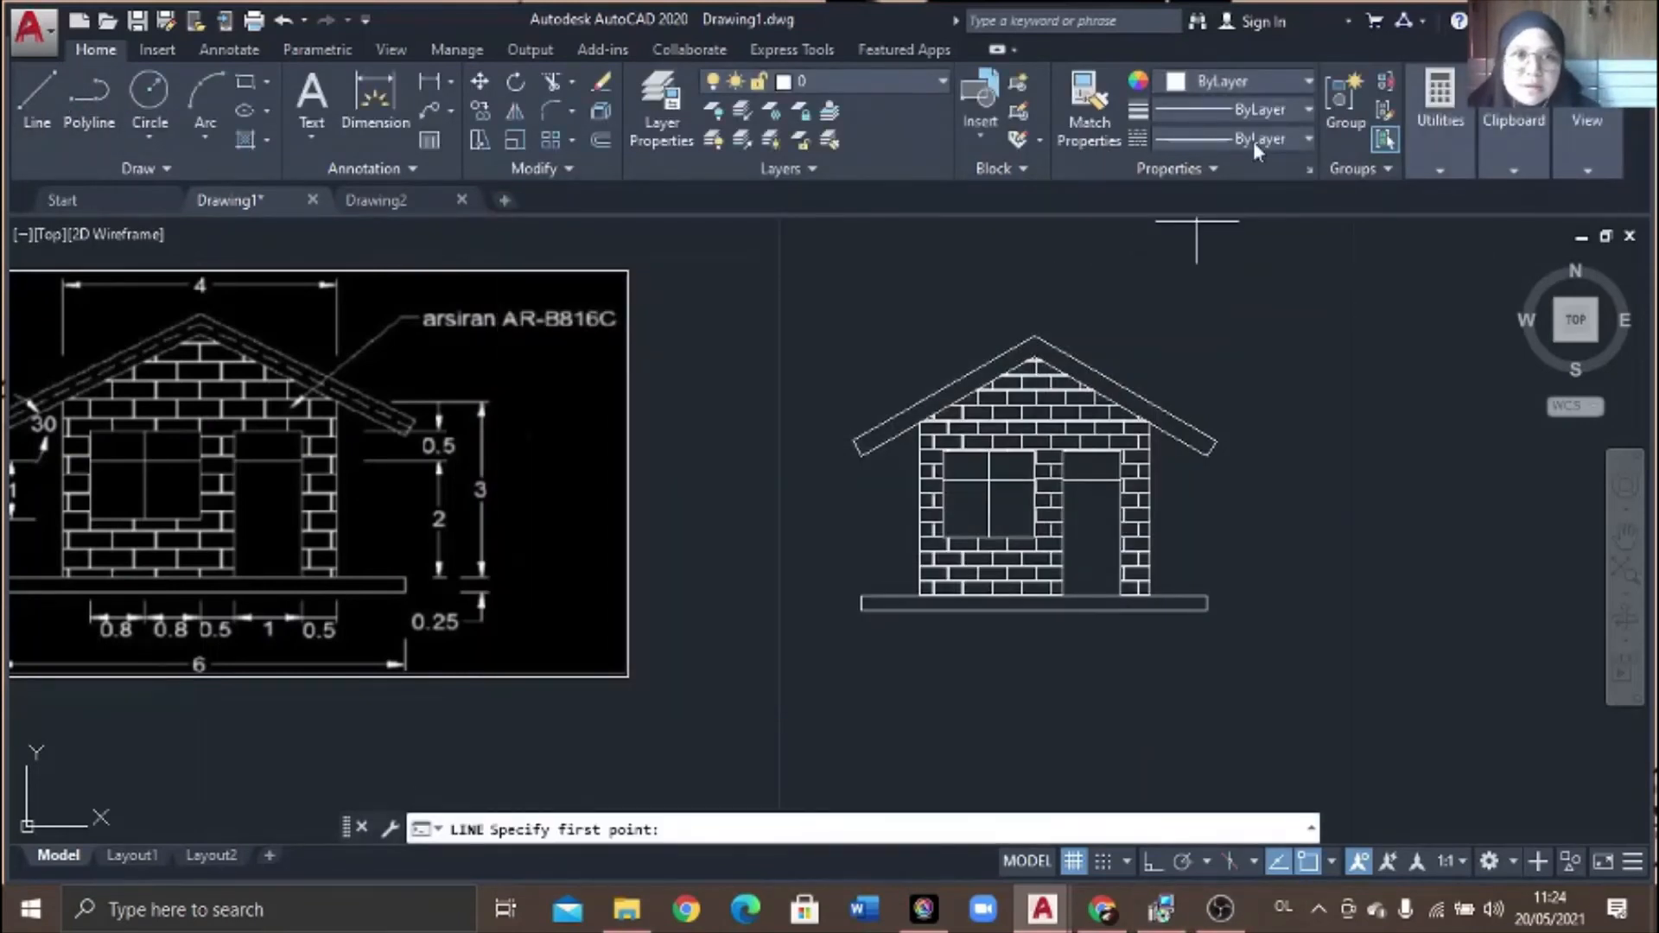
# - Draw ACAD_ISO02W100 dashed lines inside the roof, from the left eave end's midpoint through the ridge to the right eave end's midpoint
pyautogui.click(1254, 137)
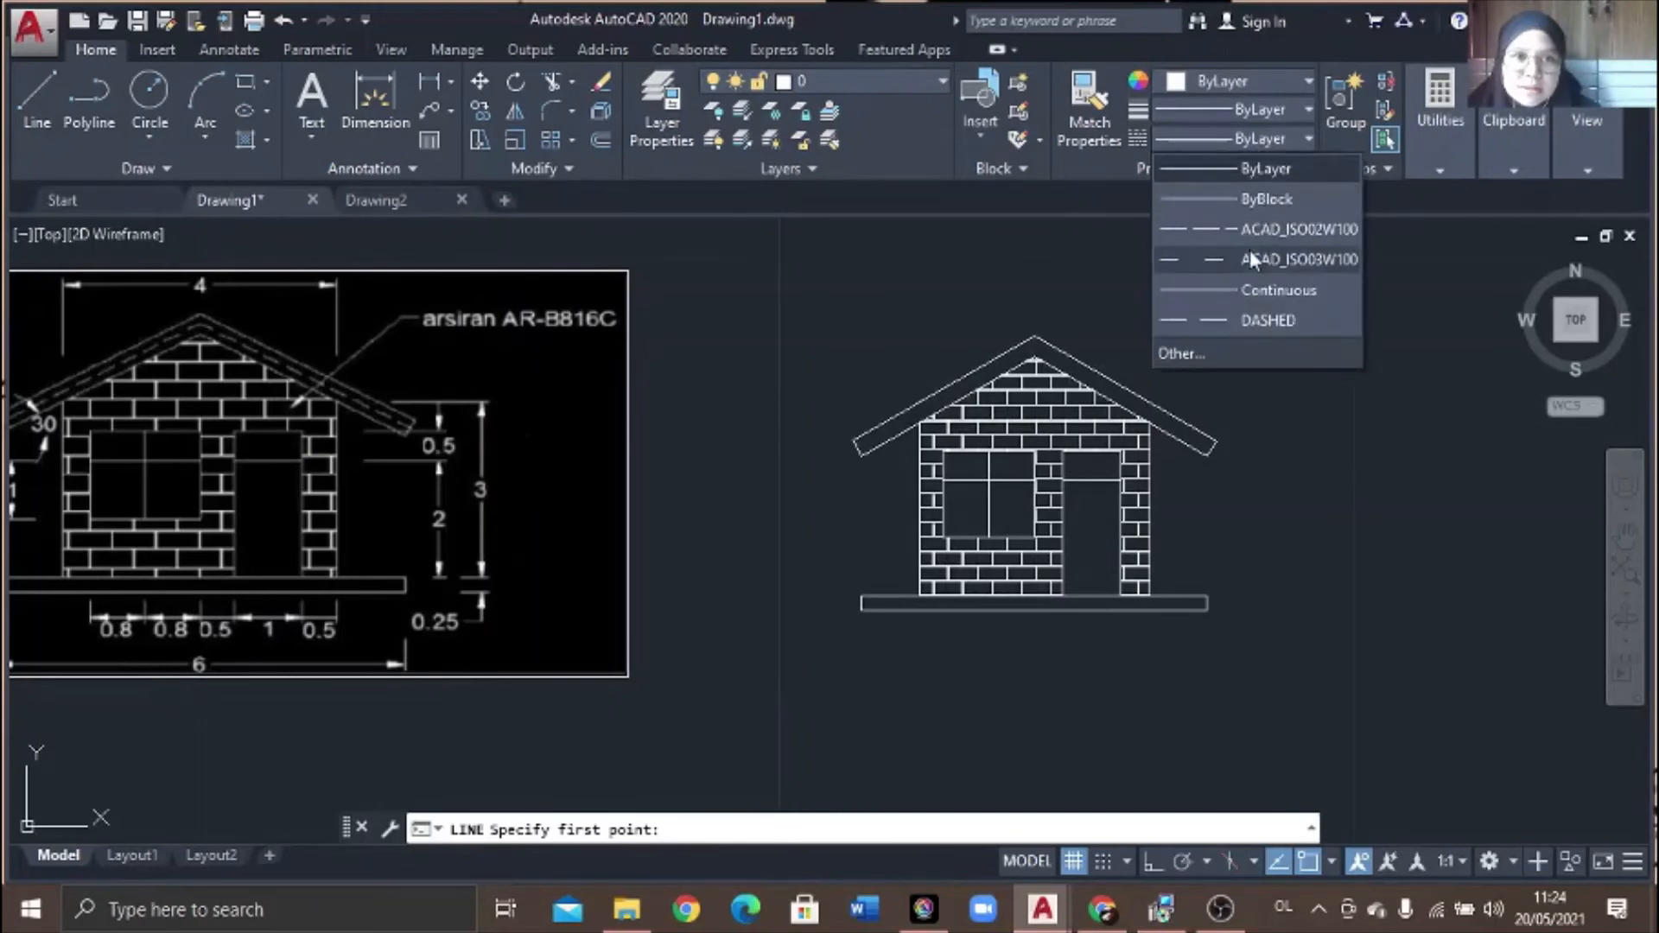
pyautogui.click(1267, 231)
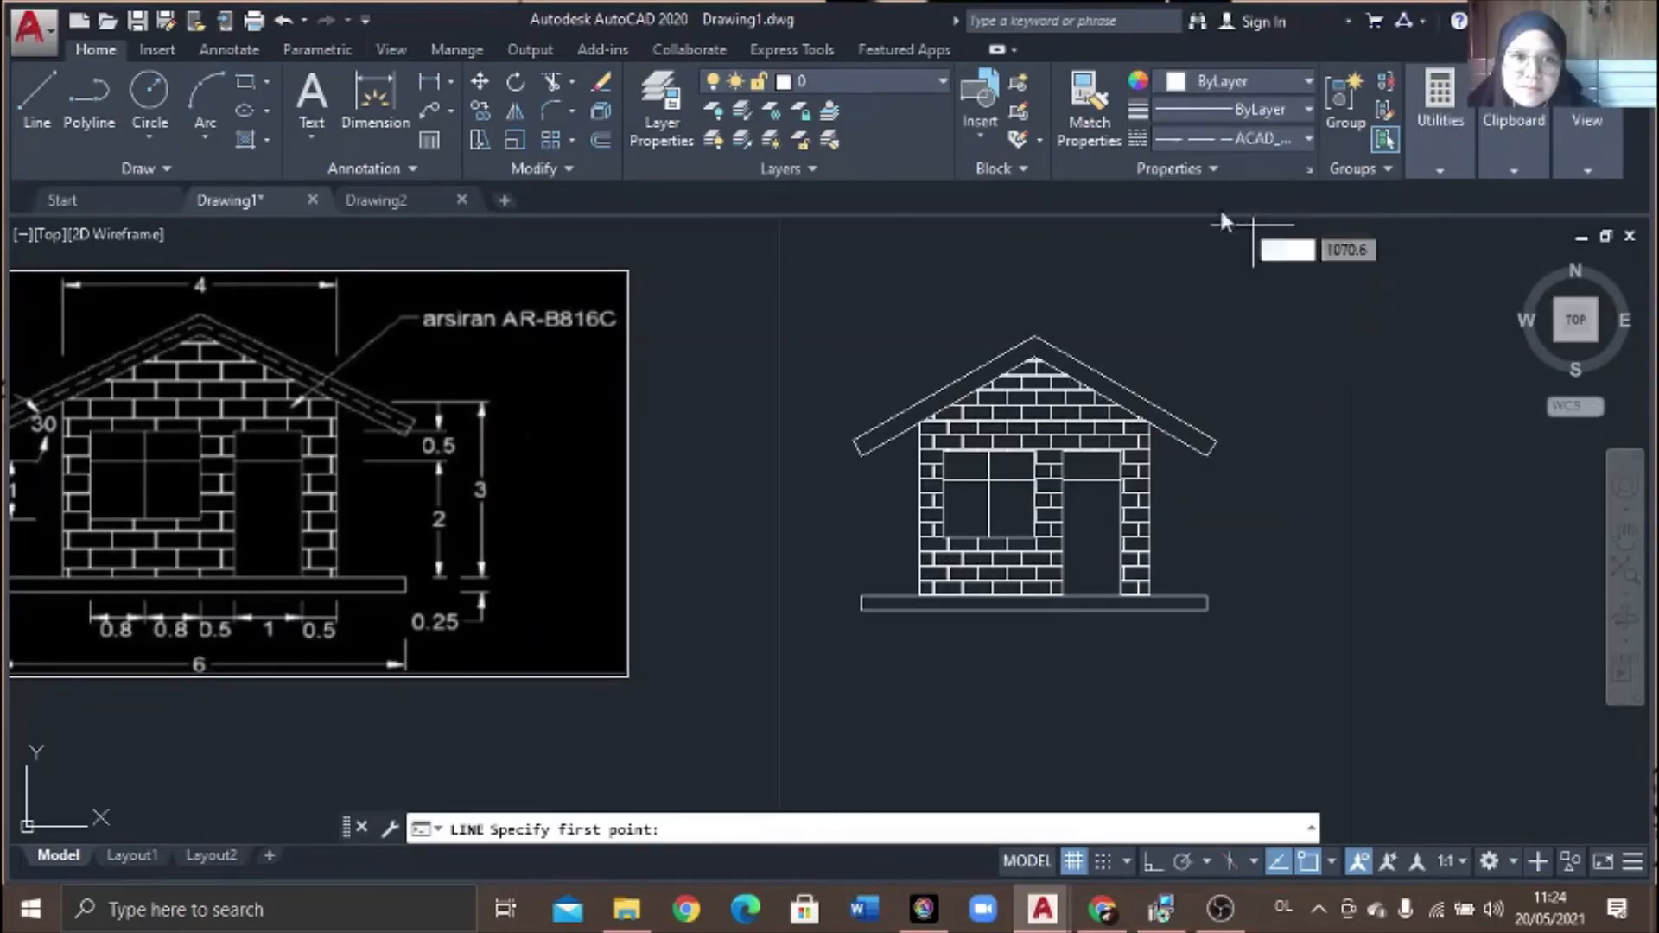
pyautogui.click(41, 94)
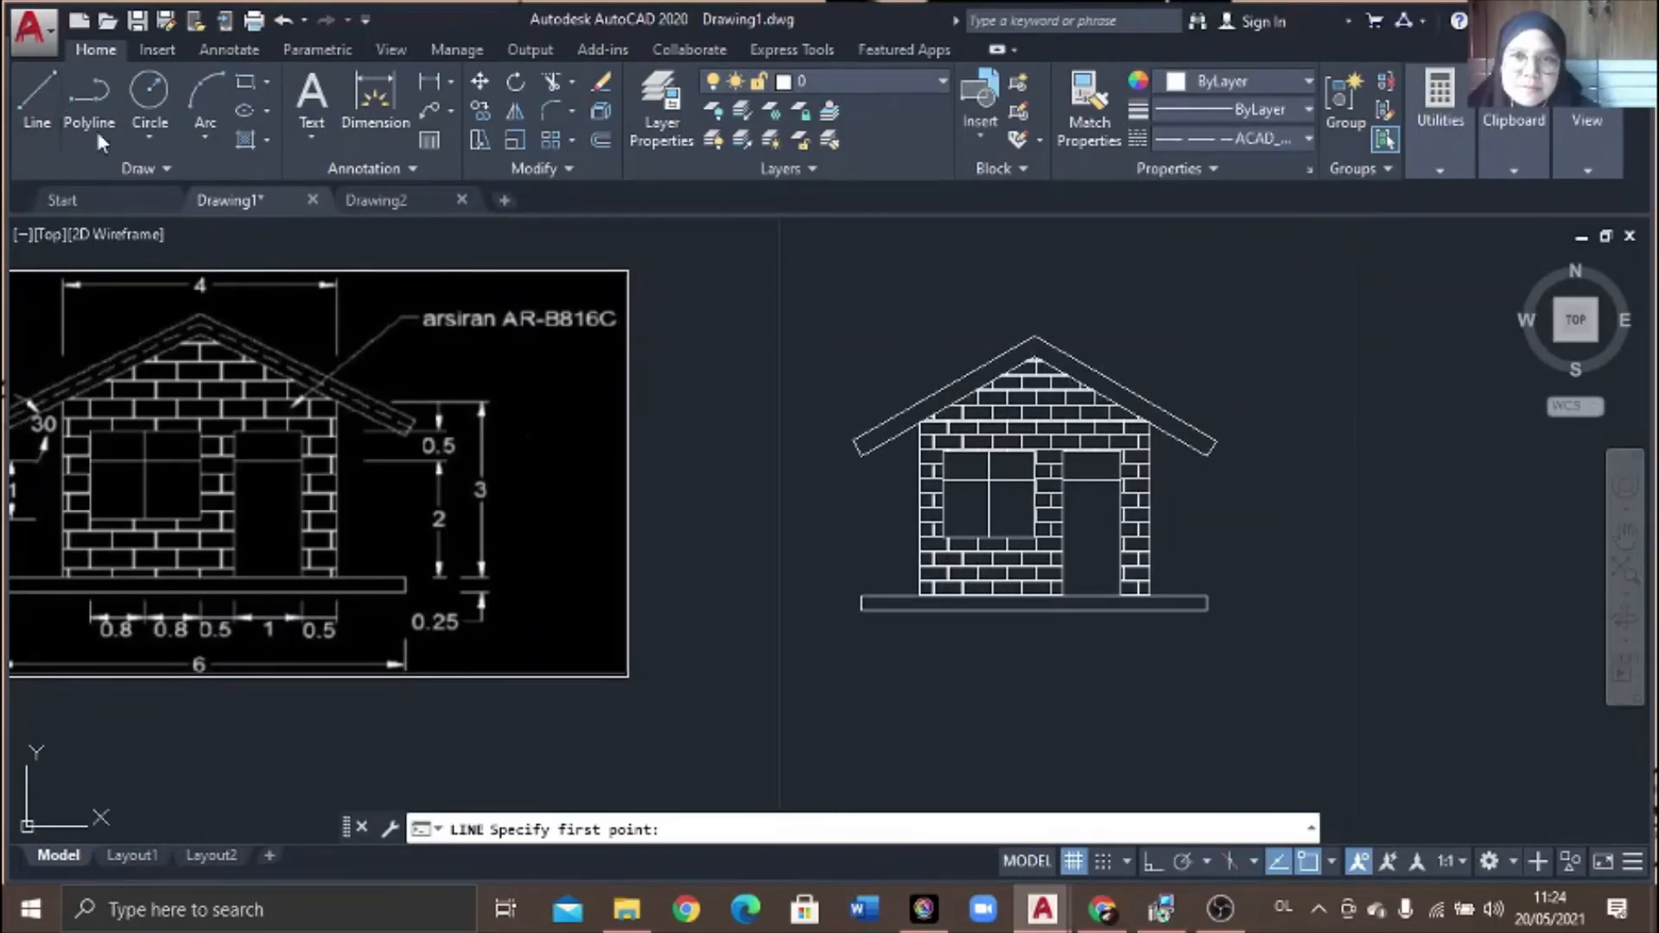
pyautogui.click(856, 447)
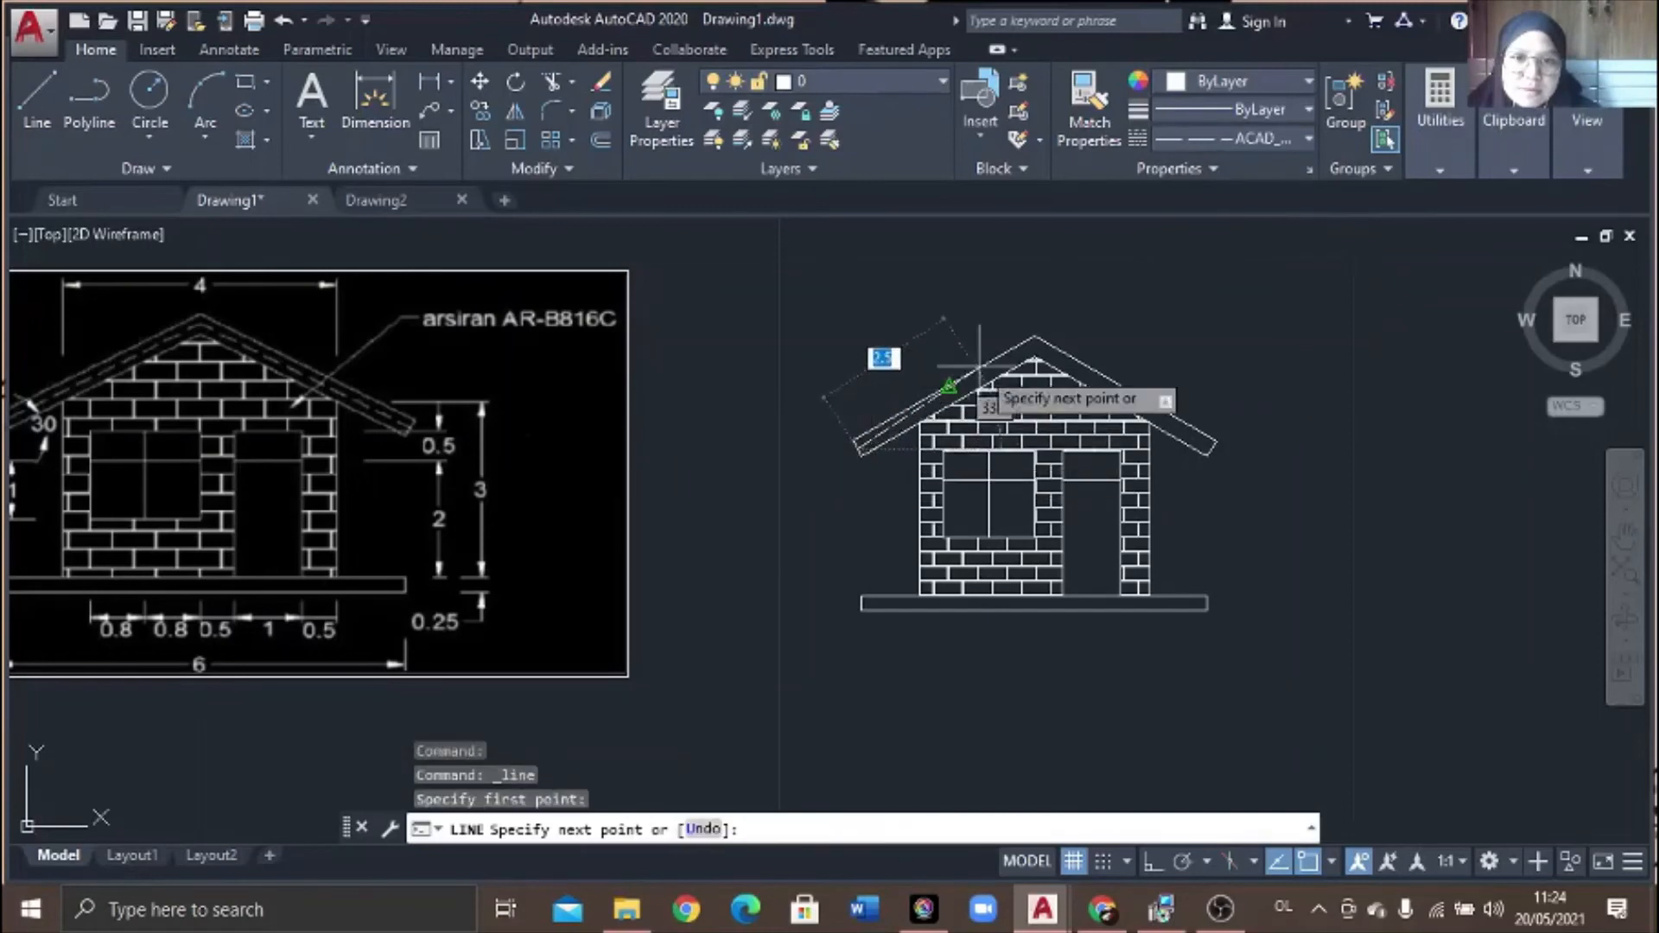
pyautogui.scroll(4, 1034, 354)
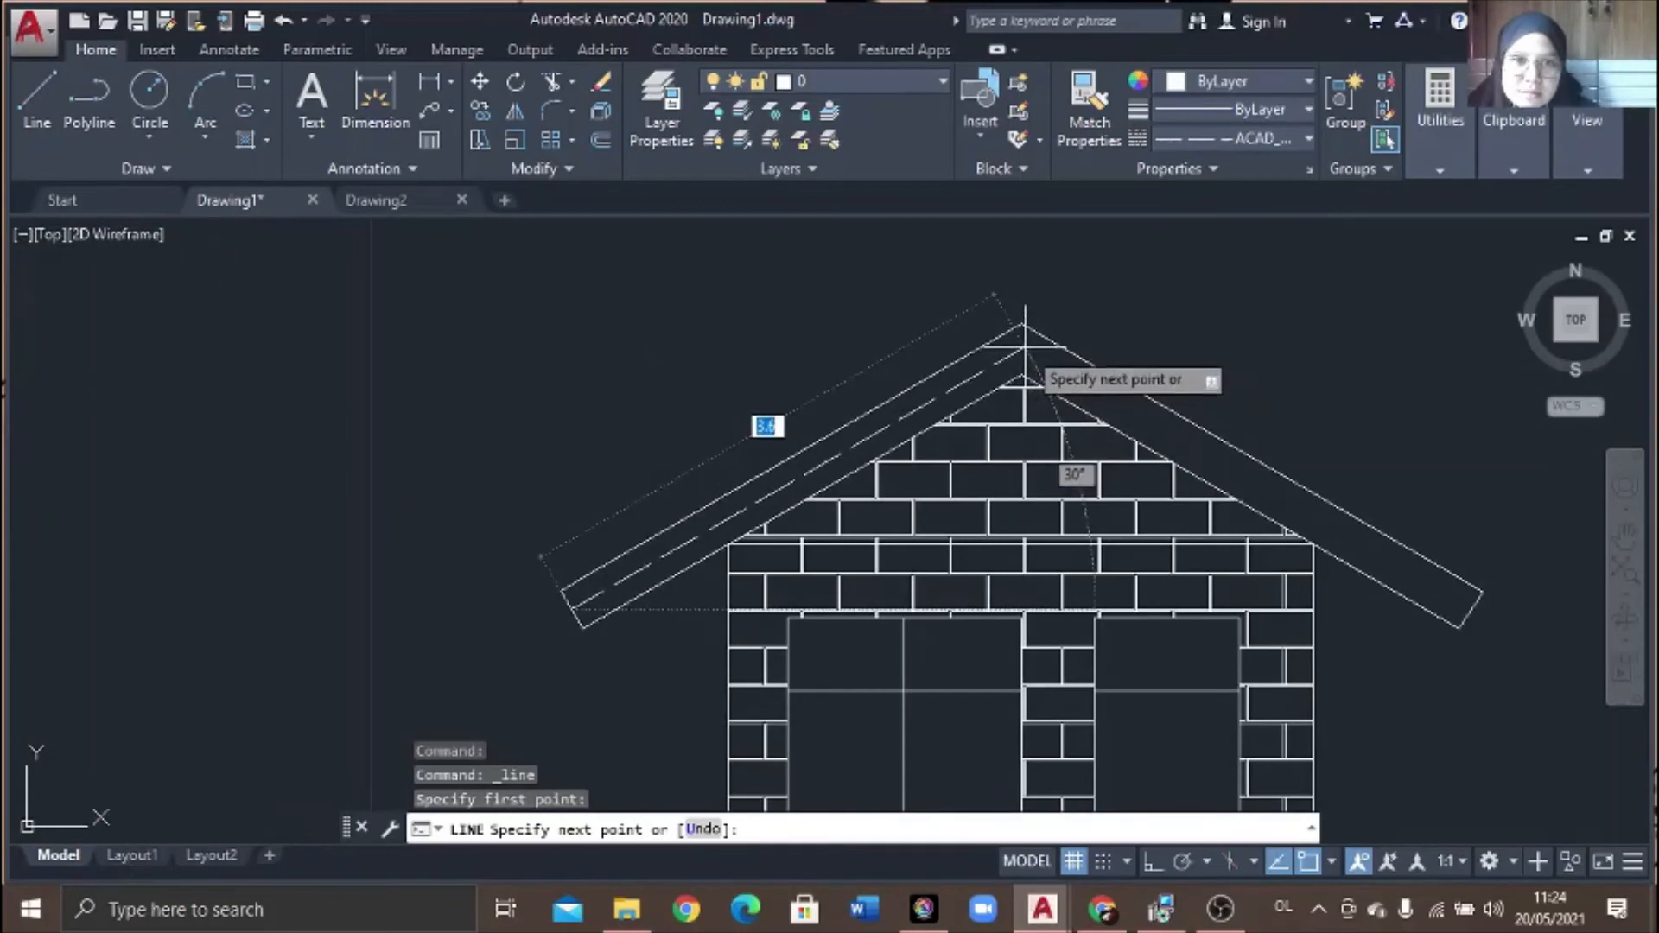
pyautogui.click(1024, 348)
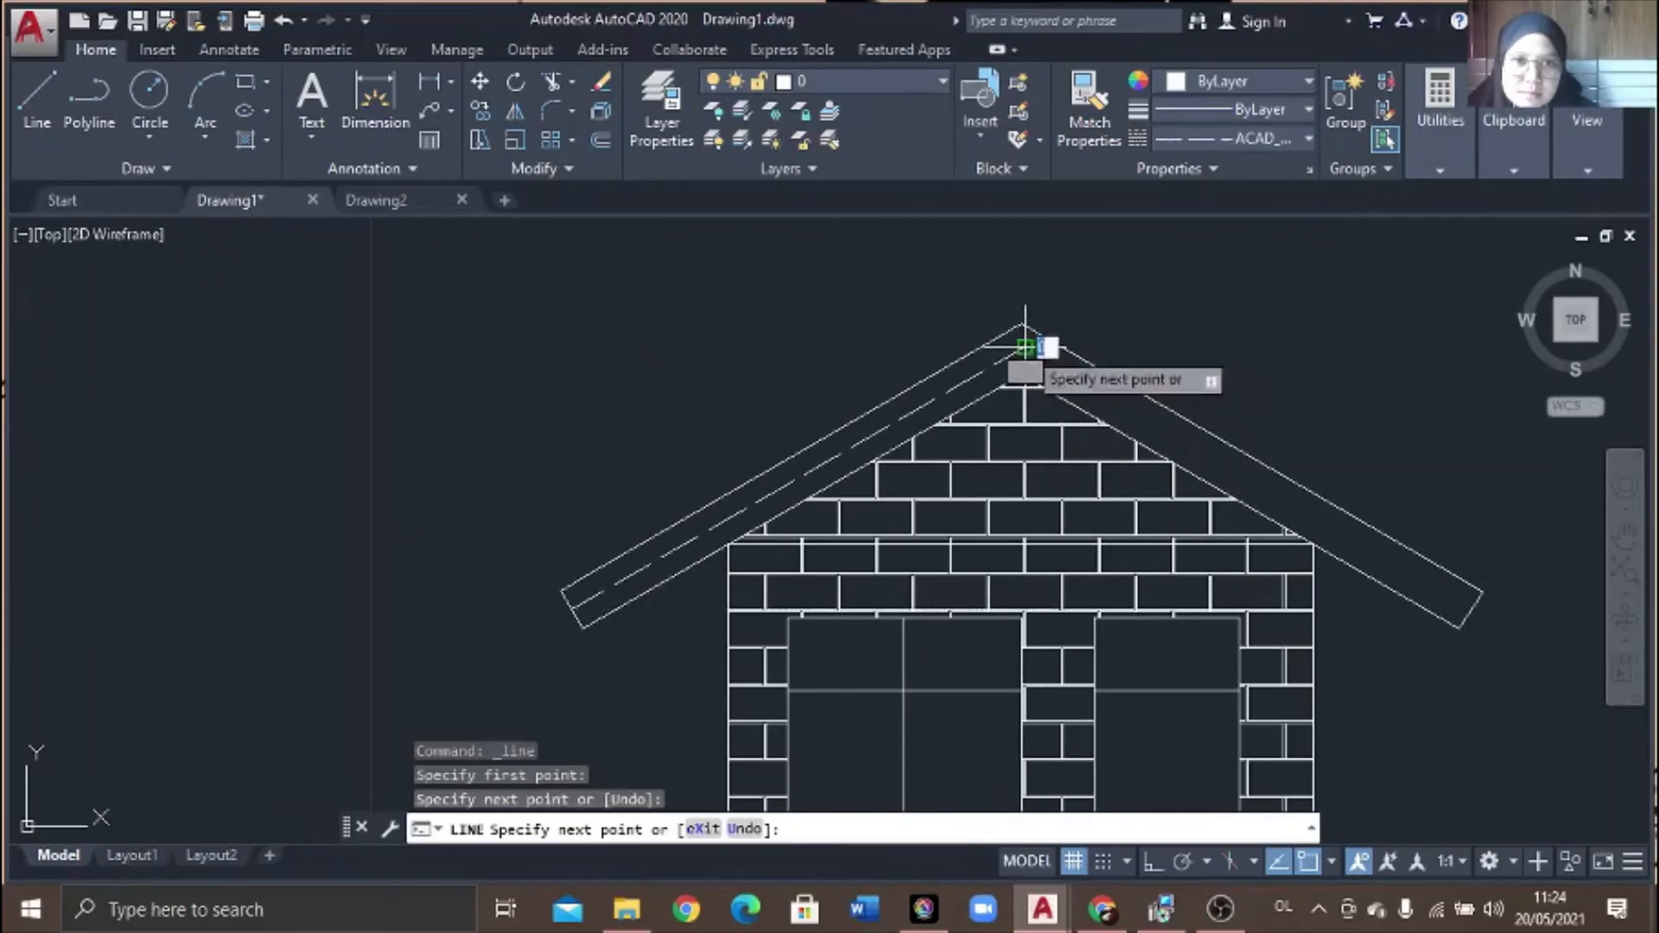
pyautogui.click(1471, 612)
pyautogui.press('Return')
pyautogui.scroll(-4, 1378, 510)
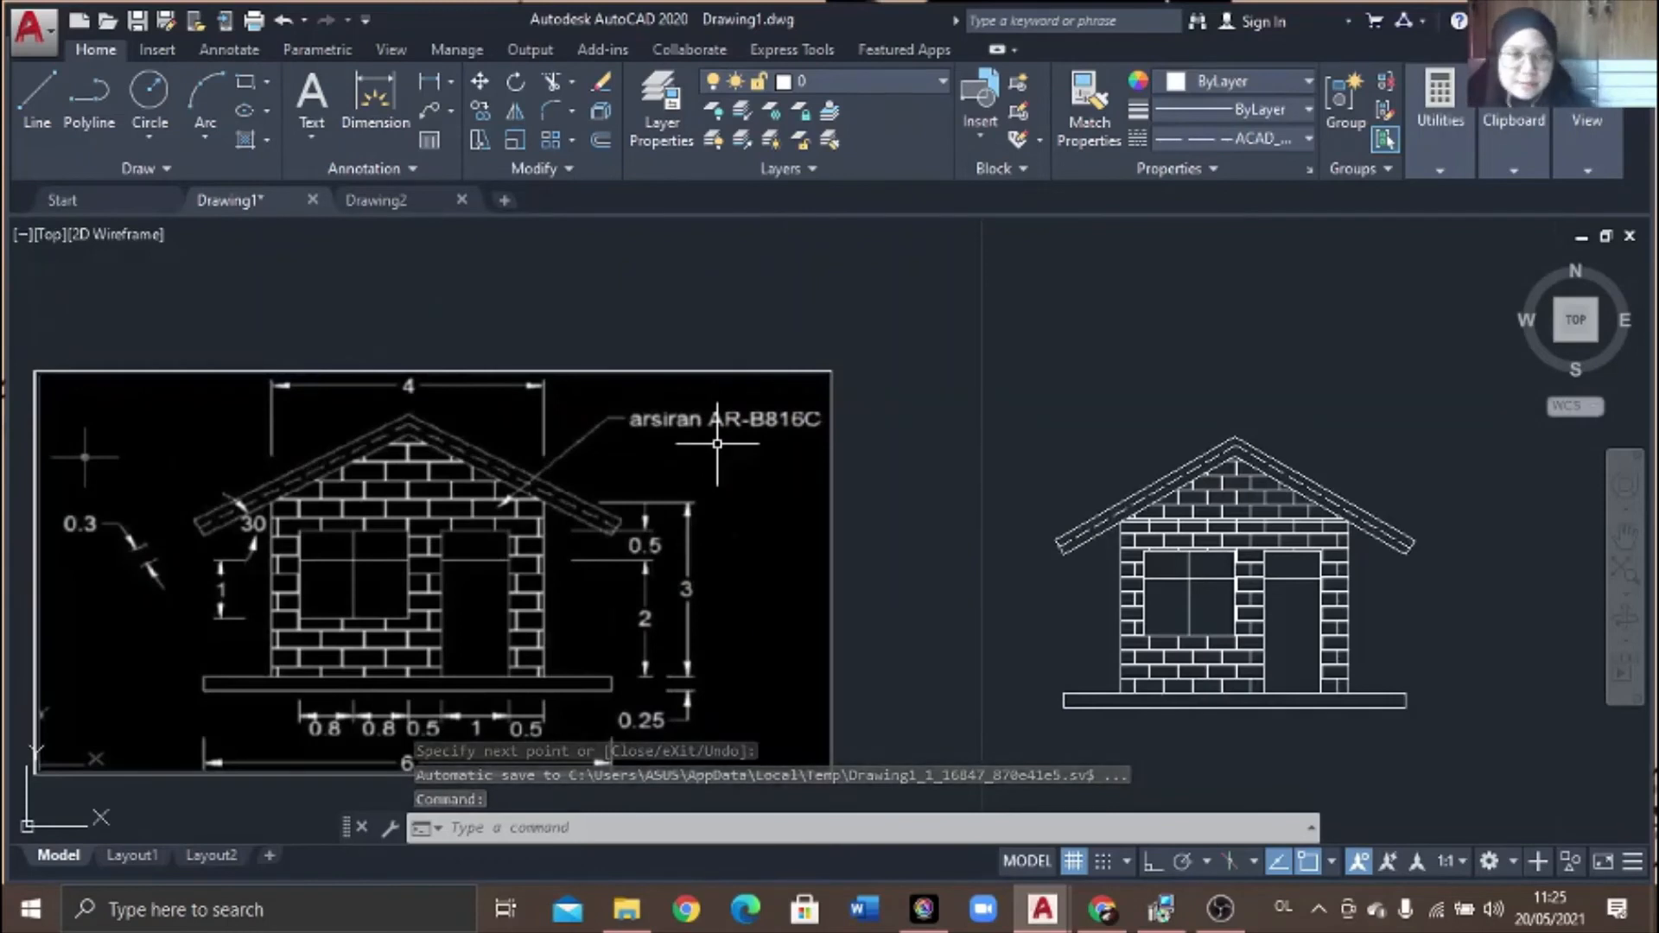
# - Modify the Standard dimension style, setting the precision of its linear dimensions to 0.0
pyautogui.write('DIM')
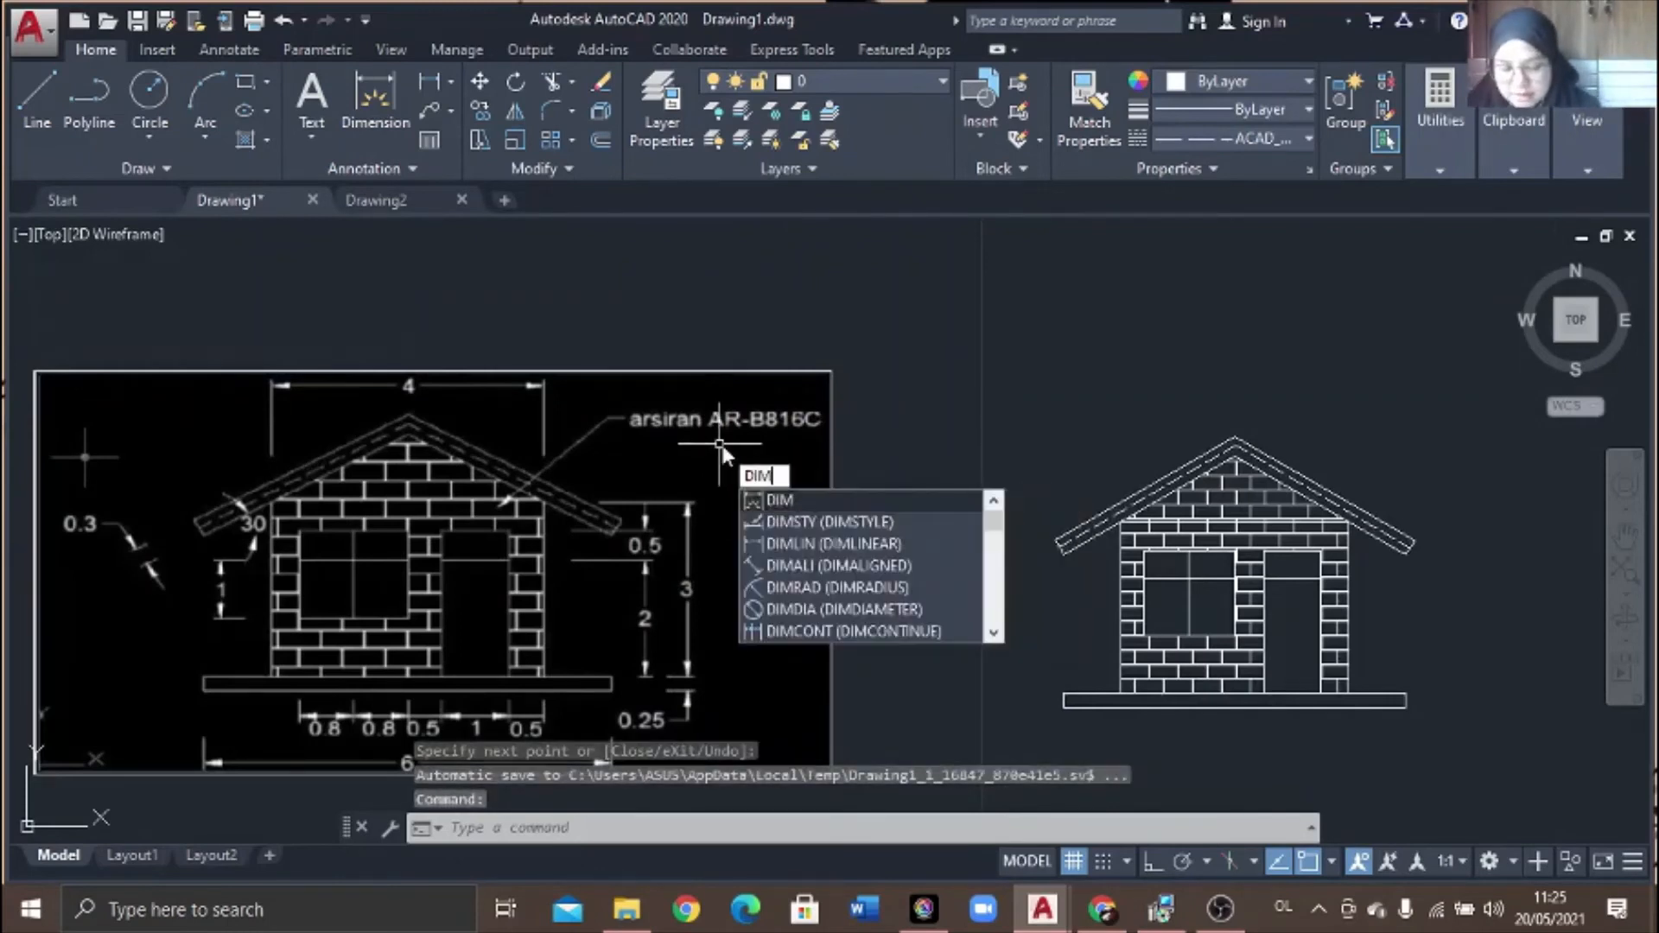
pyautogui.write('STYle')
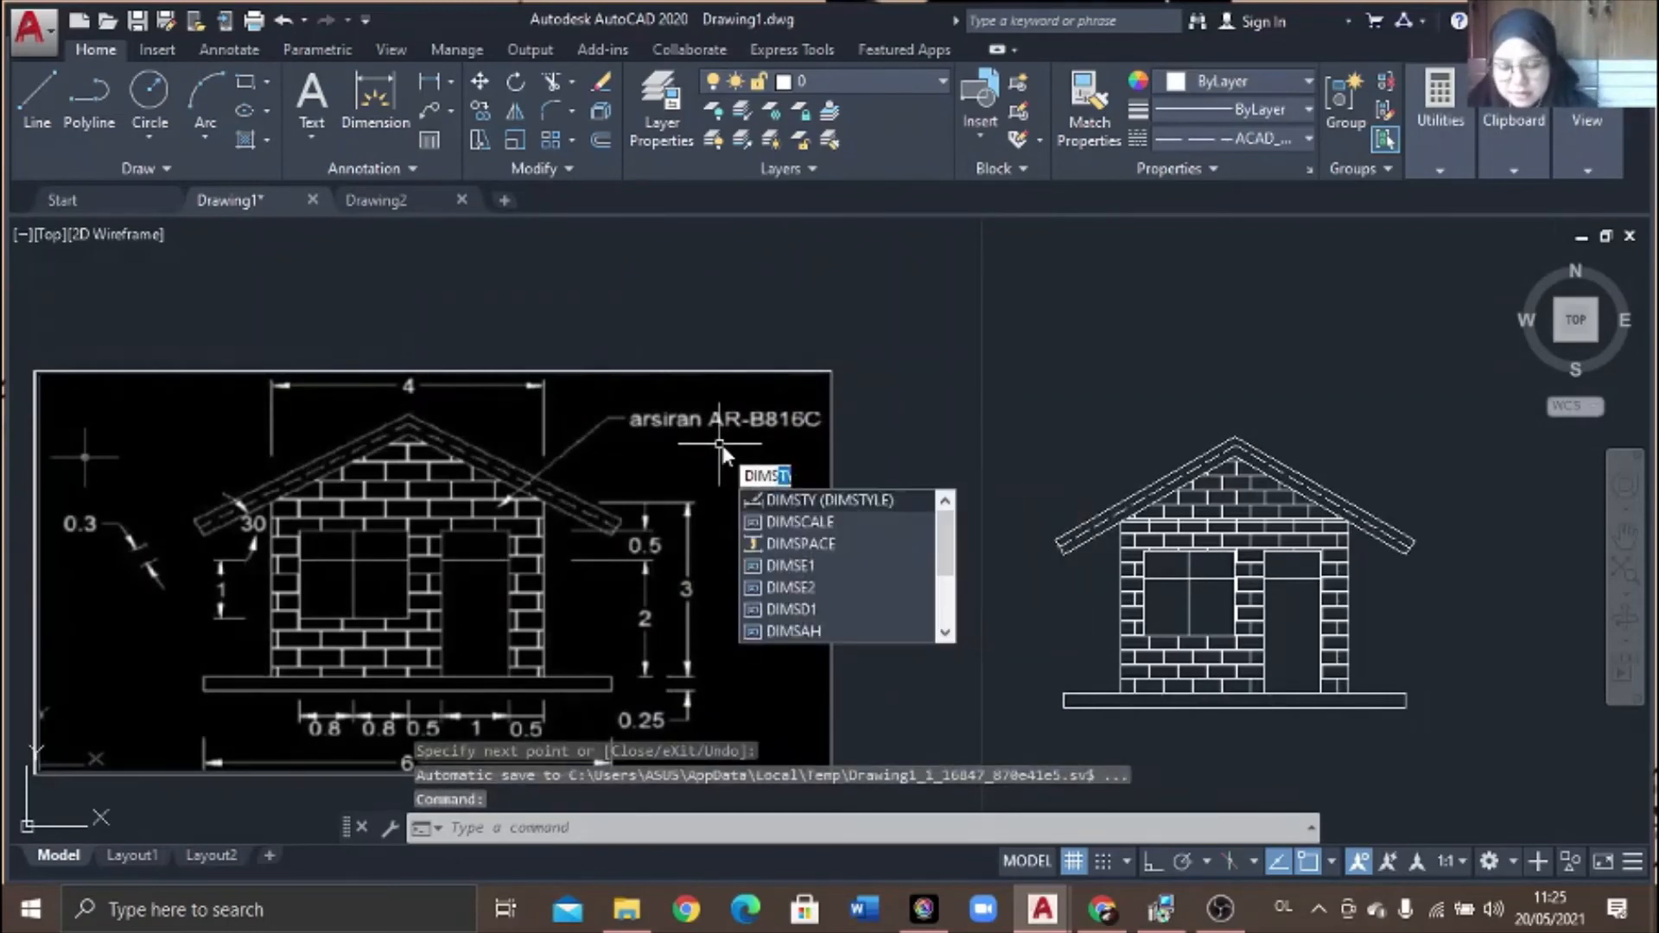
pyautogui.press('Return')
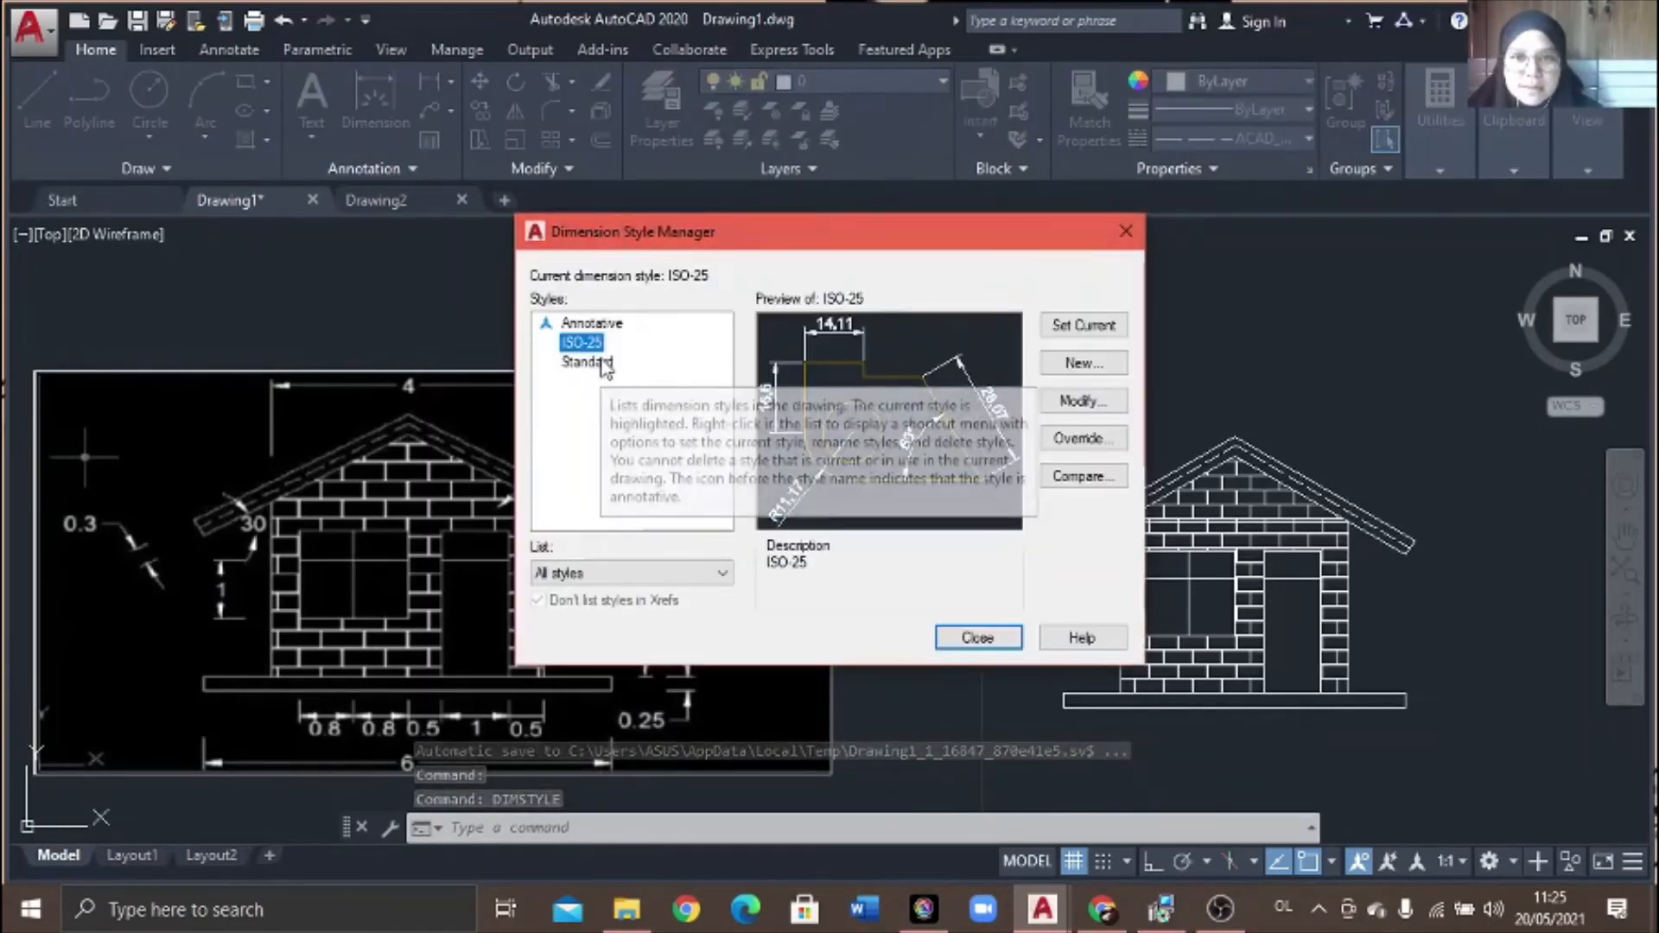
pyautogui.click(603, 362)
pyautogui.click(1112, 413)
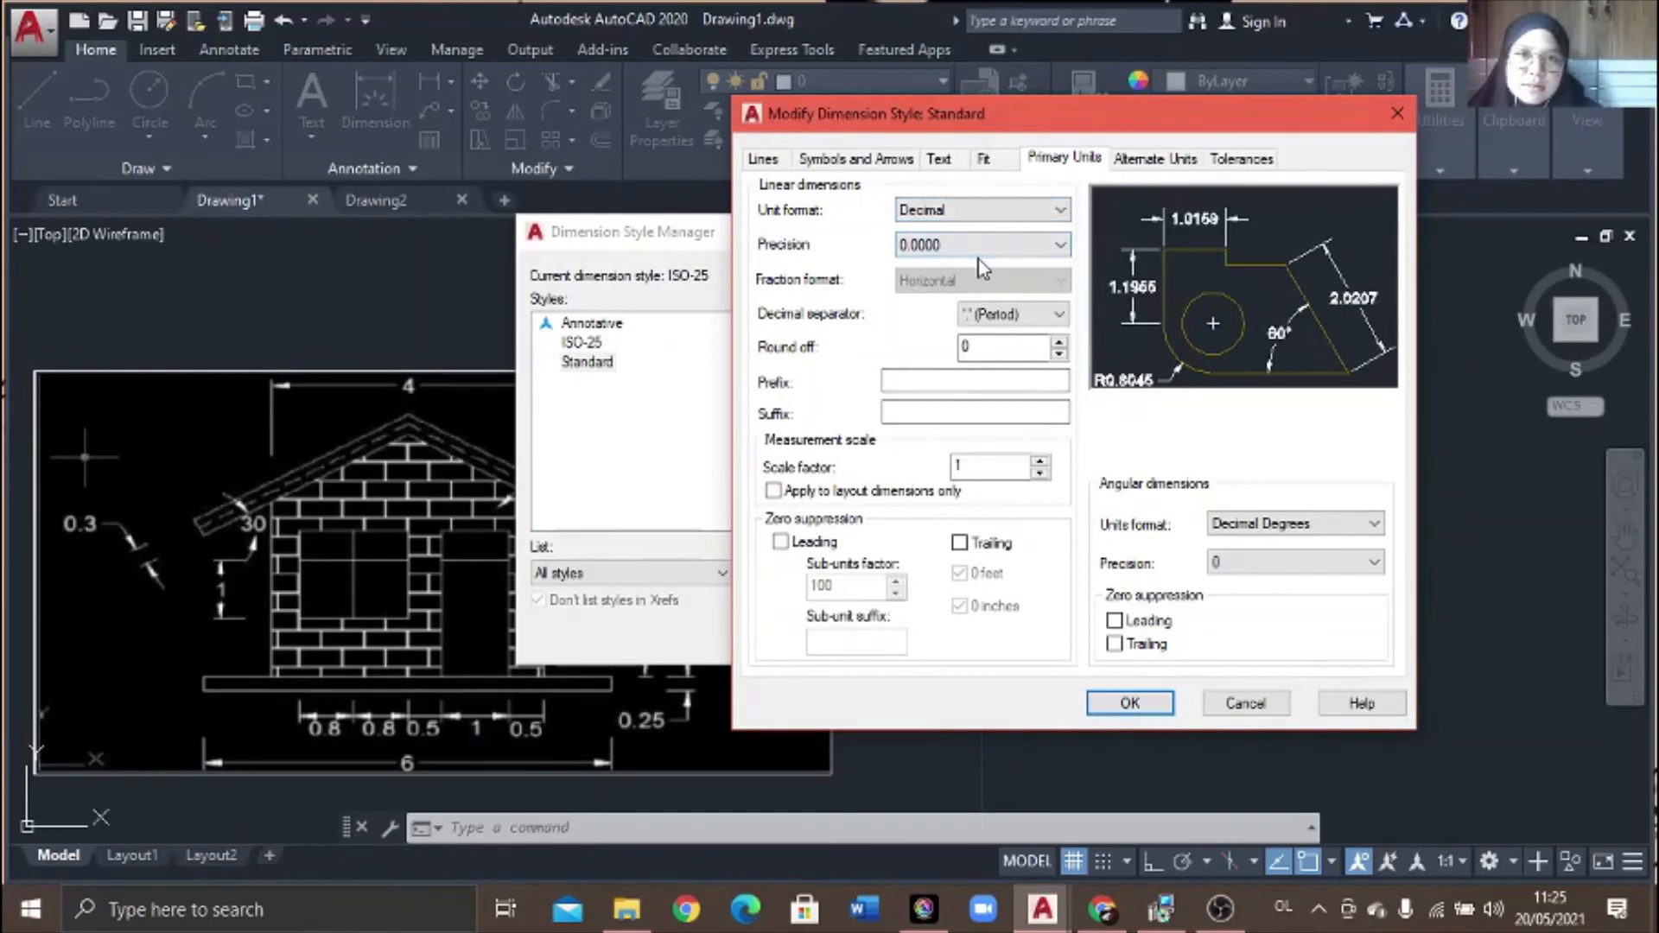
pyautogui.click(978, 247)
pyautogui.click(983, 285)
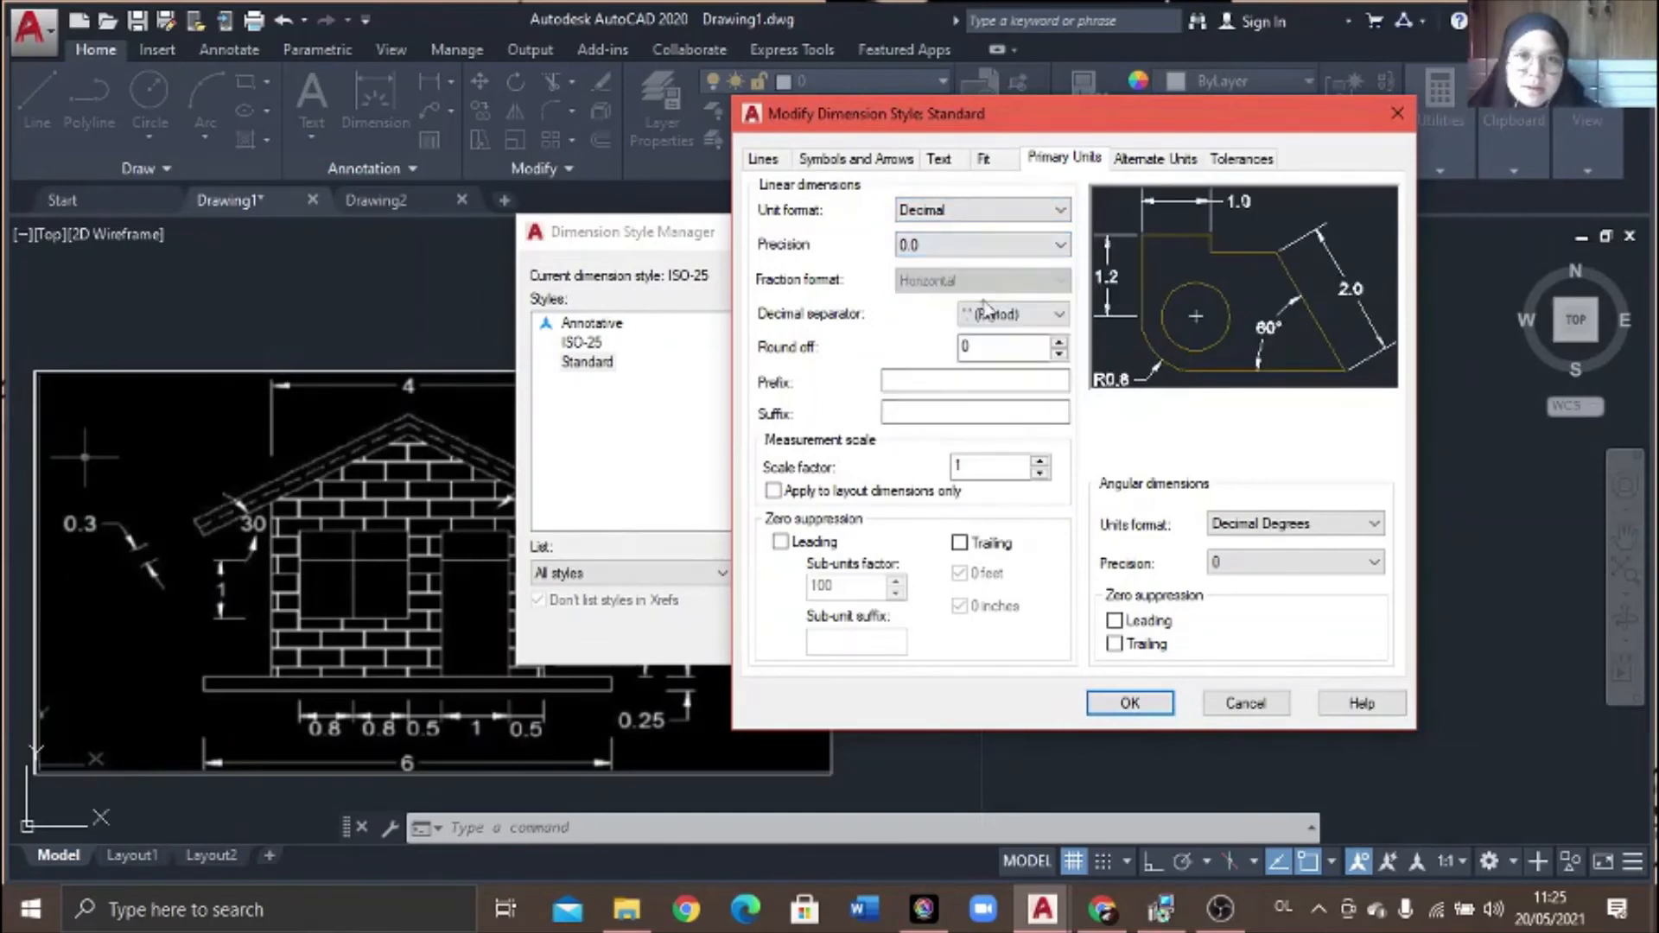
# - Set the dimension line color to Red in the Standard dimension style, keeping the ByBlock linetype
pyautogui.click(762, 158)
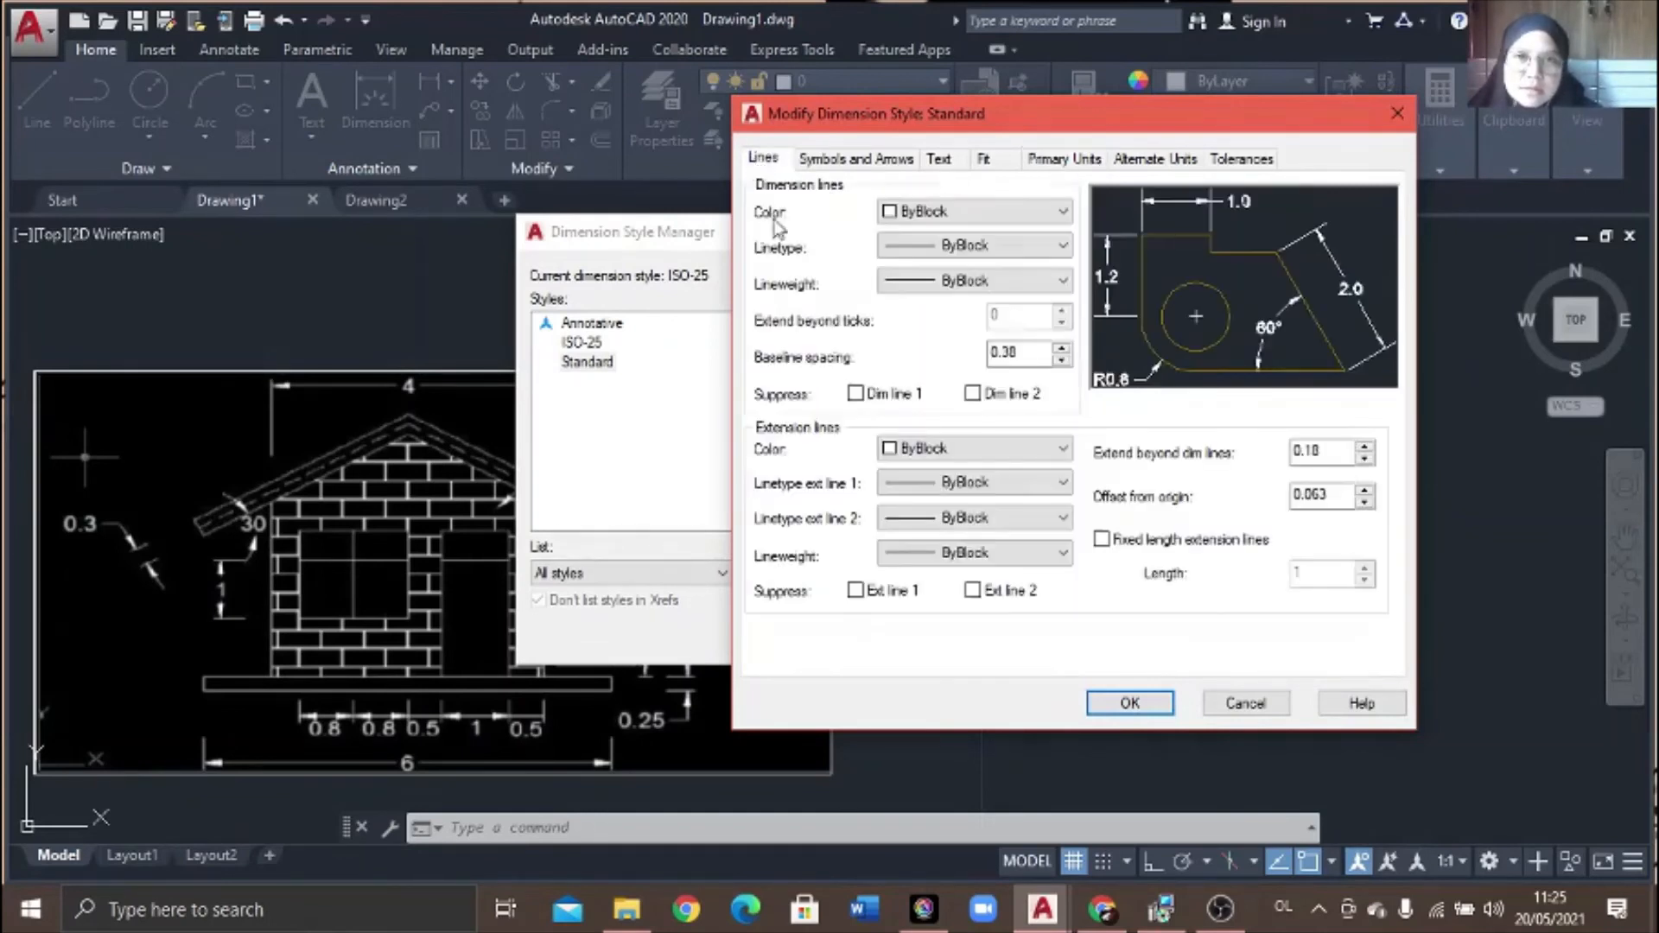
pyautogui.click(1015, 220)
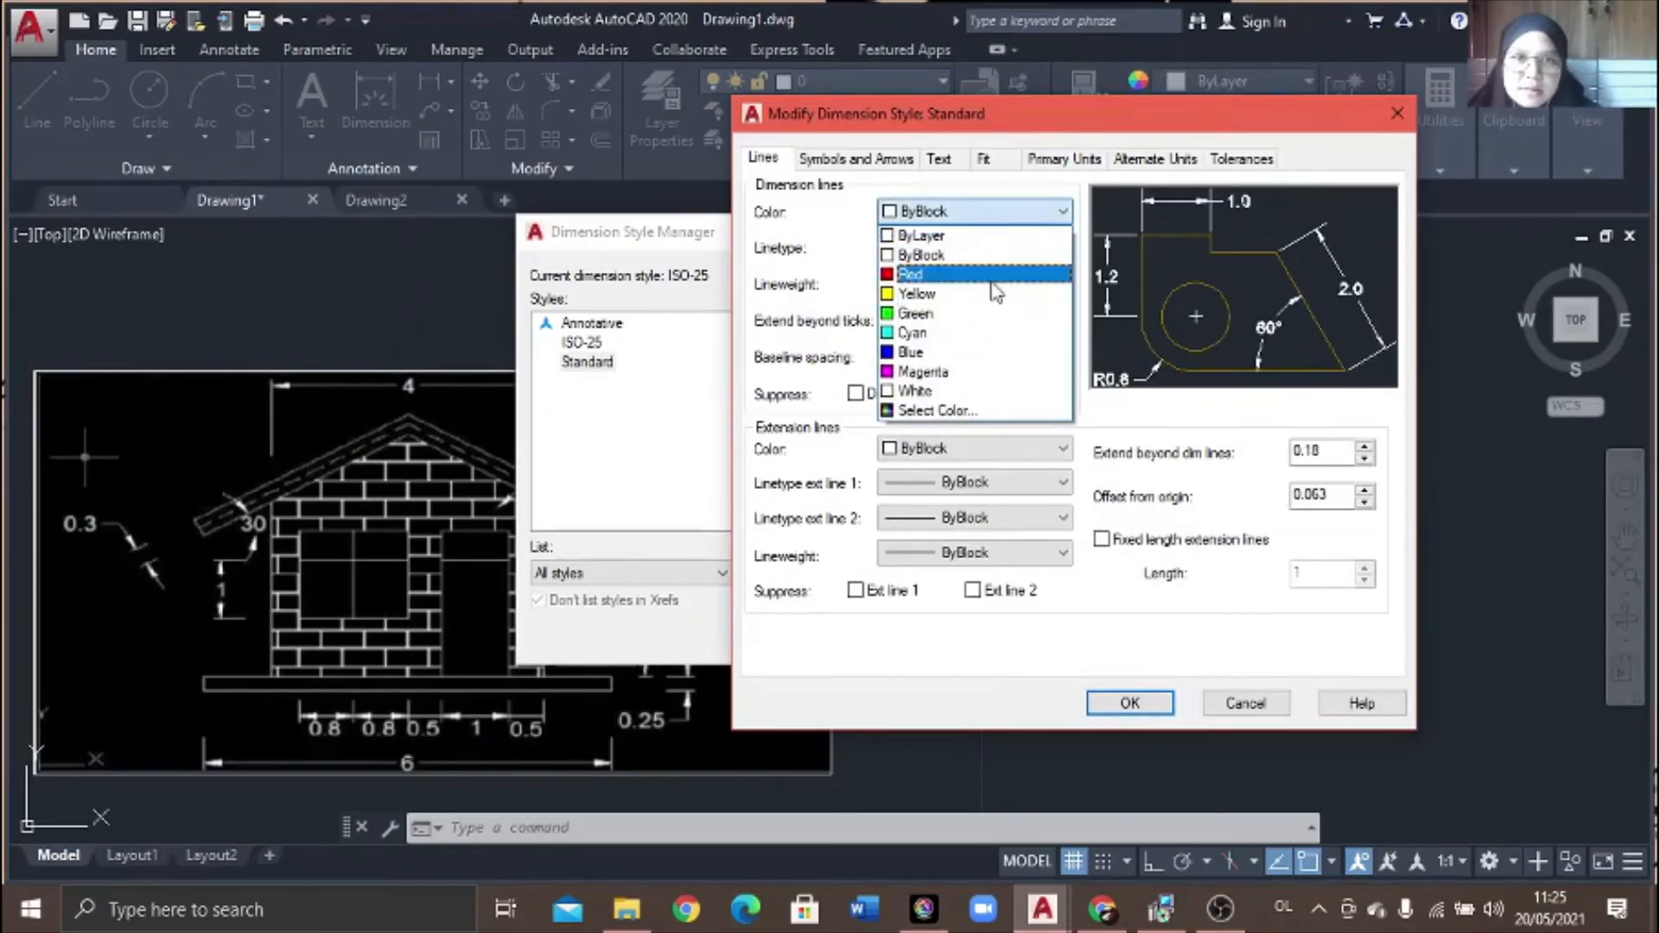
pyautogui.click(1004, 265)
pyautogui.click(1005, 248)
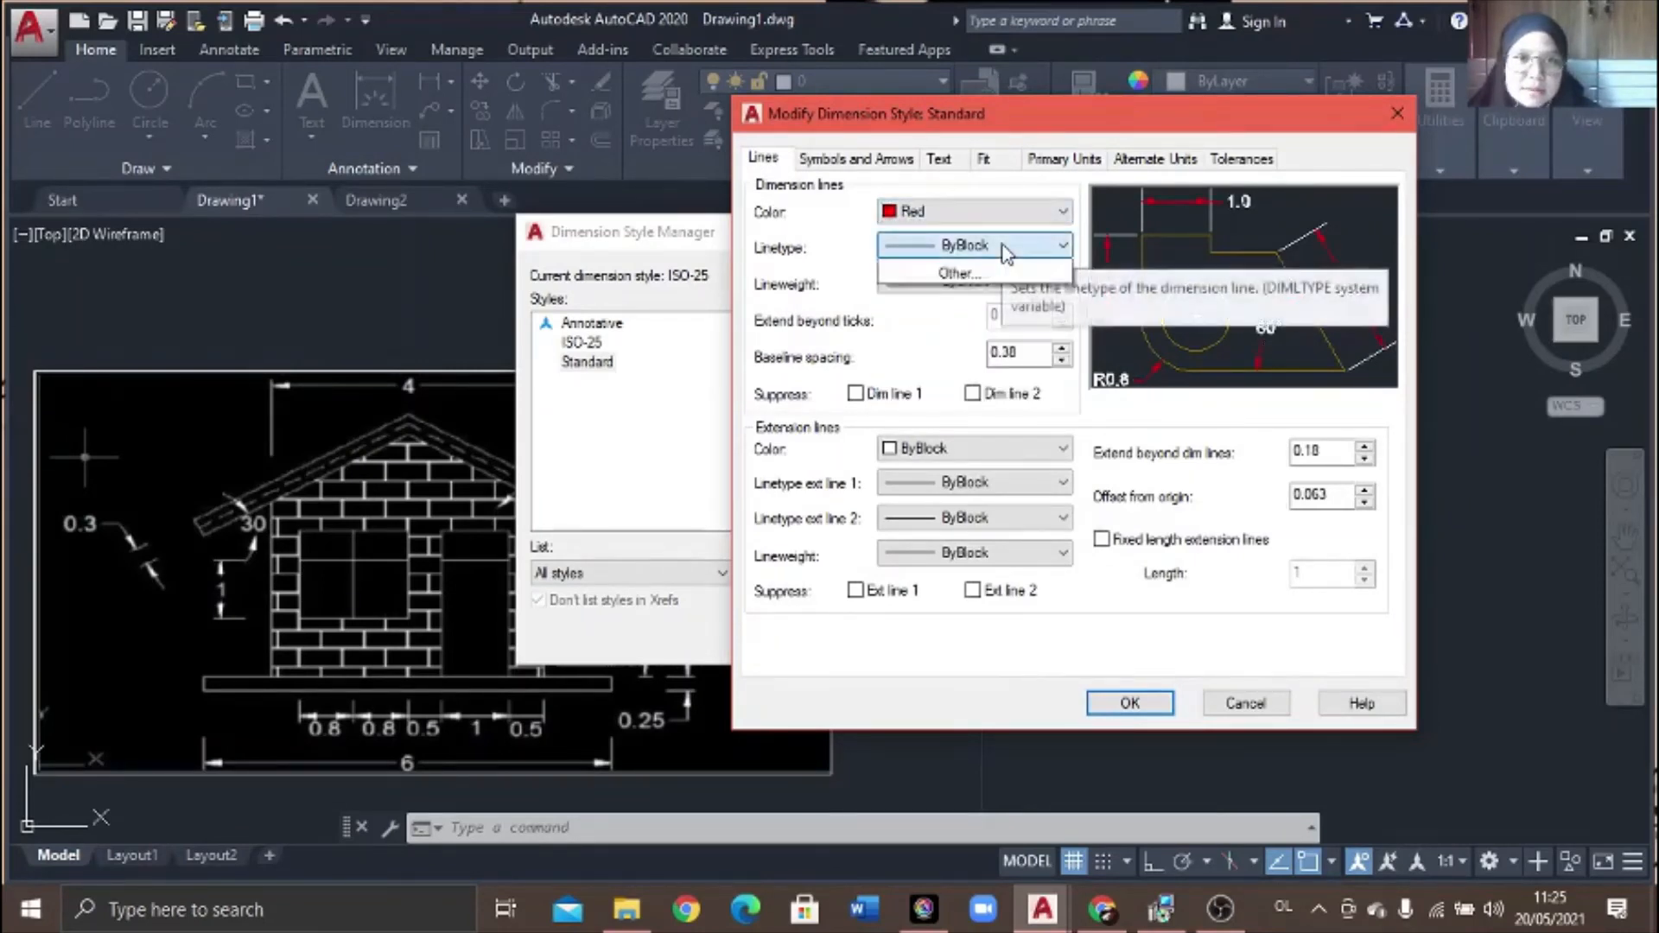
pyautogui.click(846, 308)
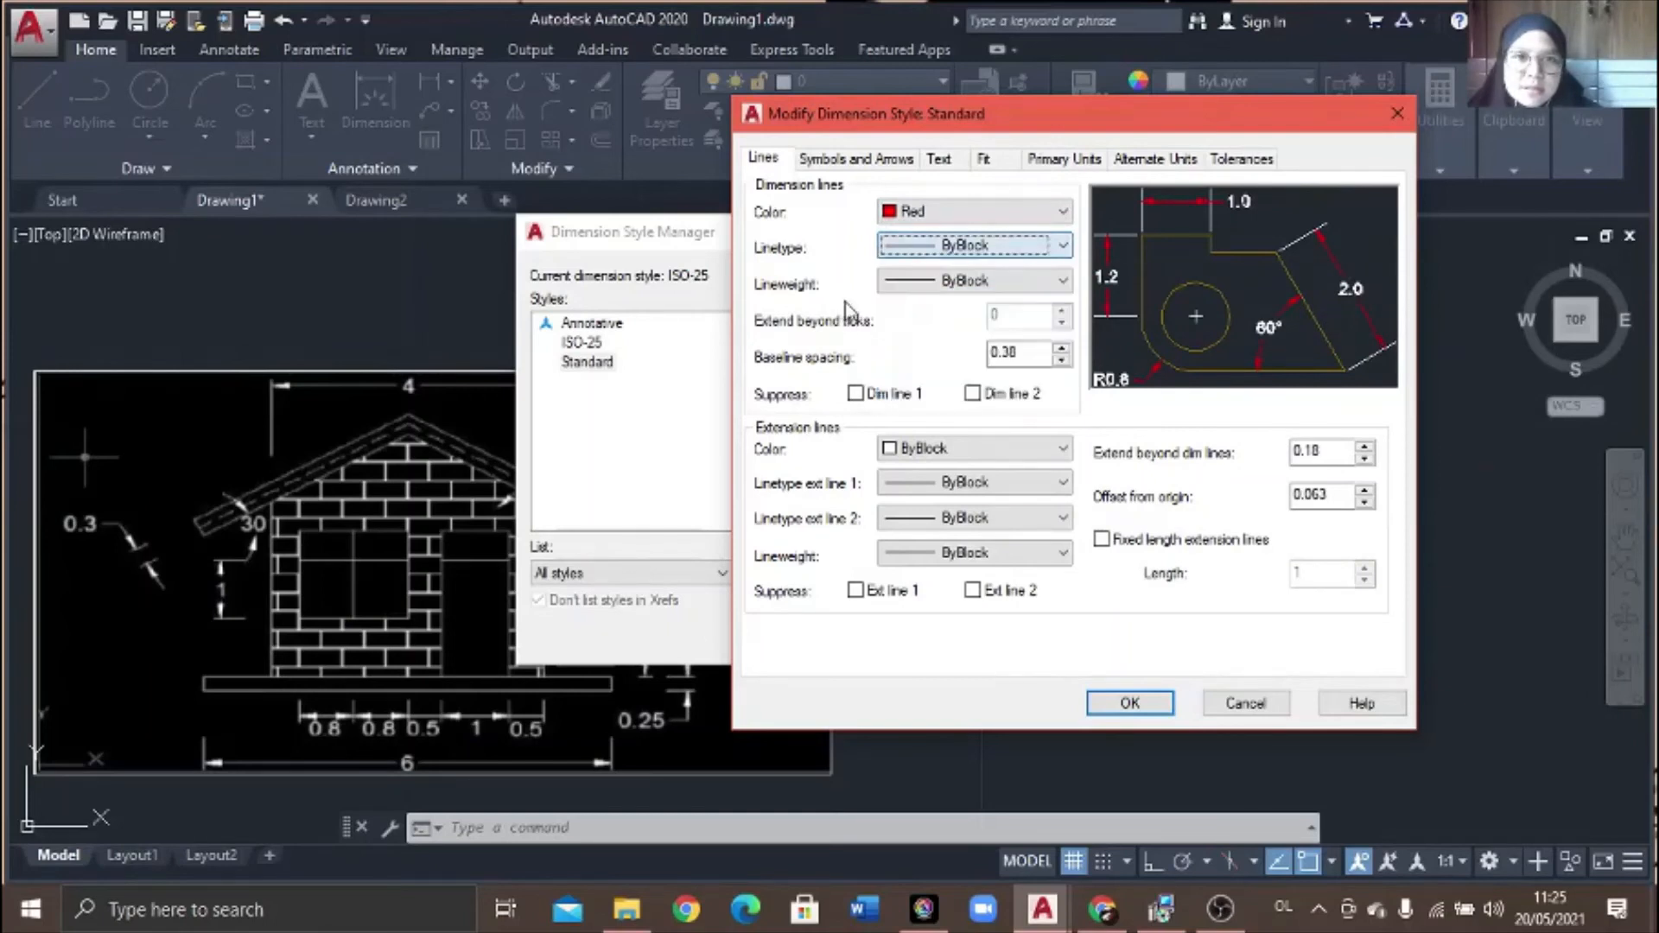
# - Set the Standard dimension style's text height to 0.70 and its text color to Yellow
pyautogui.click(888, 161)
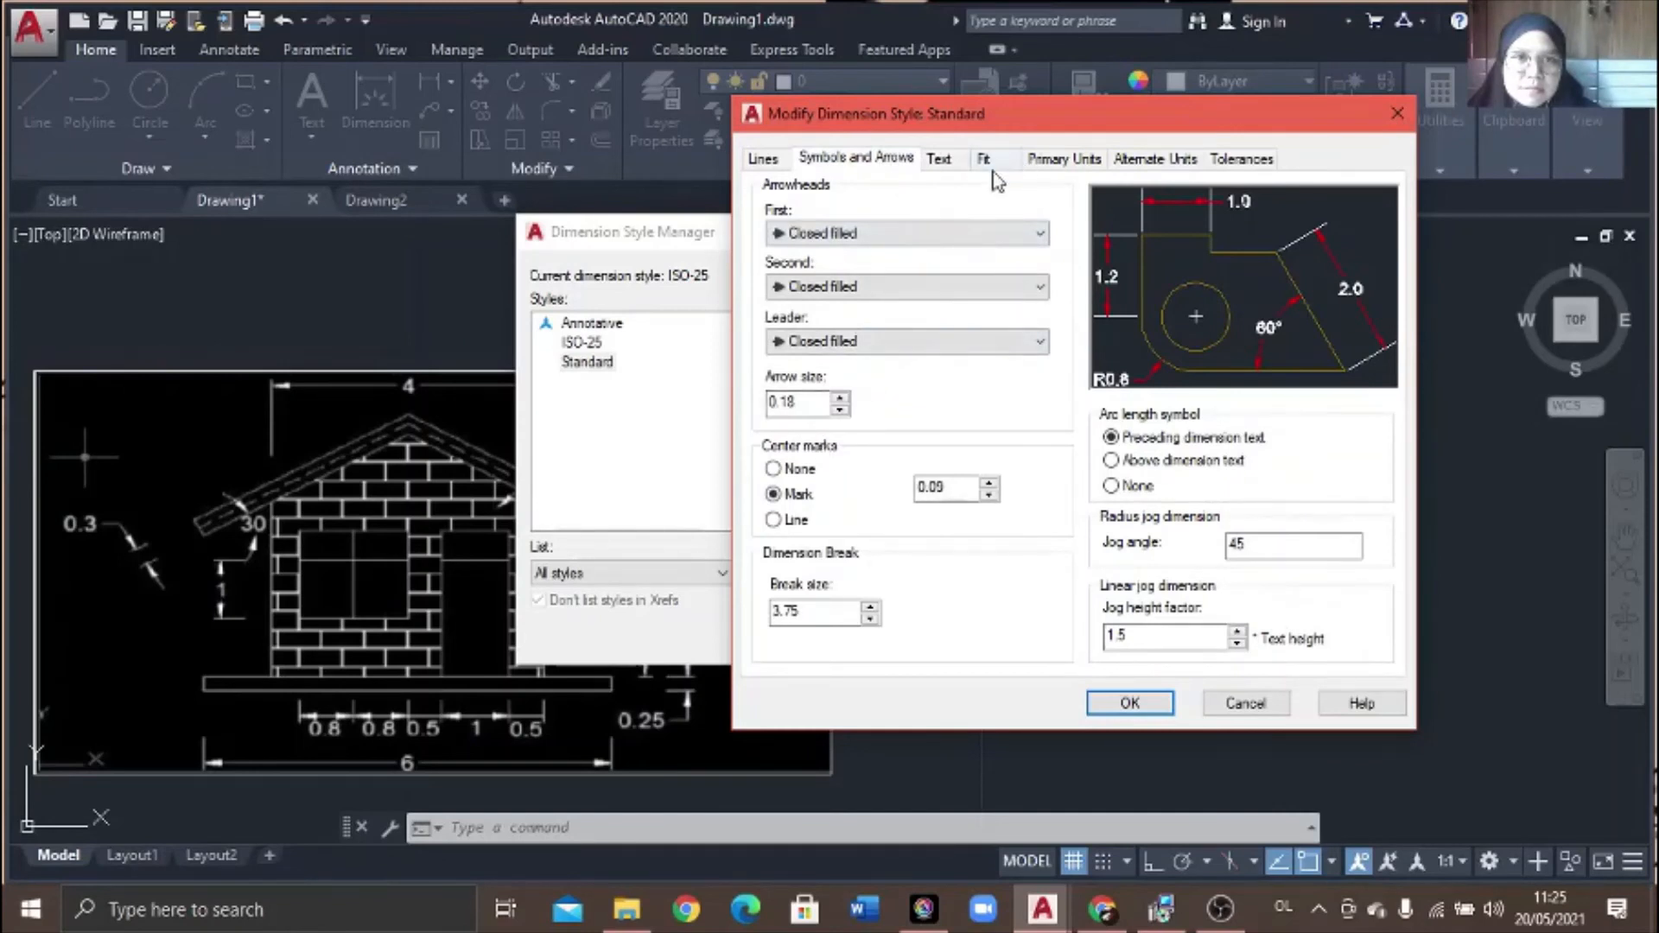
pyautogui.click(966, 161)
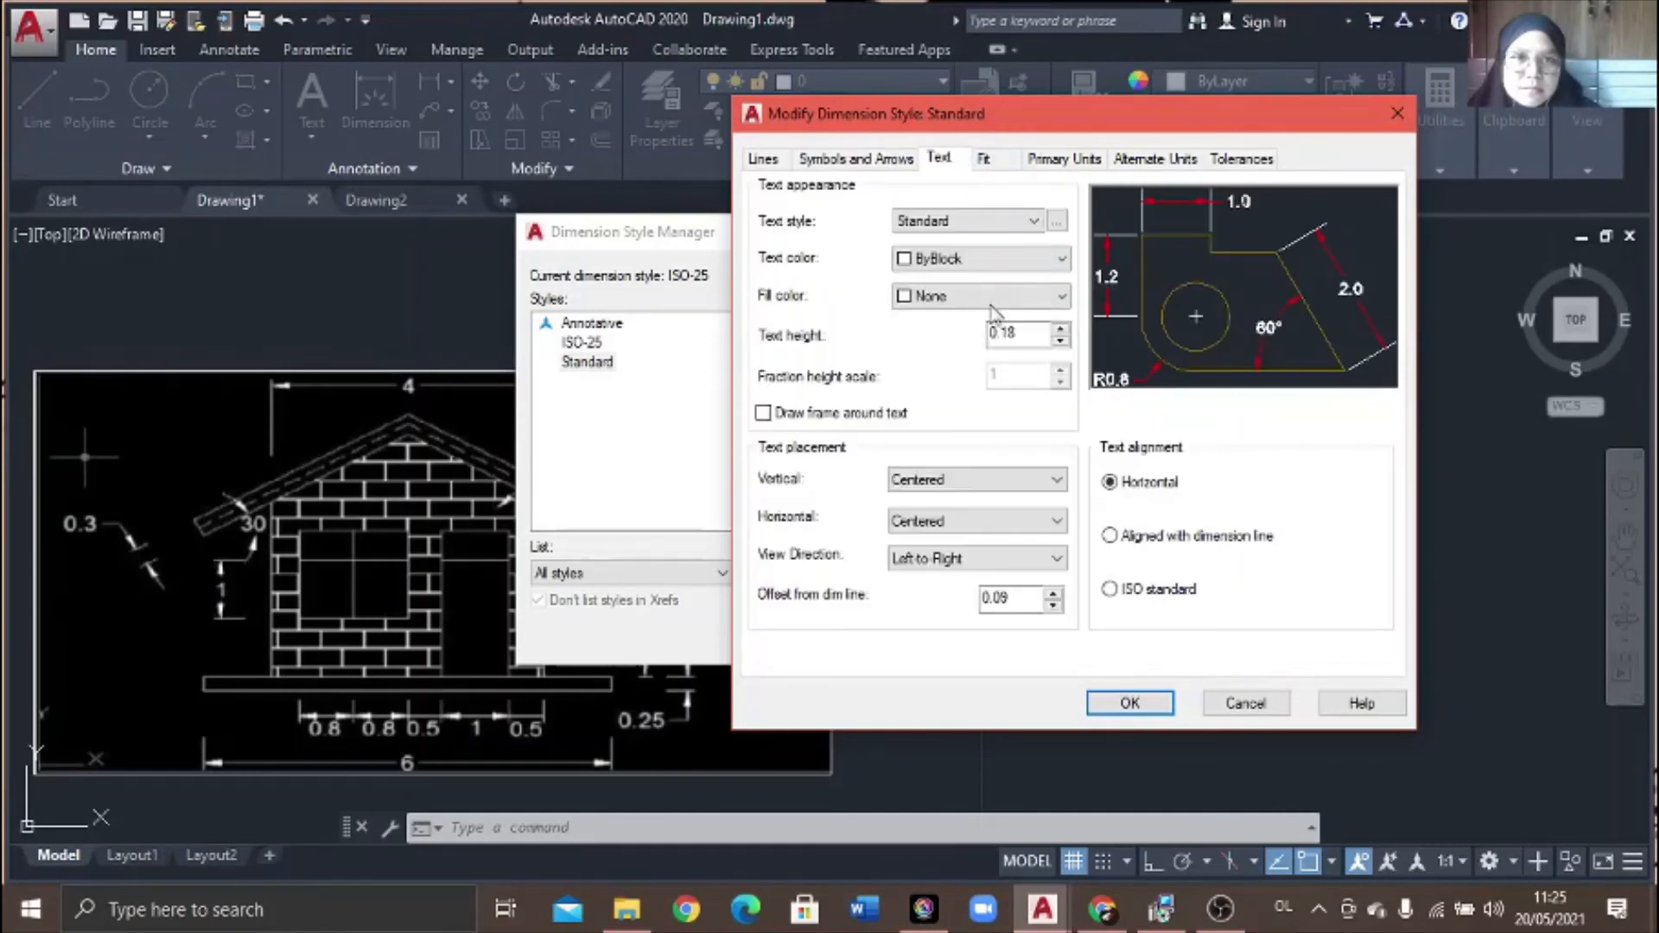
pyautogui.click(1037, 335)
pyautogui.press('BackSpace')
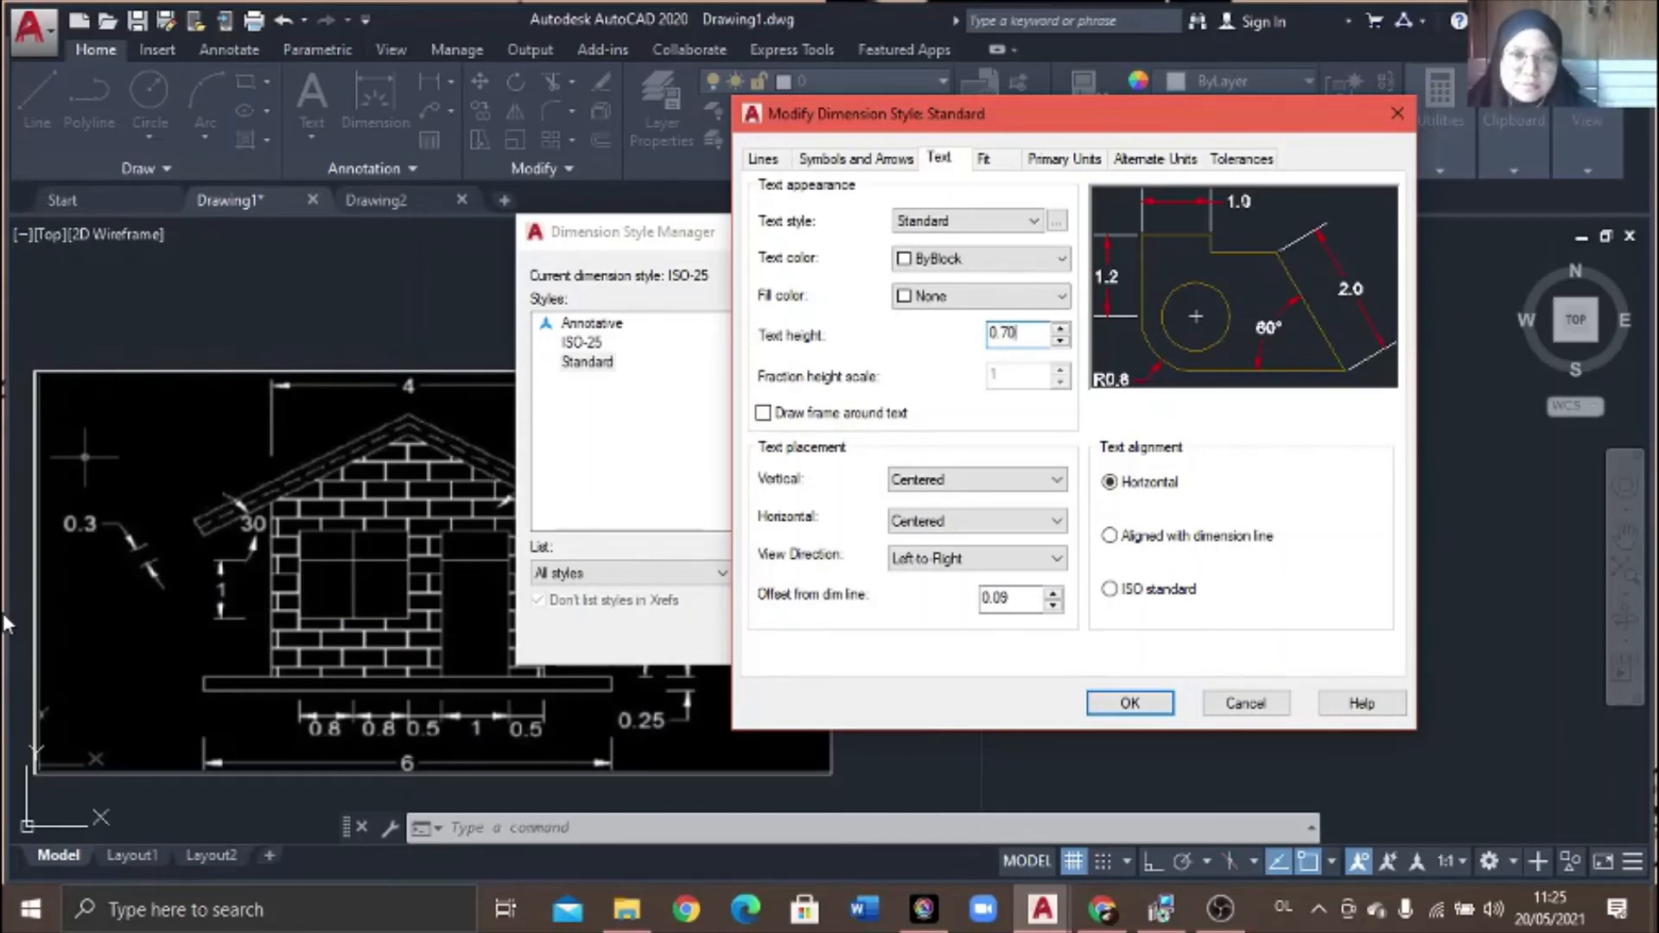
pyautogui.click(951, 259)
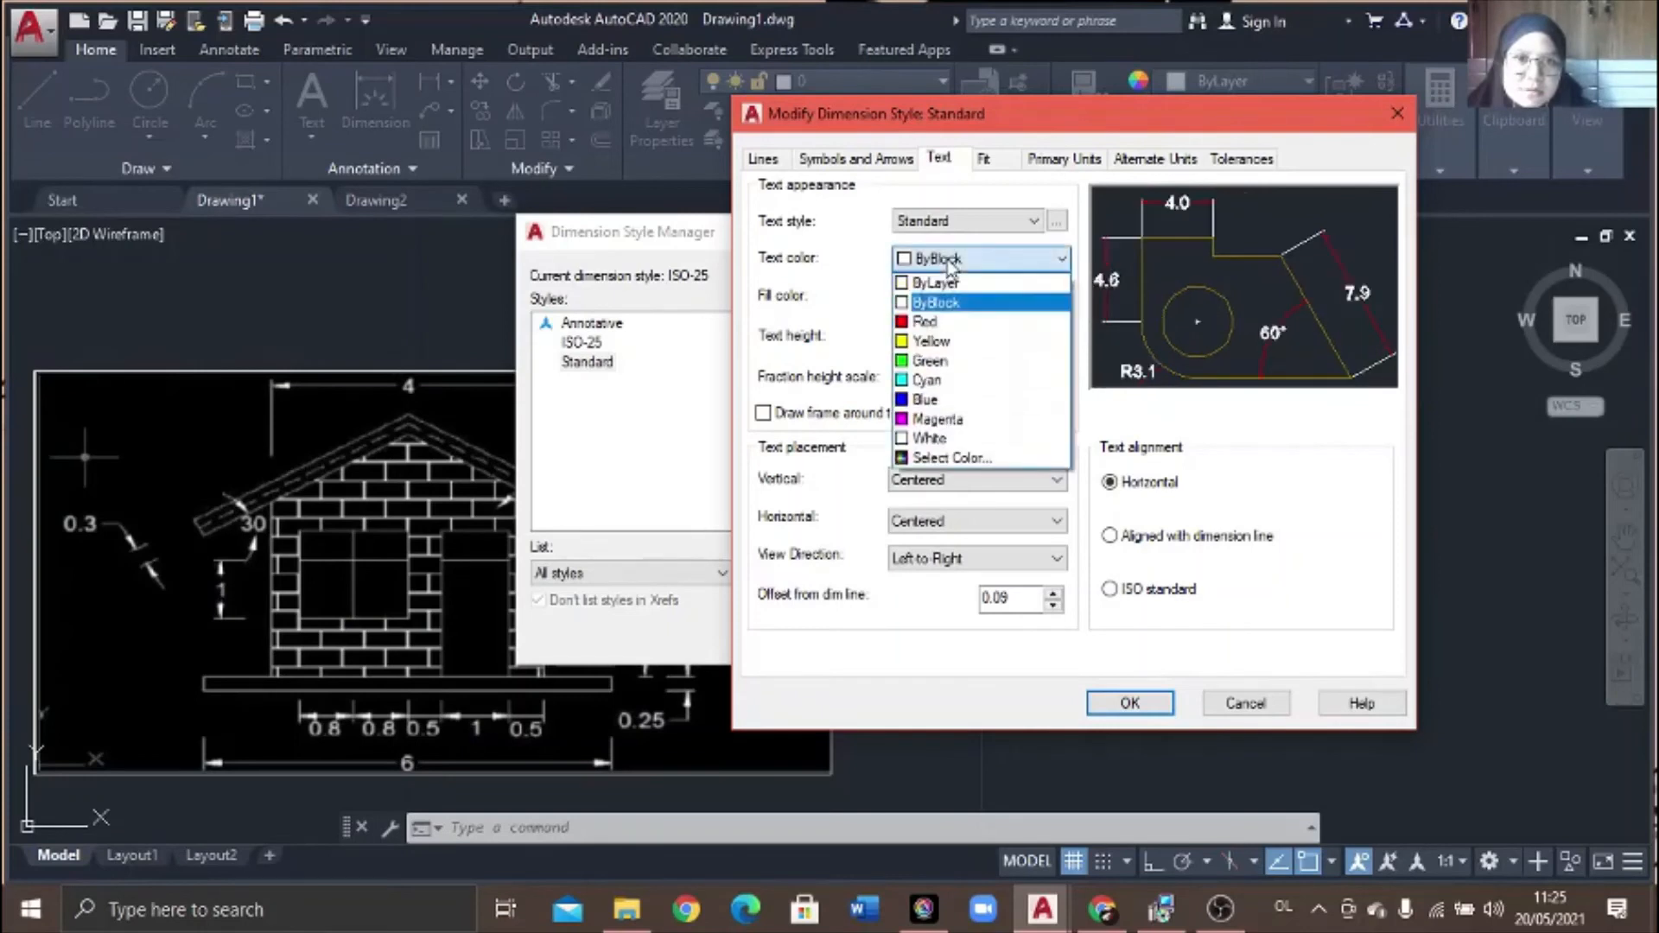
pyautogui.click(936, 348)
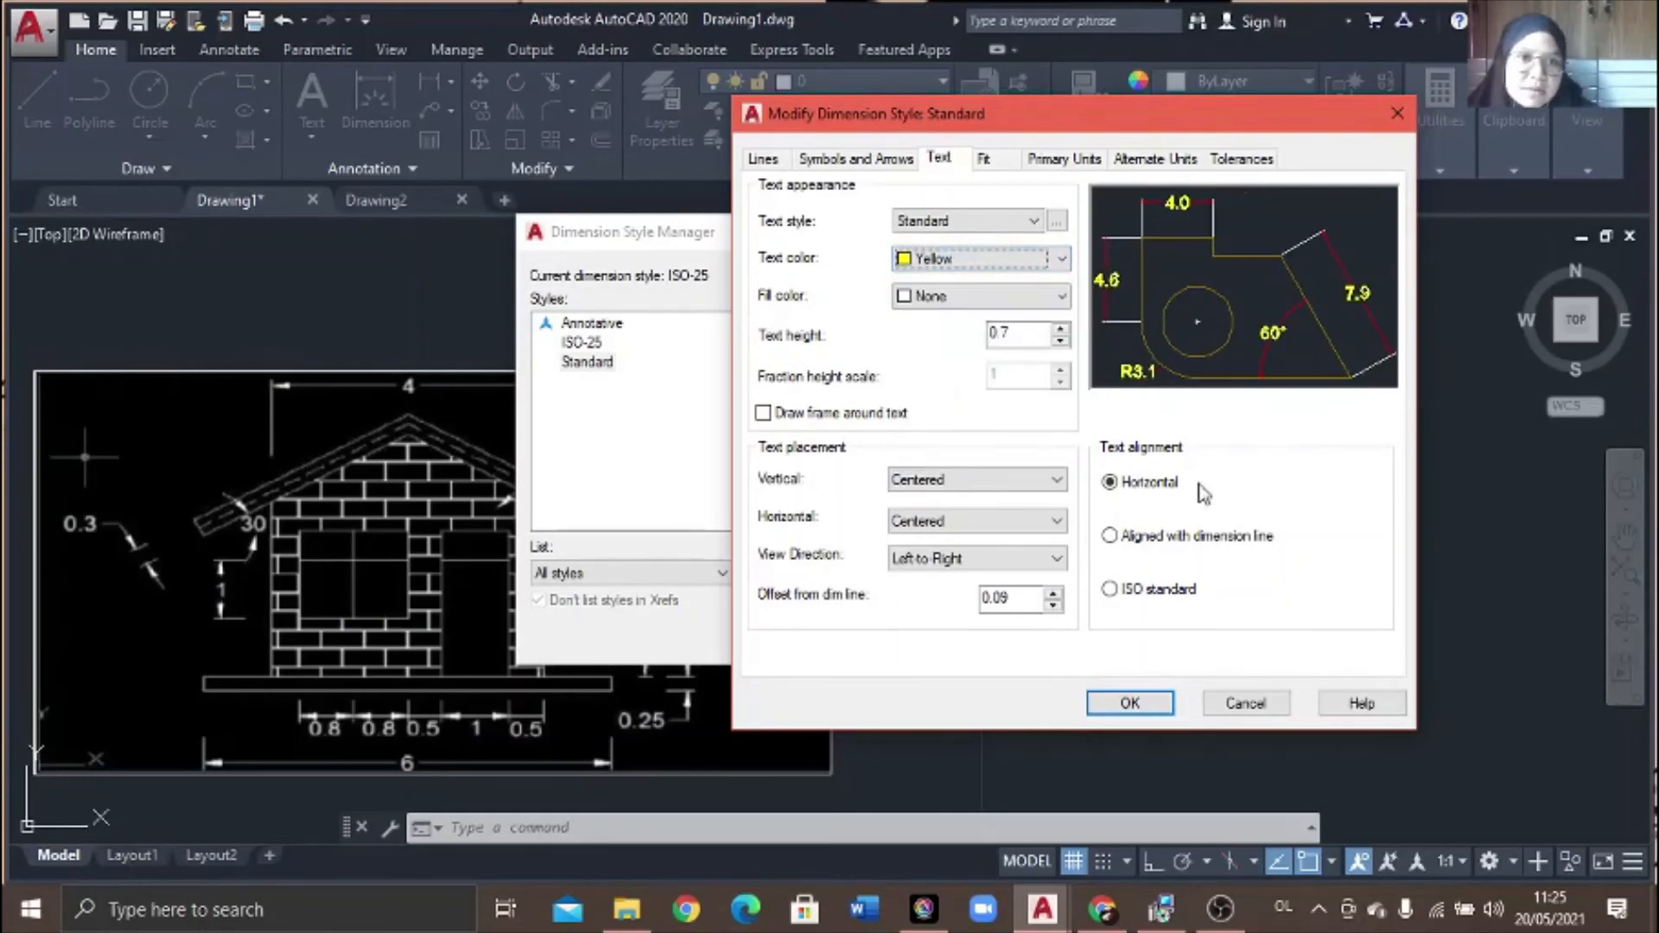
# - Accept the dimension style changes, make Standard the current style and close the Dimension Style Manager
pyautogui.click(1047, 165)
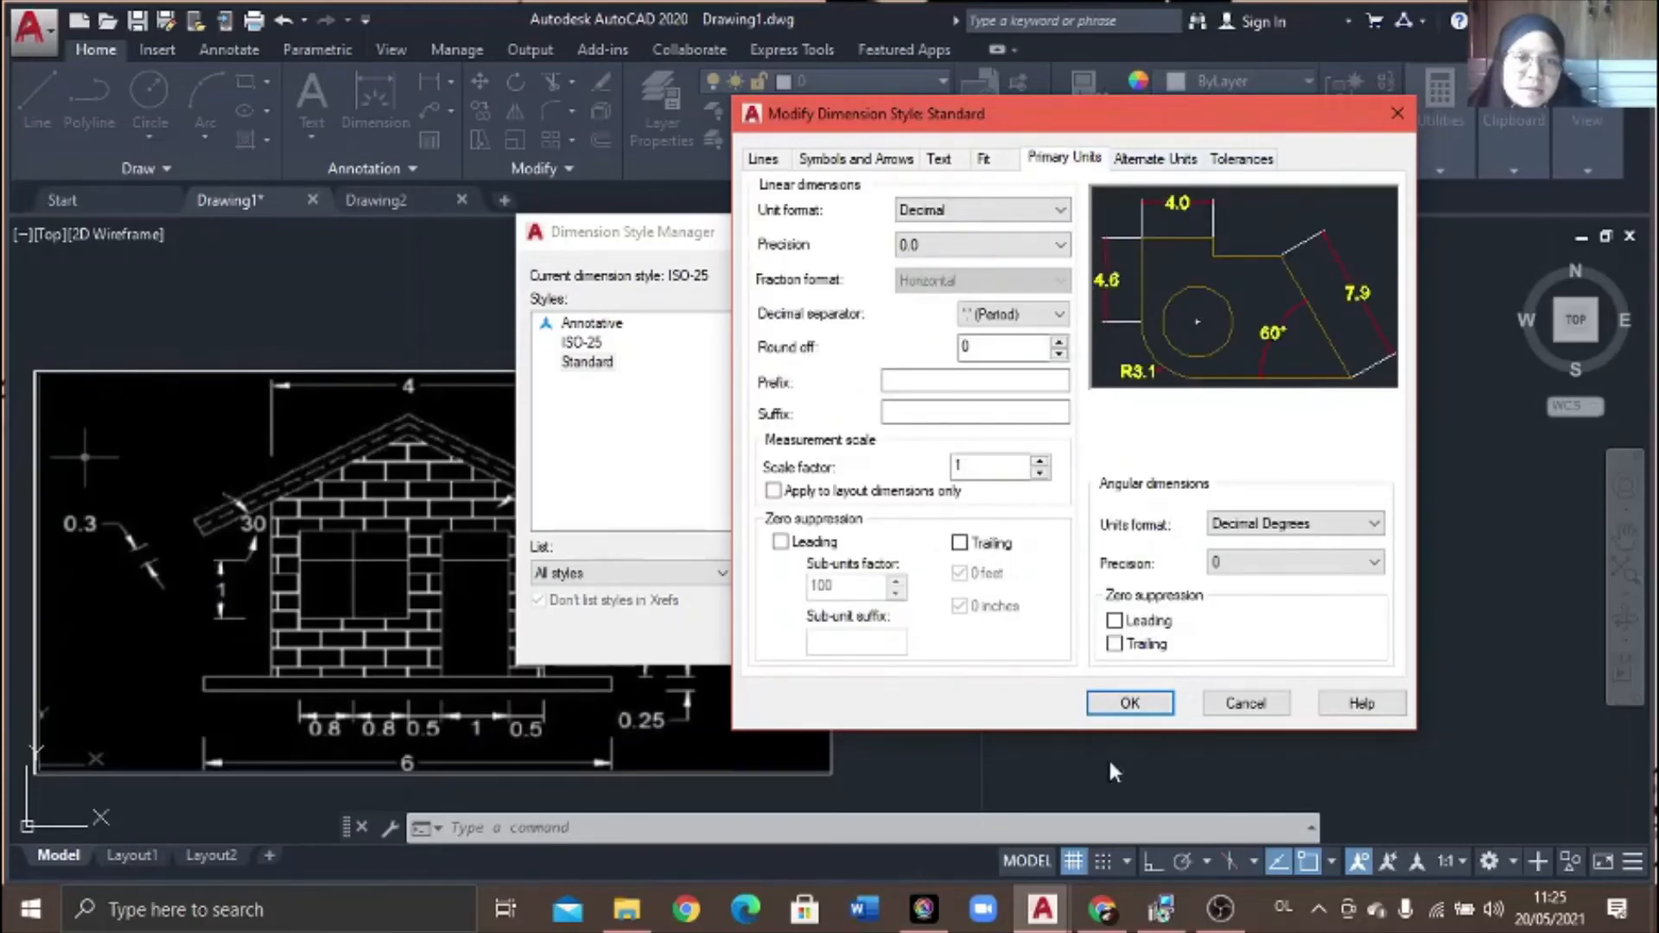
pyautogui.click(1168, 704)
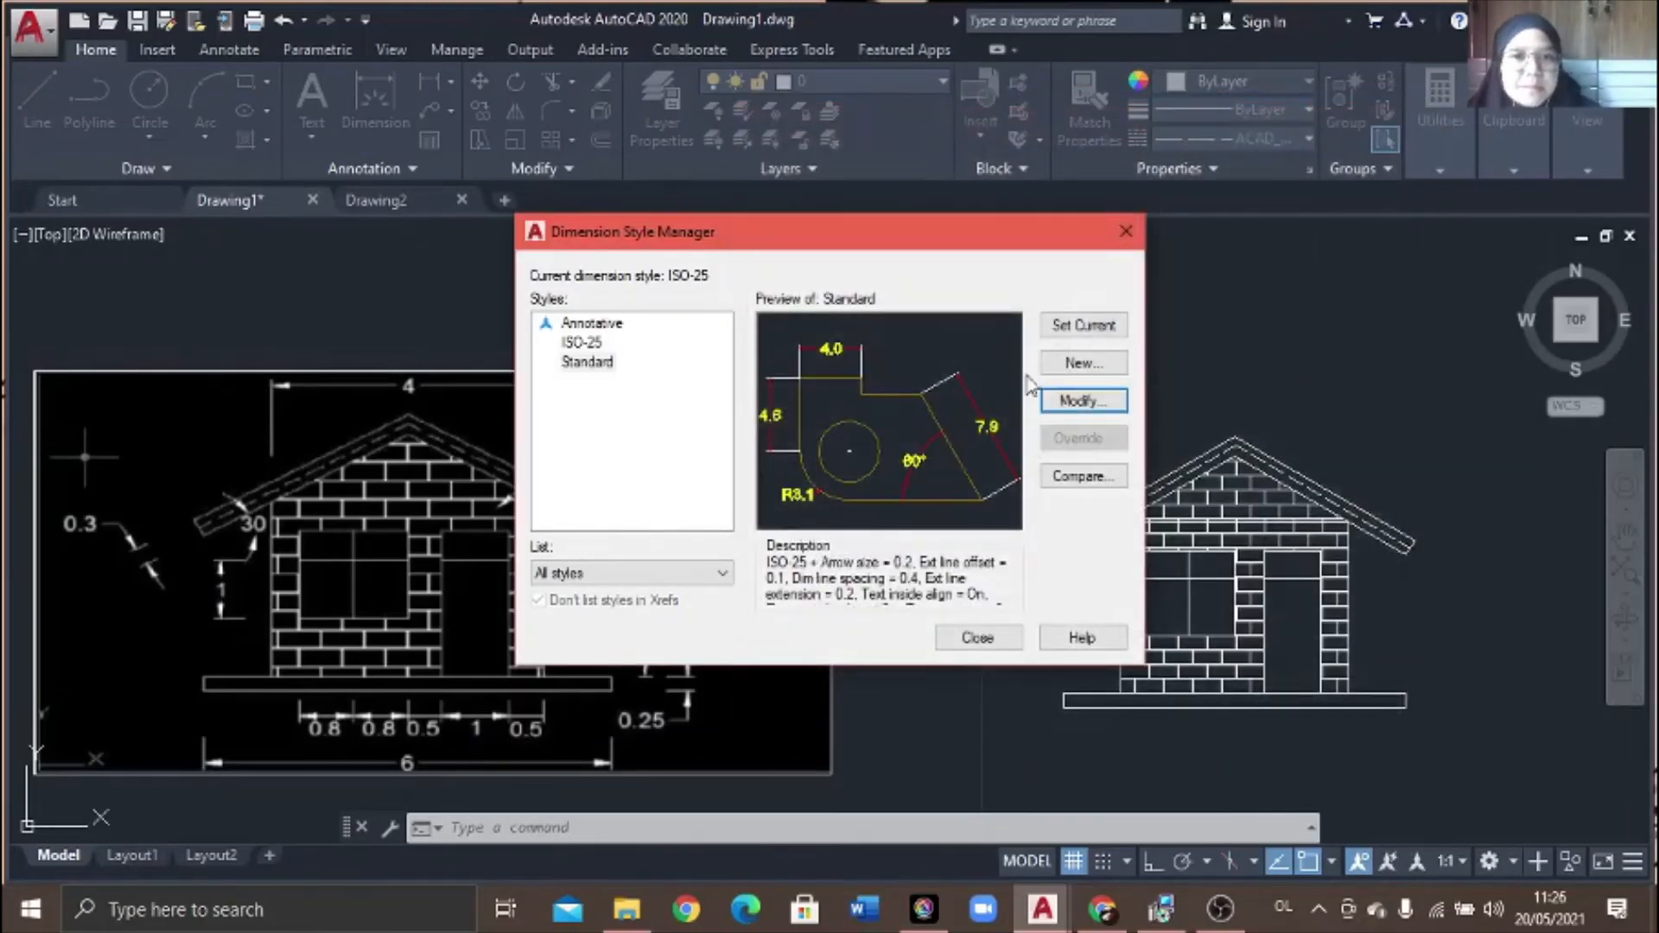
pyautogui.click(1083, 328)
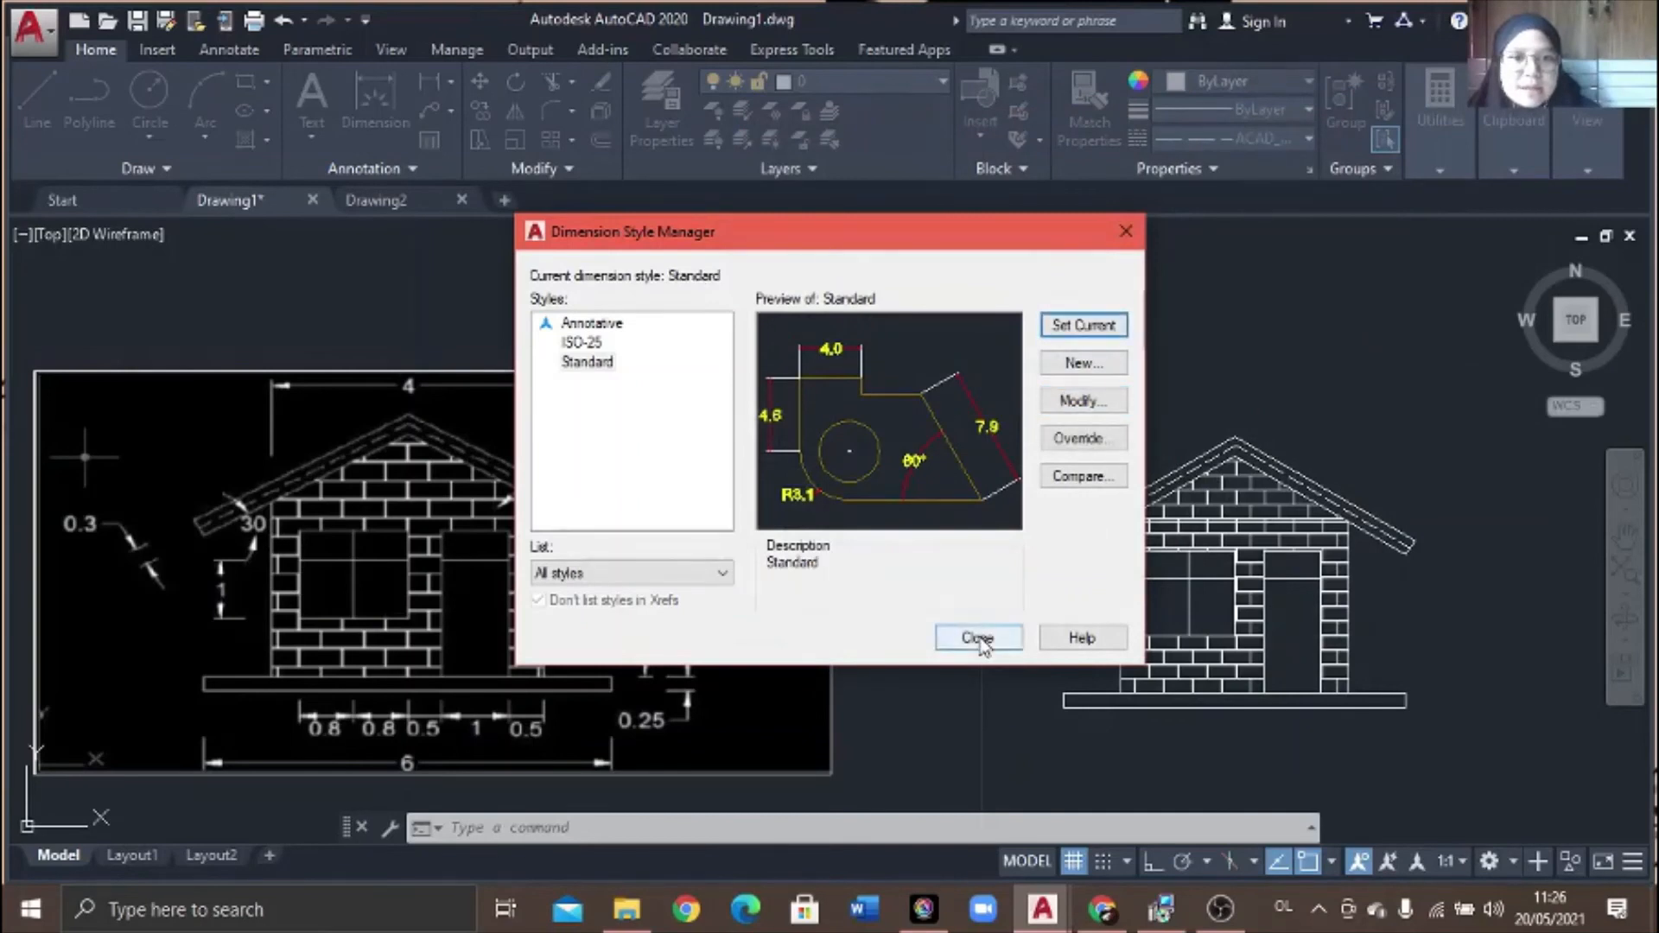
pyautogui.press('Escape')
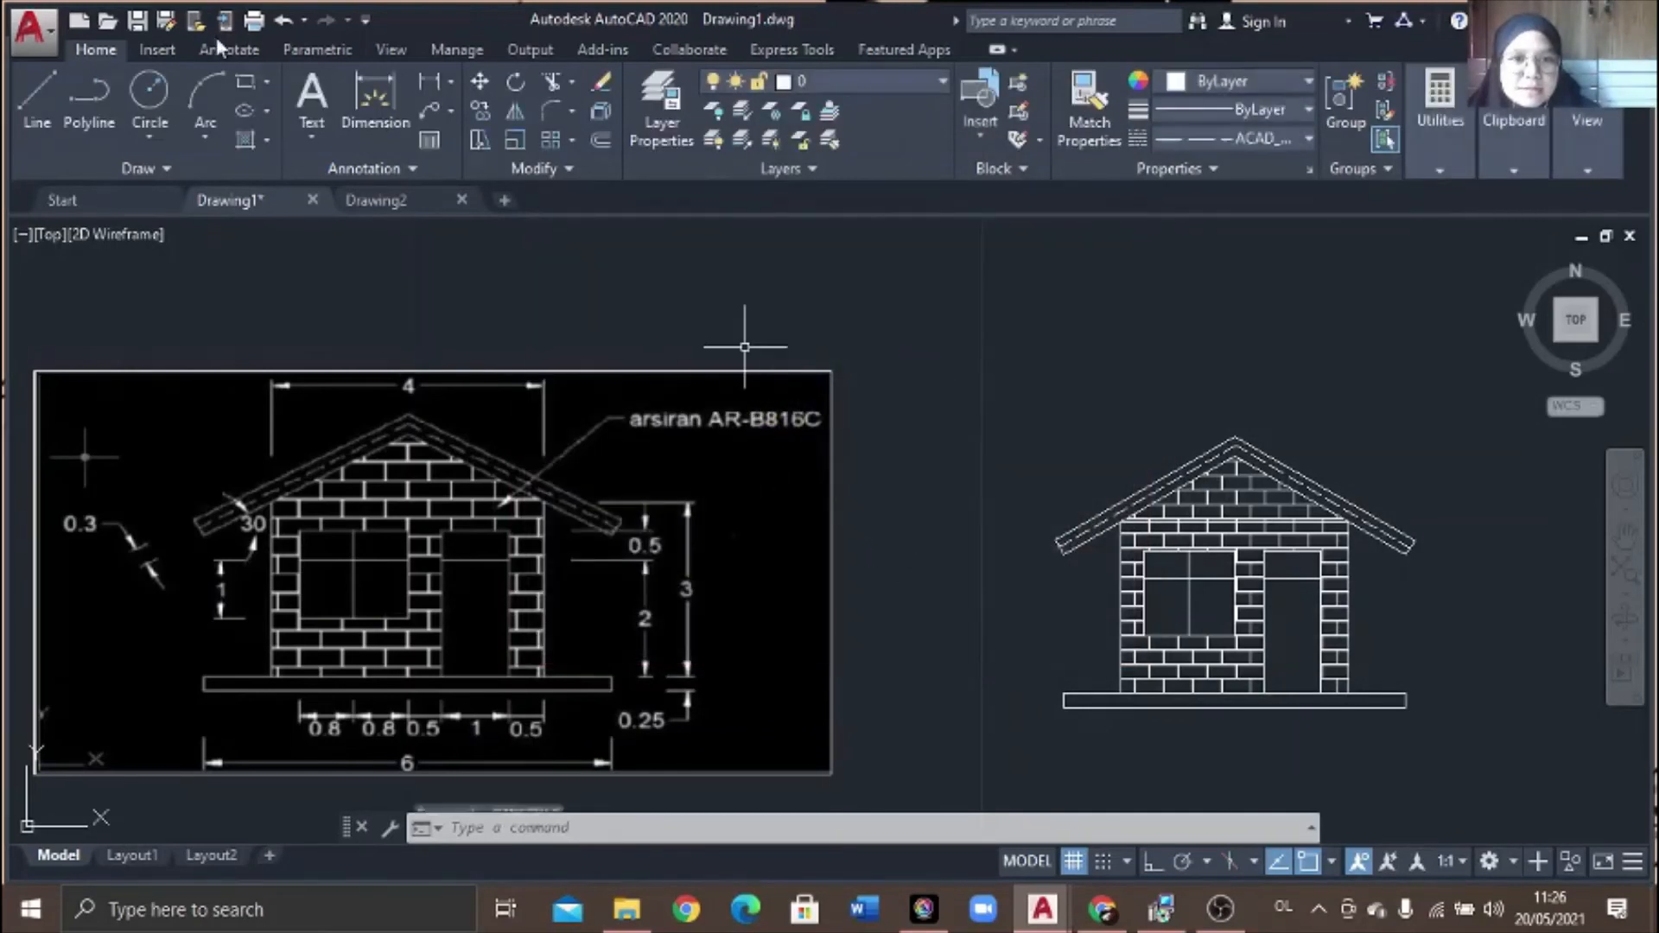
# - Add a vertical linear dimension between the door's top corner and the crossbar below it, placed just outside the right wall
pyautogui.click(428, 80)
pyautogui.scroll(2, 1162, 582)
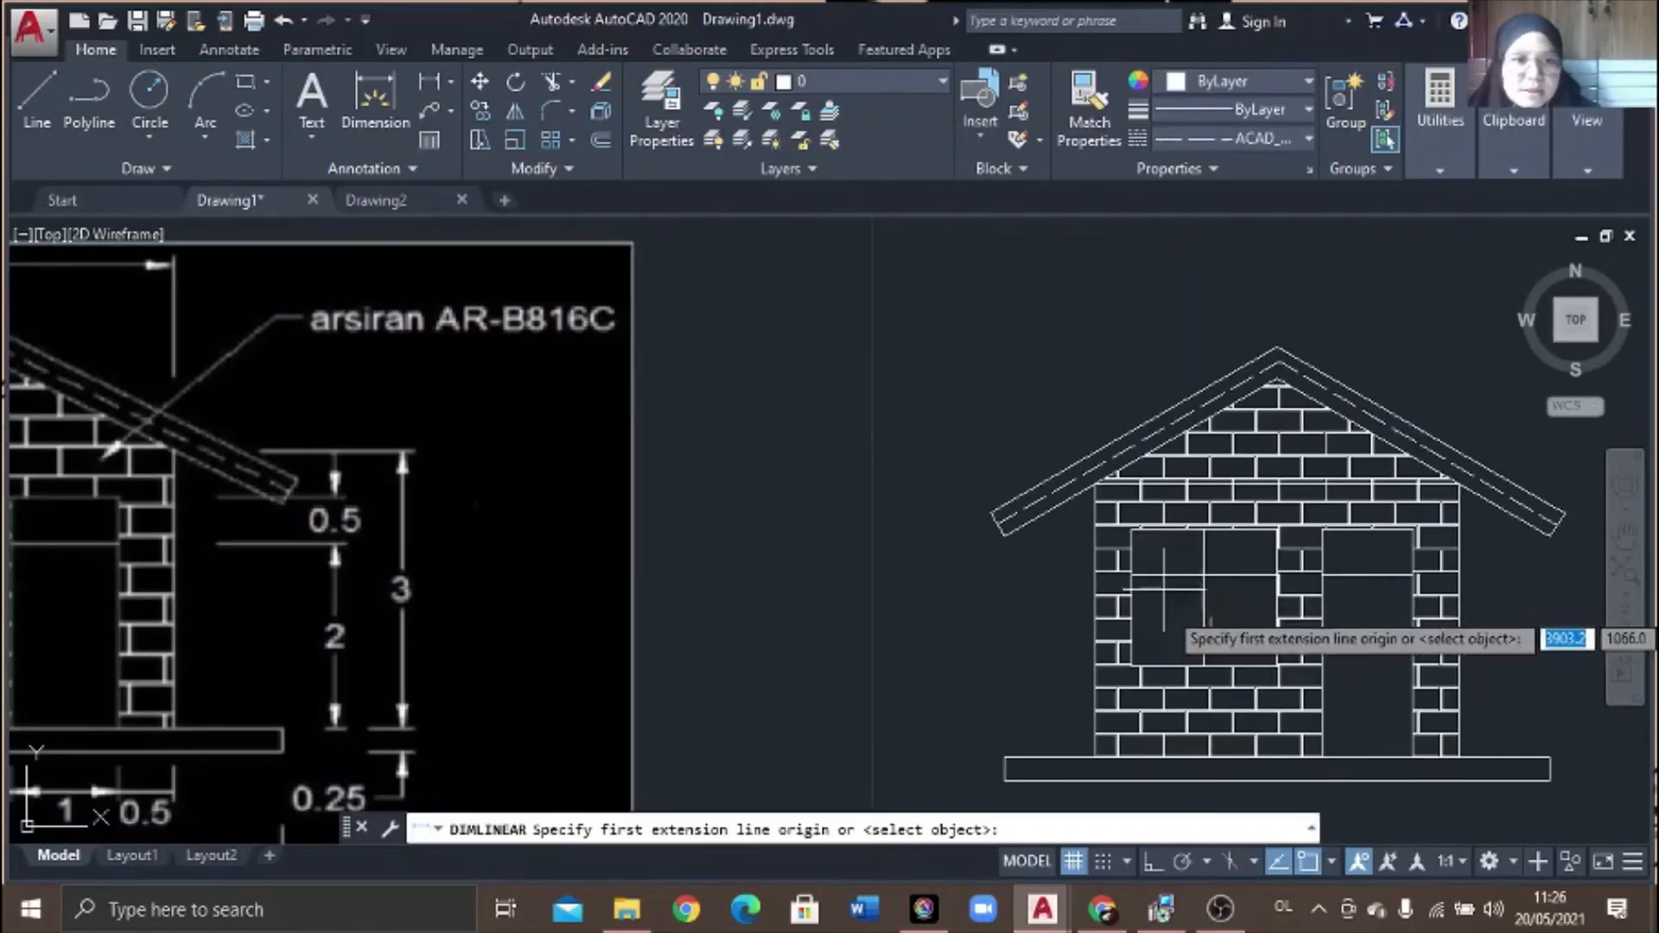
pyautogui.click(1411, 531)
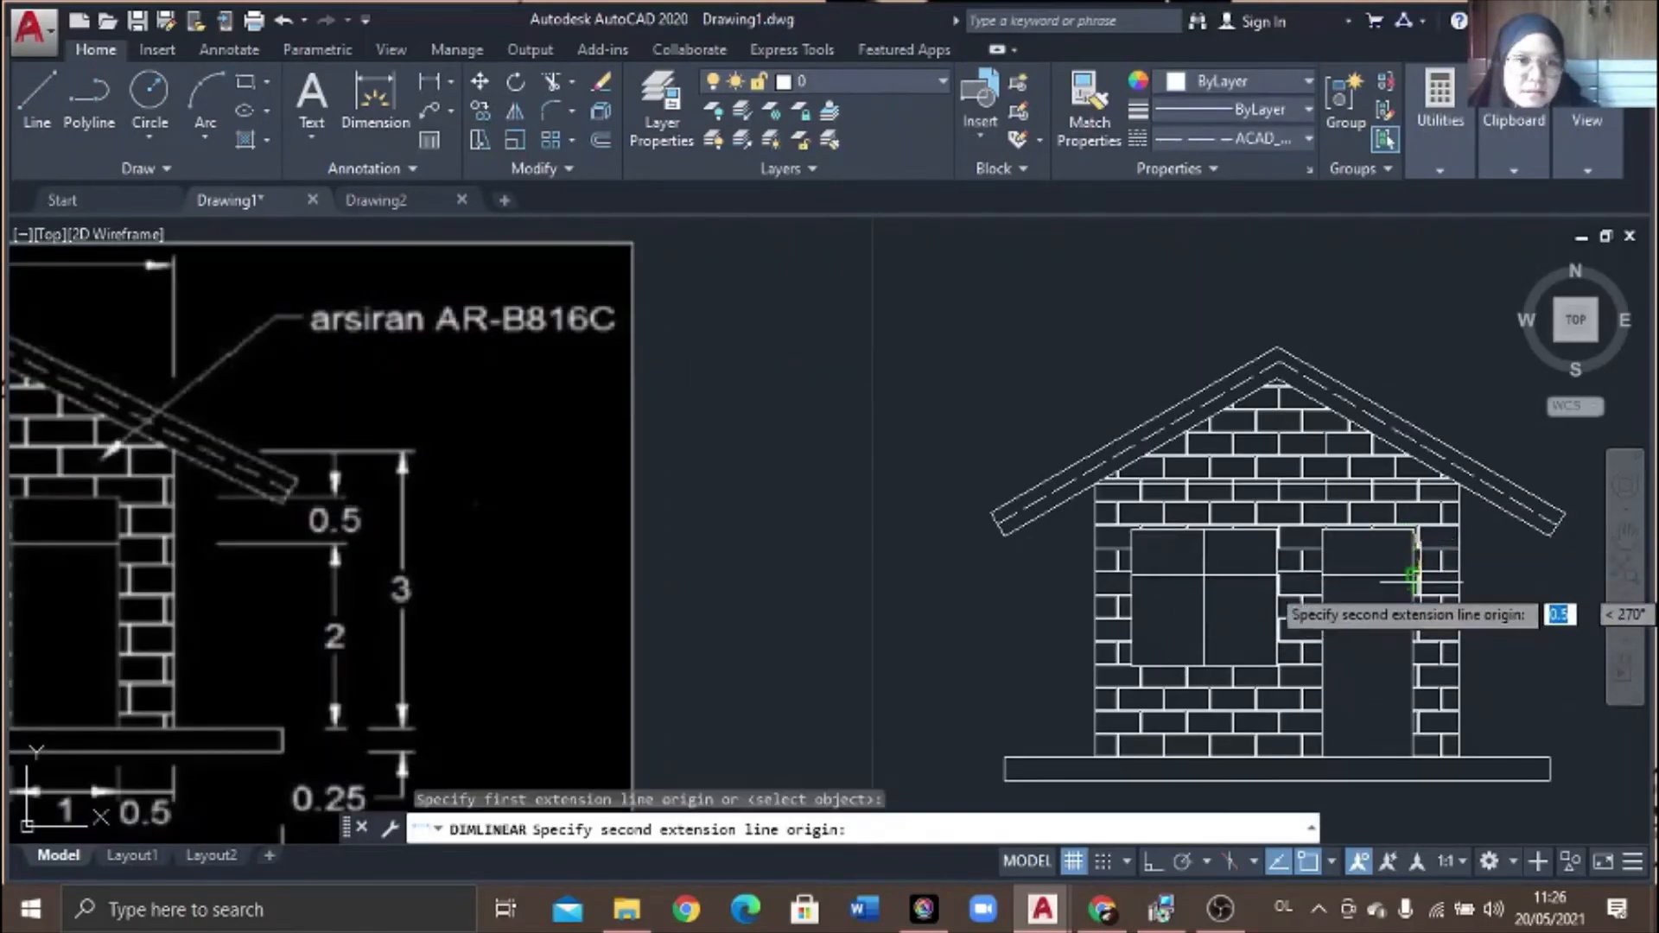
pyautogui.click(1412, 576)
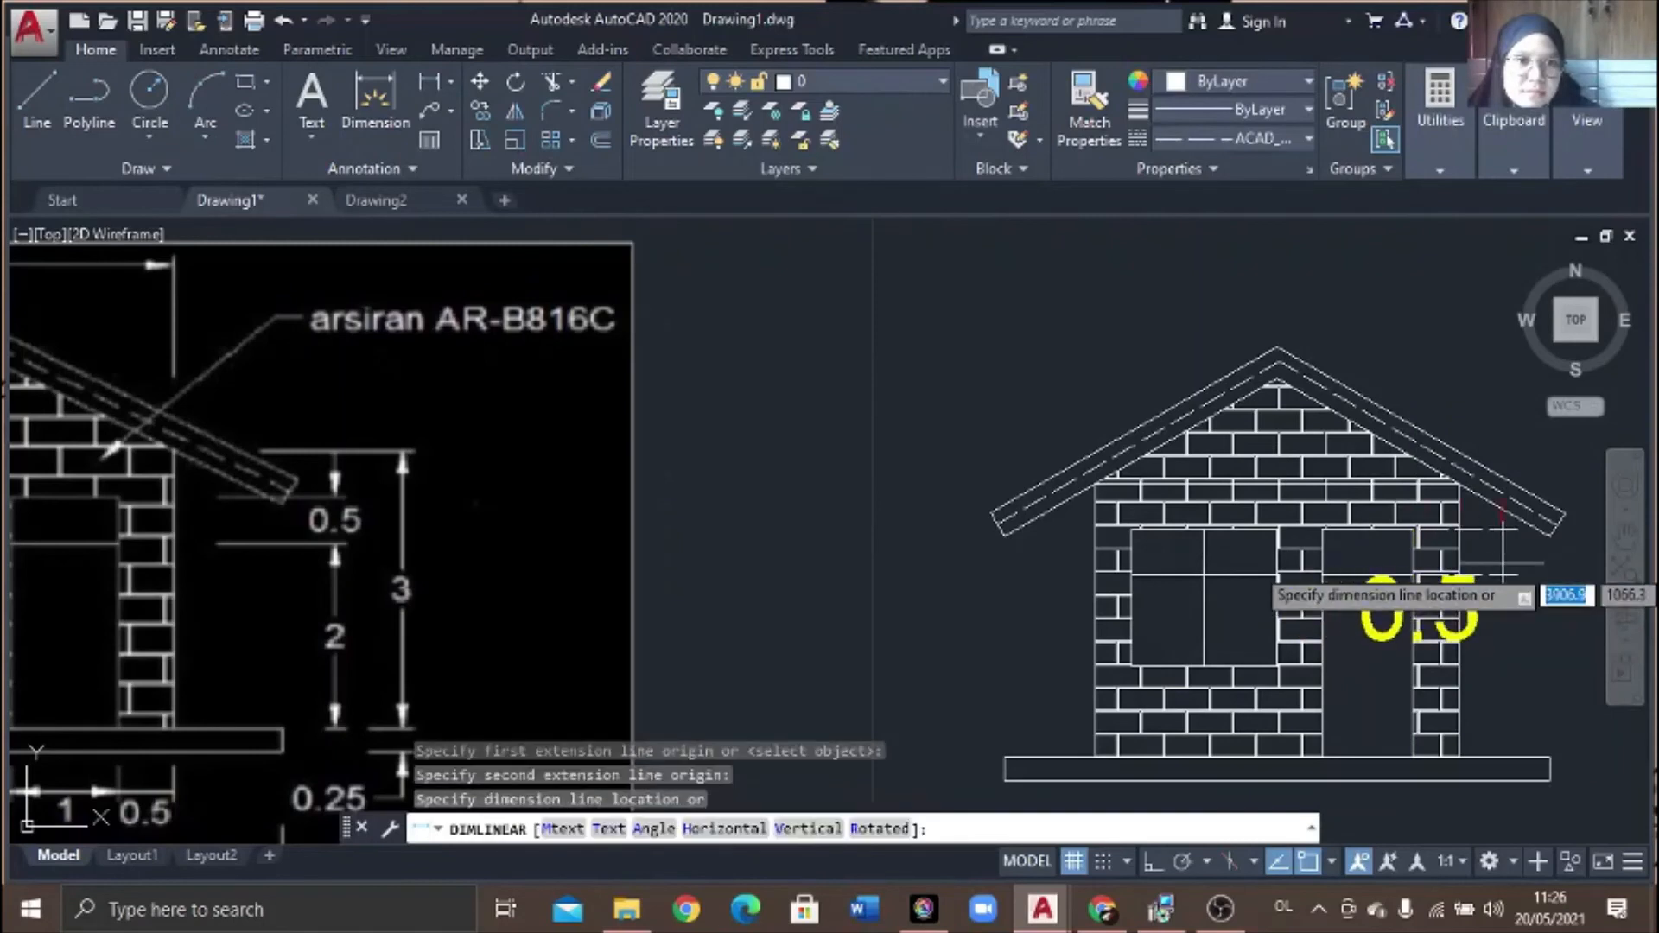
pyautogui.click(1549, 595)
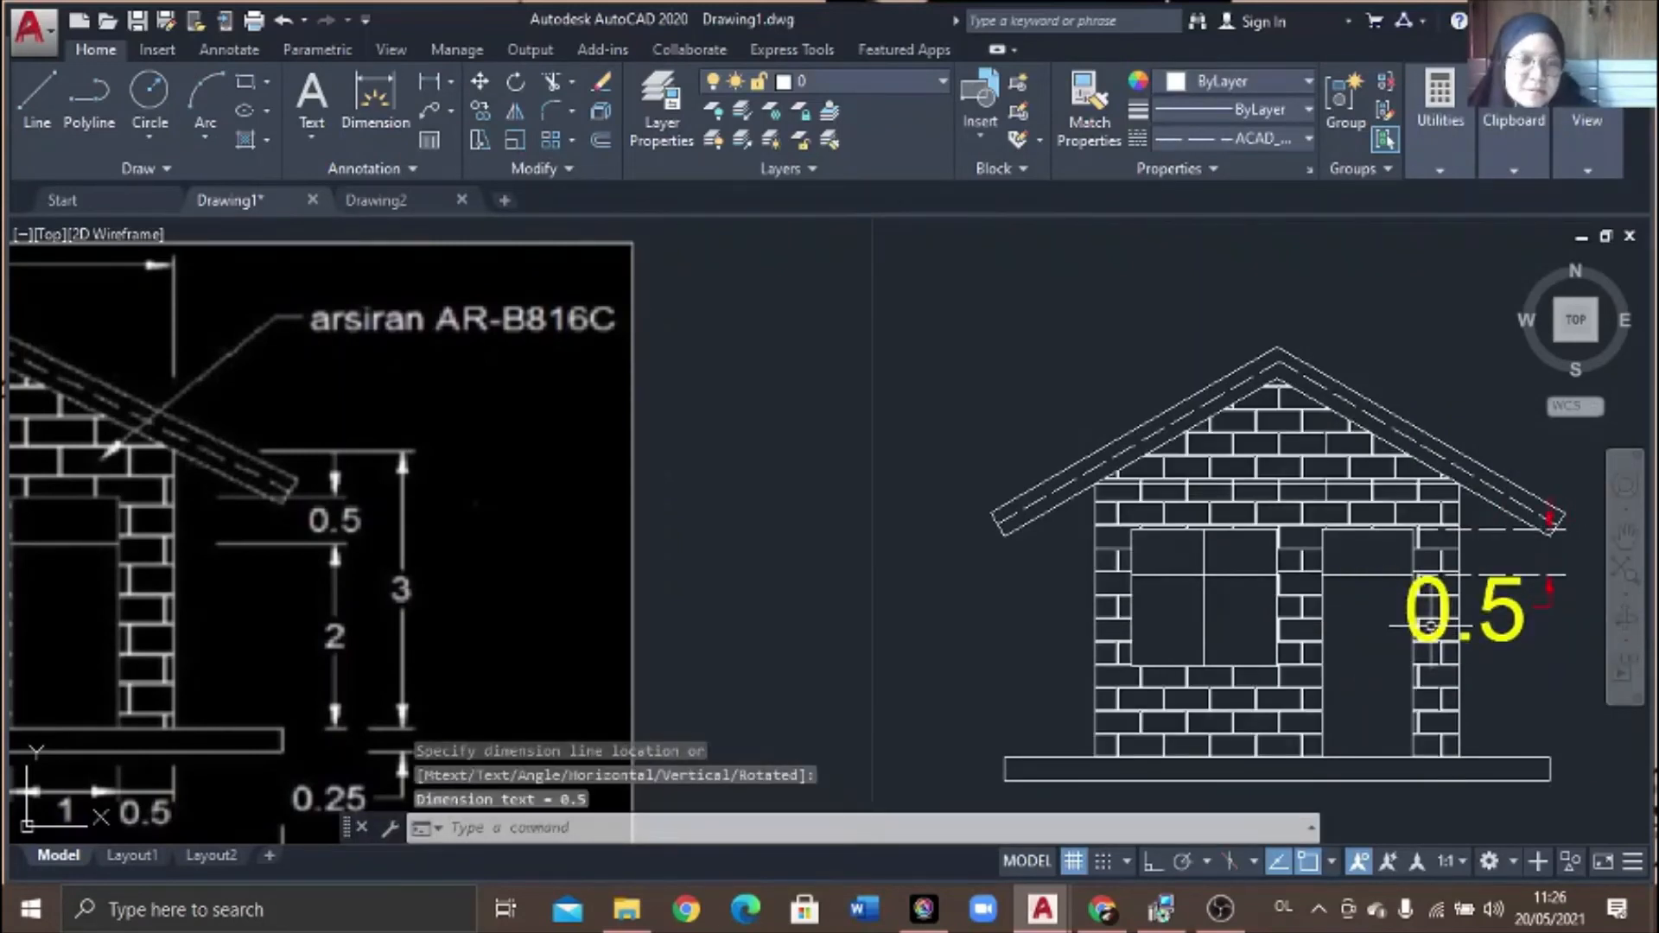
# - Set the Standard dimension style's text height to 0.2, keep Standard as the current style and close the Dimension Style Manager
pyautogui.write('dimsty')
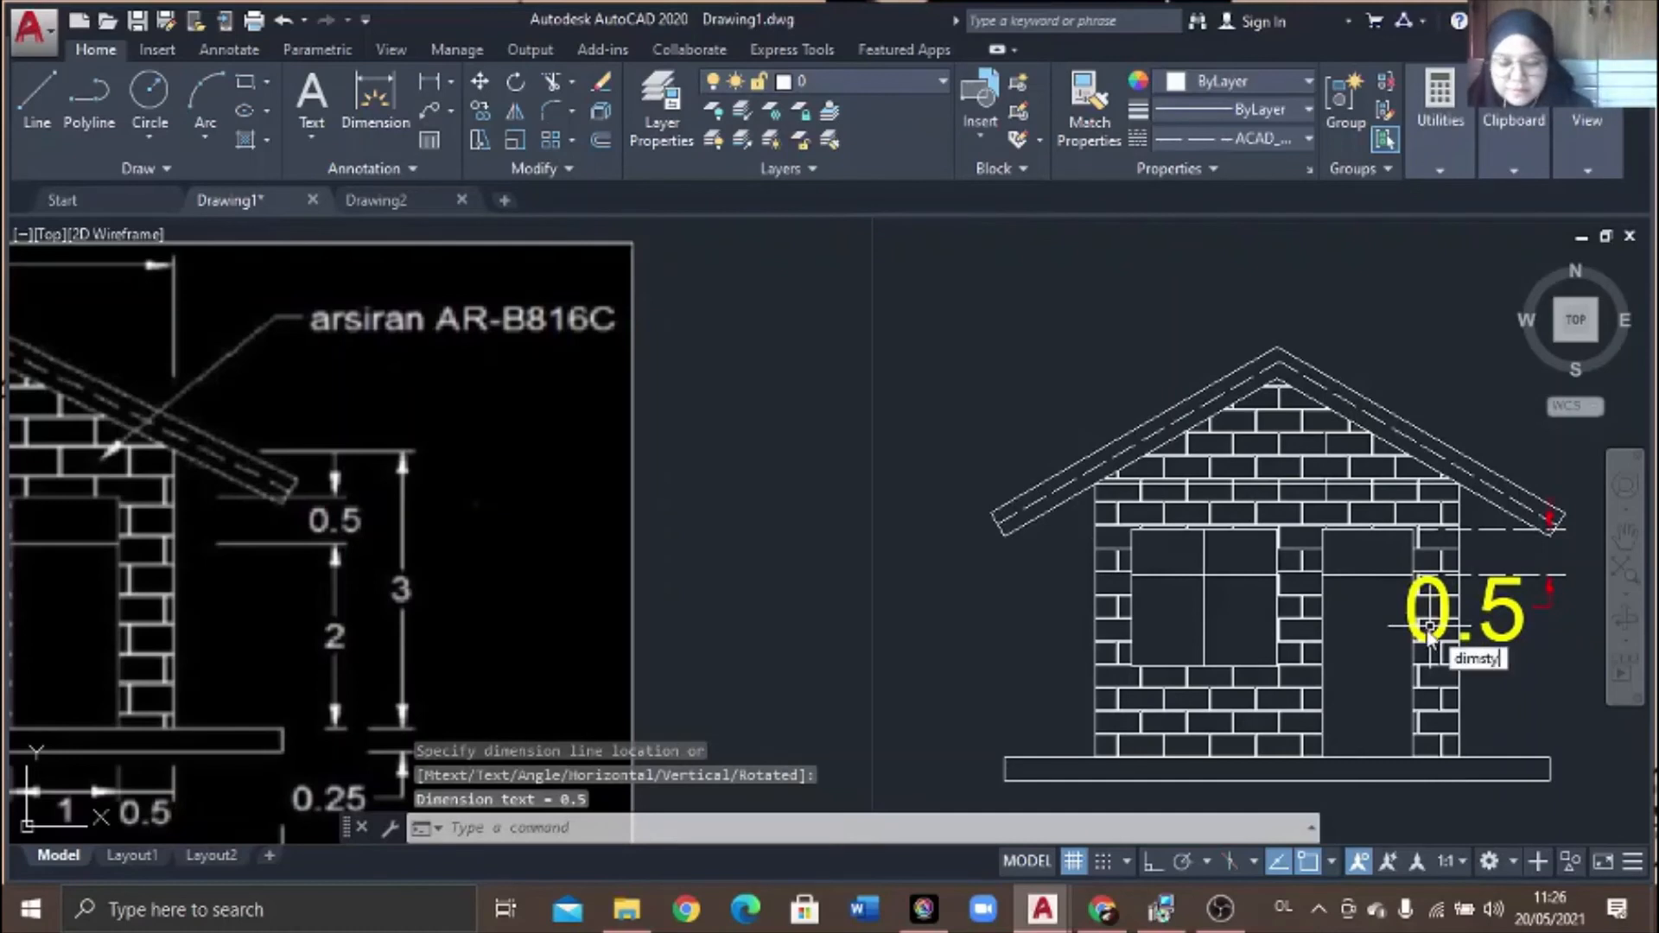
pyautogui.write('le')
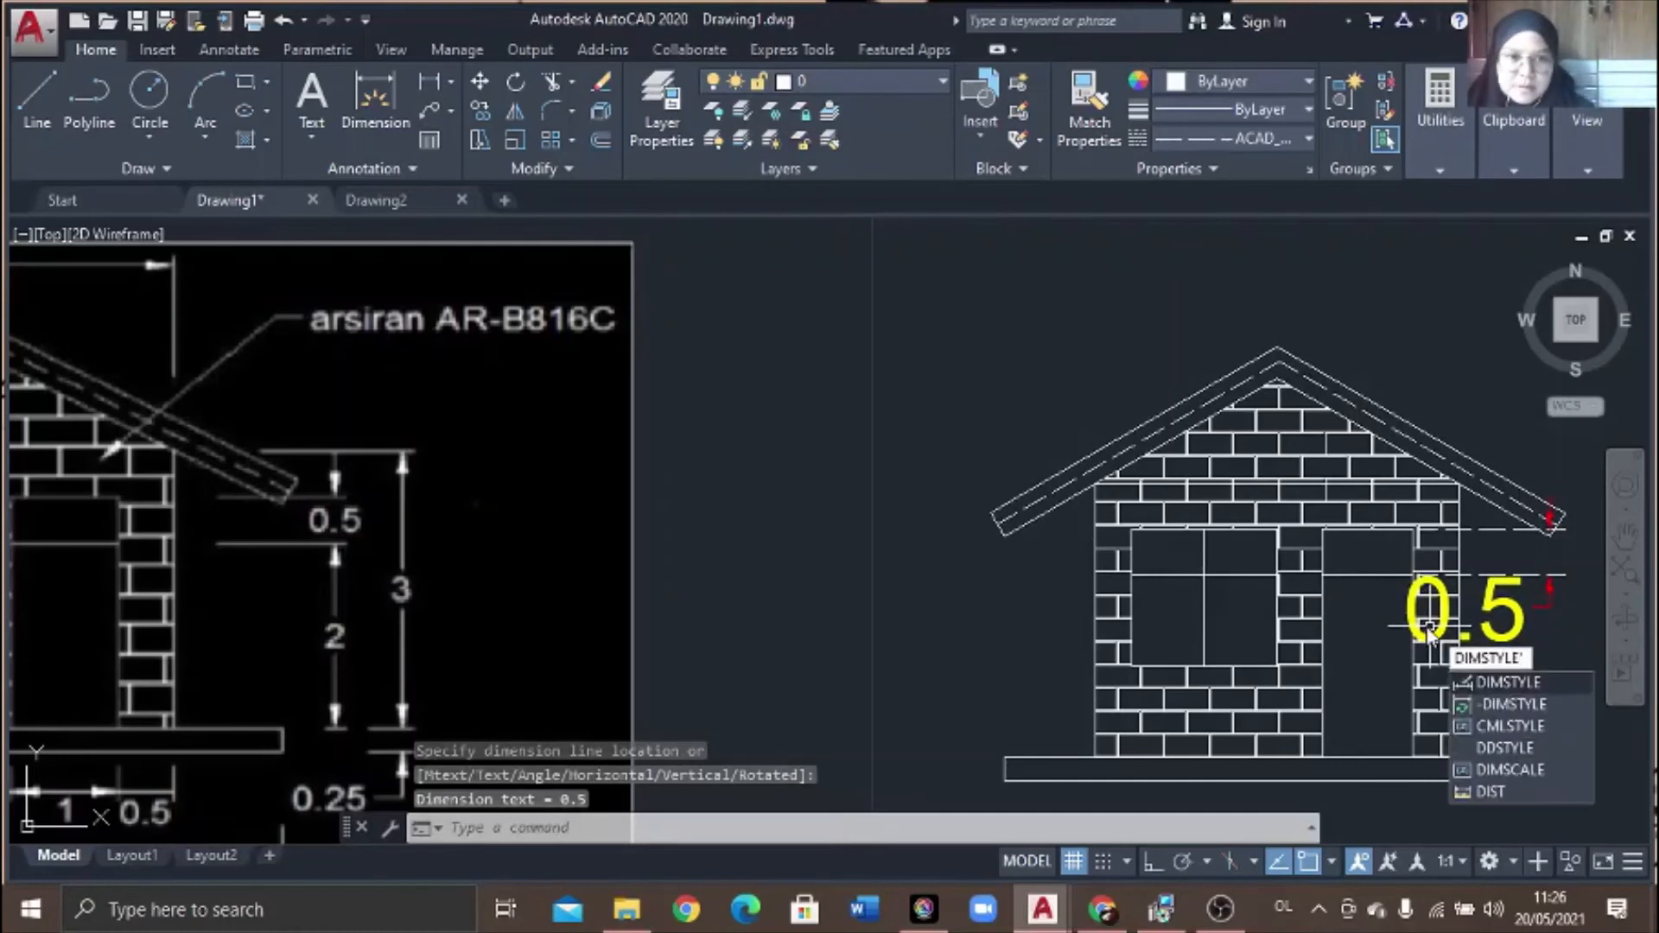
pyautogui.press('Return')
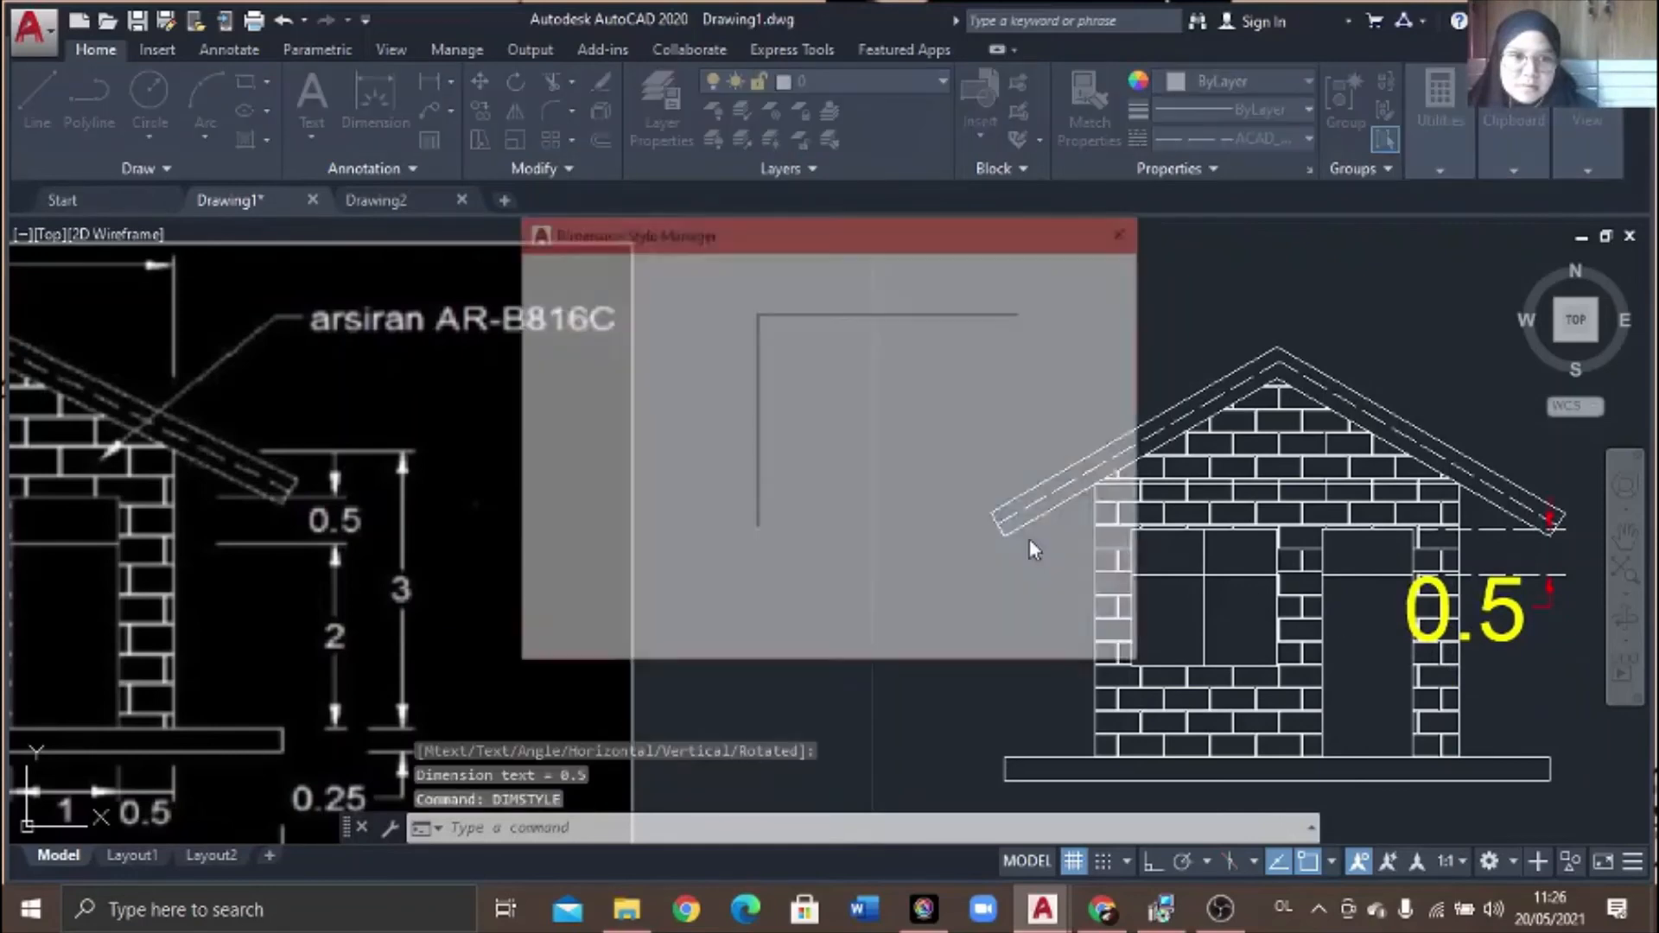
pyautogui.click(1092, 403)
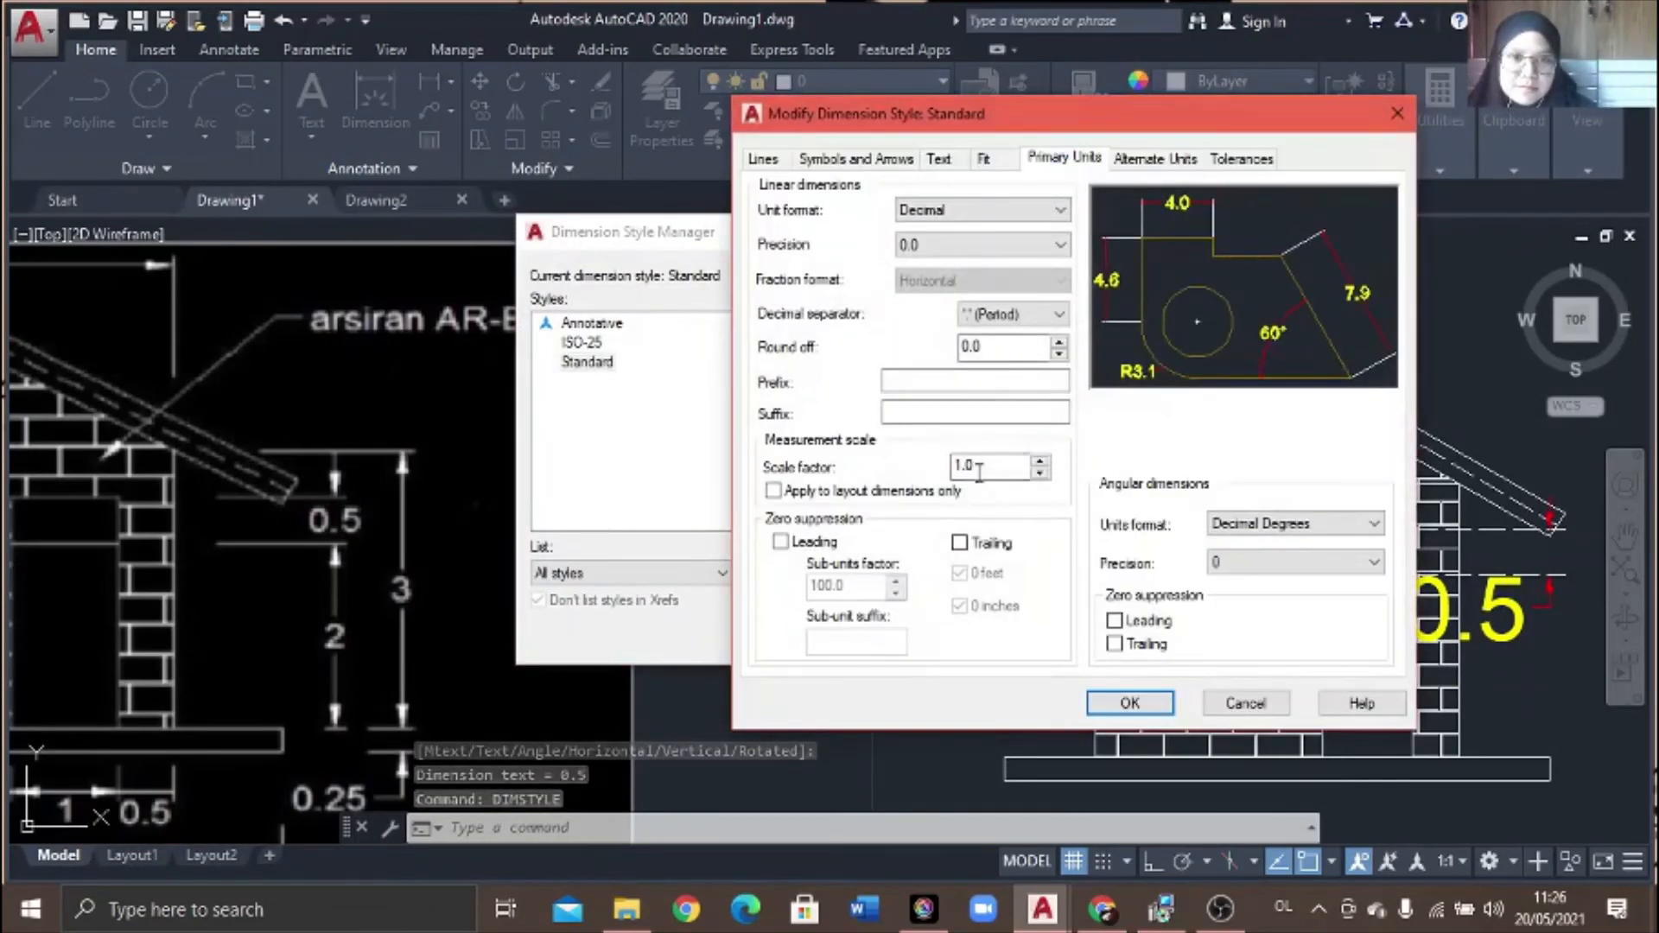
pyautogui.click(940, 159)
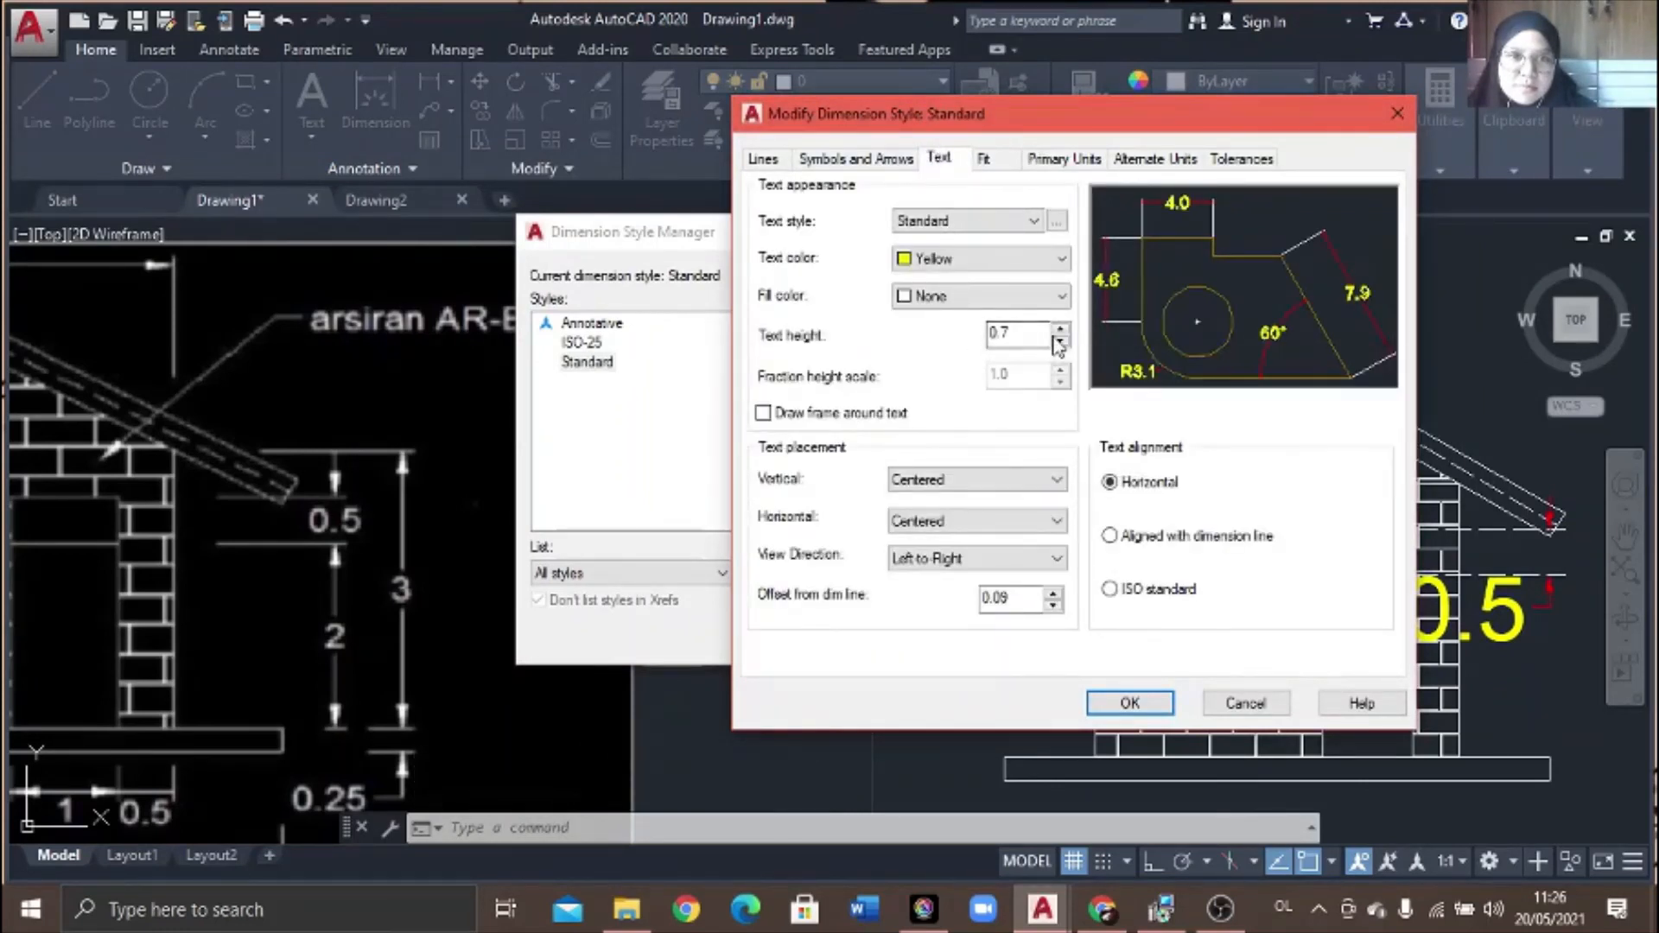
pyautogui.press('BackSpace')
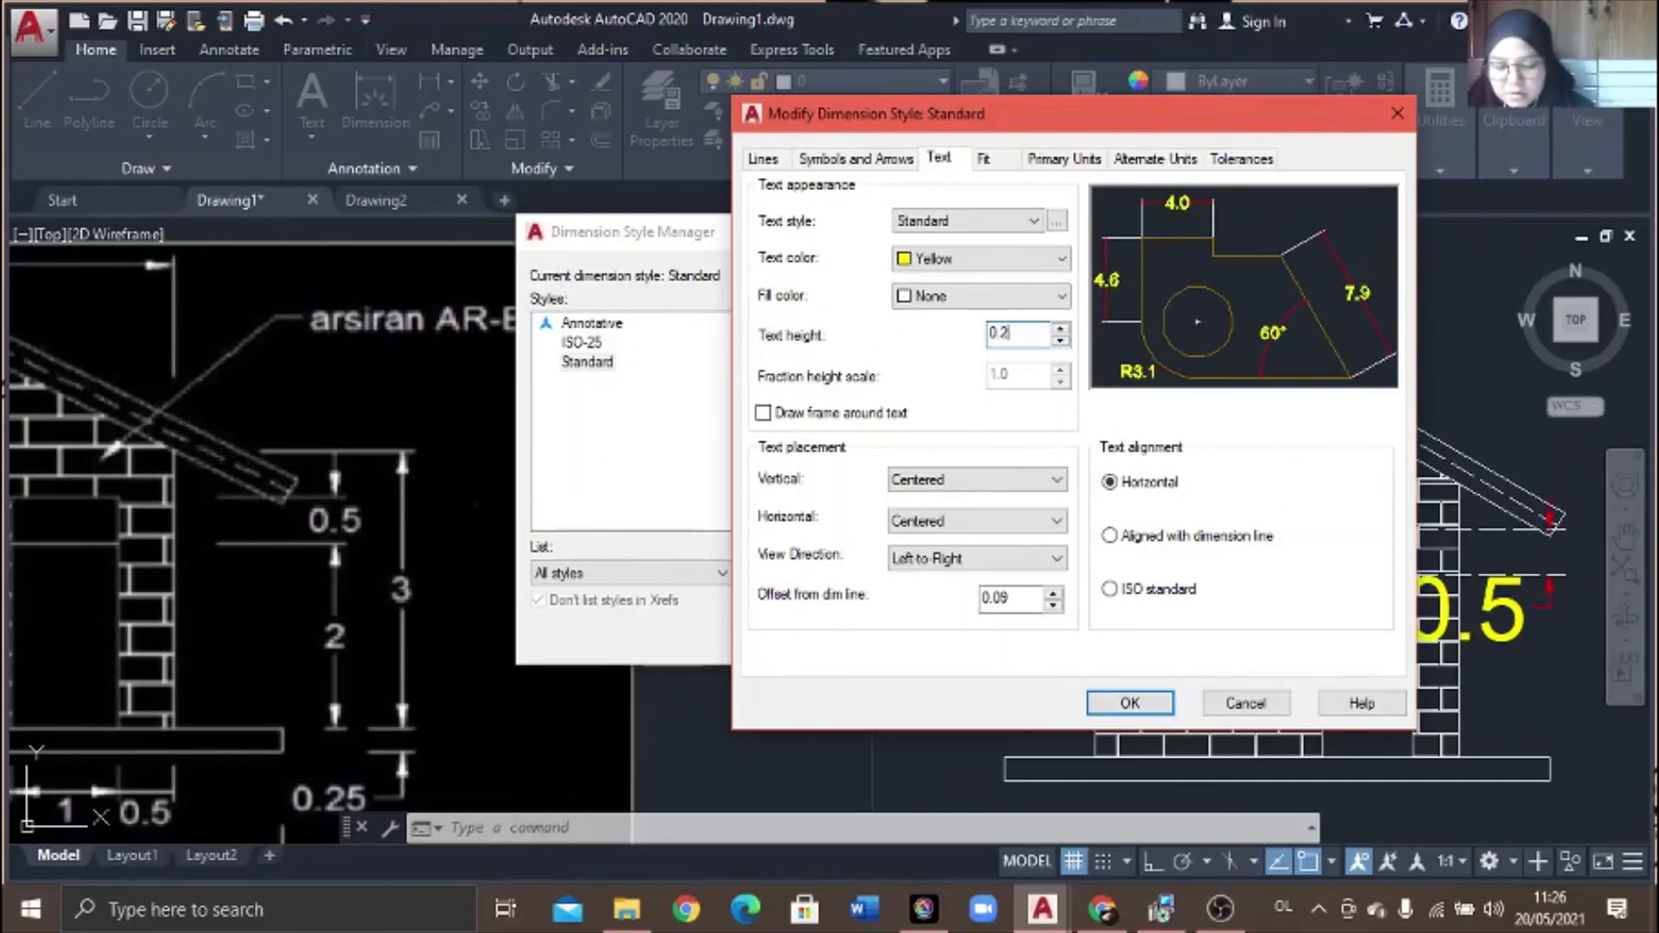
pyautogui.click(1130, 704)
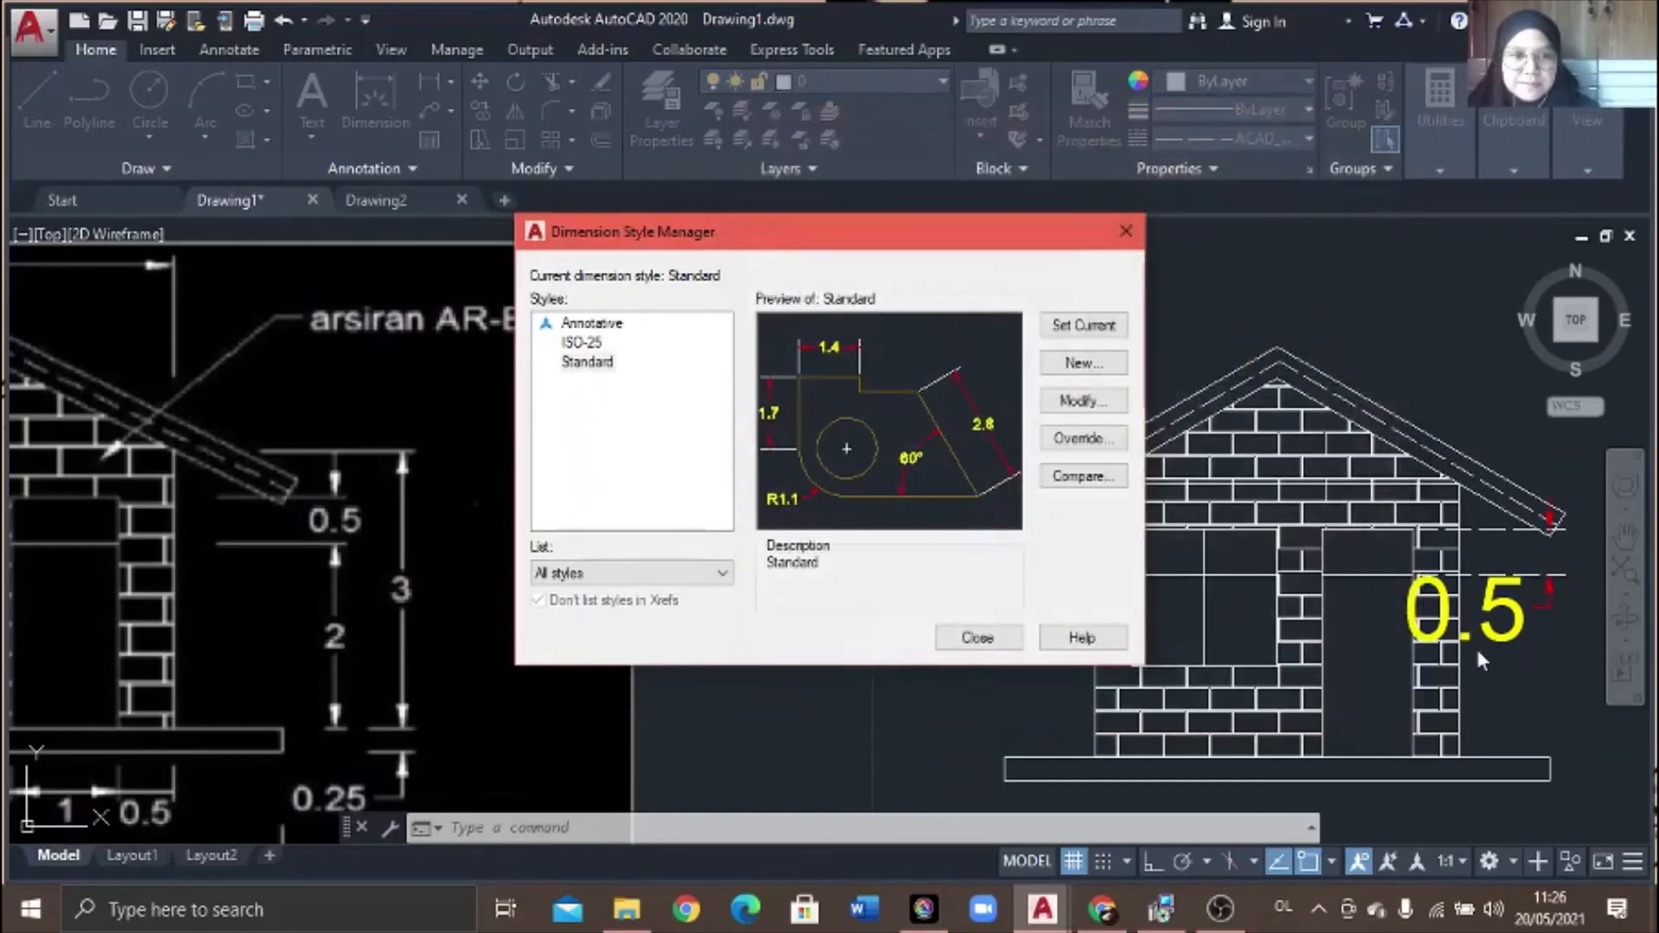
pyautogui.click(1115, 334)
pyautogui.click(966, 640)
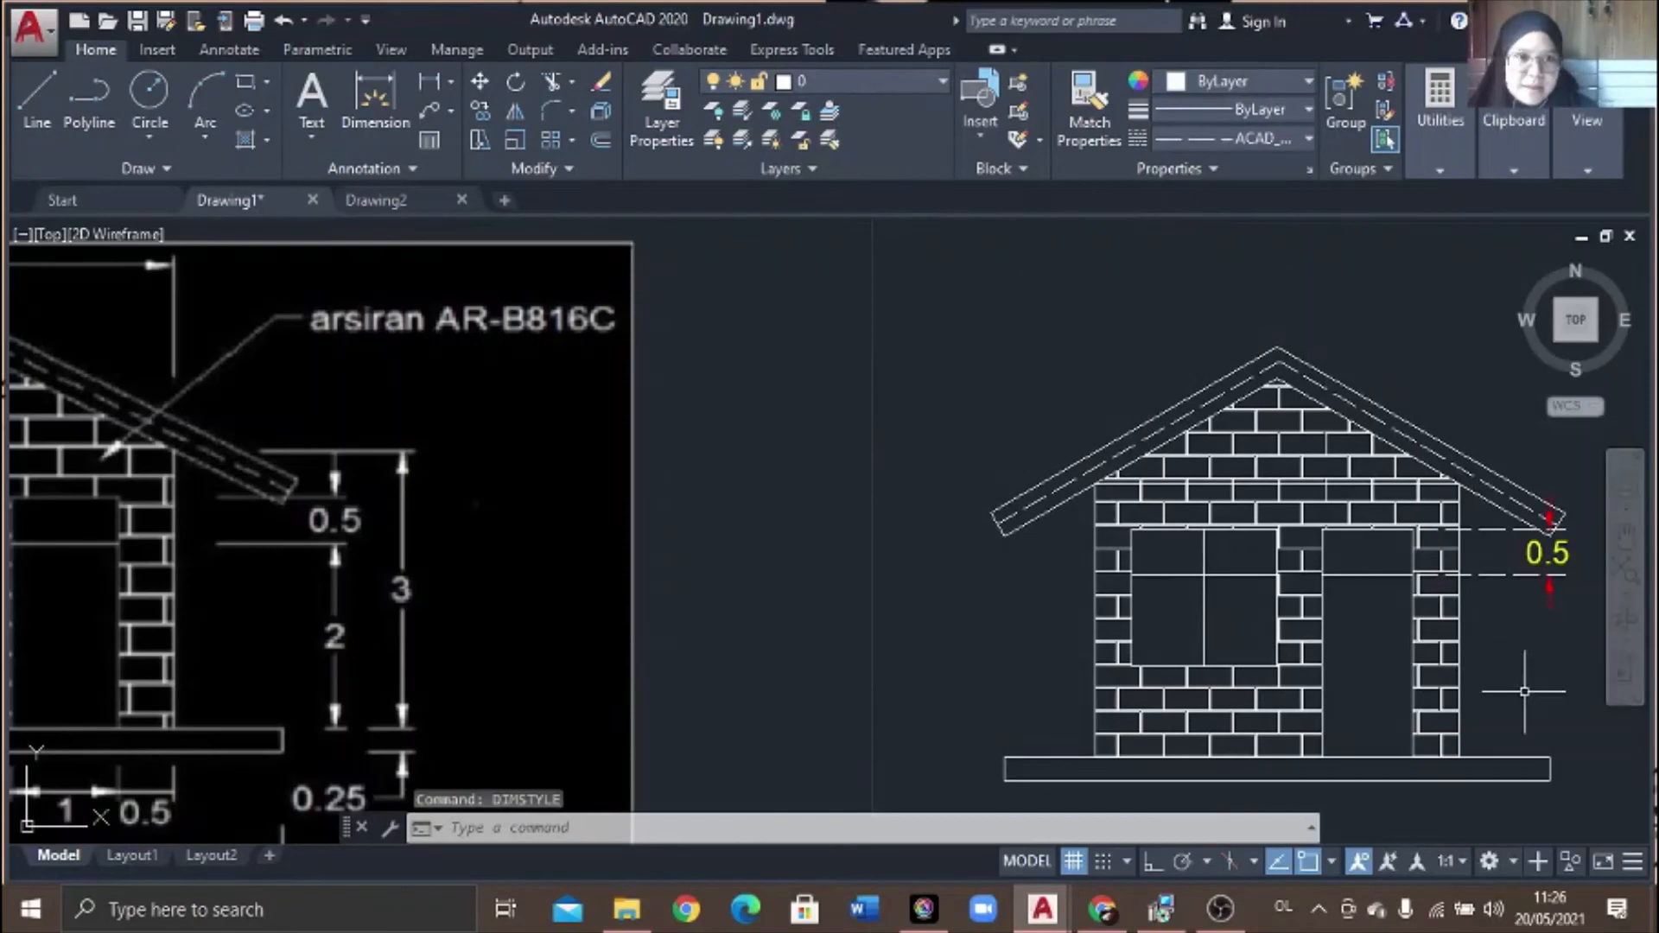
# - Add a vertical linear dimension from the door's crossbar to its base, in line with the dimension above it outside the right wall
pyautogui.scroll(4, 1565, 570)
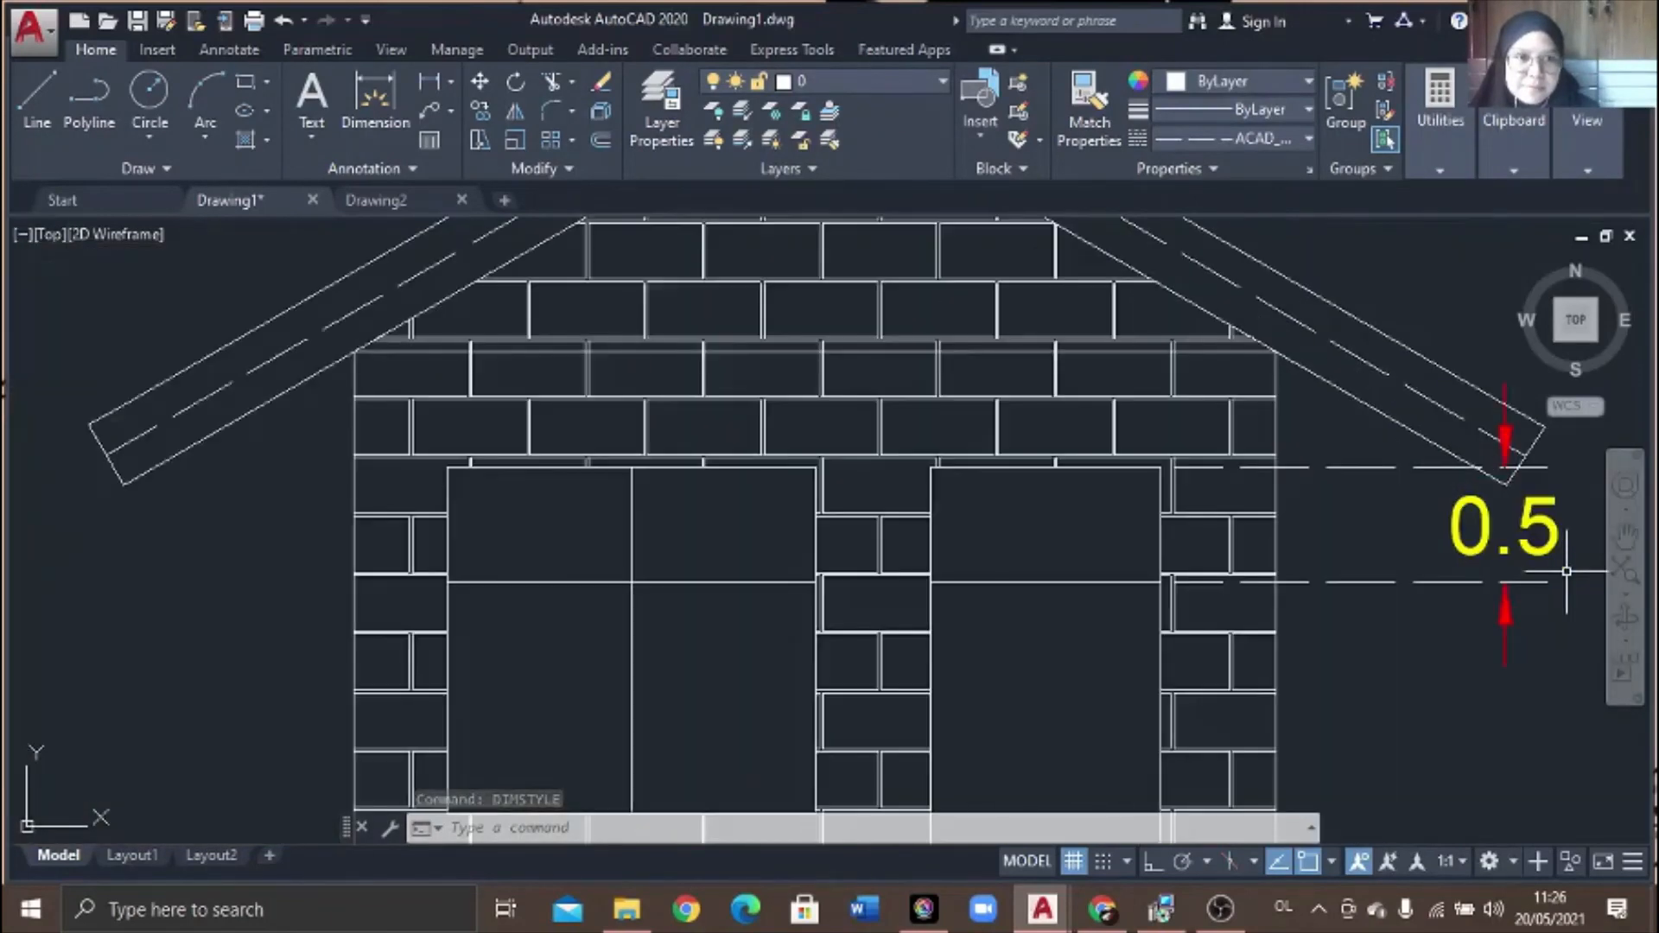
pyautogui.scroll(-2, 1565, 570)
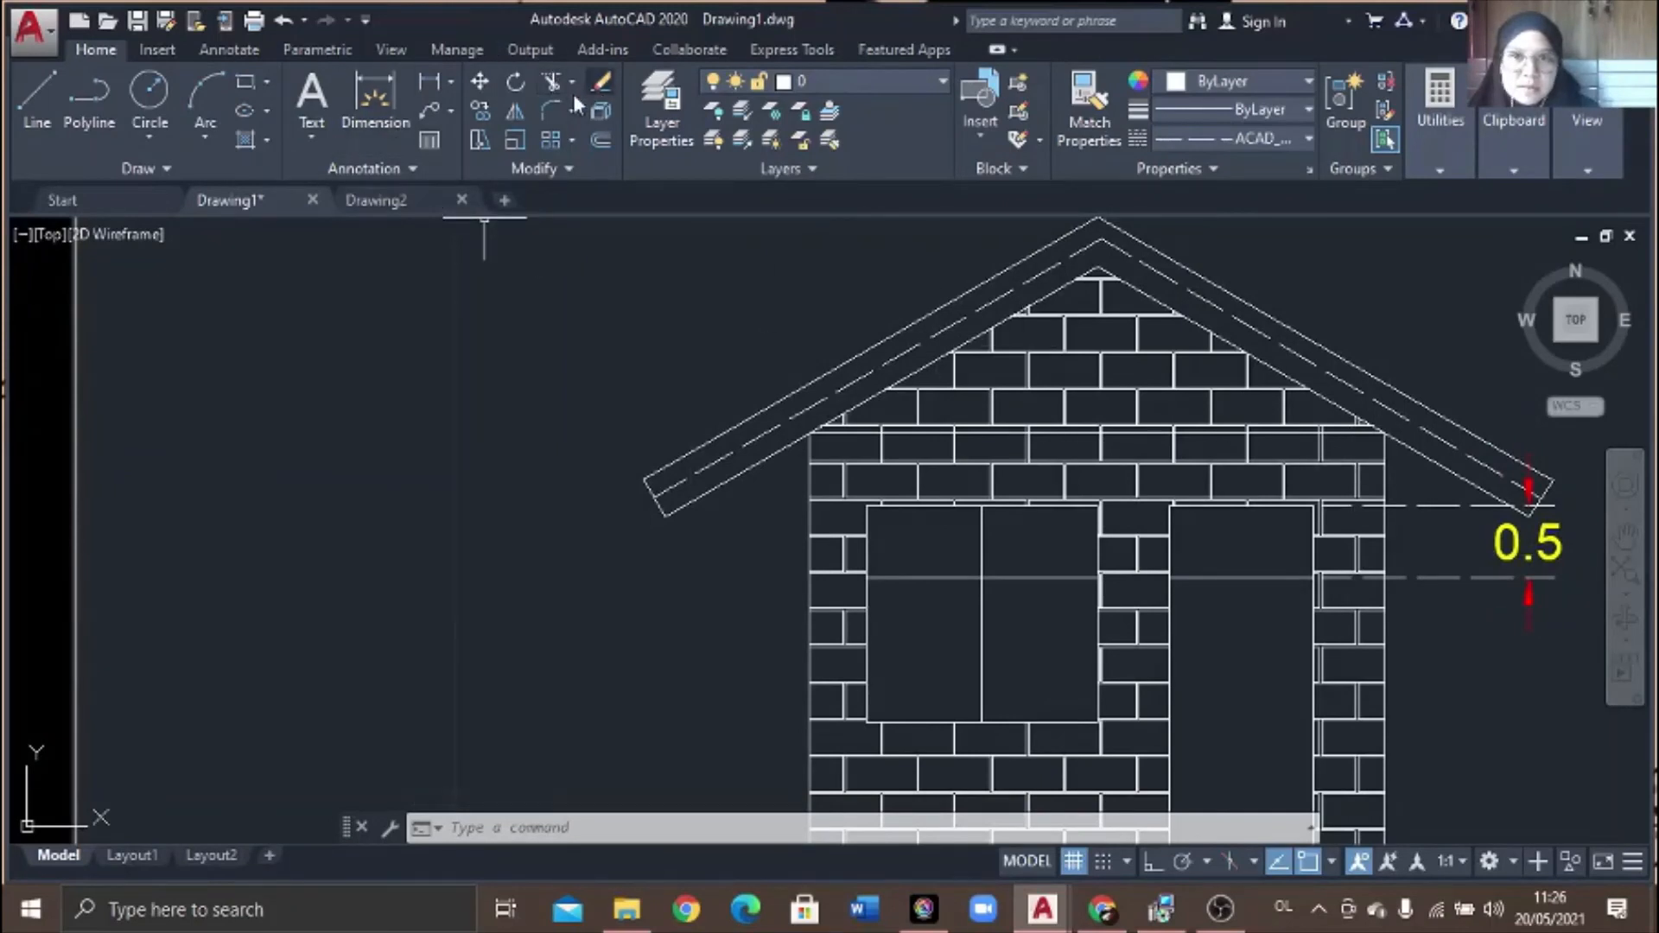
pyautogui.click(437, 87)
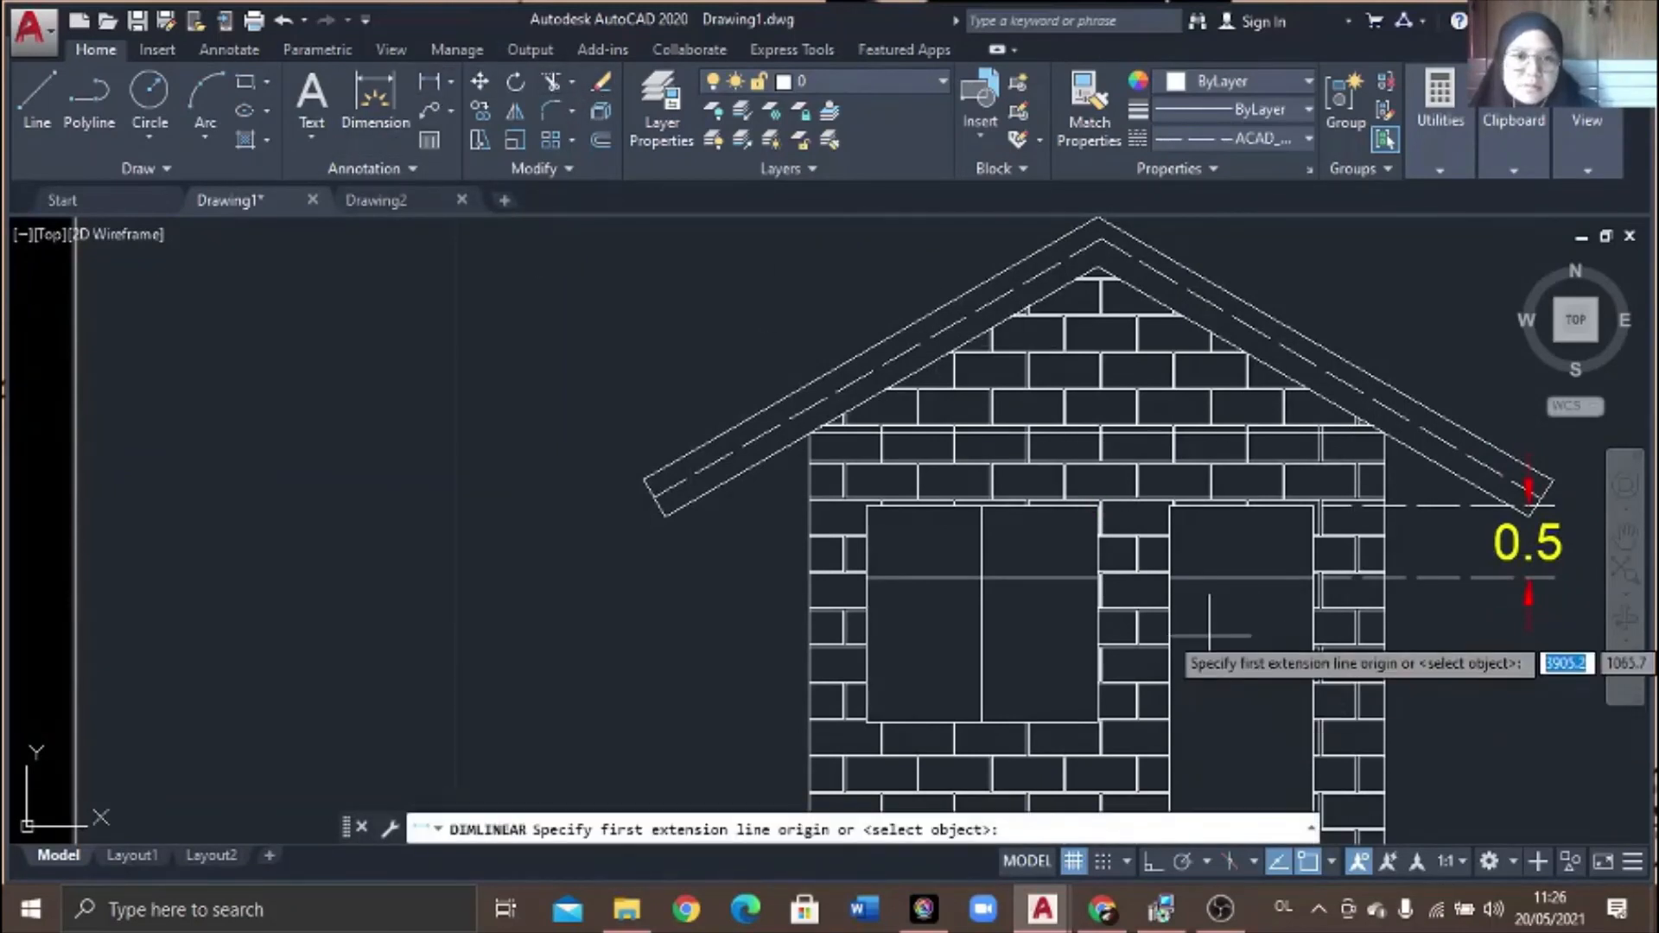
pyautogui.click(1314, 575)
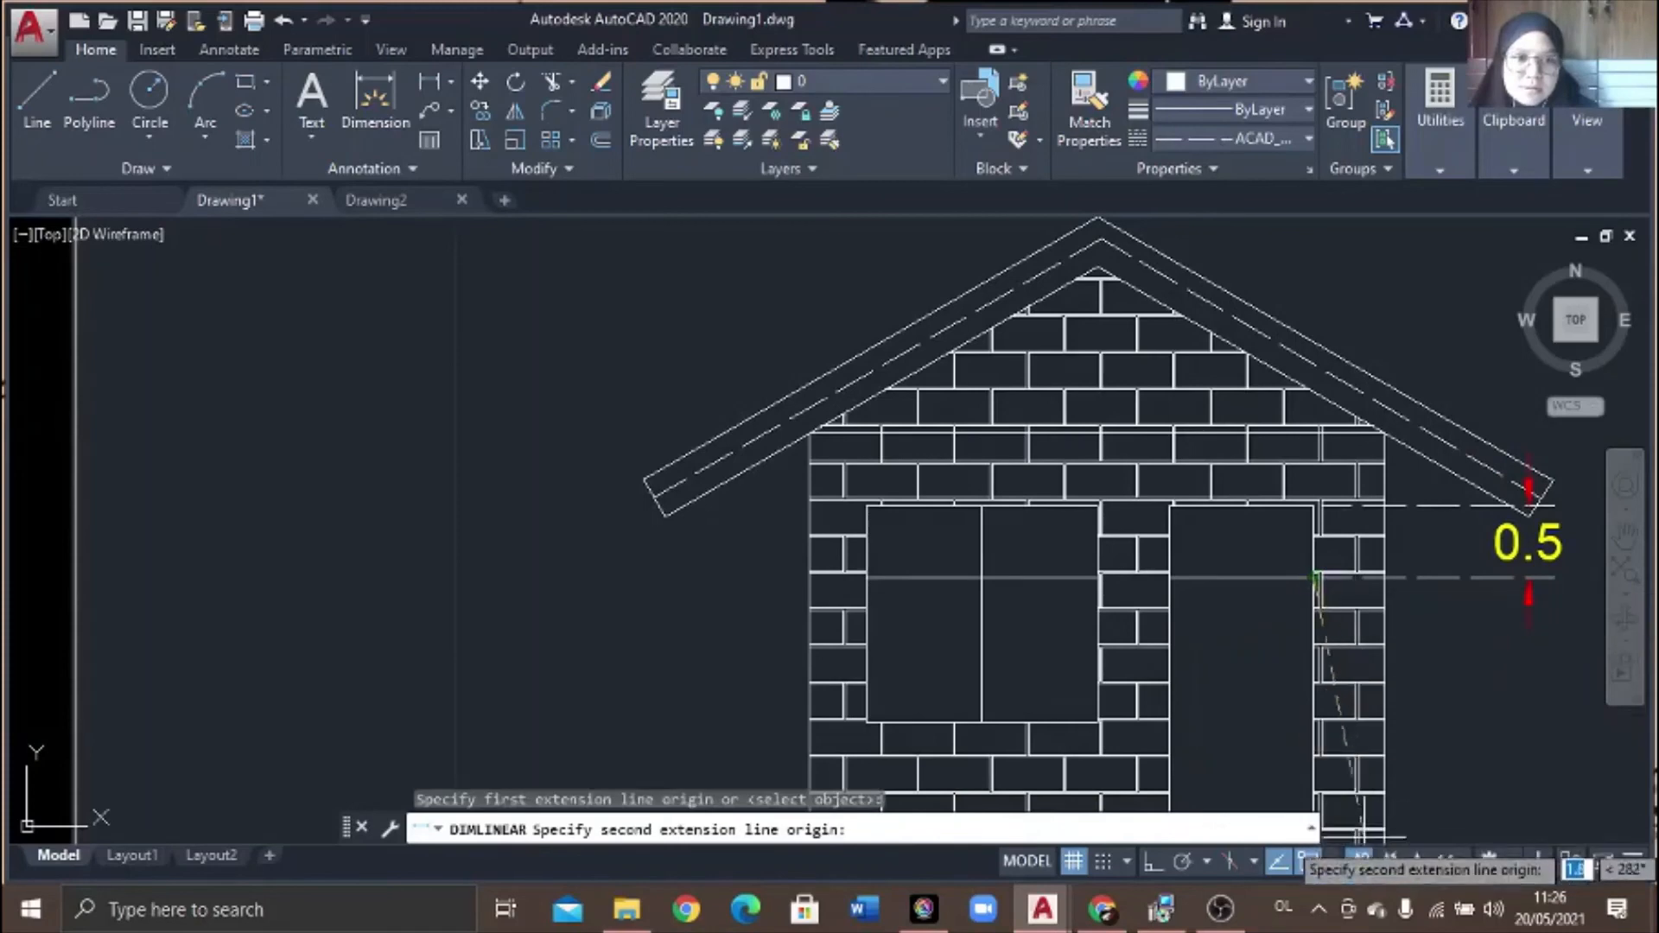
pyautogui.scroll(-4, 1364, 821)
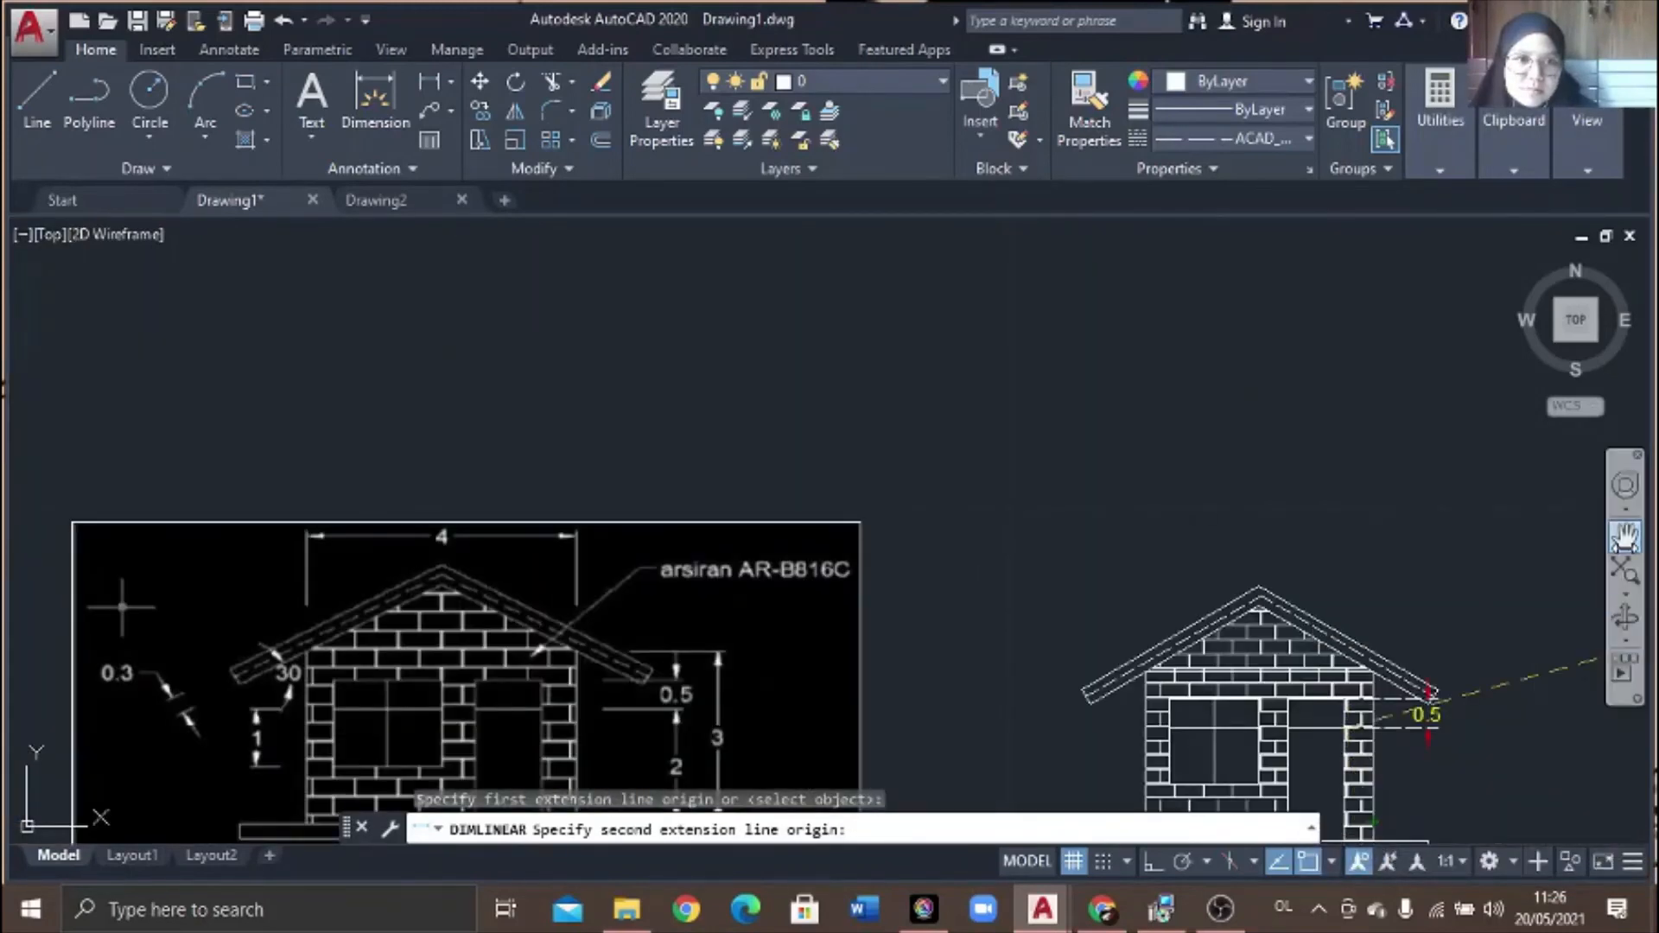
pyautogui.click(1624, 537)
pyautogui.moveTo(1555, 717)
pyautogui.mouseDown()
pyautogui.moveTo(1434, 381)
pyautogui.moveTo(1293, 422)
pyautogui.moveTo(1259, 574)
pyautogui.moveTo(1357, 513)
pyautogui.mouseUp()
pyautogui.scroll(2, 1257, 579)
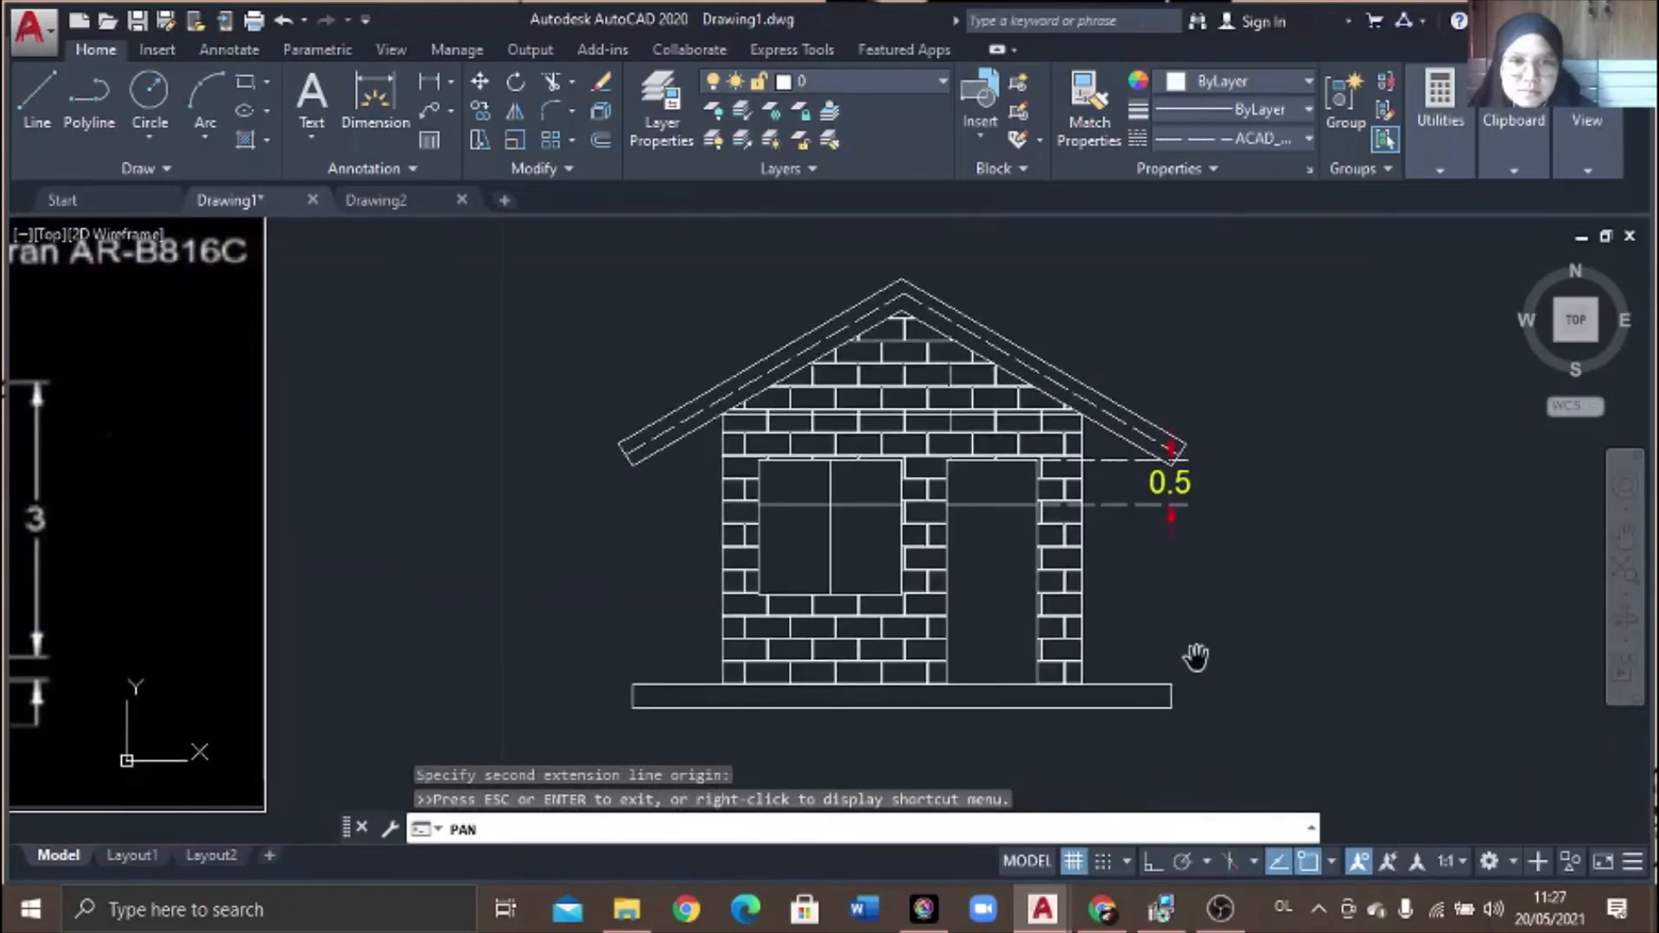
pyautogui.press('Escape')
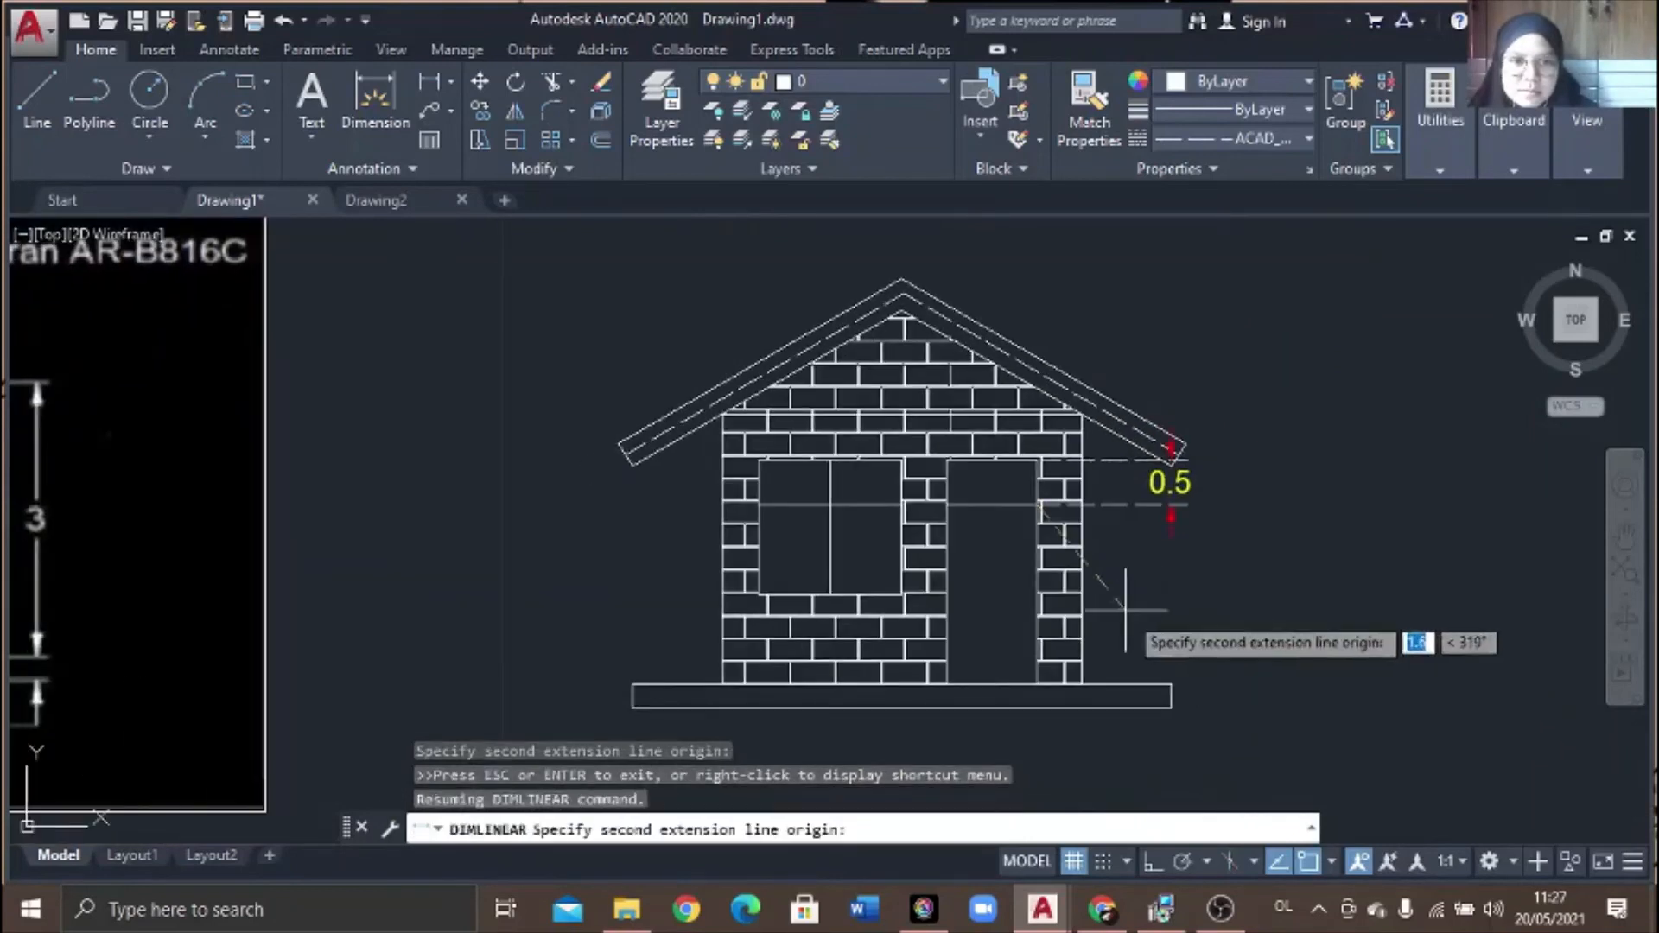
pyautogui.click(1036, 684)
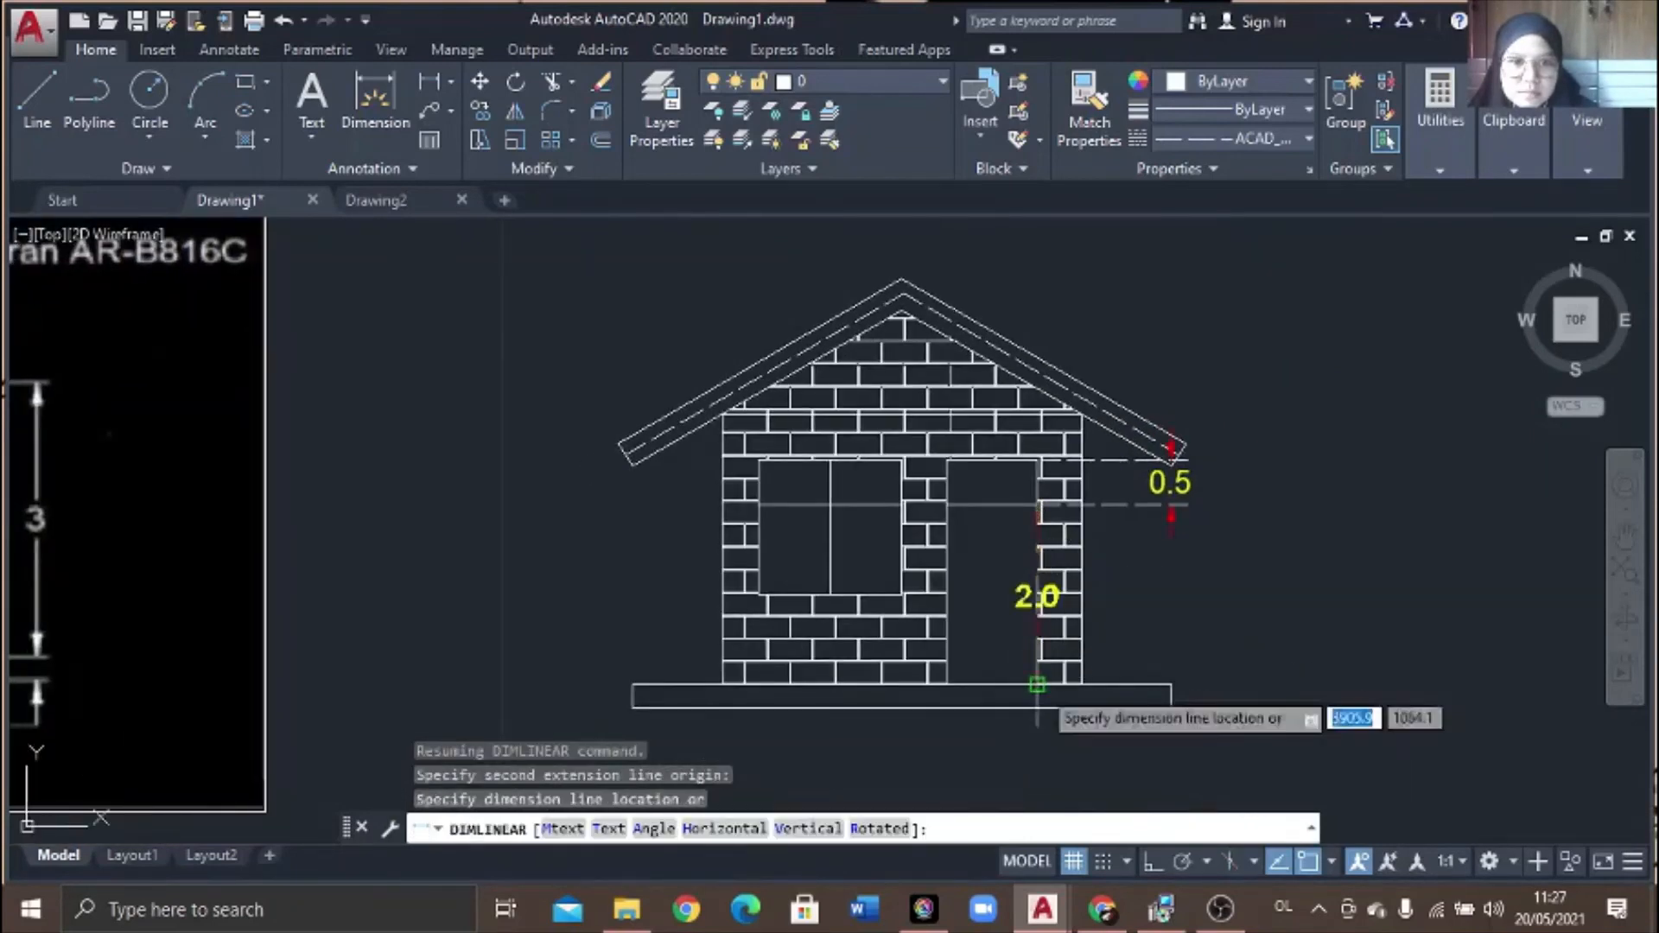
pyautogui.click(1173, 673)
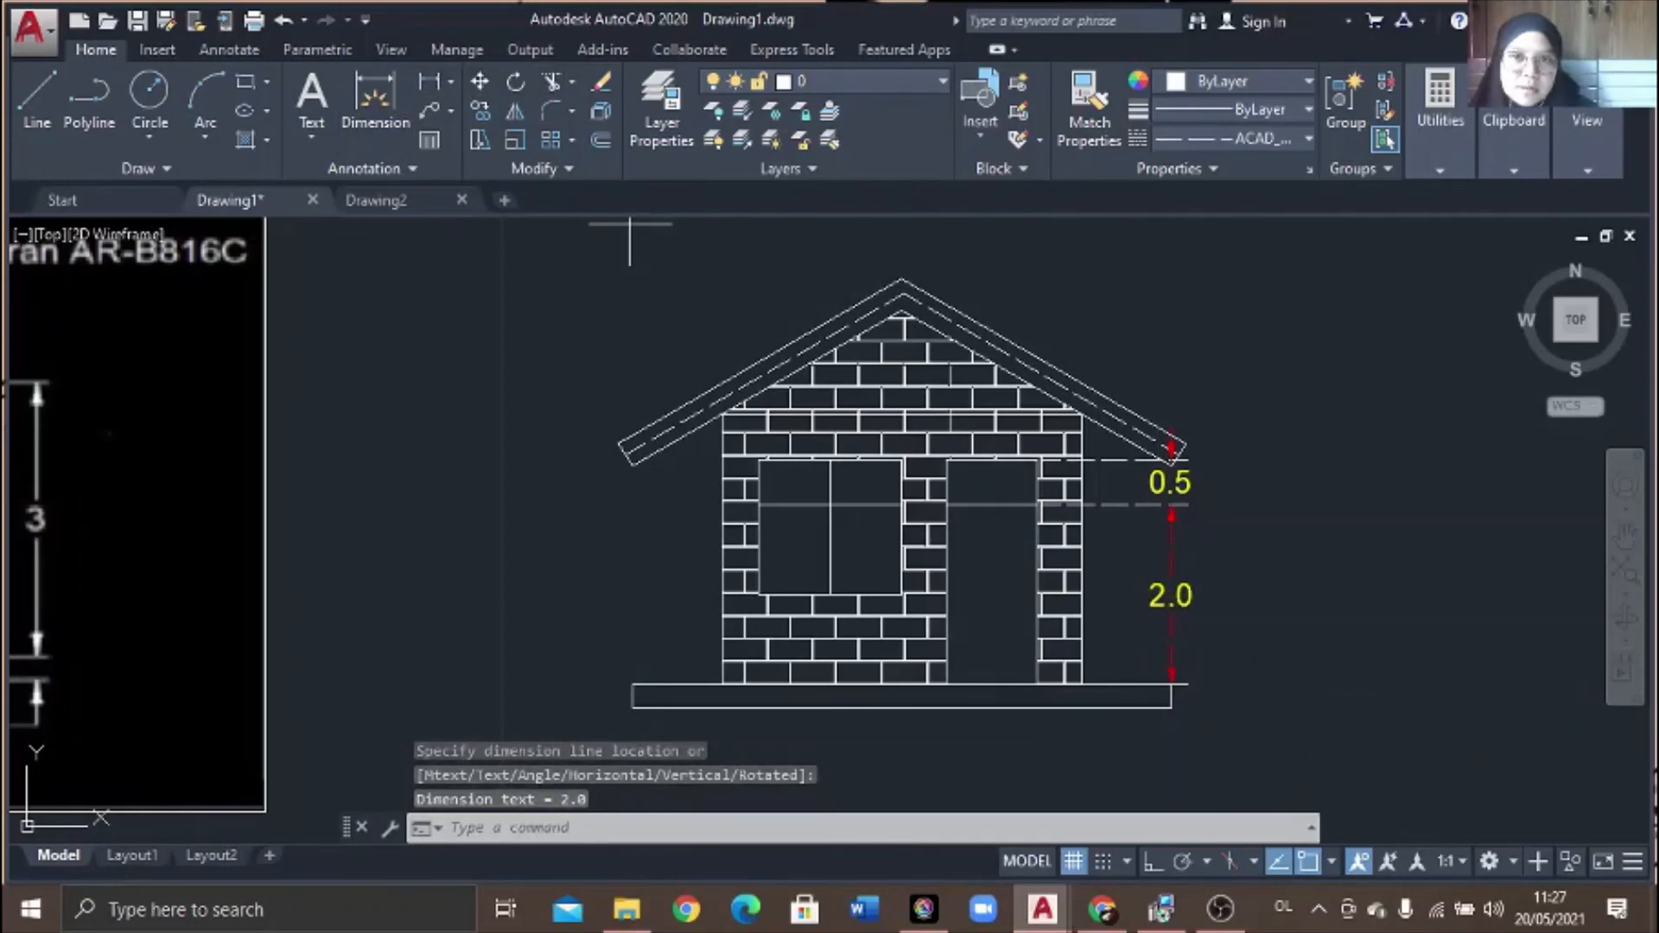
# - Add a horizontal linear dimension for the brick strip between the door and the right wall, placed just below the foundation slab
pyautogui.click(436, 83)
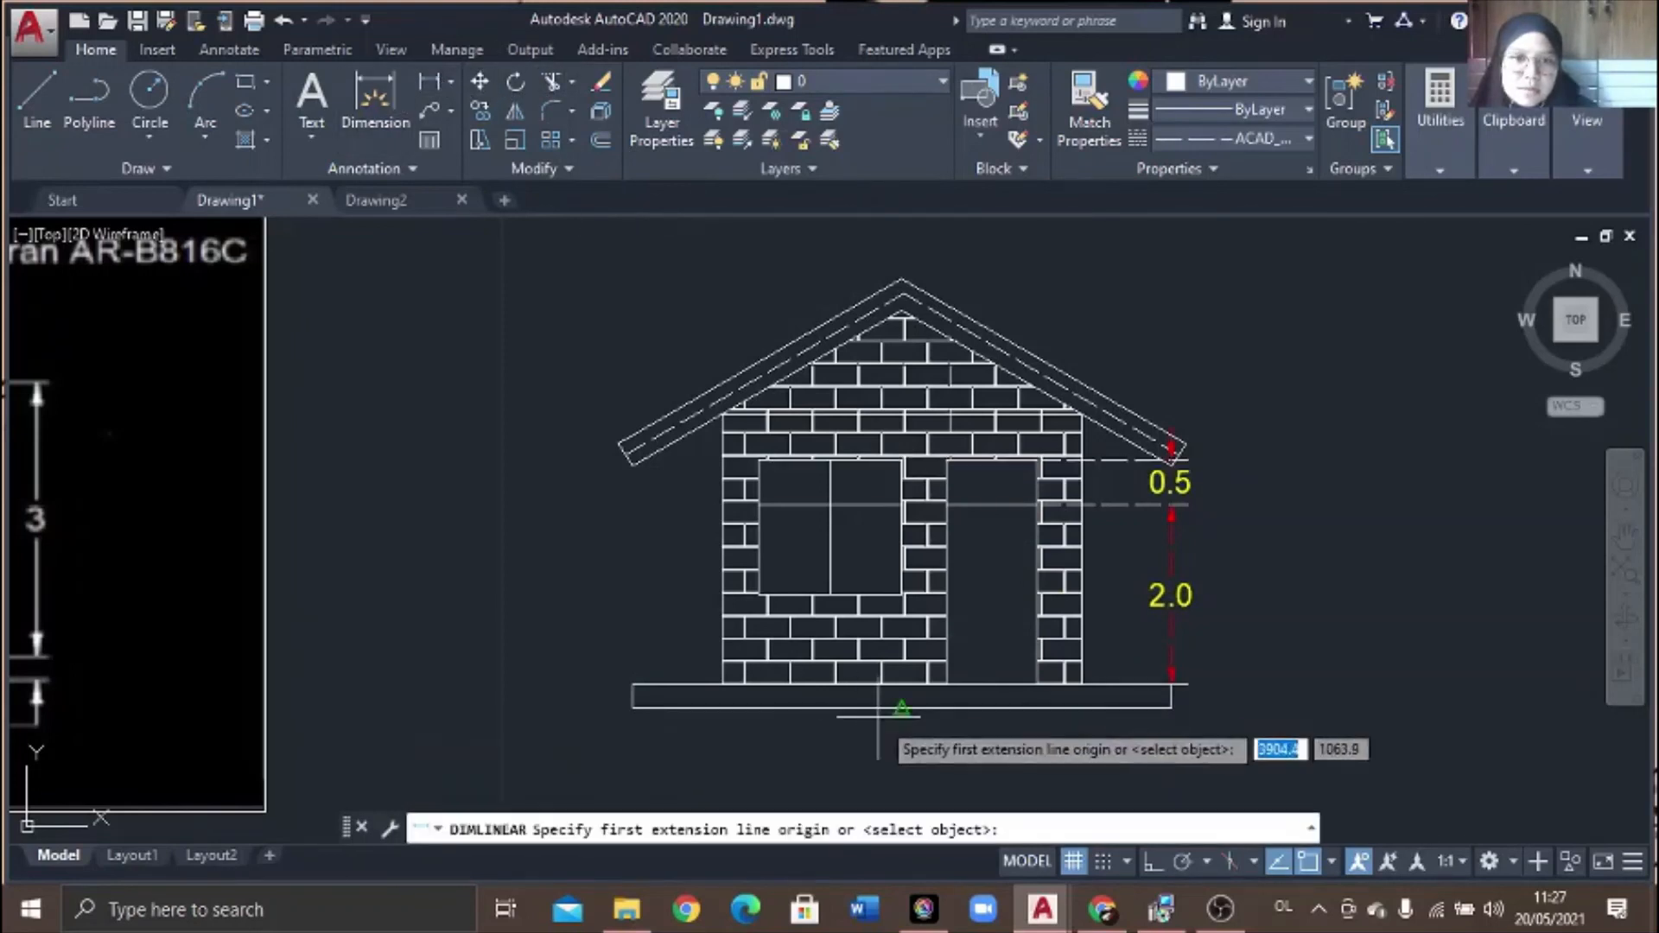
pyautogui.click(1037, 684)
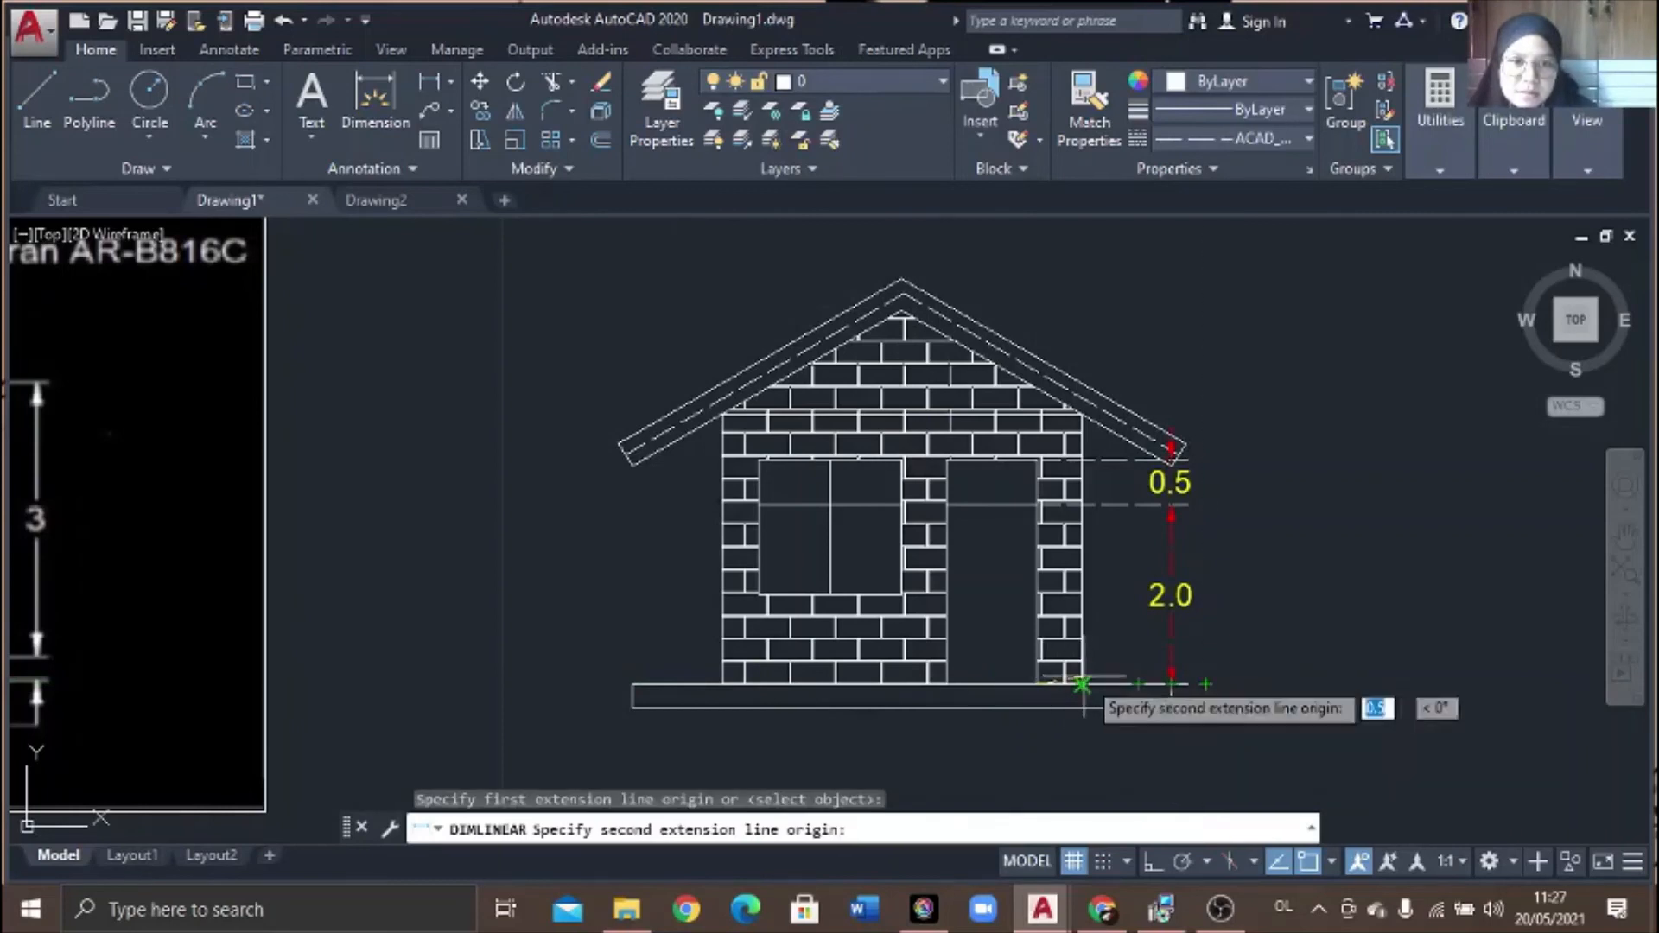
pyautogui.click(1082, 685)
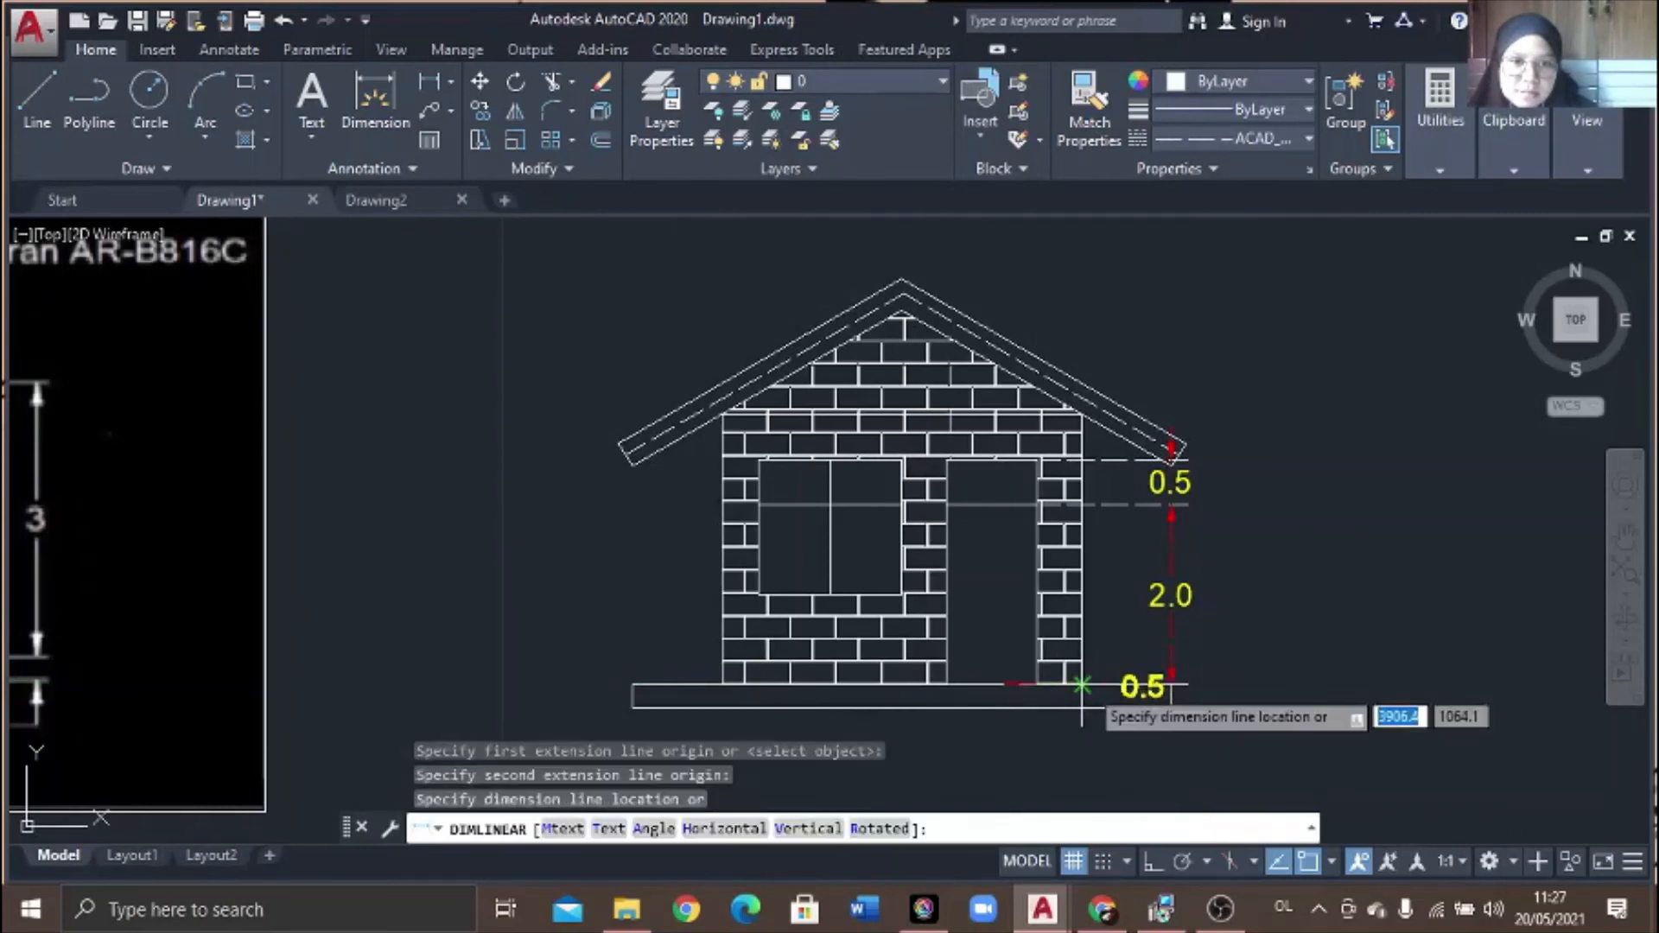
pyautogui.click(1102, 748)
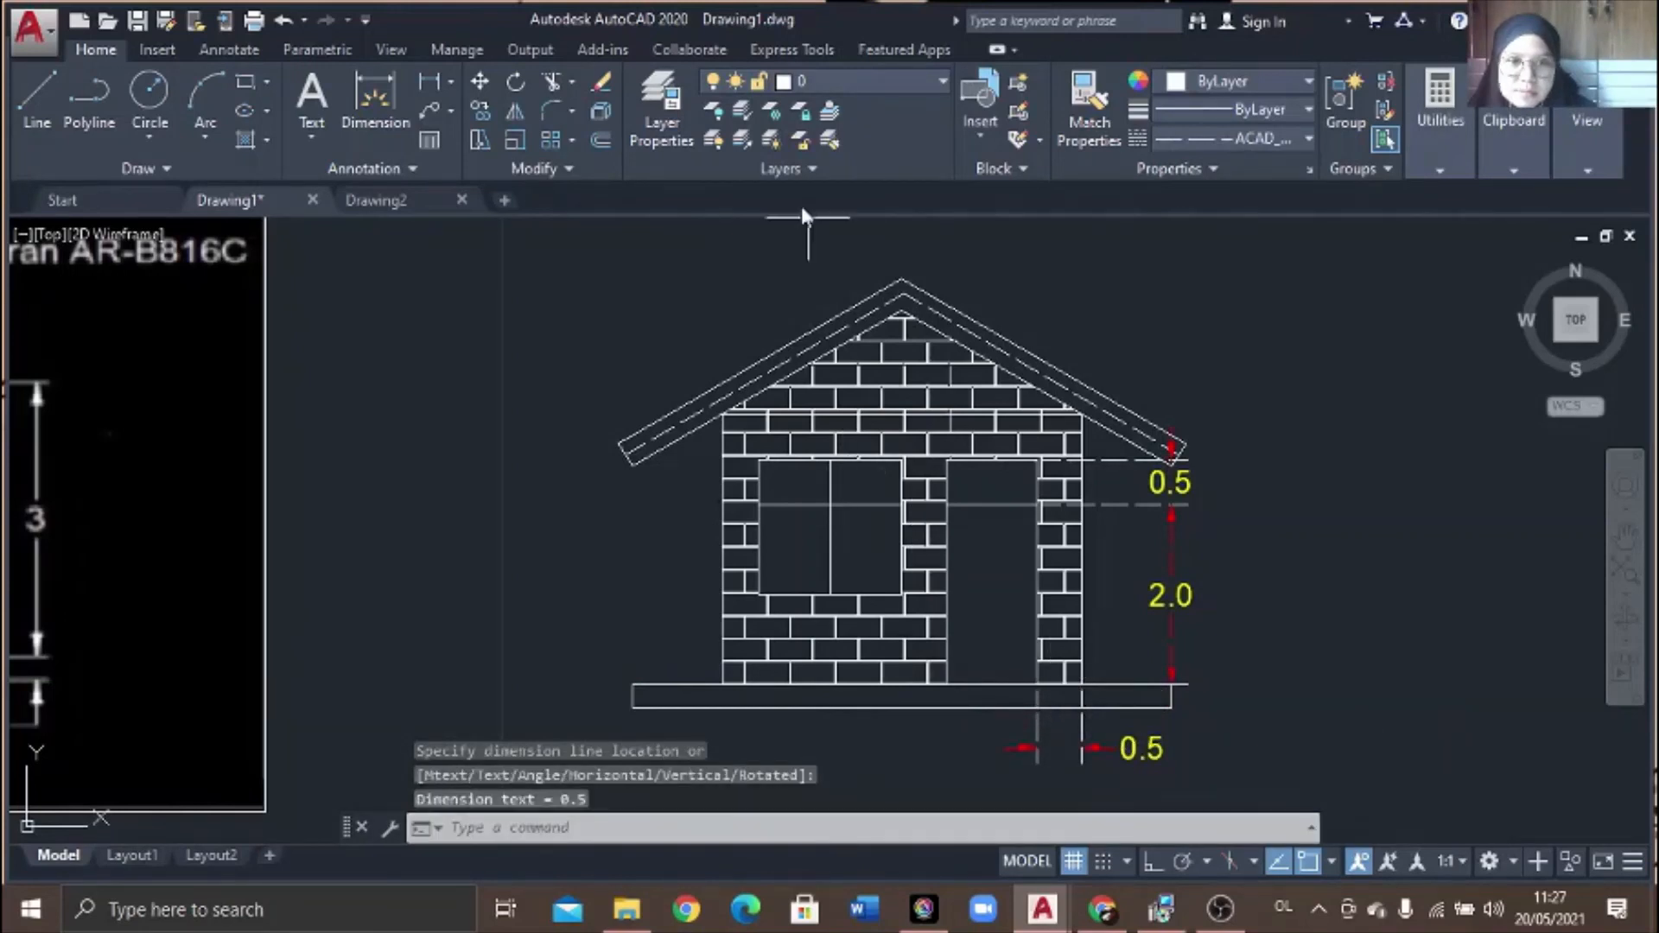
# - Add a horizontal linear dimension for the door's width below the slab, aligned with the brick strip's dimension
pyautogui.click(432, 92)
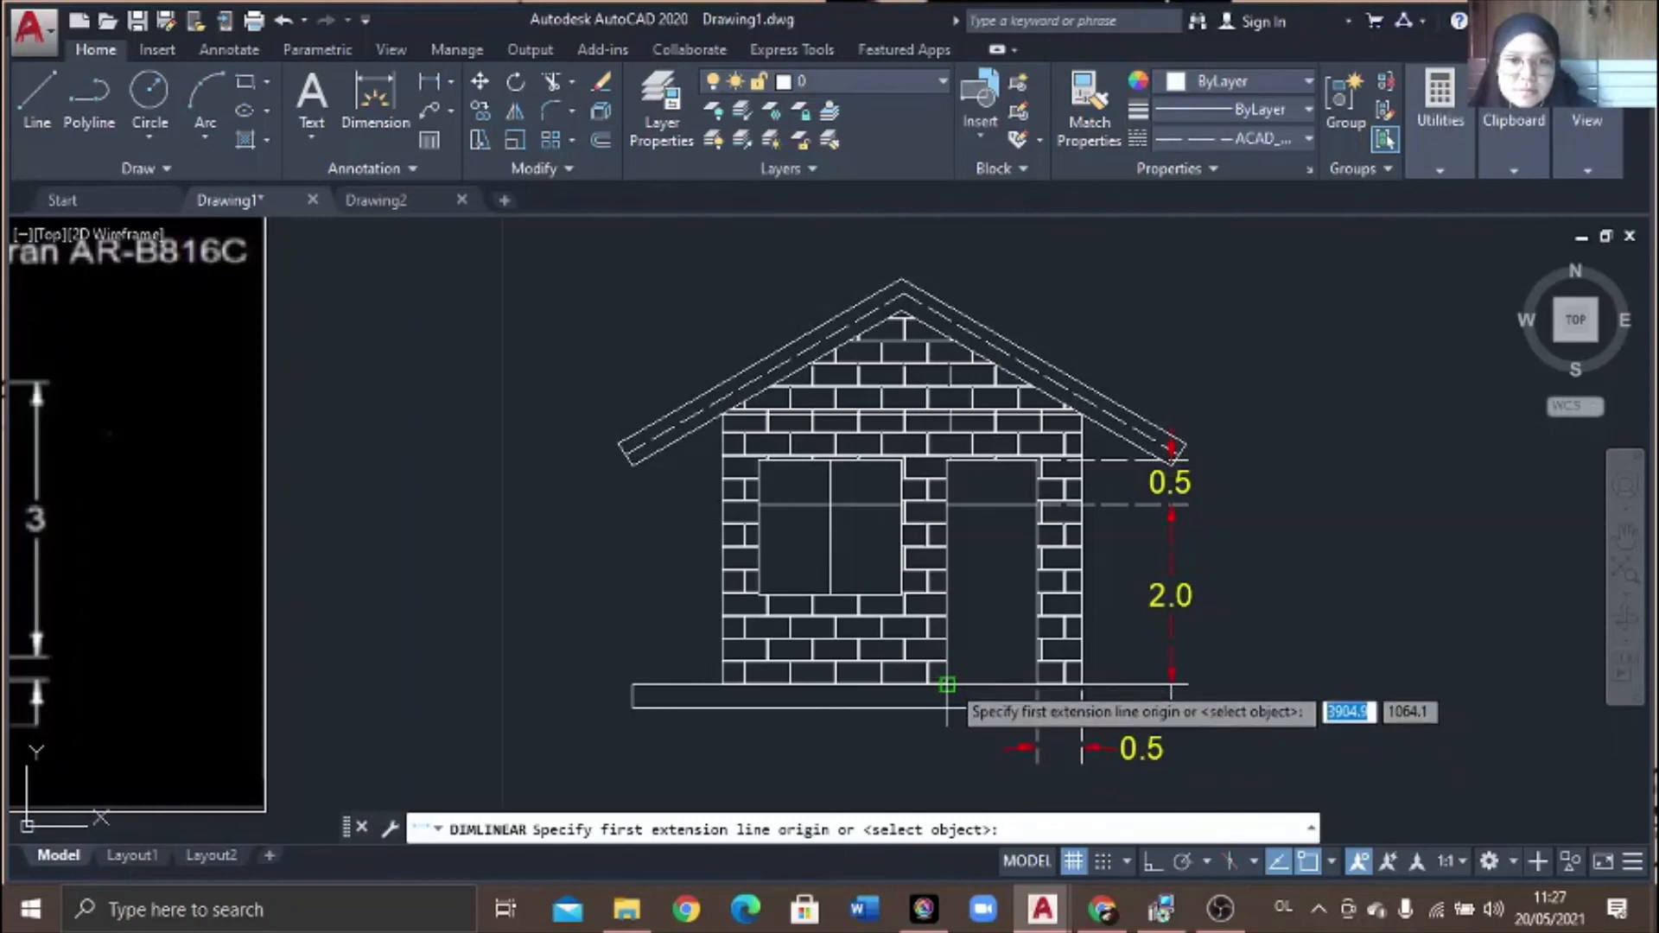
pyautogui.click(946, 685)
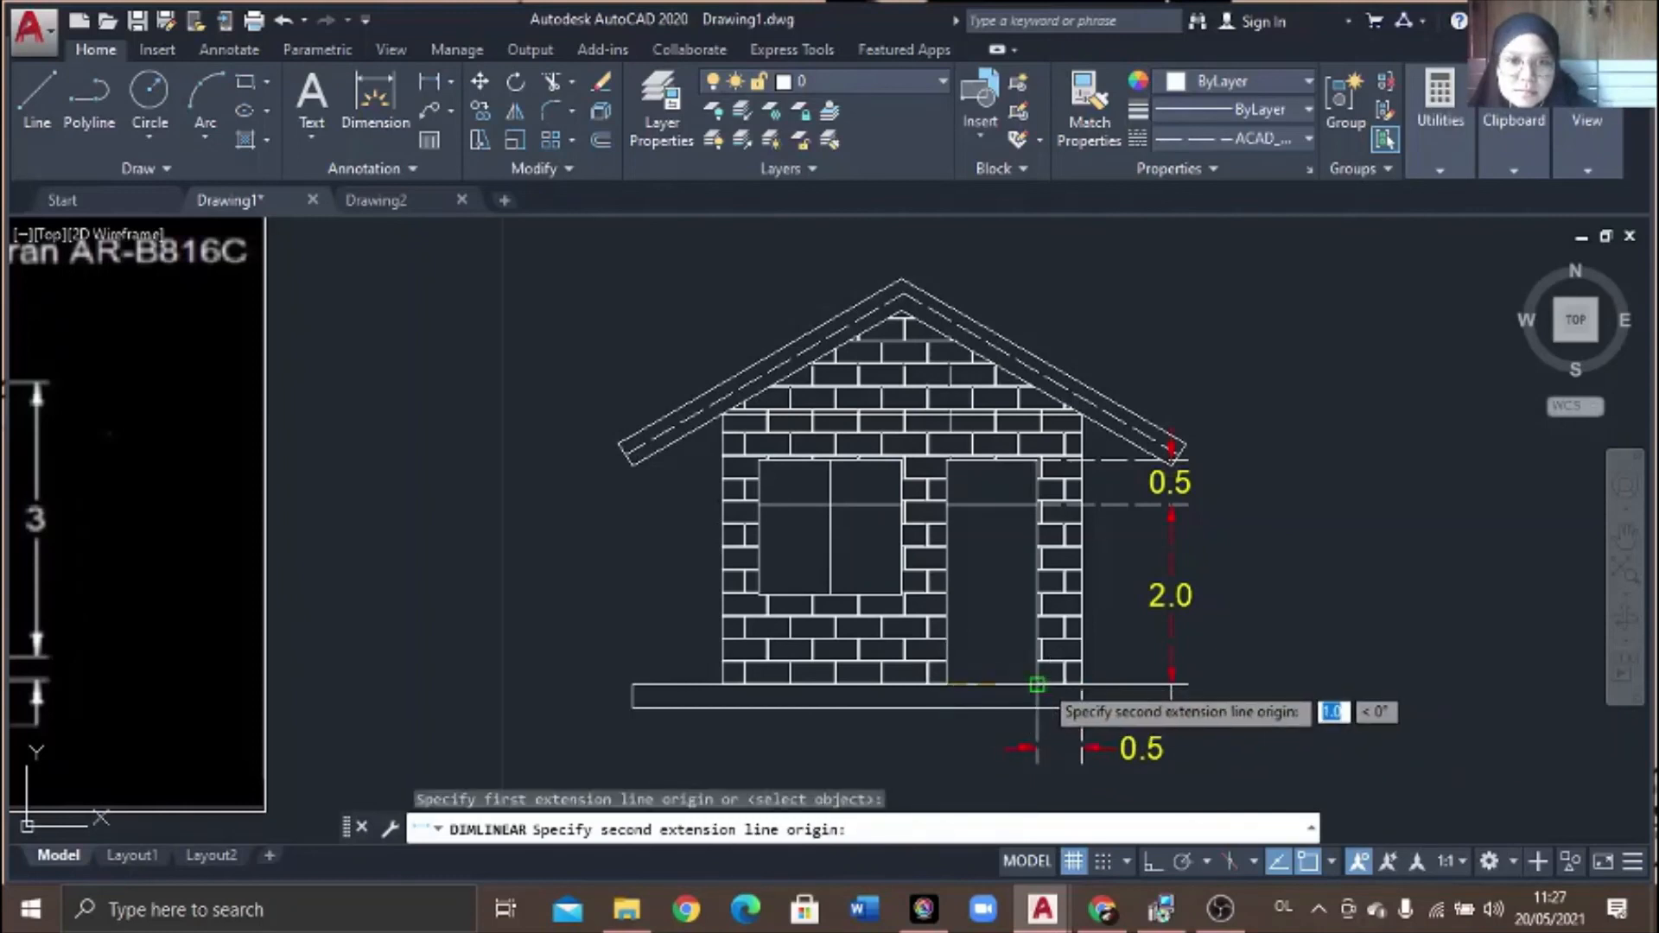
pyautogui.click(1037, 685)
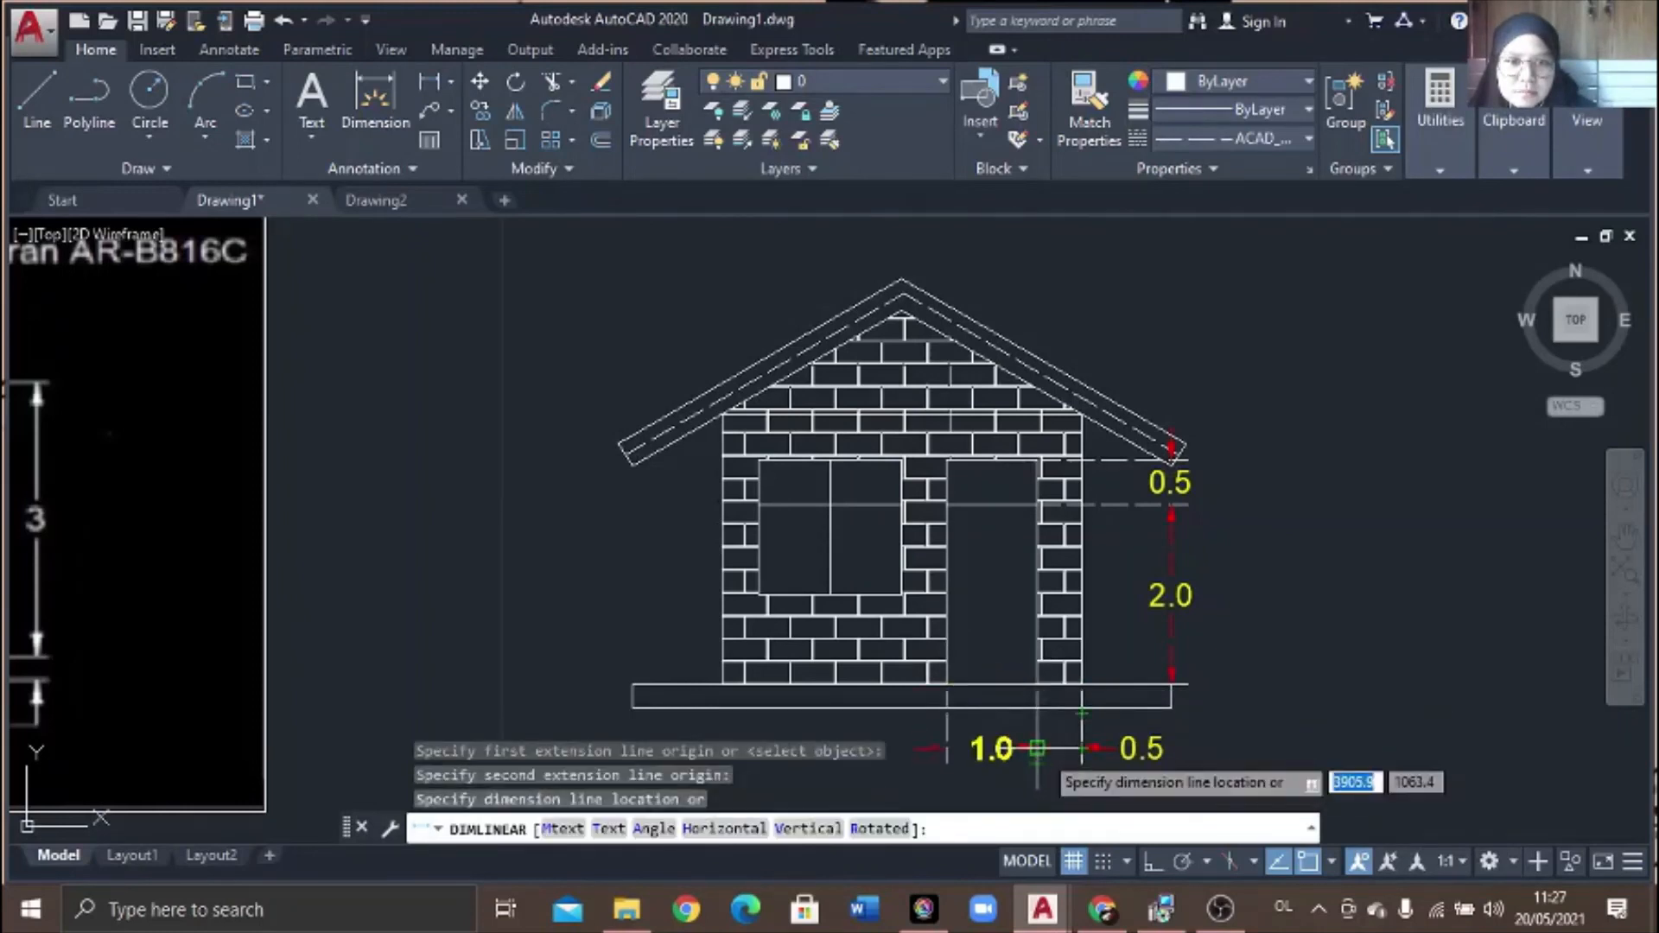
pyautogui.click(1039, 748)
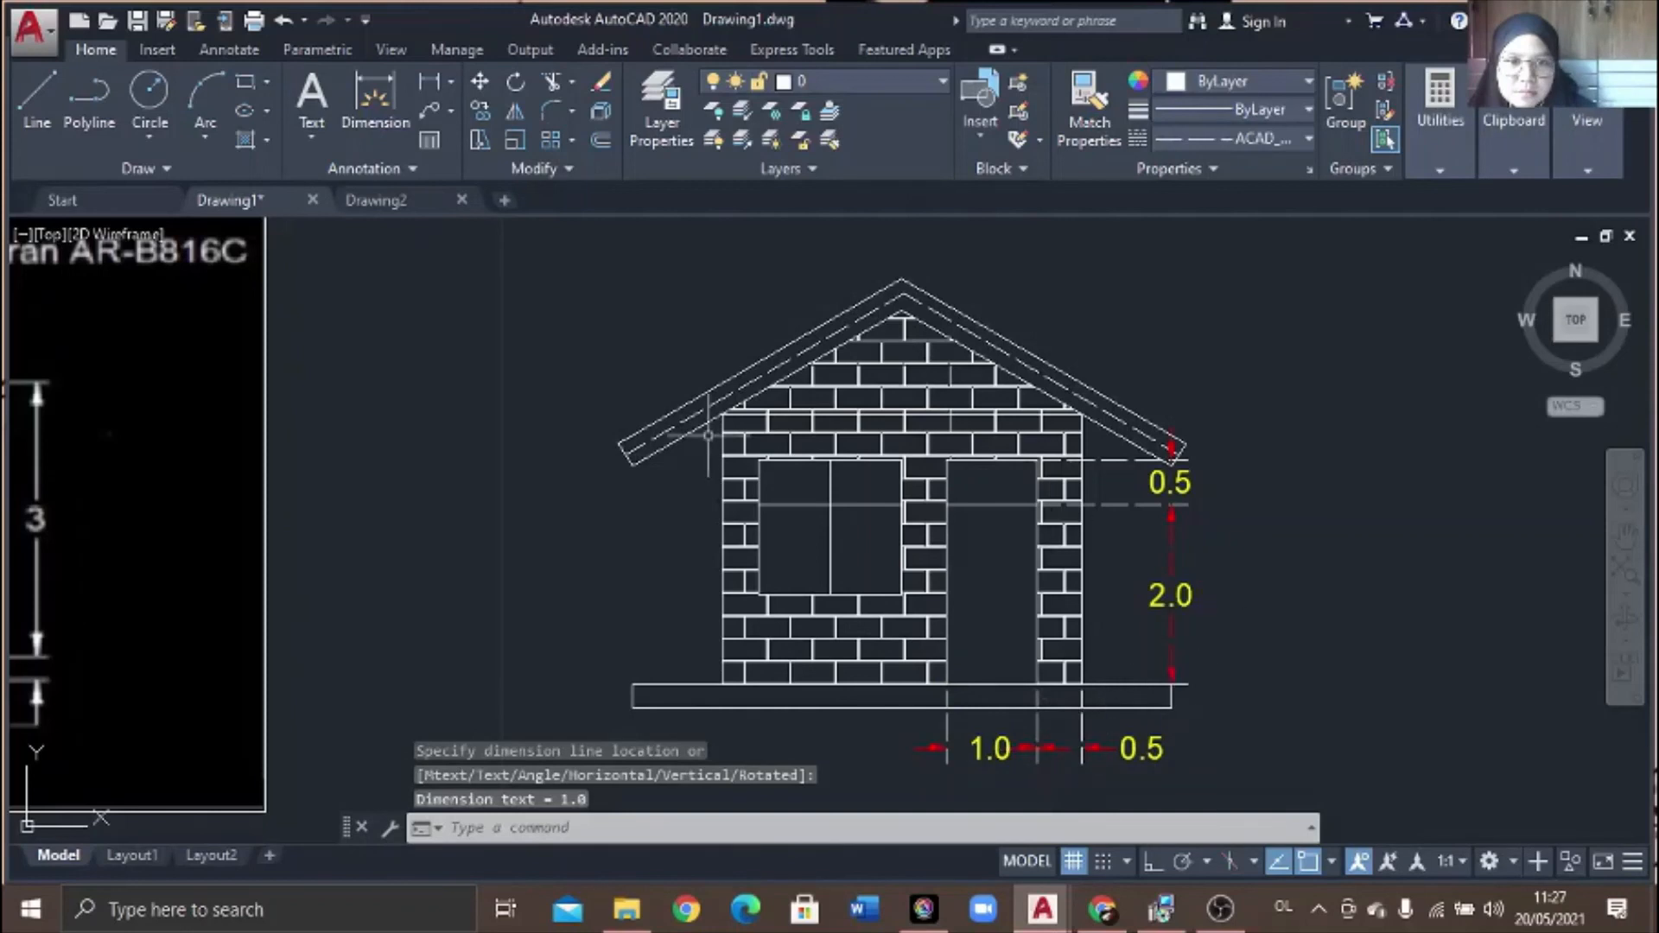
# - Try a horizontal dimension for the brick pier between window and door below the slab, and erase that dimension
pyautogui.click(432, 82)
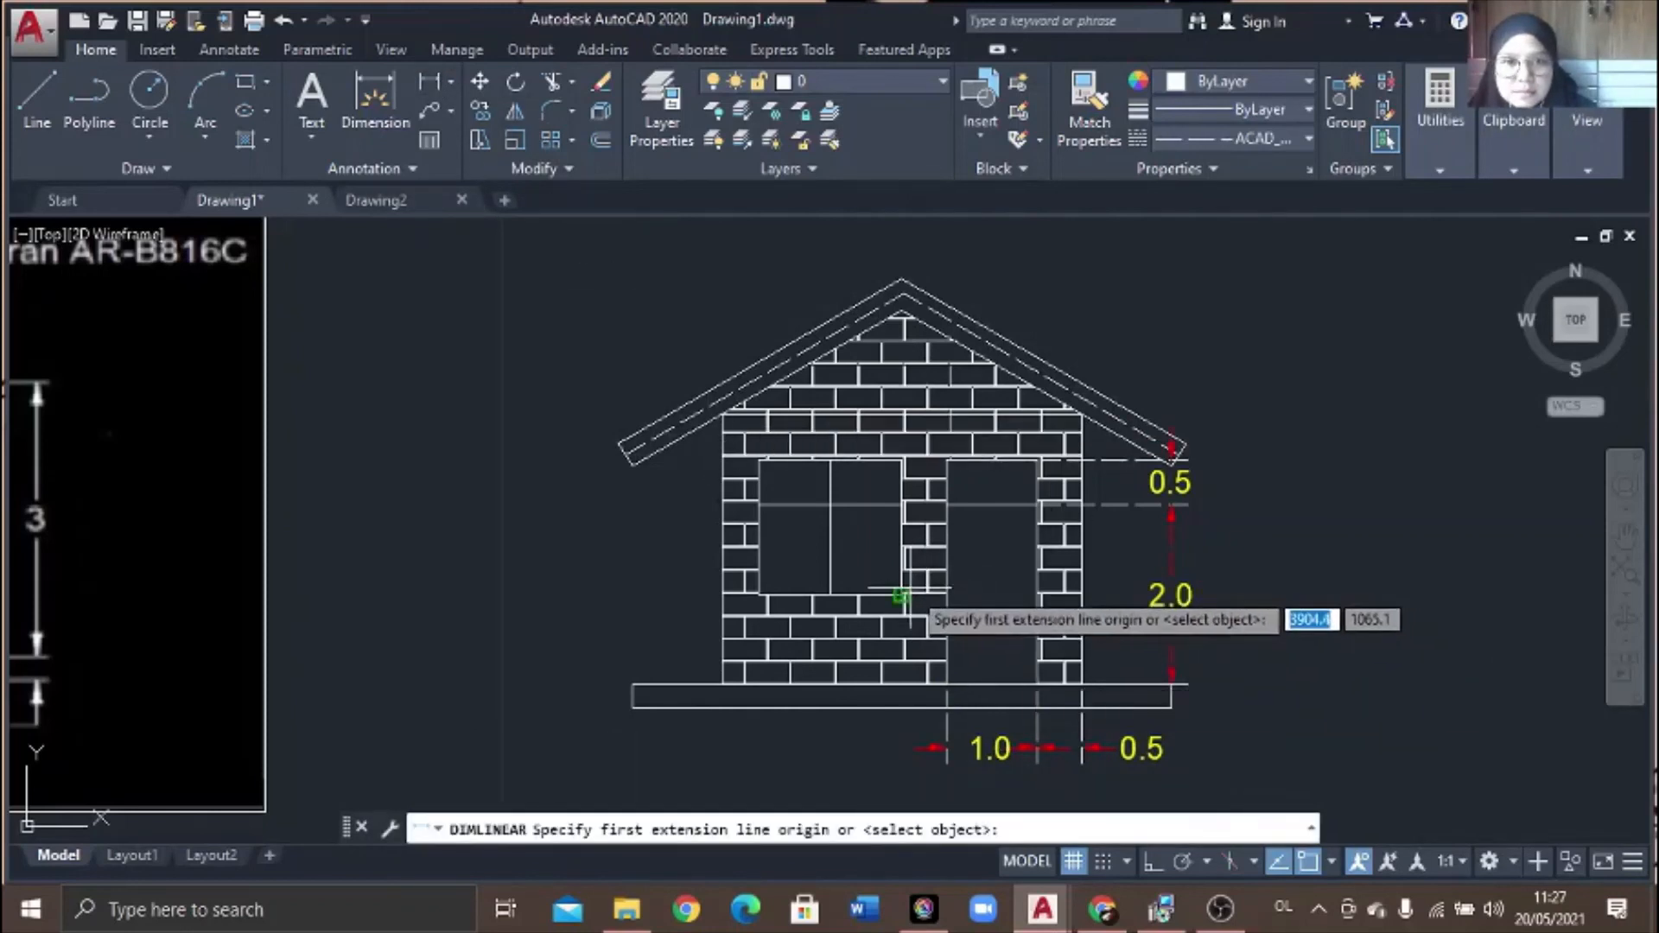
pyautogui.click(903, 594)
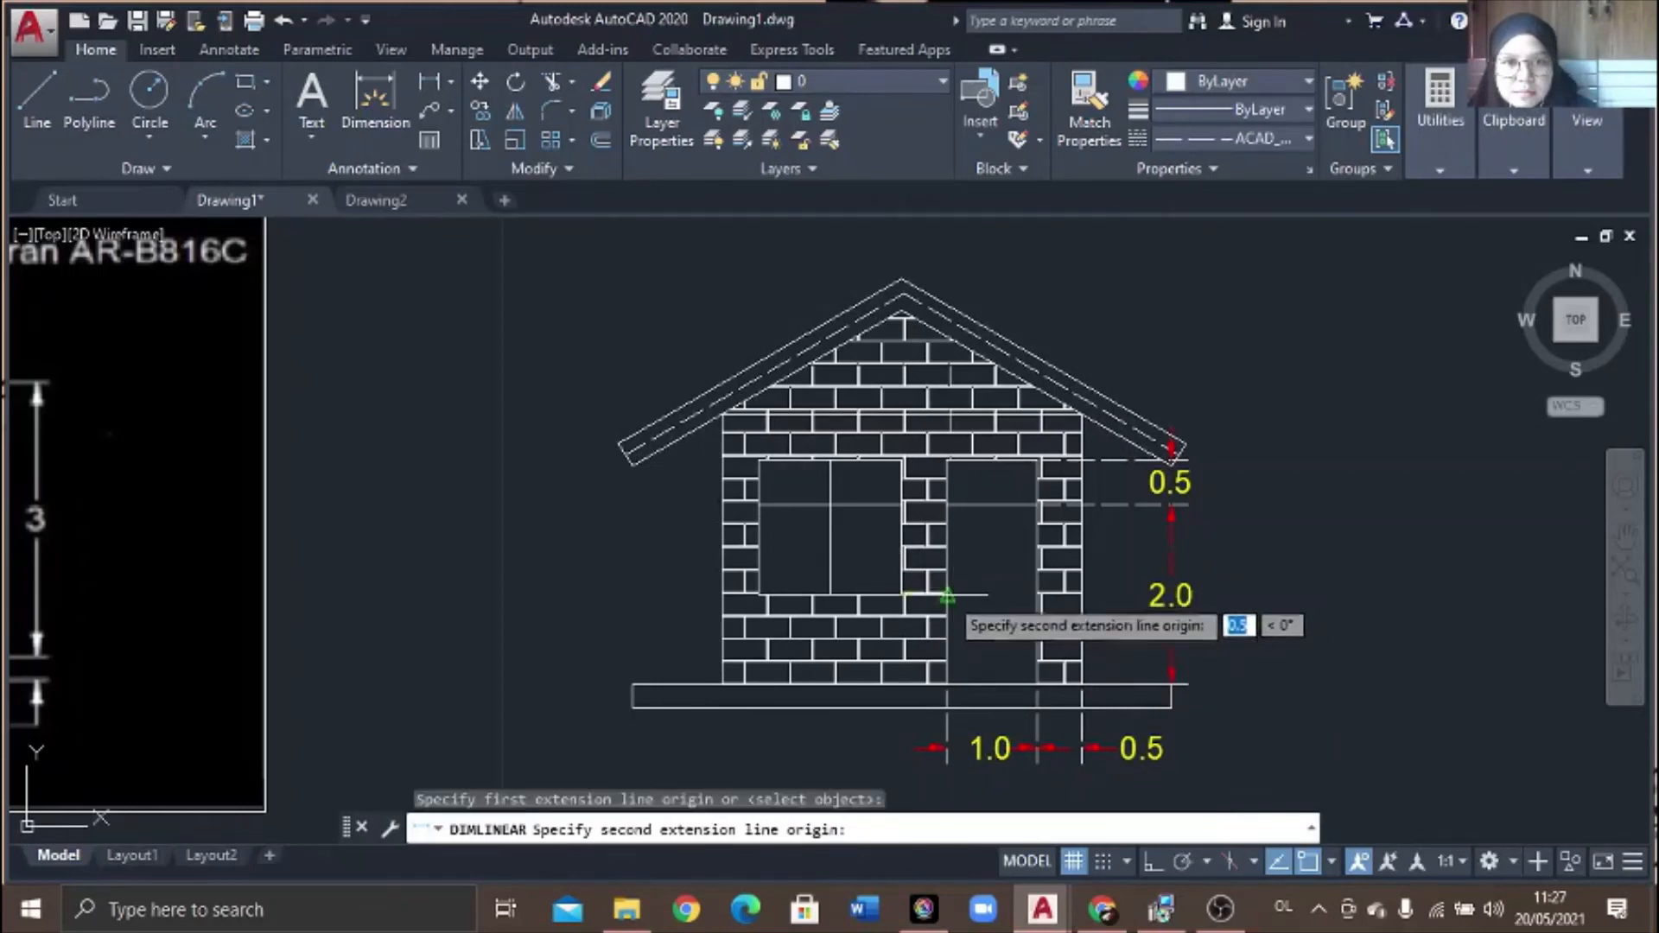
pyautogui.click(947, 595)
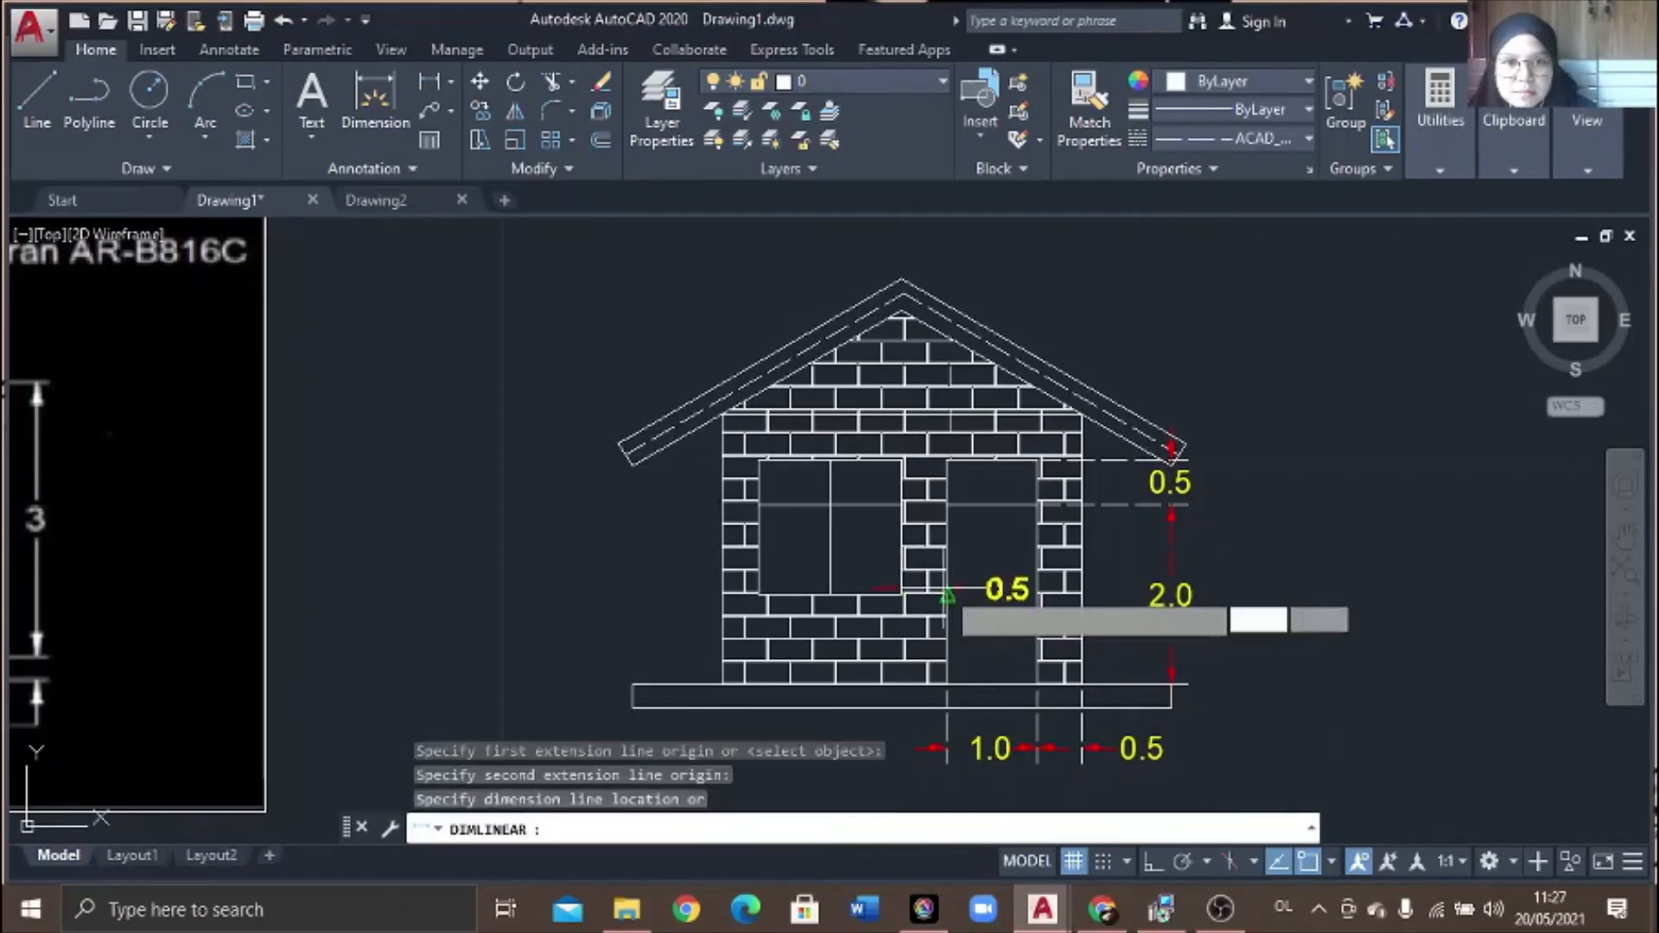
pyautogui.click(947, 748)
pyautogui.click(1016, 748)
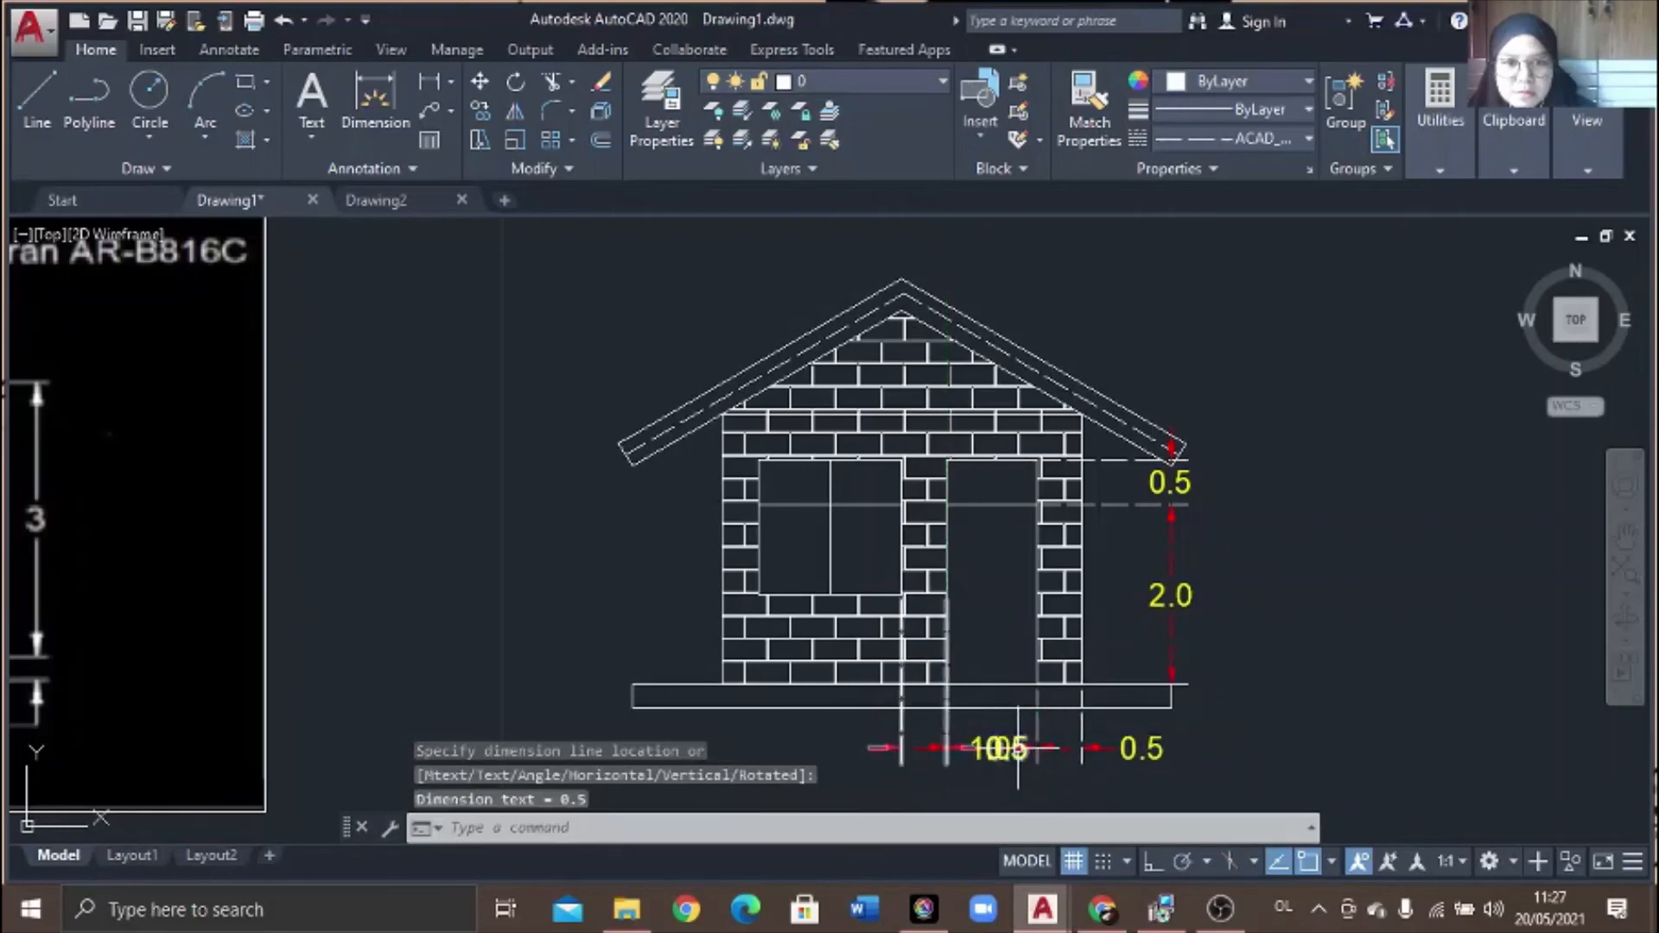
pyautogui.rightClick(1016, 748)
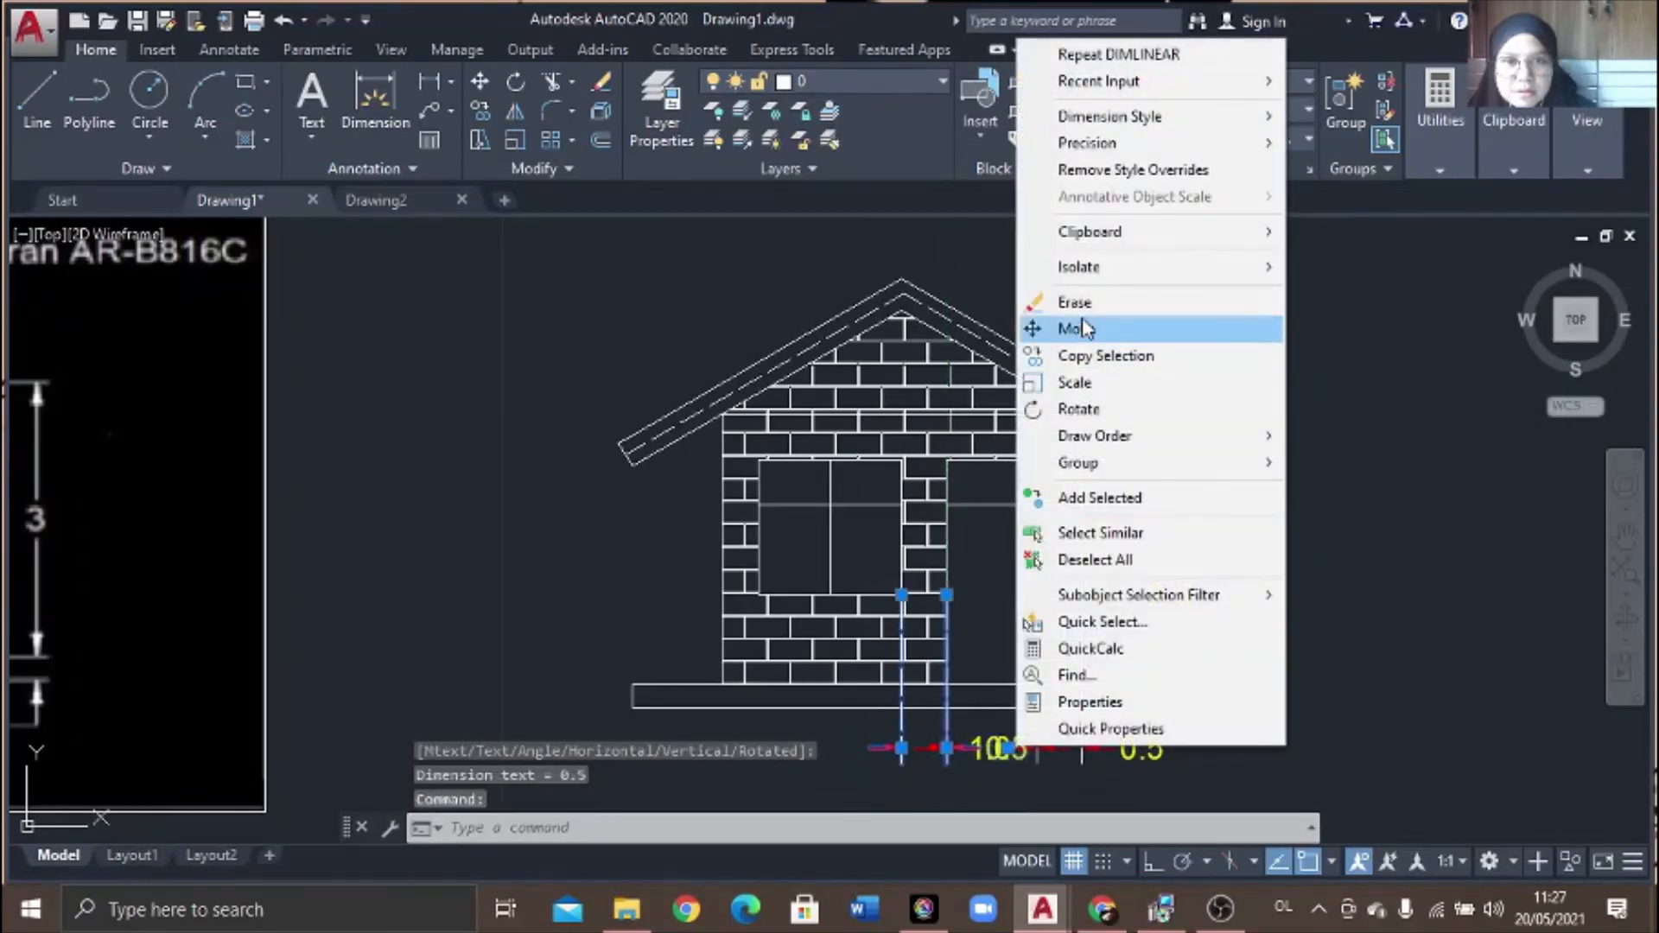
pyautogui.click(1071, 303)
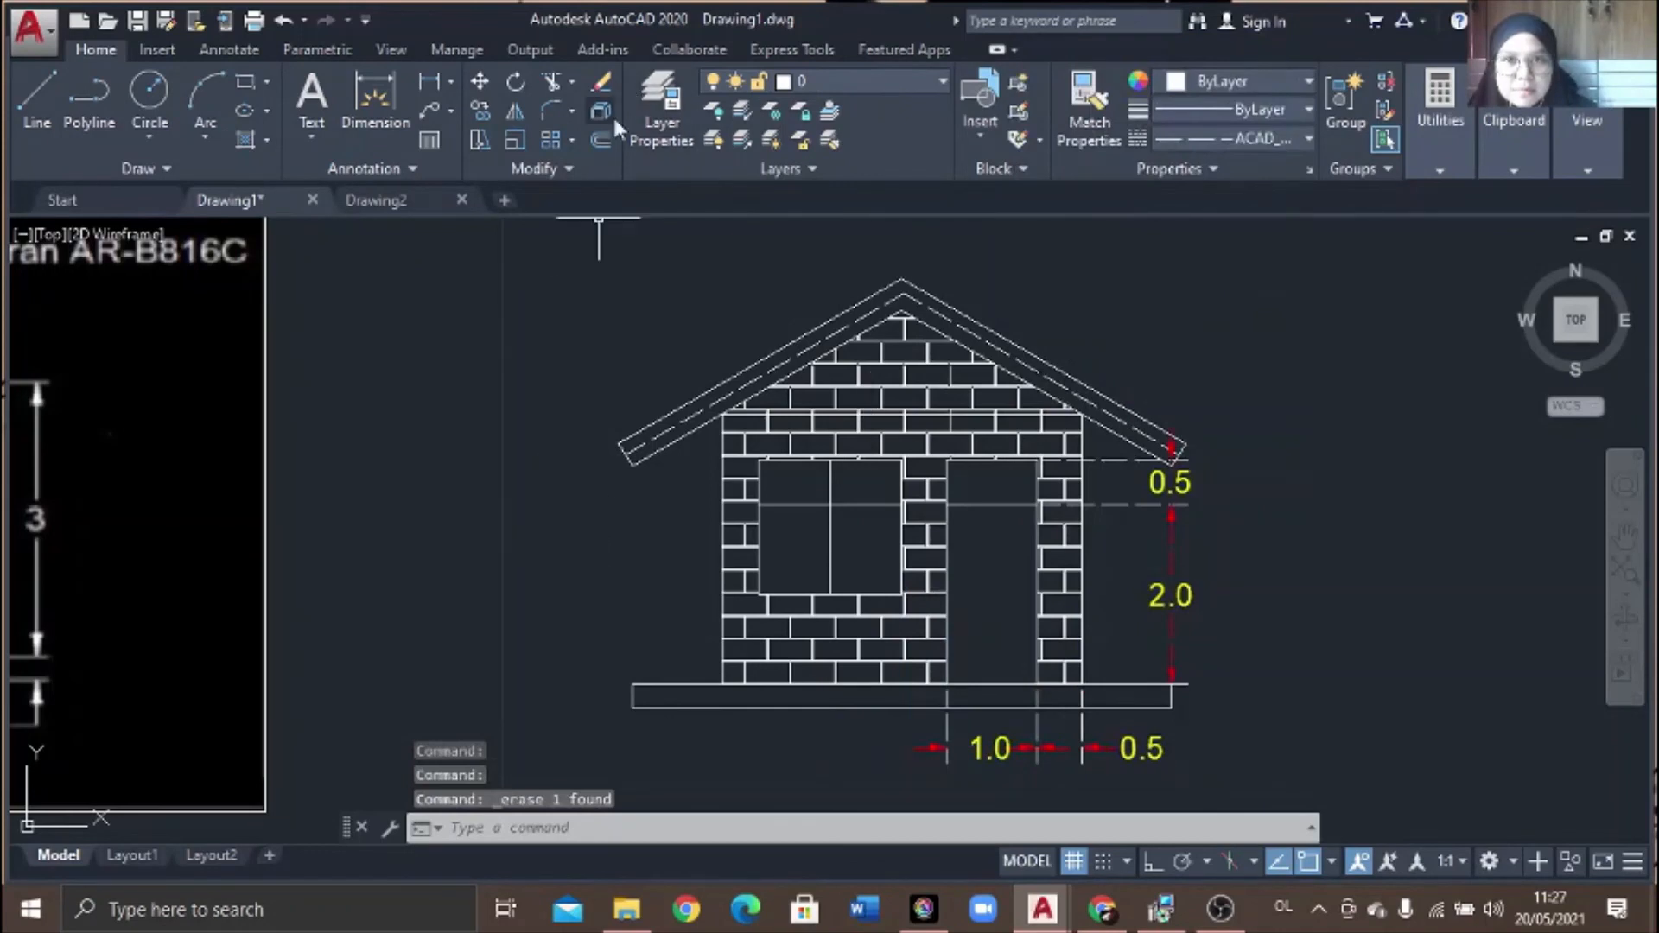
# - Add a vertical linear dimension from the window's crossbar to its sill, placed outside the left wall
pyautogui.click(438, 83)
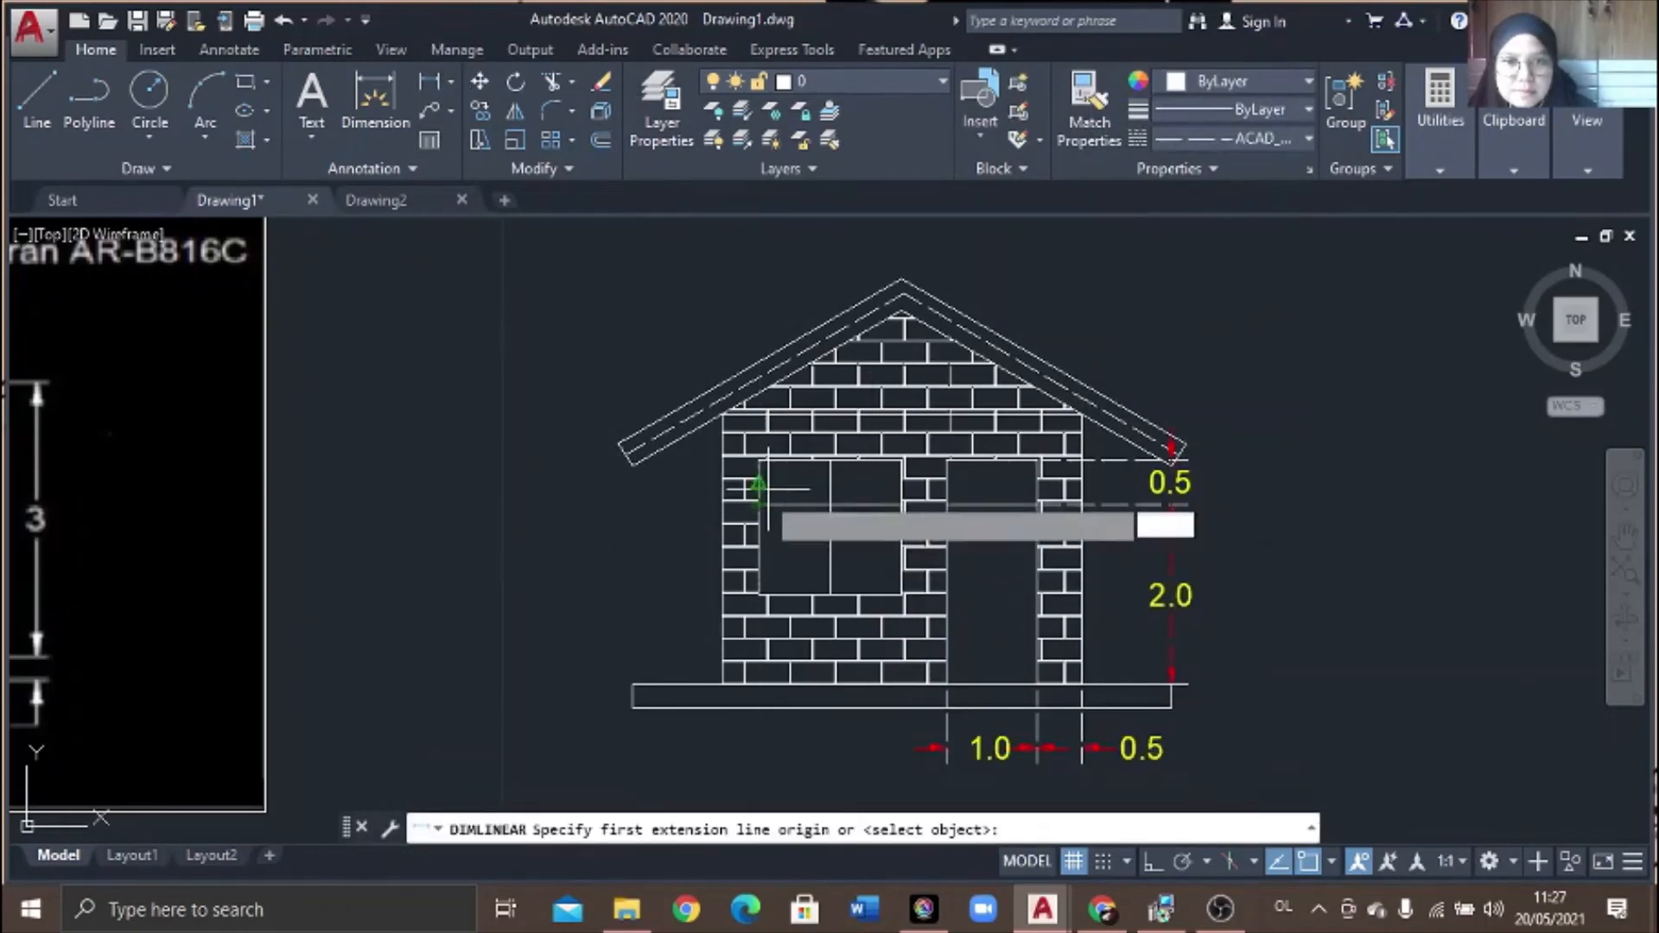
pyautogui.click(760, 488)
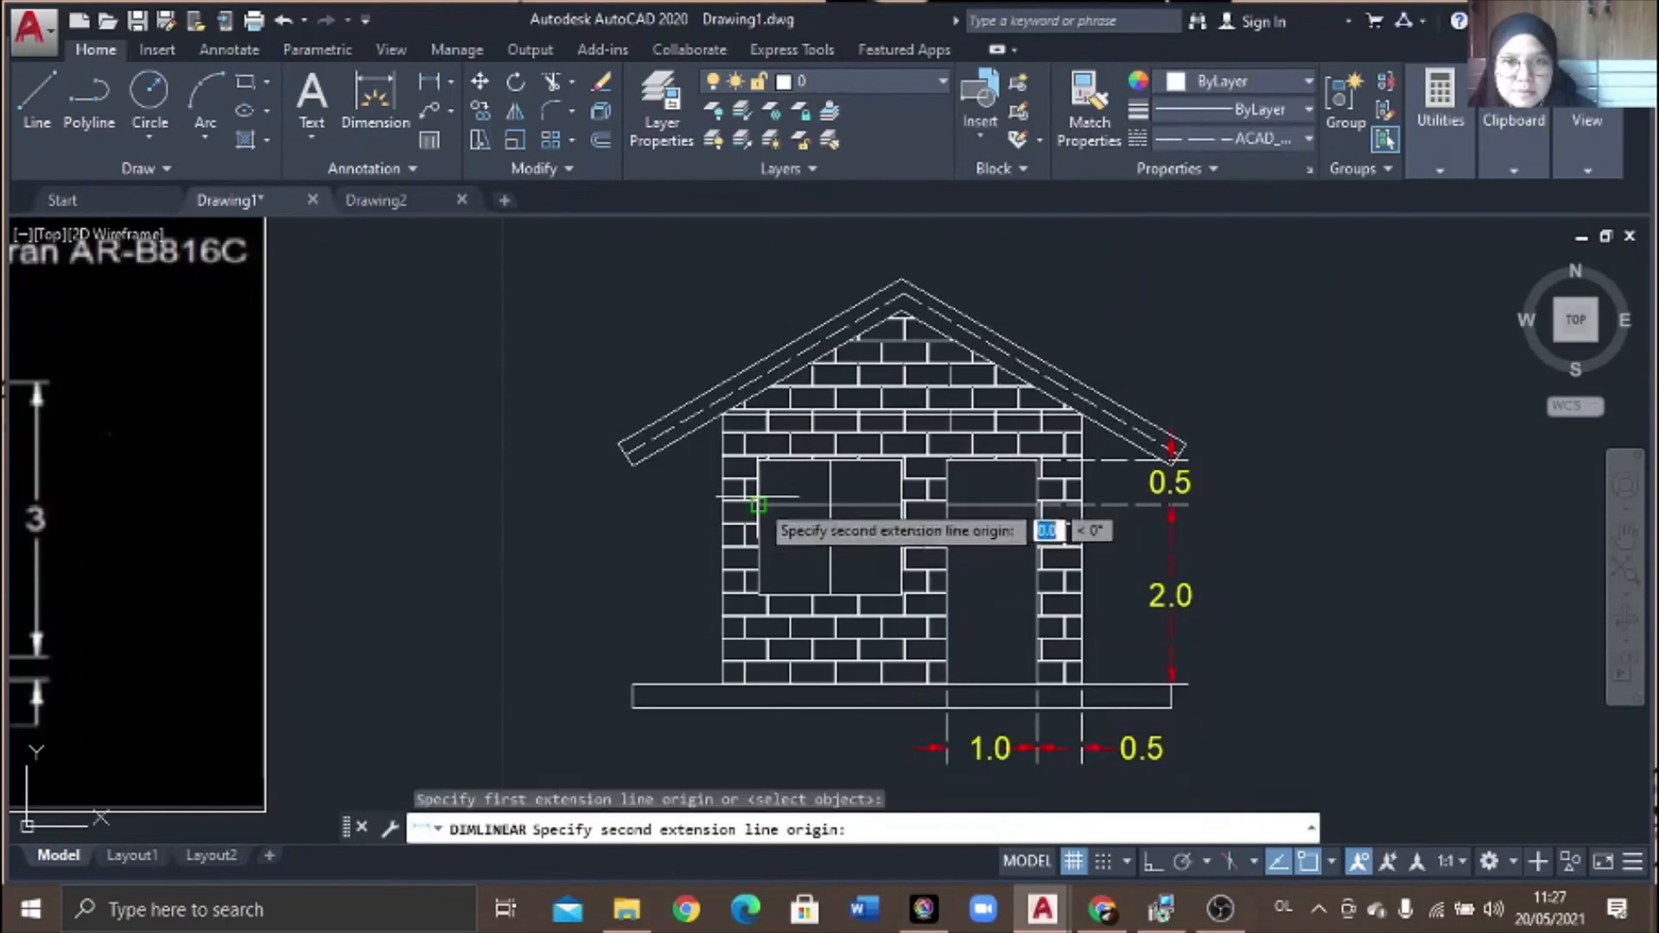
pyautogui.click(757, 594)
pyautogui.click(640, 596)
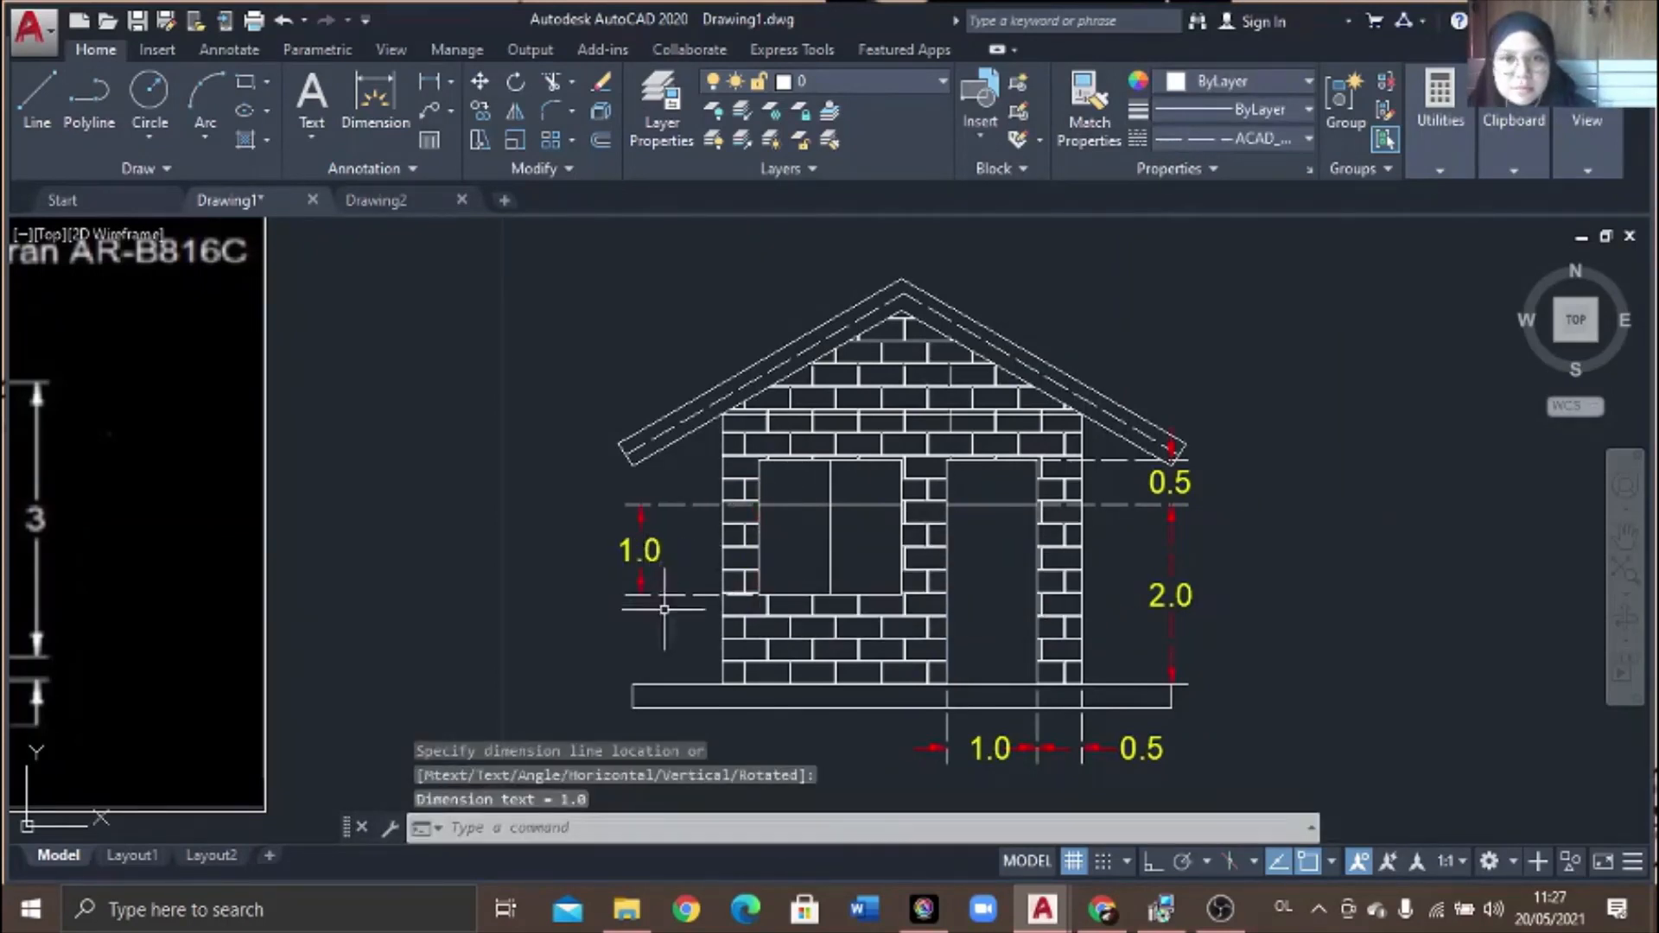
# - Add a horizontal linear dimension for the brick wall's full width, from eave corner to eave corner, placed above the roof peak
pyautogui.click(429, 80)
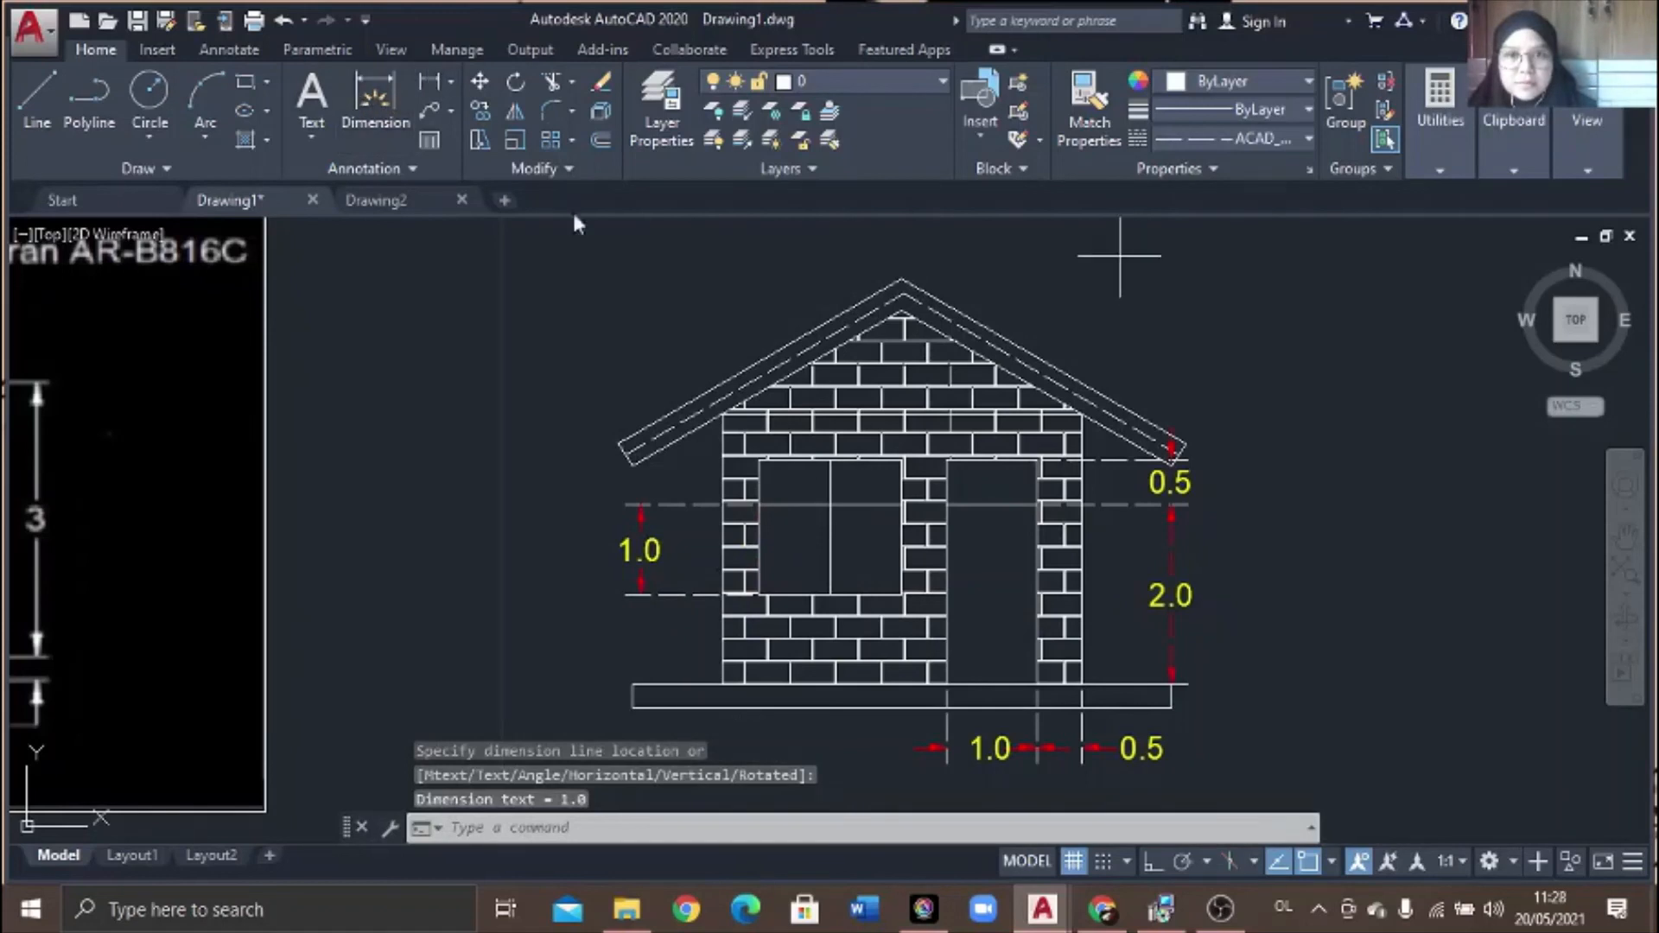
pyautogui.click(722, 415)
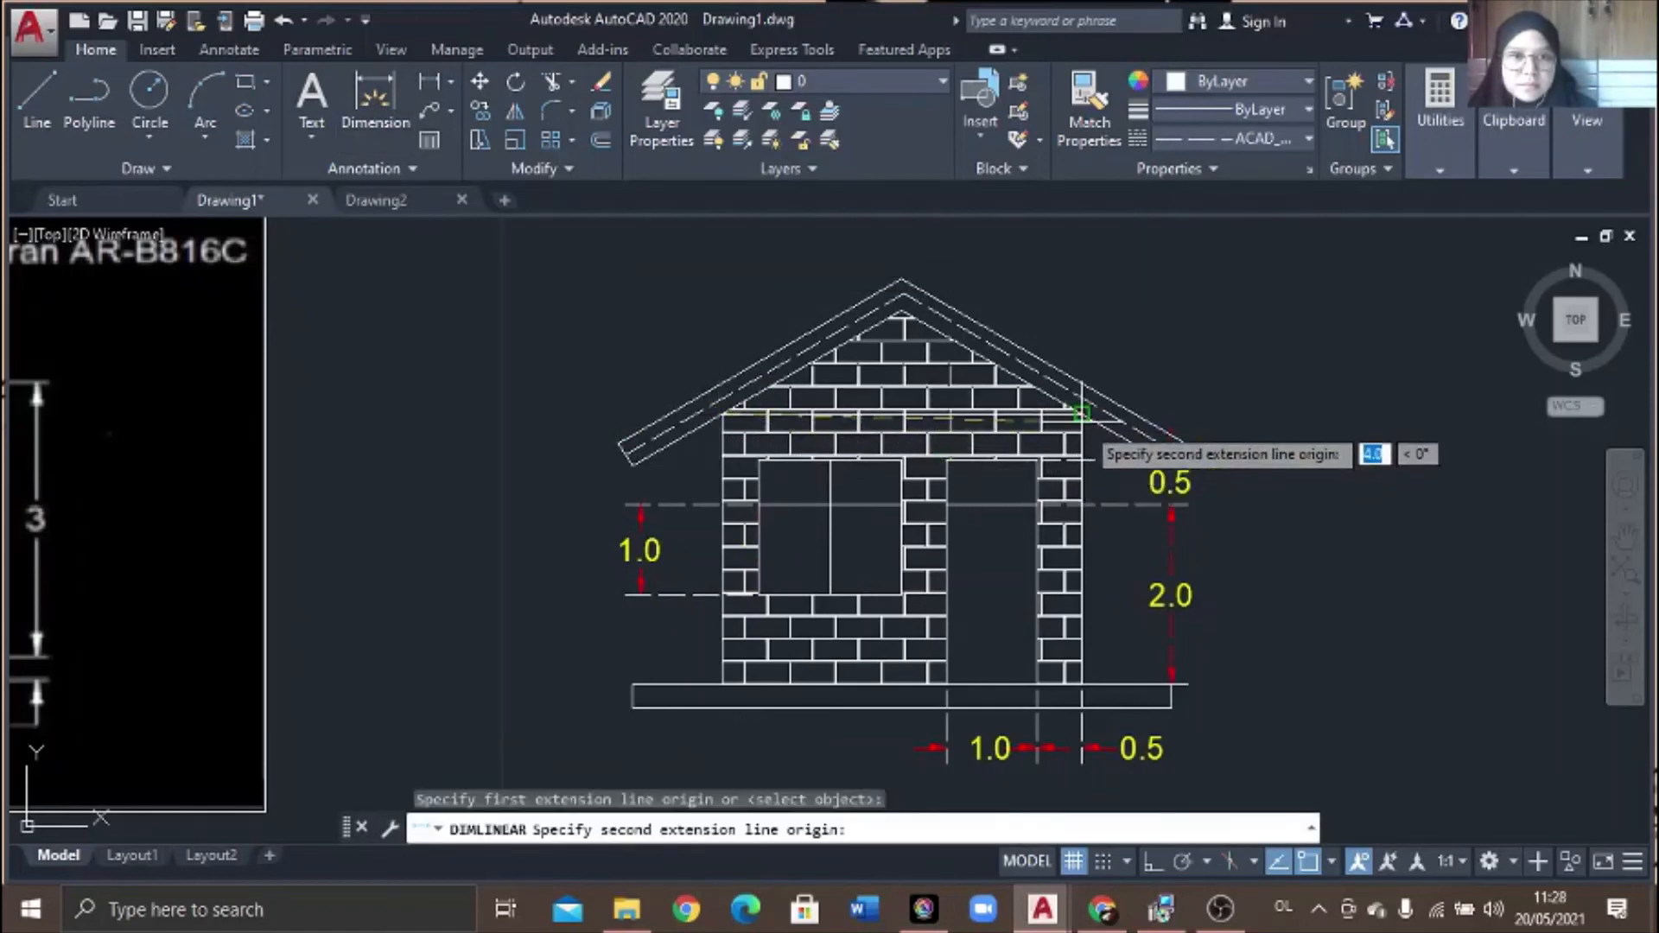
pyautogui.click(1082, 414)
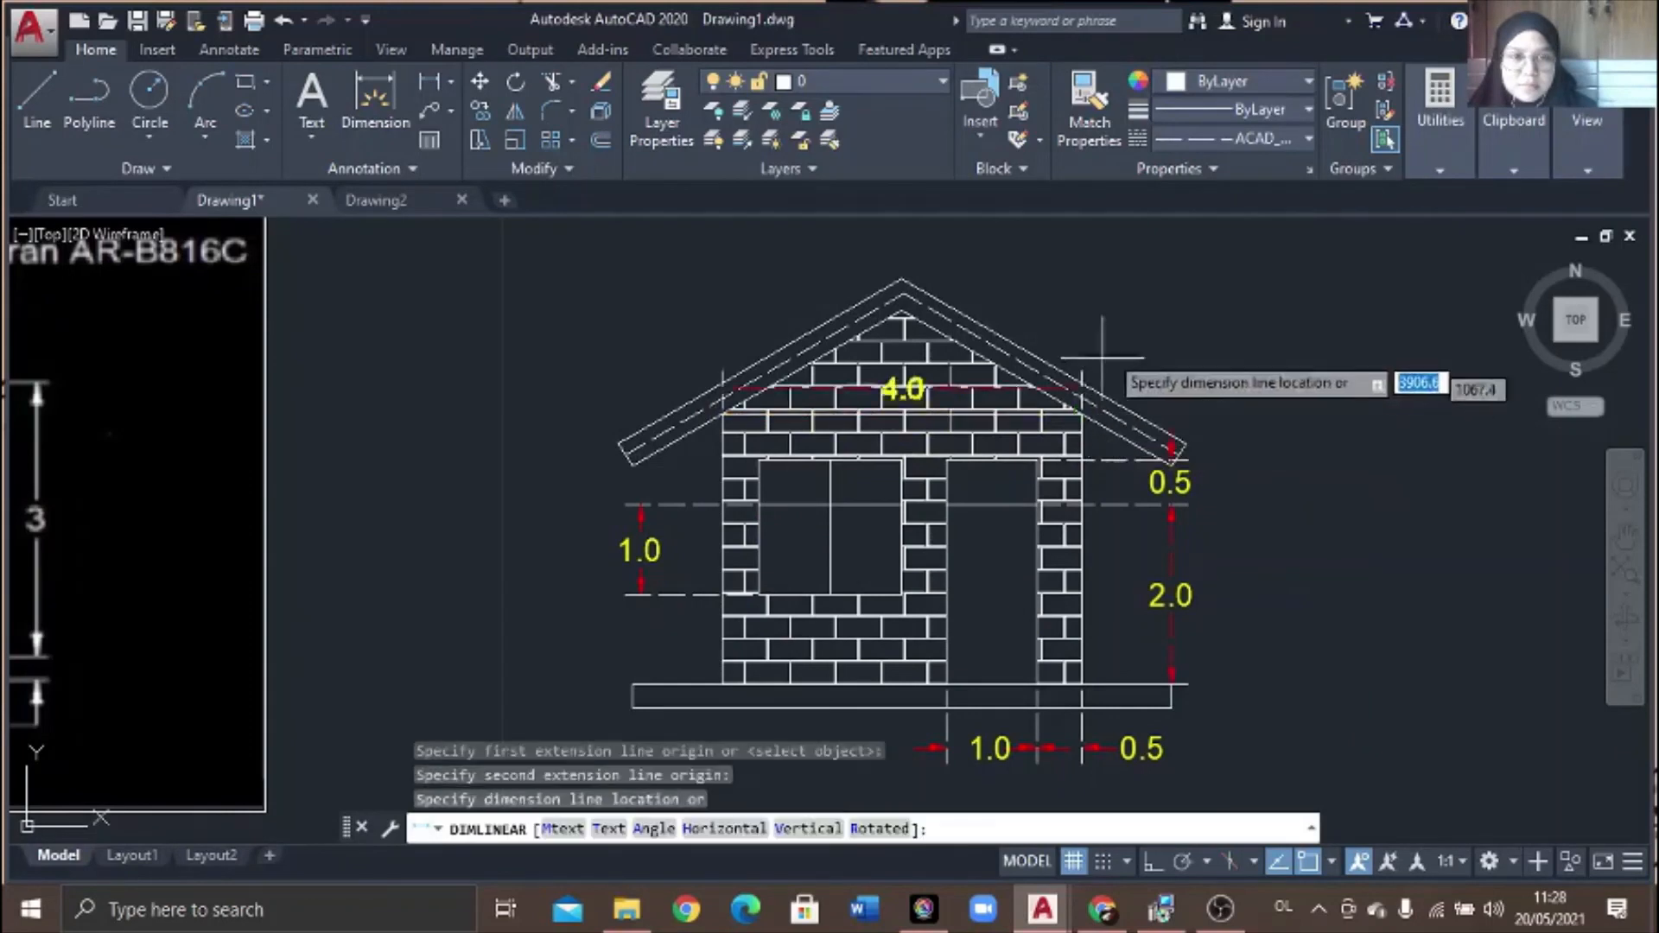
pyautogui.click(1101, 240)
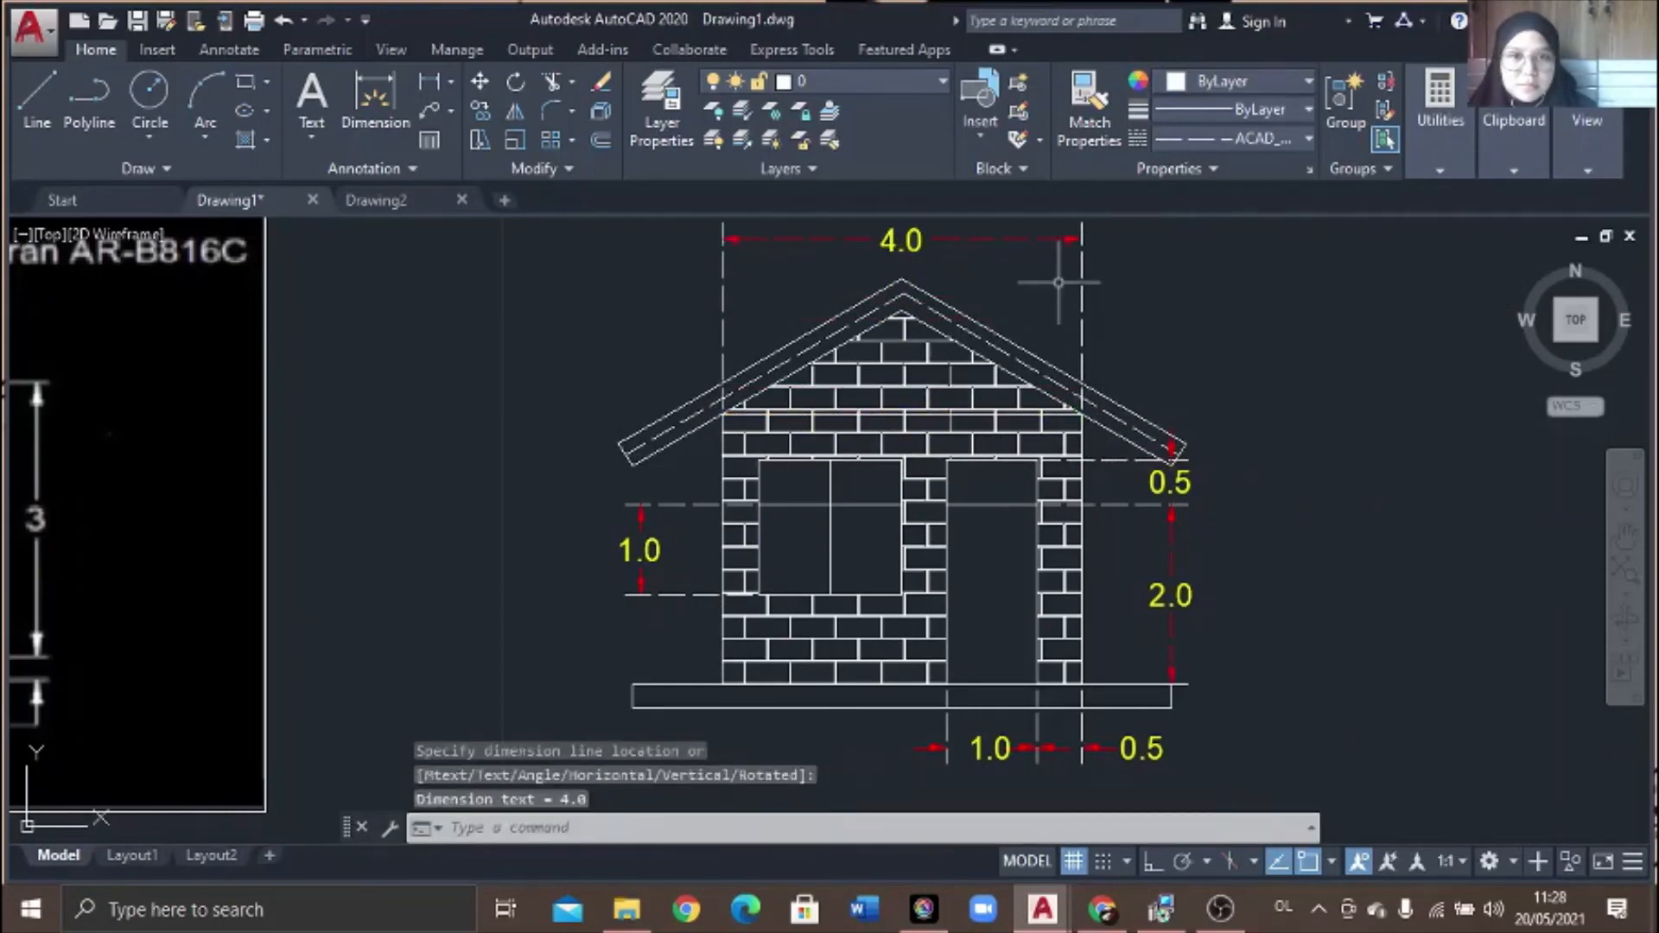
# - Add horizontal linear dimensions for the window's left and right panes, measured at the sill and placed below the foundation slab
pyautogui.click(430, 79)
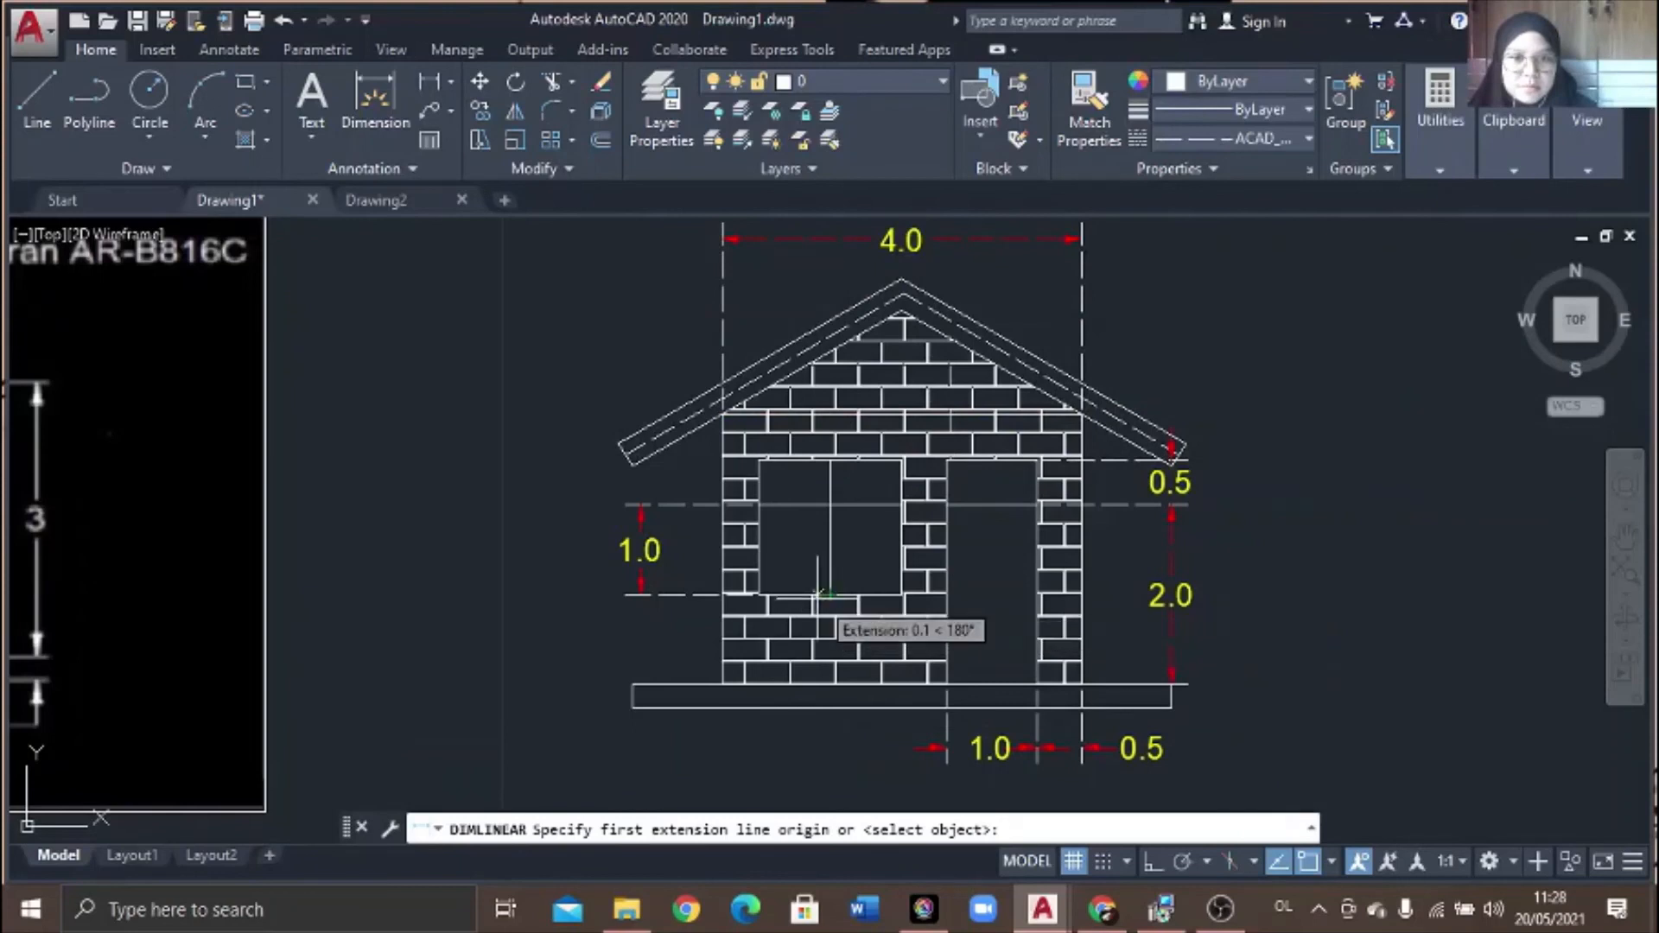
pyautogui.click(759, 594)
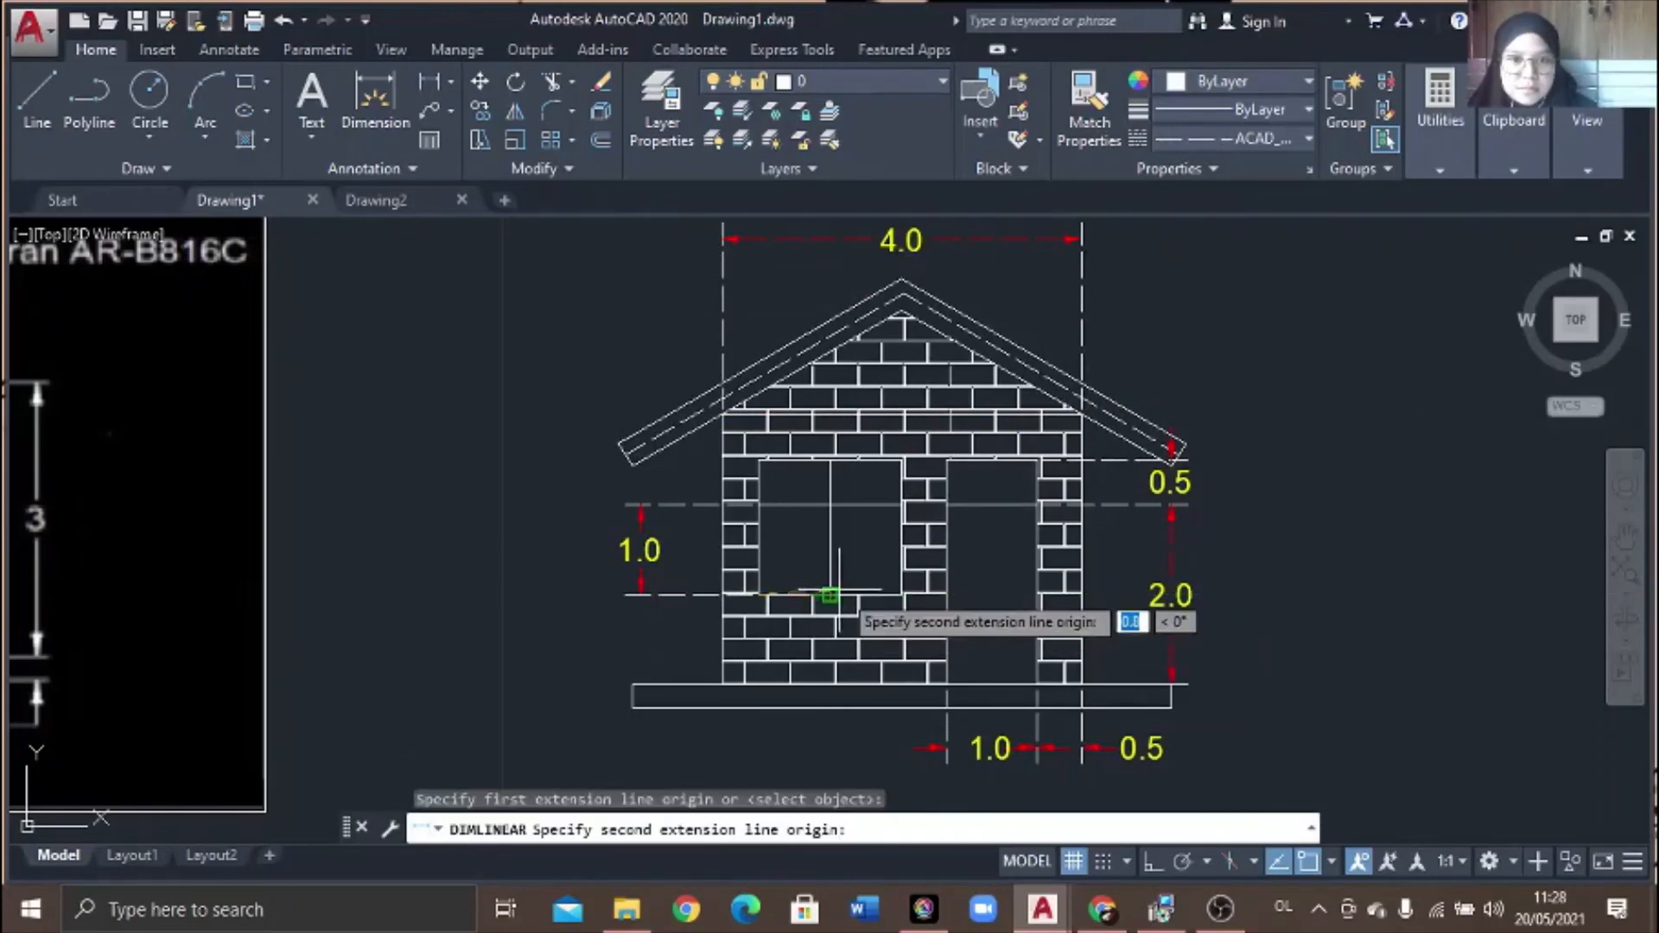
pyautogui.click(829, 596)
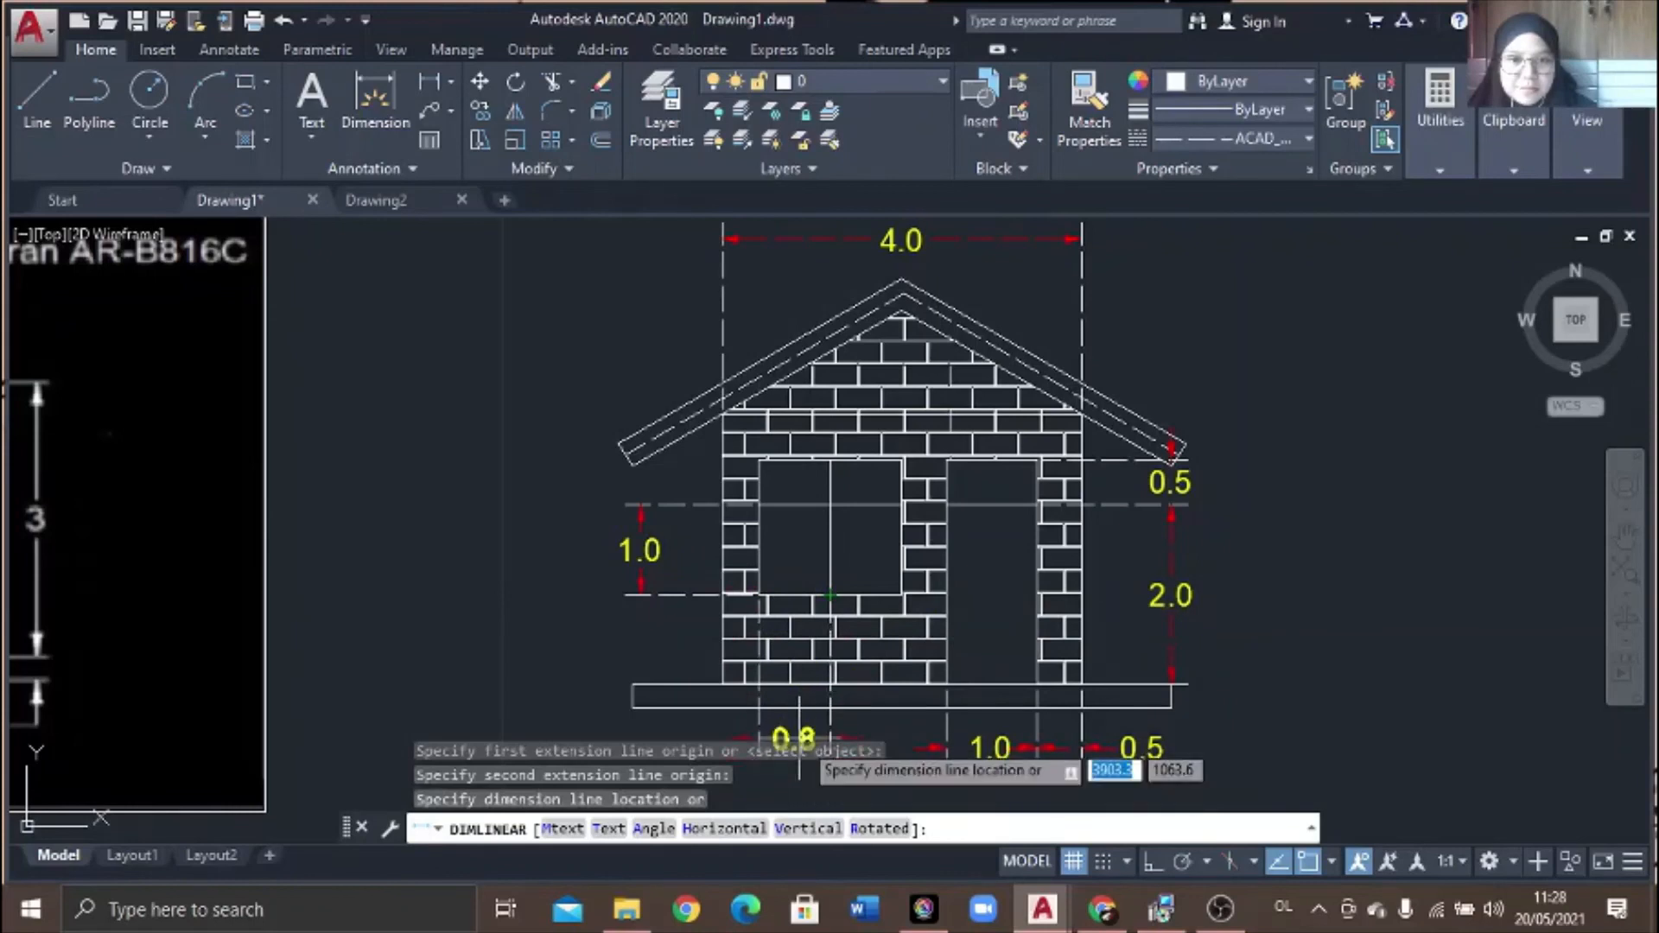
pyautogui.click(799, 740)
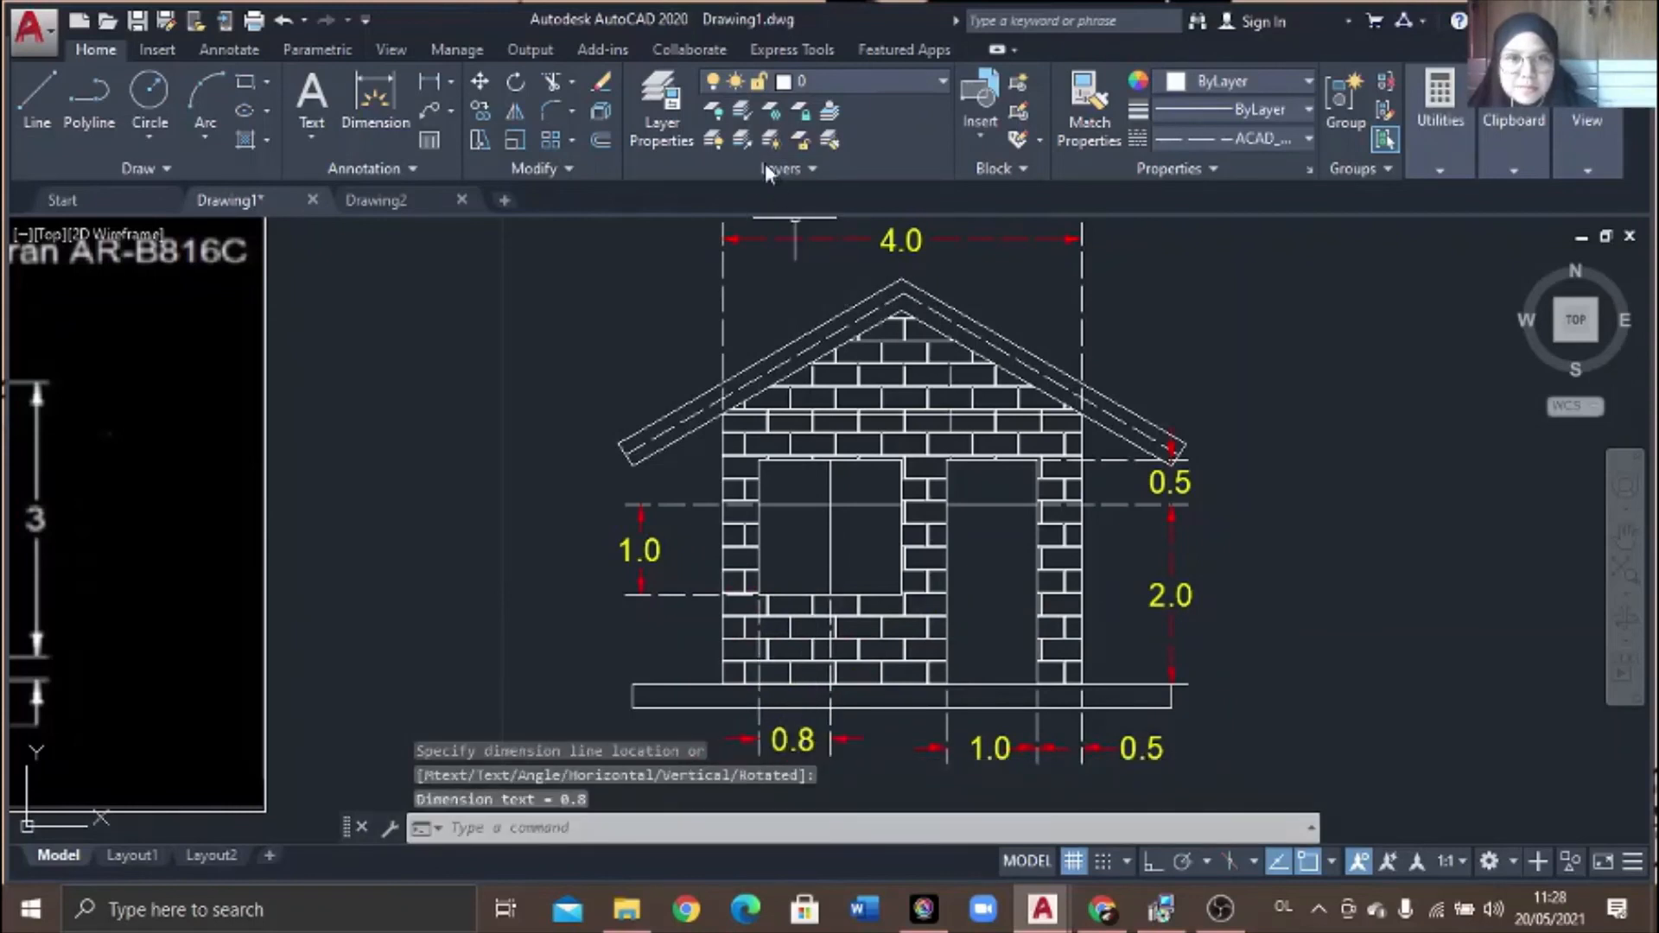
pyautogui.click(429, 81)
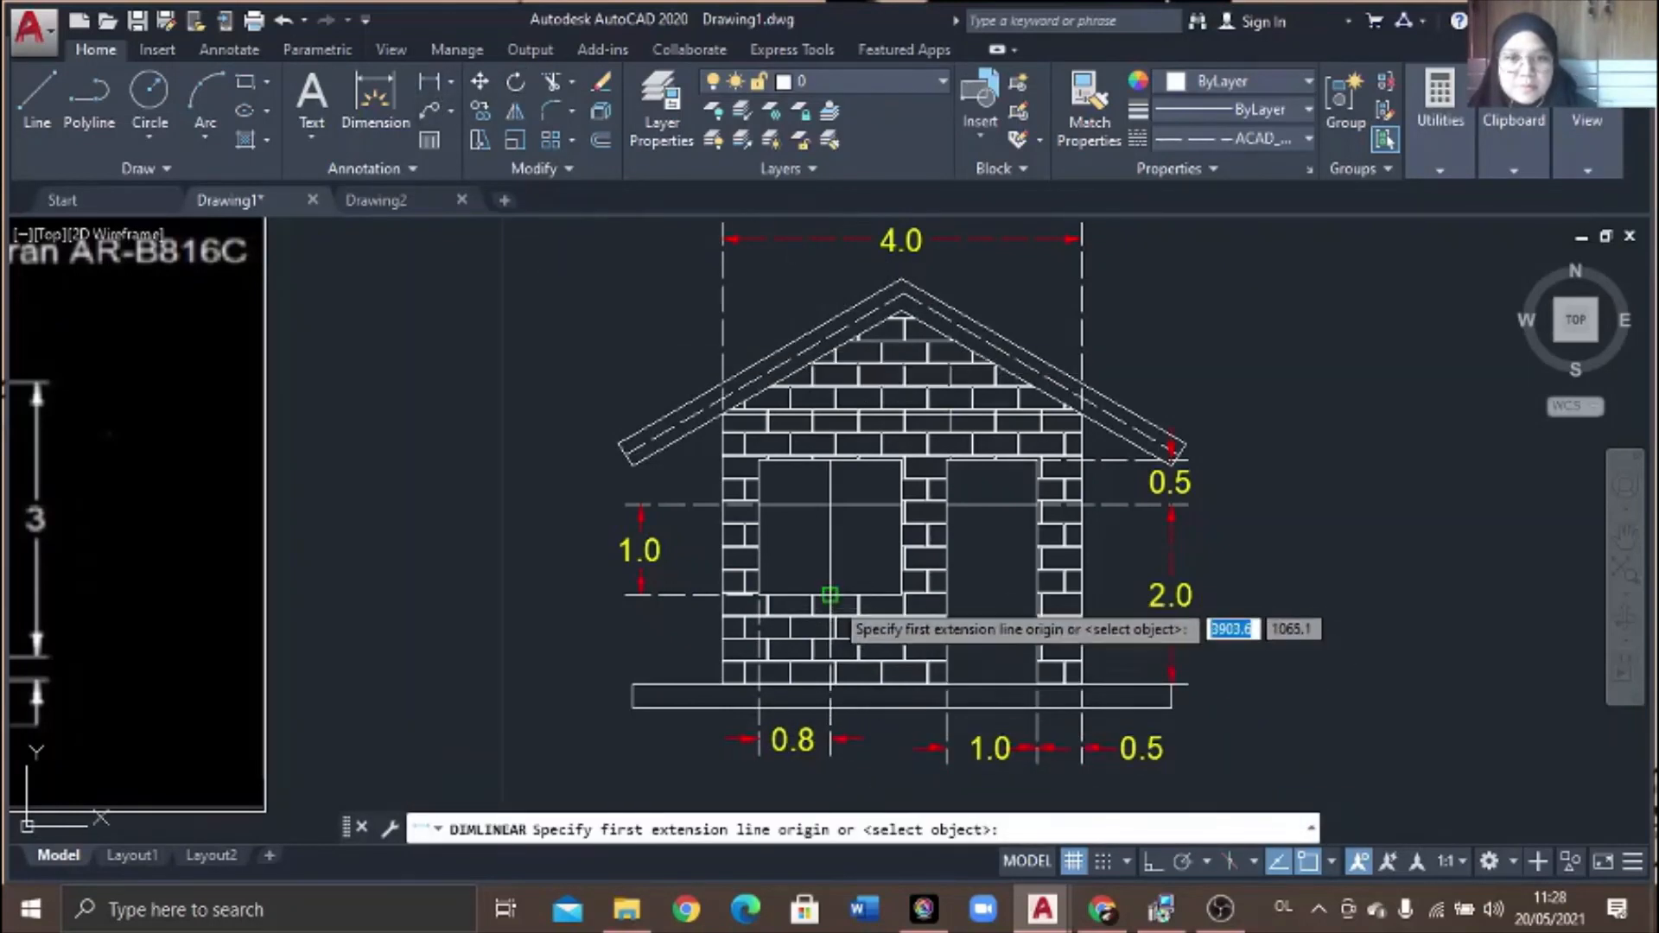
pyautogui.click(829, 594)
pyautogui.click(900, 594)
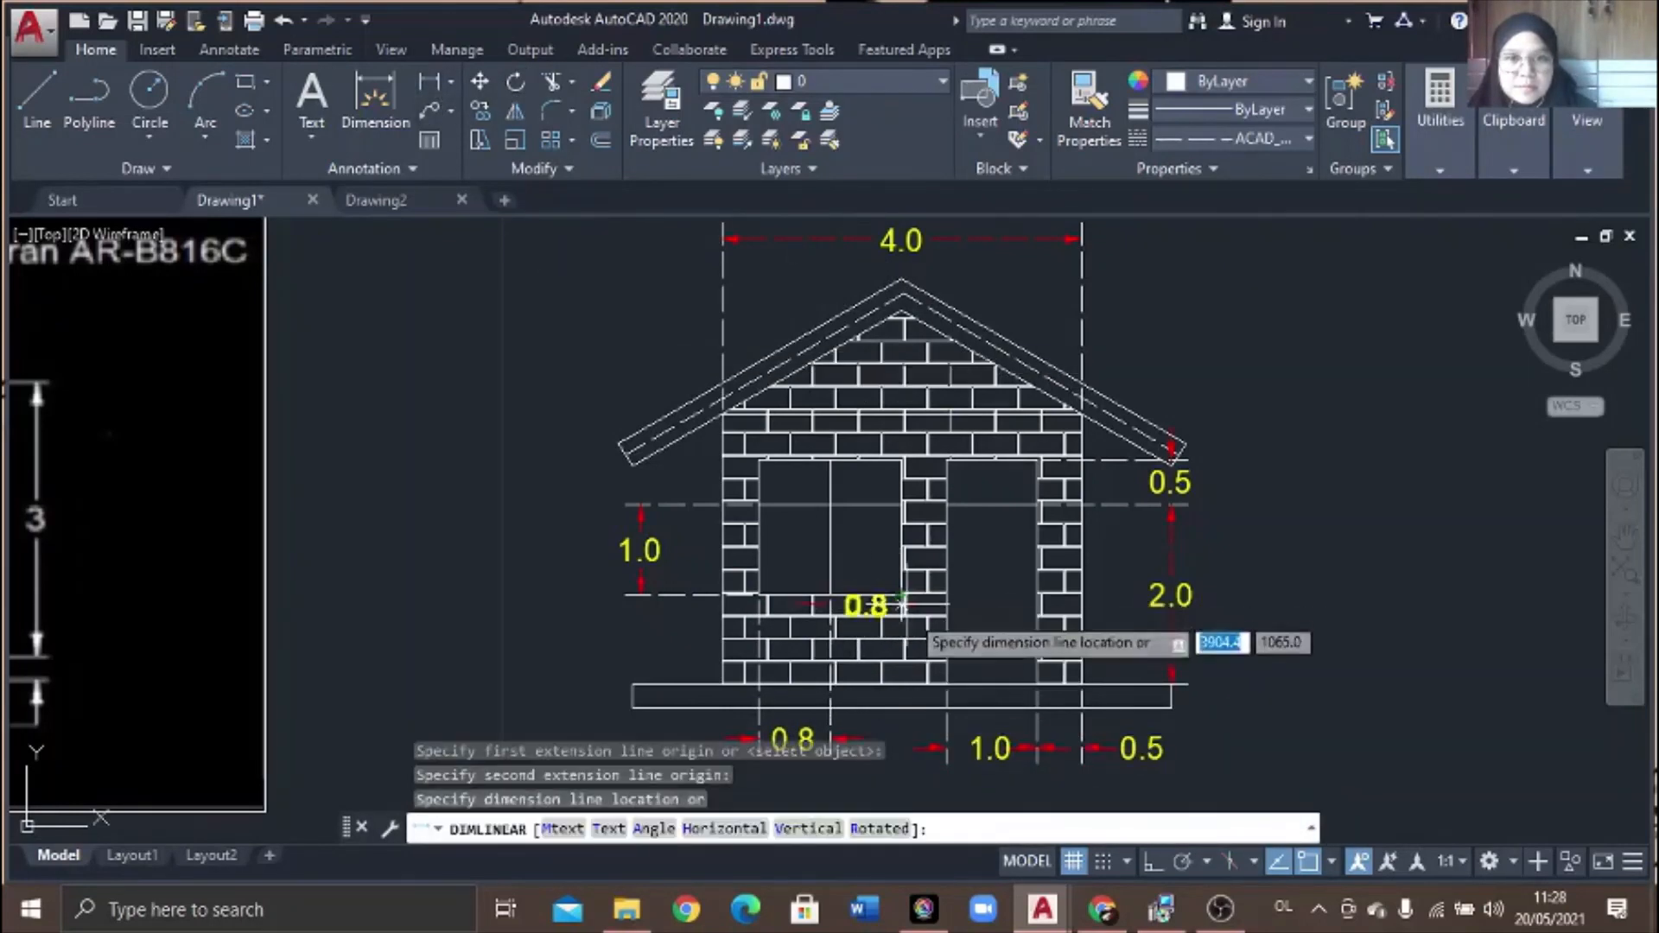
pyautogui.click(931, 744)
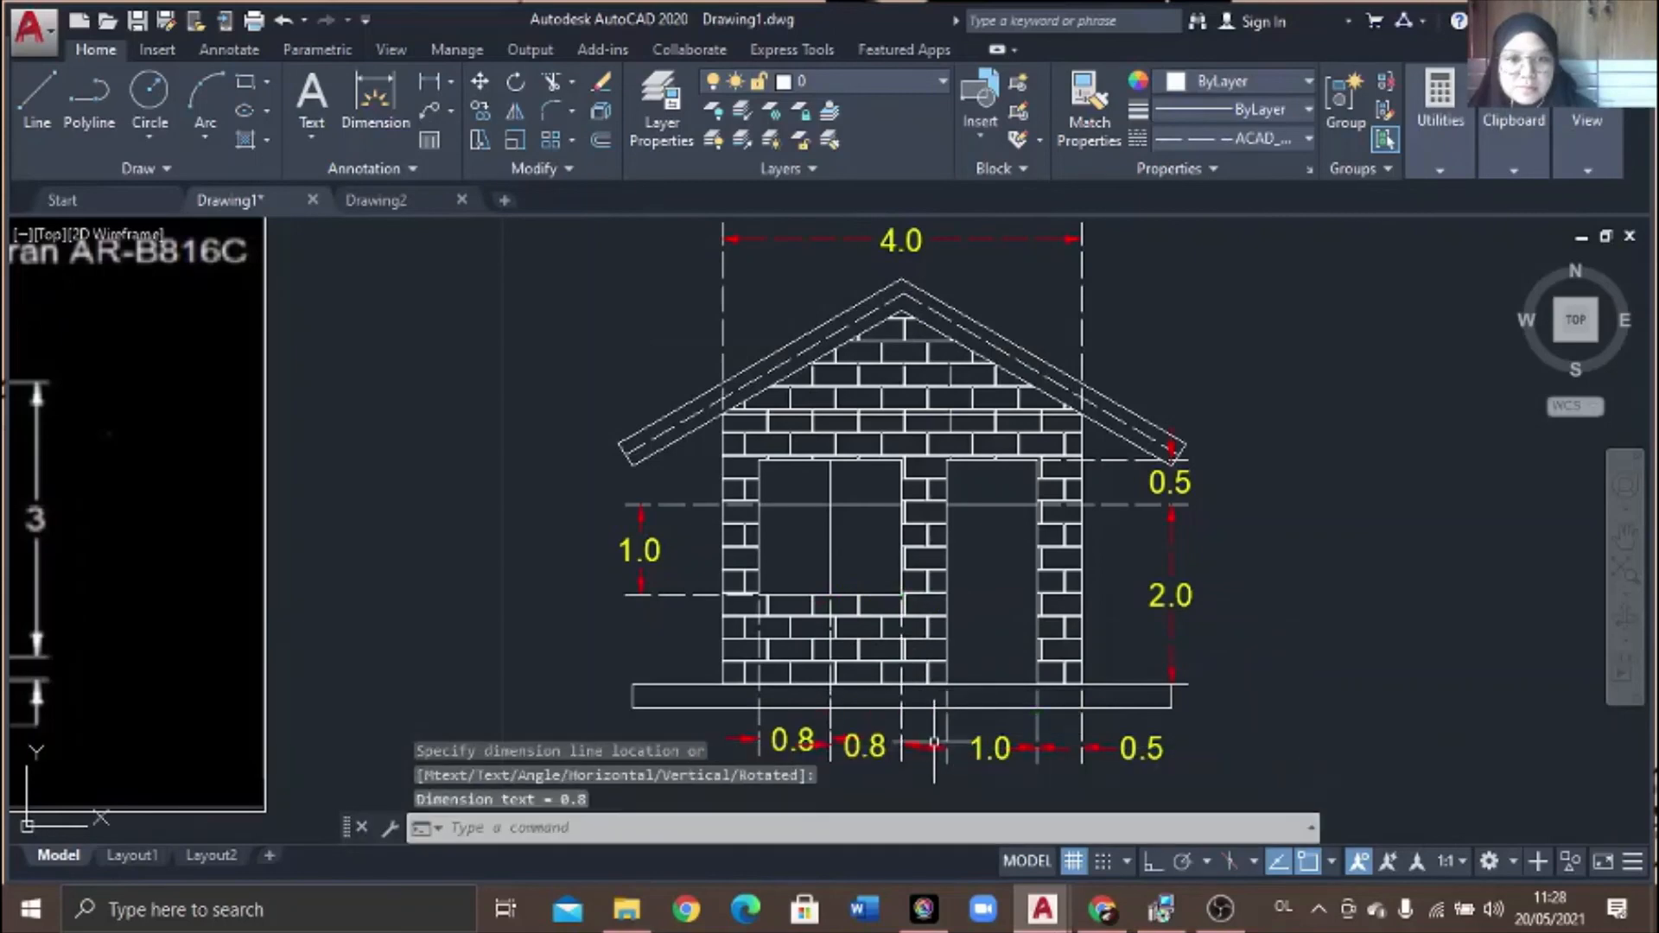
# - Add a horizontal linear dimension for the foundation slab's full length, placed below the row of window and door dimensions
pyautogui.scroll(-2, 908, 415)
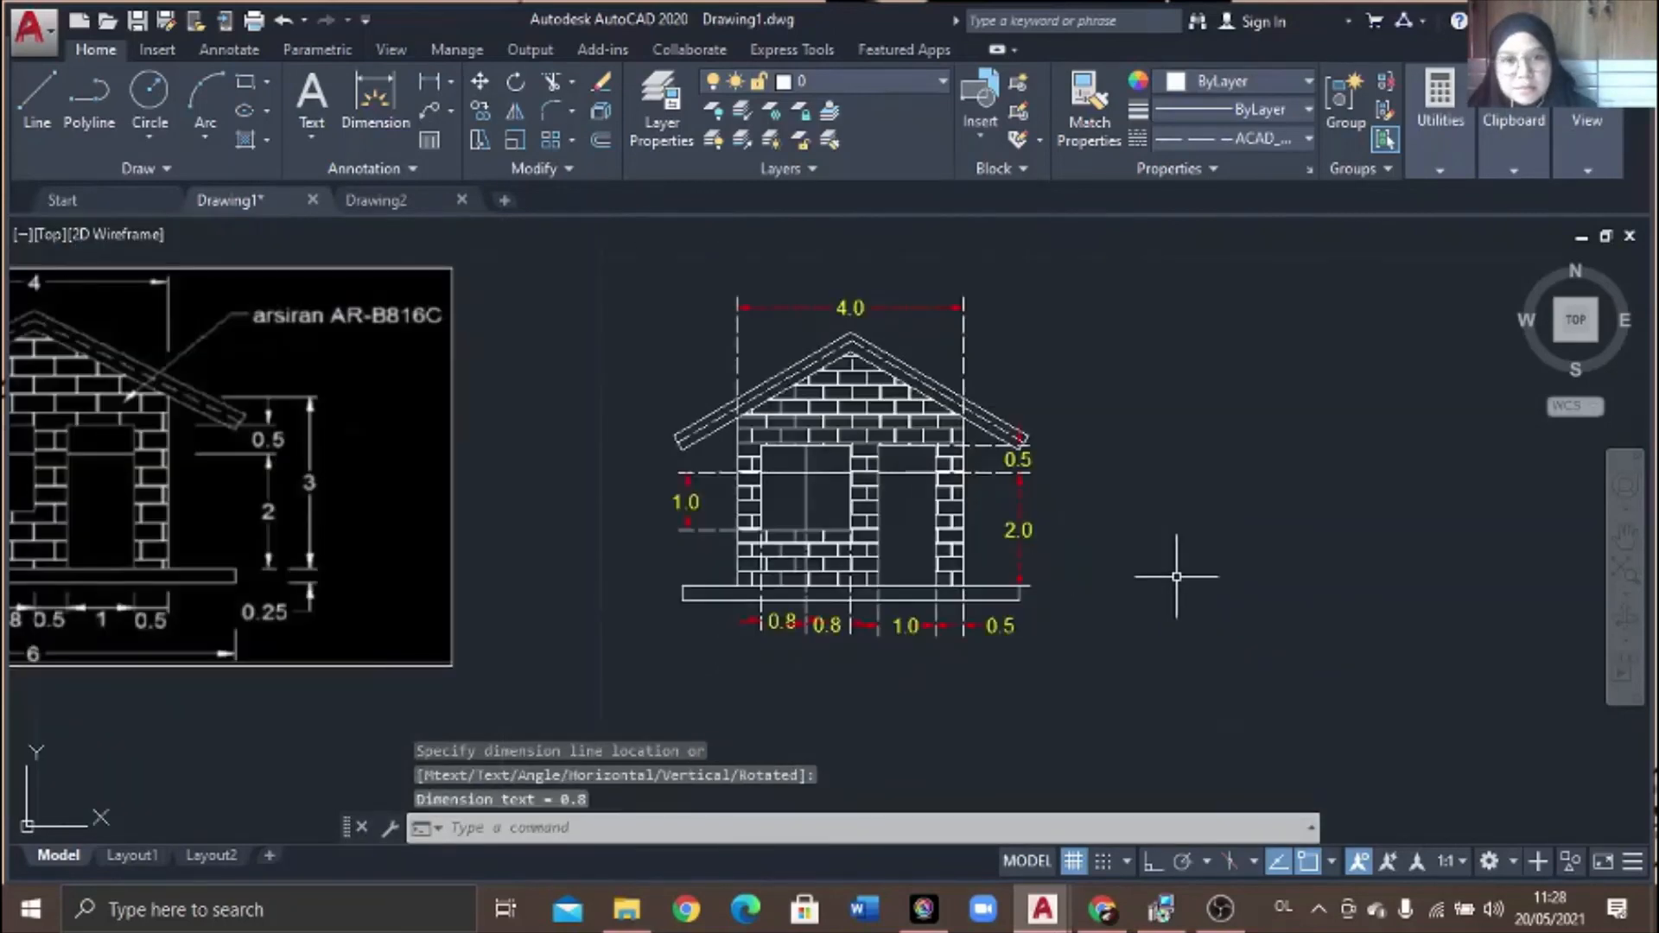
pyautogui.scroll(2, 1176, 576)
pyautogui.scroll(-2, 1176, 577)
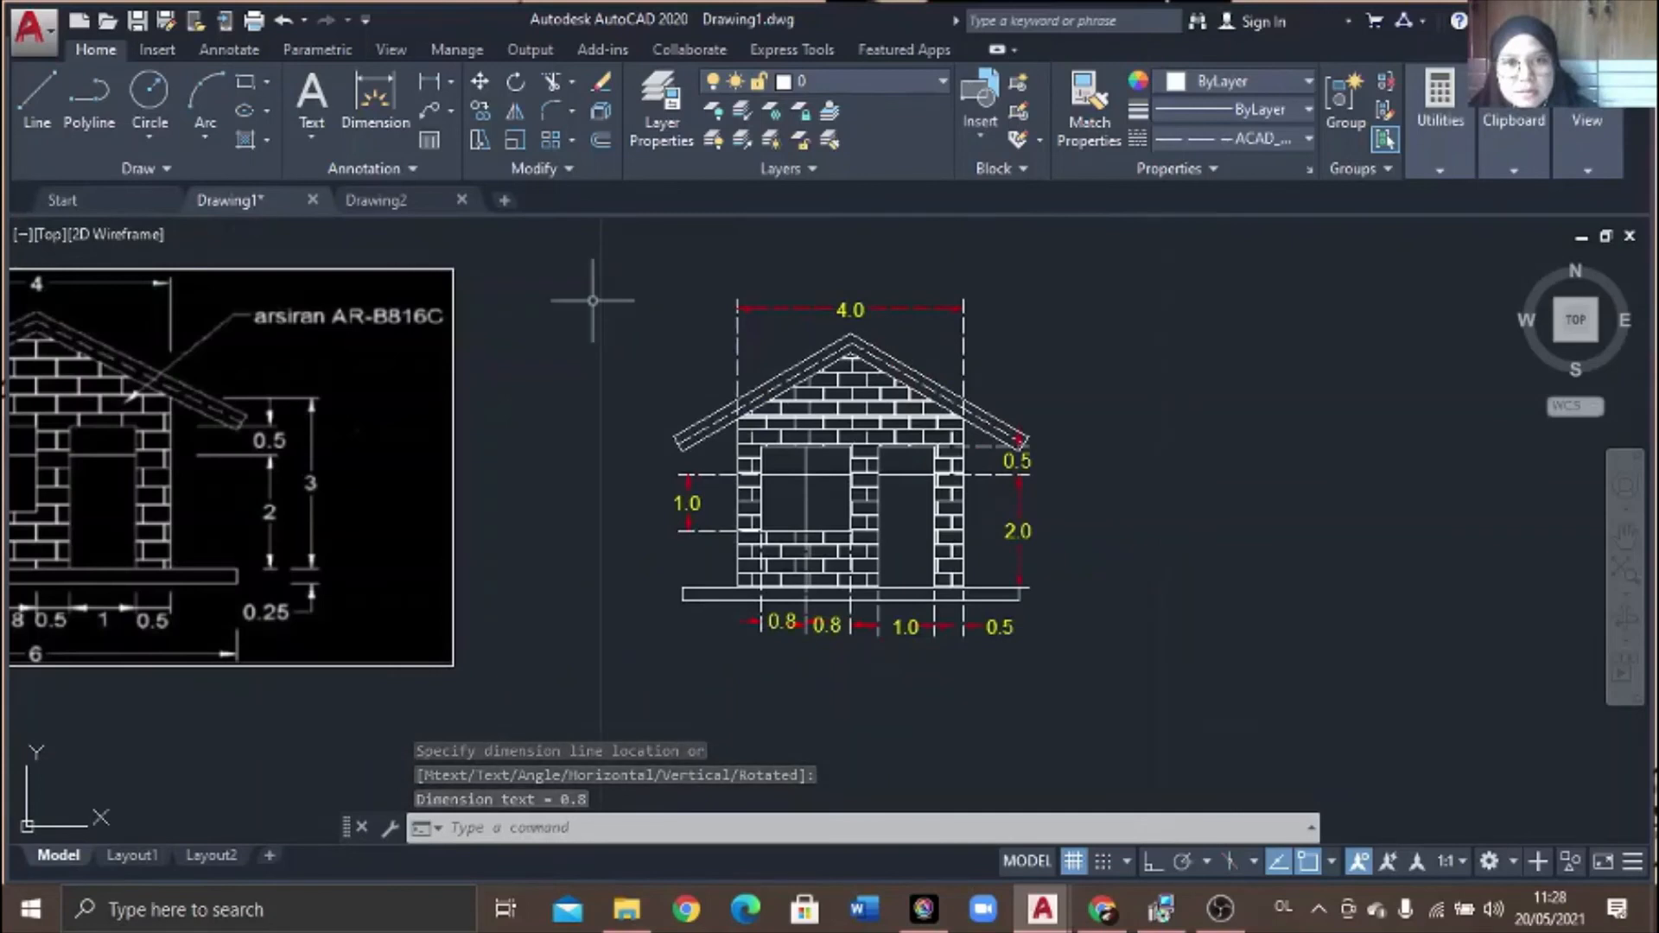
pyautogui.click(432, 82)
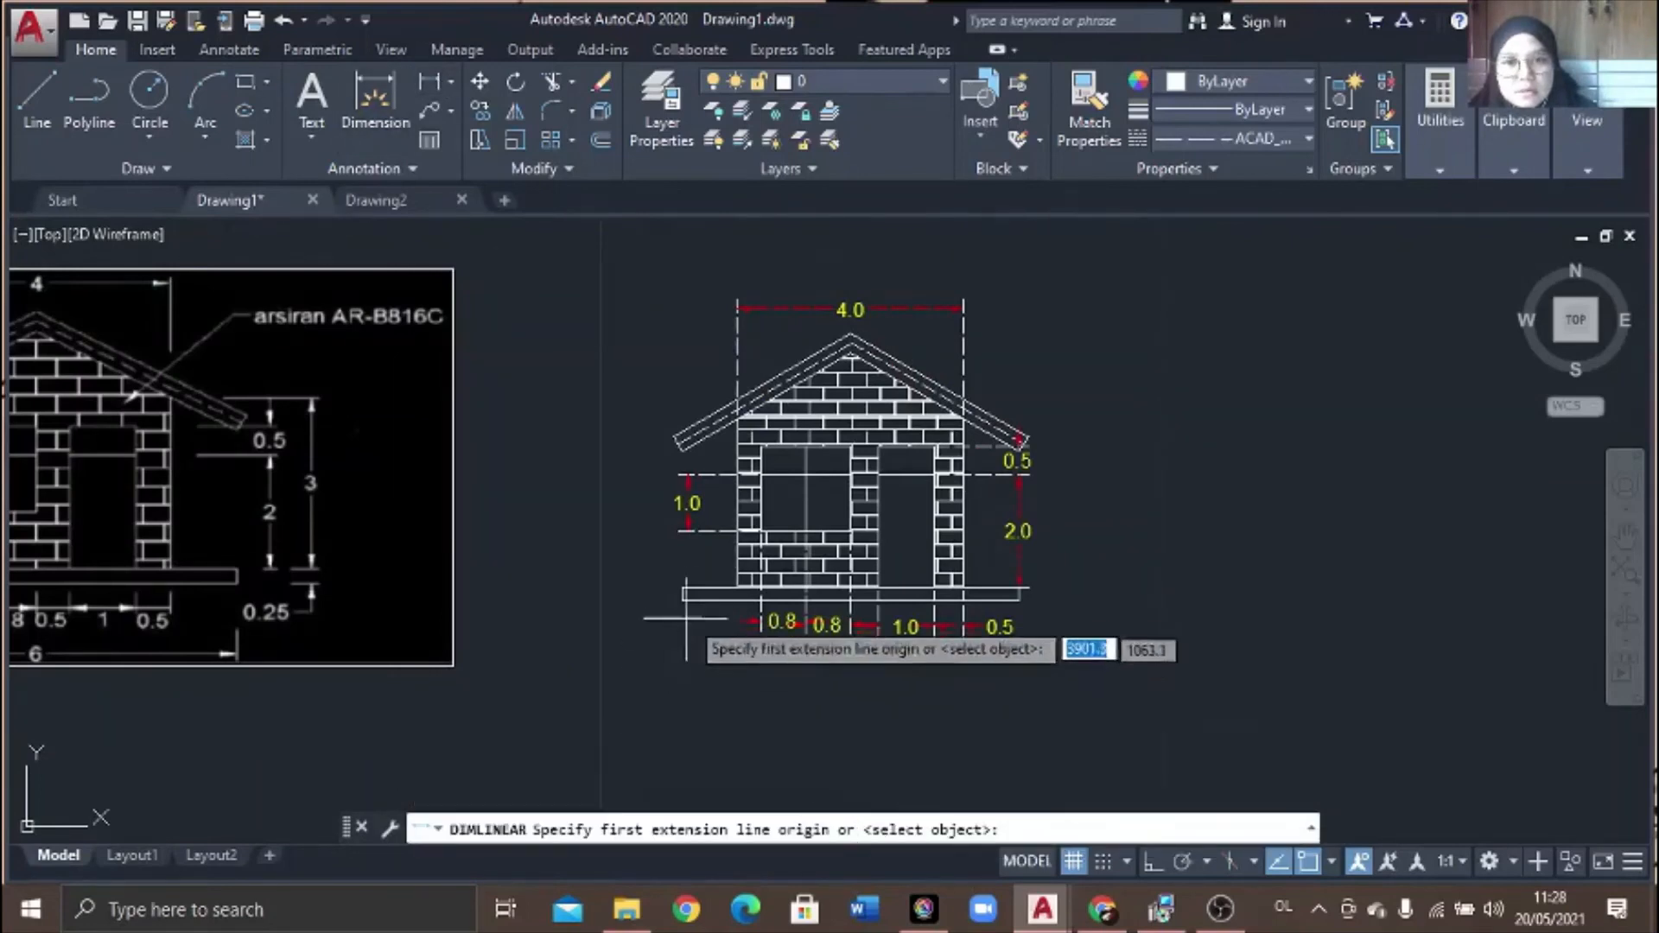
pyautogui.click(682, 591)
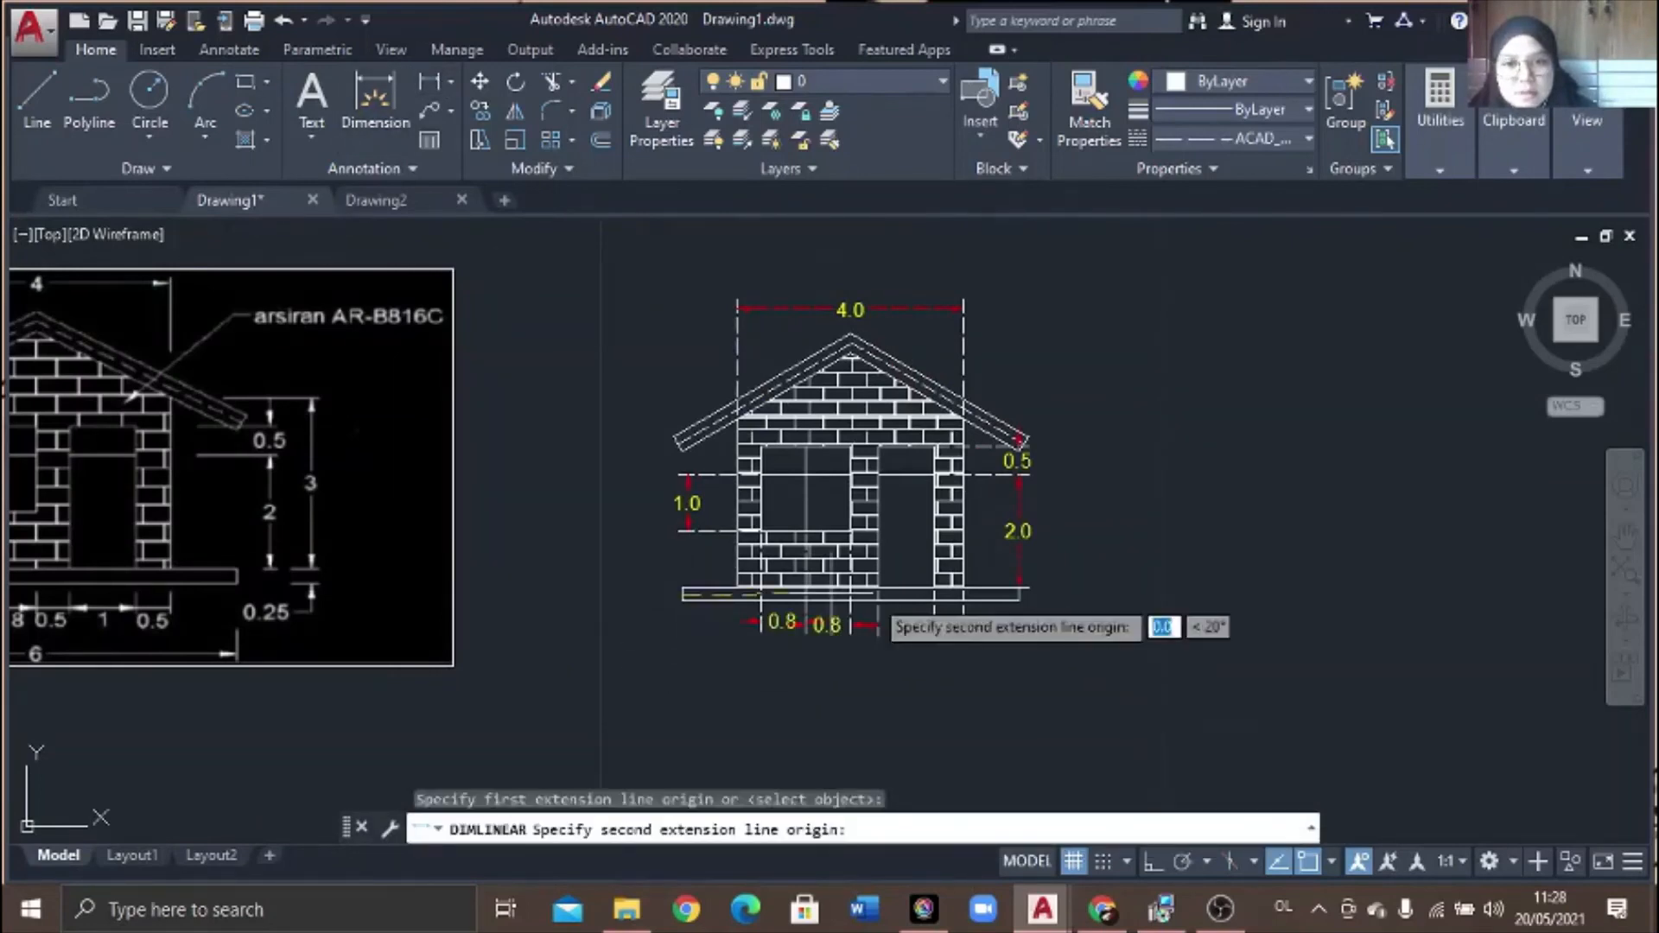
pyautogui.click(1020, 593)
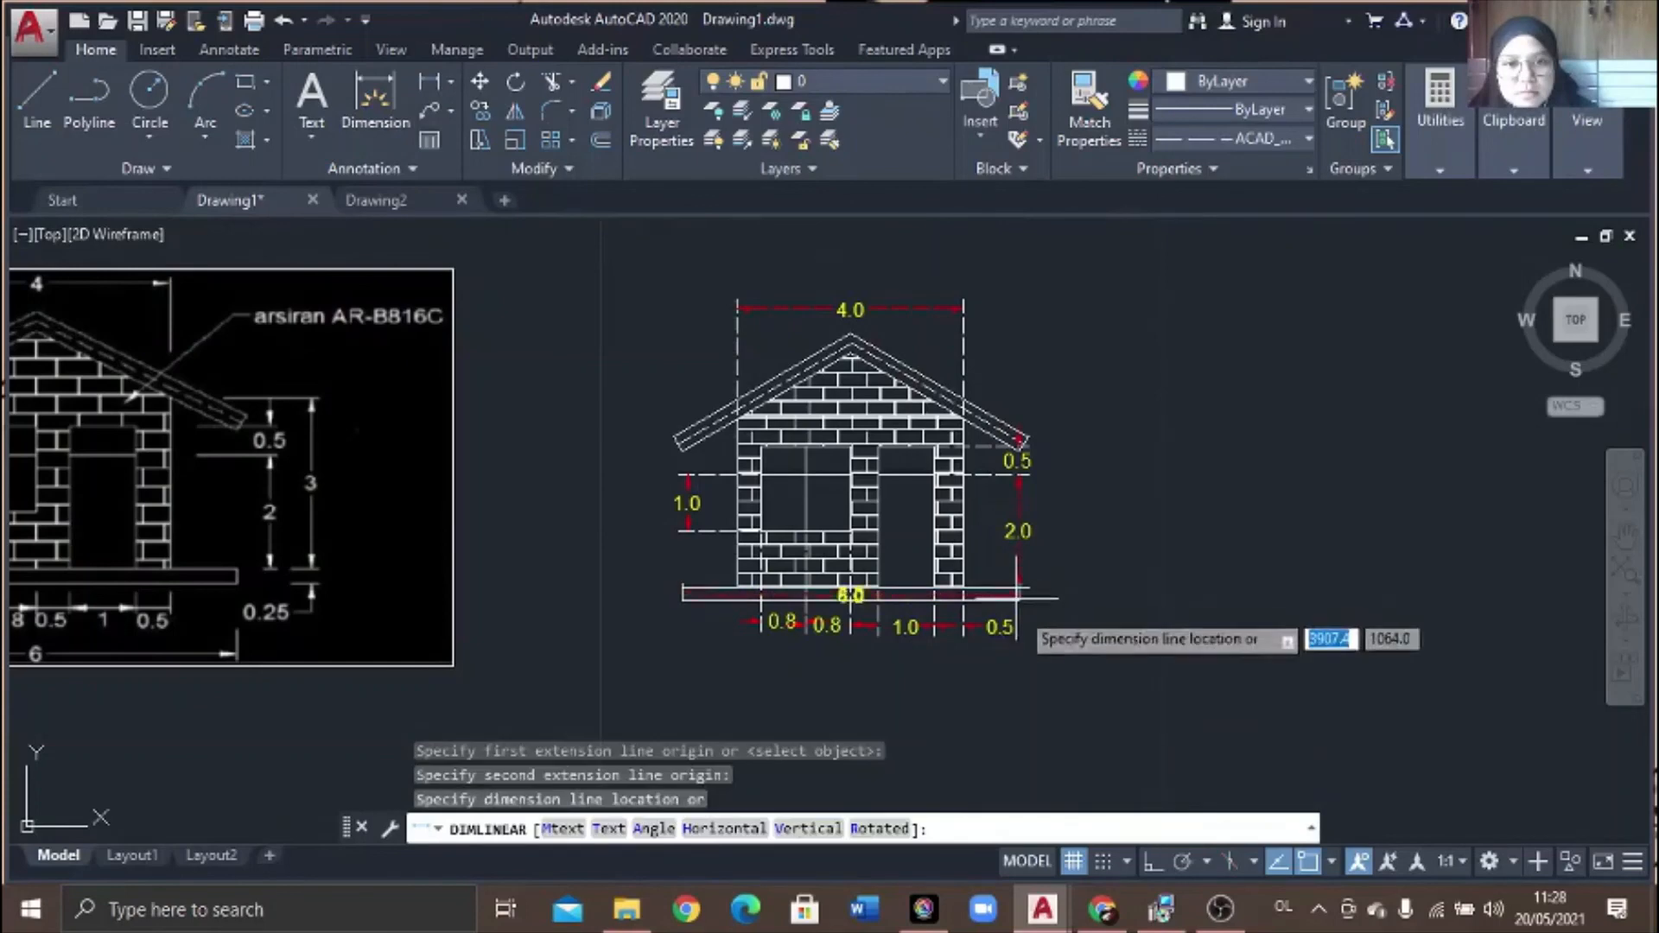
pyautogui.click(1039, 665)
# - Add an aligned dimension for the roof's thickness across the left eave end, placed just outside the eave
pyautogui.scroll(-2, 1047, 657)
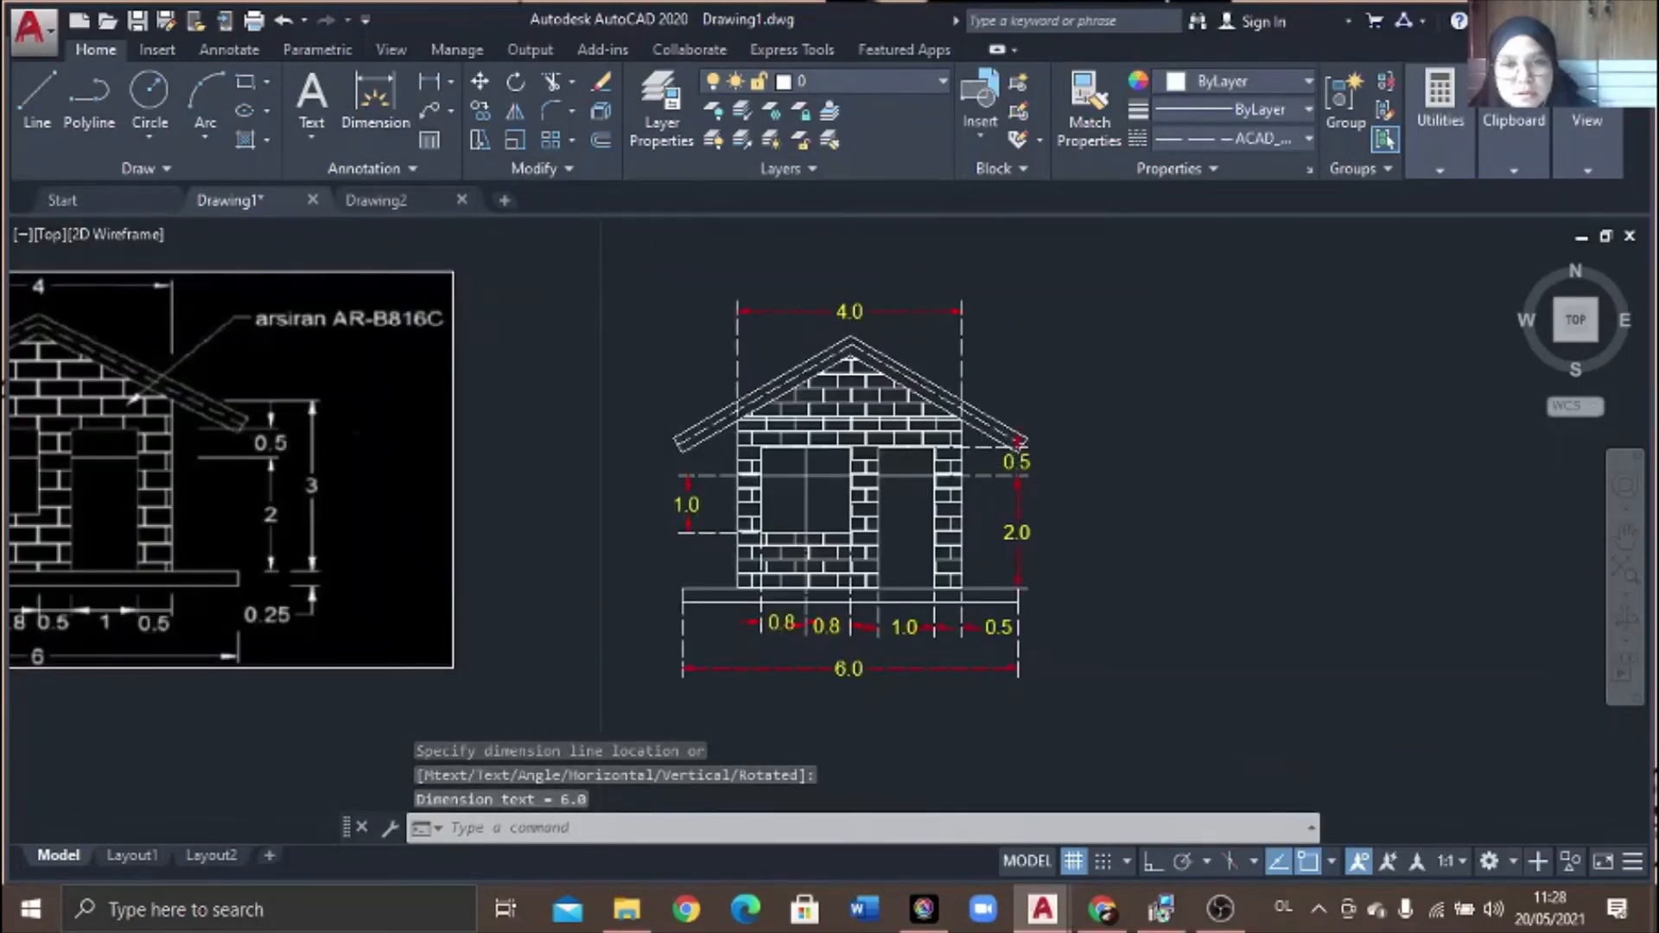
pyautogui.scroll(4, 630, 278)
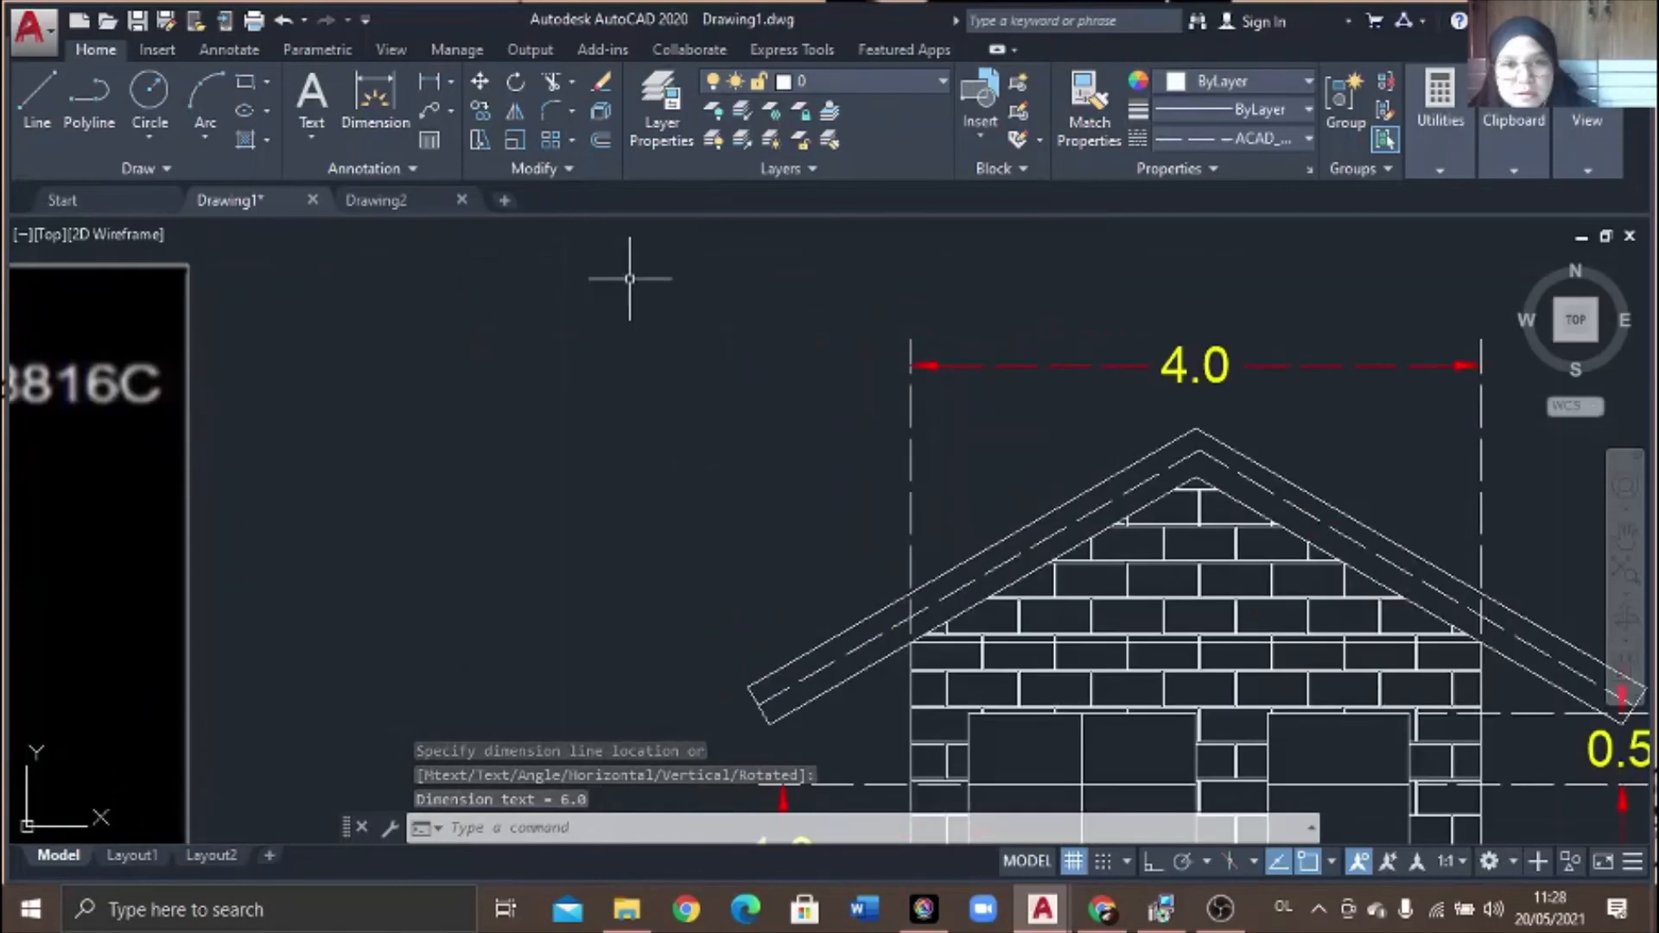
pyautogui.click(448, 82)
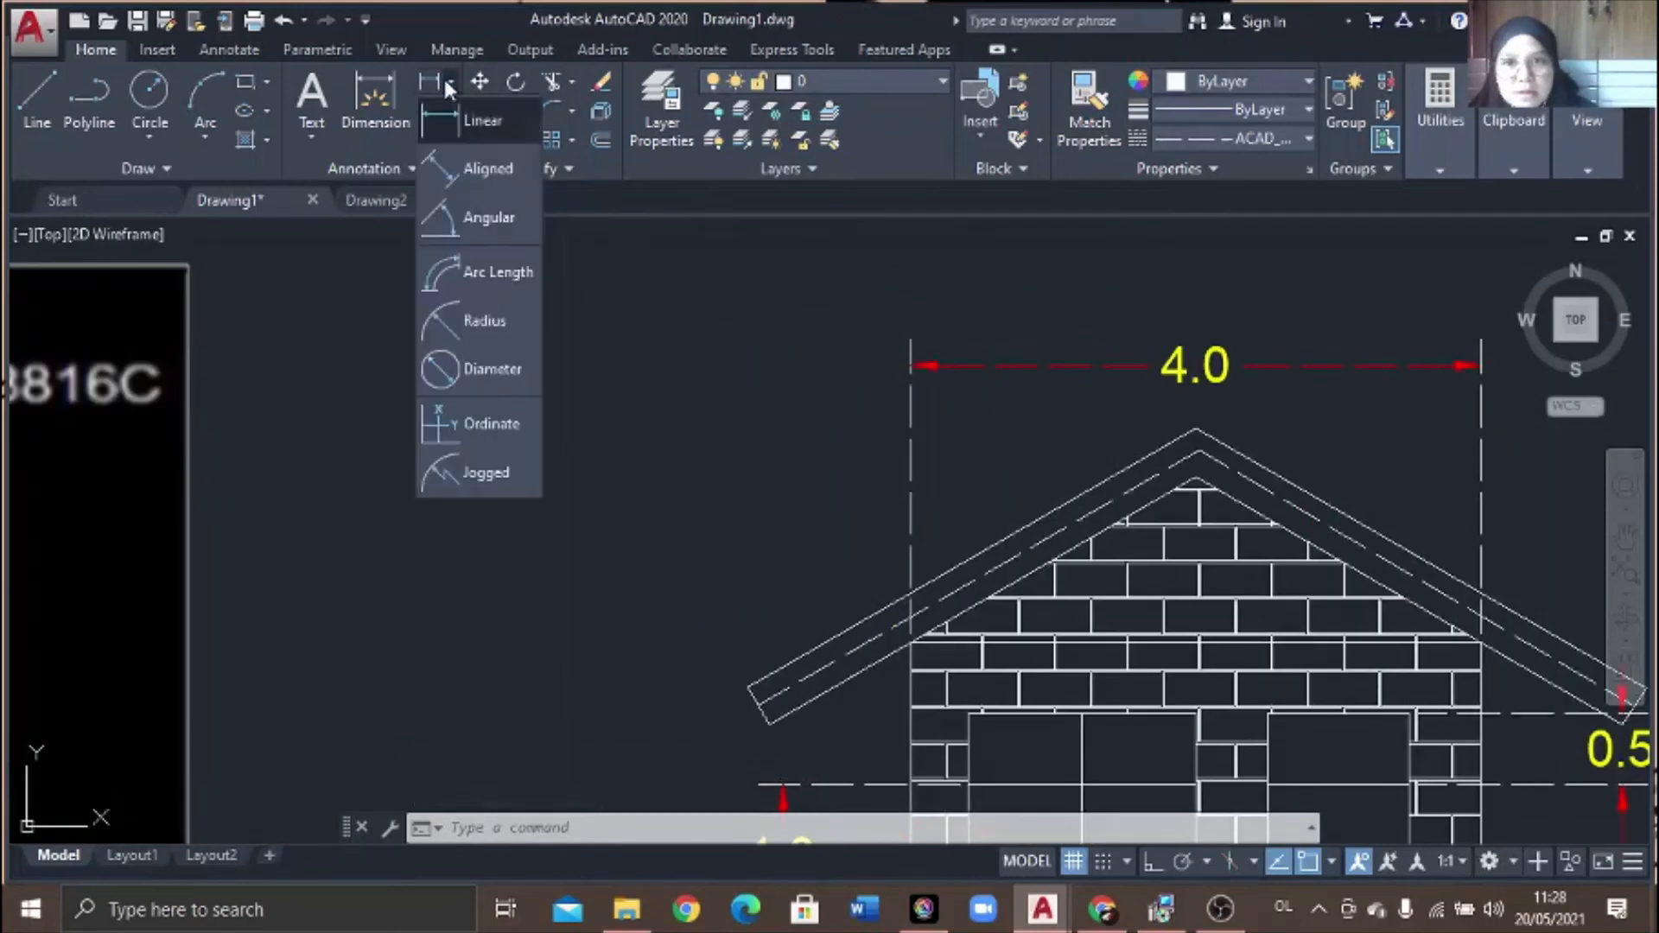
pyautogui.click(486, 169)
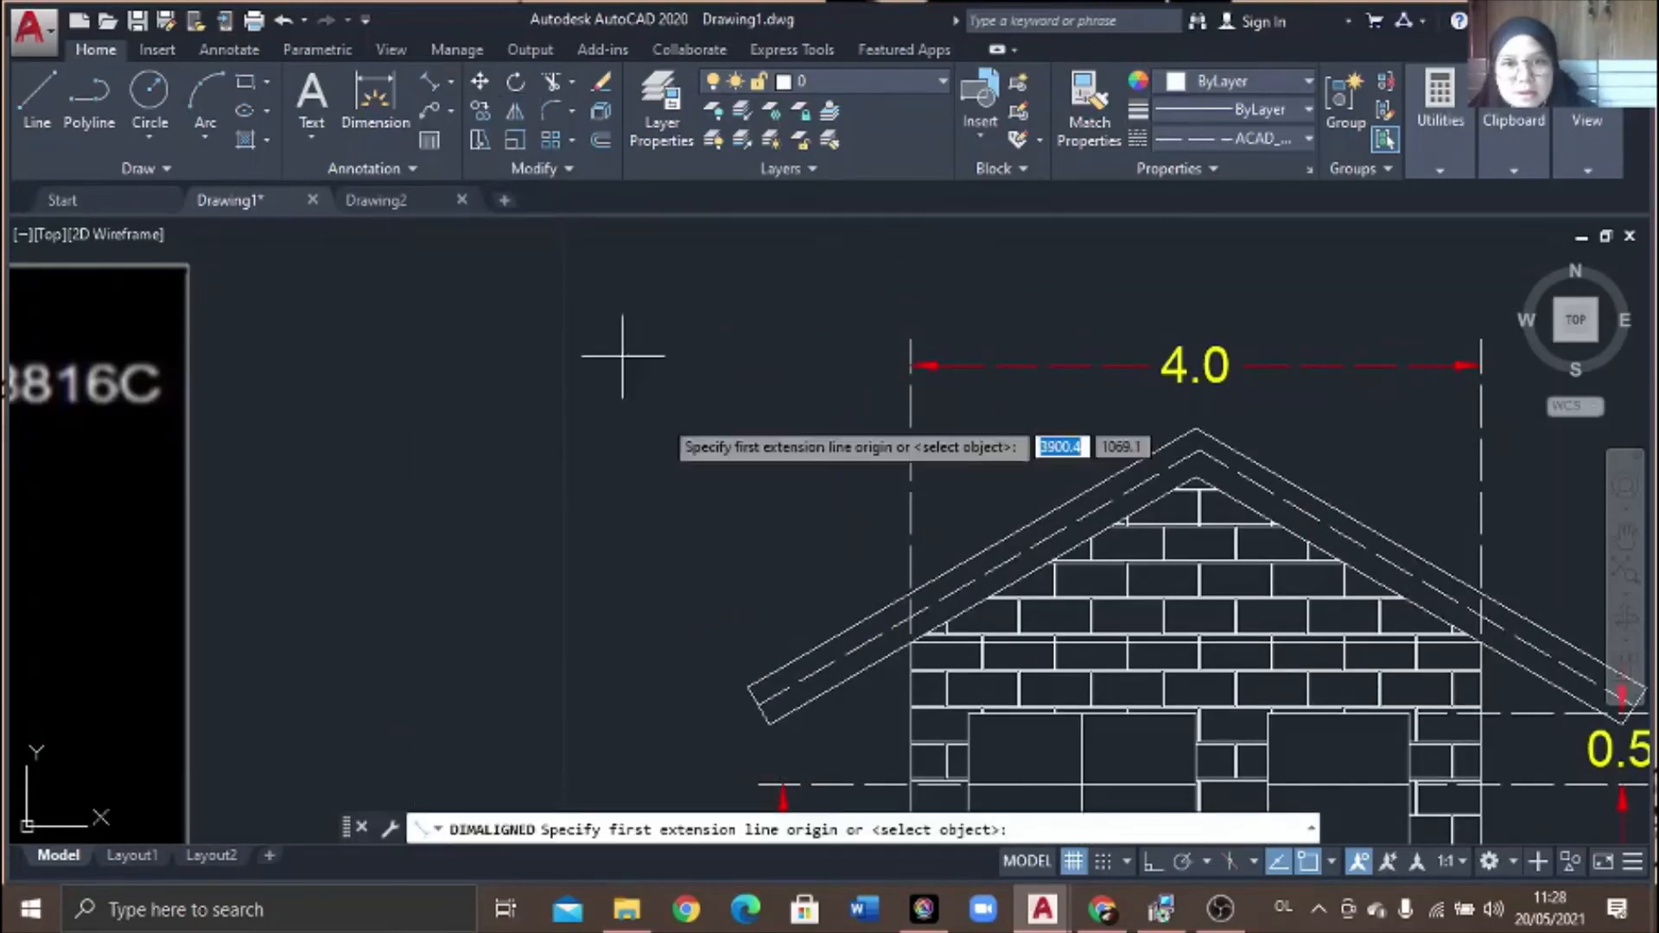
pyautogui.click(748, 689)
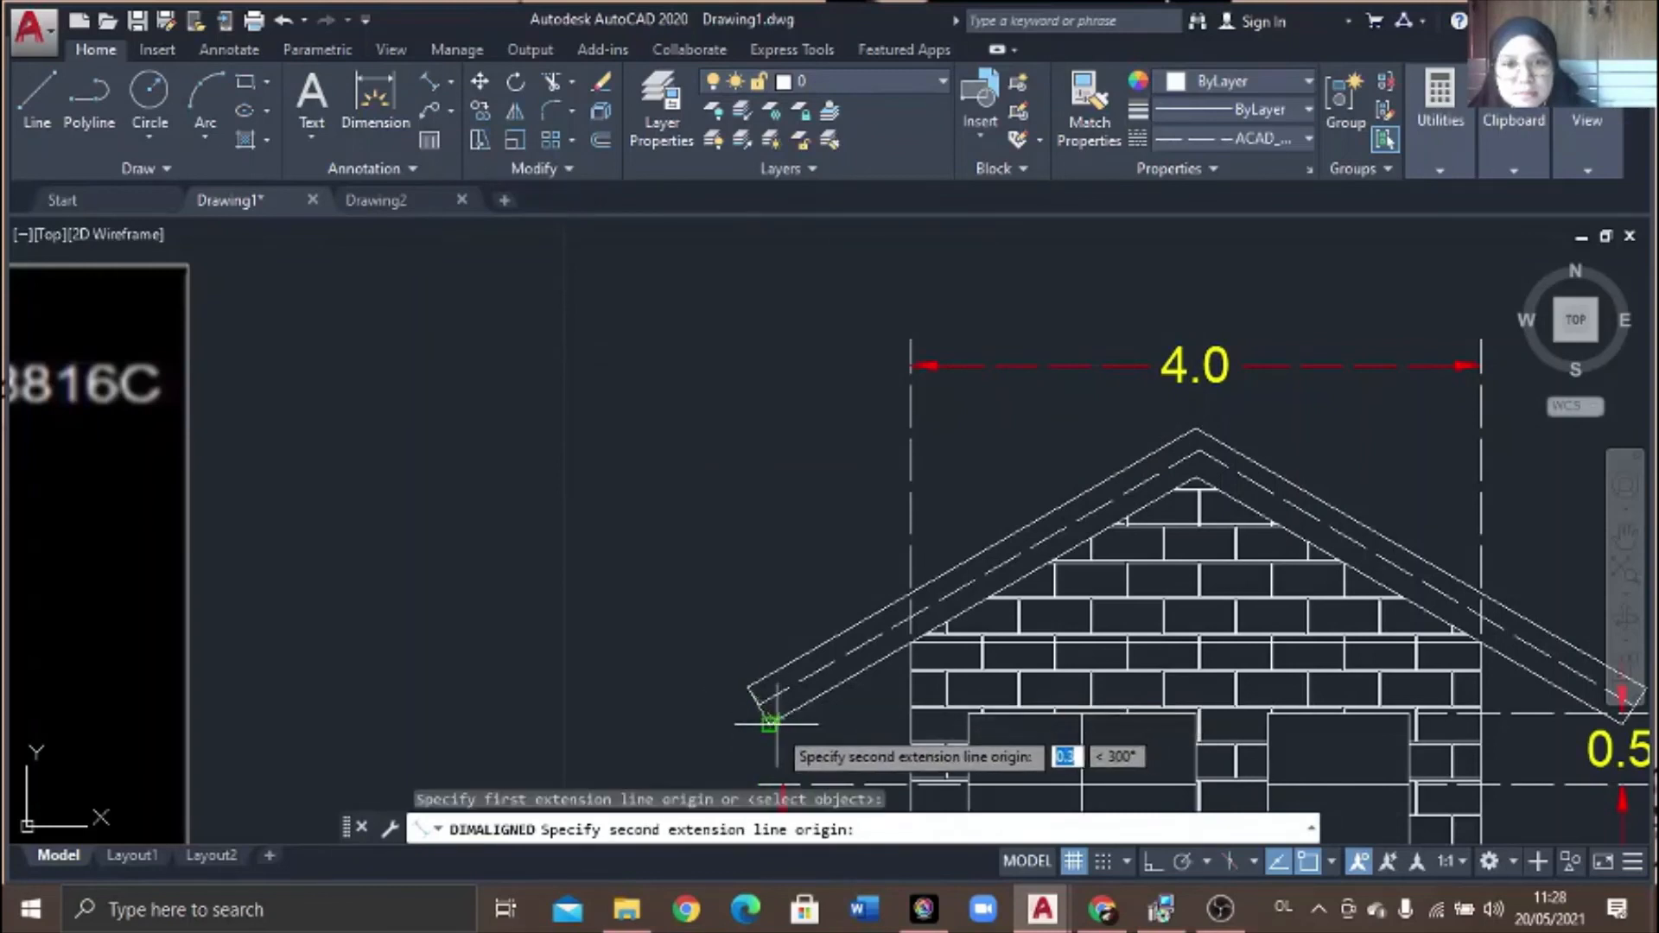
pyautogui.click(769, 724)
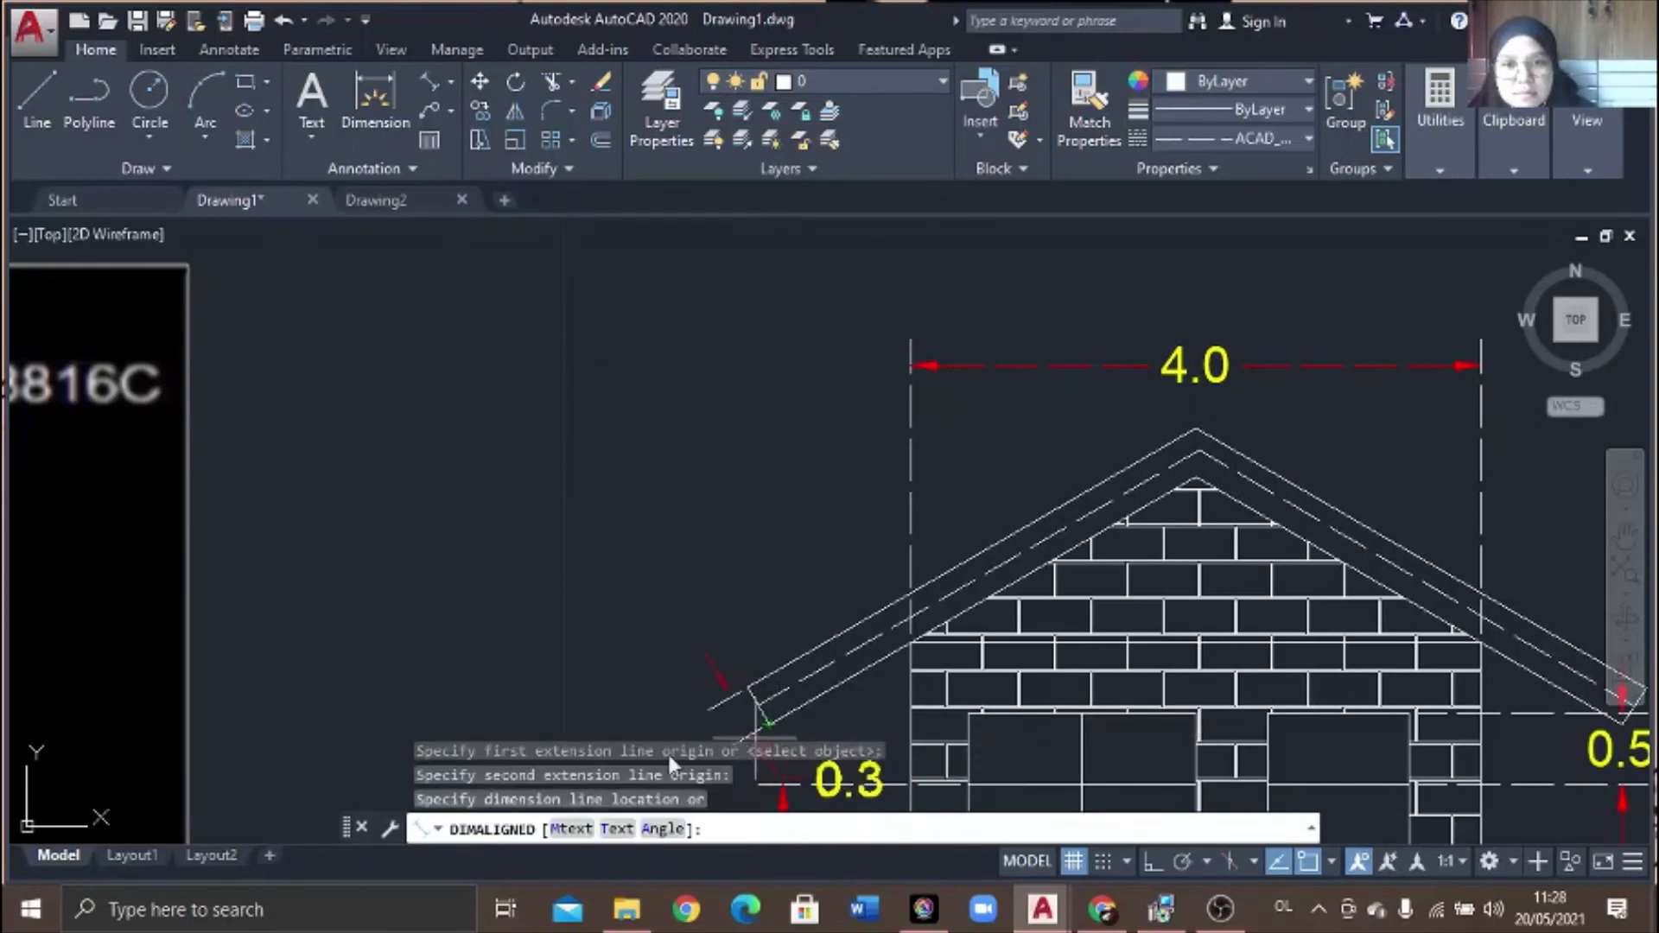
pyautogui.scroll(-4, 687, 719)
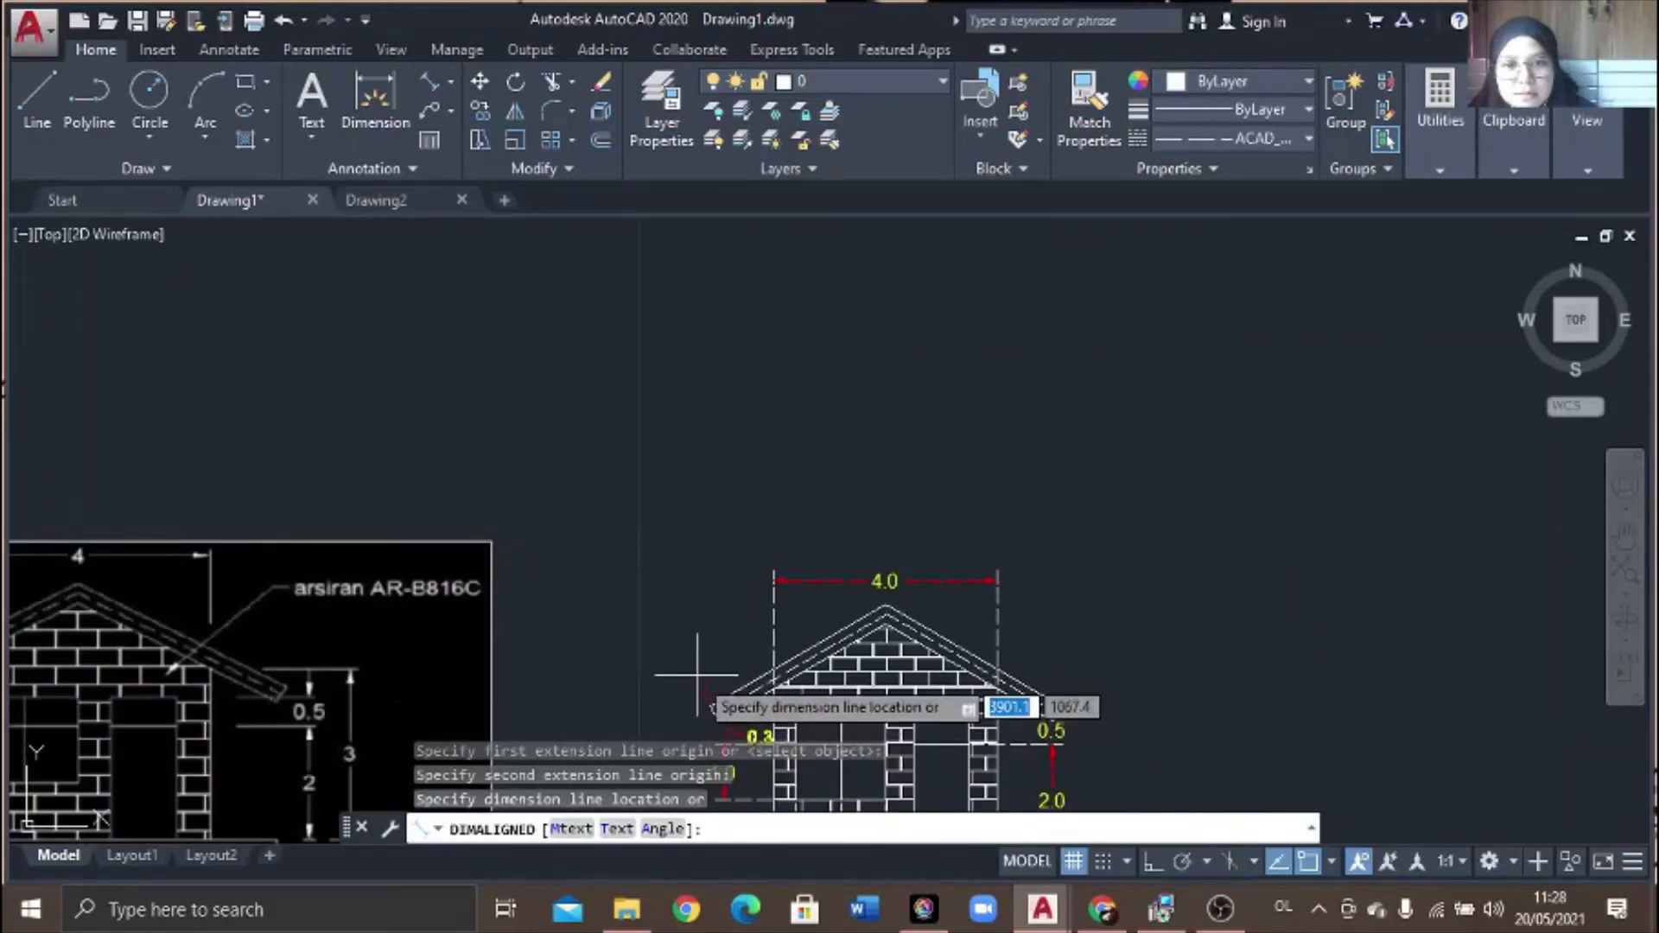
pyautogui.click(697, 678)
pyautogui.scroll(-2, 1351, 677)
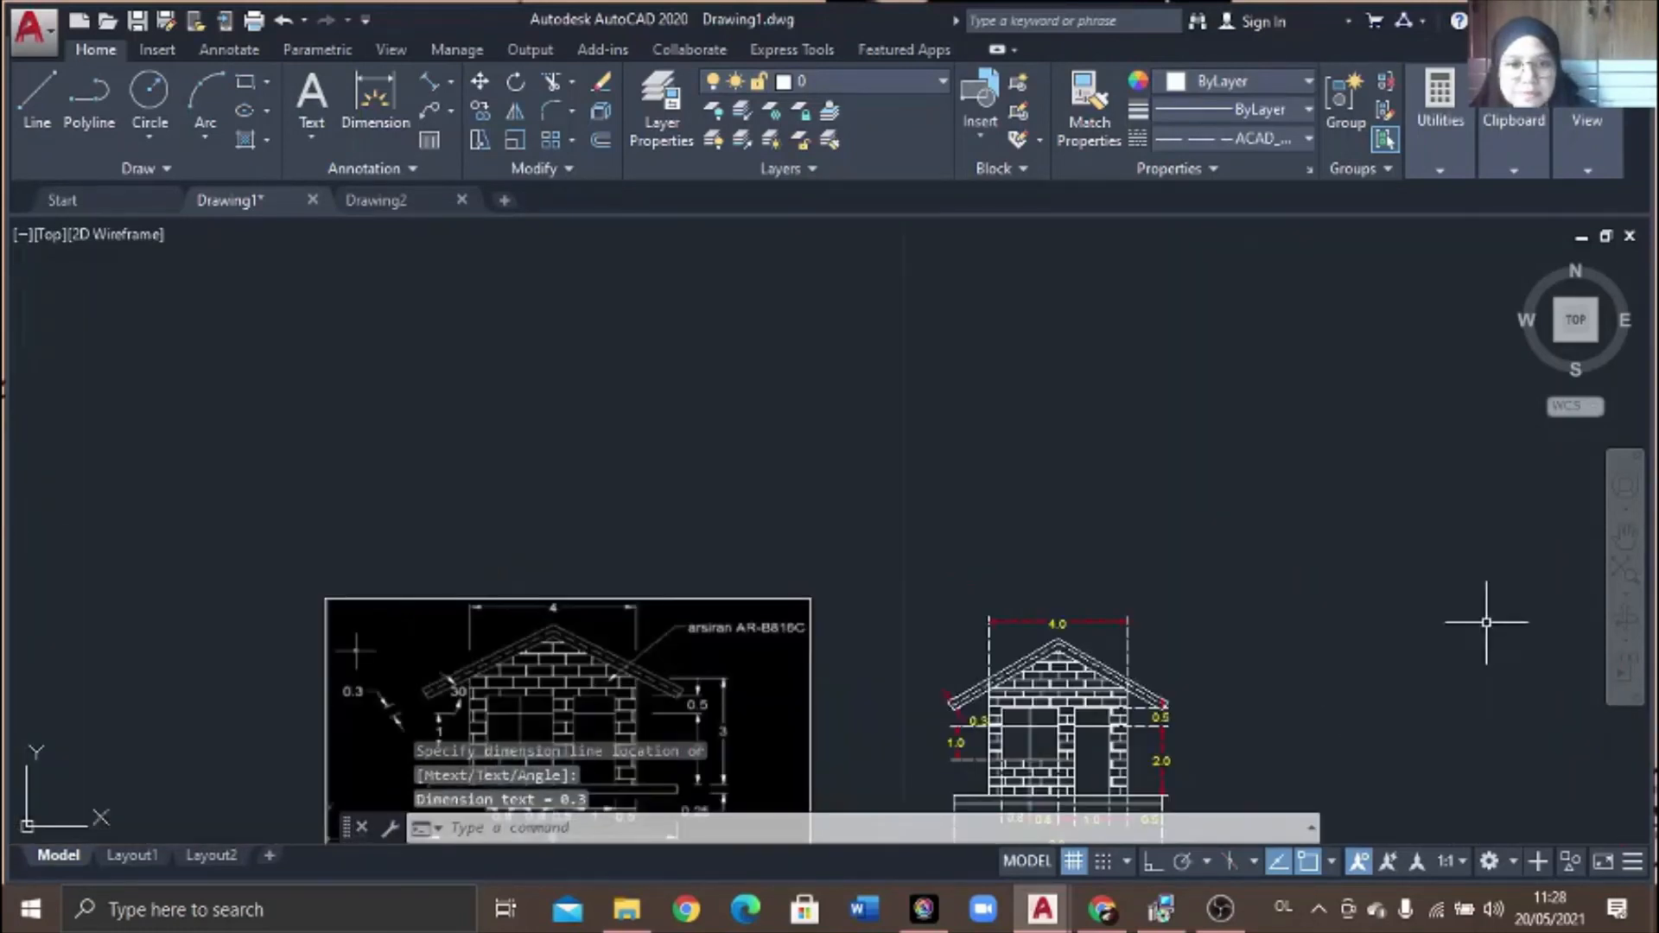
pyautogui.click(1624, 537)
pyautogui.moveTo(1392, 651)
pyautogui.mouseDown()
pyautogui.moveTo(1244, 411)
pyautogui.moveTo(1263, 431)
pyautogui.mouseUp()
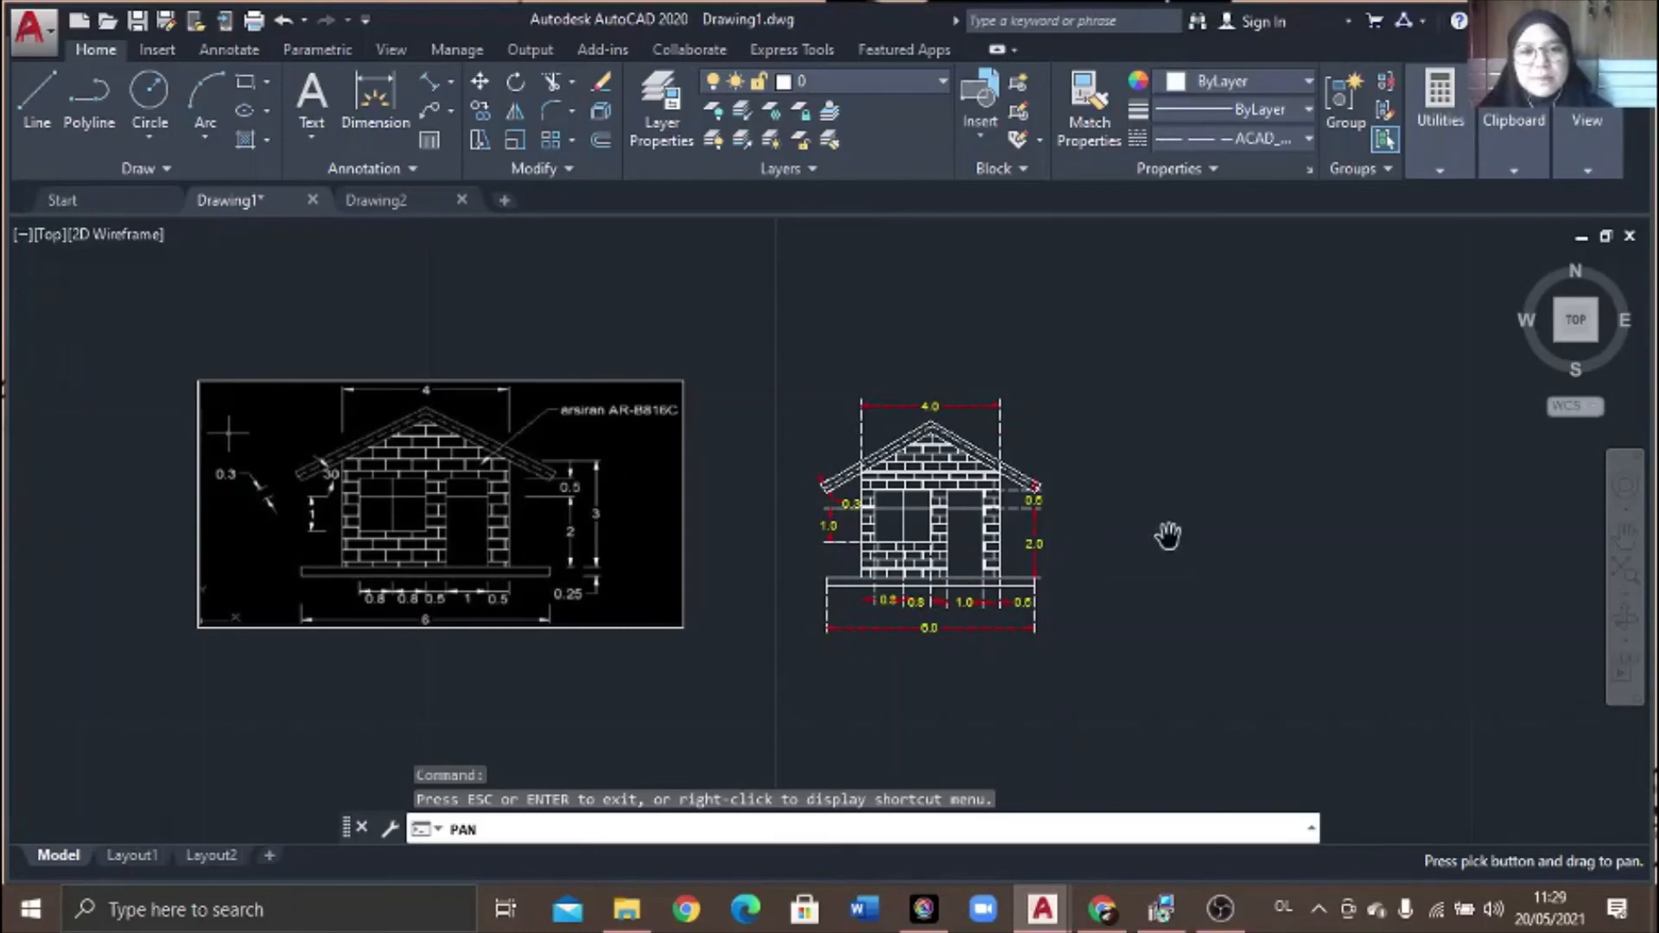
pyautogui.scroll(2, 1168, 538)
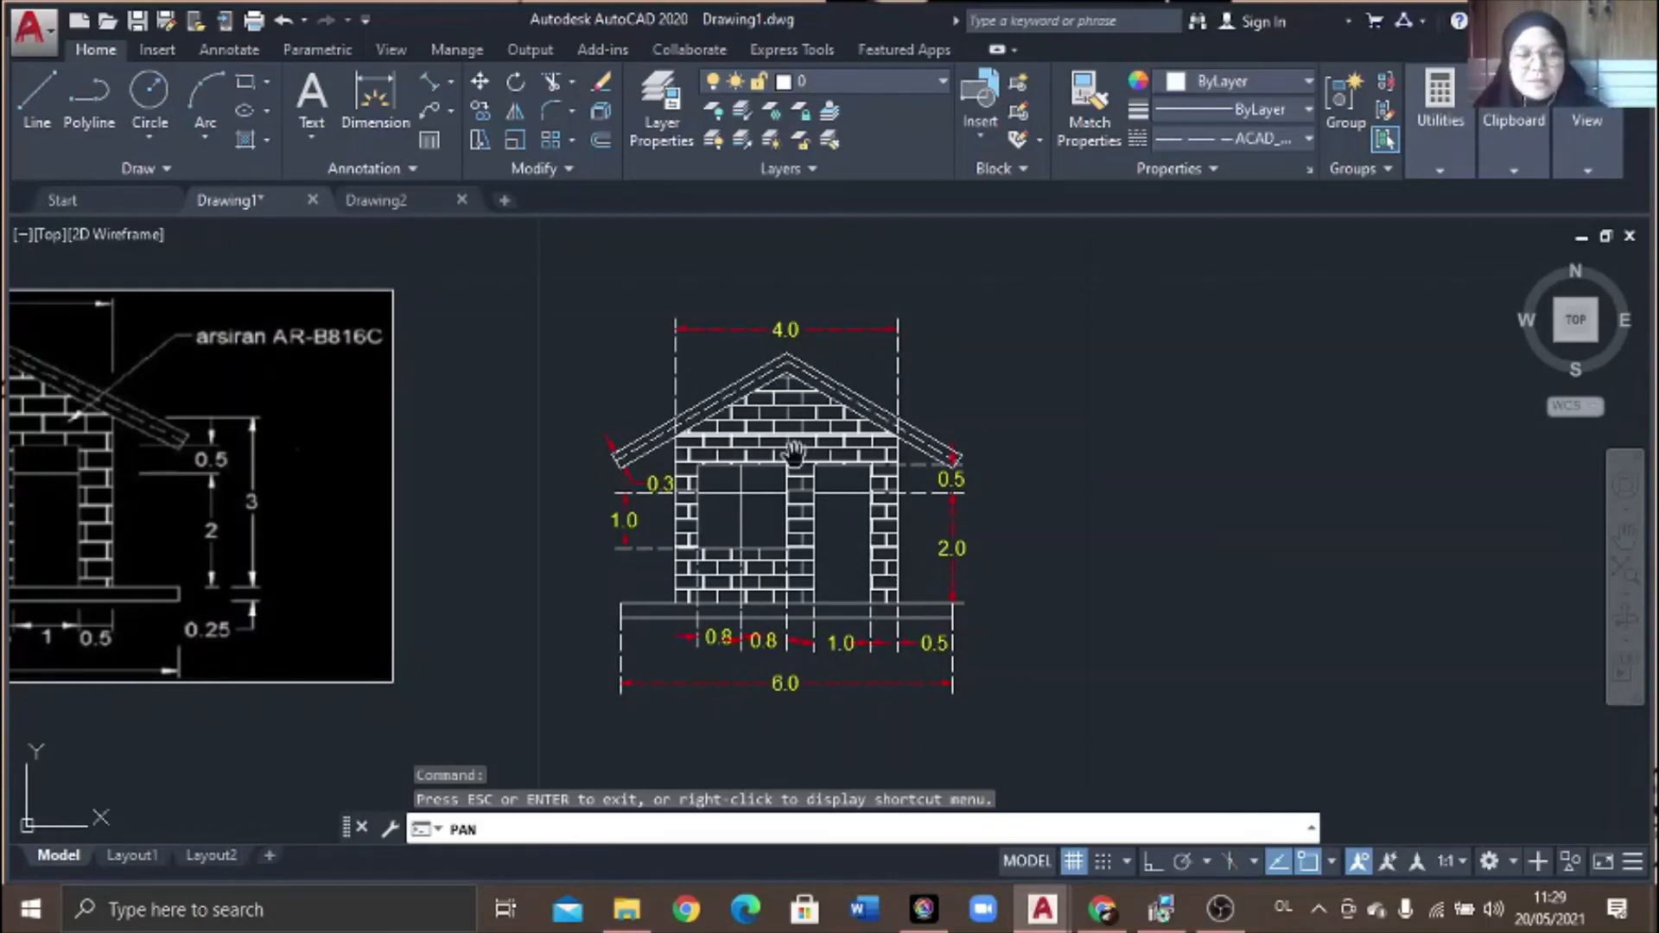
pyautogui.click(1220, 909)
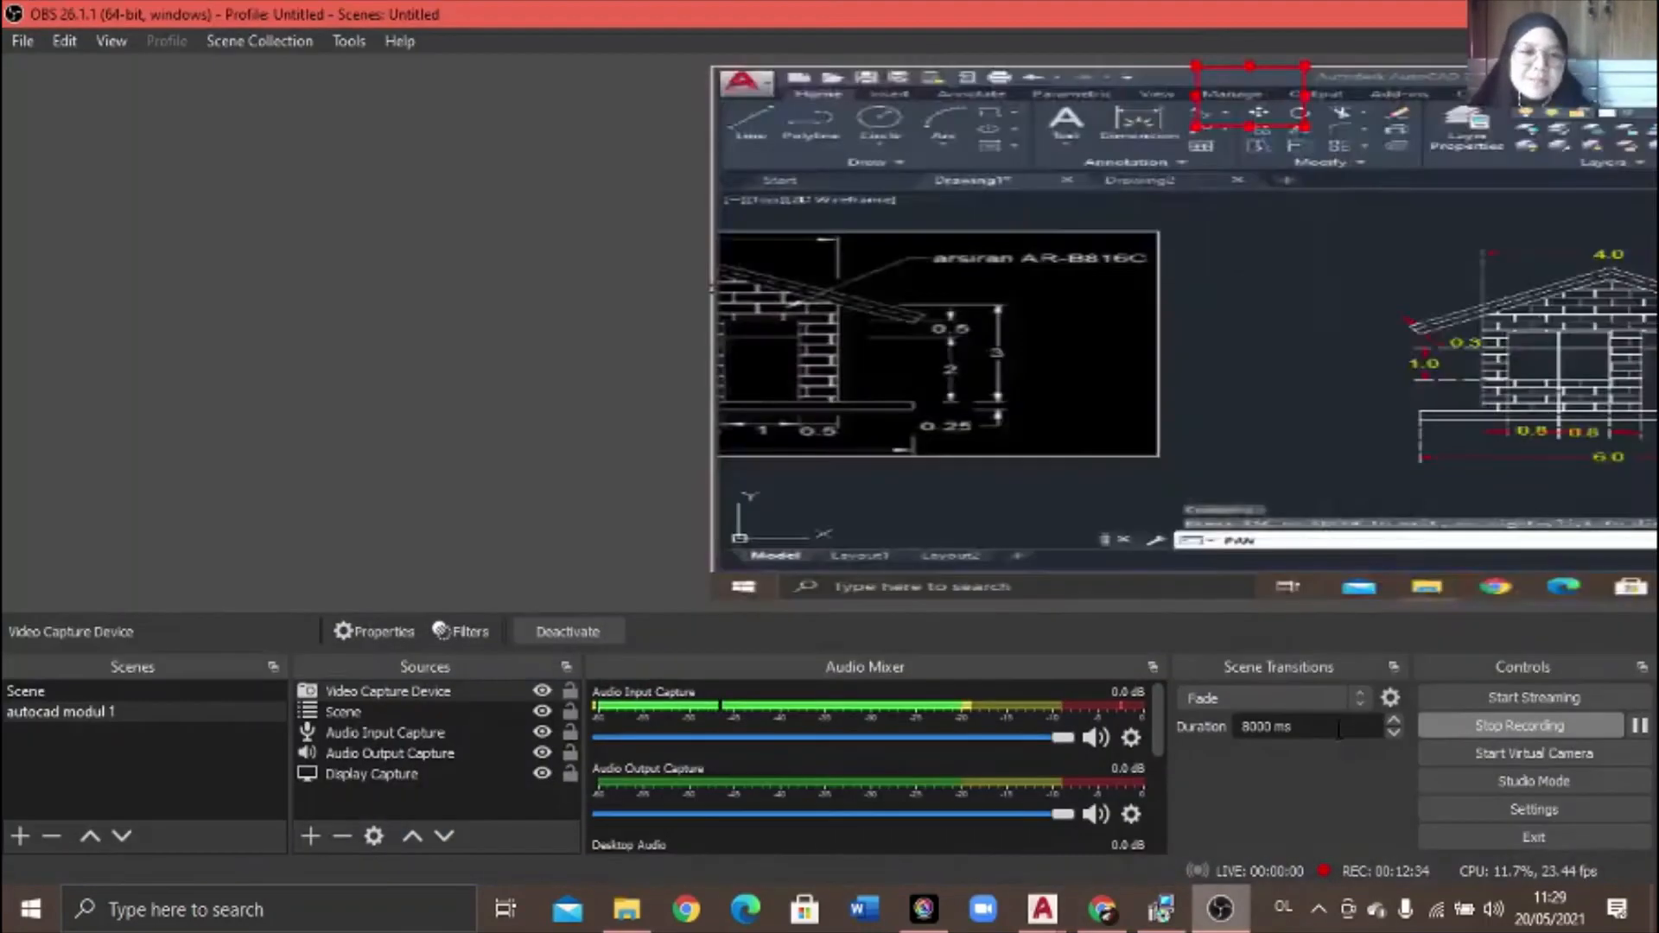